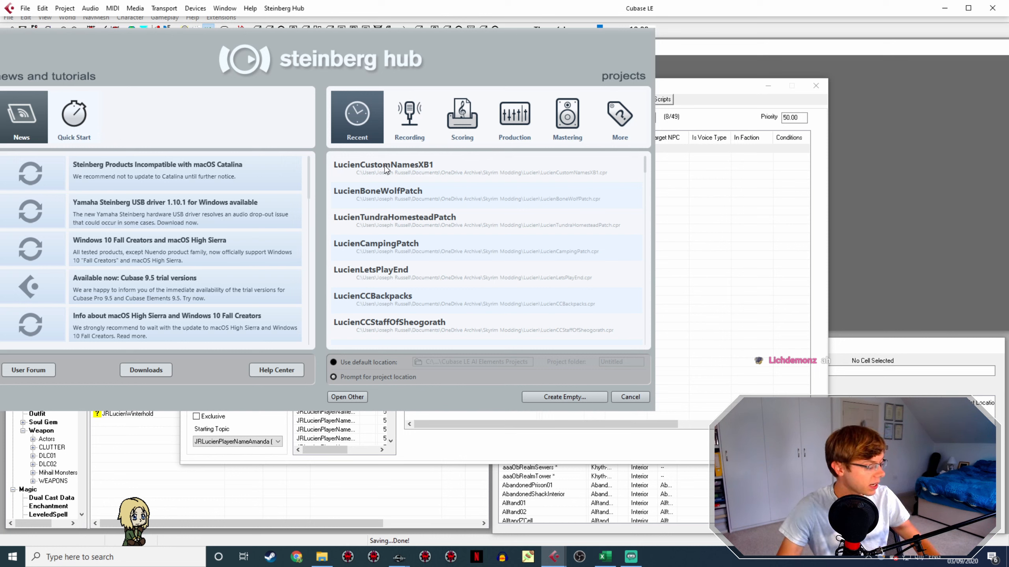
Open the recent project LucienCustomNamesXB1 and dismiss the list of missing files
double_click(413, 167)
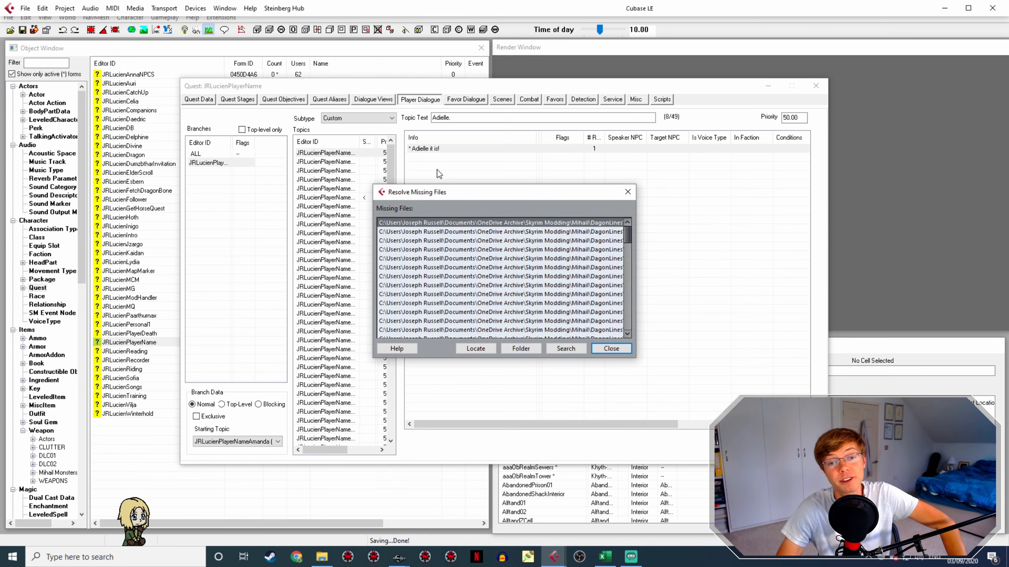
click(607, 349)
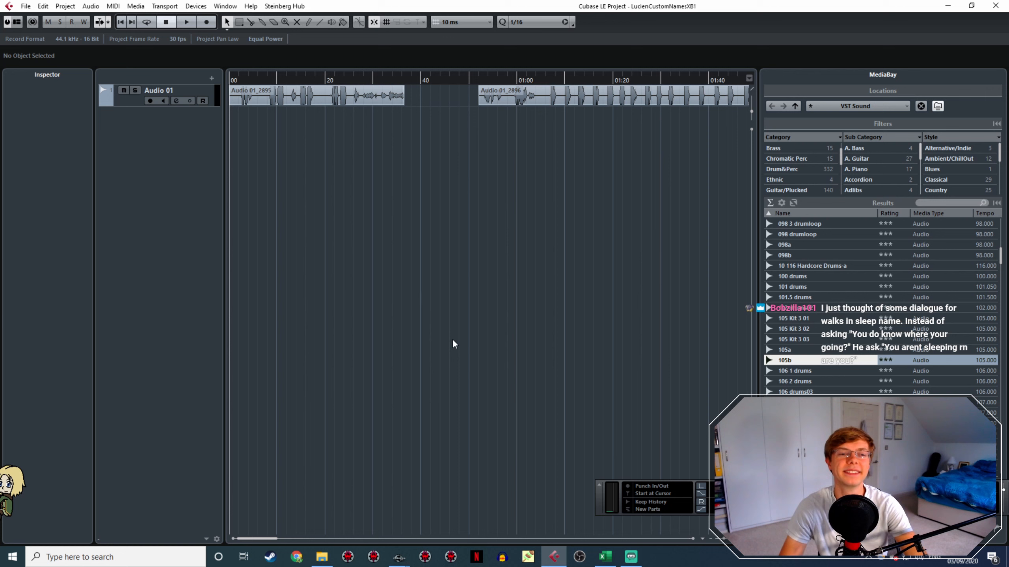
Audition the second clip on the Audio 01 track from just after the 01:00 mark to locate the first name line
key(g)
key(g)
key(g)
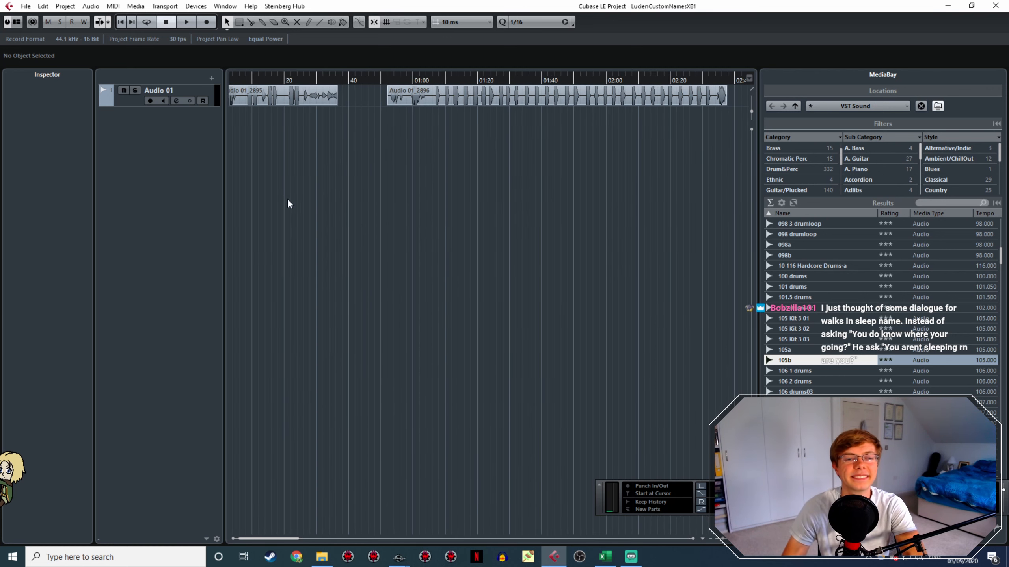
key(g)
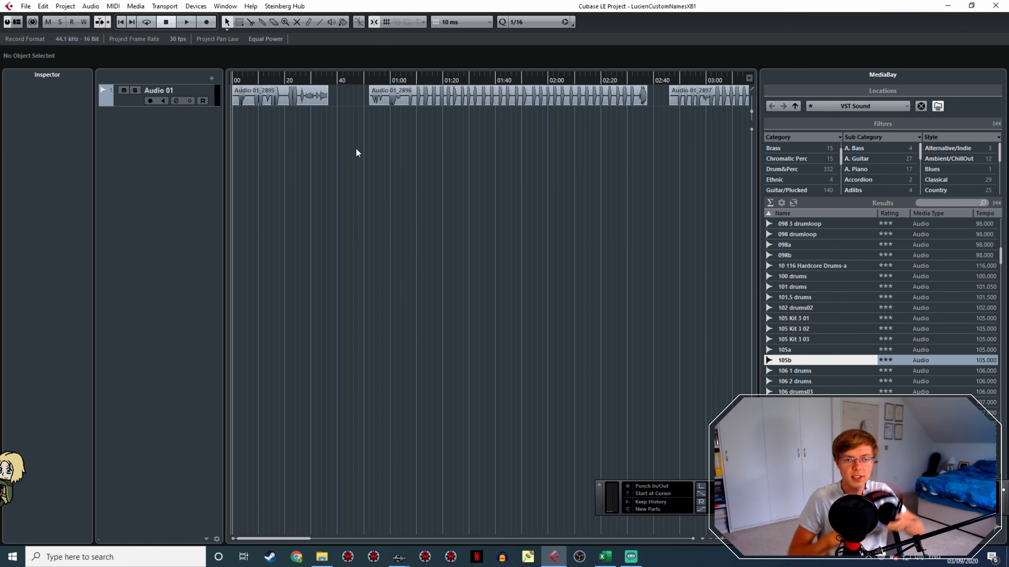
click(411, 80)
click(405, 78)
key(space)
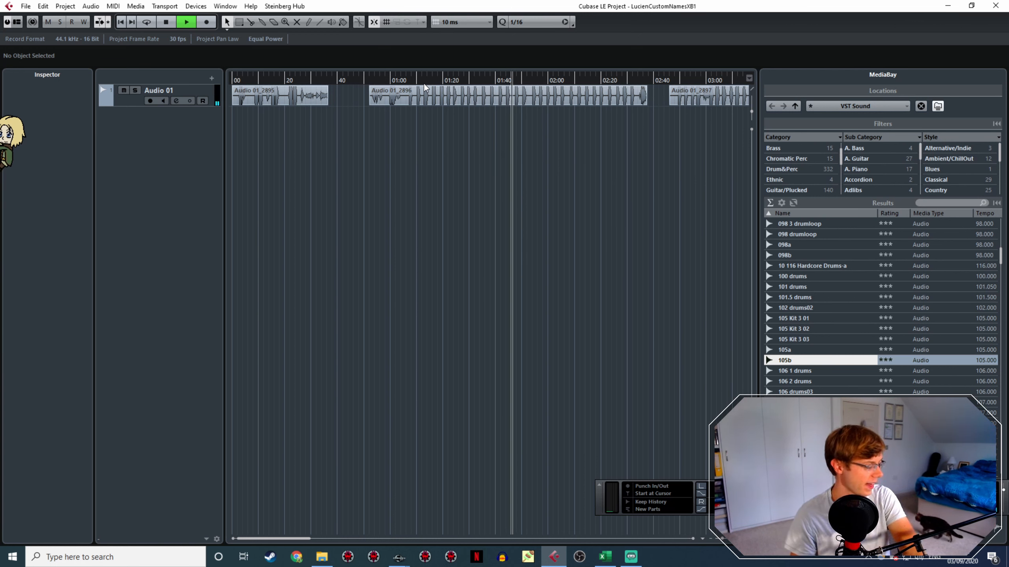
key(space)
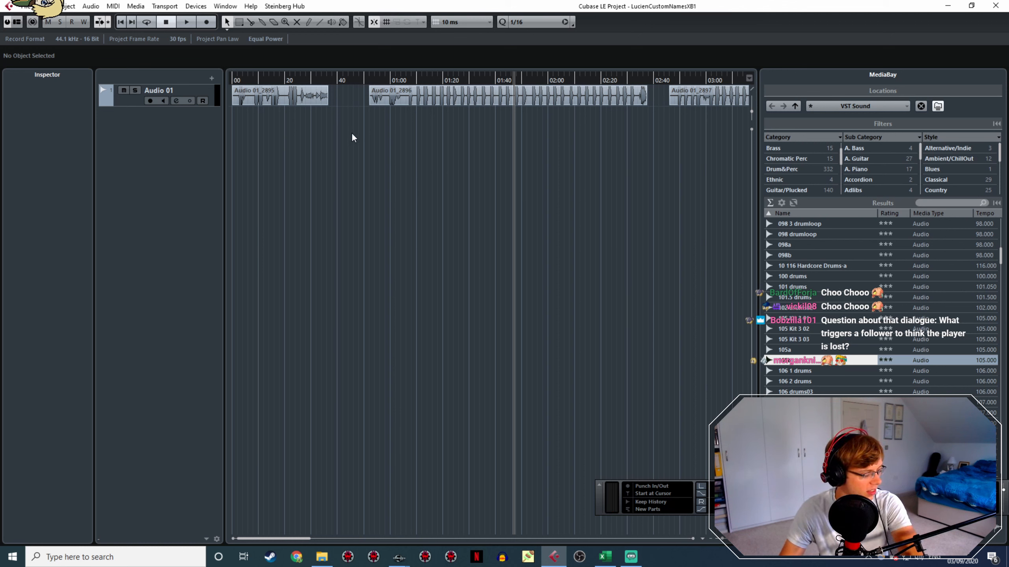
click(405, 77)
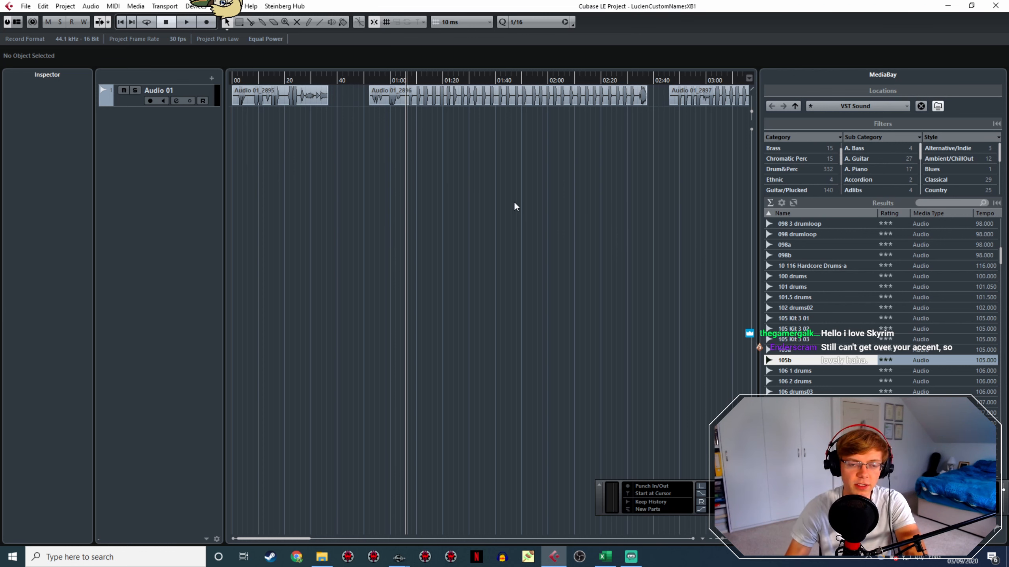
key(space)
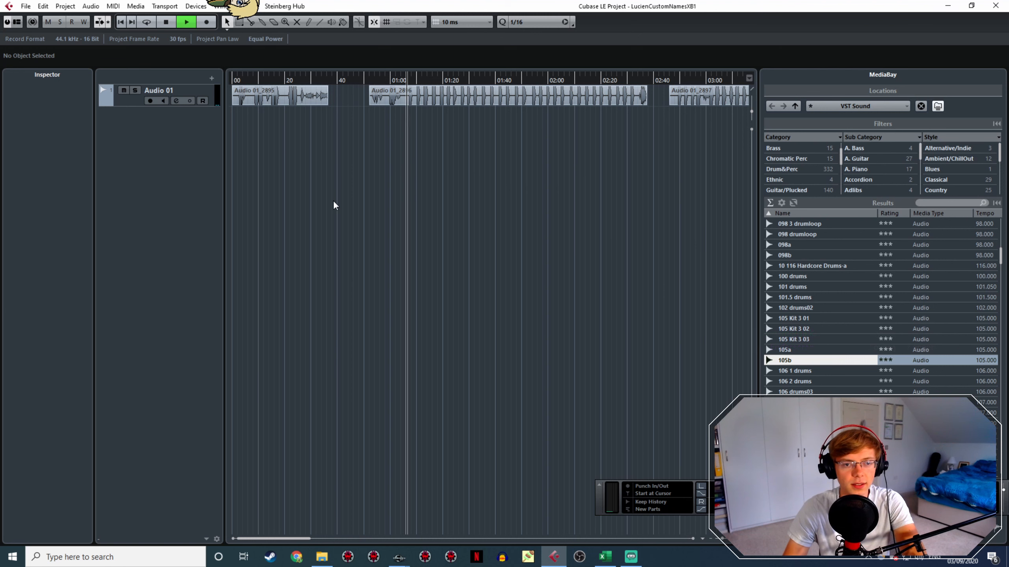
click(407, 76)
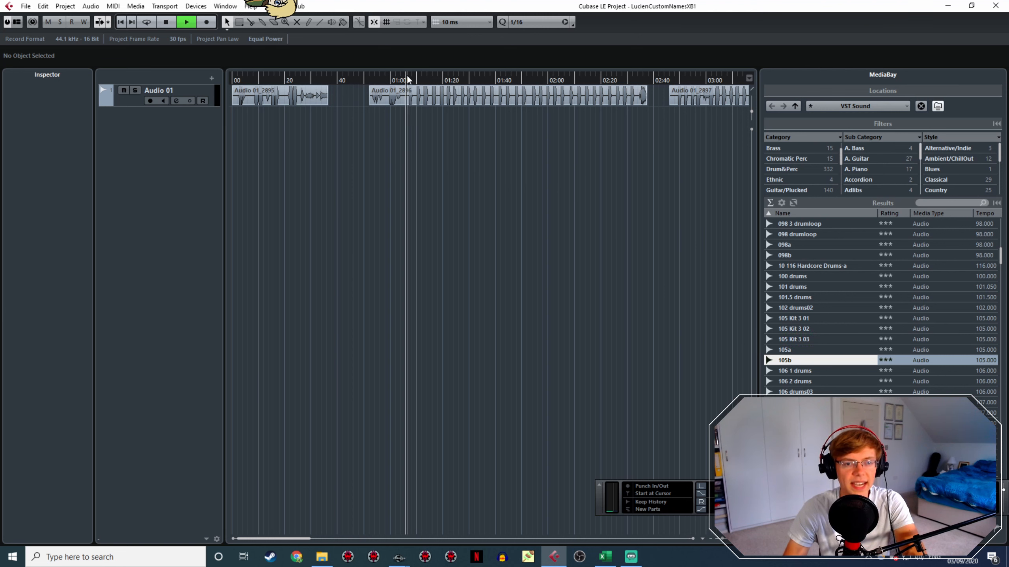
key(space)
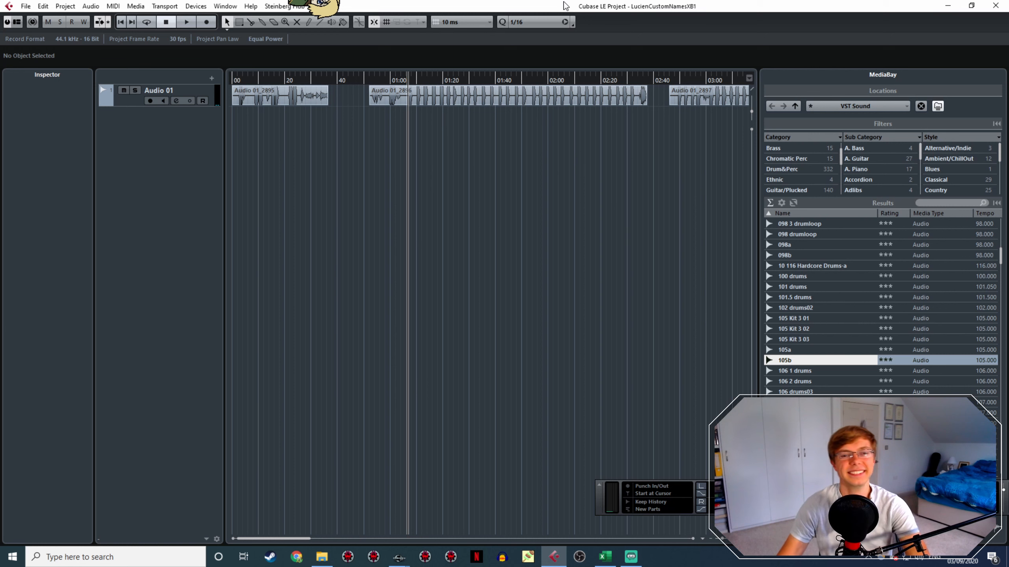
Mark the first spoken name line with a locator range from about 01:07 to 01:08 and audition it
key(h)
key(h)
key(h)
key(h)
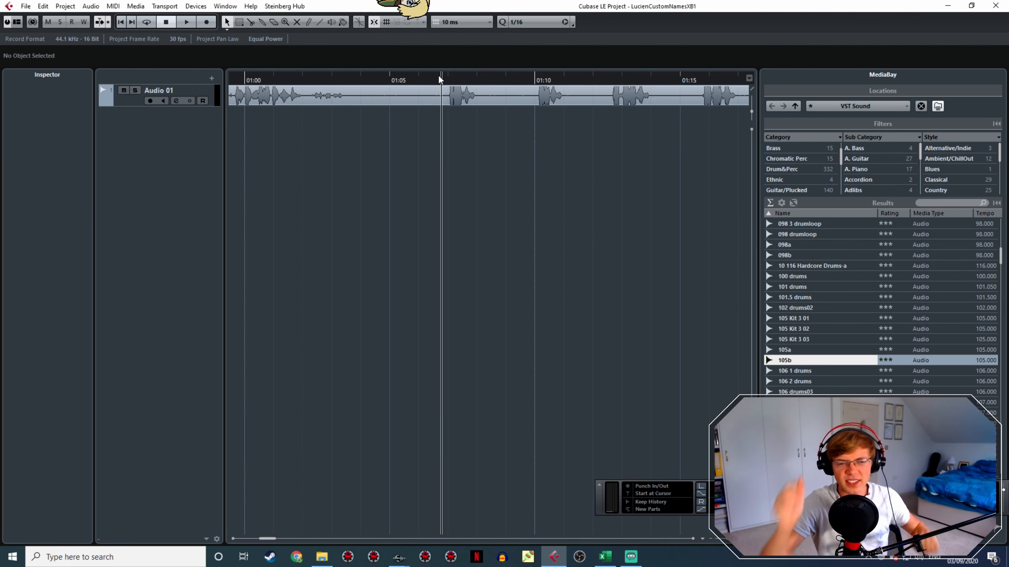
key(space)
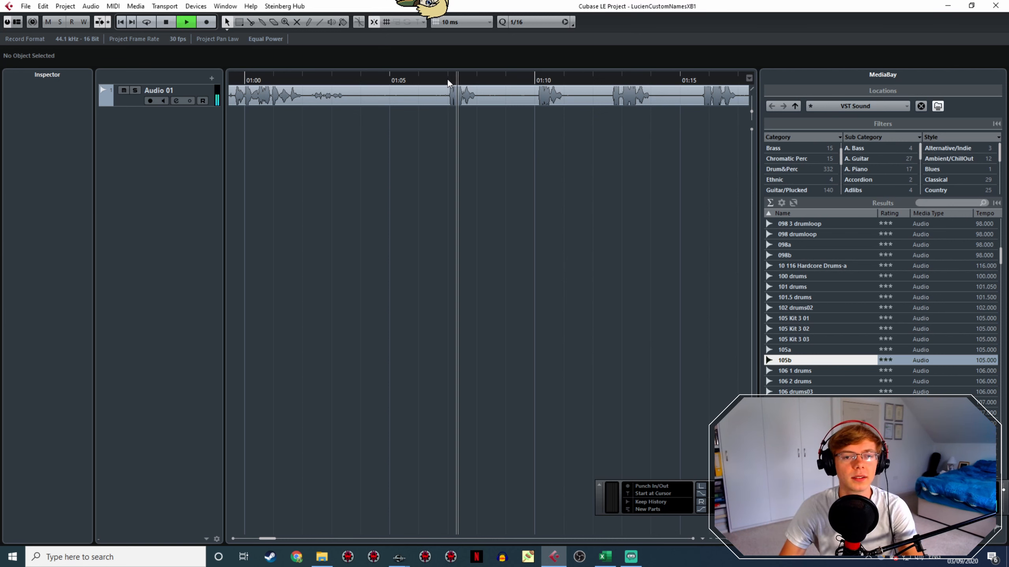
click(448, 79)
drag(448, 76, 478, 75)
key(space)
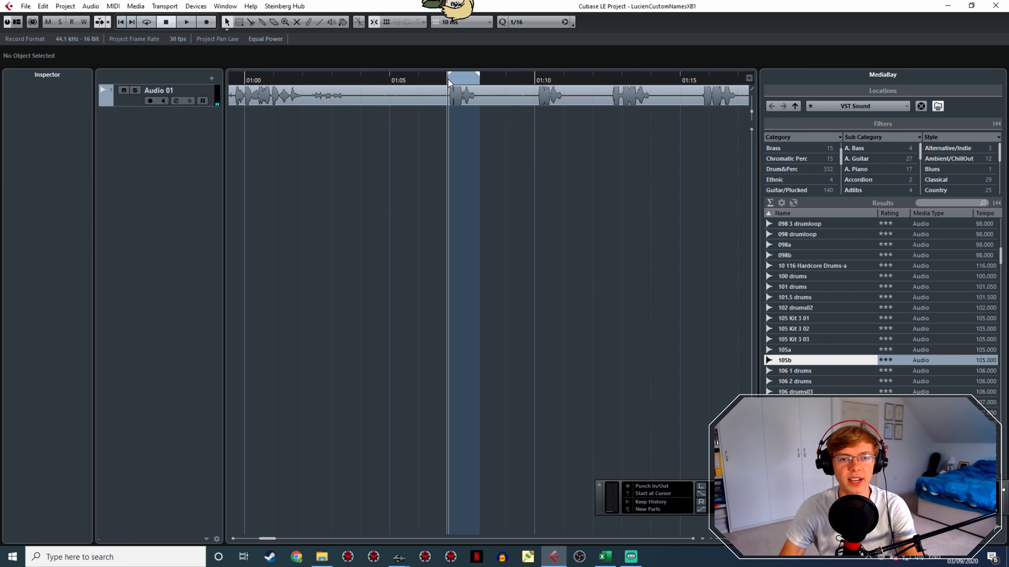
key(space)
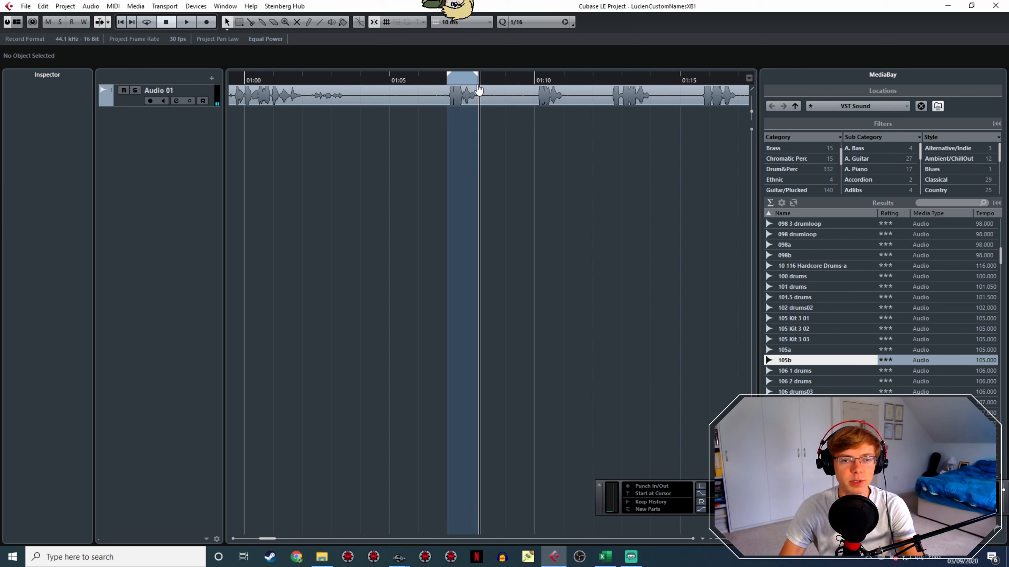
click(447, 80)
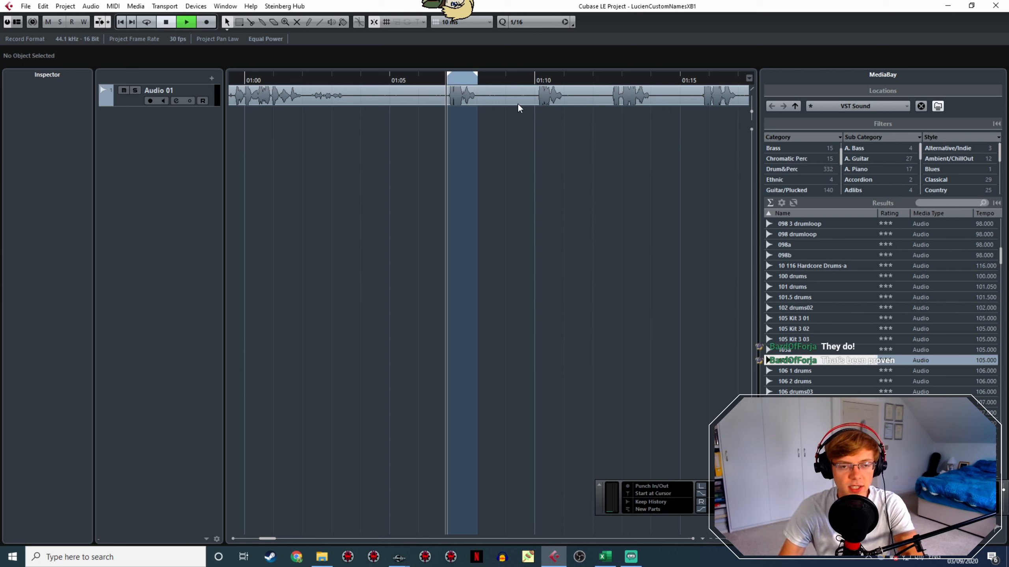
key(space)
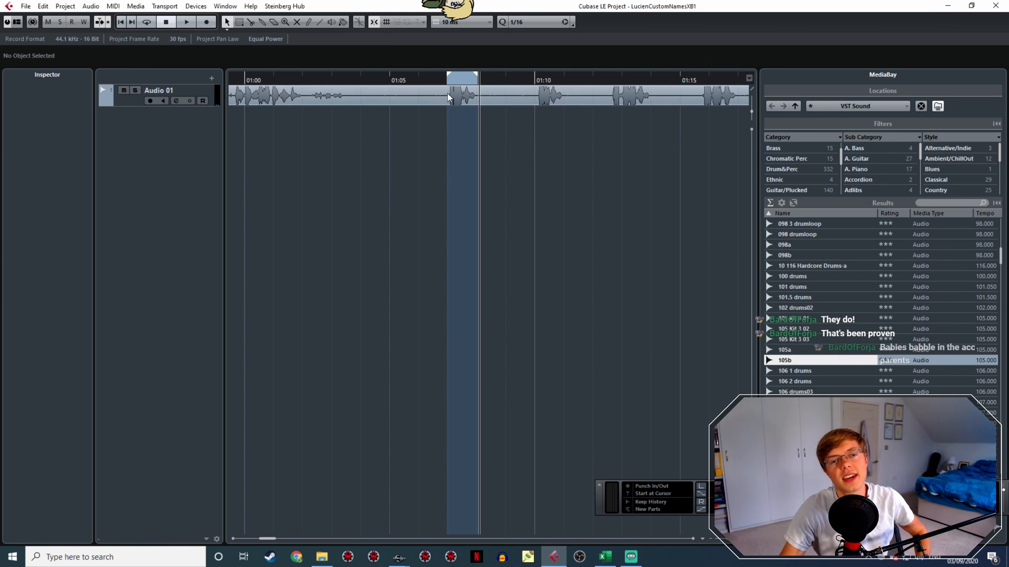
Fine-tune the start of the locator range to the 01:07 mark and play the range to check it
scroll(461, 104, up, 4)
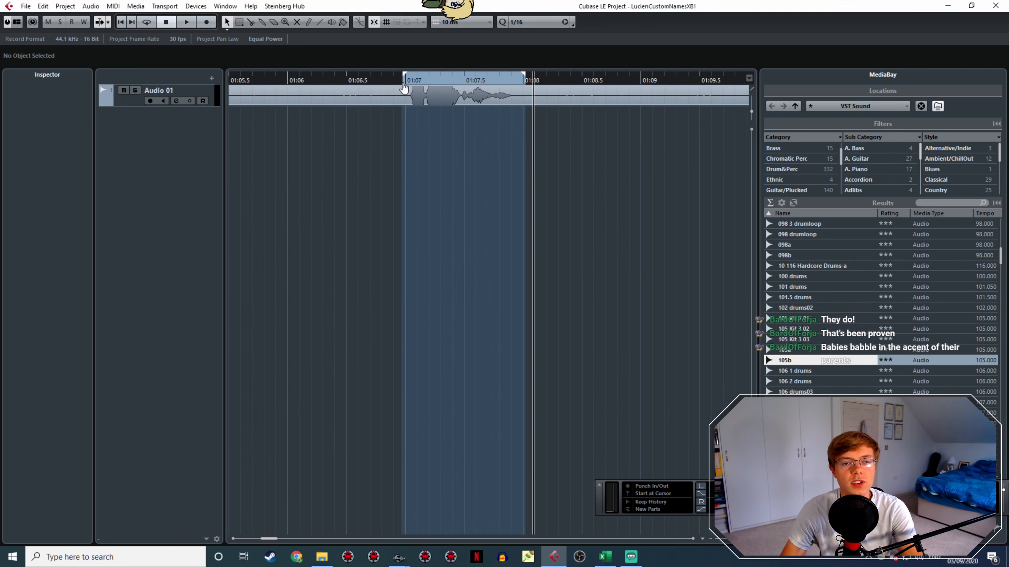
drag(403, 88, 406, 84)
click(406, 80)
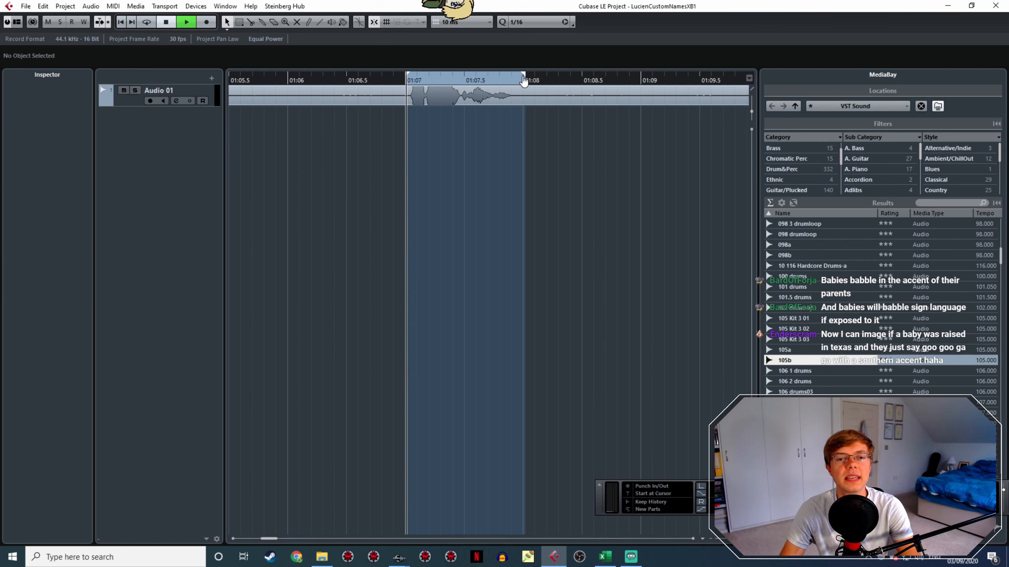
key(space)
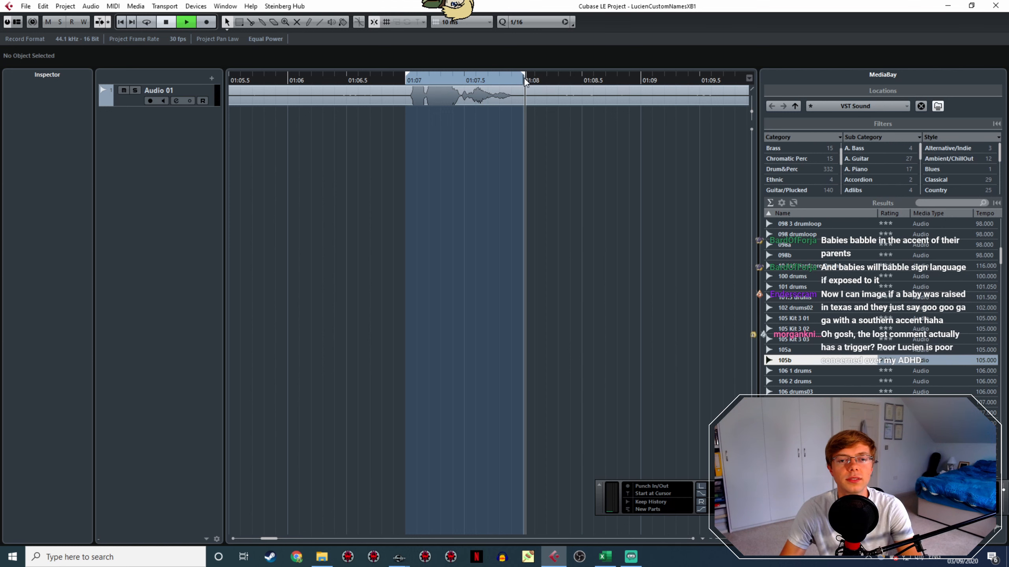
key(space)
click(522, 82)
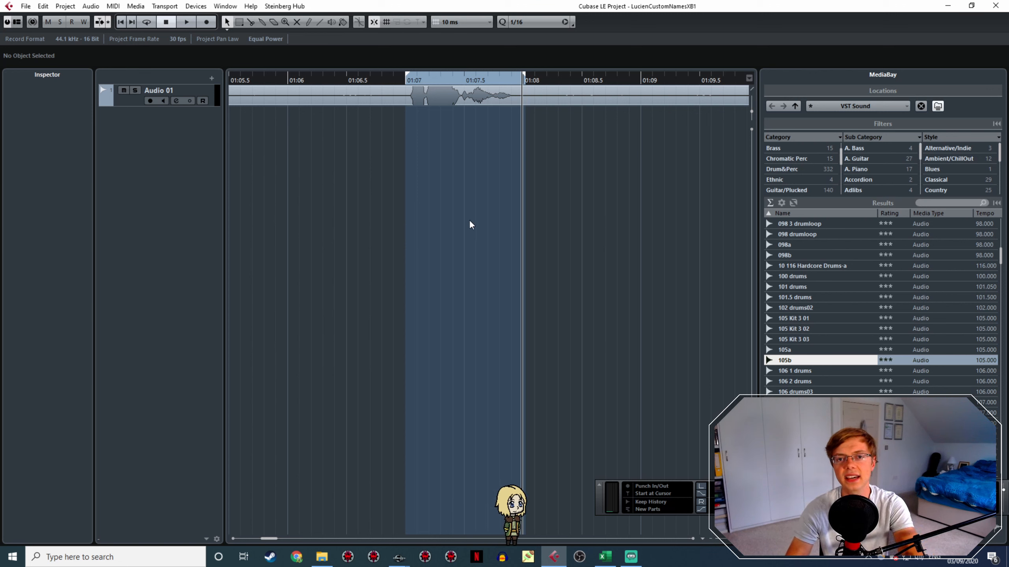
Export the marked range as an audio mixdown named LucienCustomNamesItIsAdielle
click(25, 6)
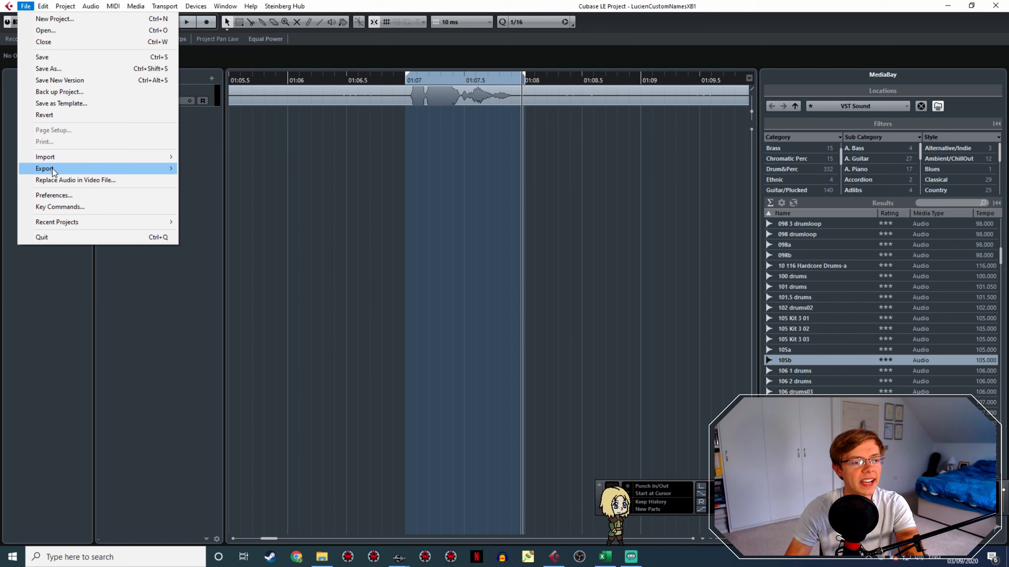
mouse_move(159, 168)
click(221, 192)
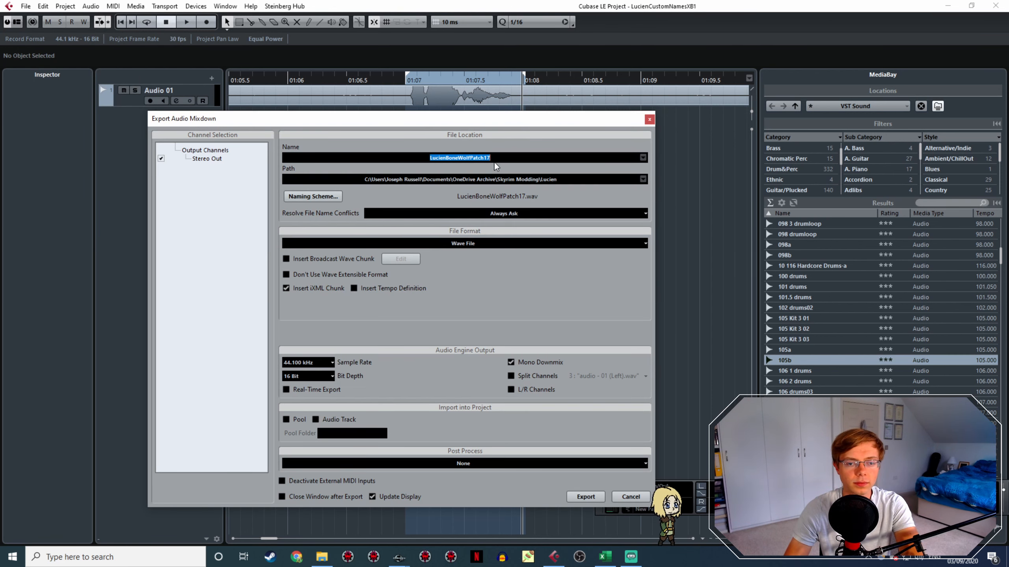
click(503, 158)
drag(496, 158, 446, 165)
text(C)
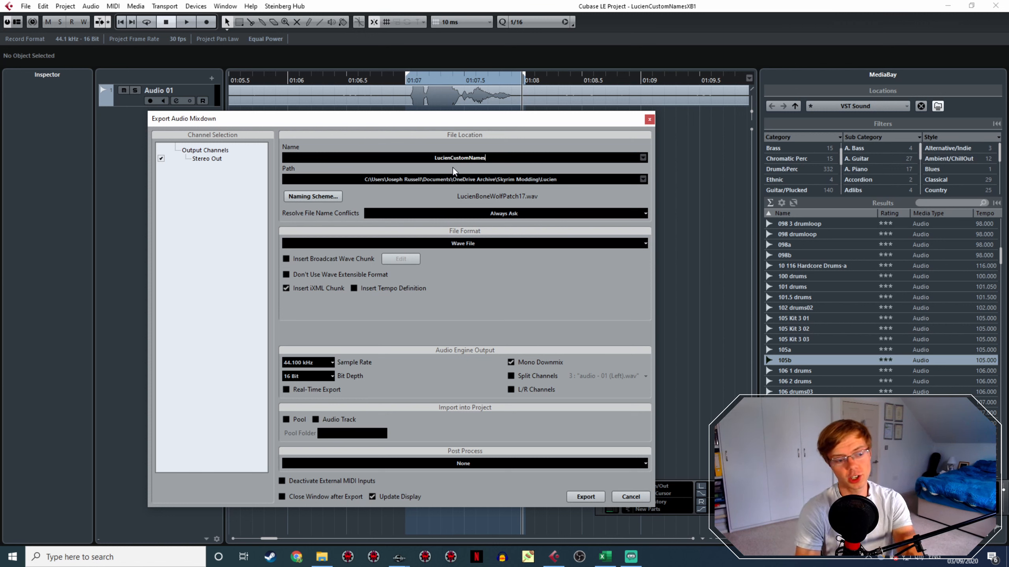
text(ustomNames)
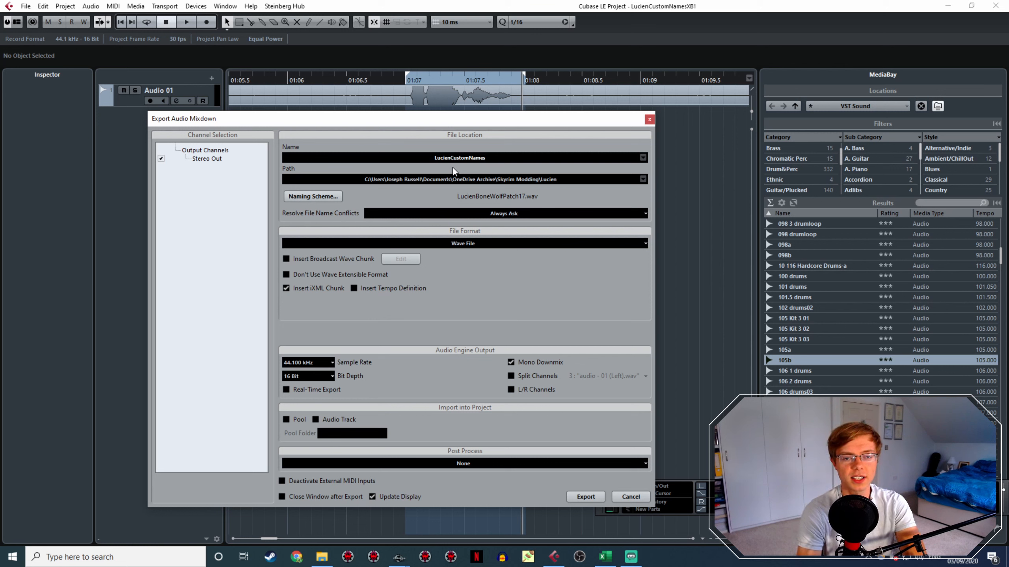
text(Str)
key(BackSpace)
key(BackSpace)
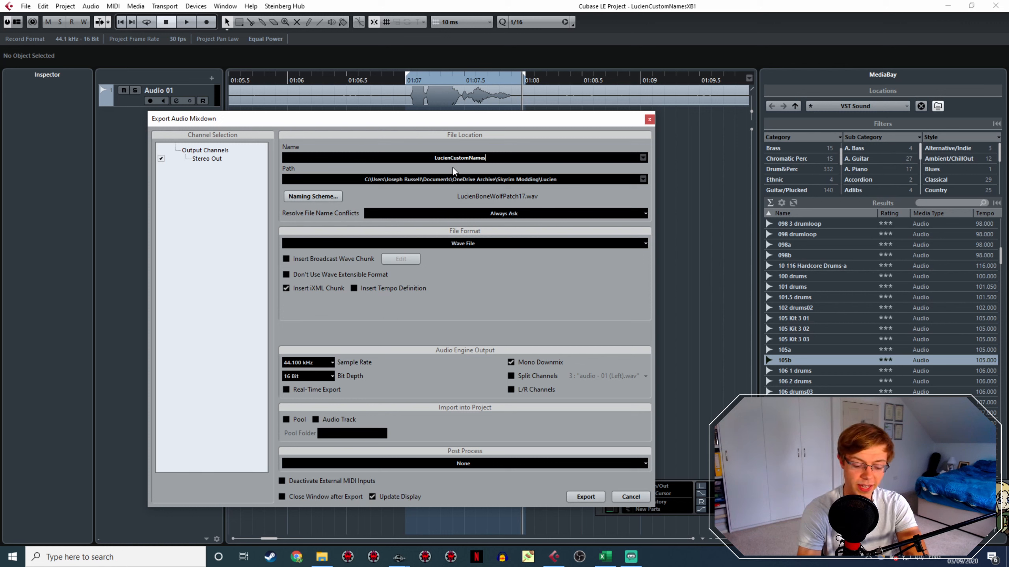
text(ItlsAdielle)
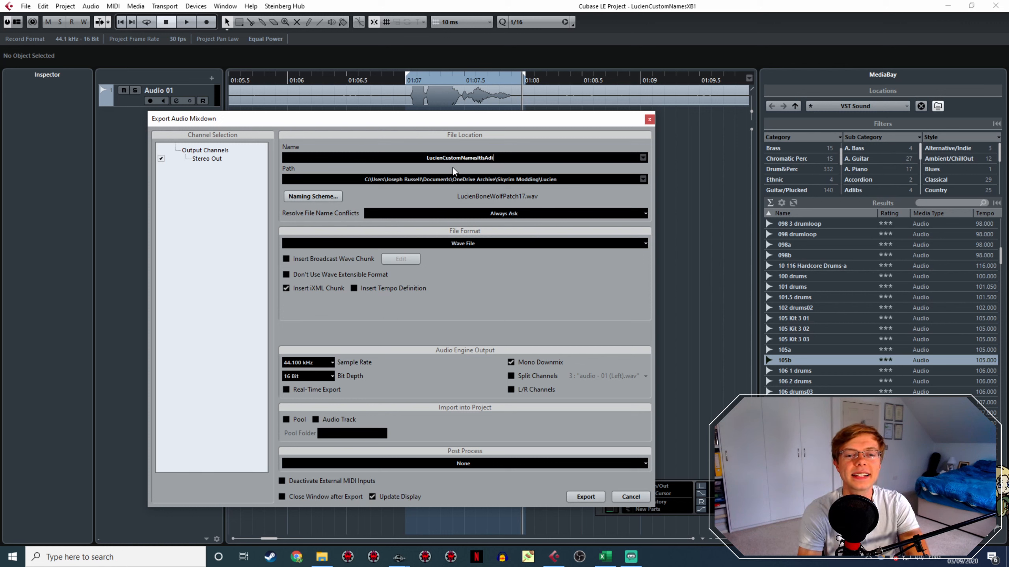
click(582, 497)
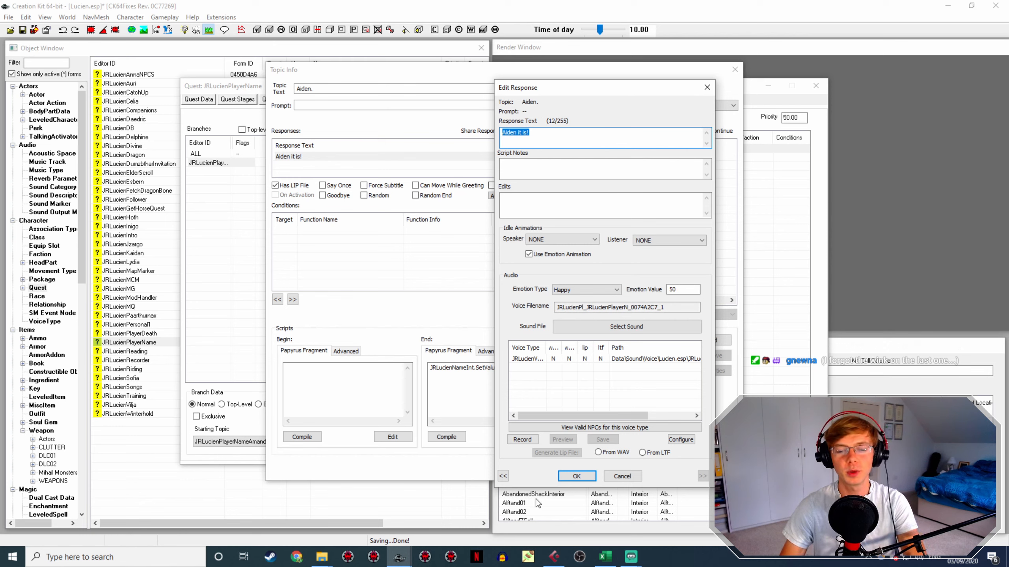
Switch back to Cubase, audition the next spoken line and mark it with a locator range from about 02:31 to 02:32
click(553, 556)
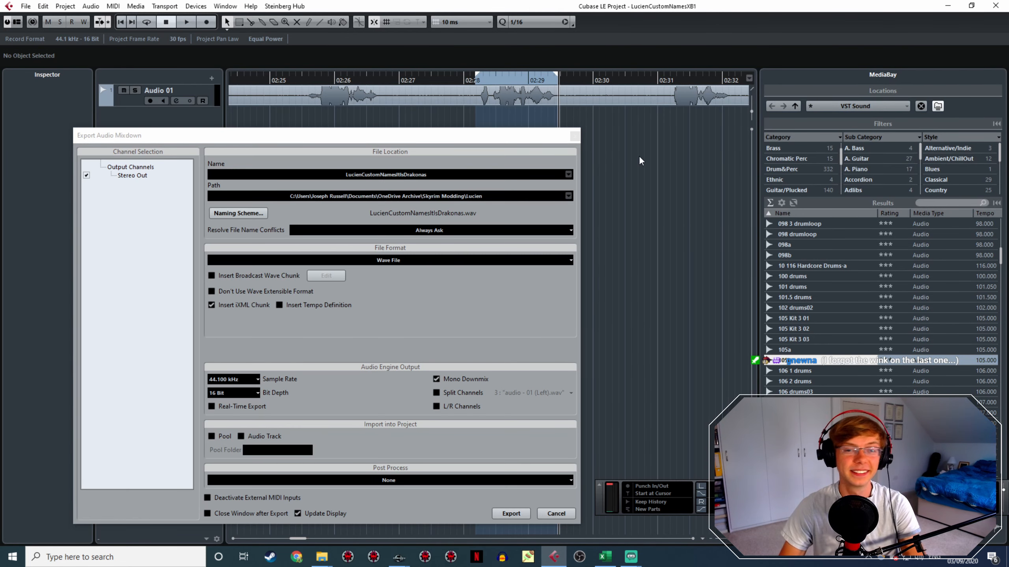
scroll(638, 159, right, 3)
click(565, 74)
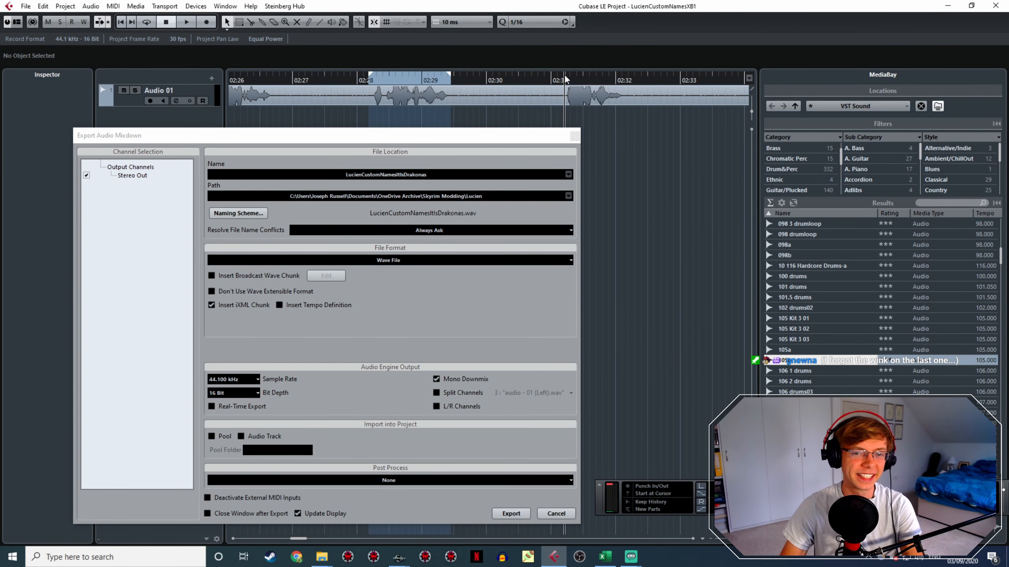
key(space)
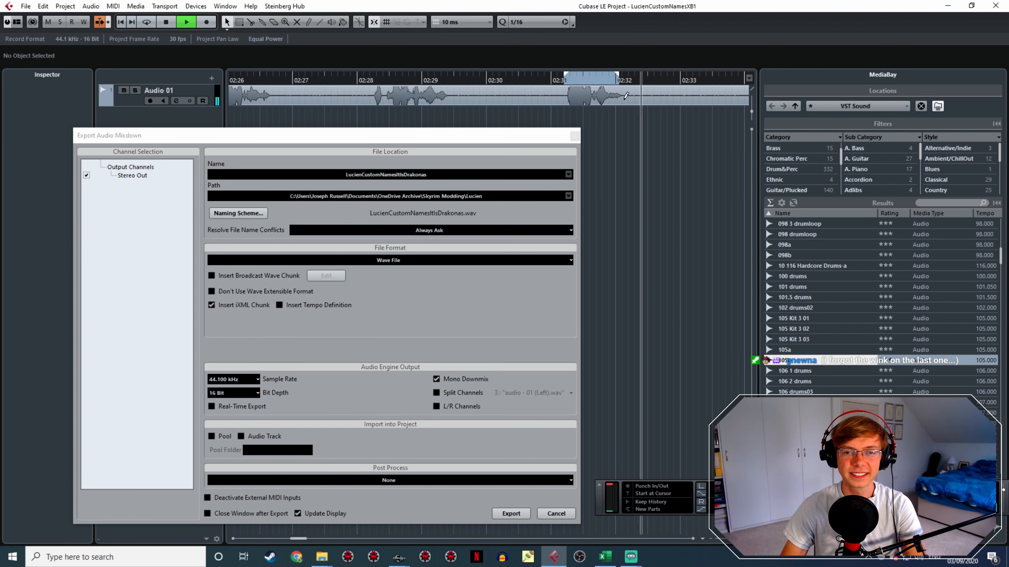
drag(565, 76, 625, 75)
key(space)
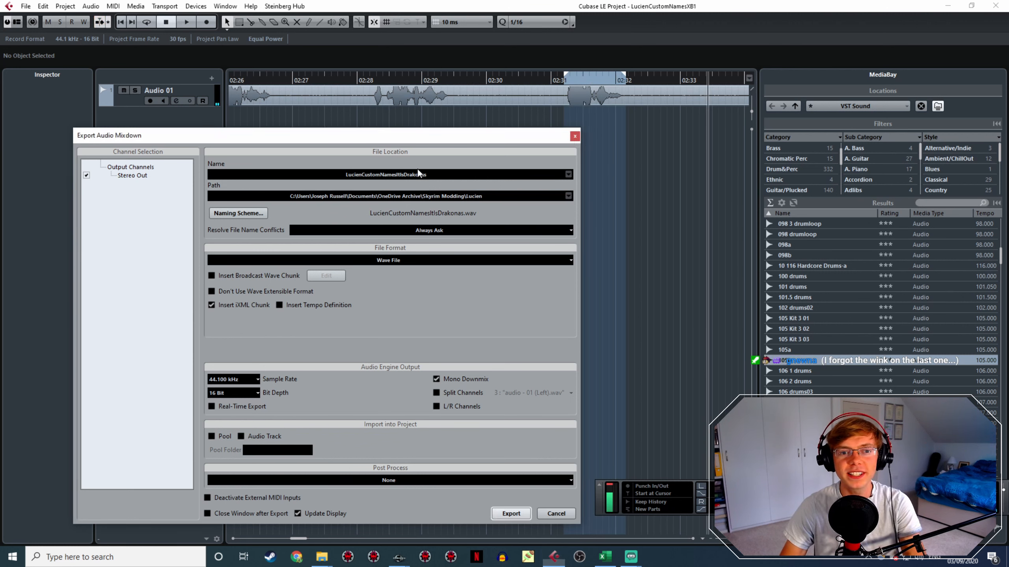
Rename the mixdown LucienCustomNamesItIsDylan and export the marked range
click(432, 173)
click(429, 176)
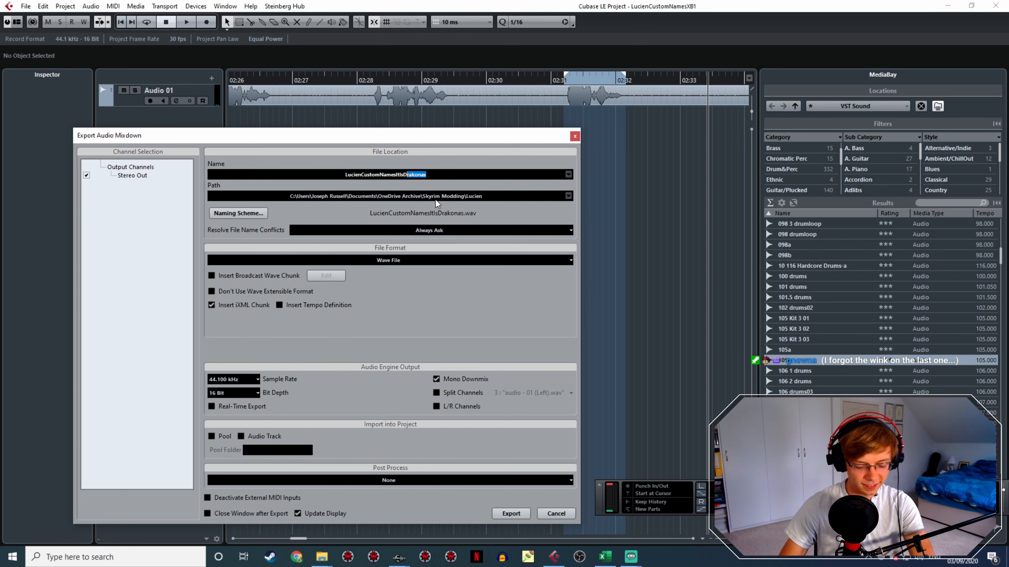
text(ylan)
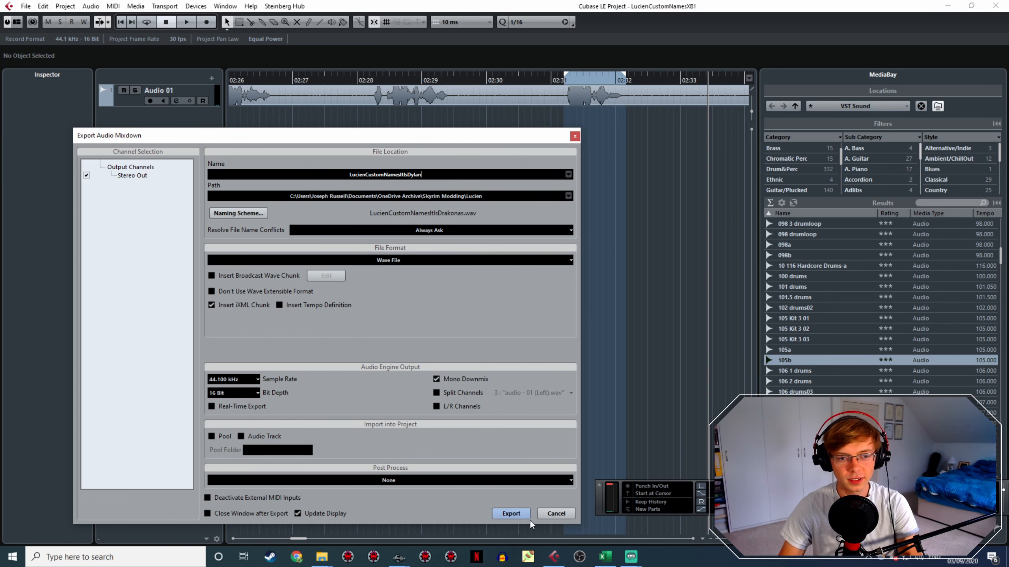
click(511, 514)
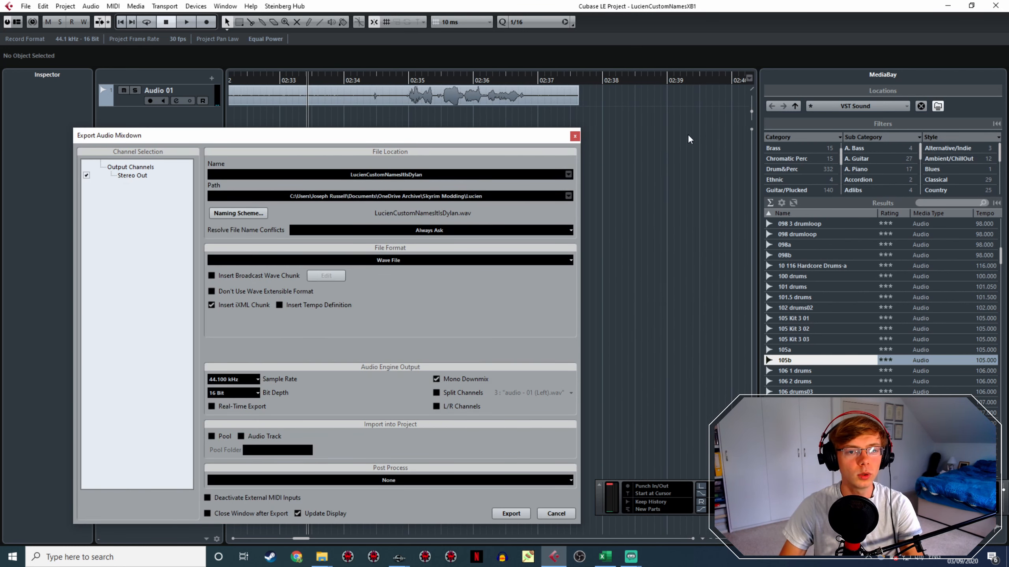
key(g)
key(g)
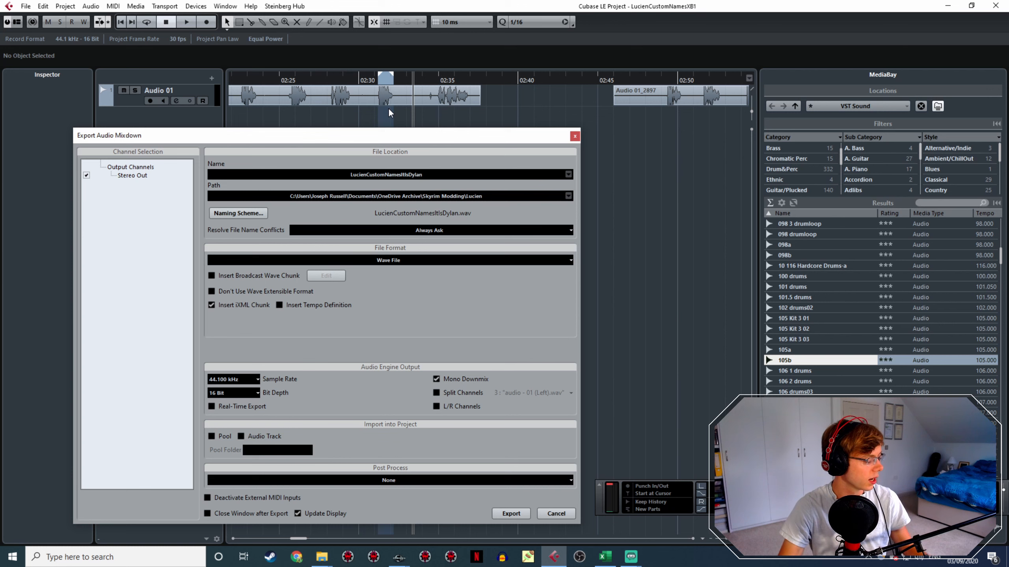
Audition the following recordings and mark the first line of the next clip with a locator range from about 02:49 to 02:50
click(442, 80)
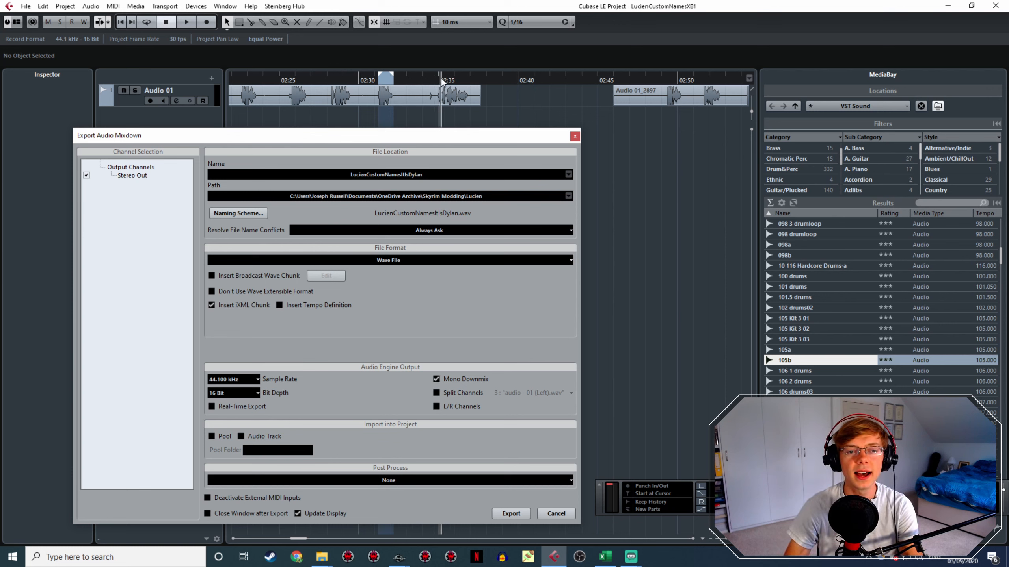
key(space)
click(661, 79)
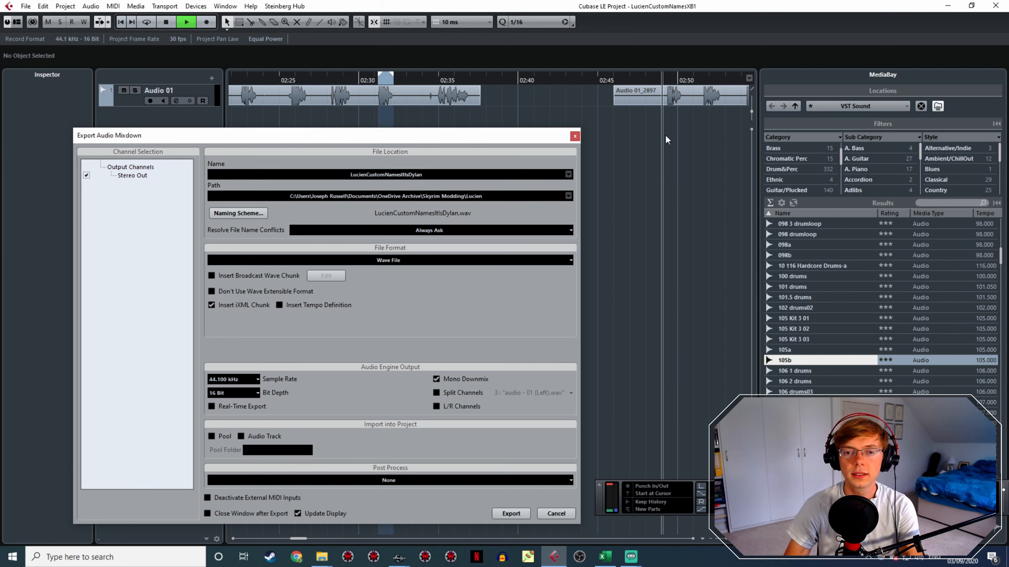
scroll(509, 137, right, 3)
key(space)
drag(474, 73, 488, 73)
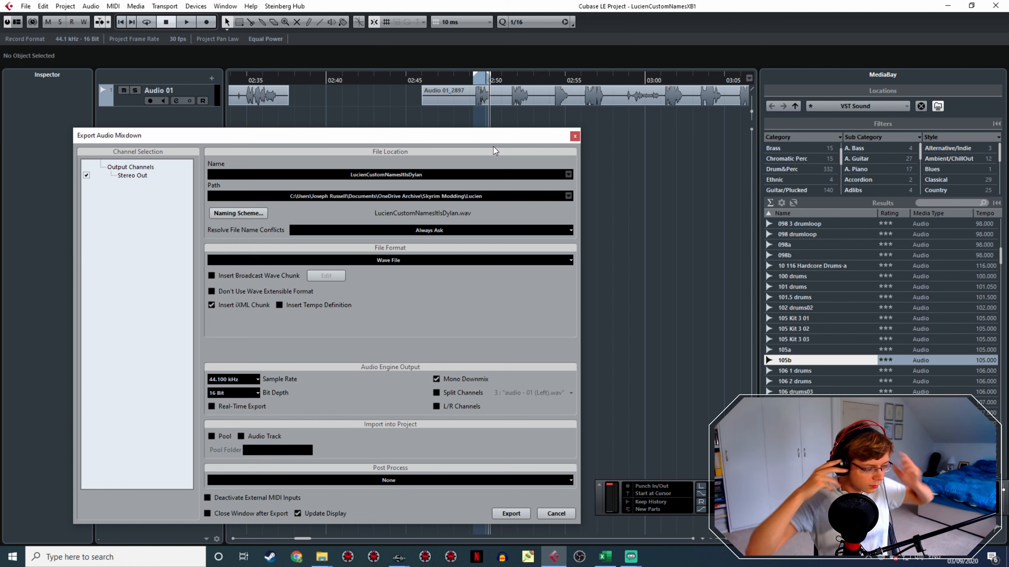
double_click(473, 83)
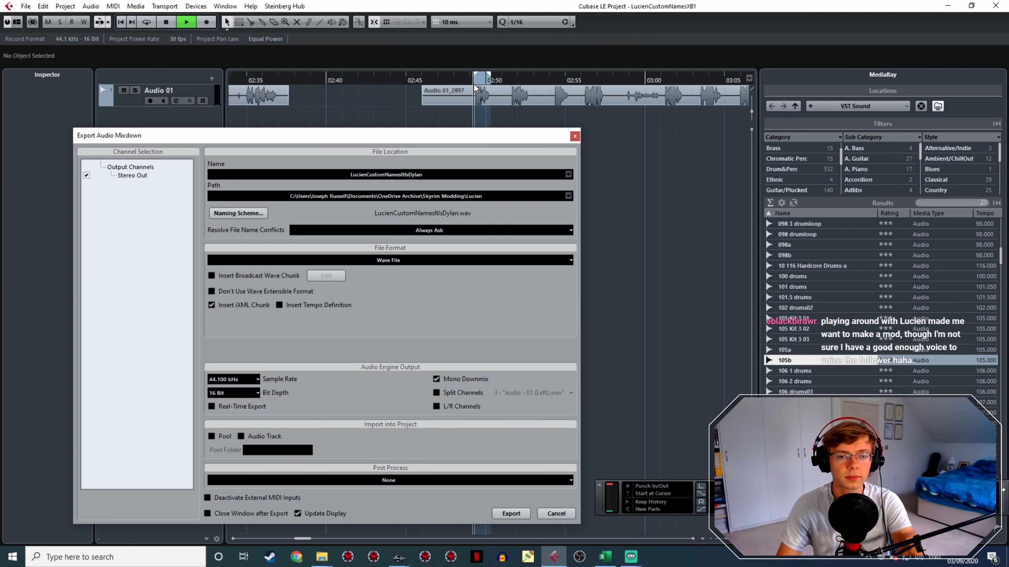
key(space)
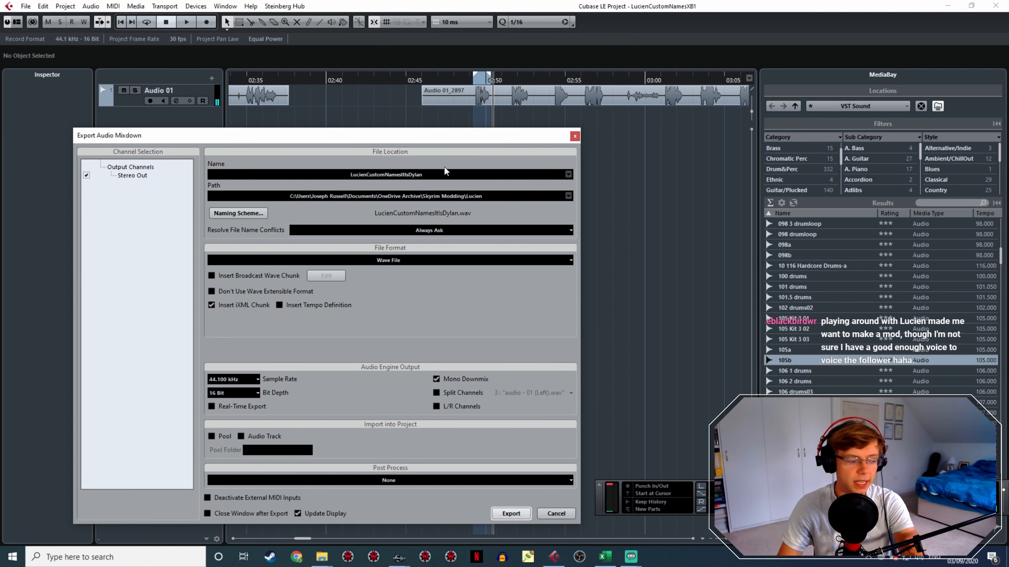
Rename the mixdown LucienCustomNamesItIsEirik and export the marked range
click(435, 172)
click(433, 174)
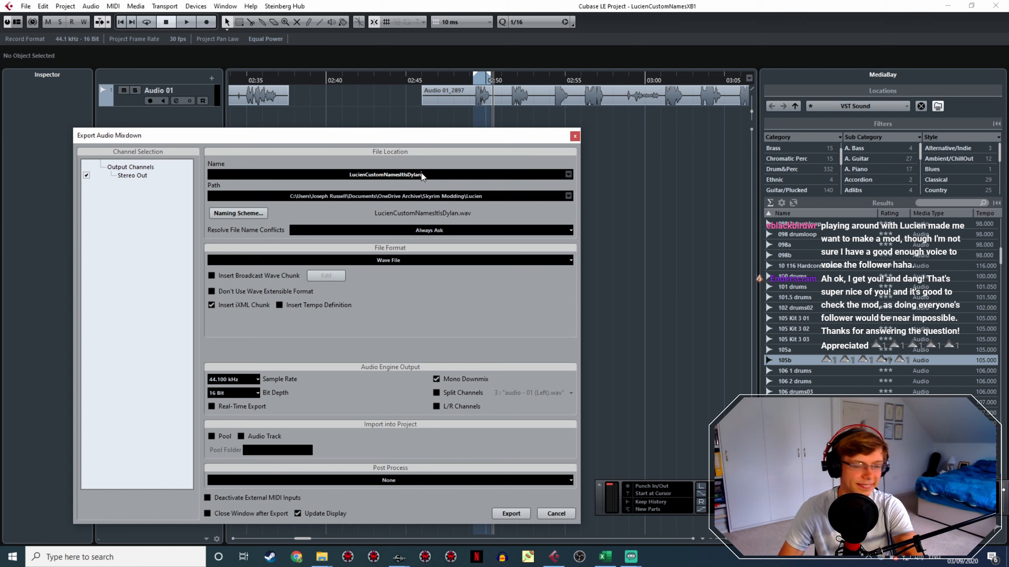
drag(412, 175, 408, 174)
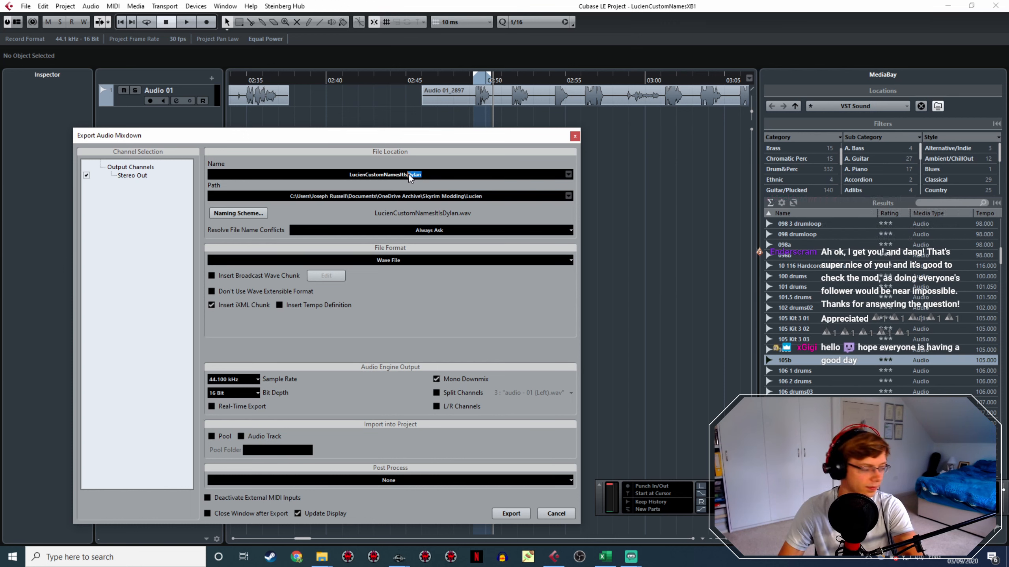
text(Ei)
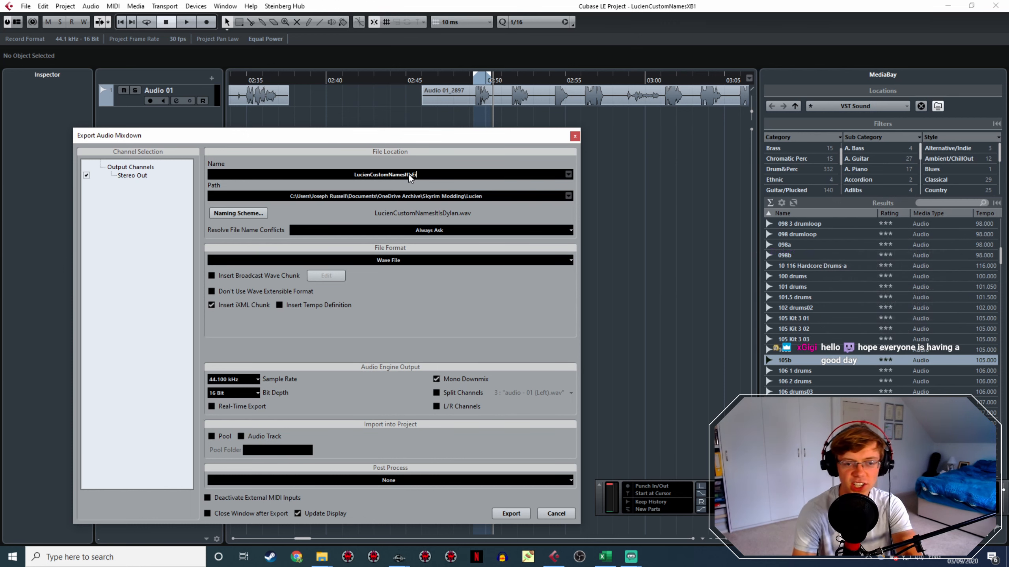
text(rik)
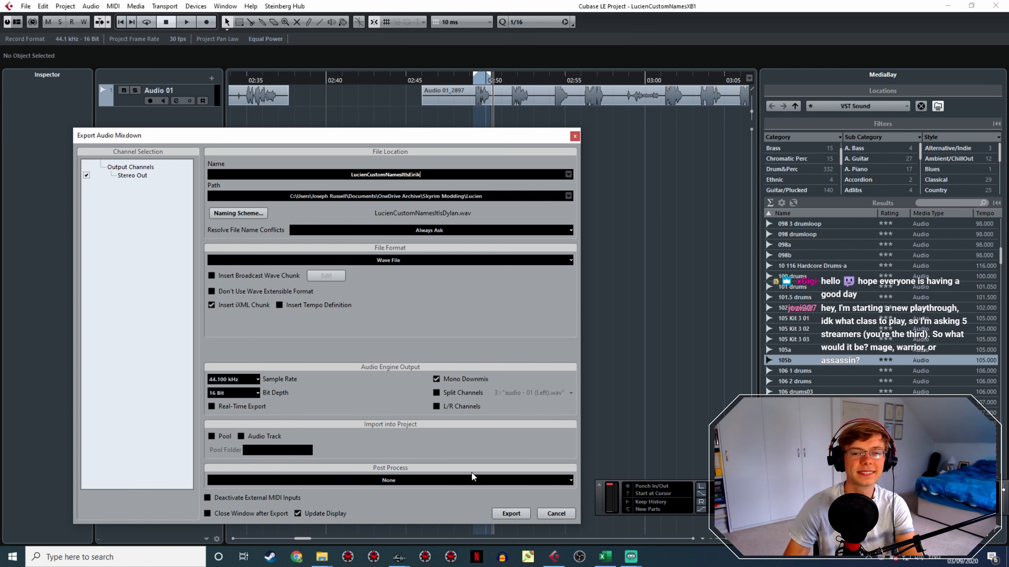
click(503, 513)
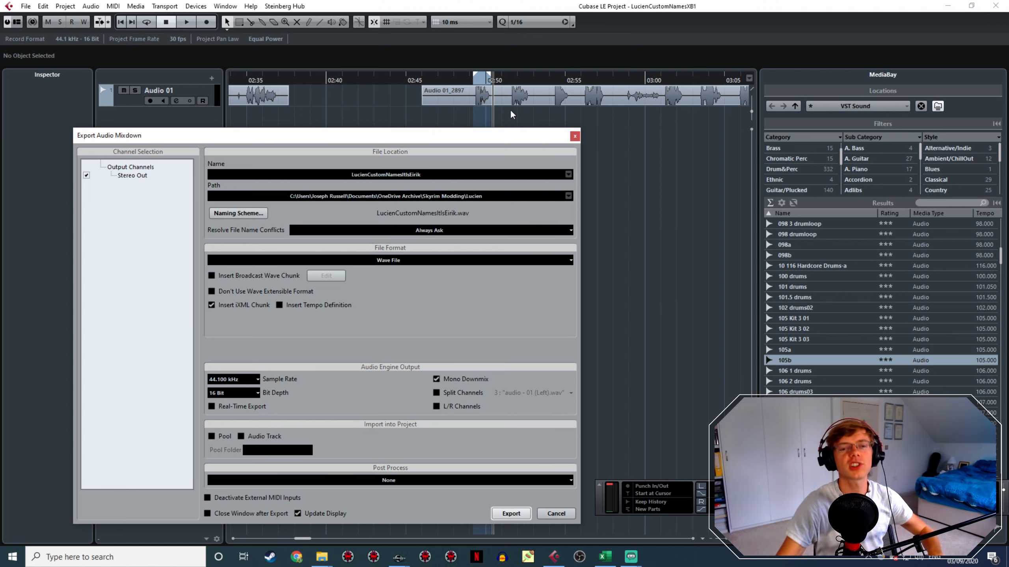
Audition the next spoken line and mark it with a locator range from about 02:51 to 02:53
click(507, 79)
key(space)
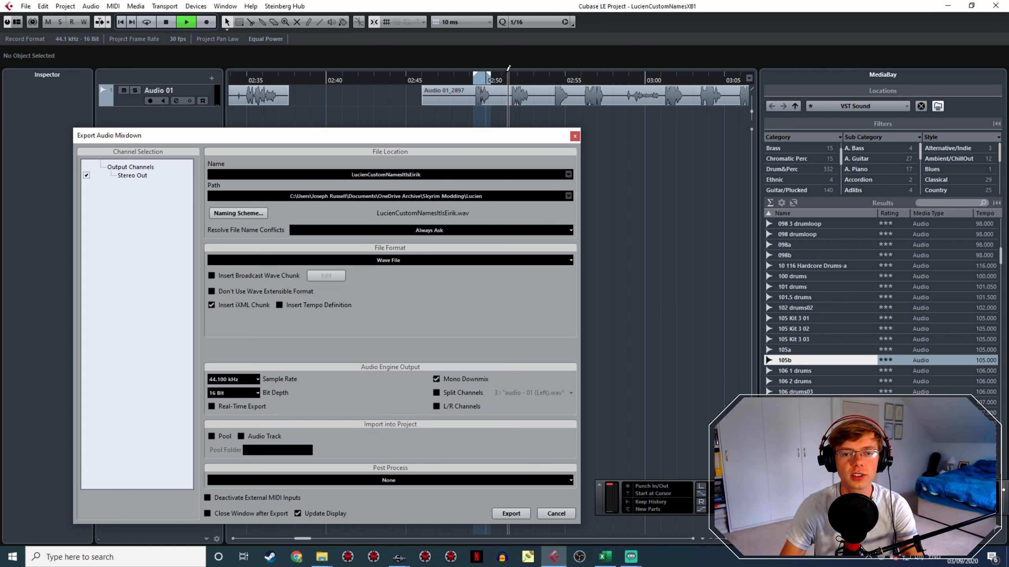
drag(510, 78, 532, 78)
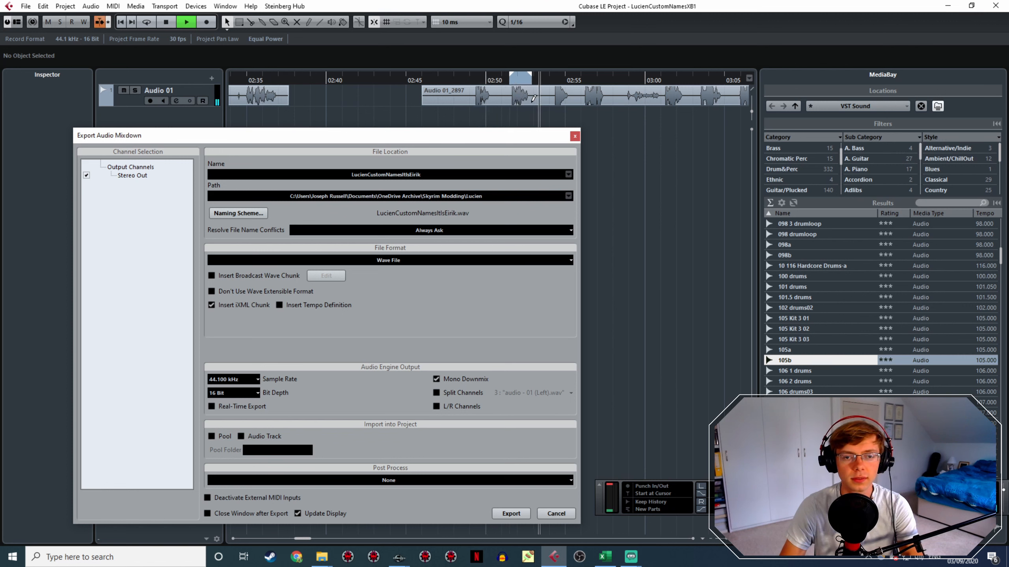
key(space)
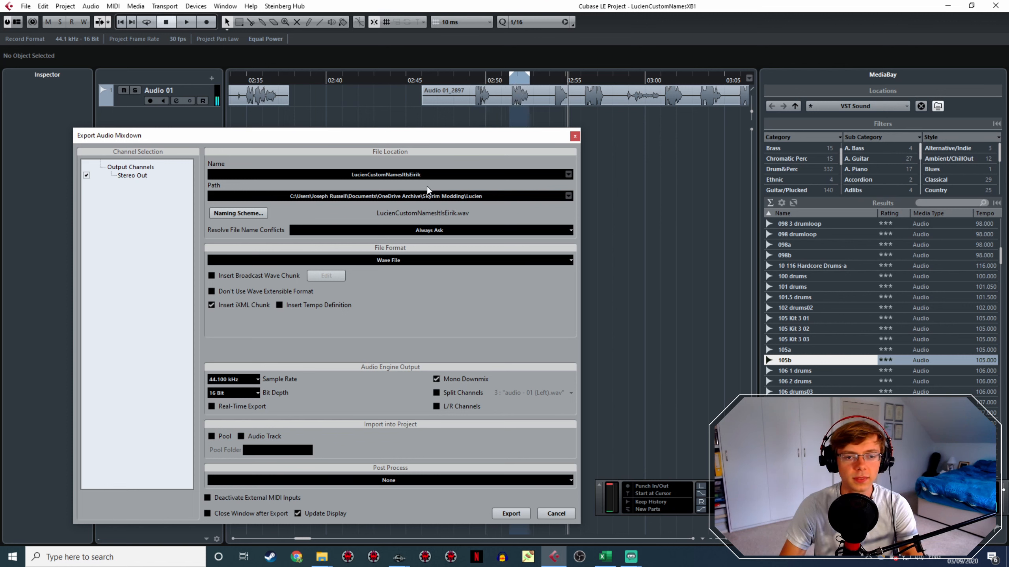
Rename the mixdown LucienCustomNamesItIsElise and export the marked range
click(430, 175)
text(Elise)
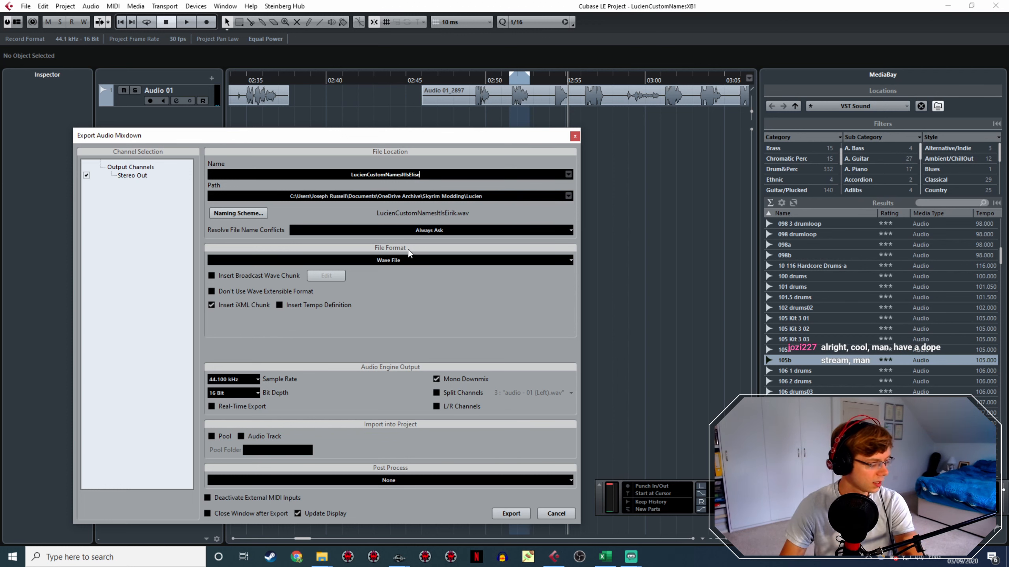
click(511, 514)
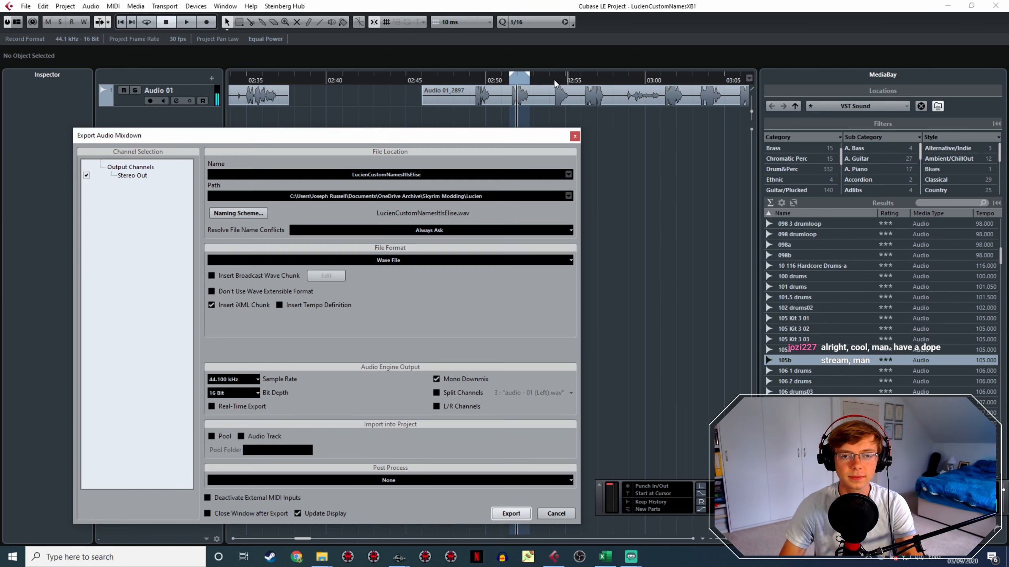
Mark the next spoken line from about 02:54 to 02:55 and export it as LucienCustomNamesItIsEllie
double_click(554, 78)
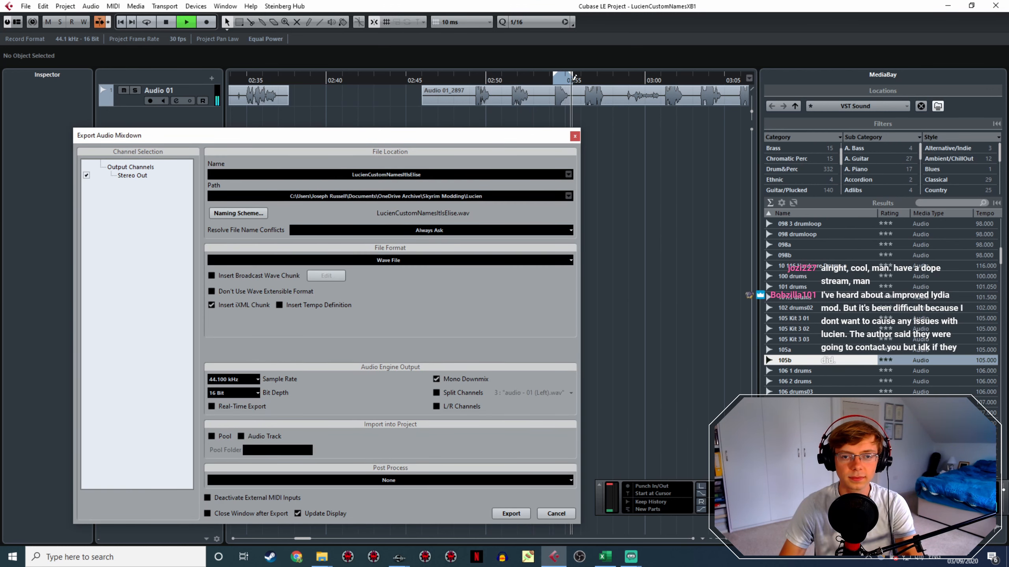
key(space)
double_click(419, 177)
click(419, 178)
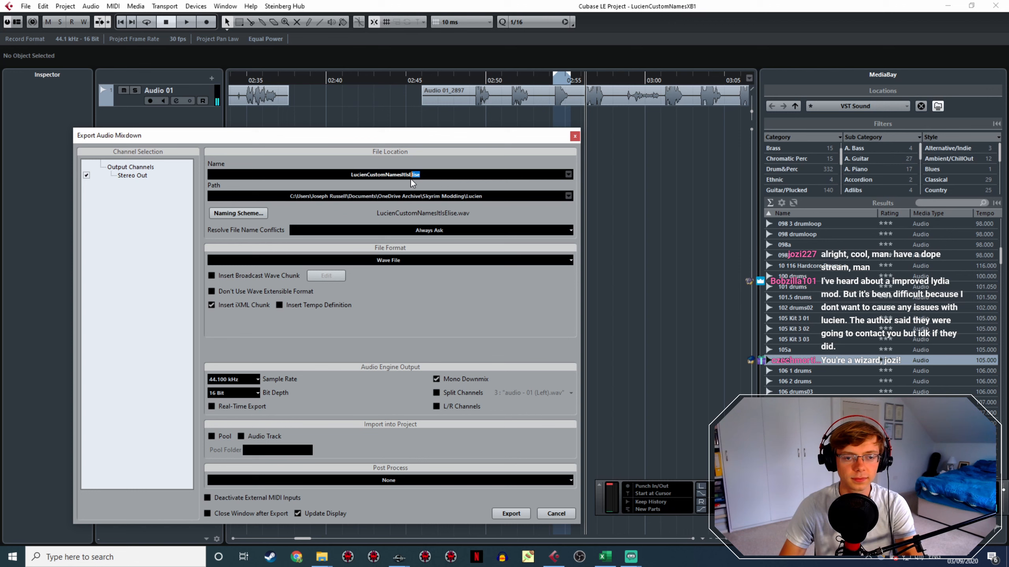
key(BackSpace)
key(BackSpace)
key(BackSpace)
text(lie)
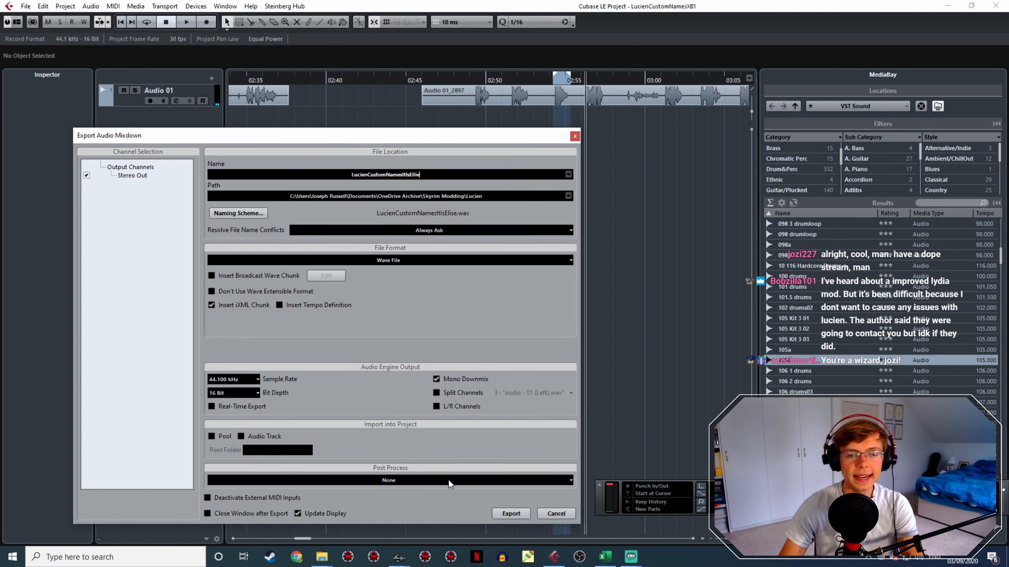
click(499, 509)
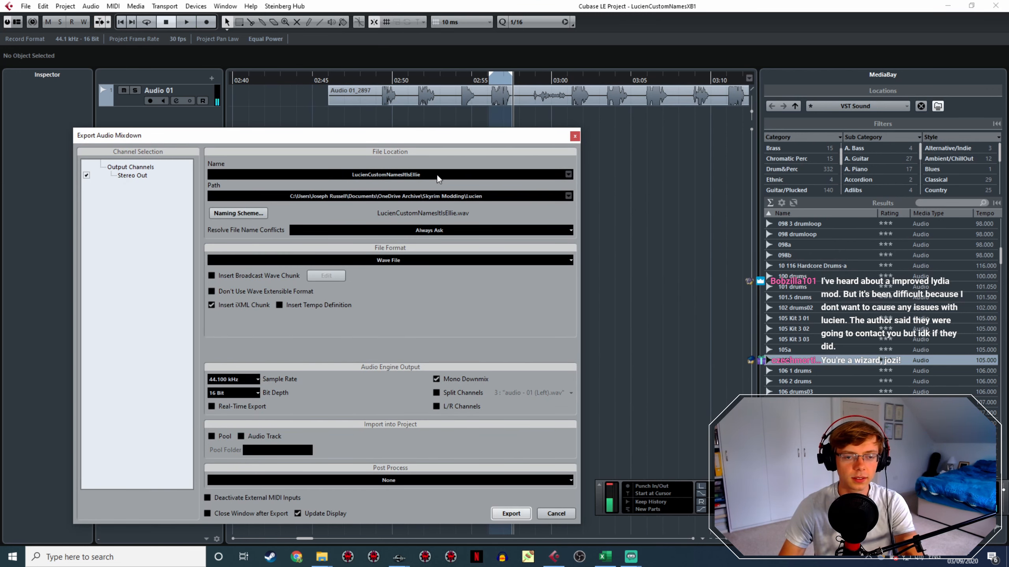
Audition the line marked from about 02:56 to 02:57 and export it as LucienCustomNamesItIsEmelia
click(487, 91)
key(space)
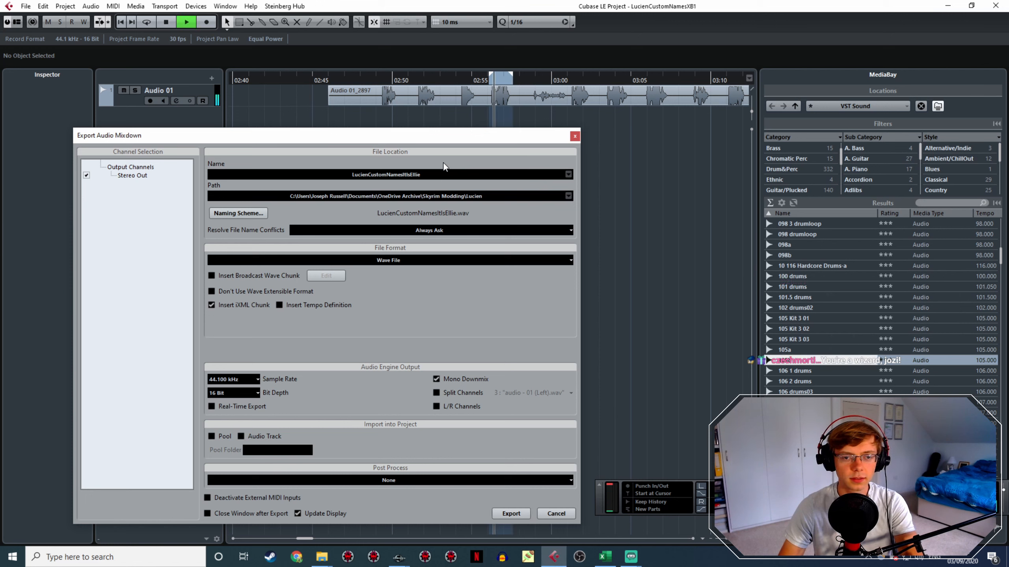
key(space)
drag(427, 176, 414, 177)
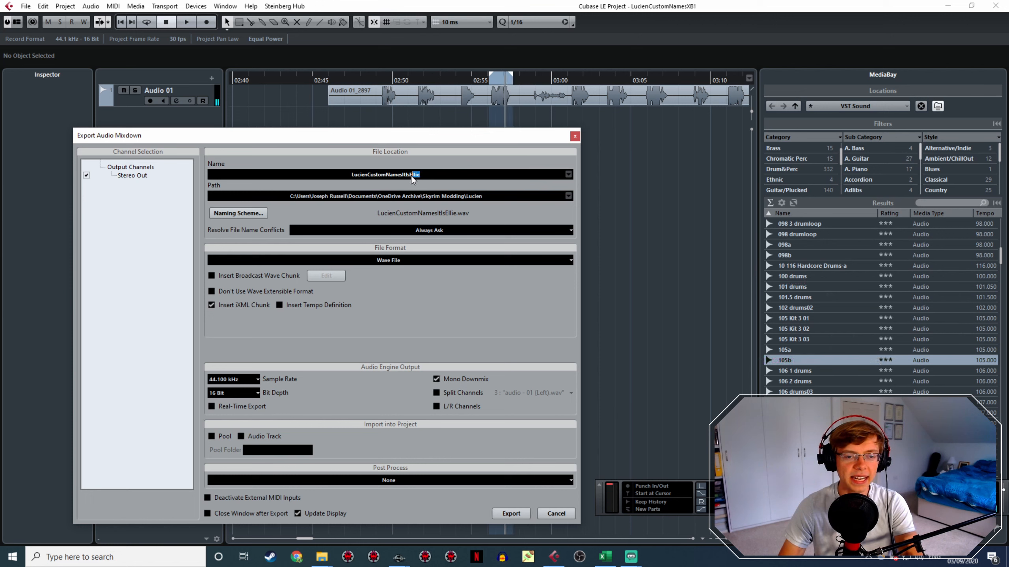
text(melia)
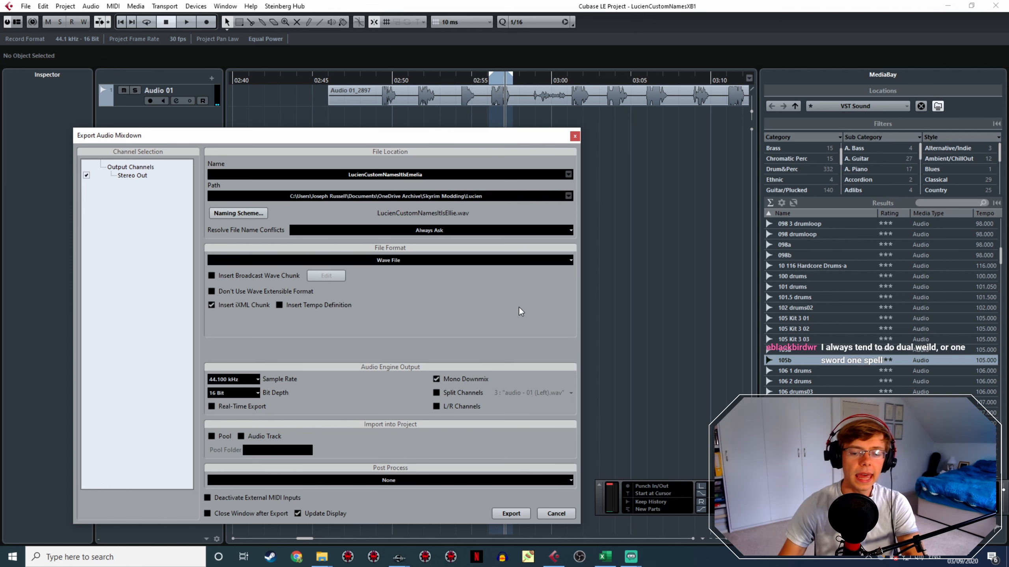
click(510, 513)
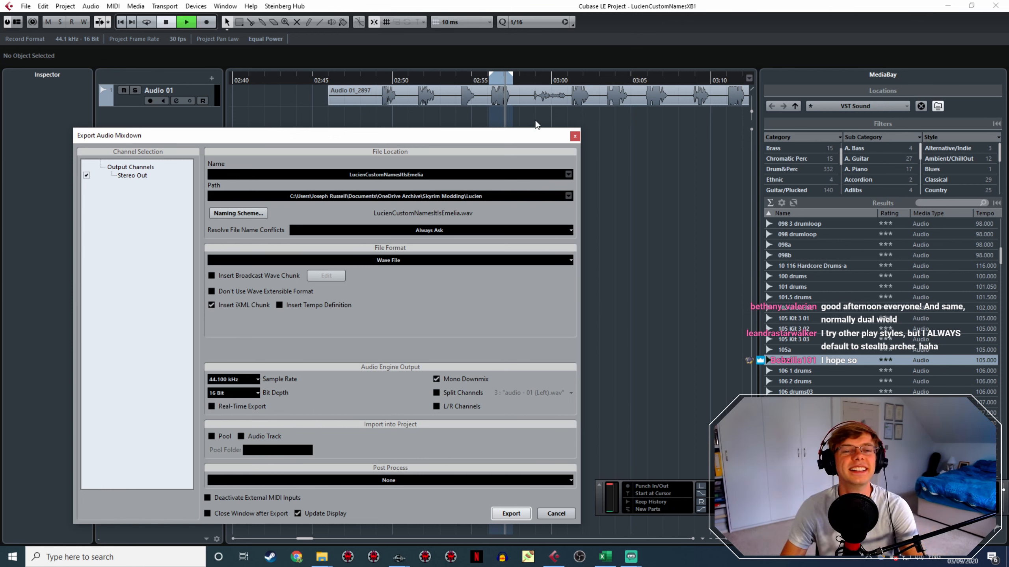
Replay the exported line, audition the lines after it and move the locator range to about 03:01 to 03:02
key(space)
click(498, 83)
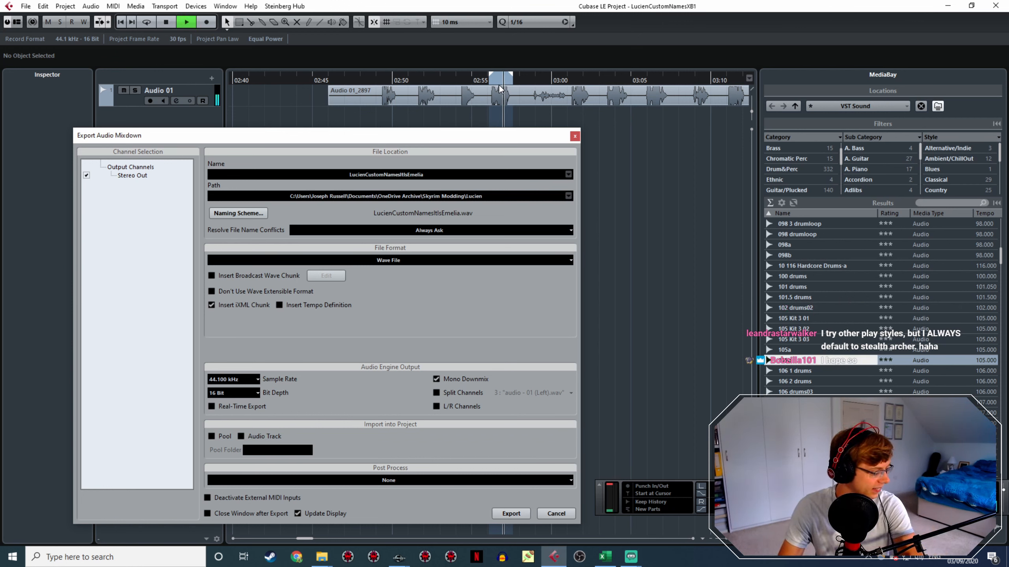
click(575, 80)
drag(587, 91, 590, 102)
scroll(541, 124, right, 3)
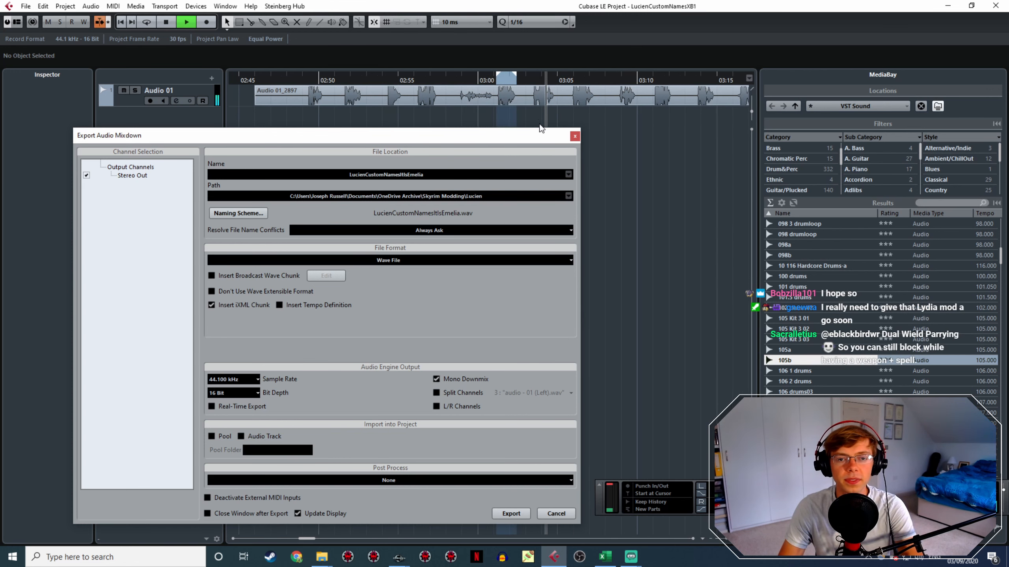
click(493, 79)
Export the new range as LucienCustomNamesItIsEmelia, overwriting the existing wave file
click(504, 513)
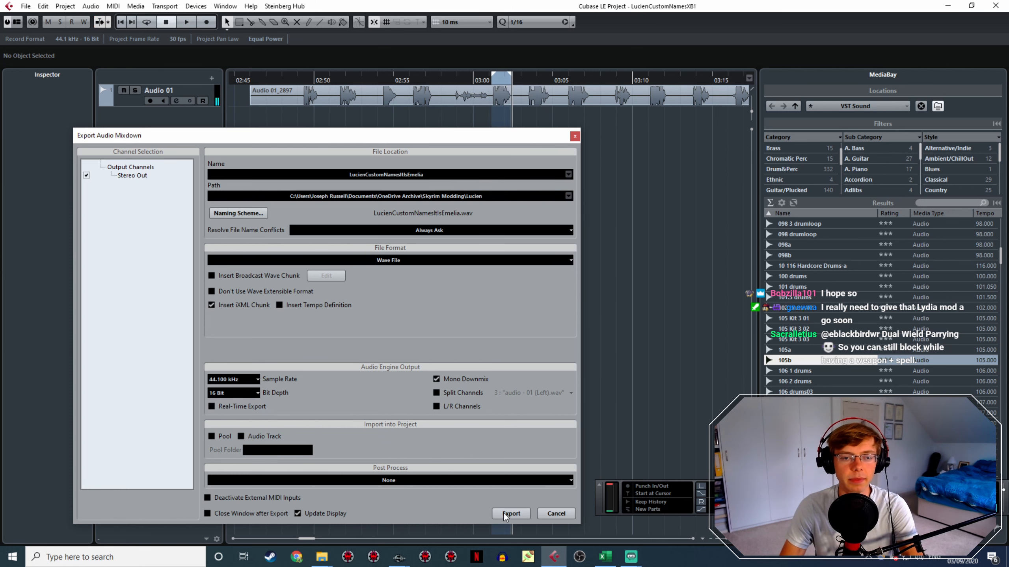
click(509, 516)
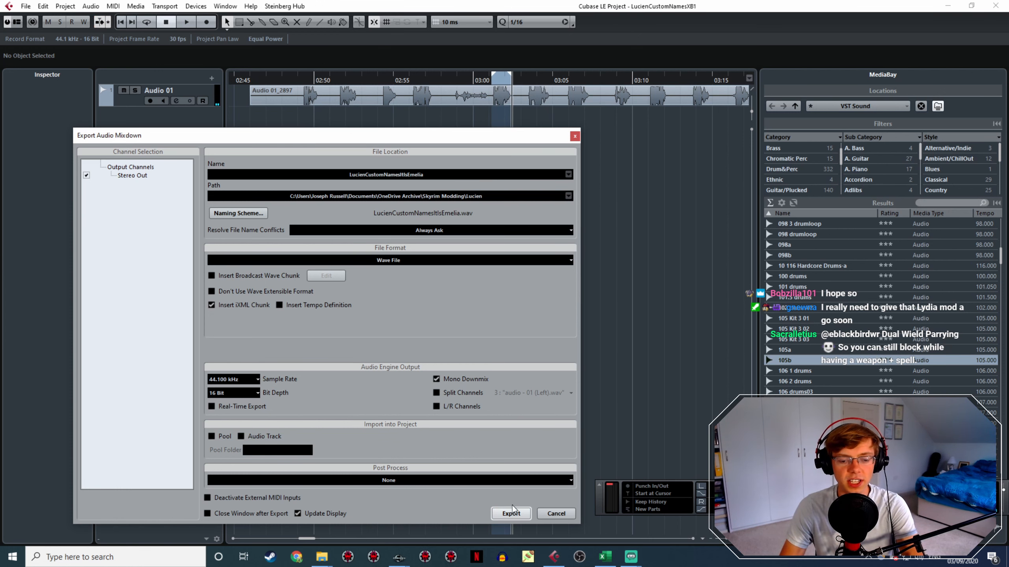
click(510, 512)
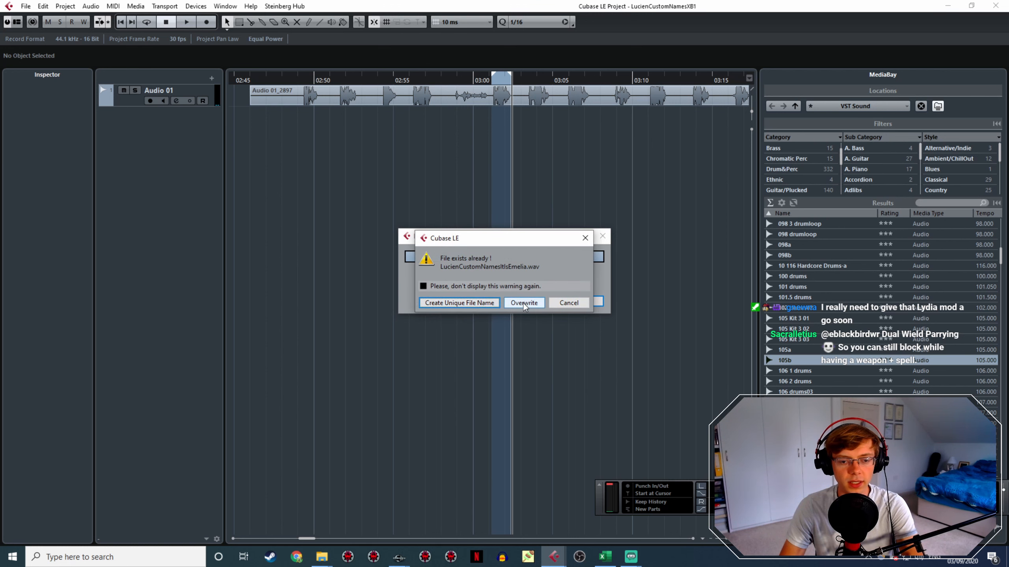
click(523, 302)
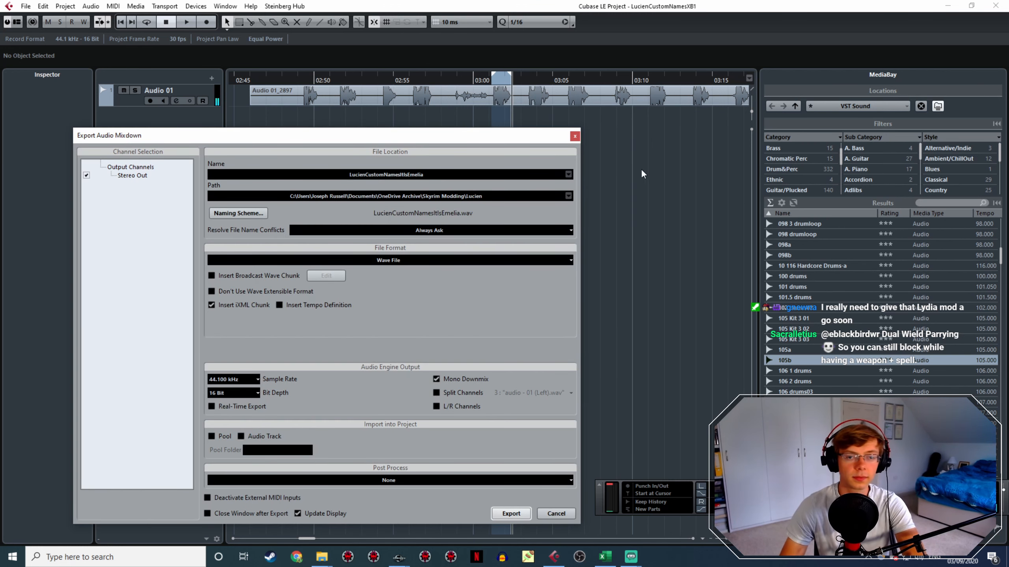
Audition the next line, marked from about 03:03 to 03:05, and export it as LucienCustomNamesItIsEnora
key(space)
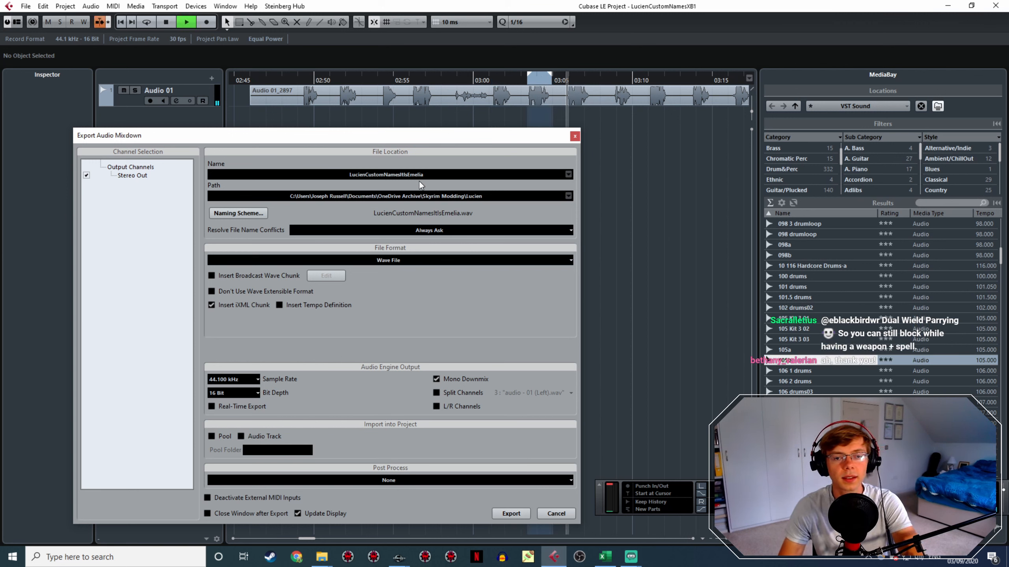
key(space)
drag(428, 175, 409, 179)
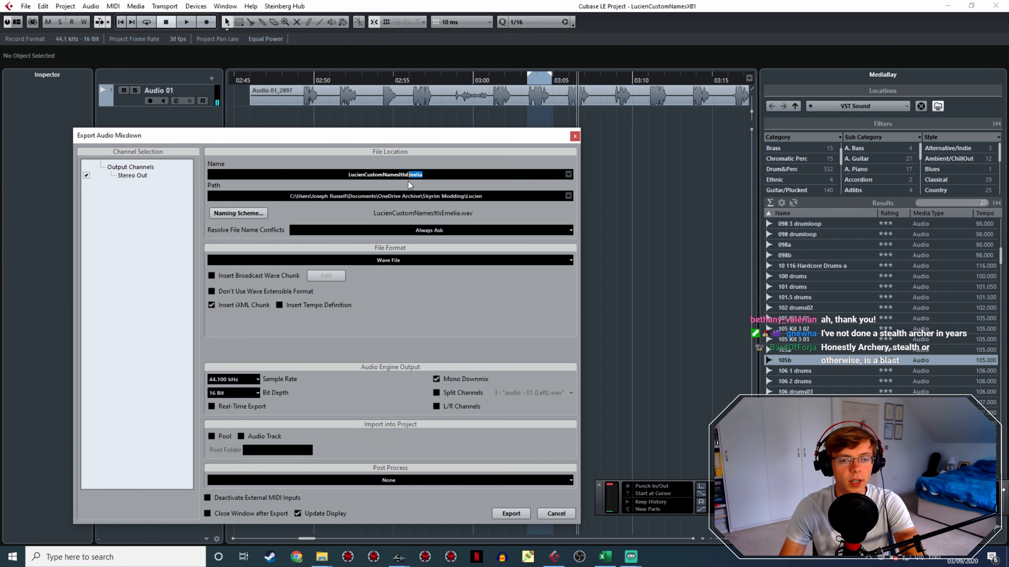
text(nora)
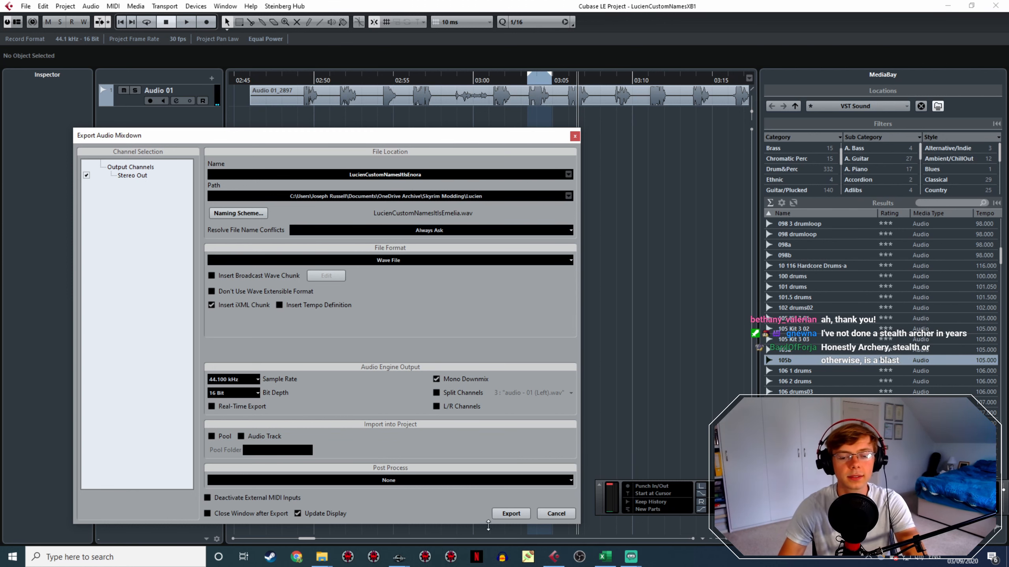
click(502, 515)
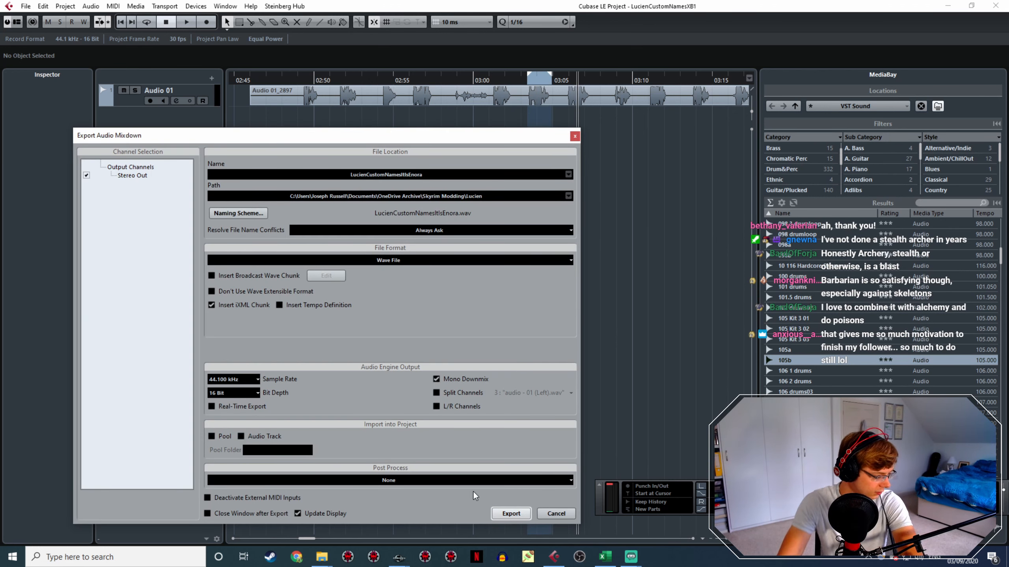
Listen to the audio after the exported Enora line and replay that line from its start at about 03:03
double_click(568, 80)
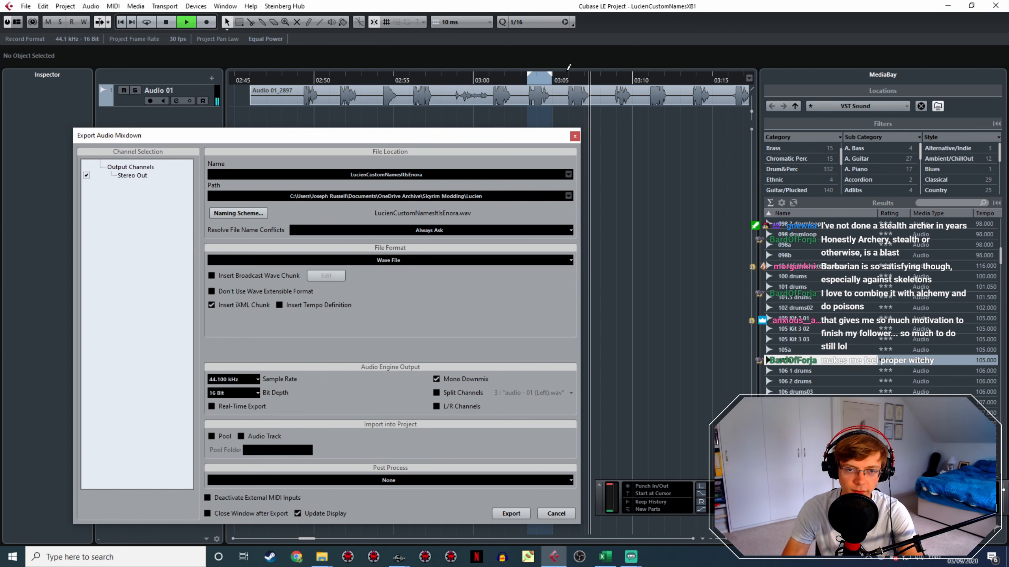
click(528, 94)
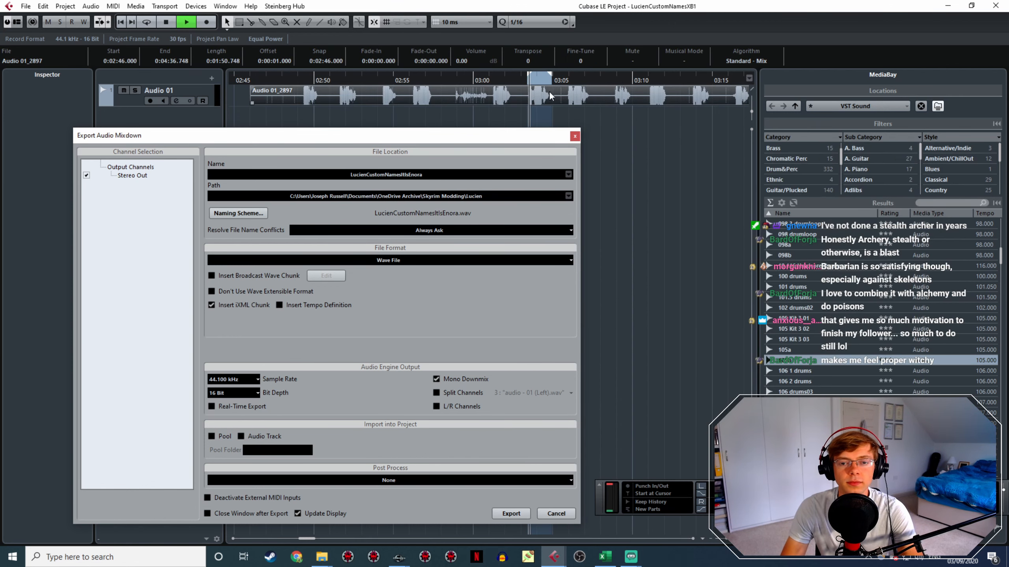
key(space)
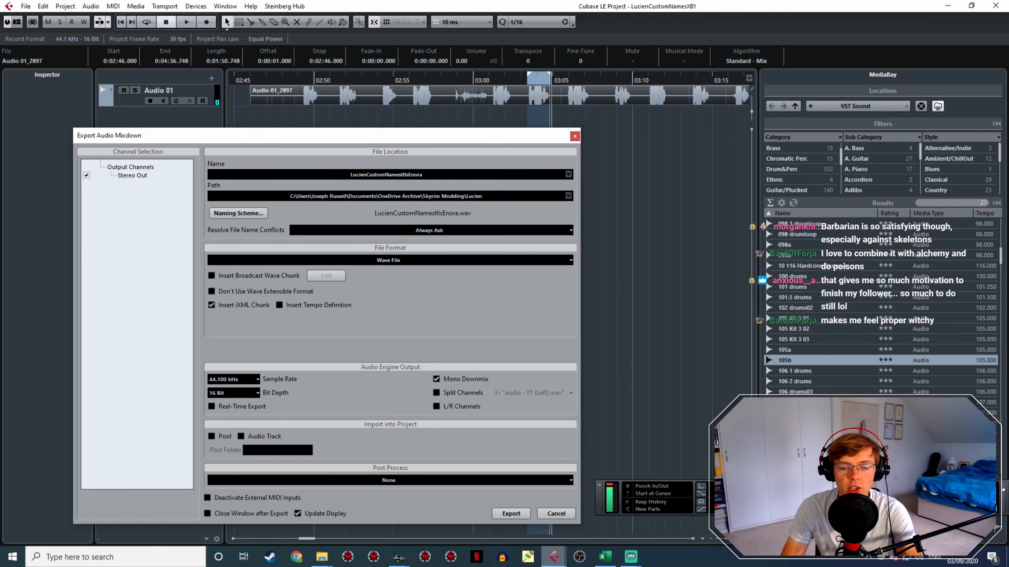
key(Escape)
mouse_move(554, 556)
click(657, 478)
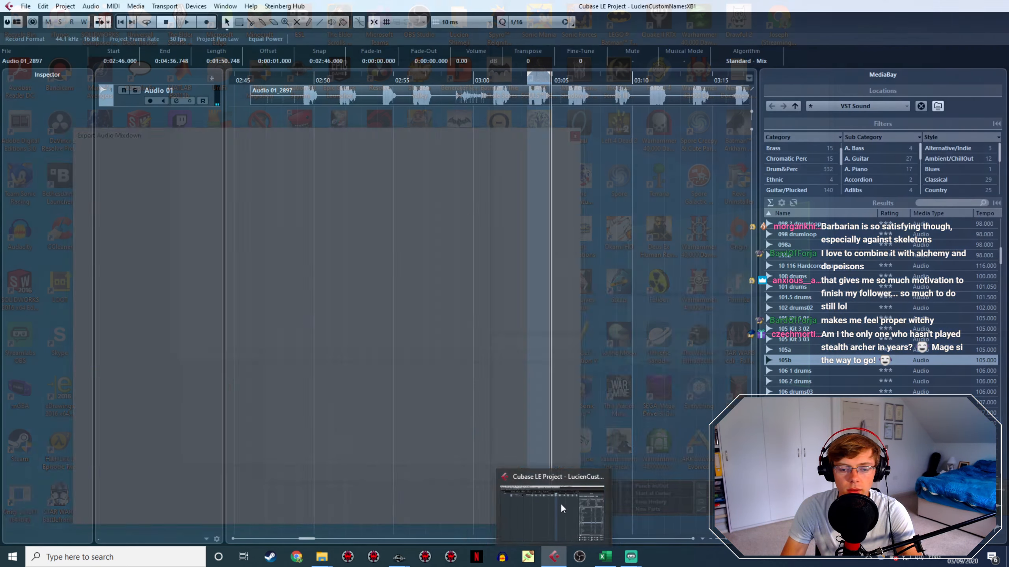
click(632, 205)
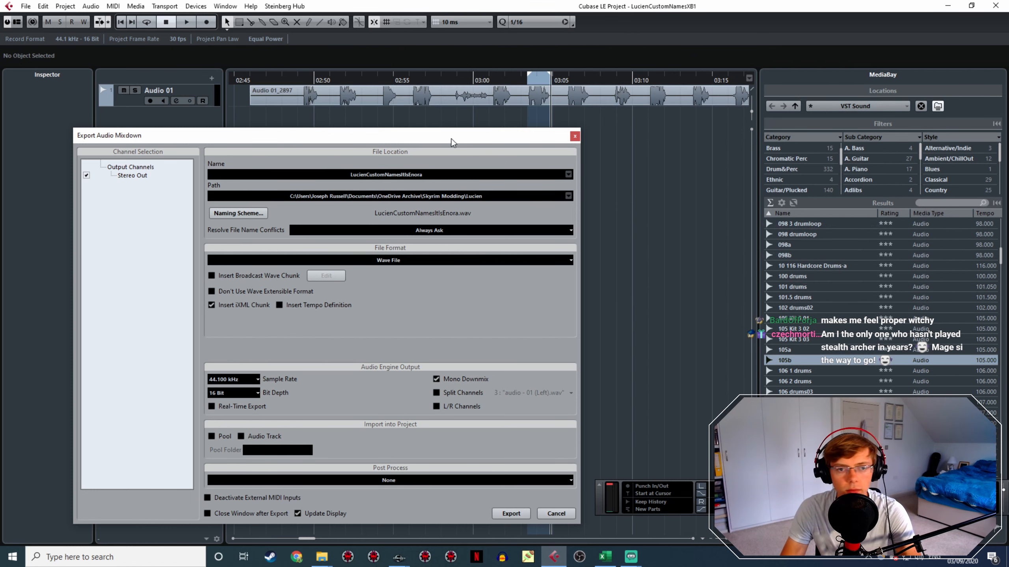
drag(454, 140, 410, 84)
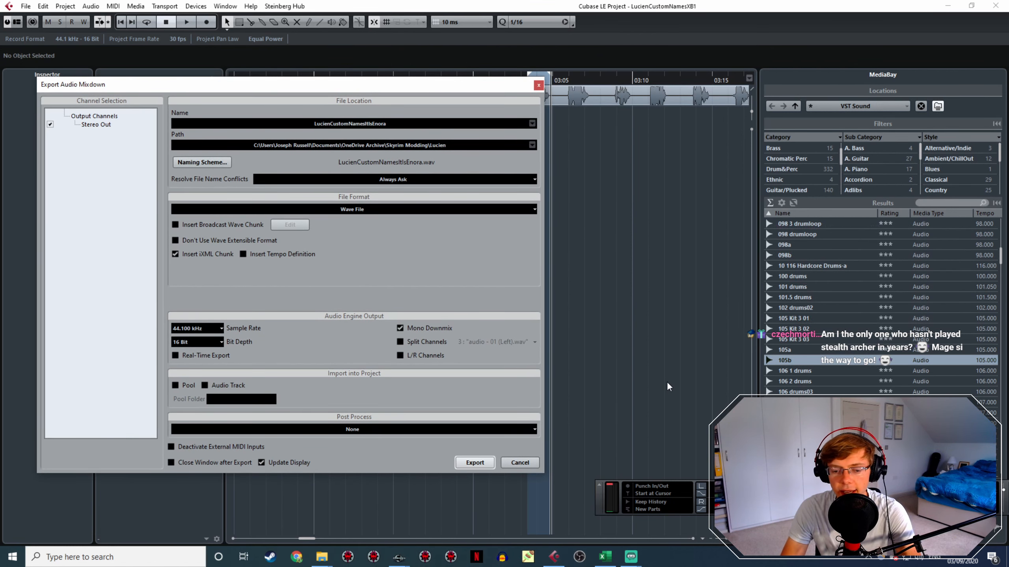
key(Escape)
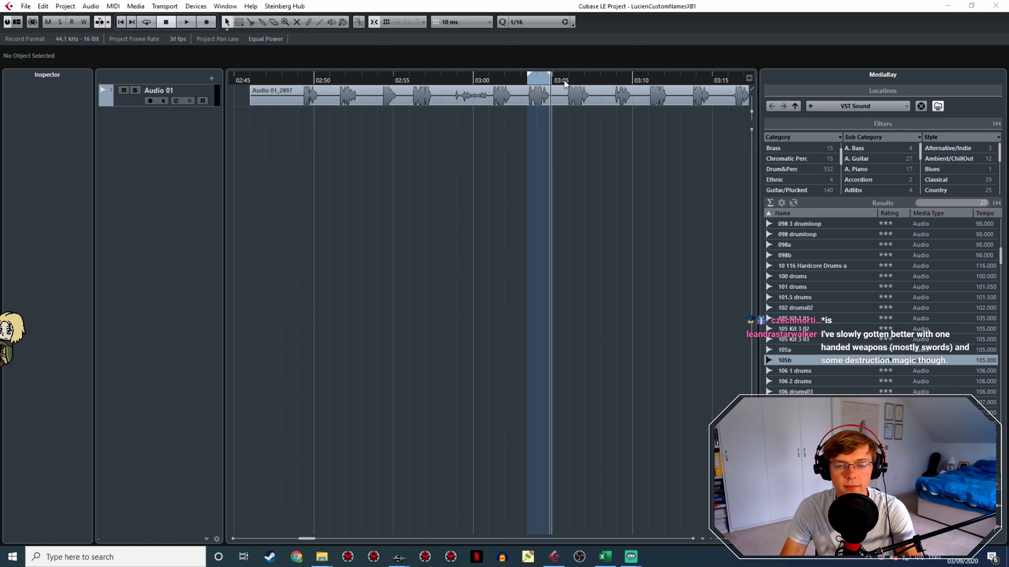
Reopen the audio mixdown export settings clear of the audio track and replay the line at about 03:03
key(ctrl+shift+e)
key(space)
drag(442, 89, 545, 158)
click(528, 82)
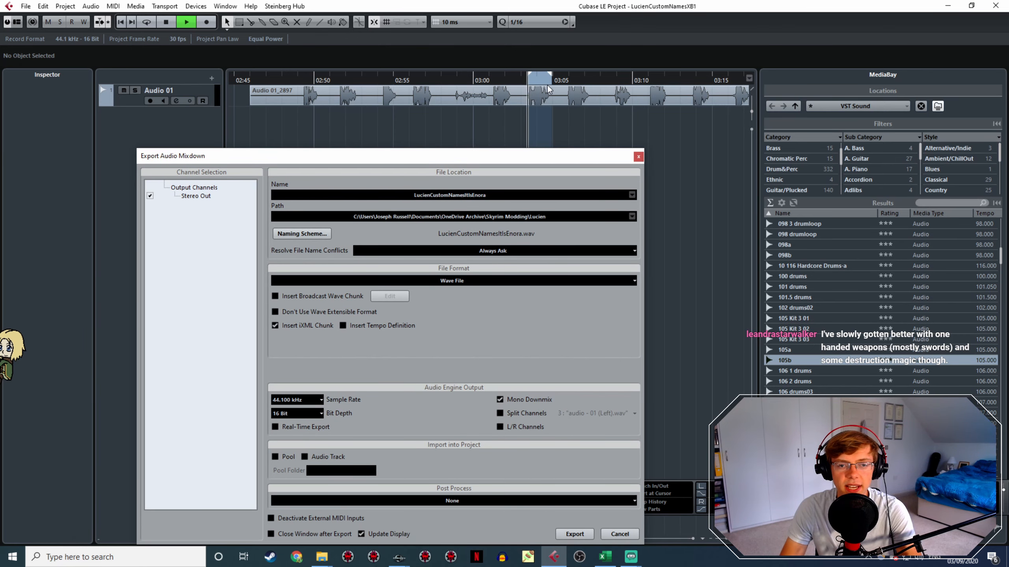
Mark and audition the next line from about 03:06 to 03:07 and export it as LucienCustomNamesItIsErlinia
click(568, 82)
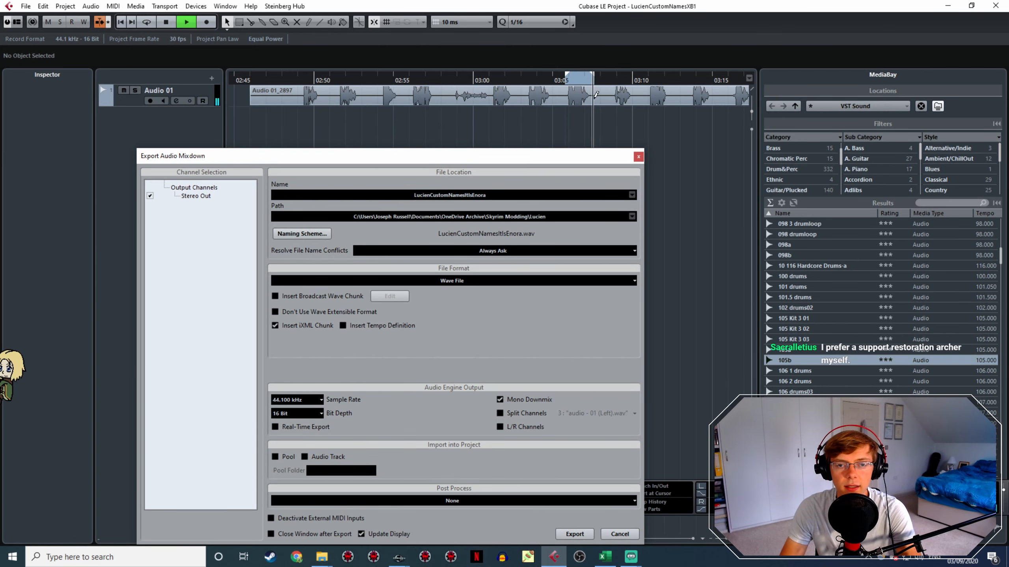
click(566, 82)
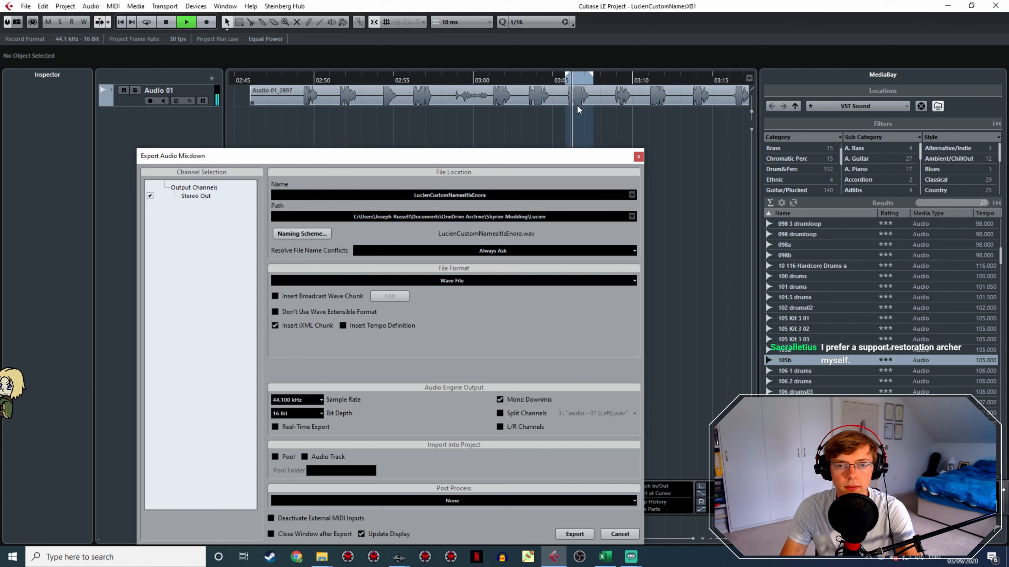
key(space)
click(494, 195)
drag(492, 196, 476, 195)
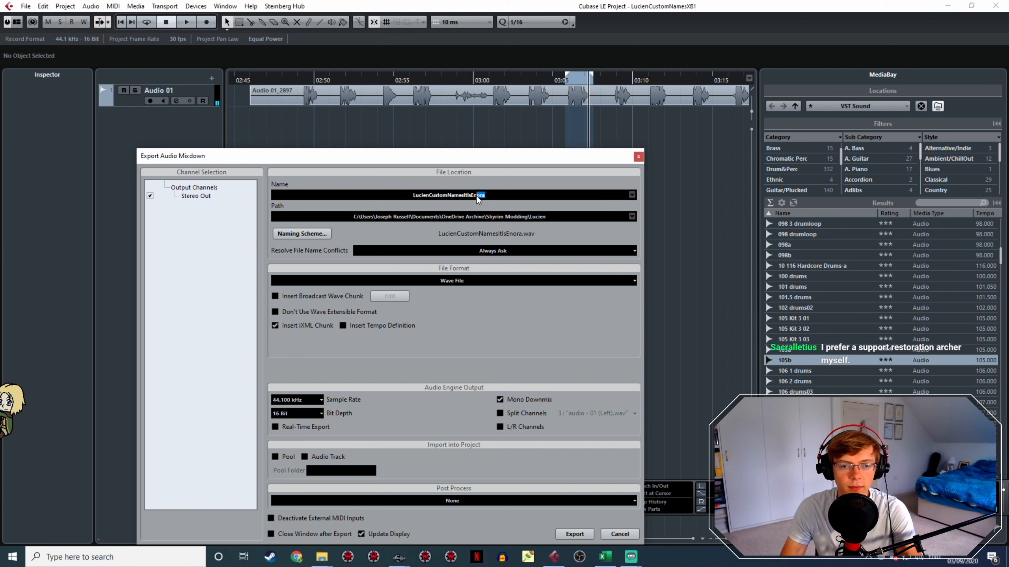
text(rlin)
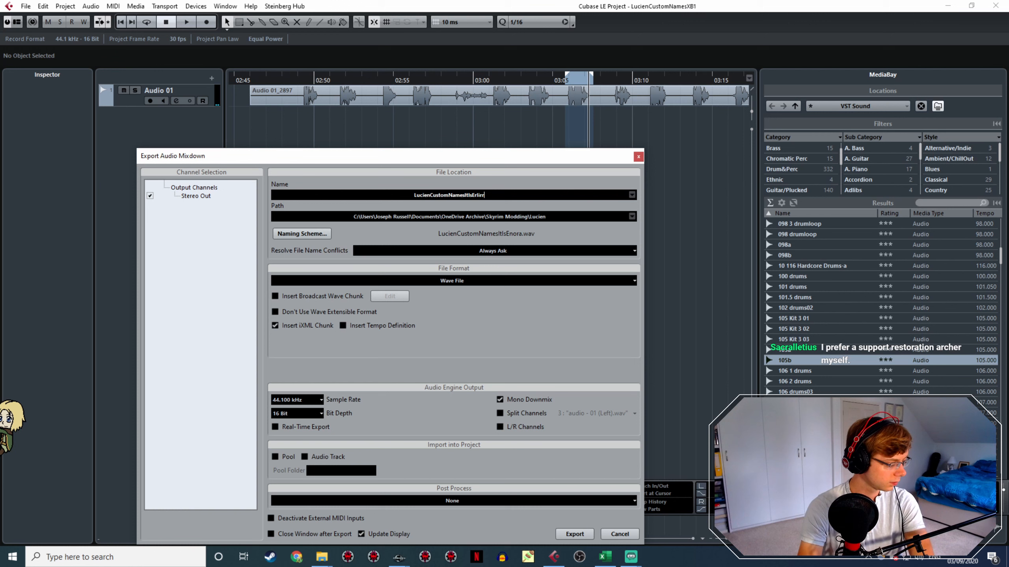
text(ia)
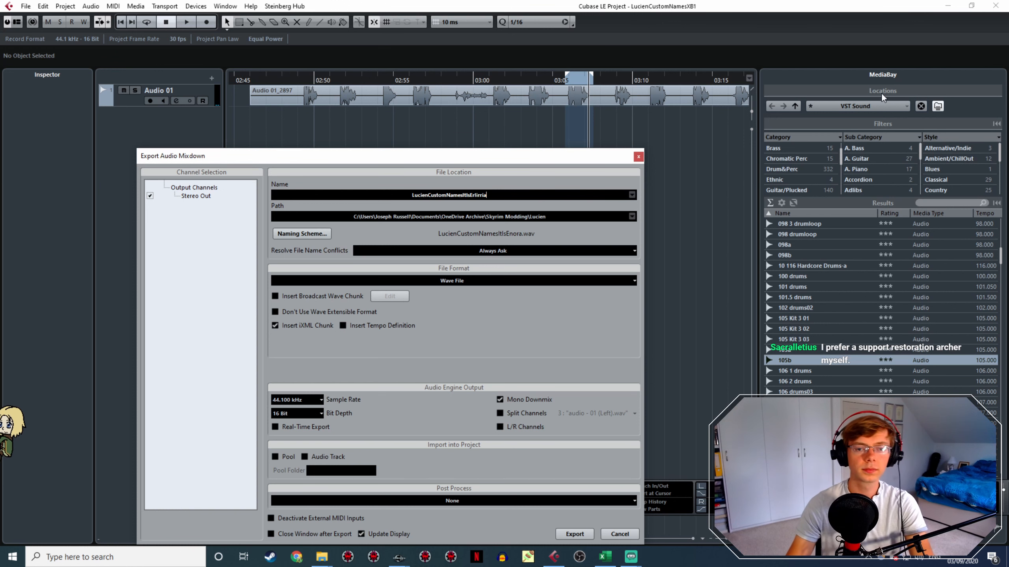
click(574, 534)
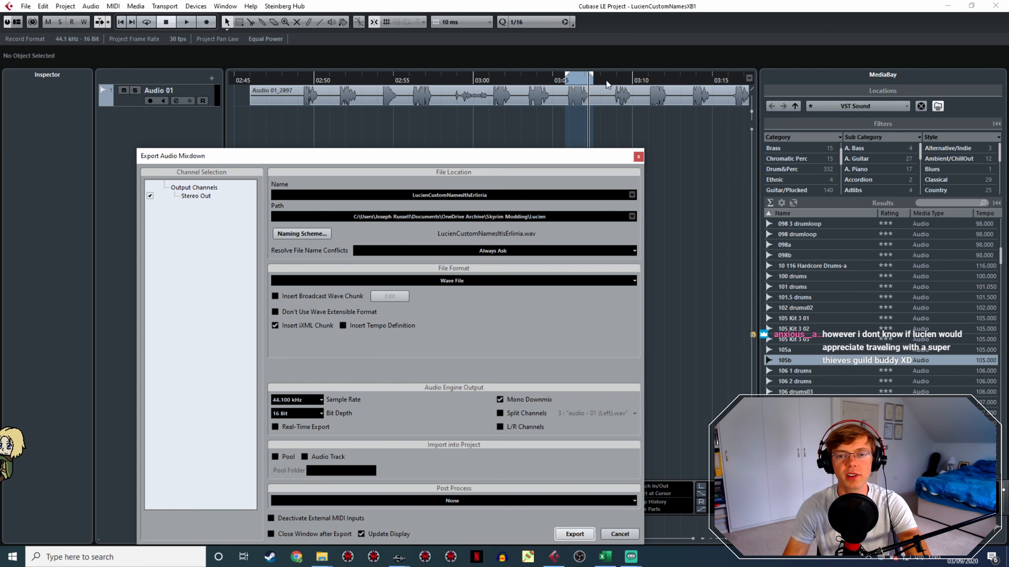
Mark and audition the line from about 03:09 to 03:10 and export it as LucienCustomNamesItIsEykthain
key(space)
drag(613, 82, 631, 91)
key(space)
click(480, 194)
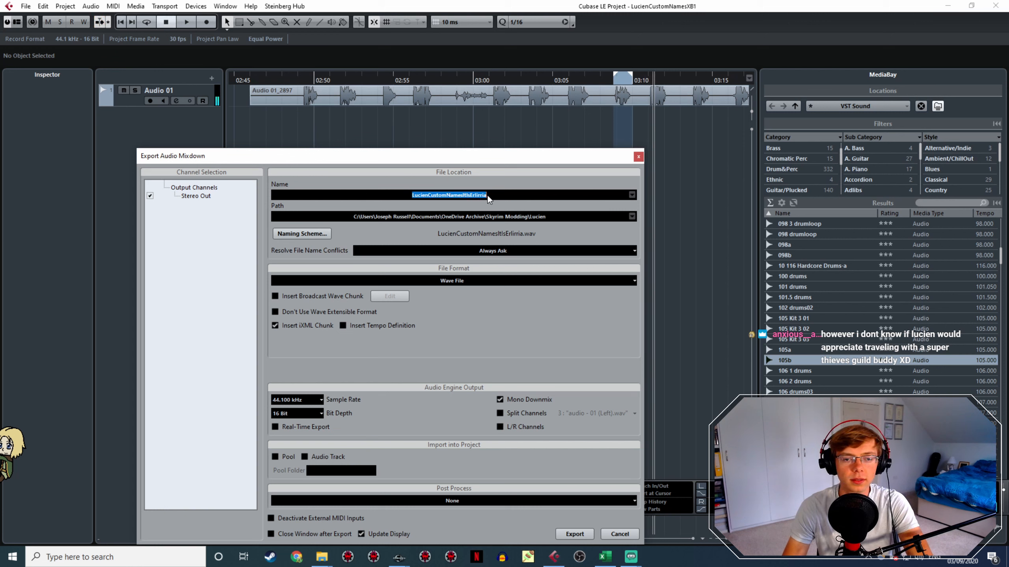
drag(488, 195, 473, 196)
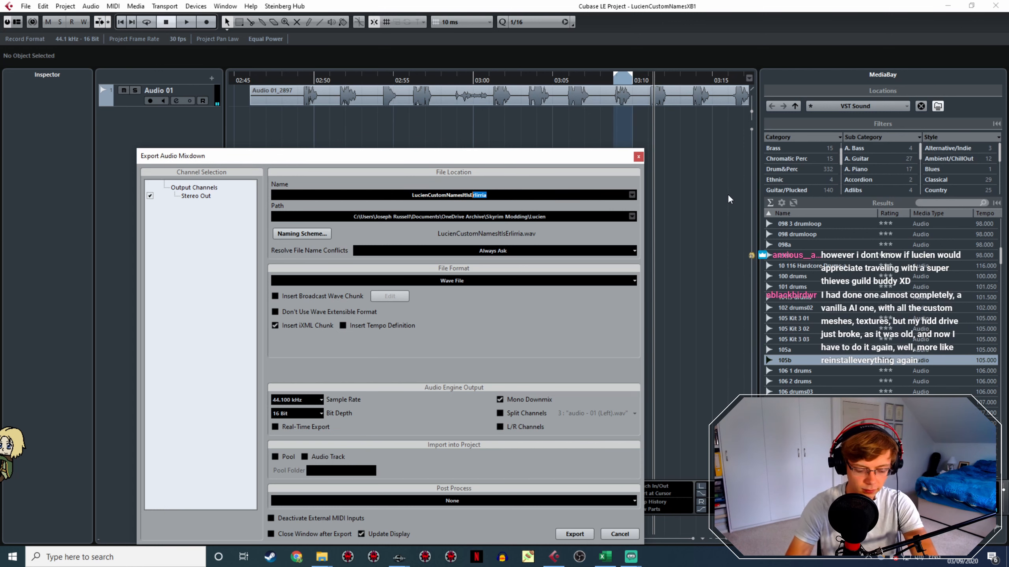
text(ykthain)
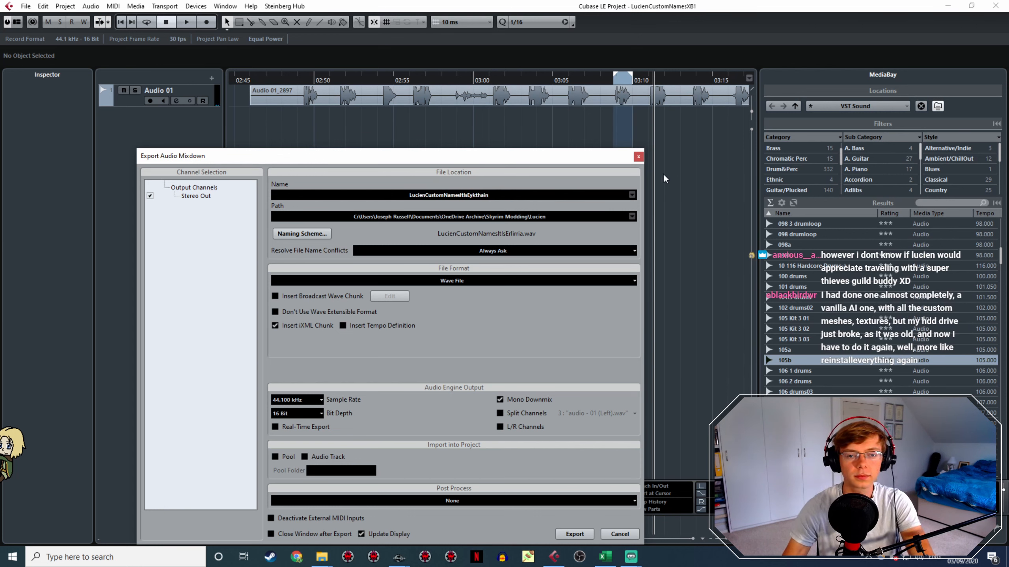
drag(485, 155, 380, 90)
click(477, 466)
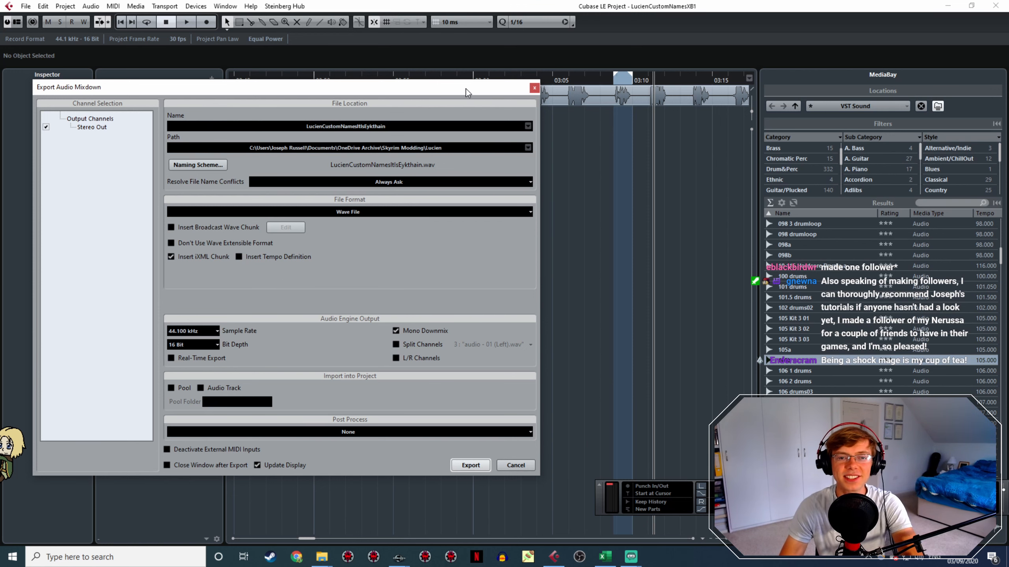
Uncover the audio track and replay the exported Eykthain line from just before its start
drag(466, 88, 521, 245)
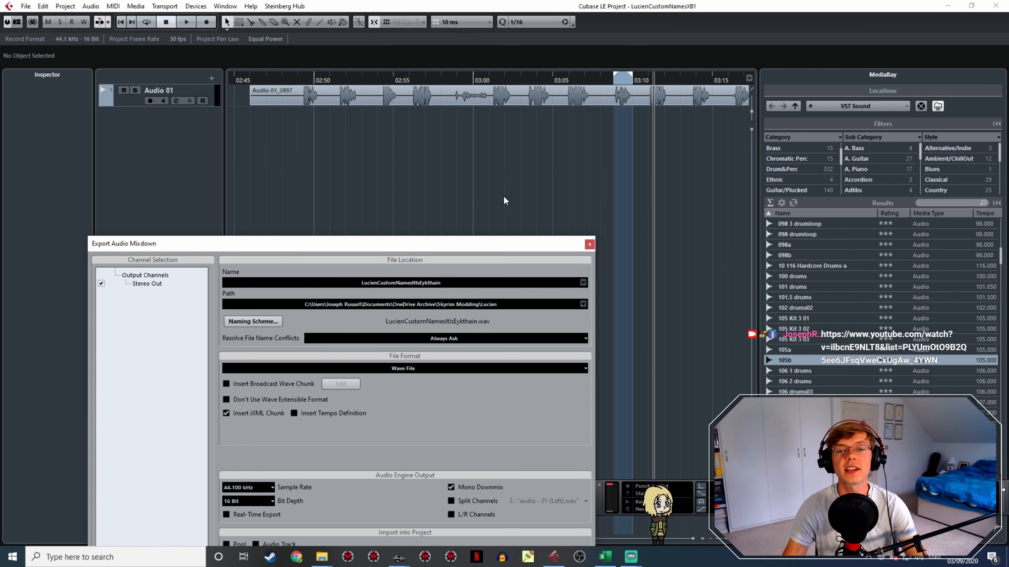
click(604, 80)
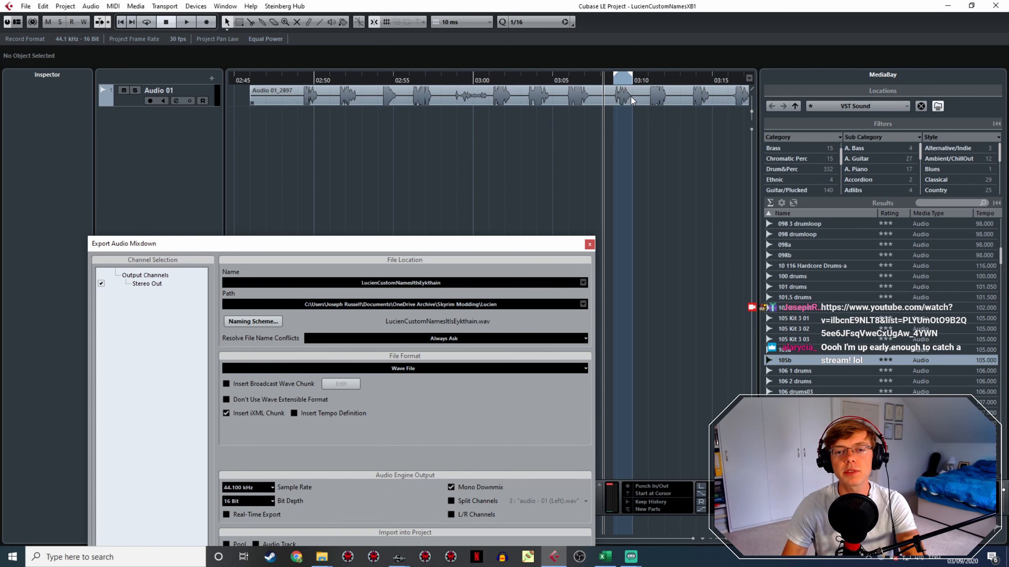
key(space)
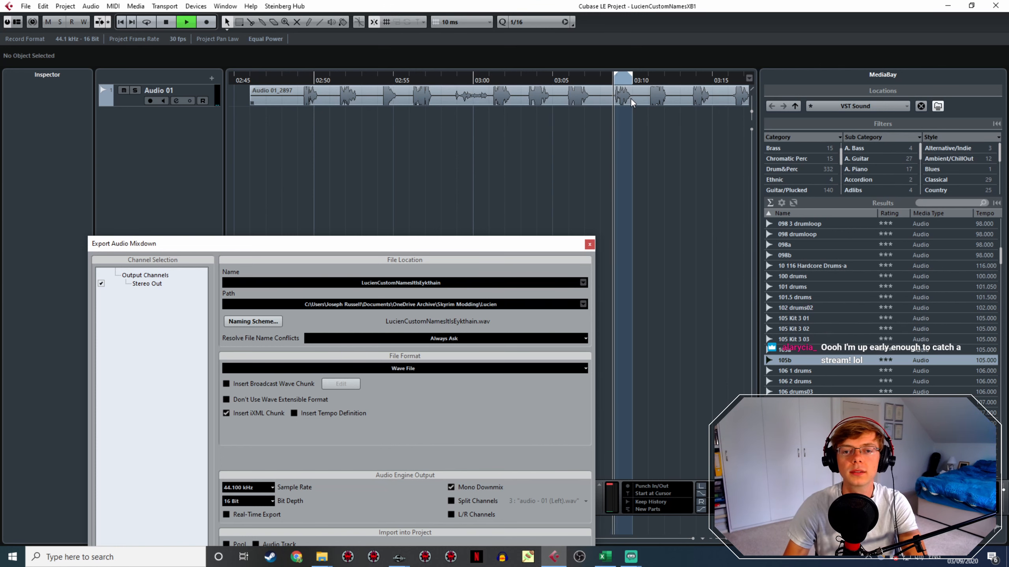
Mark and audition the line from about 03:11 to 03:12 and export it as LucienCustomNamesItIsFen'lin
drag(657, 181, 549, 175)
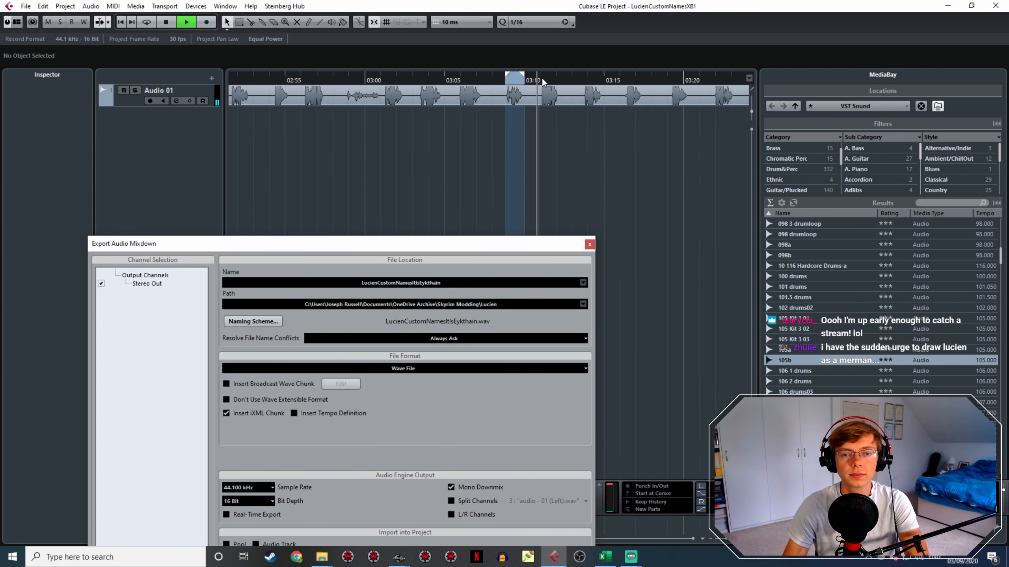
key(space)
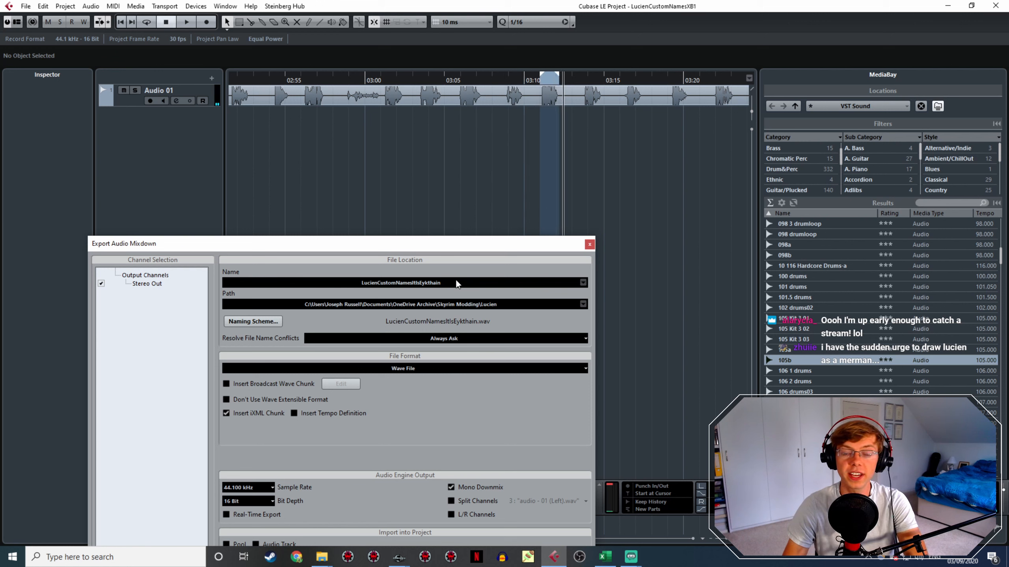
click(440, 283)
text(F)
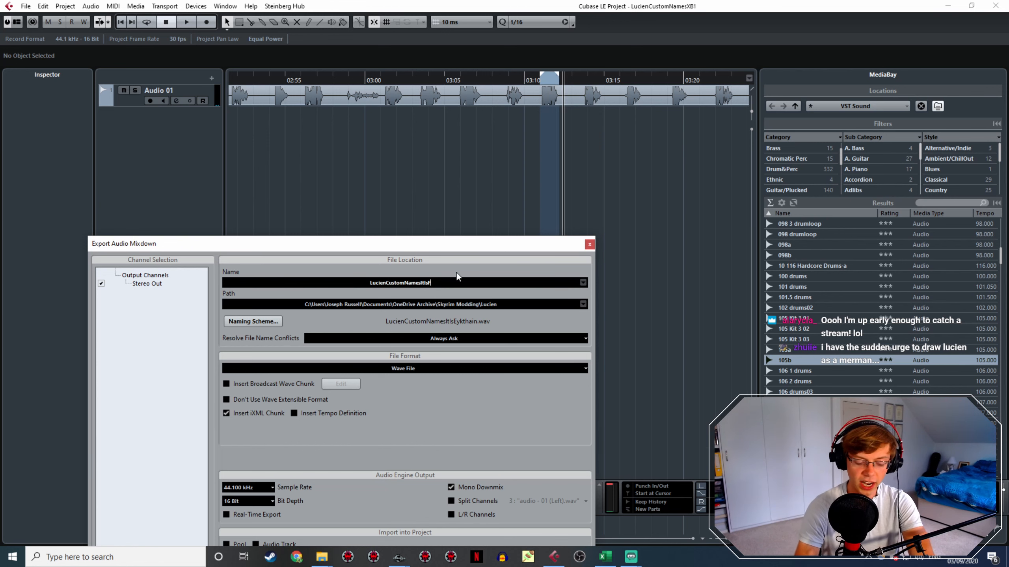
text(en'lin)
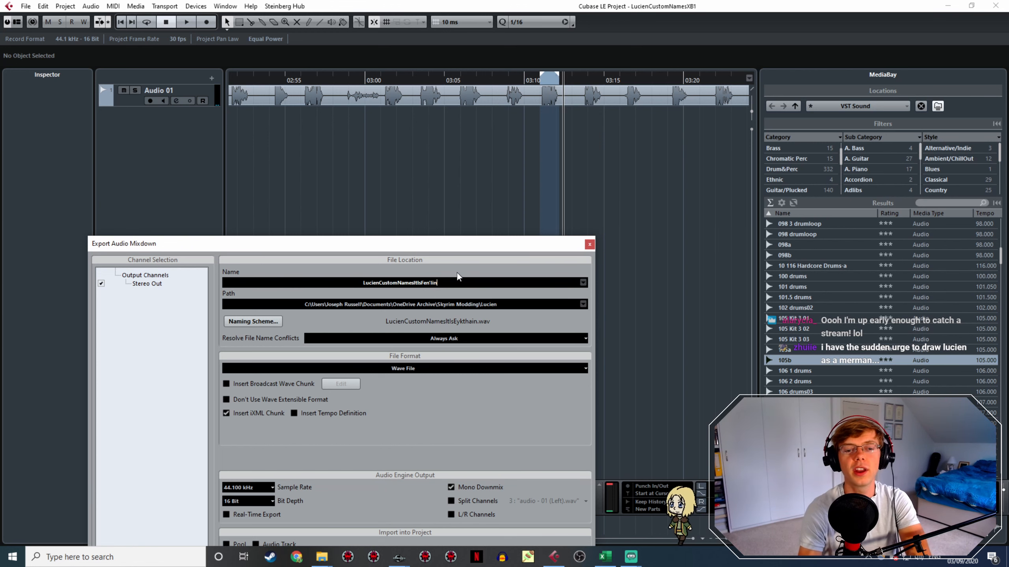
drag(487, 239, 403, 118)
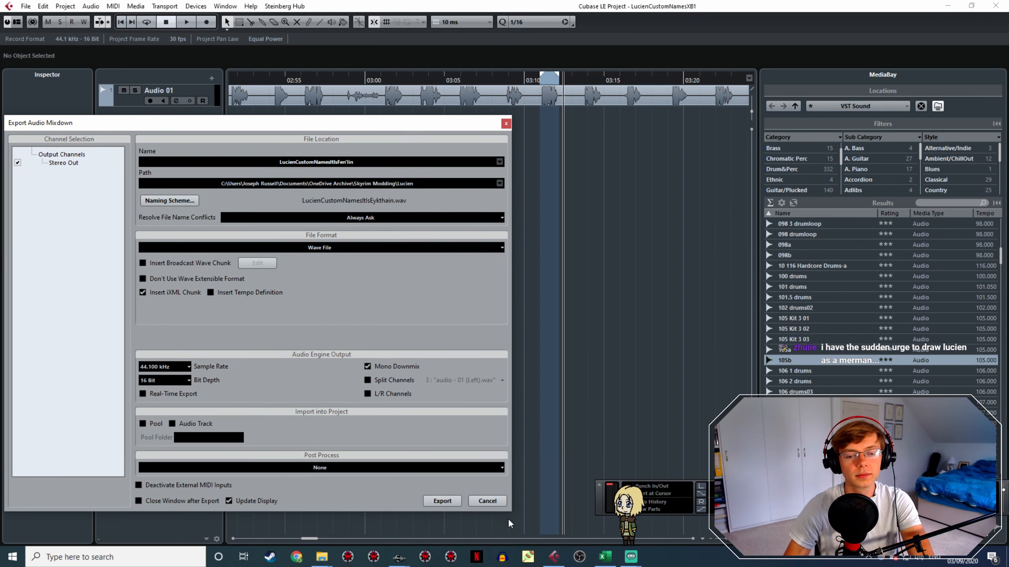
click(449, 497)
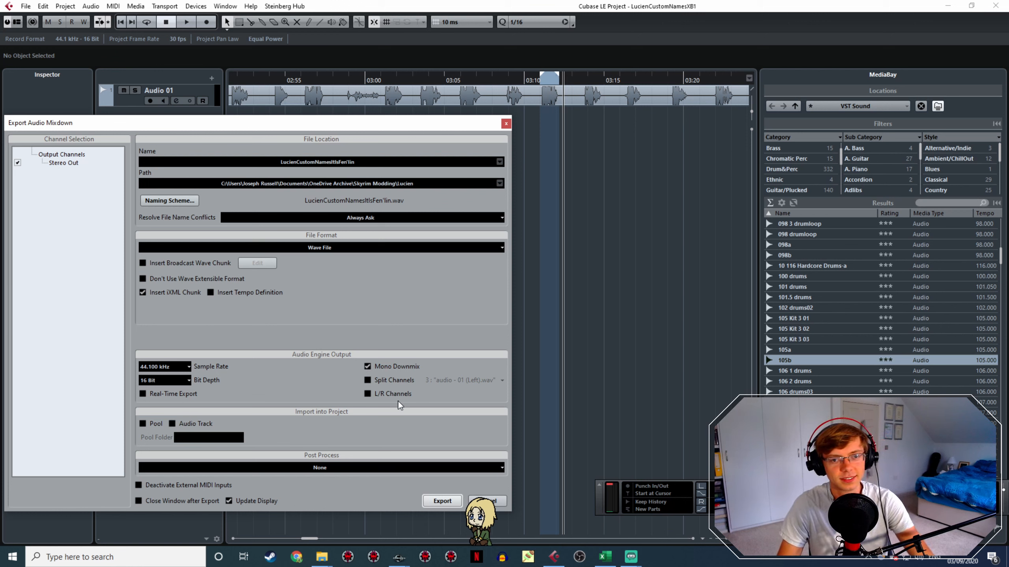
Mark the line from about 03:14 to 03:15 and audition it twice
click(582, 76)
key(space)
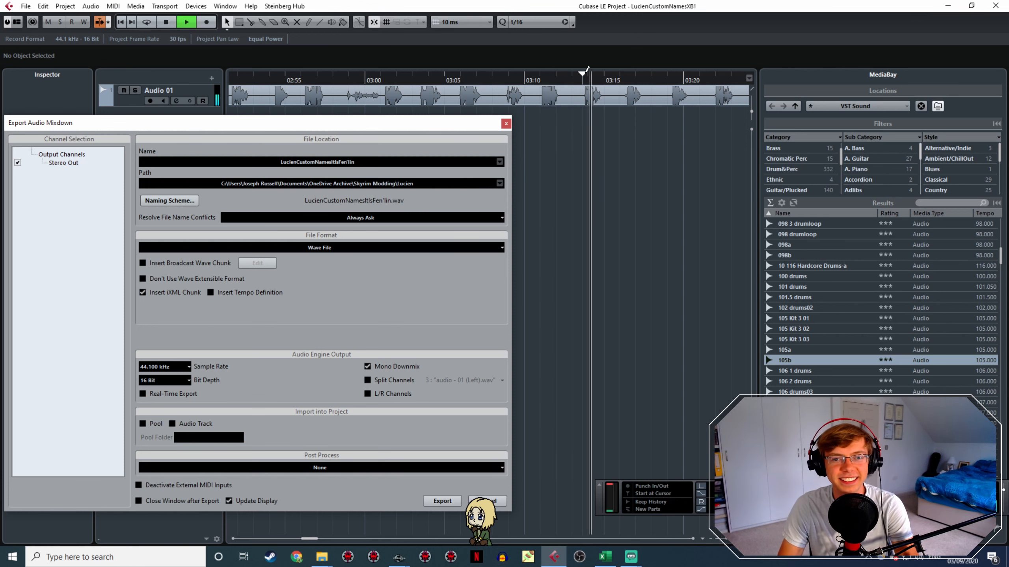
key(space)
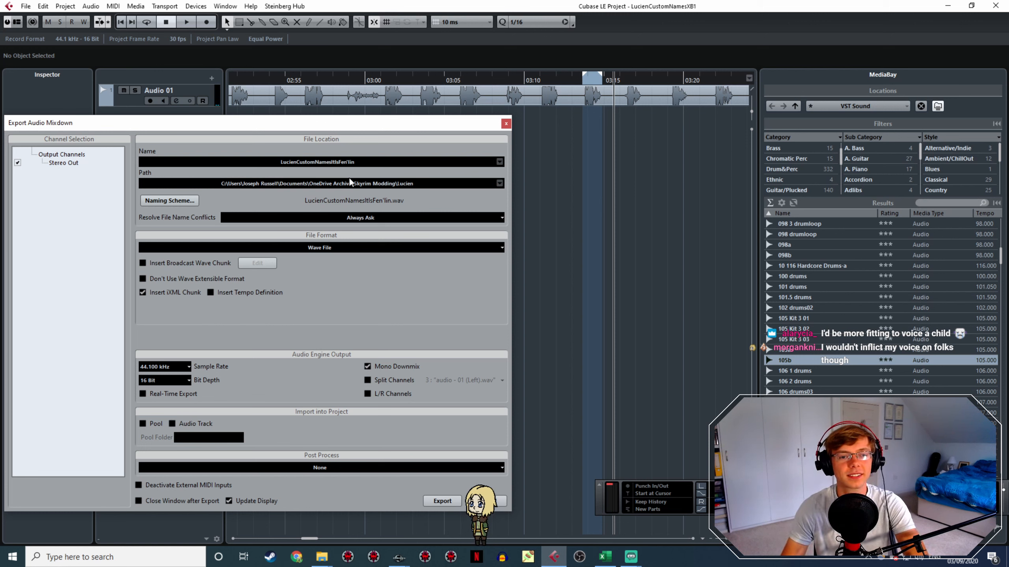
click(588, 84)
key(space)
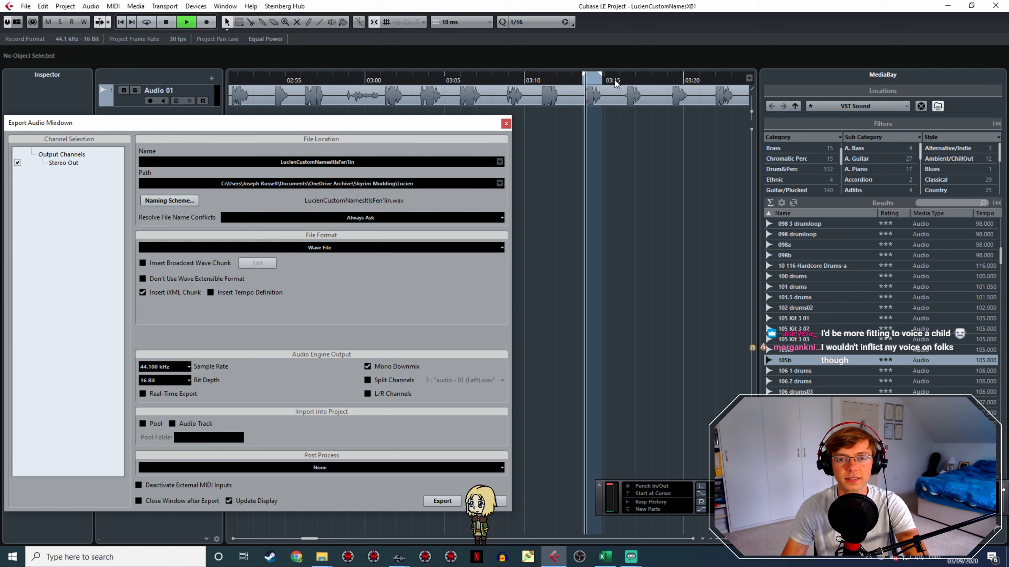
Move the locator range to the line from about 03:16 to 03:17, audition it and set the export name to LucienCustomNamesItIsFreja
click(623, 81)
drag(623, 73, 642, 72)
key(space)
click(337, 166)
key(End)
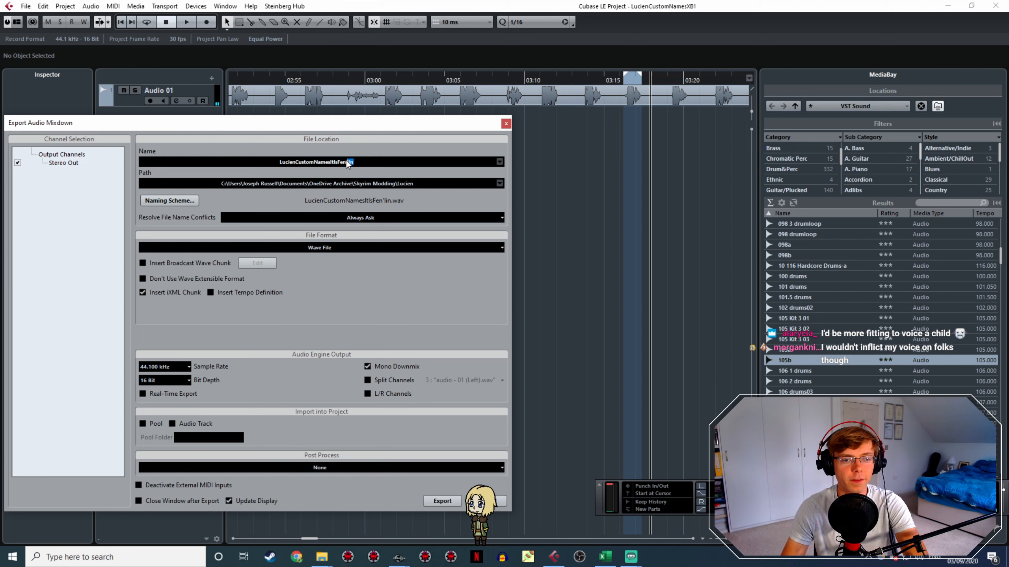
key(BackSpace)
key(BackSpace)
key(BackSpace)
key(BackSpace)
key(BackSpace)
key(BackSpace)
text(reja)
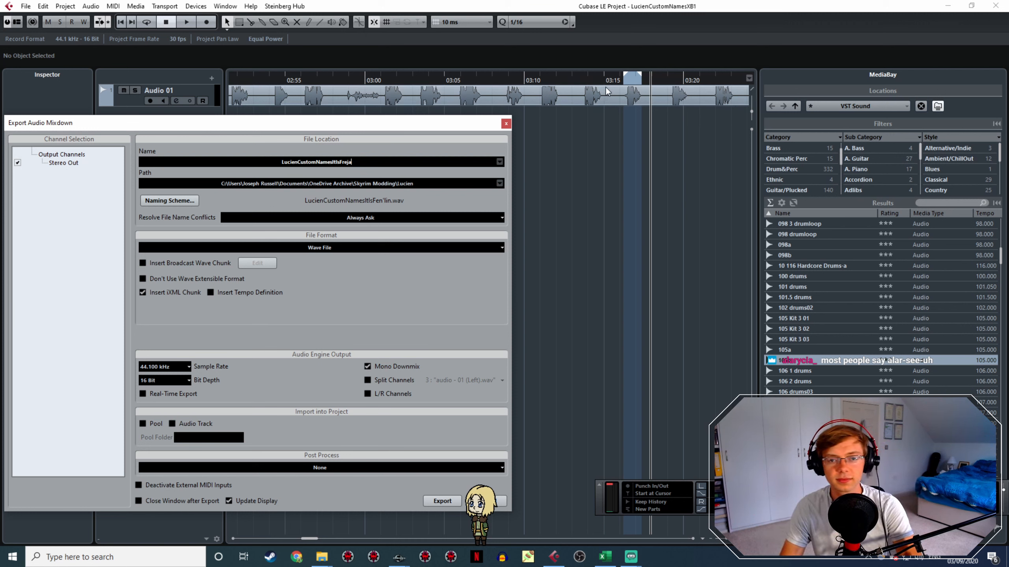
Replay the line at about 03:16 and the preceding line at about 03:13 from just before their starts
click(619, 80)
key(space)
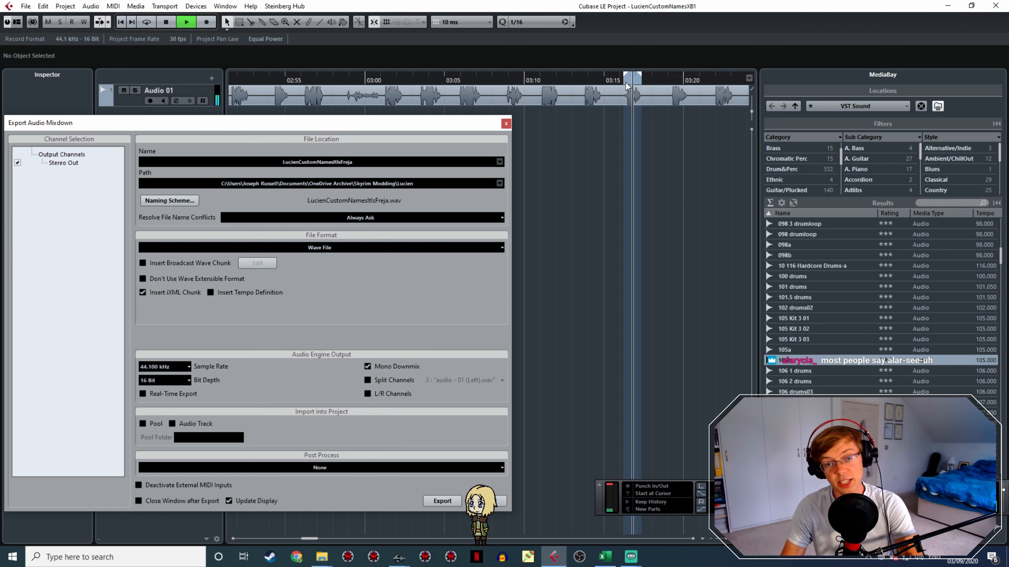
key(space)
click(583, 76)
key(space)
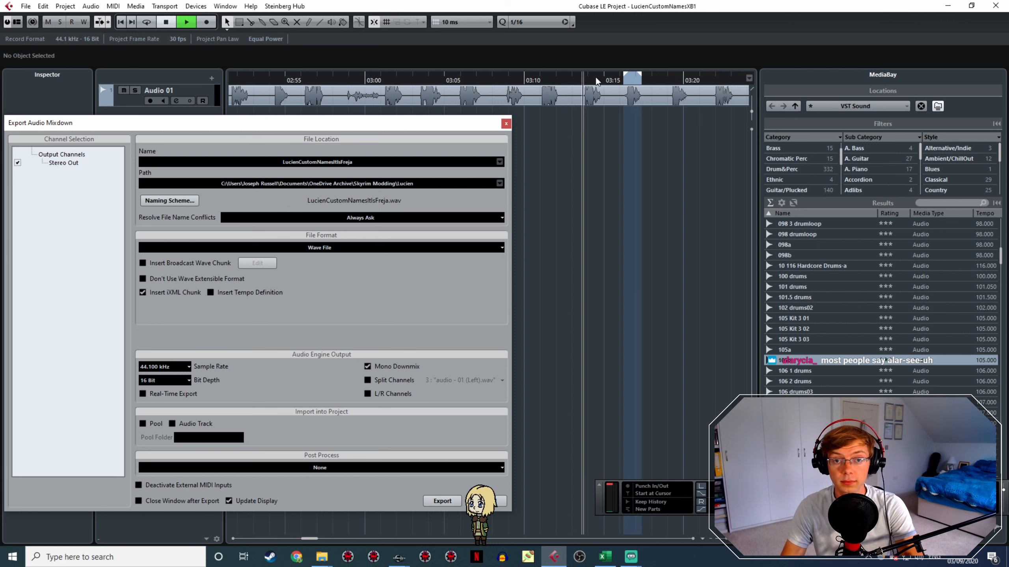
Move the locator range to the line from about 03:19 to 03:20 and audition it
click(672, 75)
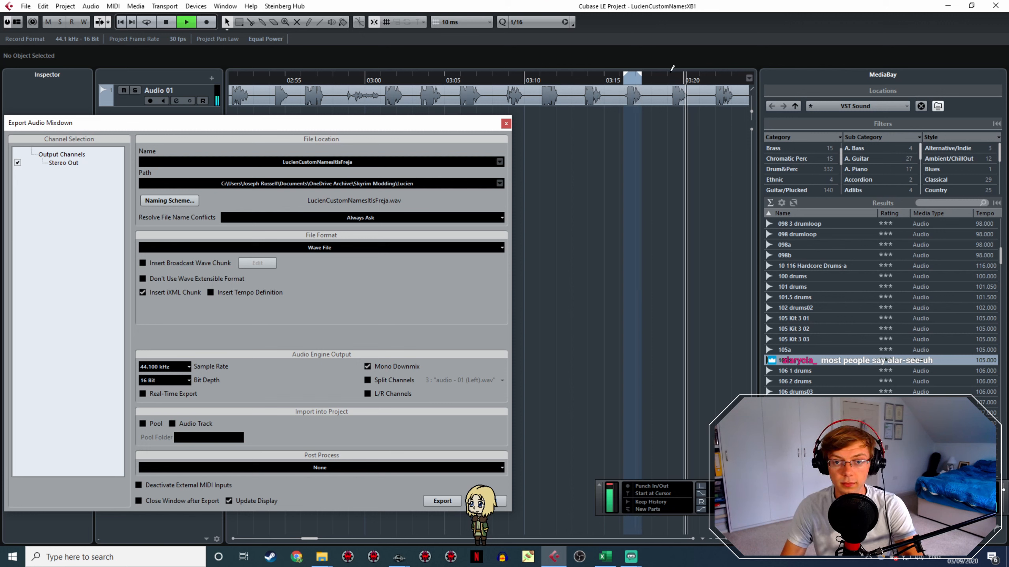
drag(670, 75, 684, 77)
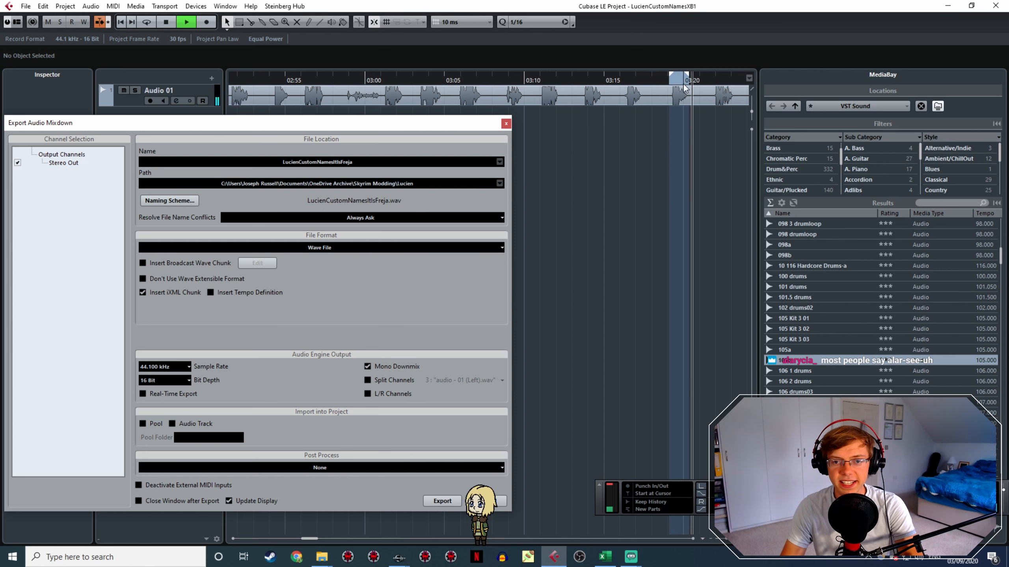
key(space)
Set the export name to LucienCustomNamesItIsGary and export the marked line
click(356, 157)
drag(356, 159, 343, 167)
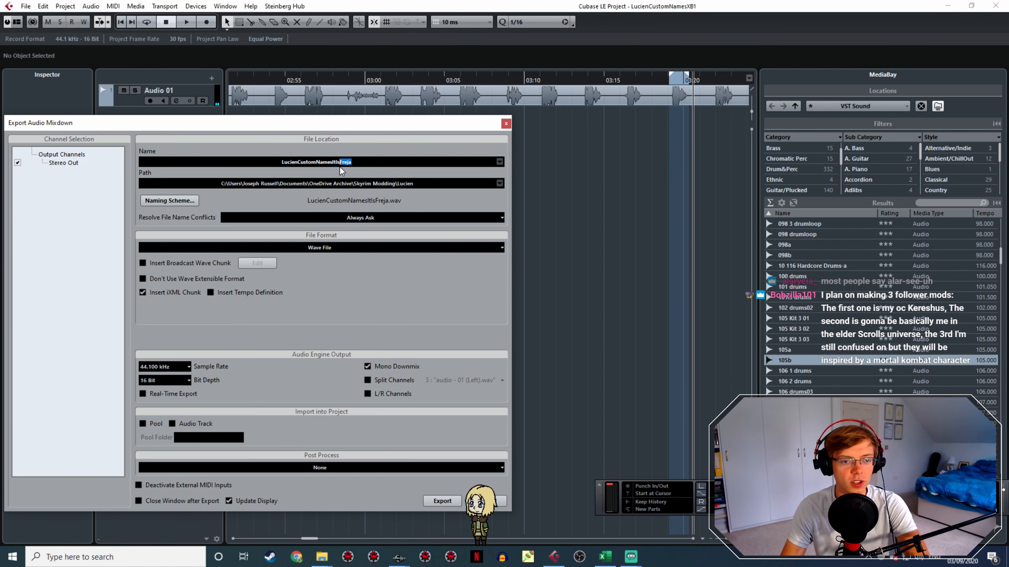
key(BackSpace)
key(BackSpace)
key(BackSpace)
text(Gary)
key(Return)
click(442, 501)
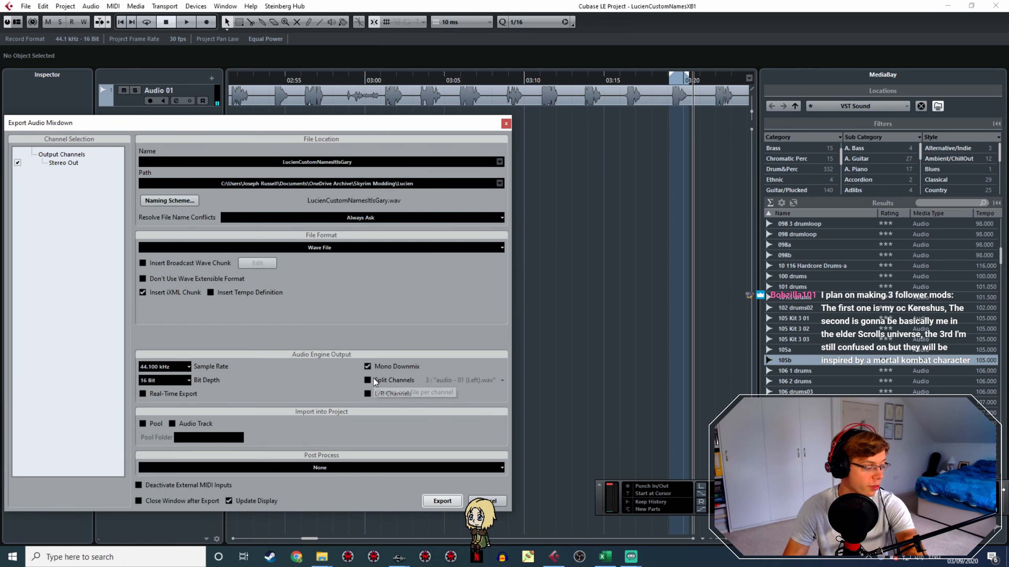
Mark the line from about 03:22 to 03:23 with the locators and audition it
drag(637, 283, 508, 274)
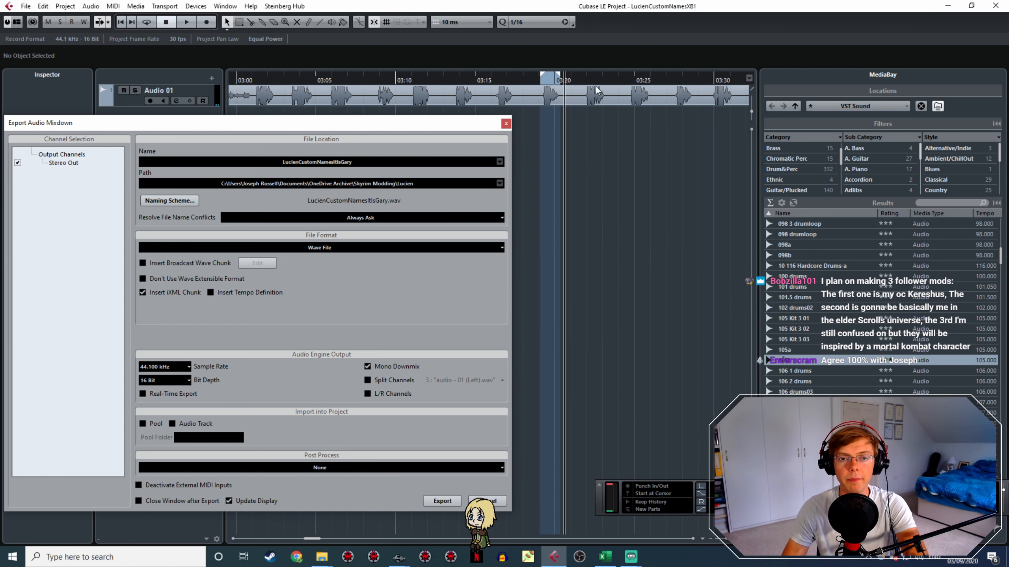
click(584, 84)
key(space)
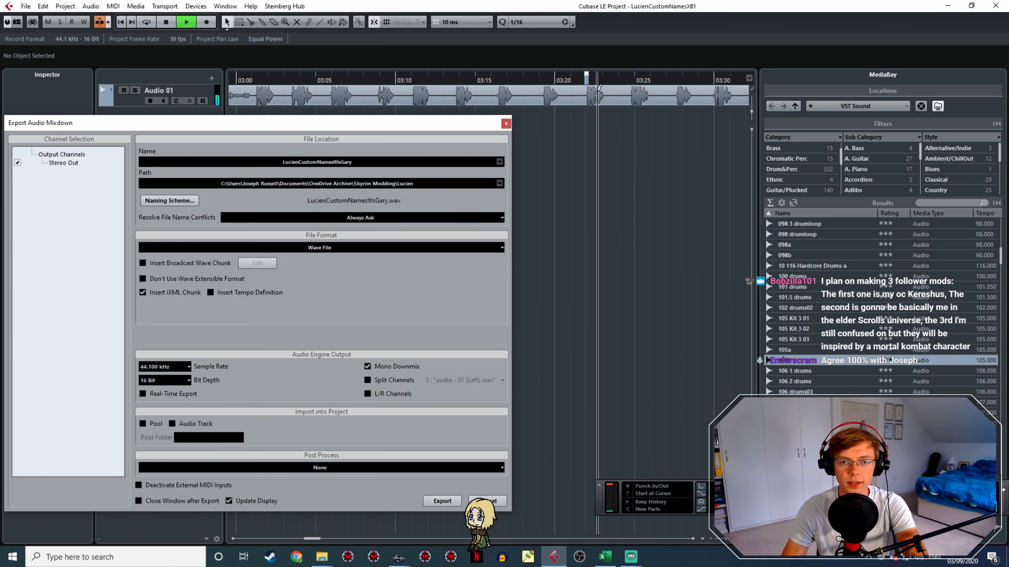
key(space)
Set the export name to LucienCustomNamesItIsGerwulf and export the marked line
click(352, 161)
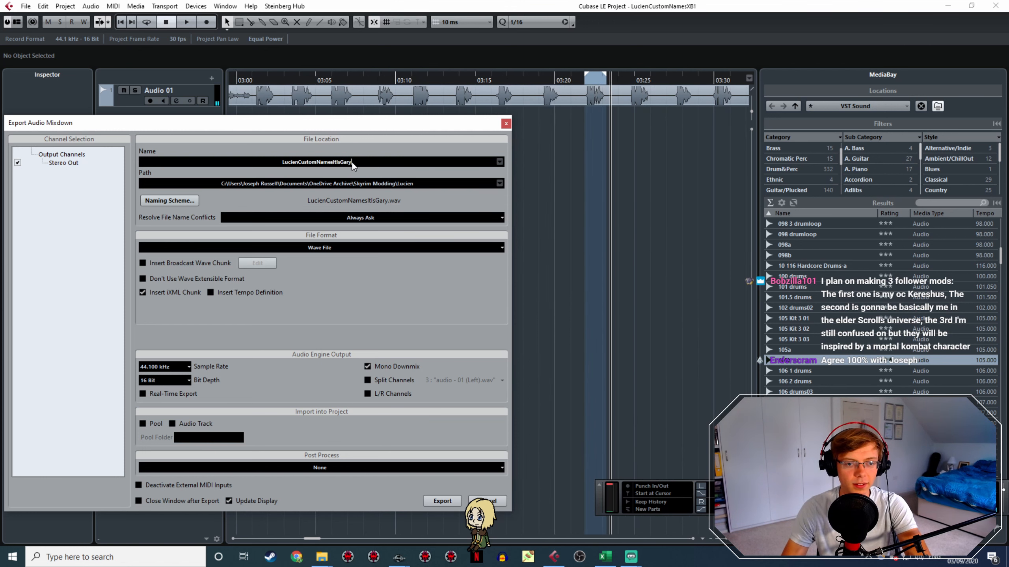
key(BackSpace)
key(BackSpace)
key(BackSpace)
text(erwulf)
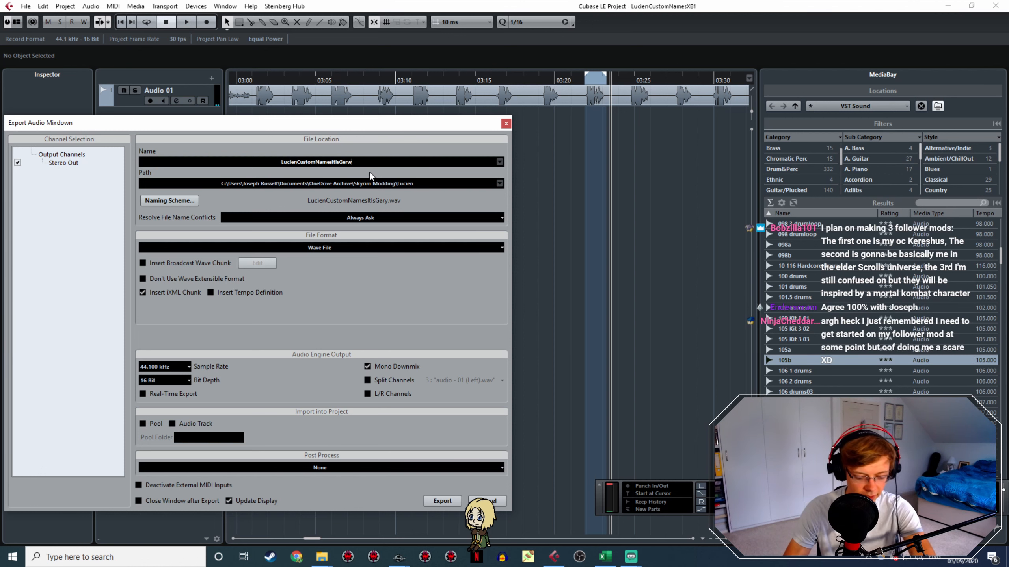
click(442, 501)
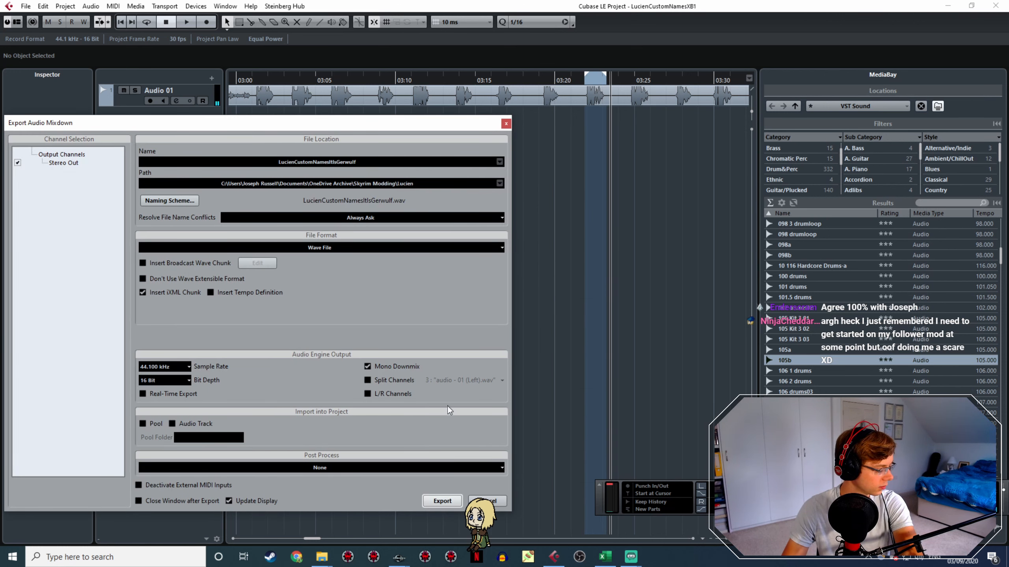
Set the locator range around the line from about 03:24.6 to 03:25.9 and audition it
drag(570, 206, 396, 191)
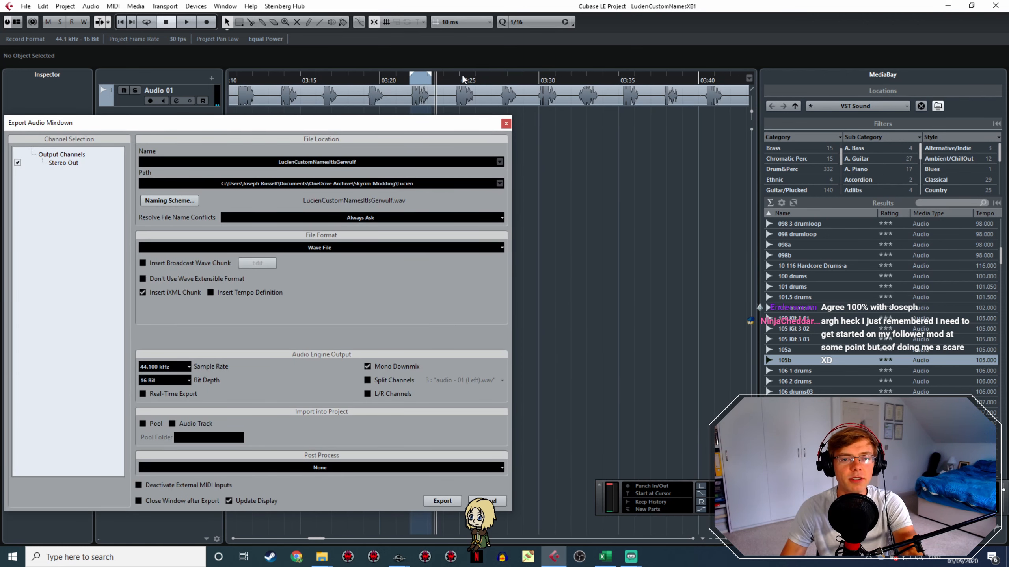
click(453, 77)
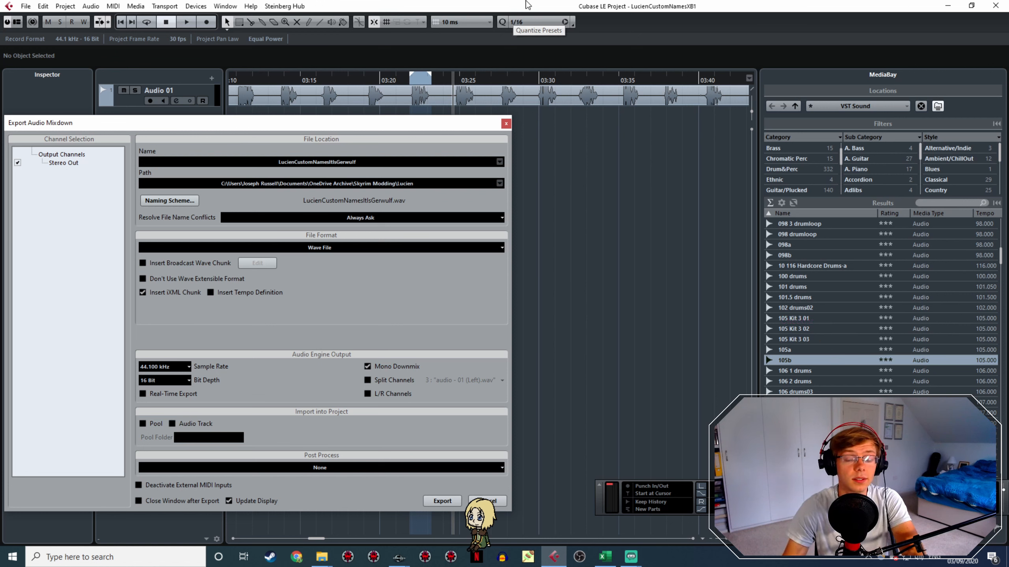
click(453, 70)
scroll(476, 90, up, 3)
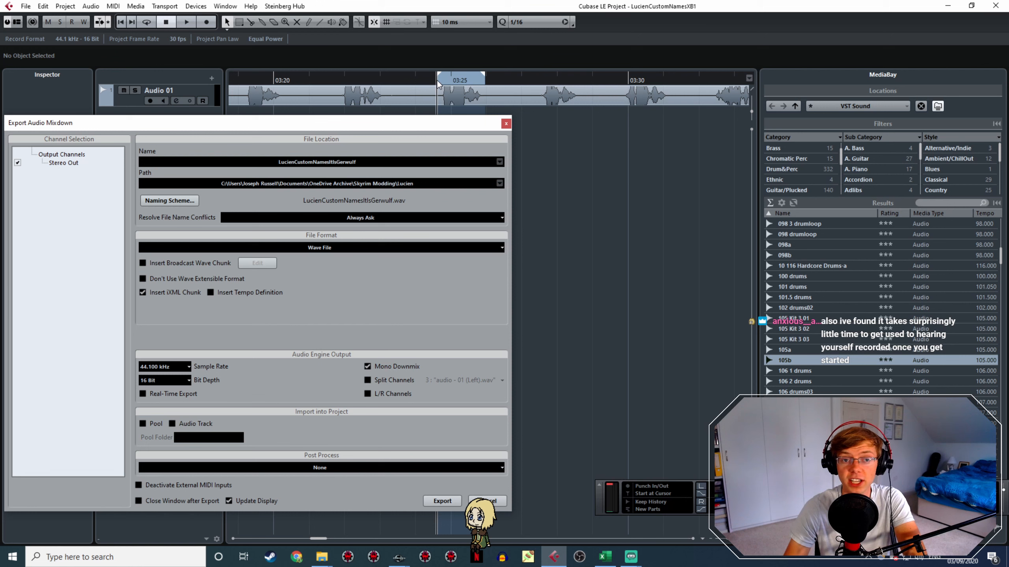
key(space)
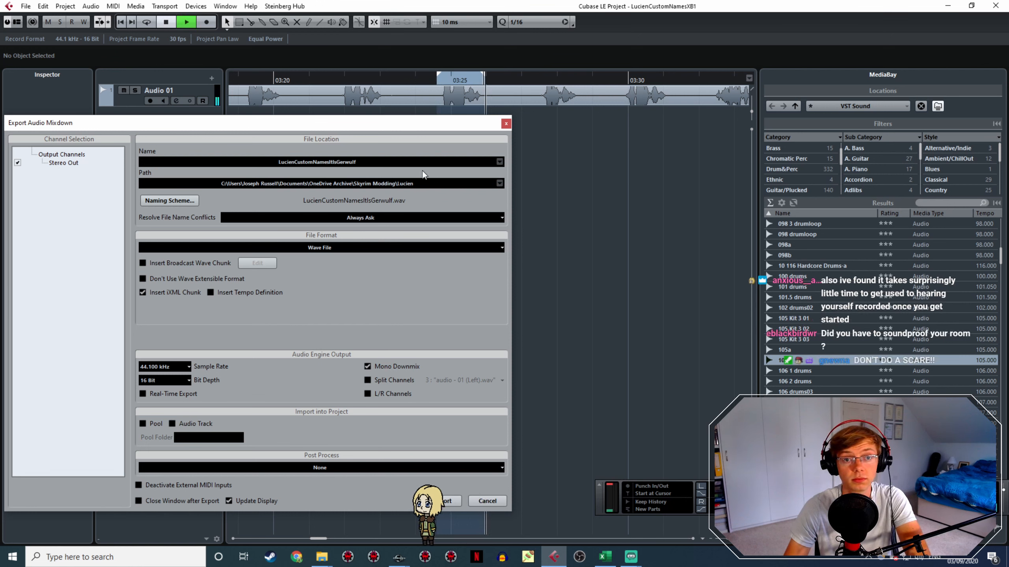
Set the export name of the marked line to LucienCustomNamesItIsGhaunaere
click(382, 162)
drag(375, 161, 341, 163)
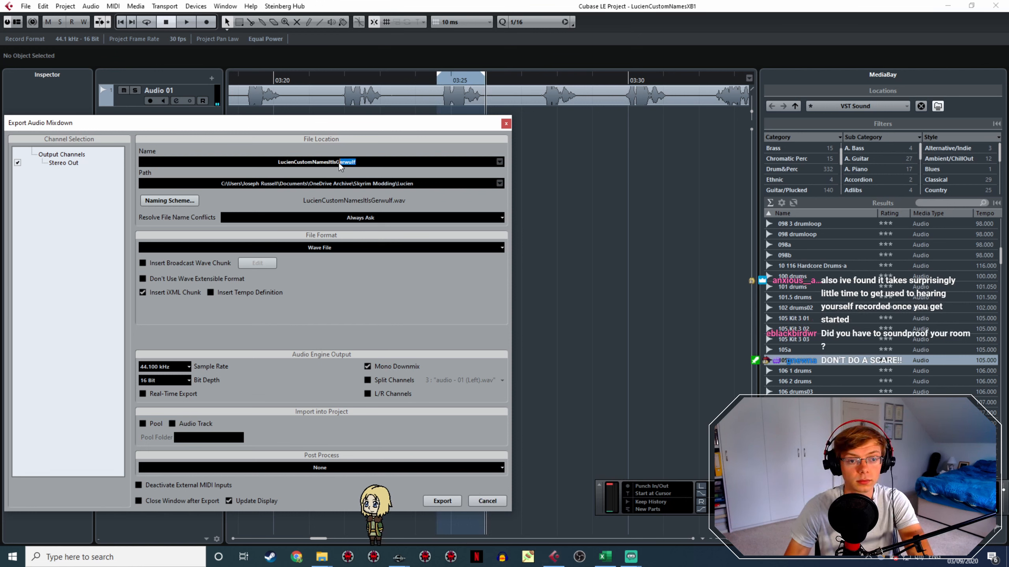
text(hauna)
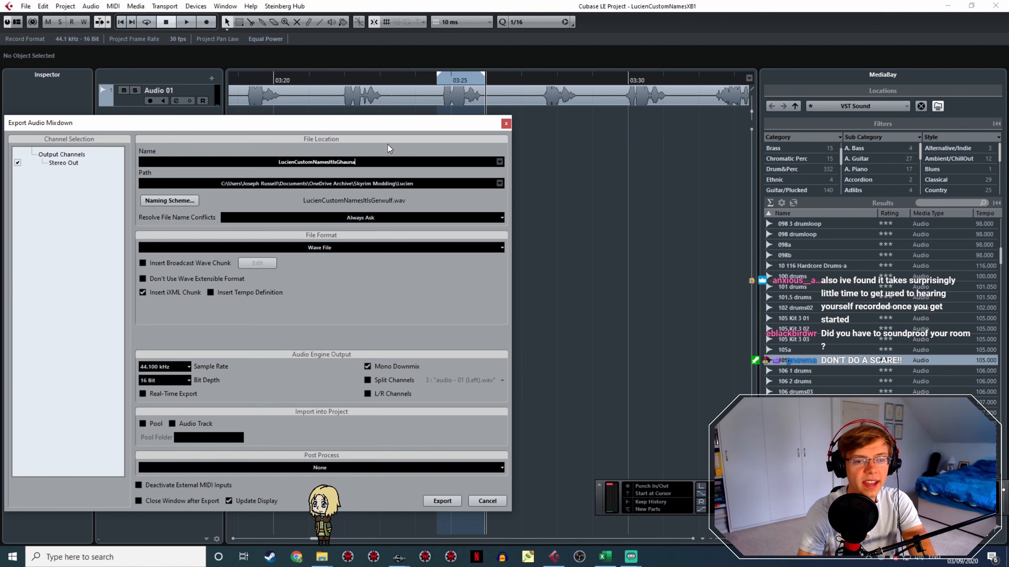
text(ere)
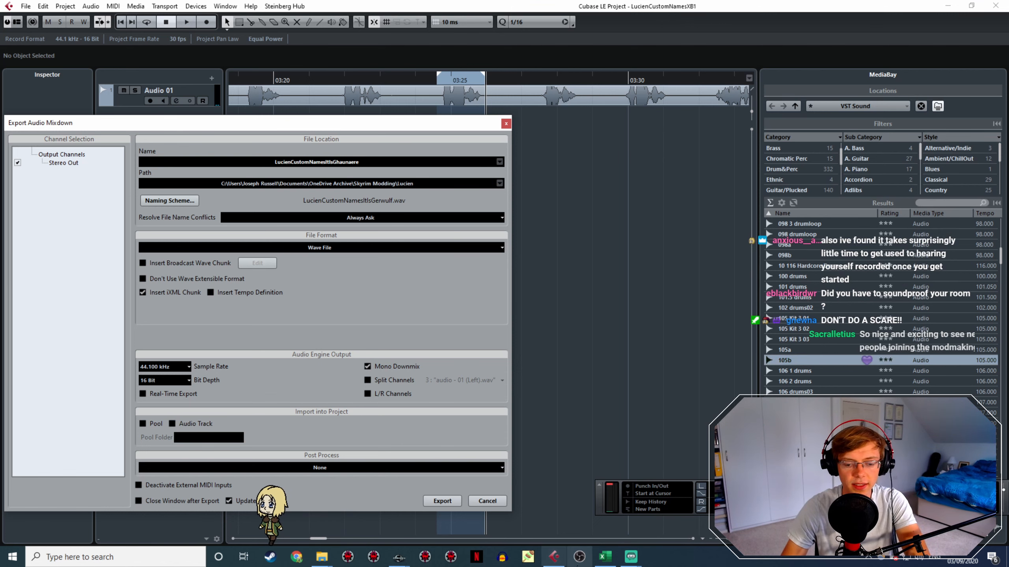
Check the name list in the Lucien Name IDs for Stream workbook, return to Cubase and export the Ghaunaere line
key(alt+Tab)
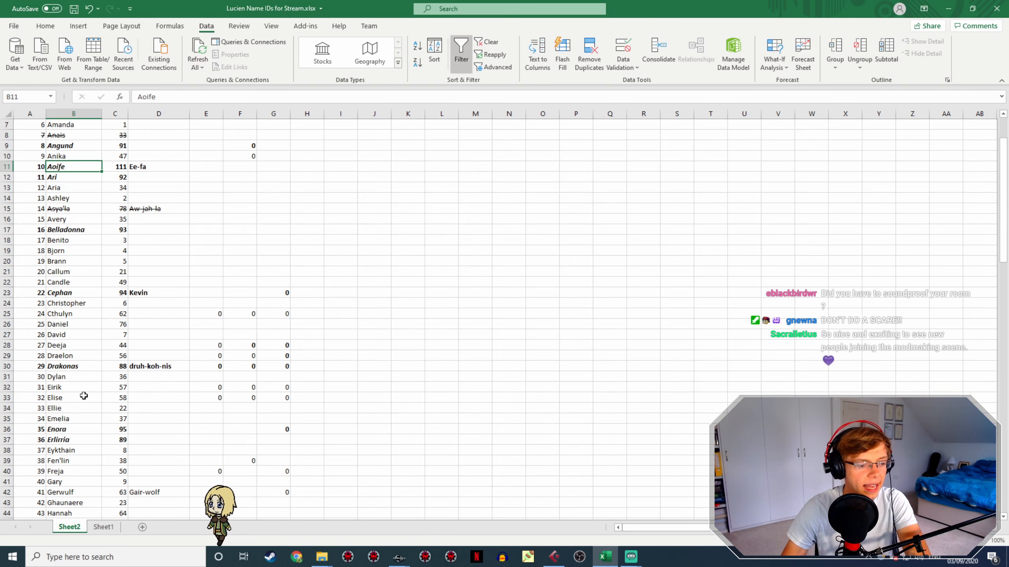
scroll(84, 396, down, 1)
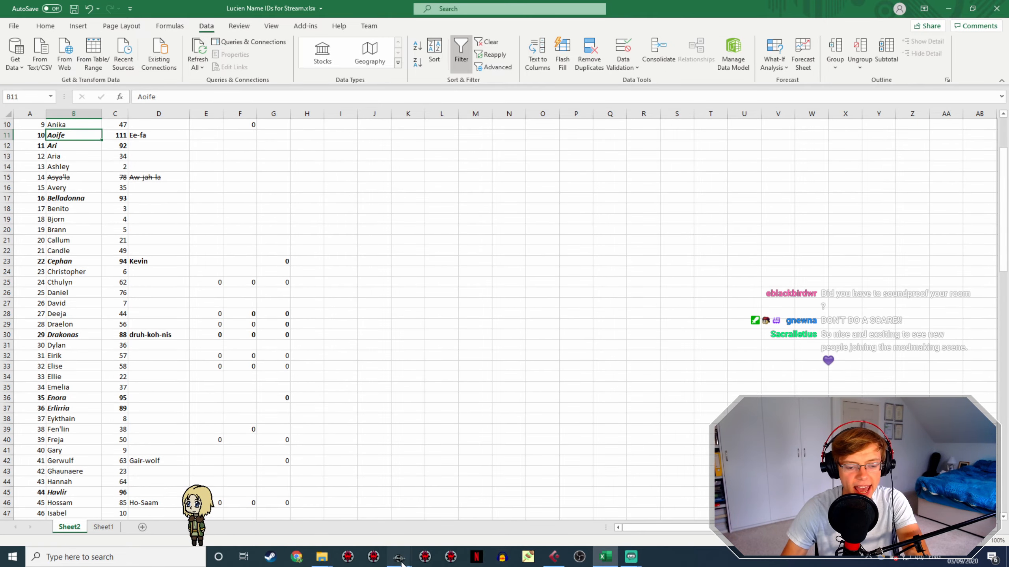
mouse_move(401, 563)
click(440, 523)
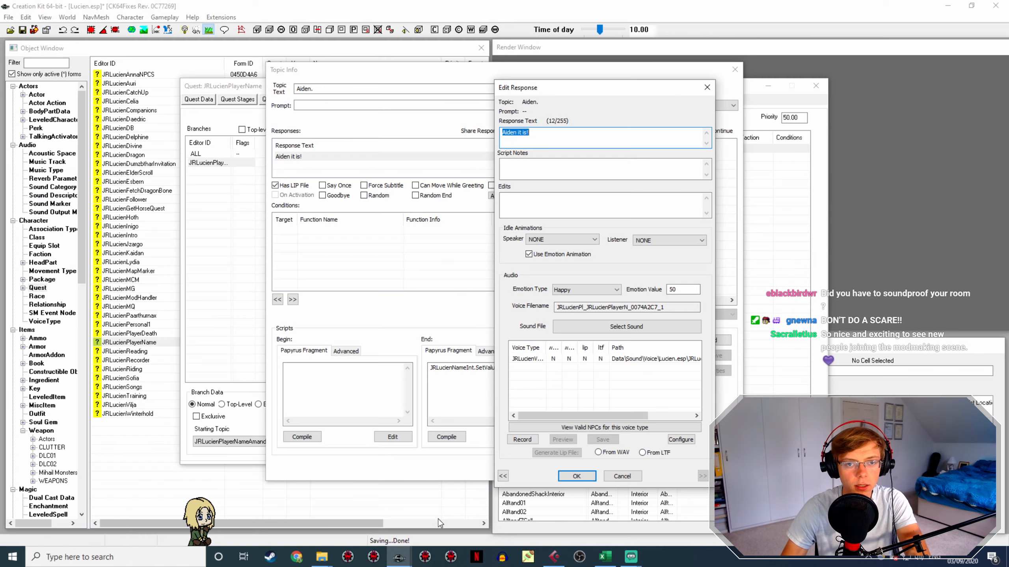
click(555, 558)
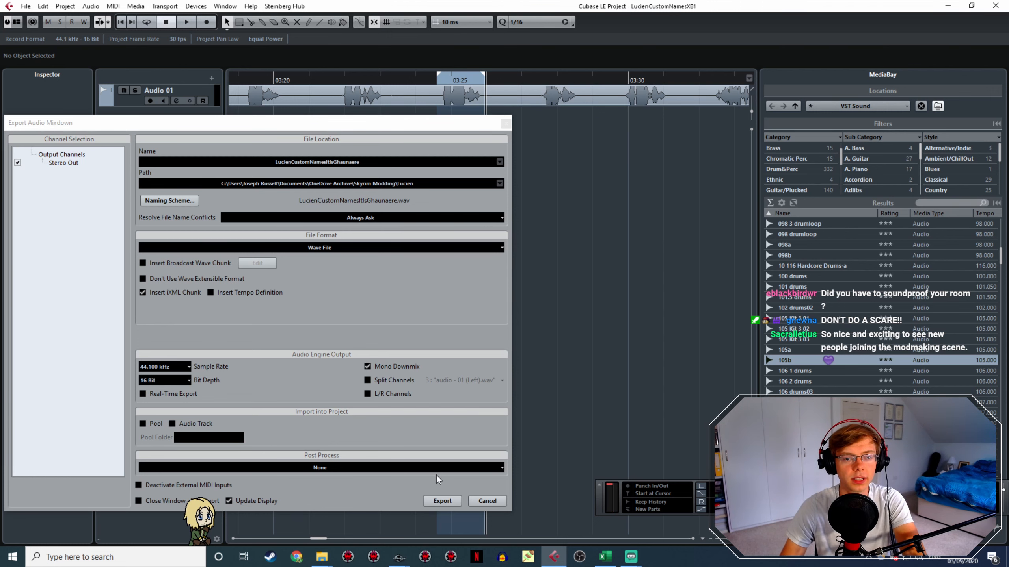
click(447, 500)
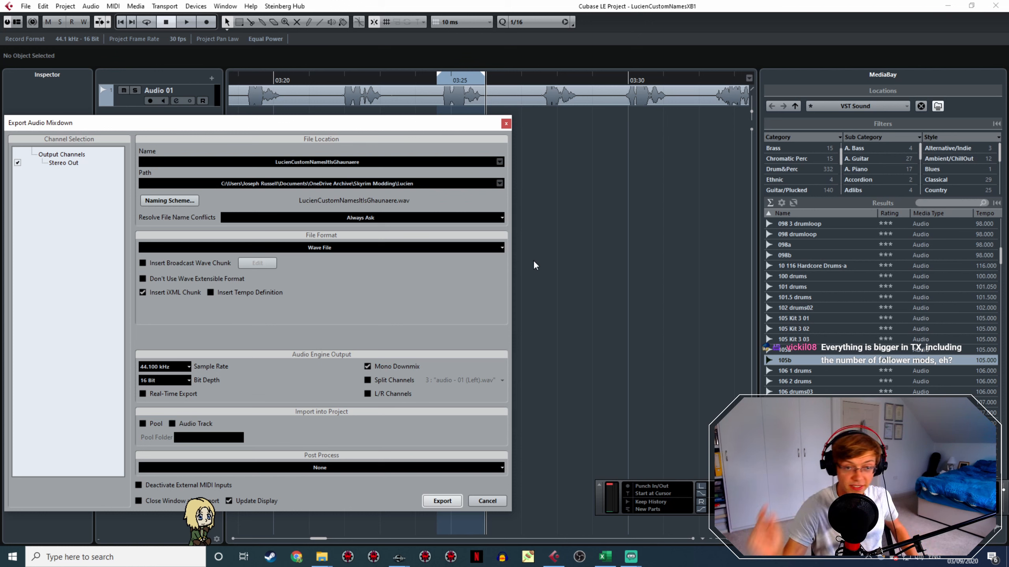
Mark the line from about 03:27.5 to 03:28.6 with the locators and audition it
click(536, 83)
drag(541, 71, 551, 74)
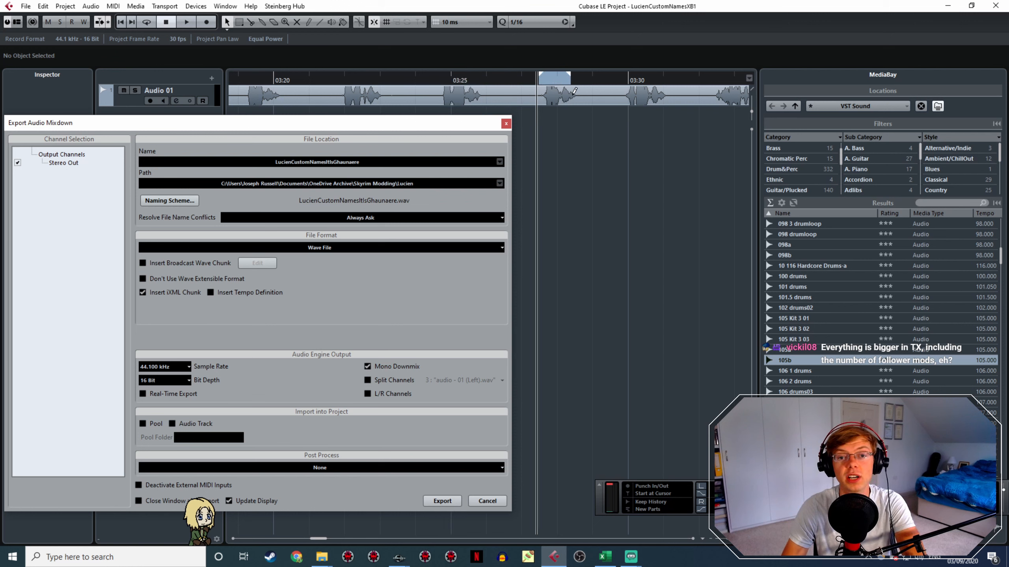
key(space)
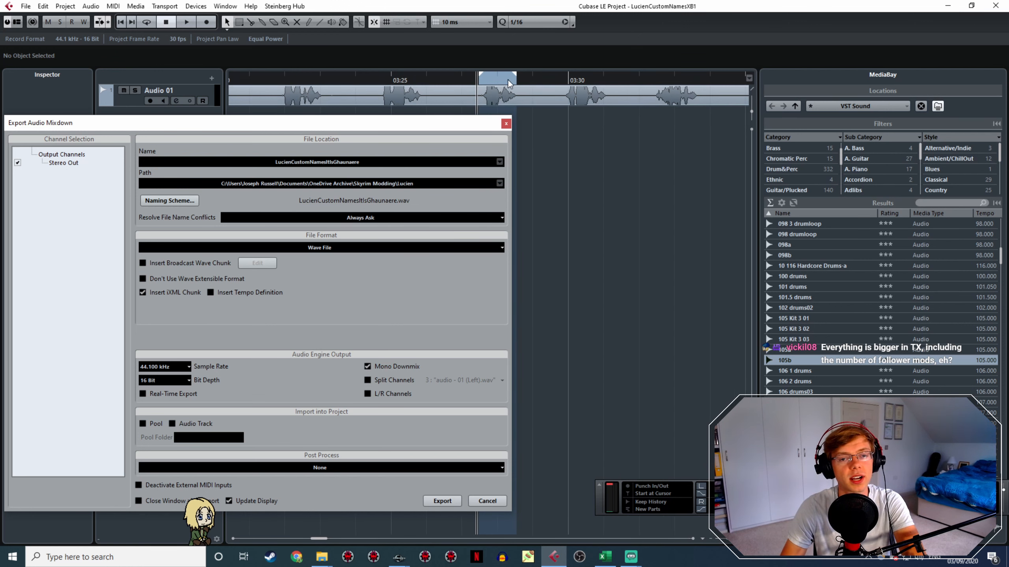
drag(513, 82, 521, 104)
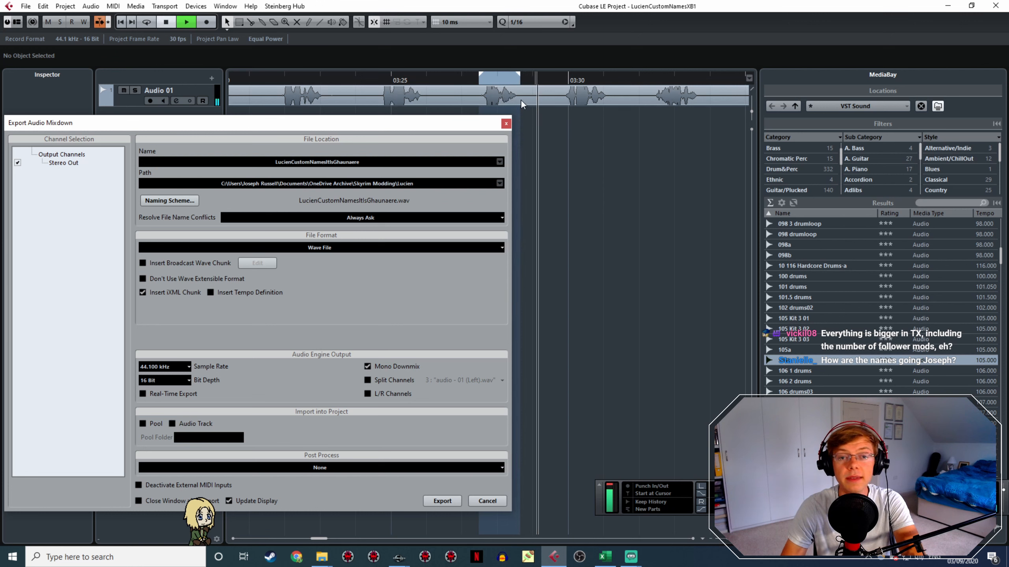
Set the export name to LucienCustomNamesItIsHannah and export the marked line
click(380, 159)
drag(362, 163, 332, 172)
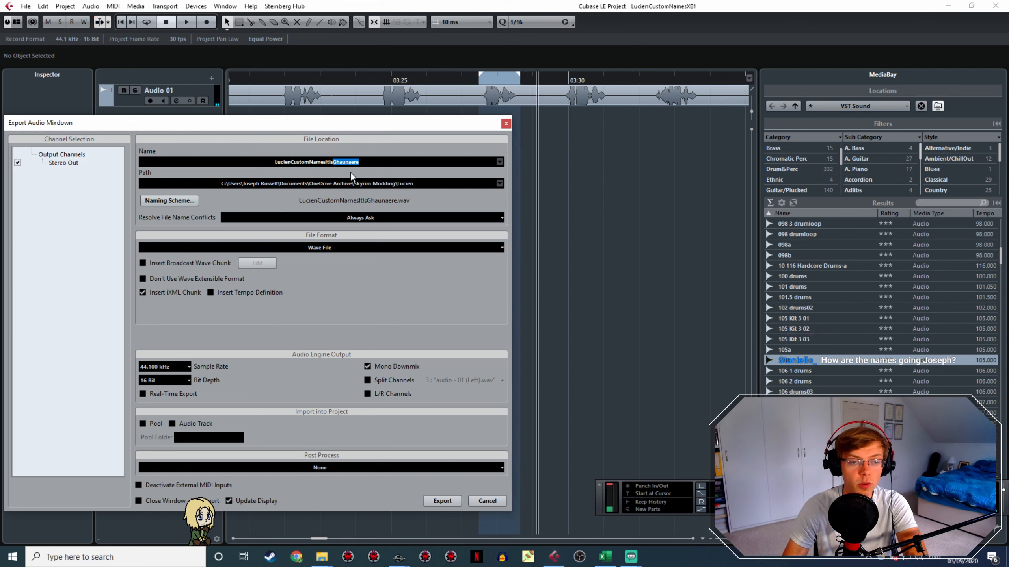
text(Hannah)
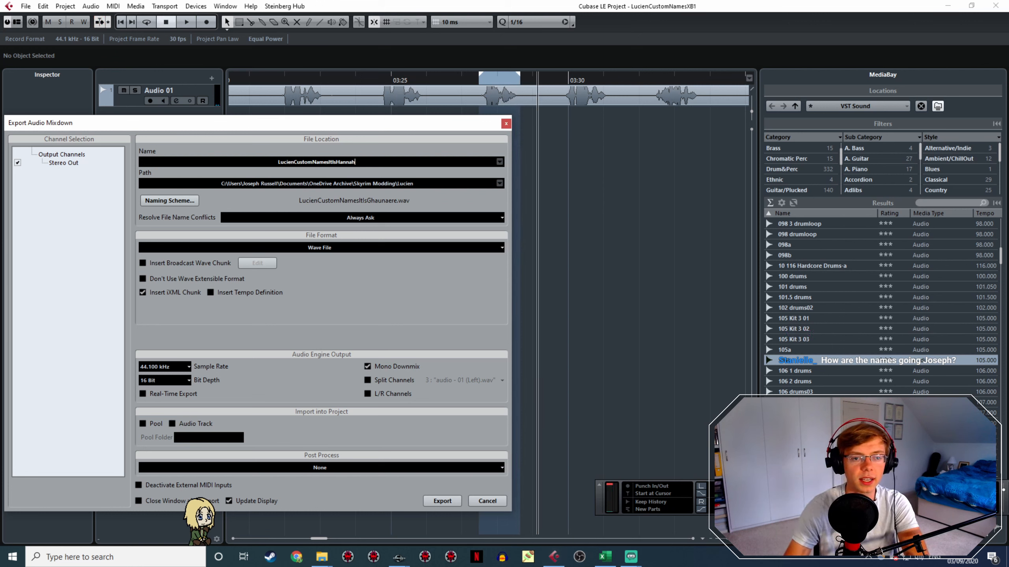
click(443, 501)
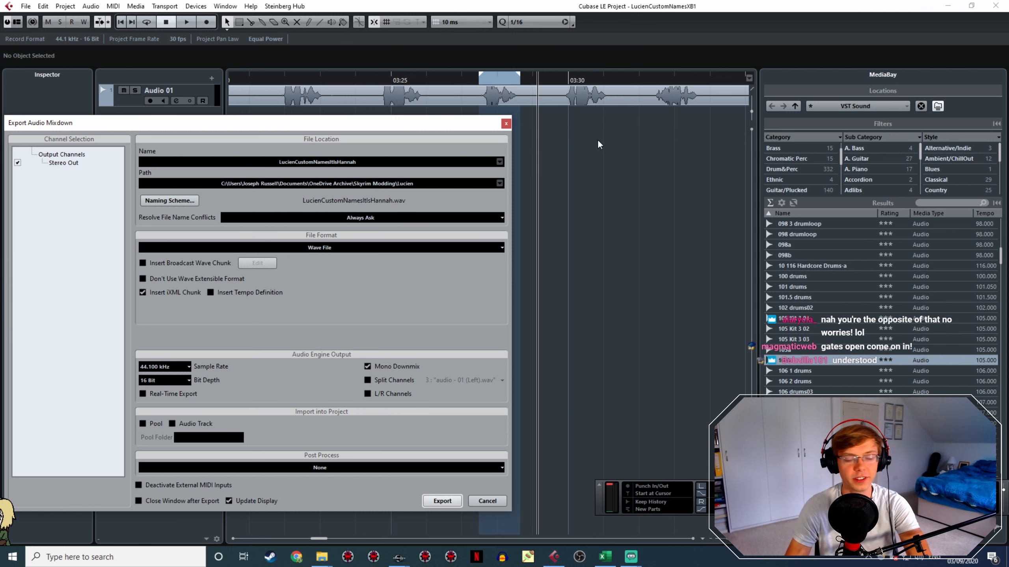
Play on from the Hannah line and move the locator range to the line from about 03:30 to 03:31
key(space)
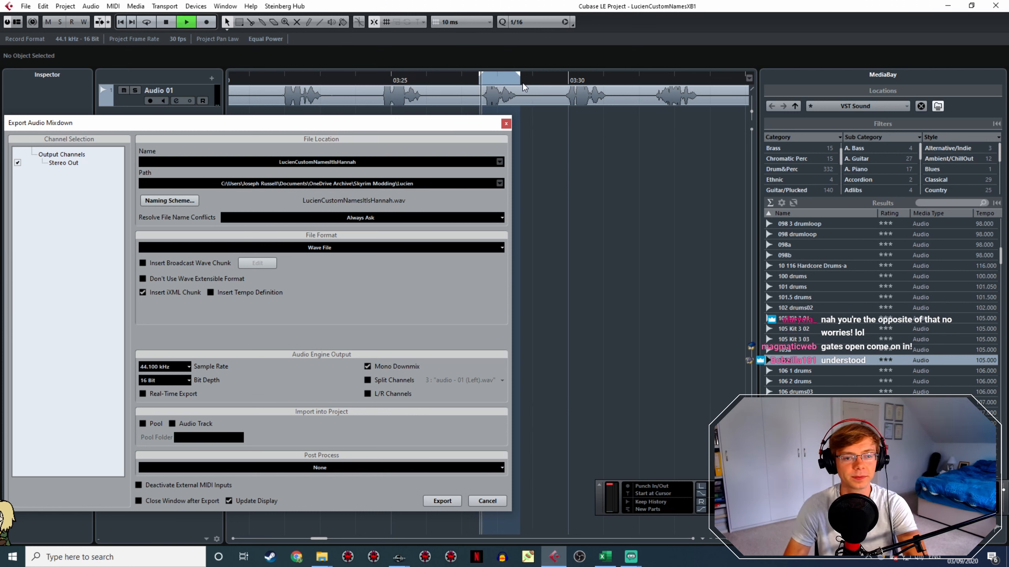
drag(566, 70, 607, 69)
key(space)
Set the export name to LucienCustomNamesItIsHavlir and export the marked line
click(347, 161)
click(344, 162)
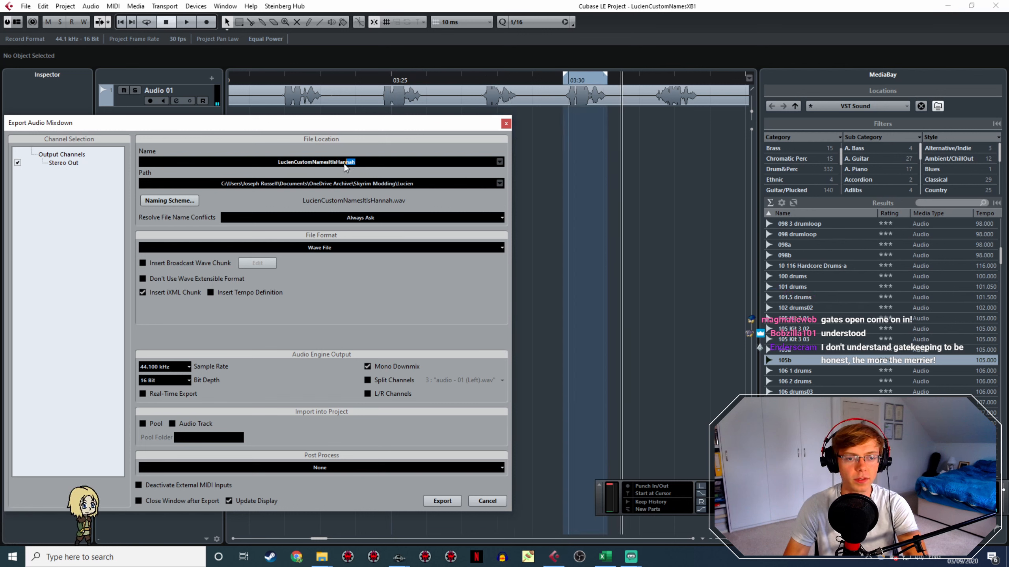
key(shift+End)
text(vlir)
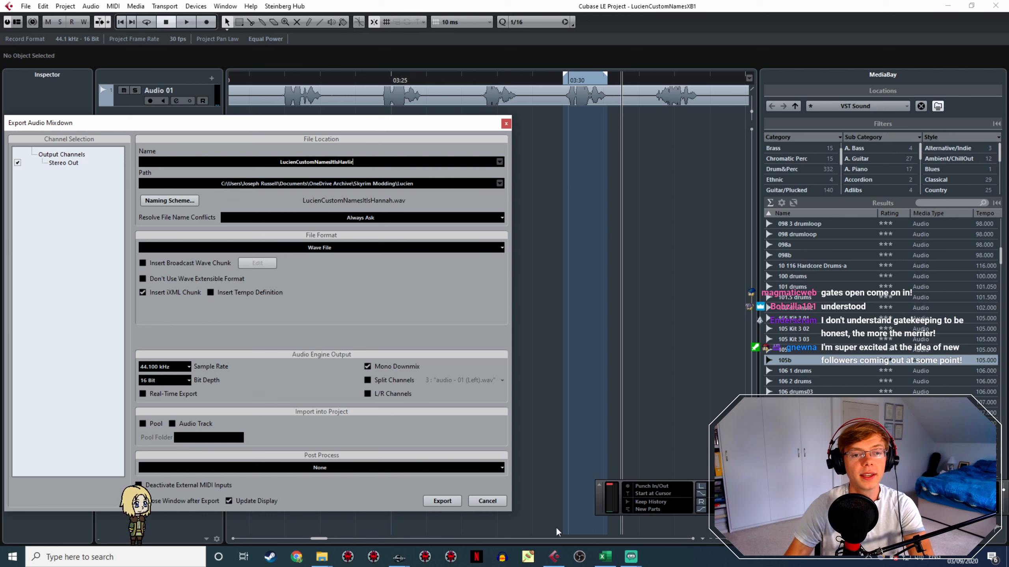
click(442, 501)
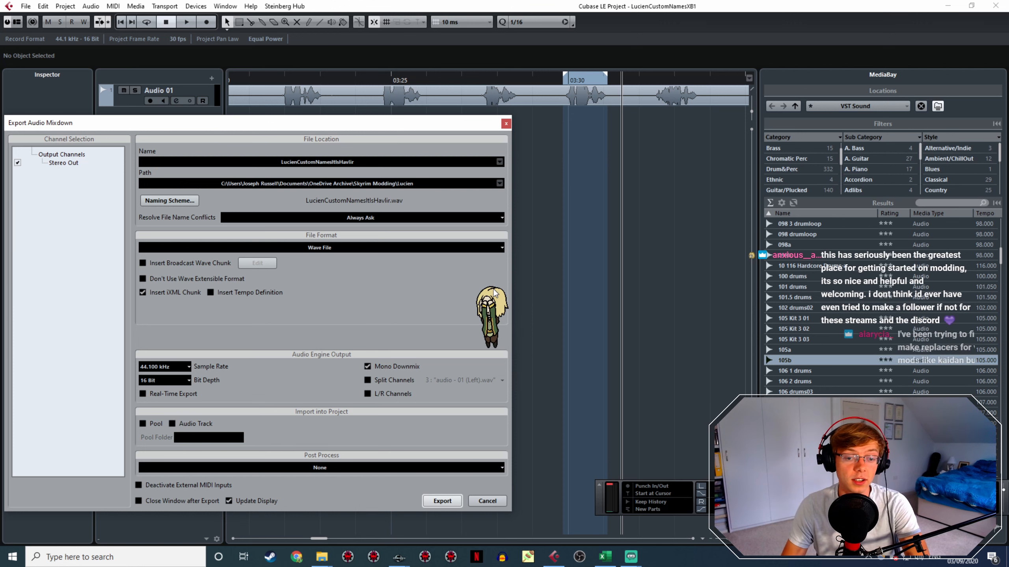
Play on from the Havlir line, move the locator range to the line from about 03:32.4 to 03:33.7, and audition it
click(565, 83)
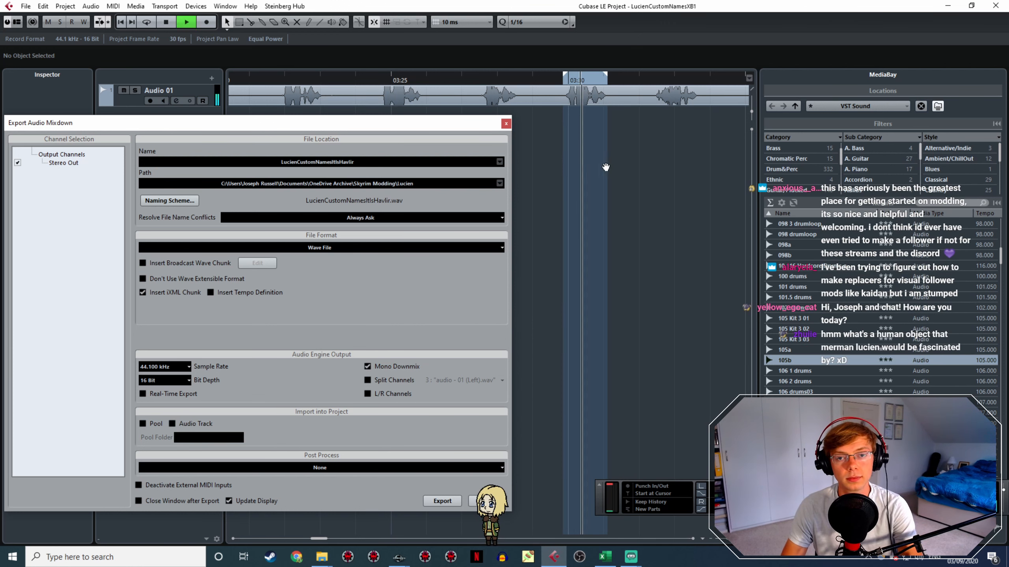
scroll(516, 163, right, 3)
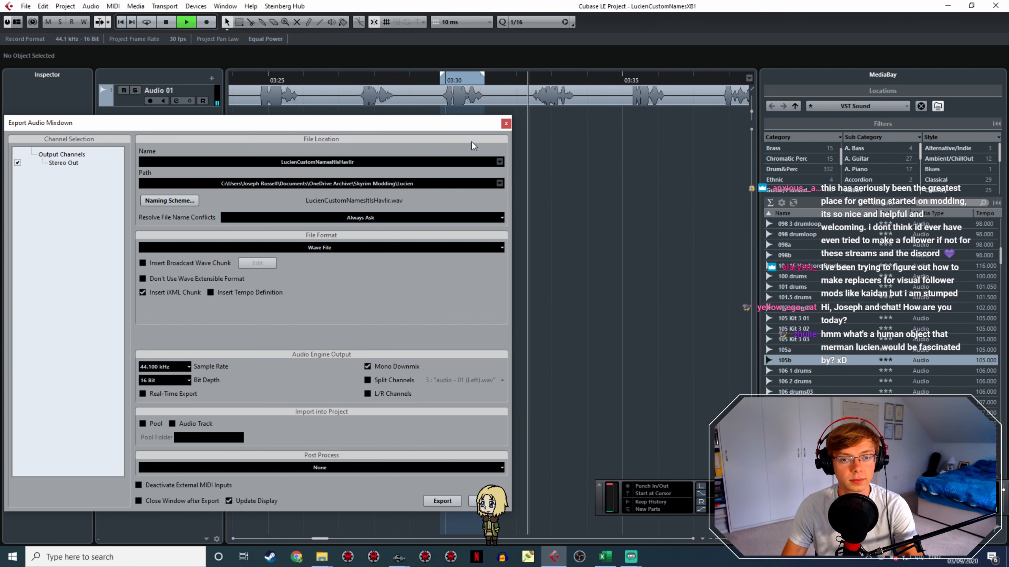
key(space)
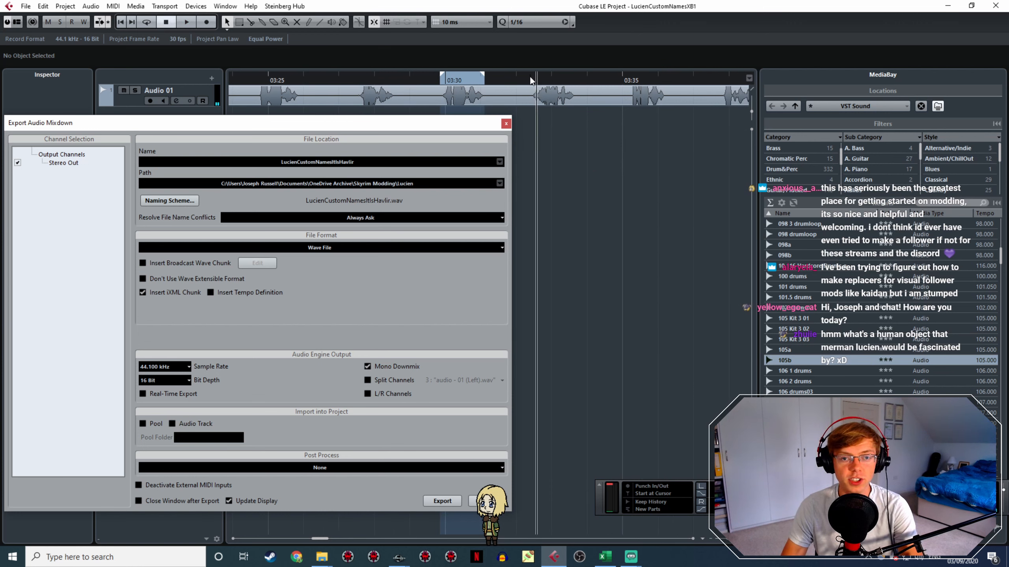
drag(531, 76, 577, 85)
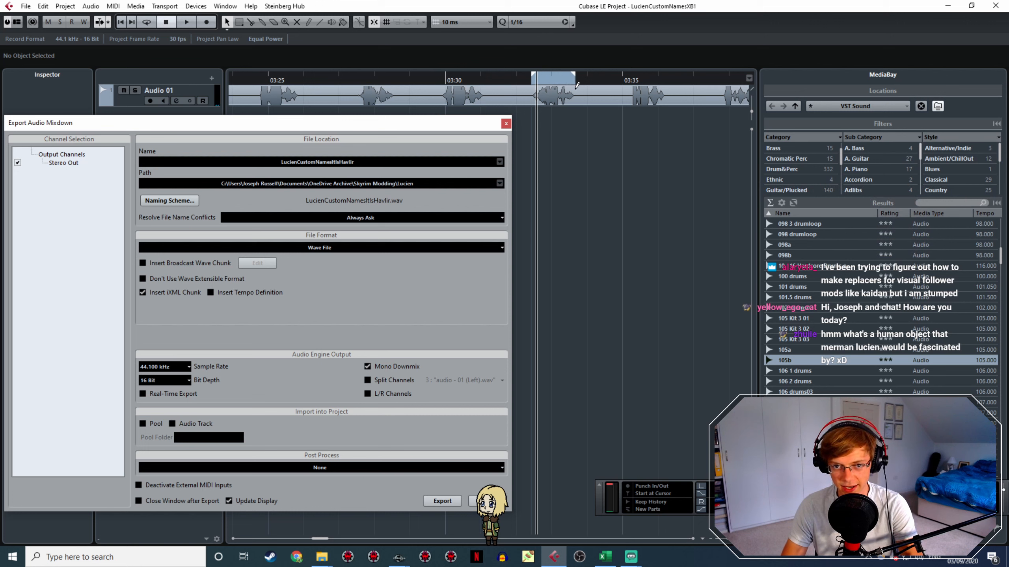
scroll(504, 97, right, 1)
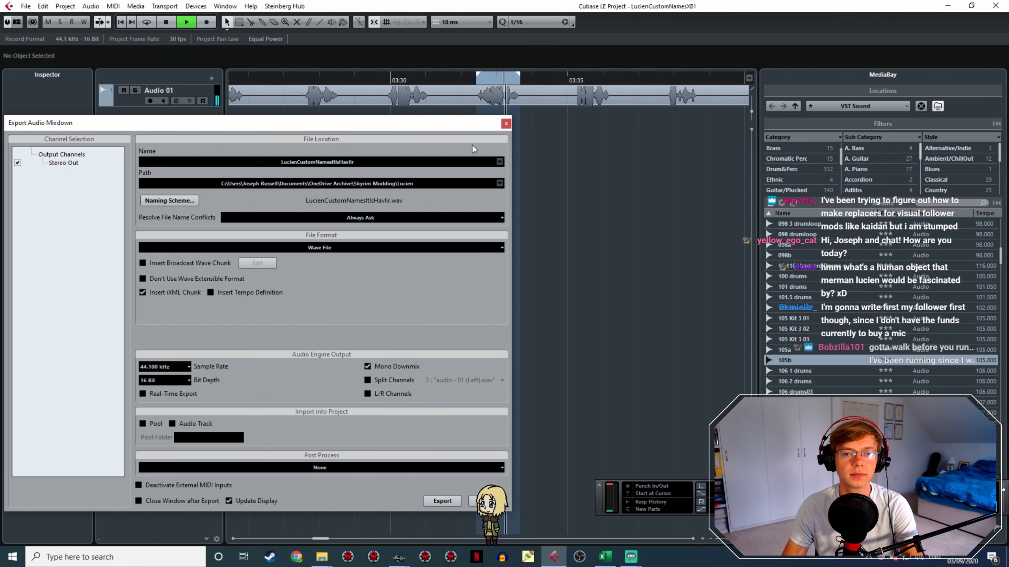
Set the export name to LucienCustomNamesItIsHossam and export the marked line
drag(363, 162, 340, 162)
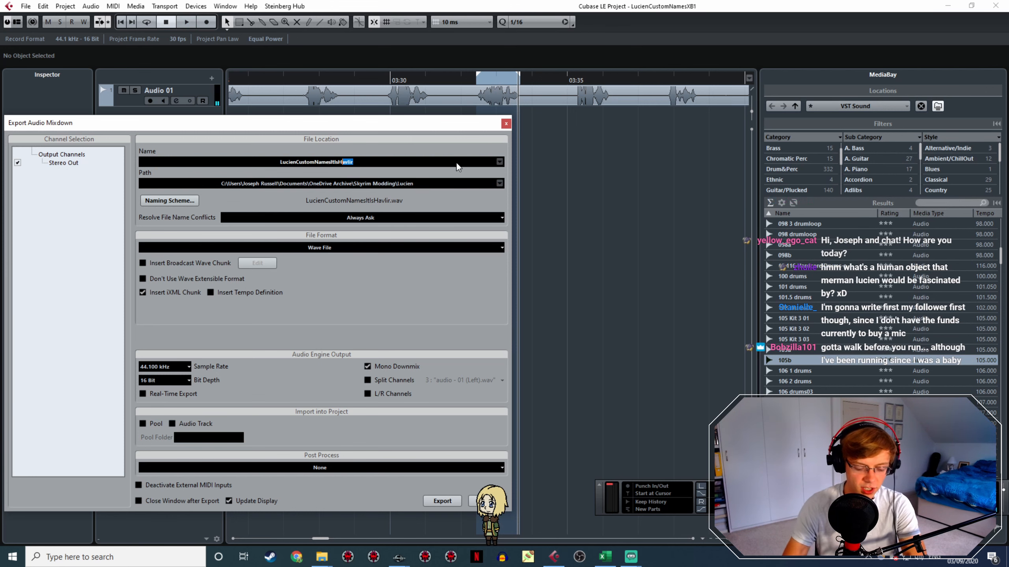
text(ossam)
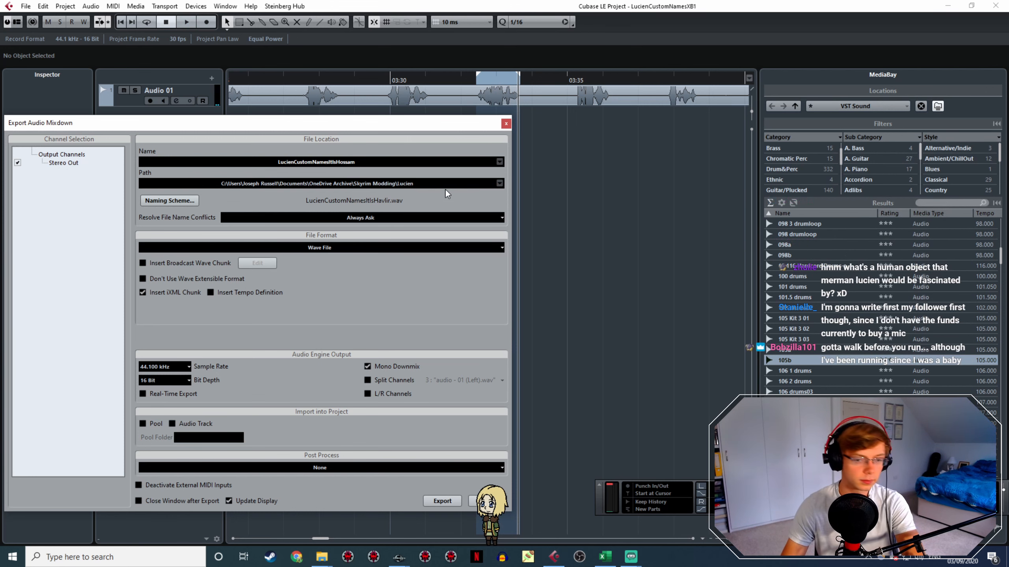
click(441, 501)
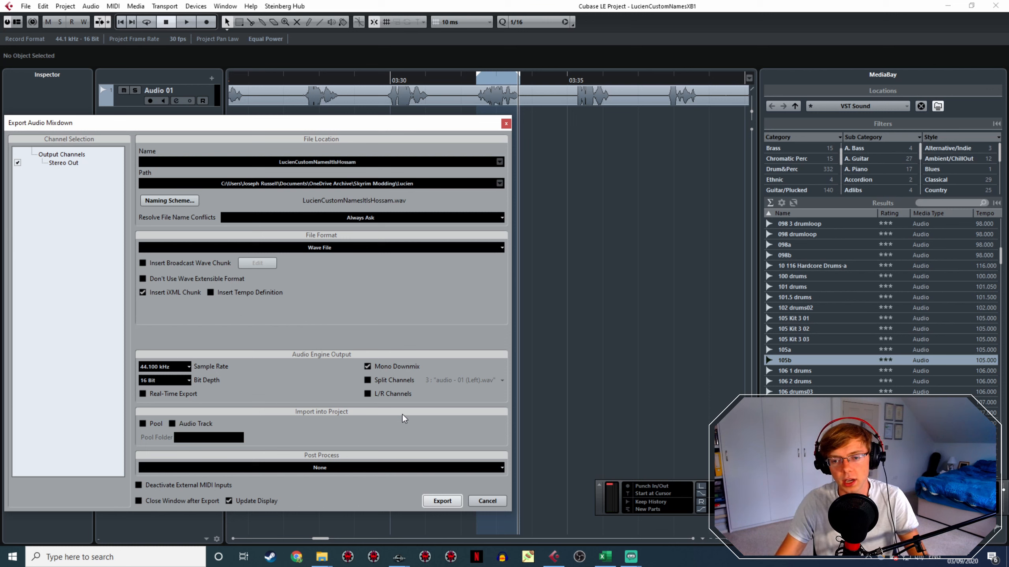
Mark the line from about 03:35 to 03:36 with the locators and move the export dialog to sit below the marked range
click(572, 79)
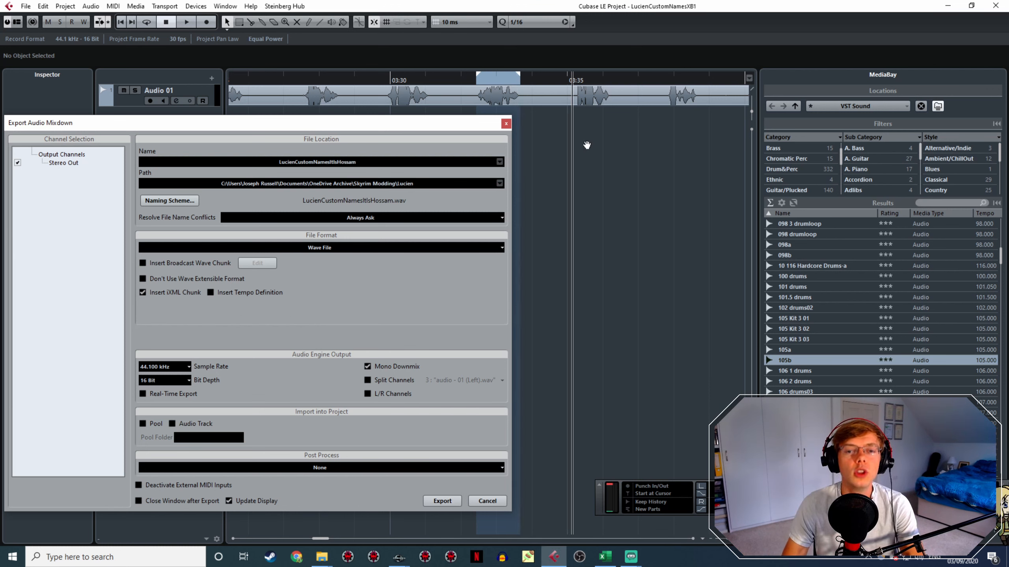
scroll(586, 146, right, 2)
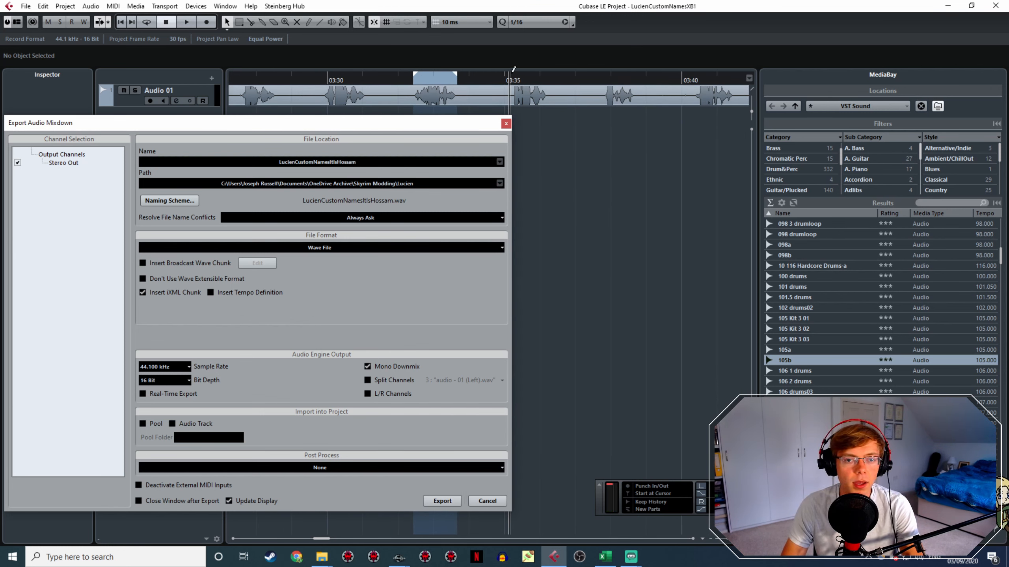
drag(511, 76, 544, 104)
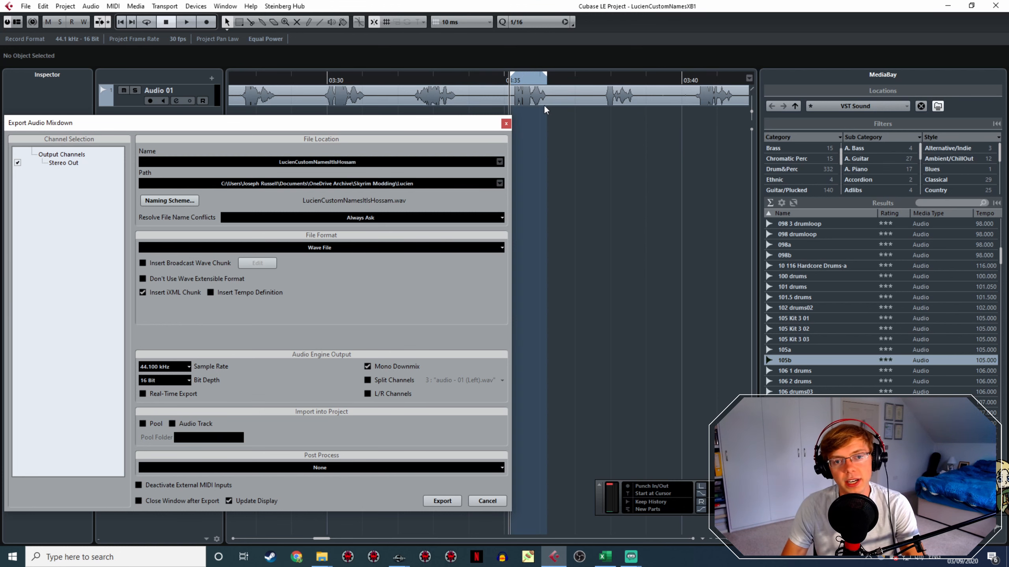
drag(393, 128, 552, 138)
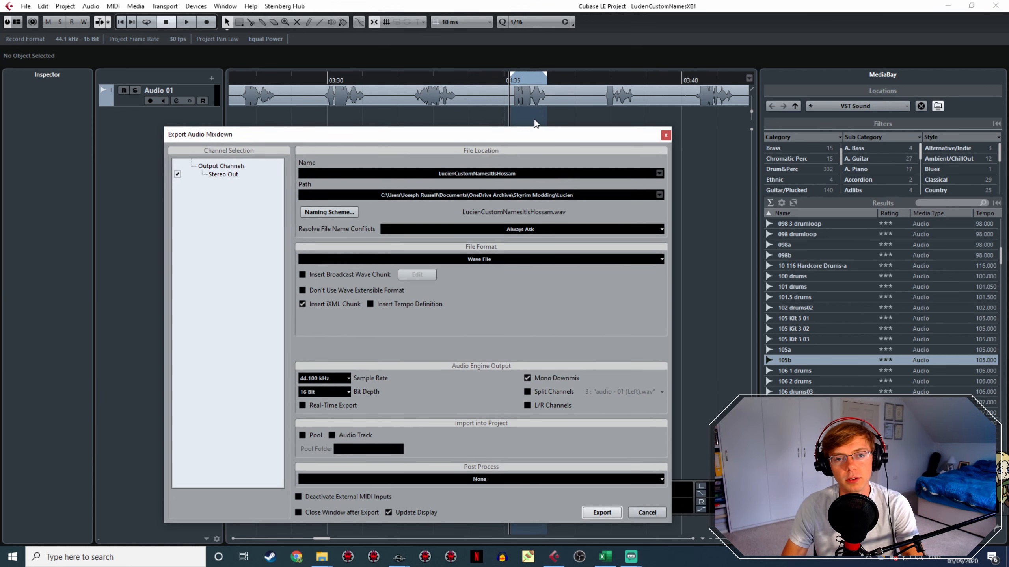
Set the export name to LucienCustomNamesItIsIsabel and export the marked line
click(512, 175)
drag(512, 175, 495, 176)
text(a)
key(BackSpace)
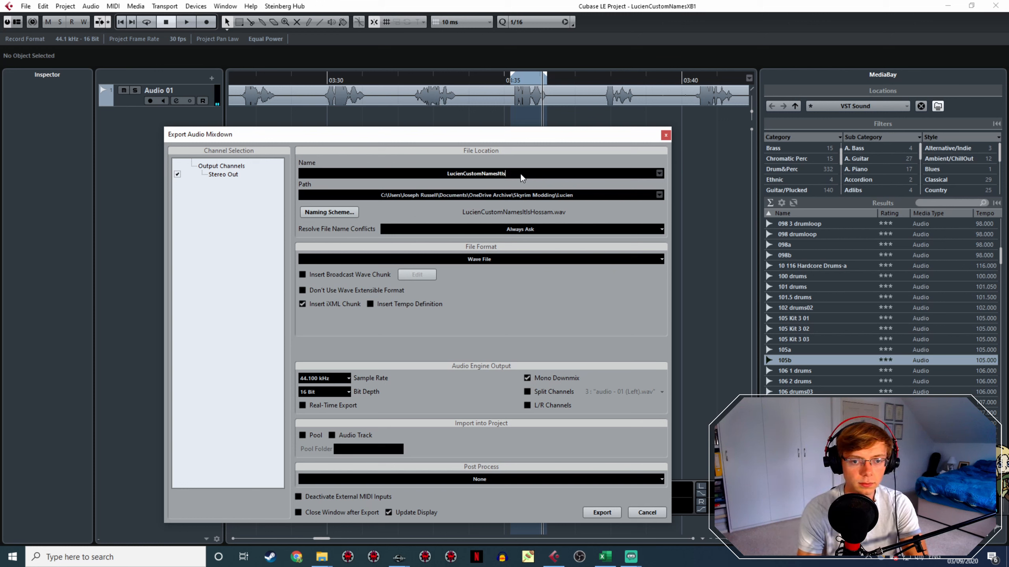
text(Sabel)
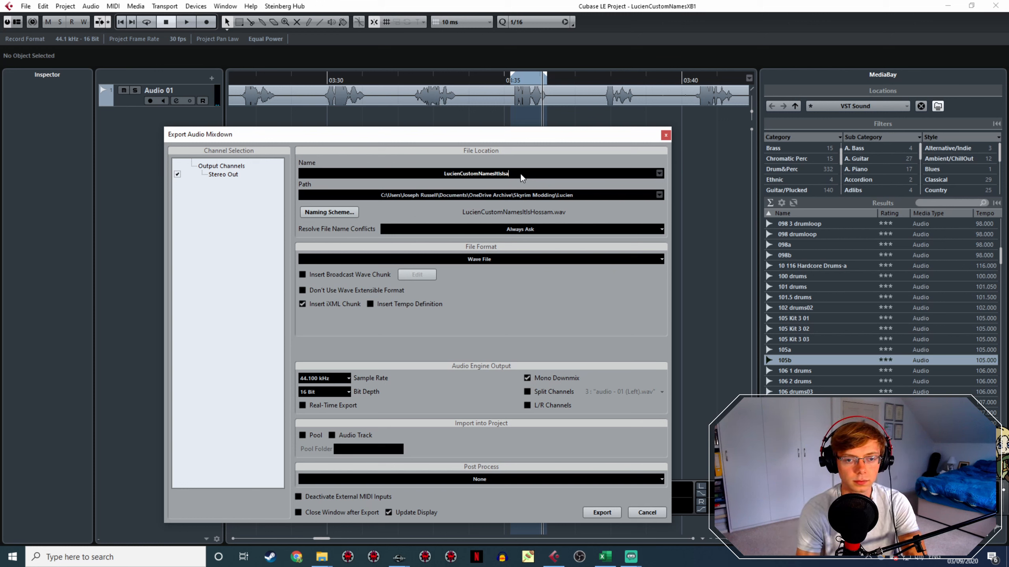
click(597, 516)
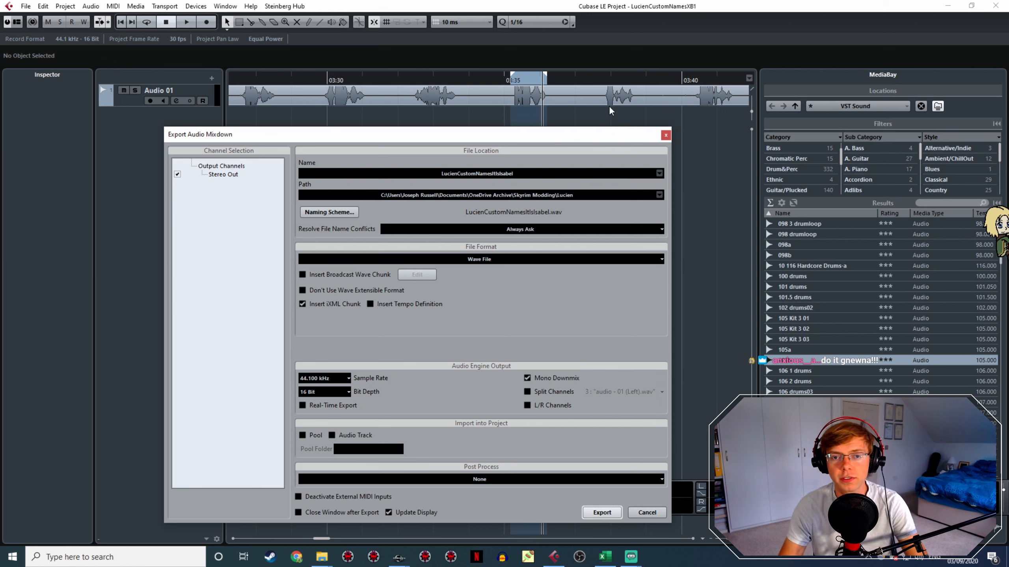
Mark the line from about 03:37.8 to 03:38.7 with the locators and audition it
click(606, 80)
drag(608, 118, 488, 109)
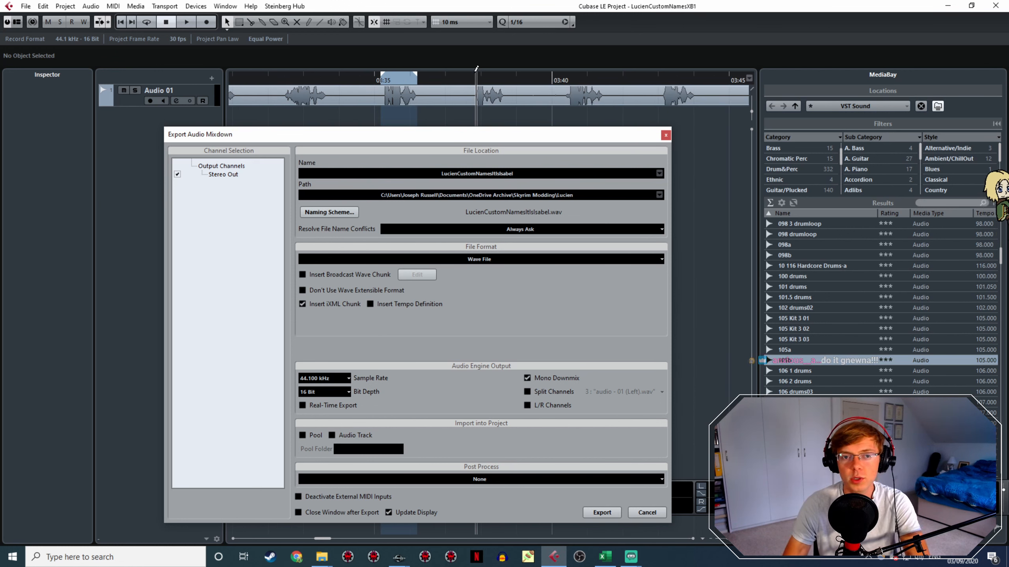
drag(475, 75, 503, 76)
drag(504, 112, 508, 115)
scroll(451, 85, up, 3)
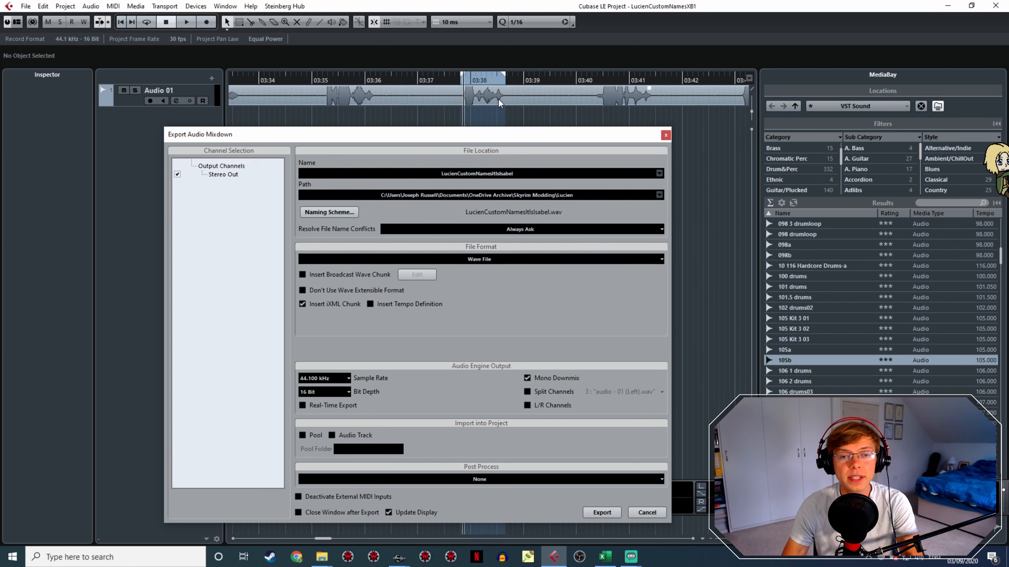
click(440, 83)
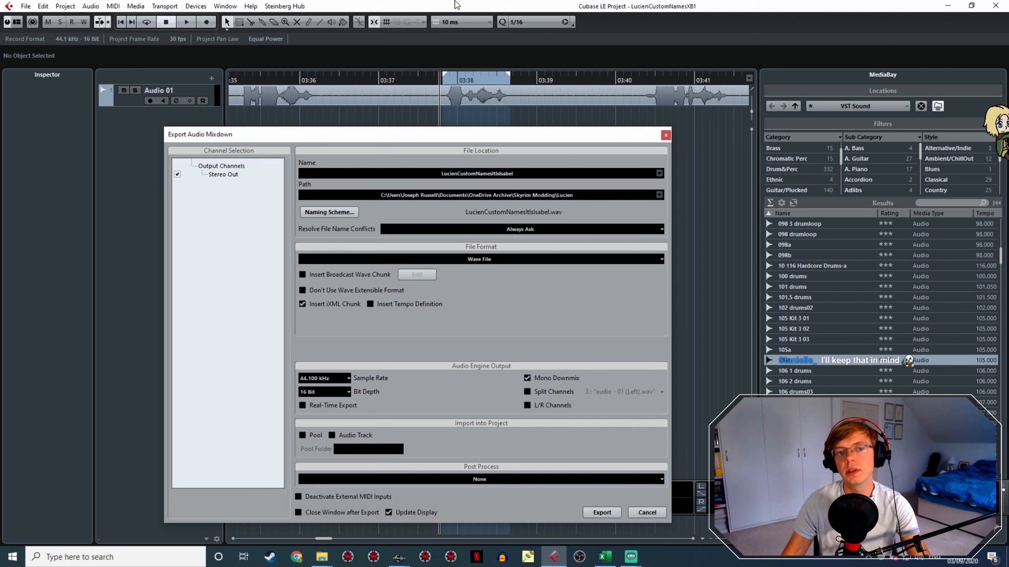
key(space)
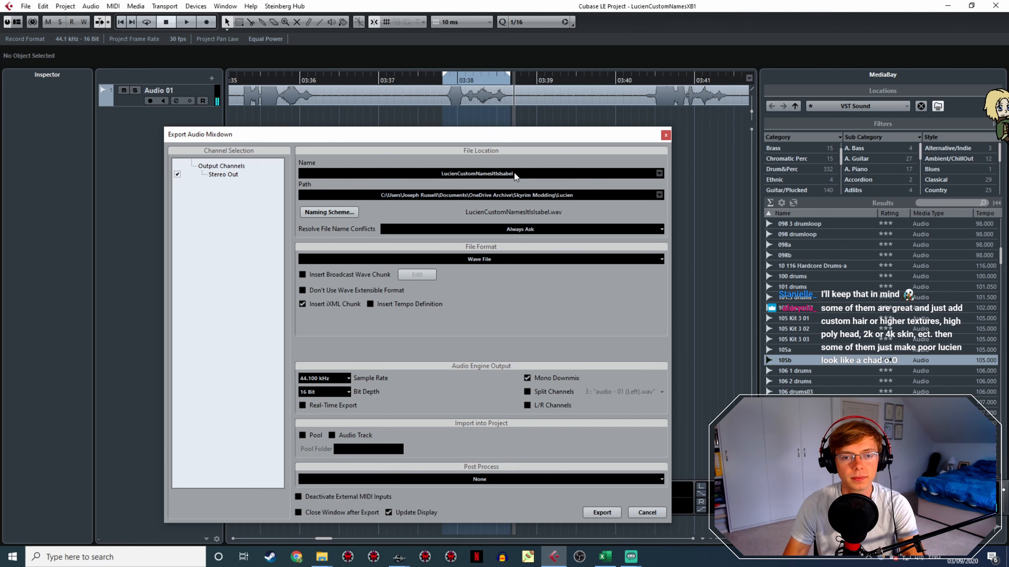
Set the export name to LucienCustomNamesItIsJack and export the marked line
drag(513, 174, 497, 174)
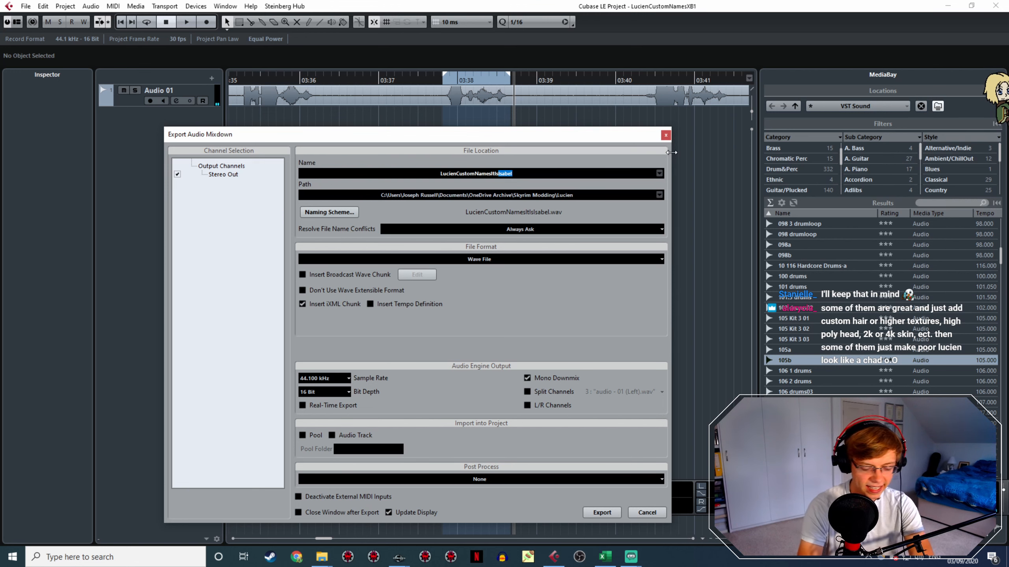
text(Jack)
click(598, 512)
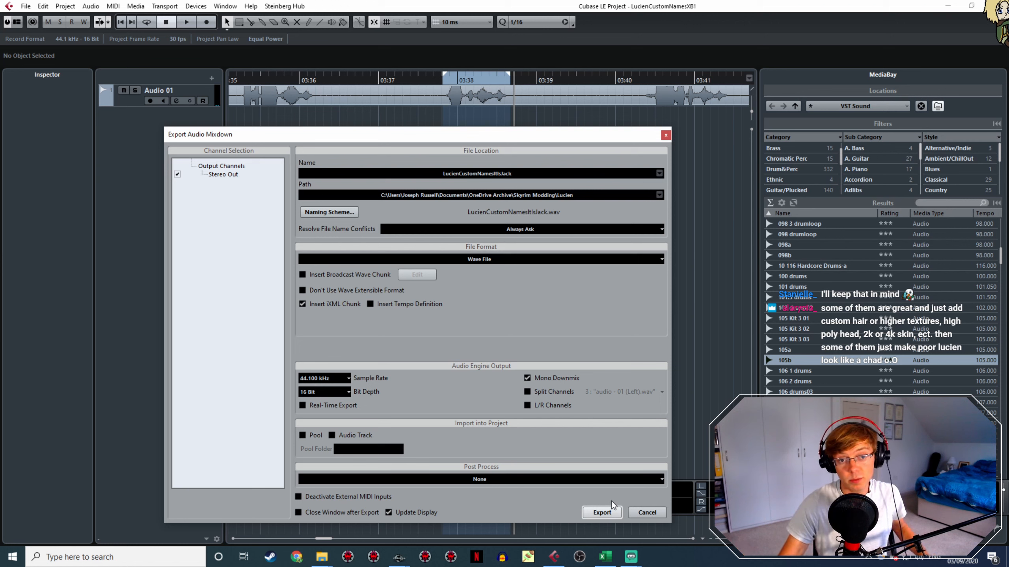
Move the locator range to the line from about 03:40.3 to 03:41.5 and audition it from its start
click(637, 80)
drag(665, 112, 490, 105)
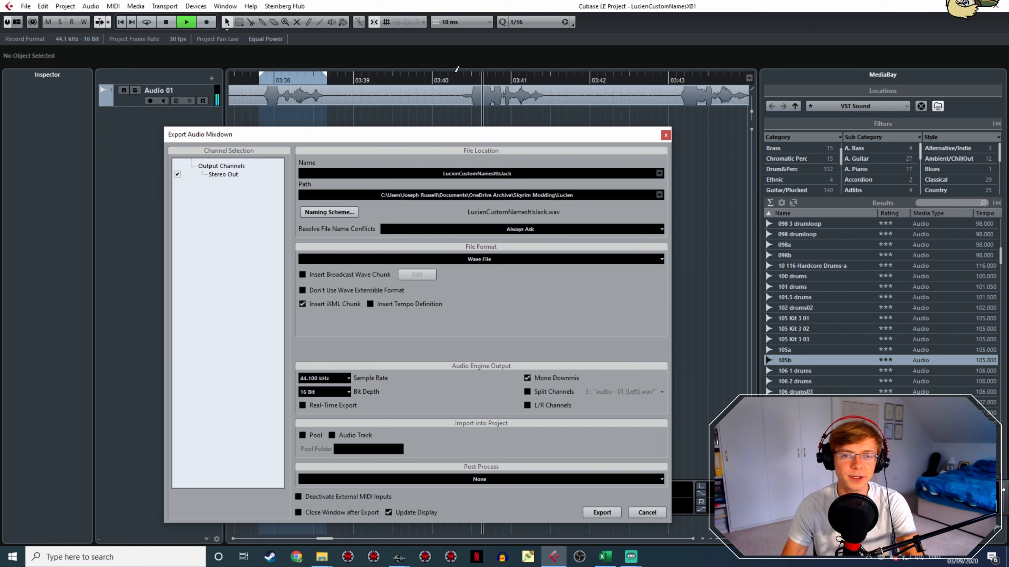
drag(456, 70, 549, 106)
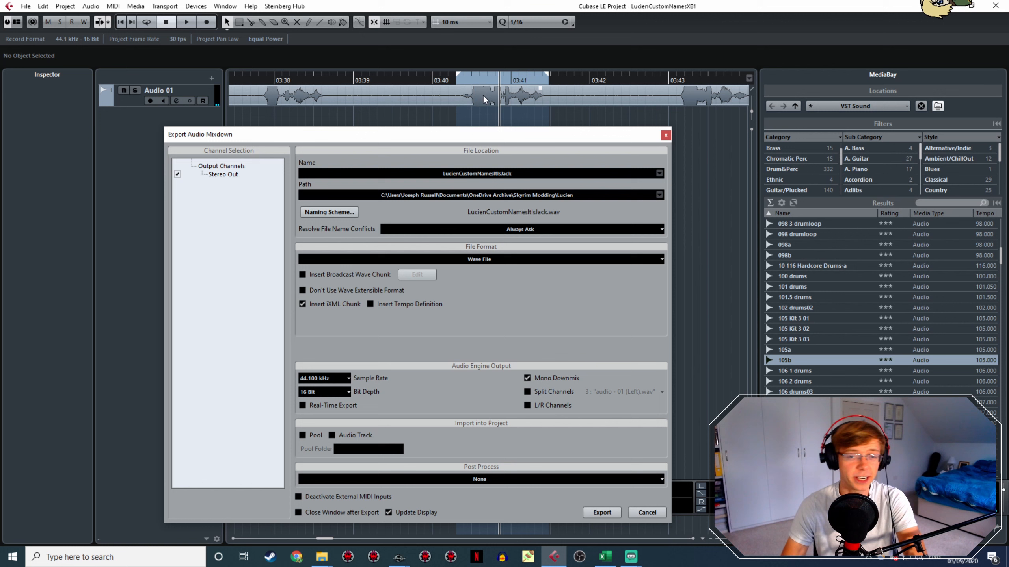
click(458, 83)
click(465, 81)
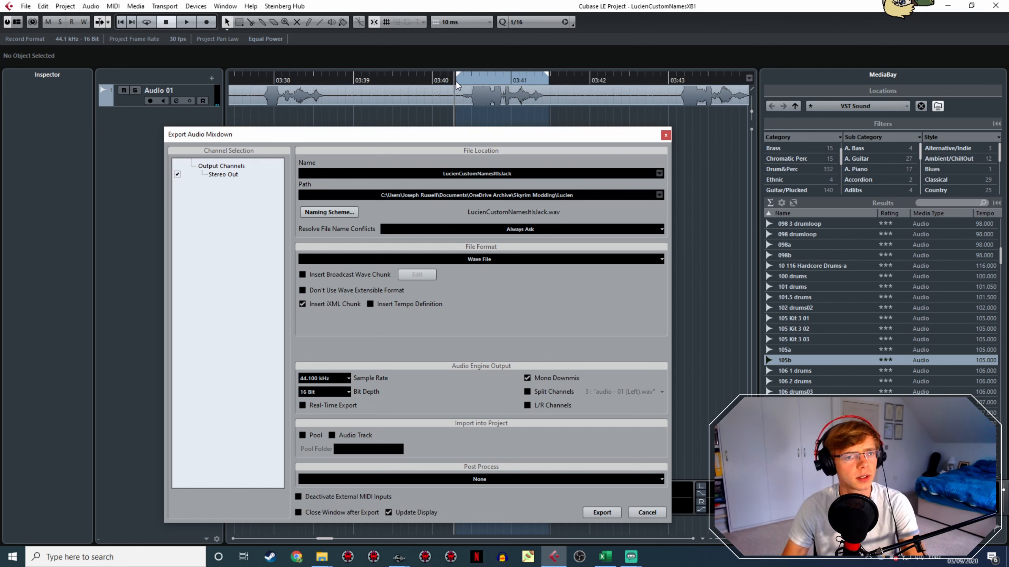
key(space)
key(space)
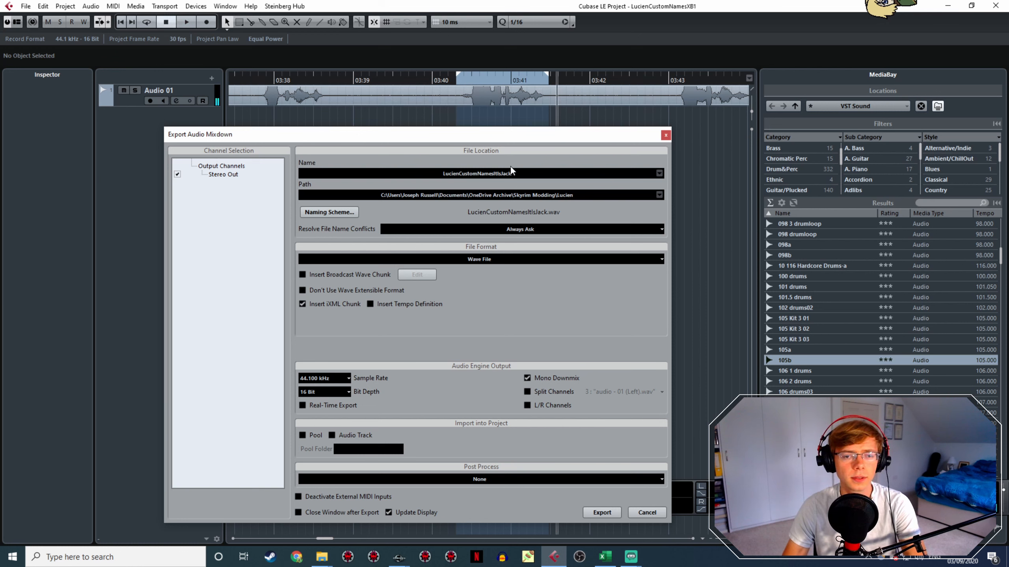
Set the export name to LucienCustomNamesItIsJalmig and export the marked line
click(515, 169)
drag(517, 170, 504, 176)
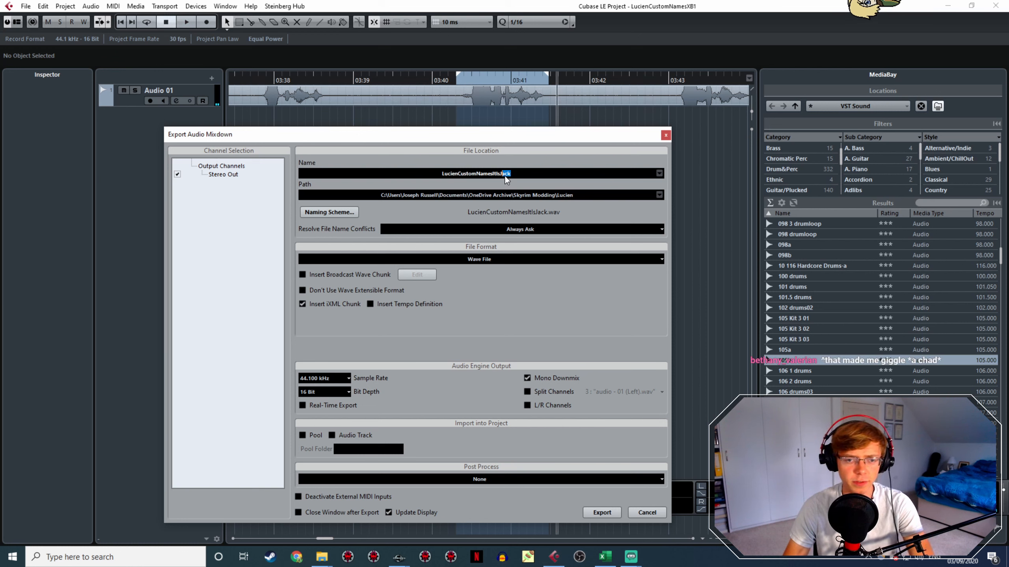
text(lmig)
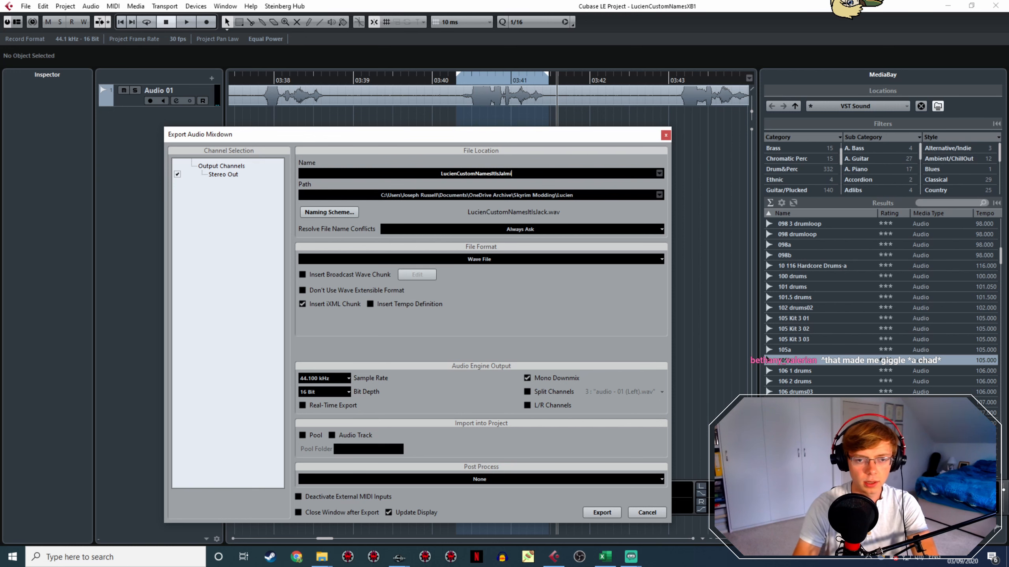
click(608, 512)
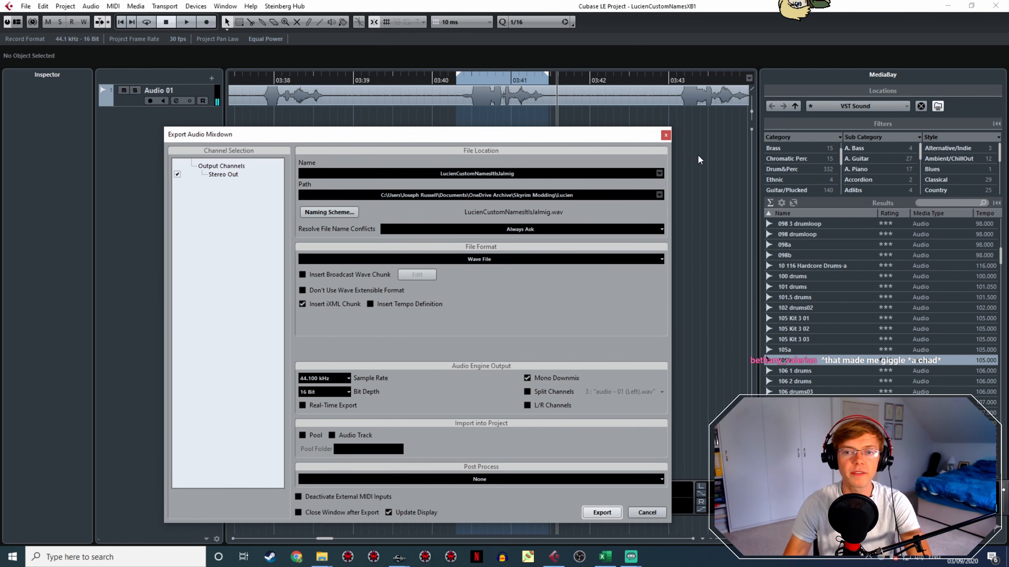
Mark the line from about 03:43 to 03:44 with the locators and audition it from just before its start
click(541, 79)
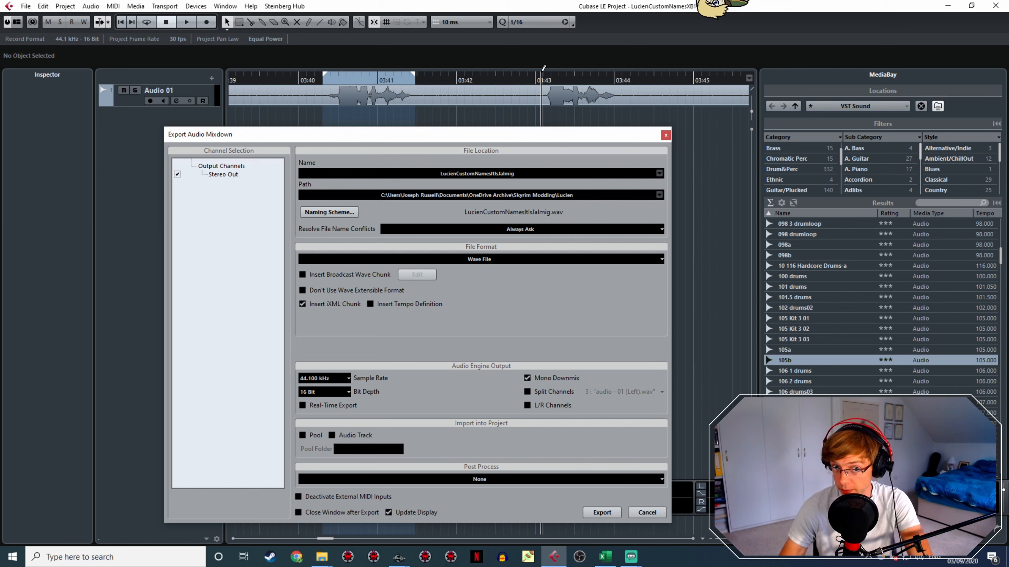
drag(543, 70, 621, 104)
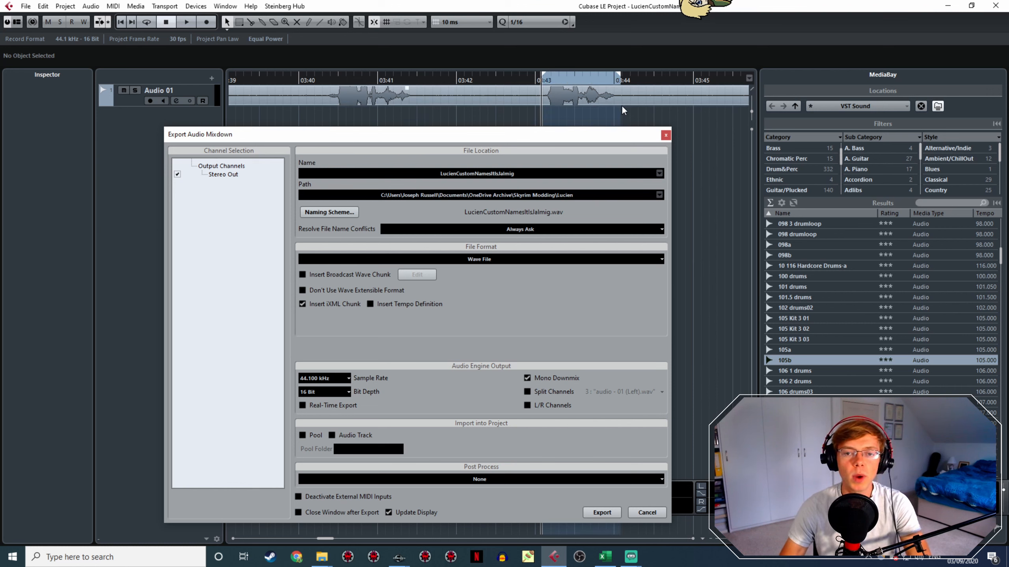
scroll(516, 91, right, 2)
click(446, 78)
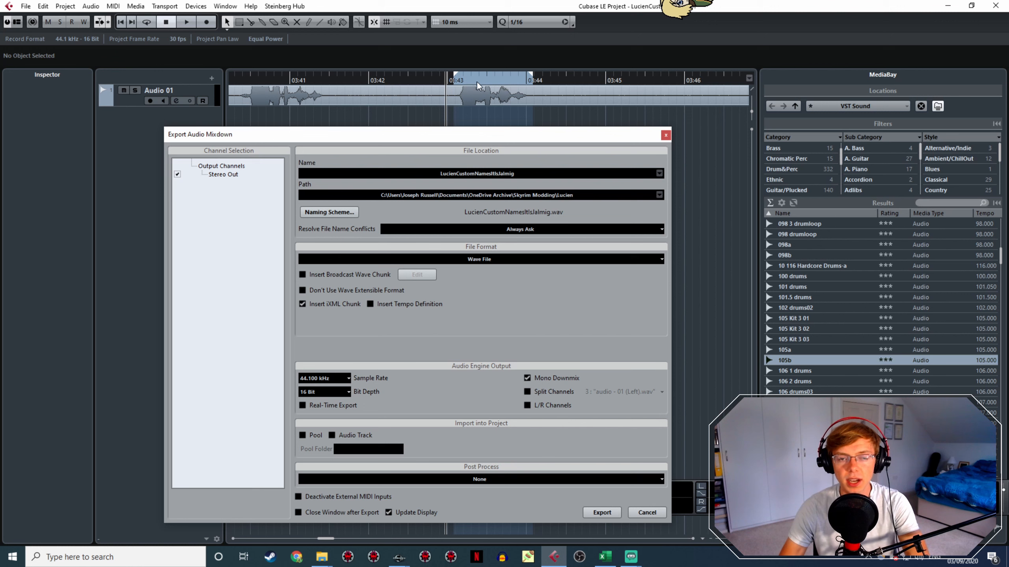
key(space)
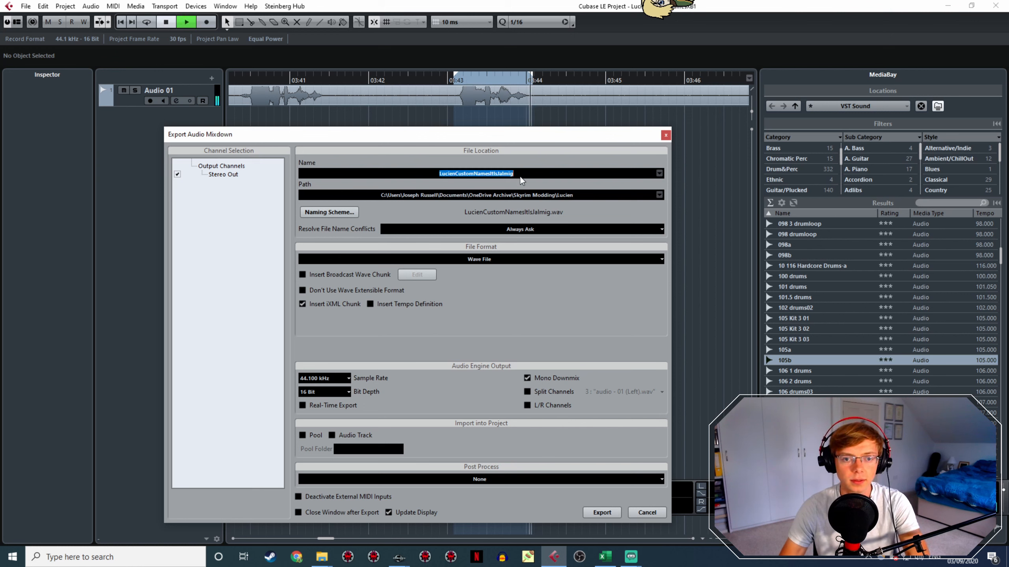
Set the export name to LucienCustomNamesItIsJames and export the marked line
drag(520, 176, 506, 174)
key(BackSpace)
key(BackSpace)
text(mes)
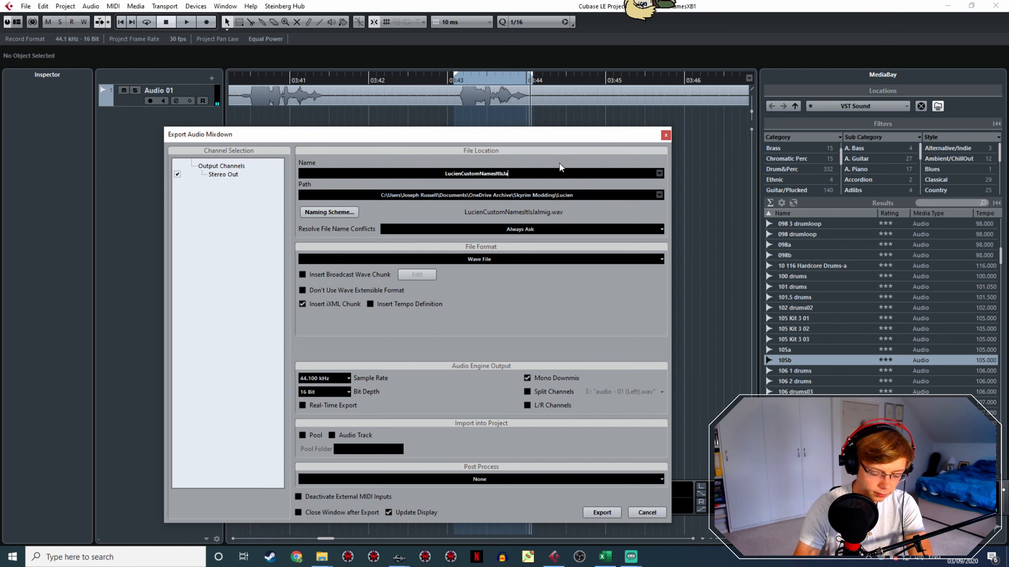
click(602, 513)
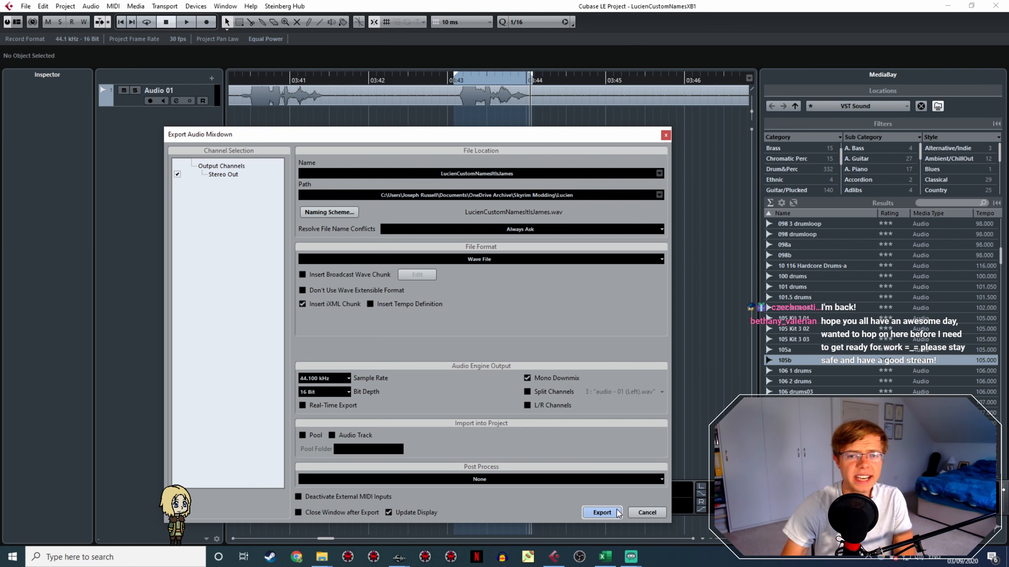
mouse_move(398, 560)
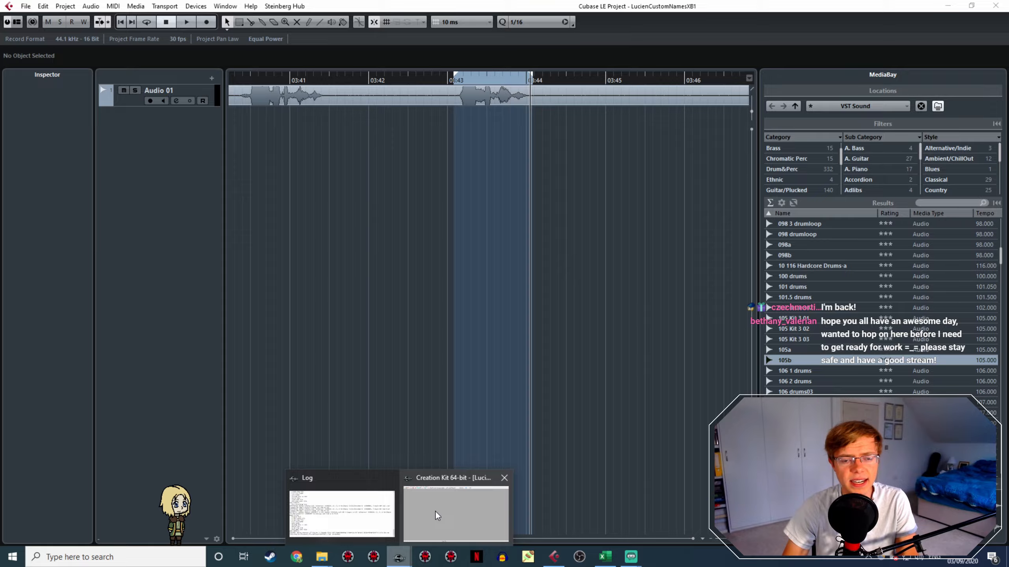
mouse_move(435, 511)
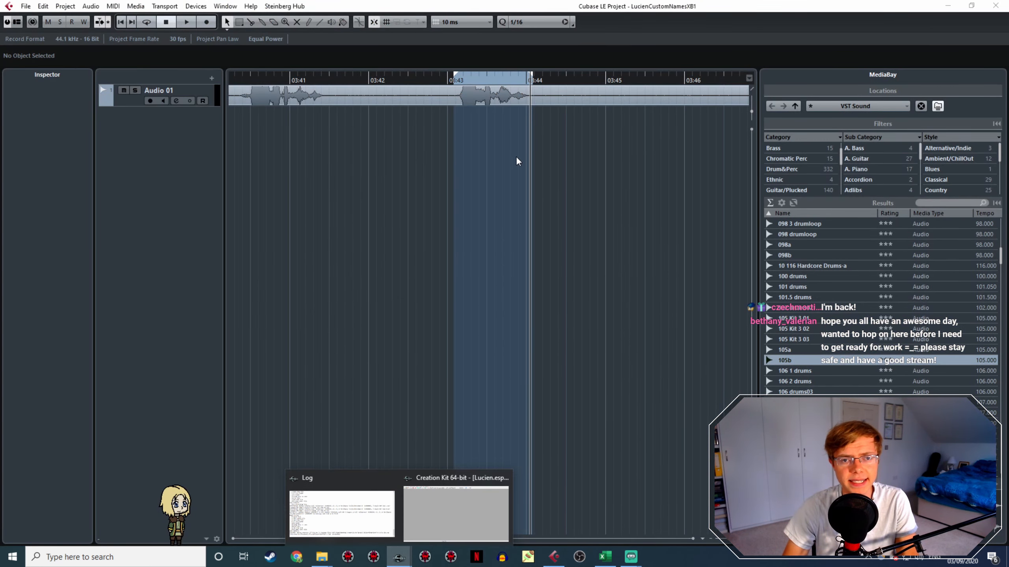
click(556, 136)
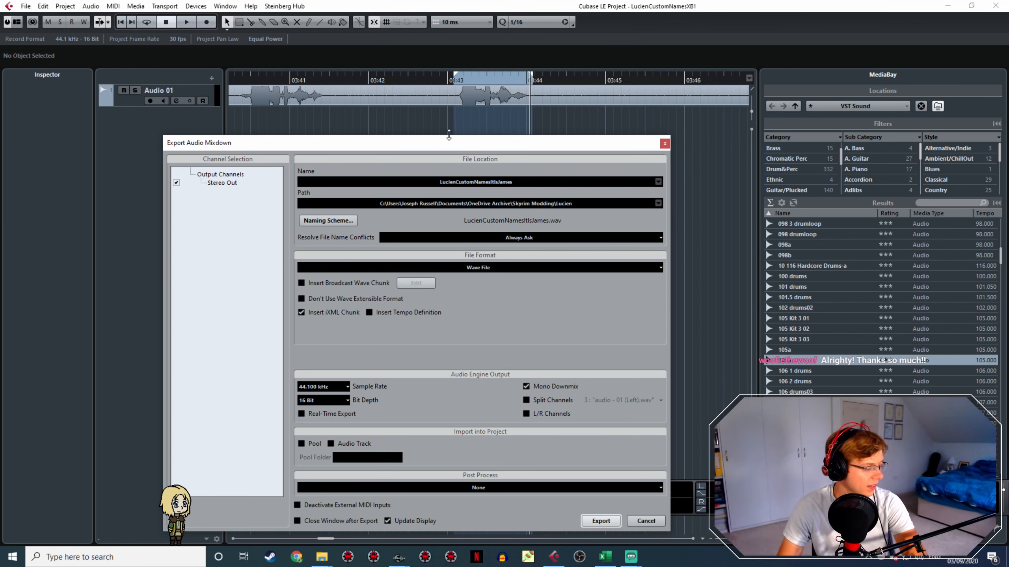
Mark the line from about 03:48.5 to 03:49.5 with the locators and audition it from its start
double_click(452, 79)
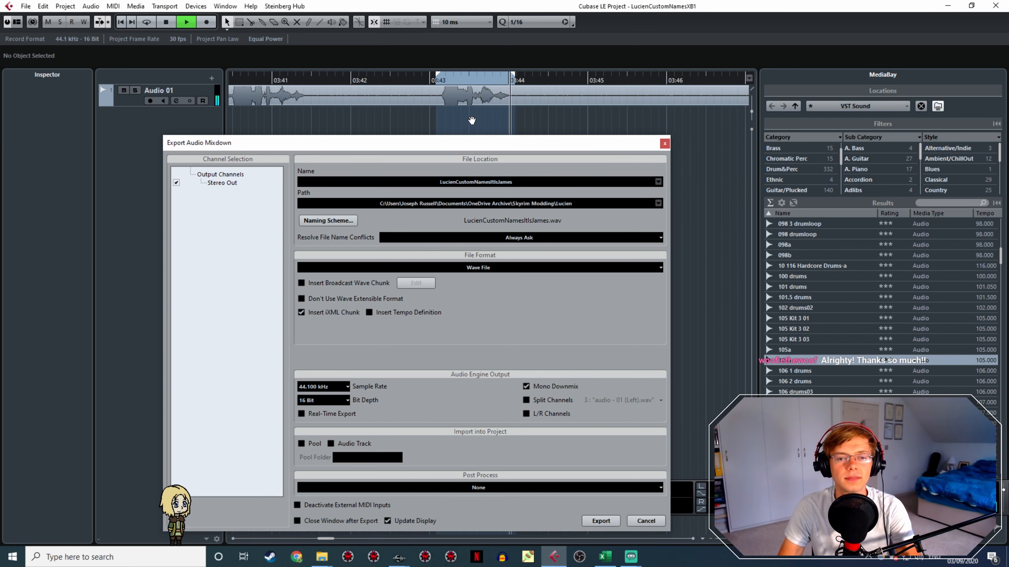
key(space)
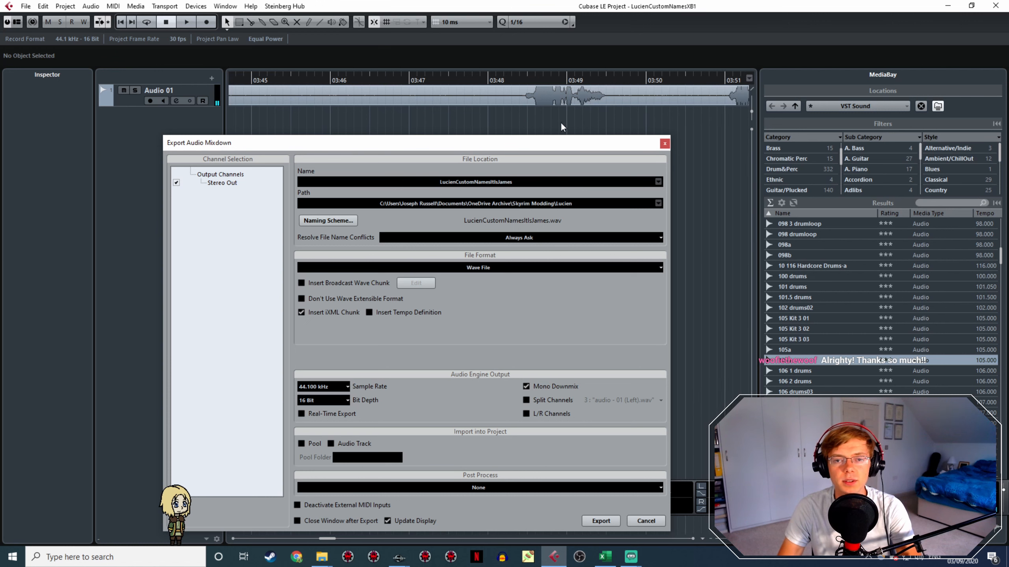
drag(523, 74, 607, 101)
double_click(525, 79)
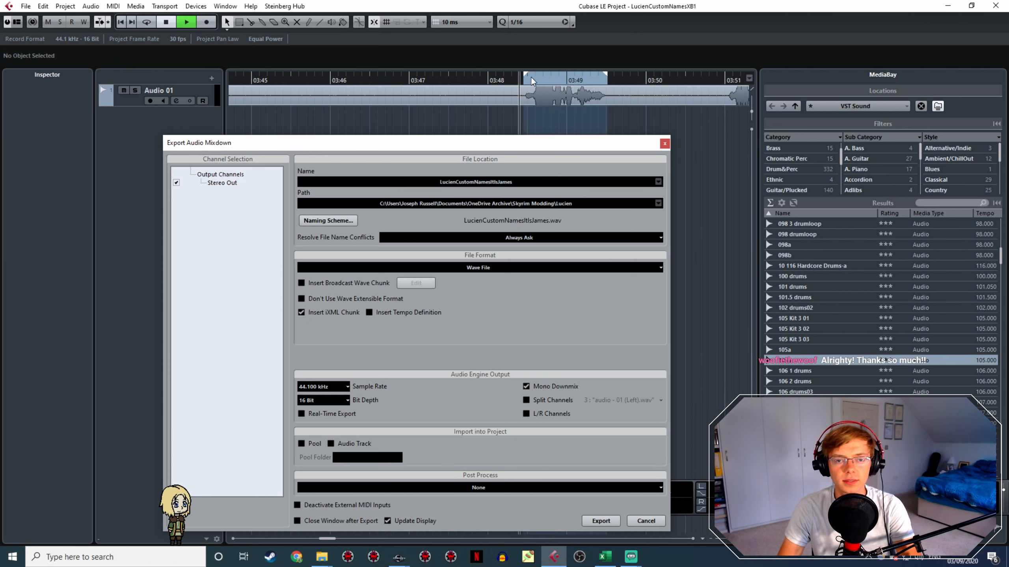
Set the export name to LucienCustomNamesItIsJanus and export the marked line
click(517, 178)
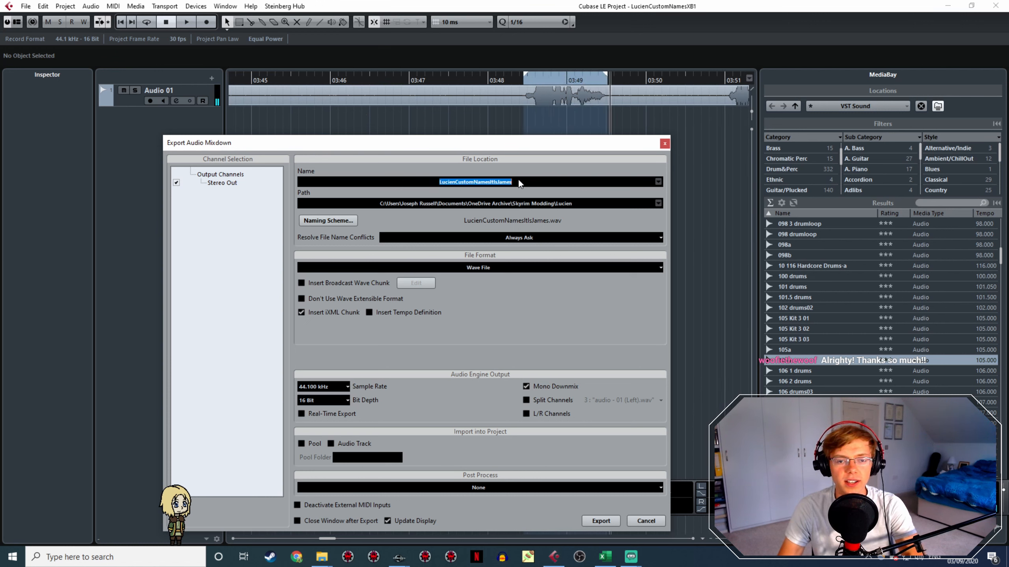
drag(518, 178, 504, 183)
text(nus)
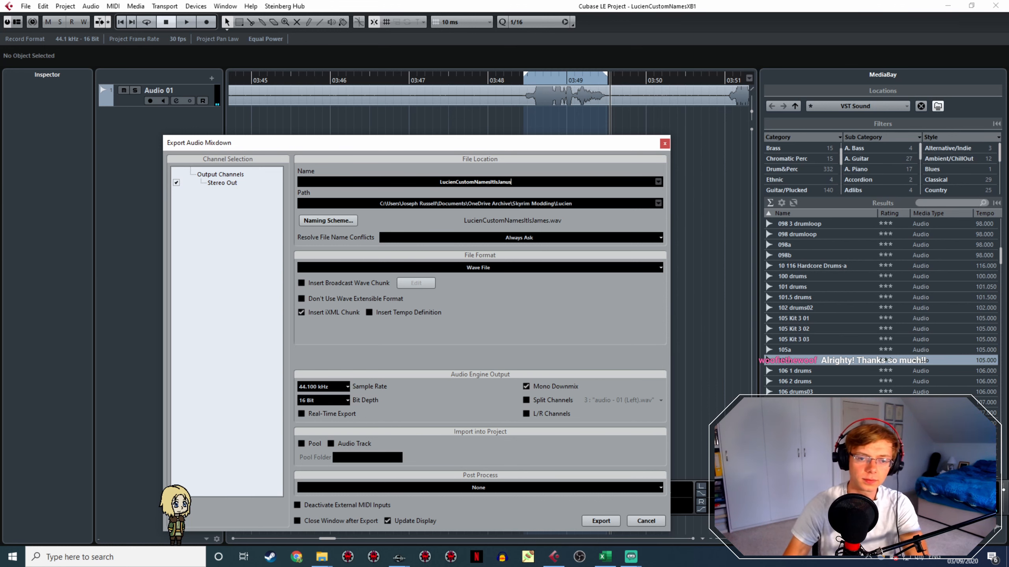
click(601, 520)
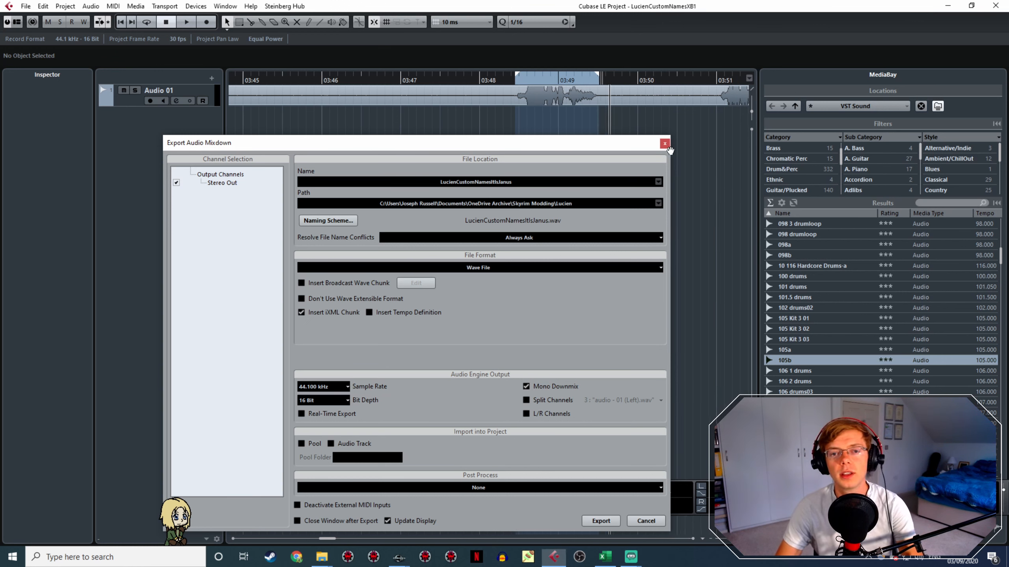
Audition the following line and mark it with the locators from about 03:51 to 03:52.2
scroll(628, 92, right, 2)
click(642, 76)
key(space)
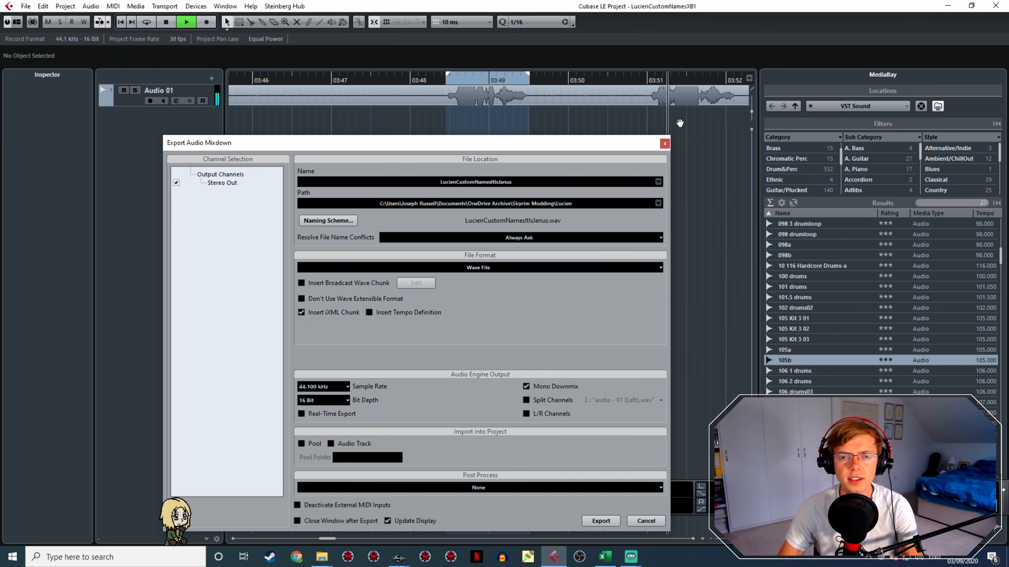
drag(502, 72, 592, 75)
key(space)
Set the export name to LucienCustomNamesItIsJarii and export the marked line
click(518, 181)
drag(518, 182, 498, 182)
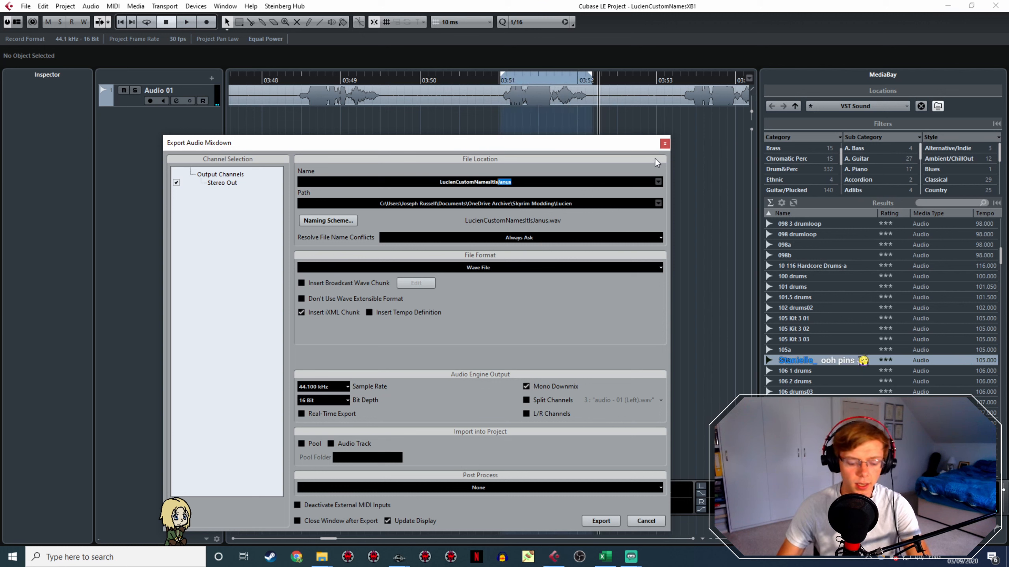
text(Jarl)
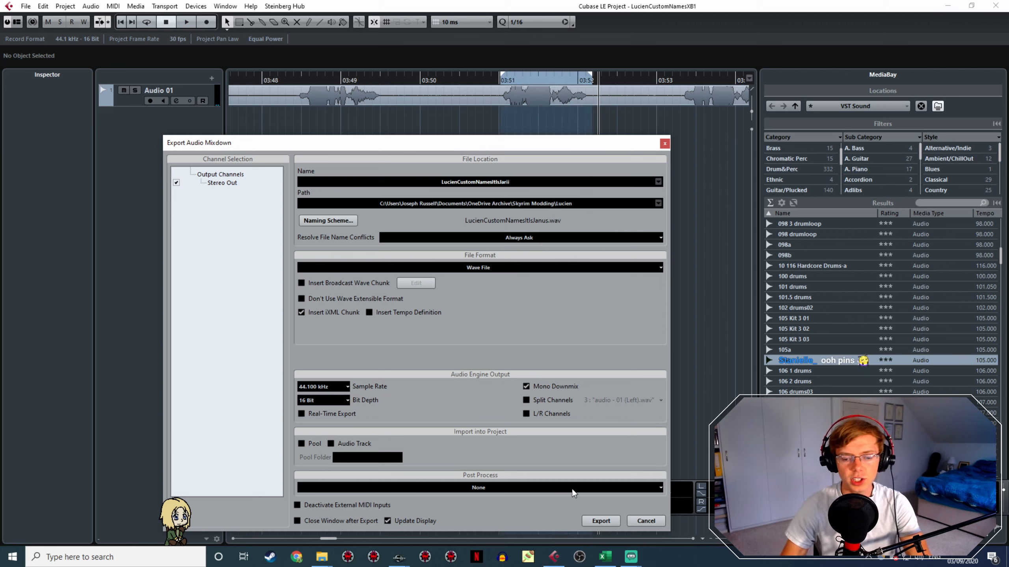
click(599, 521)
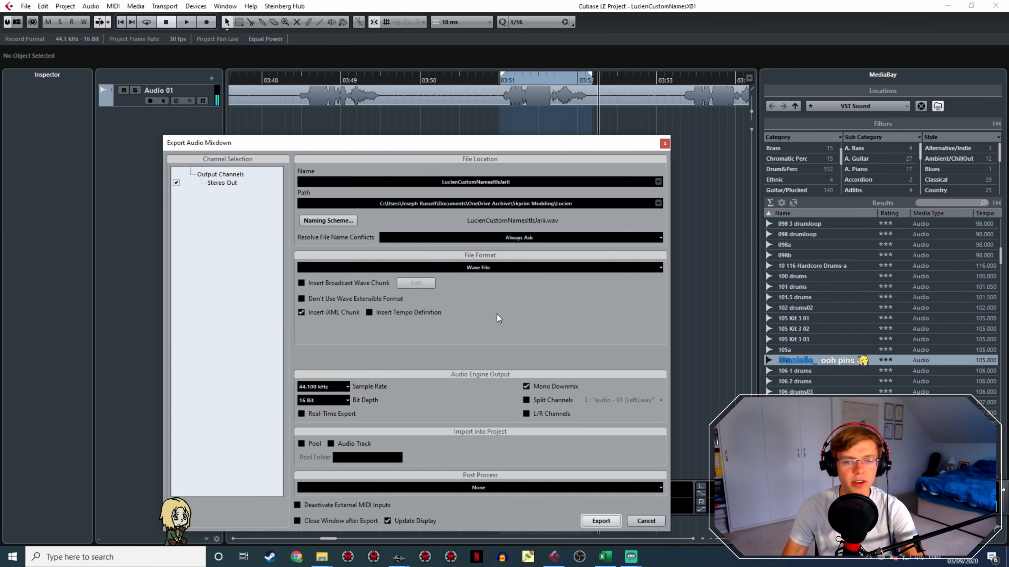
Play the next line from just before its start and set the locators around it from about 03:53.3 to 03:54.5
click(437, 77)
key(space)
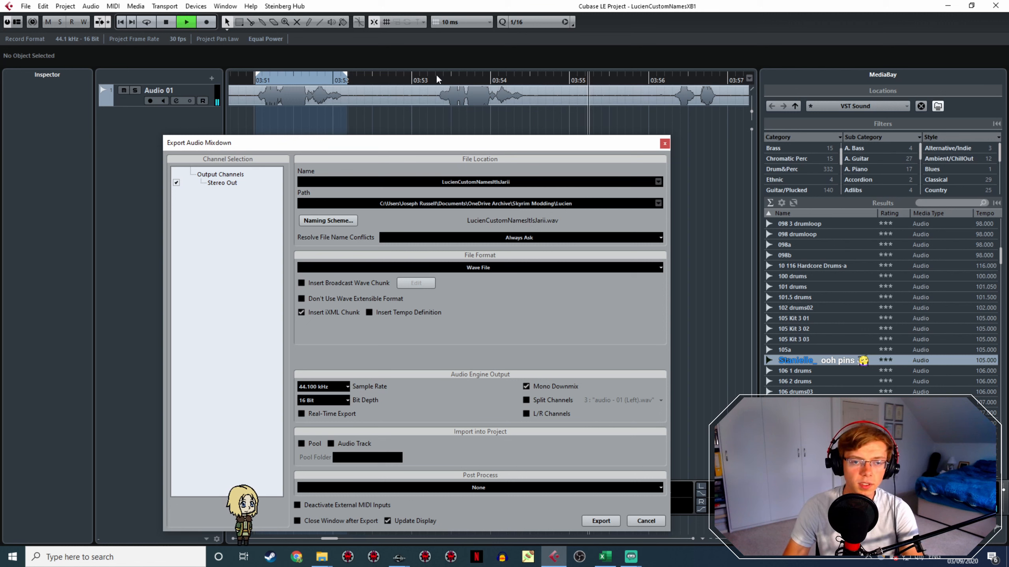
key(space)
drag(438, 77, 528, 80)
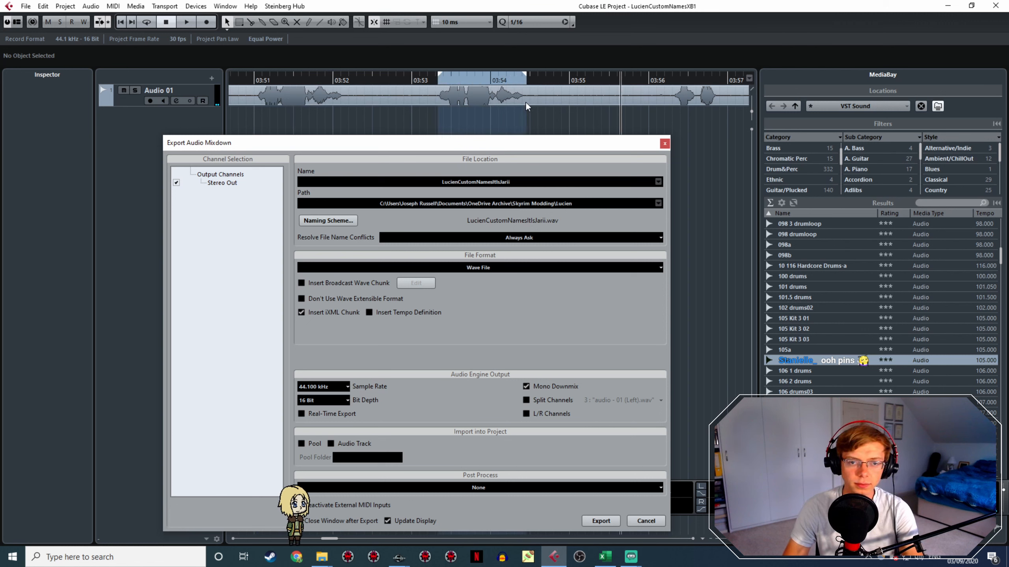
Set the export name to LucienCustomNamesItIsJenivere and export the marked line
drag(511, 182, 499, 182)
text(Jenivere)
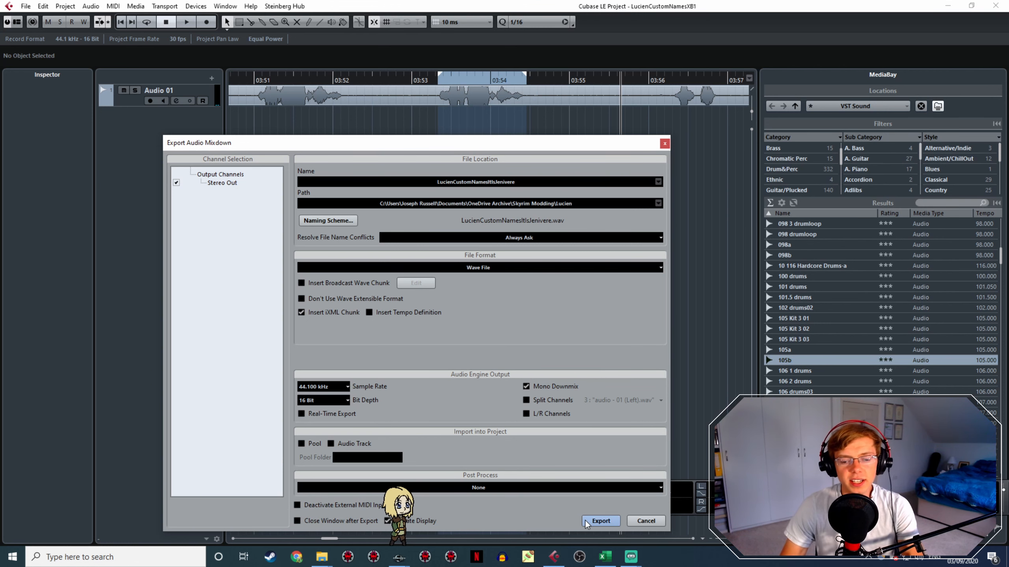
click(598, 520)
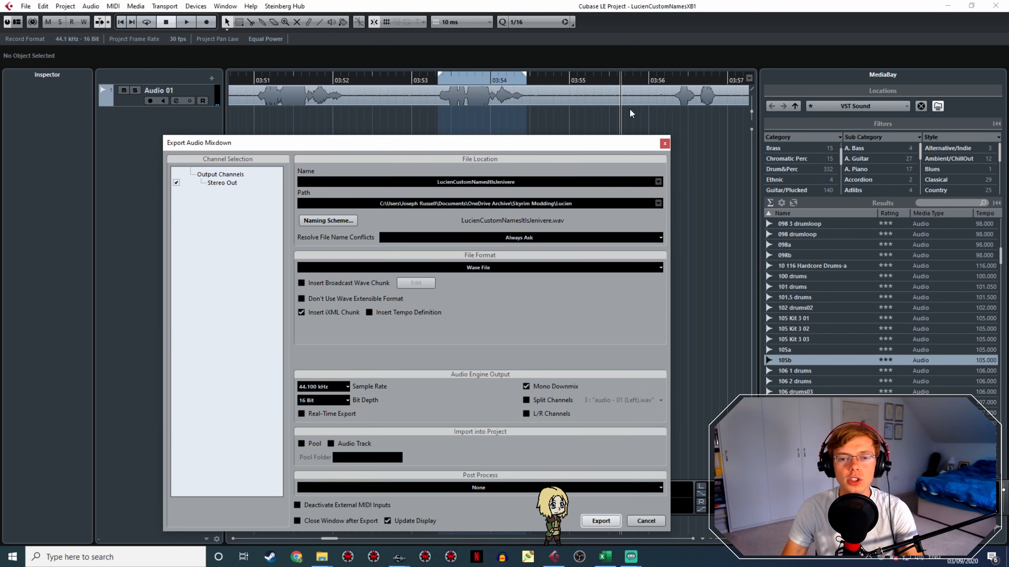
Listen on to the next usable line and mark it with the locators from about 03:58.2 to 03:59.3
key(space)
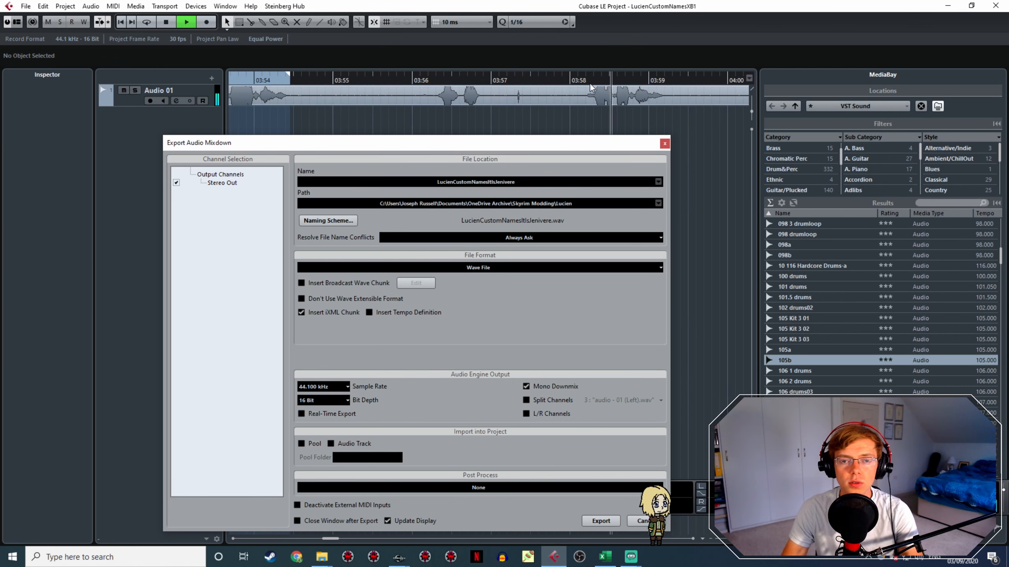
key(space)
drag(587, 77, 675, 77)
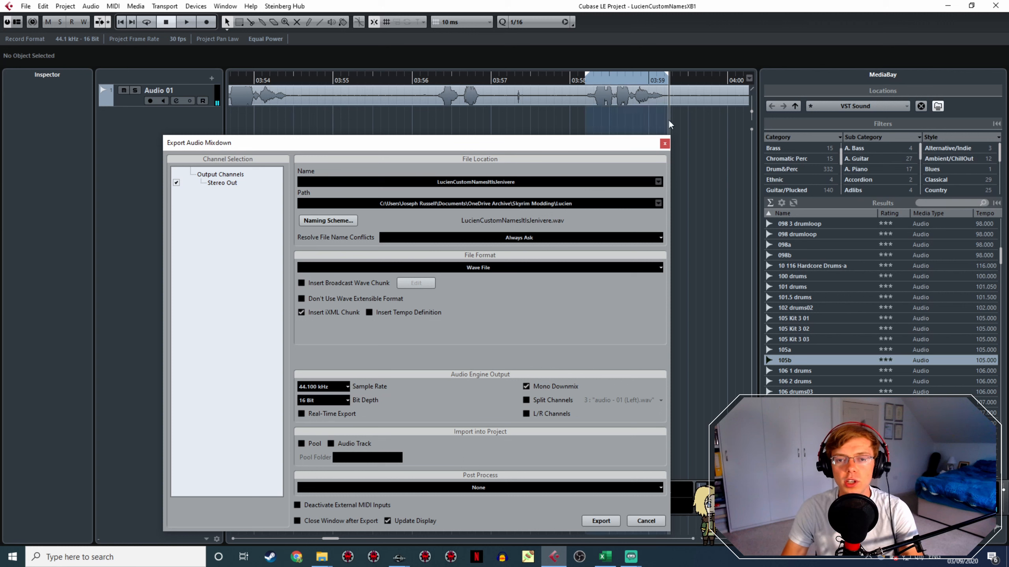
Set the export name to LucienCustomNamesItIsJennifer and export the marked line
click(520, 179)
drag(520, 179, 505, 182)
text(ffer)
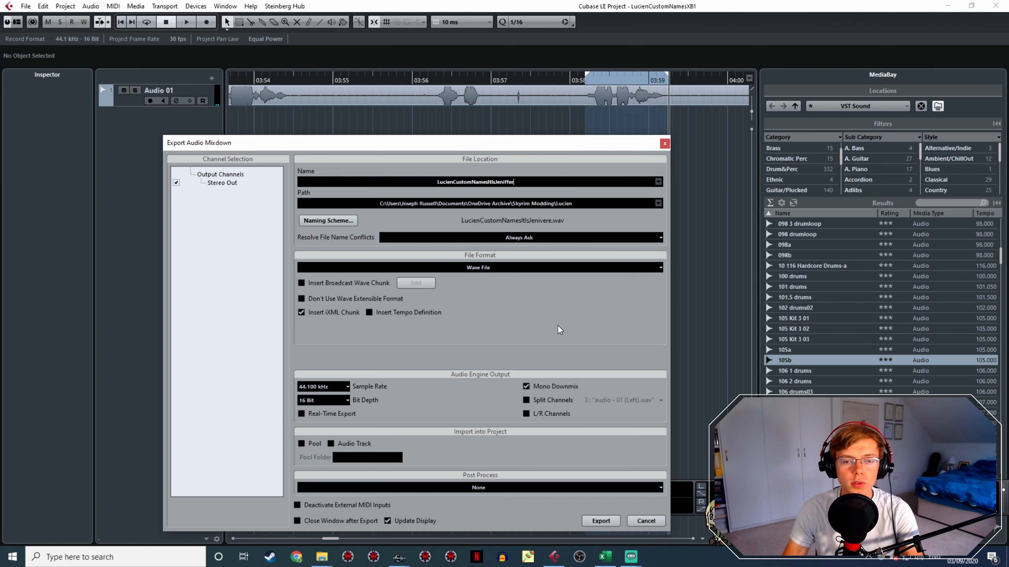
key(BackSpace)
key(BackSpace)
key(BackSpace)
key(BackSpace)
key(BackSpace)
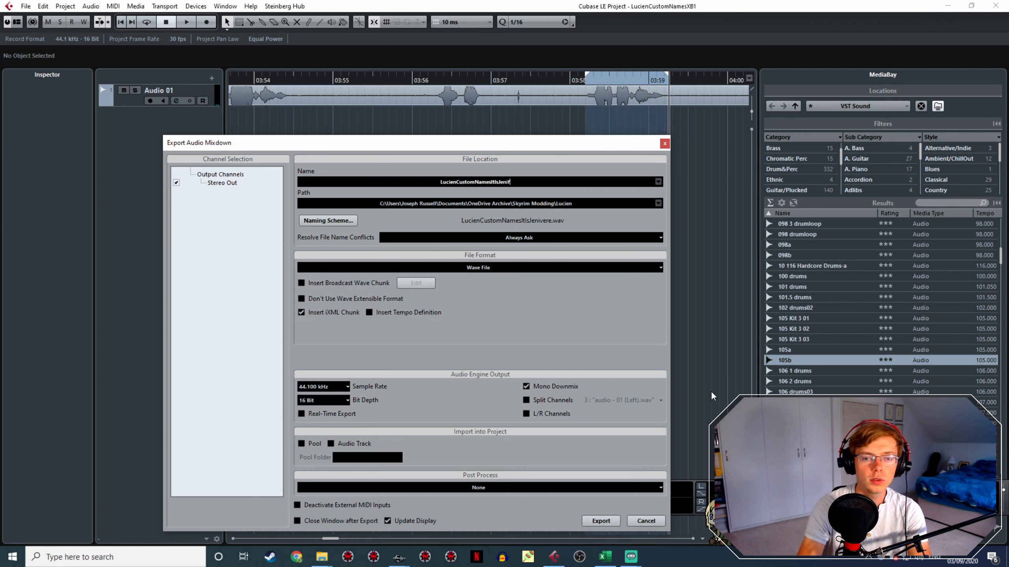
text(nifer)
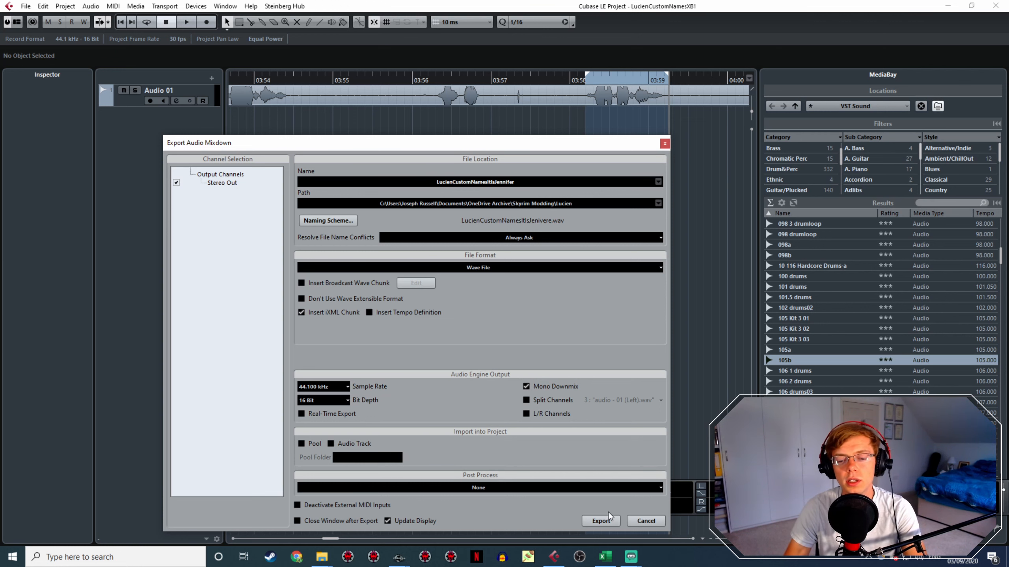
click(601, 521)
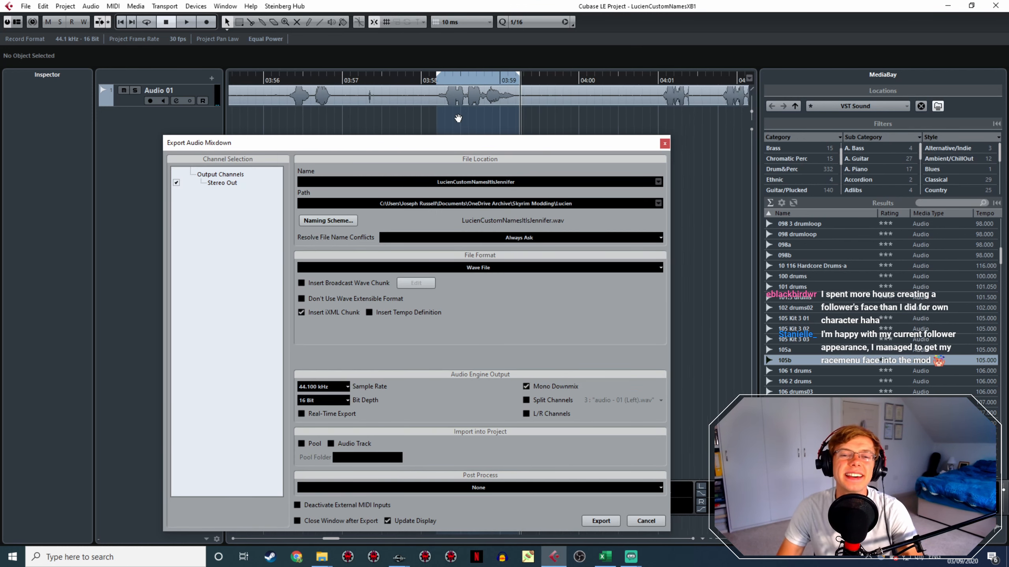
Mark the line from about 04:01 to 04:02 with the locators and audition it from just before its start
click(572, 78)
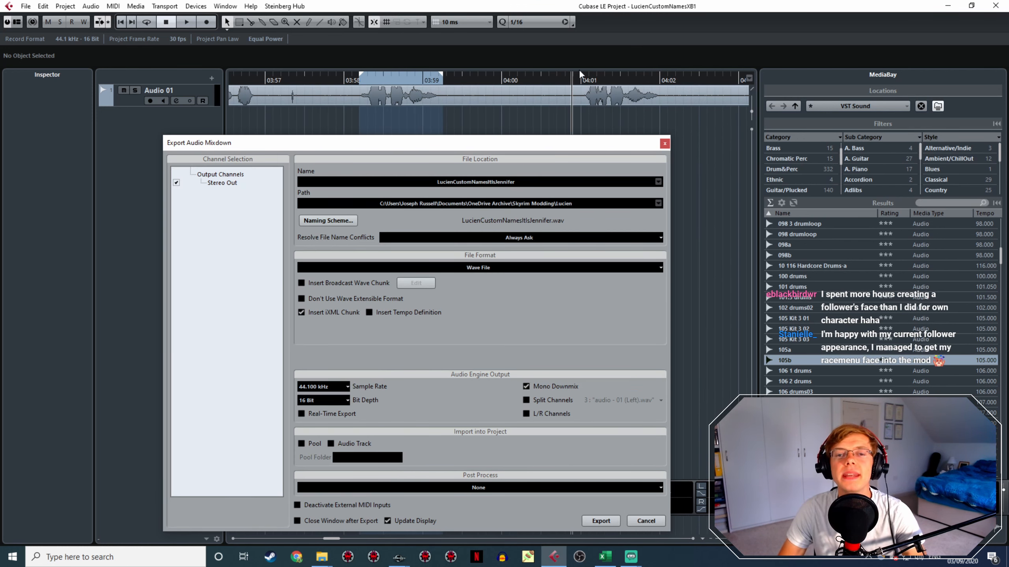
drag(579, 76, 655, 78)
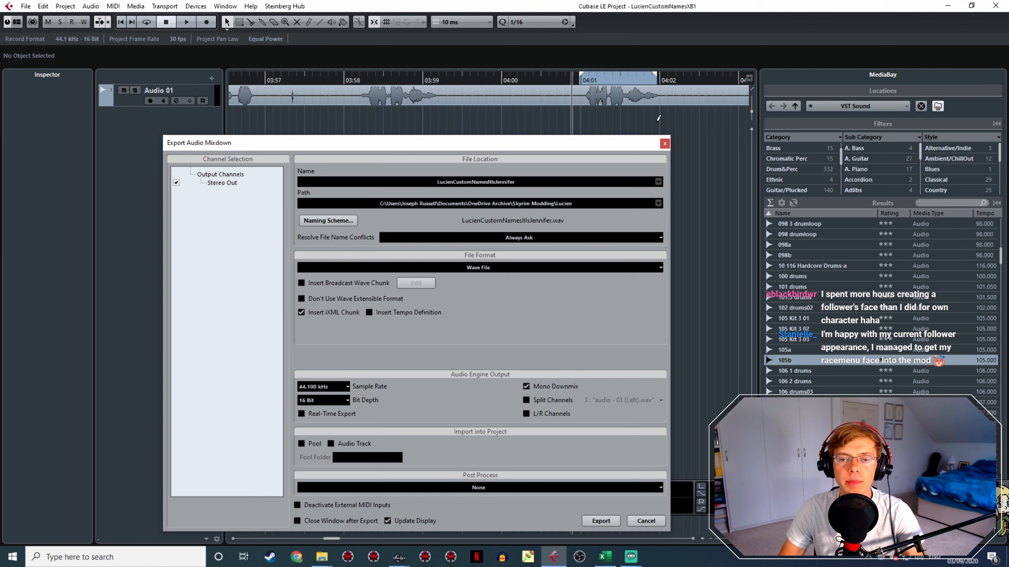
drag(658, 118, 660, 127)
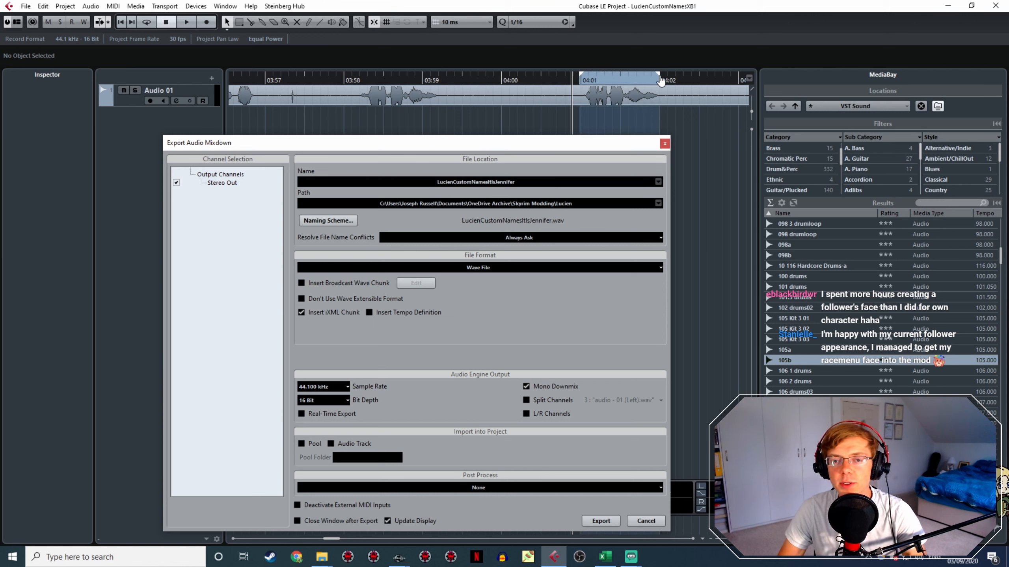
scroll(616, 123, right, 2)
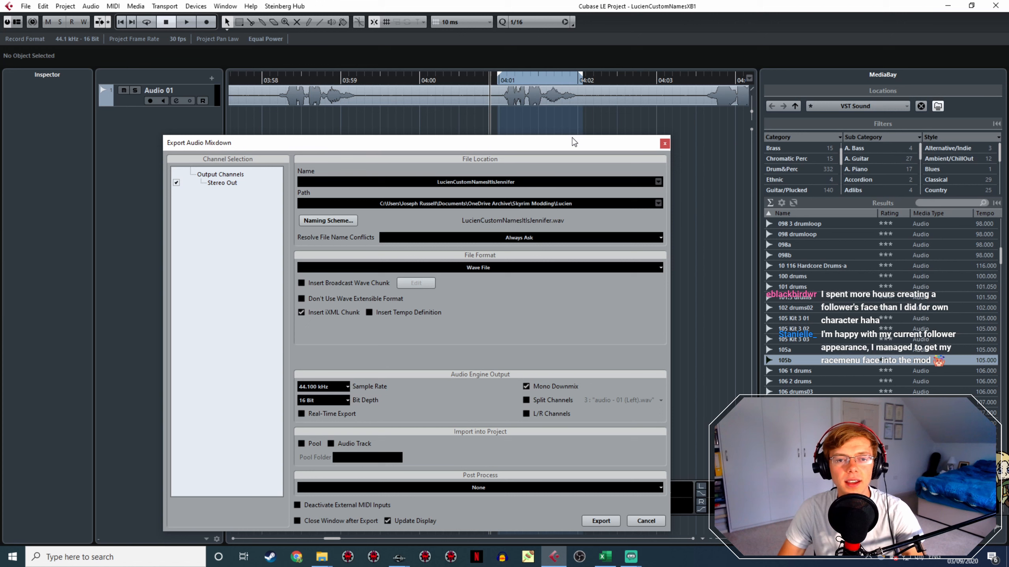
key(space)
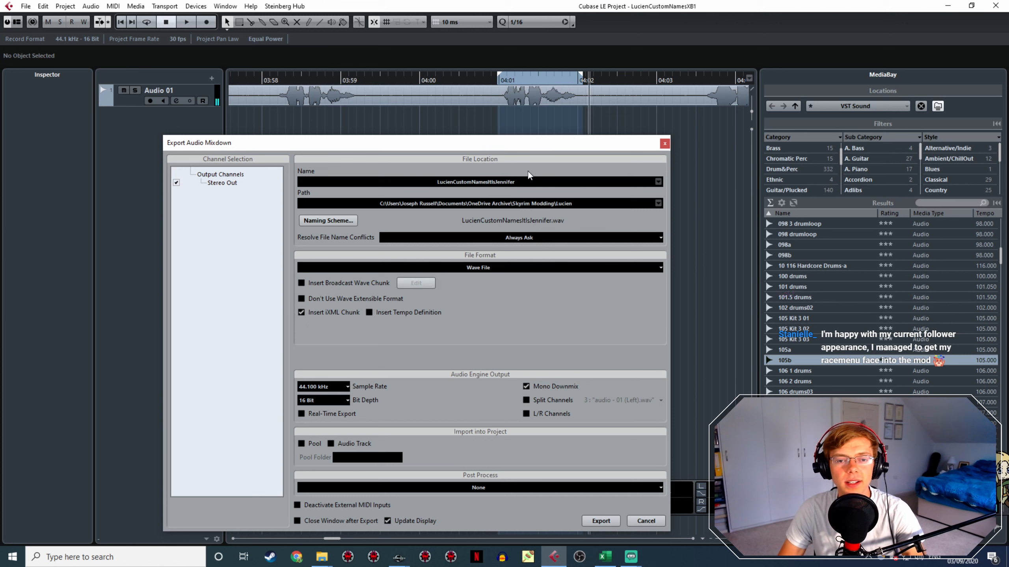
Set the export name to LucienCustomNamesItIsJessica and export the marked line
click(522, 183)
drag(522, 182, 503, 183)
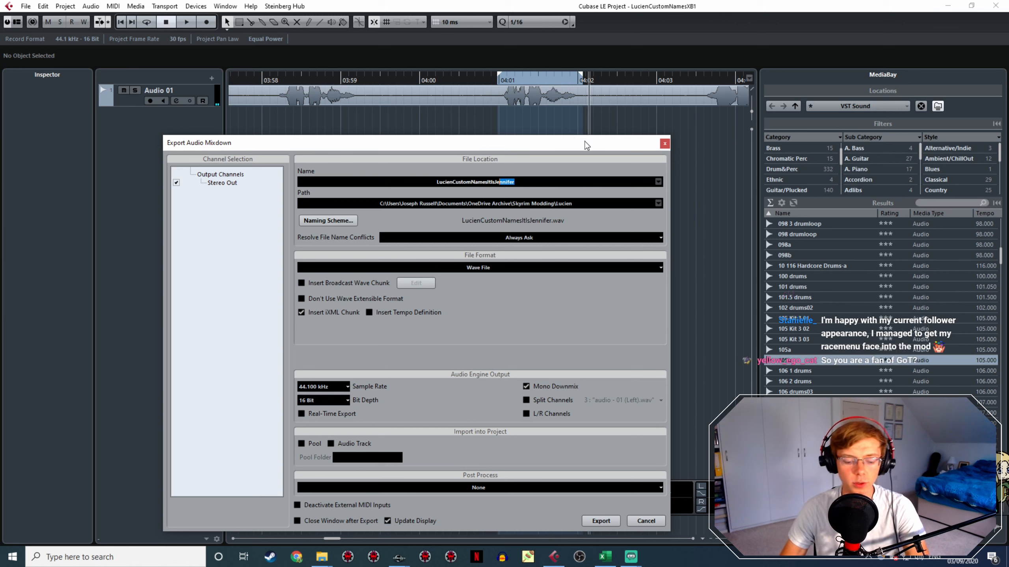
key(BackSpace)
key(BackSpace)
text(ssica)
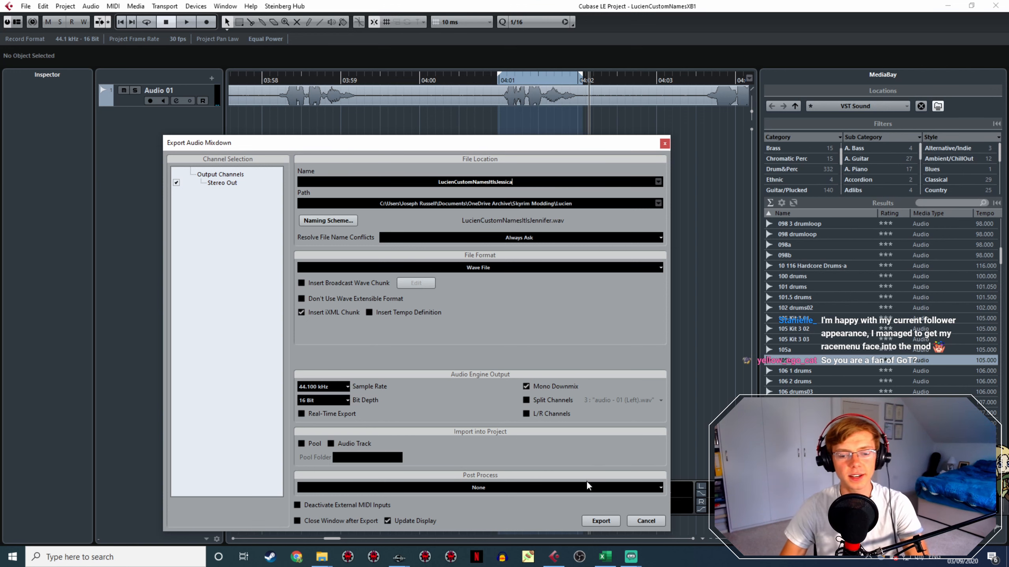
click(601, 521)
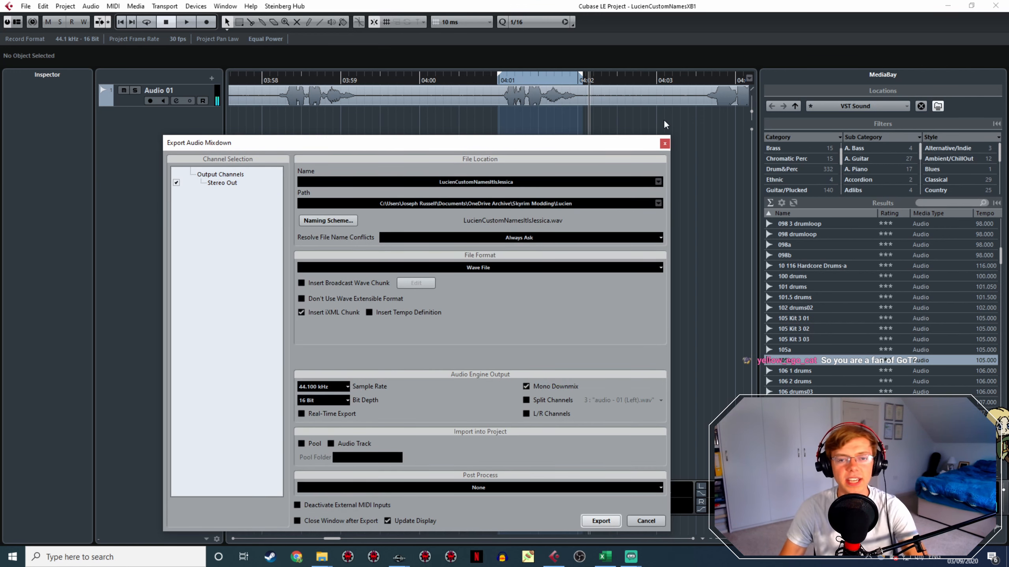
Mark the next line from about 04:03.6 to 04:04.8 and export it under the name LucienCustomNamesItIsJhondor
key(space)
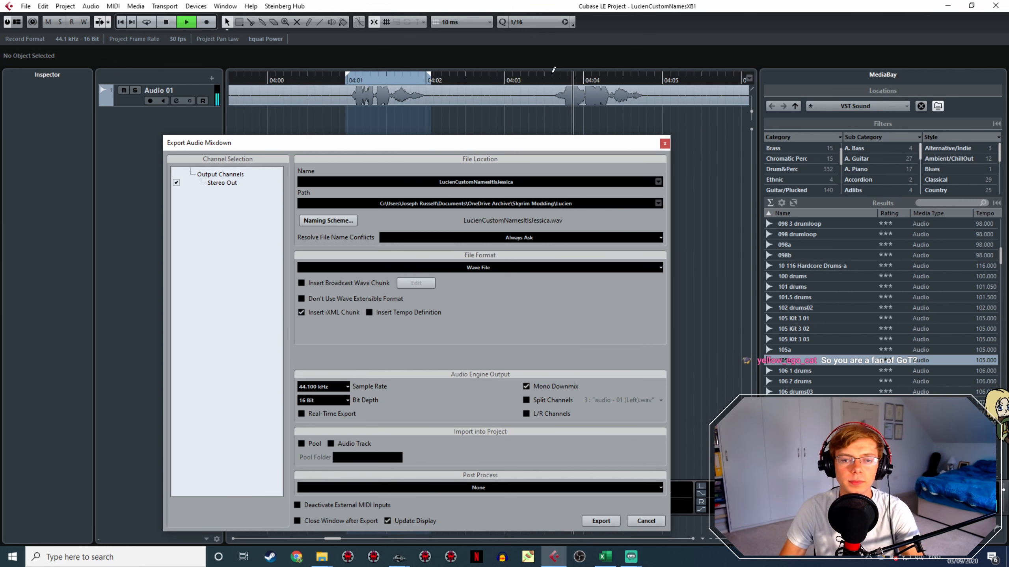
key(space)
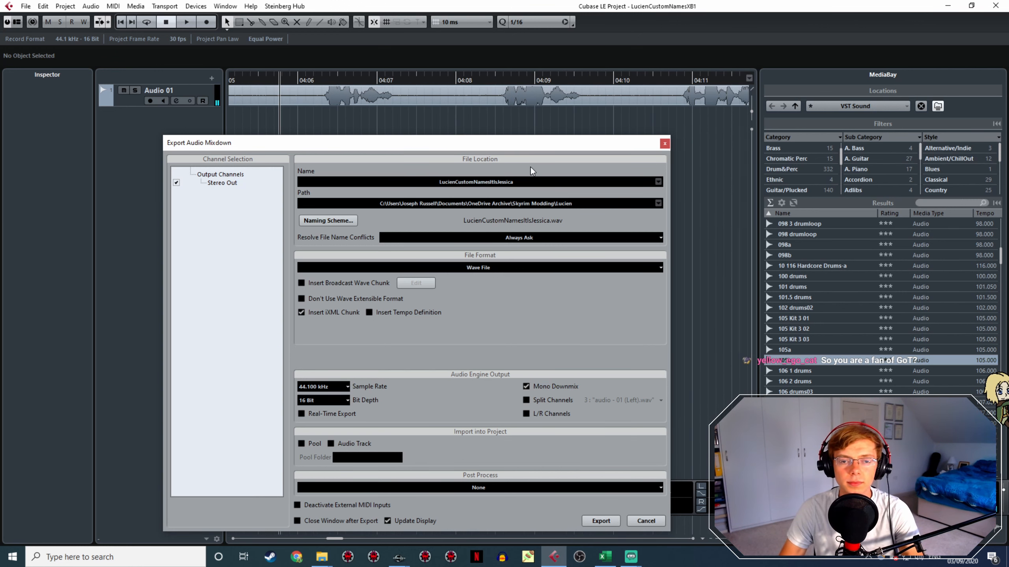
click(515, 181)
drag(519, 180, 500, 190)
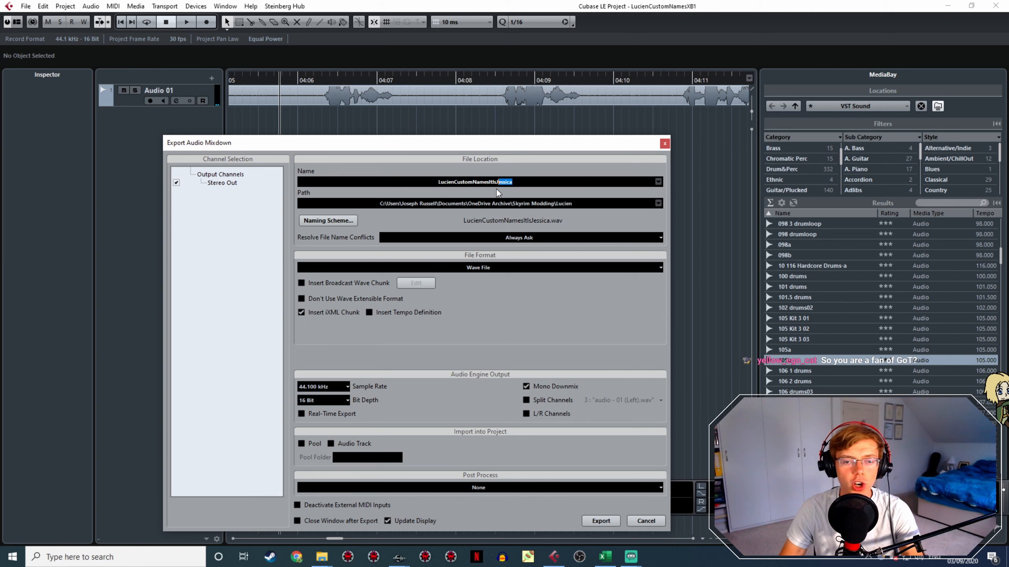
text(hod)
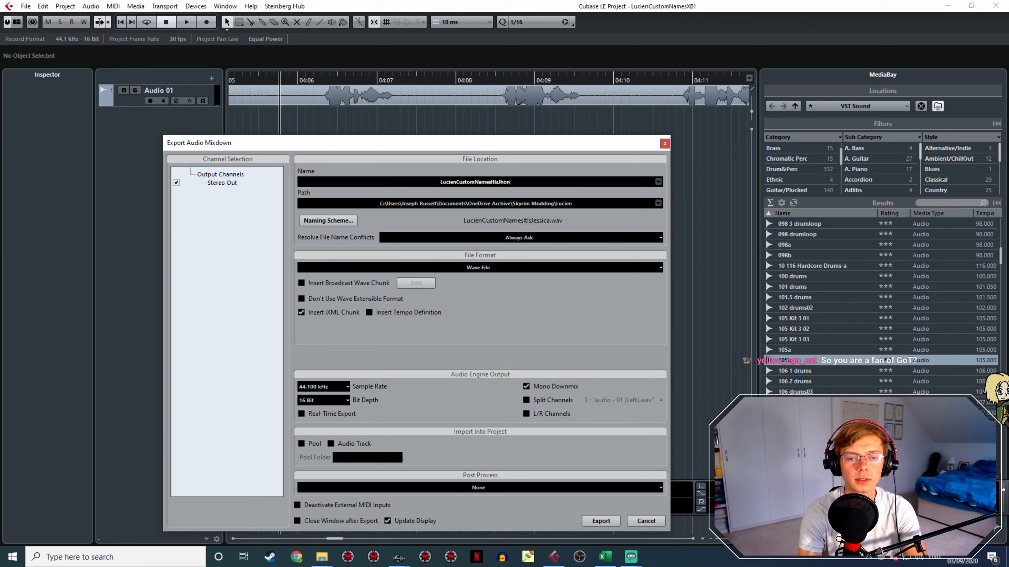
click(602, 522)
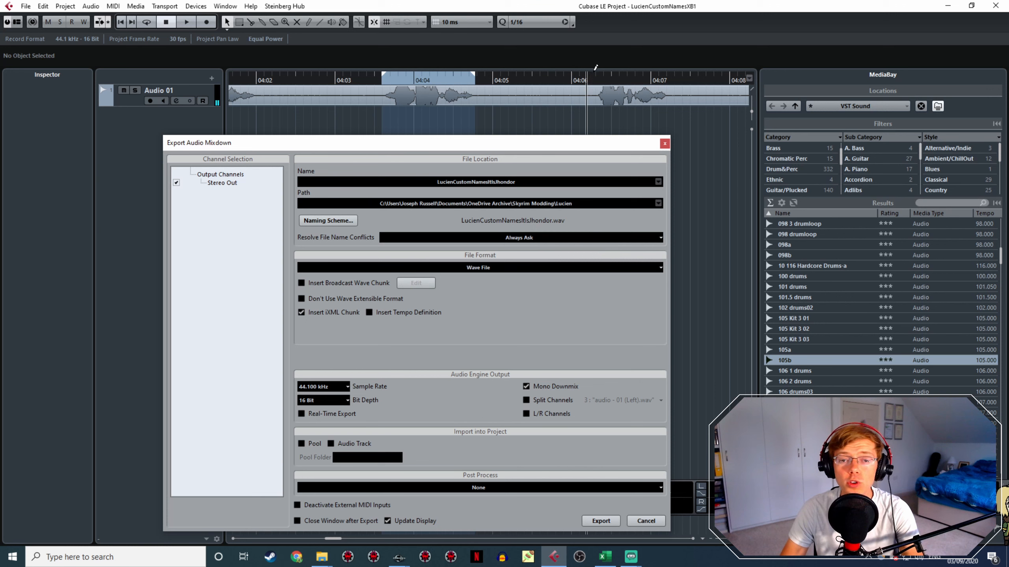
Mark the line from about 04:06.3 to 04:07.2 with the locators and audition it from its start
drag(594, 70, 624, 103)
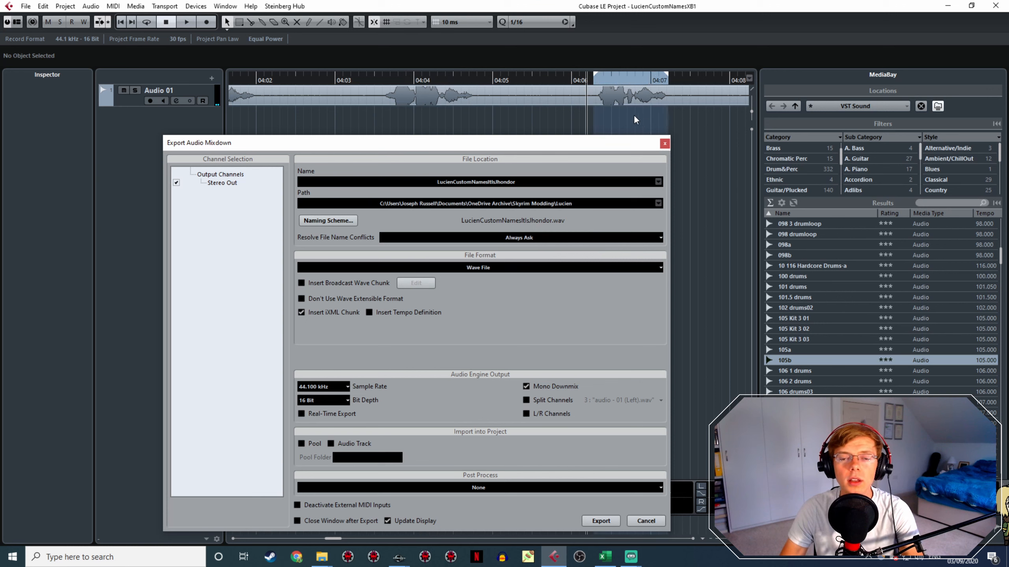
click(594, 83)
scroll(528, 125, right, 3)
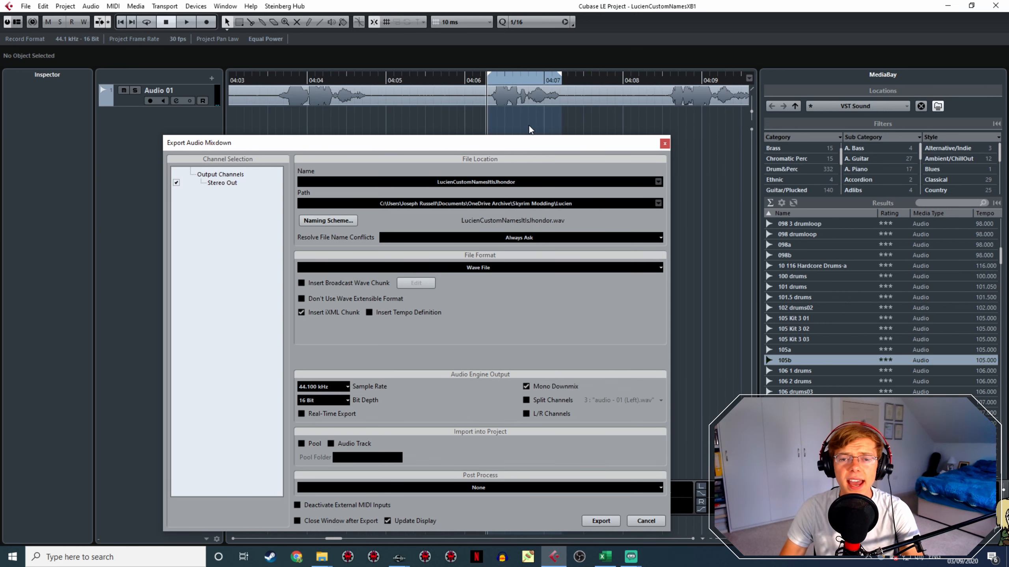
key(space)
key(space)
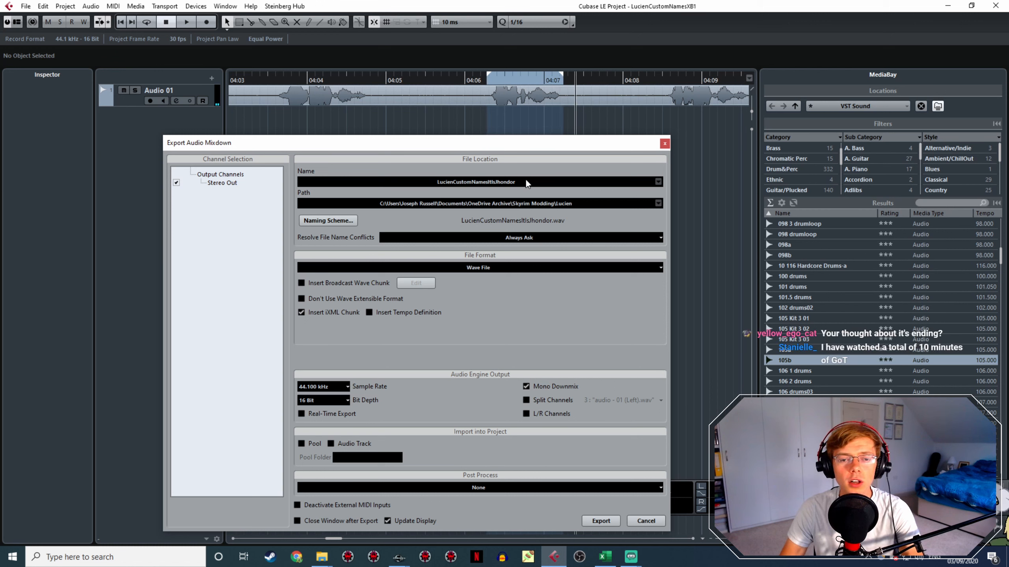
Set the export name to LucienCustomNamesItIsJoseph and export the marked line
click(514, 185)
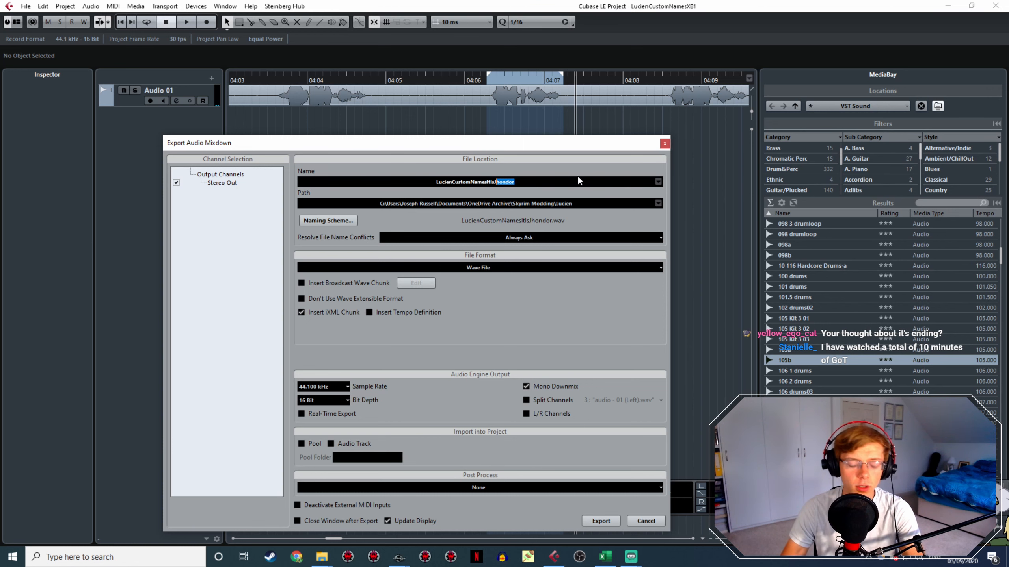
text(osep)
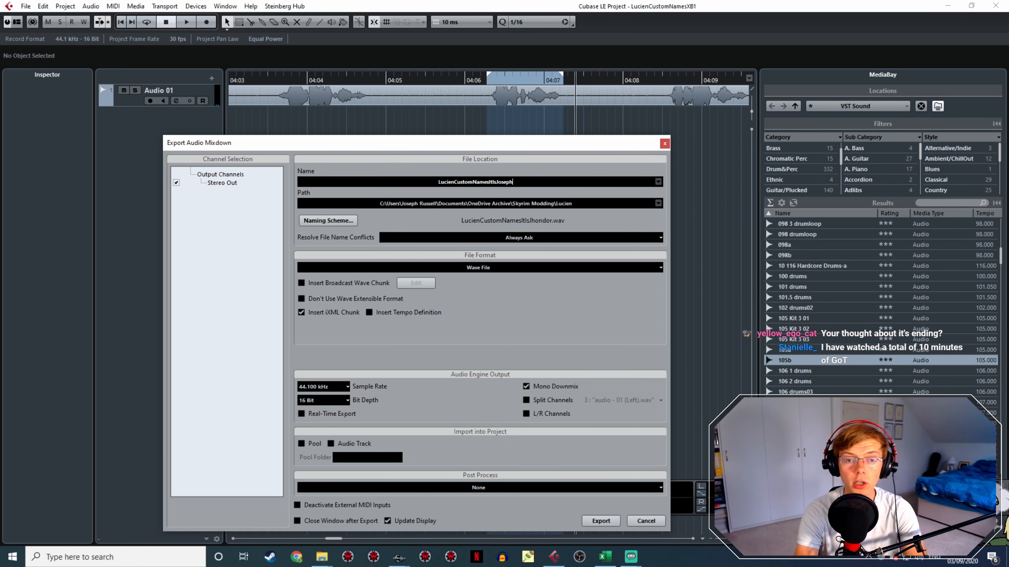
click(601, 521)
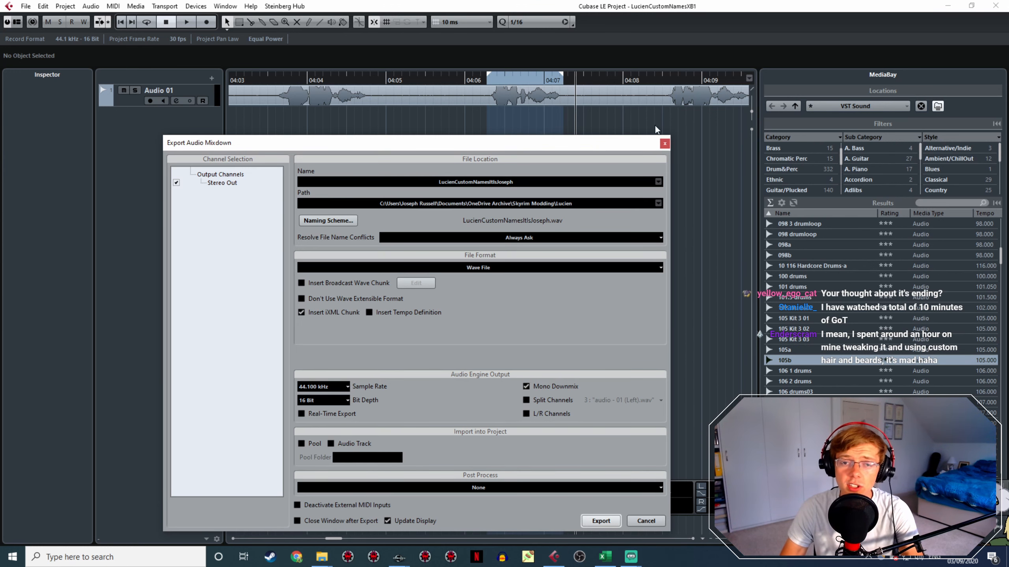
Mark the next line from about 04:08.5 to 04:09.6 and export it under the name LucienCustomNamesItIsJoshua
key(space)
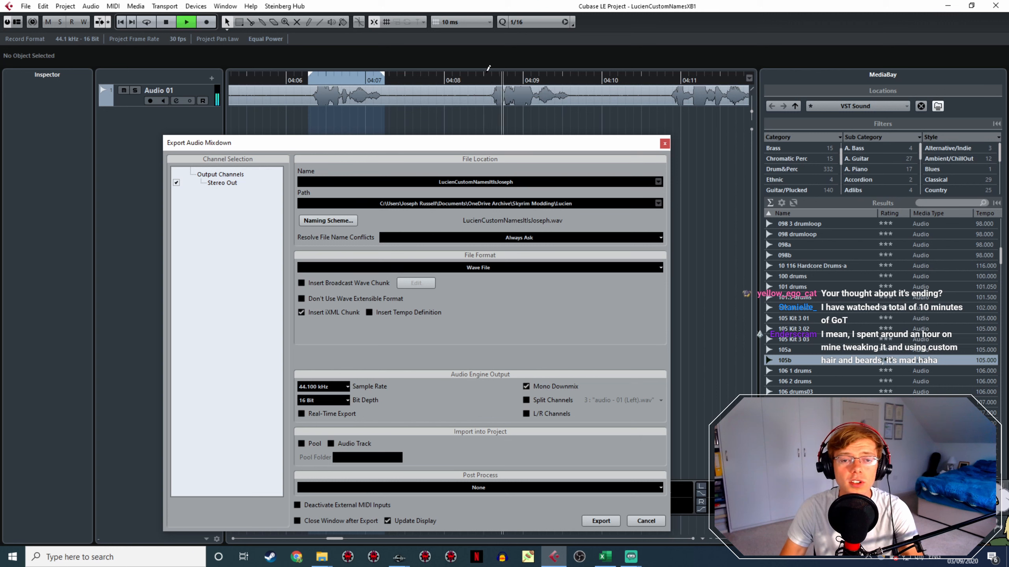
drag(487, 78, 570, 78)
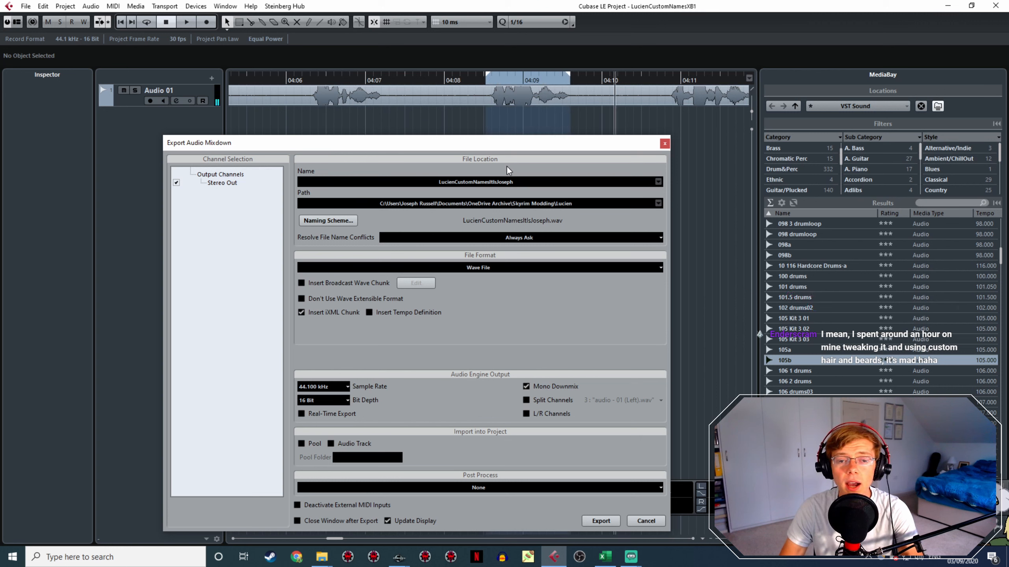
click(519, 184)
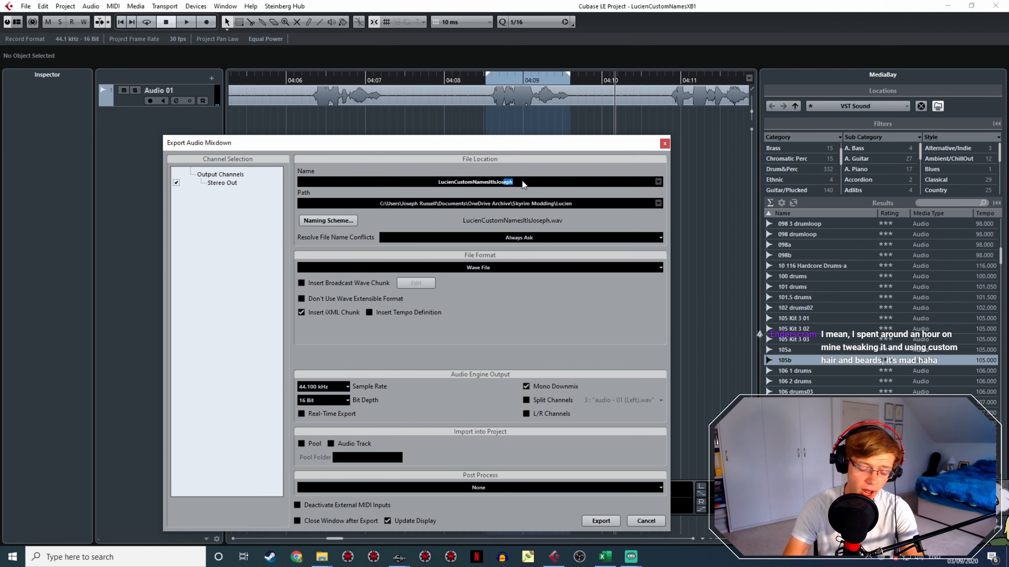
text(hua)
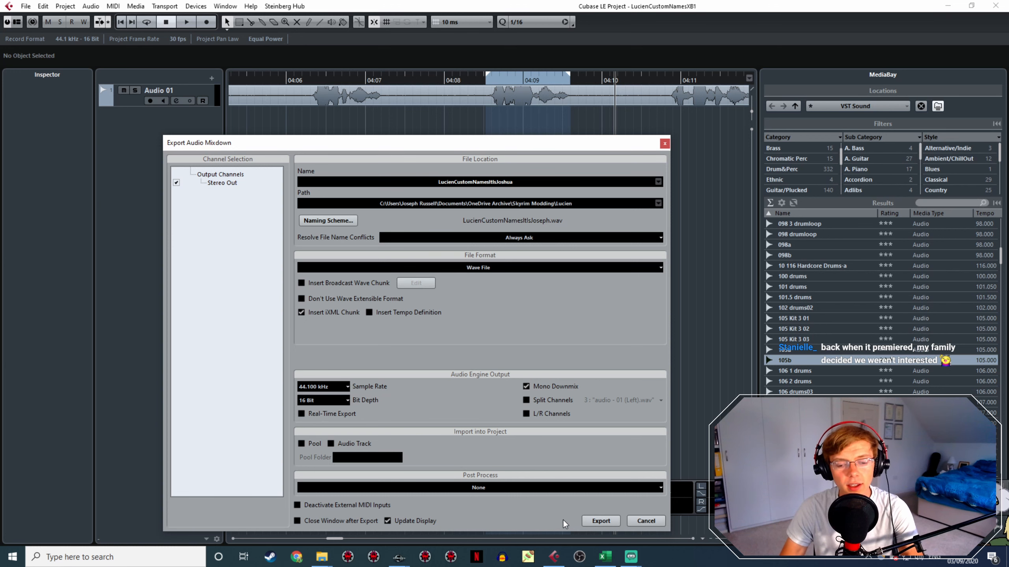
click(599, 520)
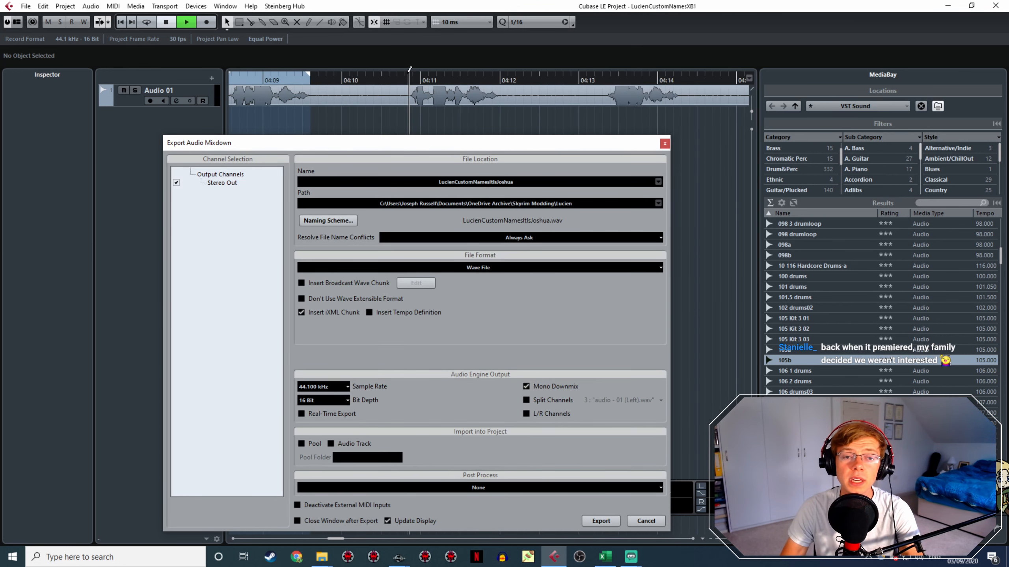
Mark the line from about 04:10.8 to 04:12.0 and export it under the name LucienCustomNamesItIsKavash
key(space)
drag(407, 76, 503, 75)
key(space)
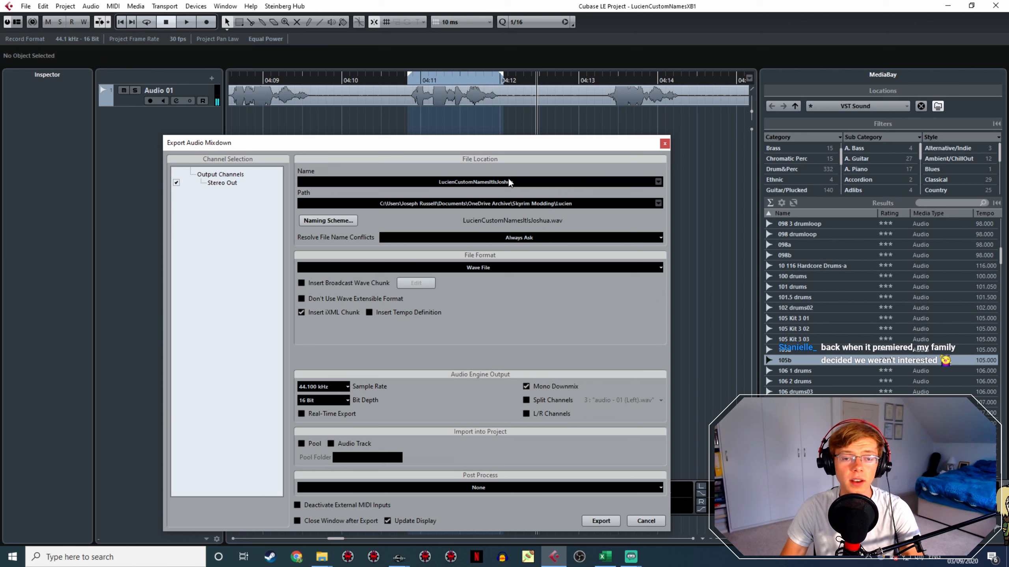
drag(514, 182, 498, 183)
text(Kavas)
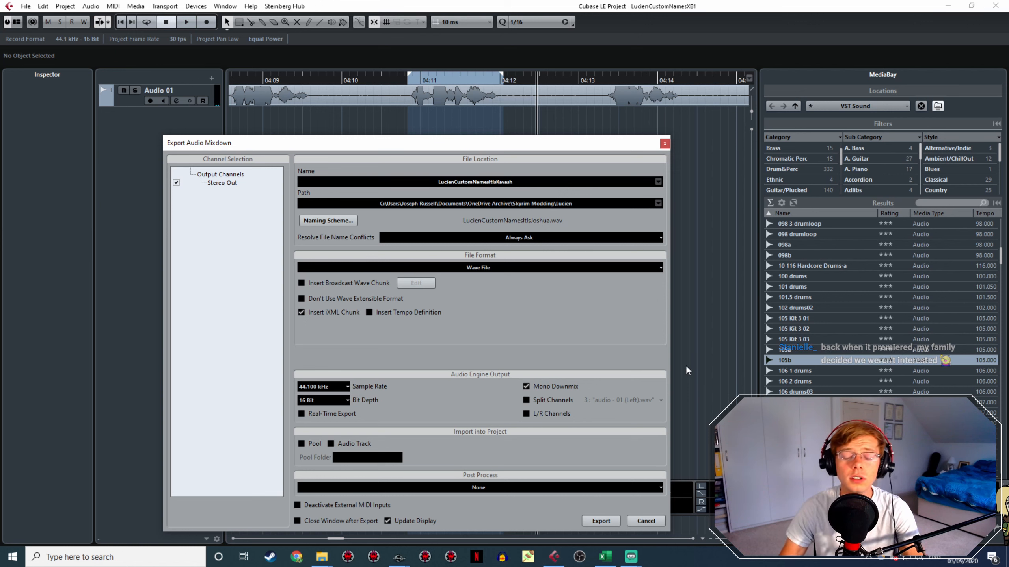
click(603, 520)
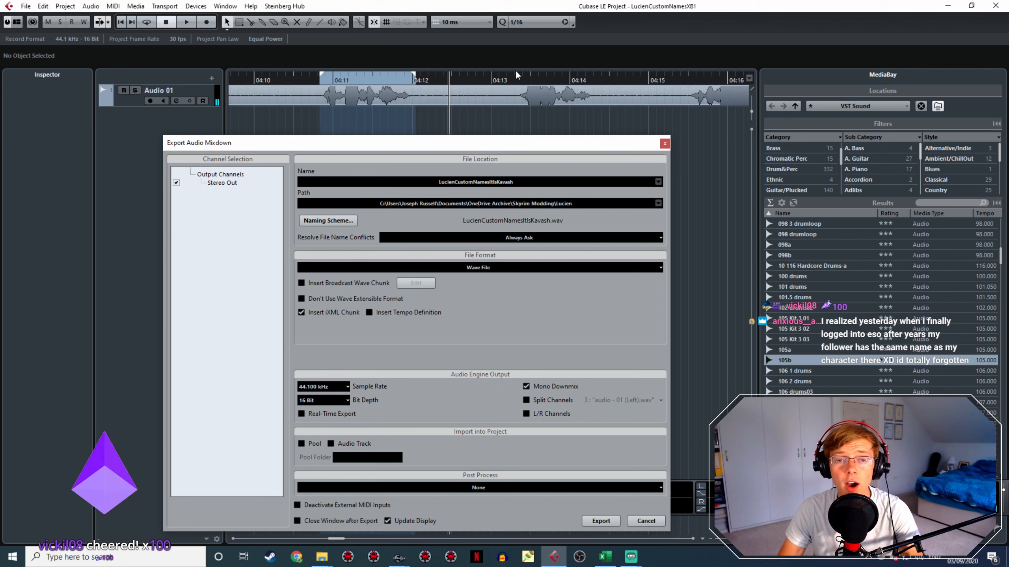
Mark and audition the line from about 04:13.3 to 04:14.3, and export it under the name LucienCustomNamesItIsKayla
drag(518, 76, 596, 78)
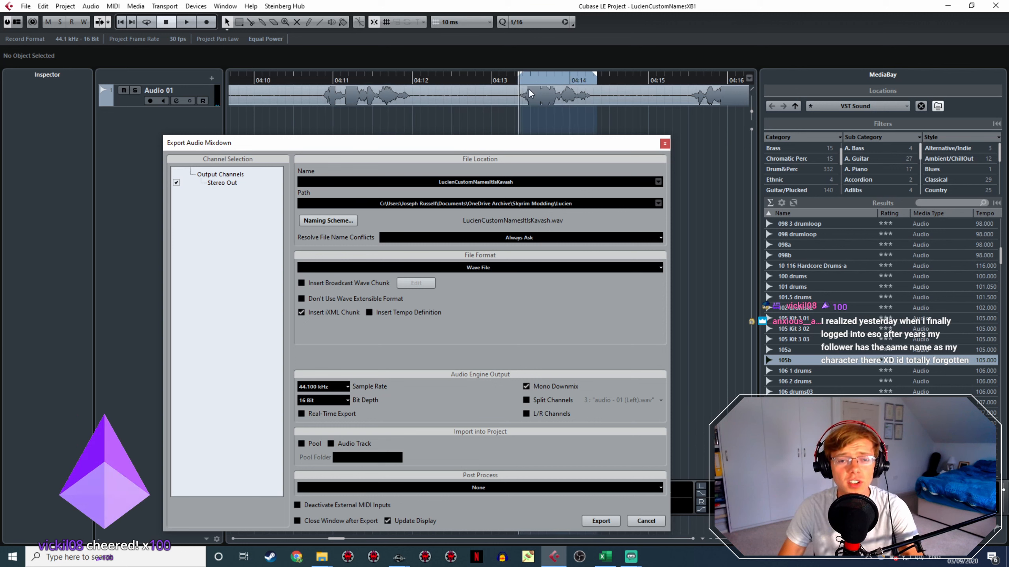
key(space)
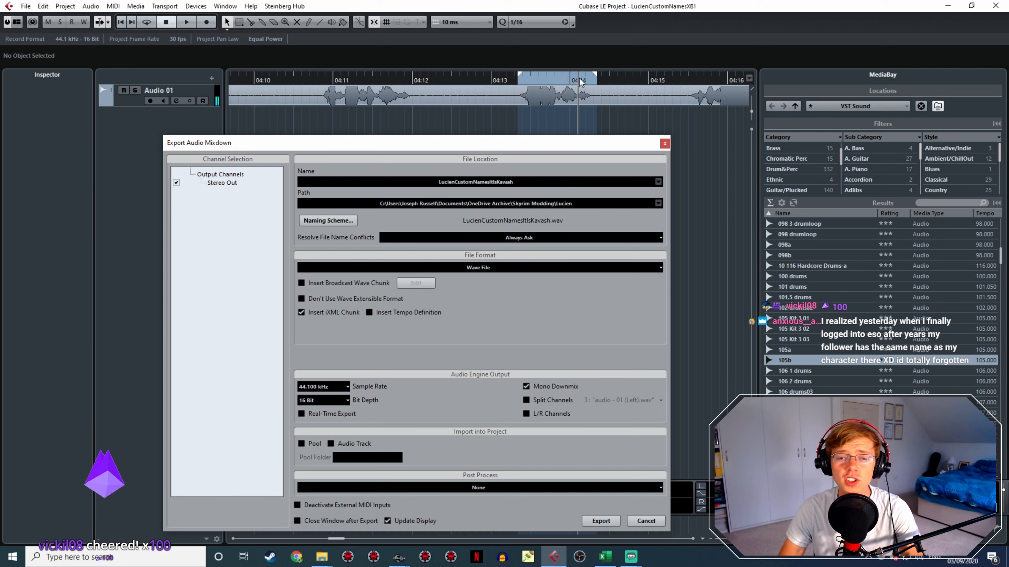
key(space)
click(523, 183)
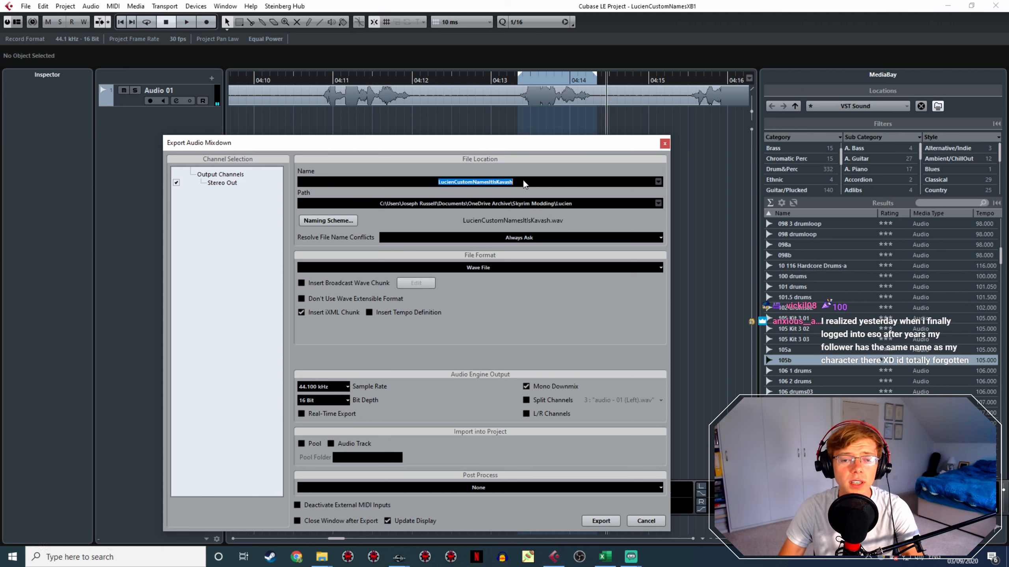
text(yl)
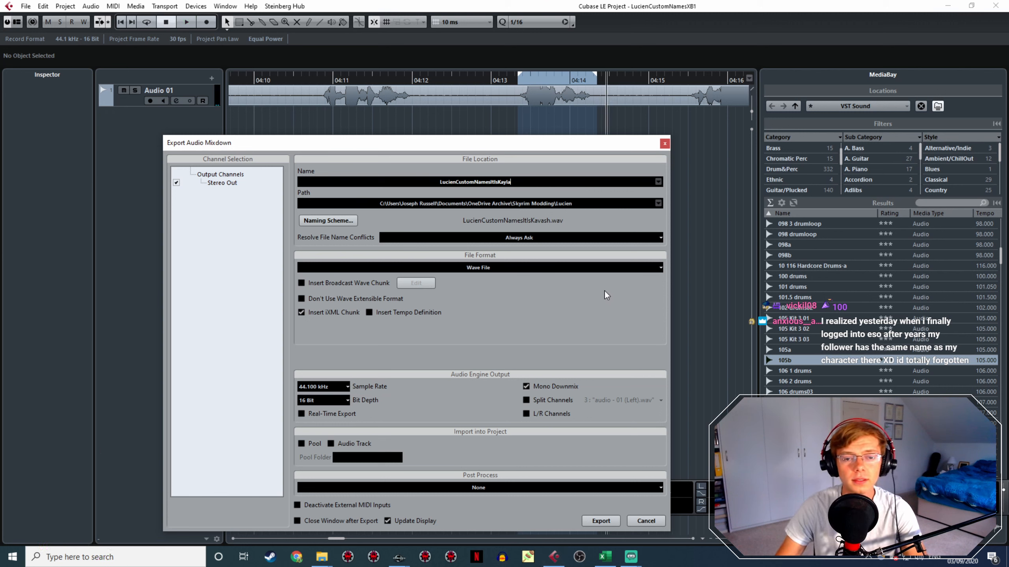
click(589, 516)
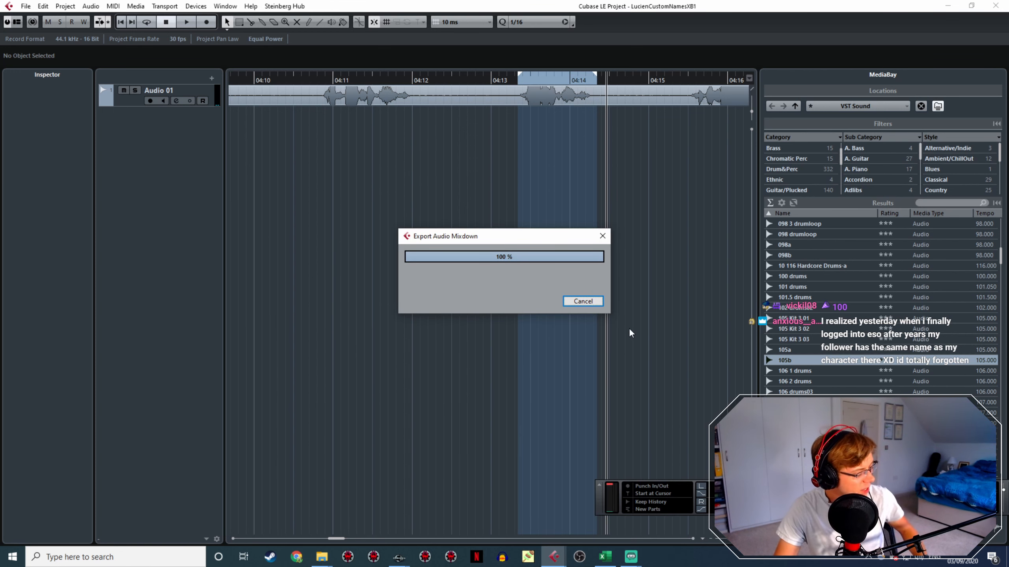
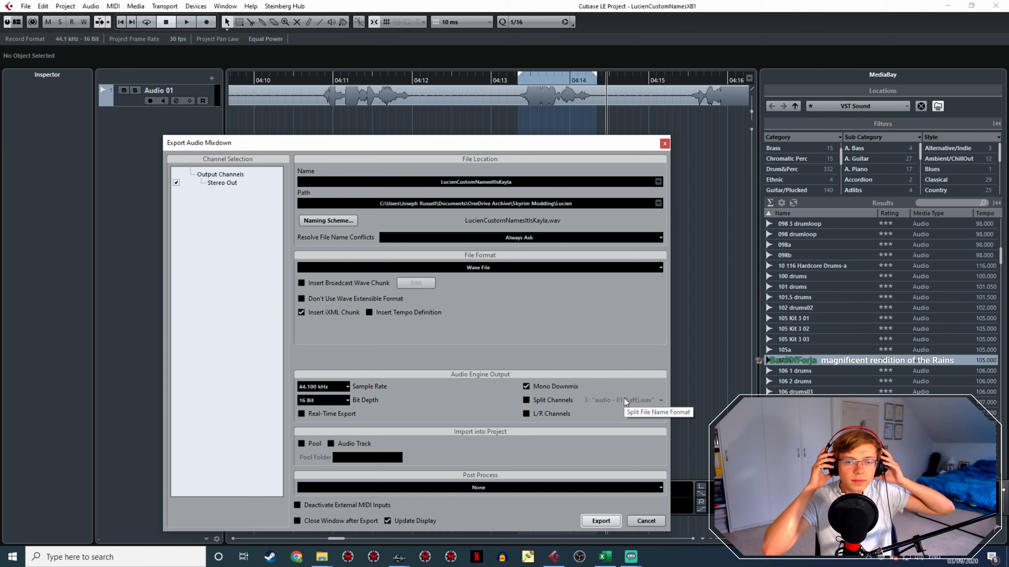
Audition the following line and mark it with the locators from about 04:15.5 to 04:16.9
double_click(547, 77)
key(space)
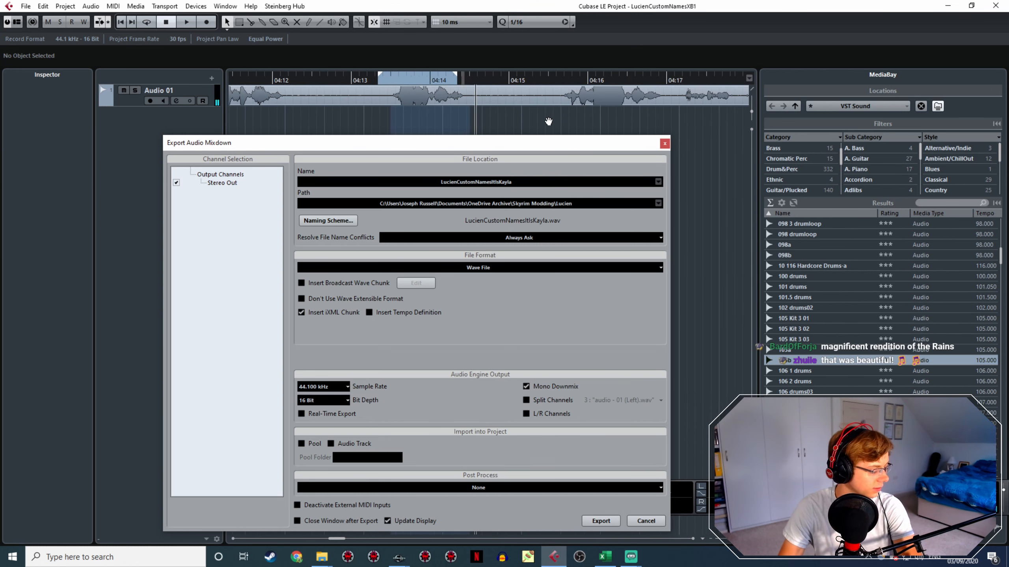
double_click(521, 75)
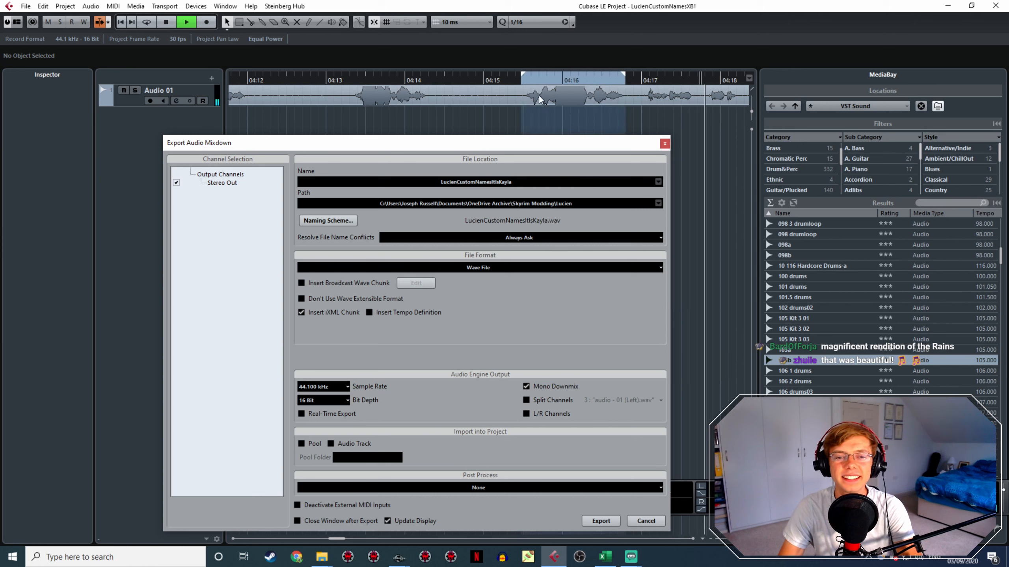
key(space)
scroll(509, 87, right, 6)
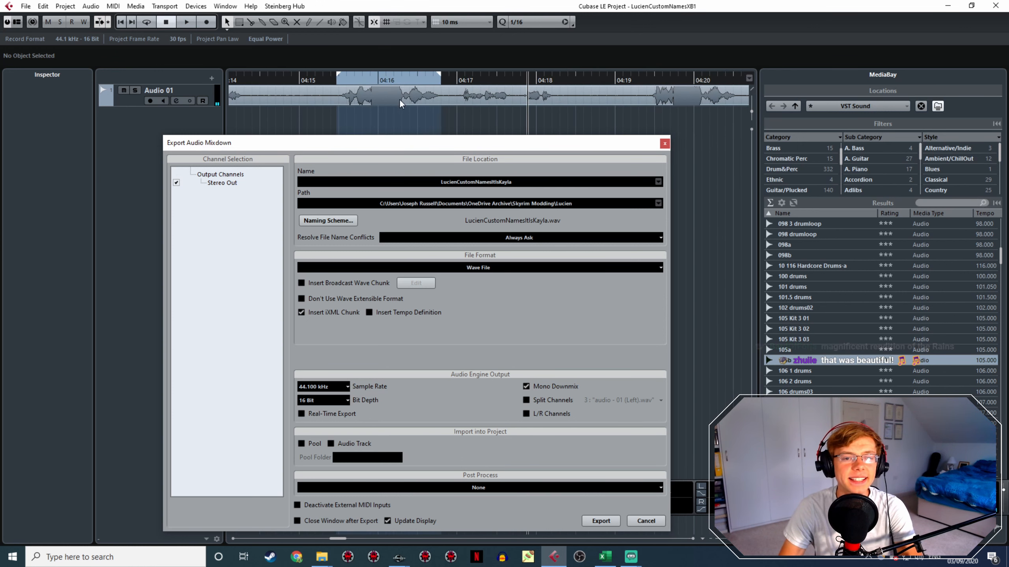
double_click(339, 79)
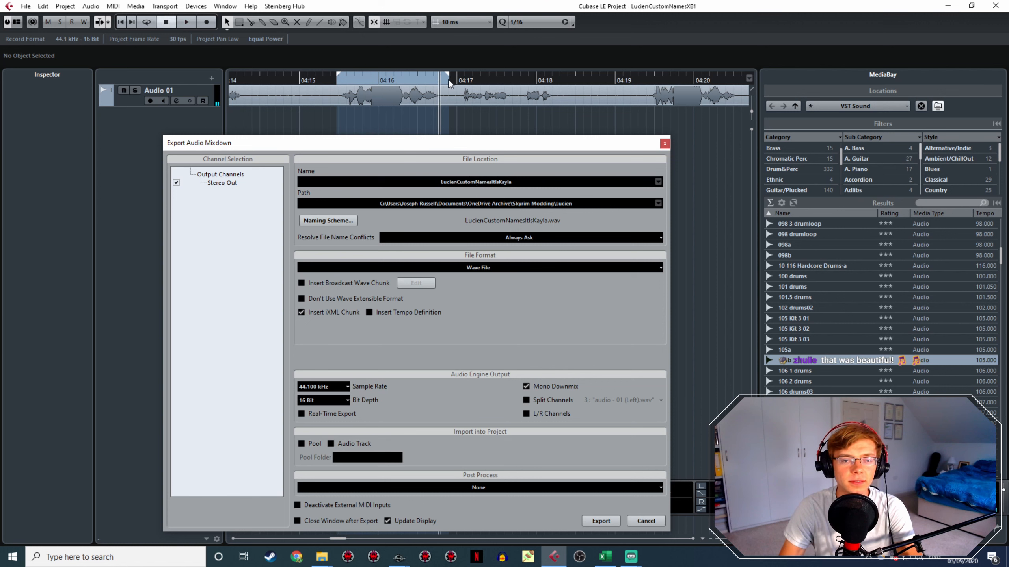
Set the export name to LucienCustomNamesItIsKisara and export the marked line
click(512, 183)
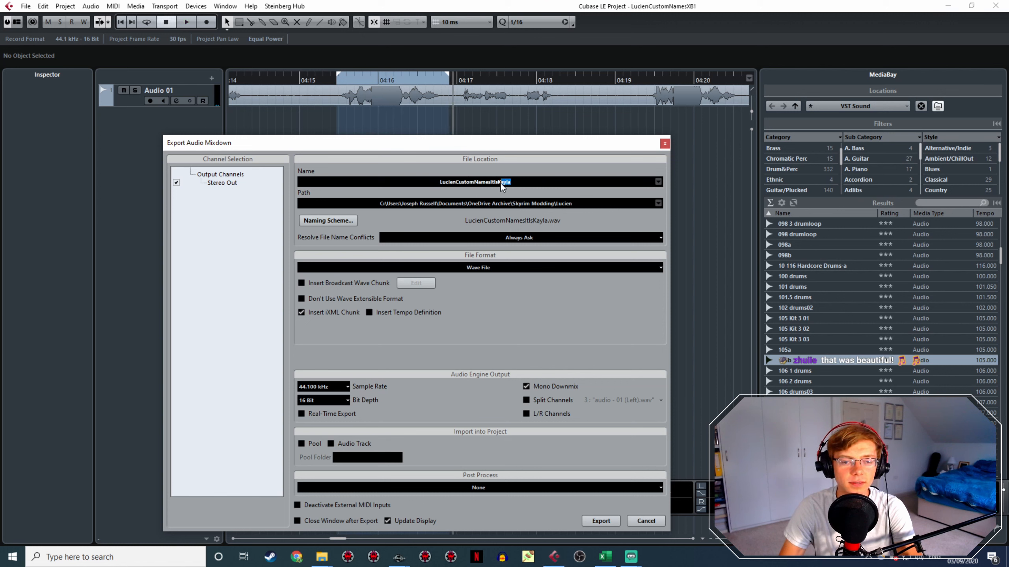
text(isara)
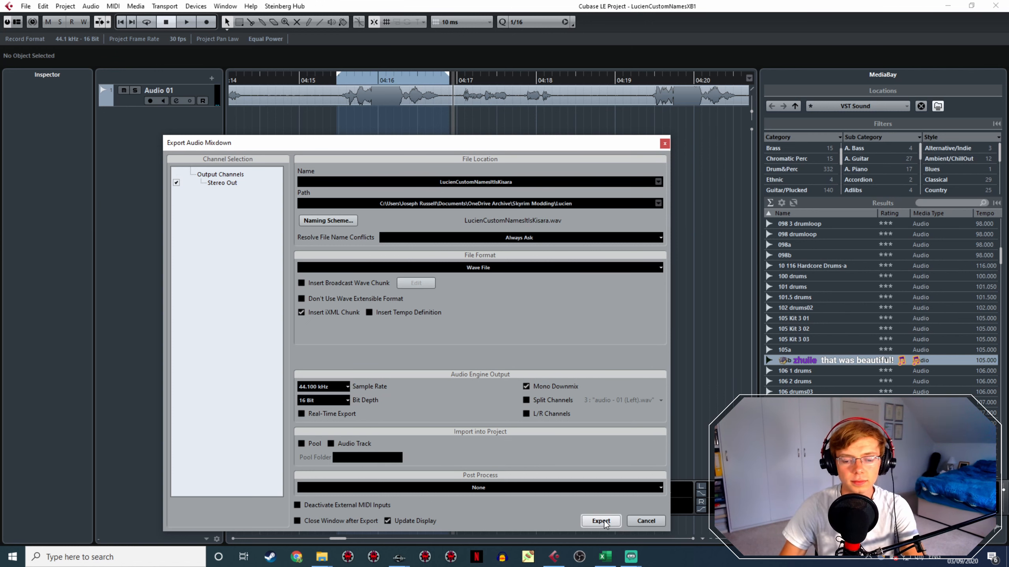
click(601, 521)
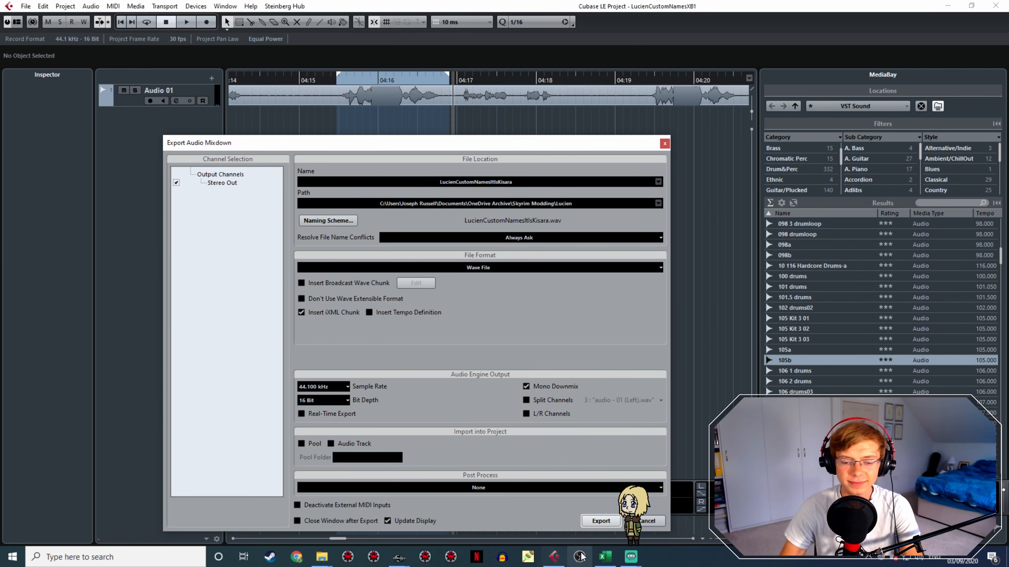
Switch to Streamlabs OBS to check the live stream's audio and chat, and return to Cubase
key(Escape)
mouse_move(631, 556)
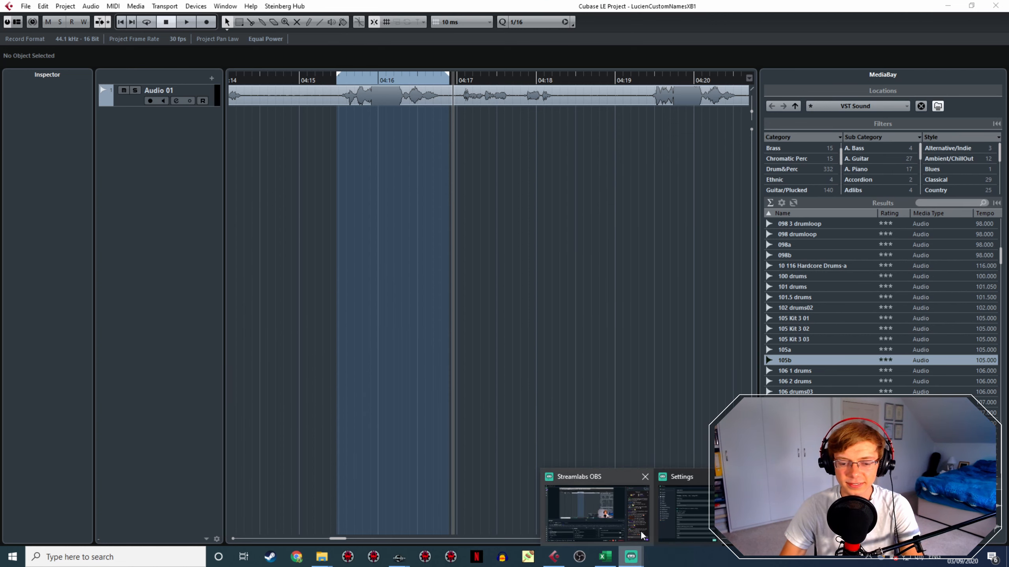
click(634, 519)
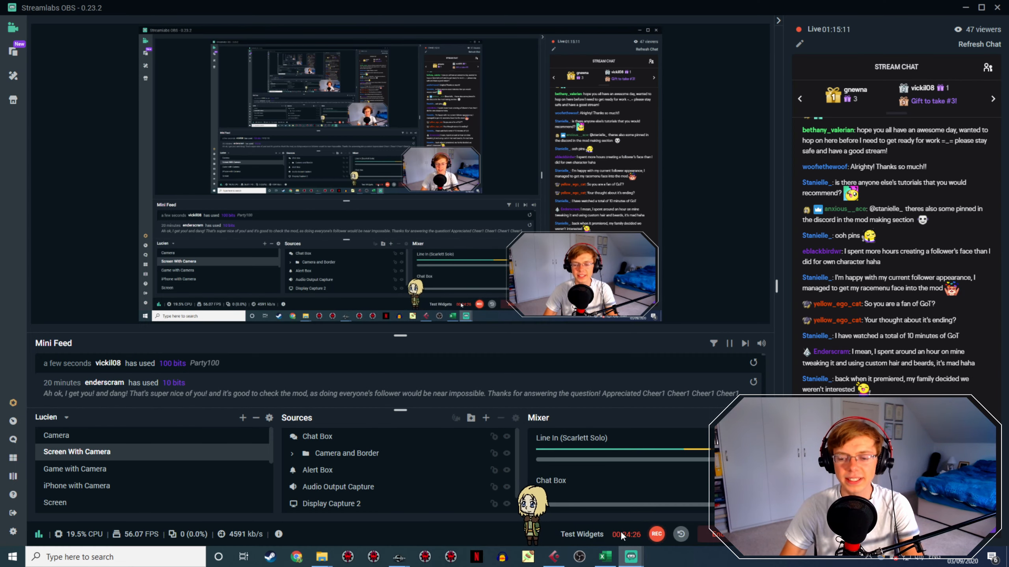
click(965, 7)
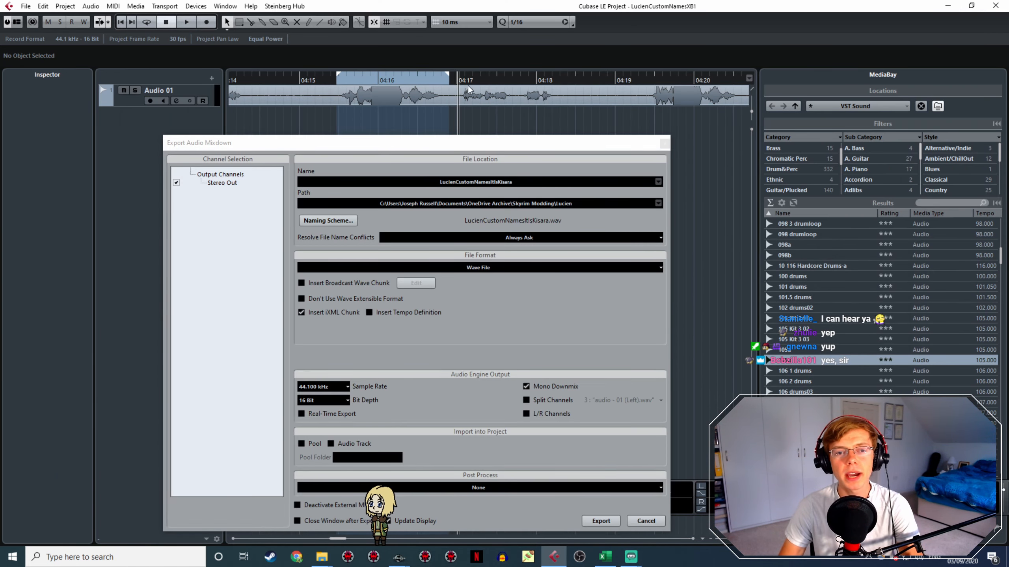
Audition the recording beyond 04:17 to look for the next name line
key(space)
click(651, 82)
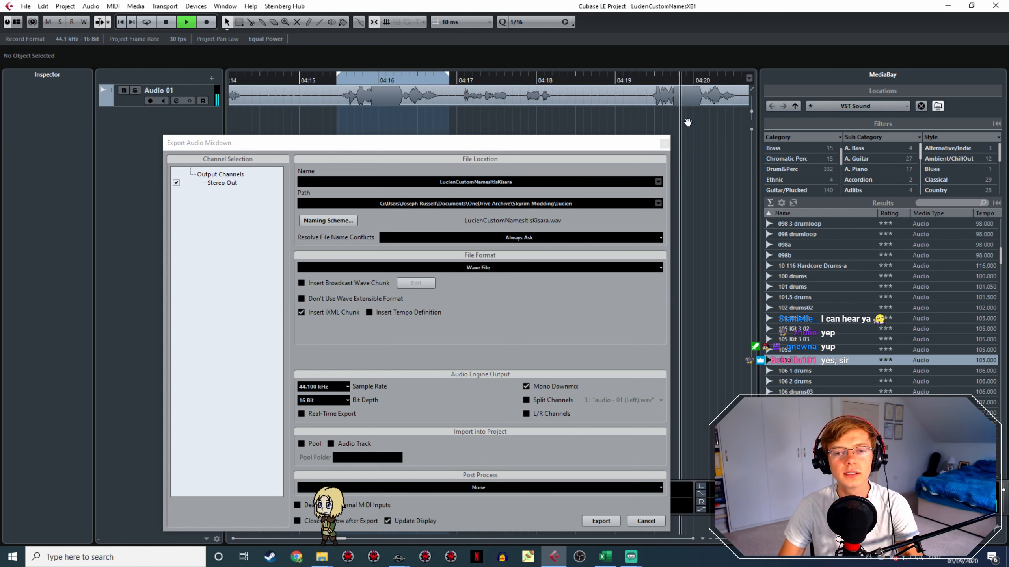
drag(687, 122, 501, 110)
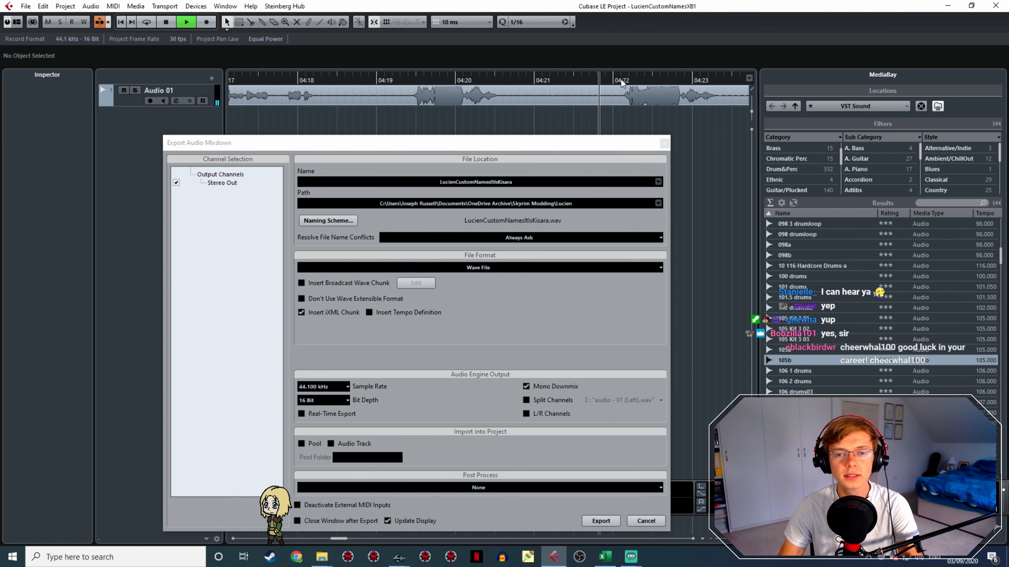
key(space)
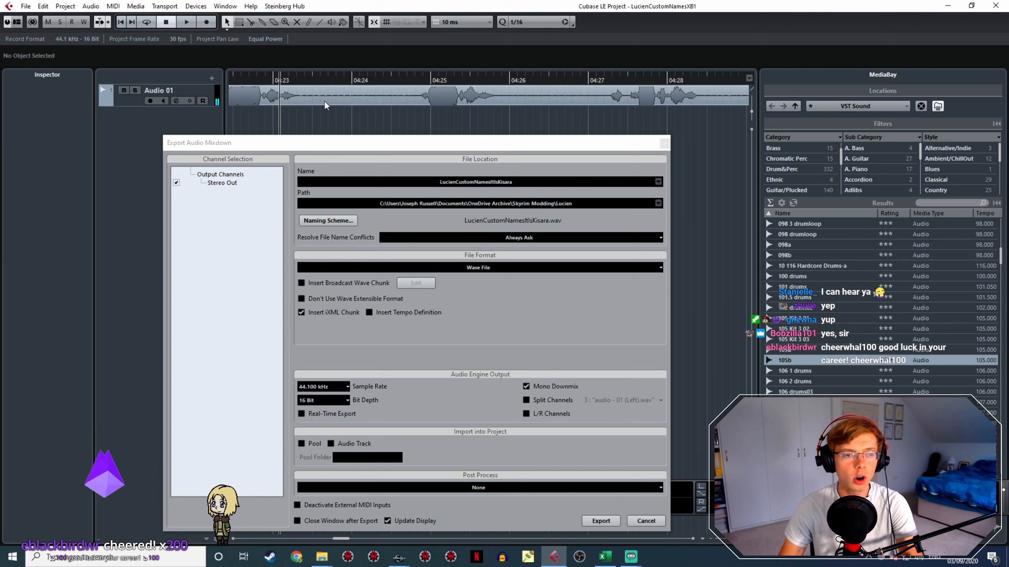
drag(306, 122, 361, 109)
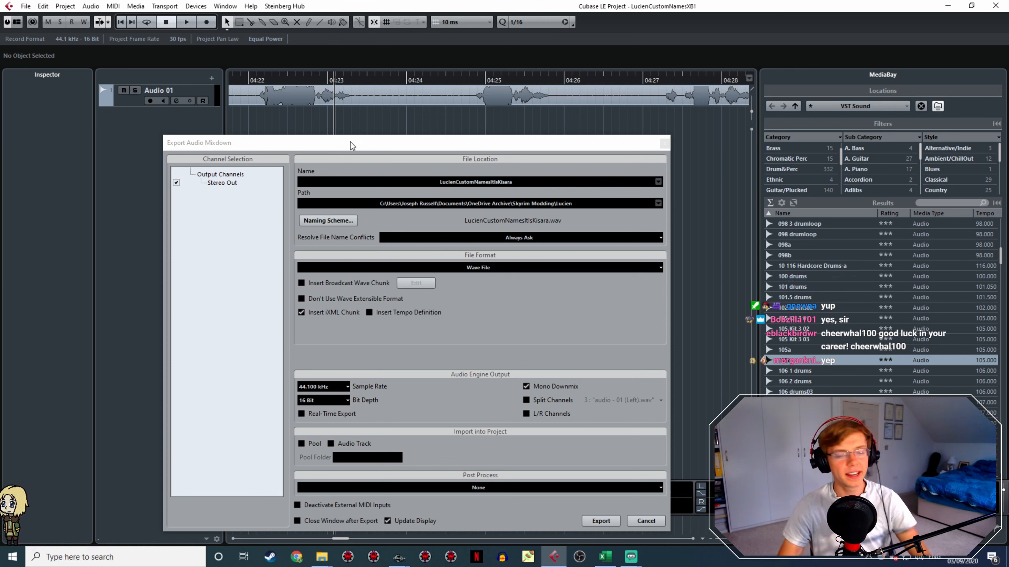
scroll(418, 99, left, 2)
click(333, 81)
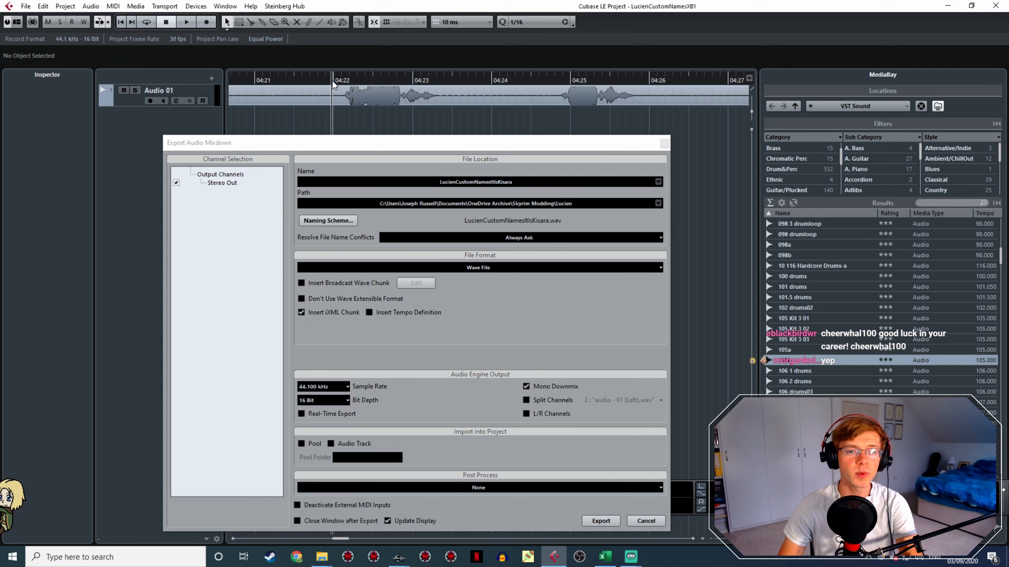
key(space)
key(space)
Mark the line from about 04:22.1 to 04:23.4 with the locators and audition it
mouse_move(339, 75)
mouse_down()
mouse_move(414, 80)
mouse_move(448, 102)
mouse_up()
key(space)
key(space)
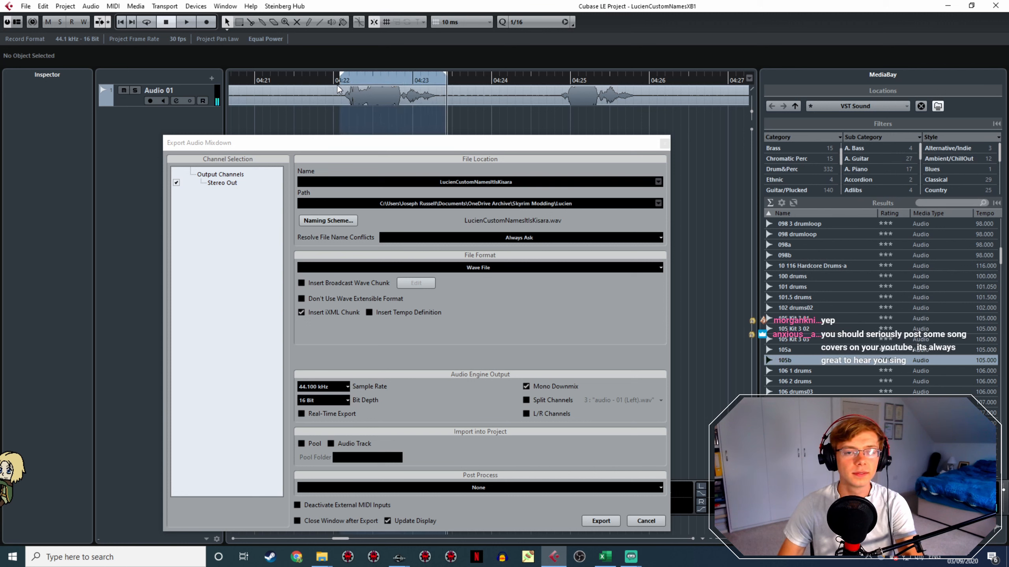
click(337, 82)
key(space)
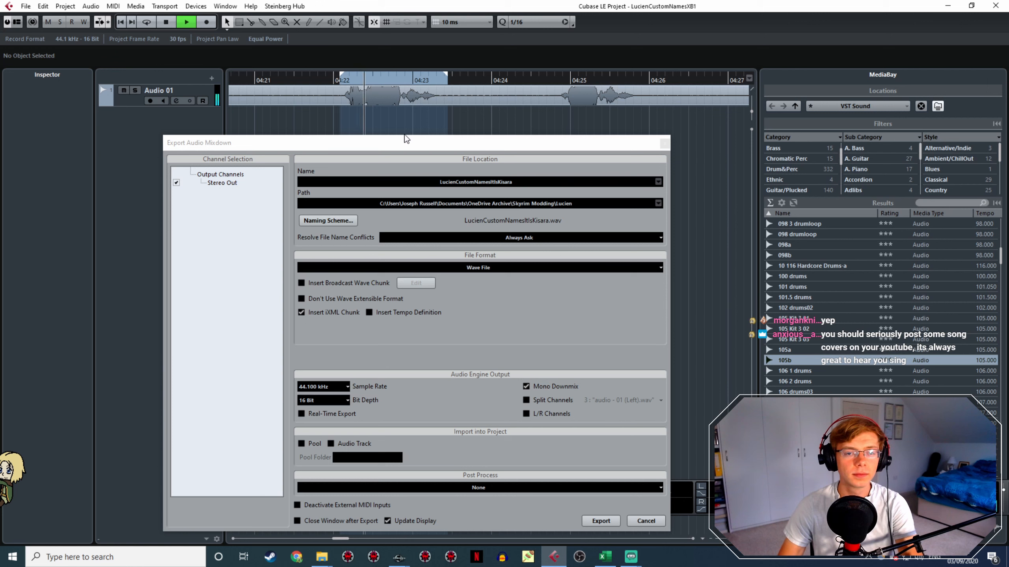
key(space)
Set the export name to LucienCustomNamesItIsKomora and export the marked line
click(512, 185)
click(517, 183)
key(BackSpace)
key(BackSpace)
key(BackSpace)
key(BackSpace)
key(BackSpace)
text(o)
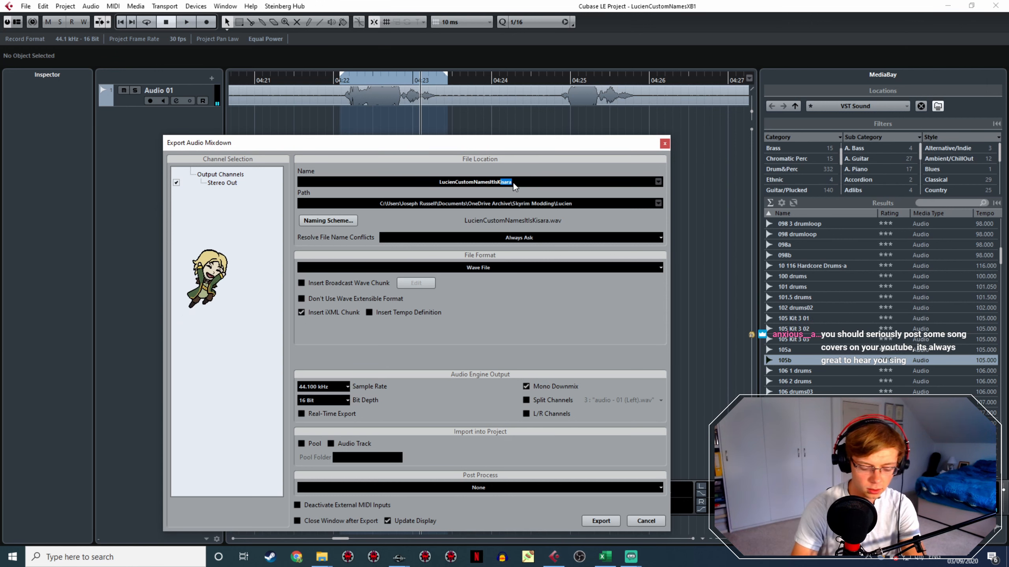
text(mora)
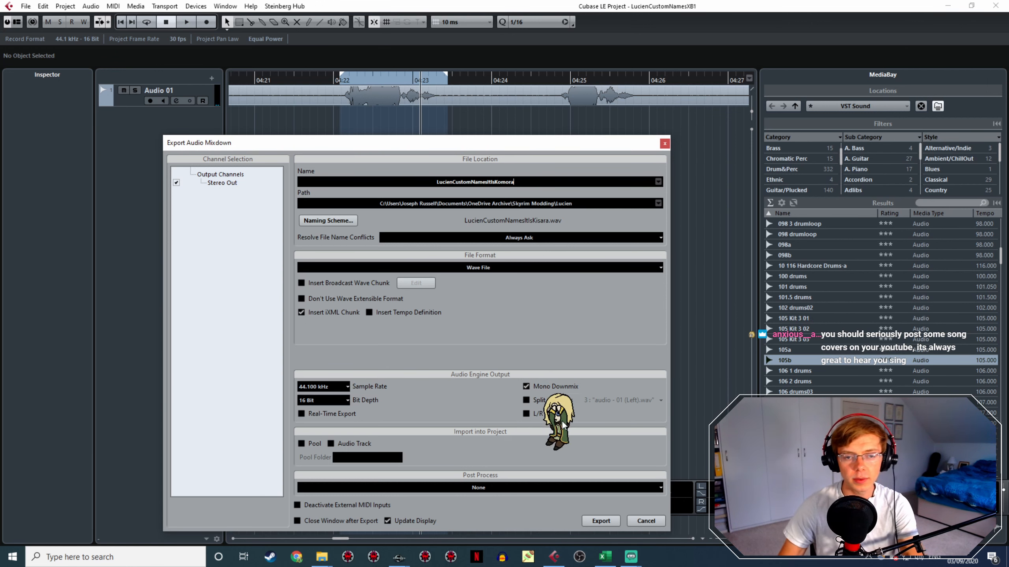
drag(247, 362, 621, 313)
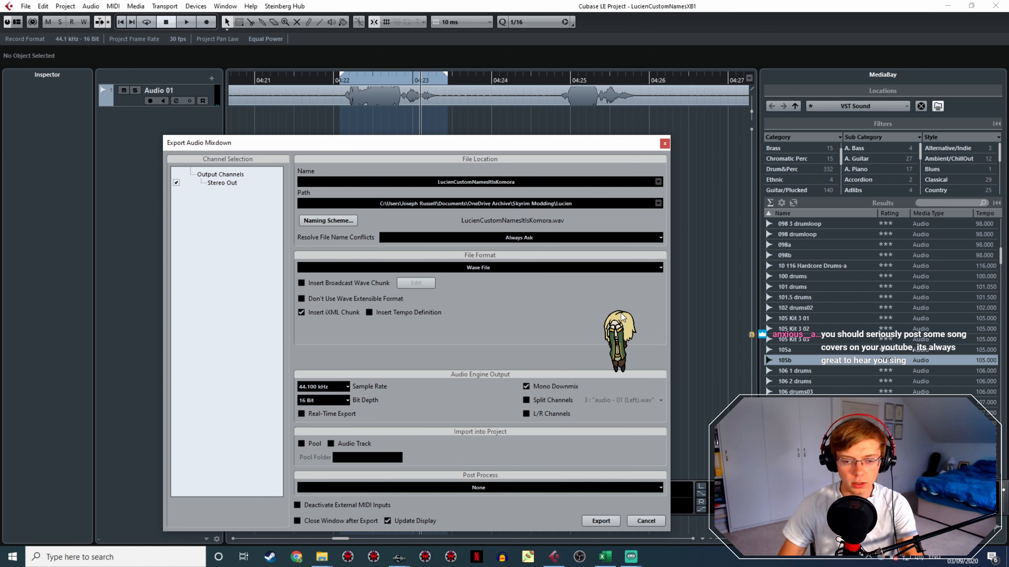
click(590, 522)
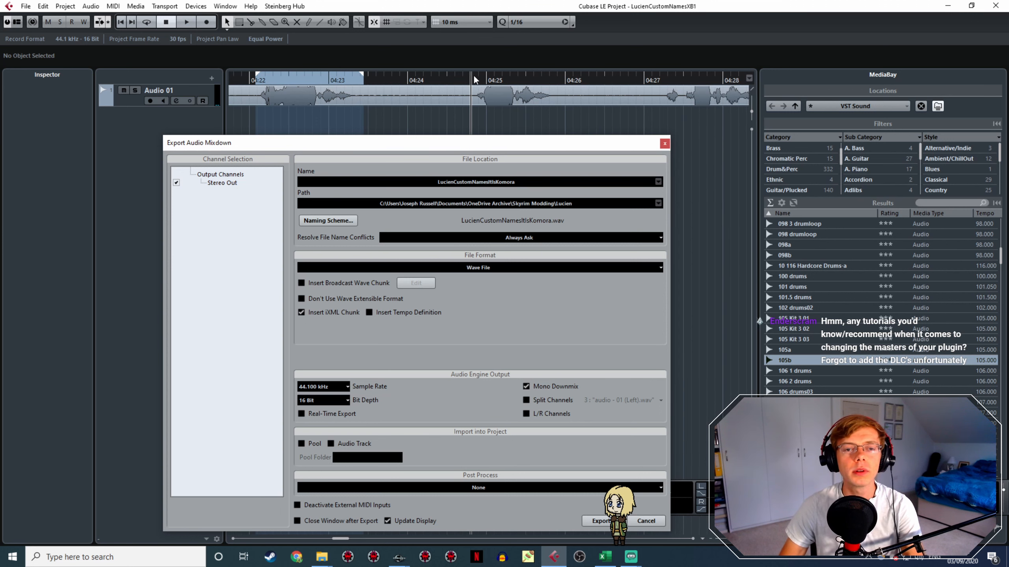
Mark the following line from about 04:24.8 to 04:25.9 and export it under the name LucienCustomNamesItIsKylie
drag(472, 72, 554, 78)
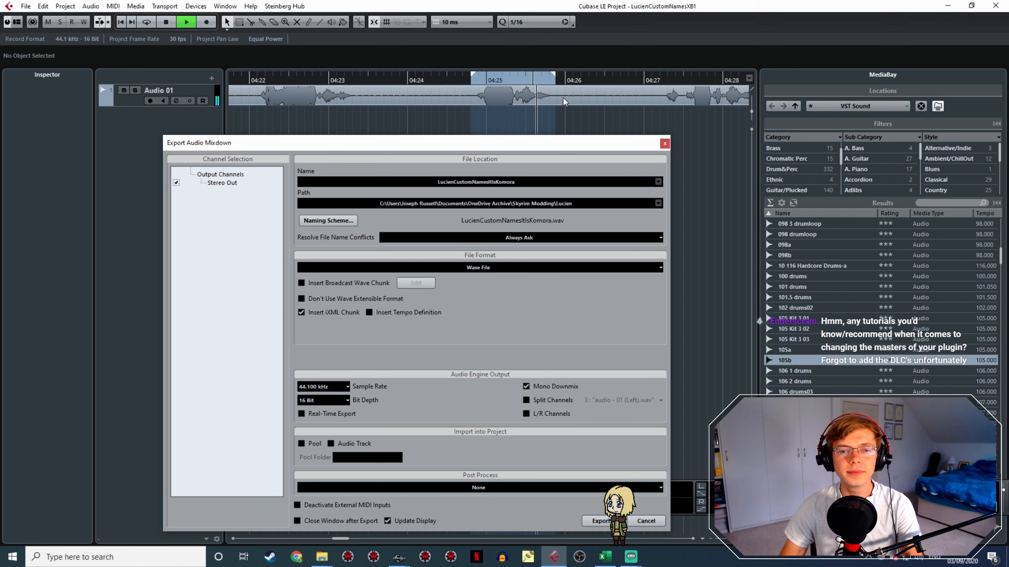
click(520, 182)
drag(521, 182, 499, 186)
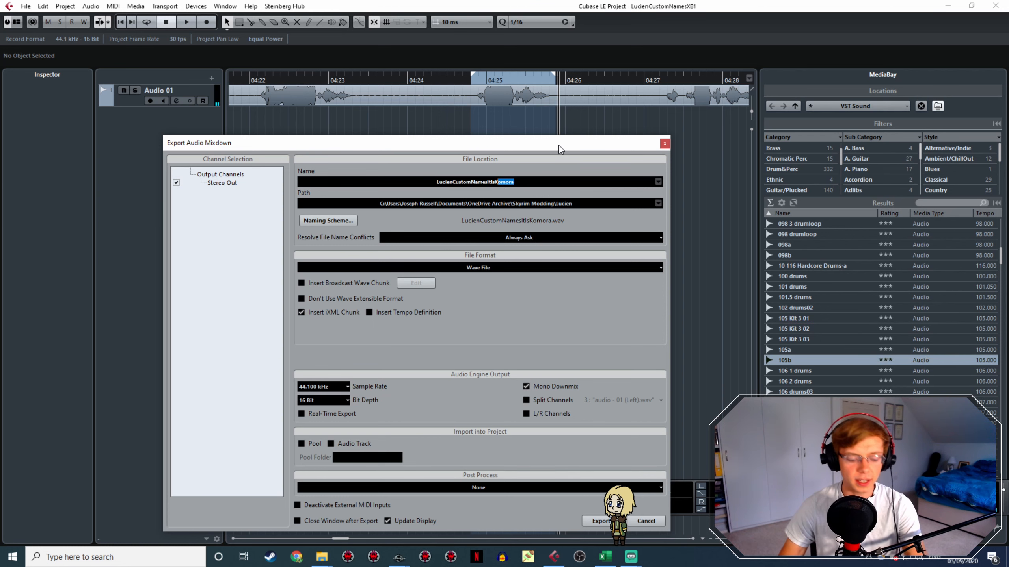
text(ylie)
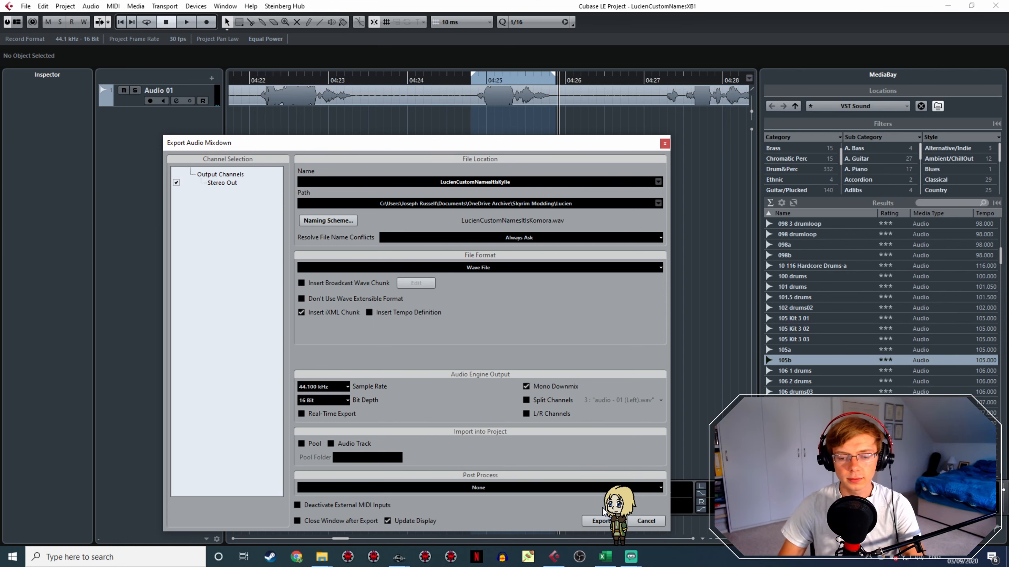
click(600, 521)
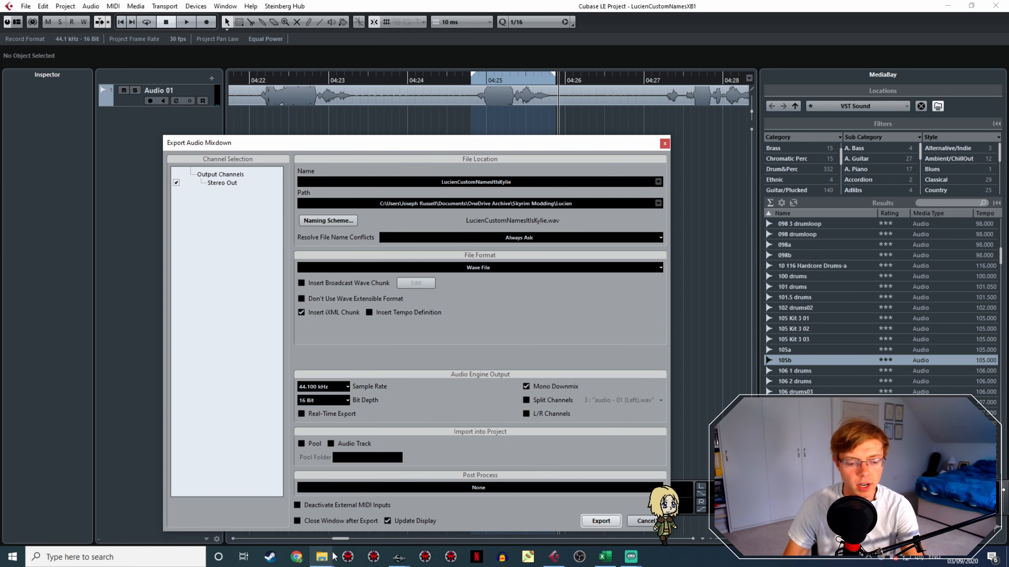
click(644, 521)
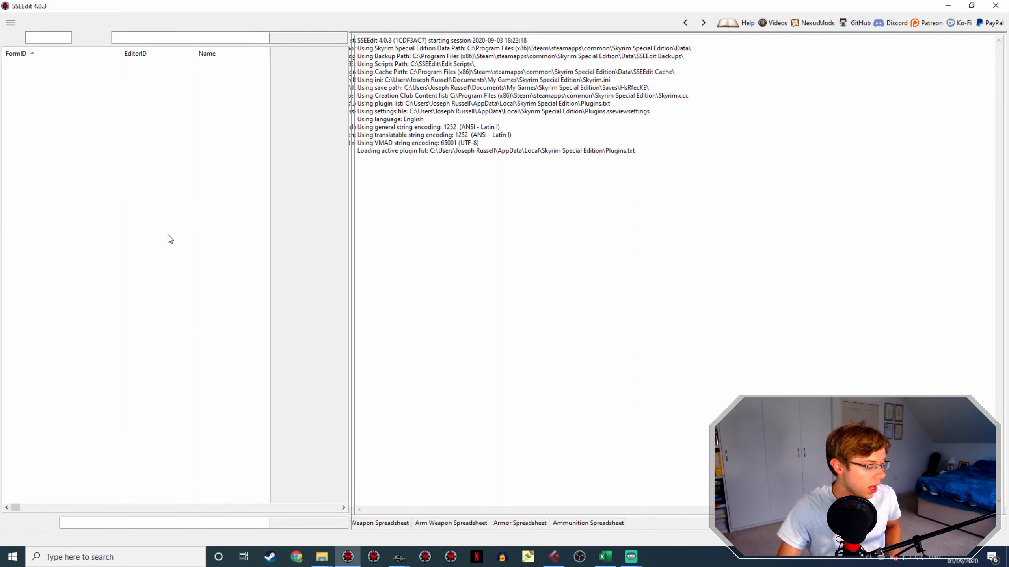
Switch to SSEEdit, deselect all modules, filter for bone, and load only Lucien-BoneWolf-Patch.esp with its required masters
right_click(399, 168)
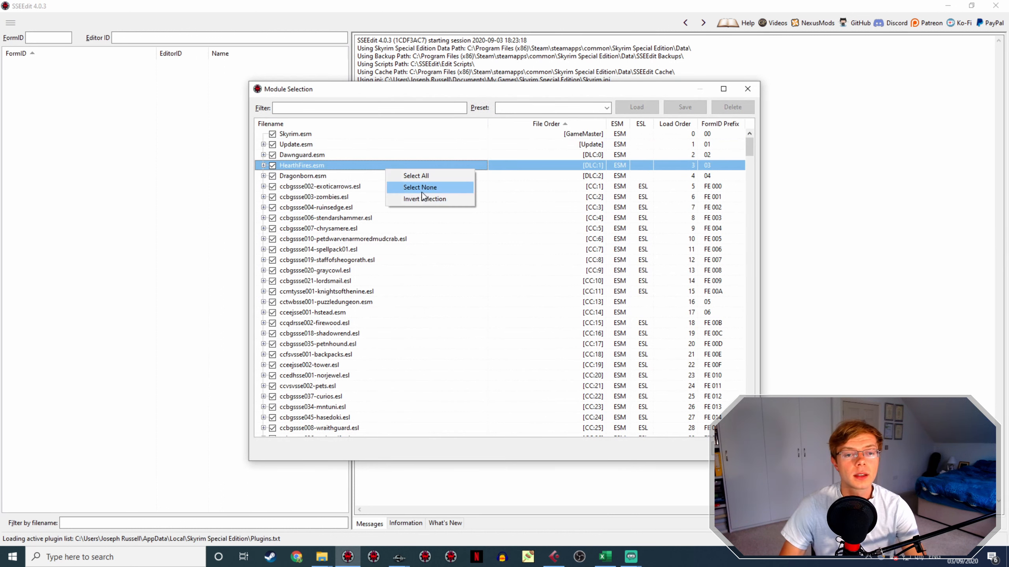
click(420, 187)
click(301, 108)
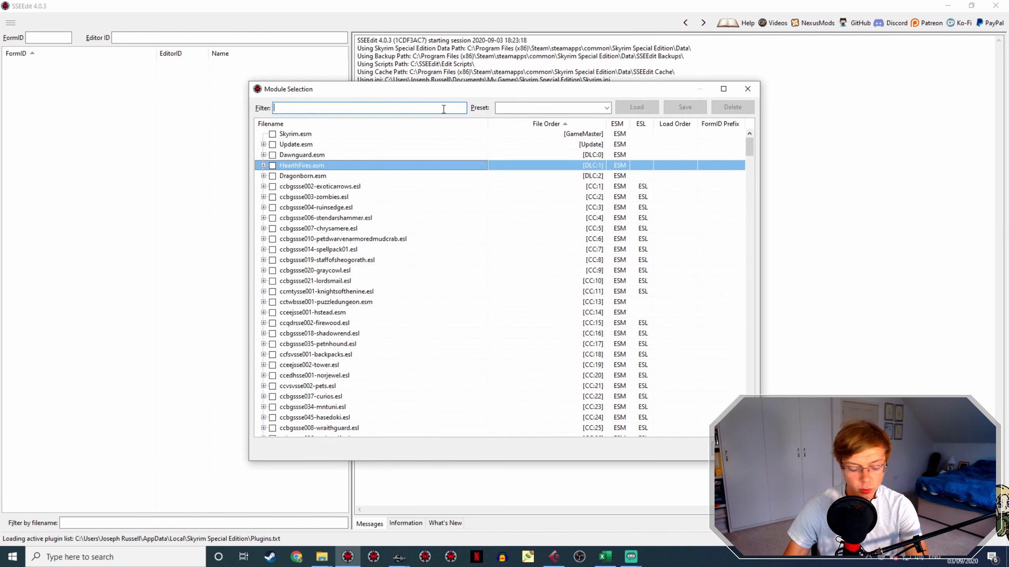
text(bone)
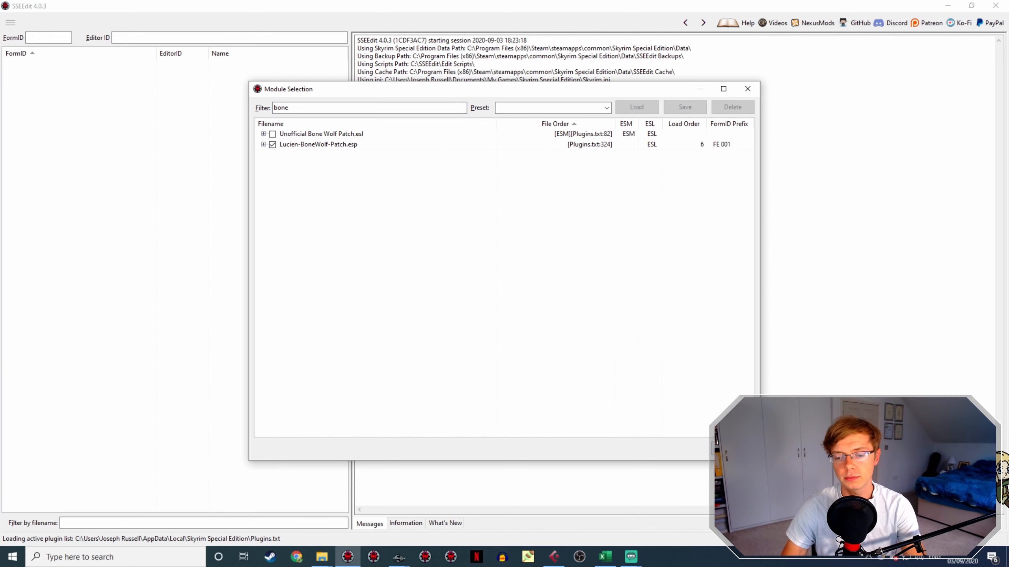
click(706, 453)
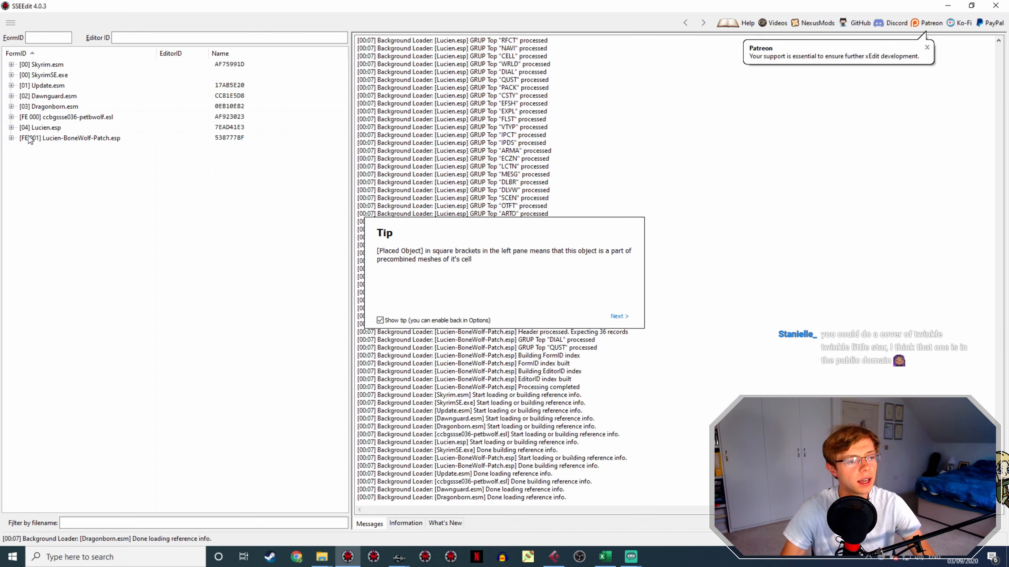
Open the file header of Lucien-BoneWolf-Patch.esp and examine its list of master files
click(11, 138)
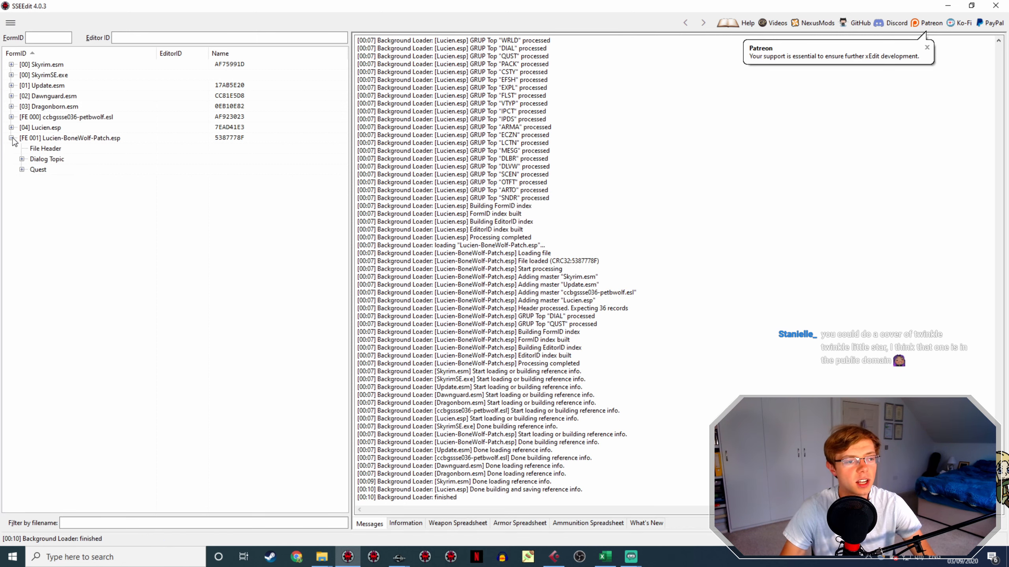
click(45, 149)
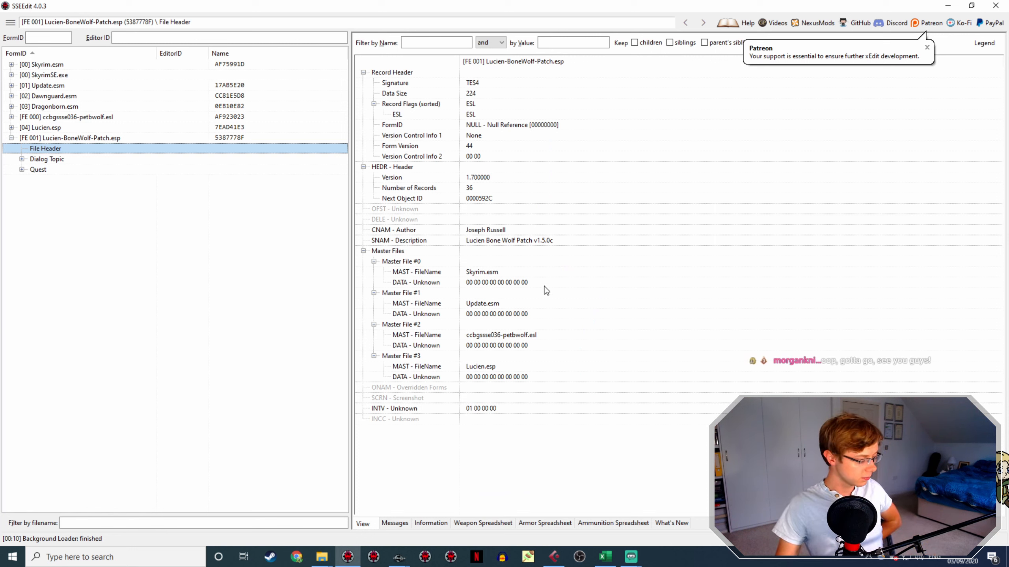
right_click(474, 253)
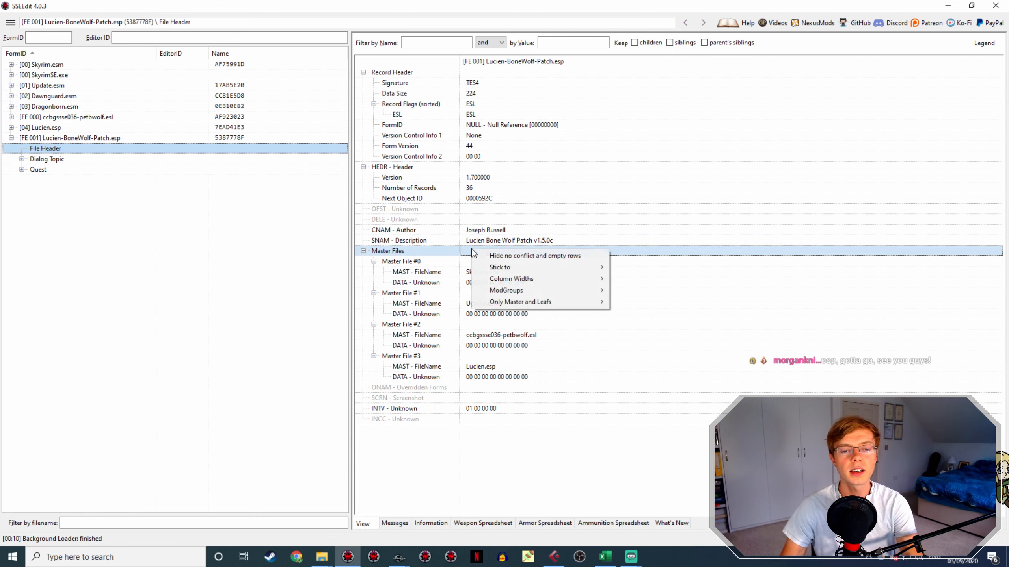
click(406, 252)
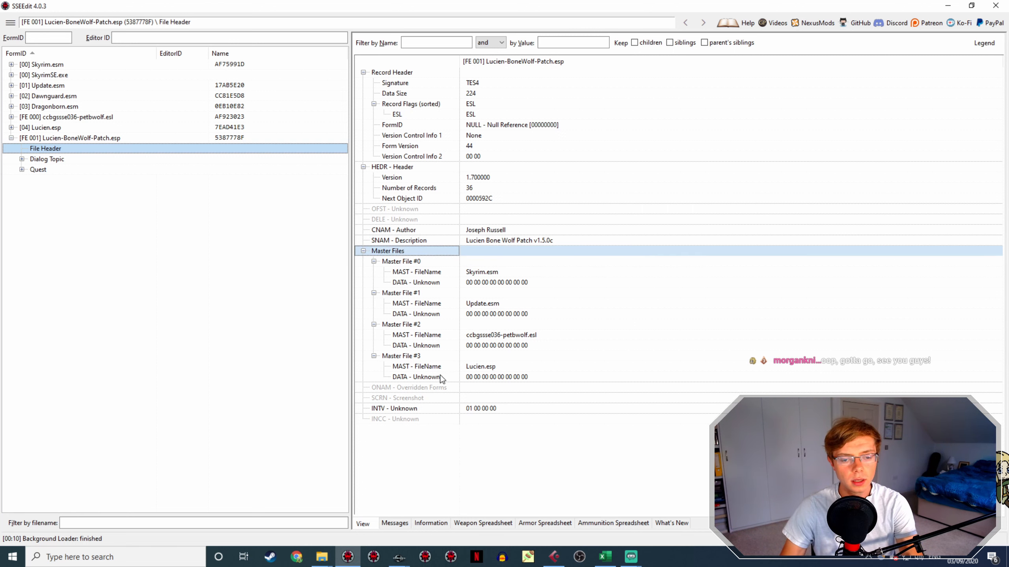
right_click(75, 149)
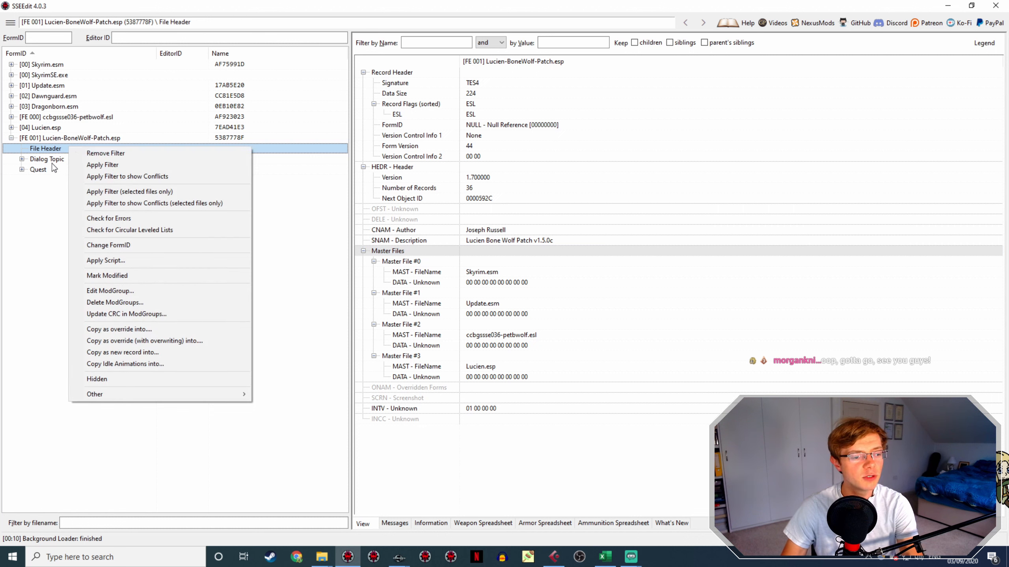
Add Dawnguard.esm as a master of Lucien-BoneWolf-Patch.esp, confirm the edit and check the file header
right_click(44, 139)
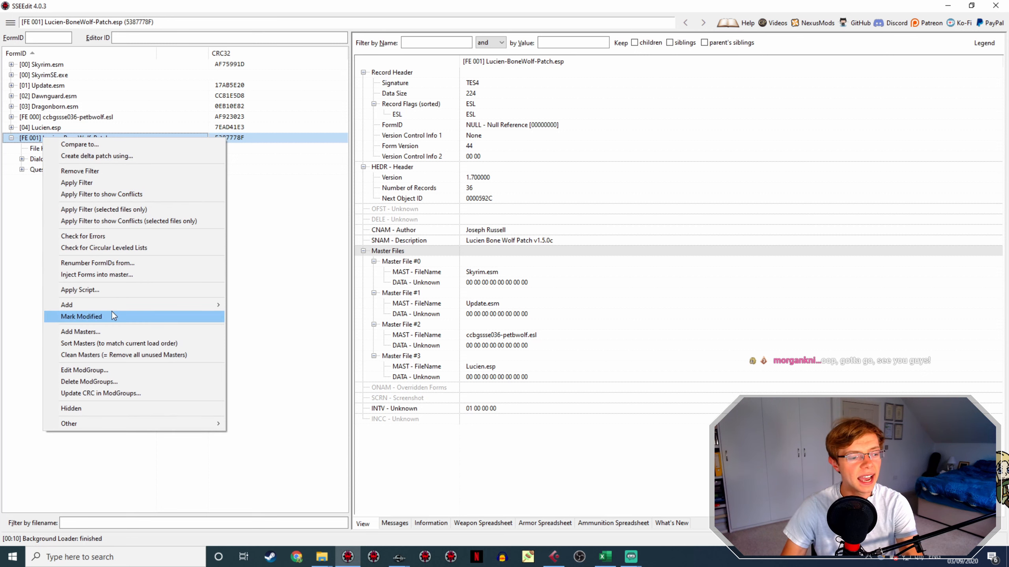
click(120, 331)
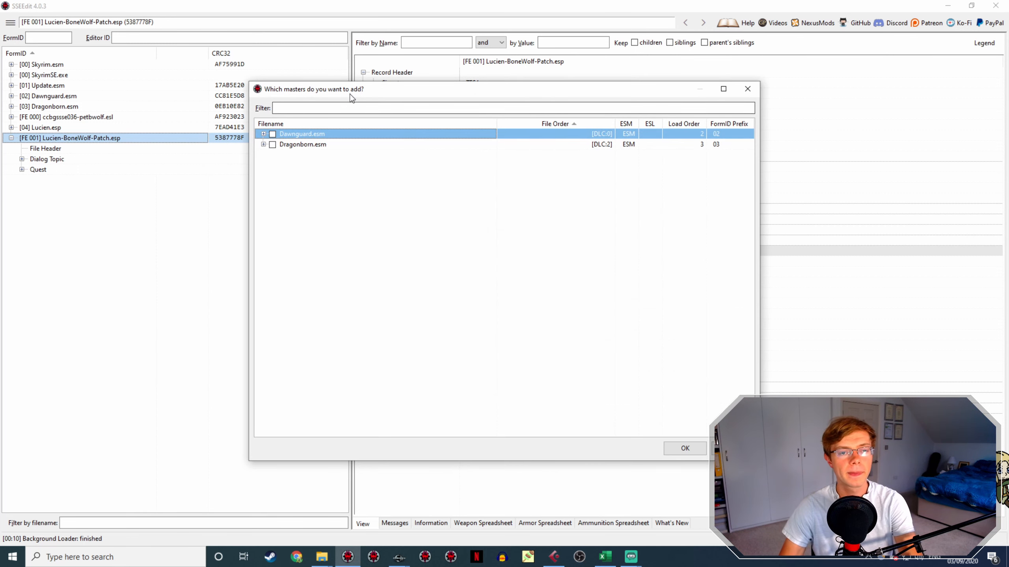
drag(350, 94, 428, 143)
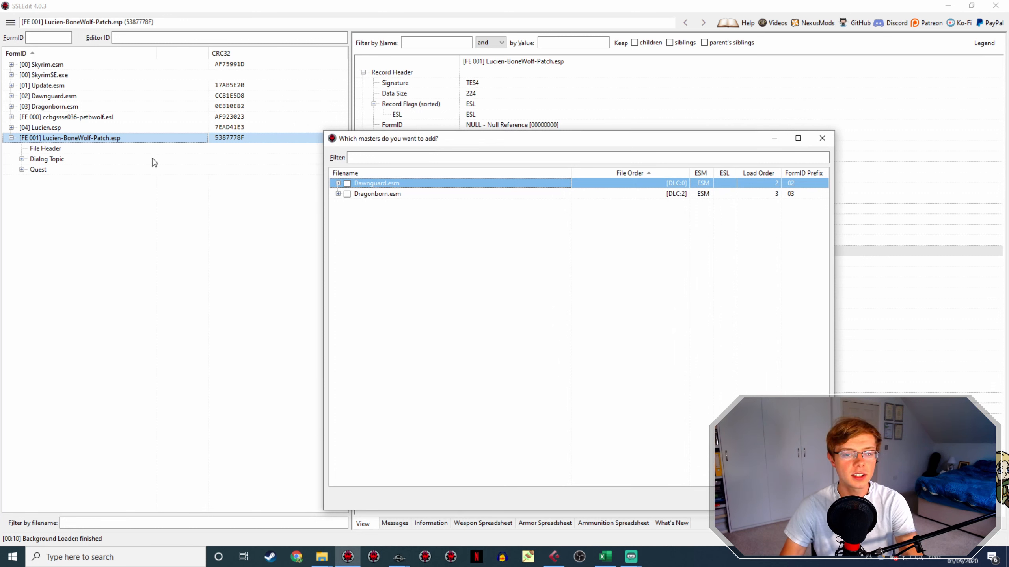
drag(400, 140, 376, 95)
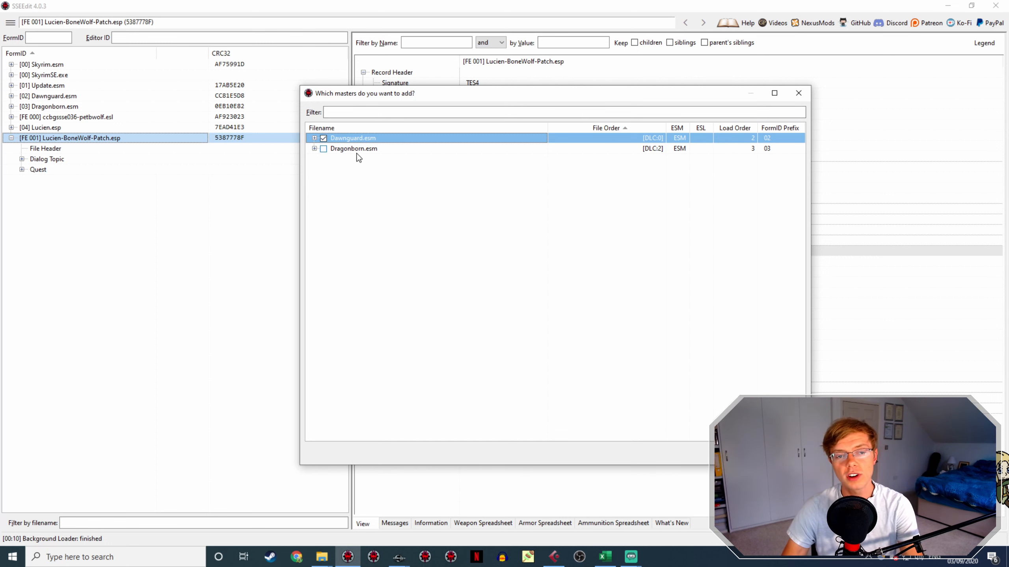
key(Return)
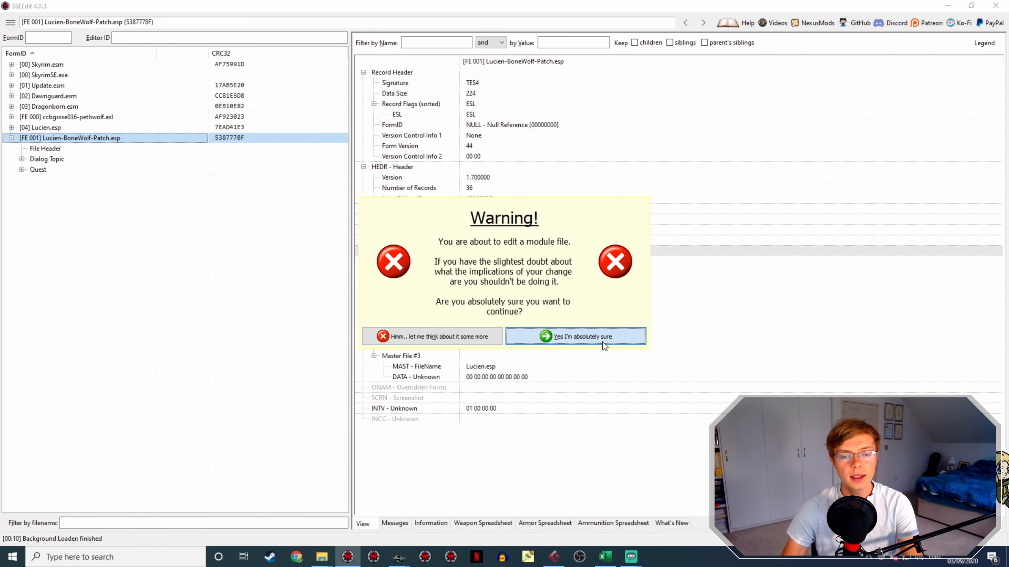
click(603, 343)
click(59, 147)
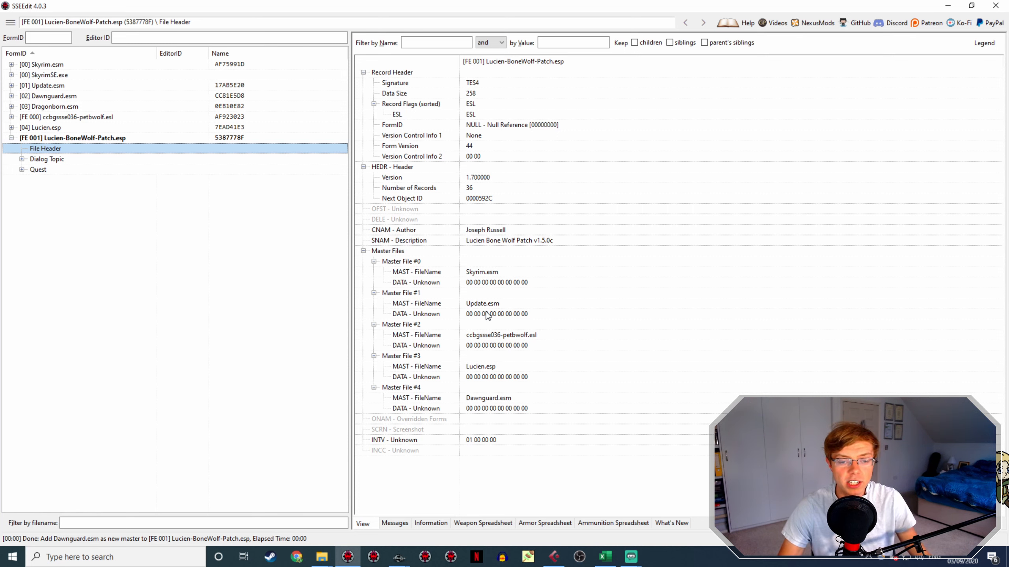
Sort the masters of Lucien-BoneWolf-Patch.esp to match the current load order and review them in the file header
click(79, 139)
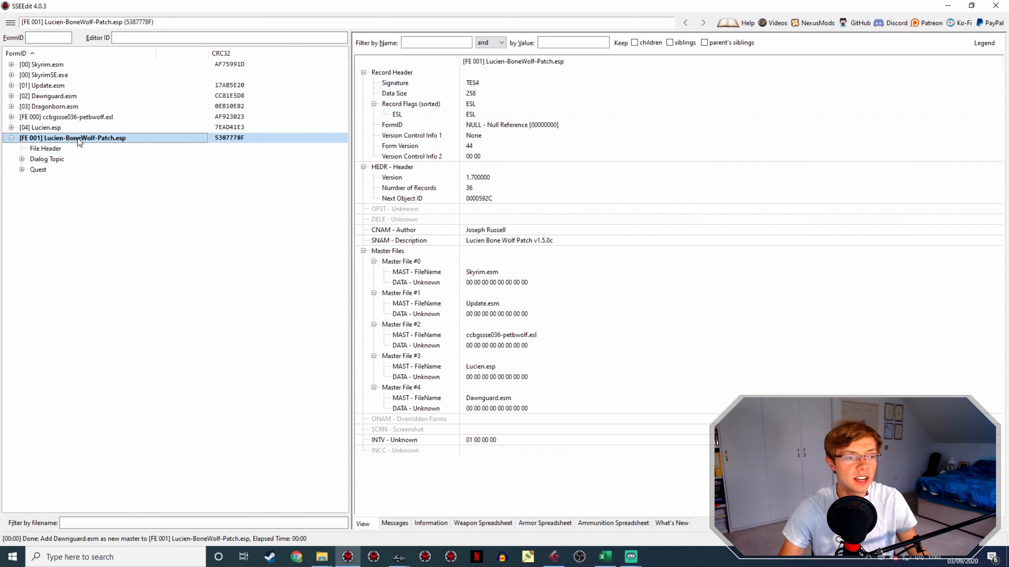
right_click(79, 140)
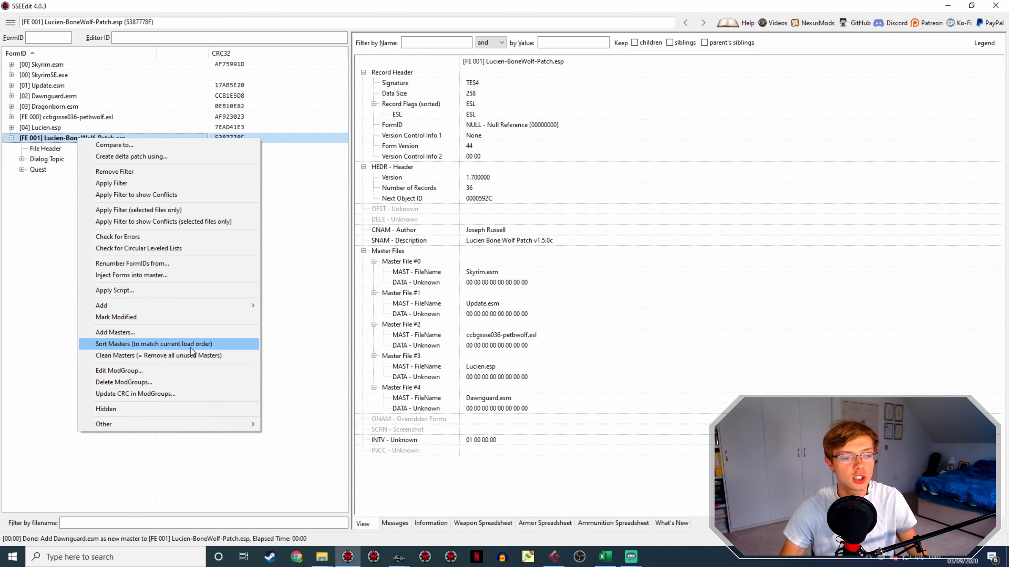
click(191, 345)
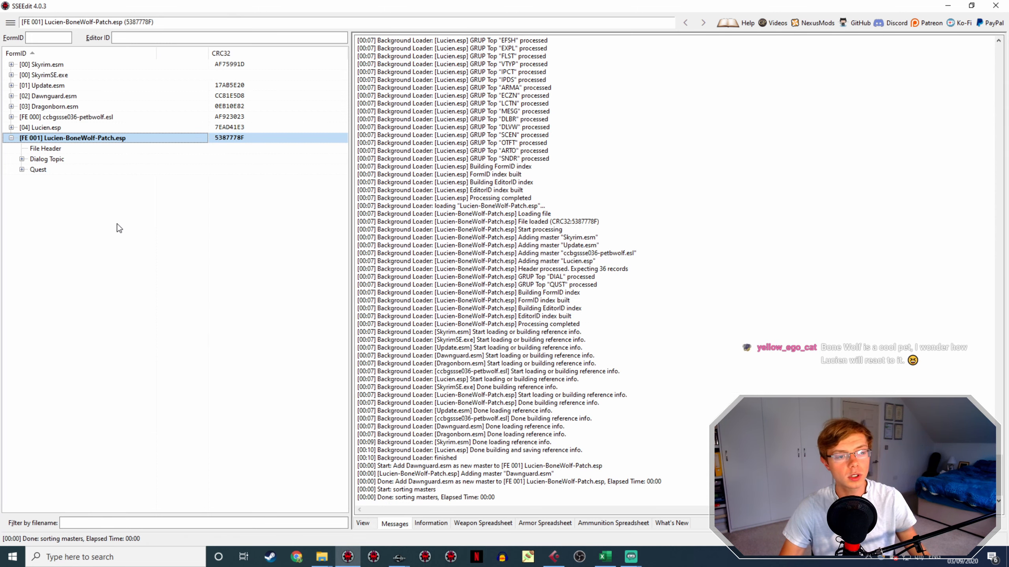
click(48, 149)
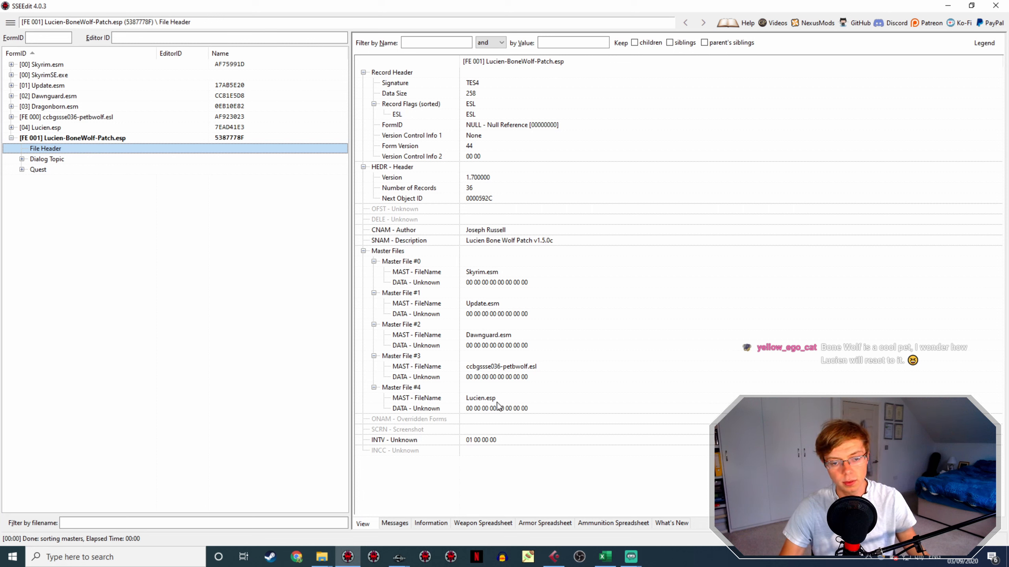
Clean the unused masters from Lucien-BoneWolf-Patch.esp and review its file header
click(71, 138)
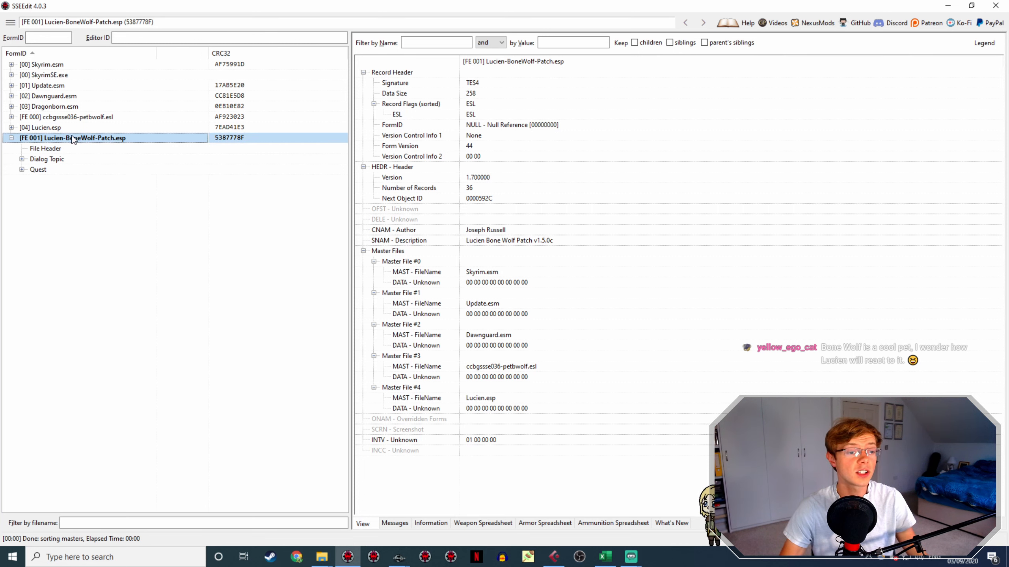
right_click(72, 138)
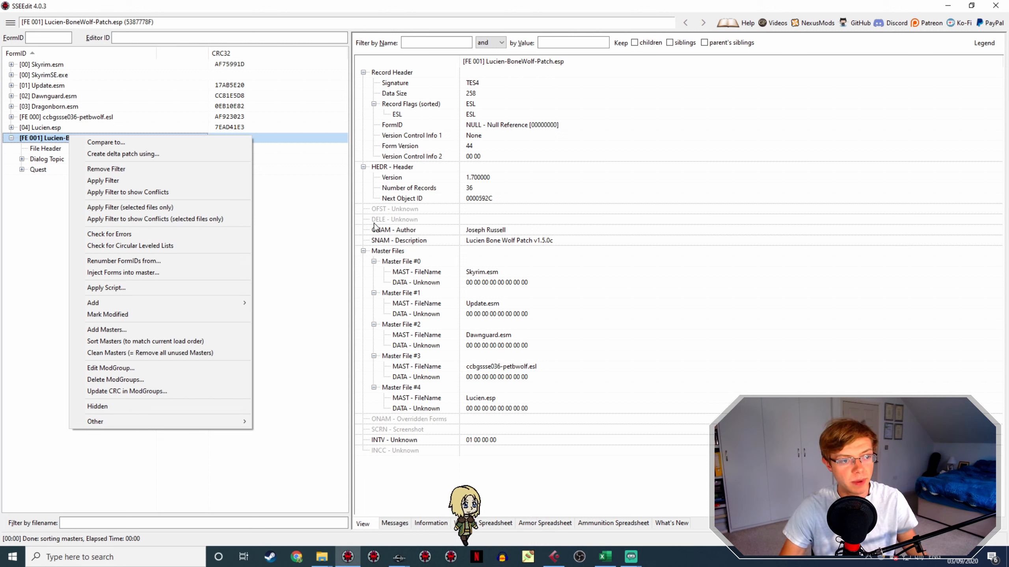
click(187, 352)
click(70, 149)
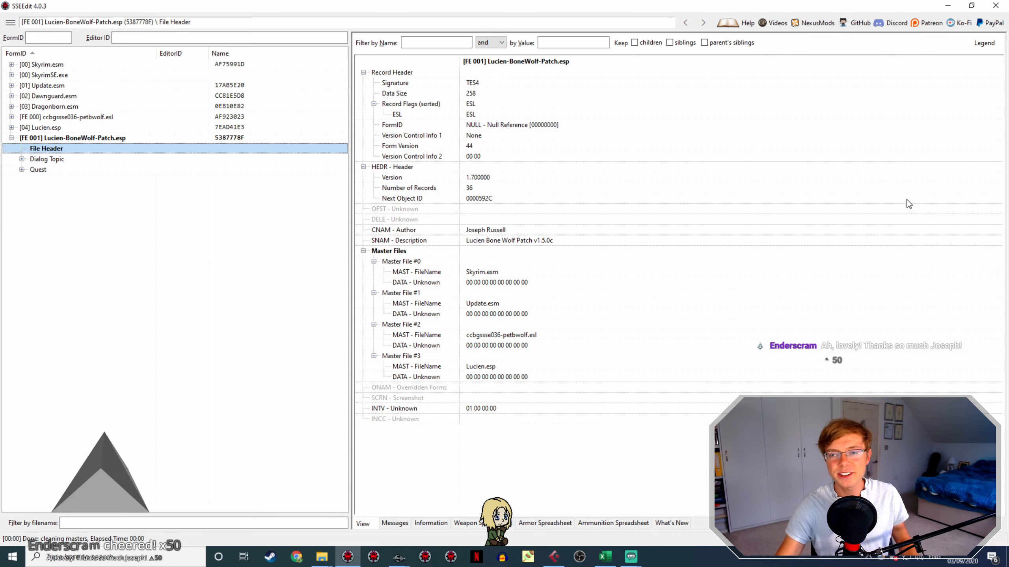
End the SSEEdit session, deselecting Lucien-BoneWolf-Patch.esp in the list of changed files to save
key(ctrl+s)
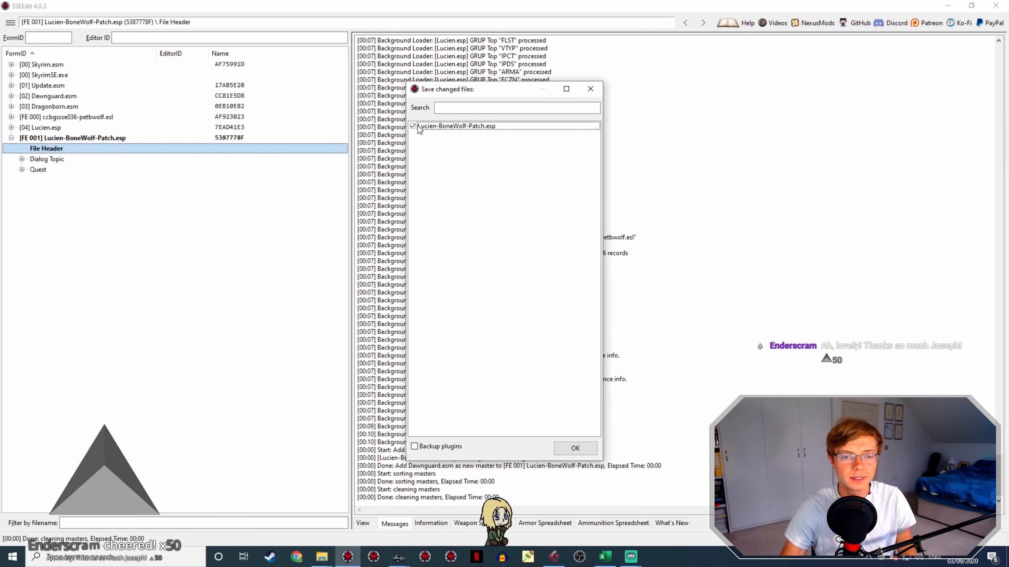
click(418, 126)
click(575, 448)
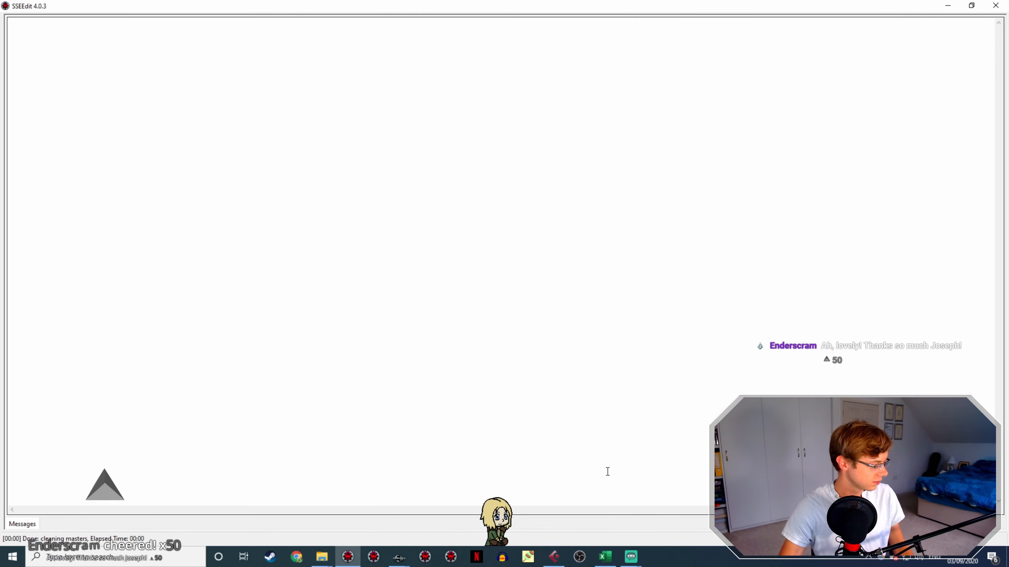
Switch to Cubase, set the export range around the spoken line from about 04:27 to 04:28, and play it back
key(alt+Tab)
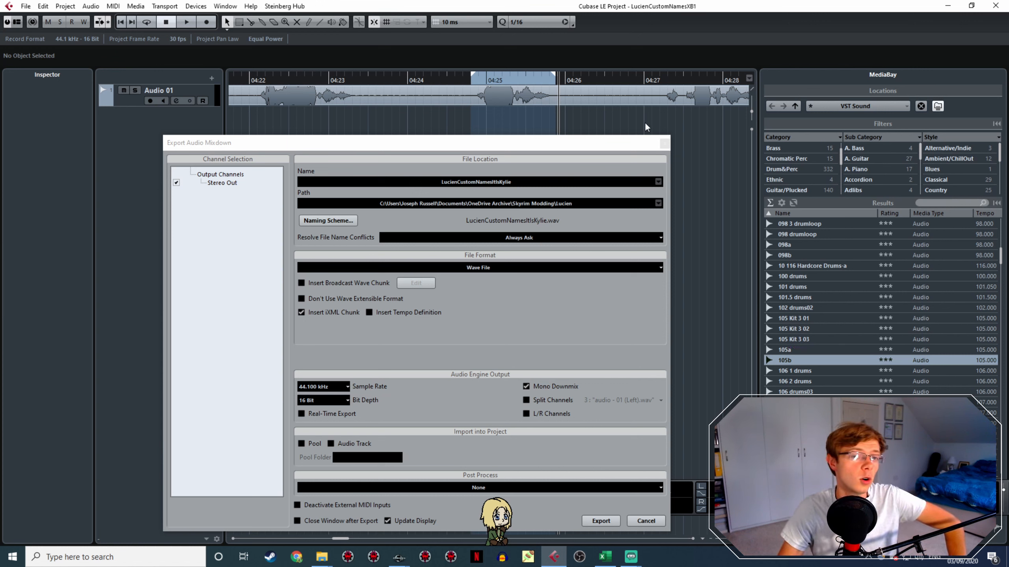
scroll(450, 129, right, 5)
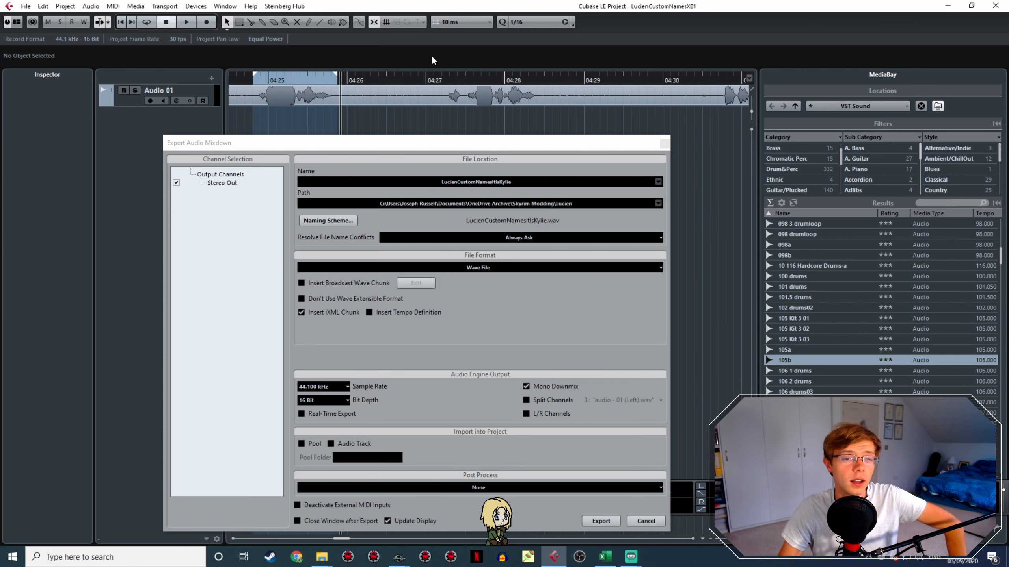
click(443, 78)
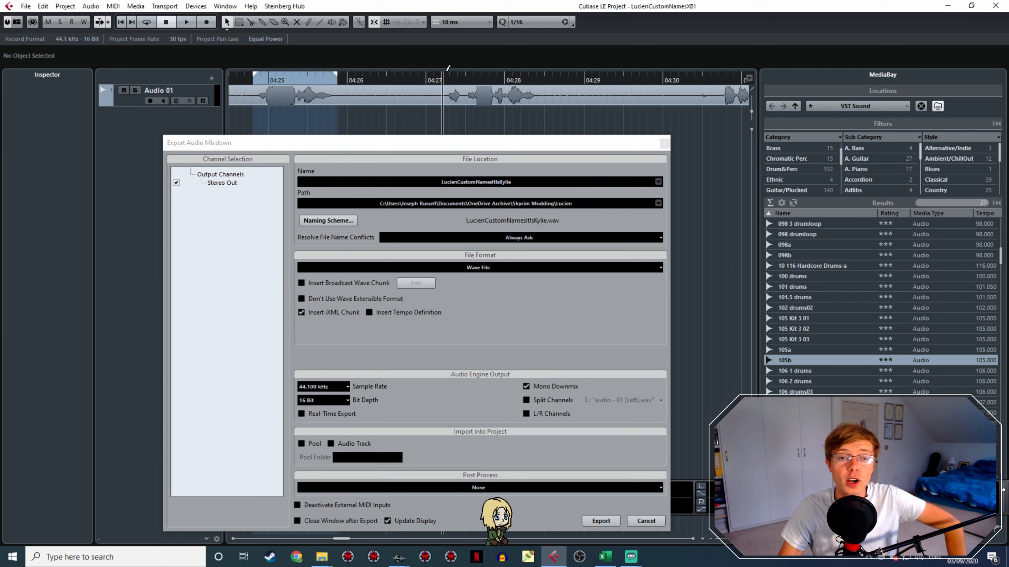
drag(447, 70, 534, 90)
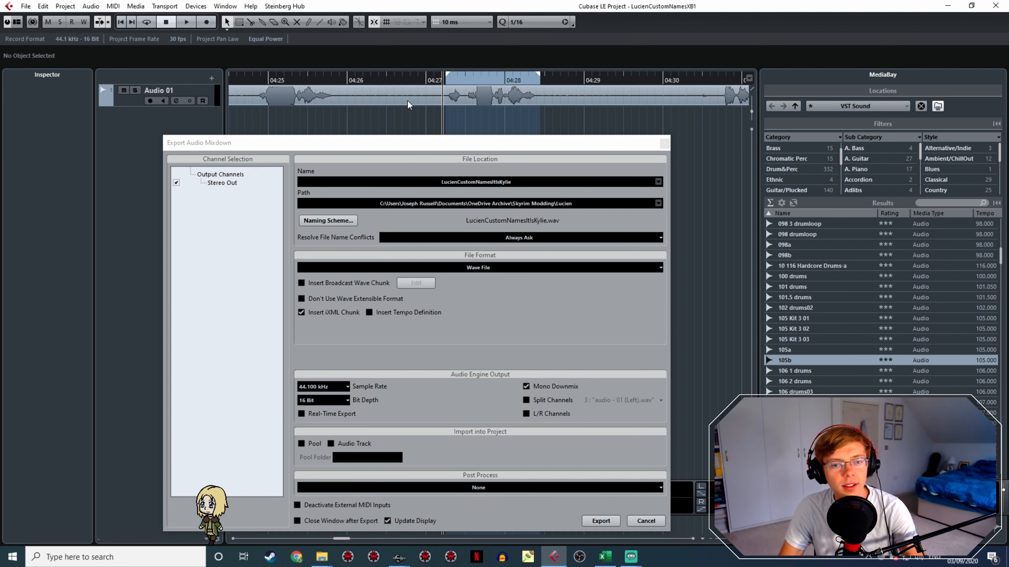
key(space)
key(space)
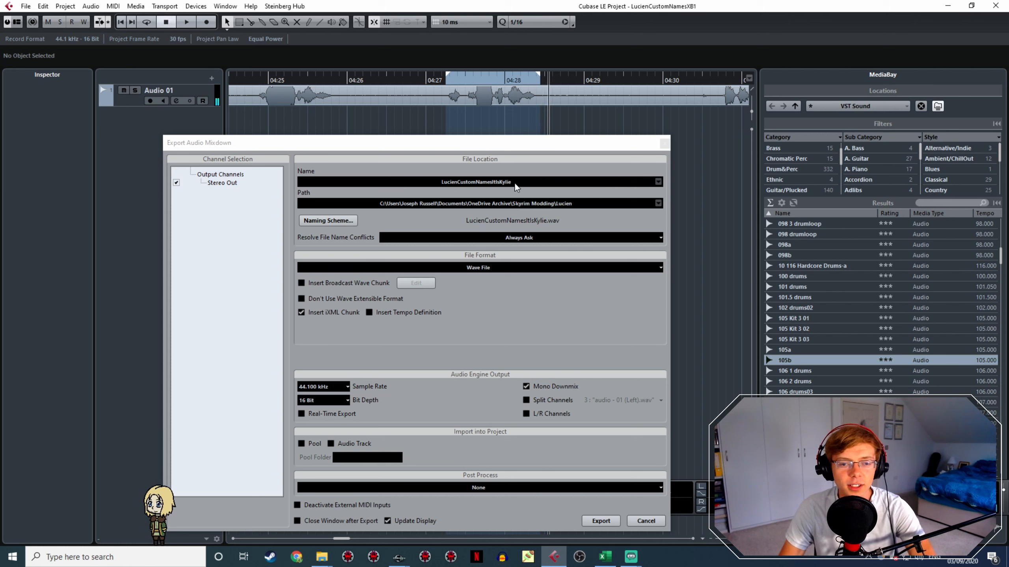
drag(513, 181, 497, 180)
text(Lac)
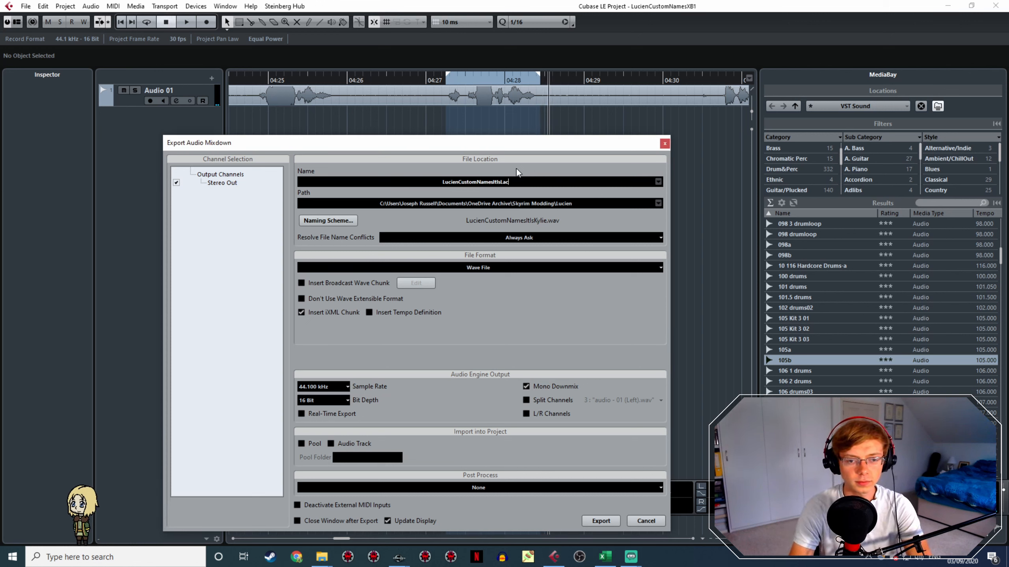
key(BackSpace)
text(Corte)
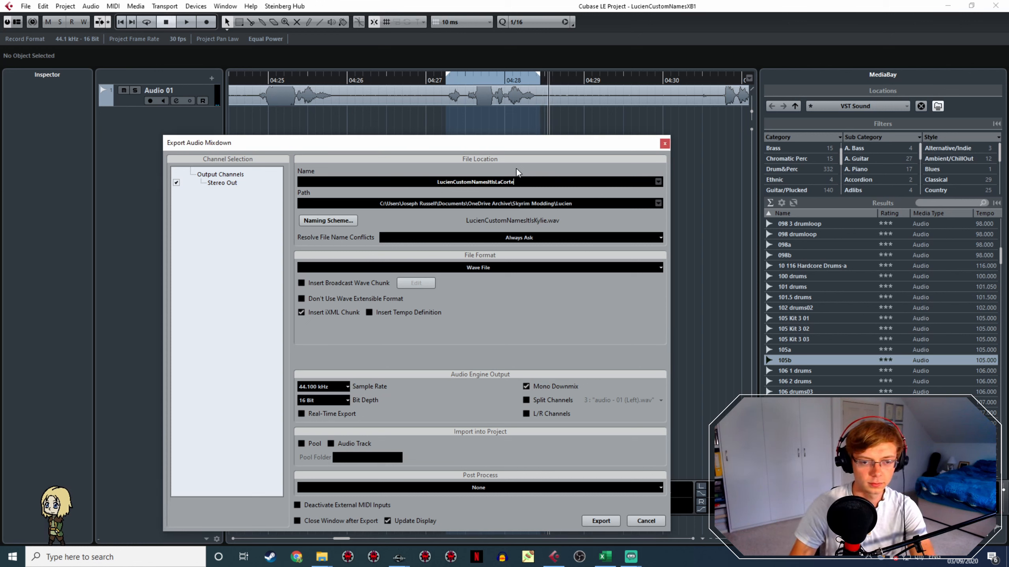
click(611, 521)
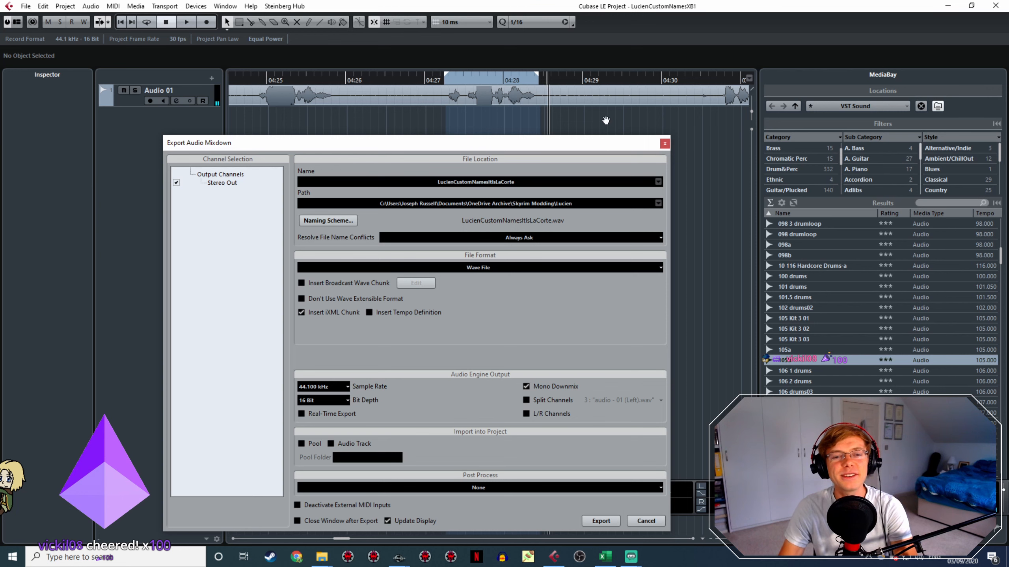
Listen to the rest of the first clip from about 04:30 to its end for further name lines
scroll(459, 118, right, 3)
scroll(483, 117, right, 2)
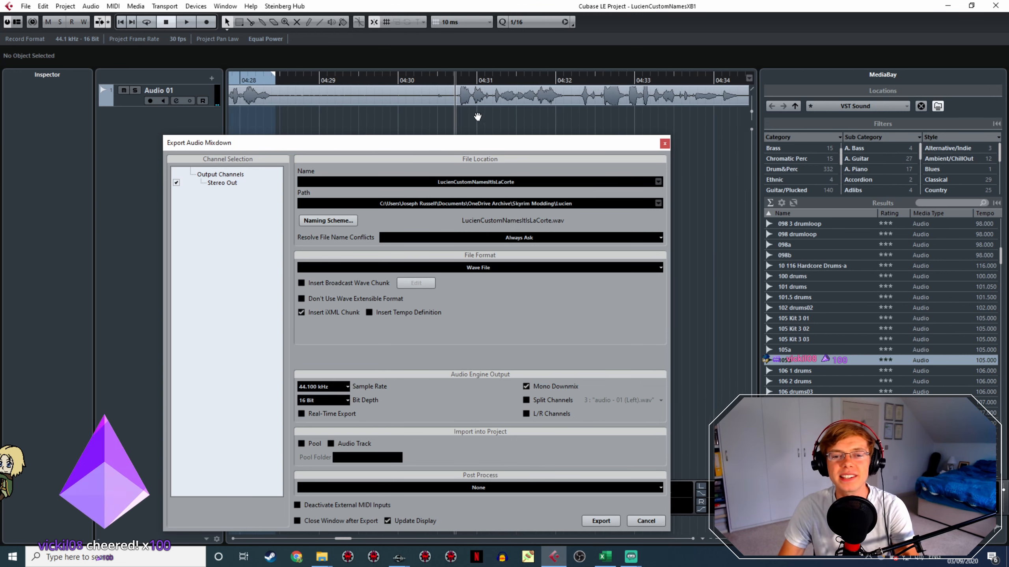
click(433, 79)
key(space)
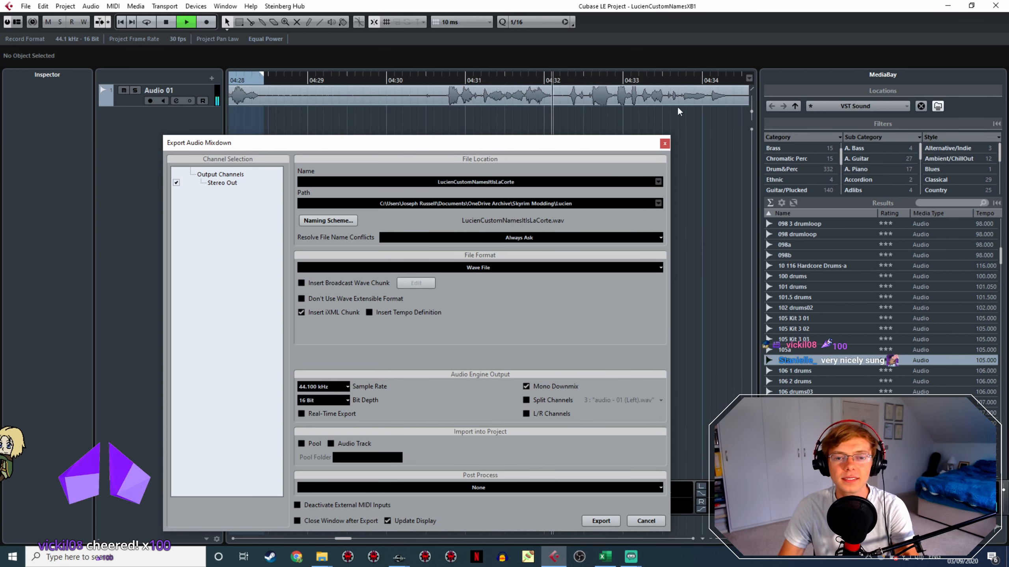
scroll(644, 118, down, 3)
scroll(688, 119, right, 5)
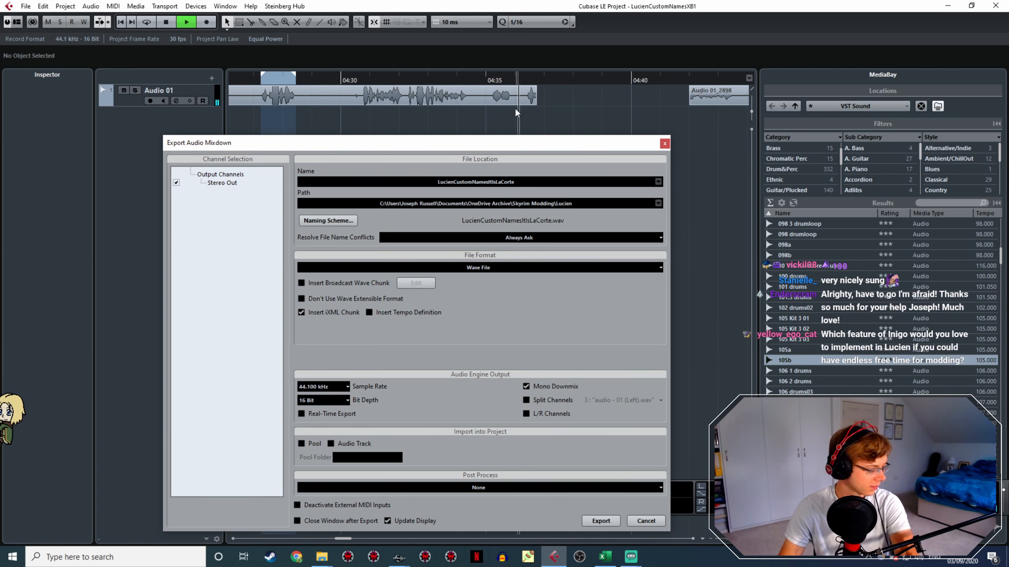
key(space)
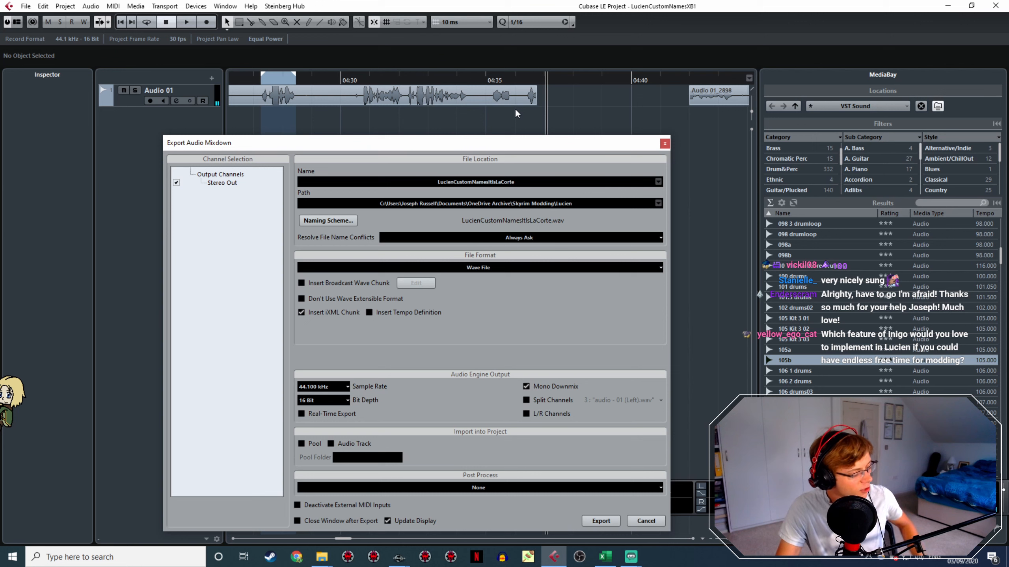
Listen to the Audio 01_2898 clip around 04:46 and 04:55 to check for usable name lines
scroll(634, 118, right, 4)
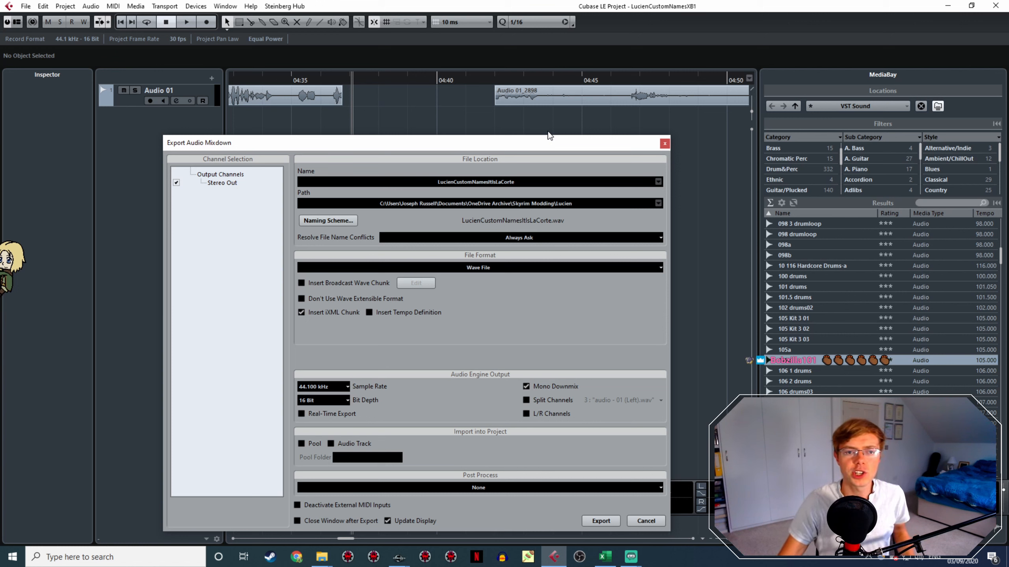
scroll(533, 114, right, 1)
scroll(533, 114, right, 5)
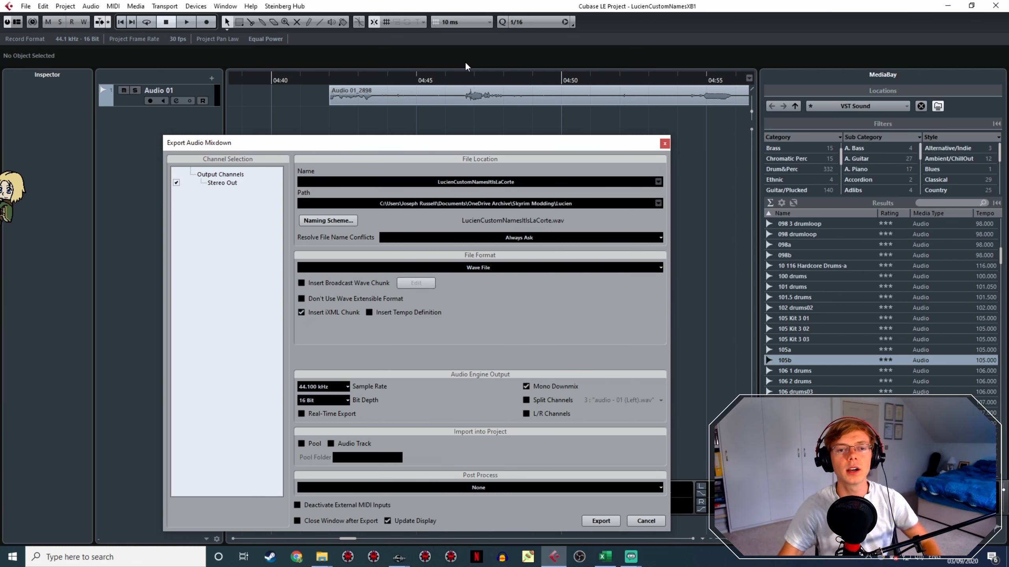
click(463, 82)
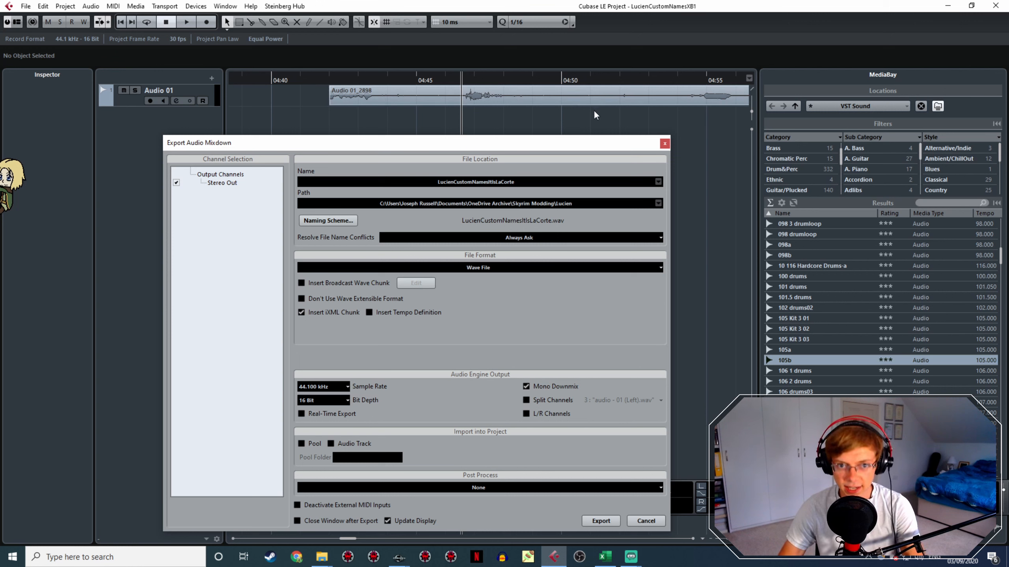
scroll(590, 109, down, 2)
key(space)
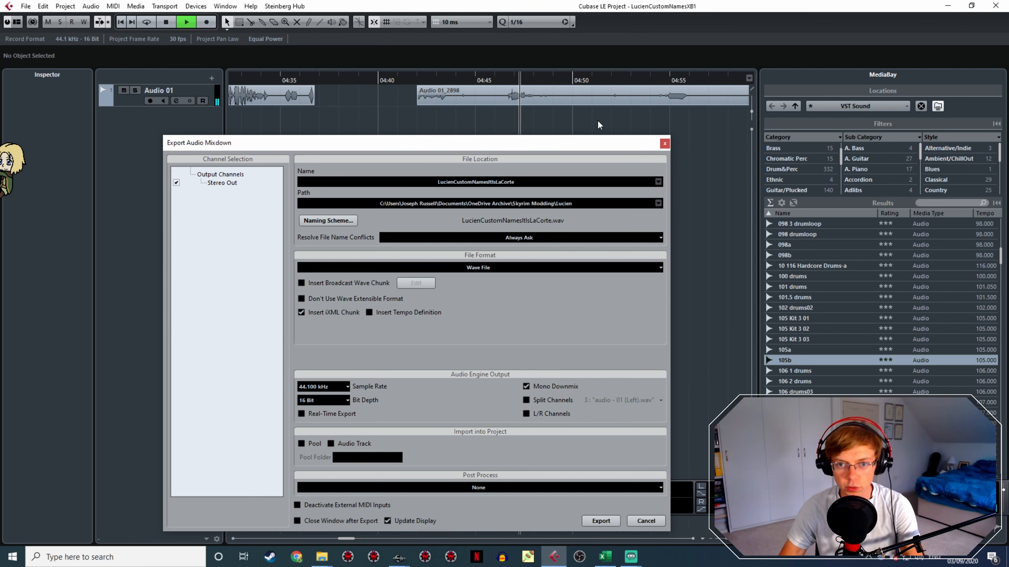
scroll(598, 120, right, 2)
click(591, 83)
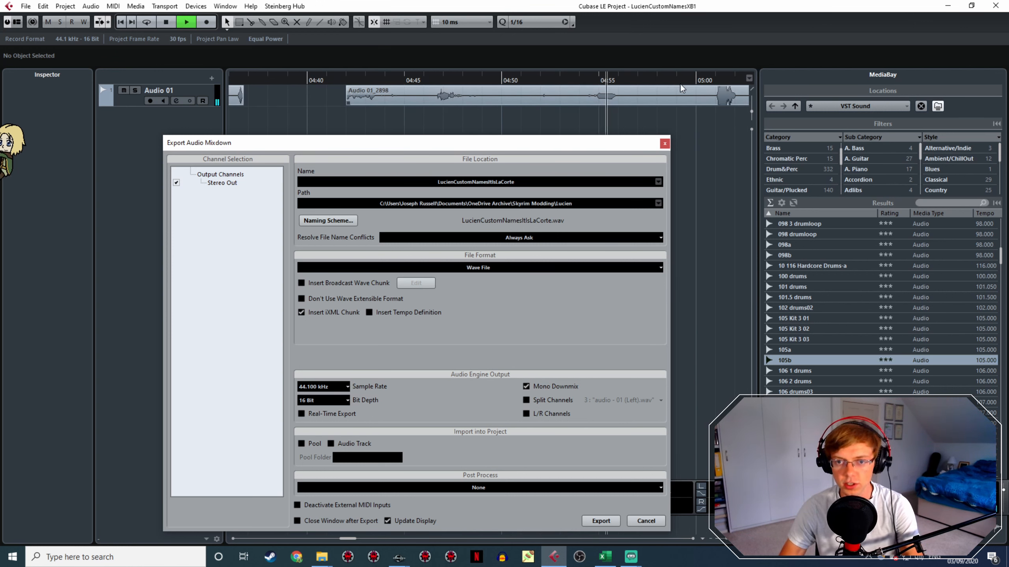
key(space)
Set the export range around the line in Audio 01_2898 from about 05:01 to 05:02 and play it back
click(711, 72)
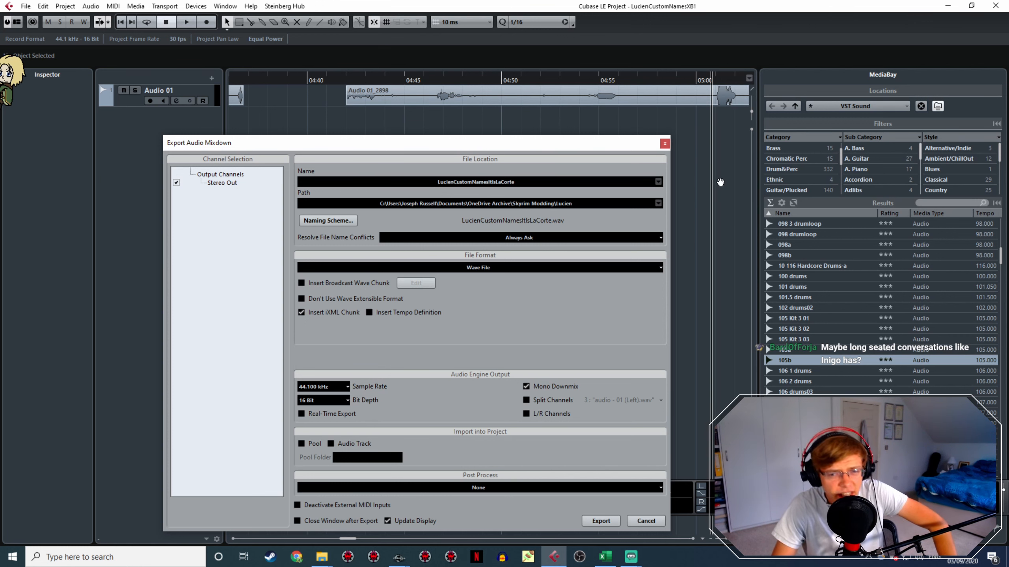
scroll(715, 179, right, 2)
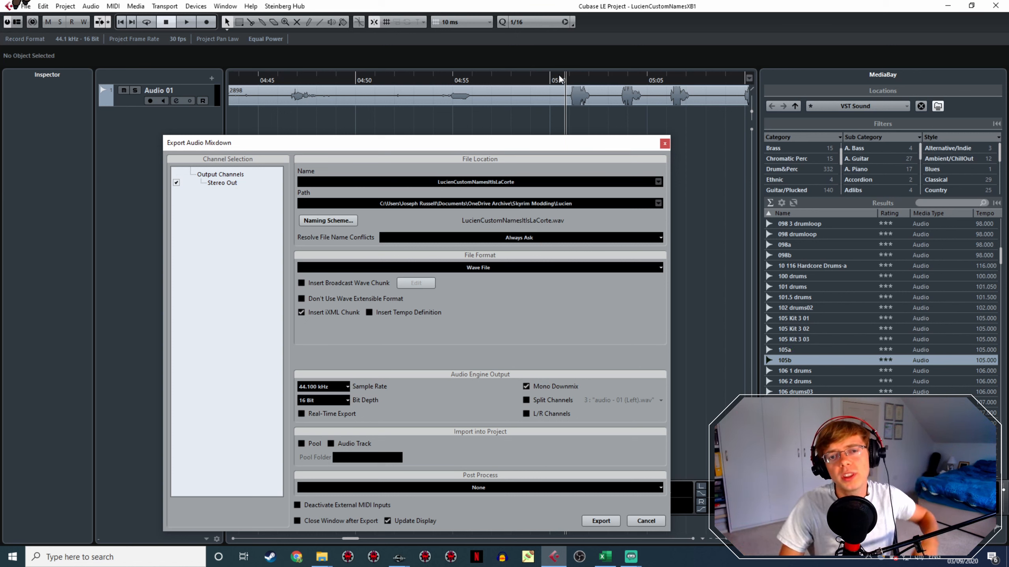
scroll(582, 95, up, 3)
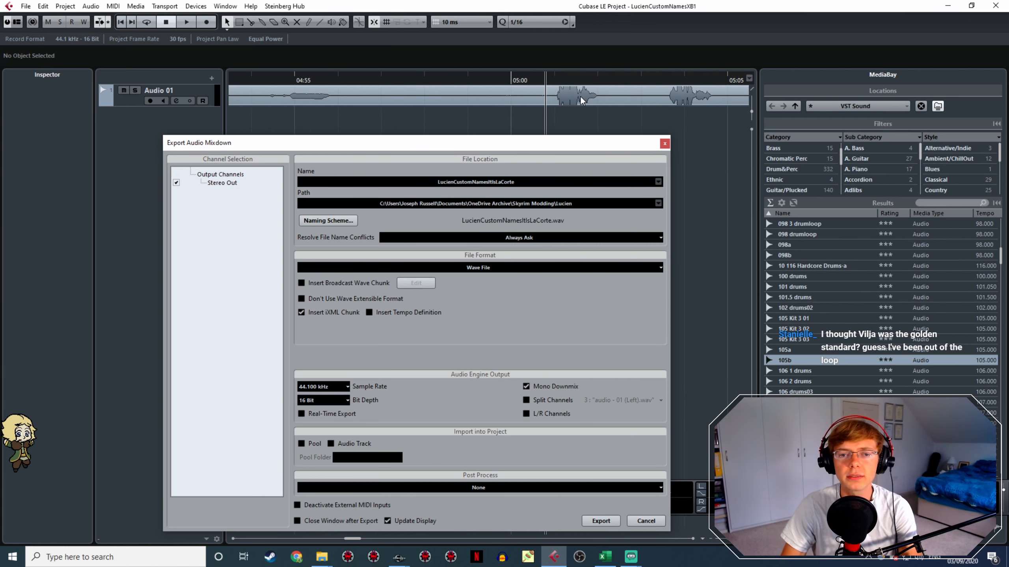
scroll(580, 96, up, 2)
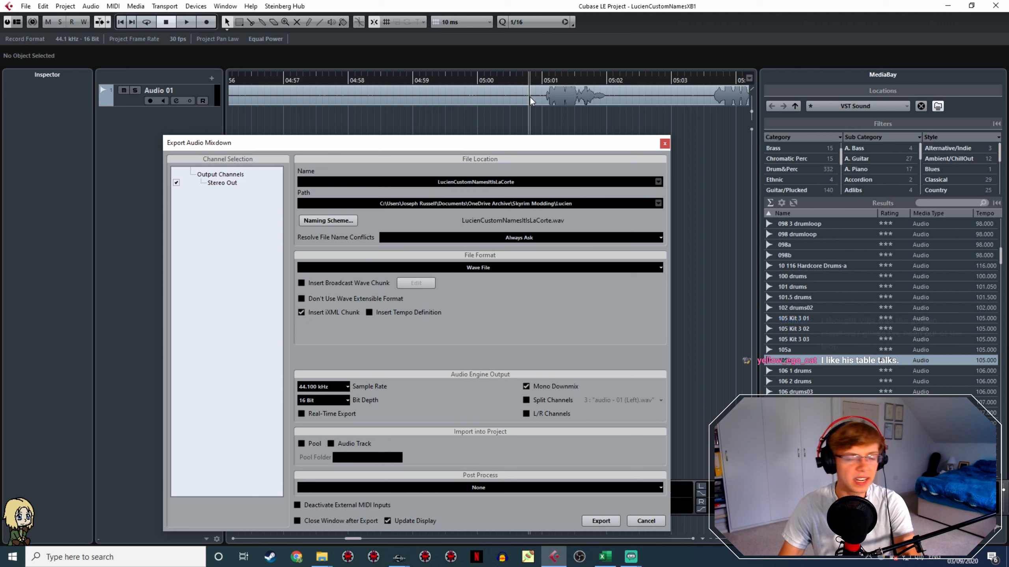
click(535, 80)
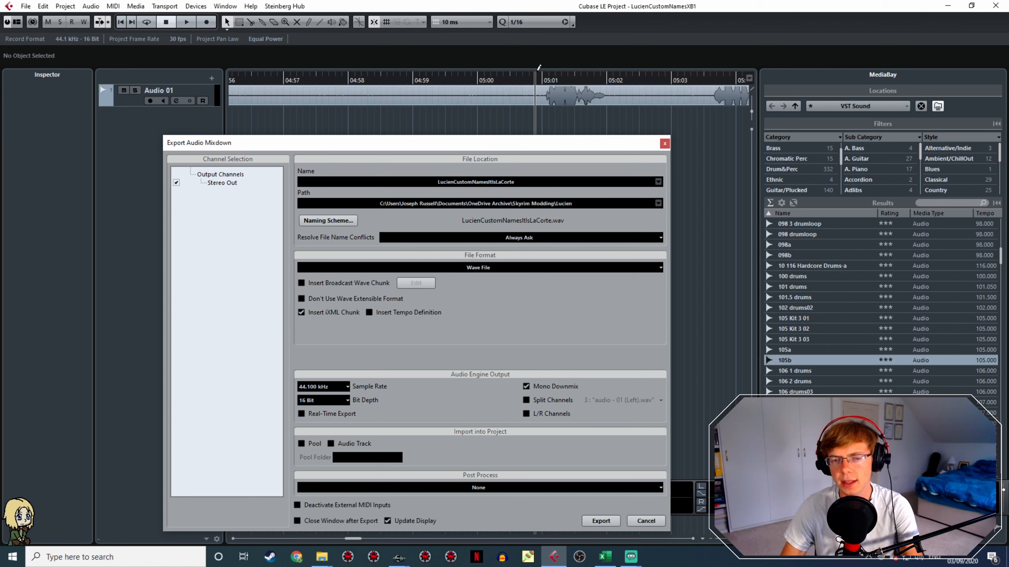
key(h)
key(h)
key(h)
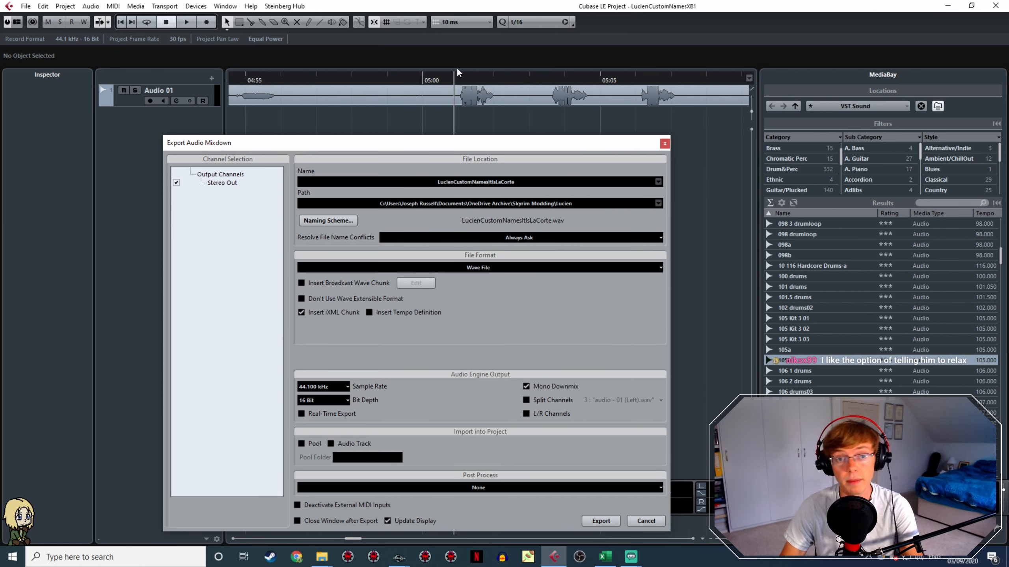
key(h)
key(h)
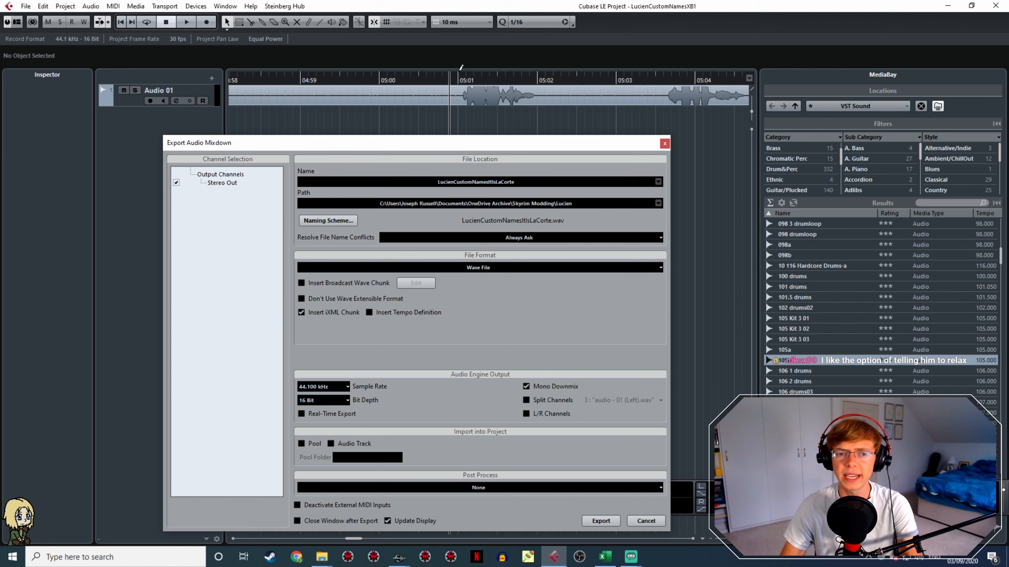
drag(460, 70, 538, 95)
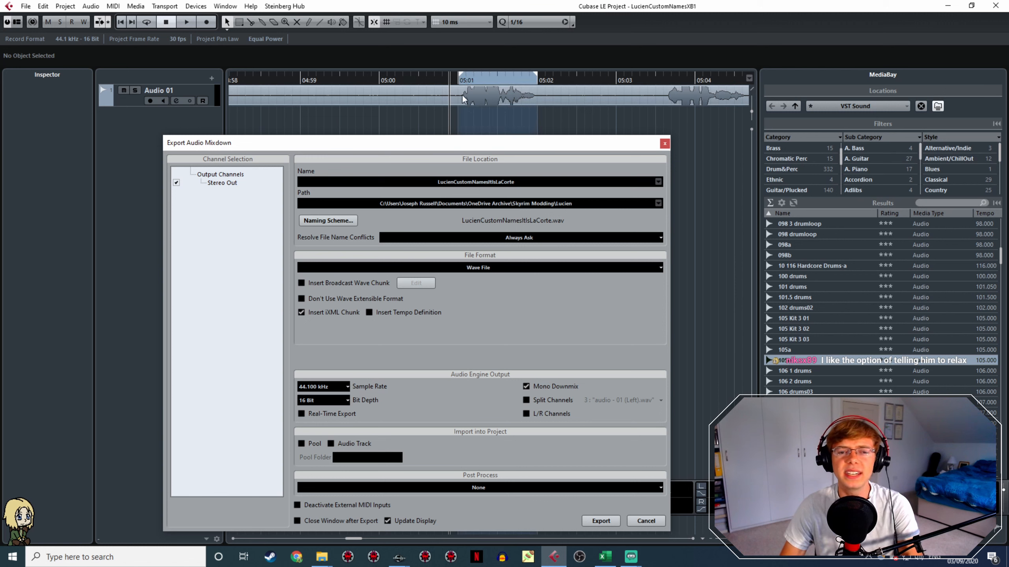
click(461, 81)
key(space)
key(space)
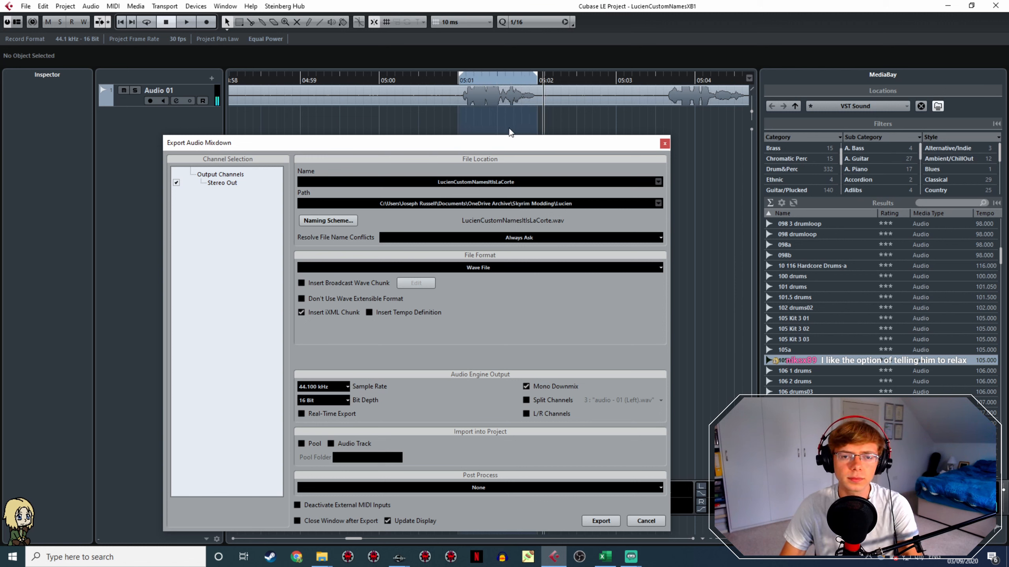
Export the selected range as a wave file named LucienCustomNamesItIsLeanna, moving the export dialog aside
click(513, 182)
drag(512, 182, 503, 183)
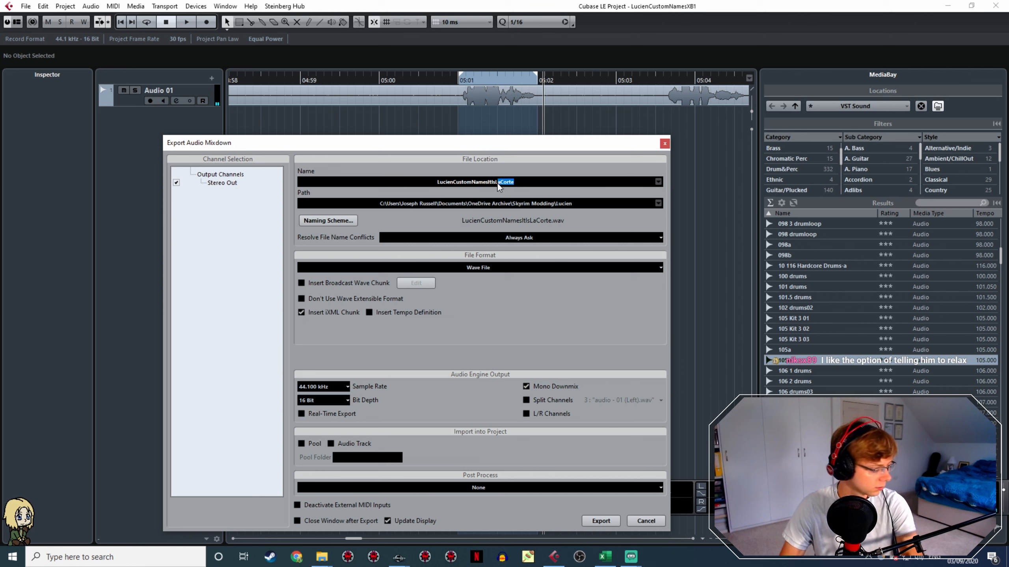
text(eanna)
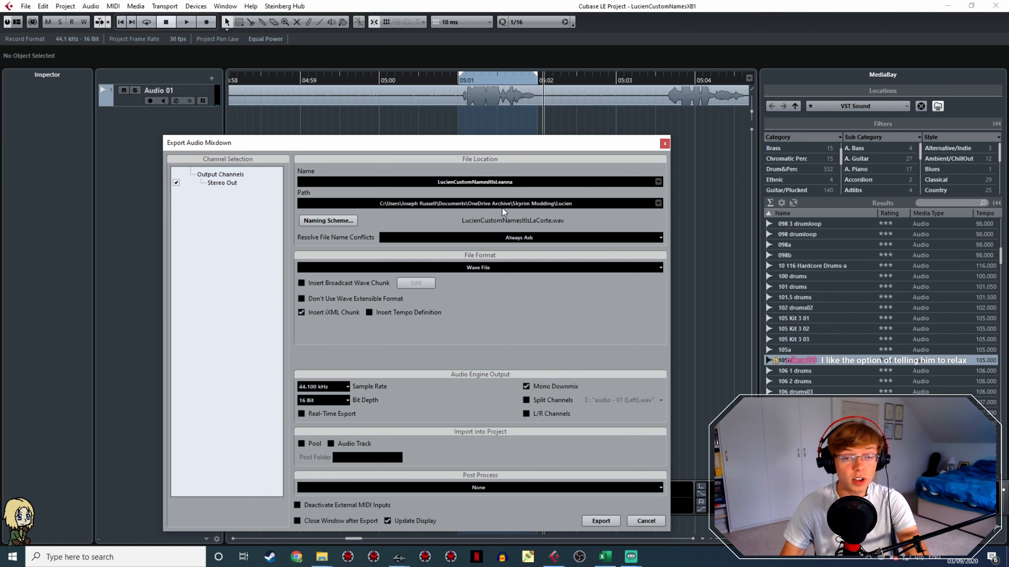
drag(536, 140, 454, 134)
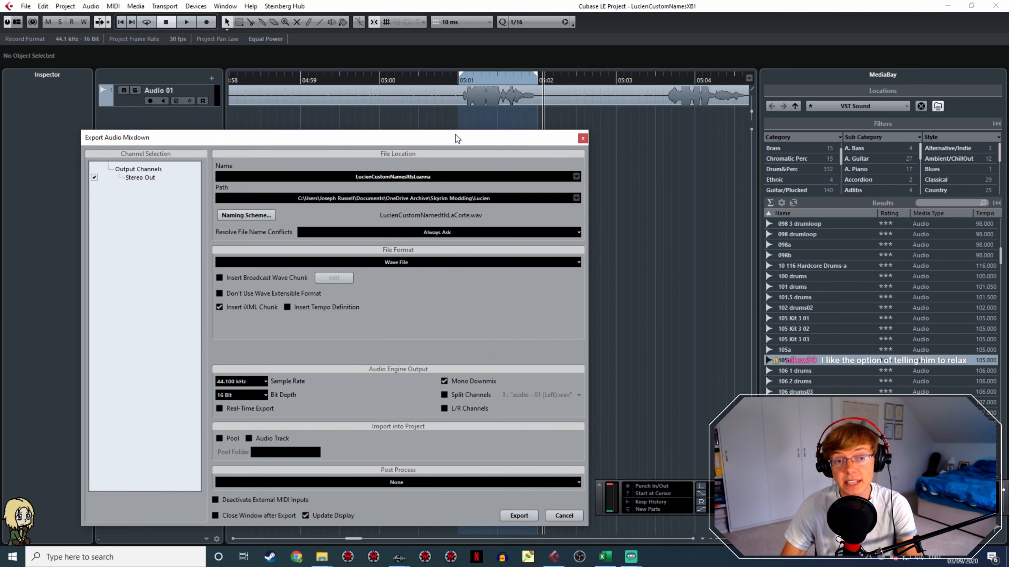
click(530, 516)
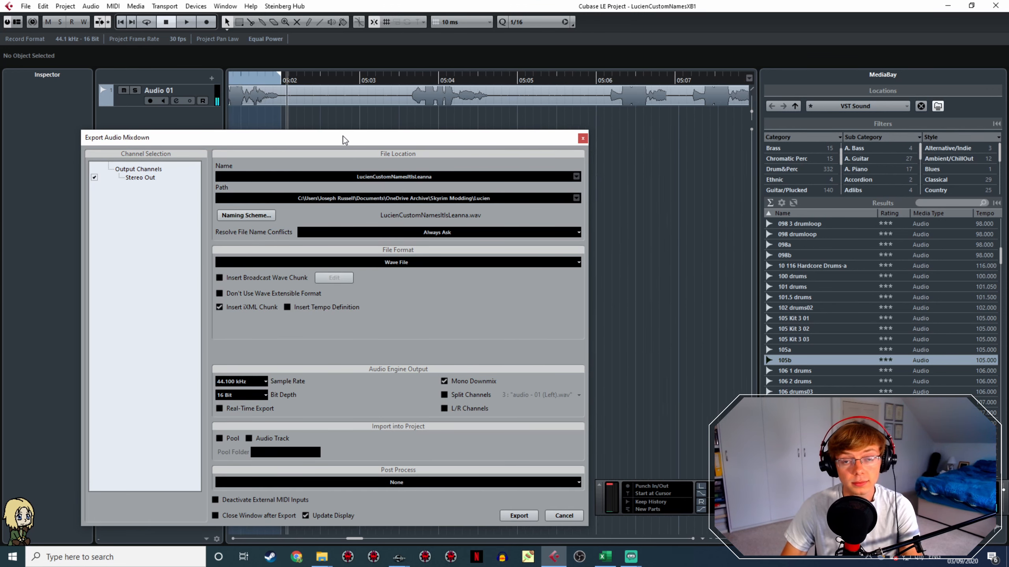
Set the export range around the next line from about 05:03.6 to 05:04.7 and play it back
click(379, 76)
drag(385, 70, 466, 76)
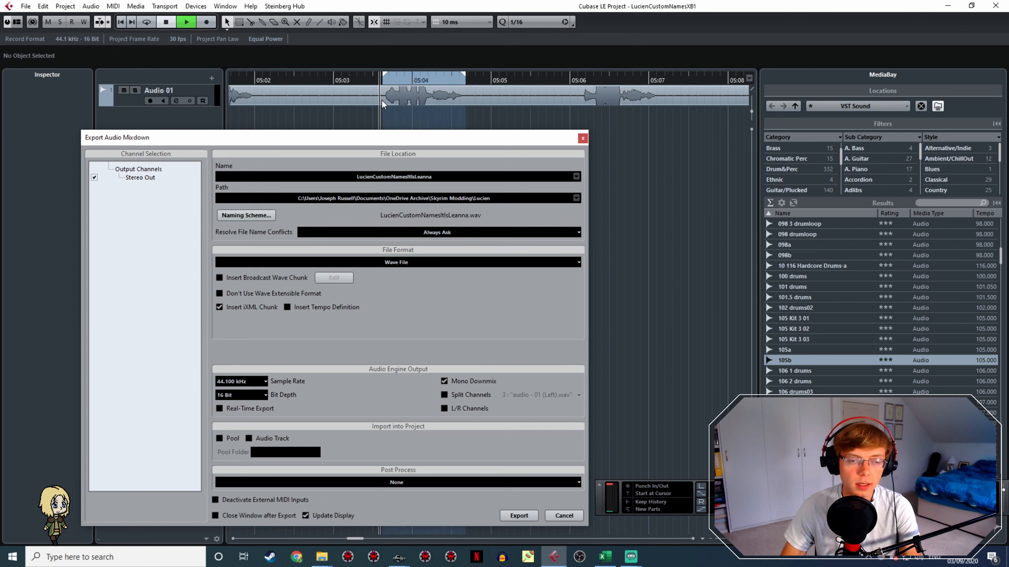
key(space)
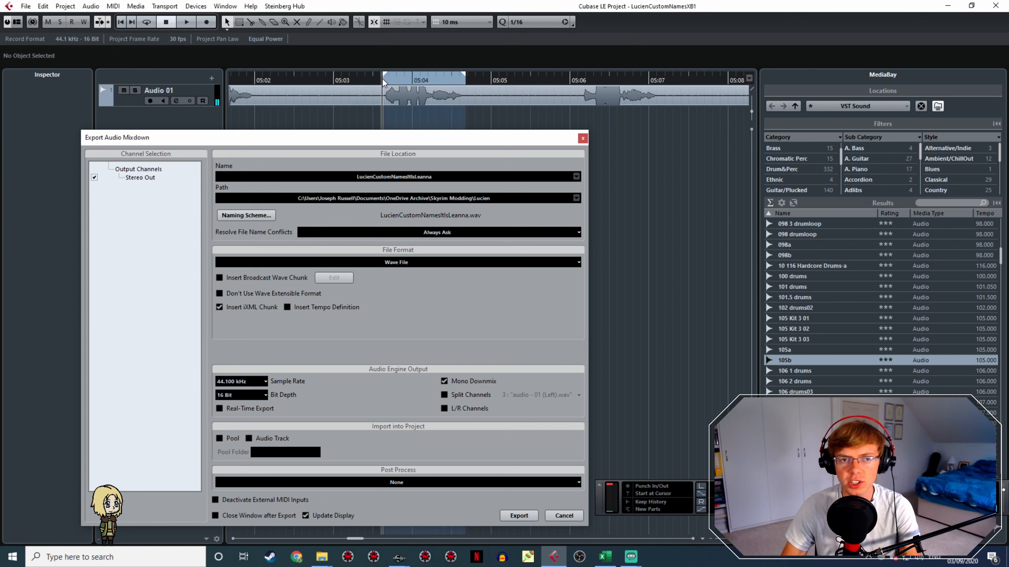
key(space)
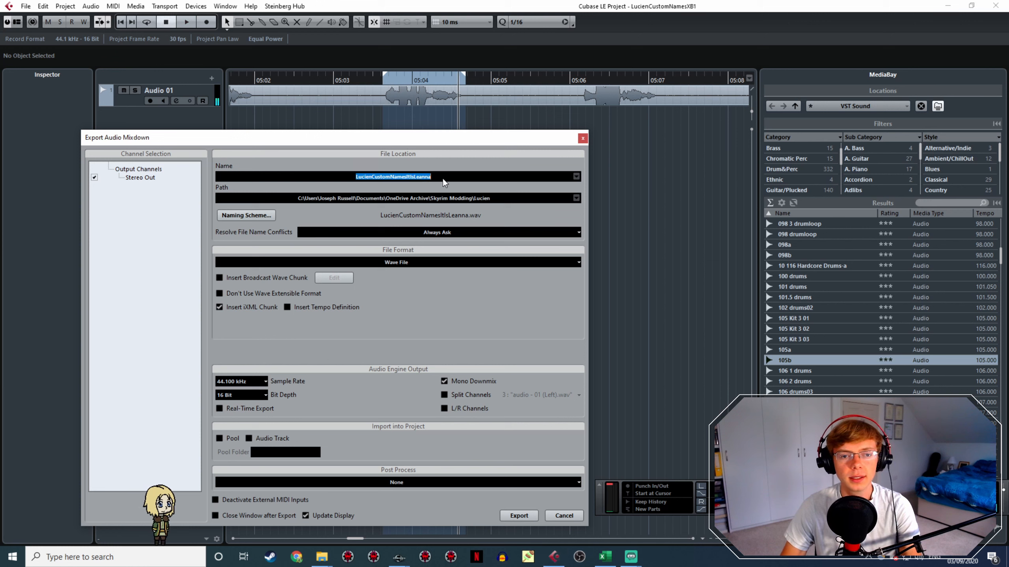
Export the selected range as a wave file named LucienCustomNamesItIsLeonard
drag(442, 178, 422, 178)
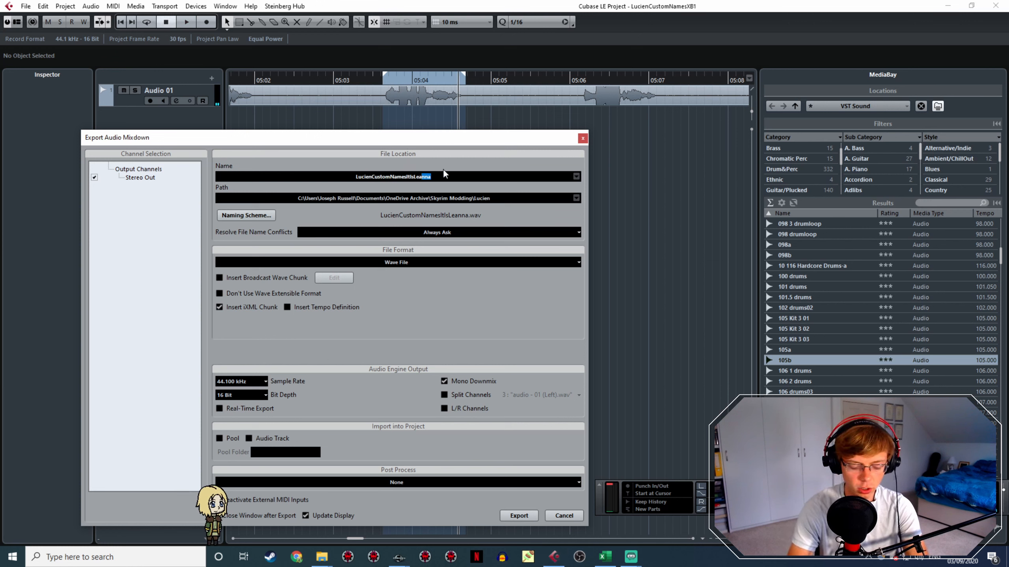
key(BackSpace)
key(BackSpace)
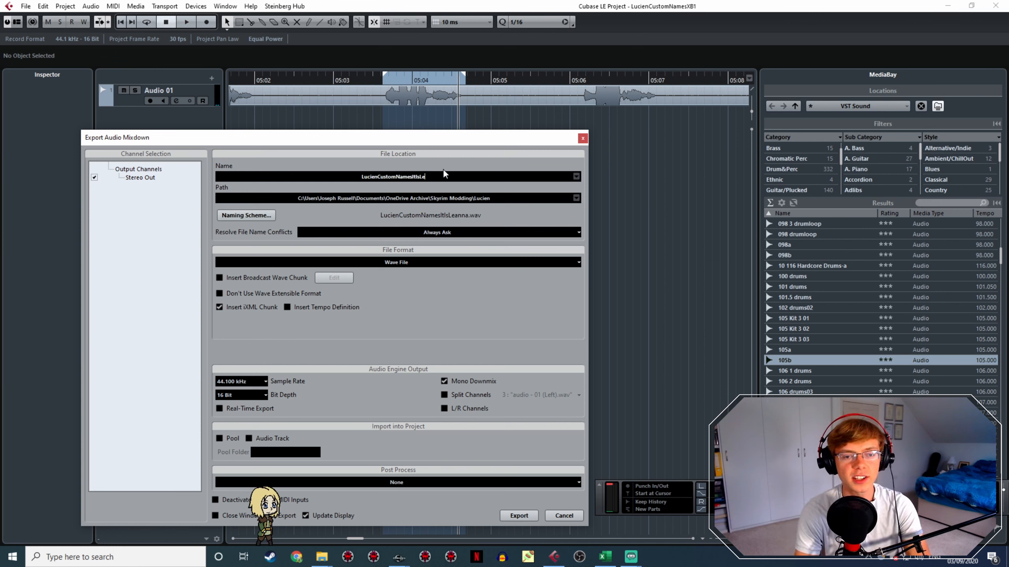
text(onard)
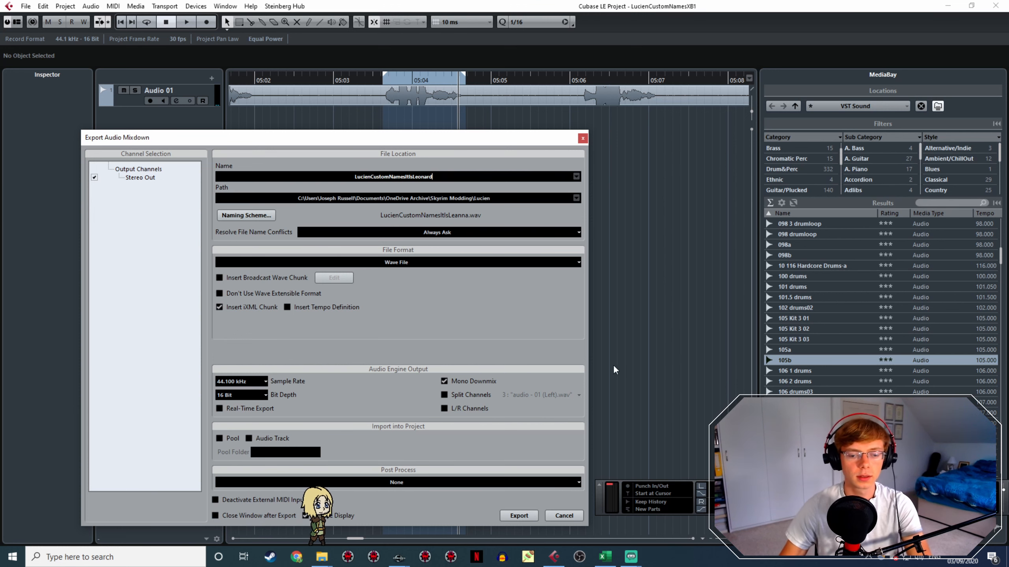
click(525, 514)
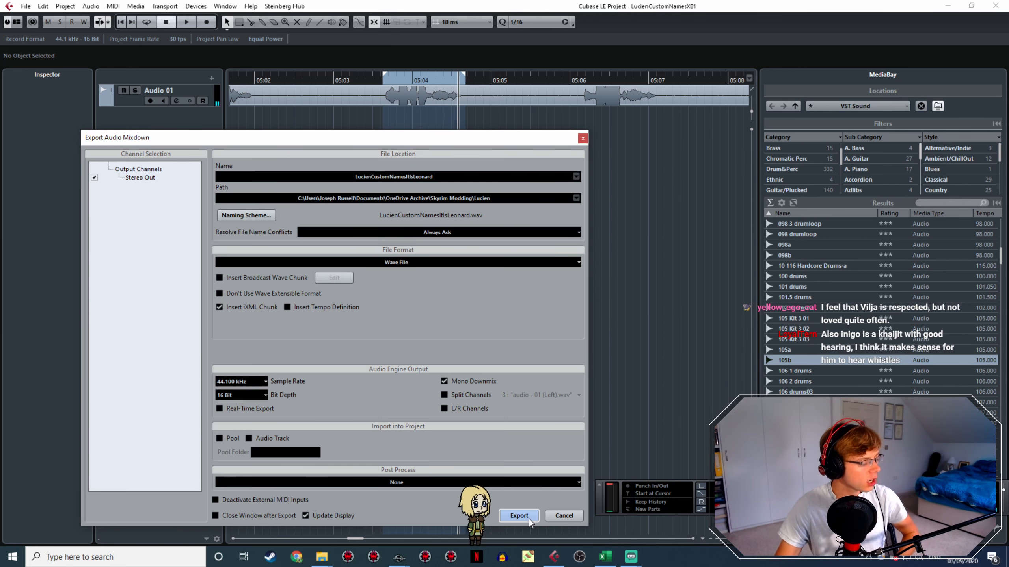
Set the export range around the line from about 05:06.1 to 05:07.2, playing it back to check its end
click(576, 76)
scroll(618, 126, right, 2)
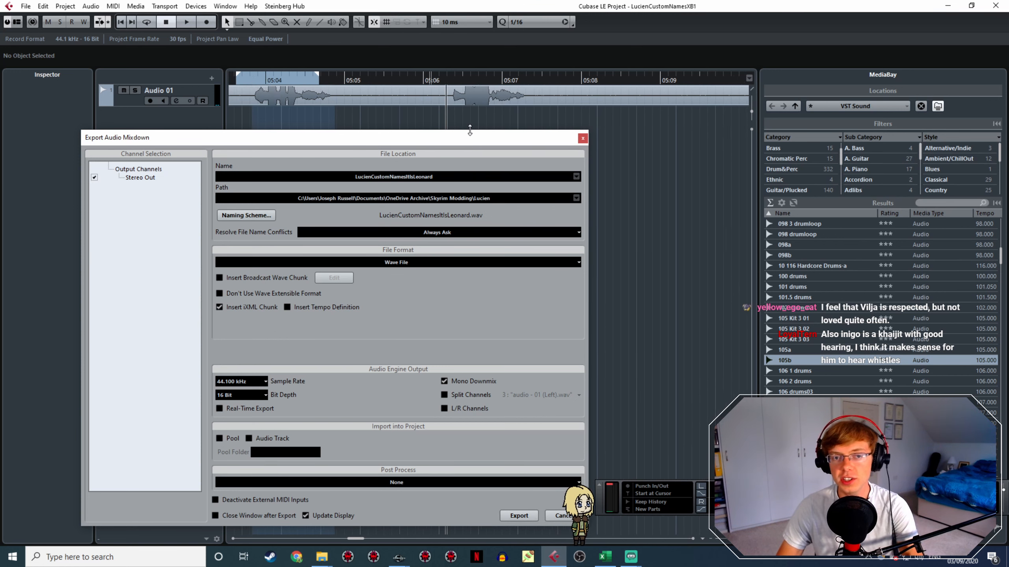
drag(436, 66, 511, 78)
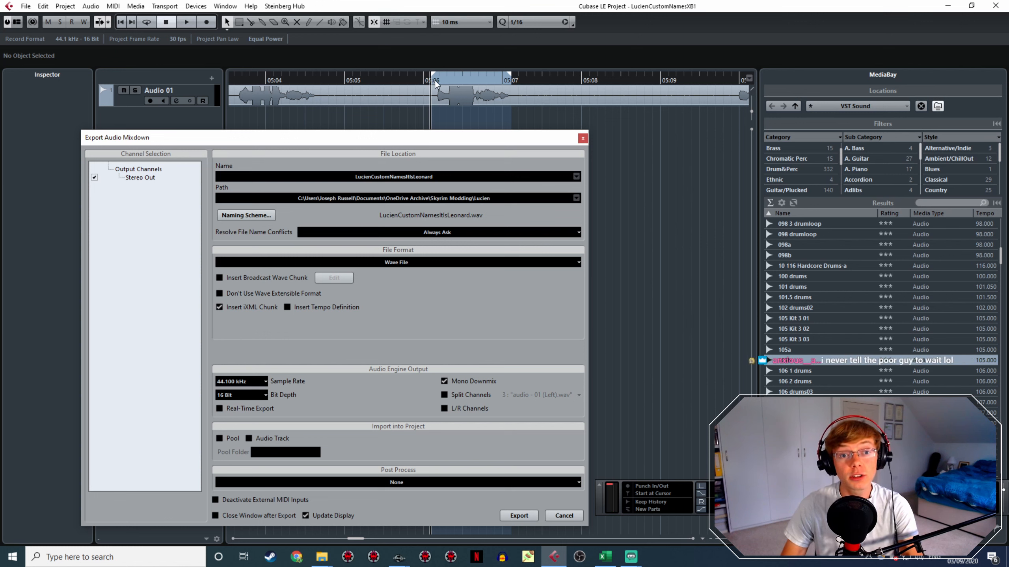
scroll(462, 89, up, 2)
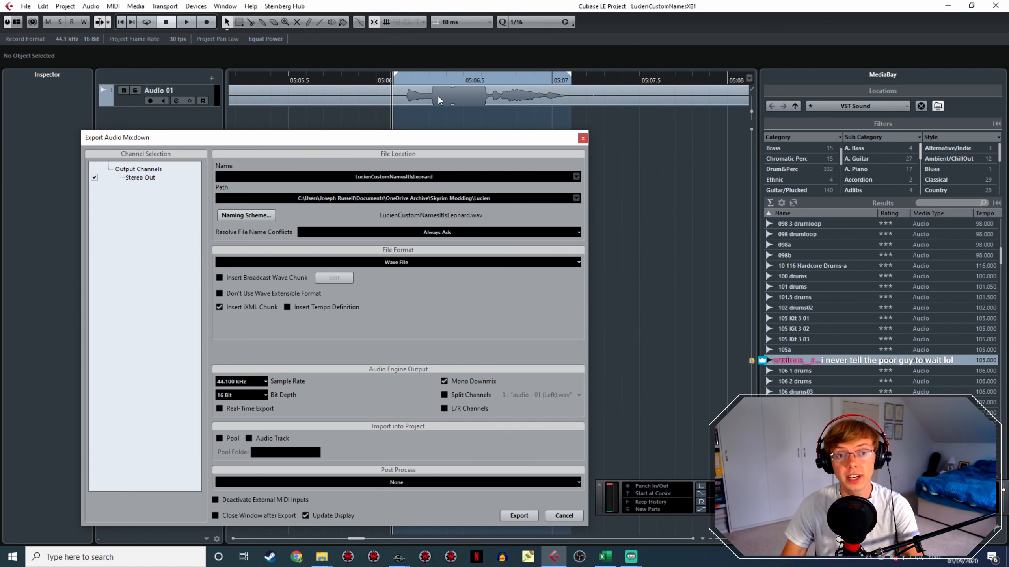
click(393, 84)
key(space)
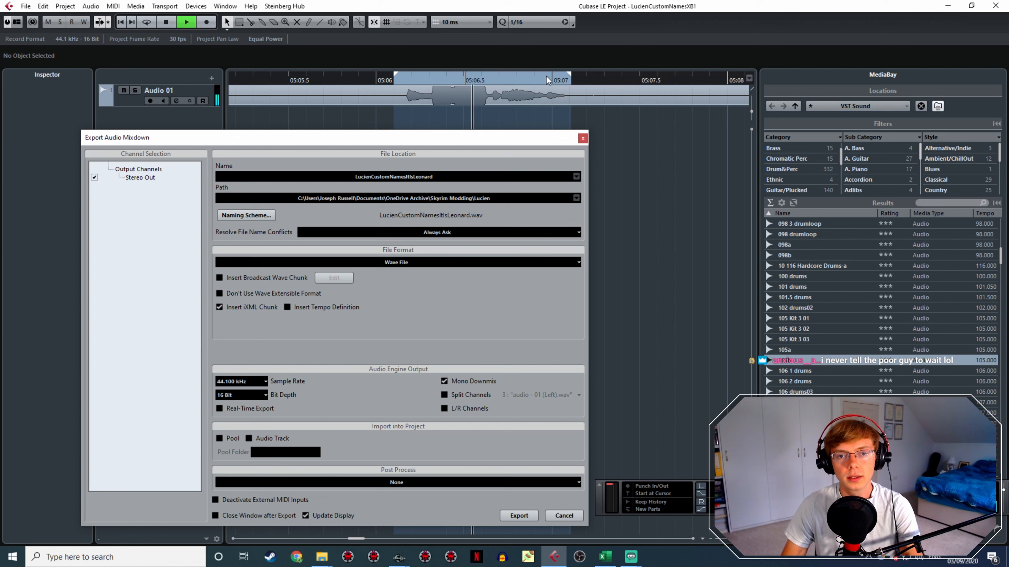
key(space)
drag(570, 79, 579, 79)
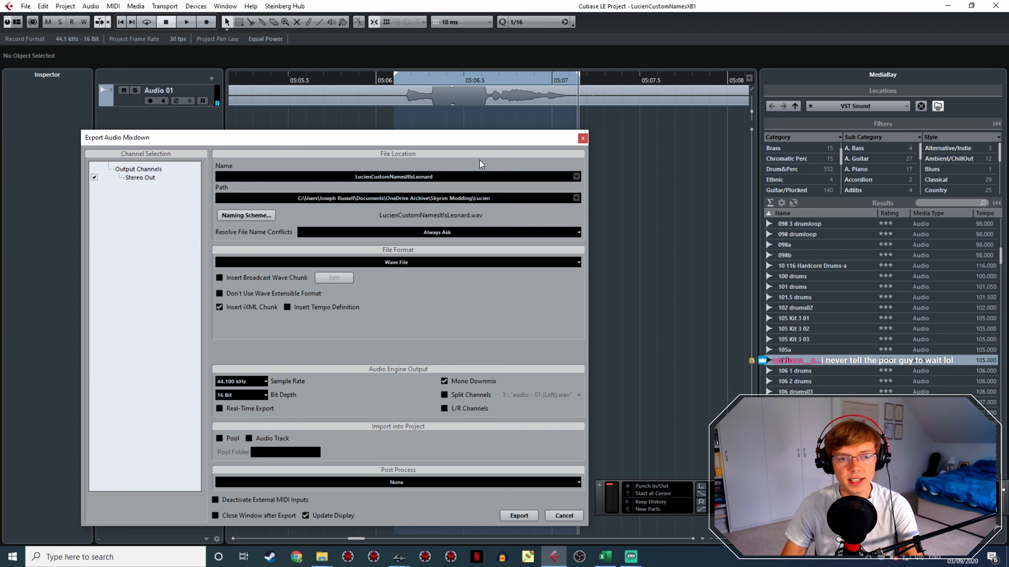
Export the selected range as a wave file named LucienCustomNamesItIsLily
click(435, 176)
drag(435, 176, 418, 174)
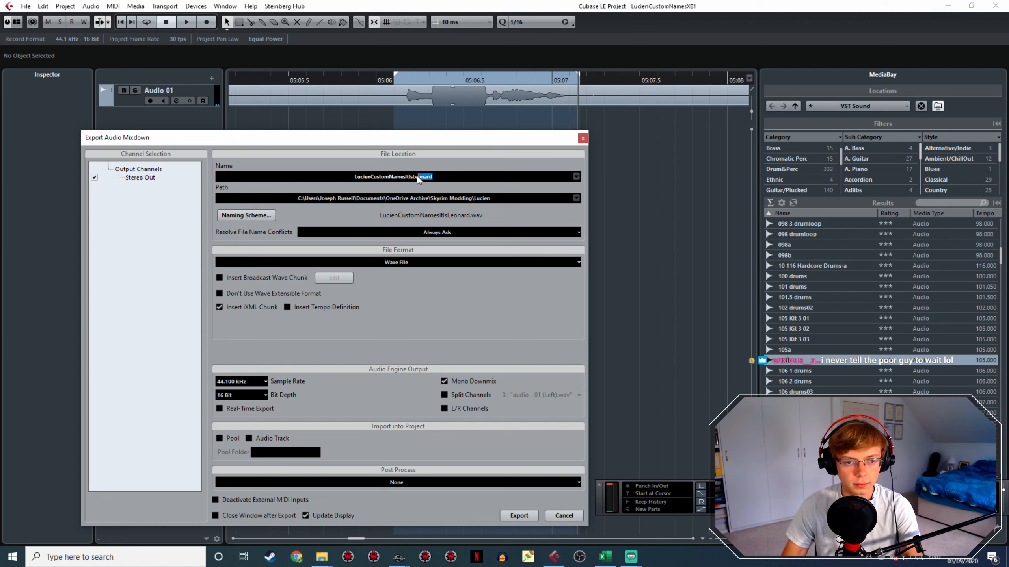
text(il)
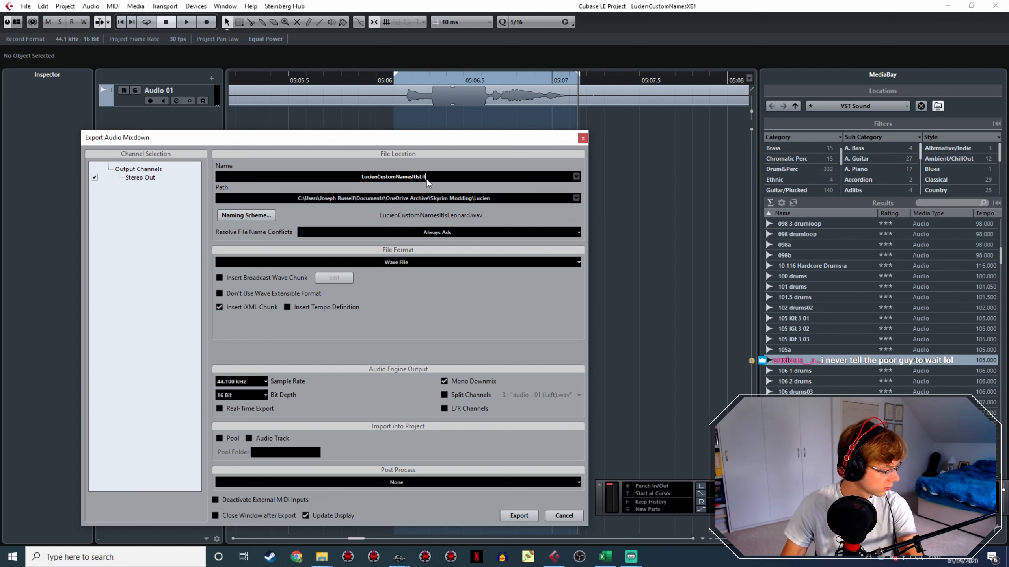
text(y)
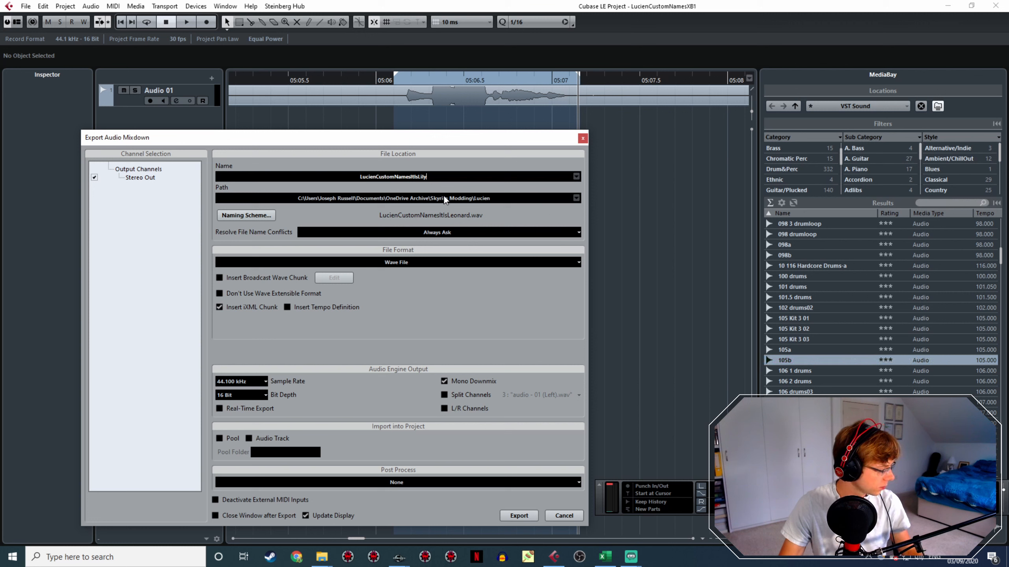
click(528, 516)
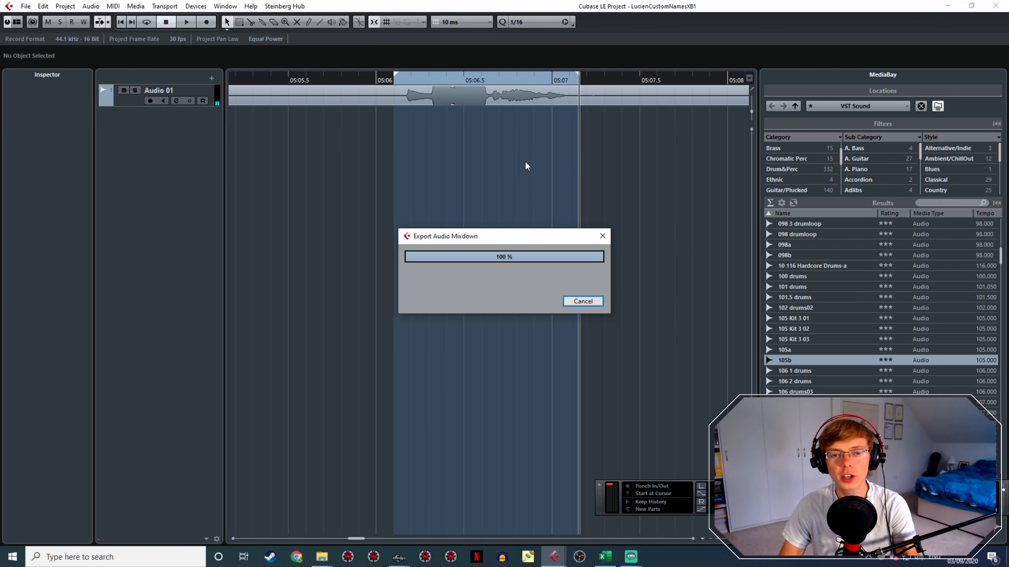
Play the following line and set the export range around it from about 05:10 to 05:11
scroll(619, 156, down, 7)
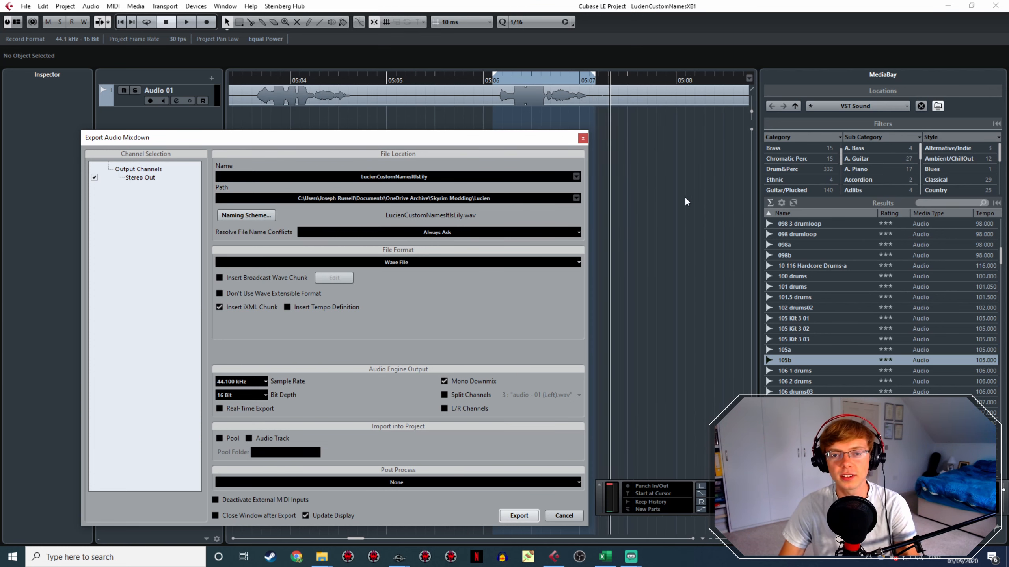
scroll(715, 176, right, 7)
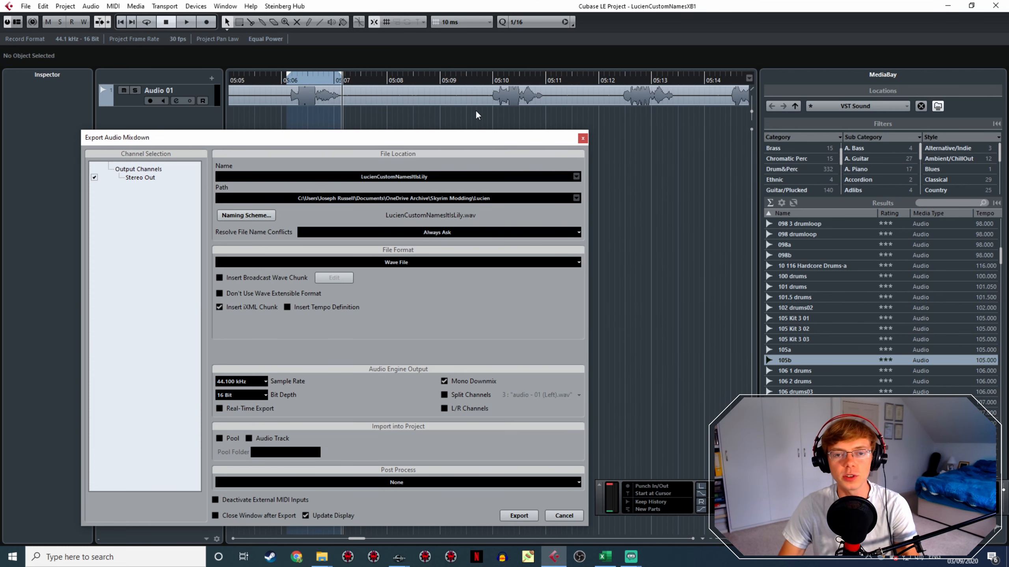
double_click(484, 77)
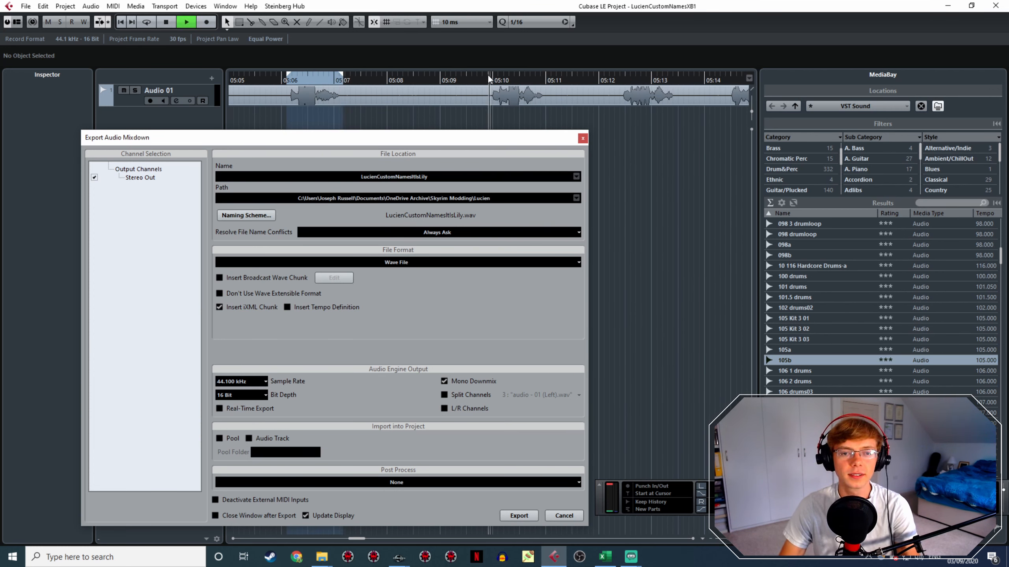
drag(488, 77, 545, 79)
key(space)
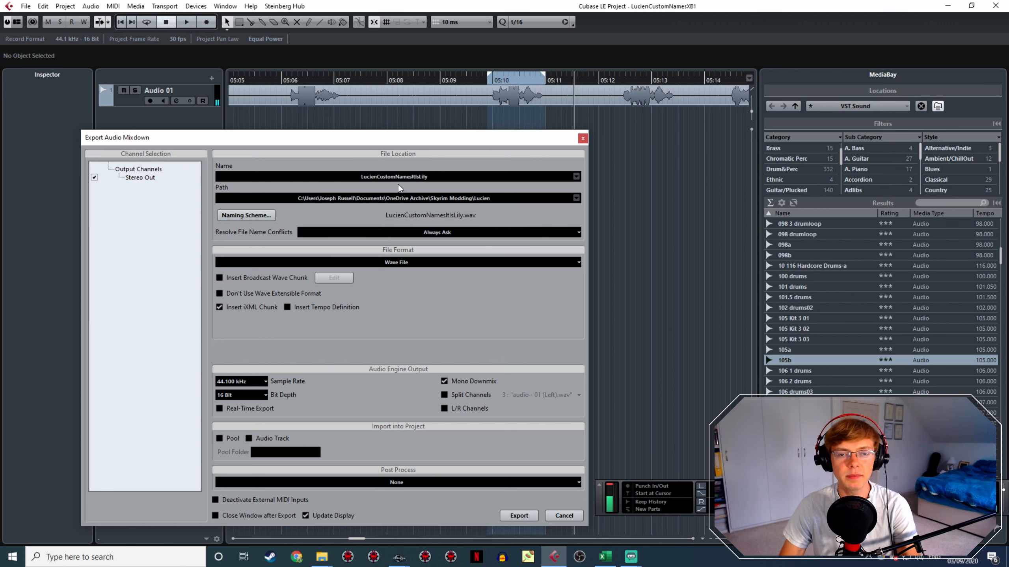
Export the selected range as a wave file named LucienCustomNamesItIsLina
click(425, 176)
click(424, 178)
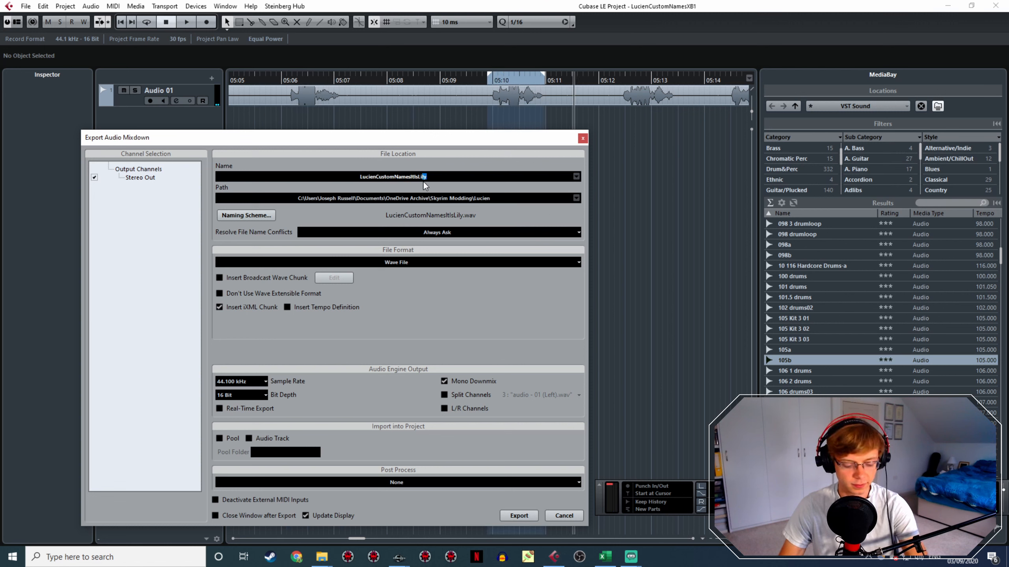
text(na)
click(524, 515)
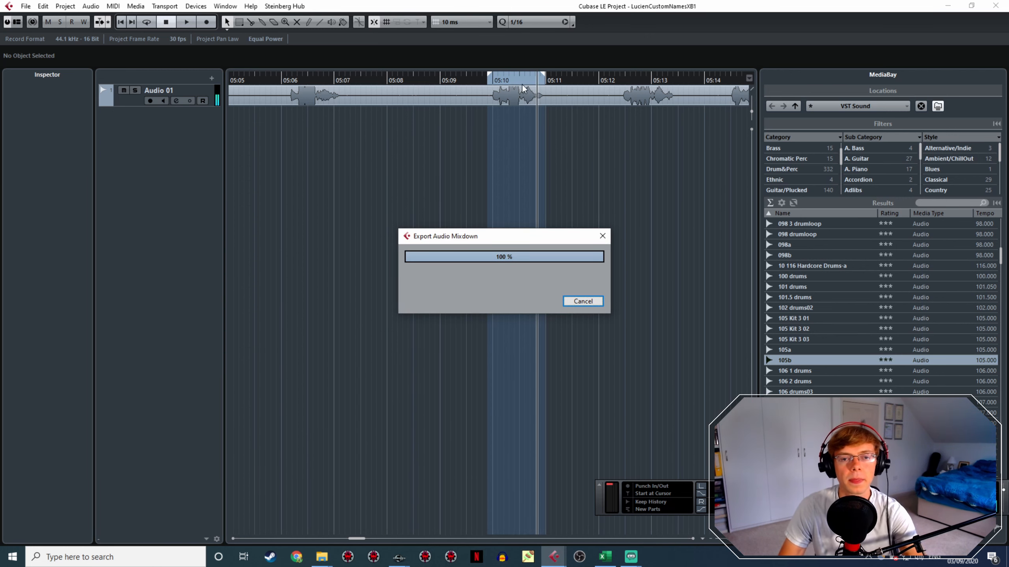
Play the following line and set the export range around it from about 05:12.4 to 05:13.4
key(space)
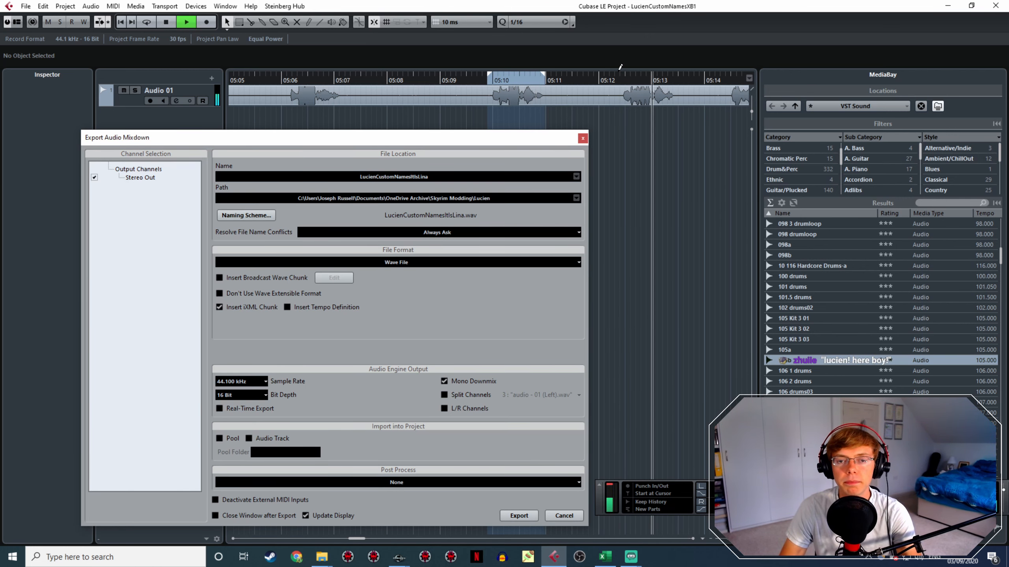
drag(618, 76, 673, 77)
key(space)
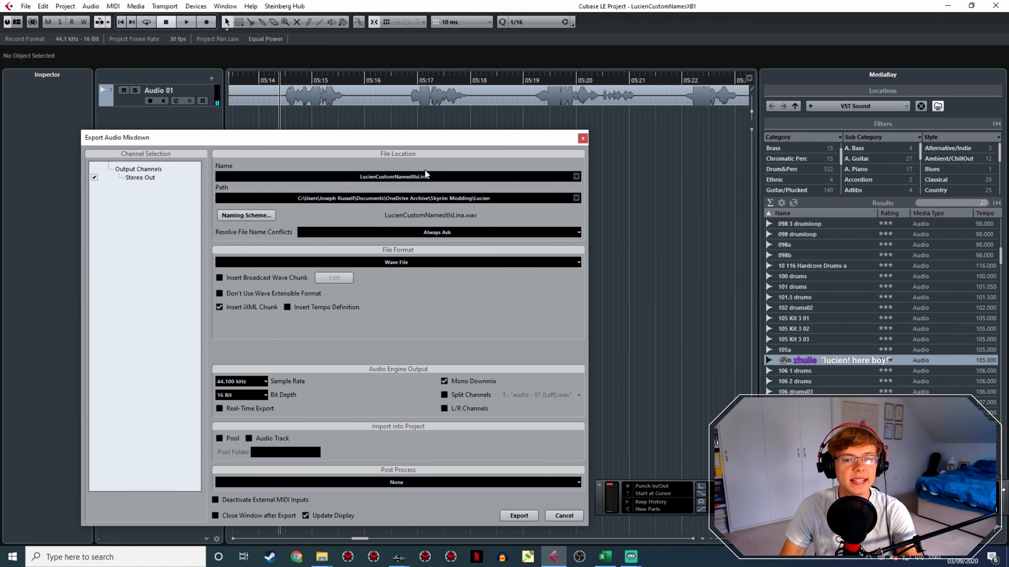
Export the selected range as a wave file named LucienCustomNamesItIsLisa
click(433, 174)
click(421, 179)
key(BackSpace)
text(s)
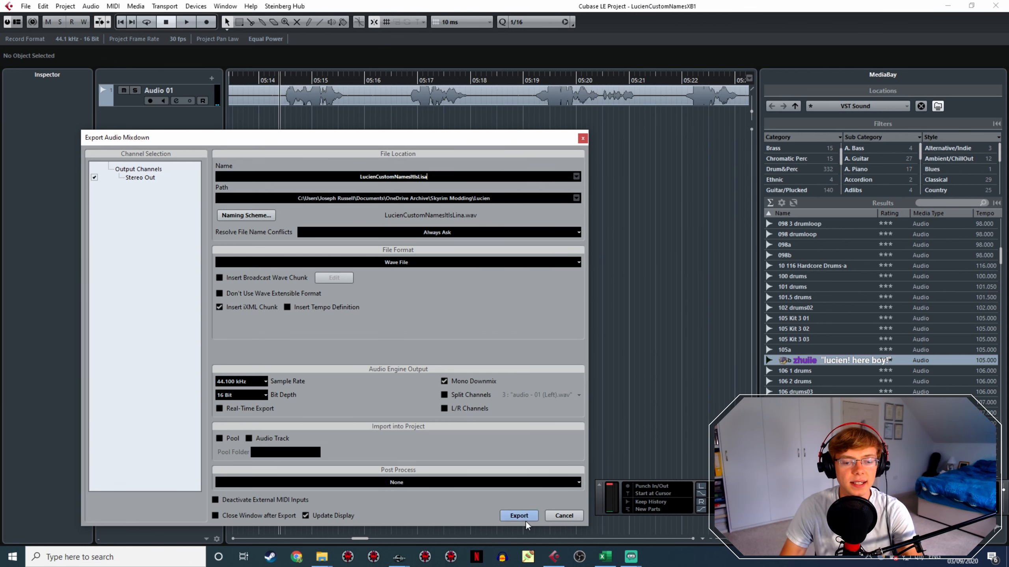
click(519, 516)
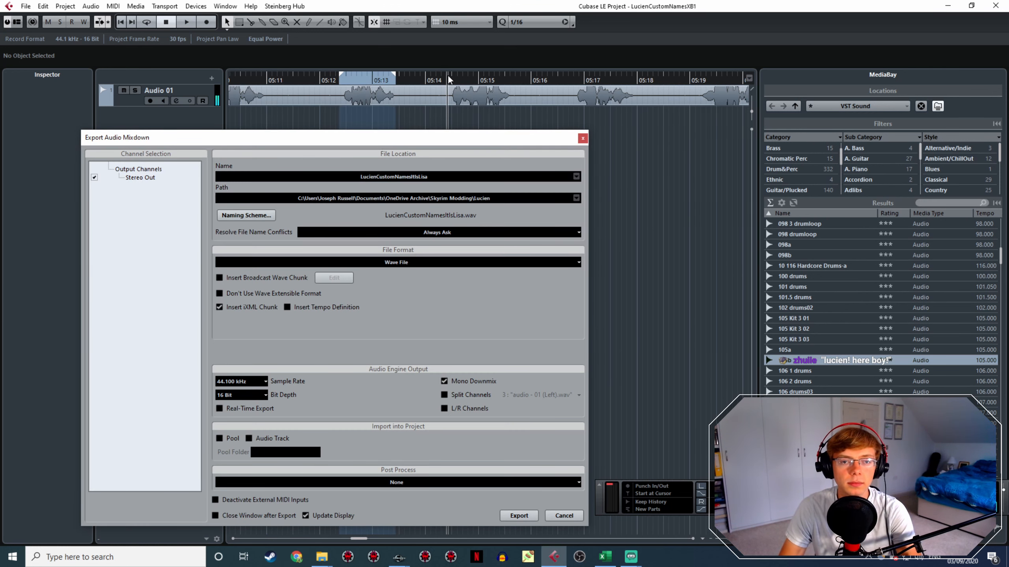
Play the following line and set the export range around it from about 05:14.5 to 05:15.6
click(449, 77)
key(space)
drag(468, 78, 511, 78)
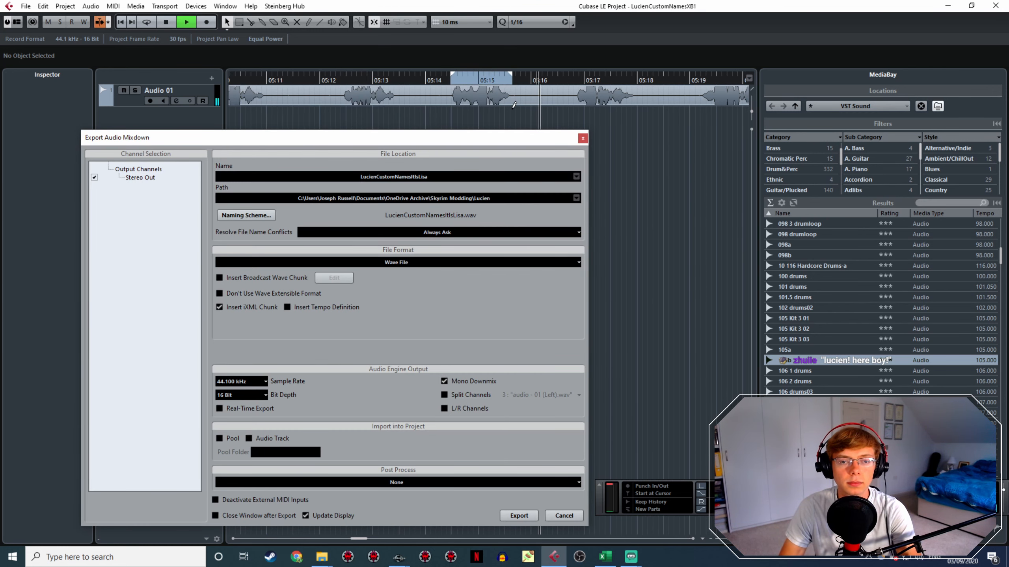
key(space)
Export the selected range as a wave file named LucienCustomNamesItIsLucille
click(426, 177)
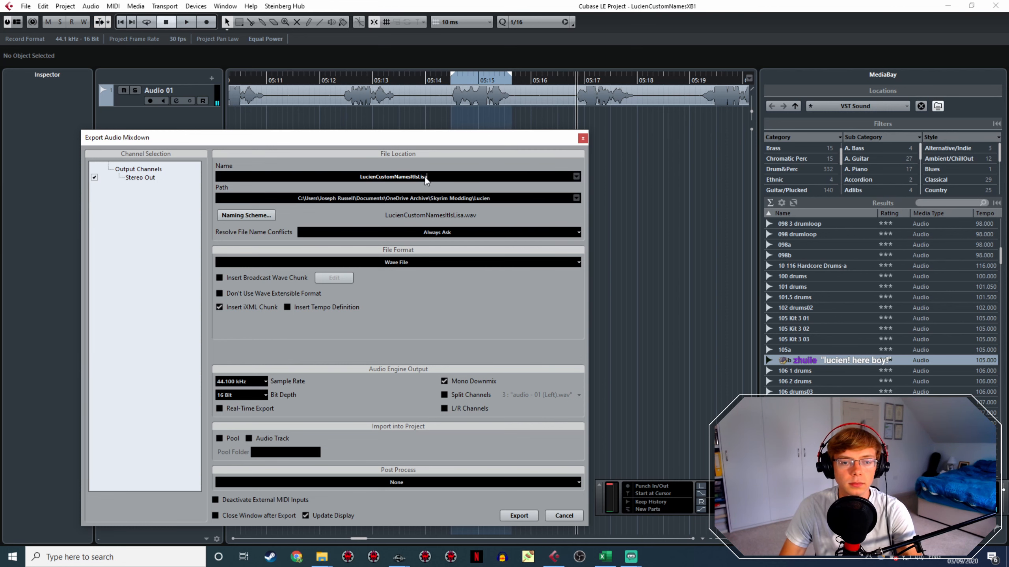
text(ucille)
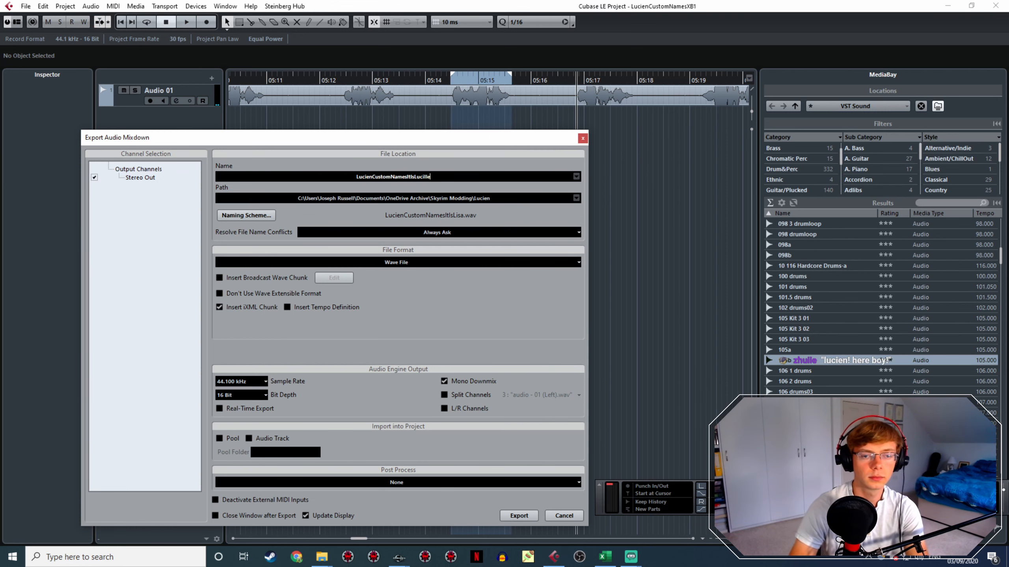
click(519, 515)
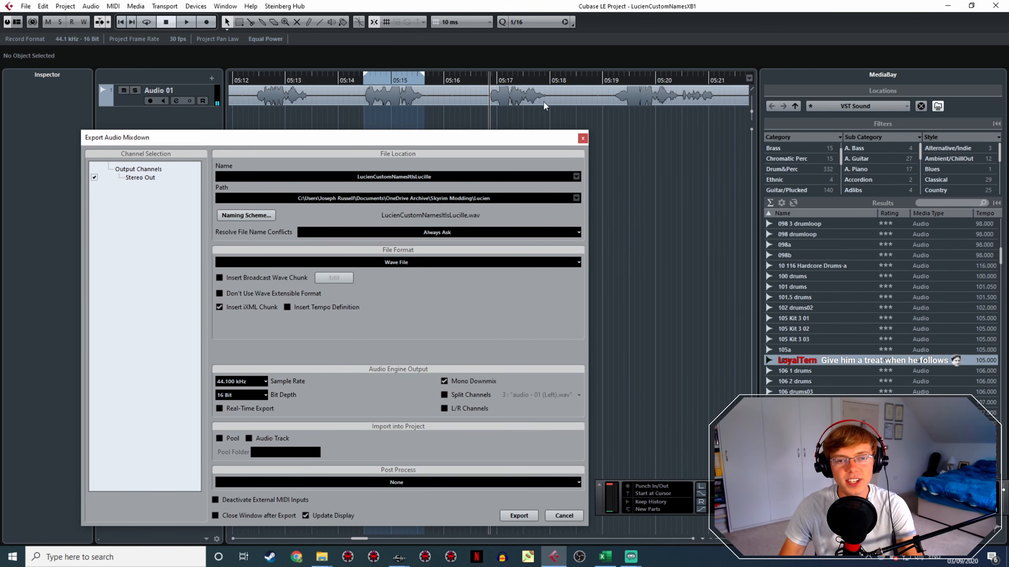
Set the export range around the line from about 05:16.8 to 05:18 and play it back
click(487, 79)
key(space)
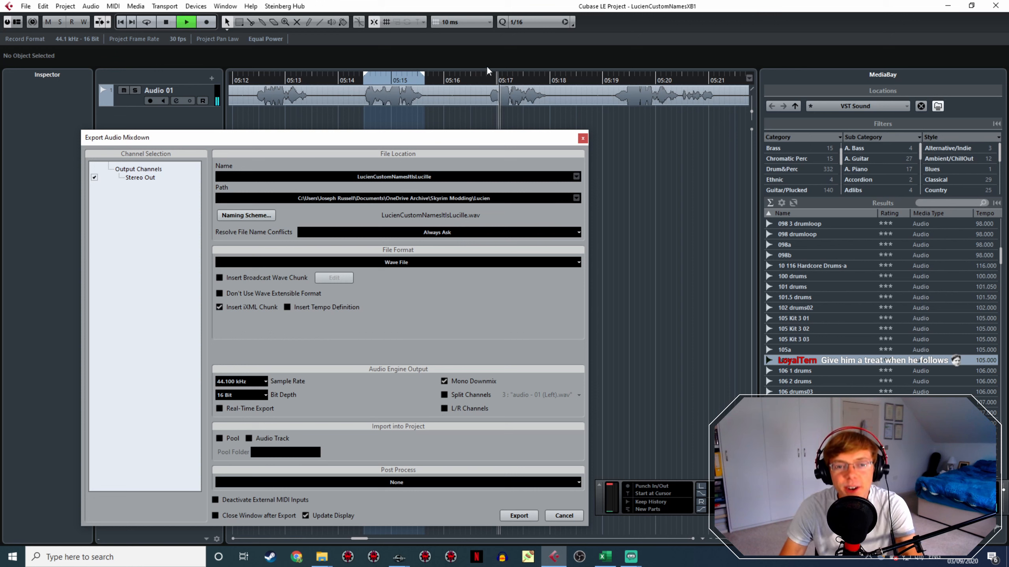
key(space)
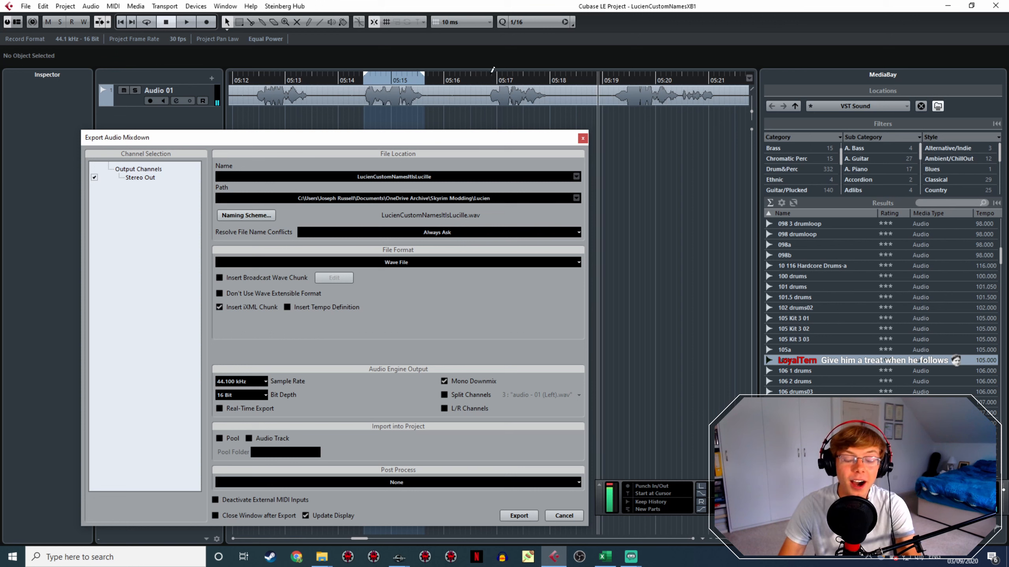
mouse_move(488, 77)
mouse_down()
mouse_move(526, 81)
mouse_move(543, 101)
mouse_up()
click(484, 76)
key(space)
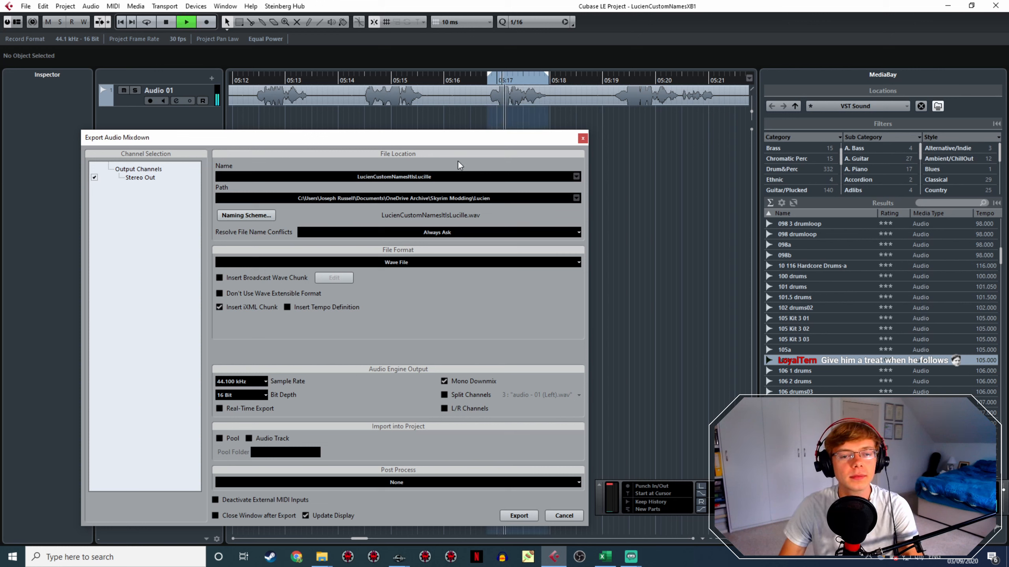
key(space)
Export the selected range as a wave file named LucienCustomNamesItIsMartin
drag(435, 177, 415, 177)
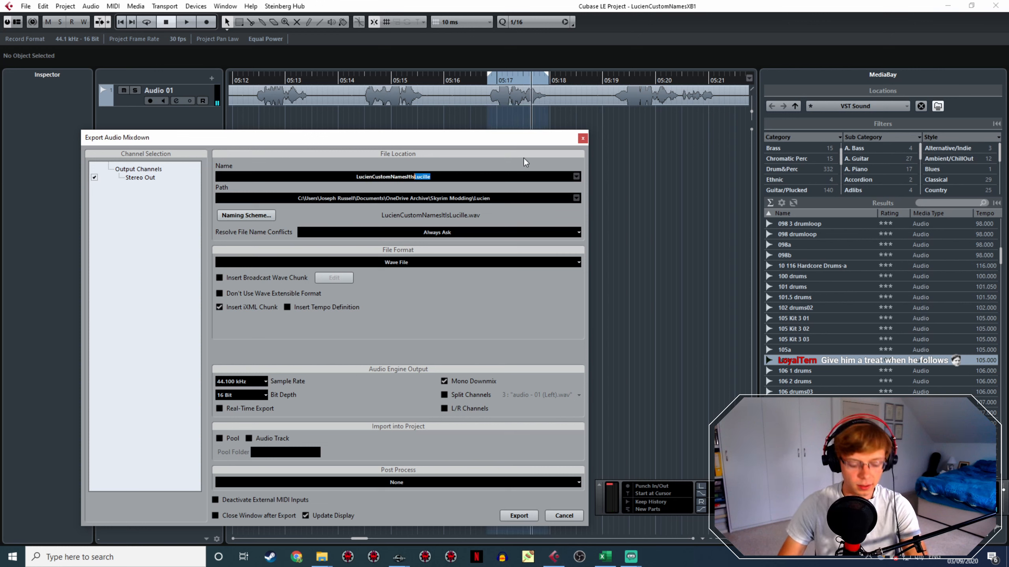
text(Martin)
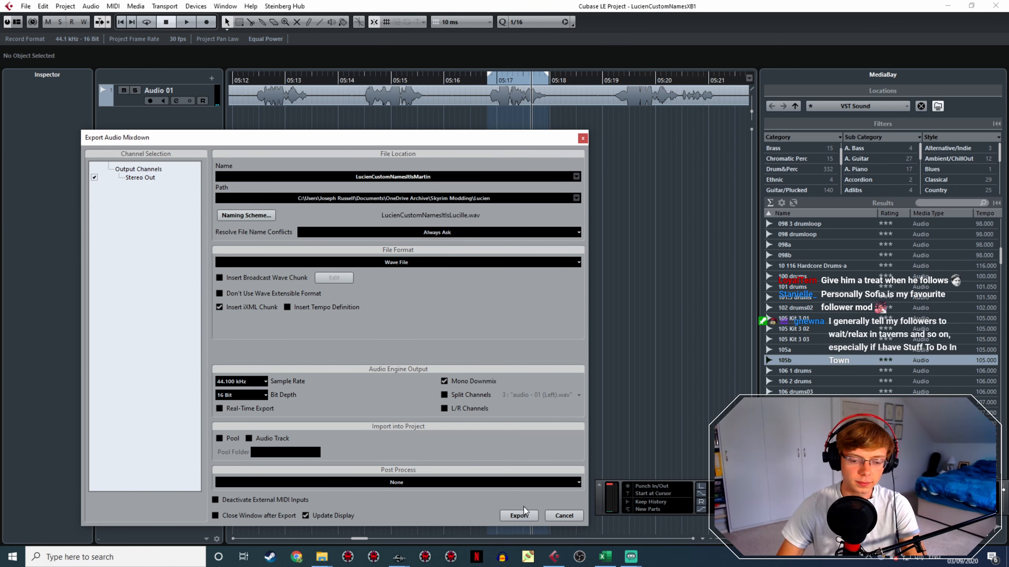
click(524, 509)
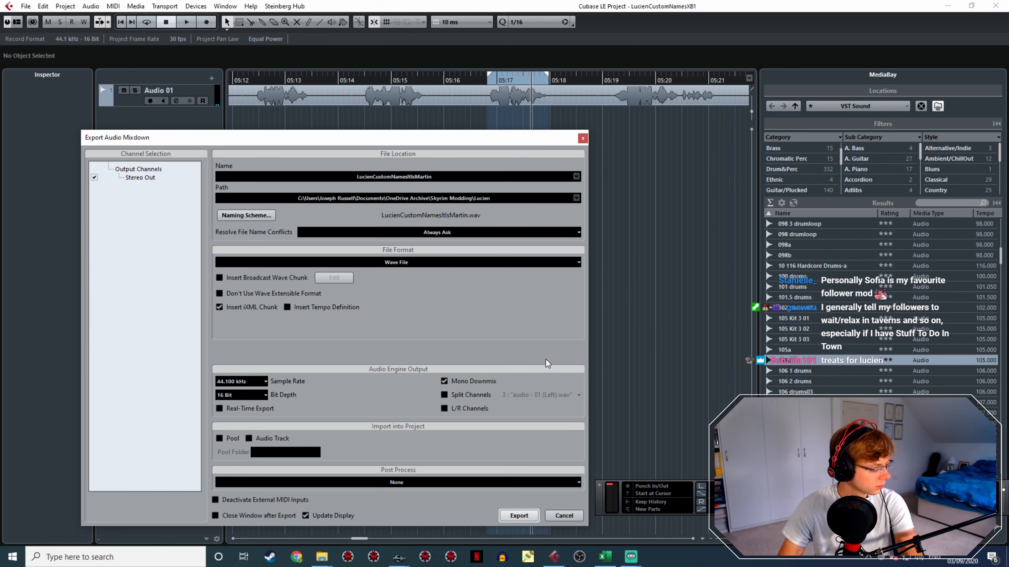
Set the export range around the line from about 05:19 to 05:21 and play it back
key(space)
click(512, 75)
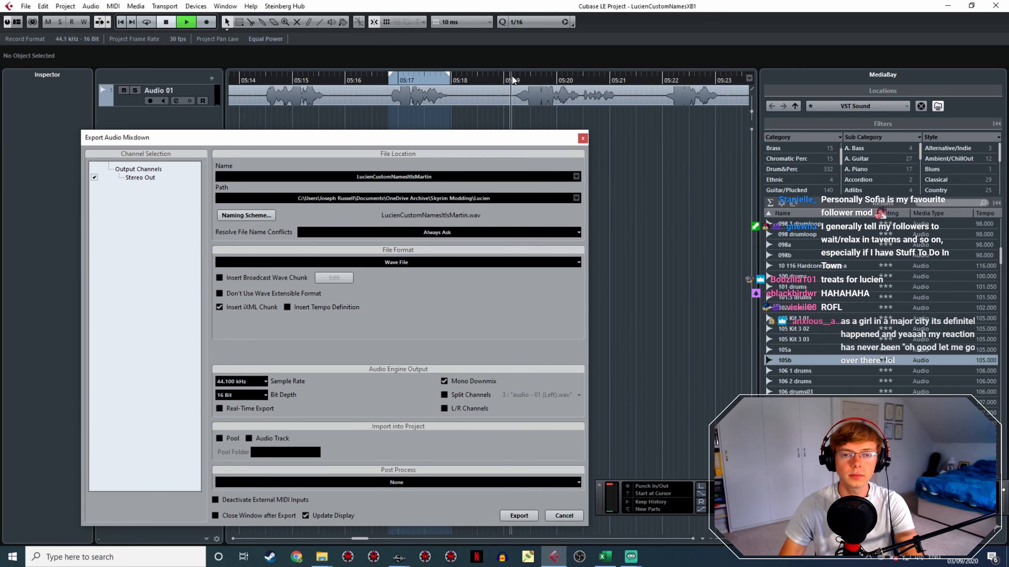
drag(512, 76, 614, 78)
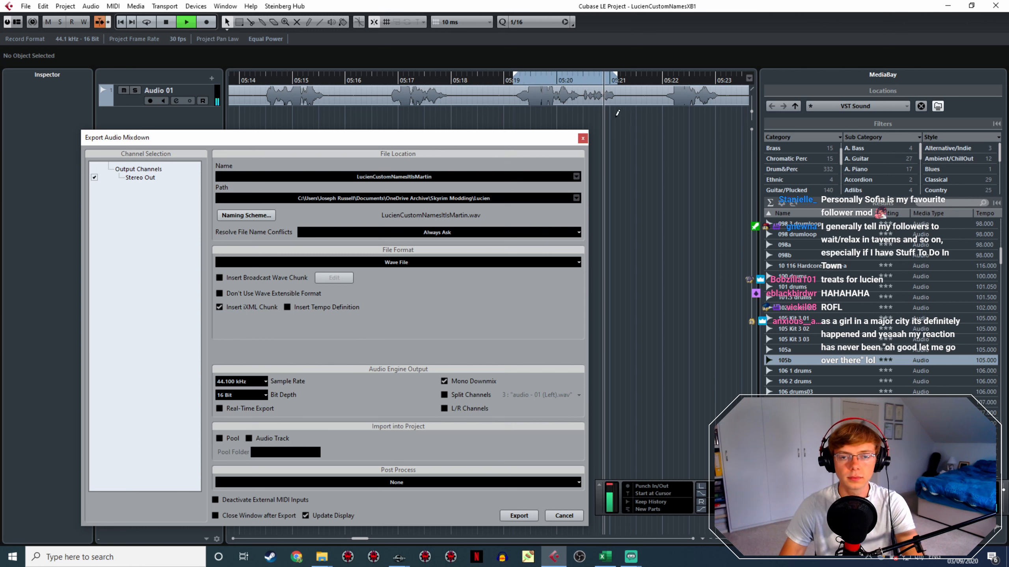
click(513, 79)
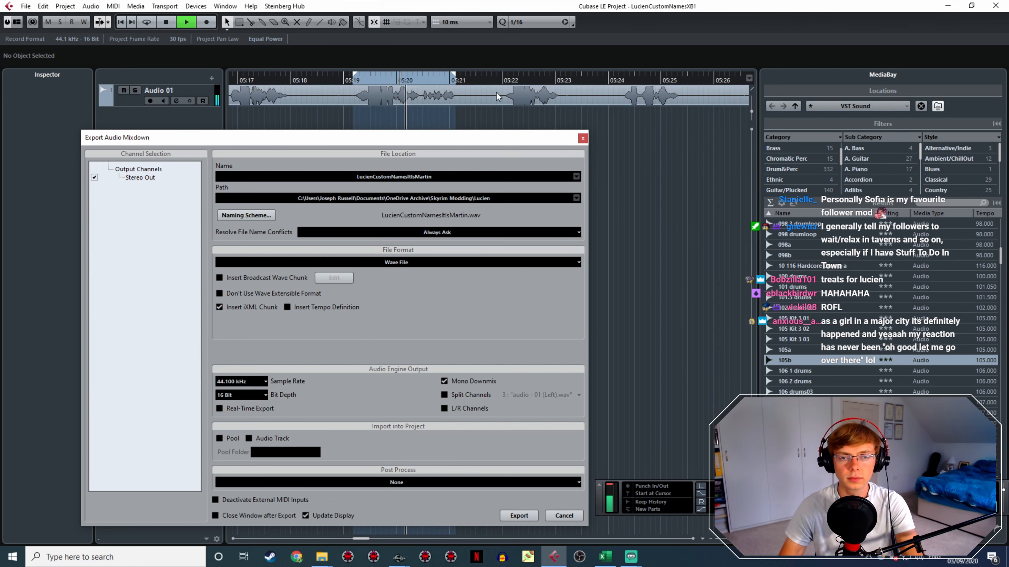
Set the export range from about 05:22 to 05:23 and export it as a wave file named LucienCustomNamesItIsMarwen
drag(504, 72, 558, 74)
key(space)
click(433, 177)
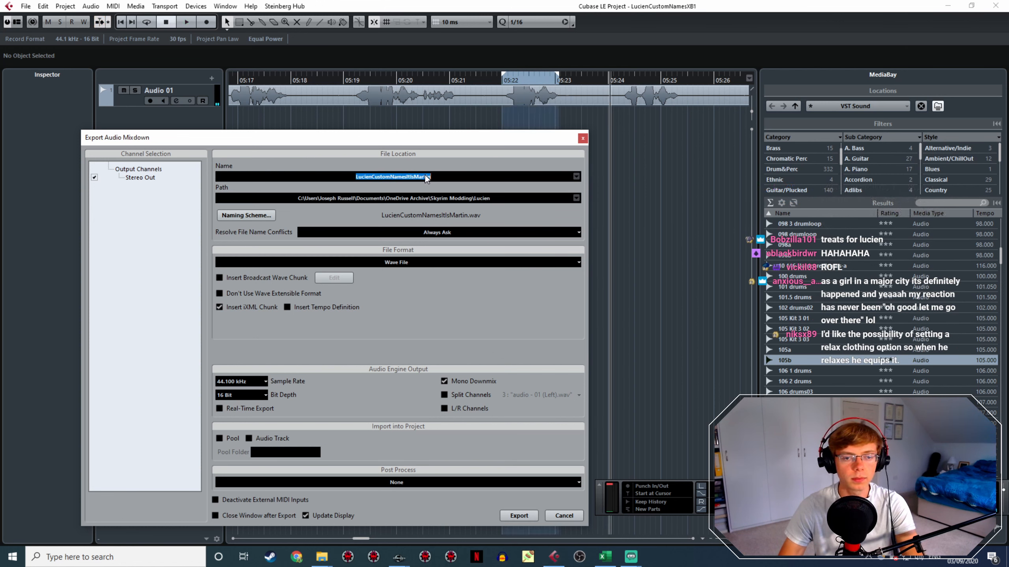
drag(431, 177, 427, 179)
text(wen)
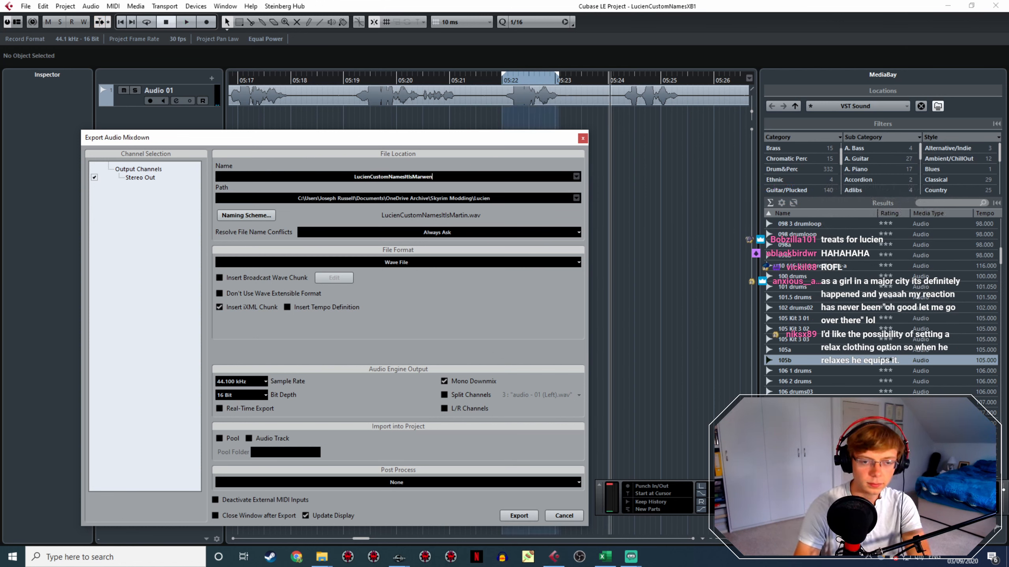
click(519, 515)
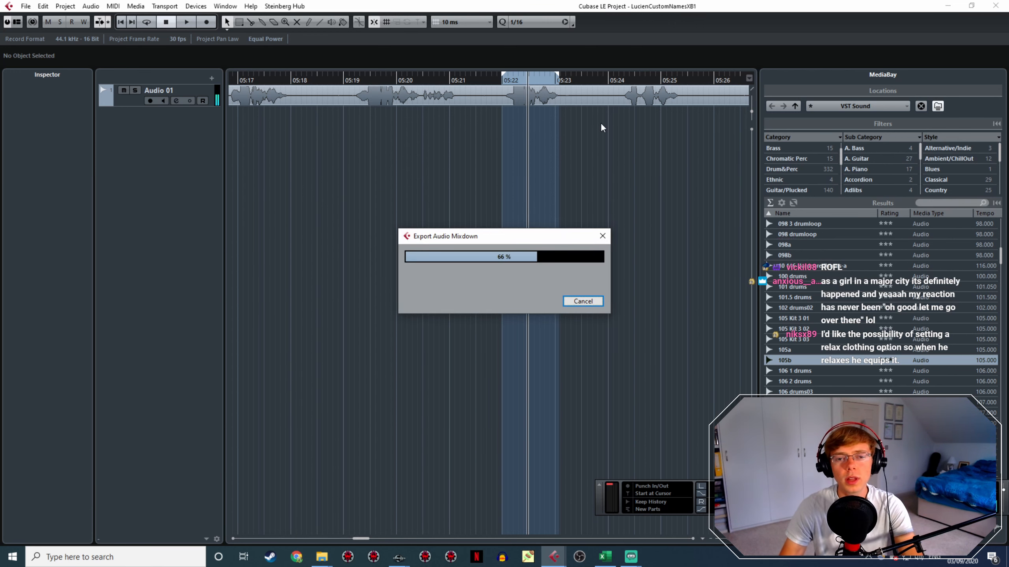
Set the export range from about 05:24.3 to 05:25.3 and export it as a wave file named LucienCustomNamesItIsMatthew
double_click(614, 78)
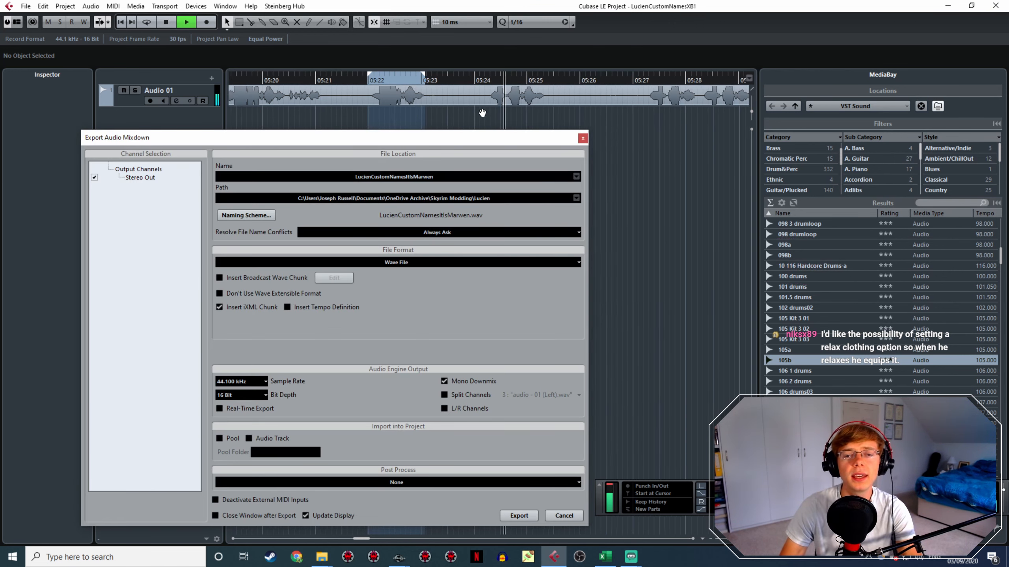
drag(469, 67, 523, 74)
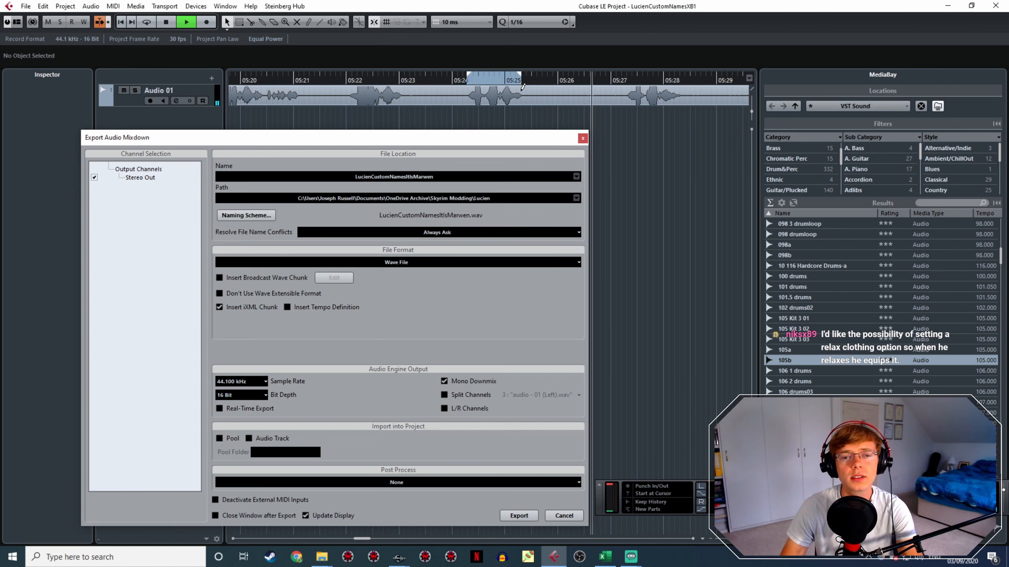
click(433, 178)
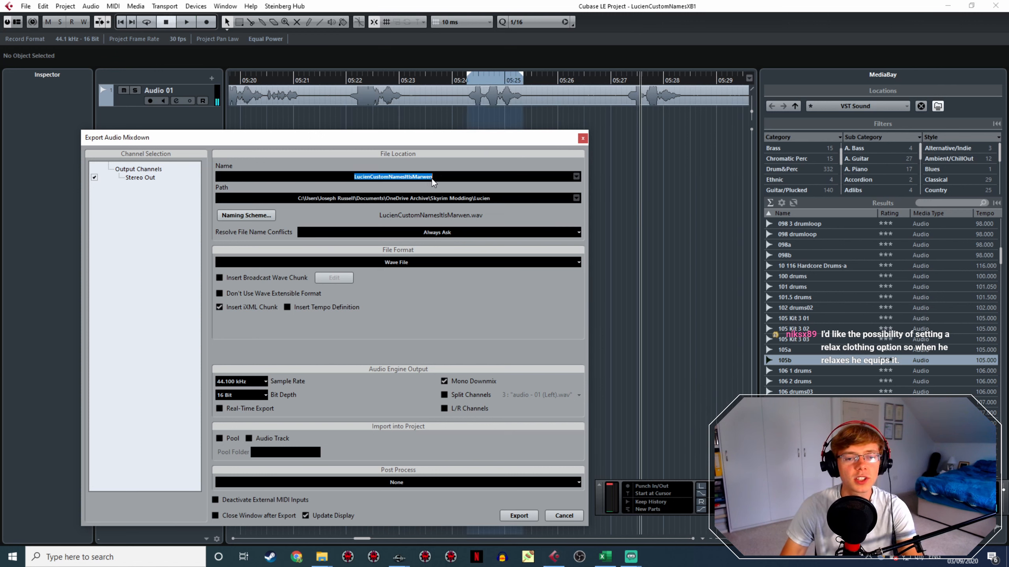
drag(422, 177, 420, 178)
text(tthew)
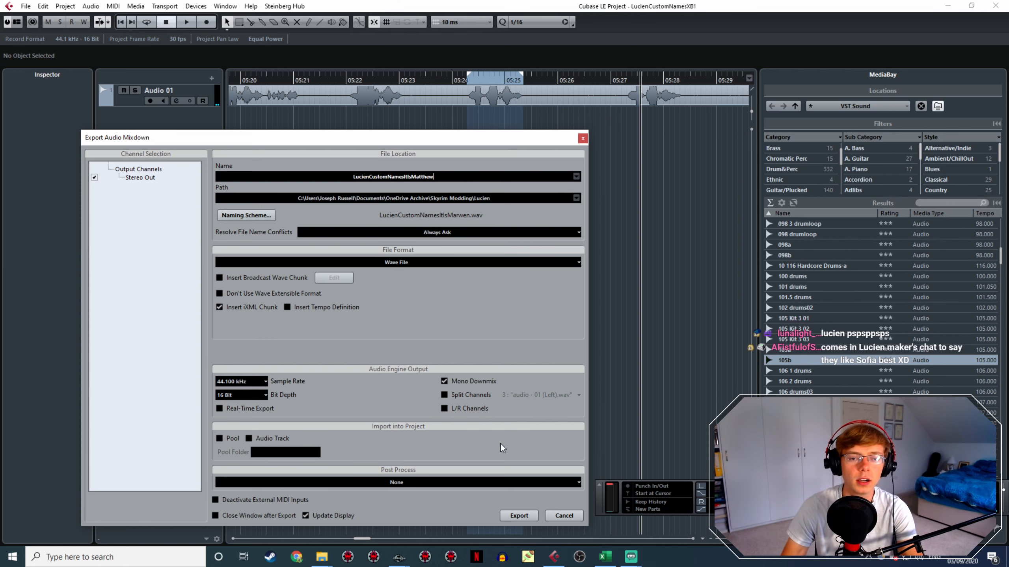
click(518, 515)
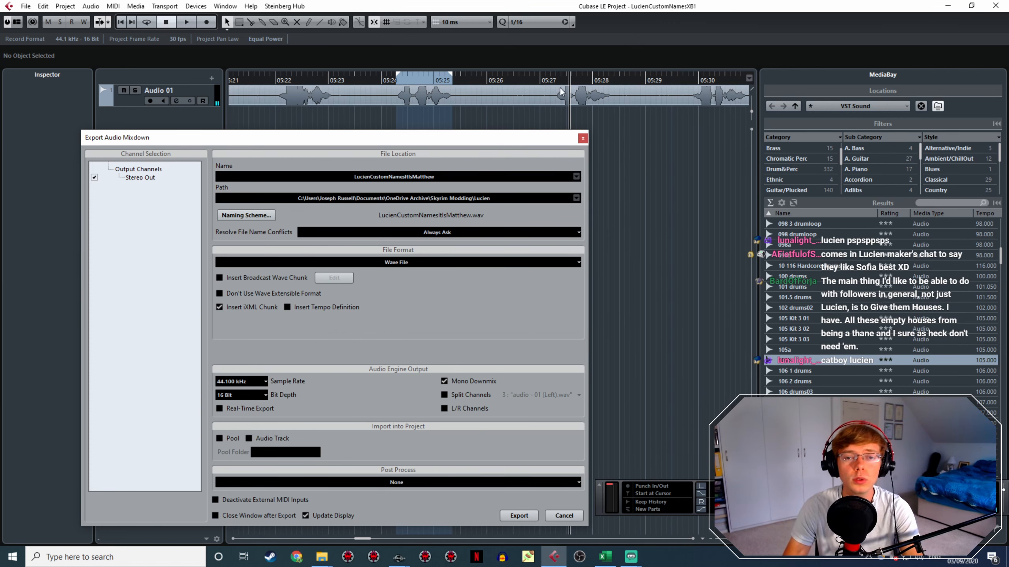
Set the export range around the next take from about 05:27.3 to 05:28.3, comparing its playback with the previous take
click(550, 72)
drag(550, 79, 608, 79)
key(space)
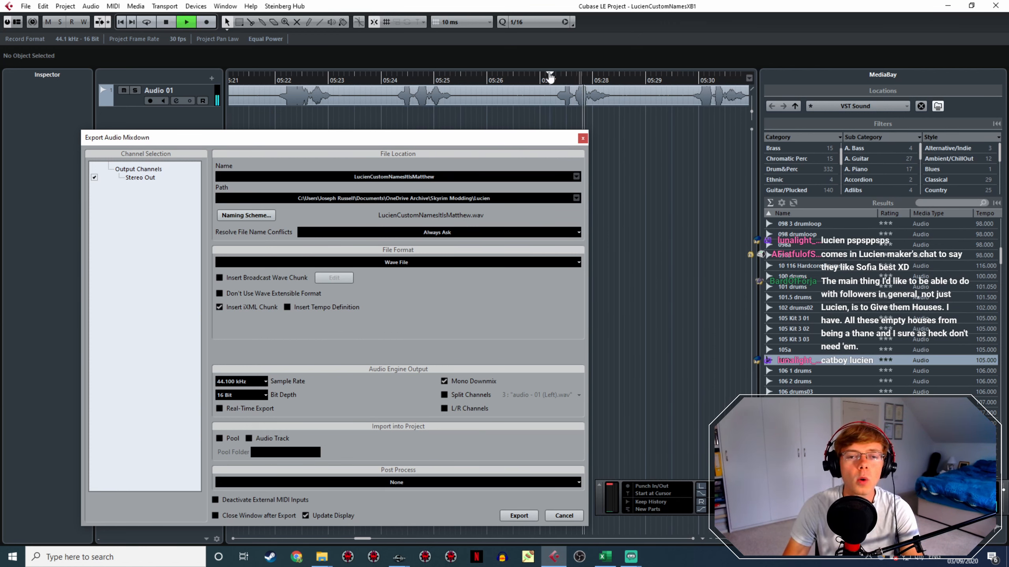
key(space)
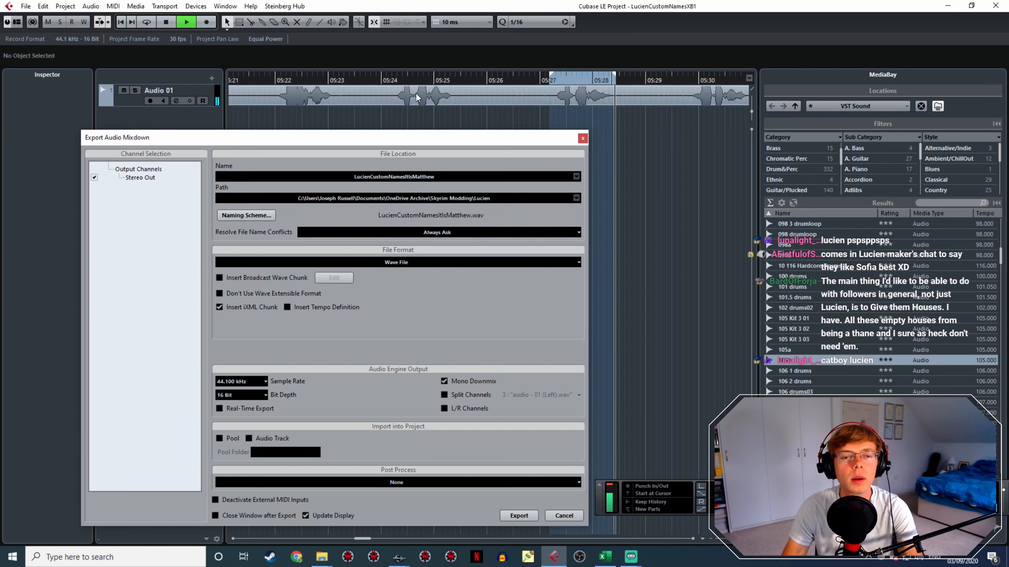
click(402, 80)
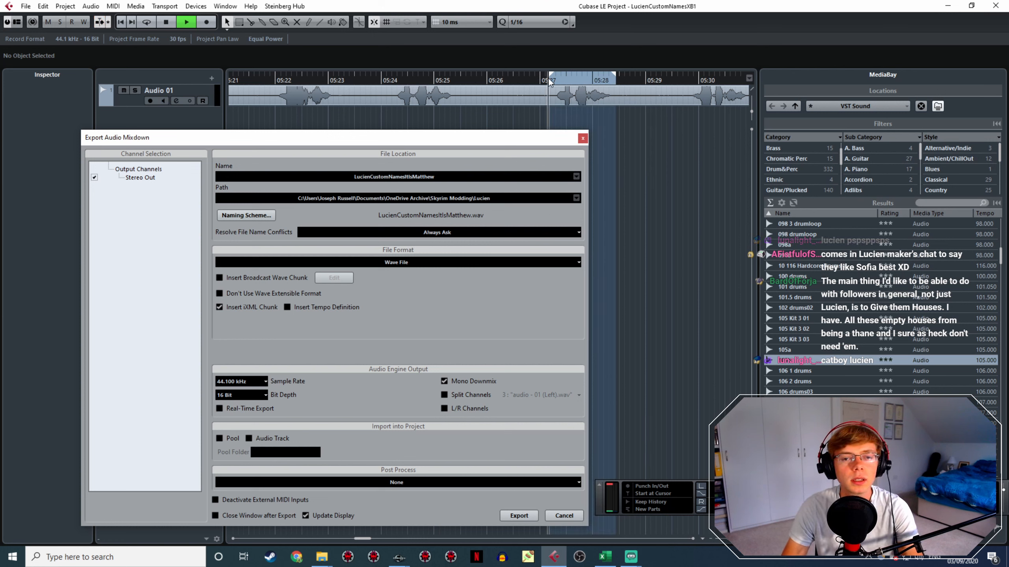
key(space)
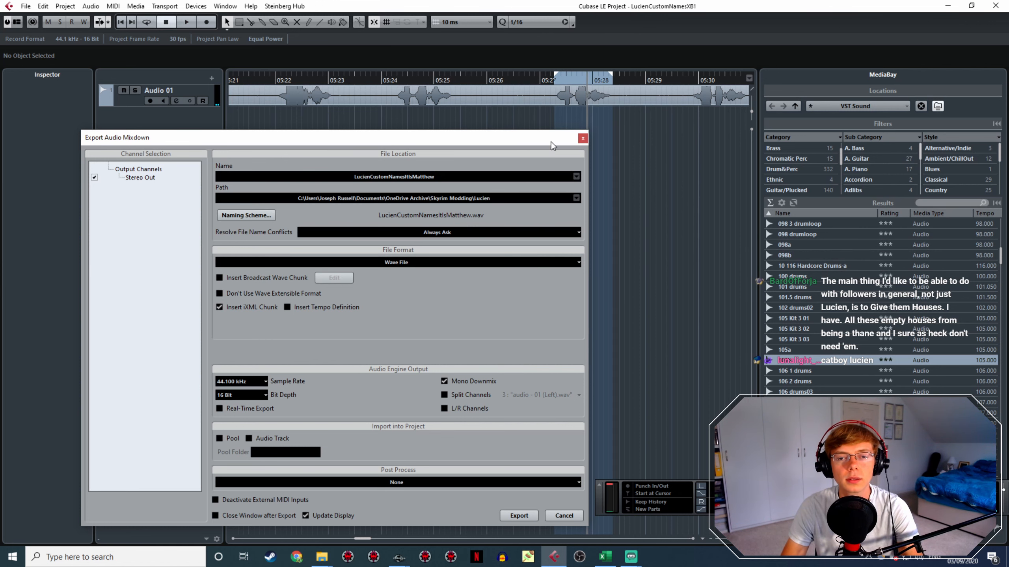
Export the range as LucienCustomNamesItIsMatthew, overwriting the existing file, and play the range back
click(526, 516)
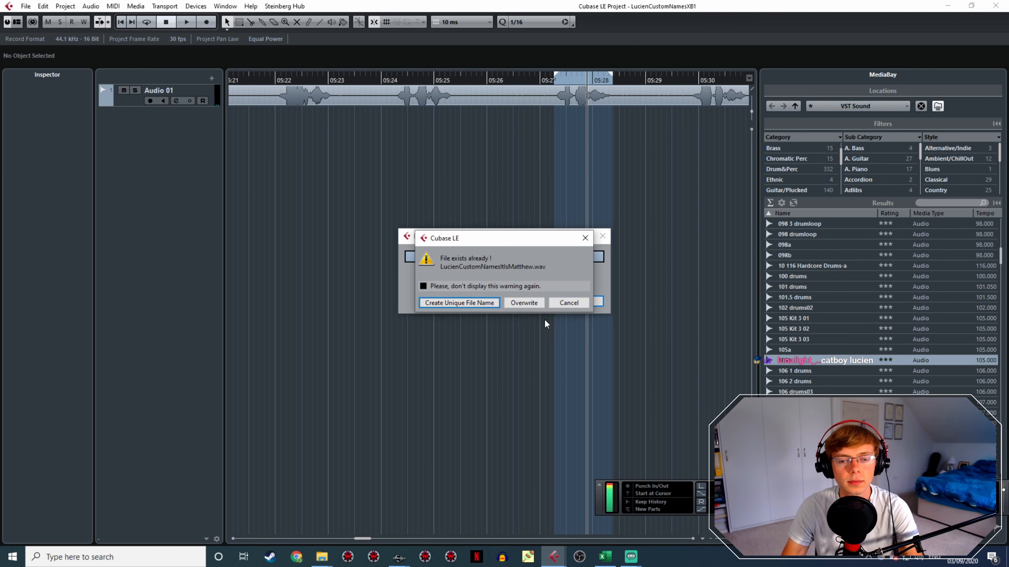
click(519, 305)
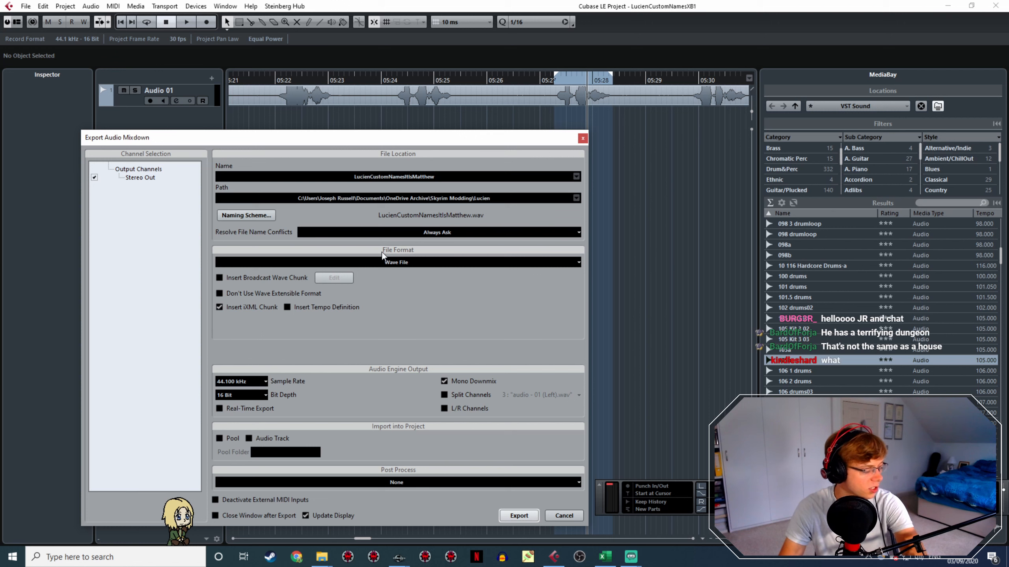
click(555, 83)
key(space)
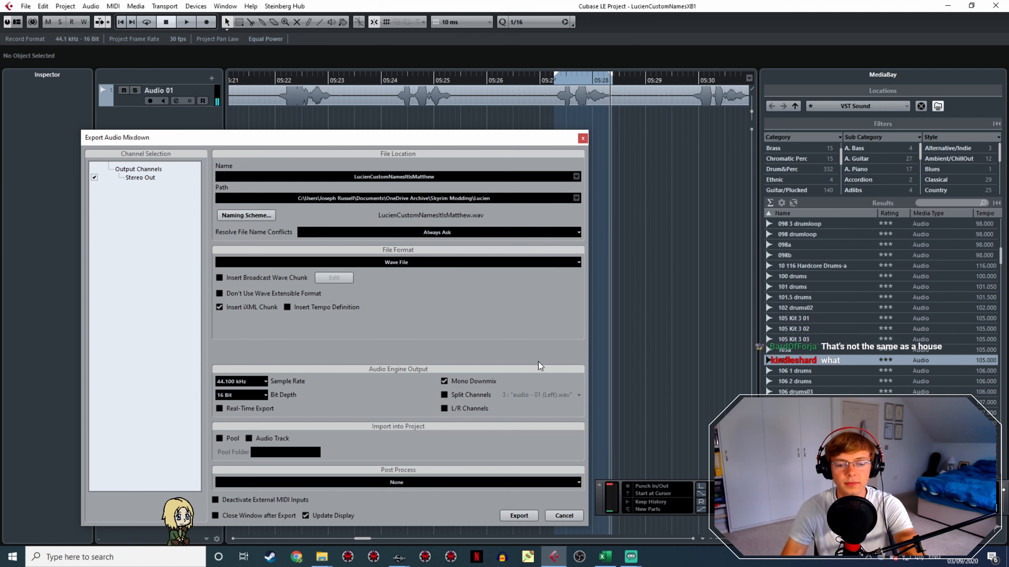
Set the export range from about 05:29.9 to 05:31 and export it as a wave file named LucienCustomNamesItIsMichael
scroll(639, 174, right, 10)
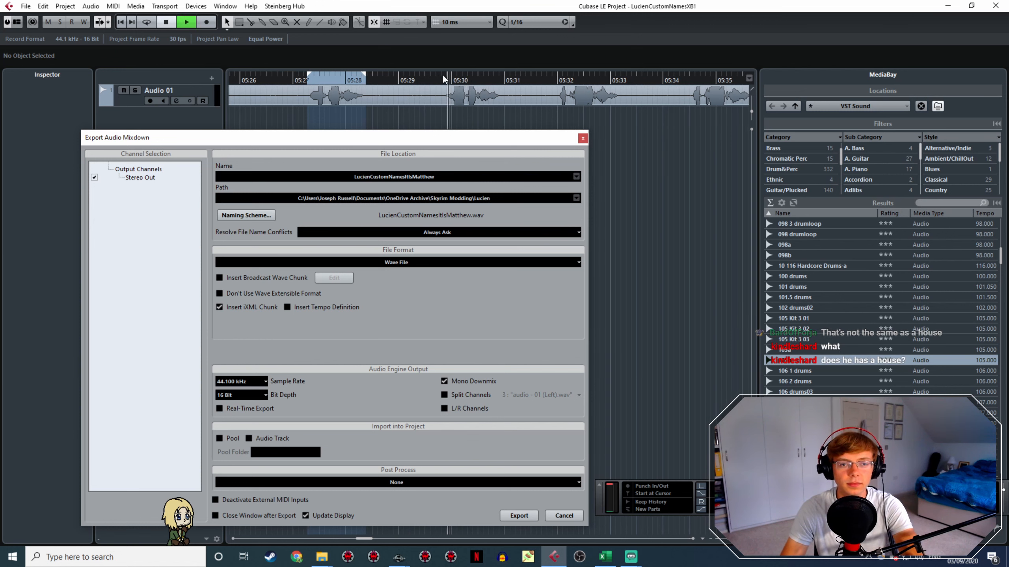
drag(444, 79, 513, 80)
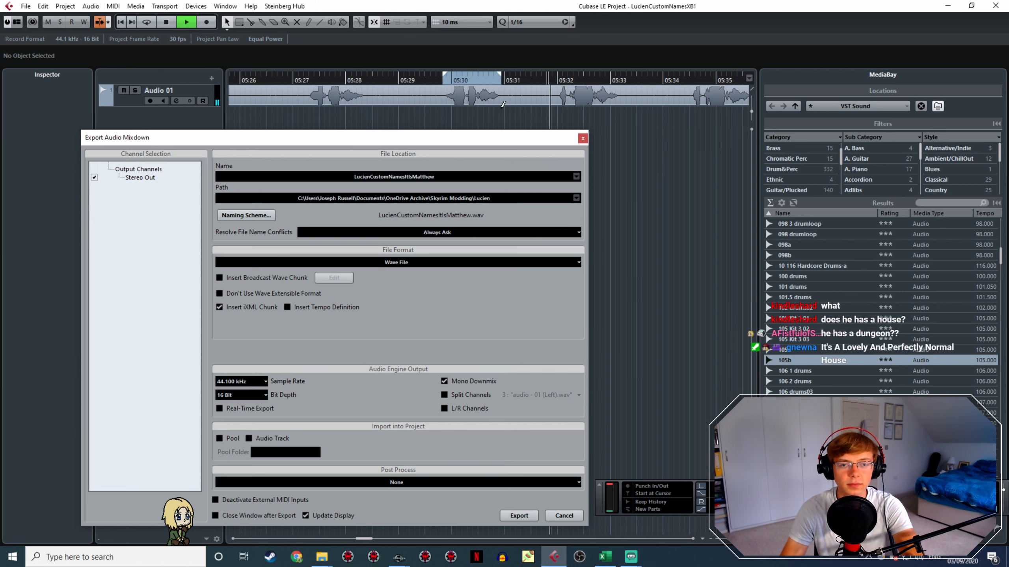
click(399, 175)
drag(437, 178, 420, 179)
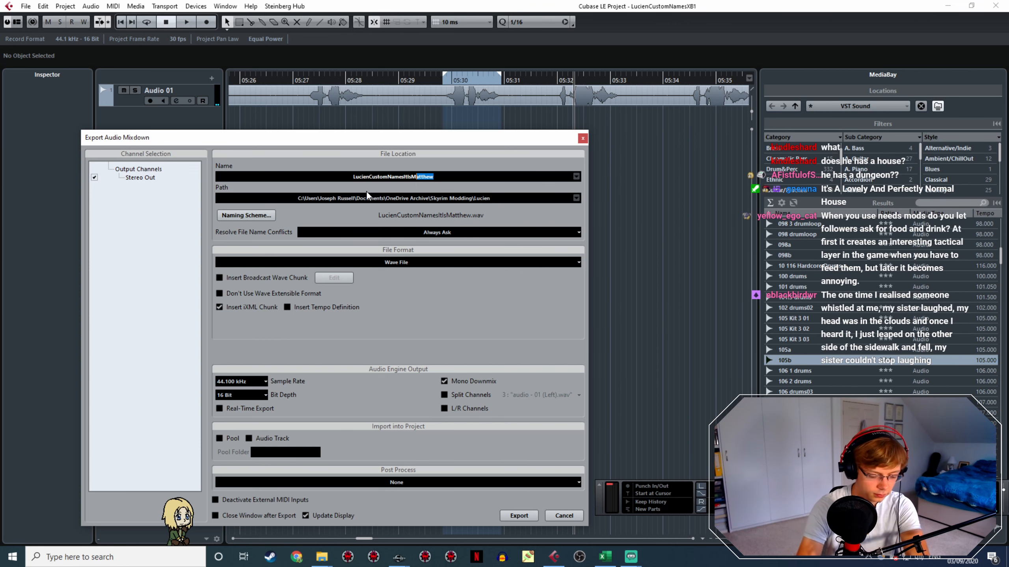
text(ichael)
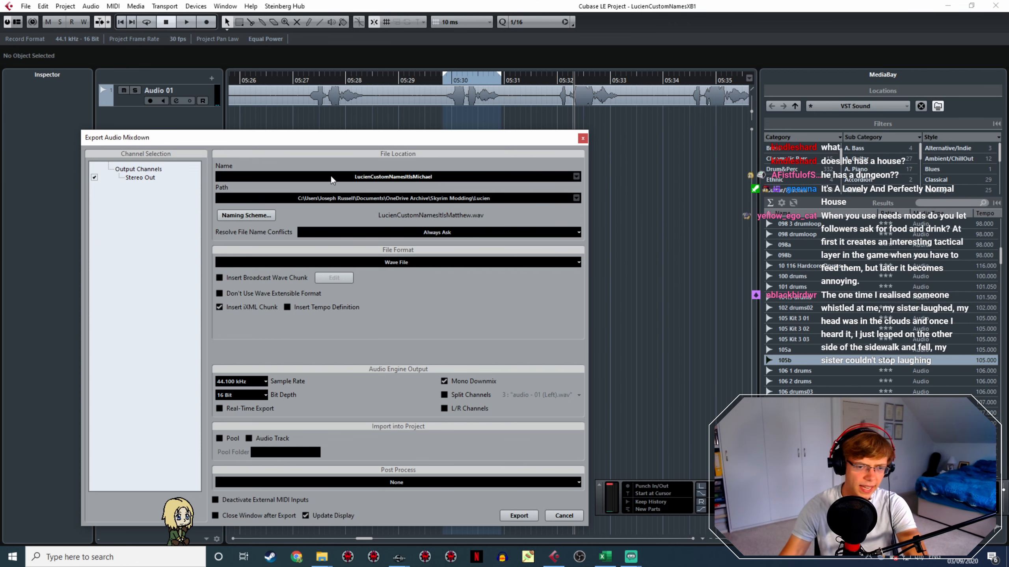
click(504, 516)
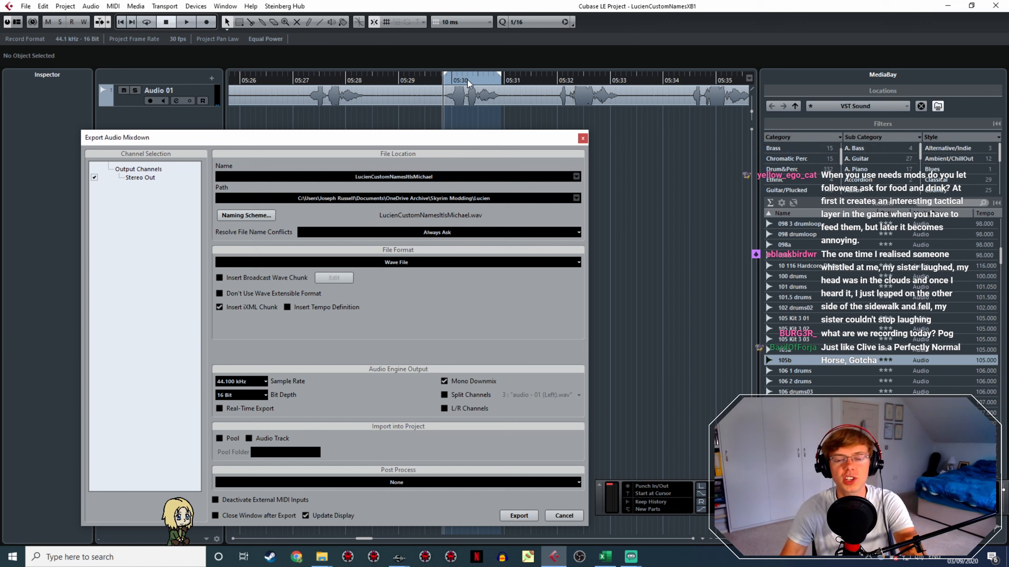
Play back the exported range and continue to the start of the following line near 05:32
key(space)
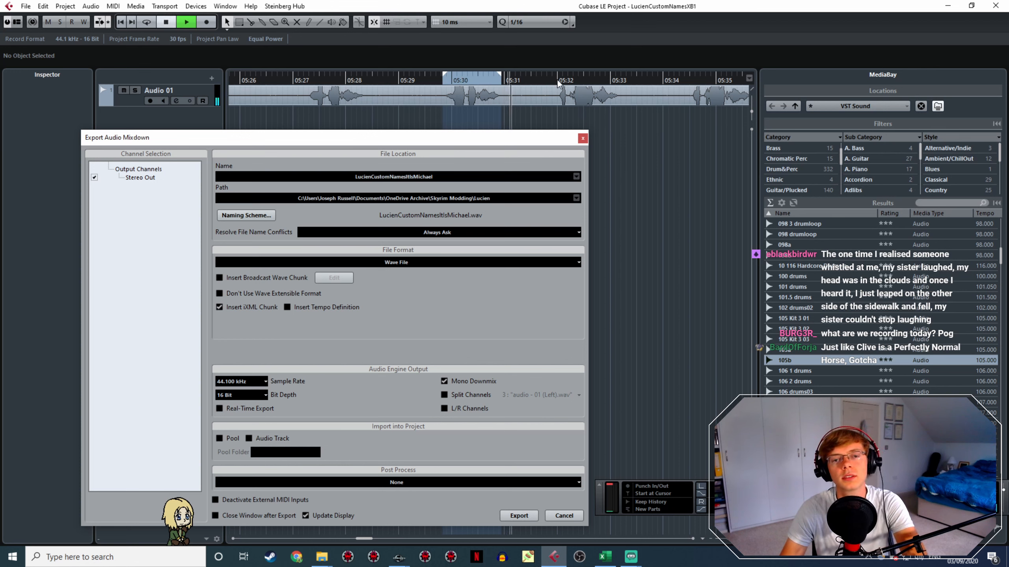
key(space)
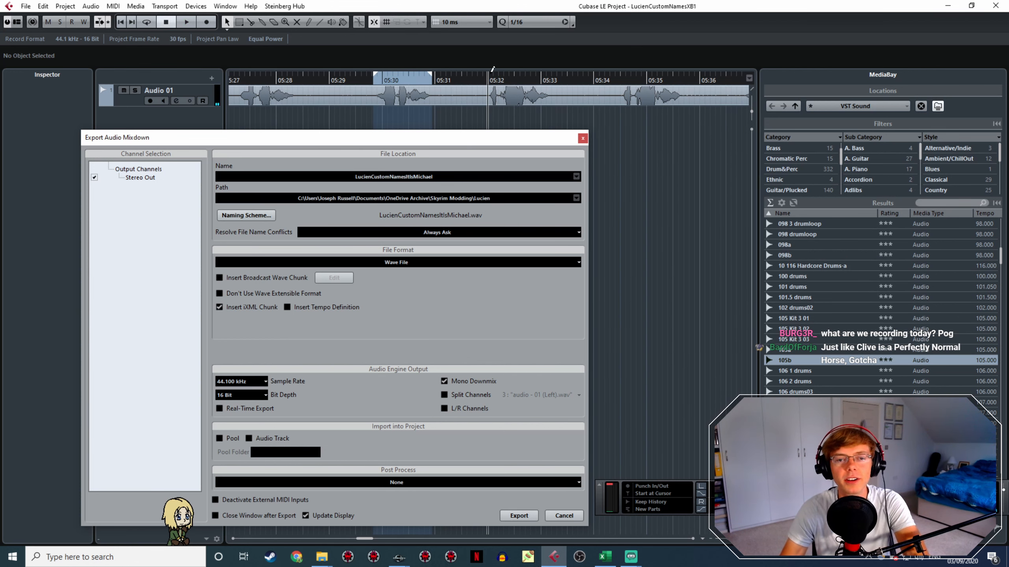
Set the export range to about 05:32–05:33.2, audition that line, and export it as LucienCustomNamesItIsMichaela
drag(491, 73, 545, 108)
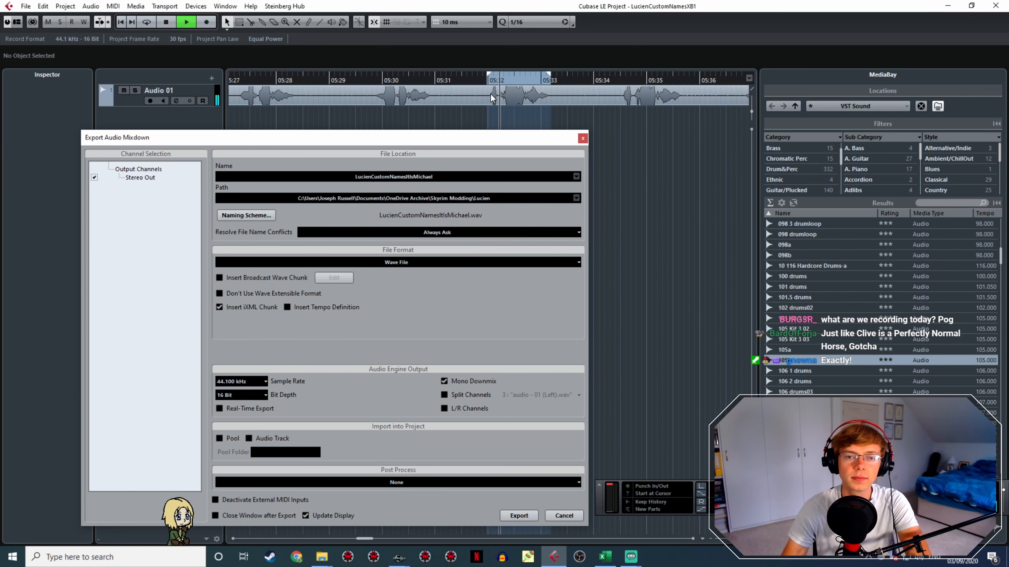
key(space)
click(451, 175)
text(a)
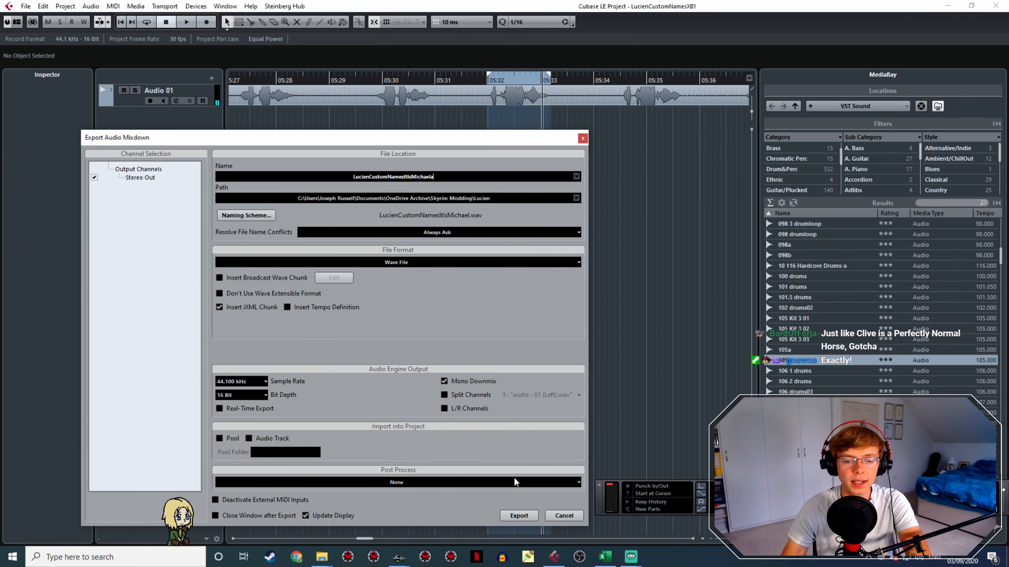
click(518, 516)
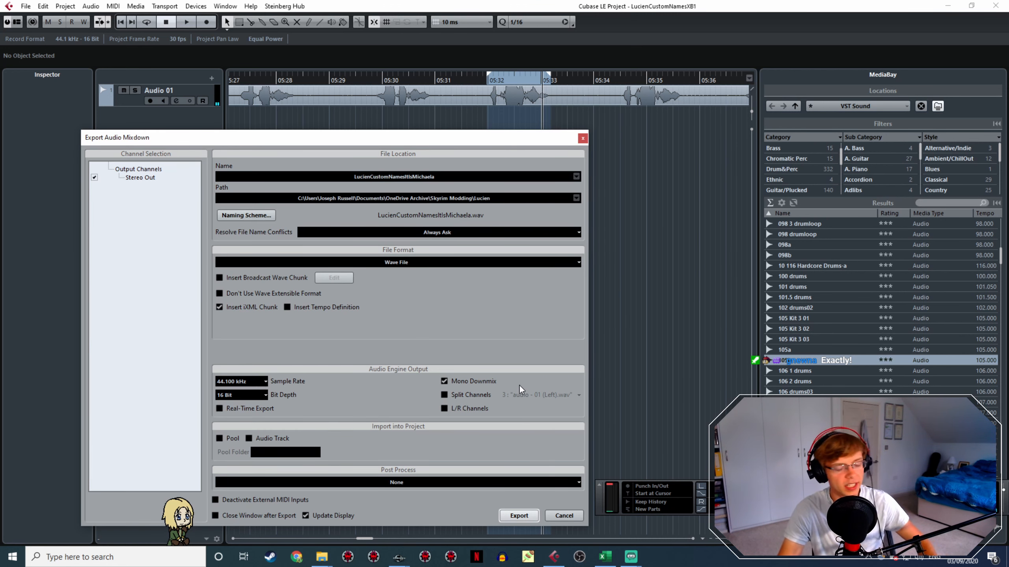
Set the export range to about 05:34.5–05:35.6, audition that line, and export it as LucienCustomNamesItIsMikhail
scroll(628, 130, right, 2)
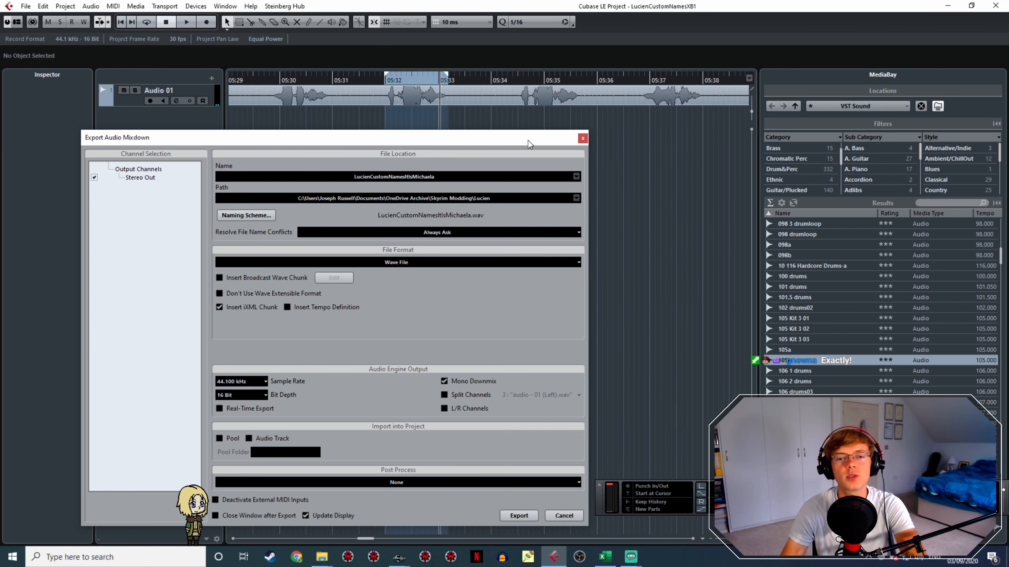
click(515, 75)
drag(517, 76, 576, 99)
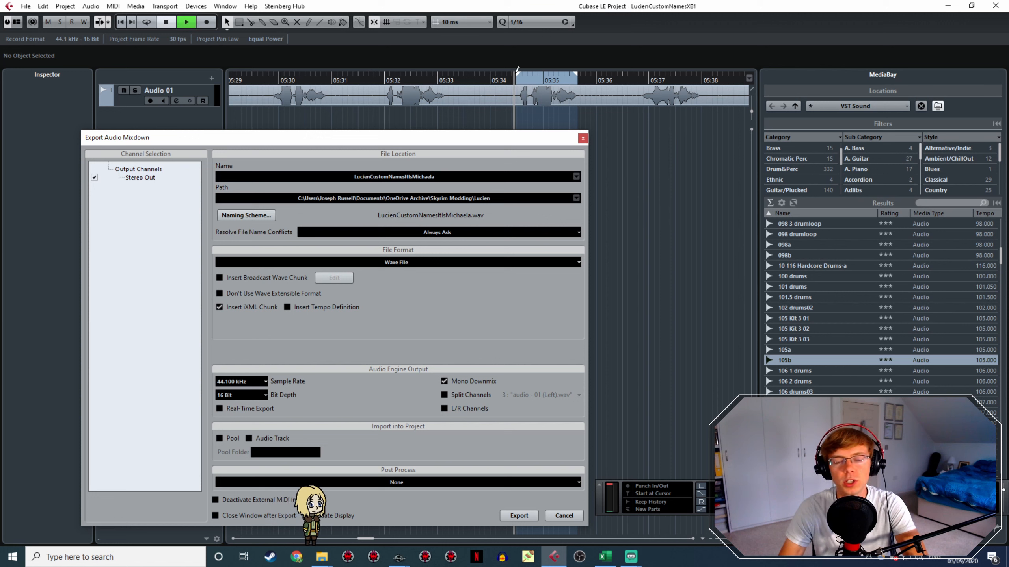
key(space)
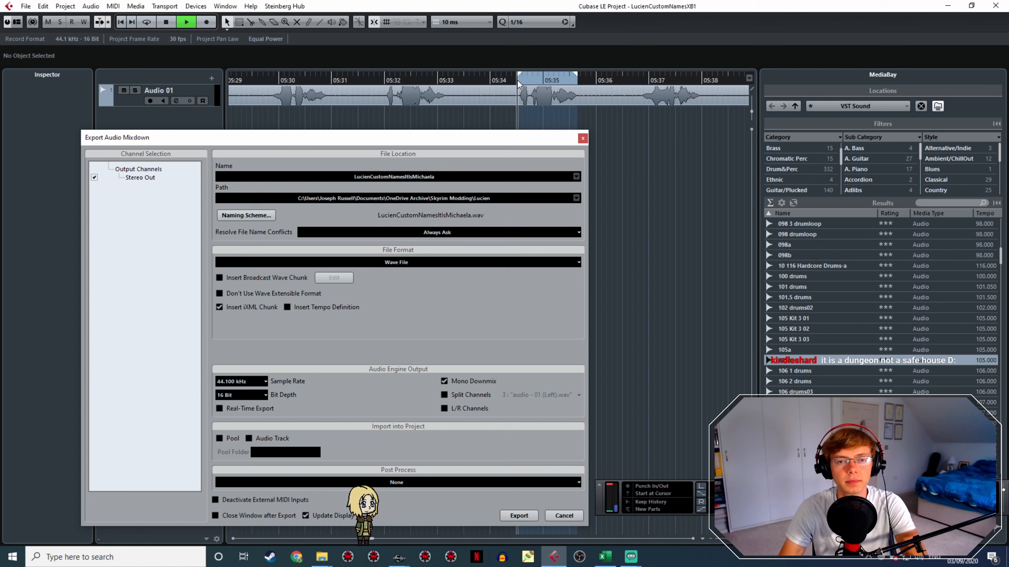
key(space)
click(437, 178)
drag(434, 176, 420, 175)
text(khail)
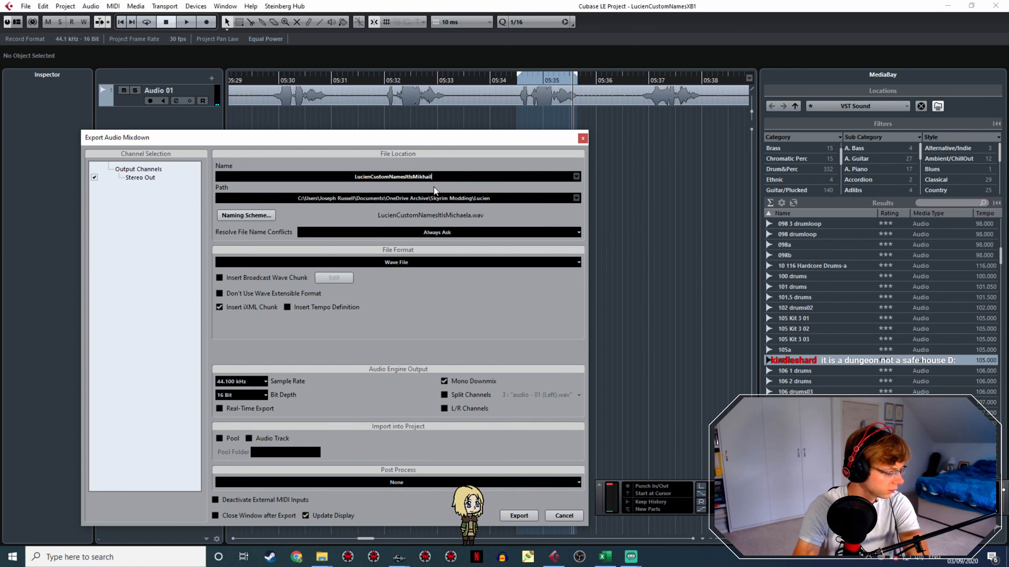
click(518, 515)
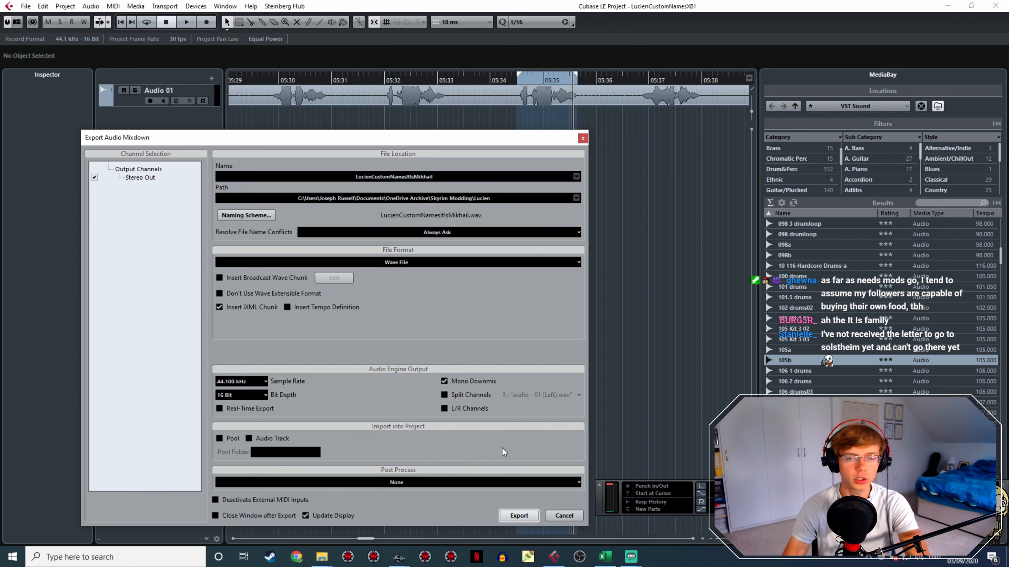
Audition the following line, set the export range to about 05:36.9–05:38, and export it as LucienCustomNamesItIsMin
drag(627, 179, 458, 79)
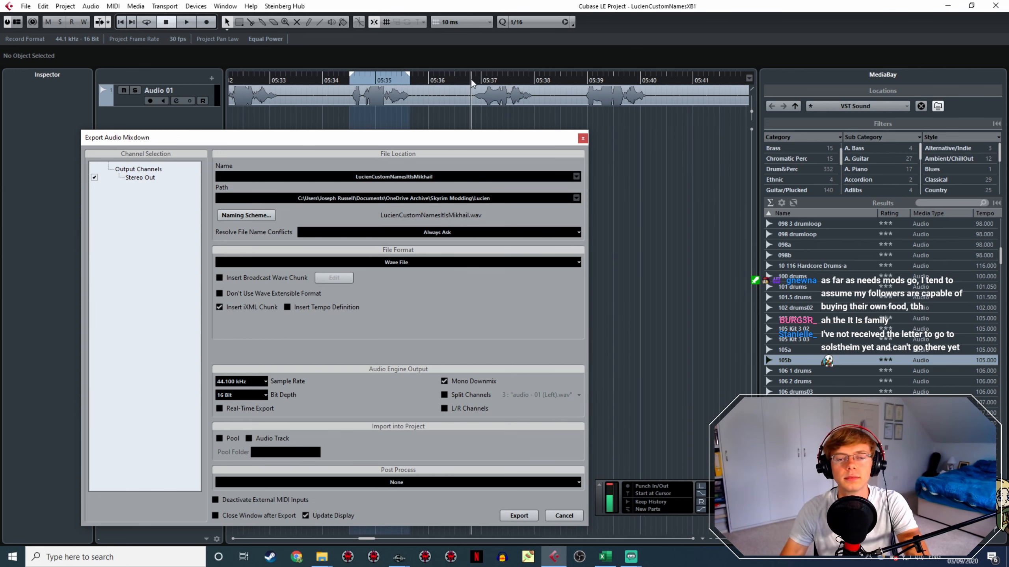
key(space)
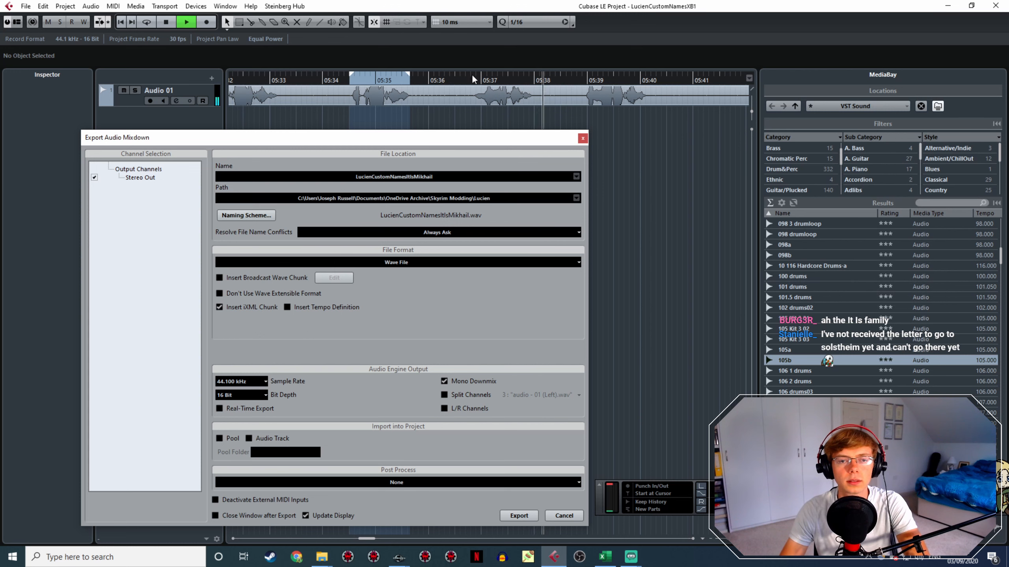
drag(474, 75, 537, 76)
key(space)
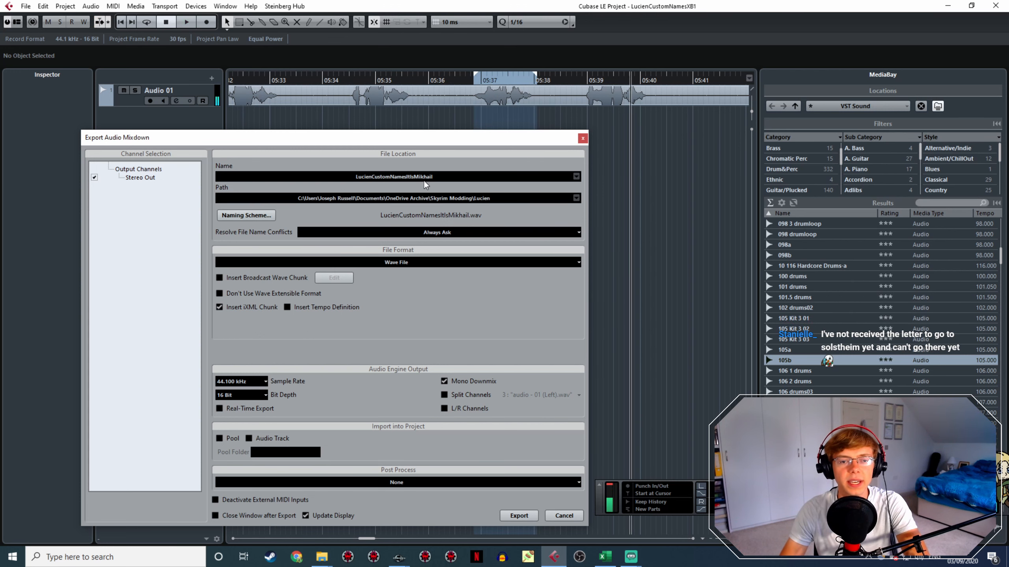
click(424, 180)
drag(421, 176, 463, 225)
text(n)
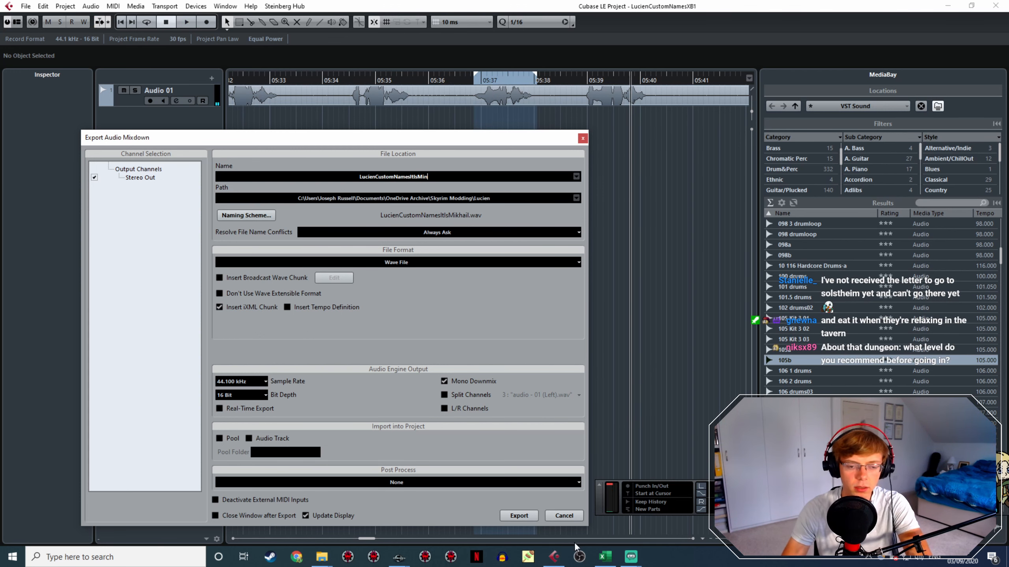
click(520, 516)
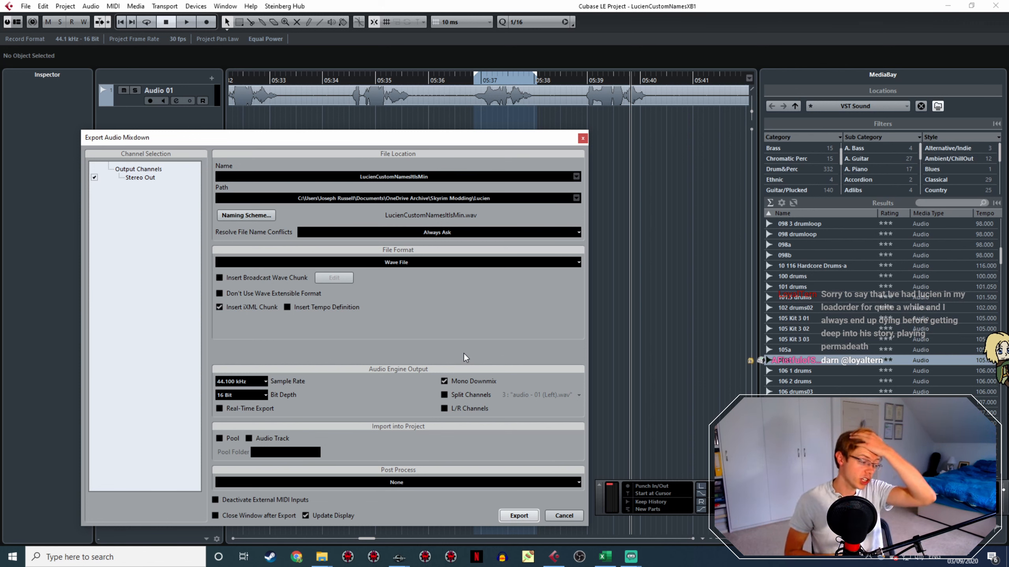
Set the export range to about 05:38.9–05:40.1, audition that line, and export it as LucienCustomNamesItIsMinerva
click(580, 77)
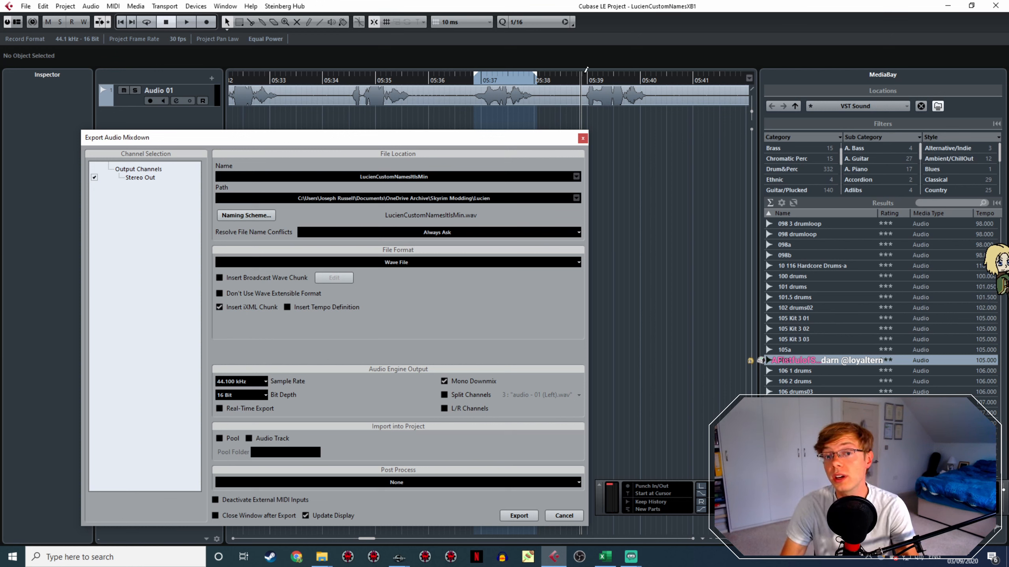
mouse_move(584, 73)
mouse_down()
mouse_move(642, 83)
mouse_move(646, 99)
mouse_up()
scroll(646, 115, up, 2)
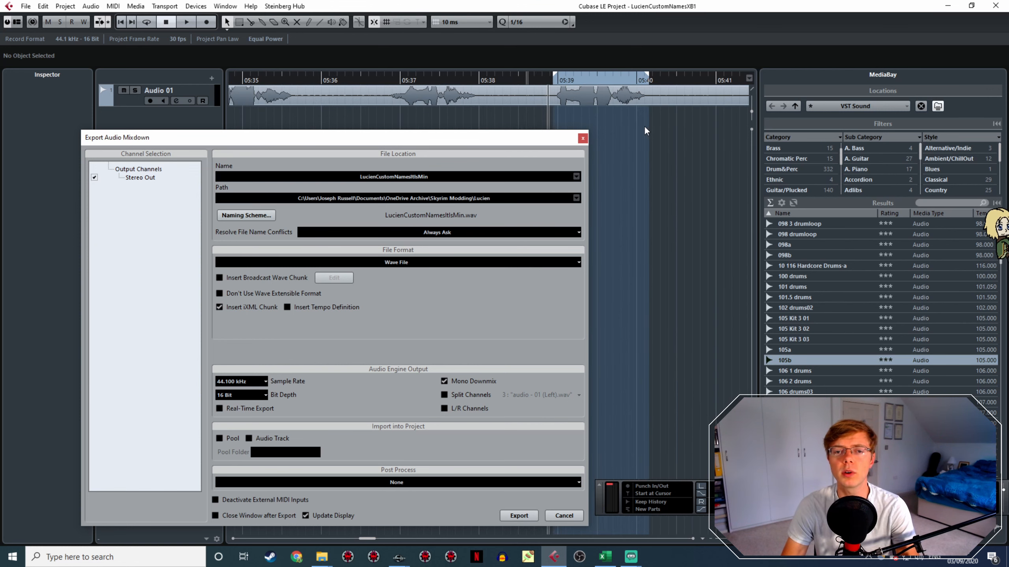
scroll(646, 127, up, 2)
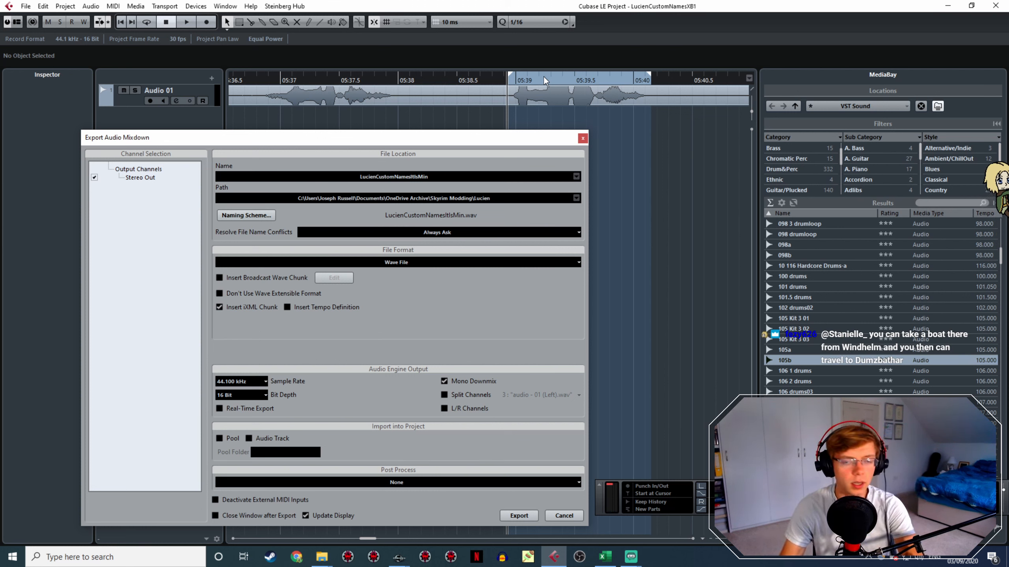
key(space)
key(space)
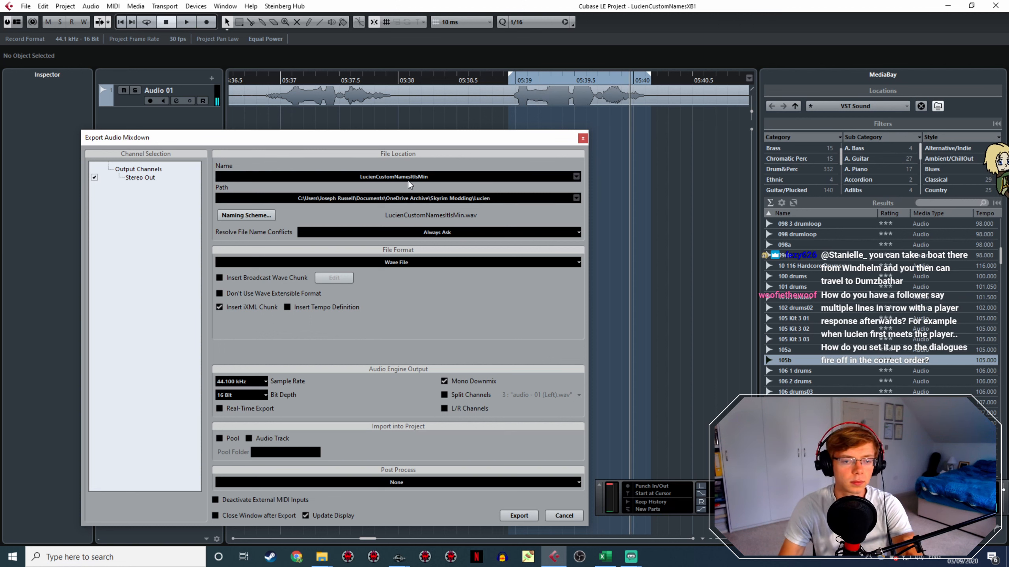
text(erva)
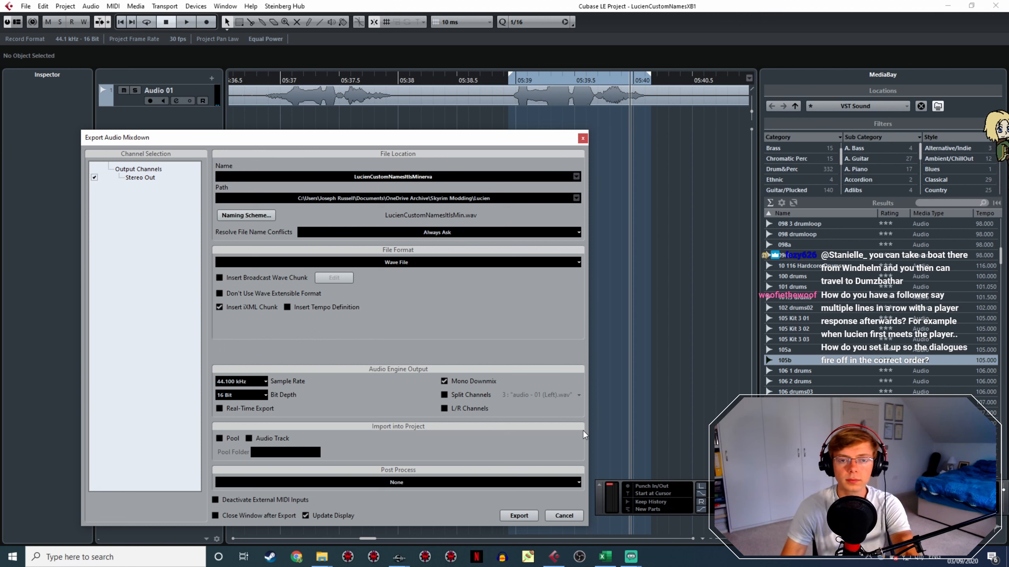
click(520, 515)
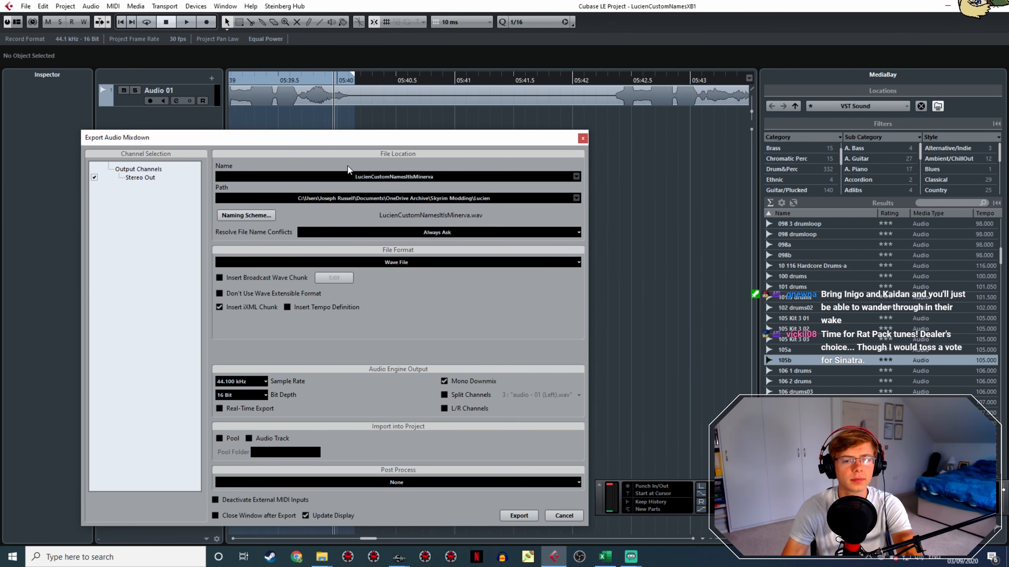
Audition the next take, set the export range to about 05:42.3–05:43.6, and export it under the name LucienCustomNamesItIsMinerva
key(space)
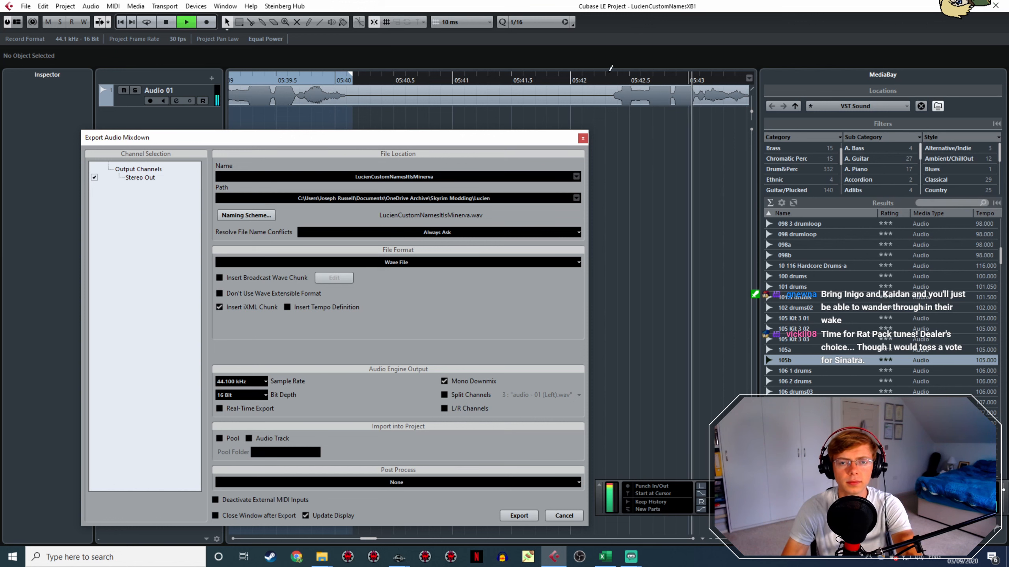
key(space)
scroll(334, 101, down, 3)
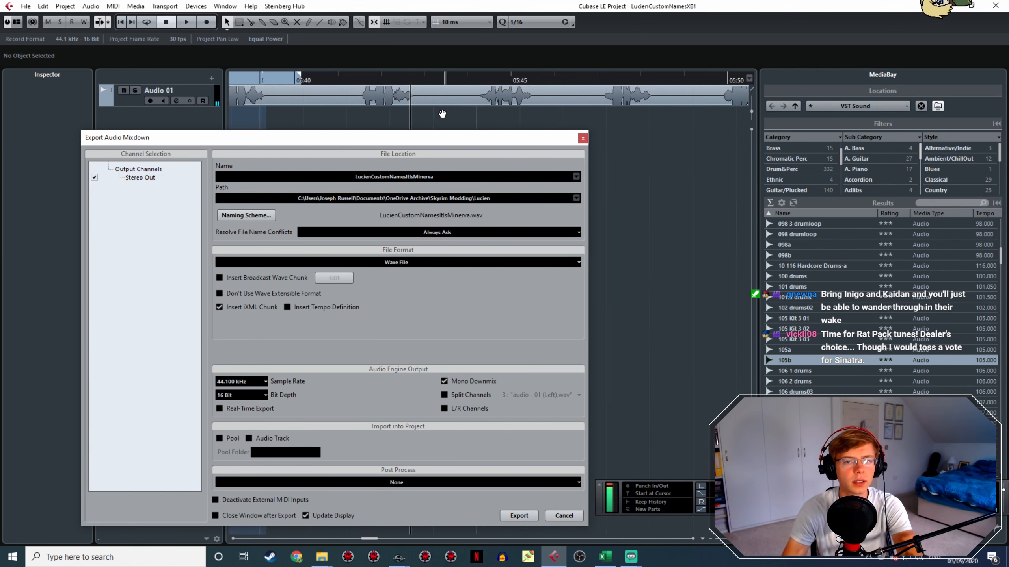
click(273, 79)
key(space)
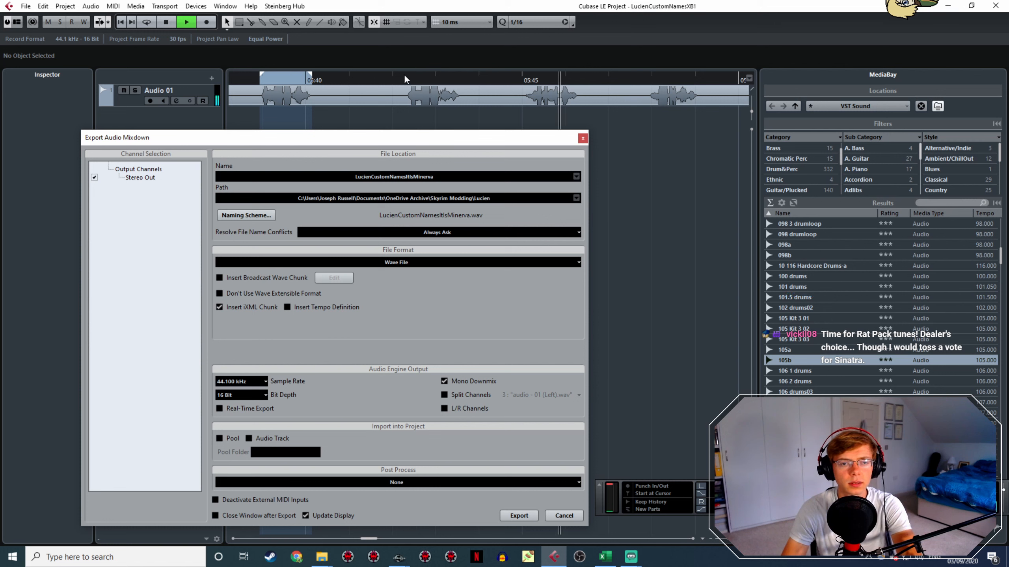
drag(404, 75, 471, 103)
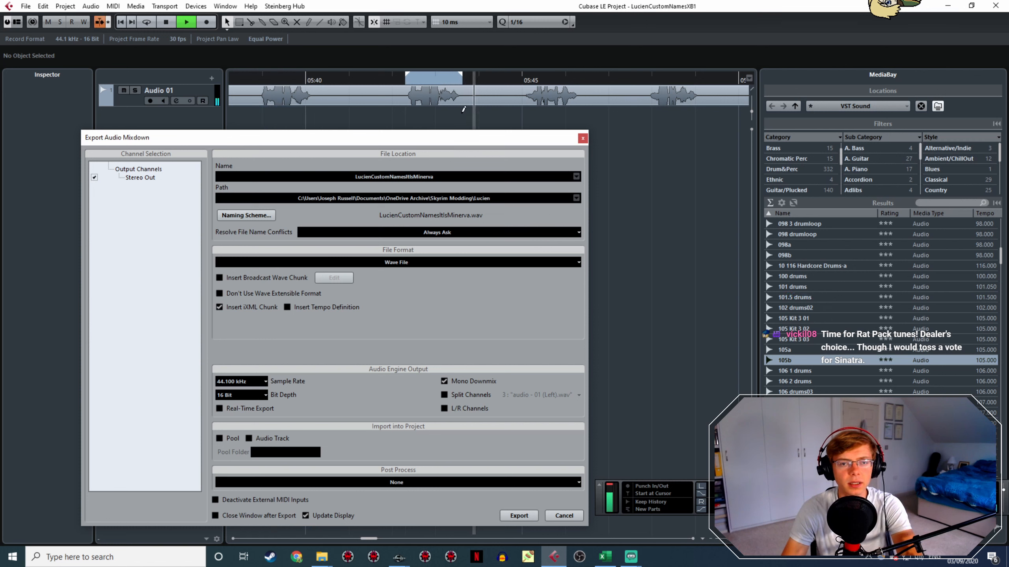
key(space)
click(515, 516)
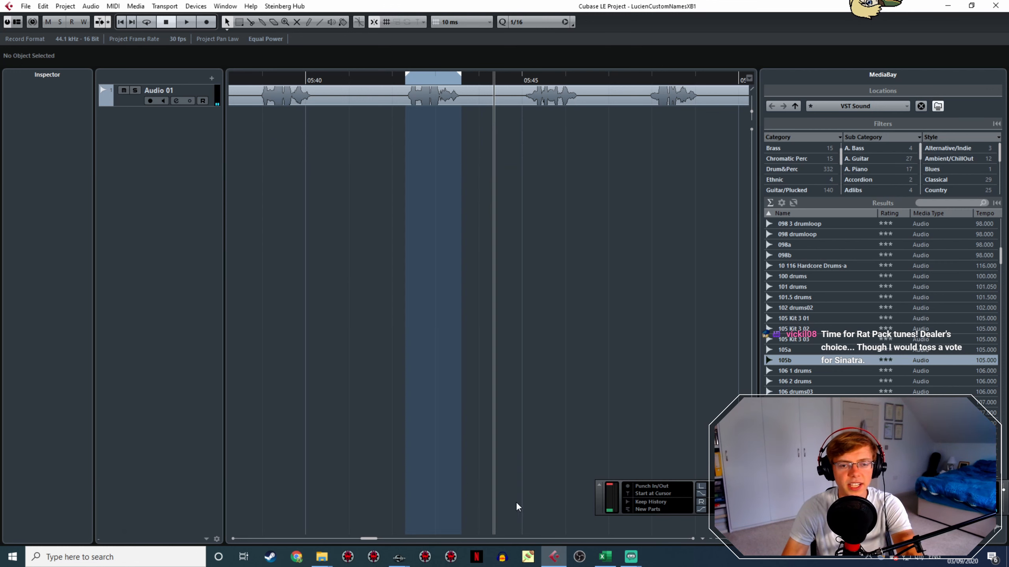
click(534, 304)
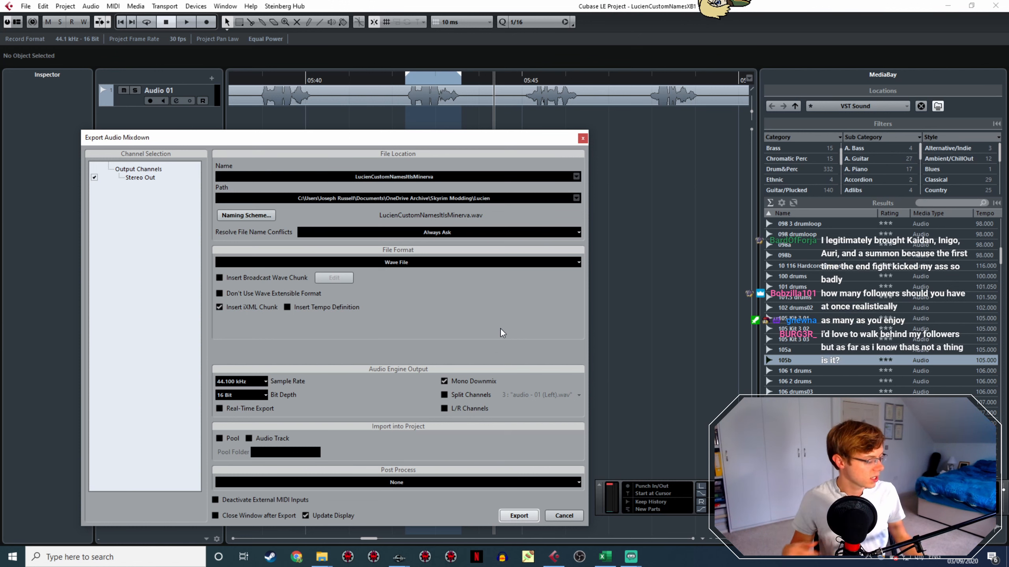
click(519, 515)
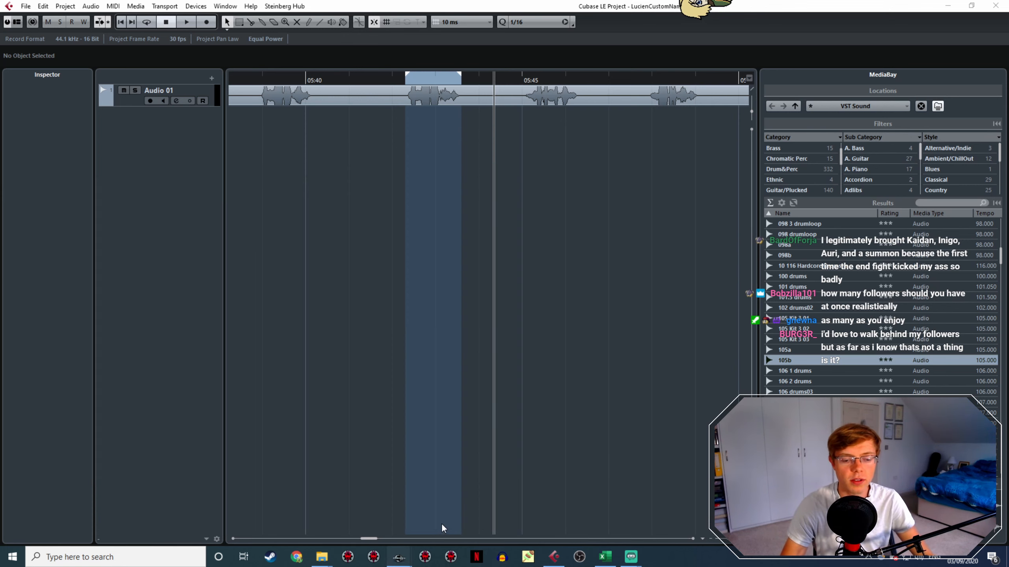
Switch to Creation Kit, accept the open "Aiden it is!" response and its topic info, and close the JRLucienPlayerName quest
mouse_move(399, 557)
click(461, 508)
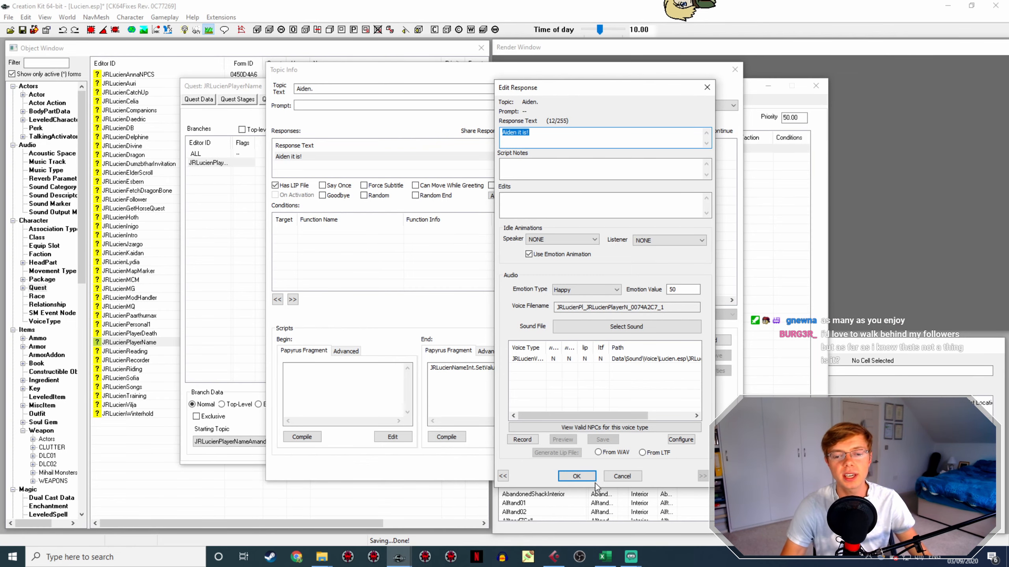
click(576, 476)
click(671, 469)
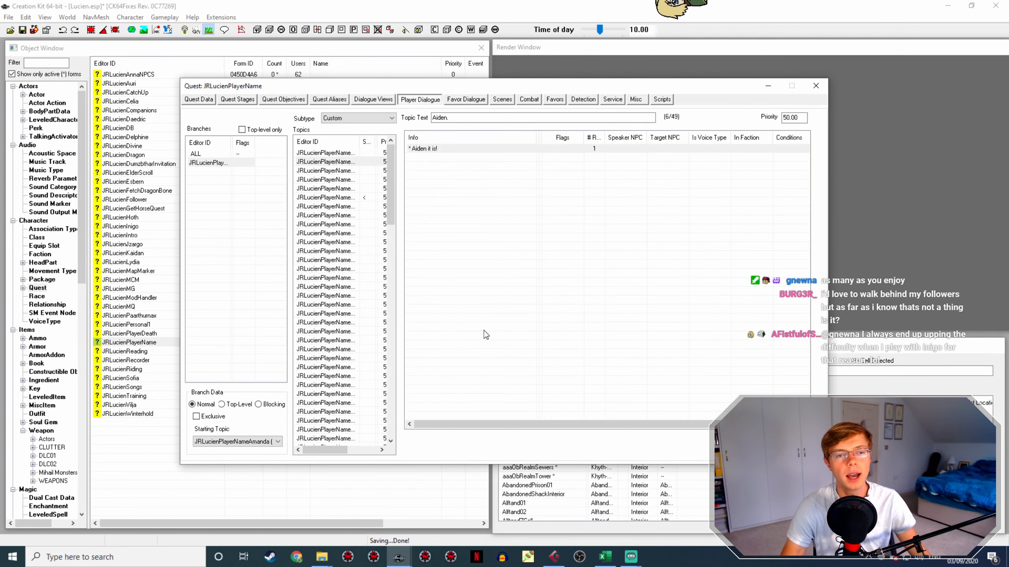
key(Escape)
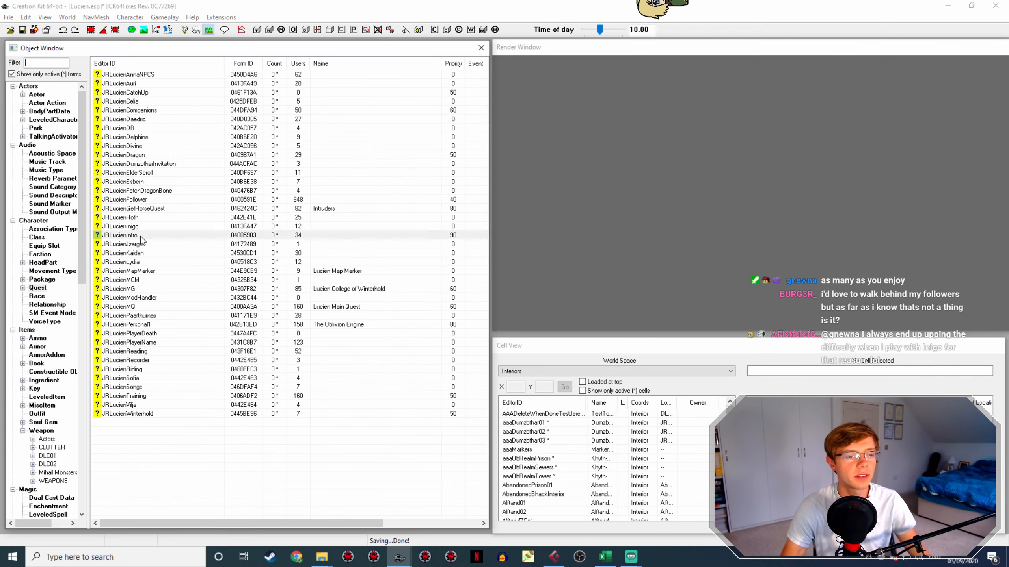
Open the JRLucienIntro quest's player dialogue and bring up the "Excuse me, sir" info in its greeting topic
click(131, 235)
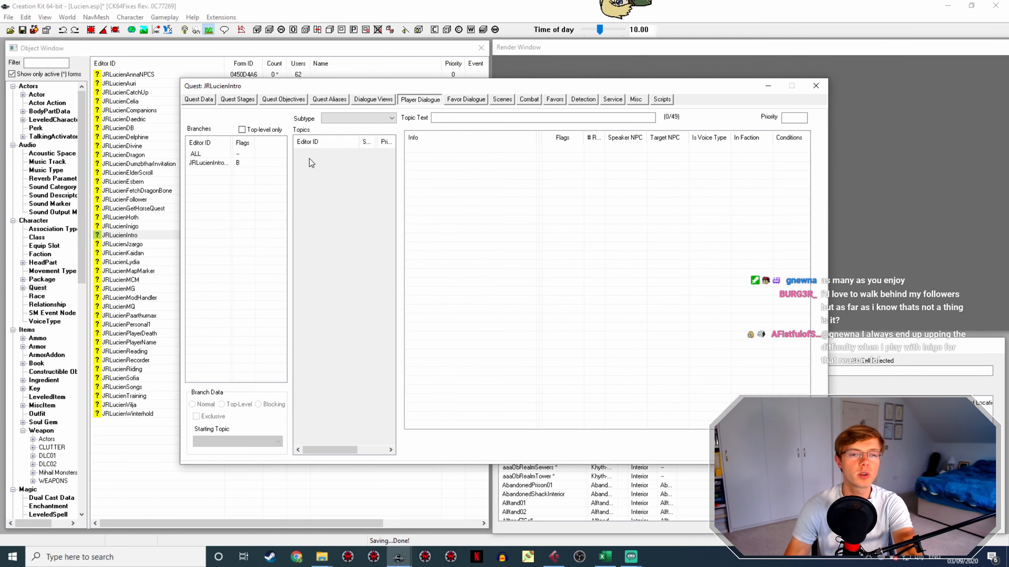
click(239, 165)
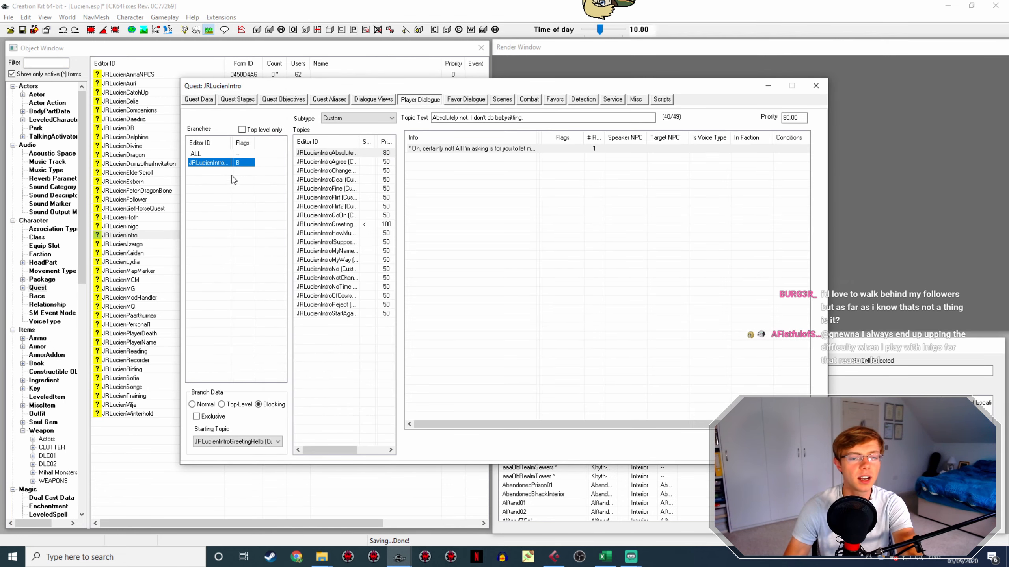
click(330, 225)
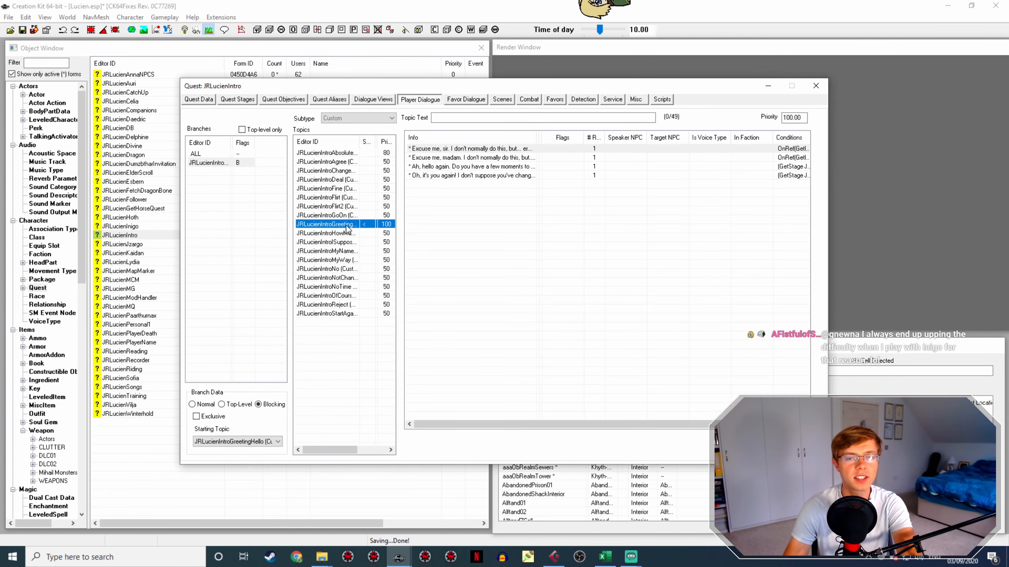
click(479, 148)
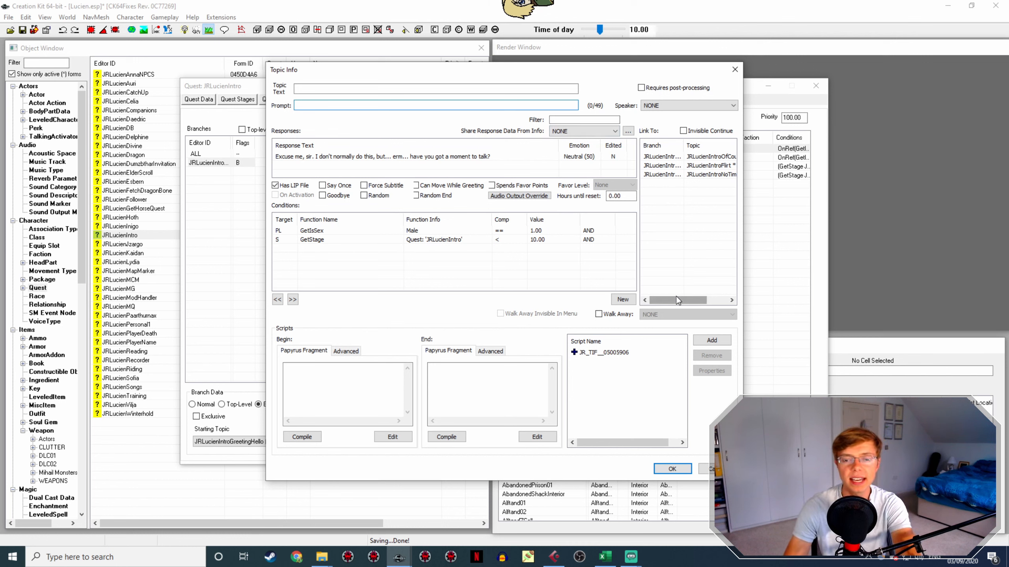
Examine the topics linked to the "Excuse me, sir" greeting and the options for adding or removing links
drag(676, 300, 681, 299)
right_click(653, 186)
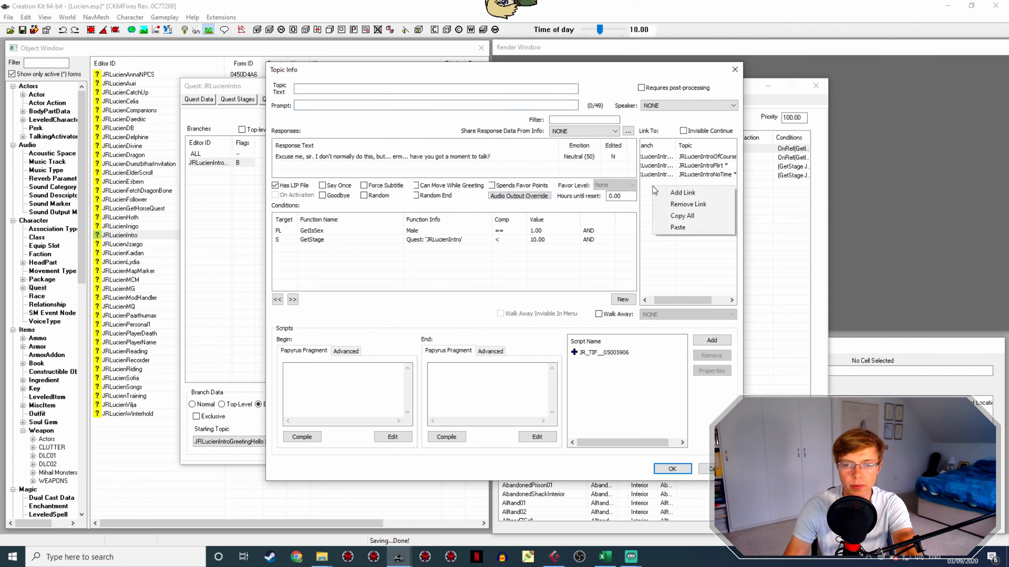
click(645, 202)
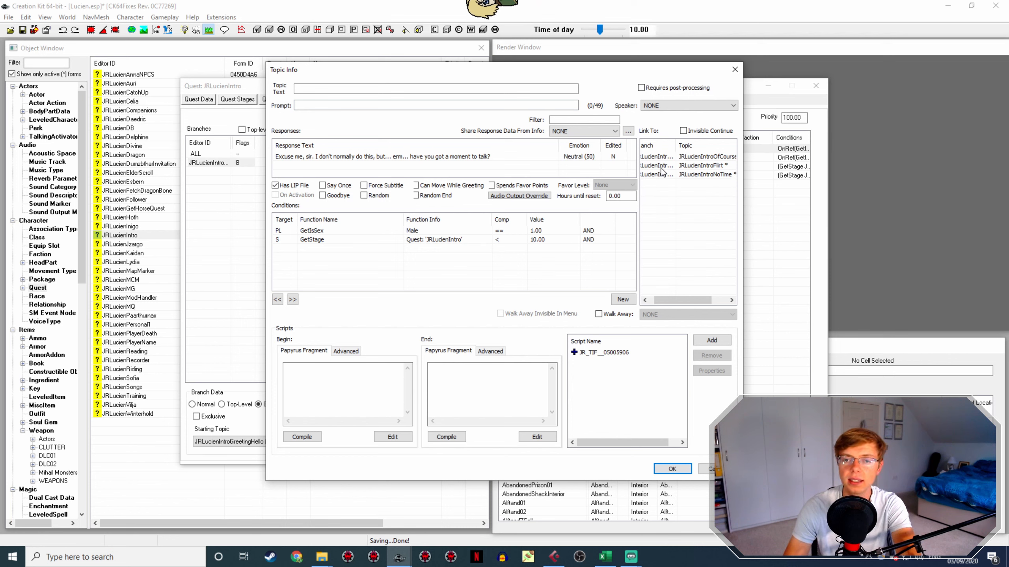
Look through the JRLucienIntro topics available for linking to the "Excuse me, sir" greeting, and leave the topic picker without adding one
right_click(672, 197)
click(685, 202)
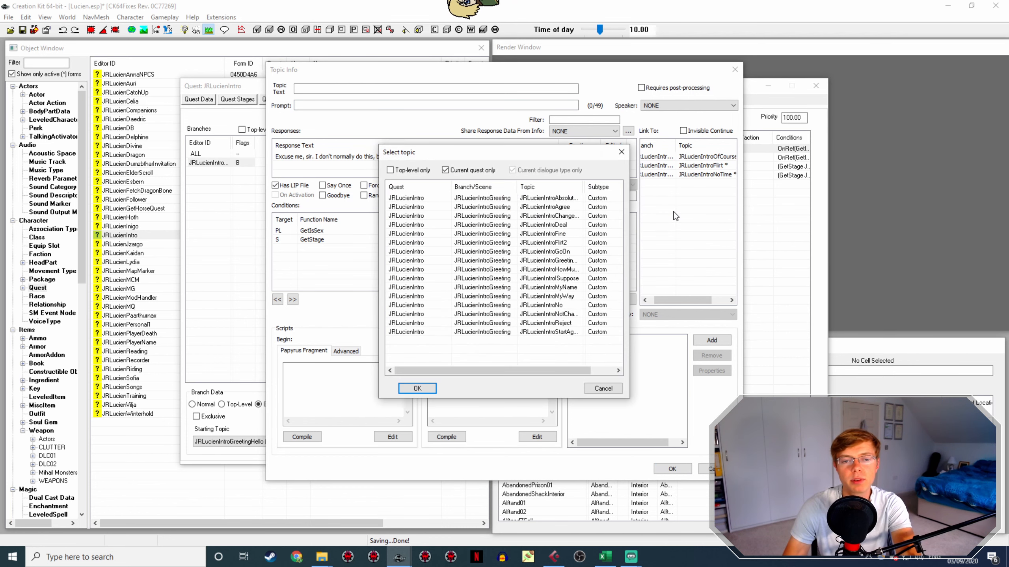
drag(493, 370, 516, 370)
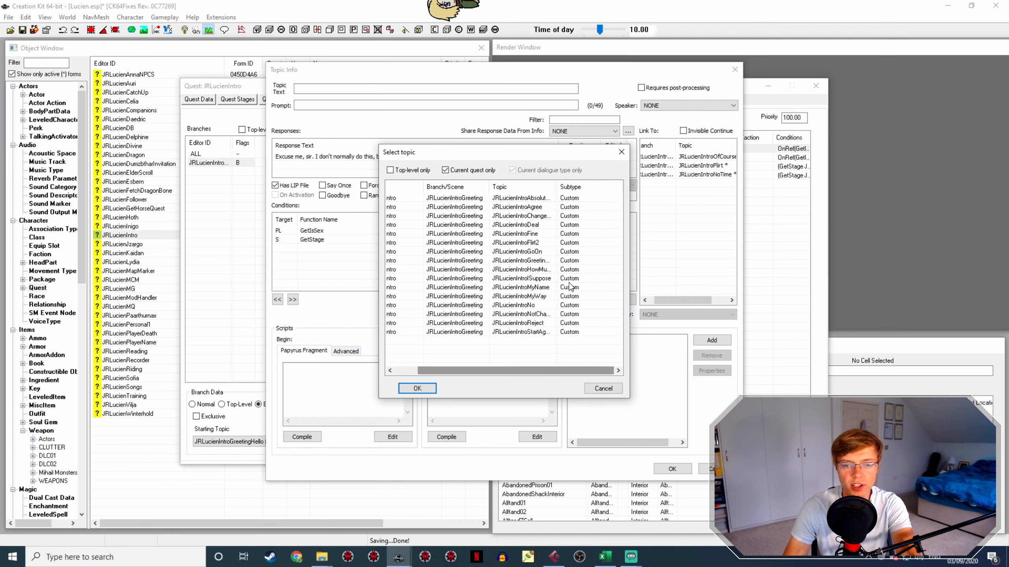
click(516, 261)
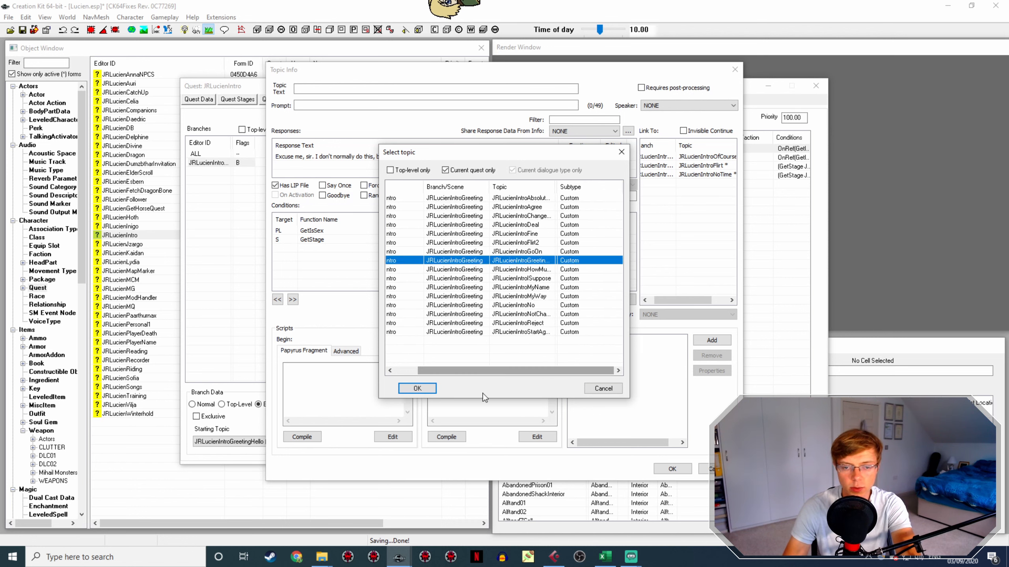
click(597, 389)
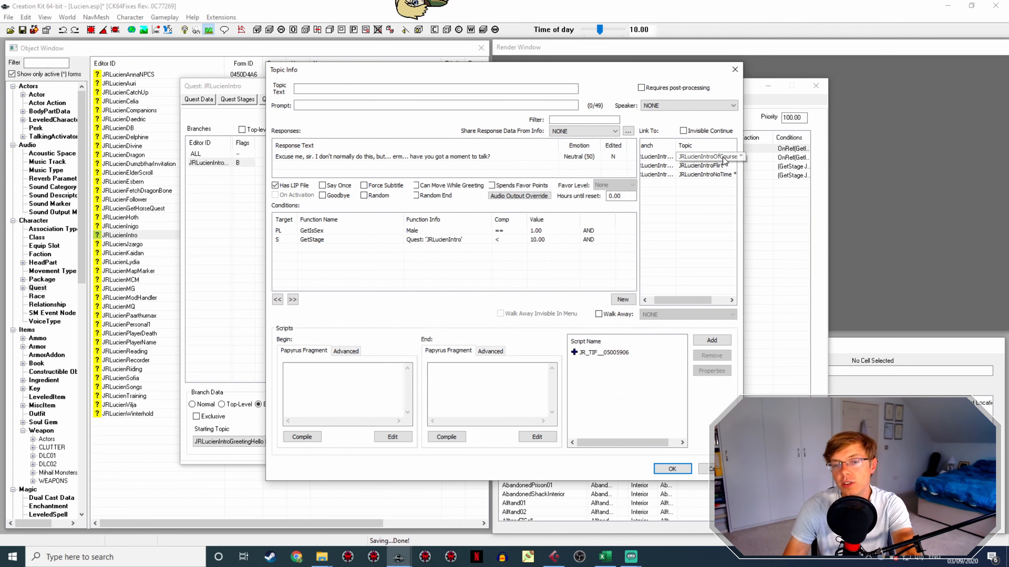
drag(698, 300, 706, 300)
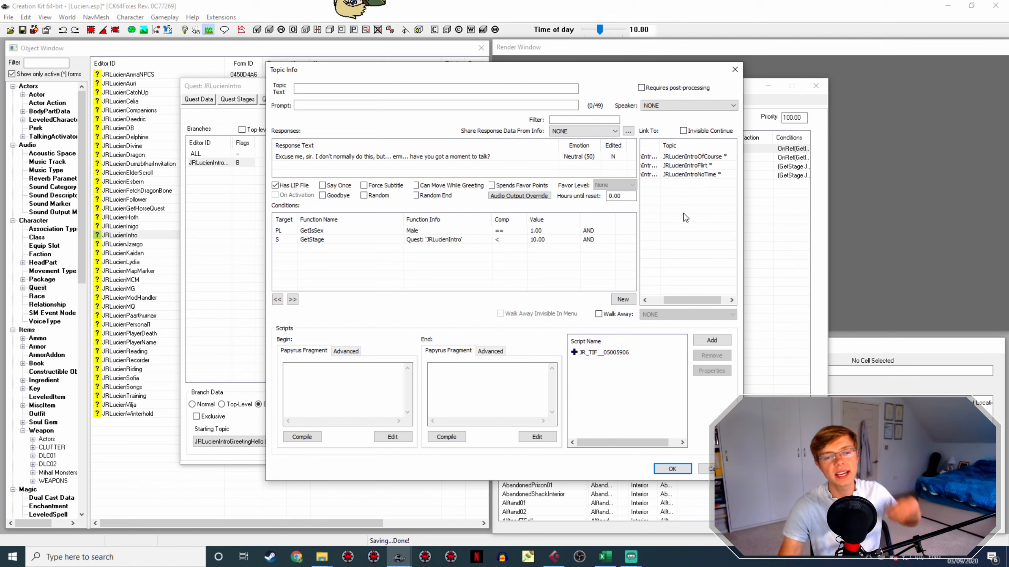
Accept the greeting's topic info, close the JRLucienIntro quest, and save the Lucien.esp plugin
click(671, 469)
click(704, 458)
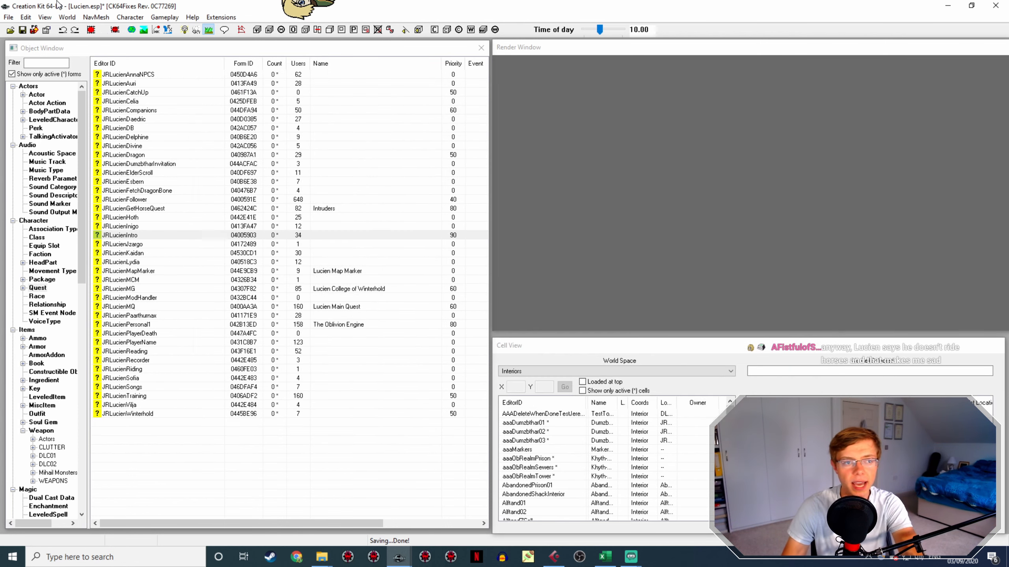
click(22, 30)
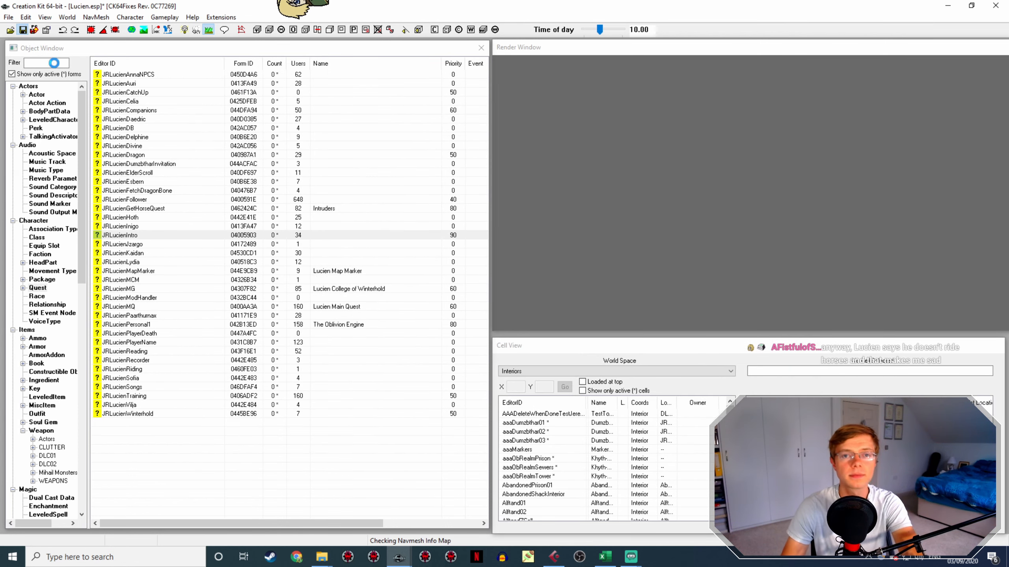
Switch to Cubase, audition the next take, set the export range to about 05:45.0–05:46.3, and export it as LucienCustomNamesItIsMittens
click(554, 557)
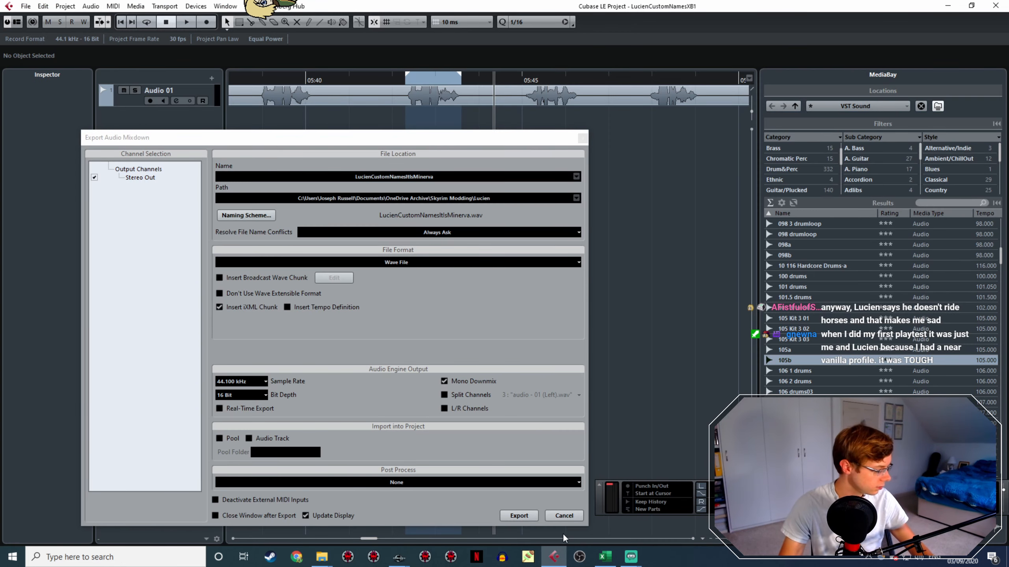
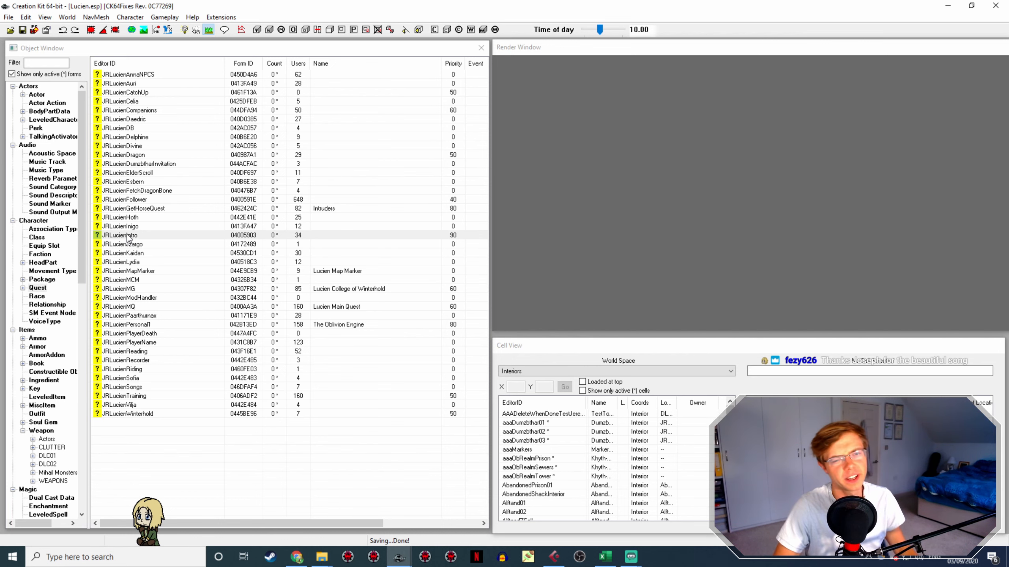
click(554, 557)
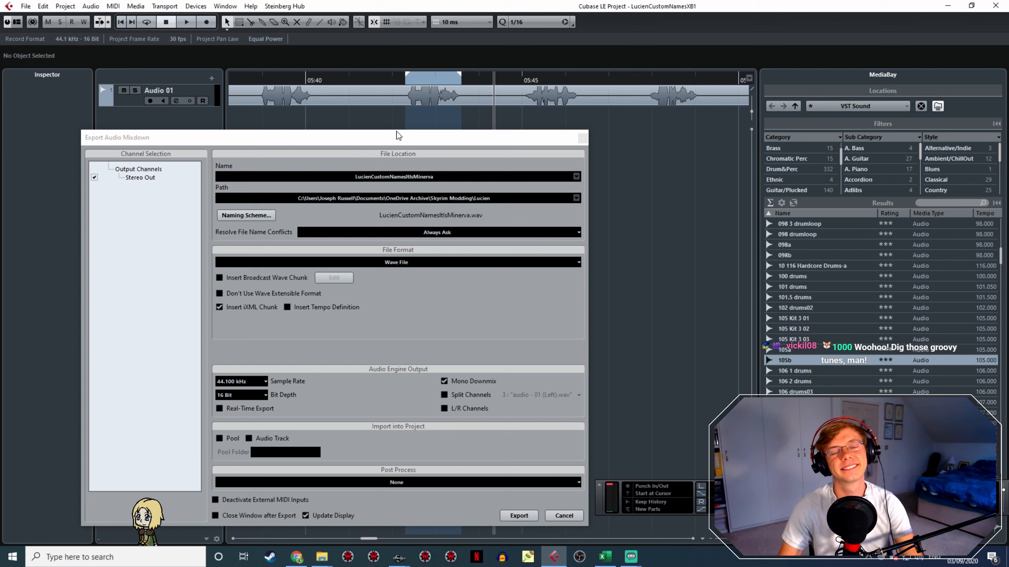
key(space)
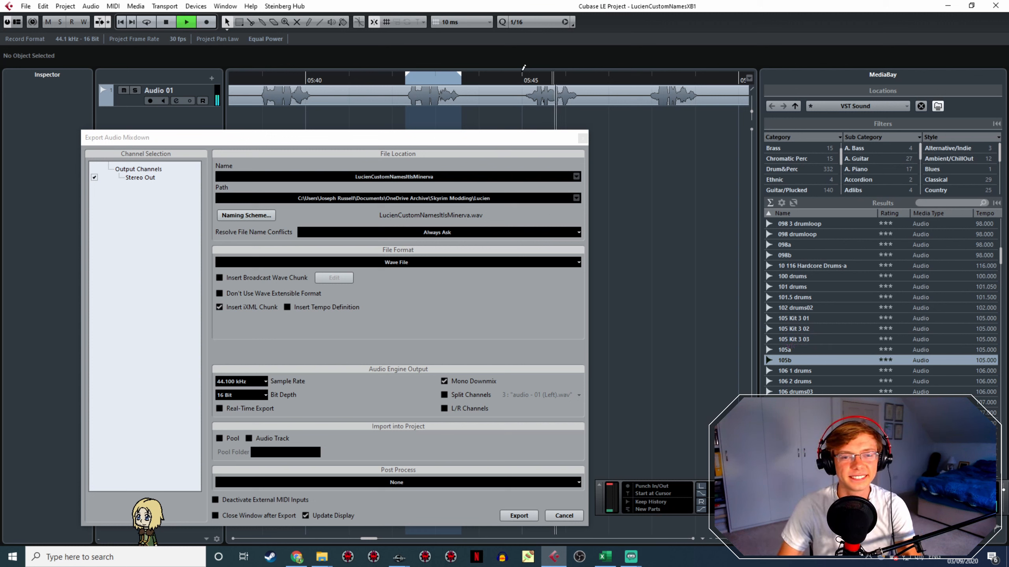
drag(524, 73, 580, 88)
click(524, 79)
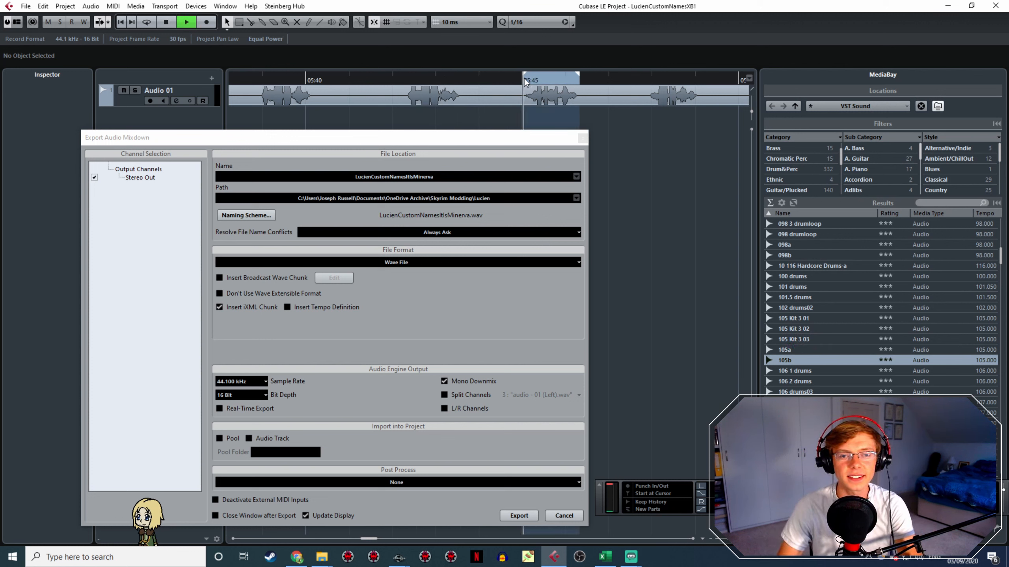
click(434, 176)
drag(434, 176, 417, 178)
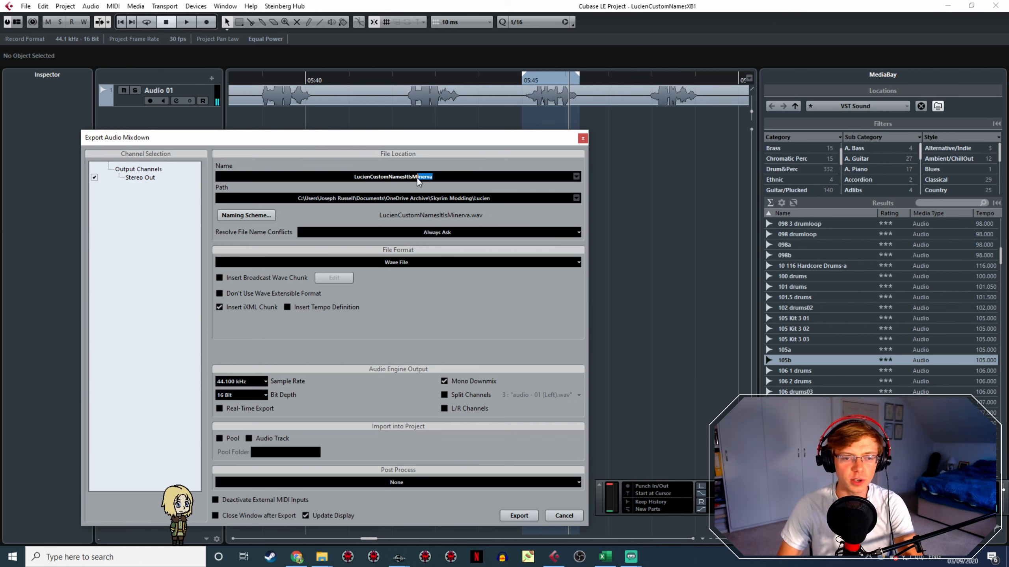
text(ttens)
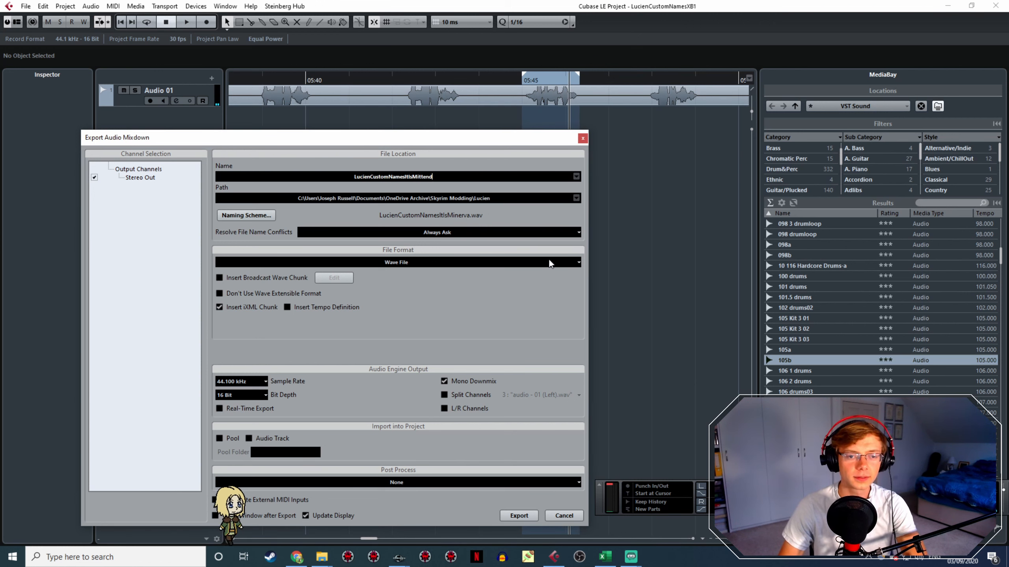
click(518, 514)
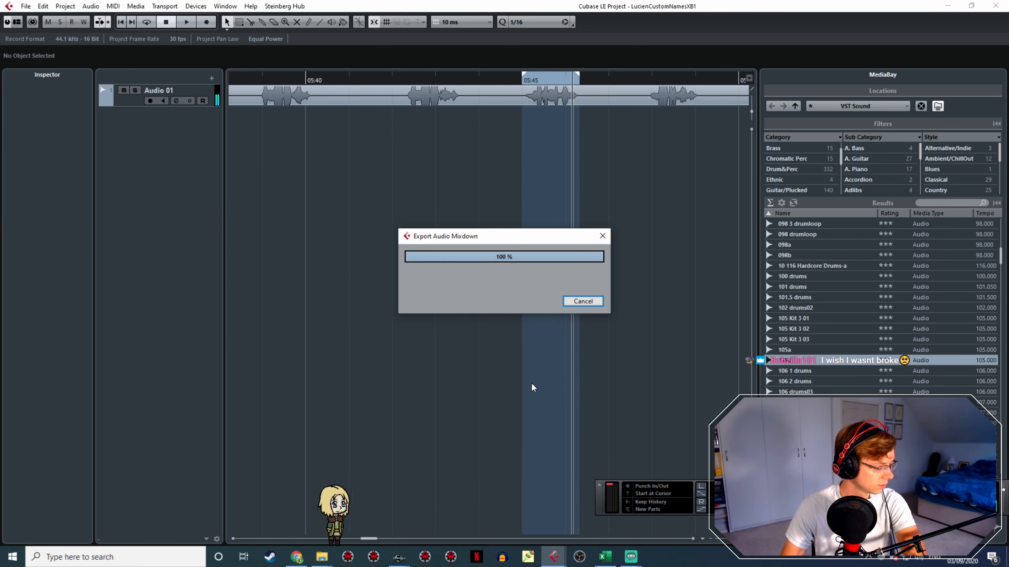
Set the export range around the following take at about 05:47.9–05:49.1, audition it, and export it as LucienCustomNamesItIsMorgan
double_click(644, 83)
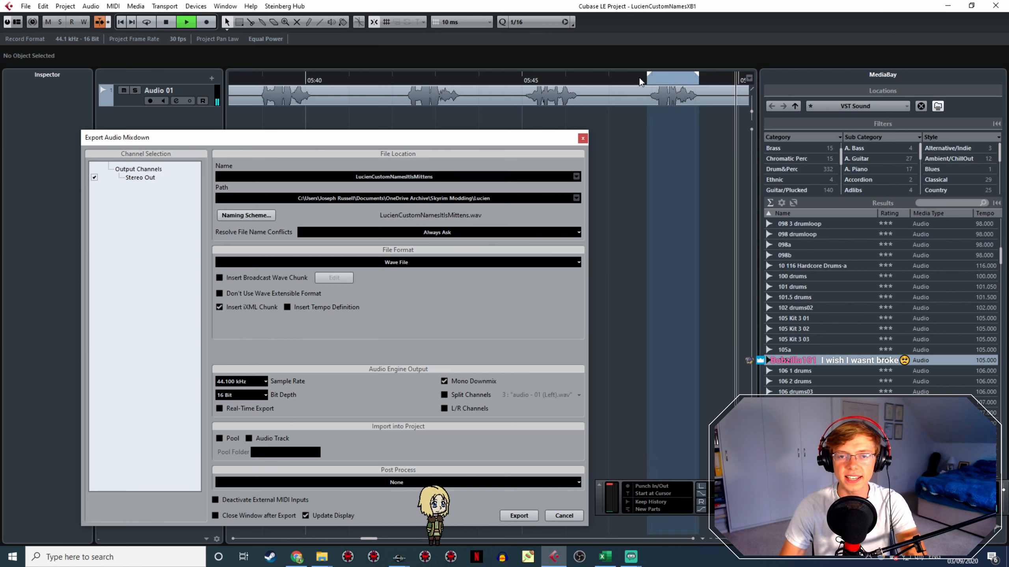
click(647, 85)
key(space)
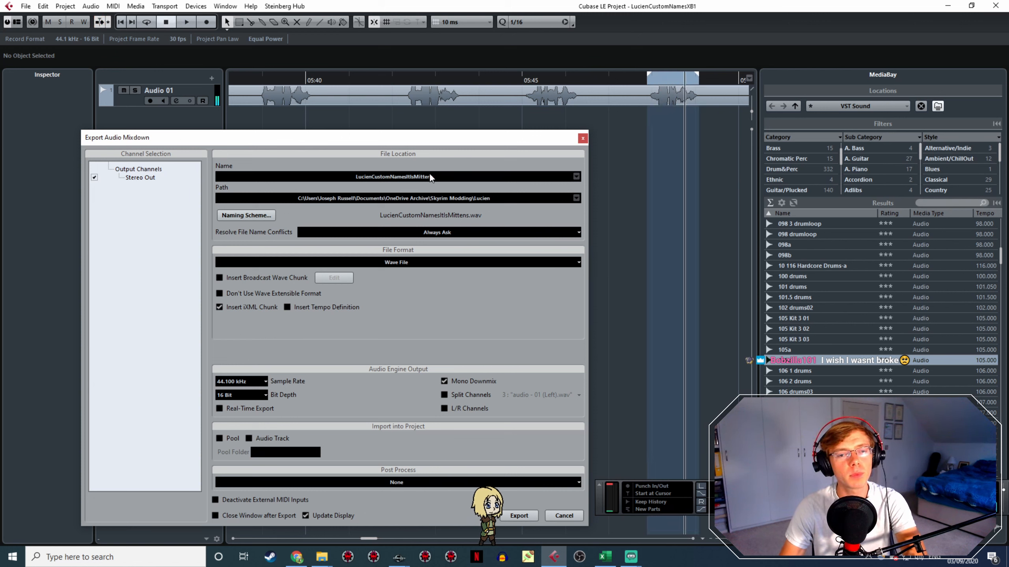
drag(432, 176, 419, 179)
key(BackSpace)
key(BackSpace)
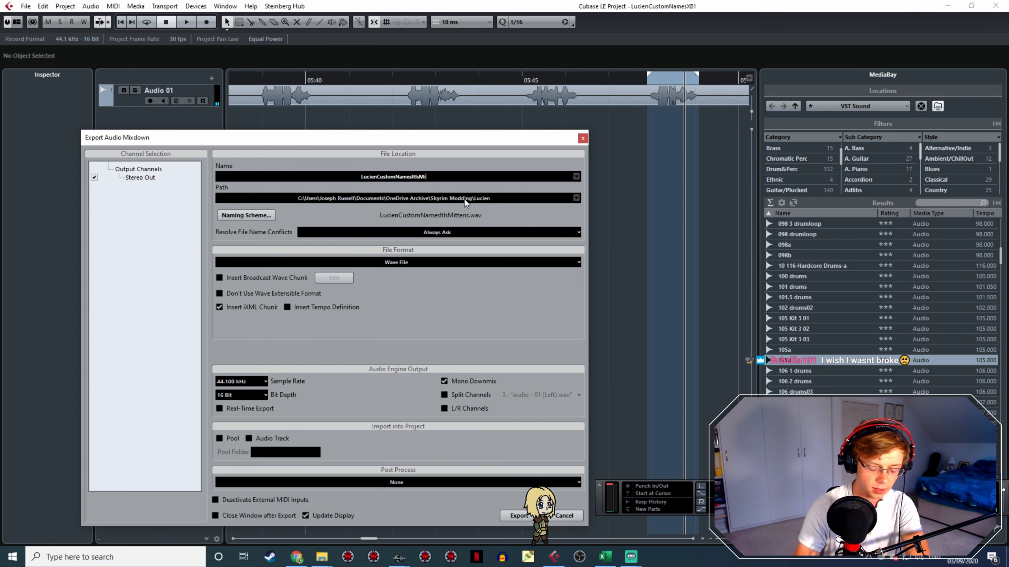
text(orgn)
key(Left)
text(a)
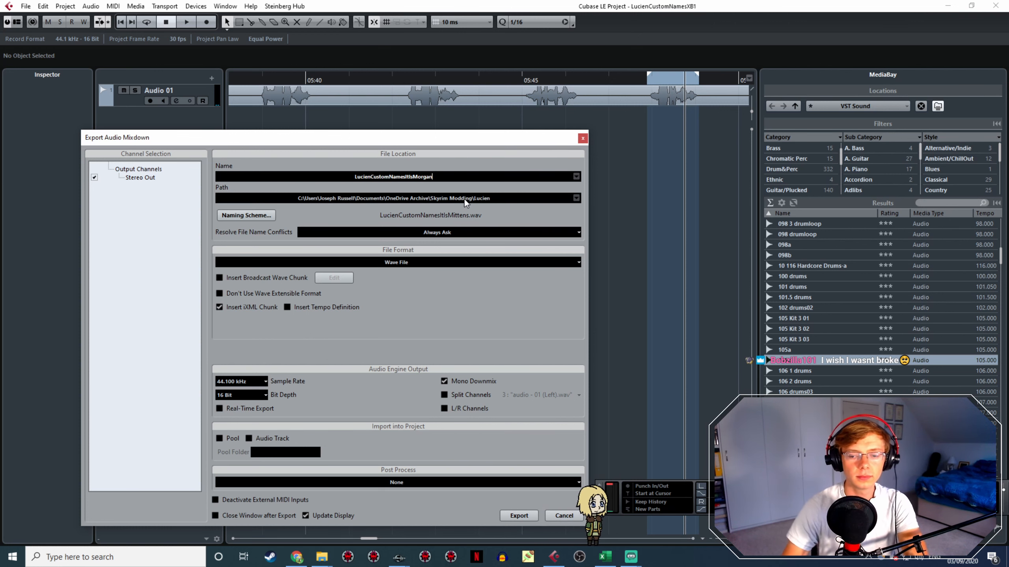
click(519, 516)
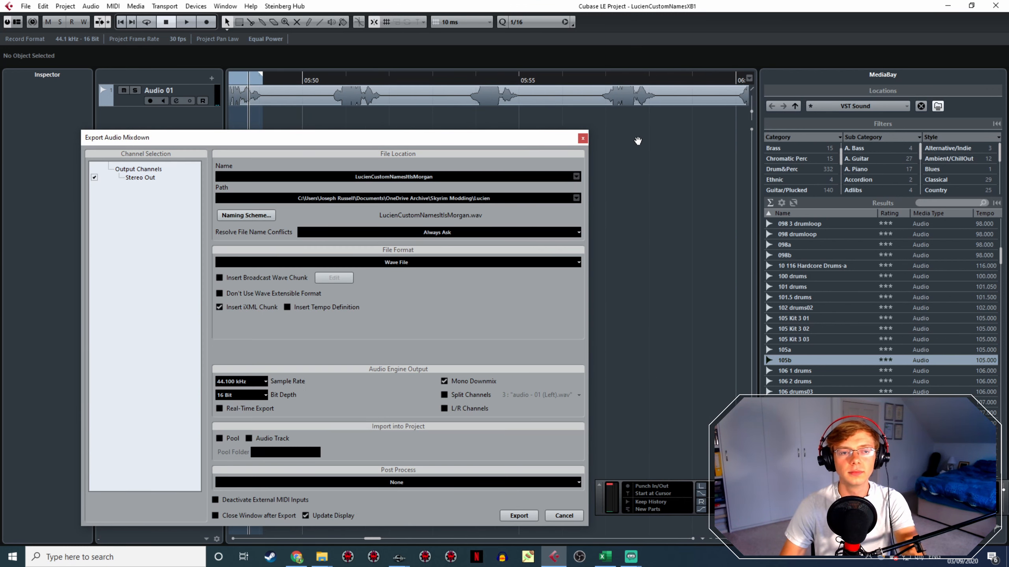
Audition the next take, set the export range to about 05:50.7–05:51.8, and export it under the name LucienCustomNamesItIsMorwen
key(space)
drag(345, 77, 396, 84)
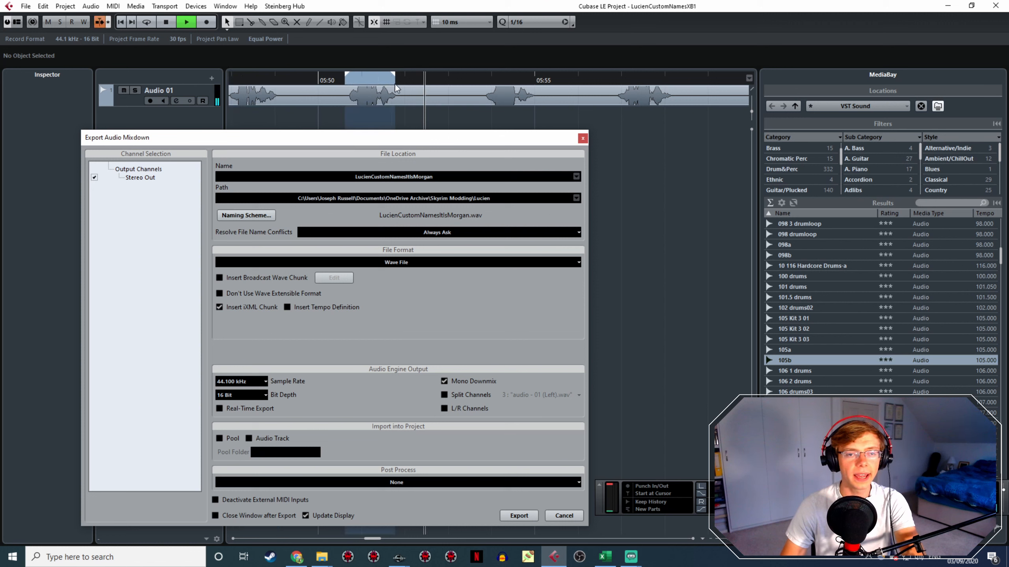
click(347, 79)
click(348, 81)
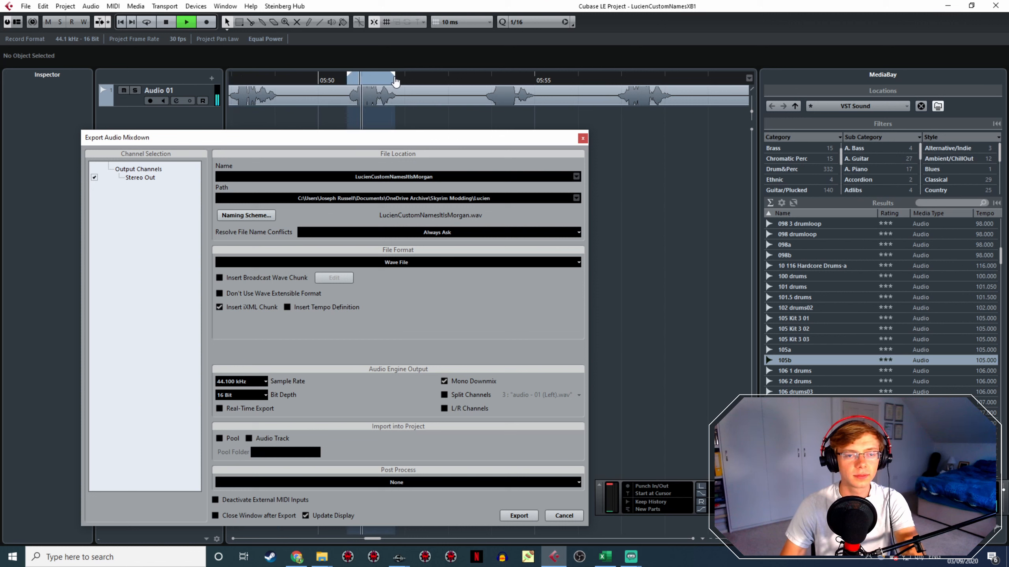
key(space)
double_click(435, 180)
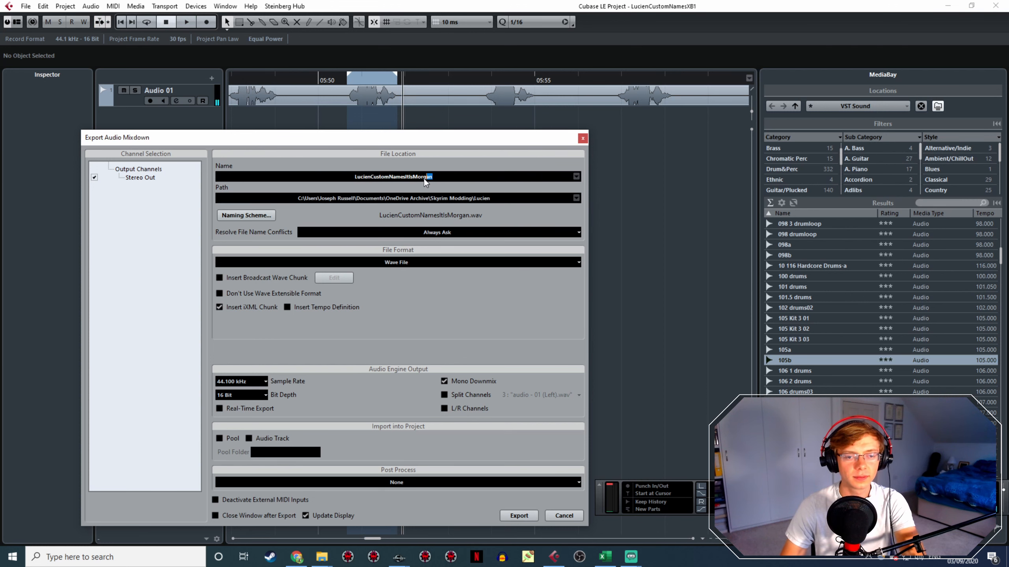
key(BackSpace)
key(BackSpace)
text(wen)
click(521, 515)
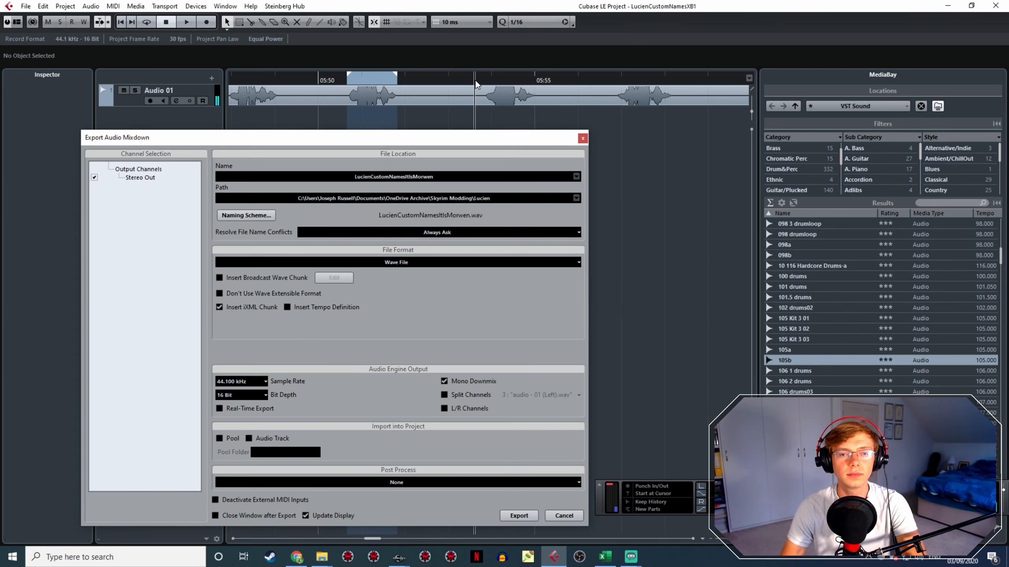
Play the take before 05:55, set the export range to about 05:53.8–05:55.0, and export it as LucienCustomNamesItIsNara
double_click(478, 78)
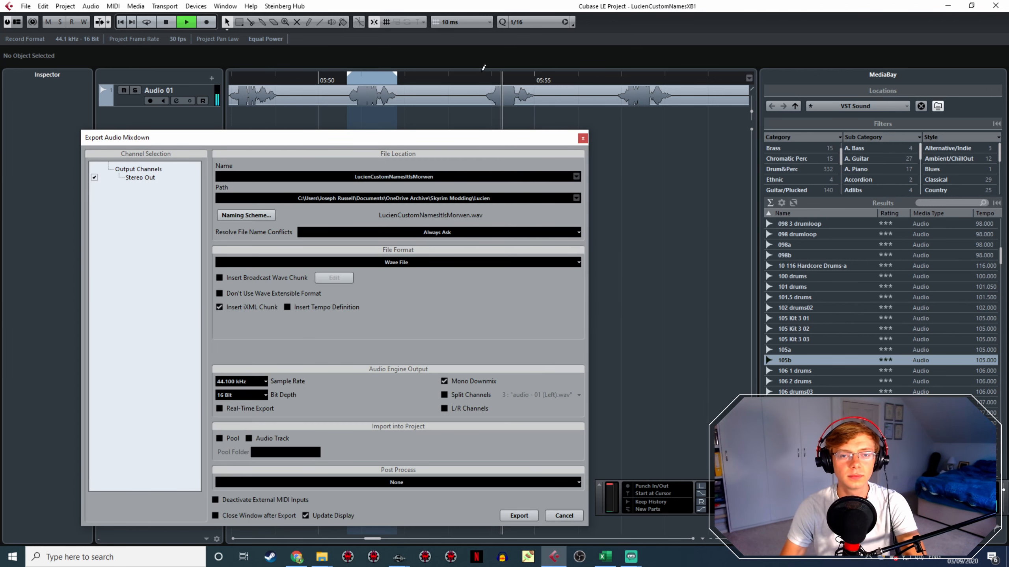
drag(485, 71, 534, 102)
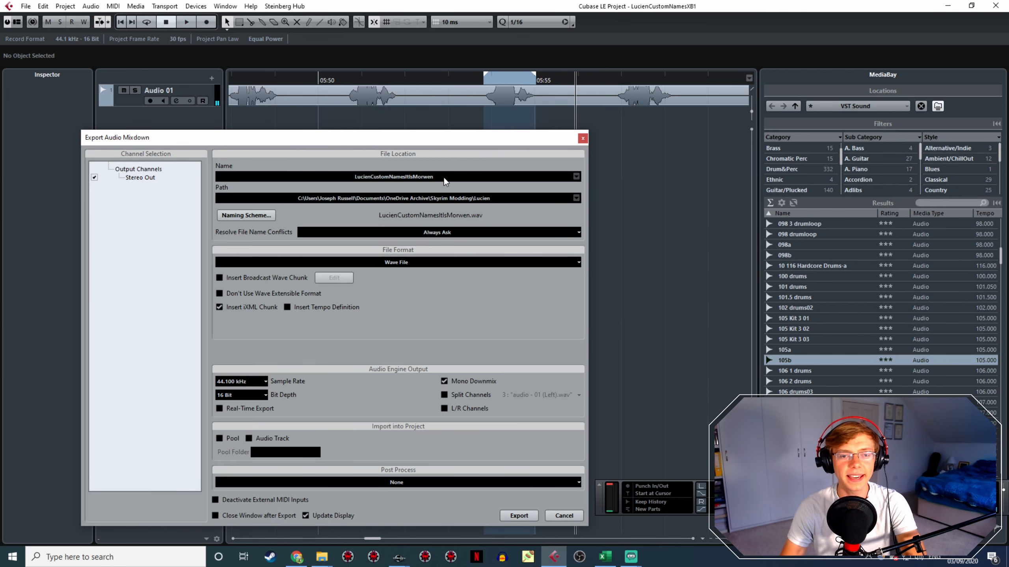
drag(444, 177, 424, 179)
text(Narta)
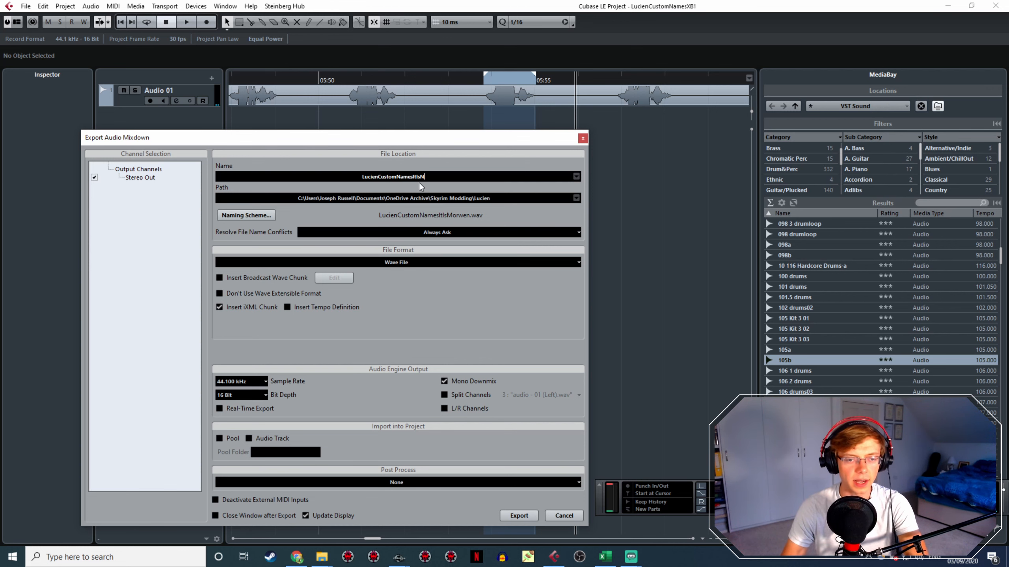
key(BackSpace)
key(BackSpace)
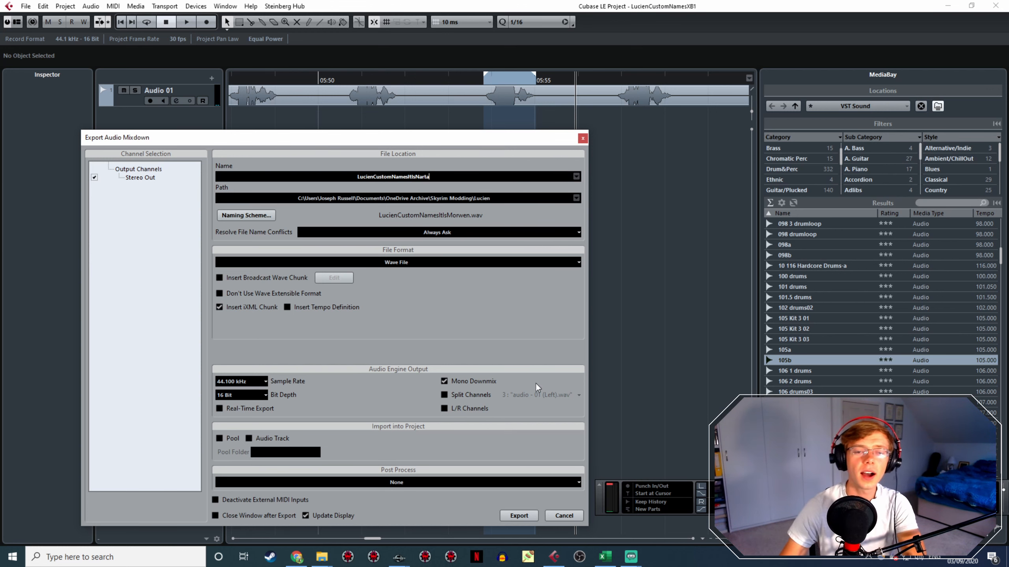
click(532, 516)
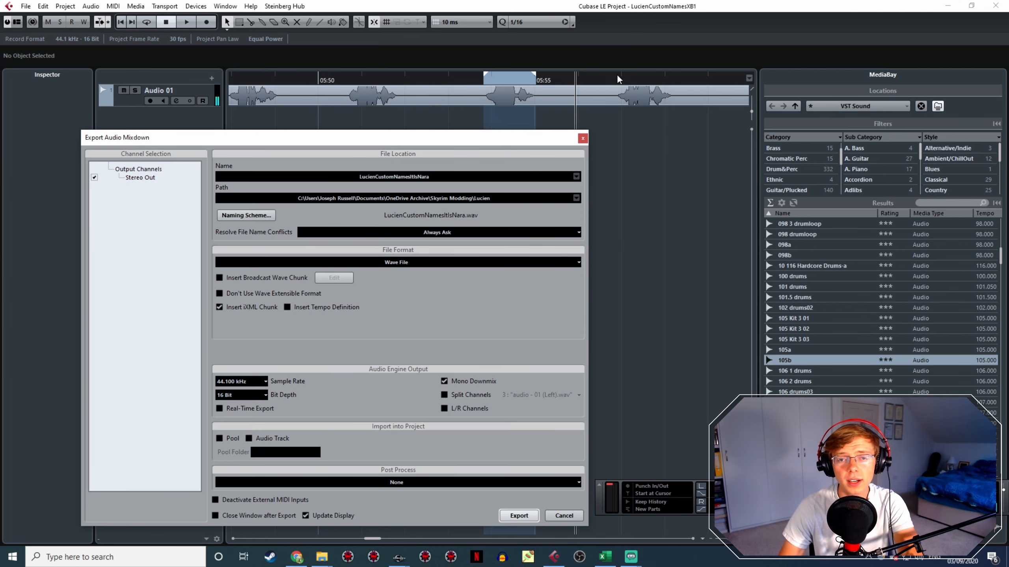
Audition the take after 05:55, set the export range to about 05:56.8–05:58.2, and export it as LucienCustomNamesItIsNenar
click(617, 74)
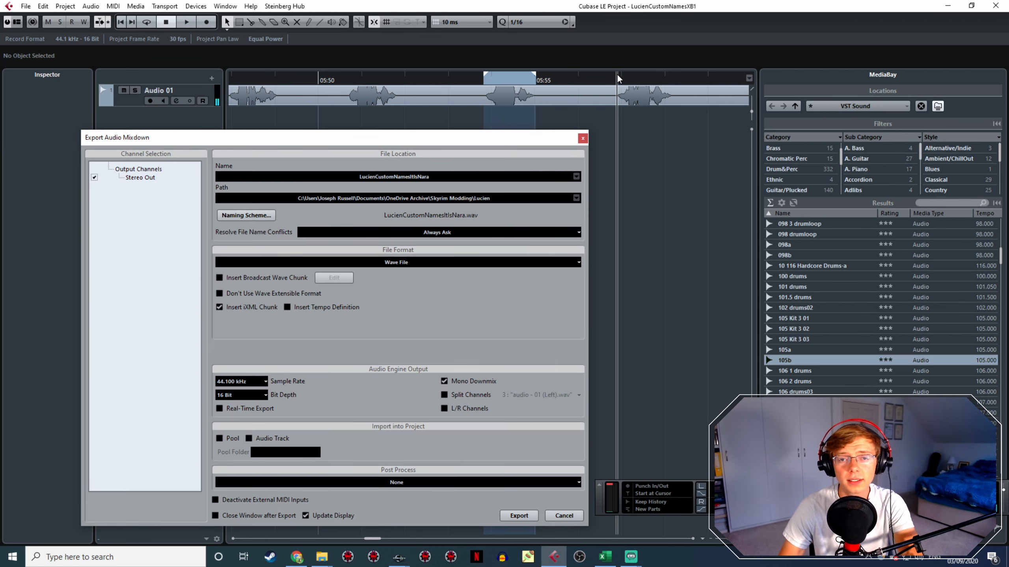
key(space)
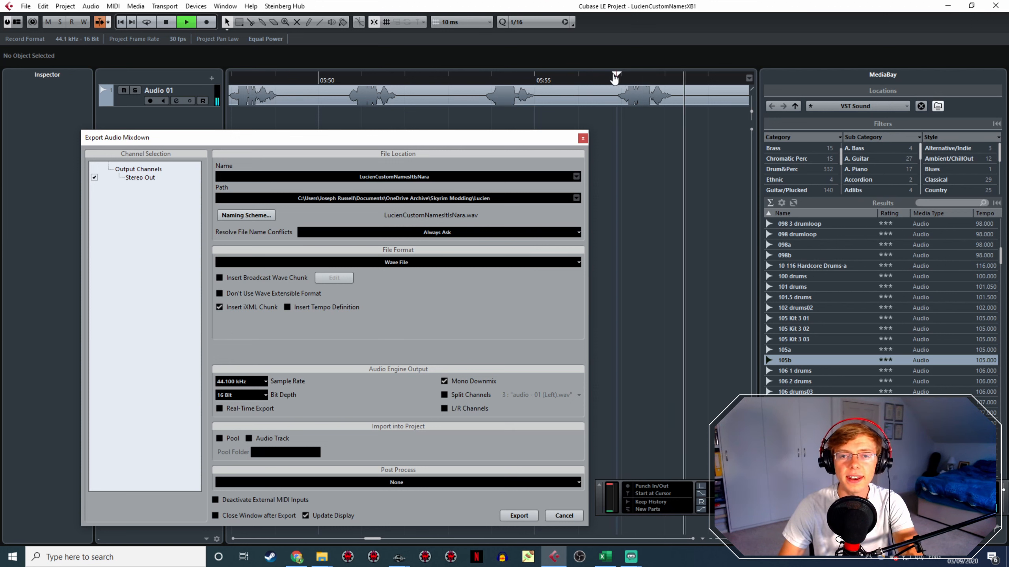
drag(616, 74, 671, 95)
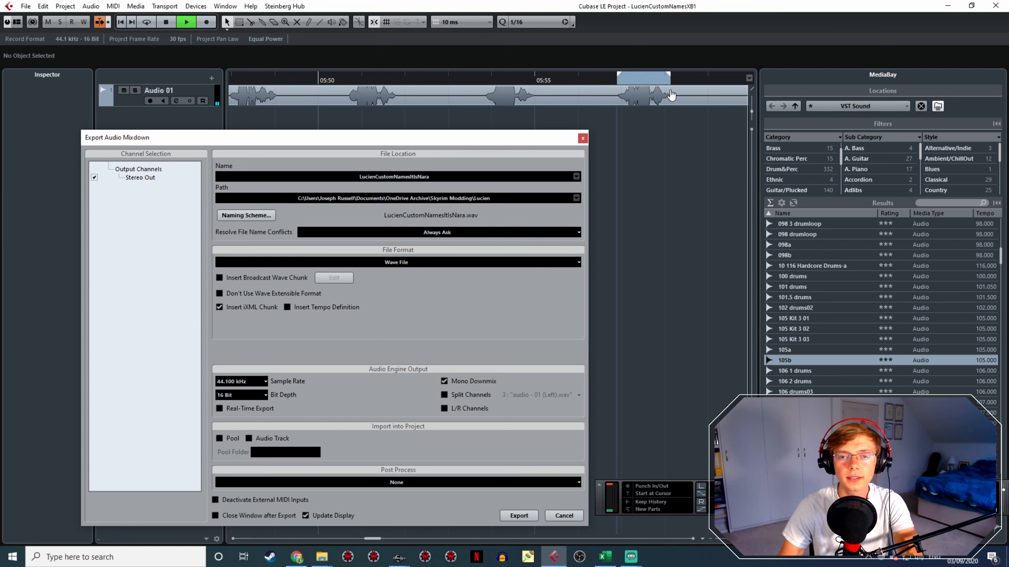
click(615, 81)
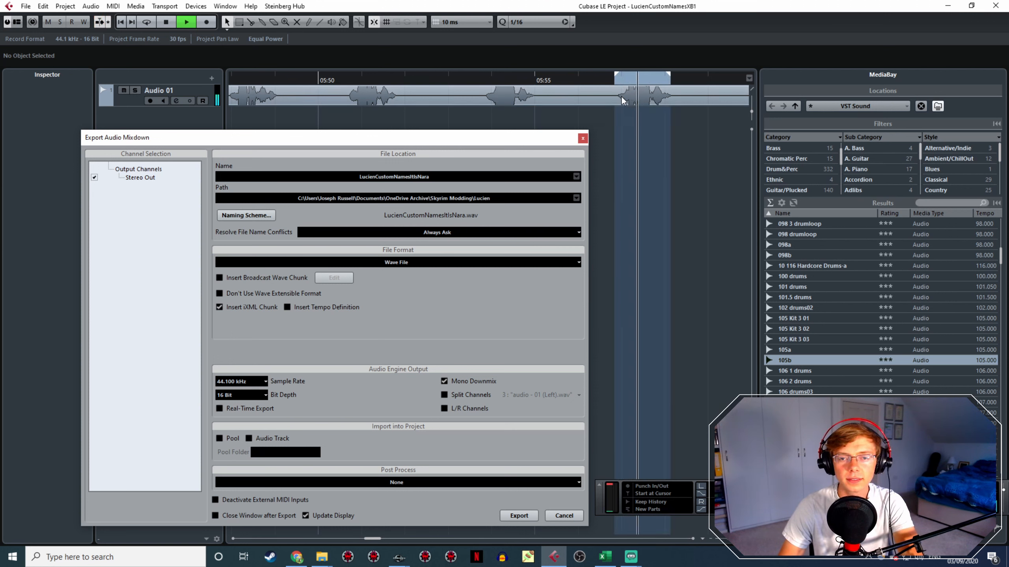
drag(670, 81, 672, 81)
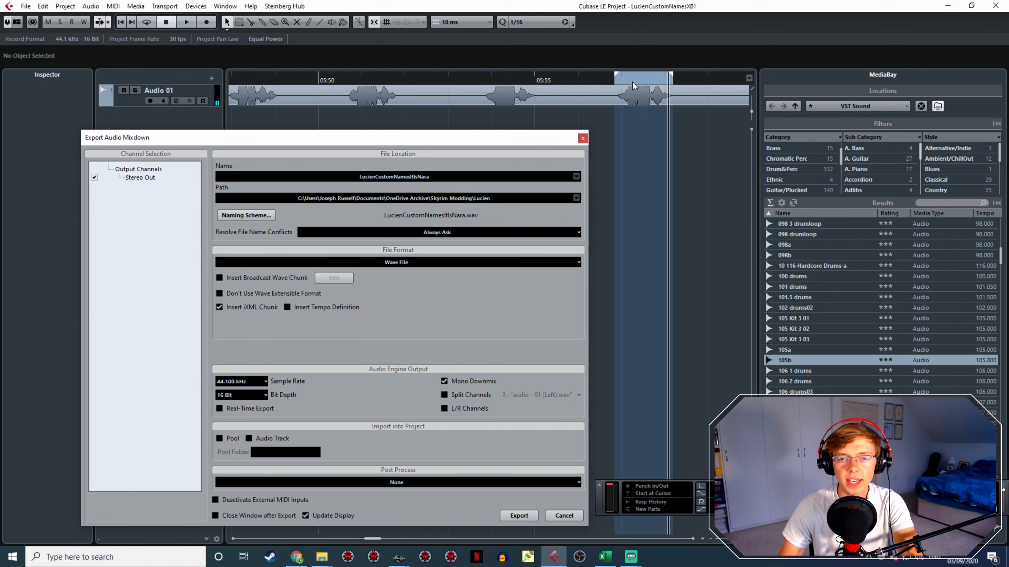
click(618, 82)
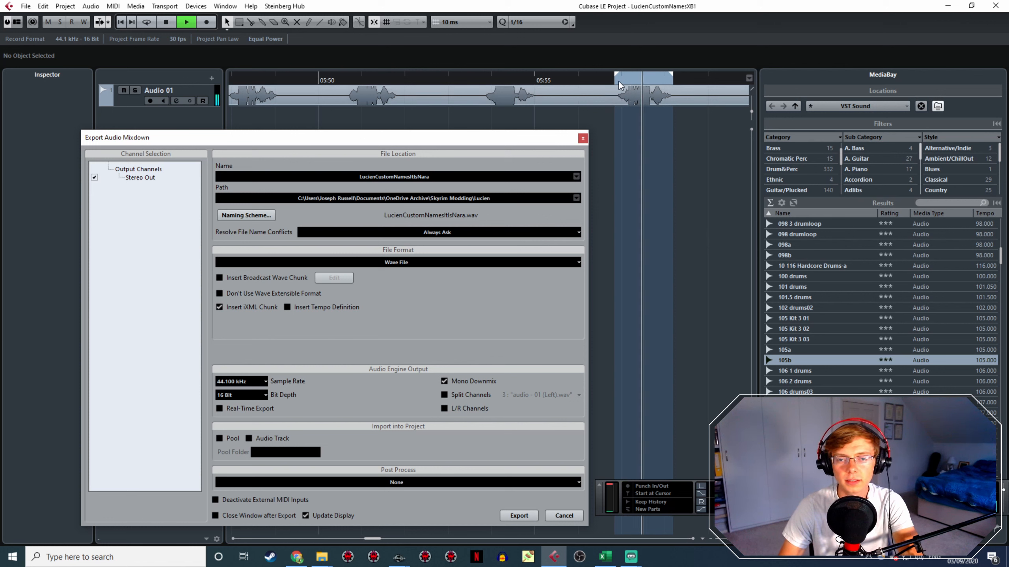
click(419, 176)
drag(419, 176, 424, 178)
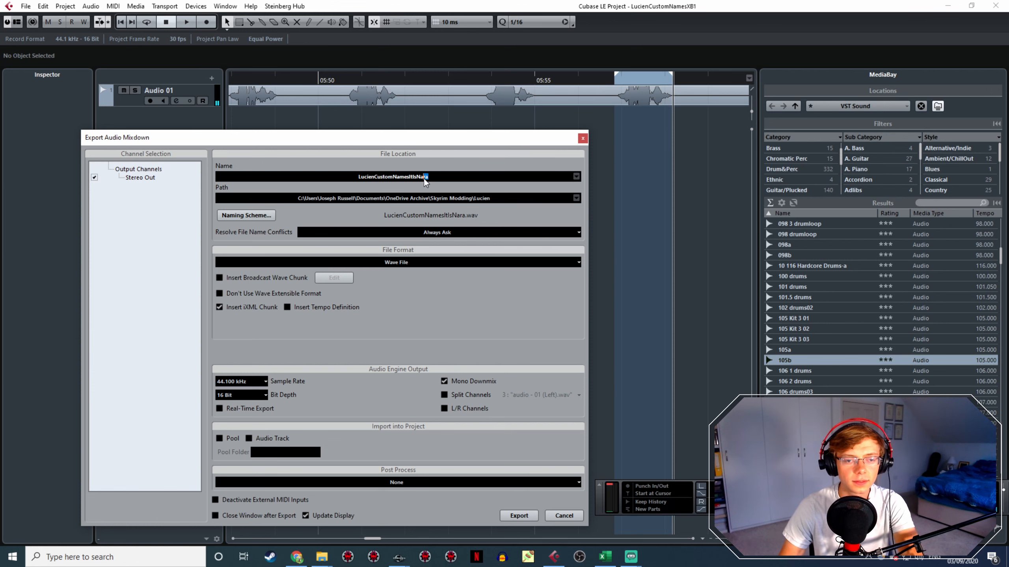
key(BackSpace)
key(BackSpace)
text(ena)
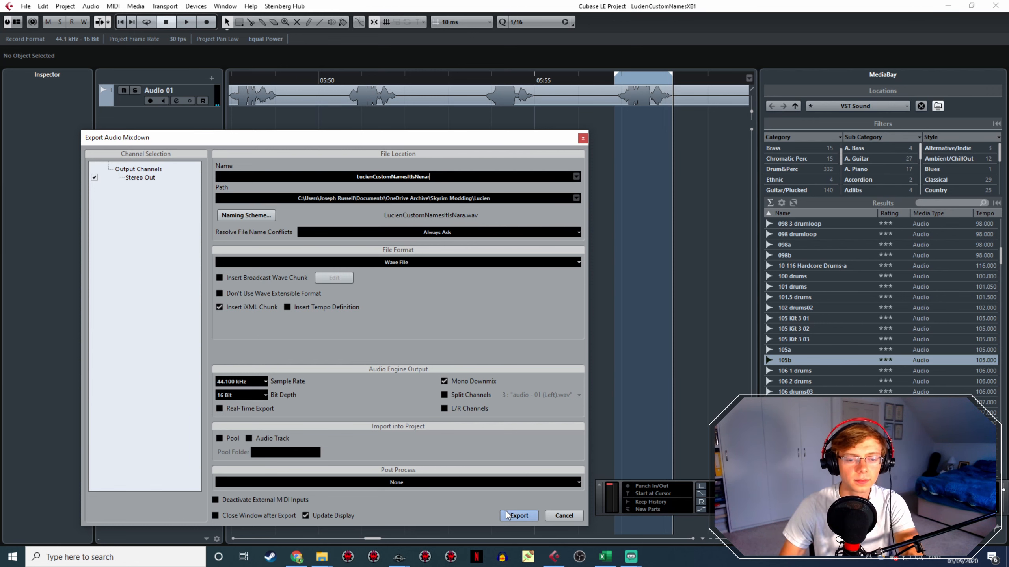
click(509, 516)
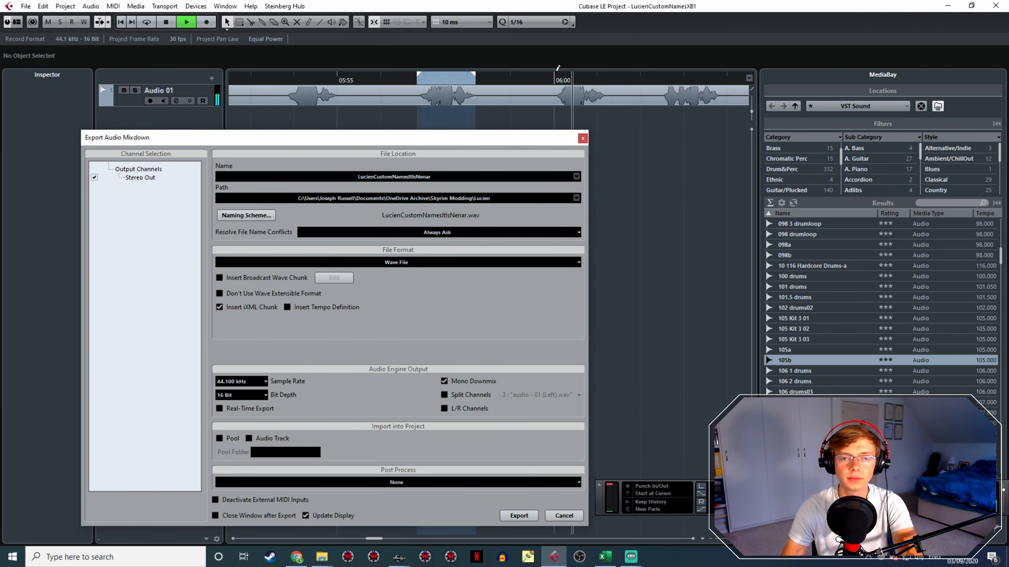
Set the export range around the take at about 06:00.0–06:01.3 and export it as LucienCustomNamesItIsNerien
double_click(437, 177)
text(rie)
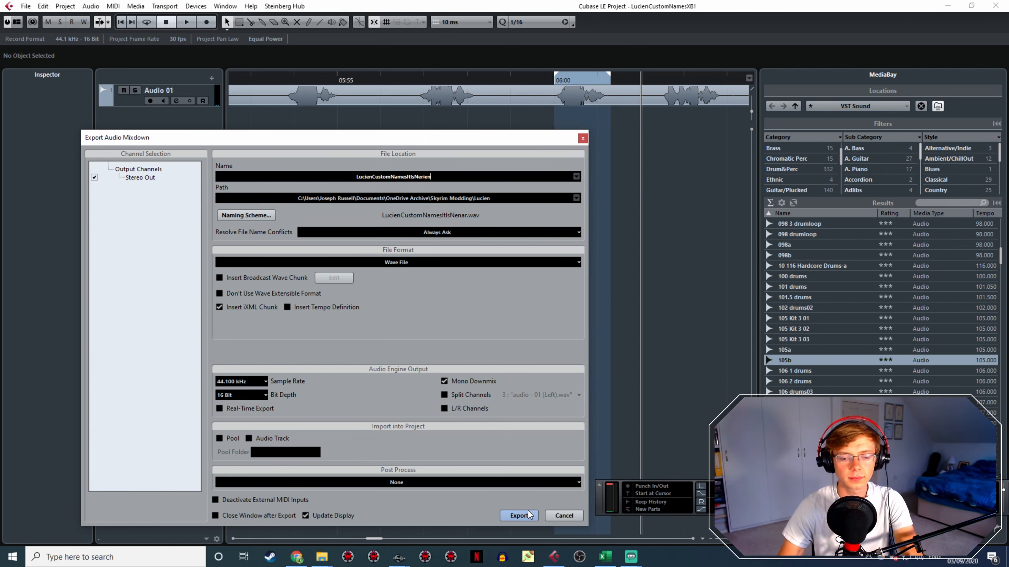
click(518, 515)
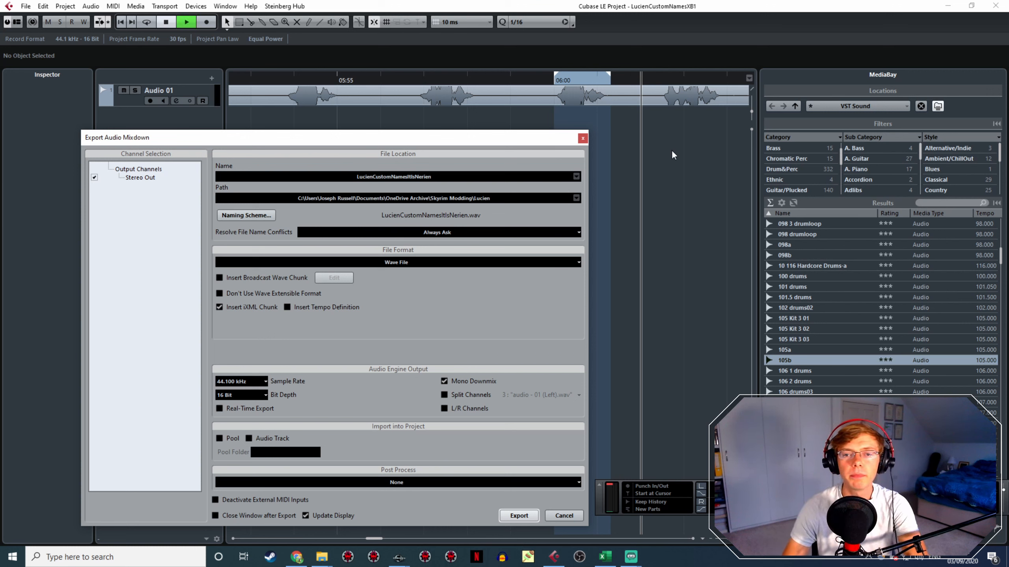
Set the export range around the next take at about 06:02.5–06:03.9, audition it, and export it as LucienCustomNamesItIsNerussa
scroll(540, 159, right, 3)
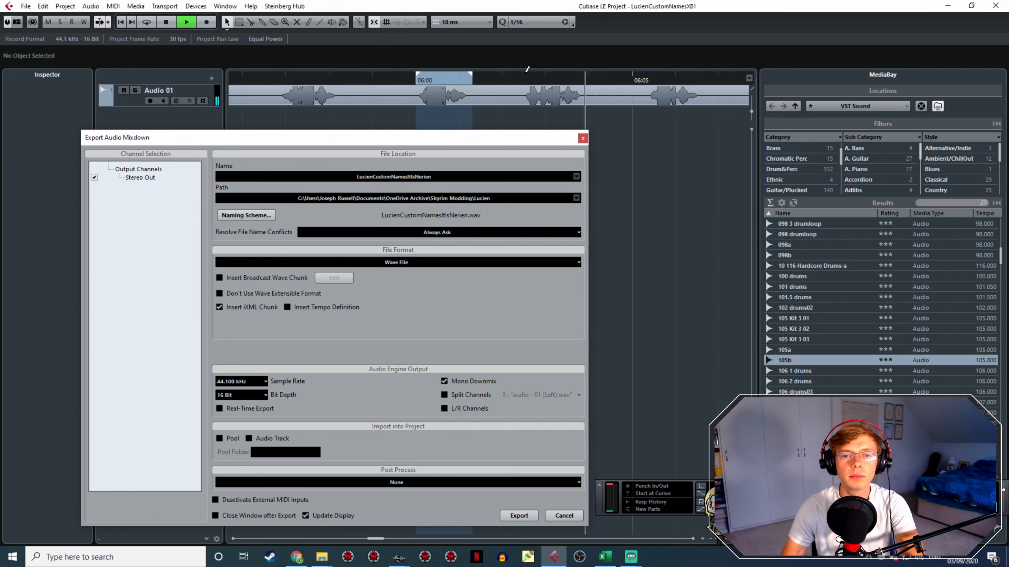
mouse_move(526, 75)
mouse_down()
mouse_move(585, 78)
mouse_move(581, 104)
mouse_up()
key(space)
click(524, 83)
key(space)
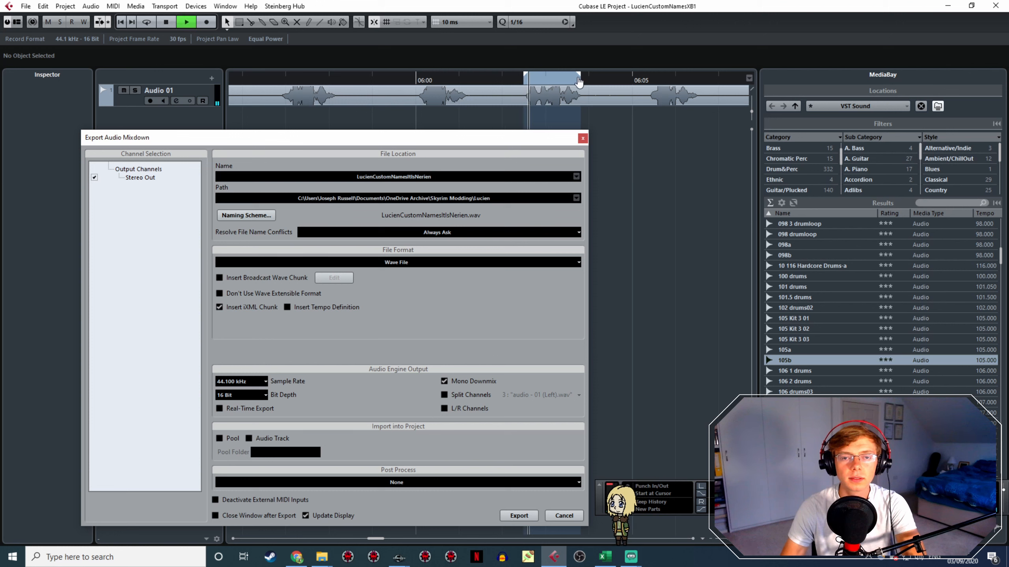
click(473, 175)
drag(422, 178, 493, 175)
text(ussa)
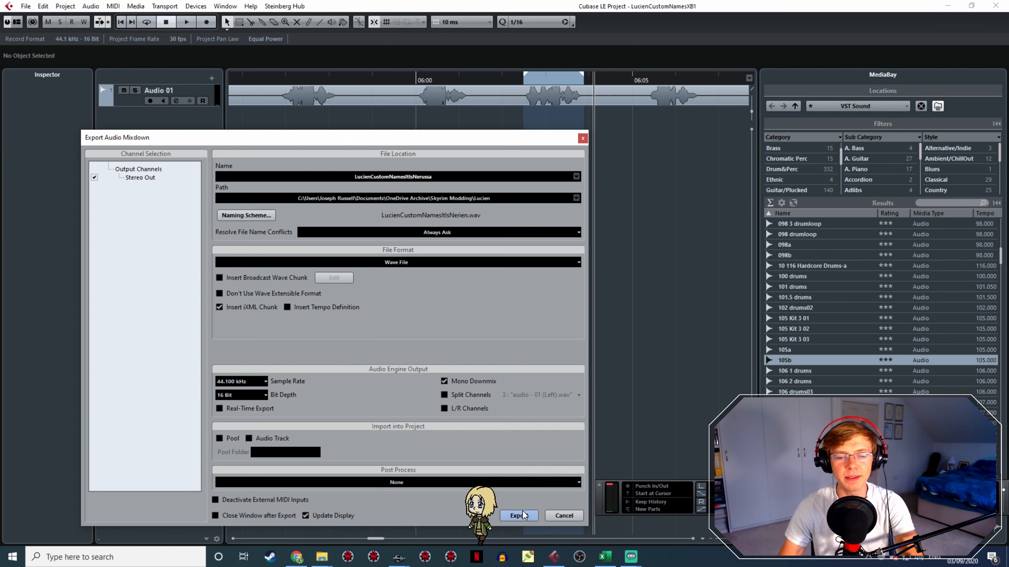
click(523, 515)
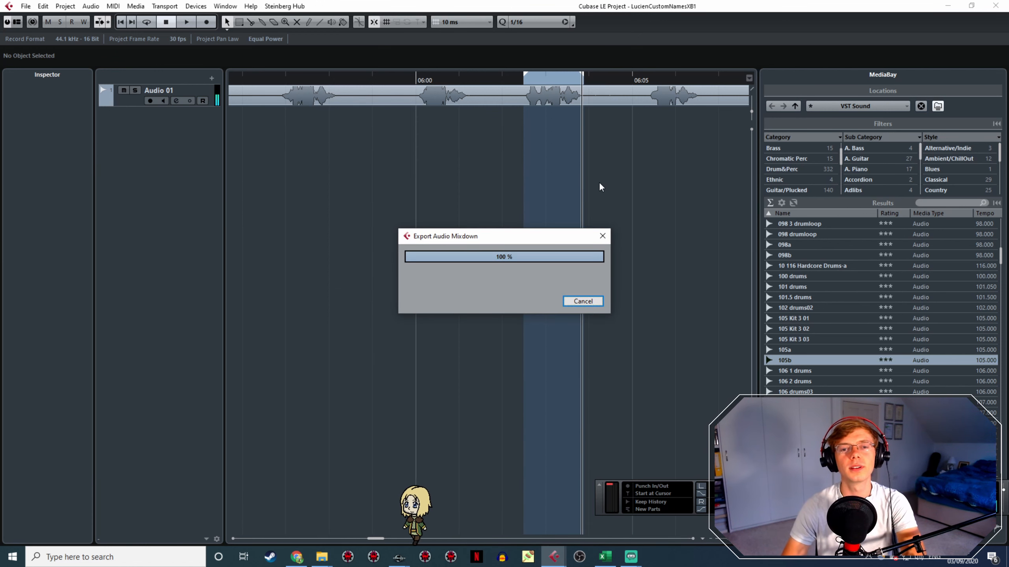
Play the take just after 06:05, set the export range to about 06:05.4–06:06.6, and export it as LucienCustomNamesItIsNils
click(637, 79)
key(space)
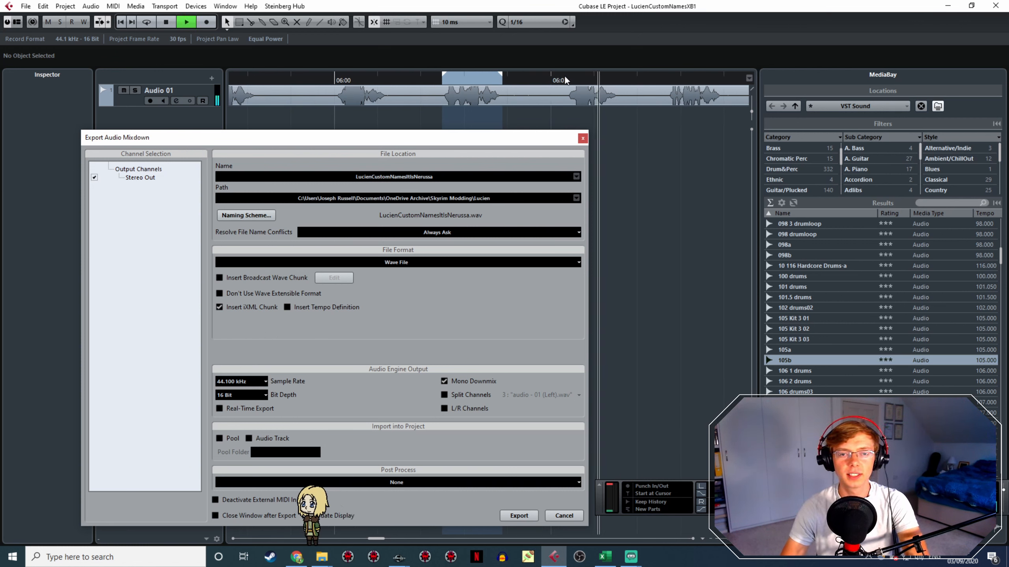
key(space)
drag(566, 71, 615, 80)
key(space)
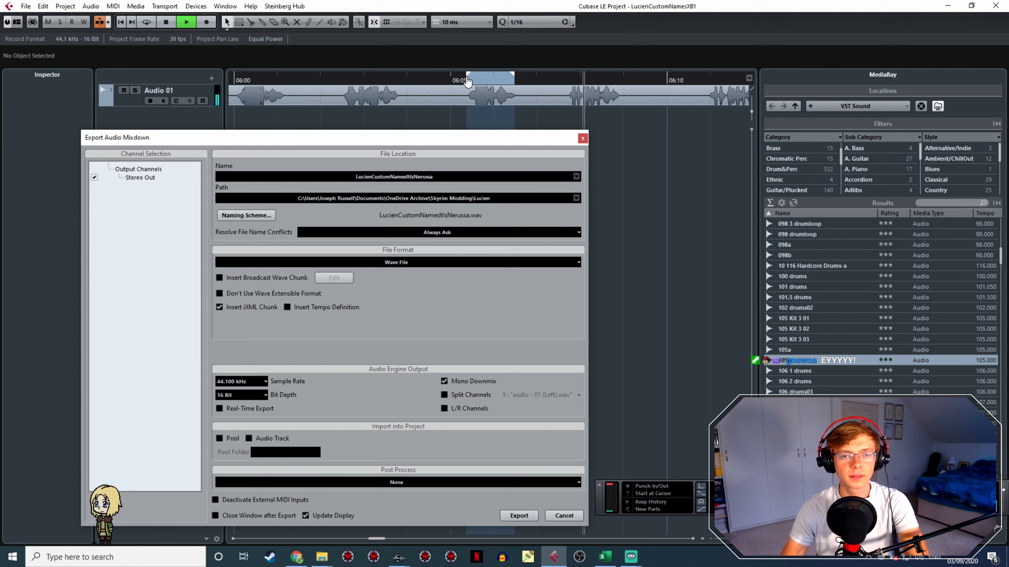
key(space)
key(space)
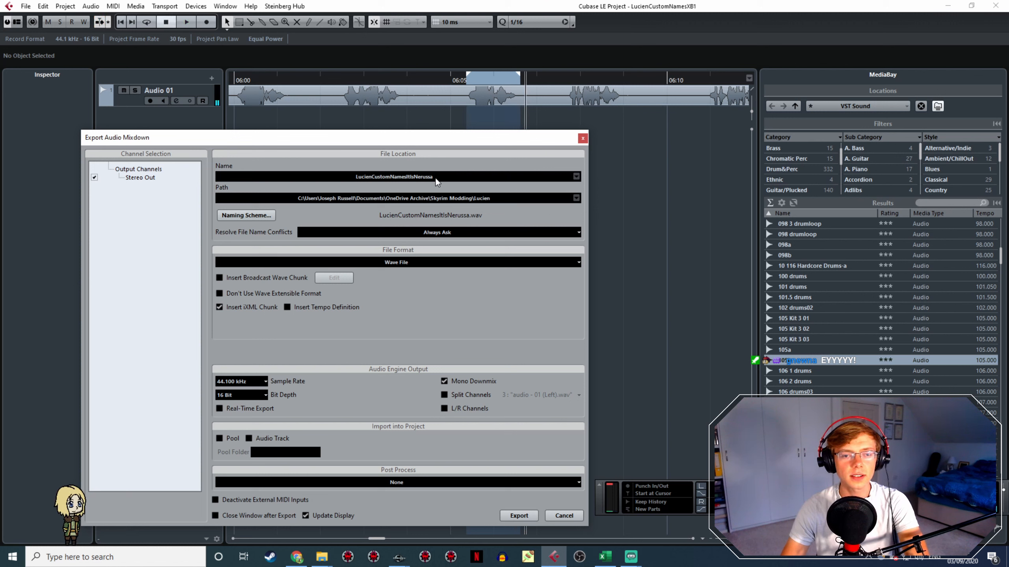
drag(435, 178, 416, 177)
text(ils)
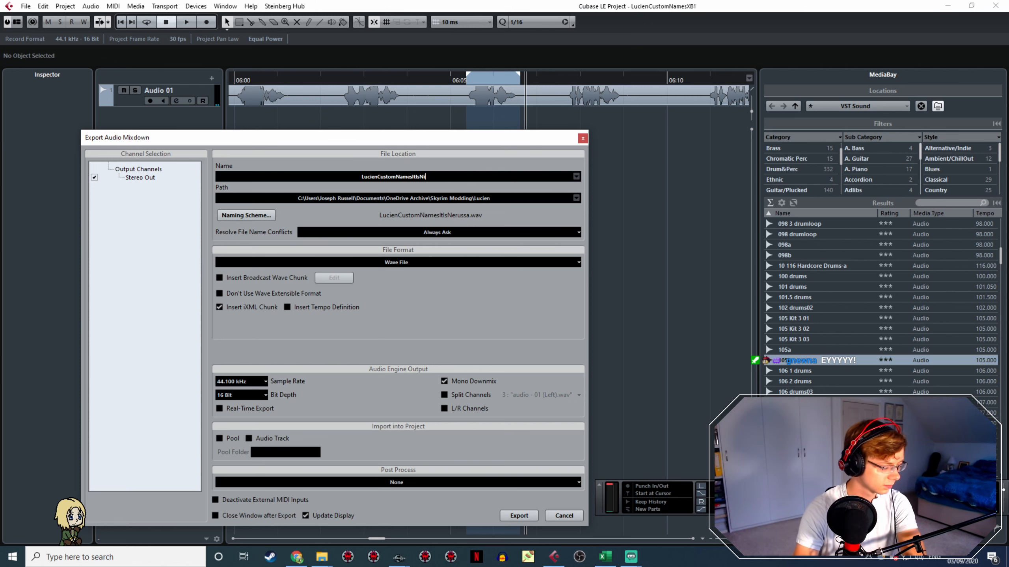
click(513, 518)
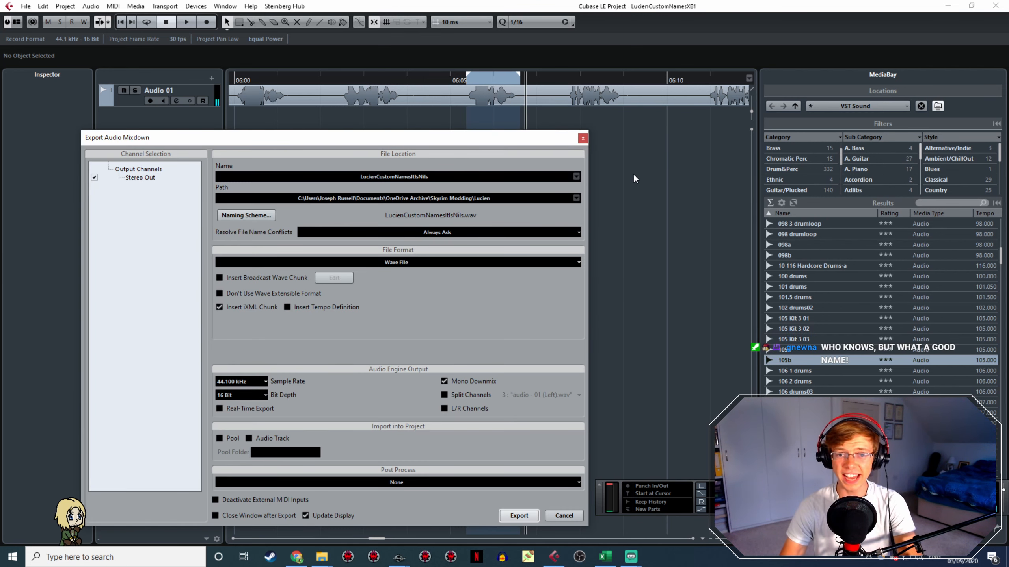
Set the export range to the take at about 06:07.7–06:08.9, audition it, and export it as LucienCustomNamesItIsNiqodemus
drag(636, 176, 528, 157)
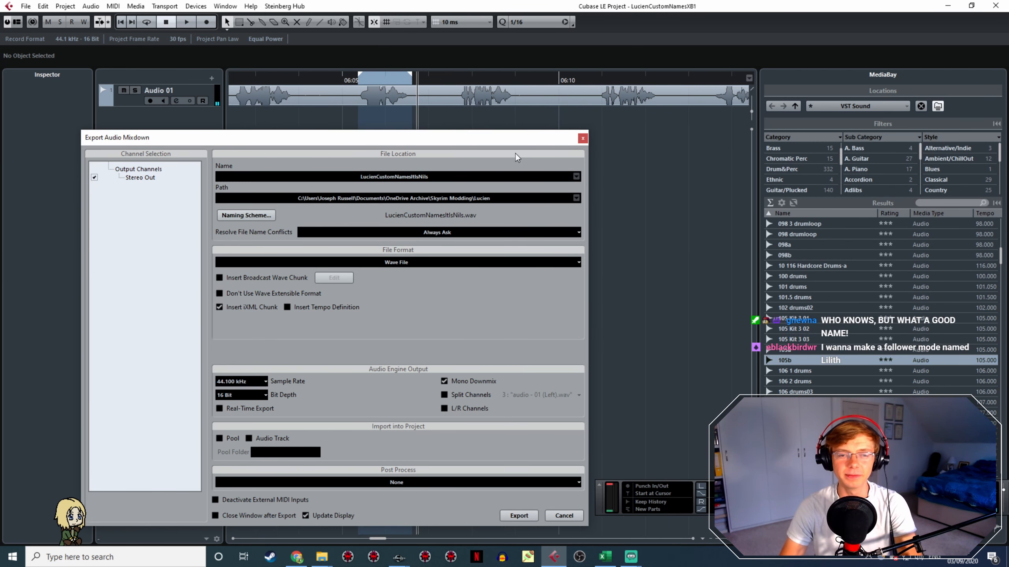
click(457, 76)
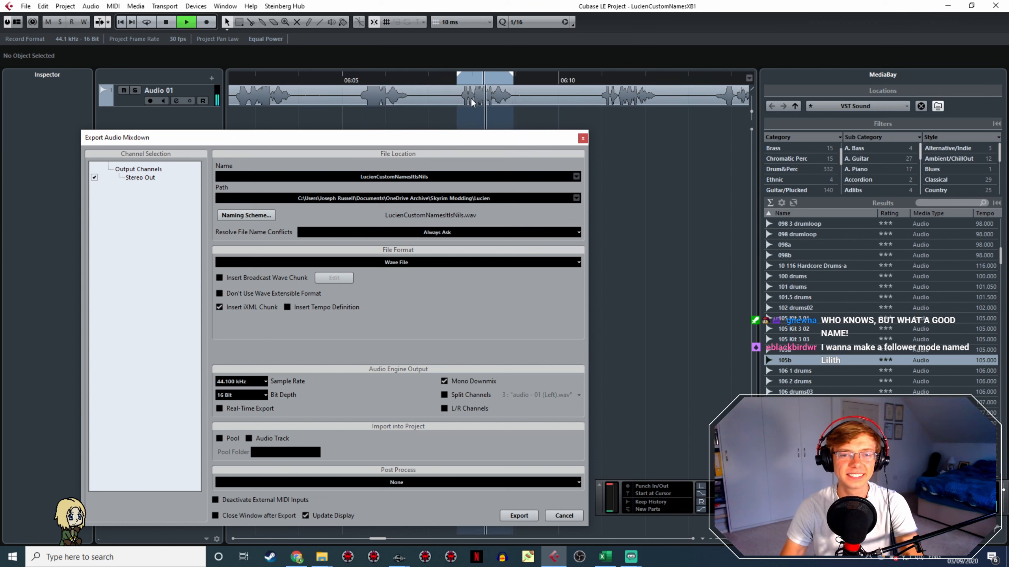
click(438, 180)
drag(438, 180, 419, 176)
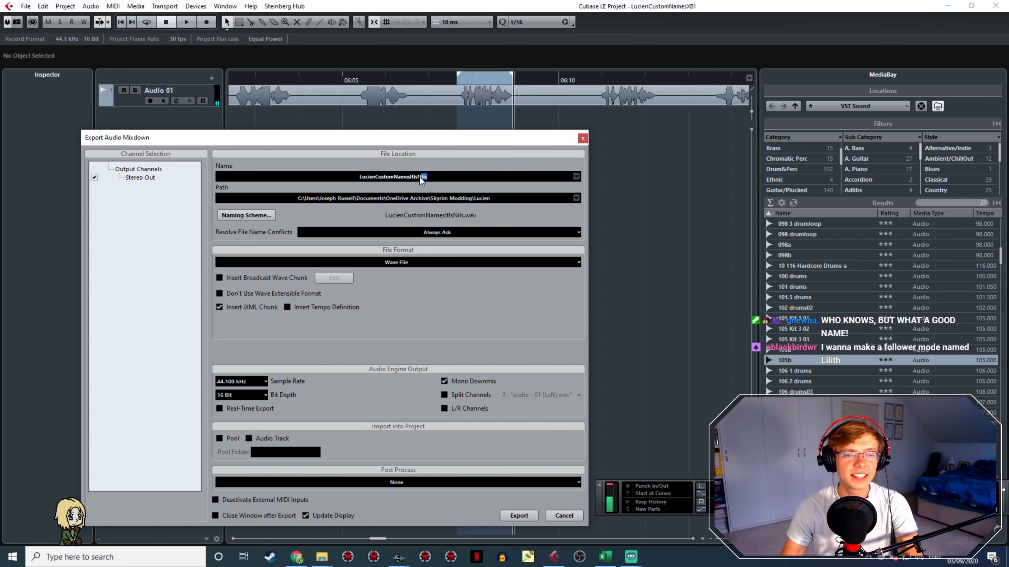
text(qodemus)
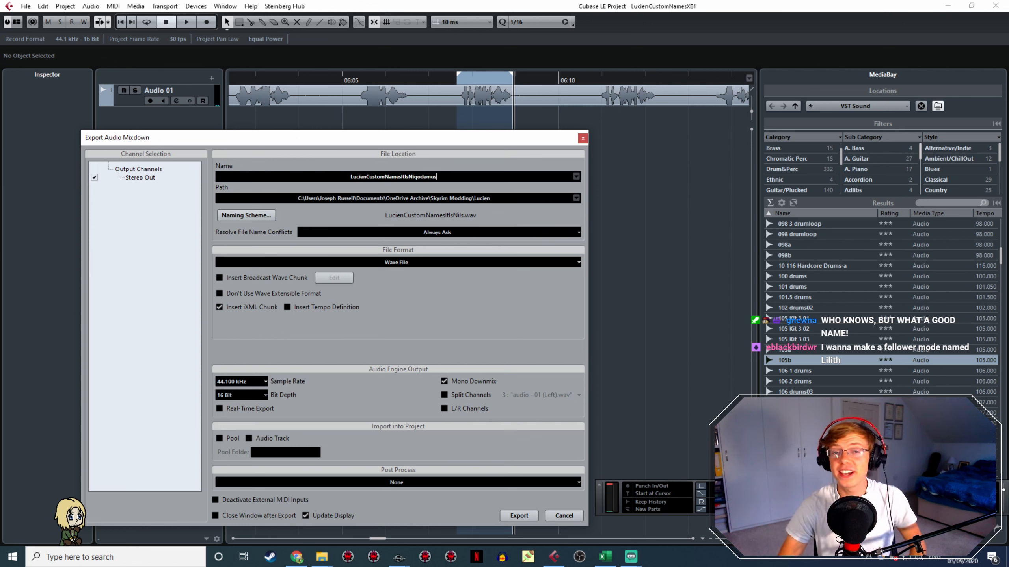
click(519, 516)
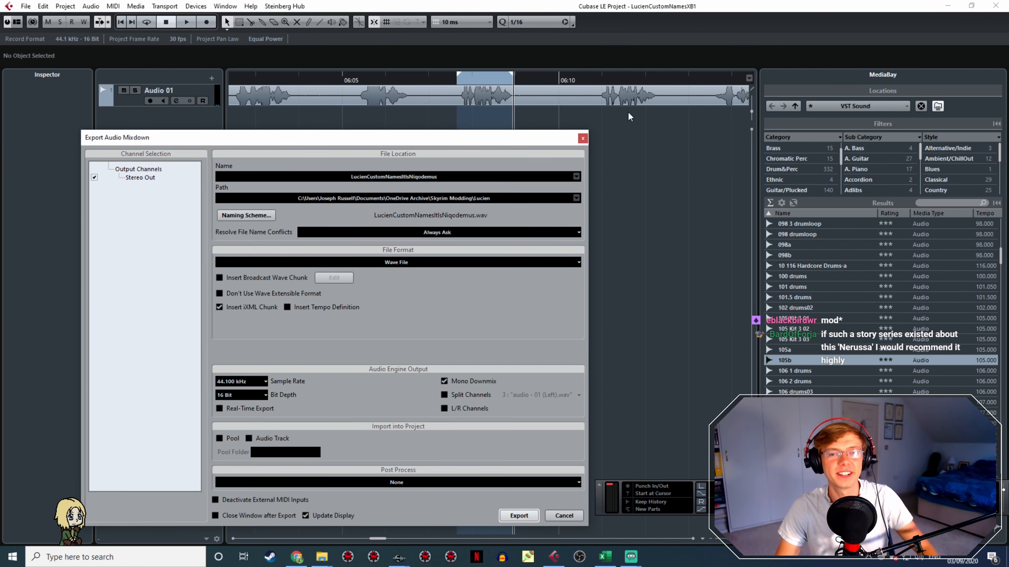
Compare the alternate take after 06:10, set the export range to about 06:11.0–06:12.3, and export it over the existing LucienCustomNamesItIsNiqodemus.wav
click(596, 79)
key(space)
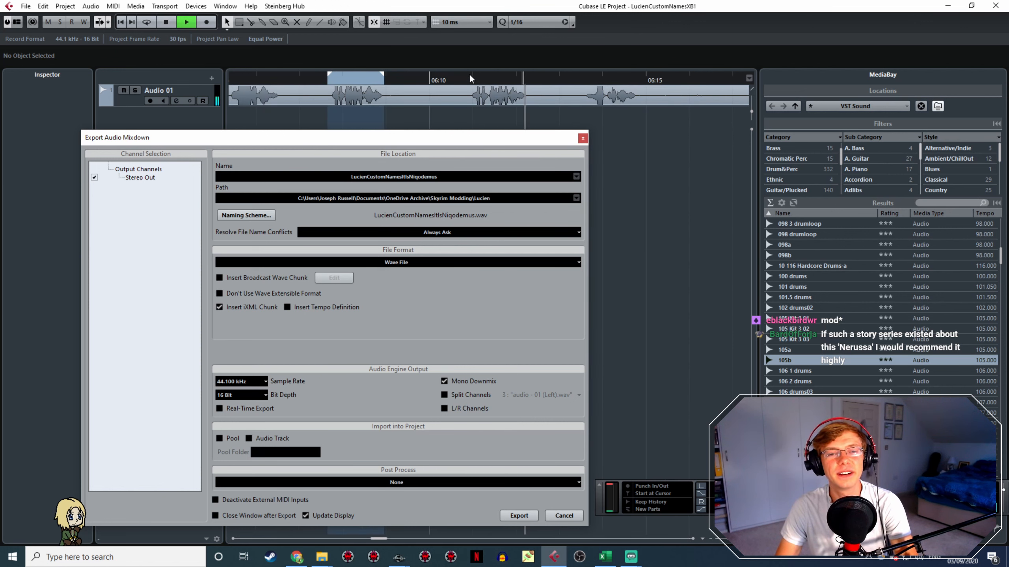
click(333, 81)
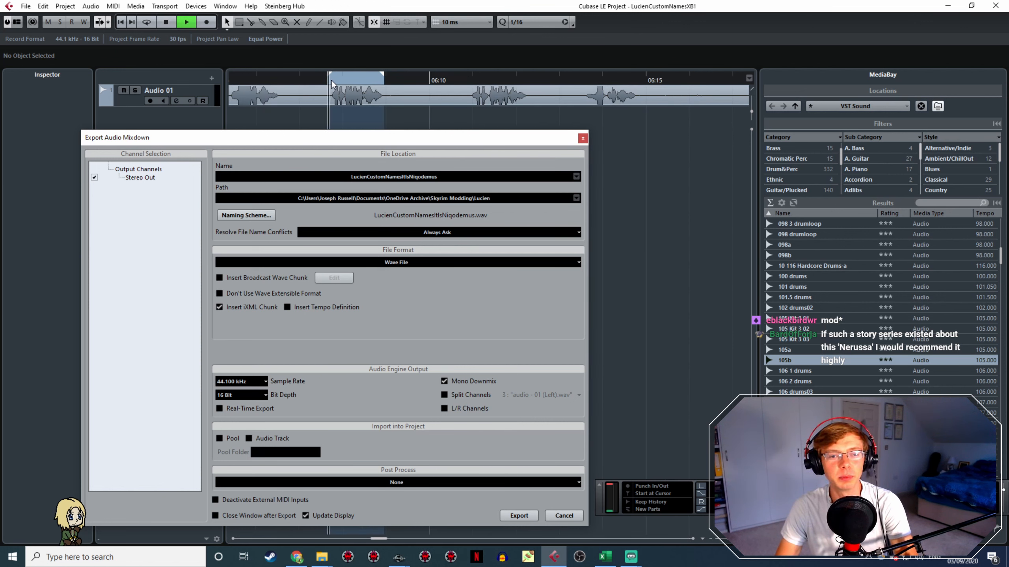
click(471, 72)
drag(472, 71, 529, 75)
key(space)
click(520, 516)
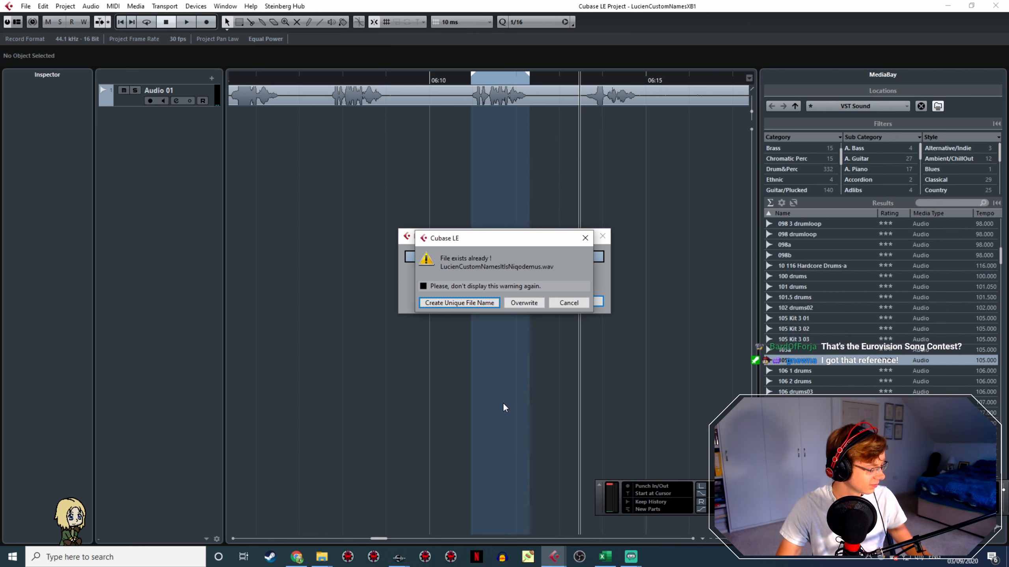
click(524, 304)
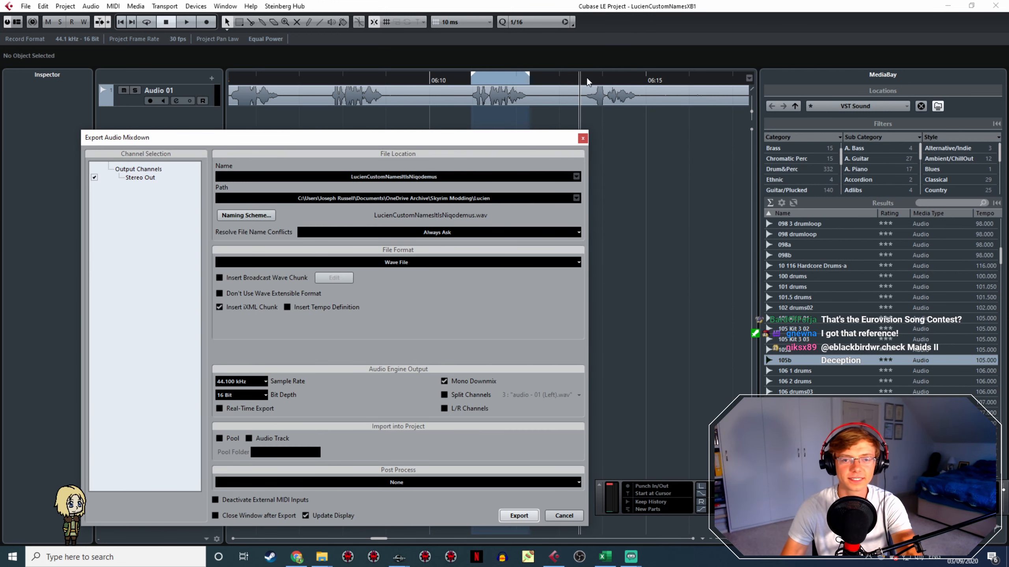
Audition the next take and set the export range around it to about 06:13.5–06:14.8
key(space)
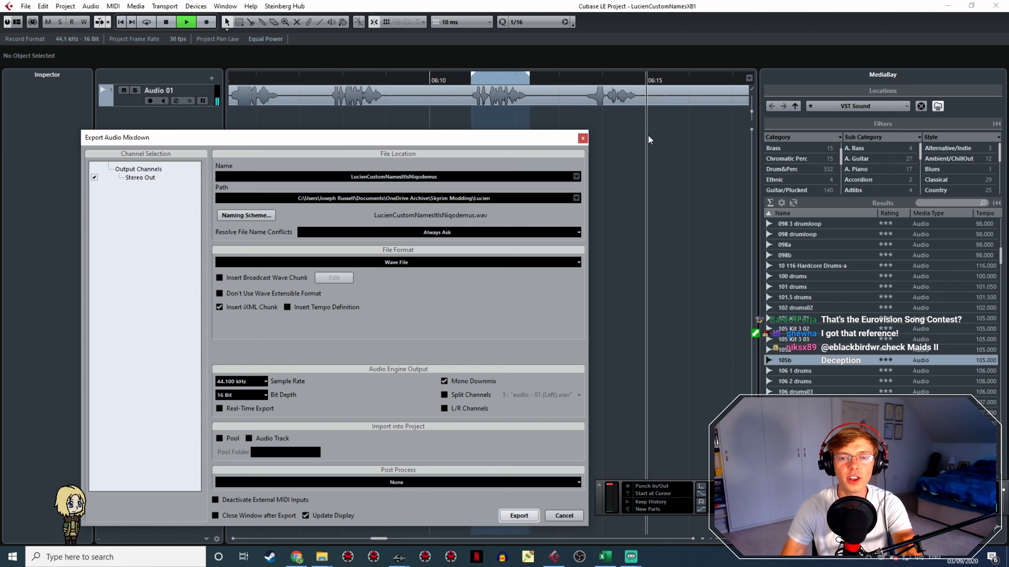
key(space)
drag(413, 79, 464, 82)
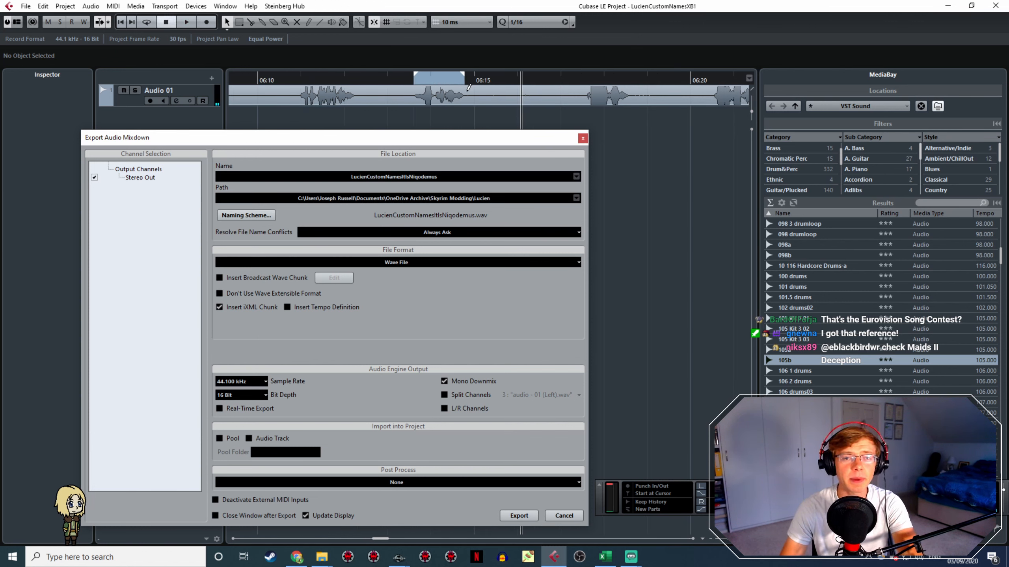
key(space)
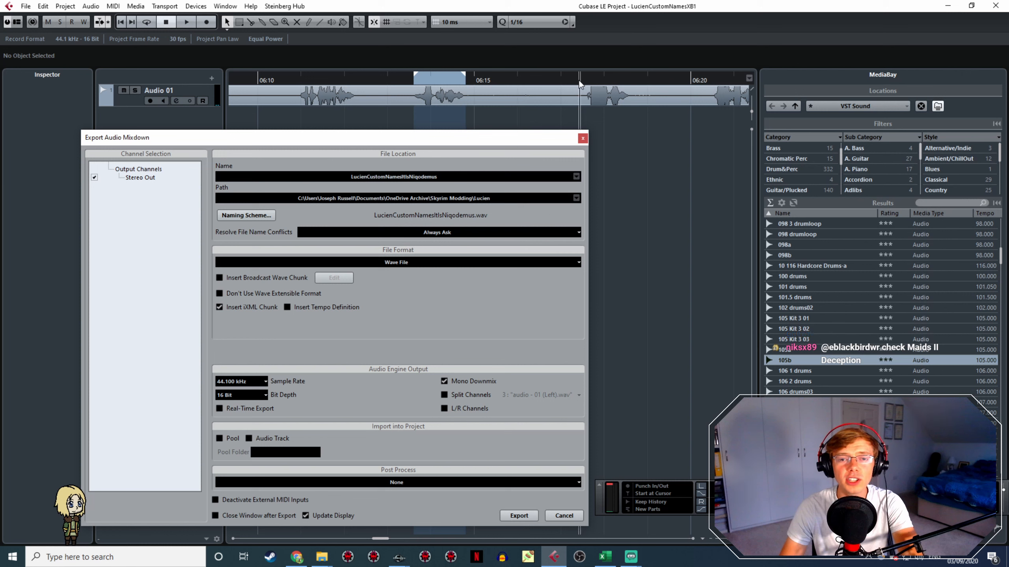
key(KP_Divide)
click(413, 83)
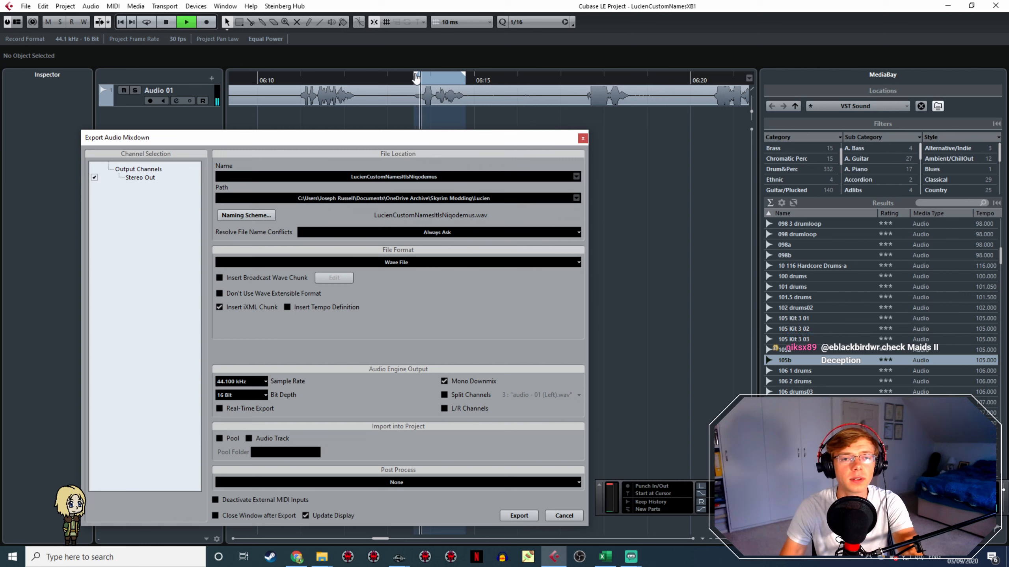
key(KP_Divide)
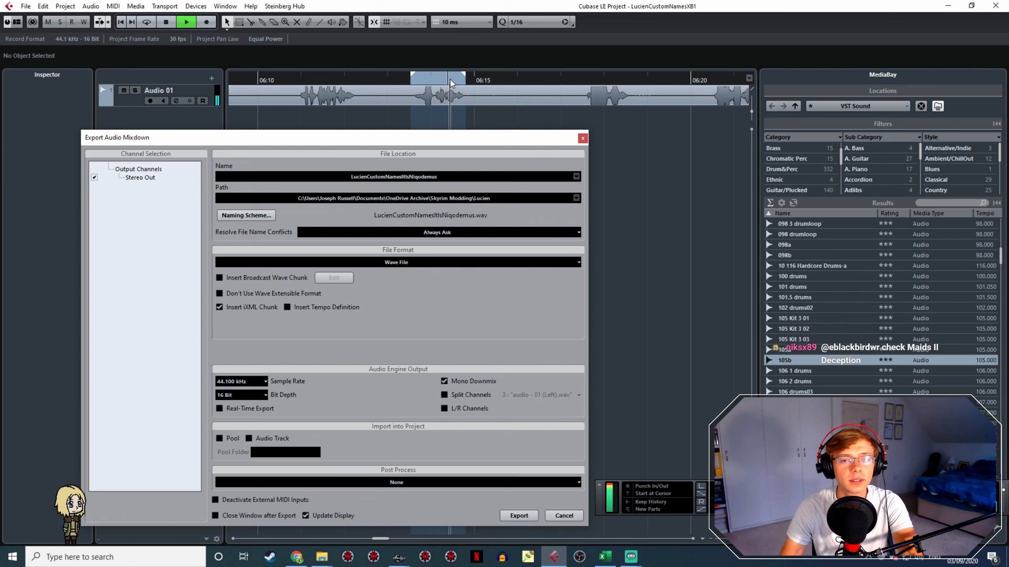
click(410, 81)
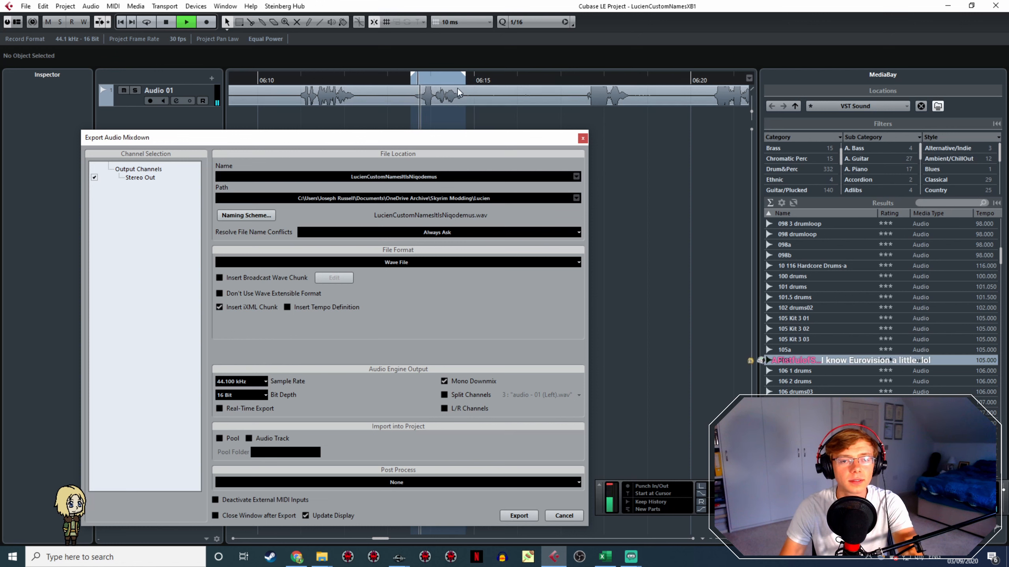
key(space)
Name the mixdown LucienCustomNamesItIsNox and export it
click(445, 177)
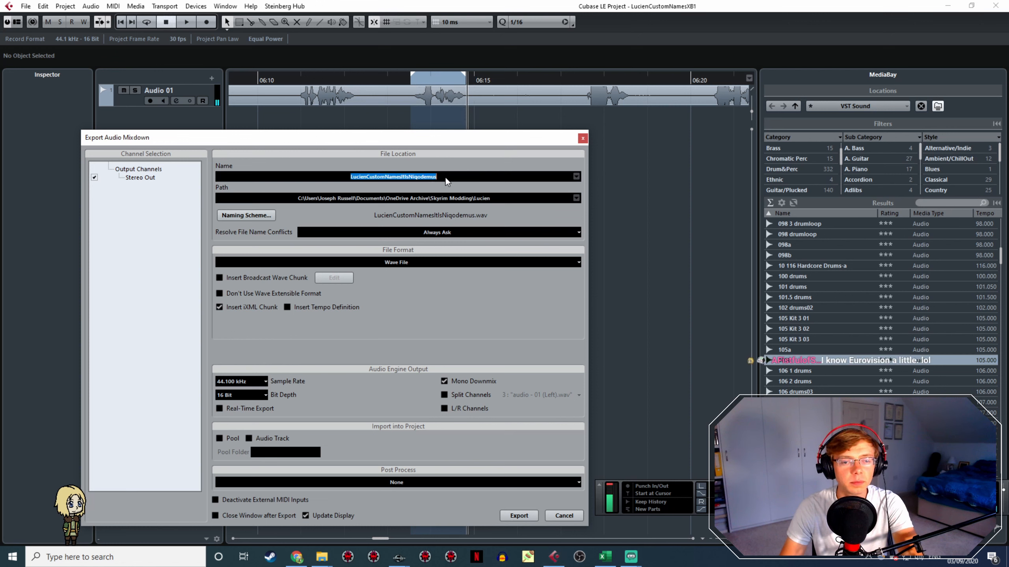
drag(446, 177, 420, 180)
key(BackSpace)
key(BackSpace)
key(BackSpace)
key(BackSpace)
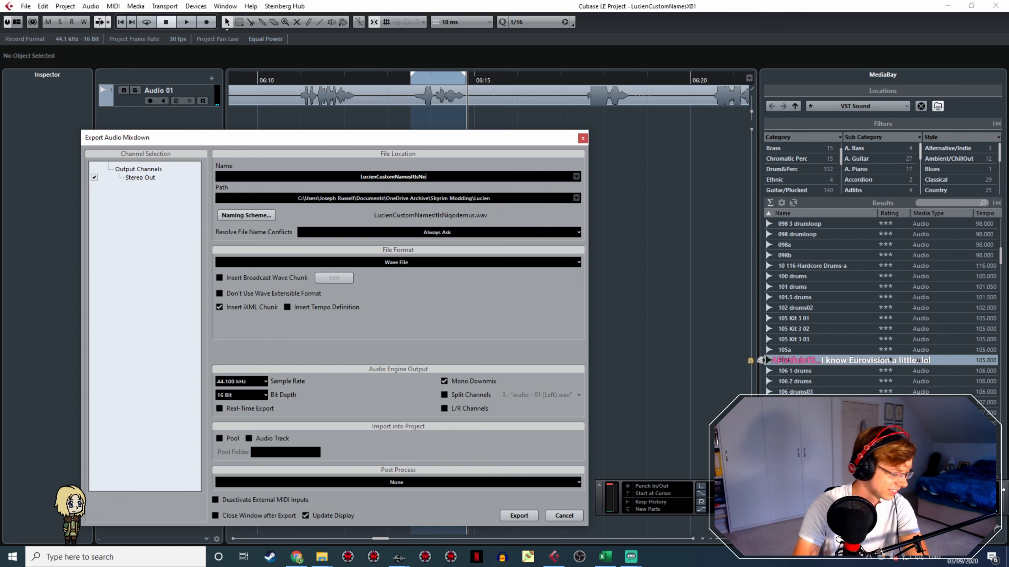
text(ox)
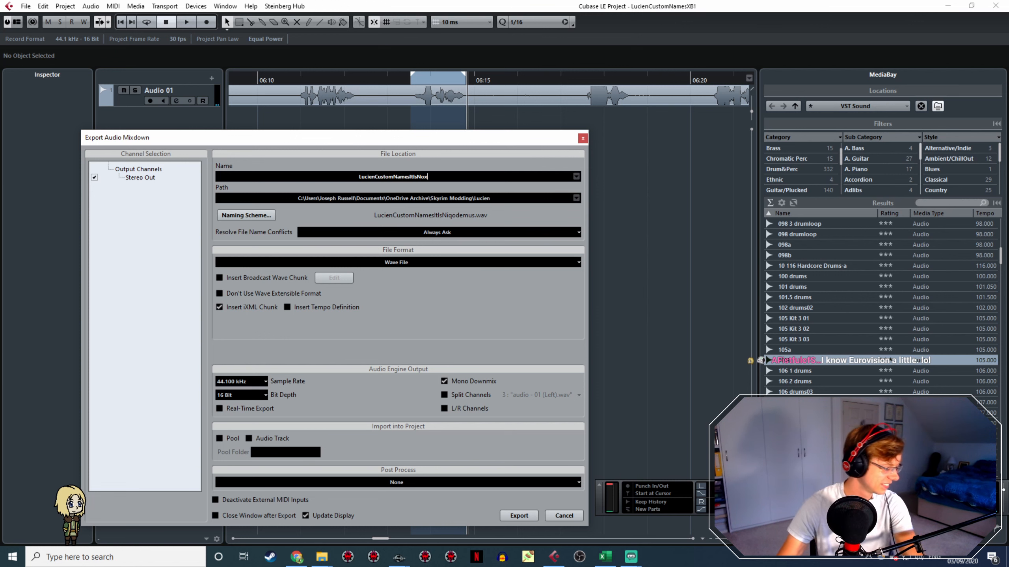
click(529, 514)
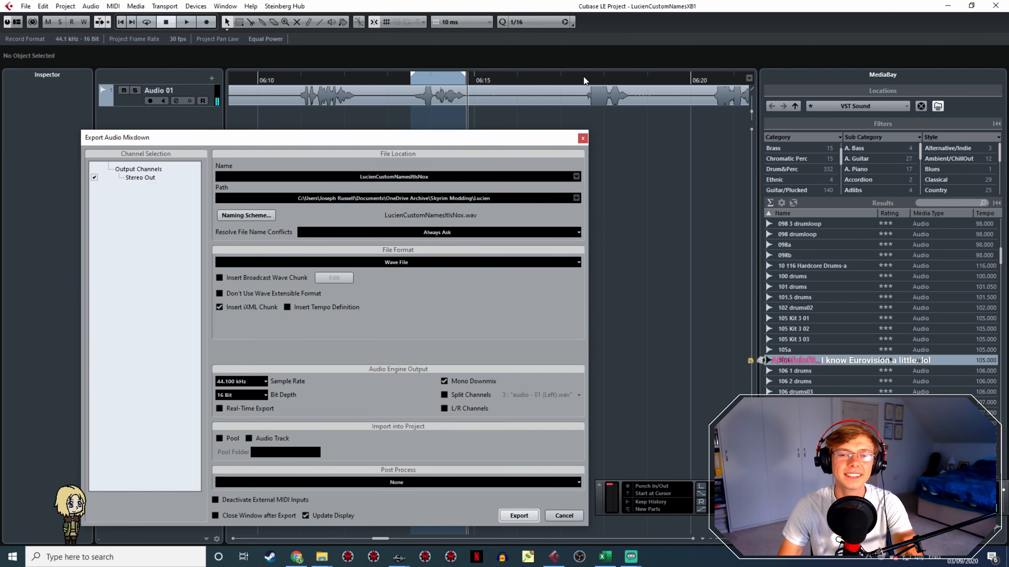
Play the take after 06:17, set the export range to about 06:17.6–06:18.7, and export it as LucienCustomNamesItIsPaula
double_click(584, 76)
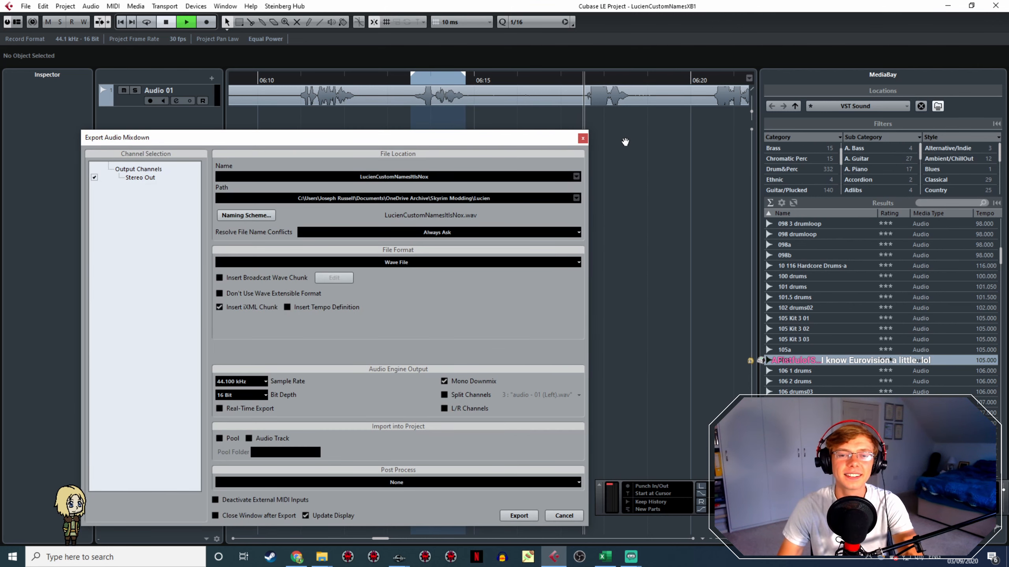
key(space)
drag(499, 74, 549, 96)
drag(430, 178, 418, 178)
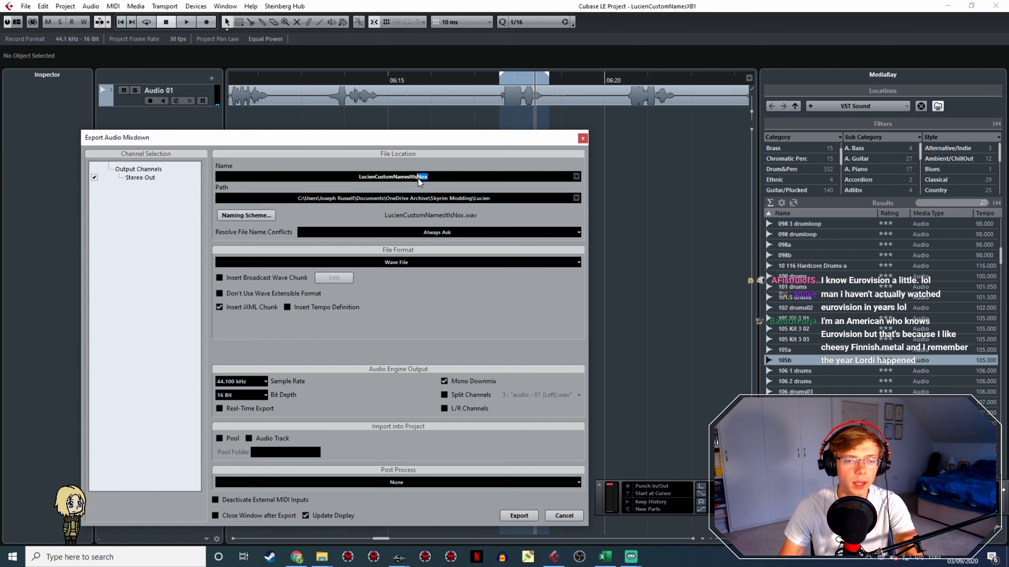
text(Pa)
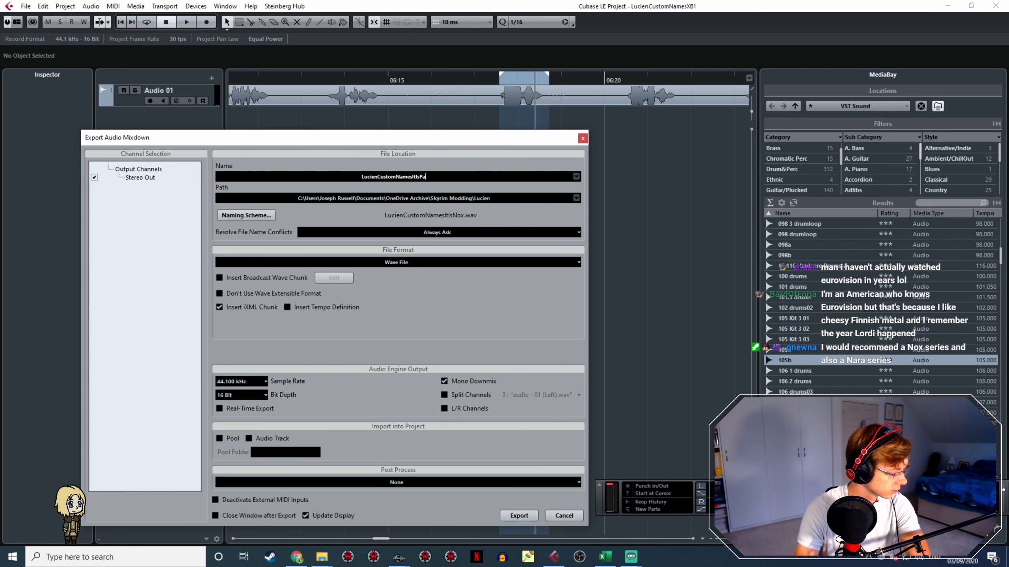
text(ula)
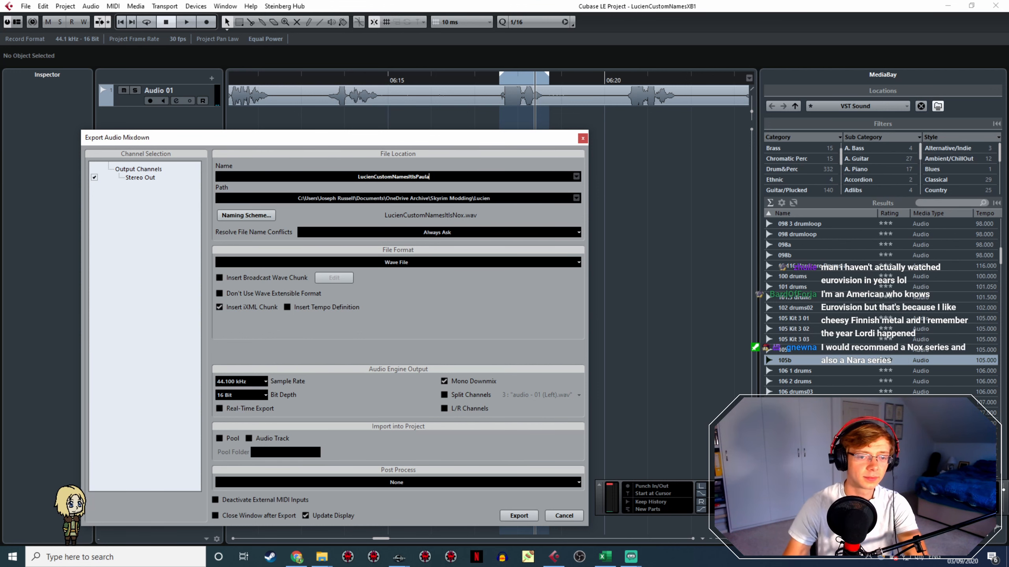
click(517, 516)
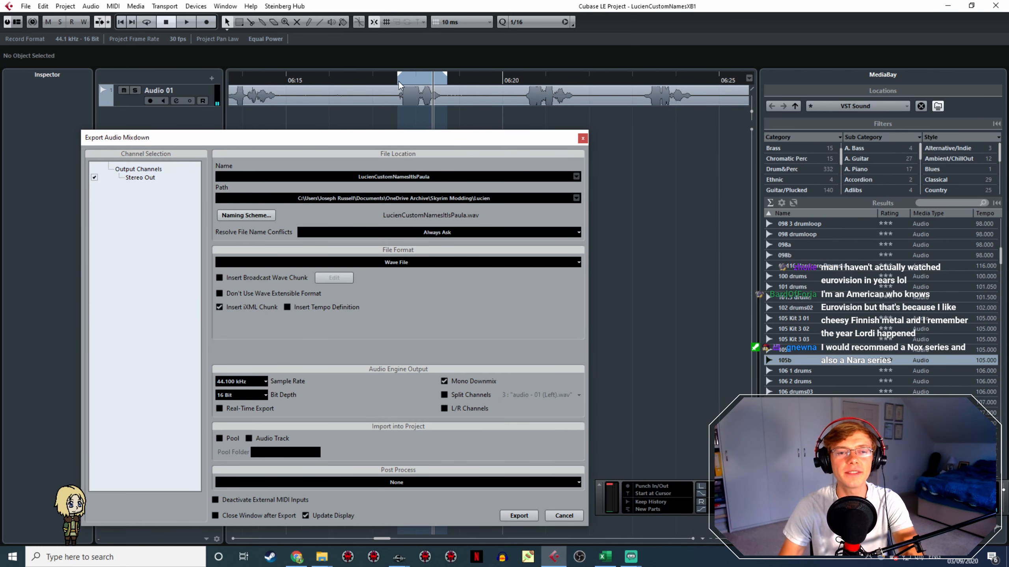
Replay the exported Paula take from the start of its range at about 06:17.6
click(399, 81)
key(space)
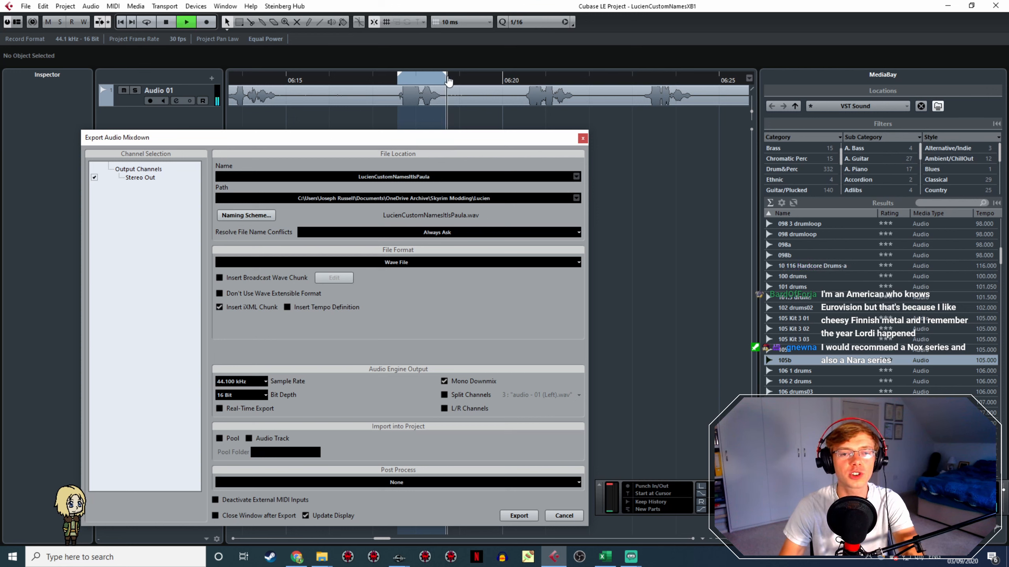
key(space)
Set the export range to the take at about 06:20.5–06:21.7, audition it, and export it as LucienCustomNamesItIsRaasha
click(521, 81)
scroll(541, 125, right, 2)
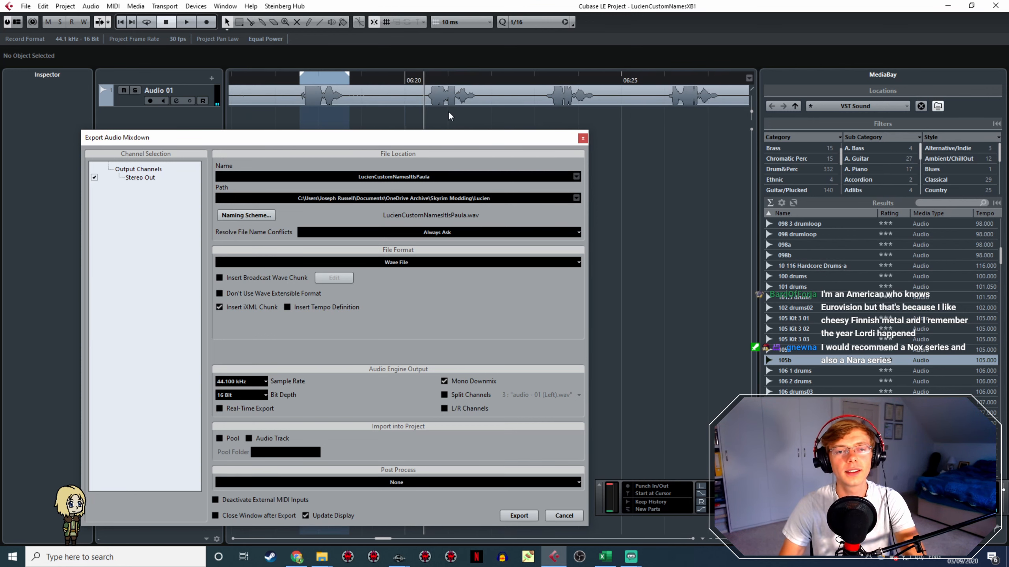
drag(425, 78, 479, 97)
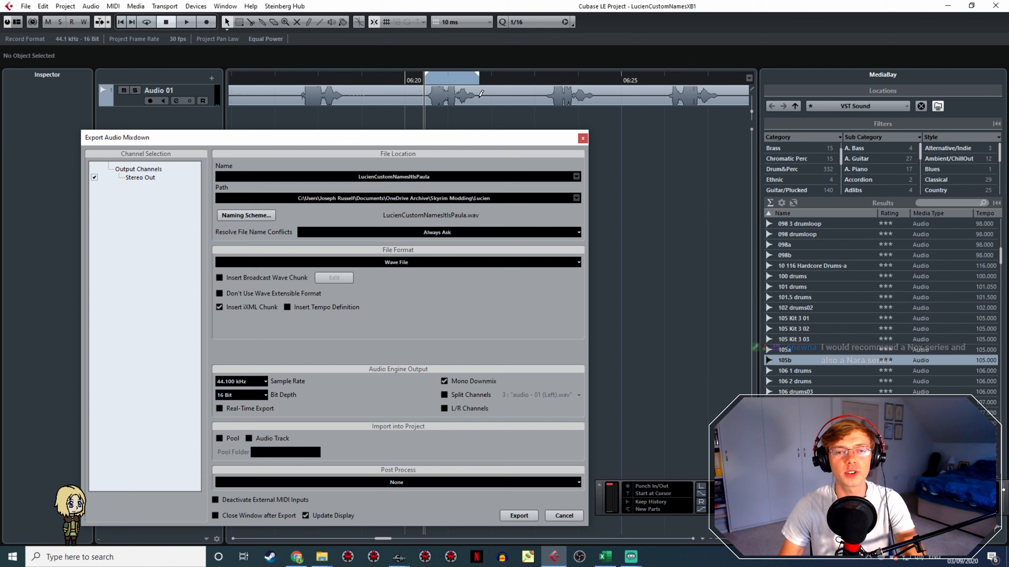
key(space)
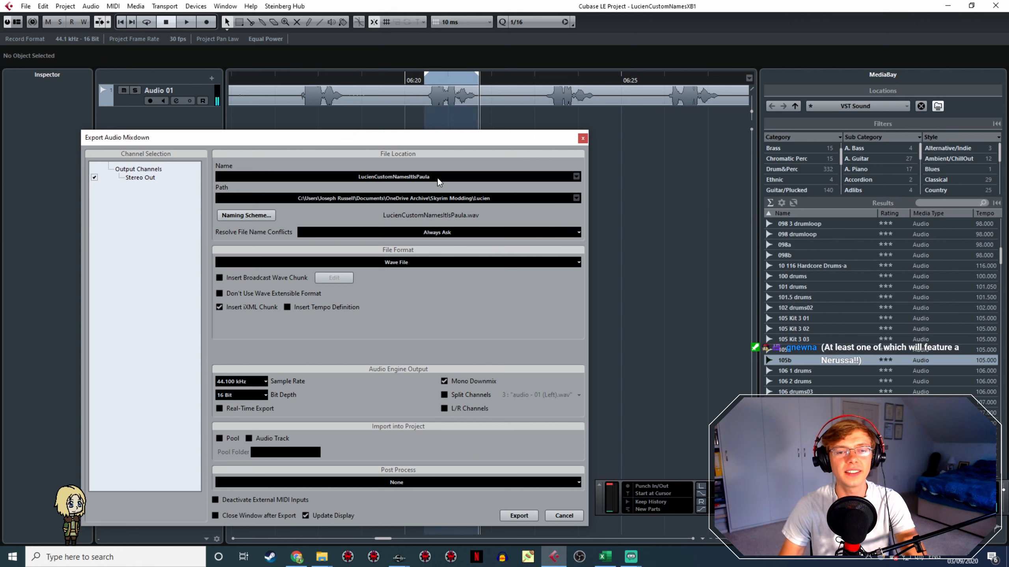
click(438, 177)
drag(441, 177, 416, 177)
text(Ra)
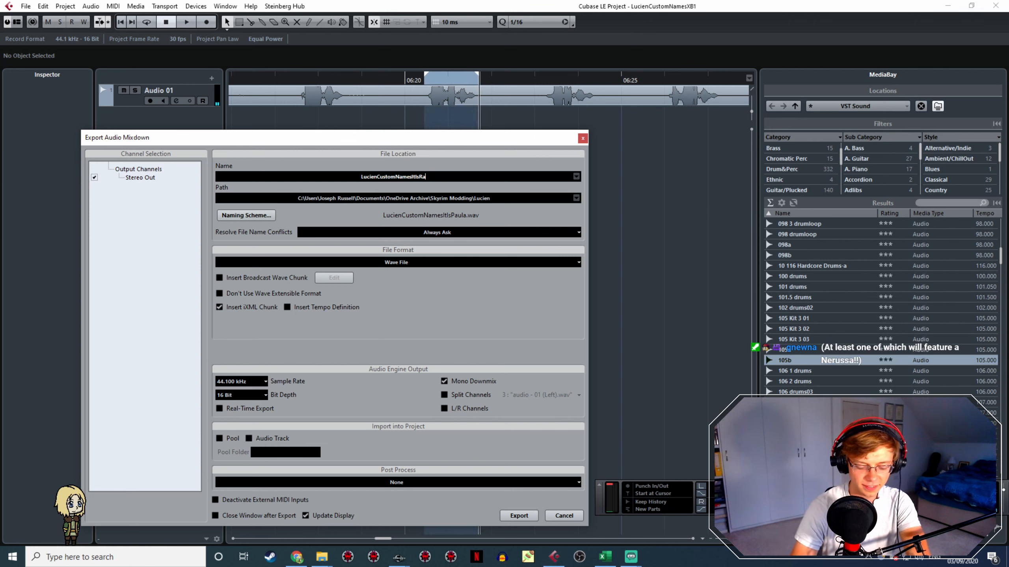
text(asha)
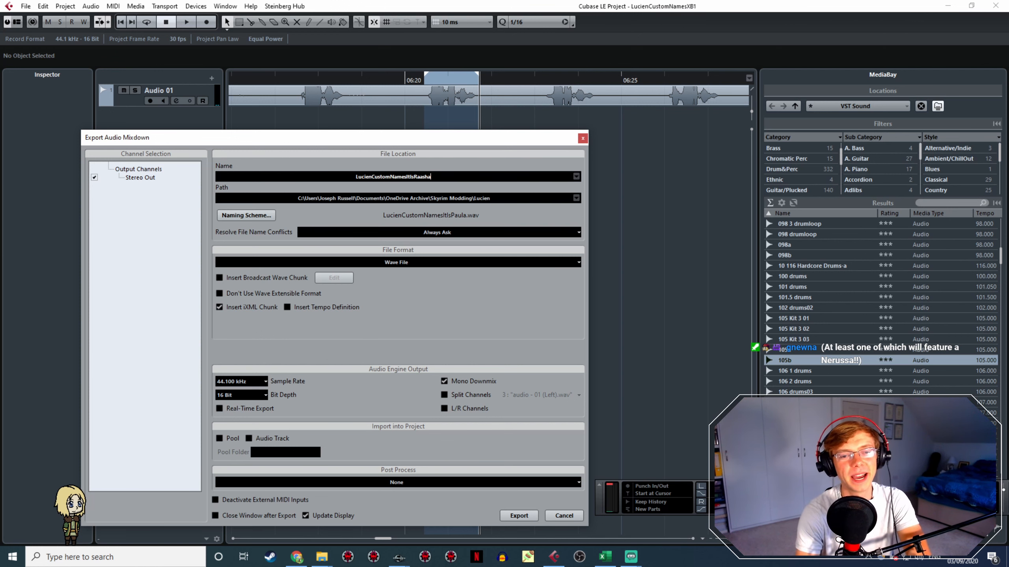
click(519, 516)
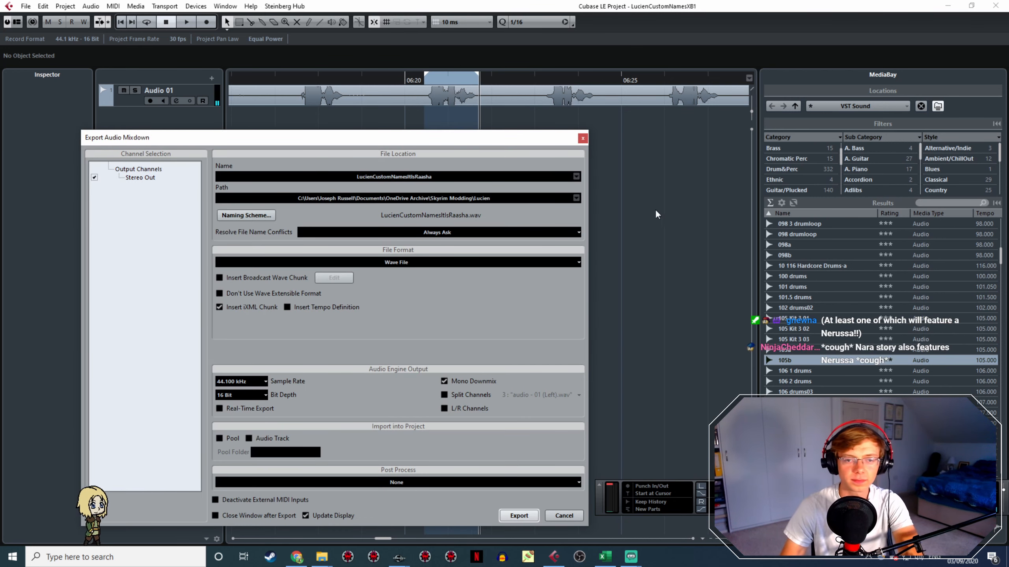
Play the take after 06:23, set the export range to about 06:23.2–06:24.5, and export it as LucienCustomNamesItIsRaevyn
double_click(540, 76)
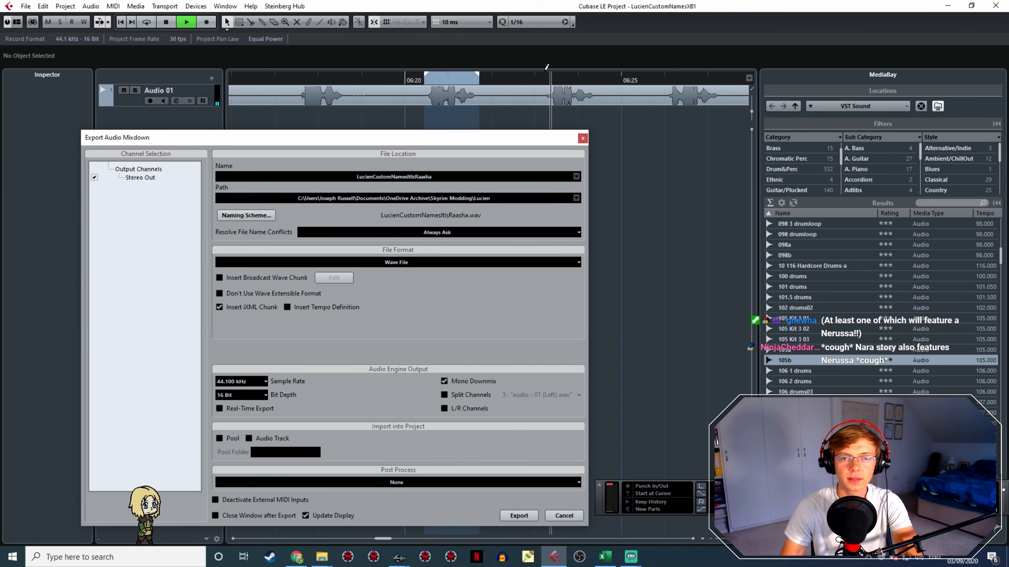
drag(543, 76, 600, 75)
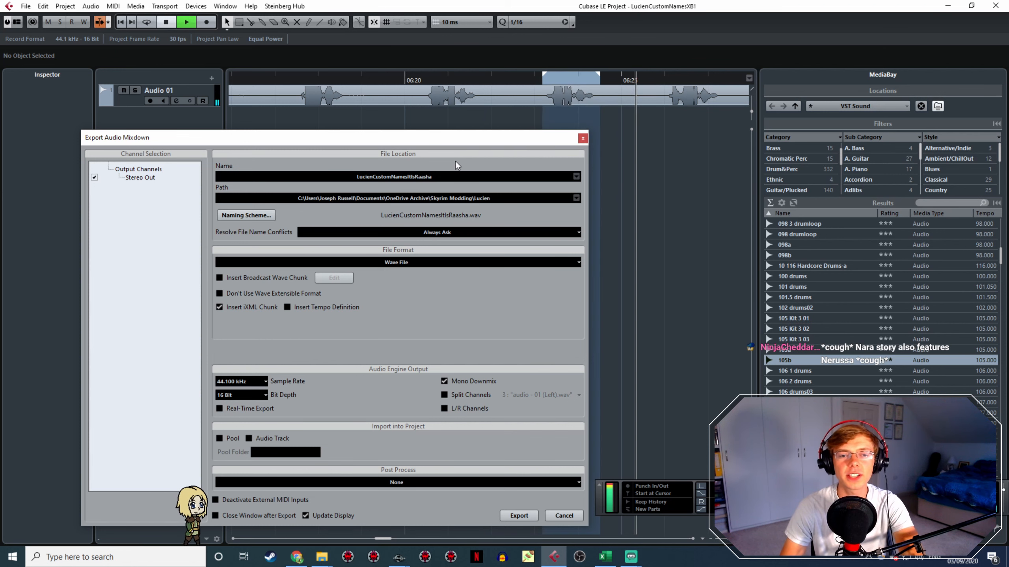
key(space)
click(438, 176)
drag(432, 176, 421, 176)
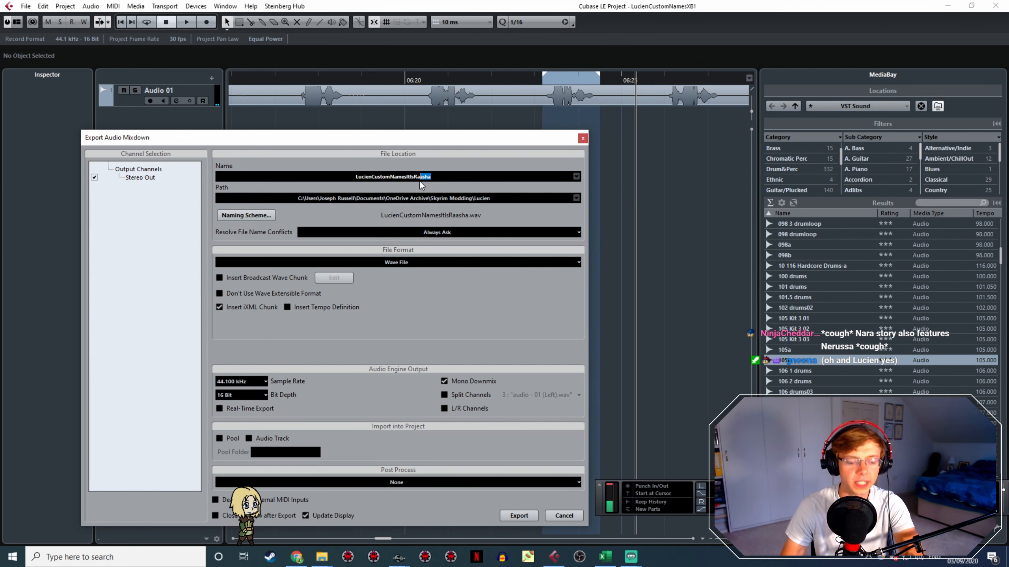
text(evyn)
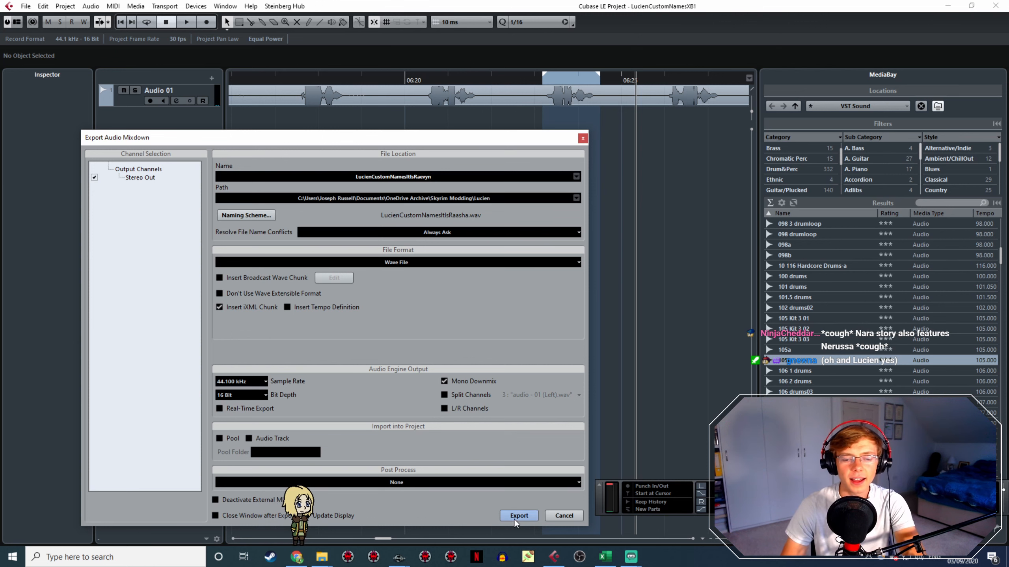
click(516, 516)
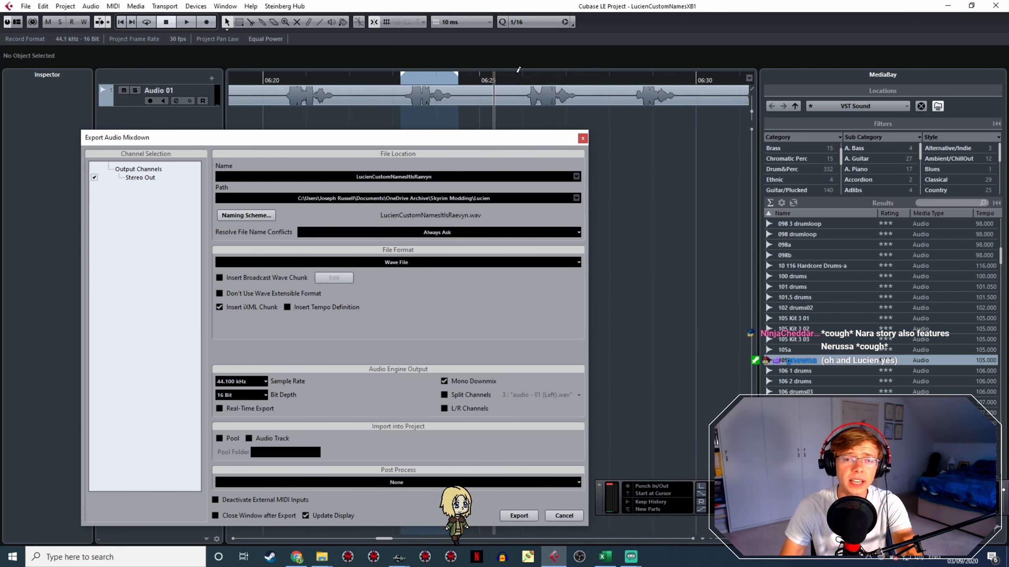
Play the take after 06:26, set the export range to about 06:26.1–06:27.3, and export it as LucienCustomNamesItIsRaimyr
click(516, 76)
key(space)
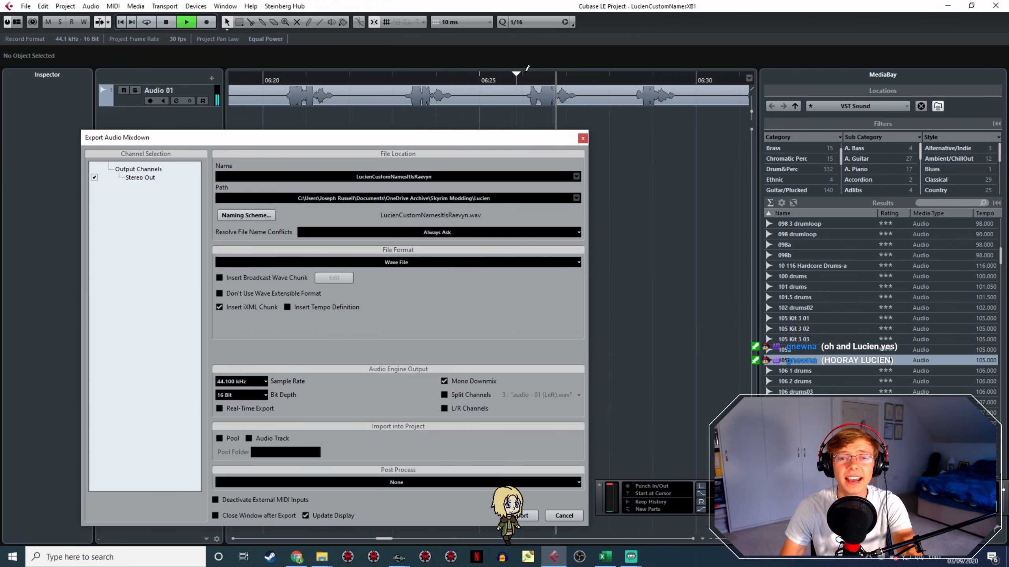
drag(525, 75, 578, 75)
key(space)
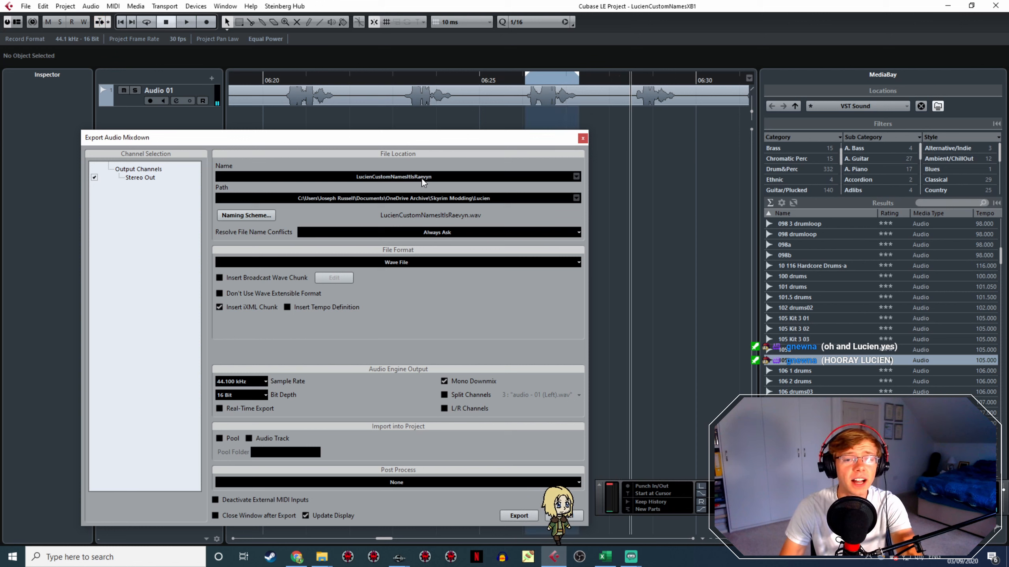
click(422, 178)
key(shift+End)
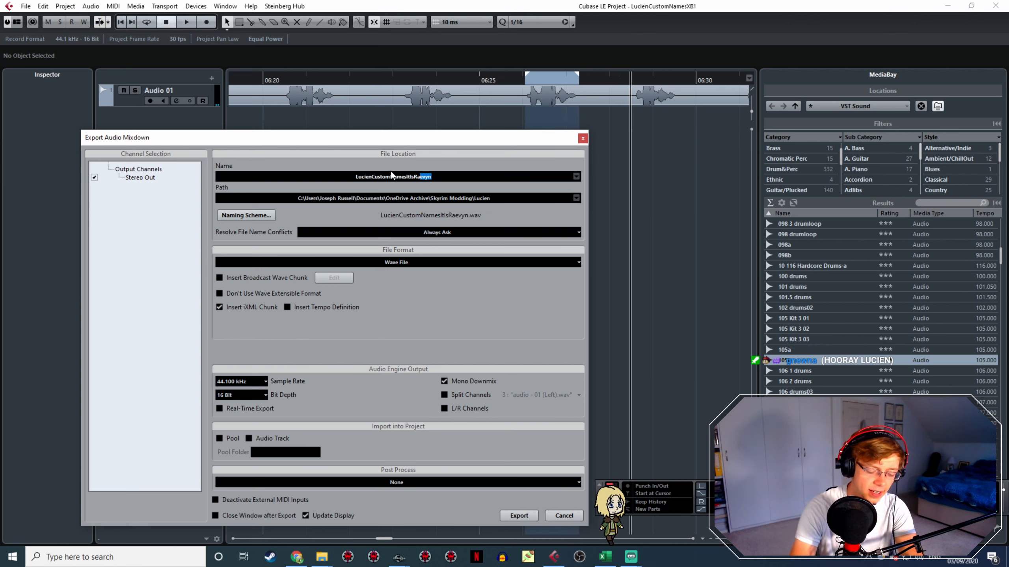
text(i)
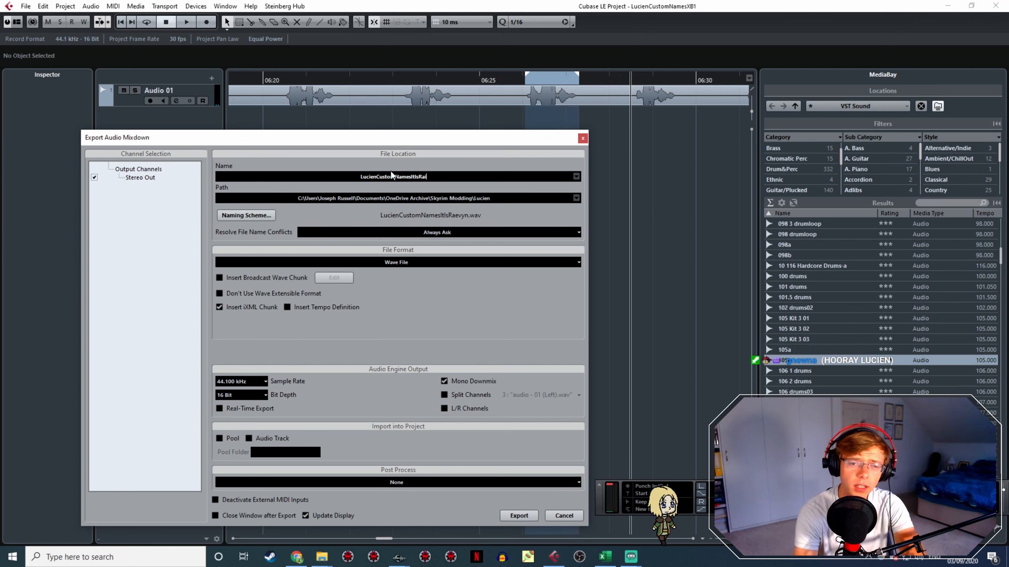
text(myr)
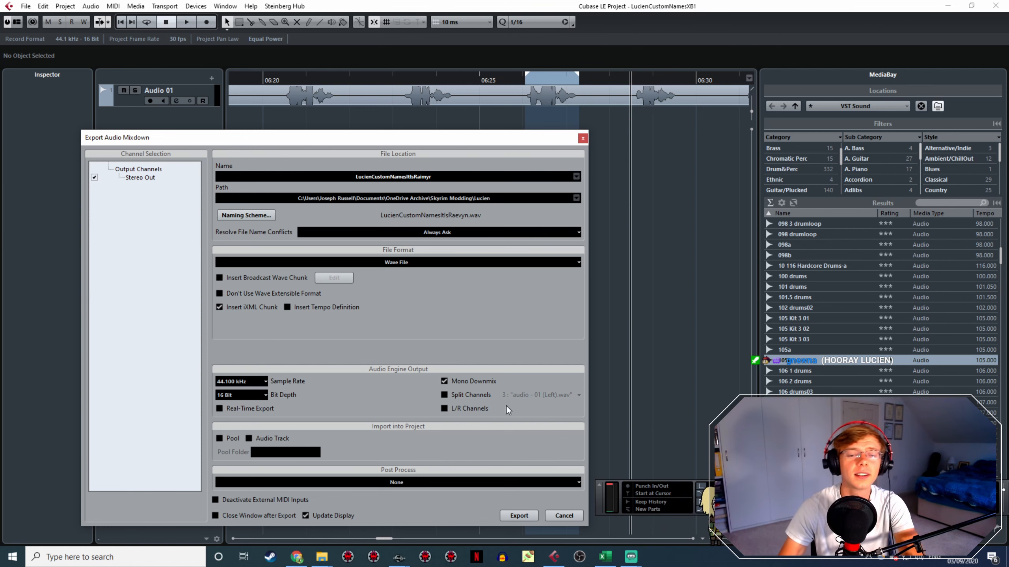
click(511, 517)
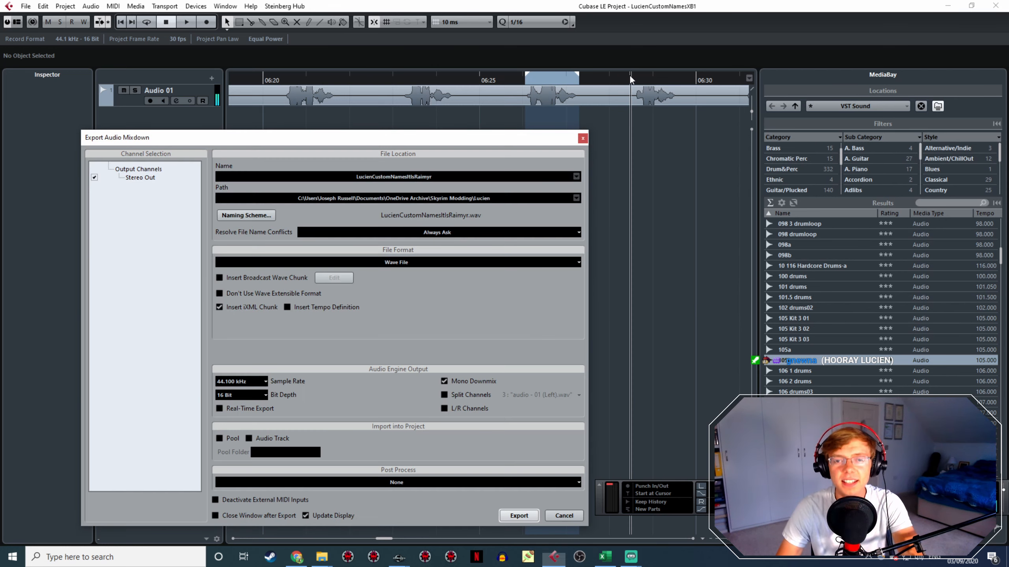
Audition the take after 06:28 and set the export range around it to about 06:28.5–06:29.6
key(space)
drag(631, 77, 678, 79)
key(space)
Change the export file name to LucienCustomNamesItIsRen and export the take
click(445, 176)
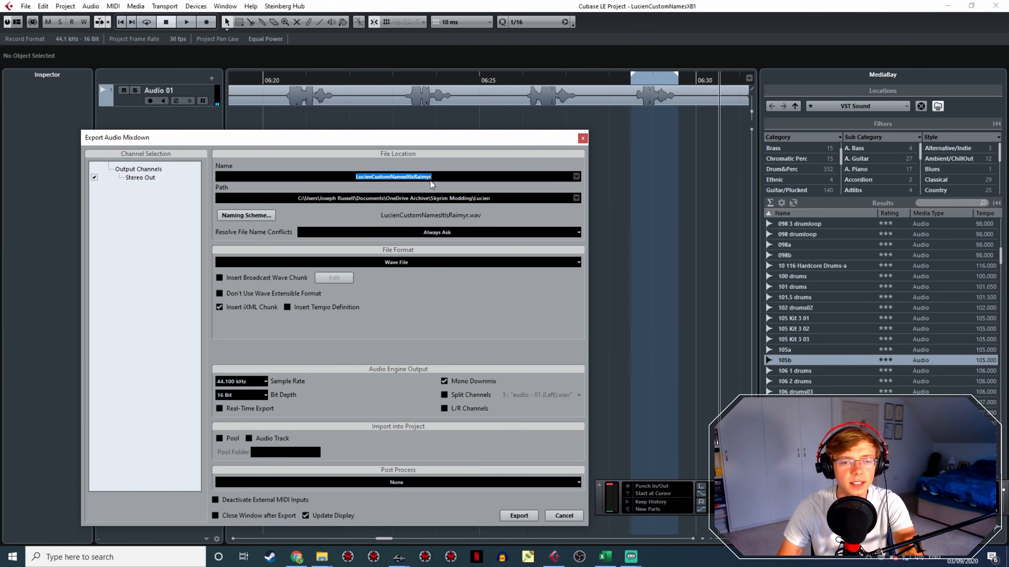
click(430, 181)
key(BackSpace)
key(BackSpace)
key(BackSpace)
key(BackSpace)
key(BackSpace)
text(en)
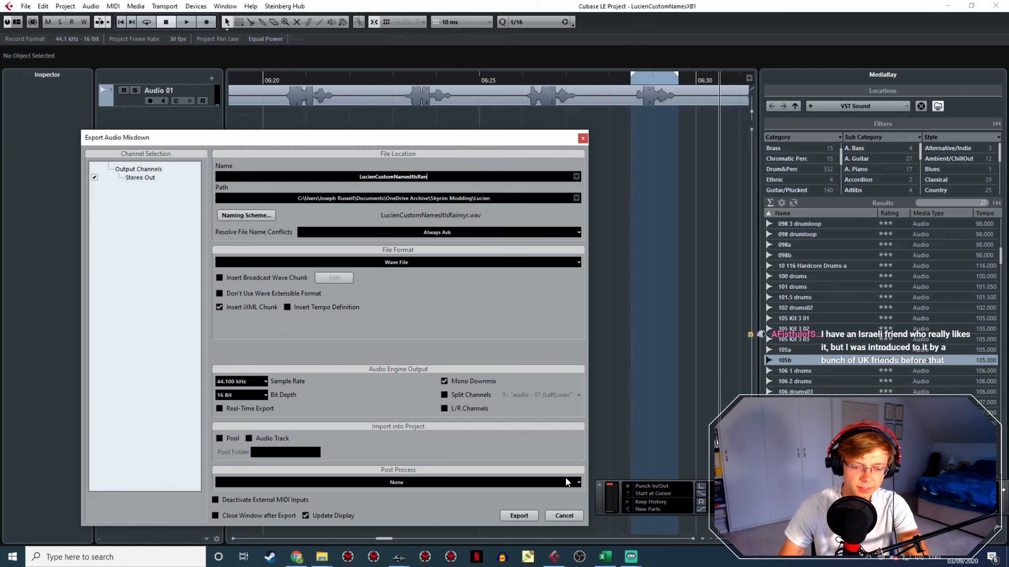
click(527, 515)
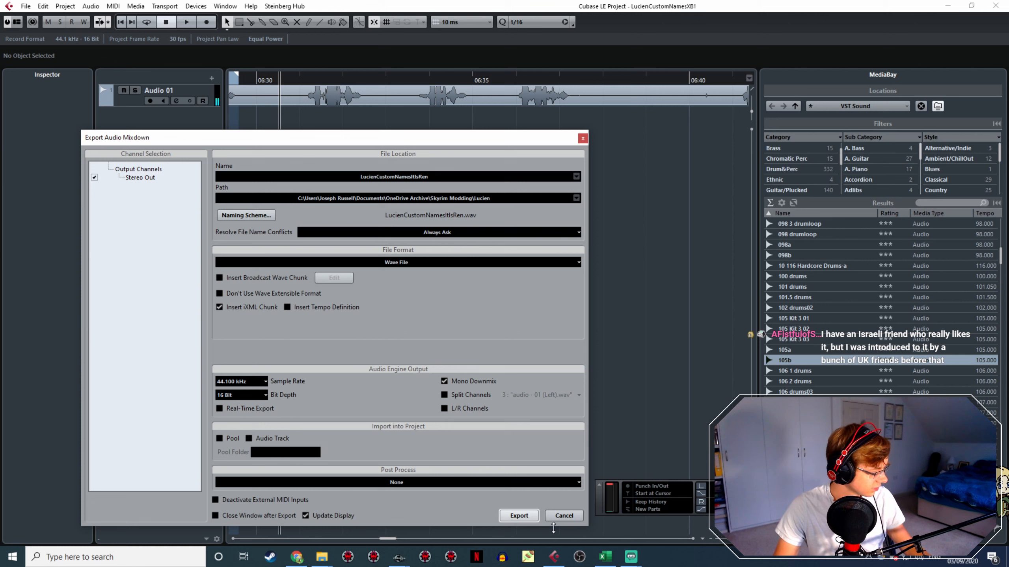
Play the take after 06:31, set the export range to about 06:31.1–06:32.5, and export it as LucienCustomNamesItIsReptar
key(space)
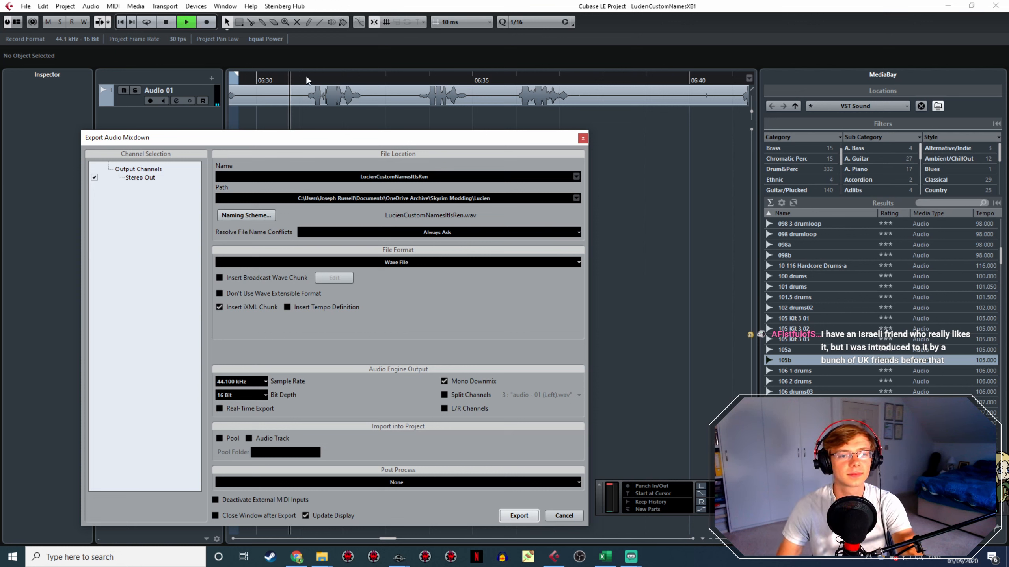
drag(305, 75, 366, 99)
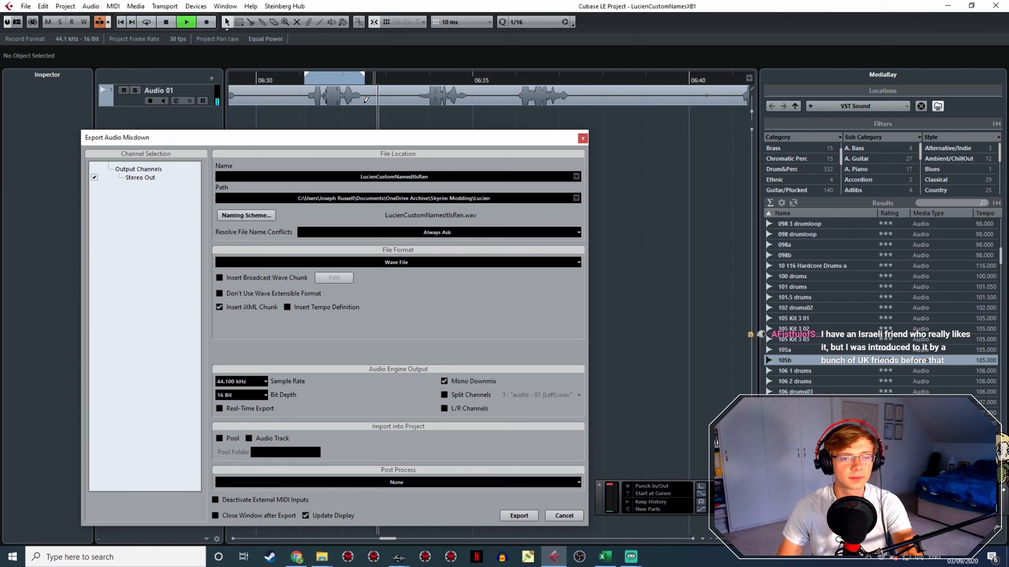
key(space)
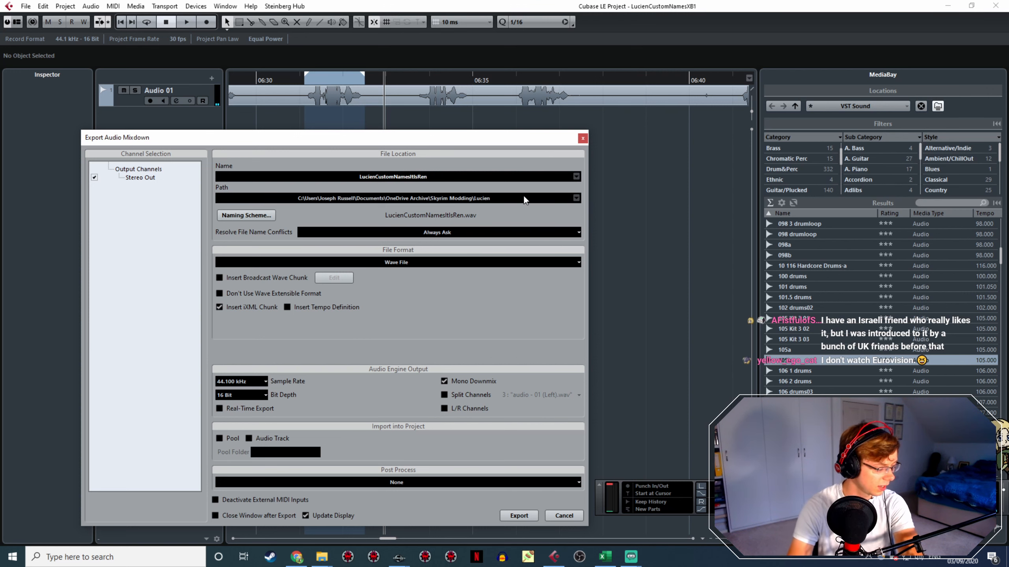
key(BackSpace)
text(ptar)
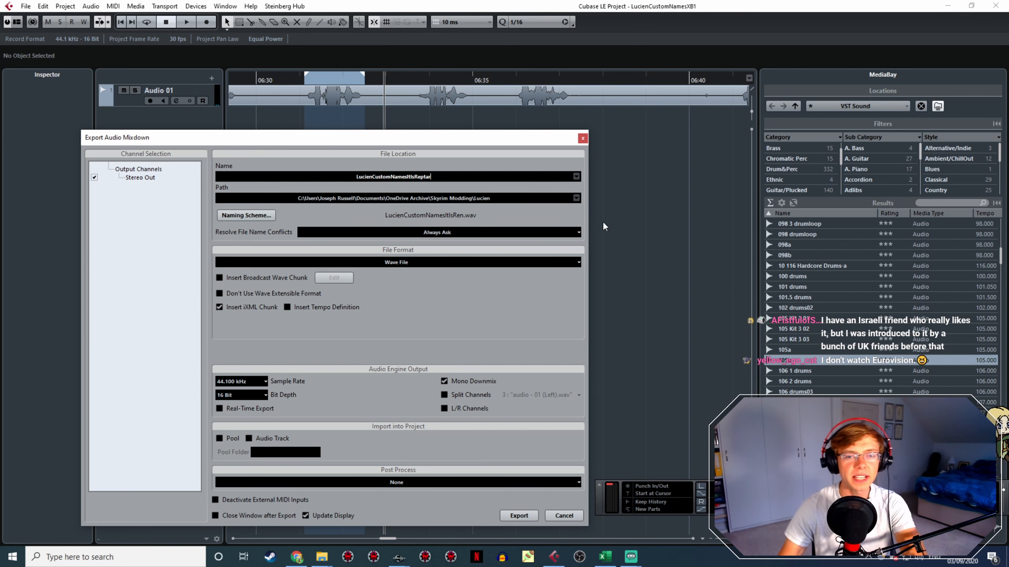
click(521, 518)
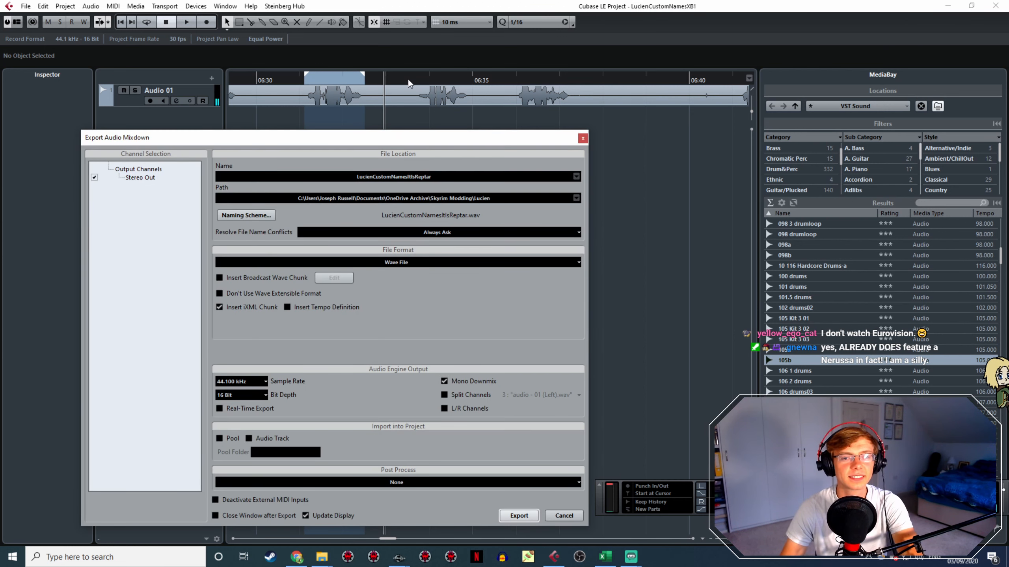
Play the take after 06:33, set the export range to about 06:33.7–06:34.9, and export it as LucienCustomNamesItIsRobert
click(409, 79)
key(space)
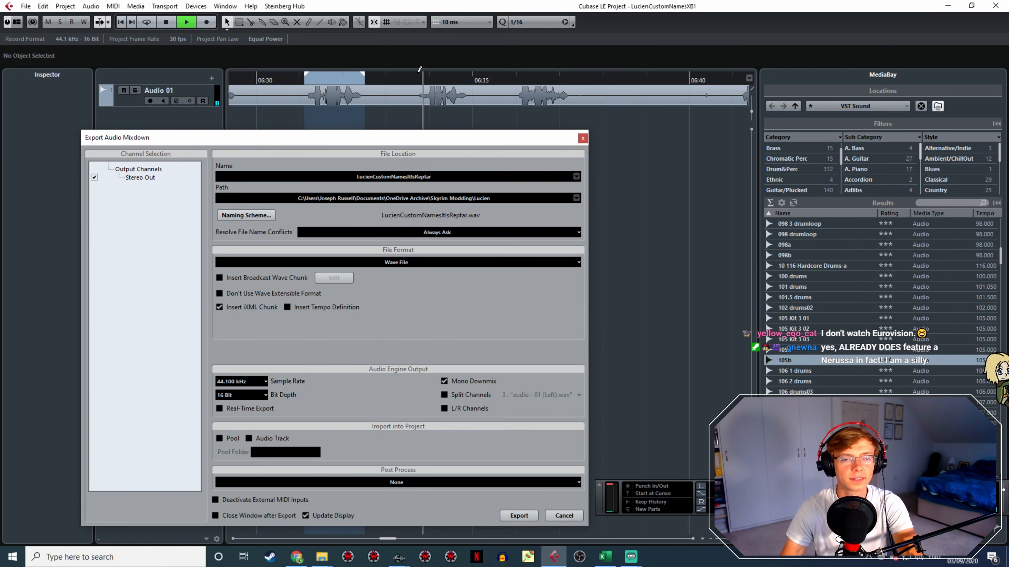
drag(419, 71, 469, 73)
key(space)
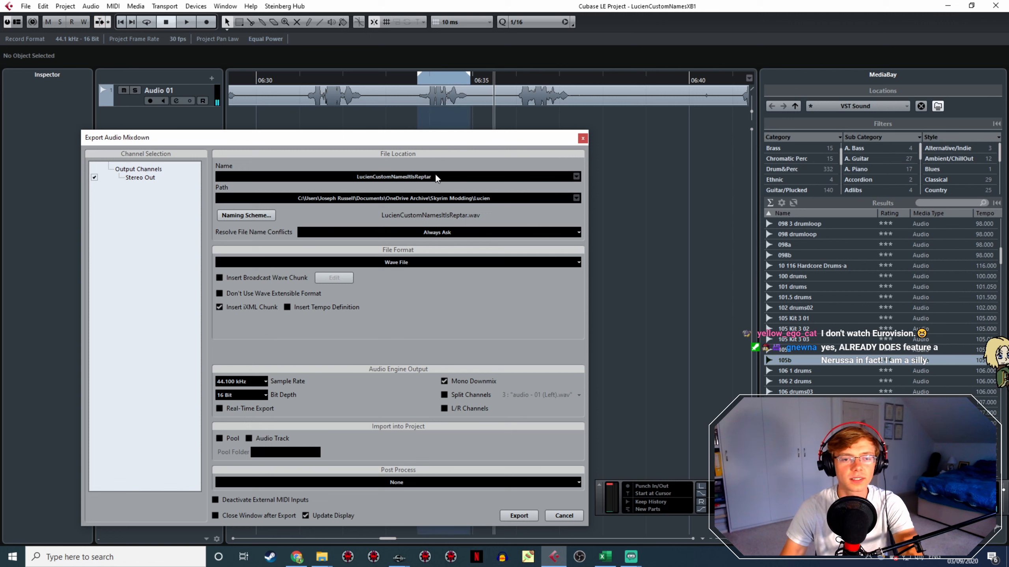
click(430, 177)
click(432, 175)
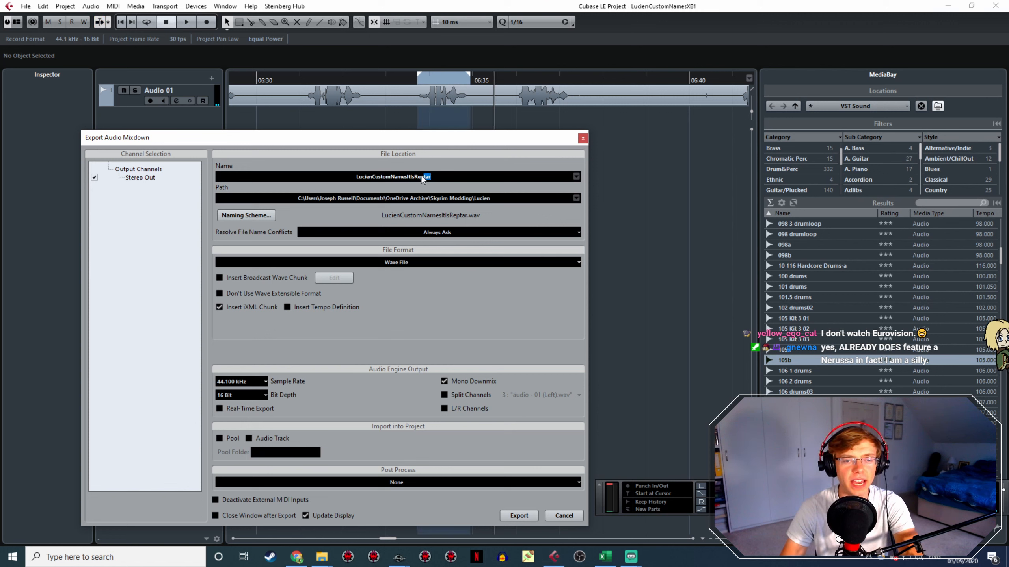
key(BackSpace)
key(BackSpace)
text(ober)
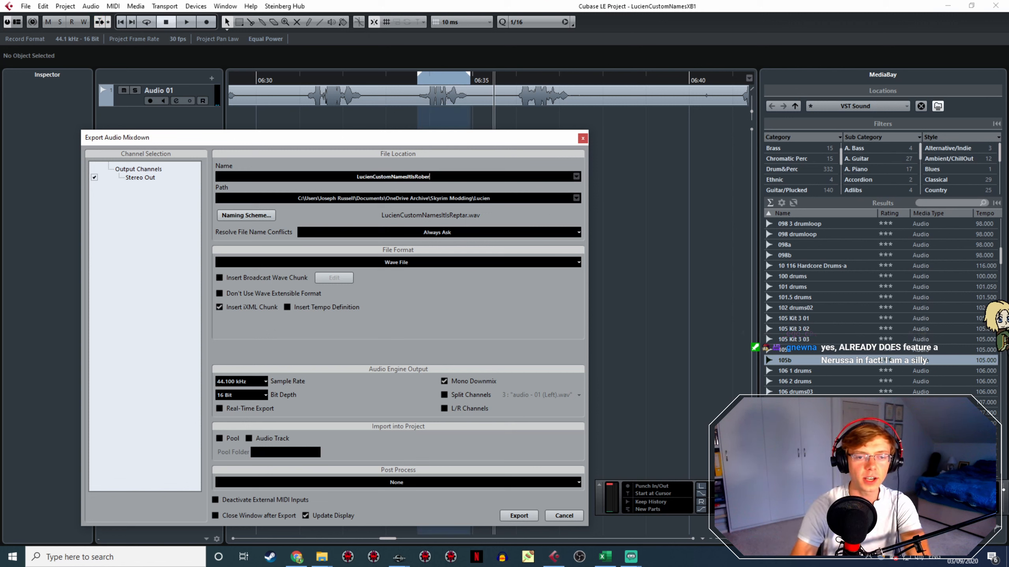
text(t)
click(510, 515)
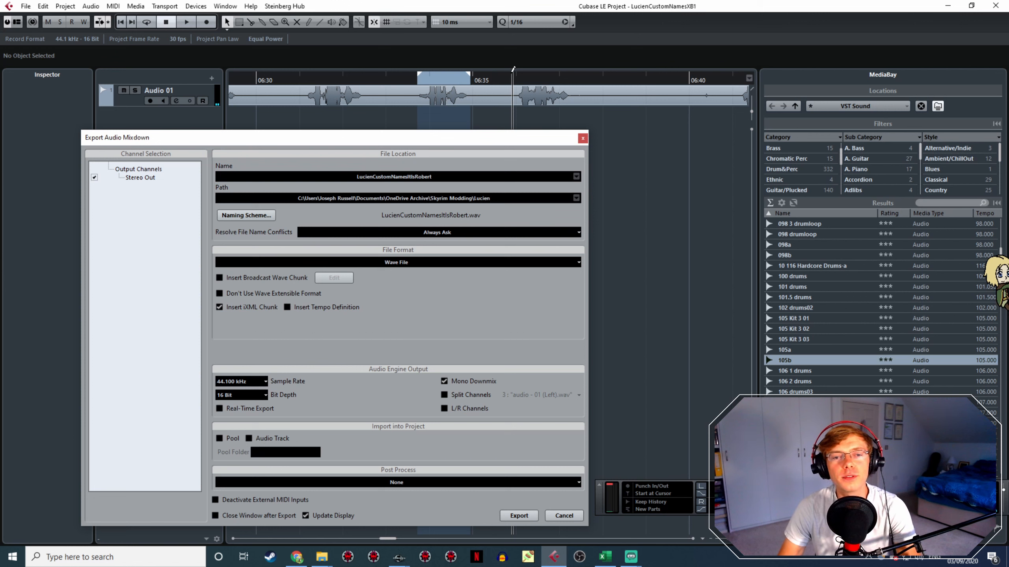
Set the export range around the take after 06:35 to about 06:36.0–06:37.3 and audition it
drag(512, 69, 573, 91)
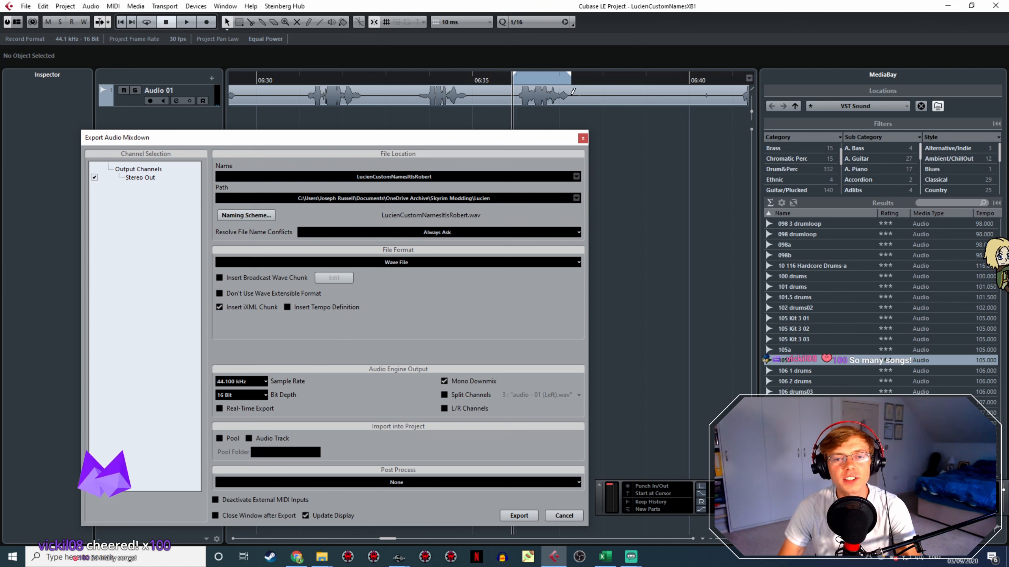
key(space)
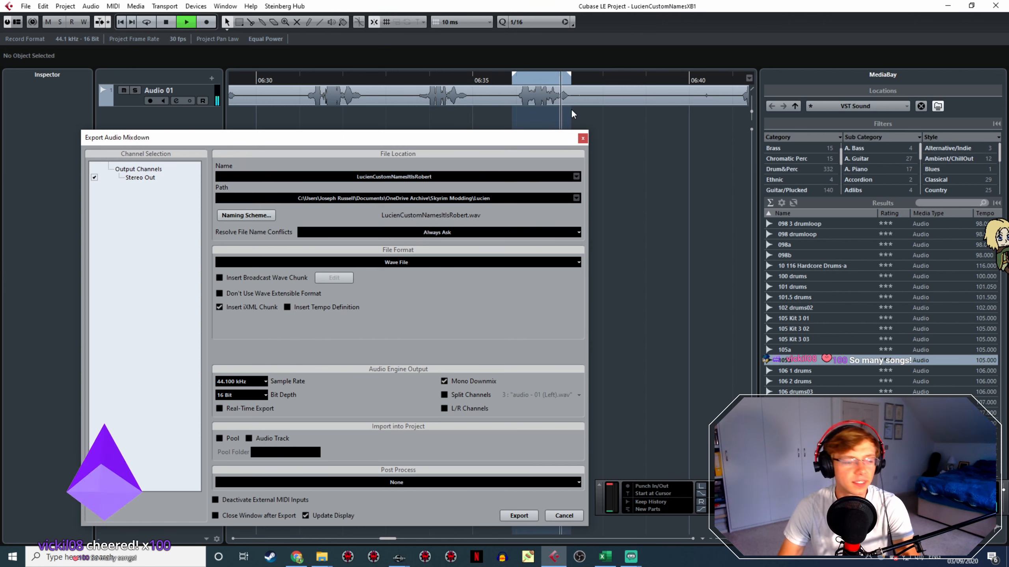
key(space)
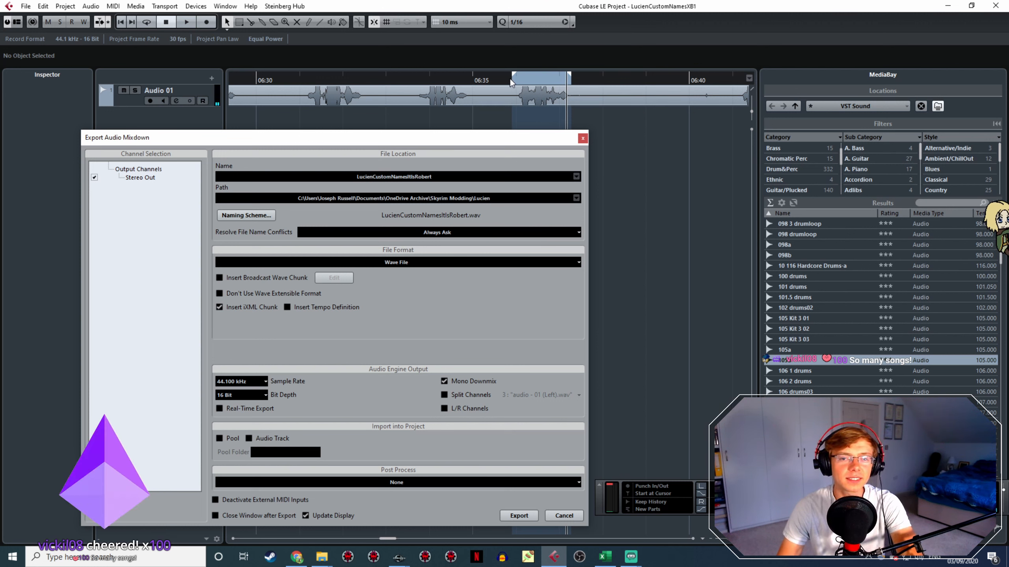
drag(511, 80, 515, 80)
key(space)
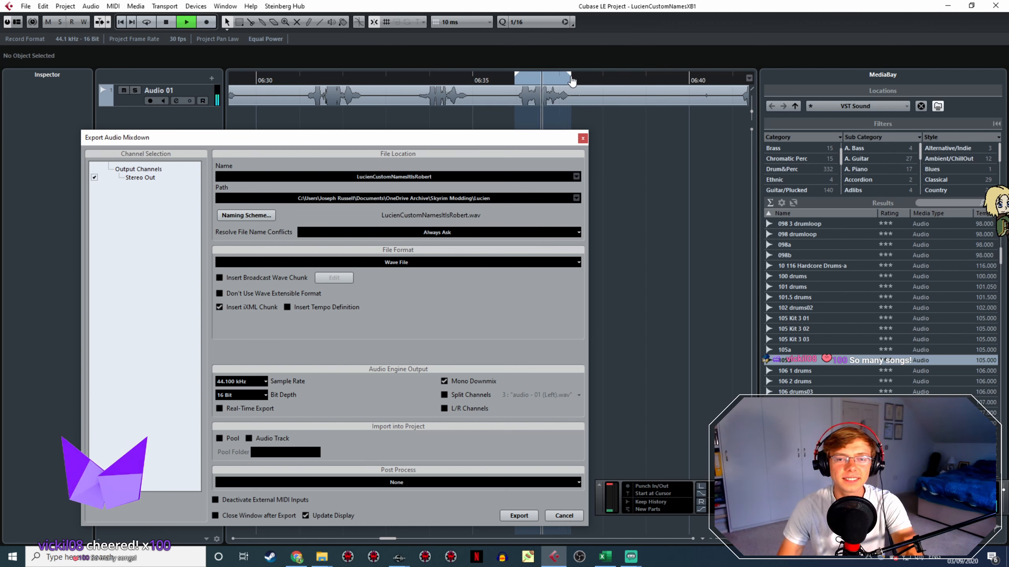
key(space)
Change the export file name to LucienCustomNamesItIsRozenn and export the take
double_click(437, 177)
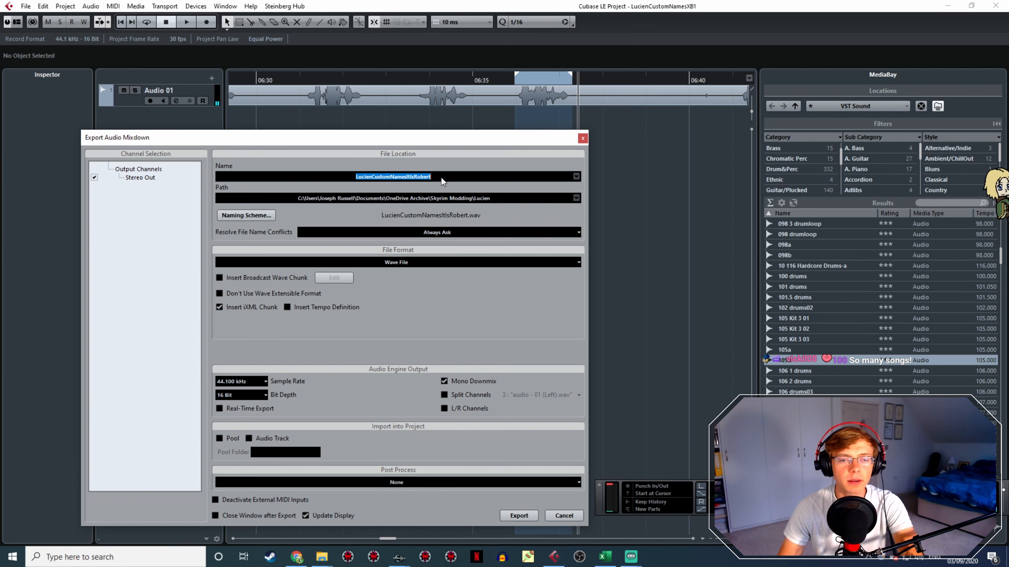
drag(441, 177, 421, 179)
text(zenn)
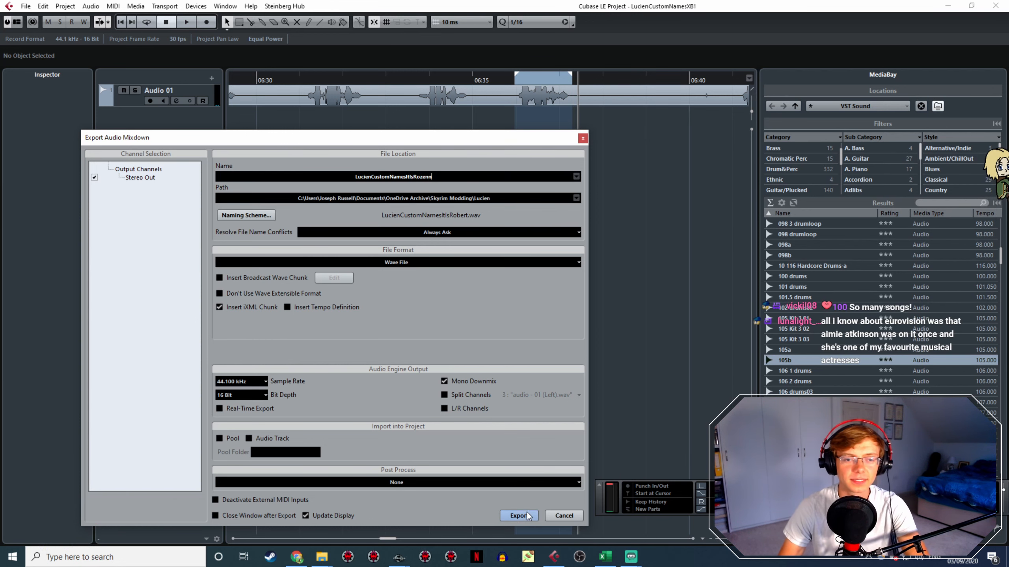
click(519, 515)
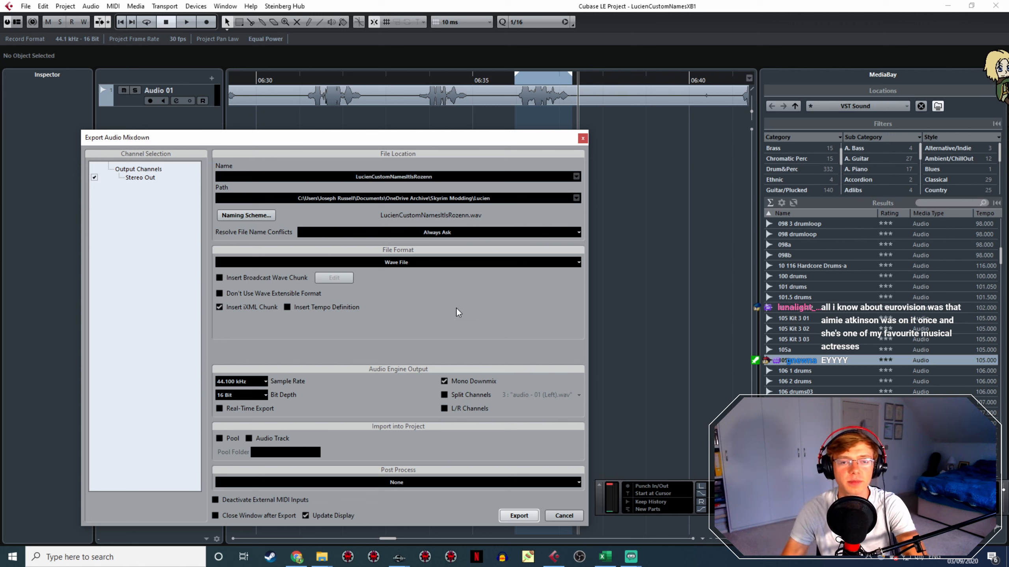
Replay the take at 06:36, play the one after 06:41, and set the export range to about 06:41.2–06:42.4
click(513, 85)
key(space)
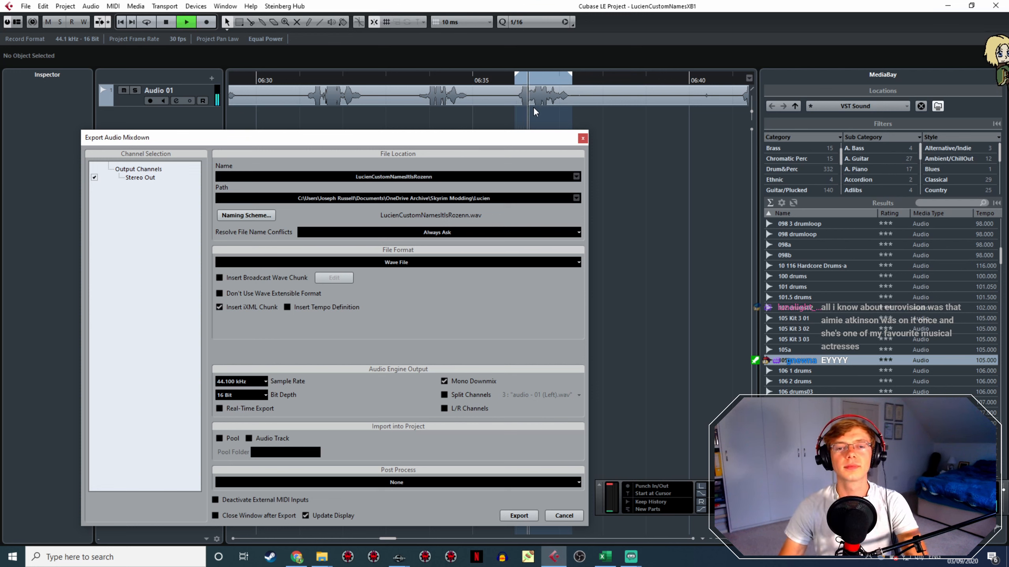
click(551, 76)
key(space)
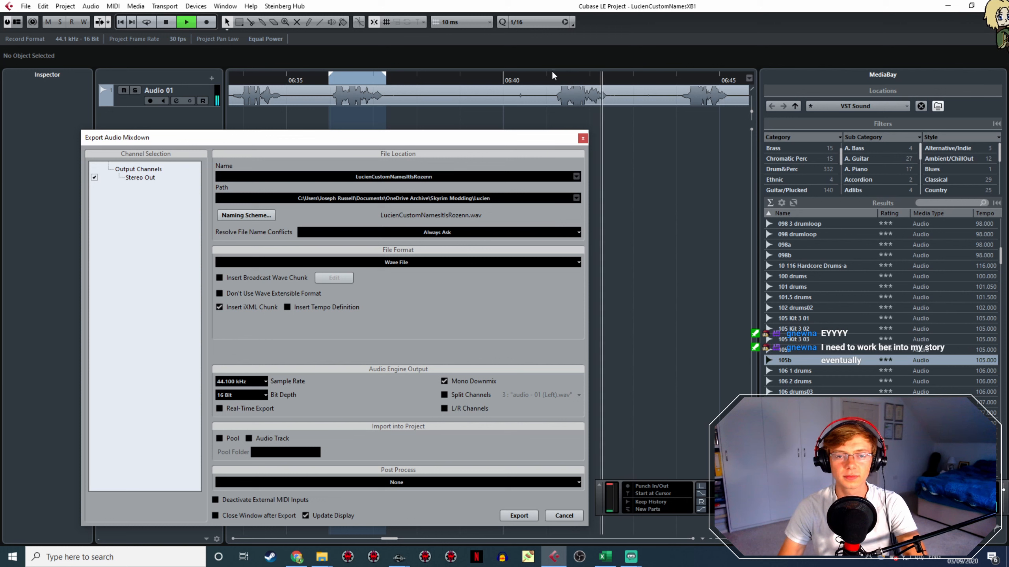
key(space)
mouse_move(553, 76)
mouse_down()
mouse_move(605, 78)
mouse_move(603, 110)
mouse_up()
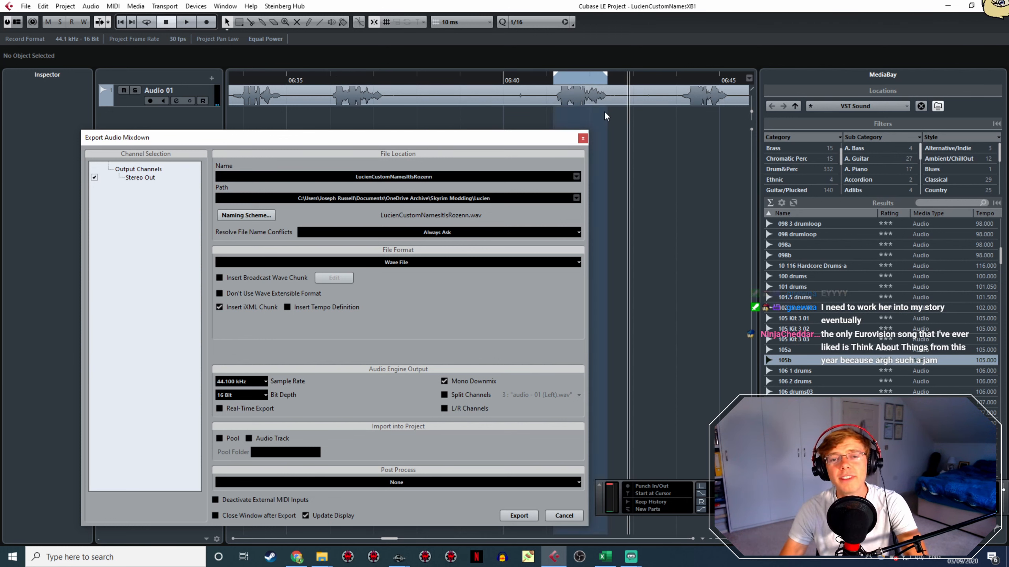
Audition the take at 06:41 and replay the one at 06:36 to compare the two readings
click(553, 81)
drag(665, 153, 512, 162)
key(space)
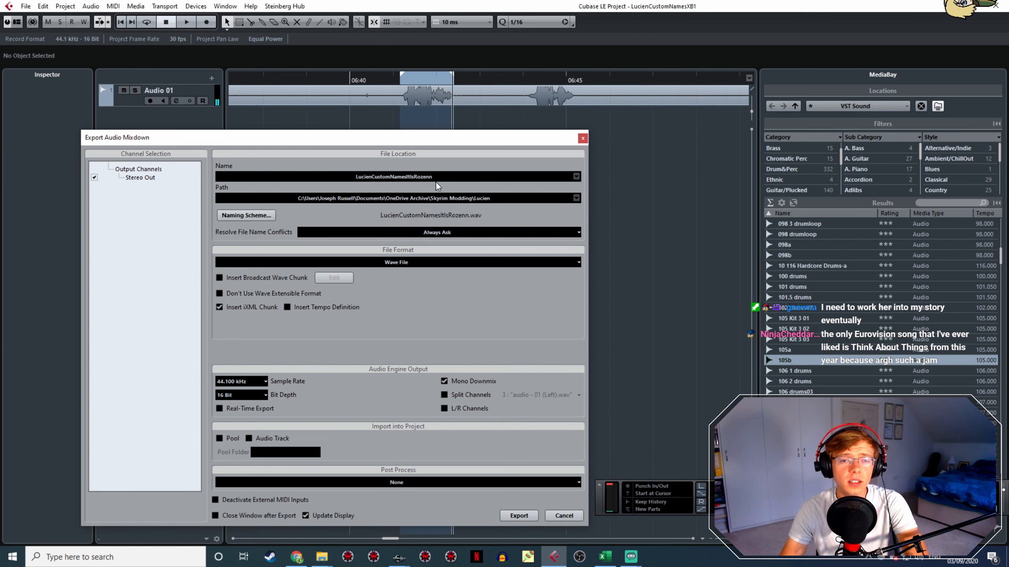
drag(384, 106, 519, 104)
click(319, 80)
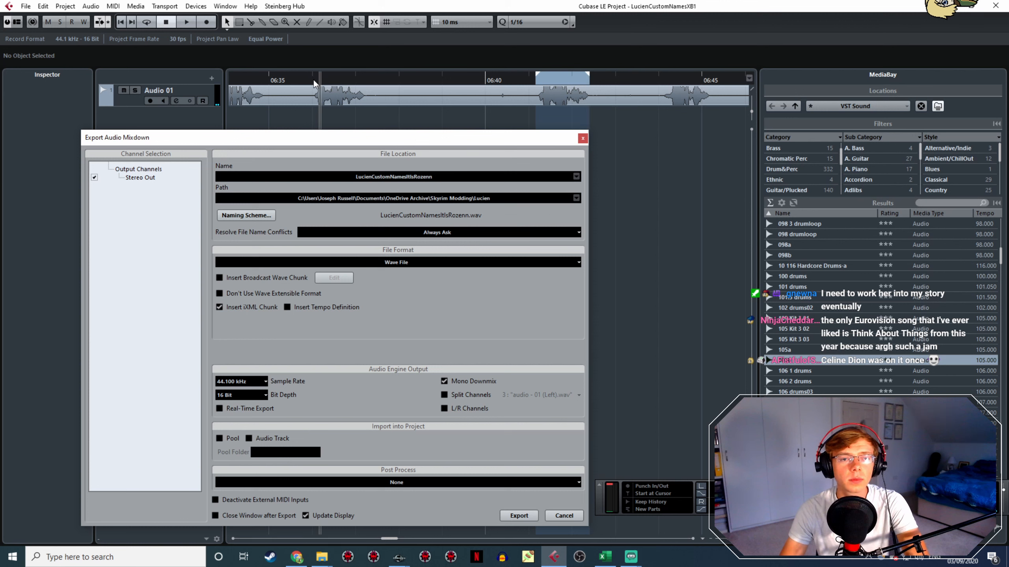
key(space)
Extend the export range's end to about 06:42.5 and export the take, overwriting the existing LucienCustomNamesItIsRozenn.wav
click(533, 77)
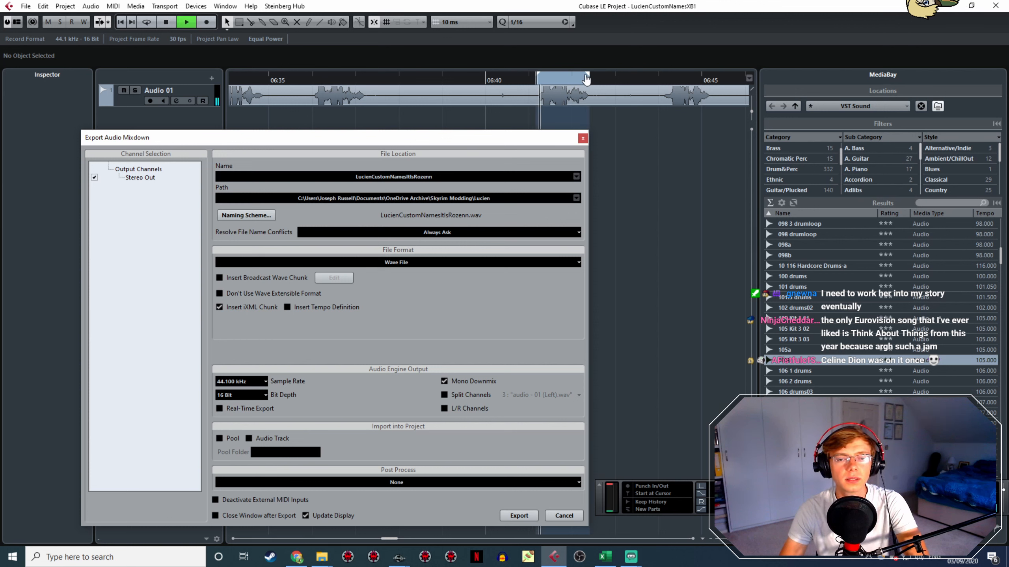
drag(585, 77, 590, 76)
key(space)
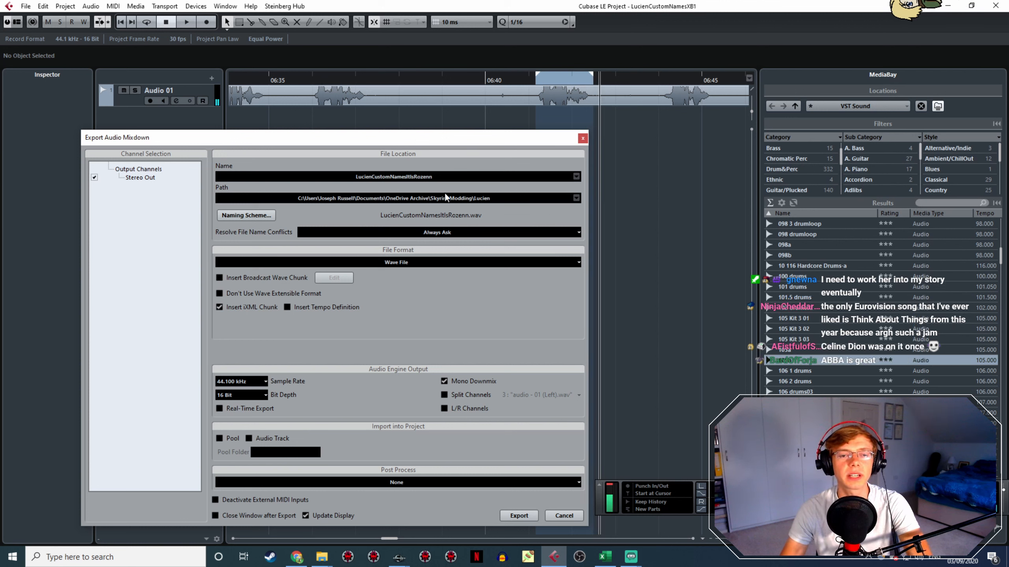
click(519, 516)
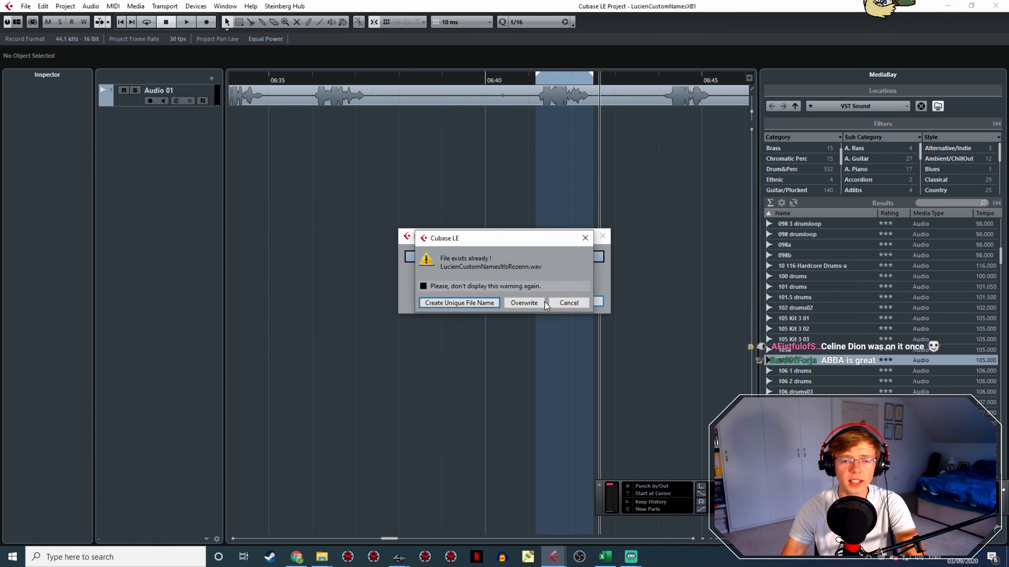
click(524, 303)
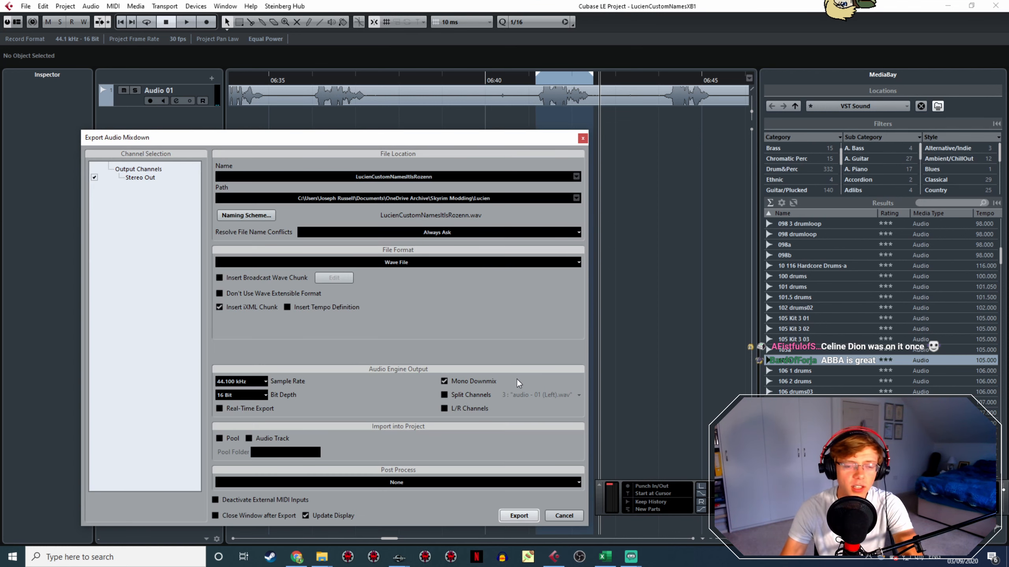
Play the take after 06:44, set the export range to about 06:44.1–06:45.2, and audition it again
click(488, 78)
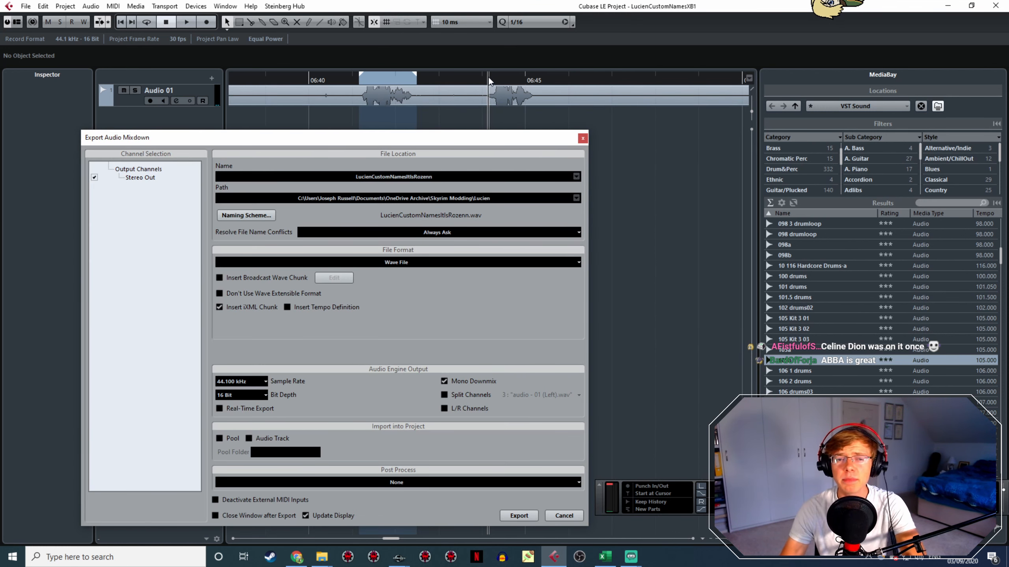
key(space)
drag(487, 74, 554, 109)
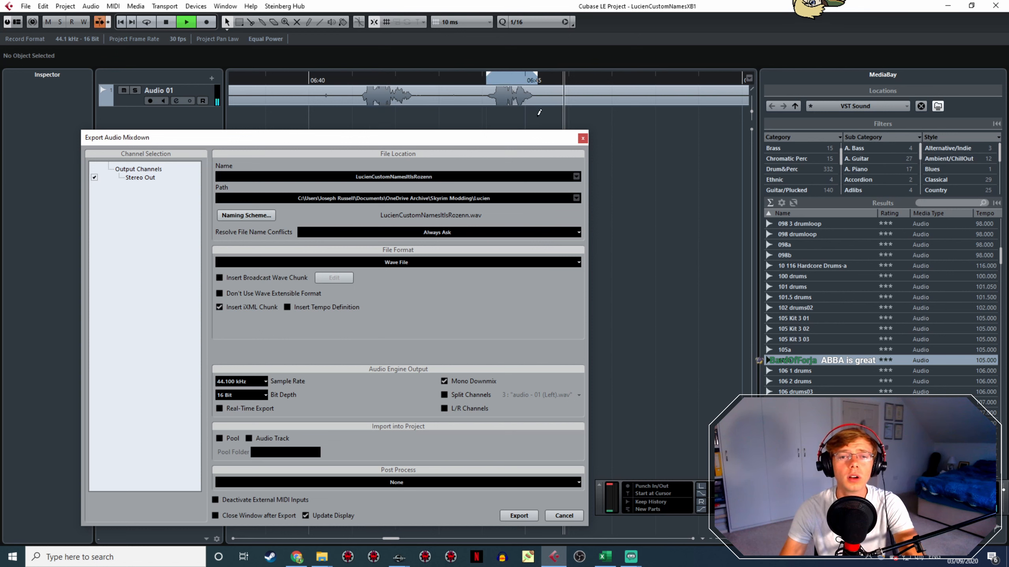
key(space)
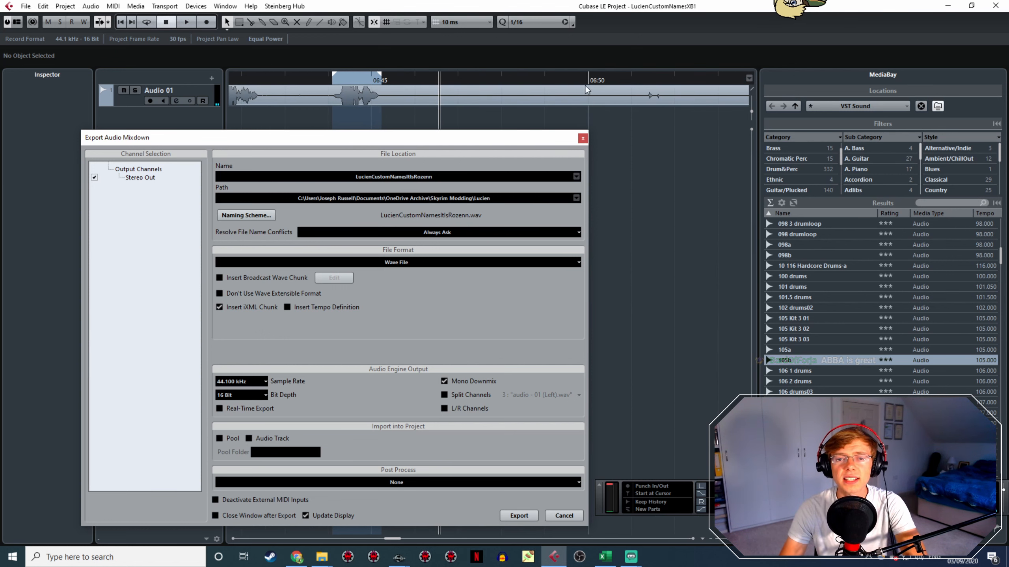
click(335, 79)
key(space)
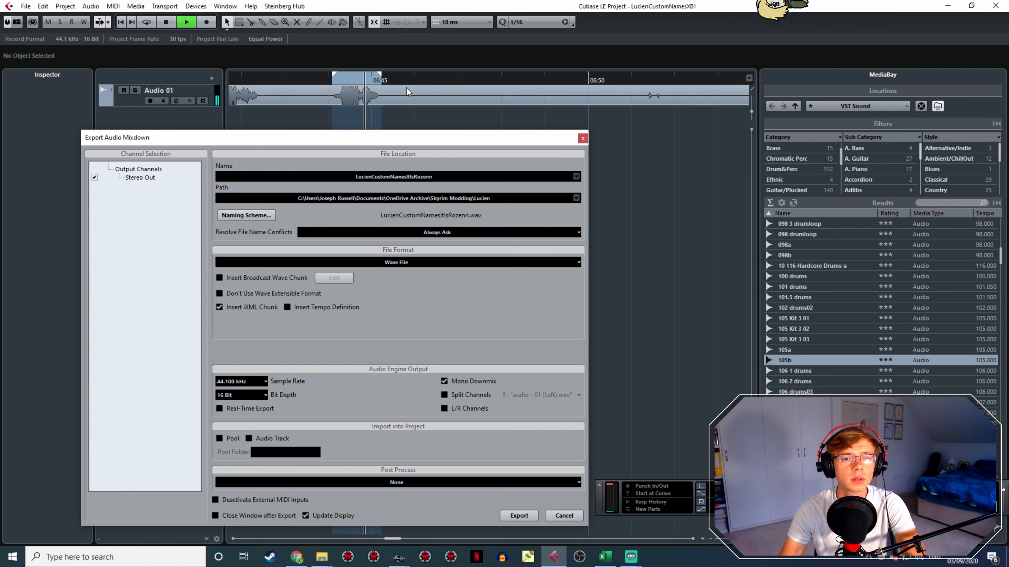
key(space)
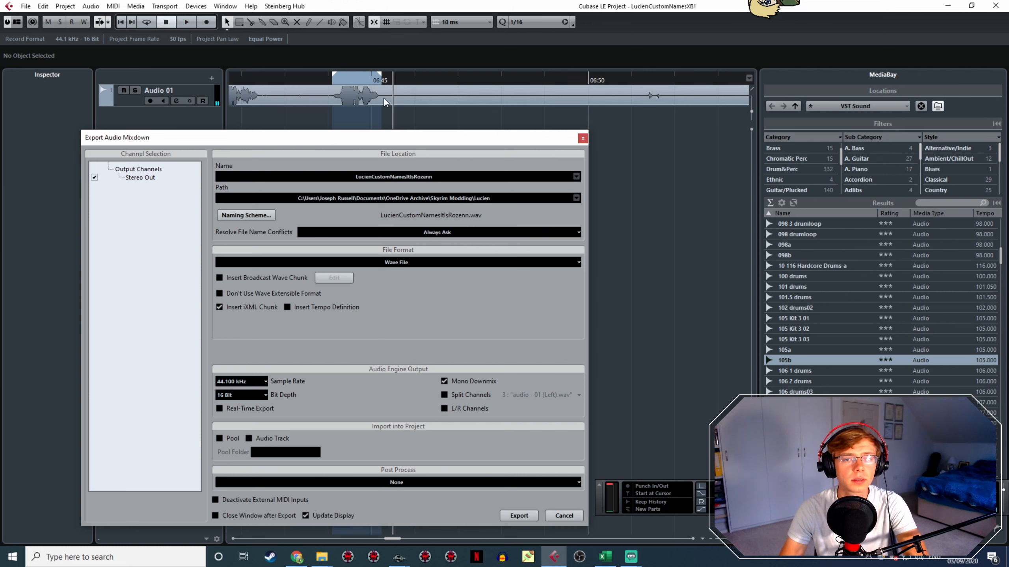
Change the export name to LucienCustomNamesItIsRuhn and export the selected take as a wave file
click(445, 176)
drag(445, 176, 413, 179)
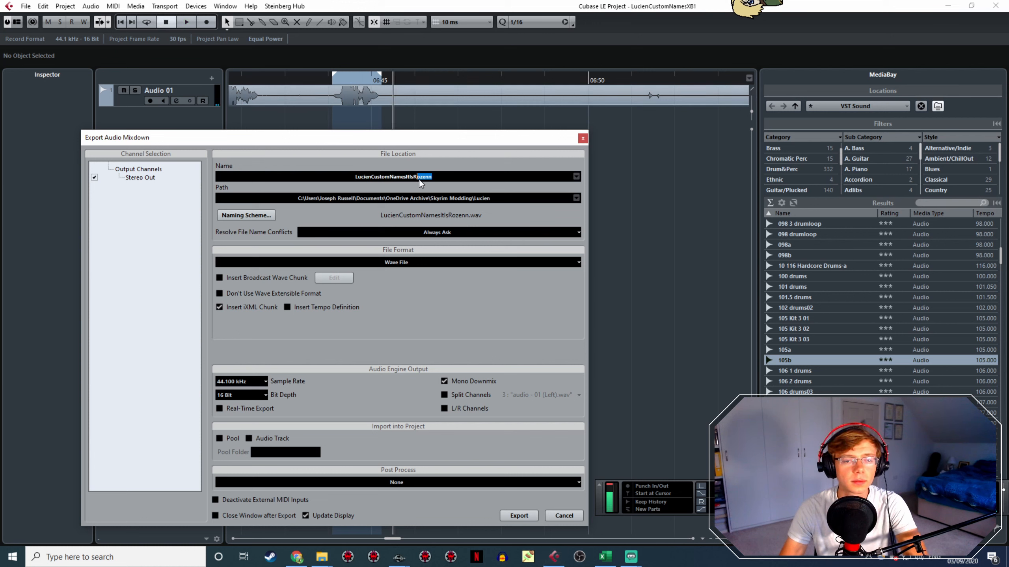
text(uhn)
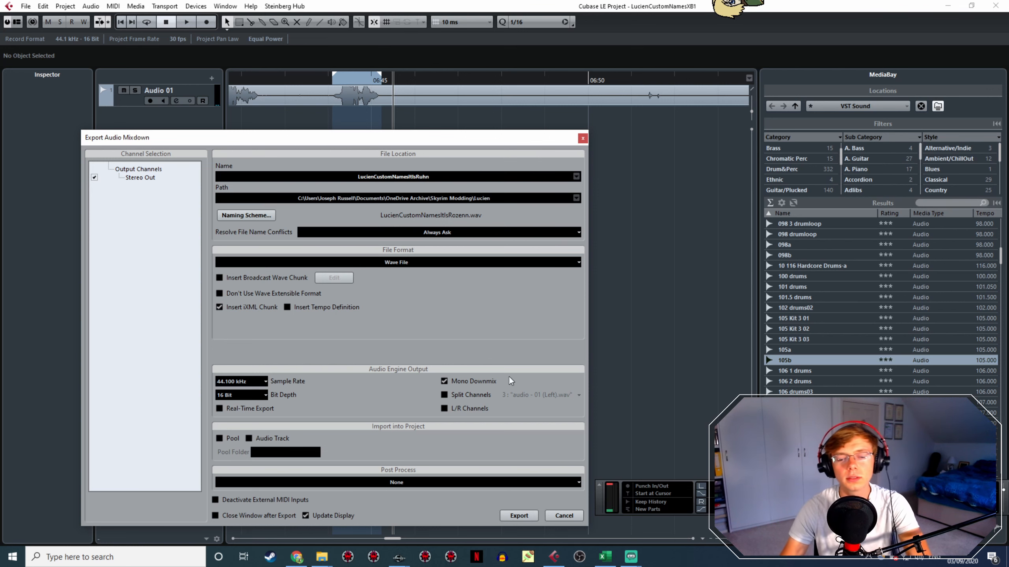
click(518, 515)
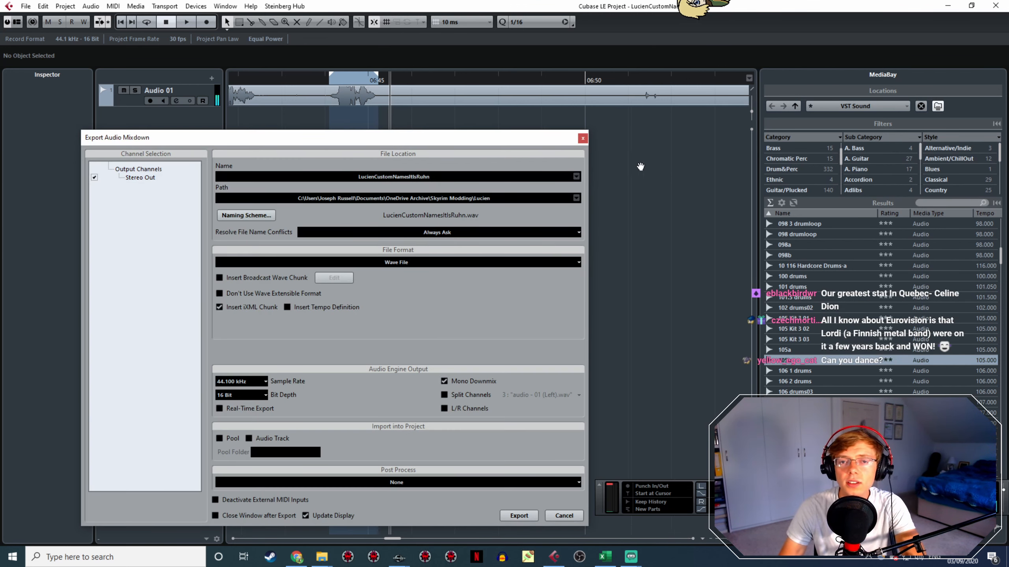
Play the take around 06:55 and set the export range to about 06:54.6–06:55.7
click(550, 74)
key(space)
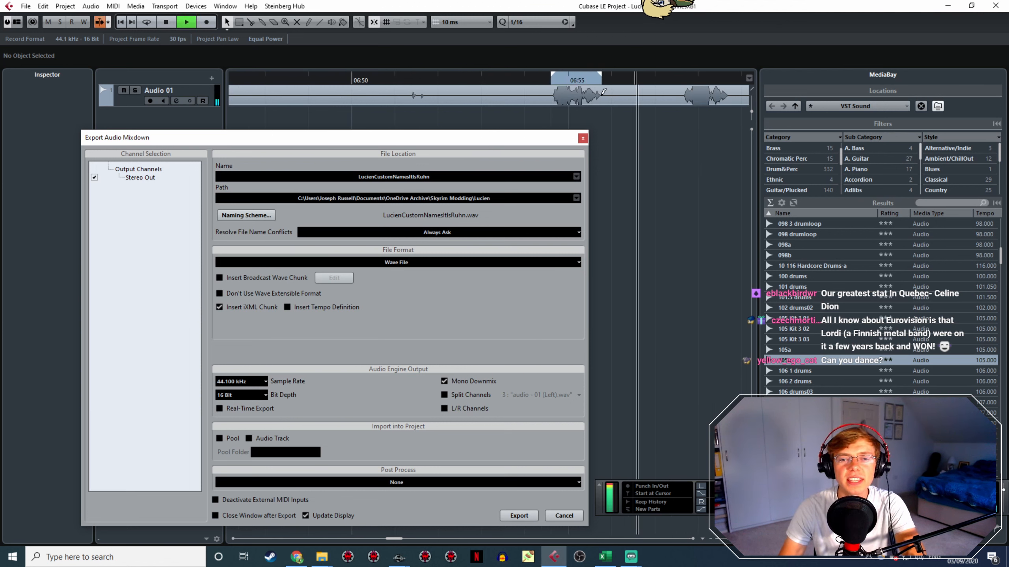
key(space)
Rename the export to LucienCustomNamesItIsSalim and export the take around 06:55
drag(430, 177, 423, 178)
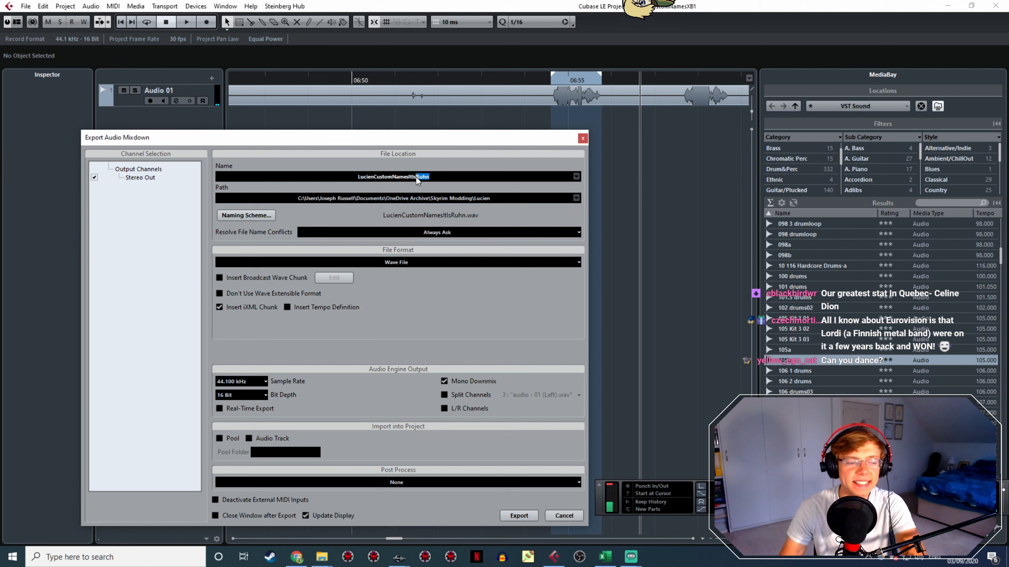
key(BackSpace)
key(BackSpace)
text(Sa)
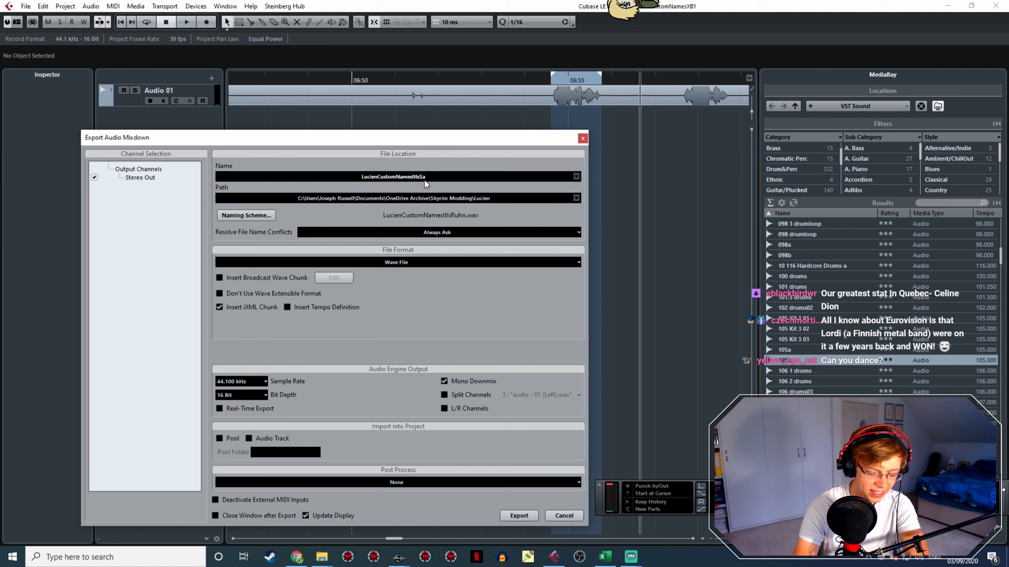
text(lim)
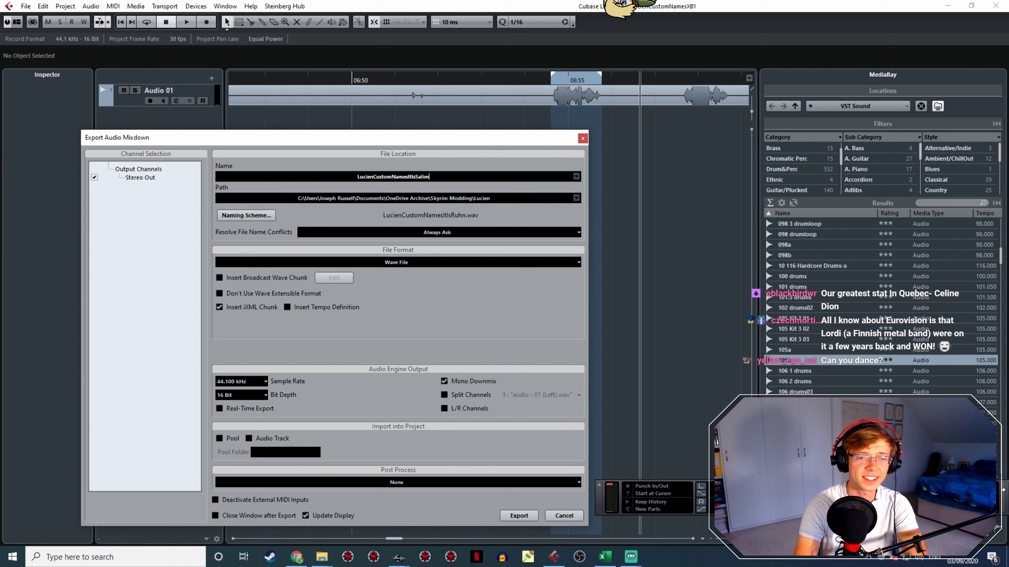
click(519, 516)
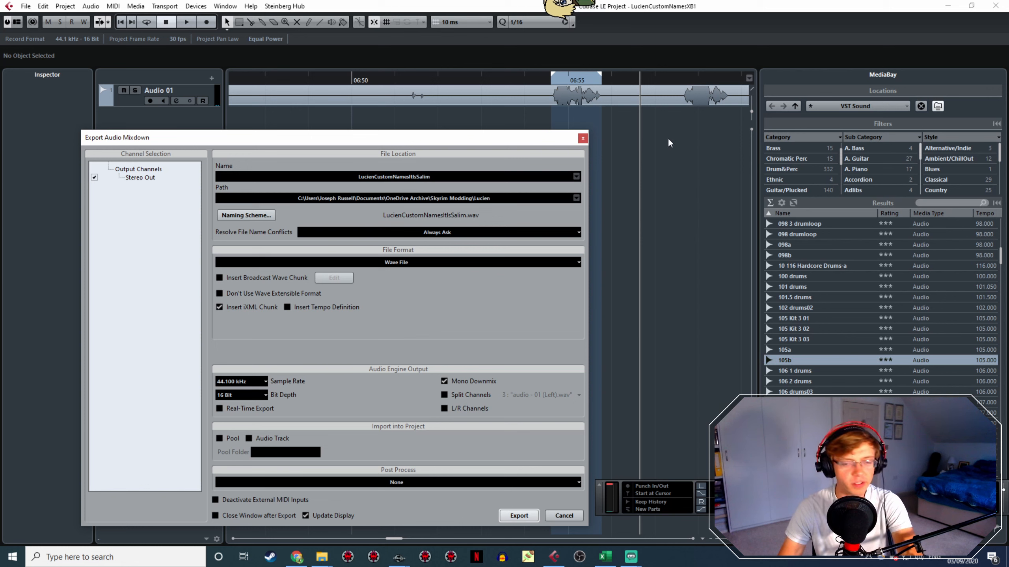
Play the take after 06:57, set the export range to about 06:57.6–06:58.7, and audition it again
scroll(596, 111, right, 5)
double_click(534, 77)
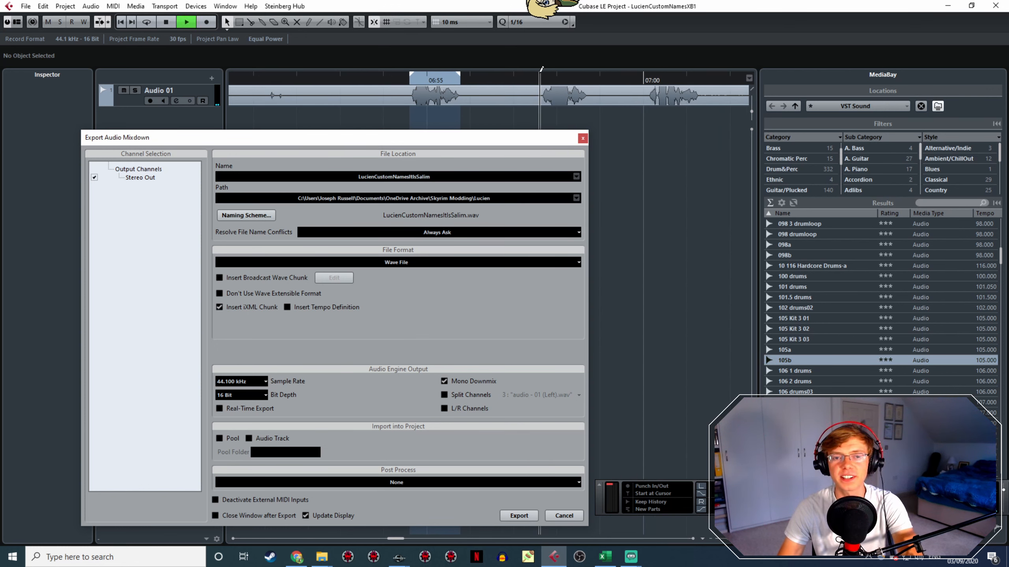
drag(540, 71, 587, 75)
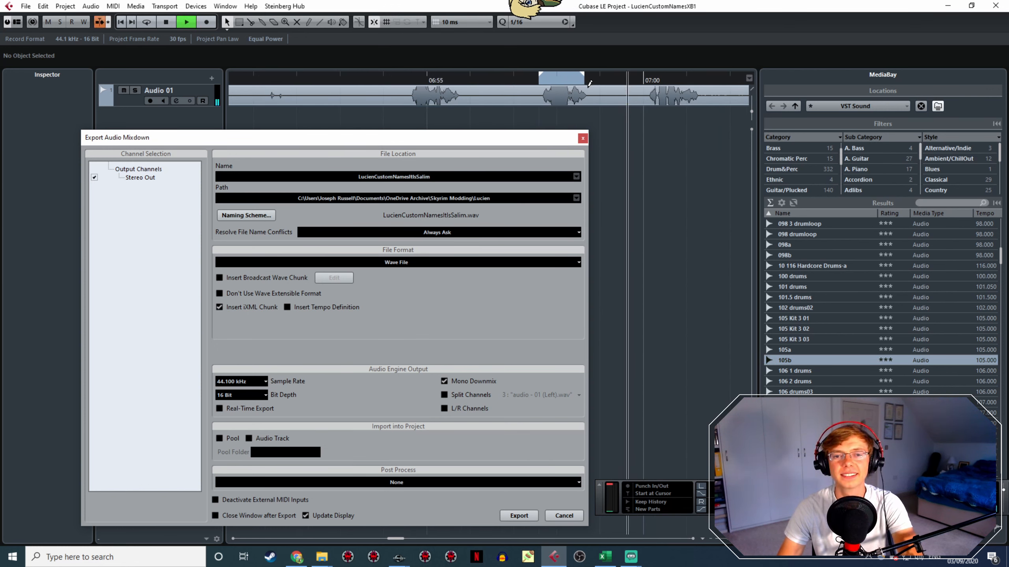
click(541, 81)
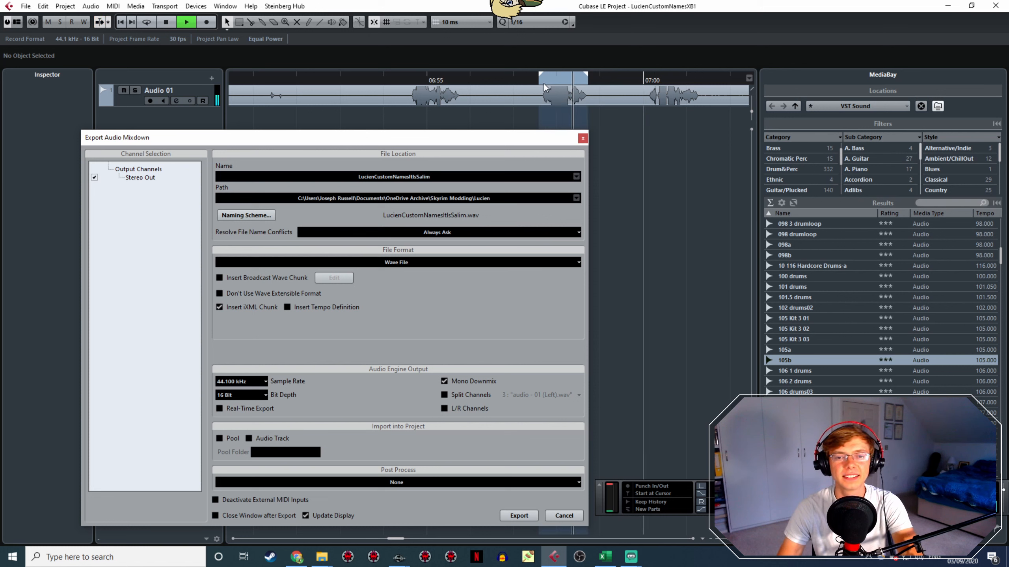
Rename the export to LucienCustomNamesItIsSarah and export the take after 06:57
click(432, 176)
key(BackSpace)
key(BackSpace)
key(BackSpace)
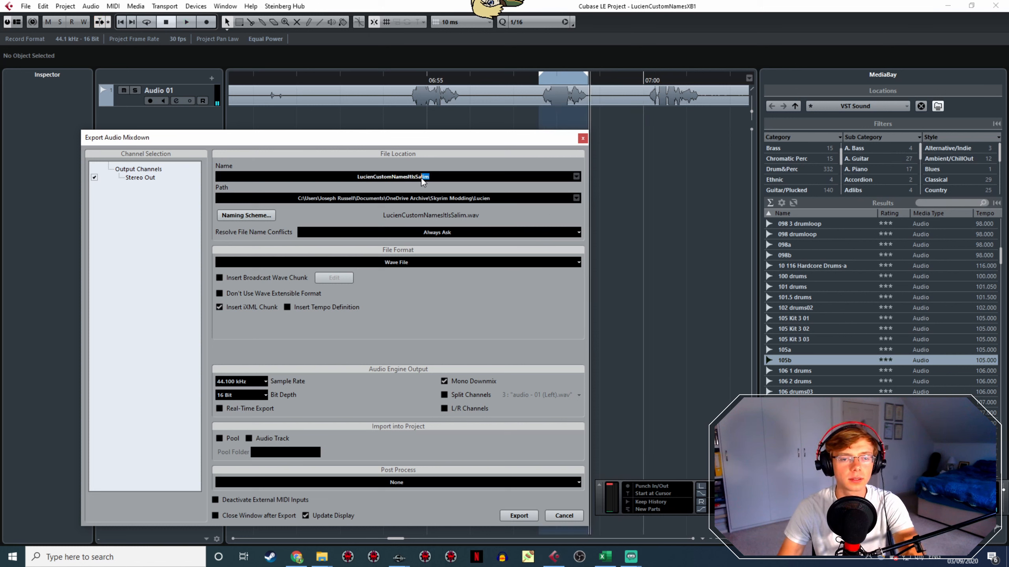
text(rah)
click(516, 517)
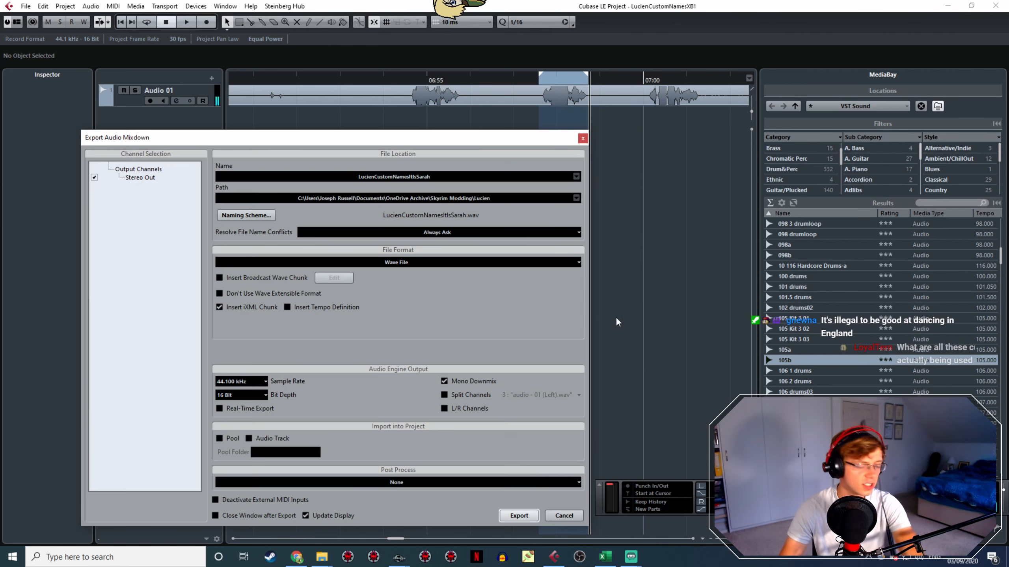
Play the take just after 07:00 and set the export range to about 07:00.1–07:01.3
click(639, 78)
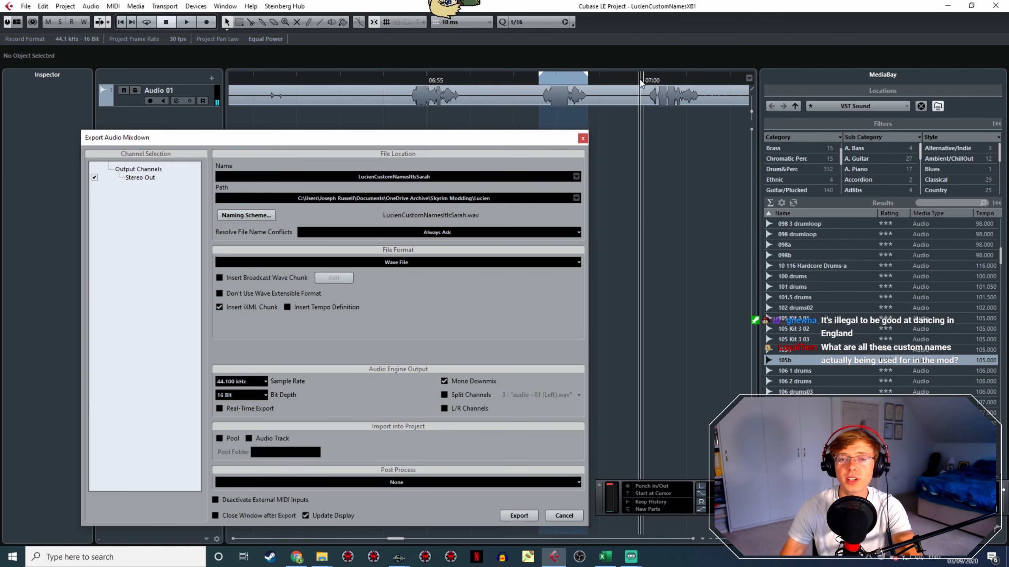
key(space)
key(space)
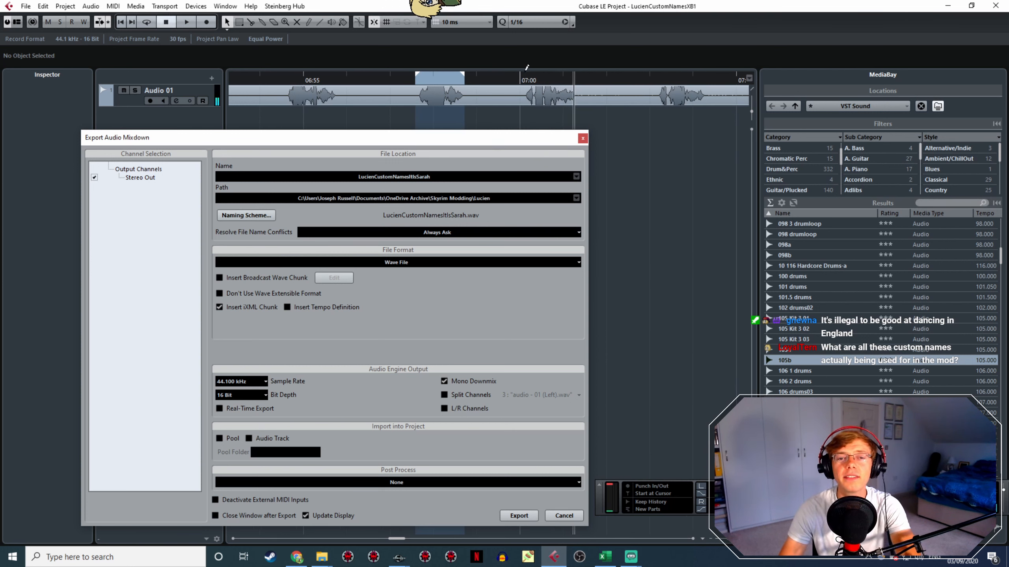
mouse_move(523, 78)
mouse_down()
mouse_move(577, 78)
mouse_move(578, 95)
mouse_up()
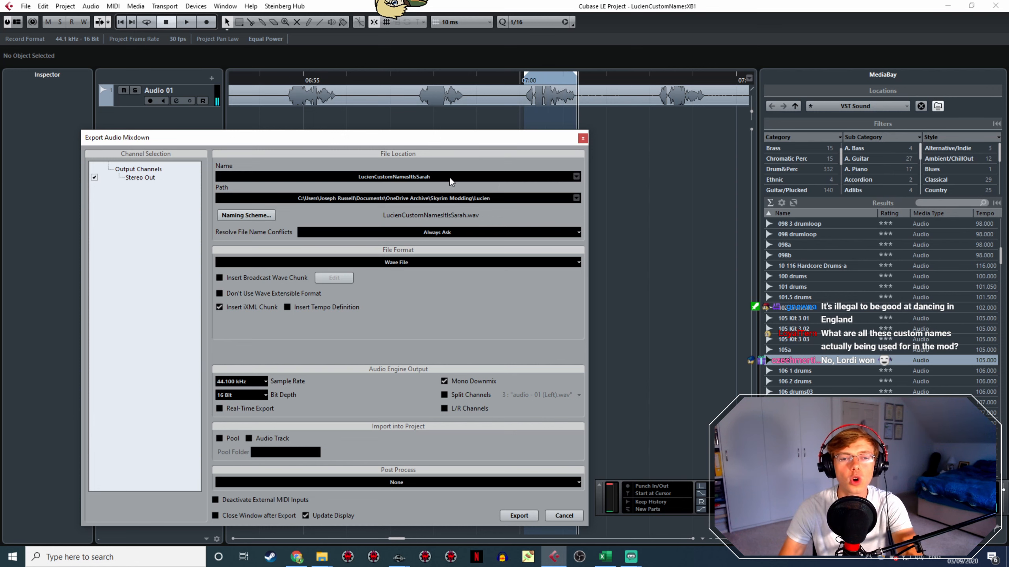
Rename the export to LucienCustomNamesItIsScorpius and export the take just after 07:00
drag(430, 177, 418, 178)
text(corpiu)
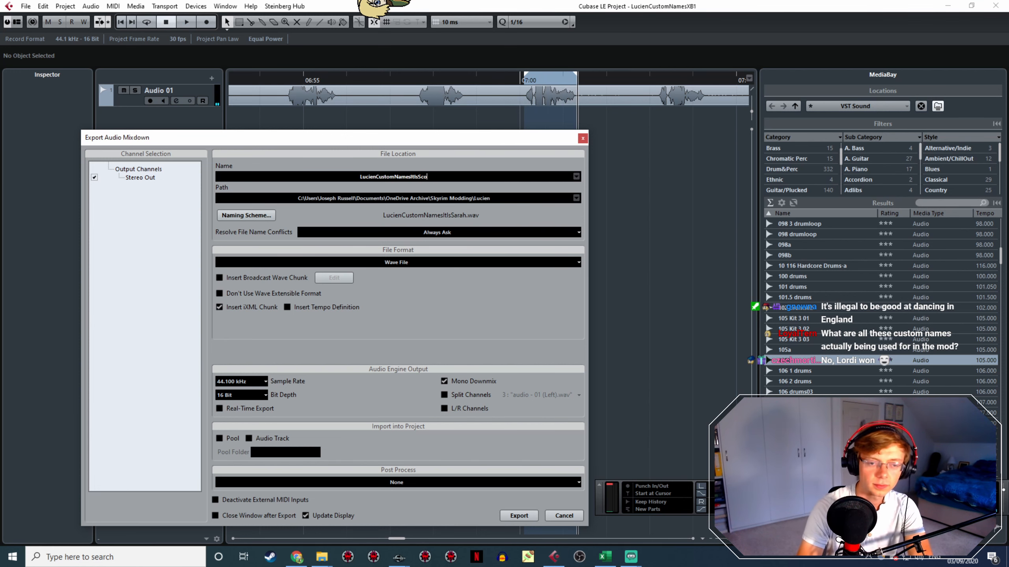
text(s)
click(518, 515)
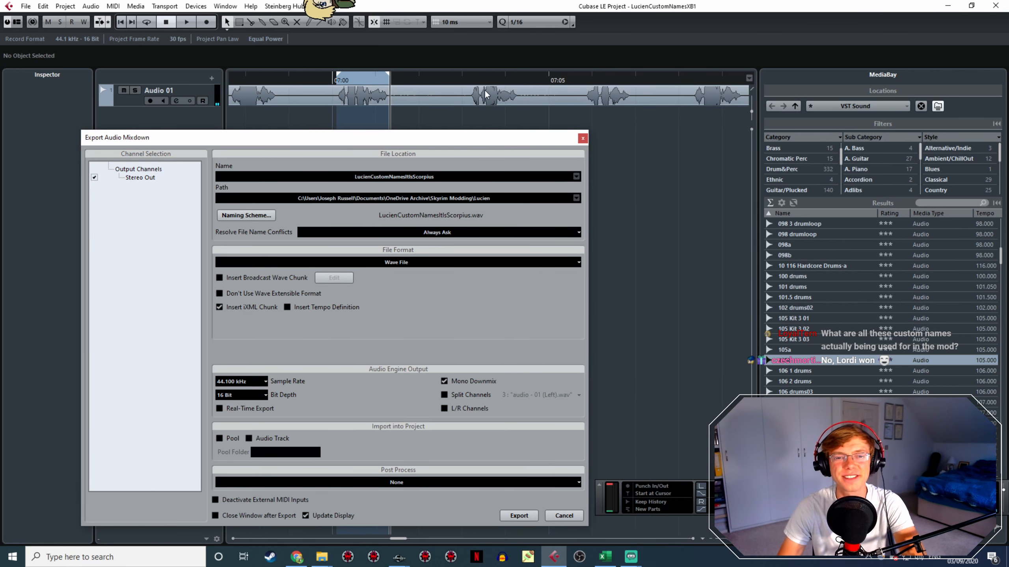
Audition the take after 07:03, listen to the one after 07:05, and replay the first to judge its reading
click(471, 81)
key(space)
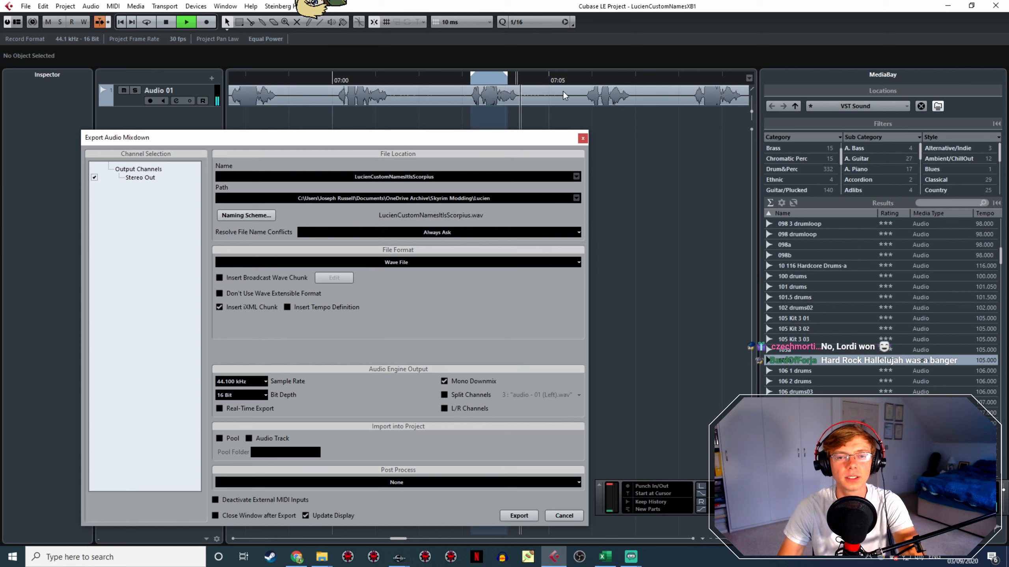
click(582, 78)
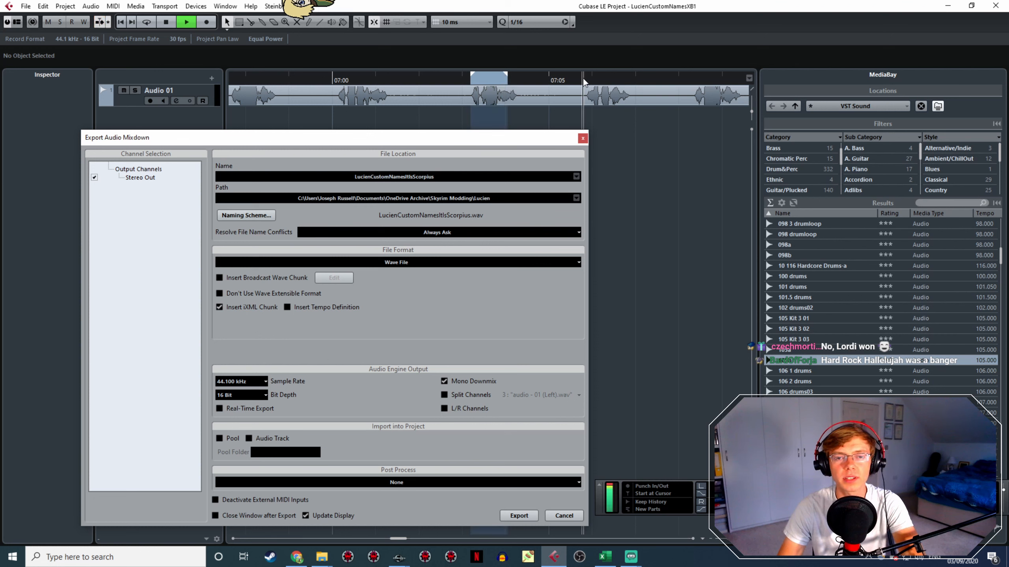
click(476, 81)
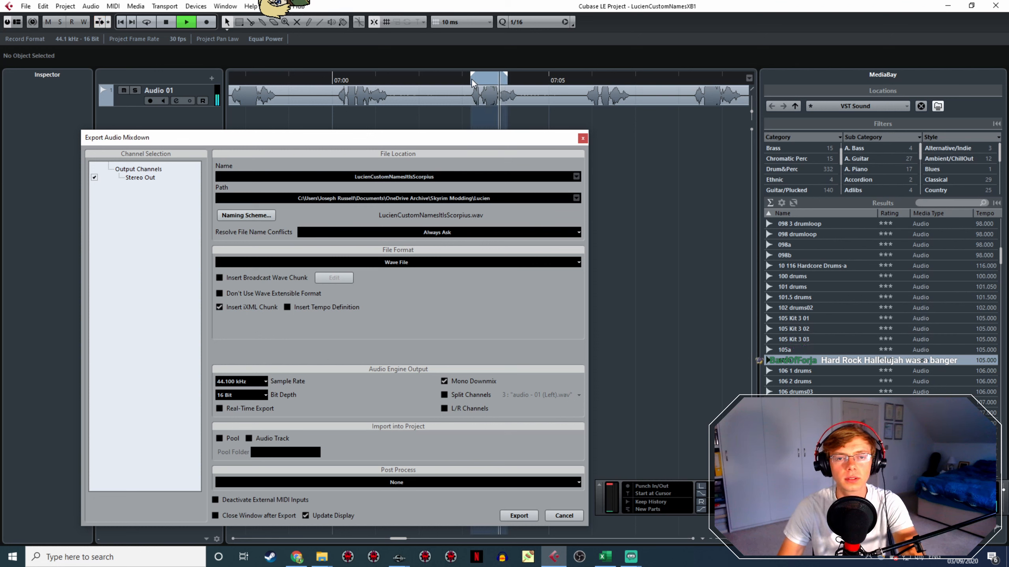
key(space)
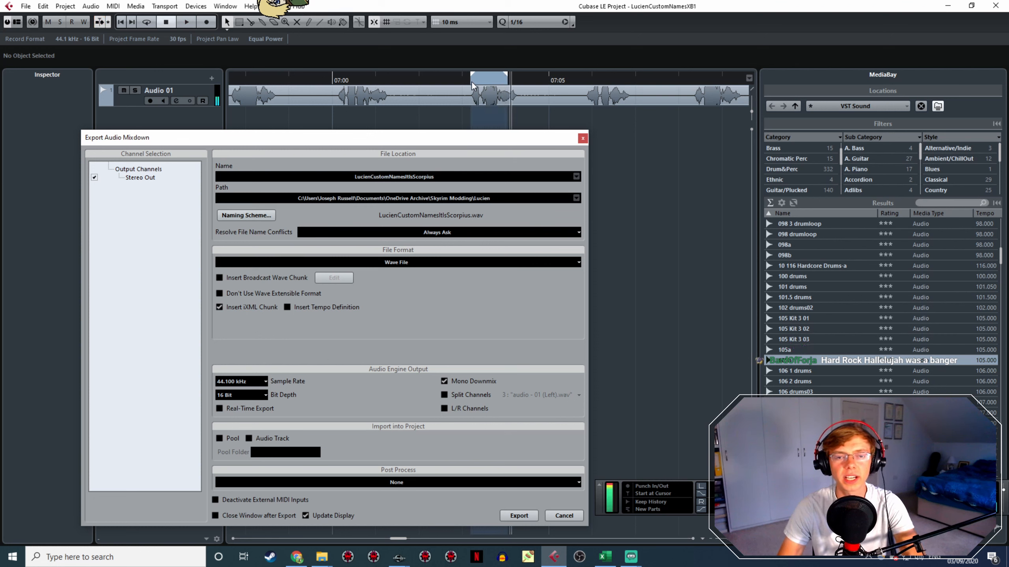
Arm Audio 01 for recording and record a replacement take from about 07:02 to 07:04.3
click(151, 100)
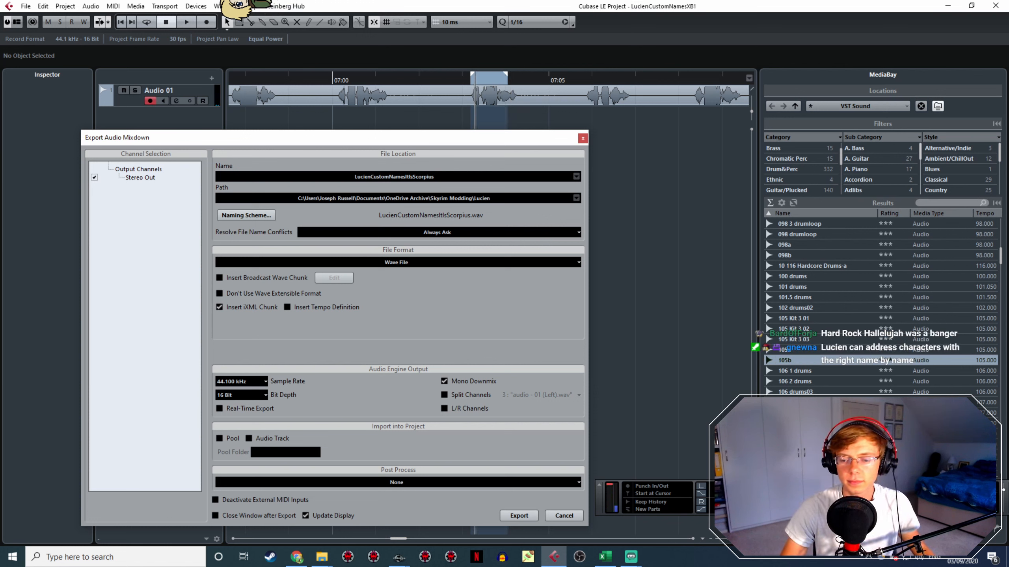
key(KP_Multiply)
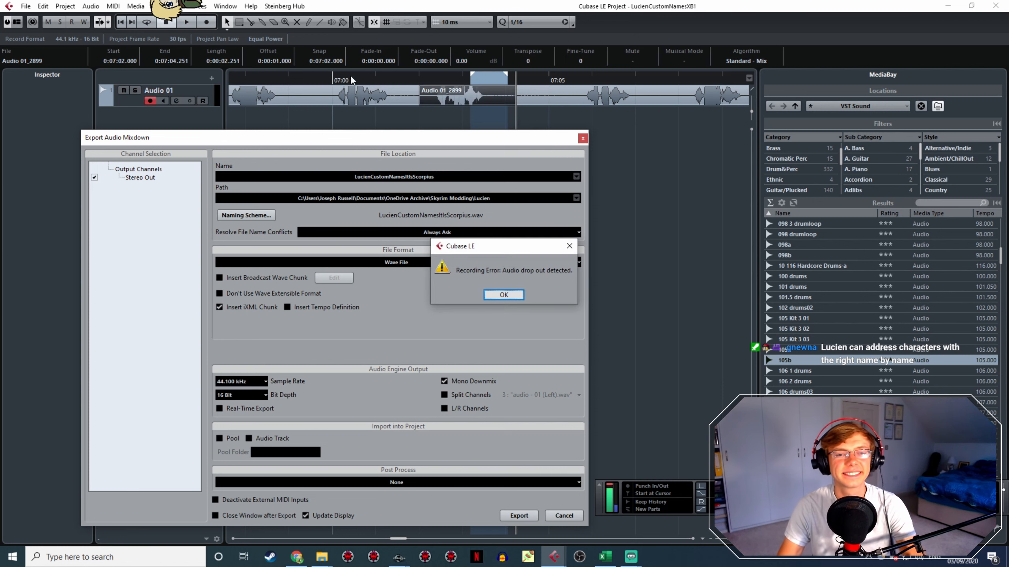
click(503, 294)
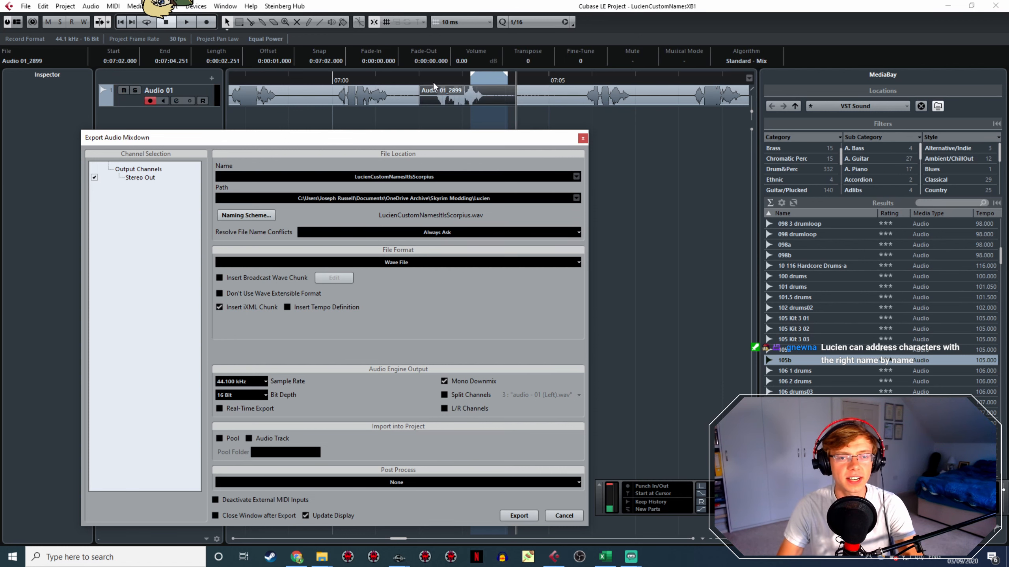
Switch to Streamlabs OBS to check the stream, and return to Cubase LE
click(555, 557)
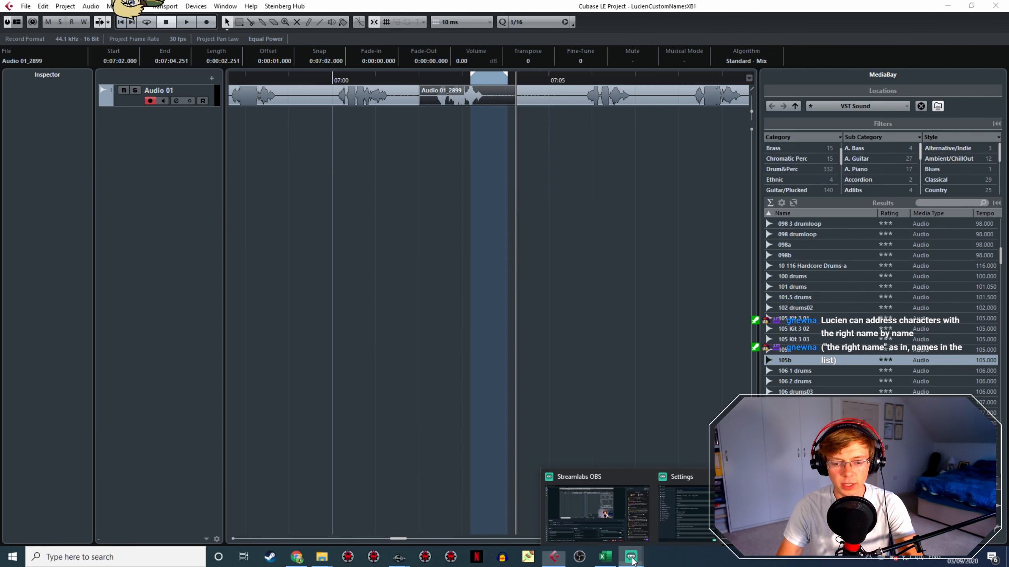
click(608, 504)
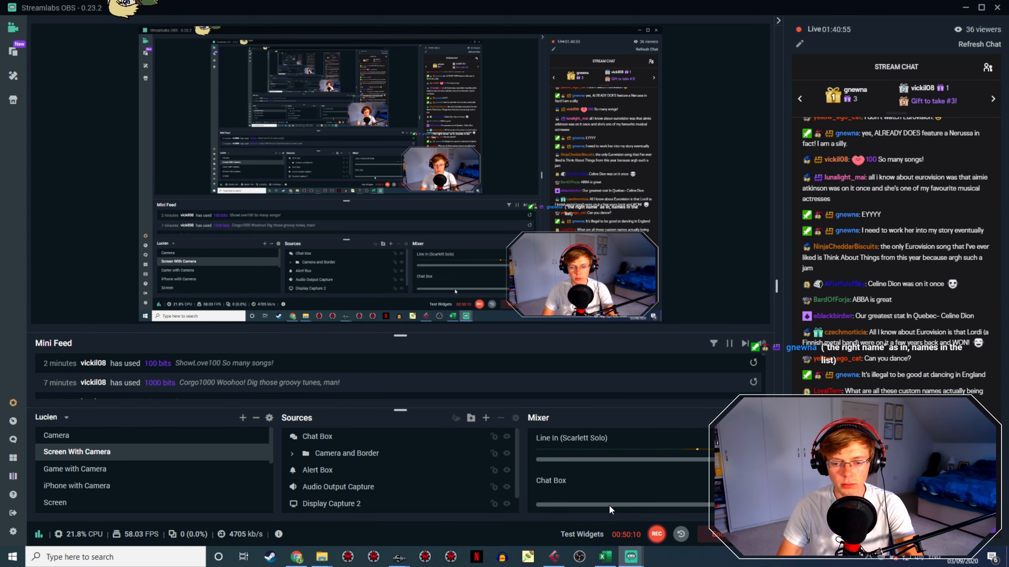
click(555, 557)
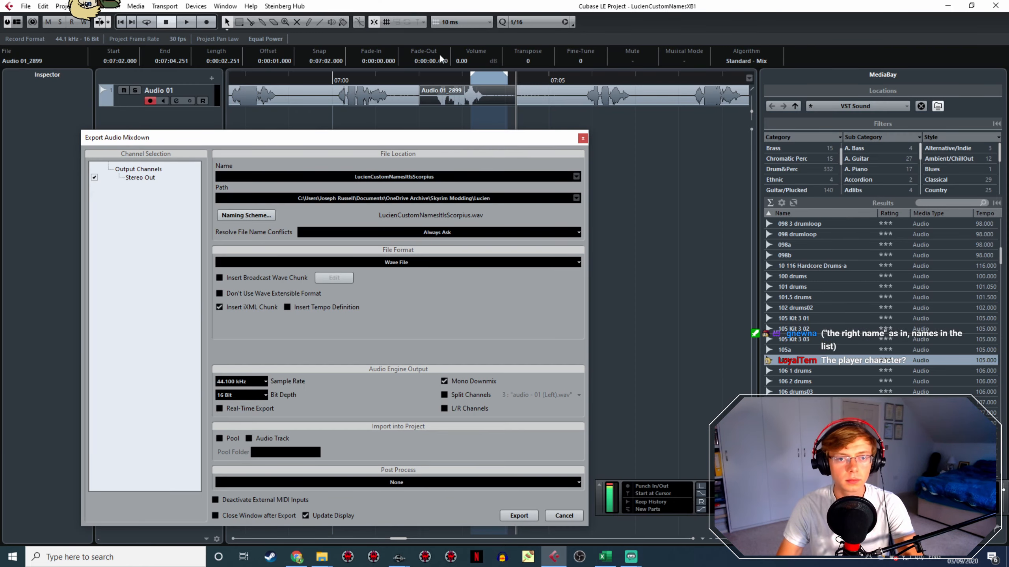
Play the newly recorded take and set the export range to about 07:02.3–07:03.5
click(432, 77)
key(space)
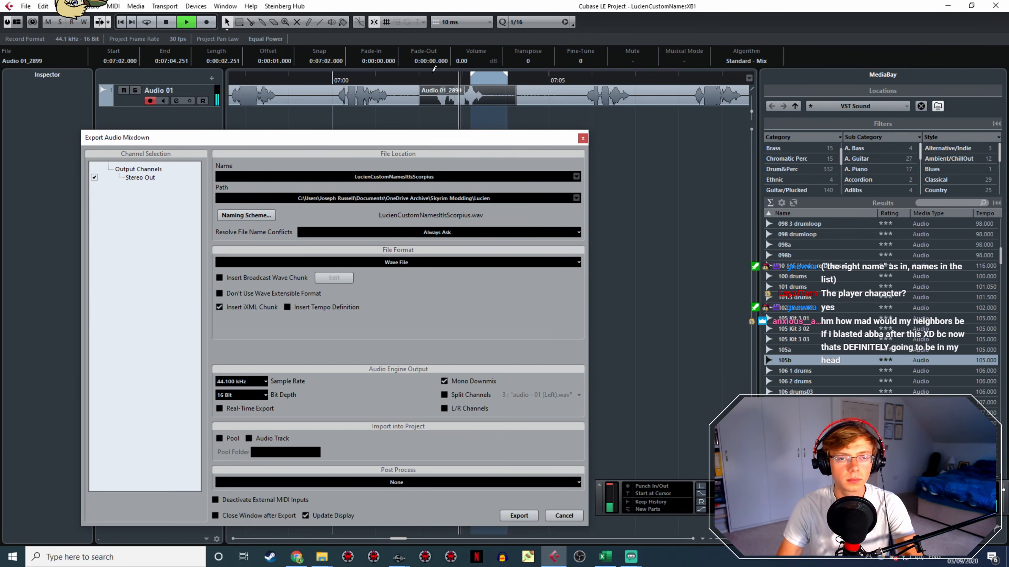
drag(433, 76, 487, 81)
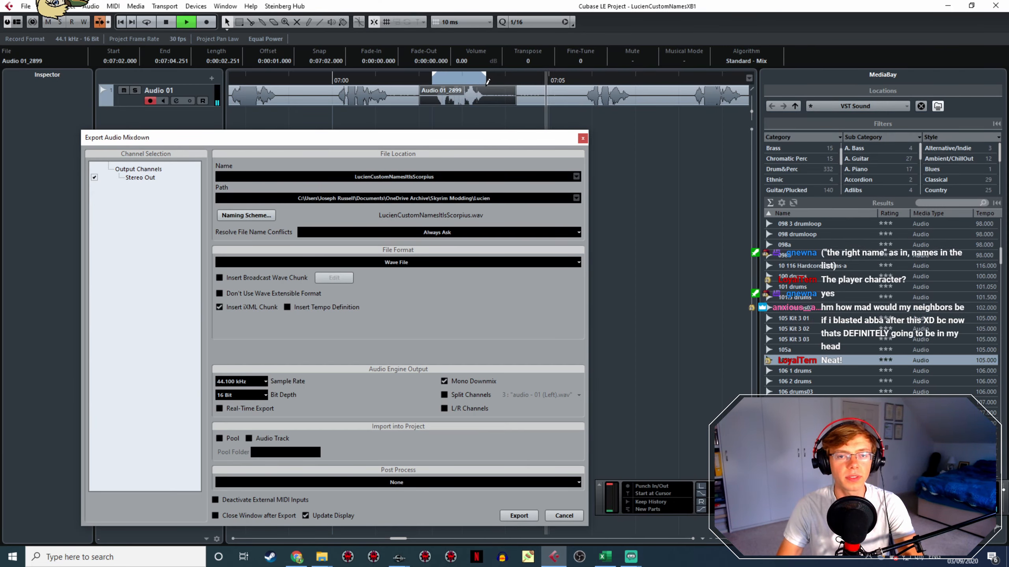
key(space)
Rename the export to LucienCustomNamesItIsSkesh and export the newly recorded take
click(441, 178)
drag(440, 177, 415, 177)
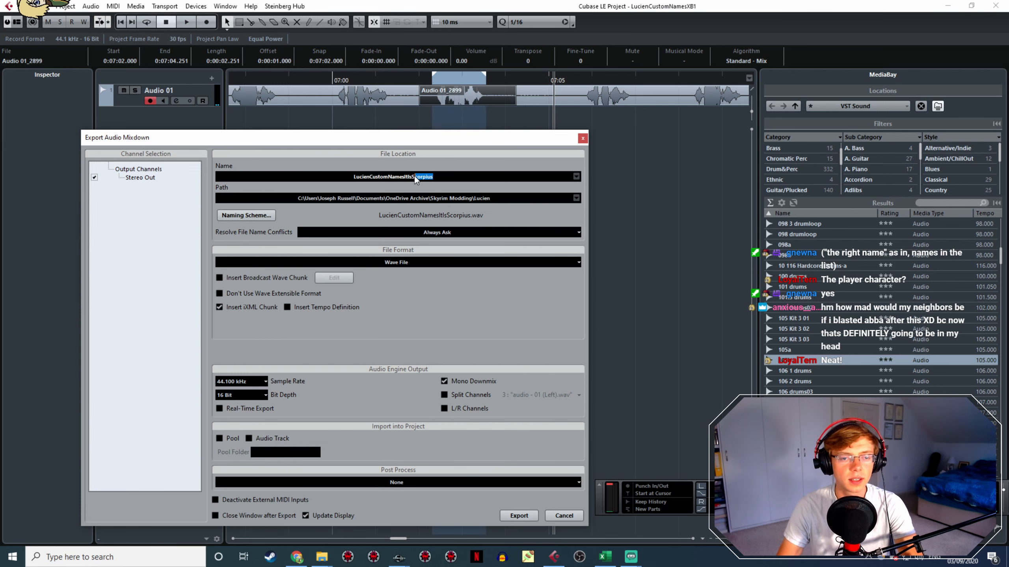
text(kesh)
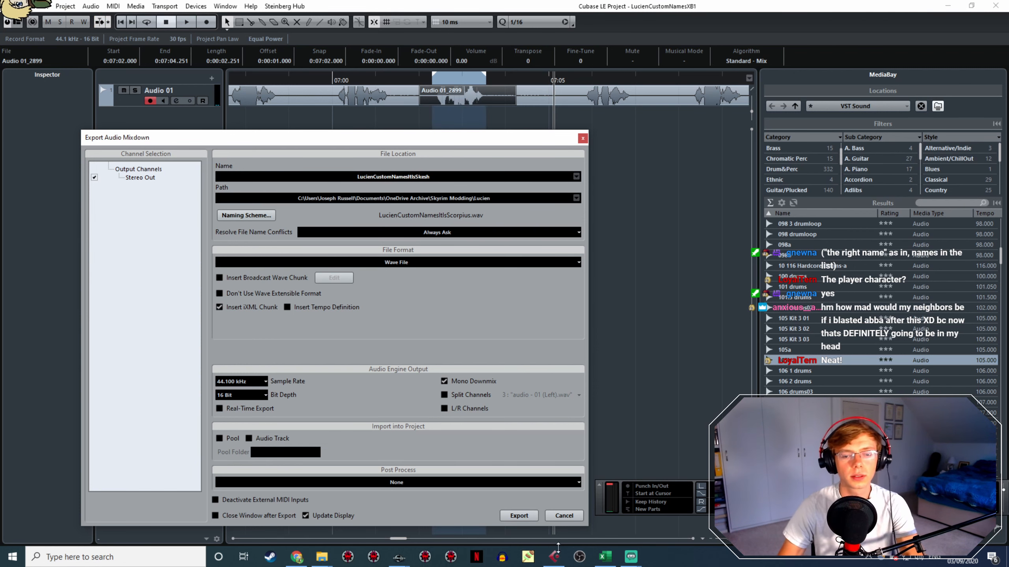
click(527, 516)
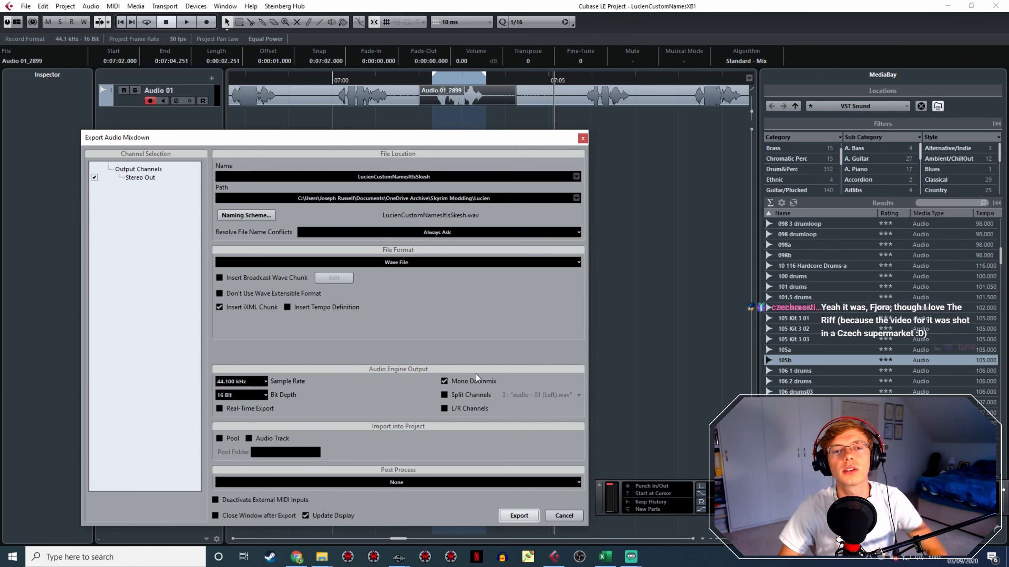
Play the next take, set the export range to about 07:05.8–07:07.0, and export it as LucienCustomNamesItIsSocky
click(576, 79)
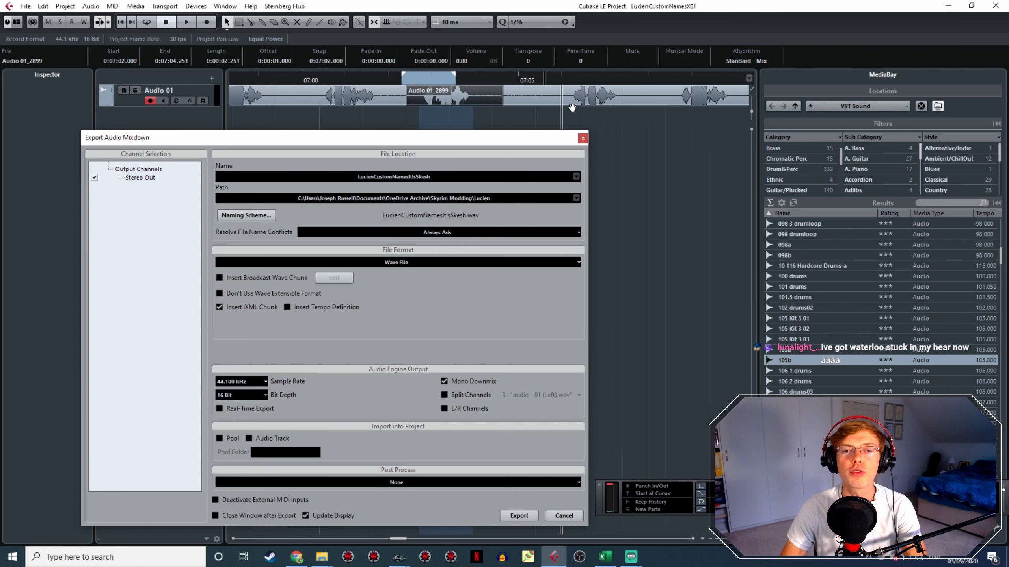
key(space)
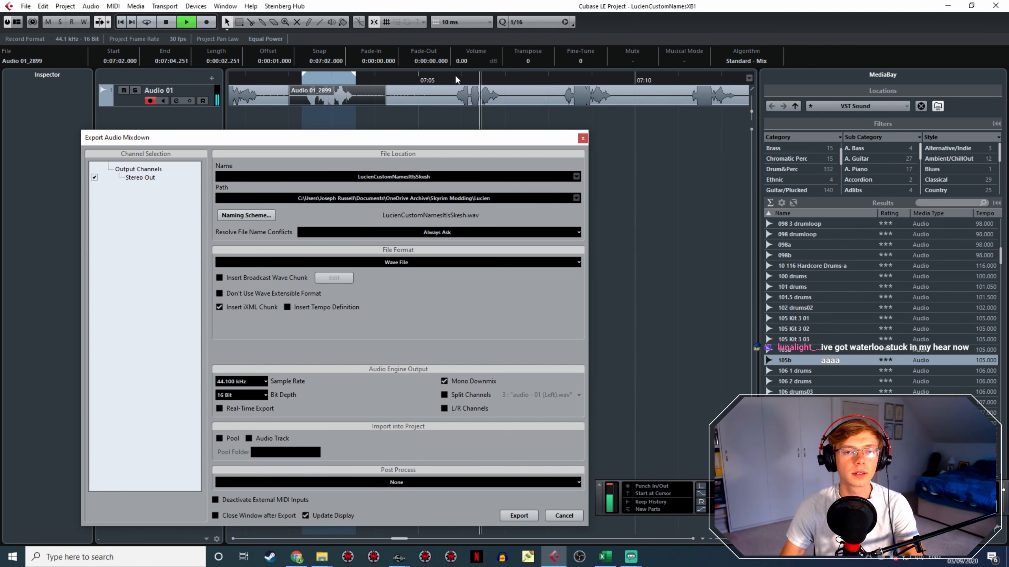
drag(454, 75, 504, 75)
key(space)
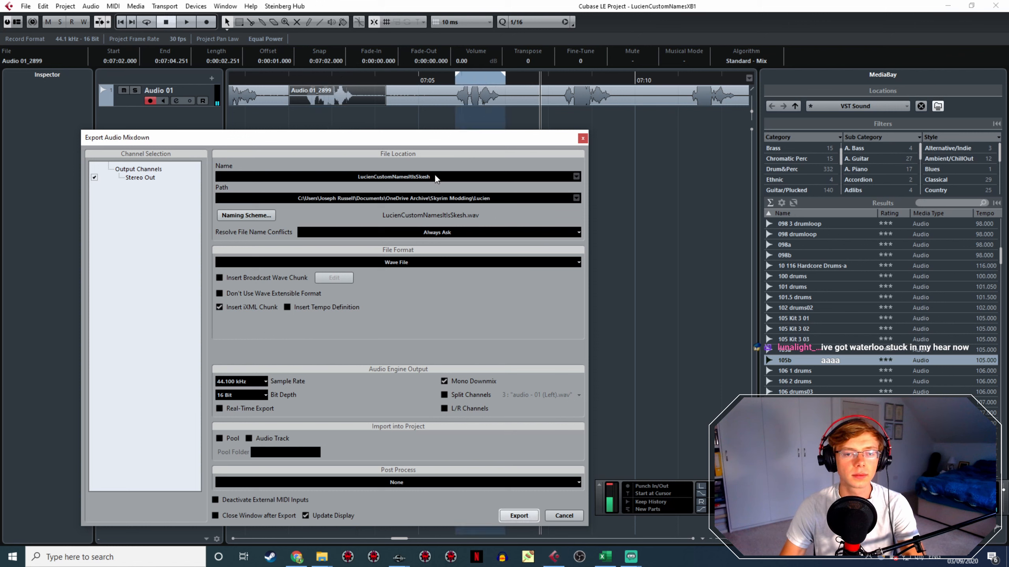
click(429, 179)
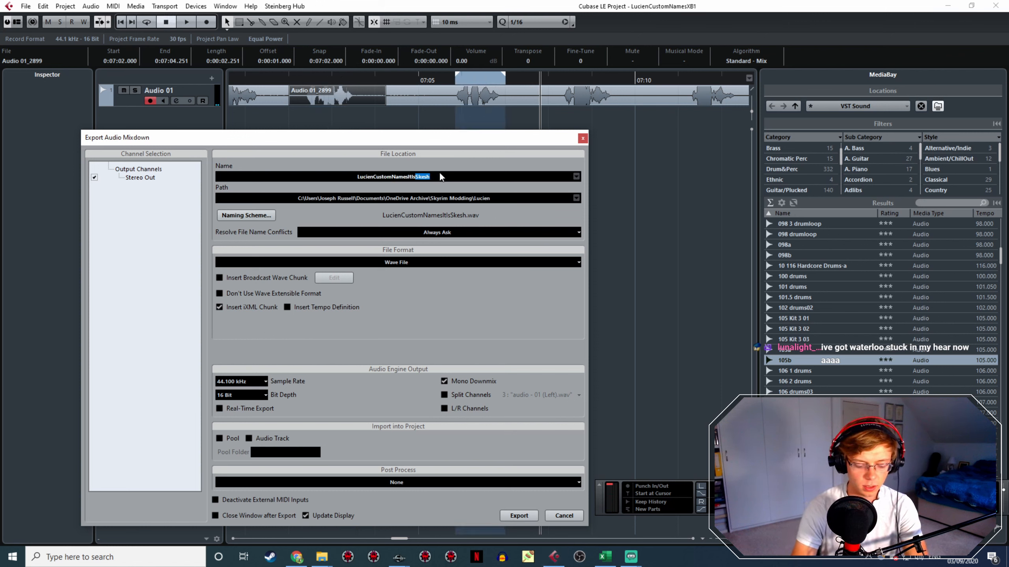
text(Socky)
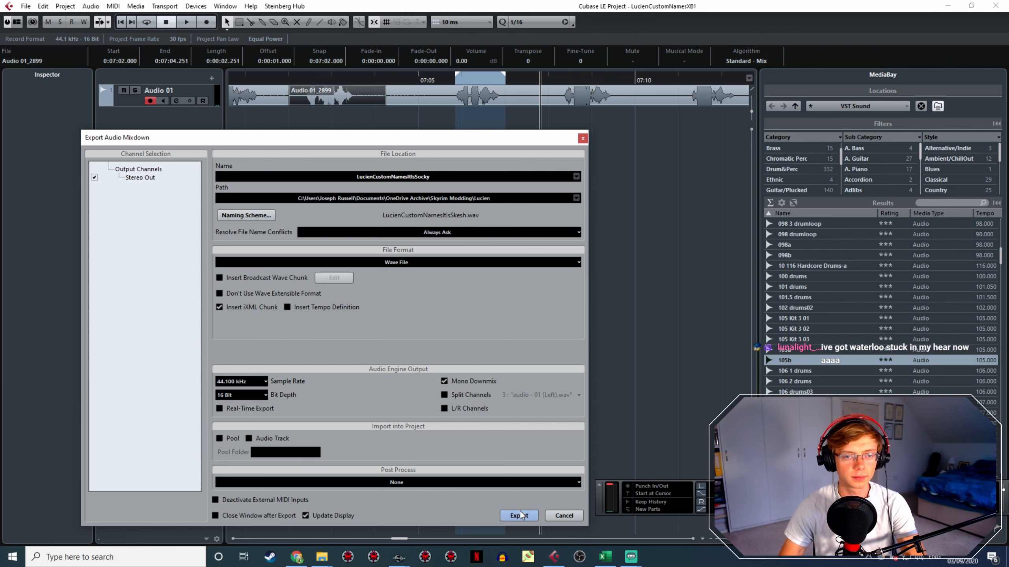
click(520, 512)
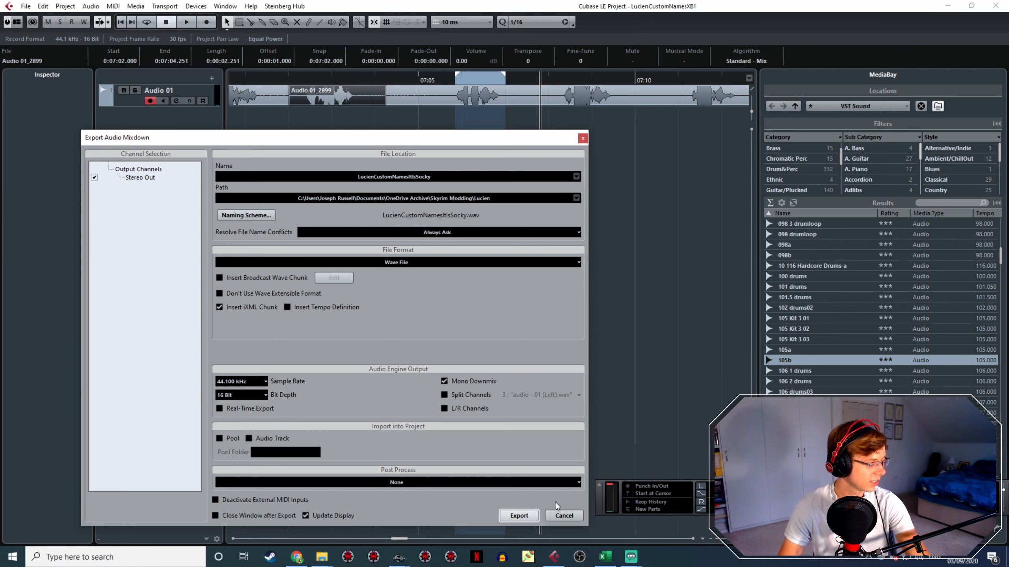
Replay the audio from about 07:05.7, set the export range to about 07:08.3–07:09.5, and export that take as LucienCustomNamesItIsSveja
click(449, 76)
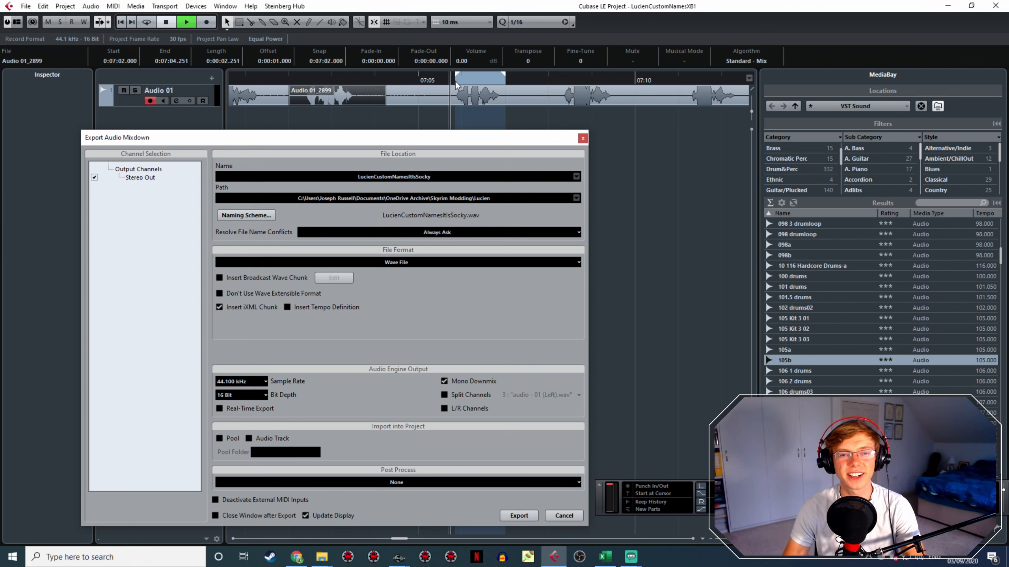
key(space)
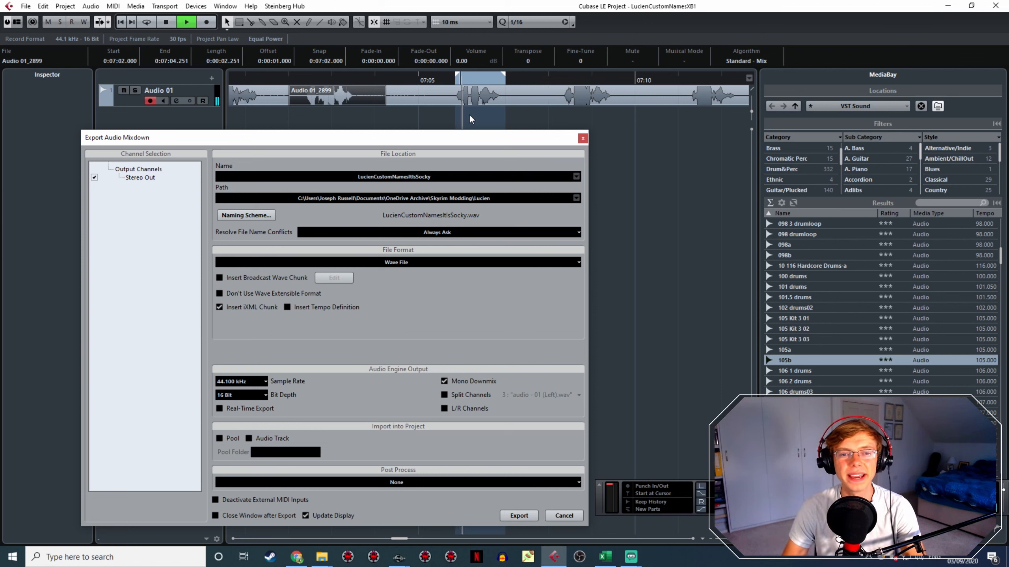
click(563, 76)
key(space)
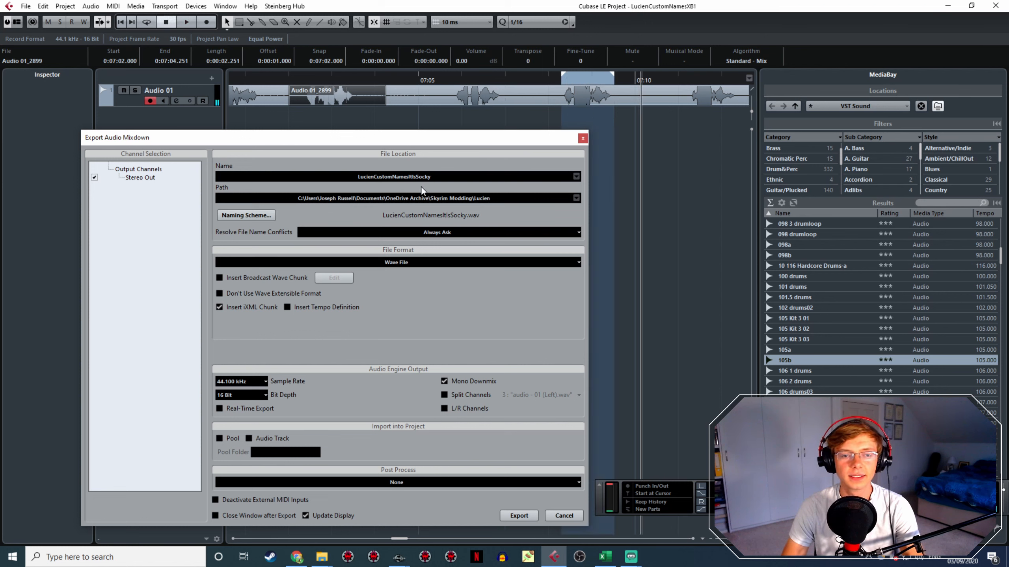
click(447, 175)
drag(431, 178, 418, 178)
text(veja)
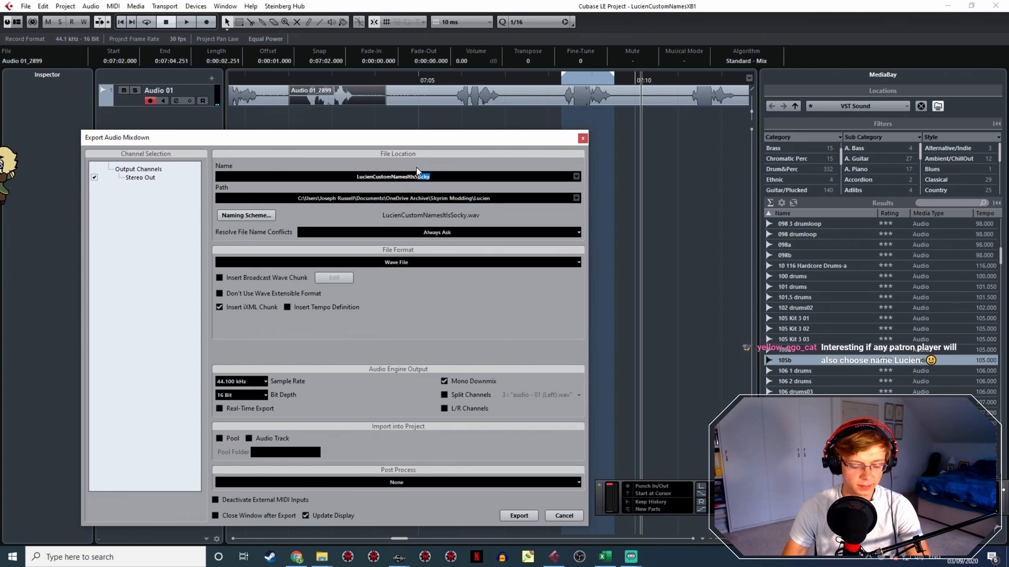
click(532, 515)
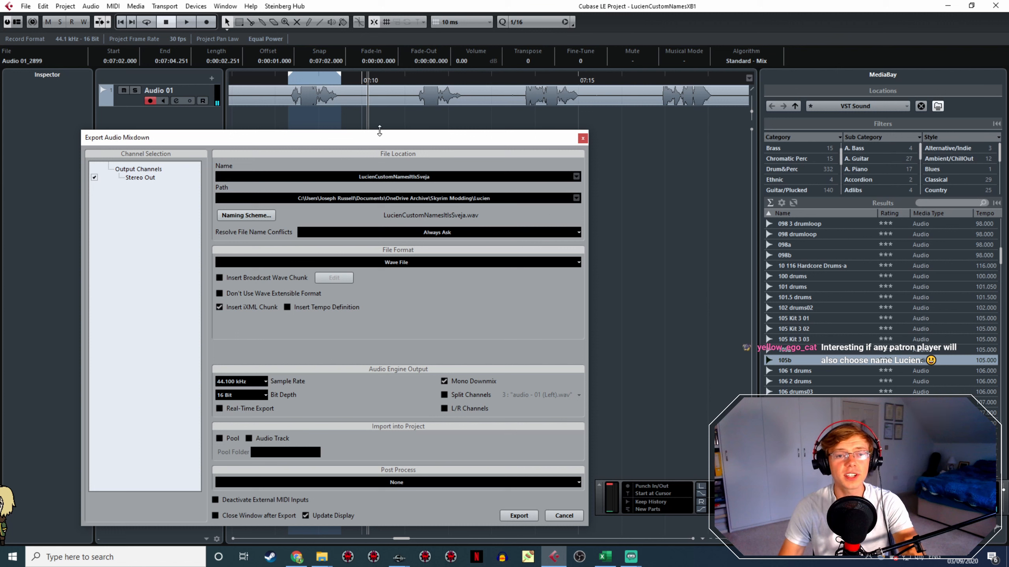
Set the export range to about 07:11.2–07:12.4 and export the take as LucienCustomNamesItIsTerry
drag(415, 77, 465, 78)
click(442, 176)
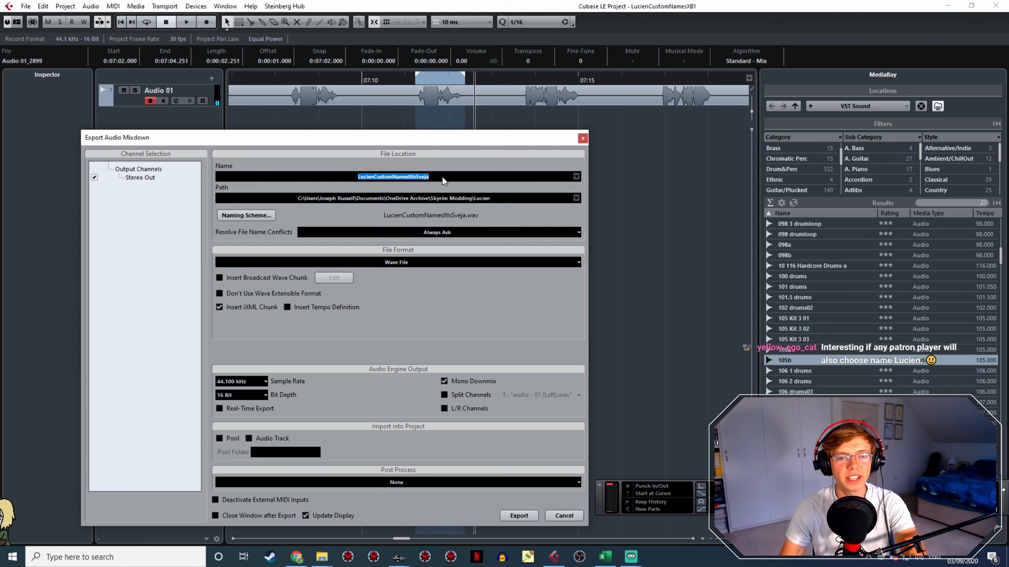
drag(442, 177, 416, 178)
text(Terry)
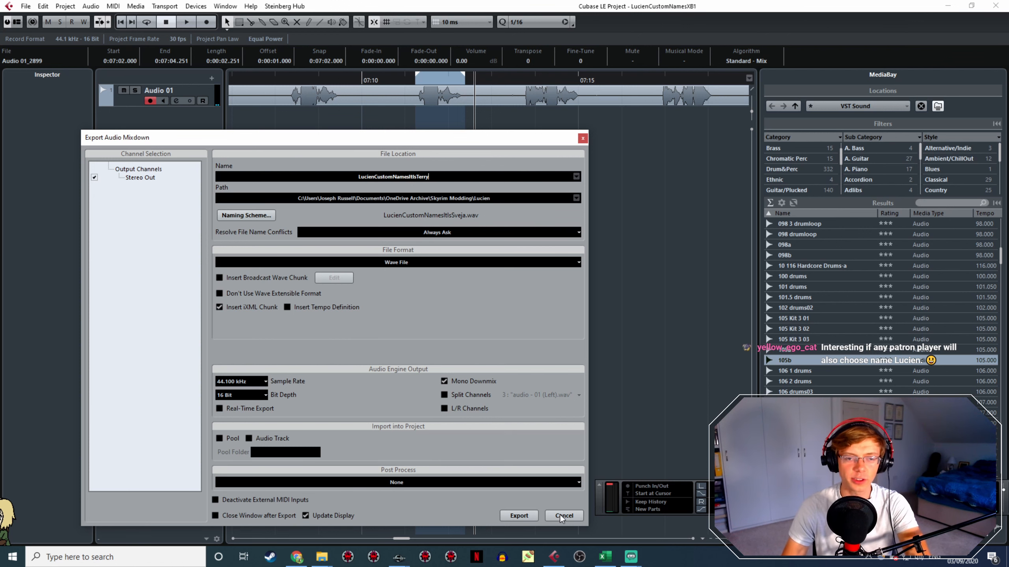
click(517, 516)
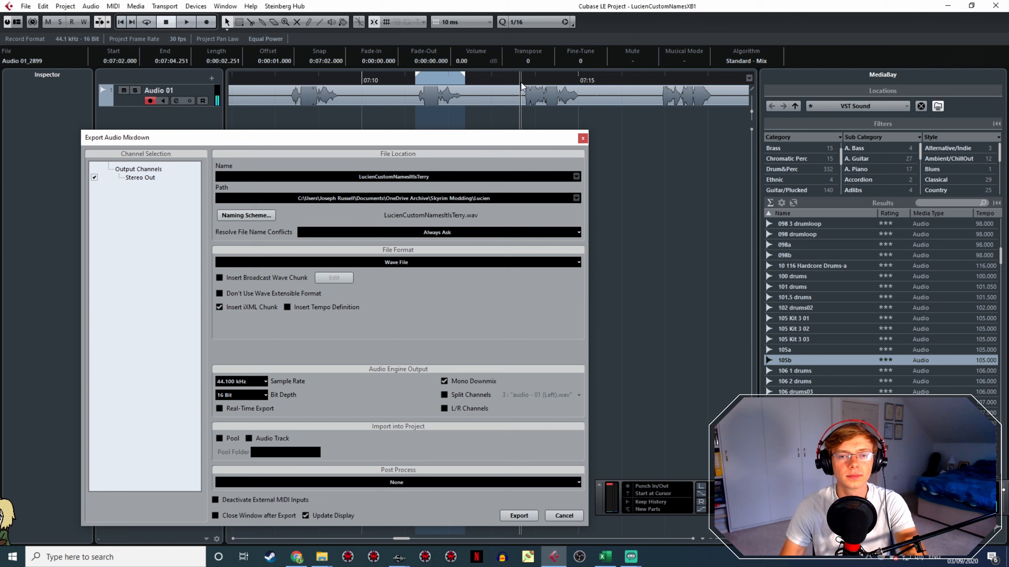
Play the following take, set the export range to about 07:13.8–07:15.0, and export it as LucienCustomNamesItIsUsheetul
double_click(521, 82)
key(space)
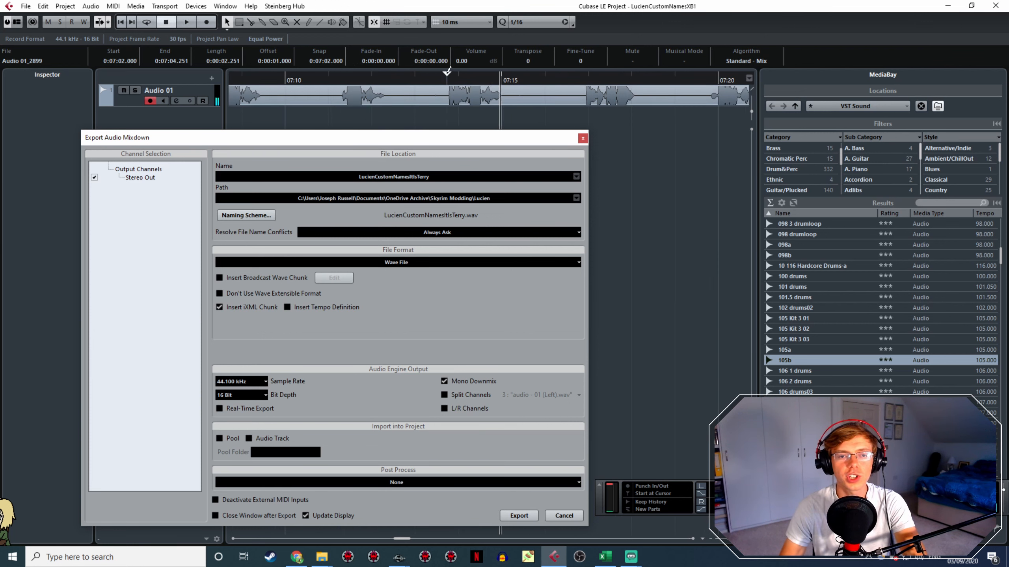
drag(448, 76, 502, 77)
double_click(427, 178)
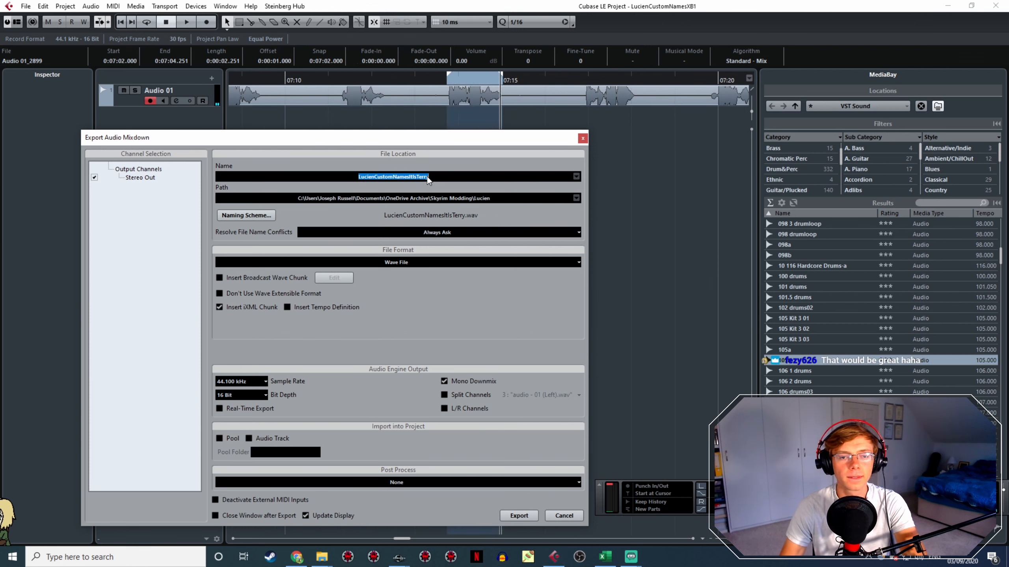
text(Usheetul)
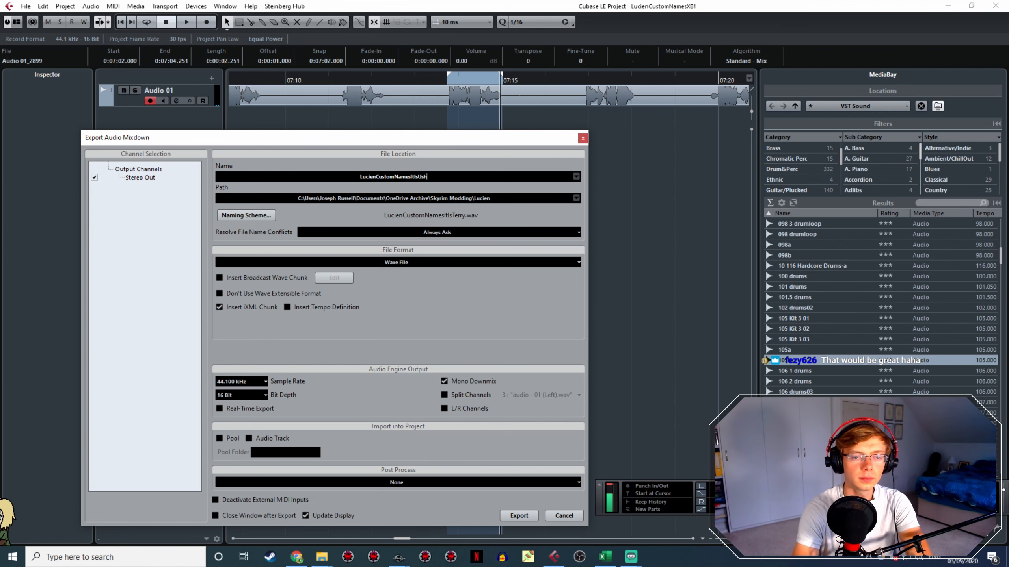
click(519, 515)
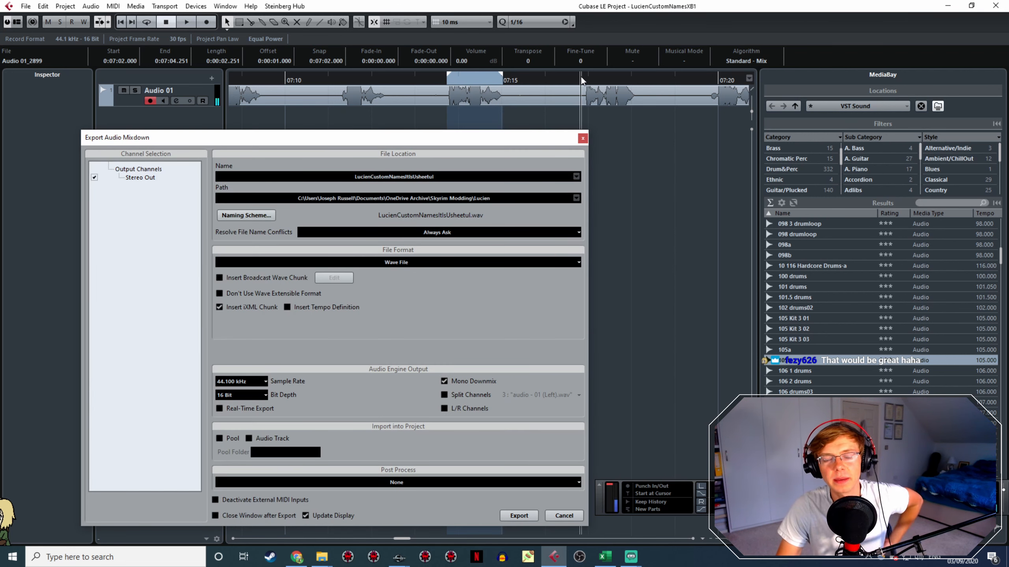
Mark the take at about 07:16.9–07:17.6 and replay the audio from the preceding take at about 07:13.8
key(space)
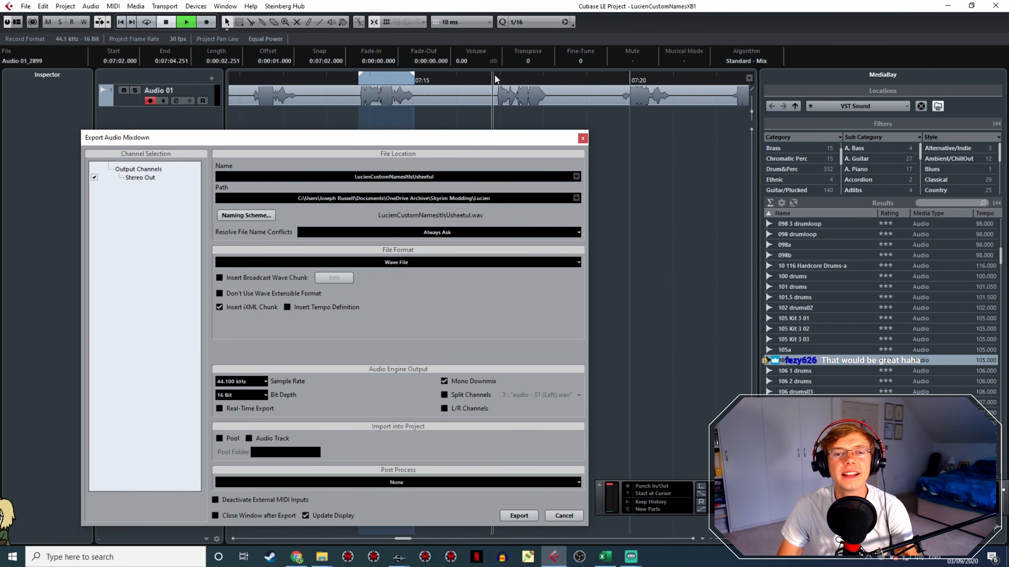
click(495, 75)
drag(518, 79, 527, 78)
click(360, 78)
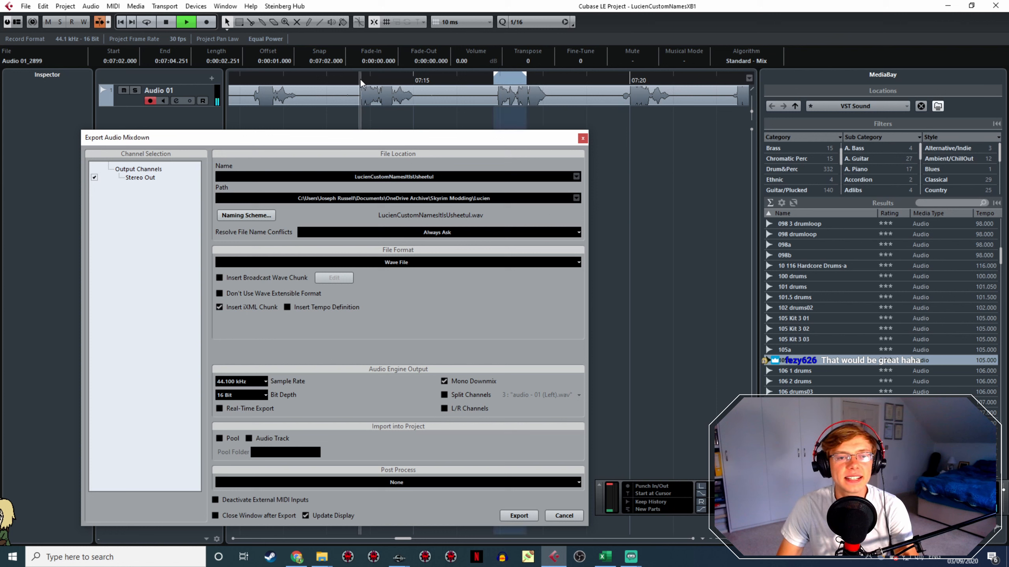
click(367, 76)
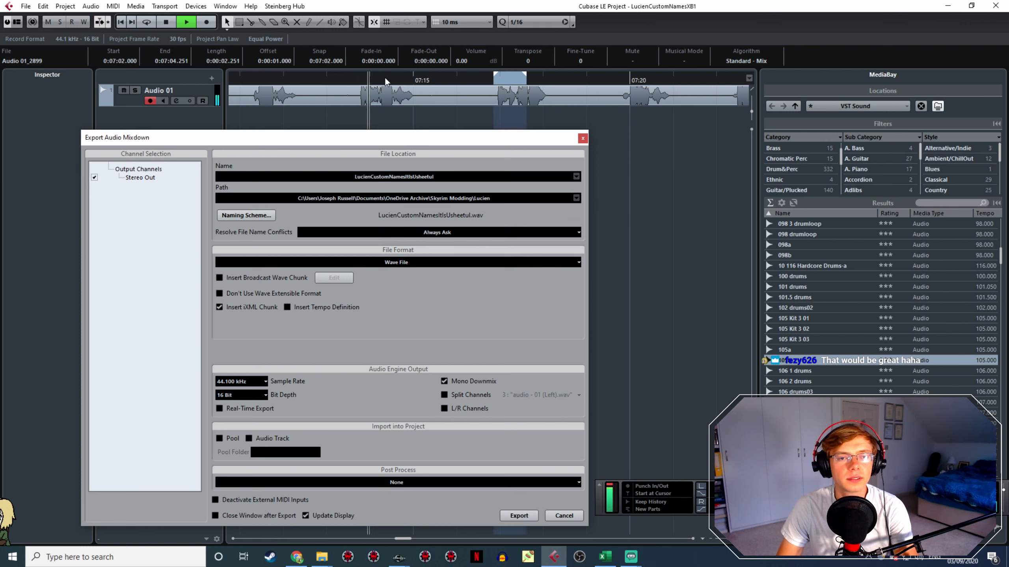
click(363, 75)
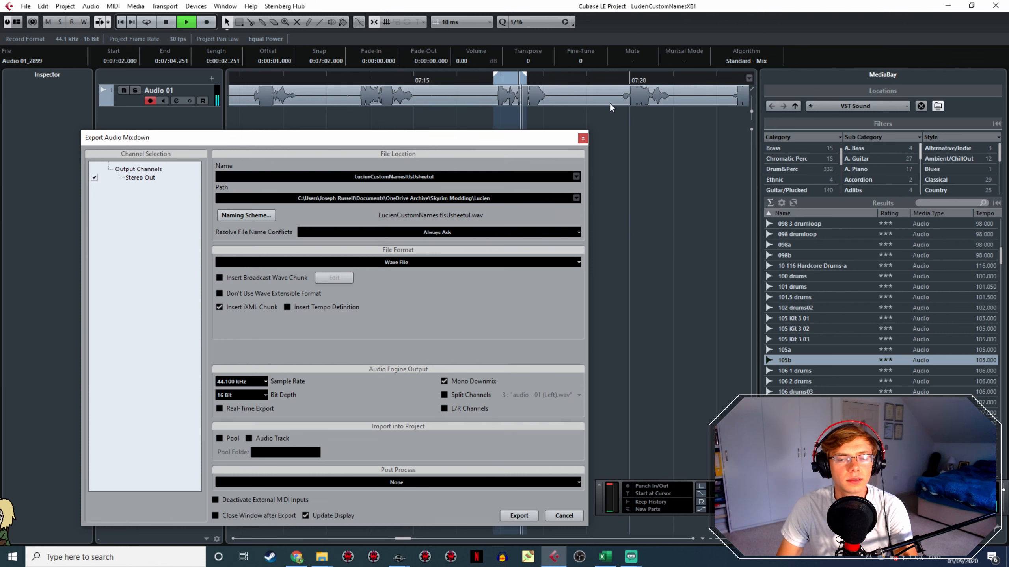
Set the export range to about 07:19.8–07:21.0 and export the take as LucienCustomNamesItIsVailyn
scroll(506, 86, right, 2)
click(516, 76)
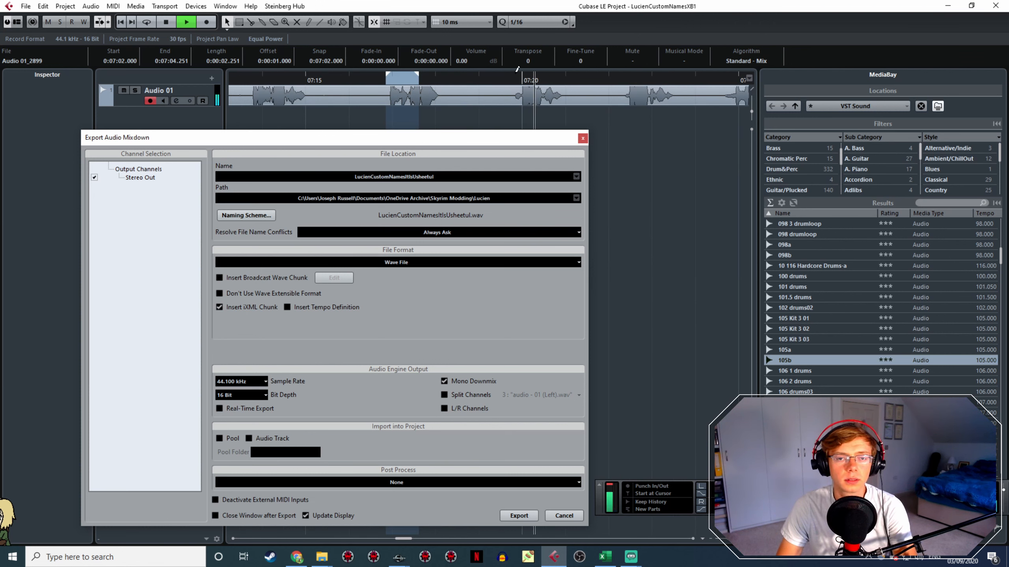
drag(516, 75, 566, 76)
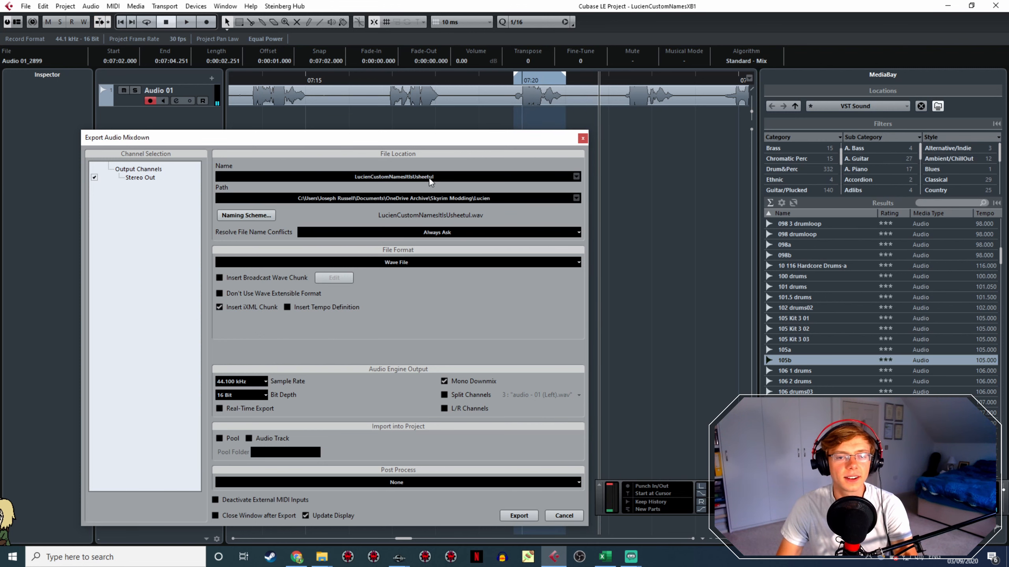
drag(433, 176, 421, 179)
text(Vailyn)
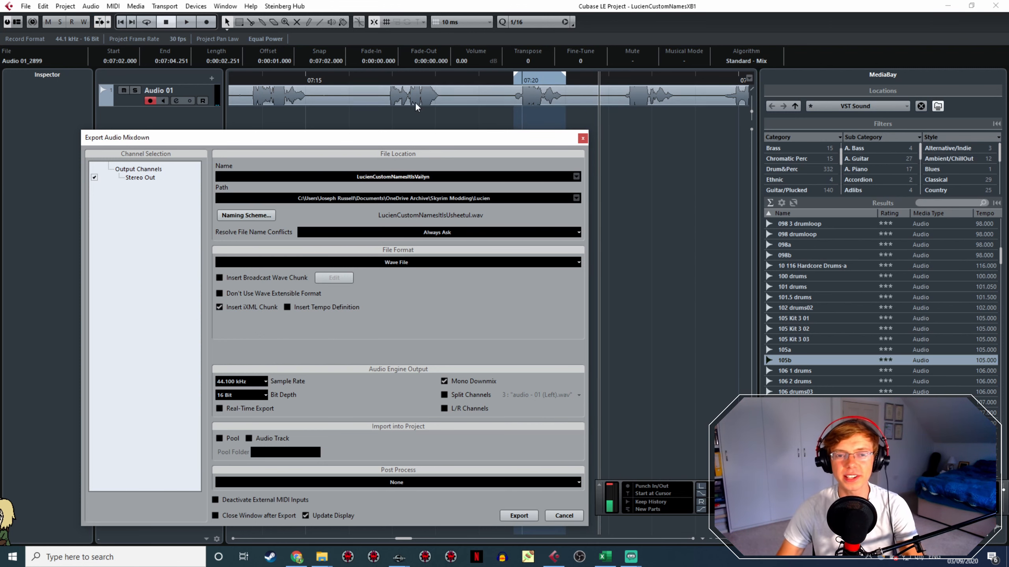
click(519, 515)
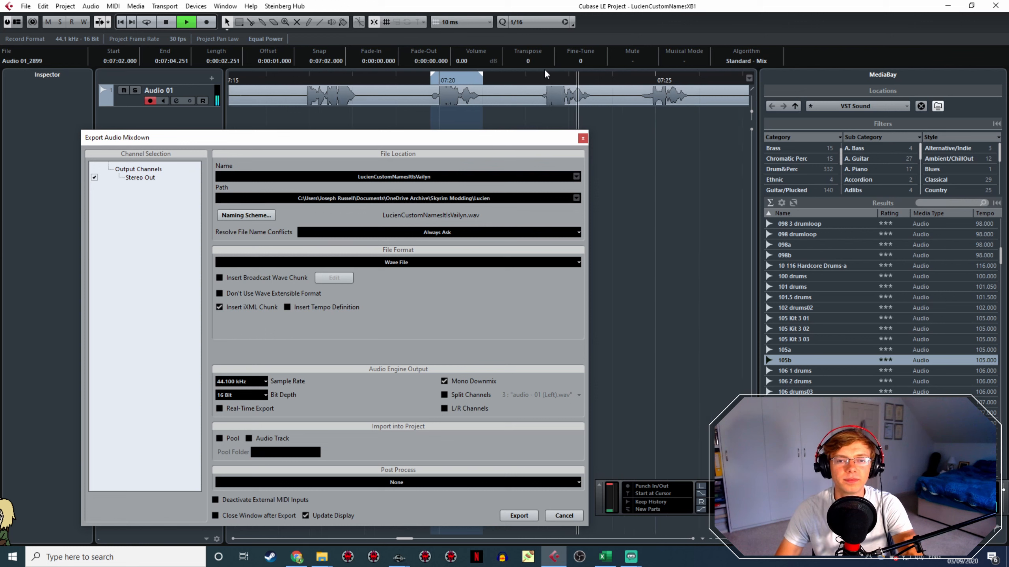
Set the export range to about 07:22.4–07:23.6 and export the take as LucienCustomNamesItIsVaruith
drag(585, 81, 593, 81)
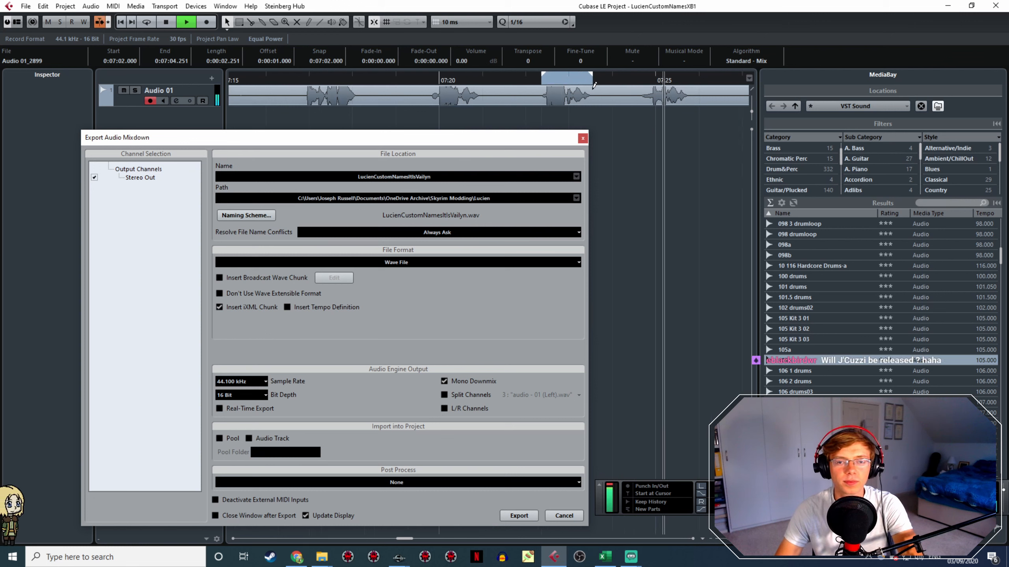
key(space)
click(440, 178)
drag(443, 179, 422, 179)
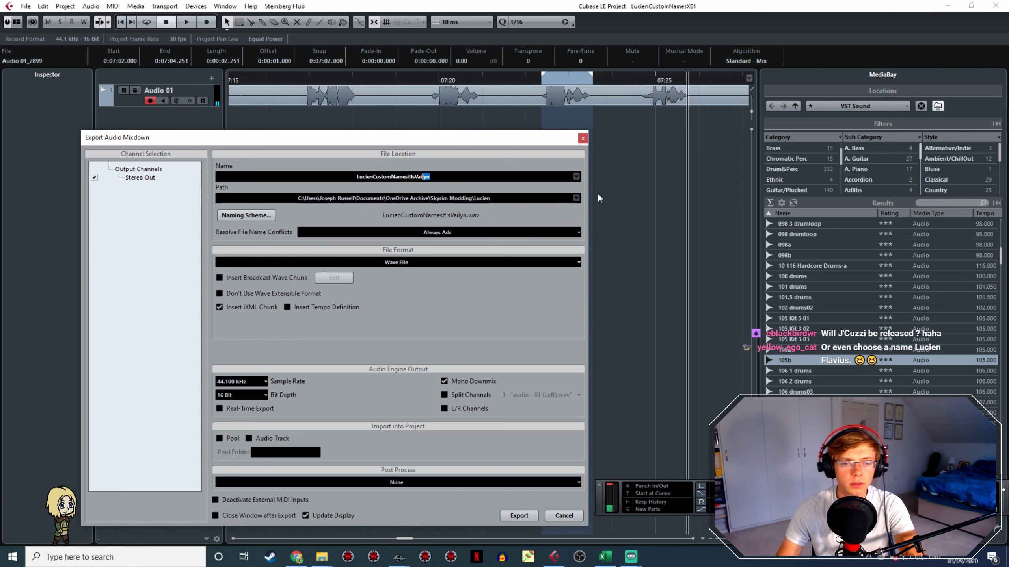
key(BackSpace)
key(BackSpace)
text(ruith)
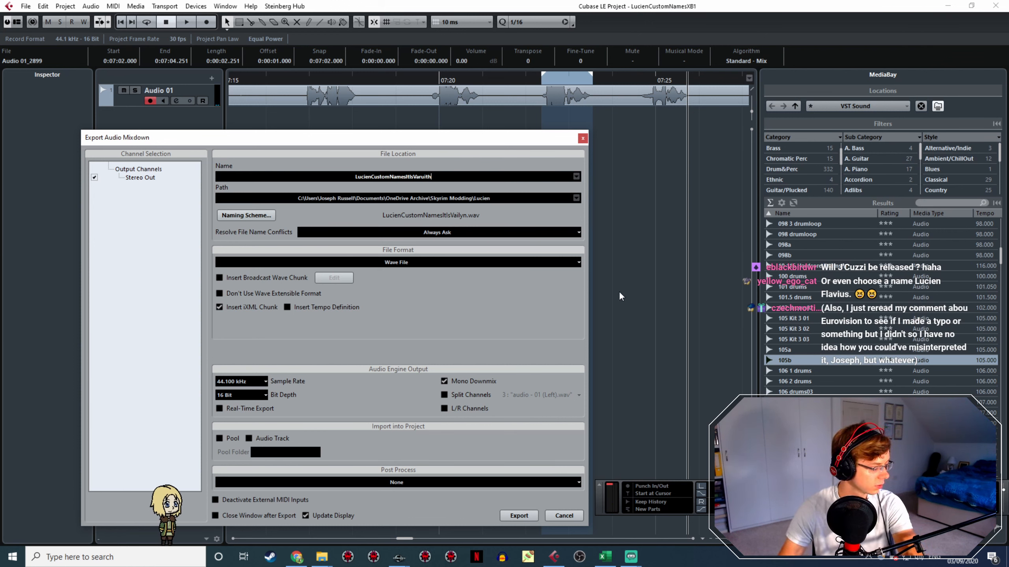
click(527, 516)
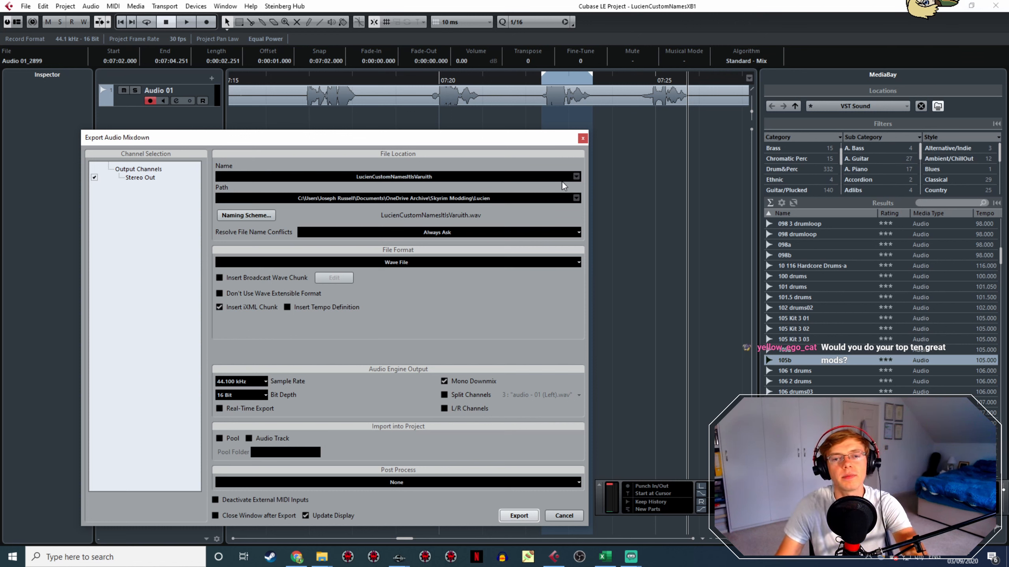
Play on from about 07:22.3, set the export range to about 07:24.6–07:25.8, and export that take as LucienCustomNamesItIsVee
click(537, 79)
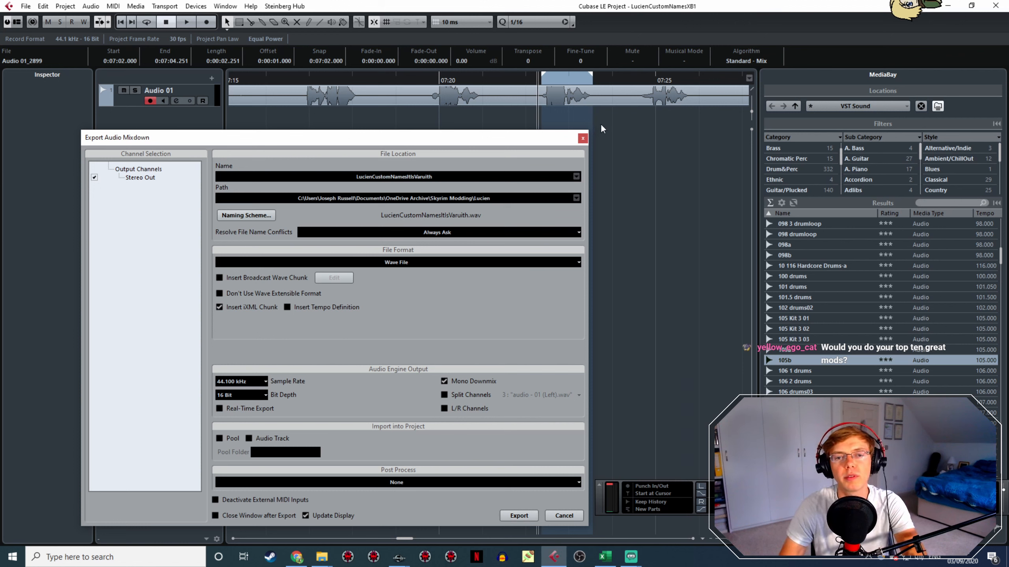
drag(602, 121, 500, 99)
key(space)
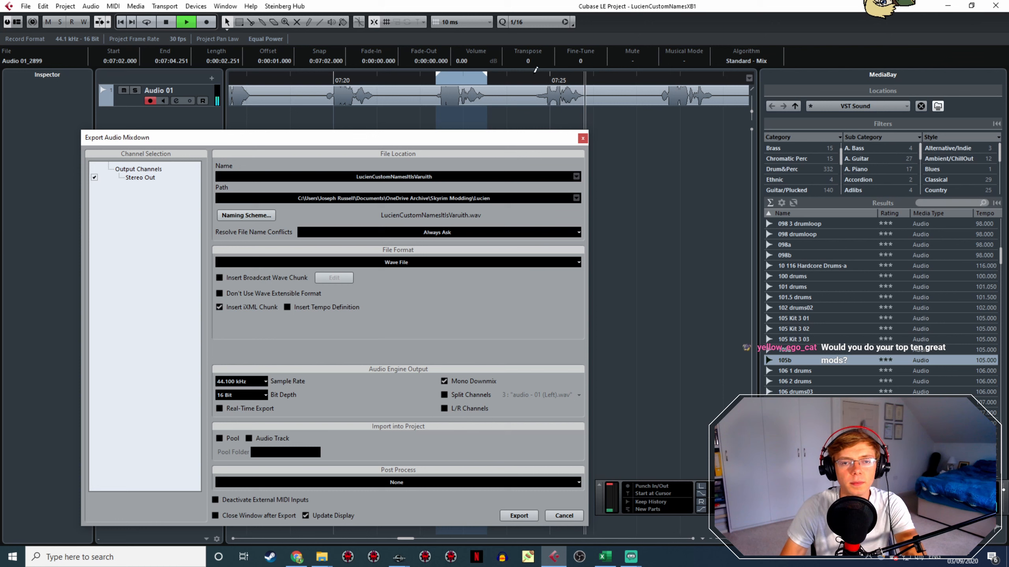
drag(534, 69, 585, 93)
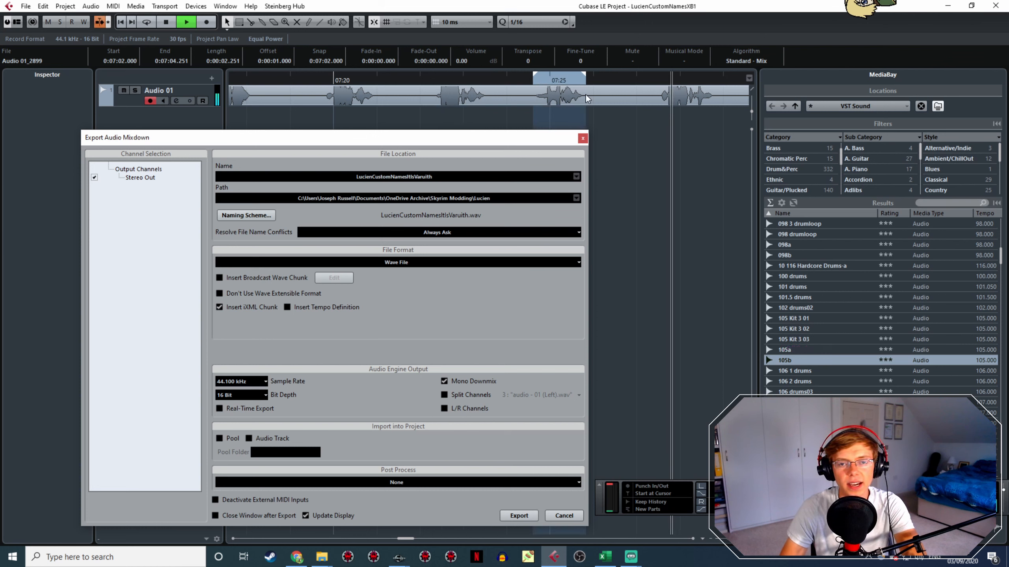
key(space)
click(433, 176)
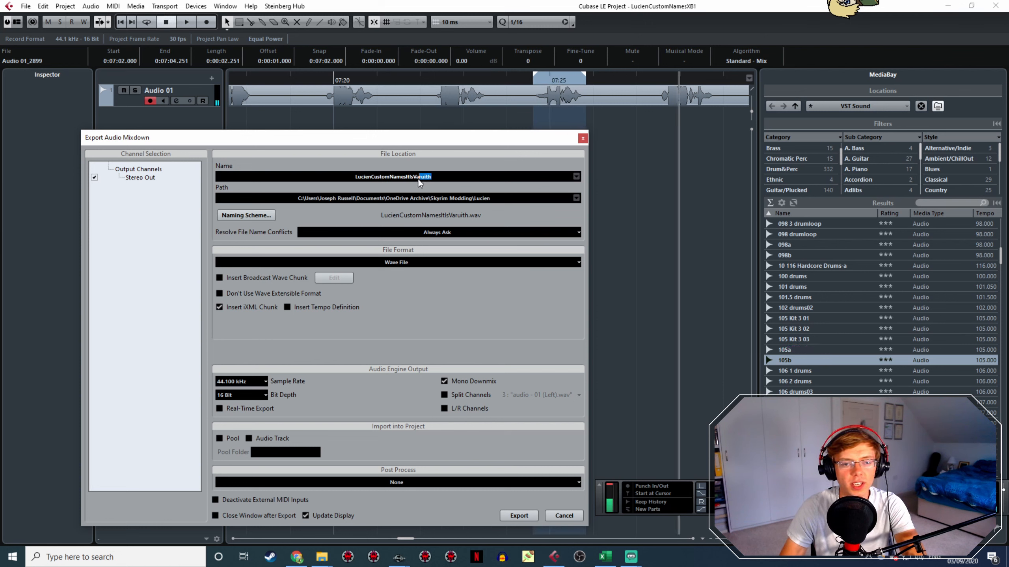
click(518, 515)
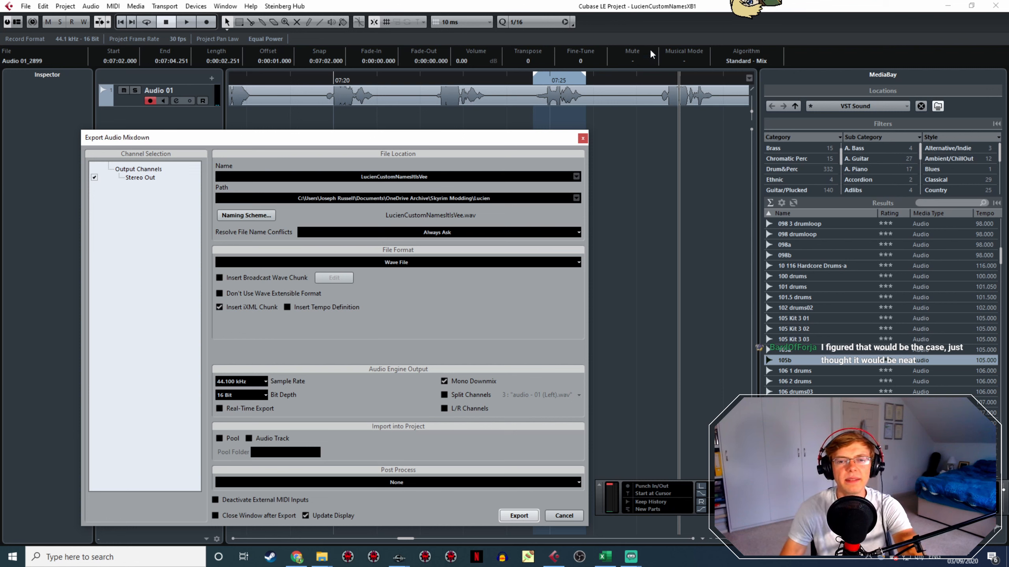
Play on from the preceding take, set the export range to about 07:27.4–07:28.9, and export the take as LucienCustomNamesItIsVeronique
scroll(663, 160, right, 3)
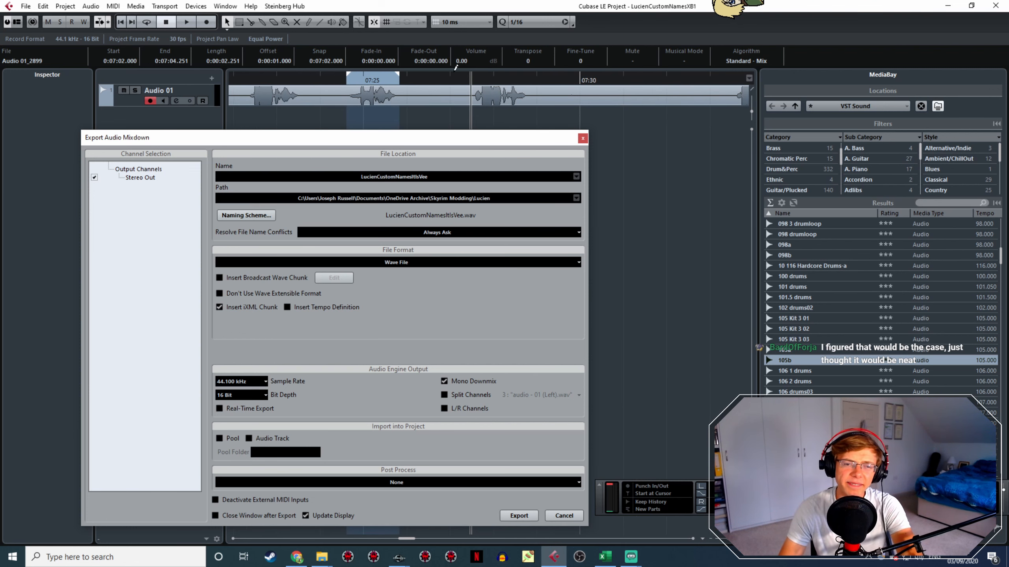
key(space)
drag(469, 78, 527, 87)
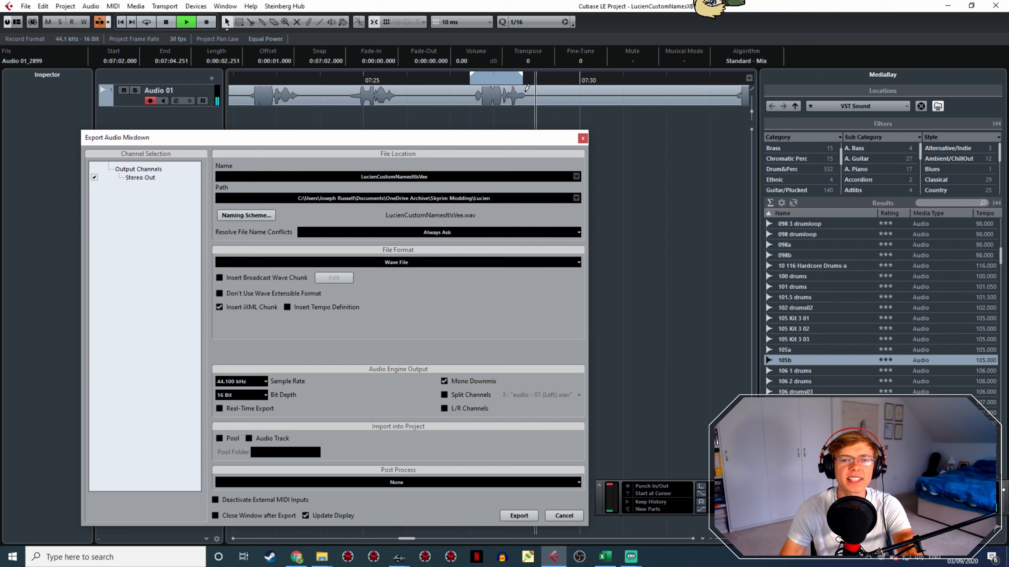
click(436, 177)
click(429, 176)
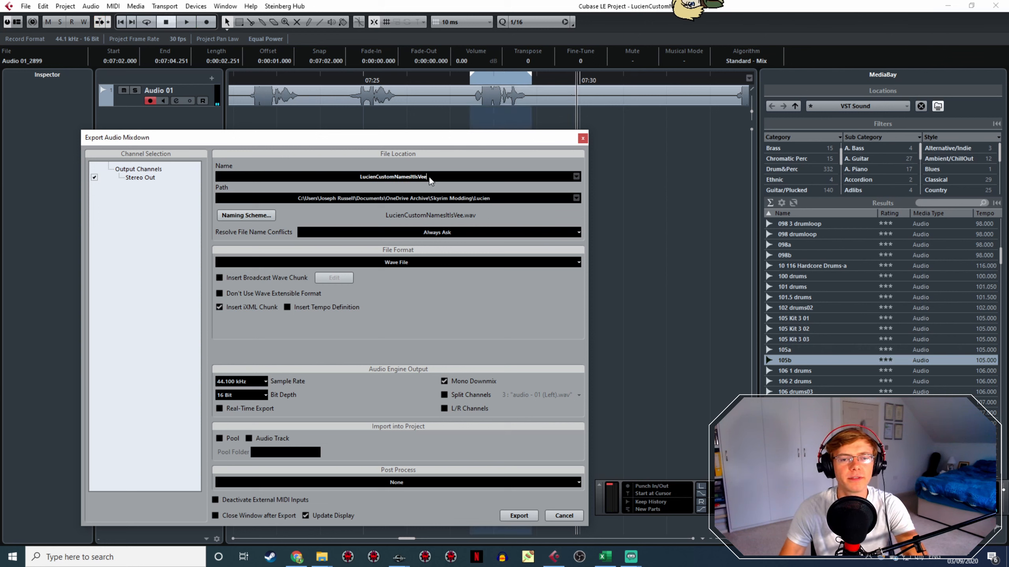
text(ronique)
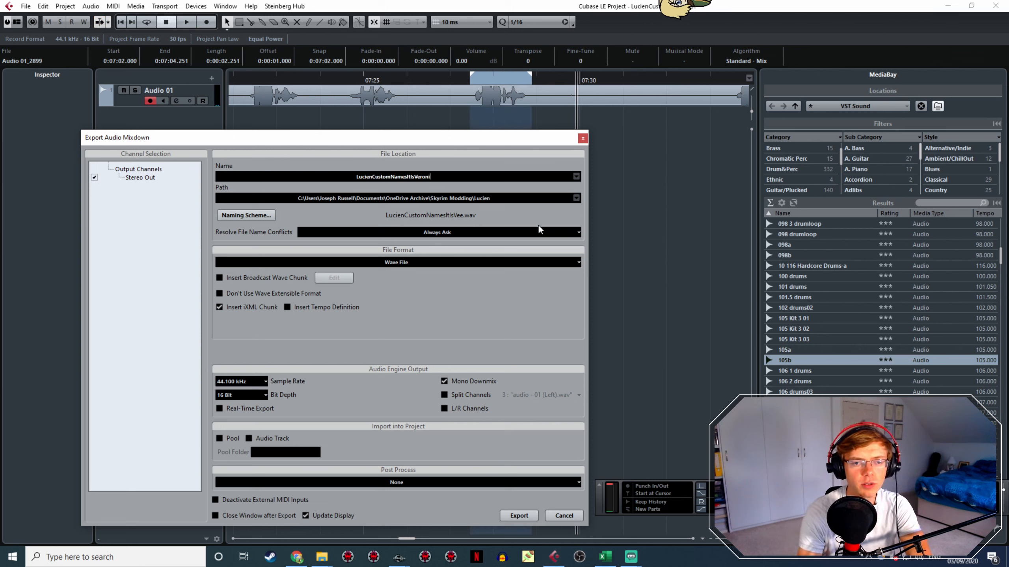
click(518, 516)
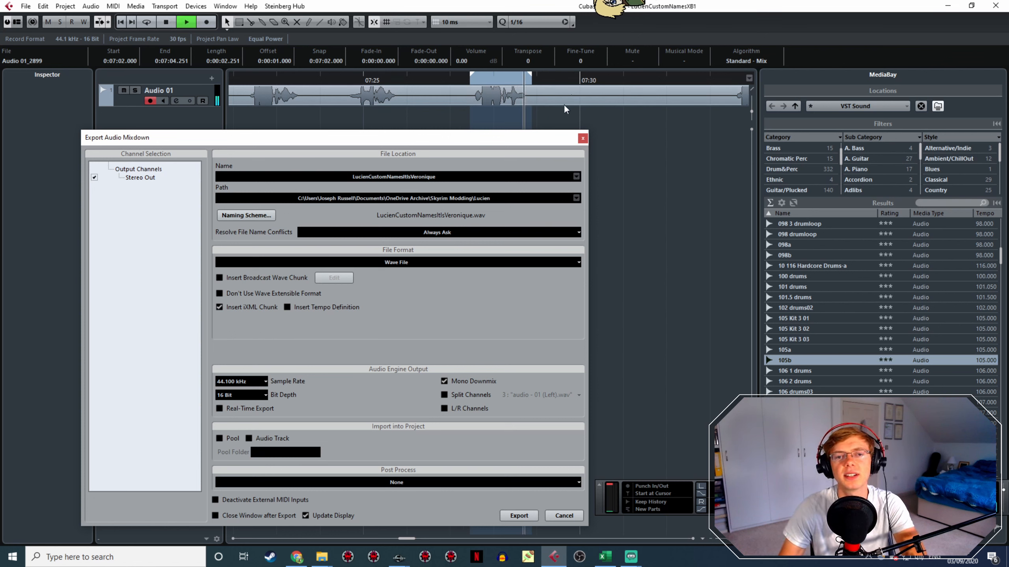
Compare the takes at about 07:27.6 and 07:33.7 by playing both, and mark the second one at about 07:33.6–07:34.6
drag(661, 118, 493, 93)
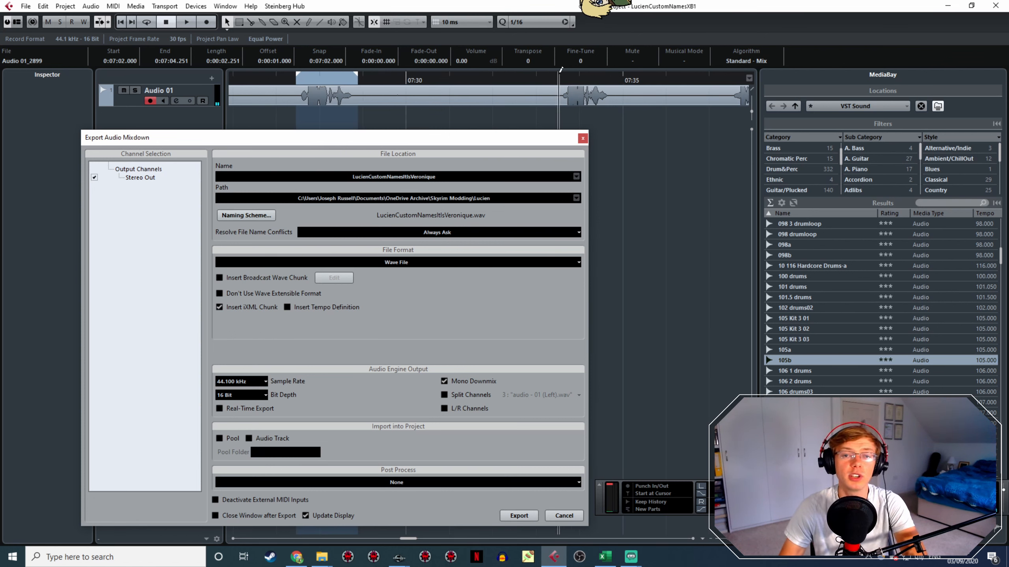
key(space)
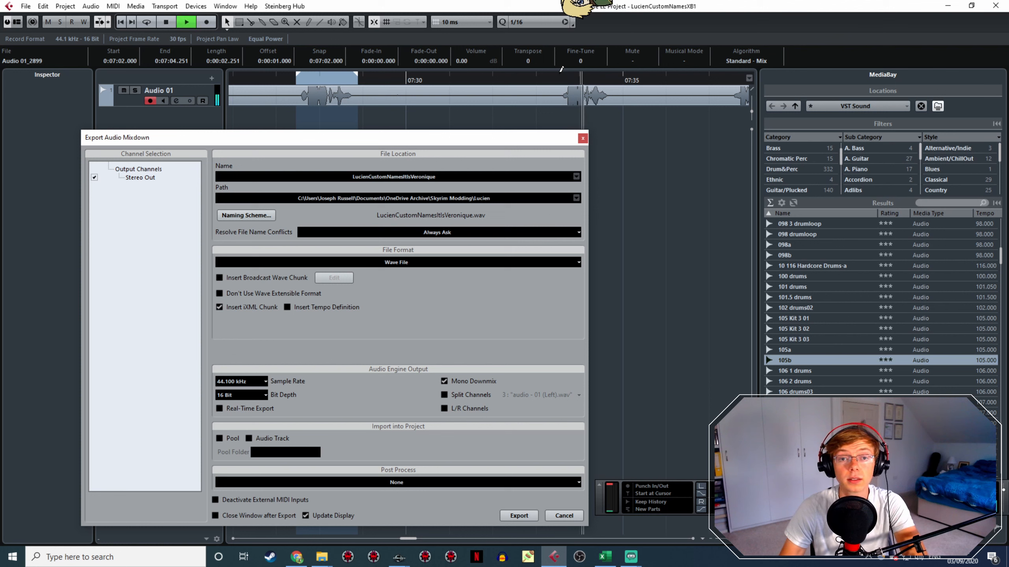
click(302, 81)
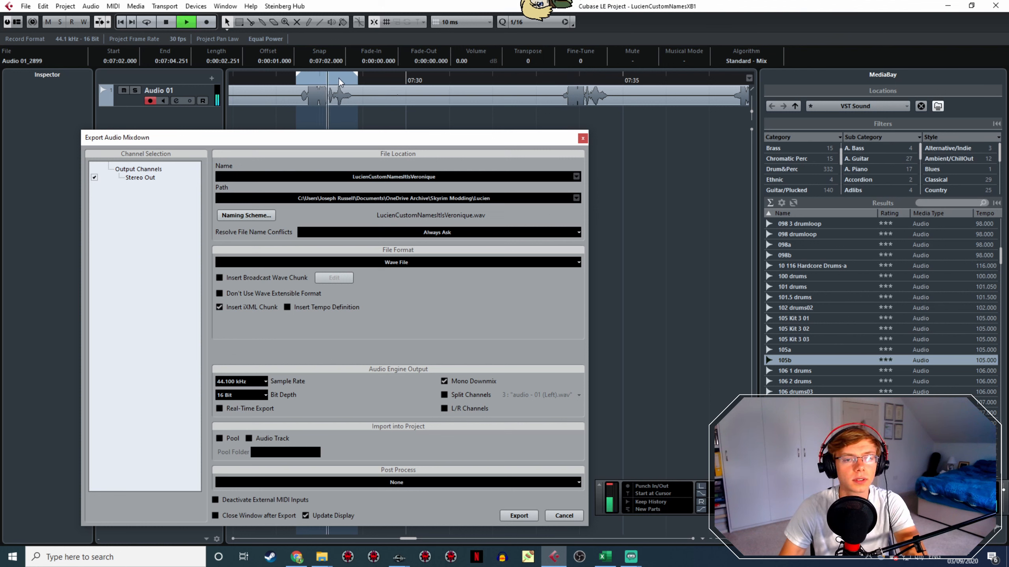
click(566, 77)
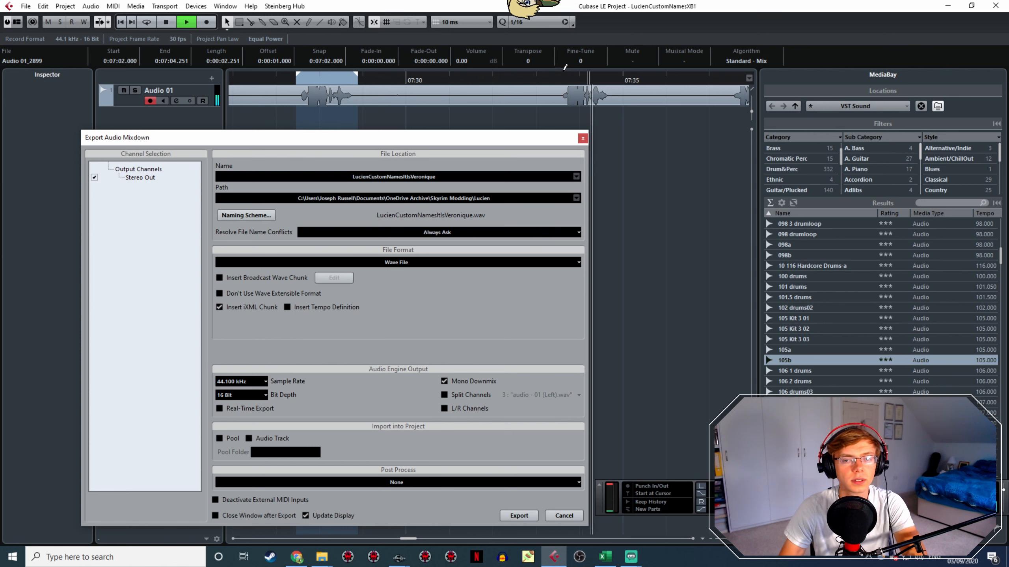
drag(563, 78, 596, 77)
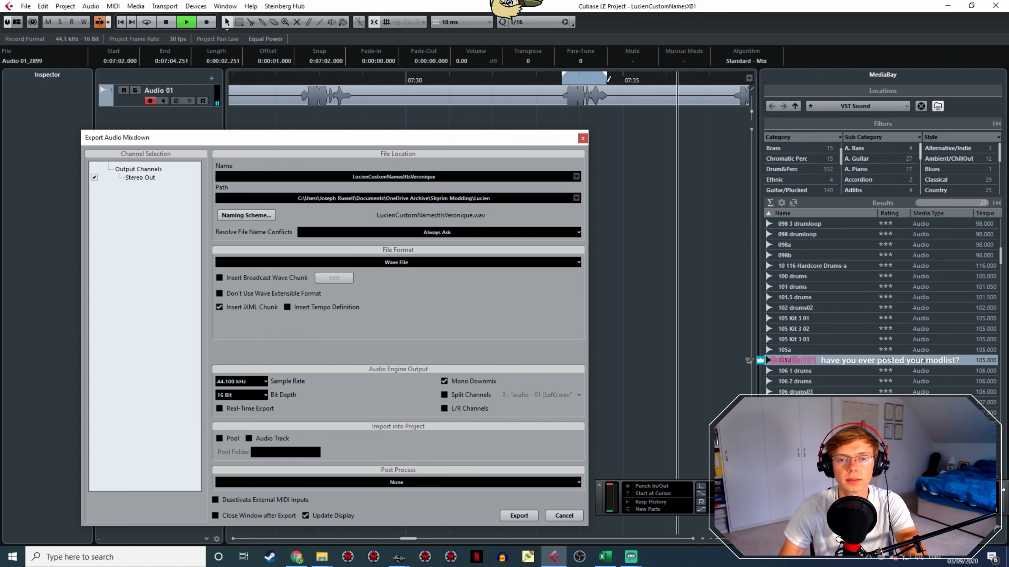
key(space)
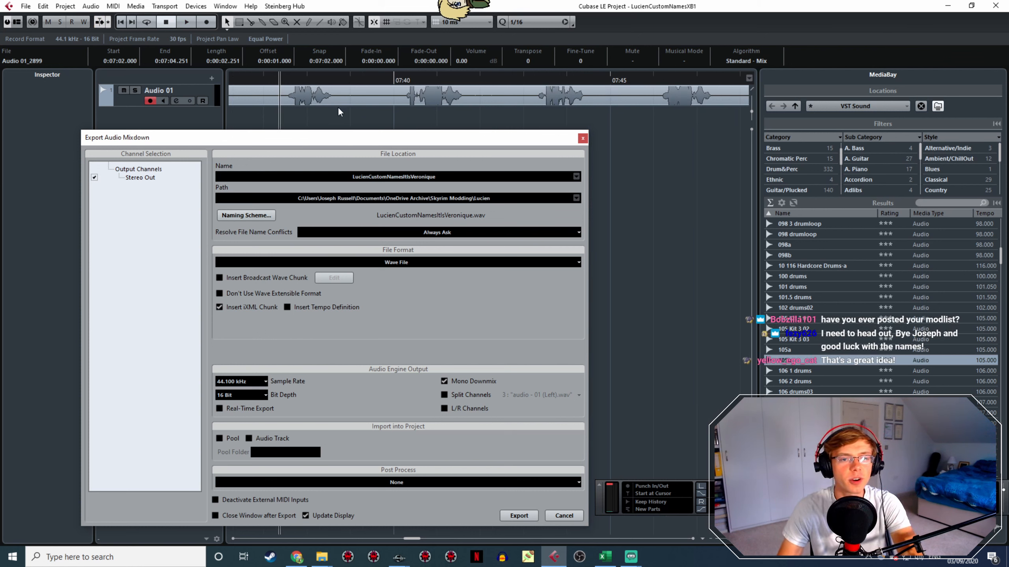
Set the export range to about 07:33.6–07:34.7 and export it as LucienCustomNamesItIsVeronique, overwriting the existing file
drag(404, 78, 360, 81)
key(space)
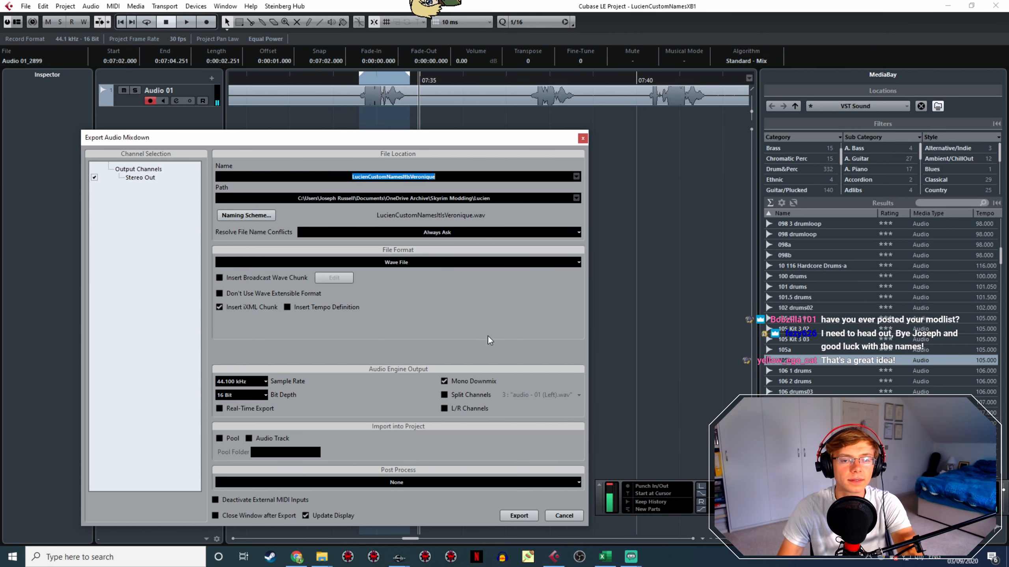
click(524, 515)
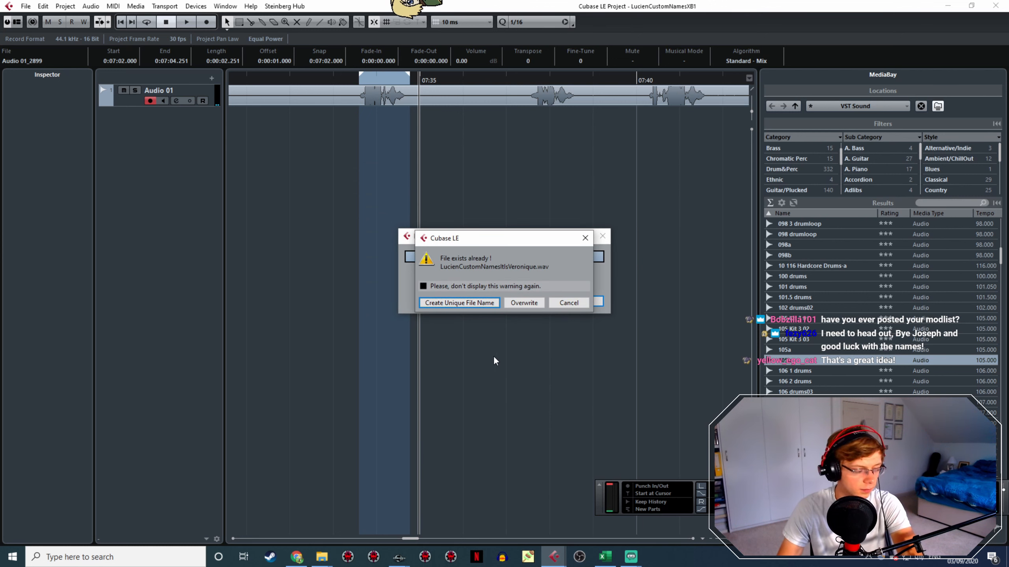
click(518, 304)
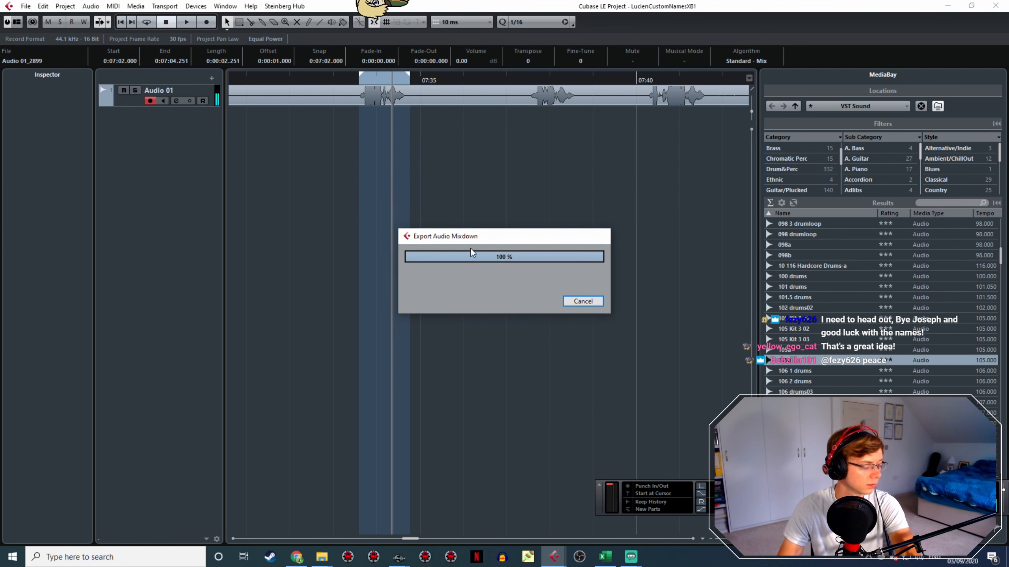
Play on to the next take, set the export range to about 07:37.5–07:38.7, and export it as LucienCustomNamesItIsVesha
key(space)
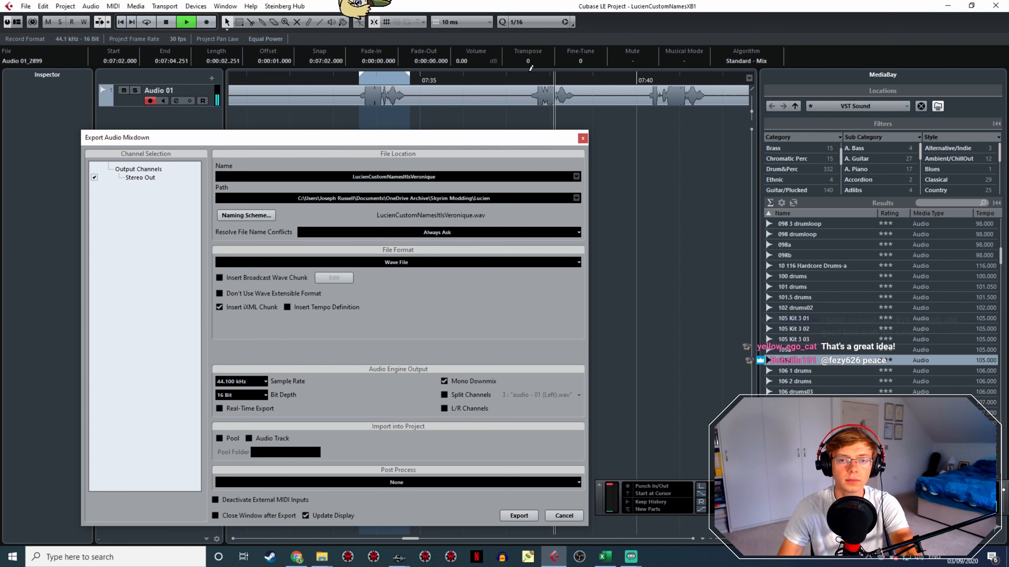
drag(530, 81, 579, 88)
key(space)
click(430, 176)
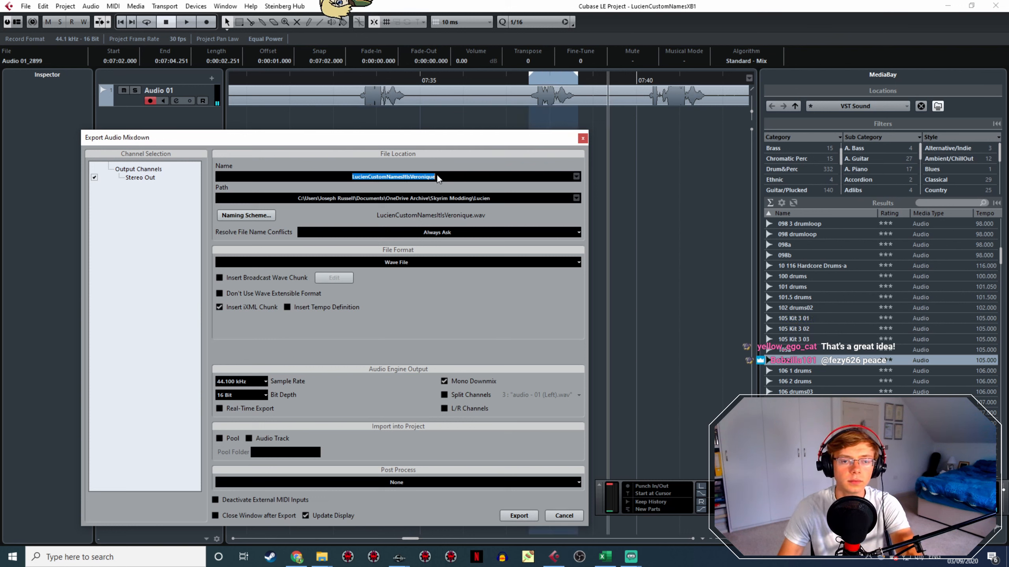
key(End)
key(BackSpace)
key(BackSpace)
key(BackSpace)
key(BackSpace)
key(BackSpace)
key(BackSpace)
key(BackSpace)
key(BackSpace)
key(BackSpace)
text(Ves)
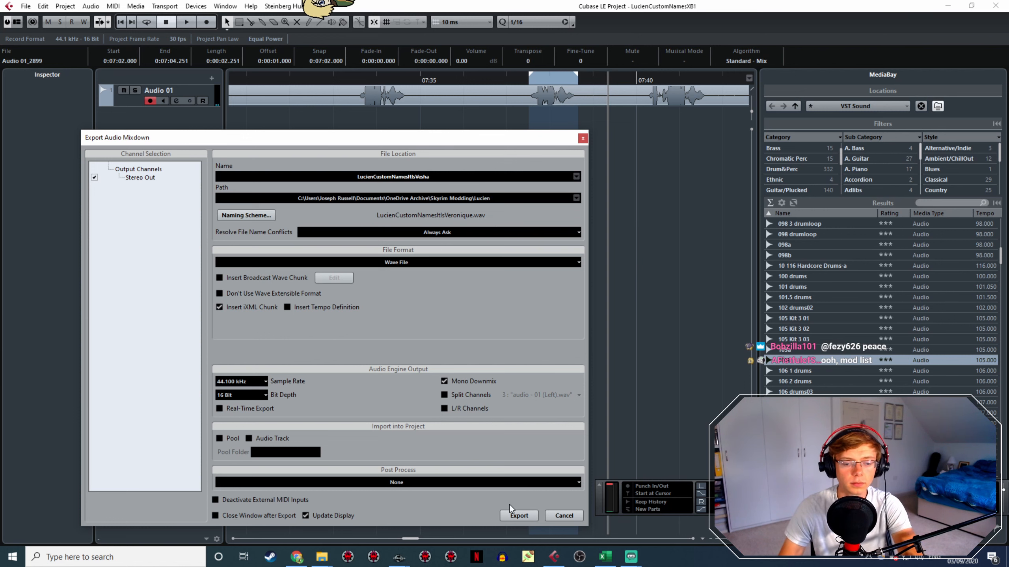
click(519, 513)
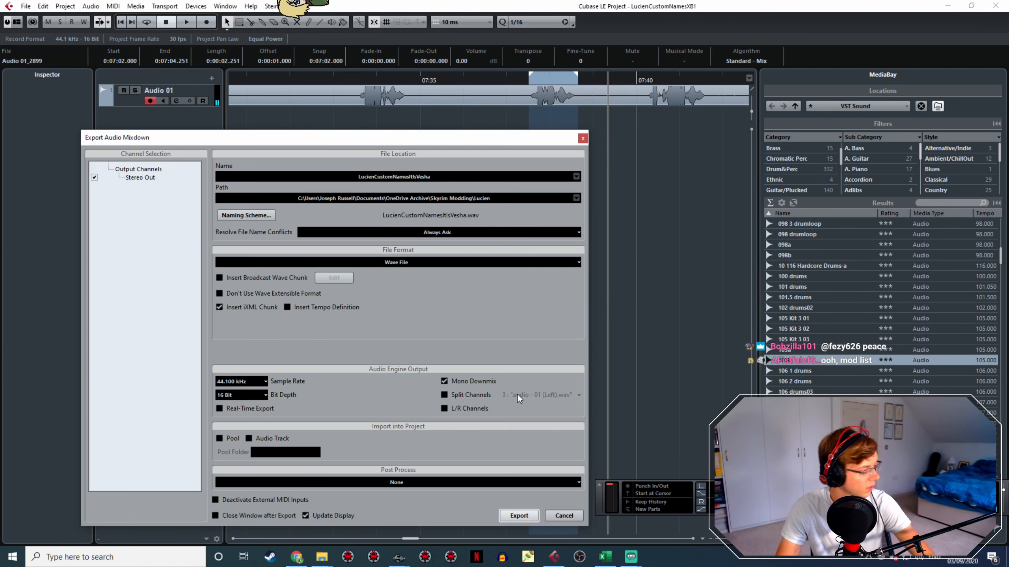
Set the export range to about 07:40.2–07:41.6, play the take, and export it as LucienCustomNamesItIsVictoria
click(537, 80)
drag(543, 76, 604, 77)
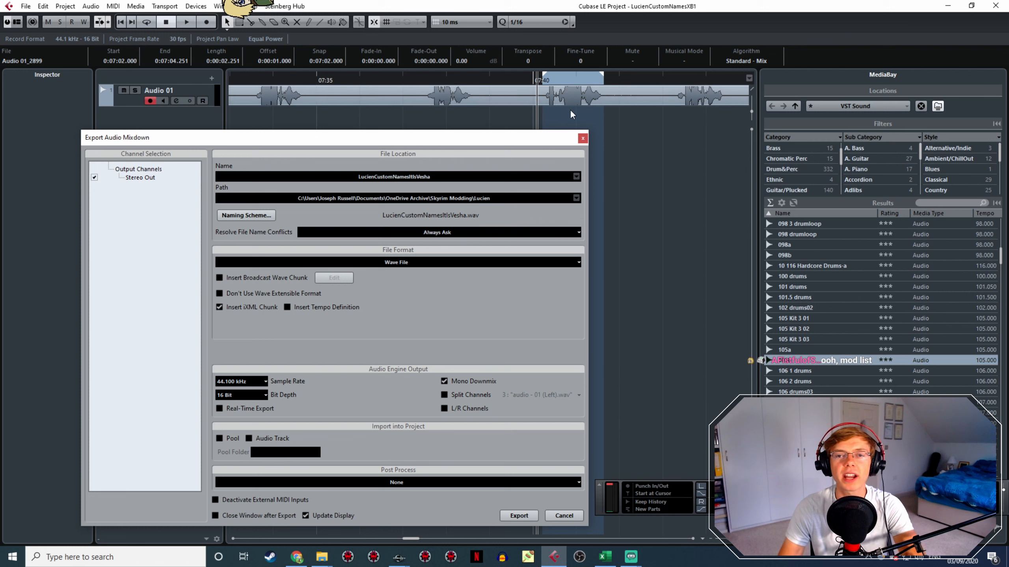
key(space)
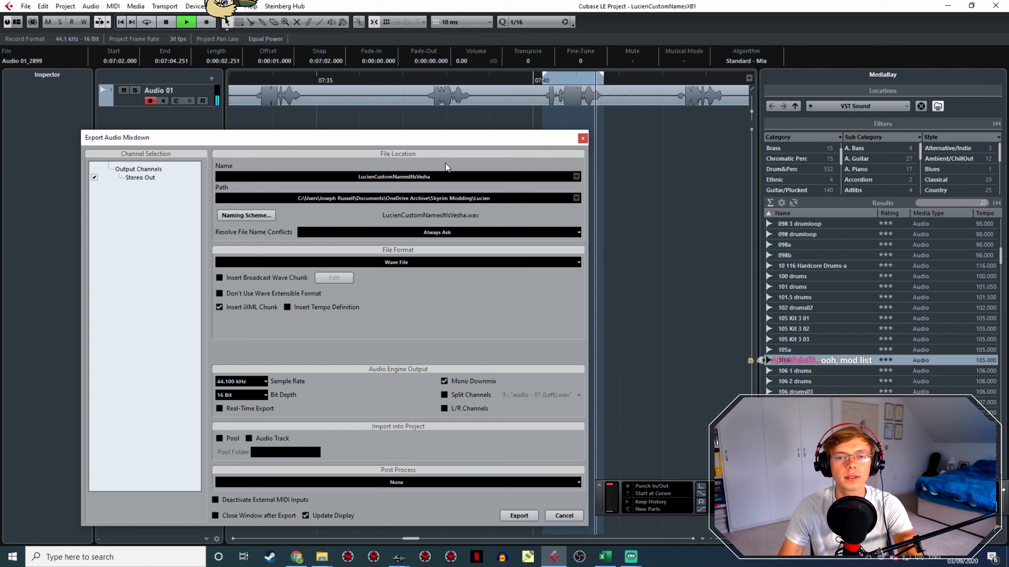
click(425, 175)
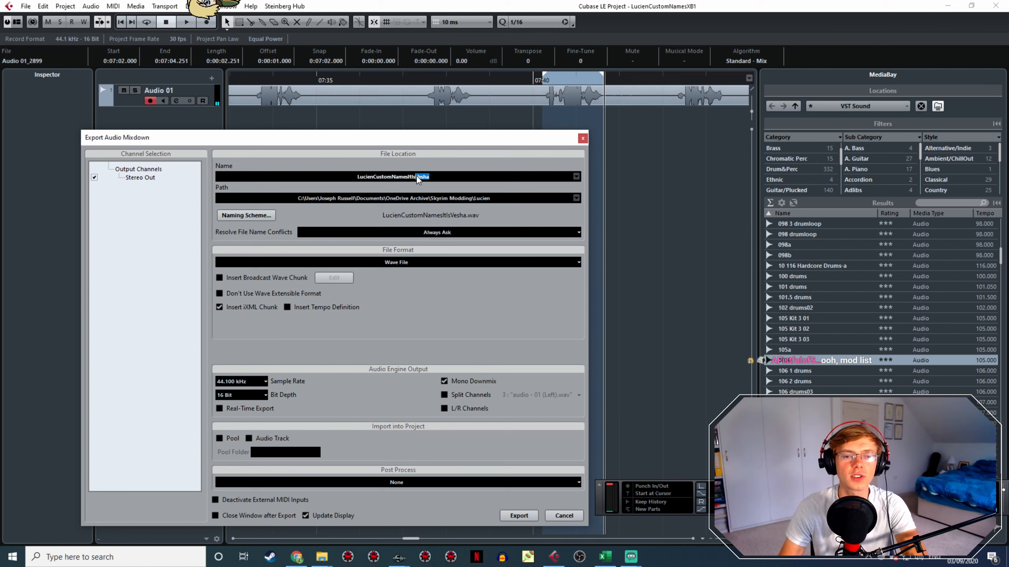
drag(416, 176, 418, 176)
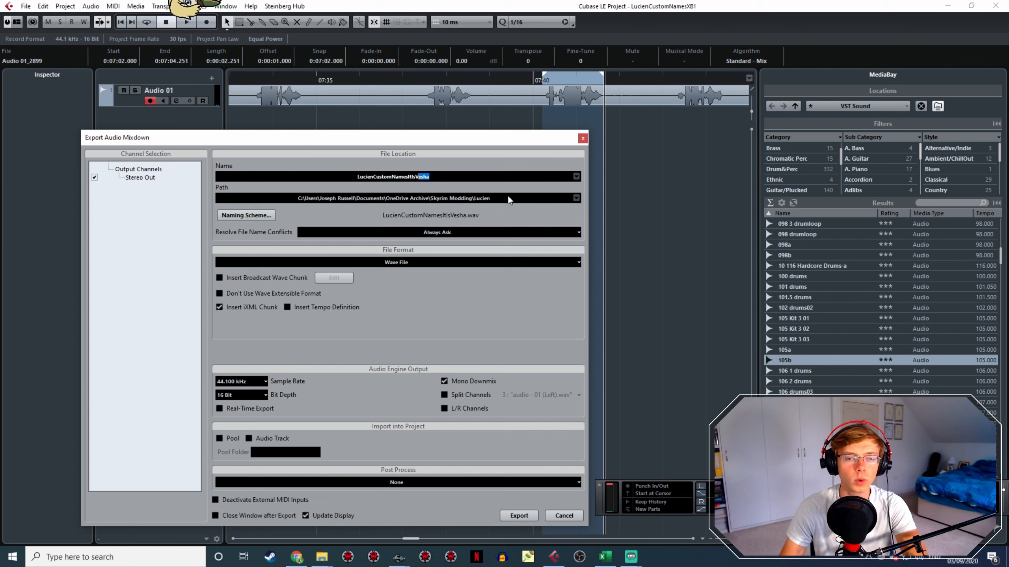
text(ictori)
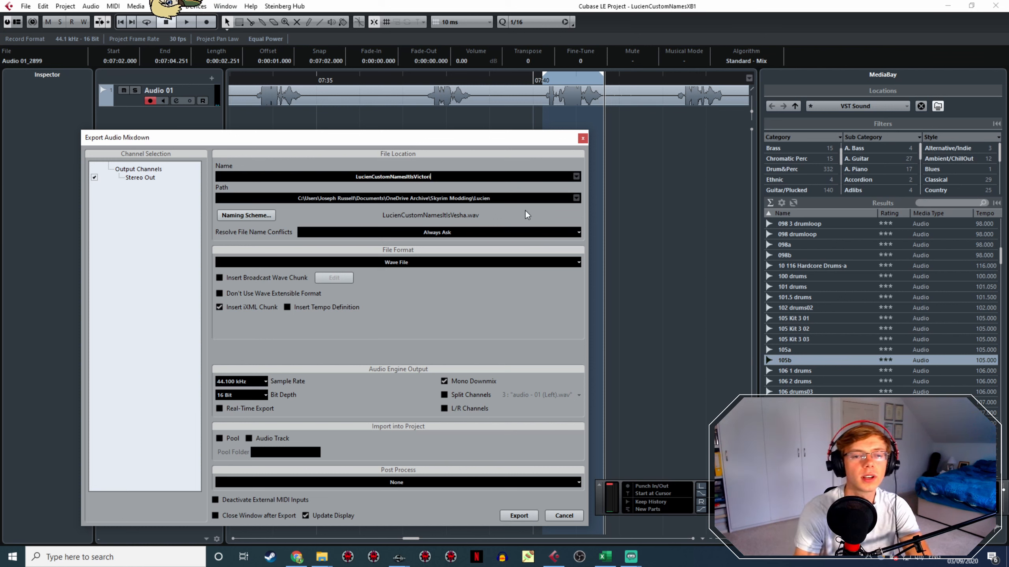
click(522, 518)
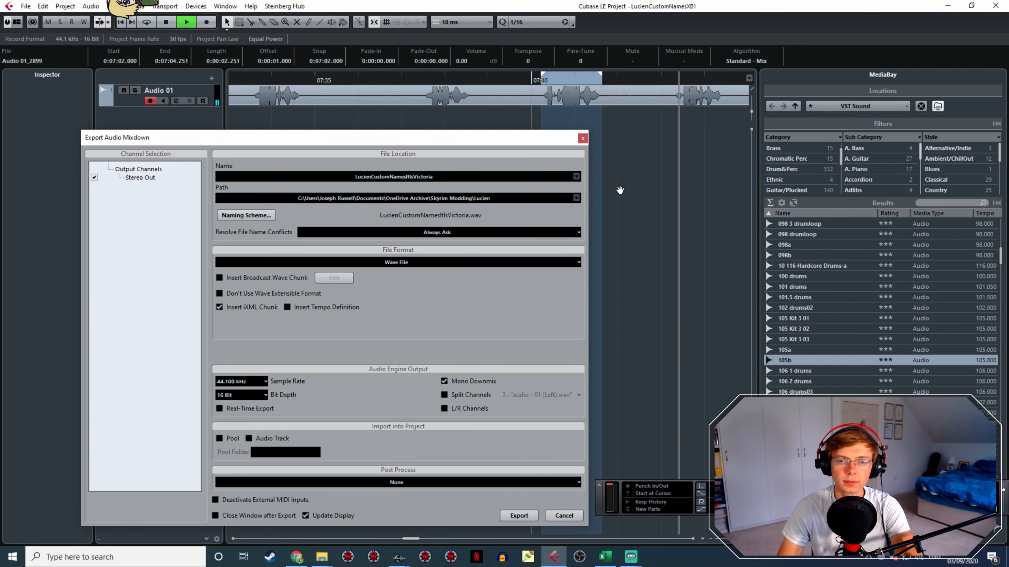
Set the export range to about 07:43.3–07:44.5 and export the take as LucienCustomNamesItIsVillius
key(space)
drag(480, 75, 531, 79)
click(436, 176)
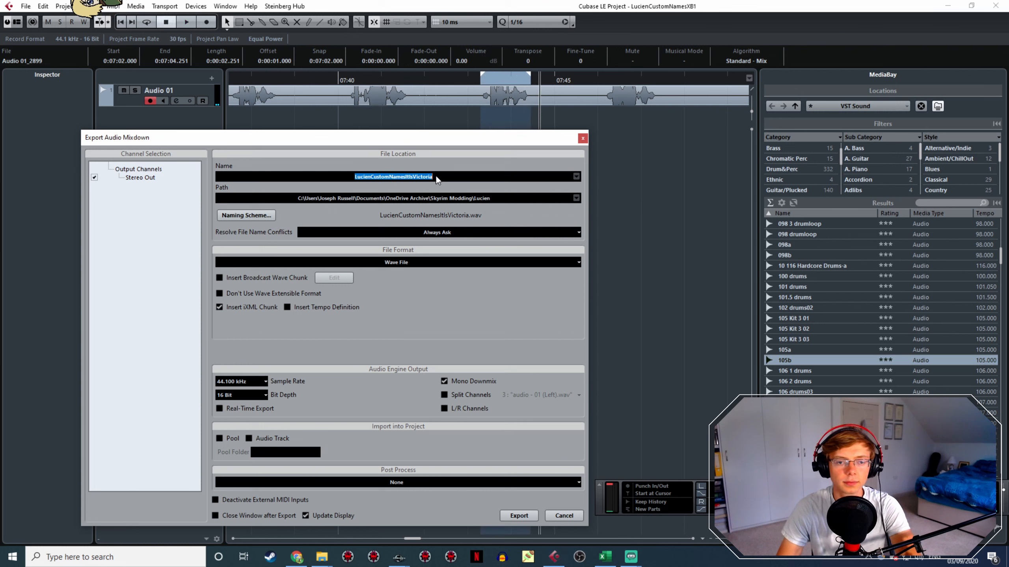
drag(436, 177, 419, 178)
text(llius)
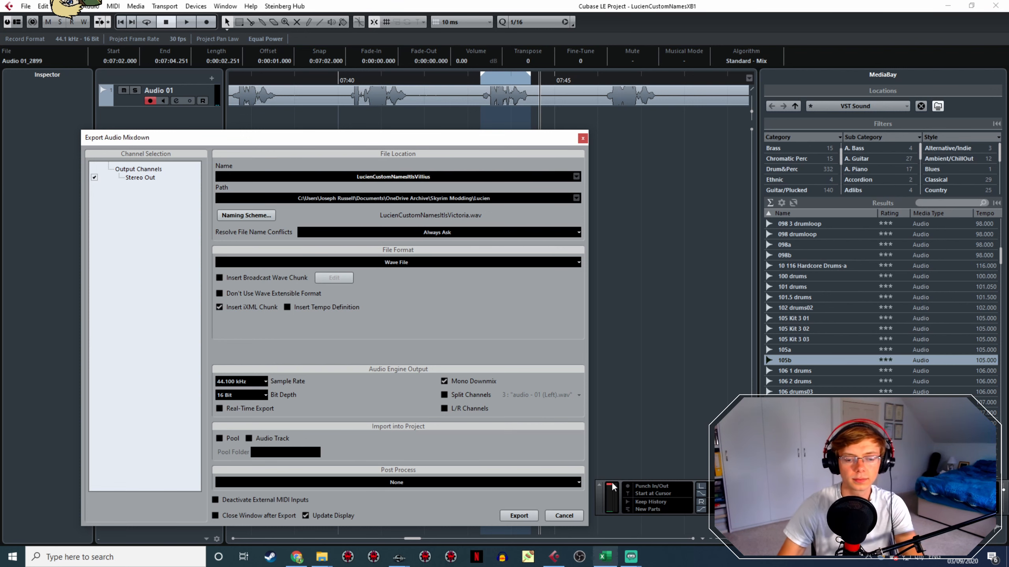
click(518, 515)
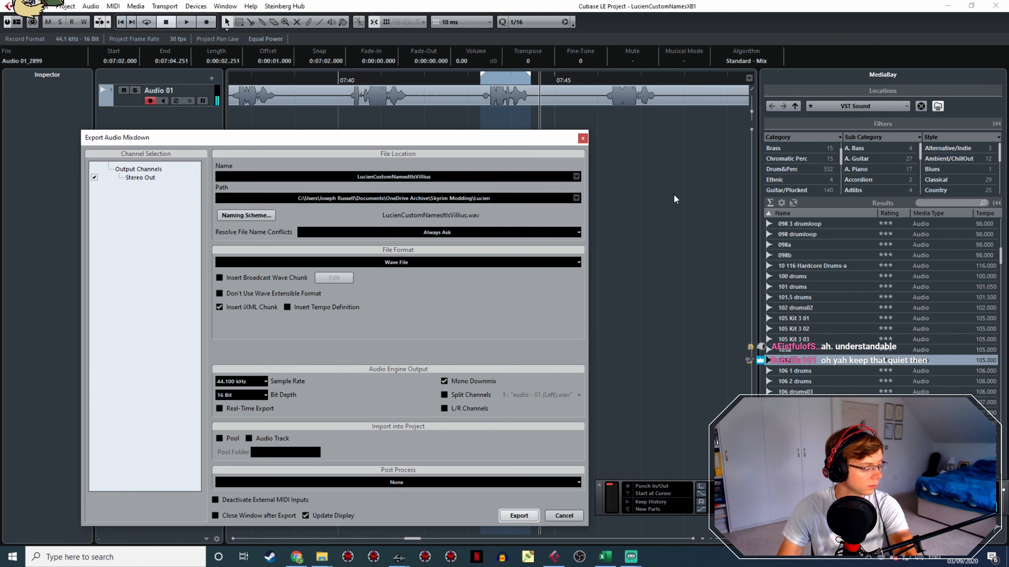
Set the export range to about 07:46.1–07:47.3, replay the take, and export it as LucienCustomNamesItIsVolanere
double_click(602, 82)
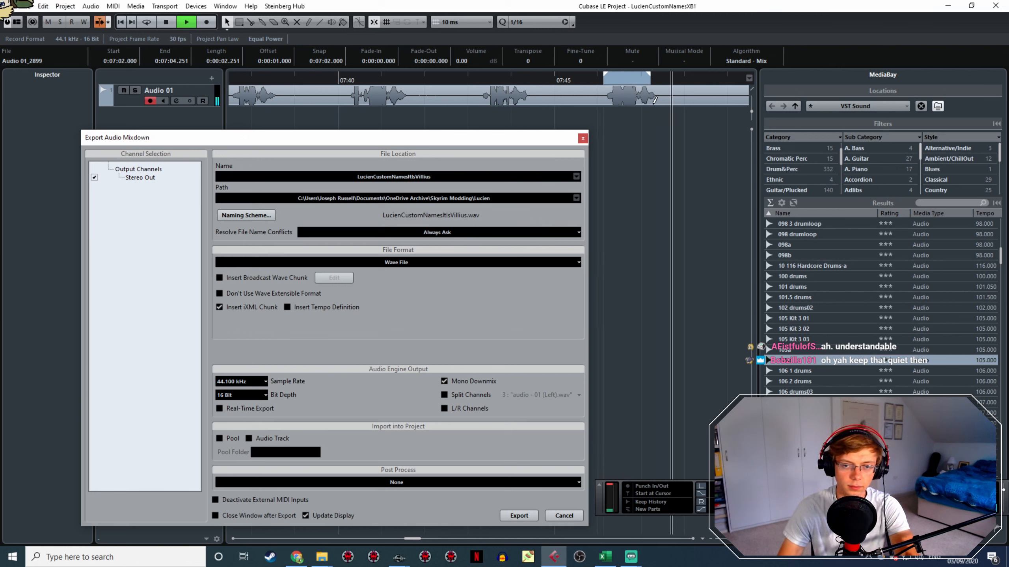
drag(655, 78, 603, 79)
click(603, 81)
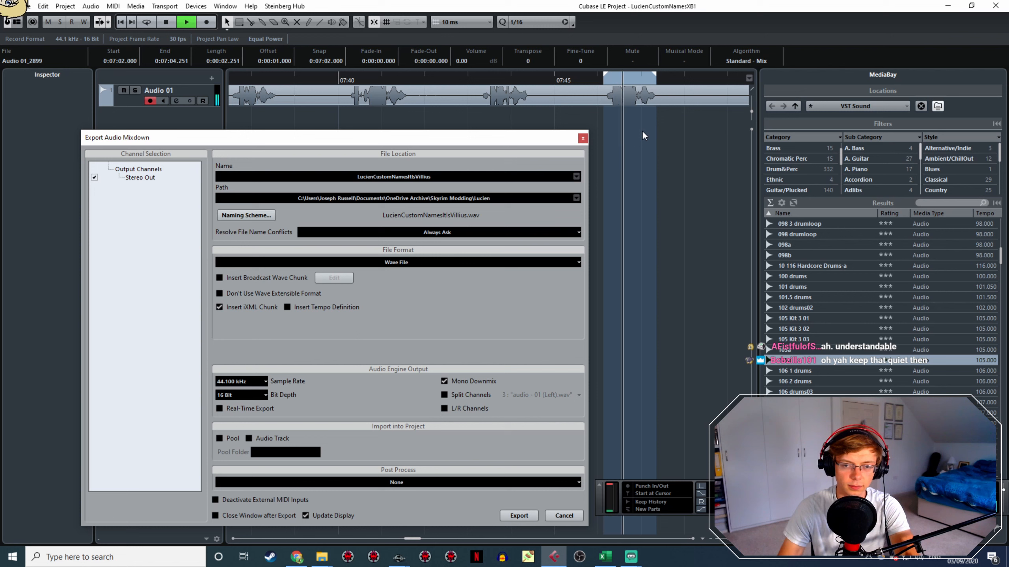
click(439, 179)
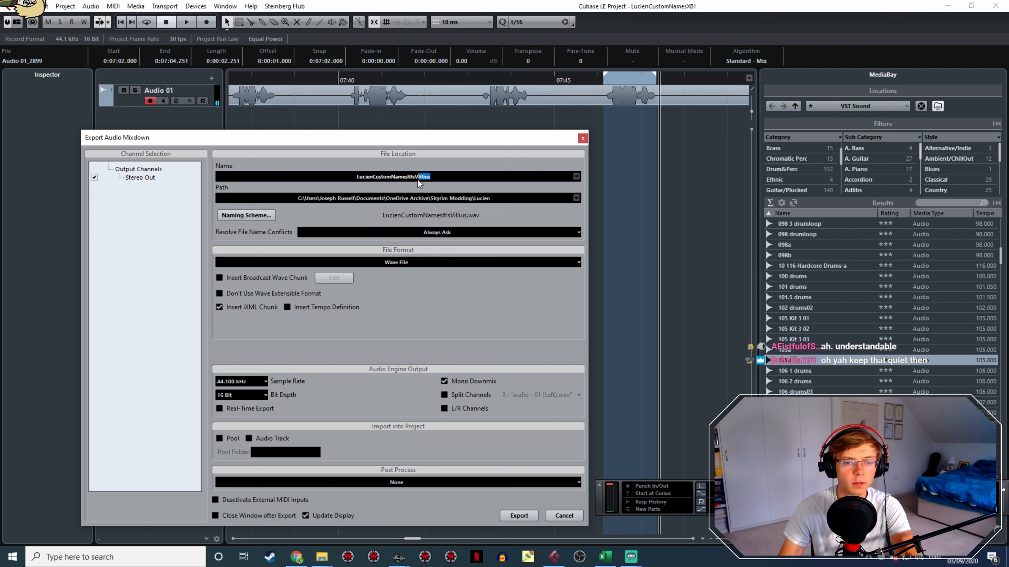
text(olanere)
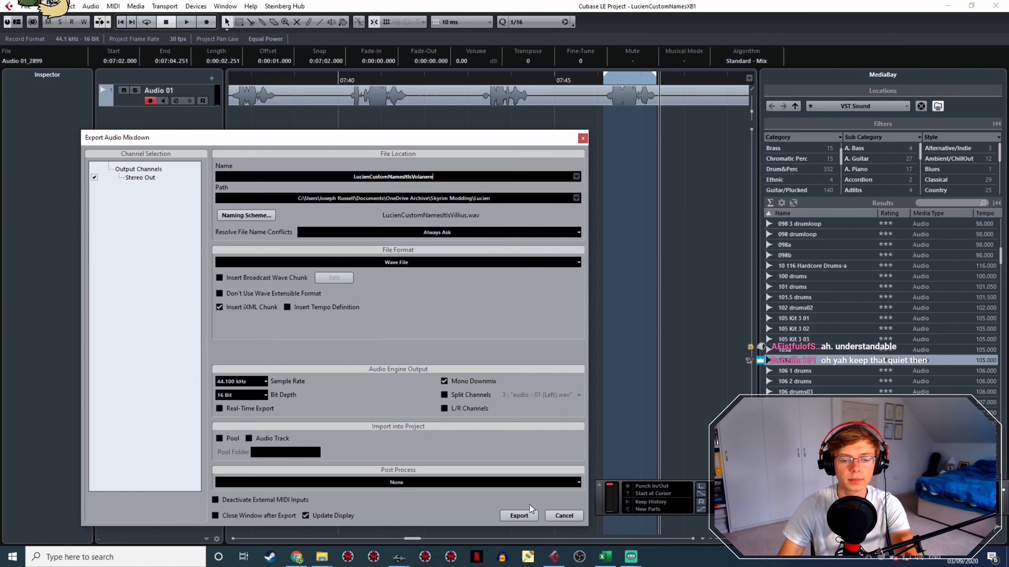
click(512, 516)
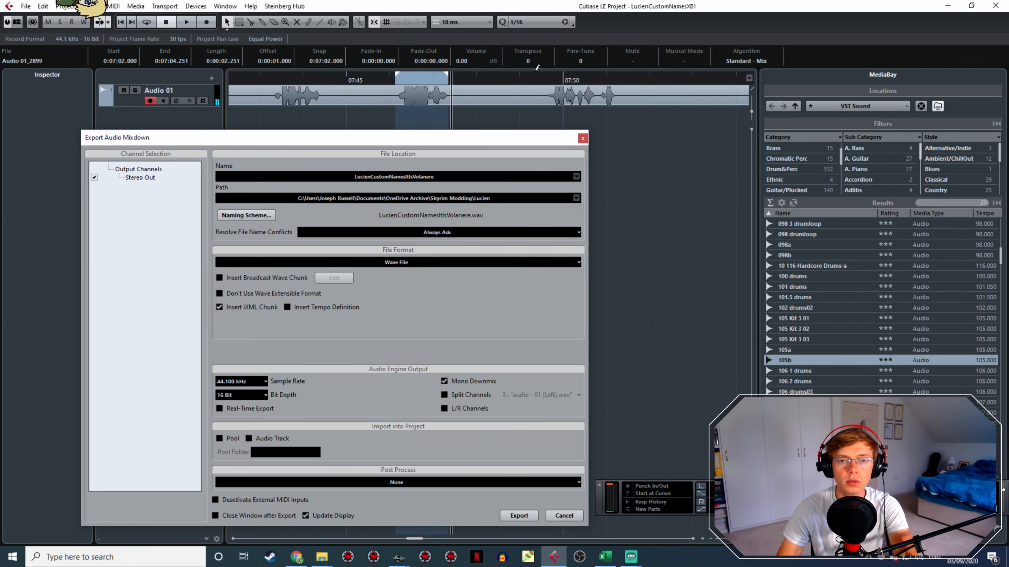
Play on to the next take and set the export range to about 07:57.2–07:58.7
click(547, 82)
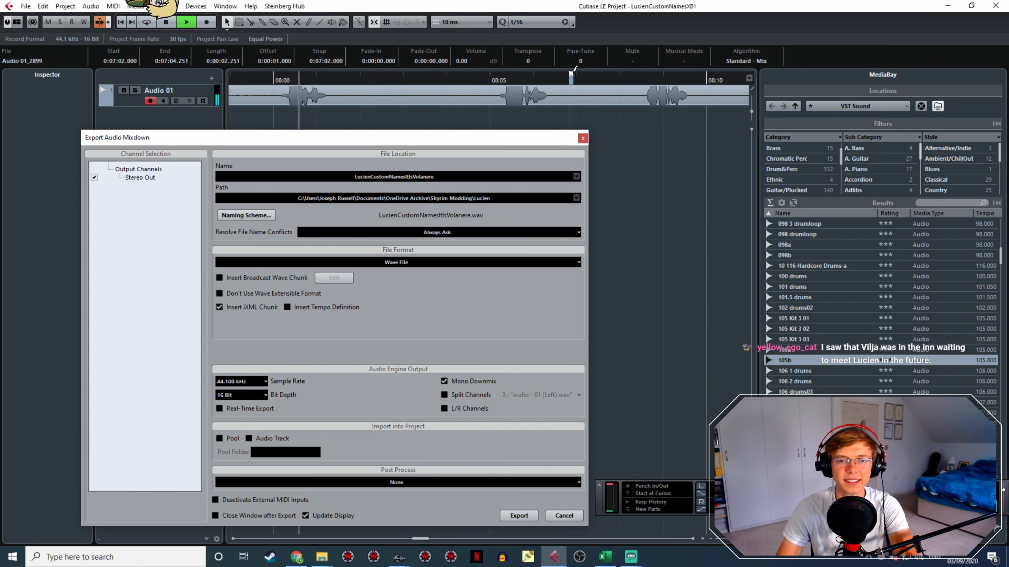
key(space)
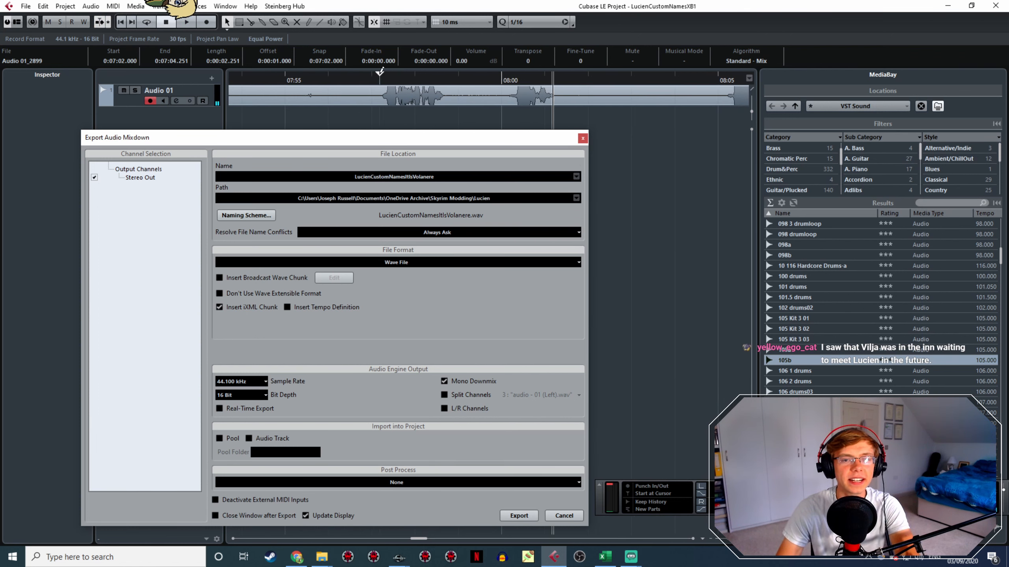
drag(379, 72, 446, 76)
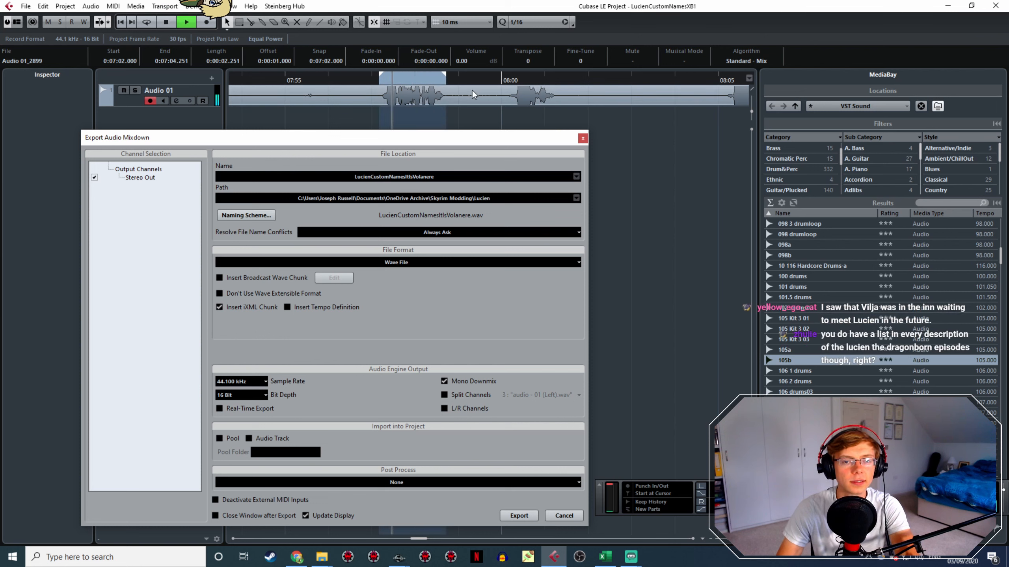
Name the mixdown file LucienCustomNamesItIsWalks and export the take
drag(434, 177, 424, 178)
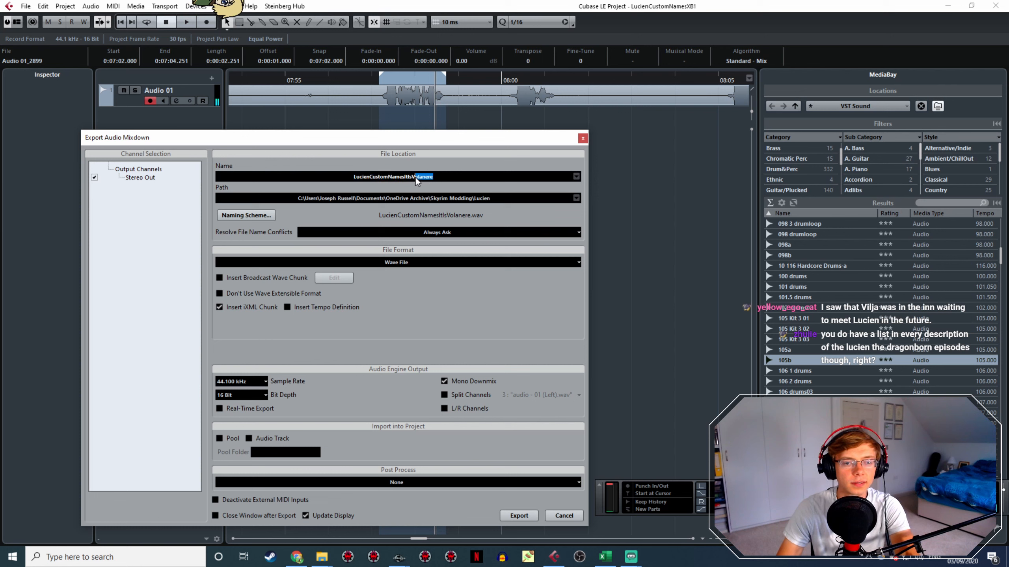
text(alks)
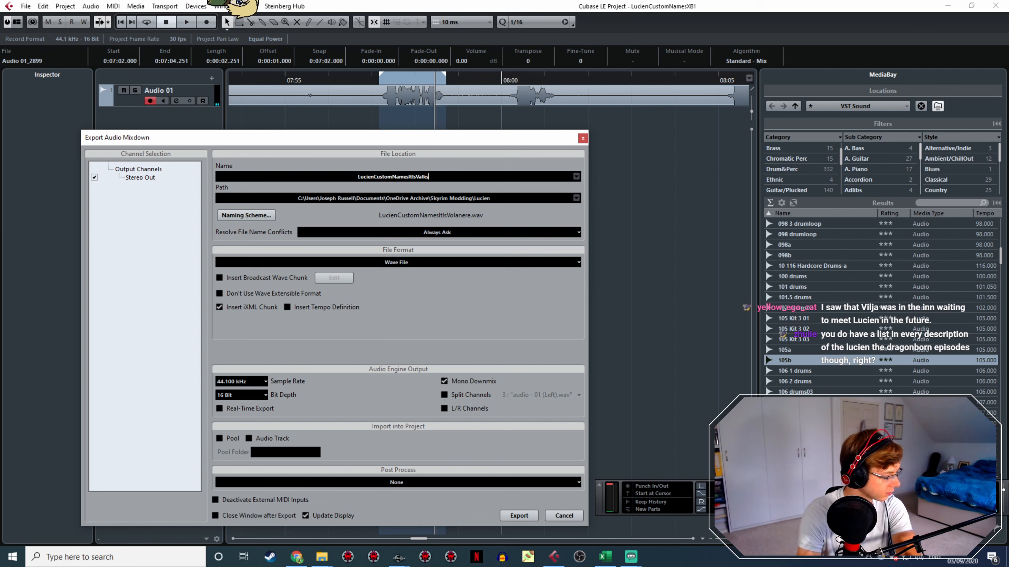
text(-In-S)
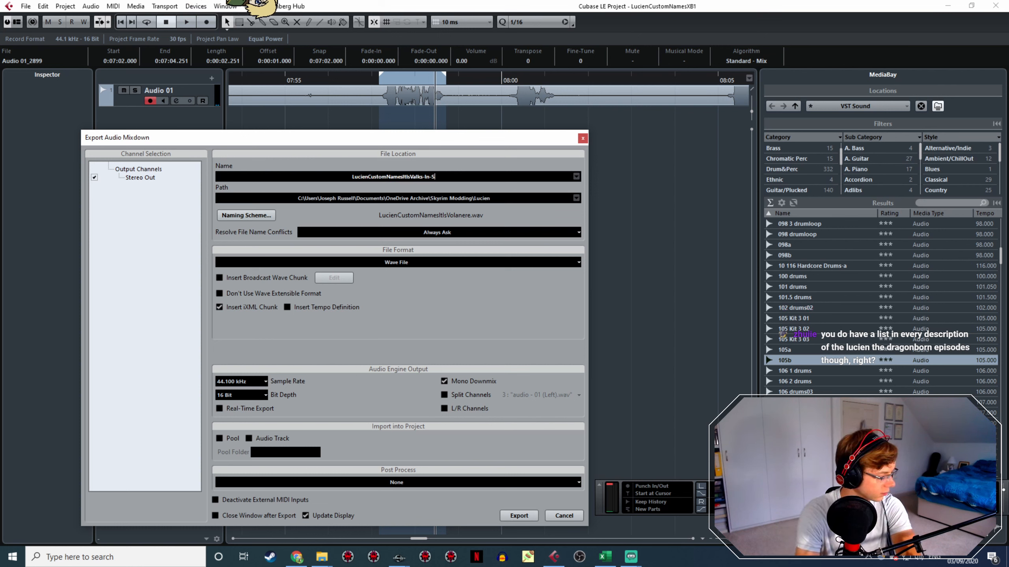
text(le)
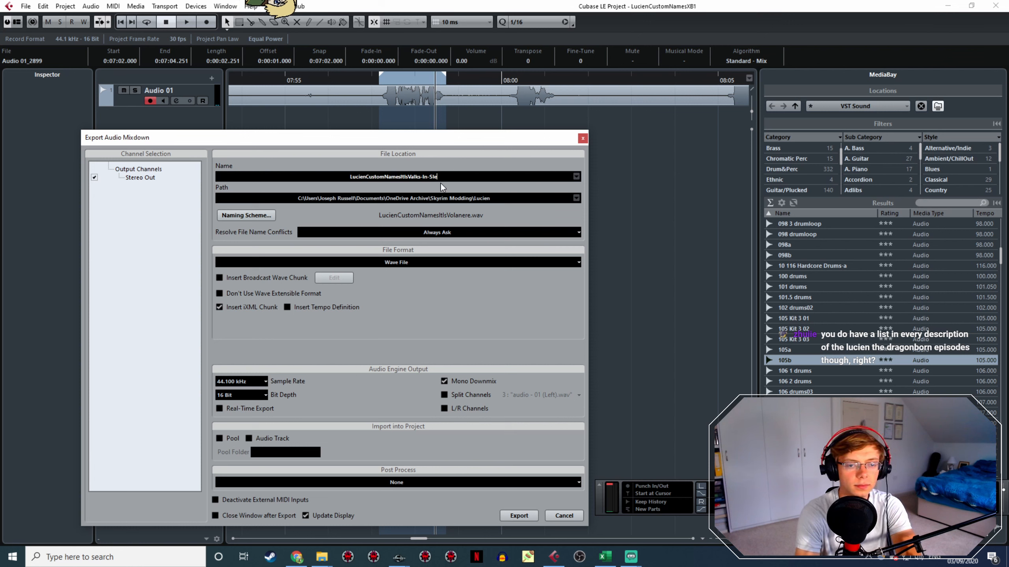
key(BackSpace)
key(BackSpace)
key(BackSpace)
key(BackSpace)
key(BackSpace)
key(BackSpace)
key(BackSpace)
key(BackSpace)
key(BackSpace)
key(BackSpace)
key(BackSpace)
text(W)
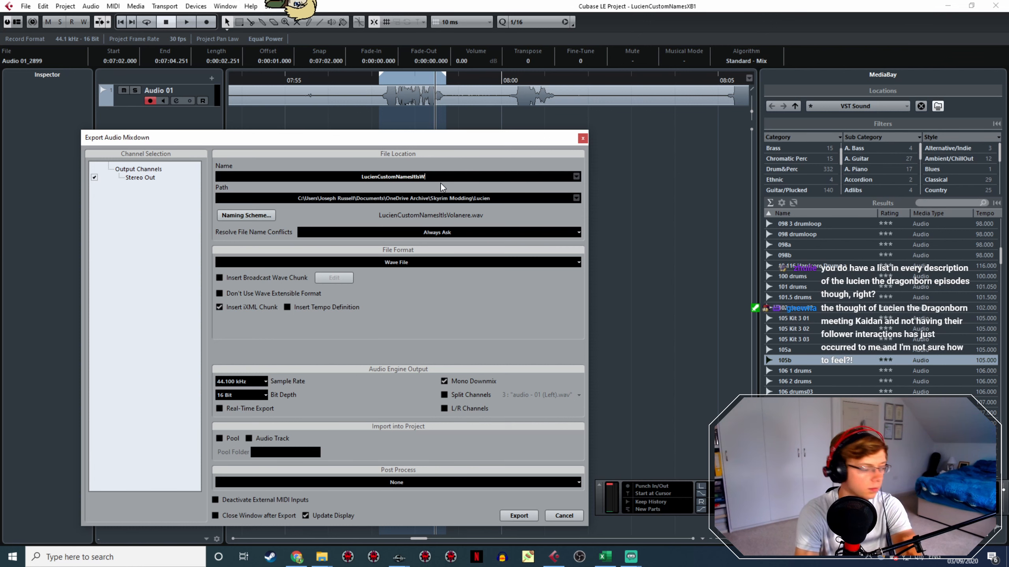
text(alks)
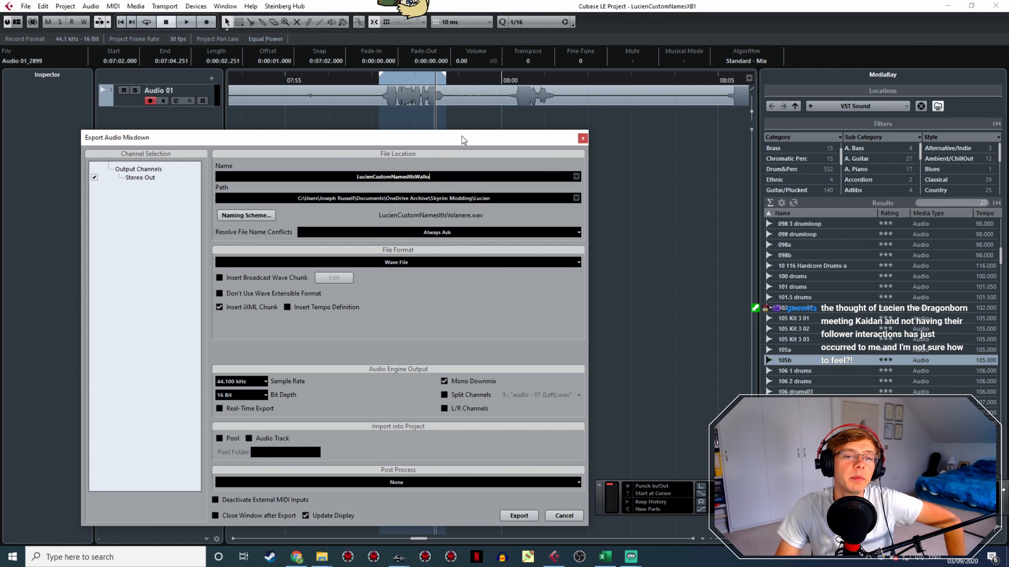
drag(462, 136, 423, 109)
click(479, 489)
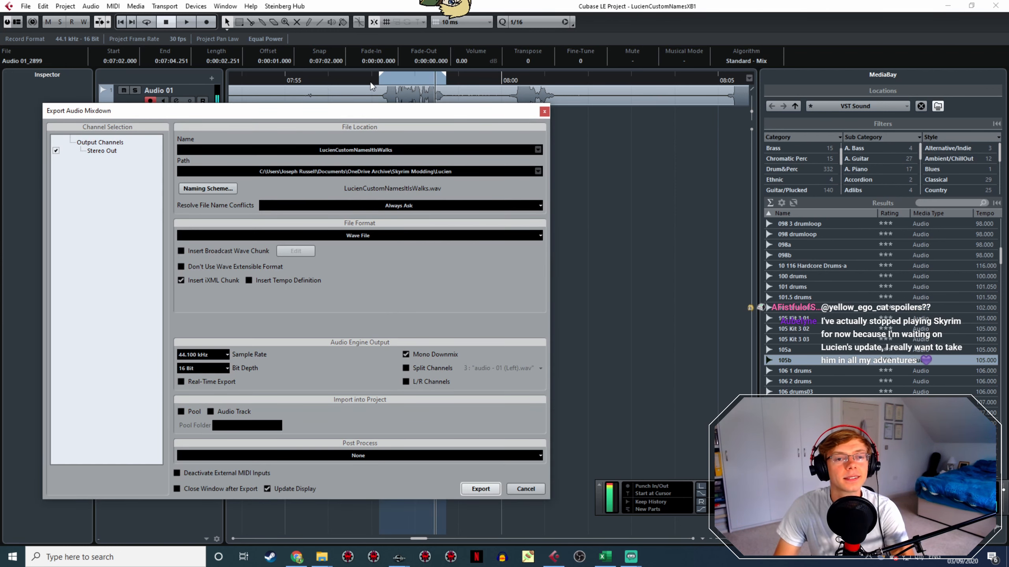
Play through the following take, set the export range to about 08:00.1–08:01.3, and export it as LucienCustomNamesItIsWilliam
click(370, 82)
key(space)
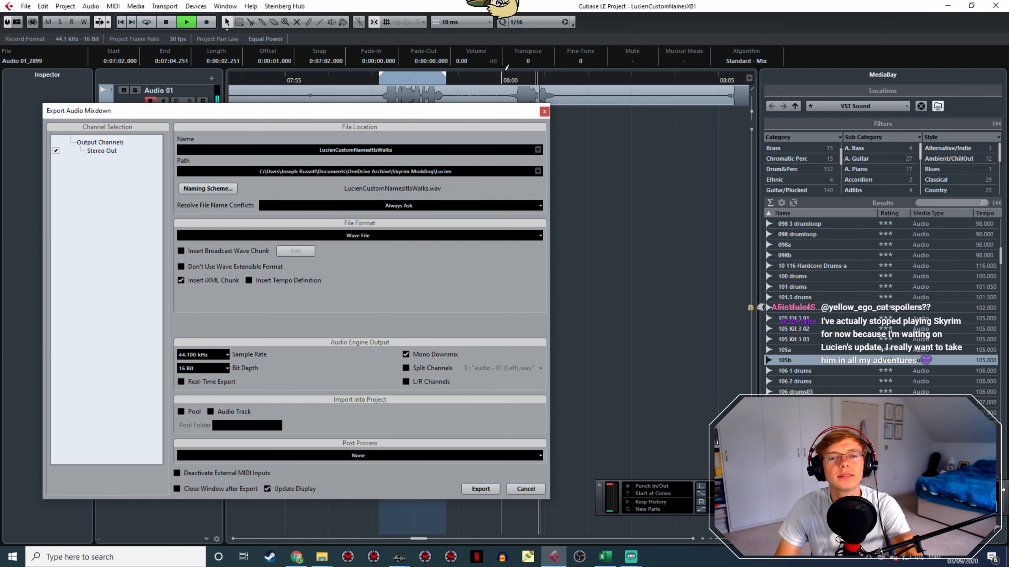
drag(505, 78, 555, 79)
double_click(400, 149)
drag(400, 149, 380, 148)
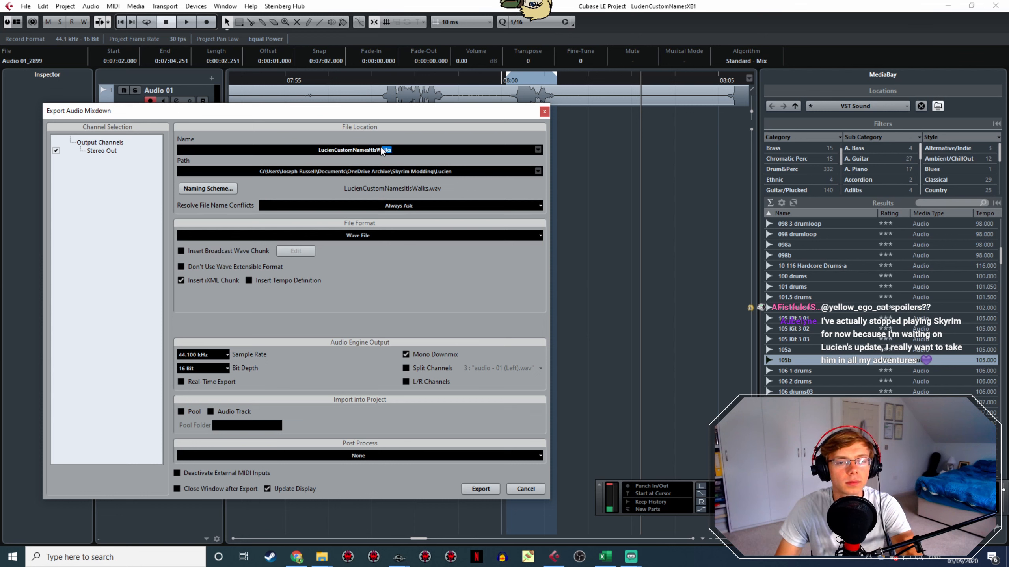
text(William)
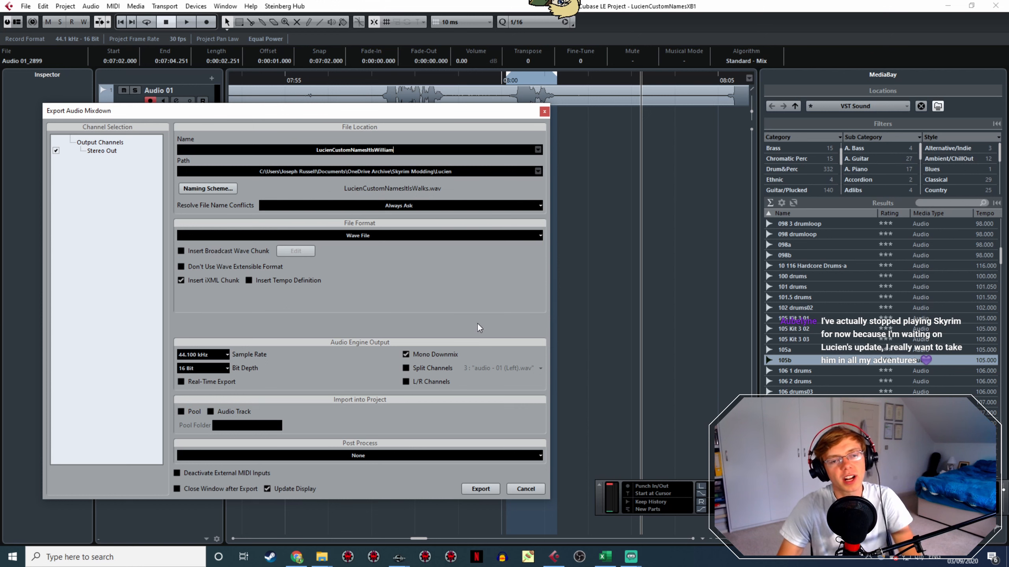
click(481, 490)
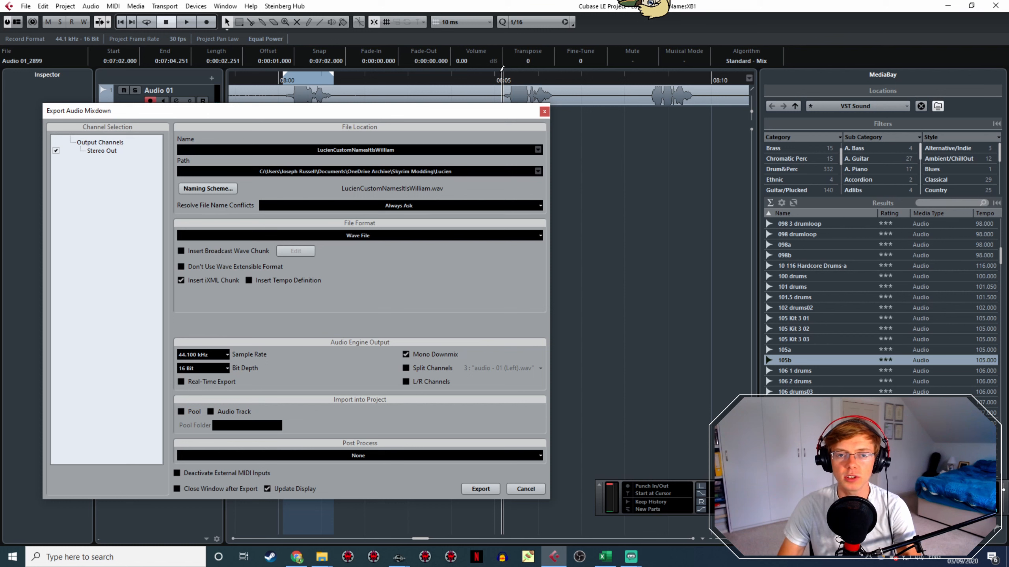
Set the export range to about 08:05.2–08:06.4, play the take, and export it as LucienCustomNamesItIsYarlak
key(space)
drag(502, 72, 555, 84)
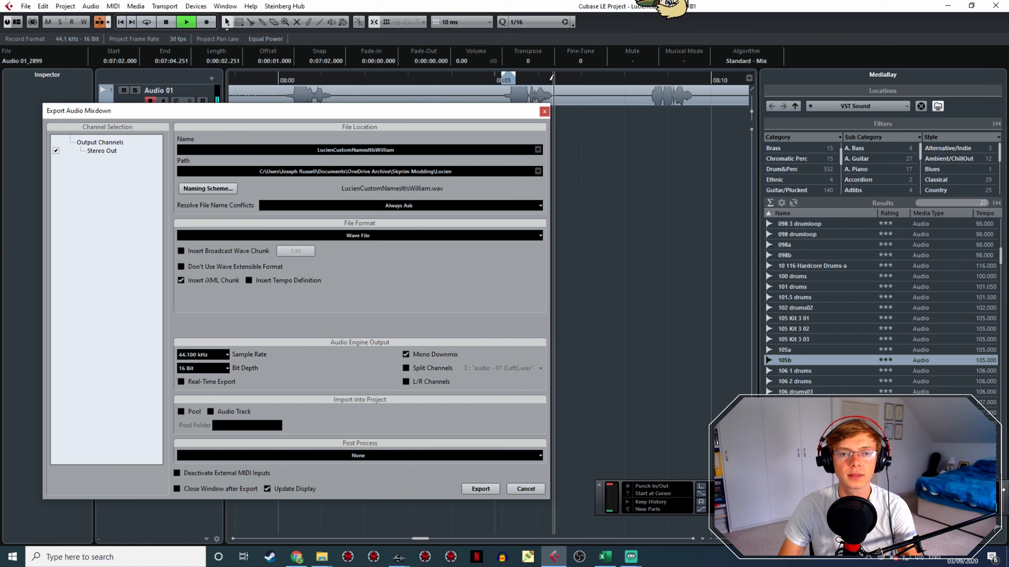
double_click(403, 153)
text(Yarlak)
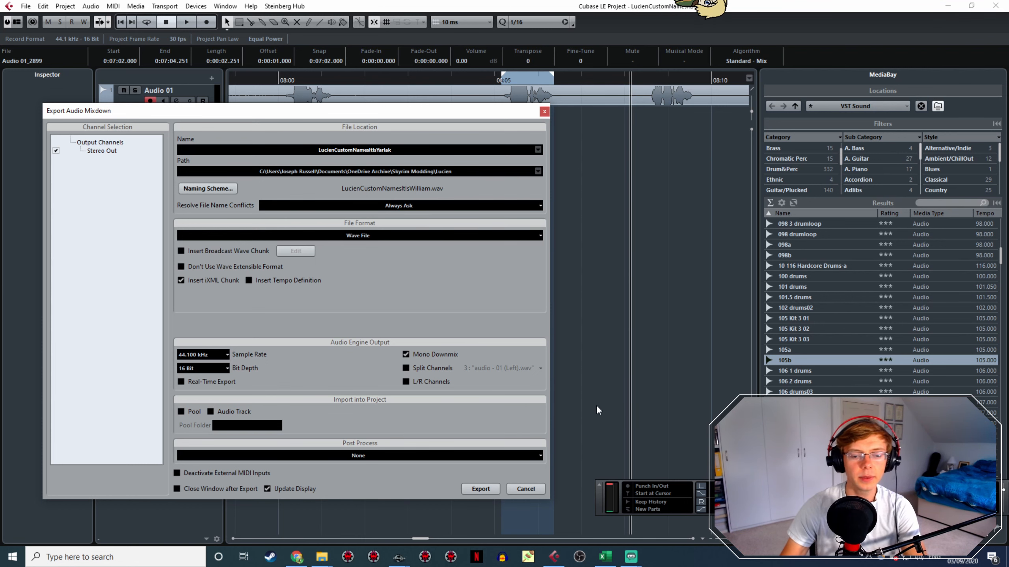
click(481, 489)
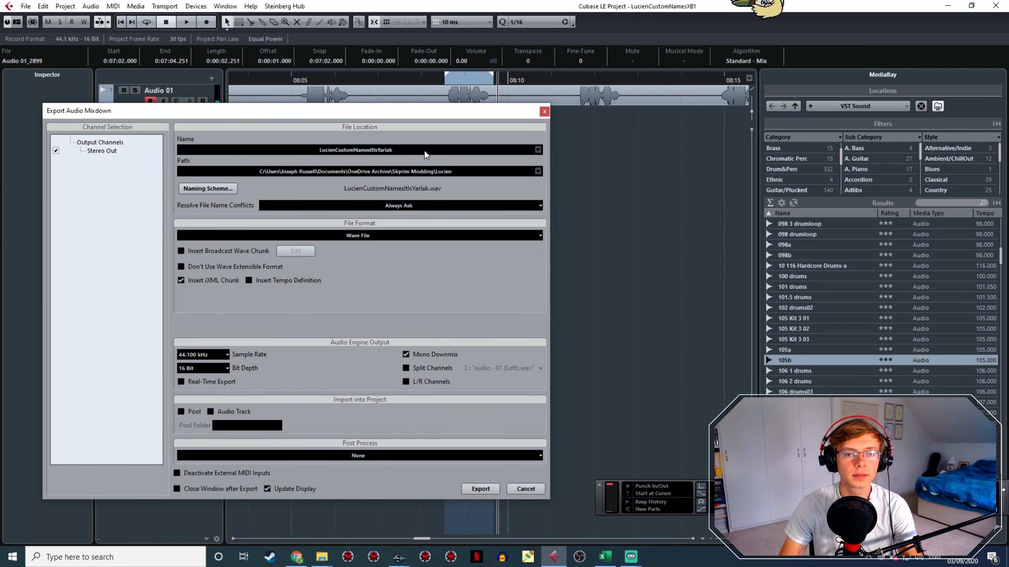
Export the take at about 08:08.5–08:09.7 as LucienCustomNamesItIsYlva
click(392, 153)
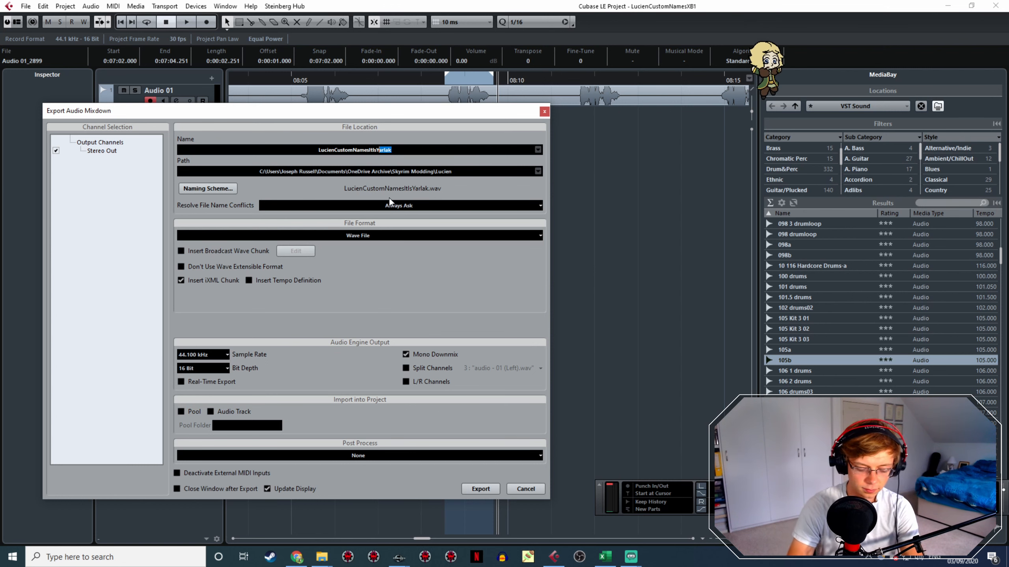
text(Ylva)
click(482, 489)
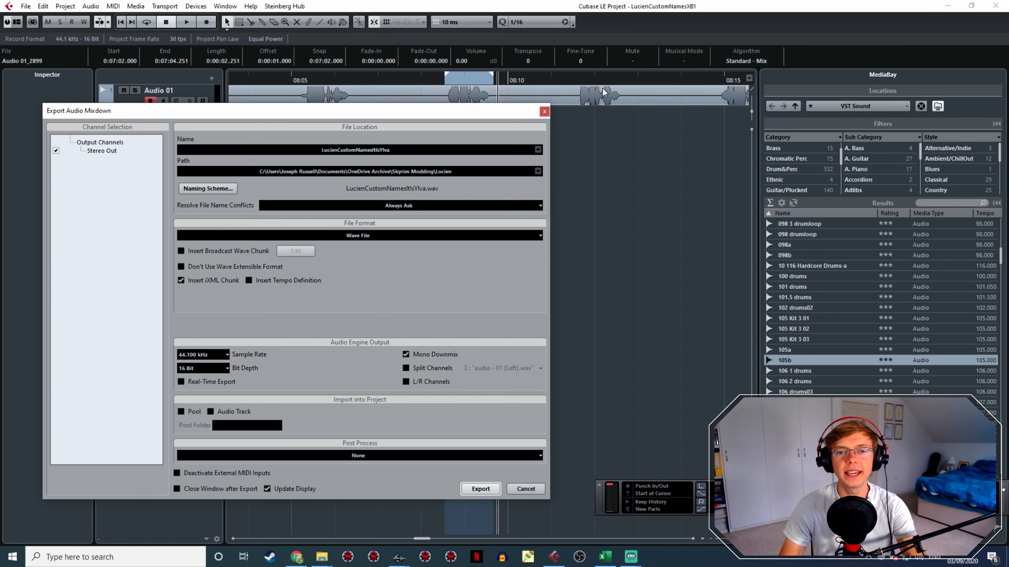
Play the next take, set the export range to about 08:11.6–08:12.6, and export it as LucienCustomNamesItIsYngrid
click(572, 82)
scroll(604, 177, right, 5)
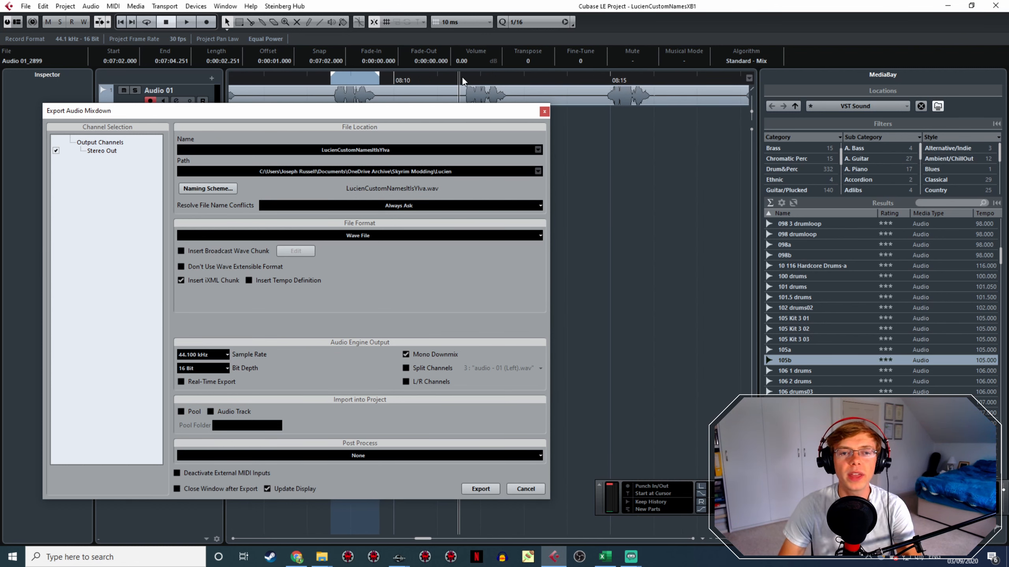
key(space)
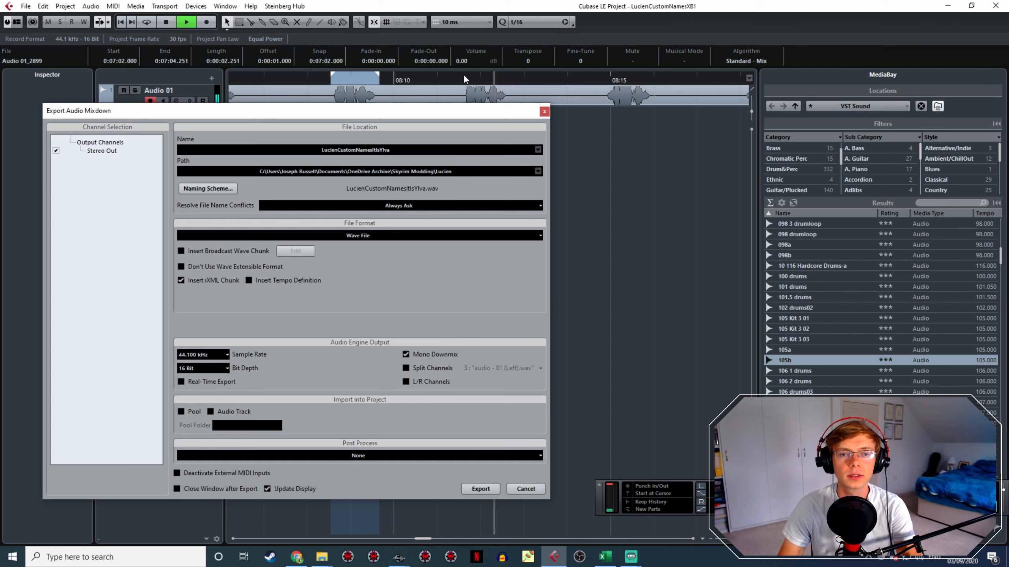
key(space)
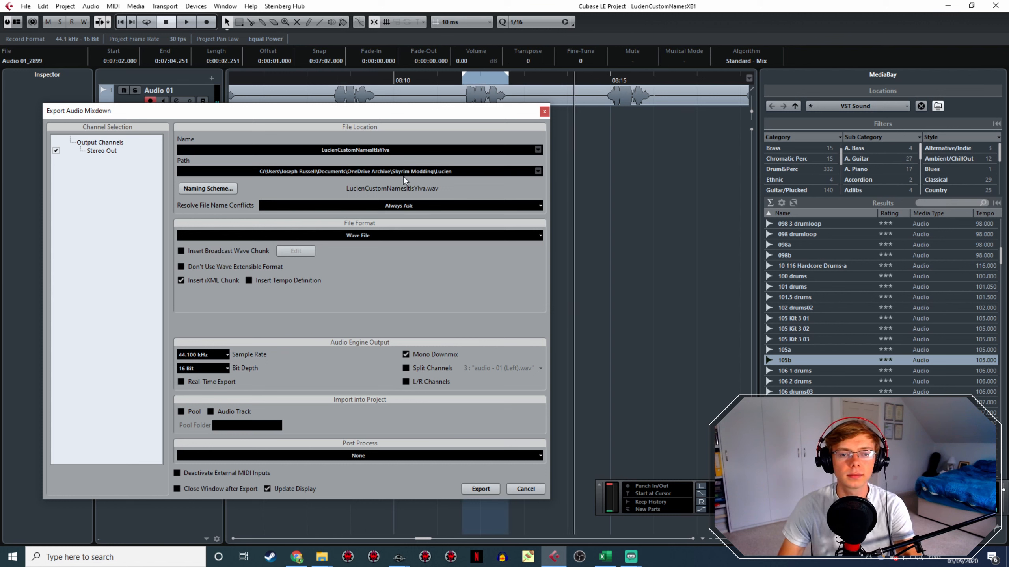
click(395, 151)
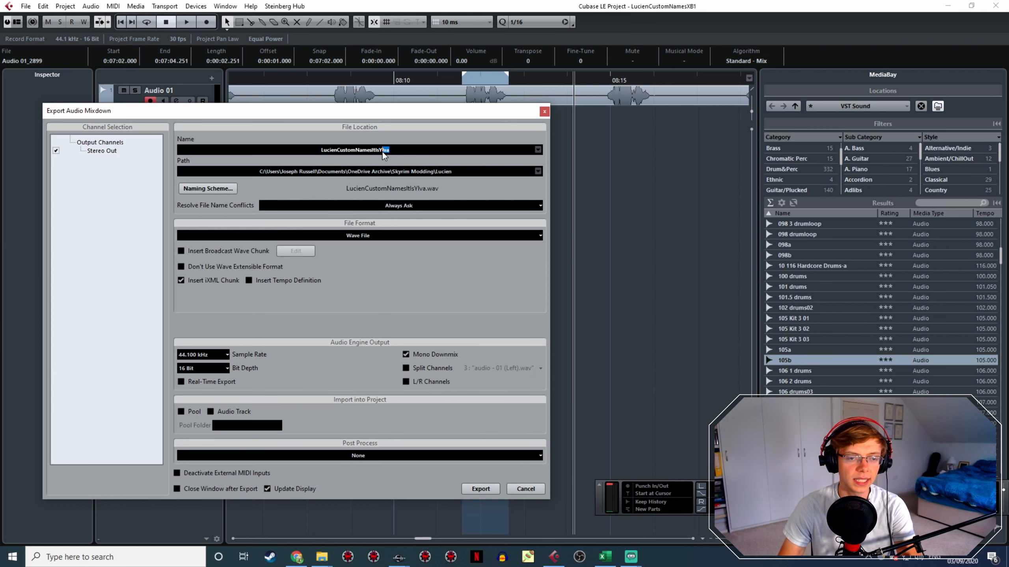
text(ngrid)
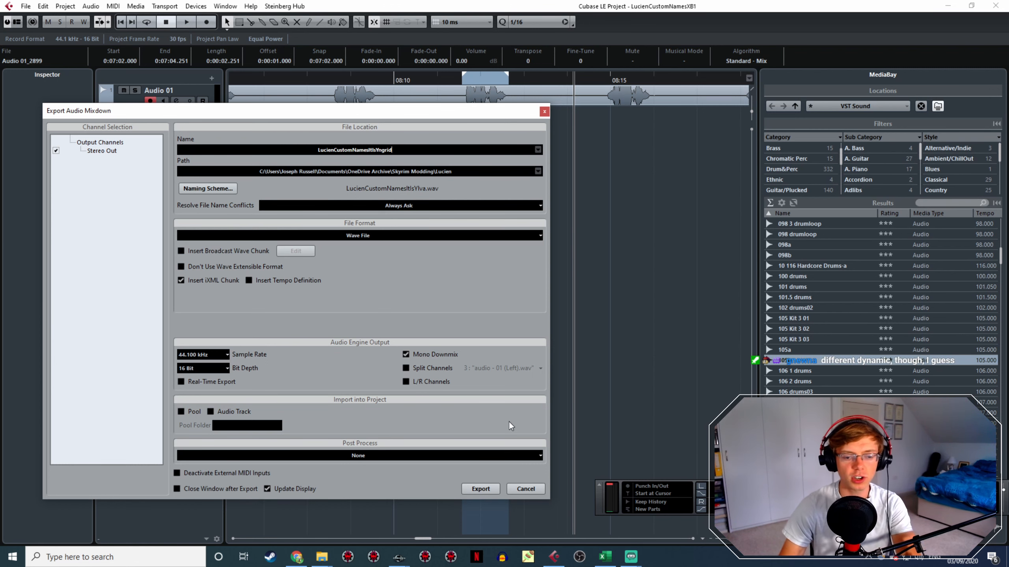
click(479, 485)
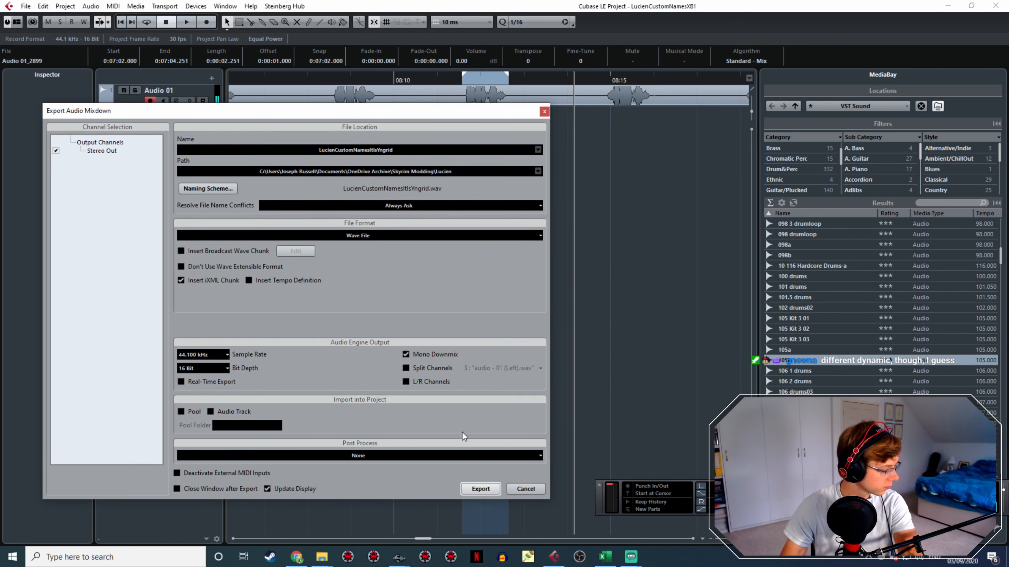
Set the export range to about 08:14.8–08:15.9, play the take, and export it as LucienCustomNamesItIsZinnia
drag(601, 155, 438, 151)
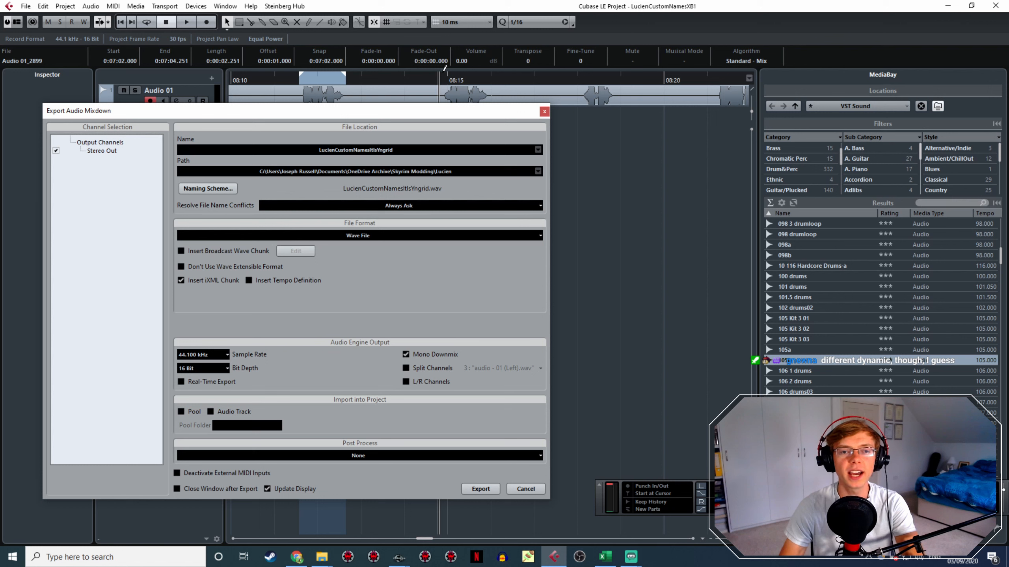
drag(444, 78, 463, 80)
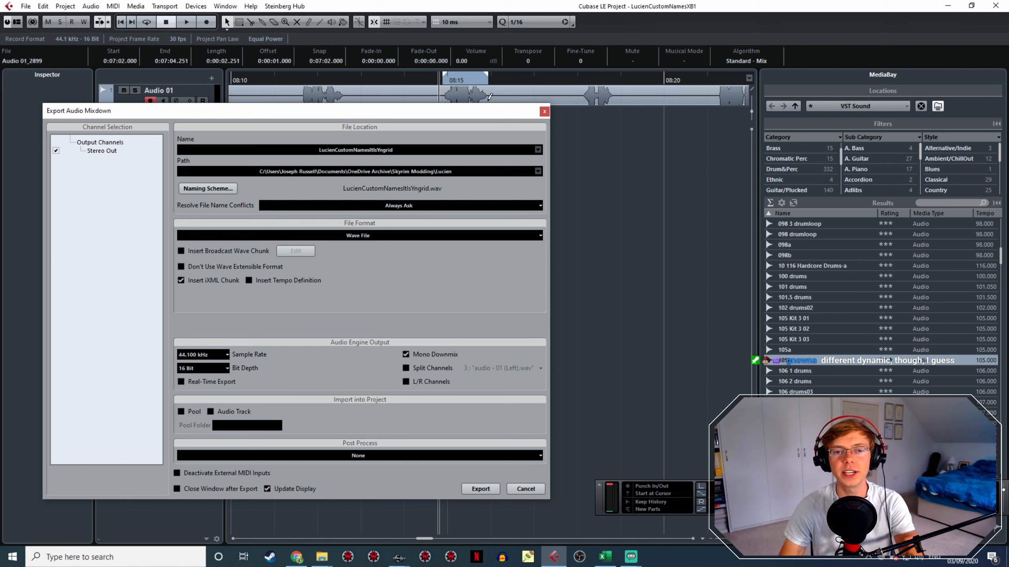
drag(491, 95, 491, 104)
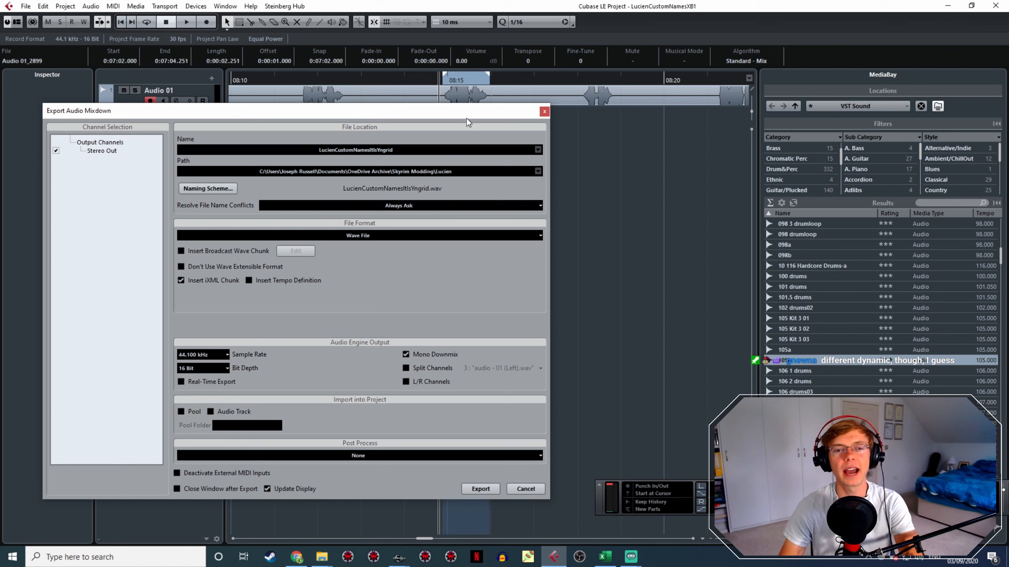
key(space)
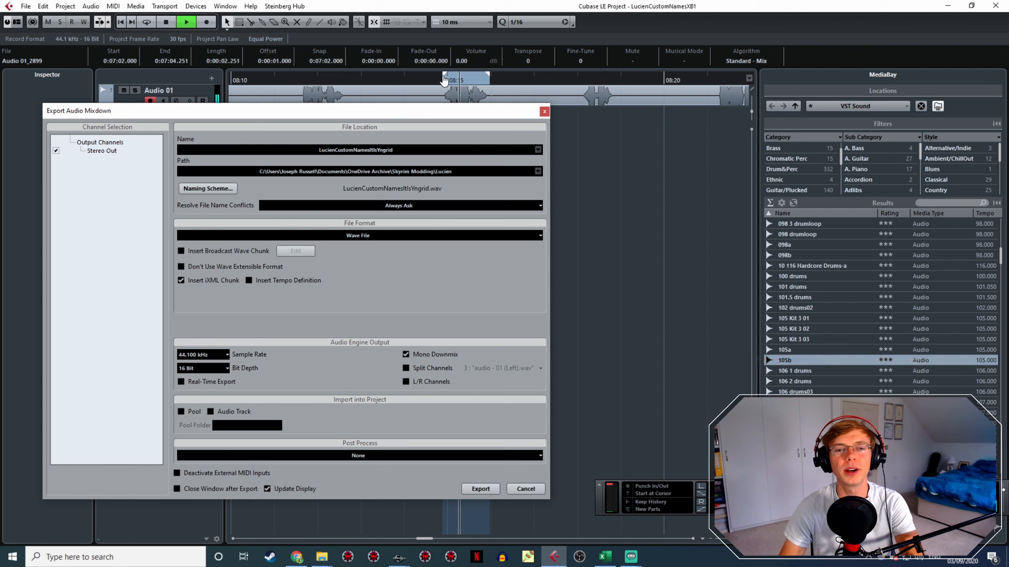
drag(444, 79, 440, 80)
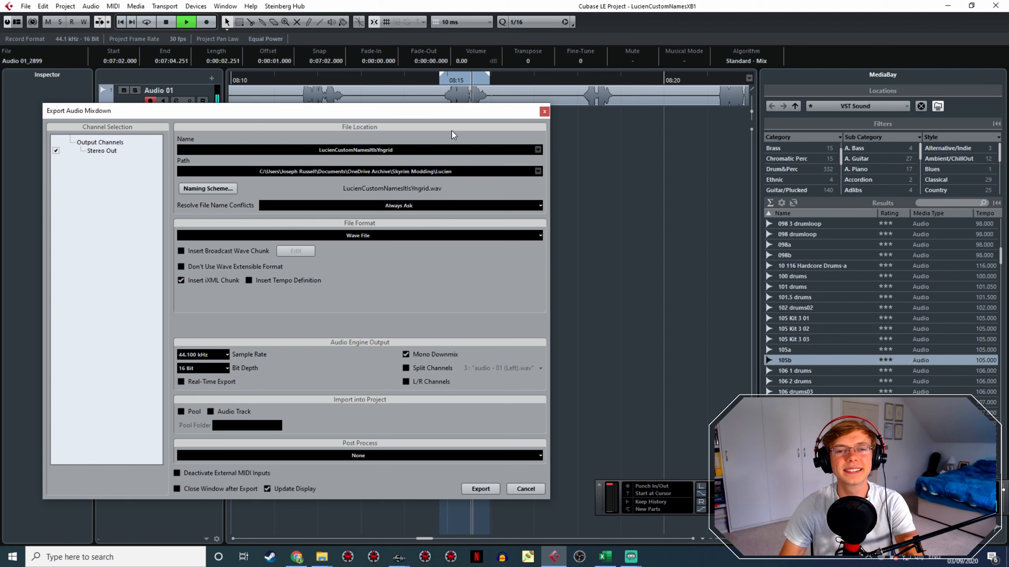
key(space)
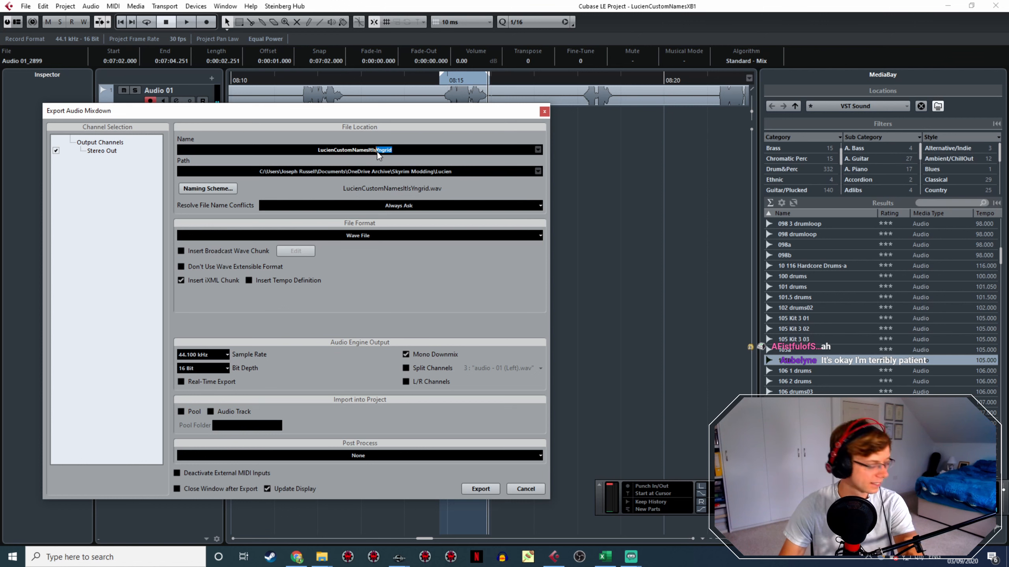
key(BackSpace)
text(Einnia)
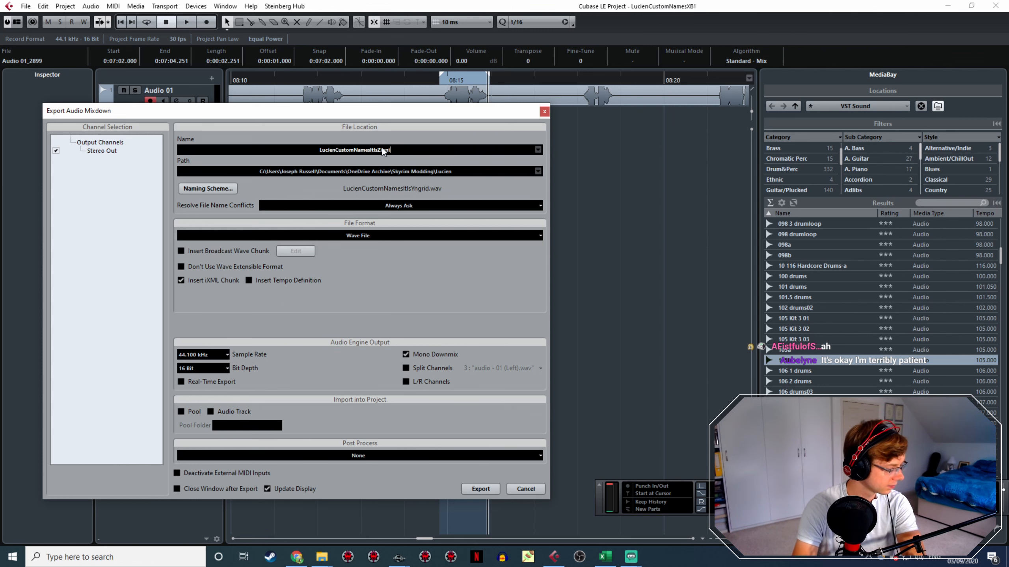
click(480, 488)
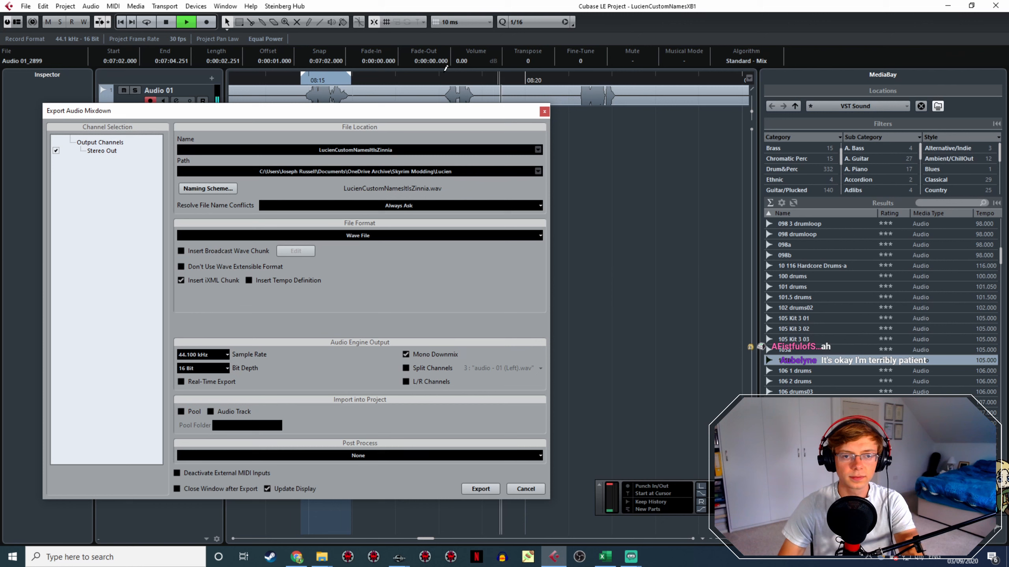
Set the export range to about 08:18.1–08:18.9 and export the take as LucienCustomNamesItIsSureThing
drag(443, 80, 477, 80)
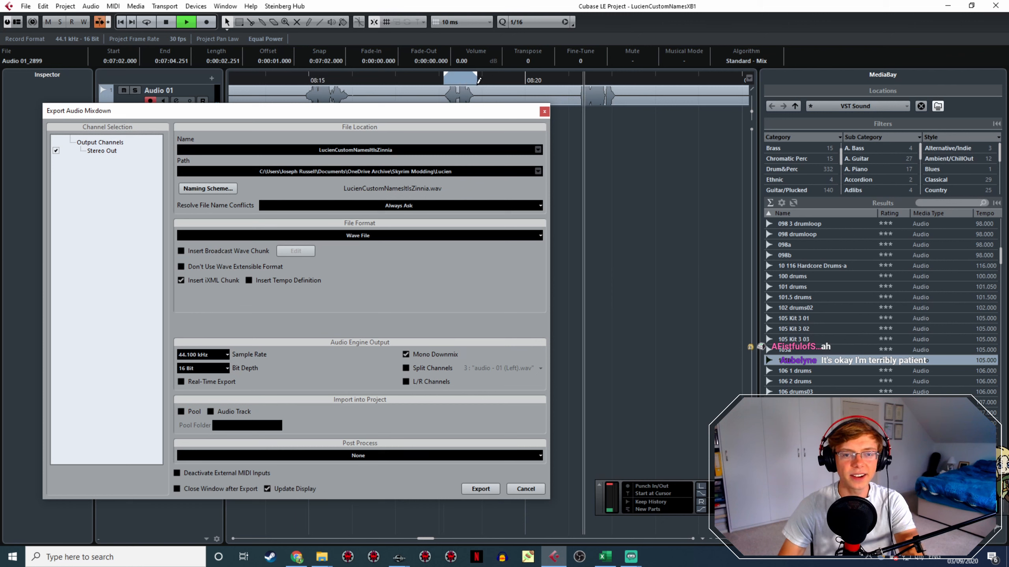
click(399, 150)
drag(399, 149, 380, 149)
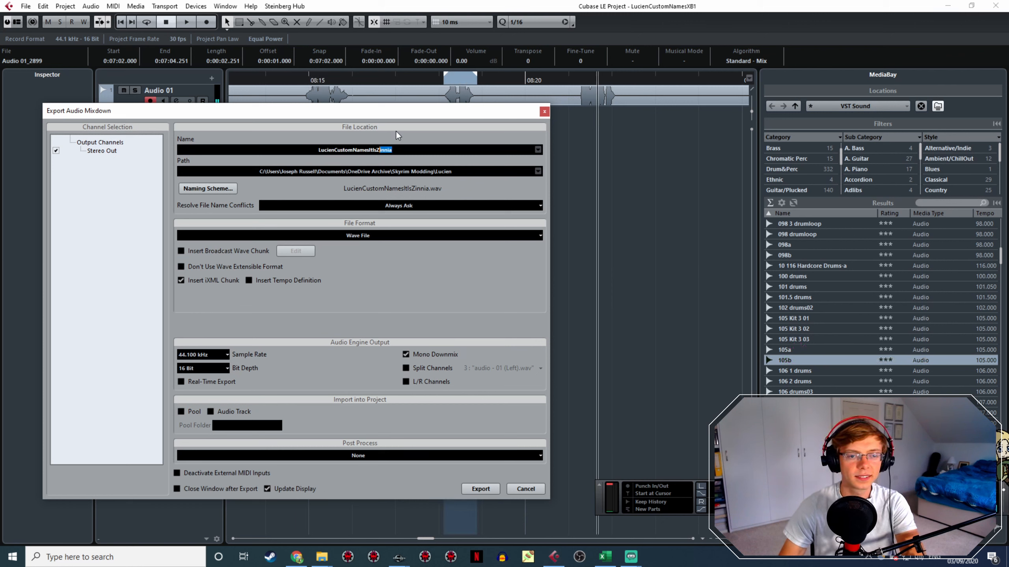
key(BackSpace)
text(SureThing)
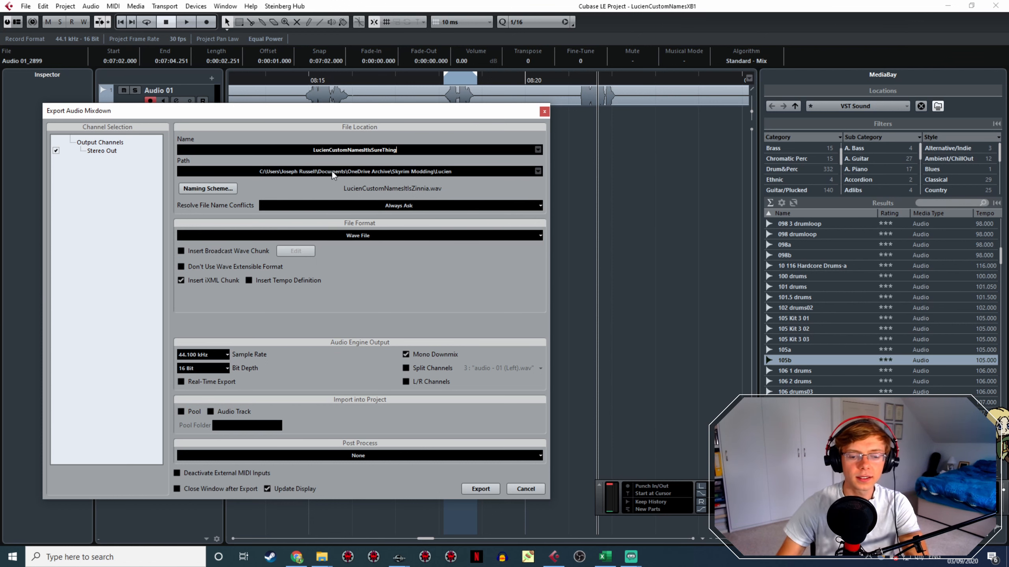
click(479, 490)
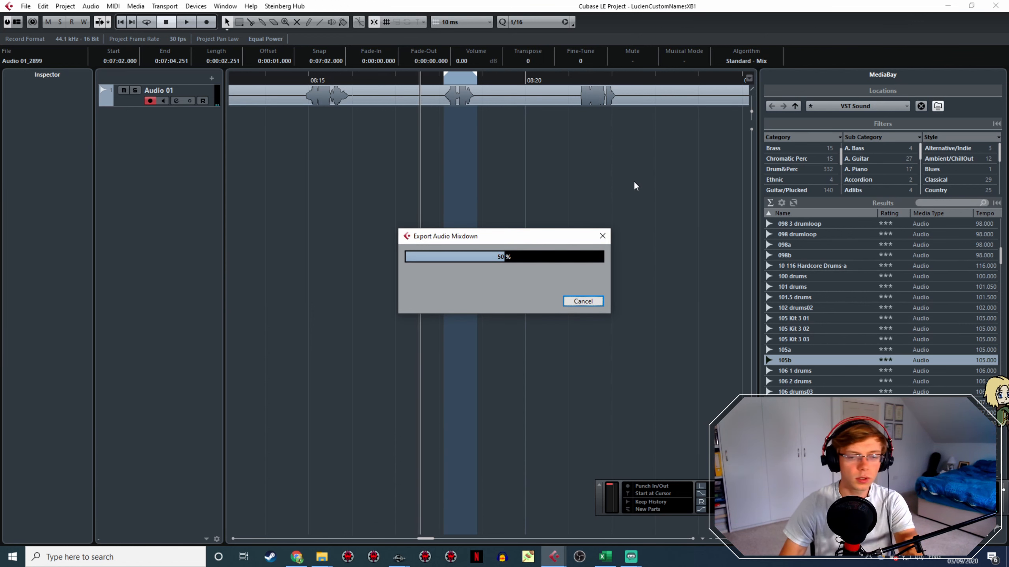
Set the export range to about 08:21.2–08:22.1 around the next take and play it through from its start
key(space)
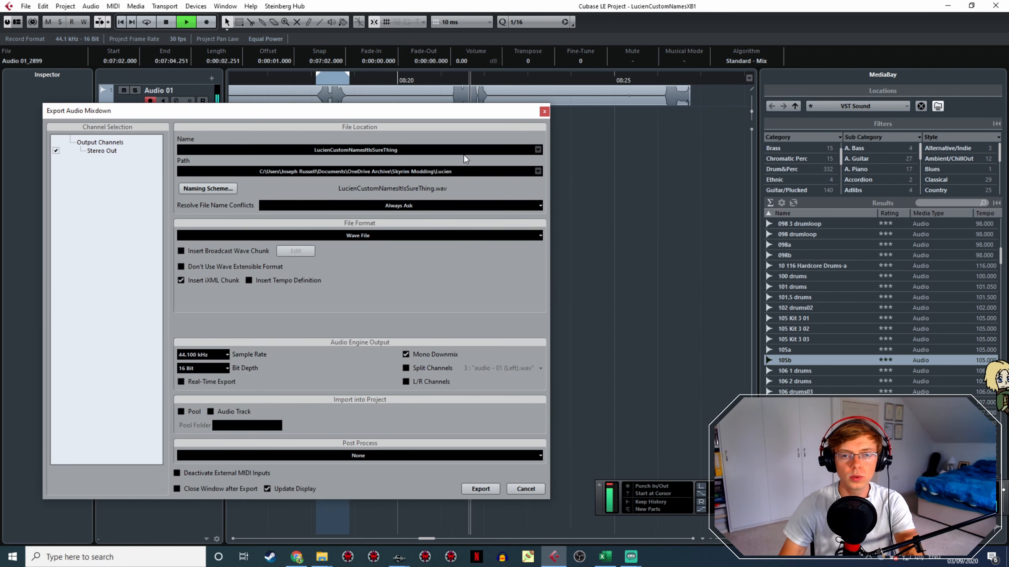
drag(417, 75, 455, 76)
key(space)
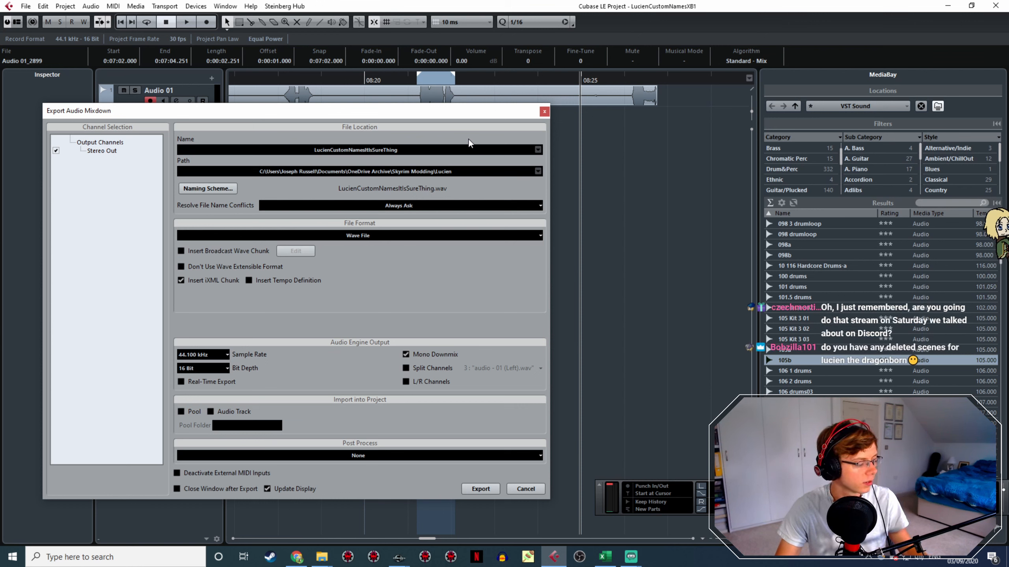
click(418, 82)
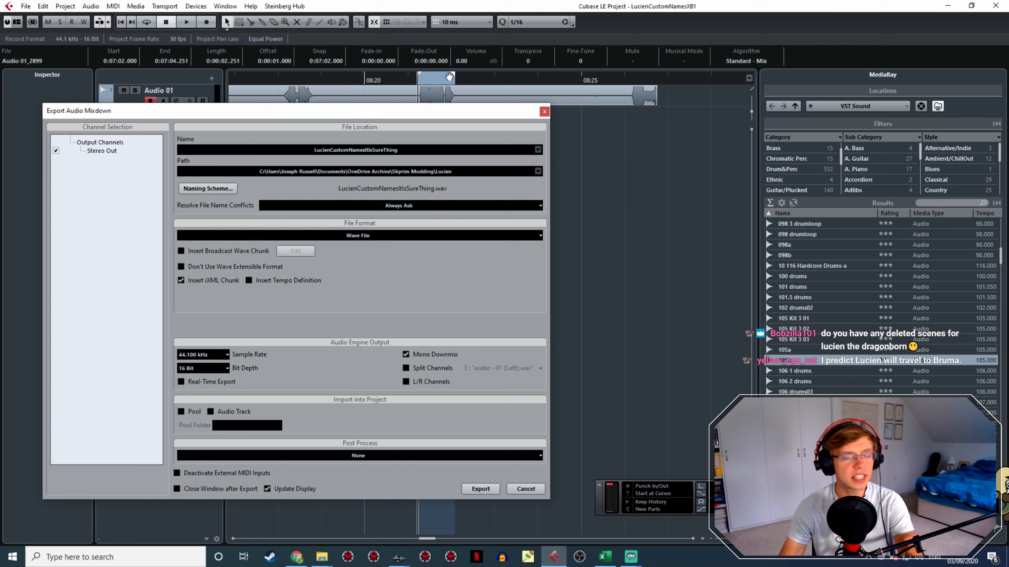
key(space)
click(421, 90)
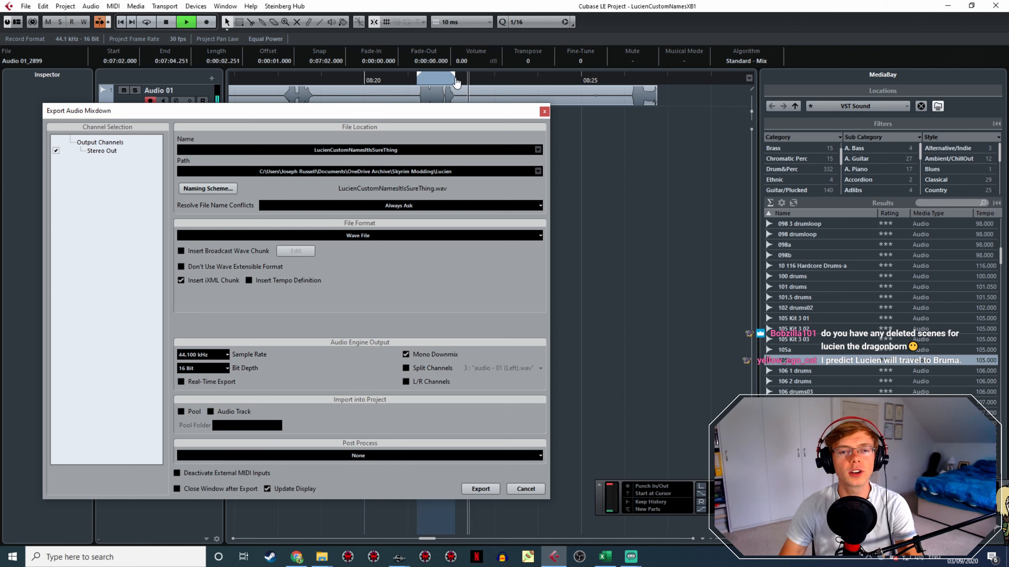
click(417, 81)
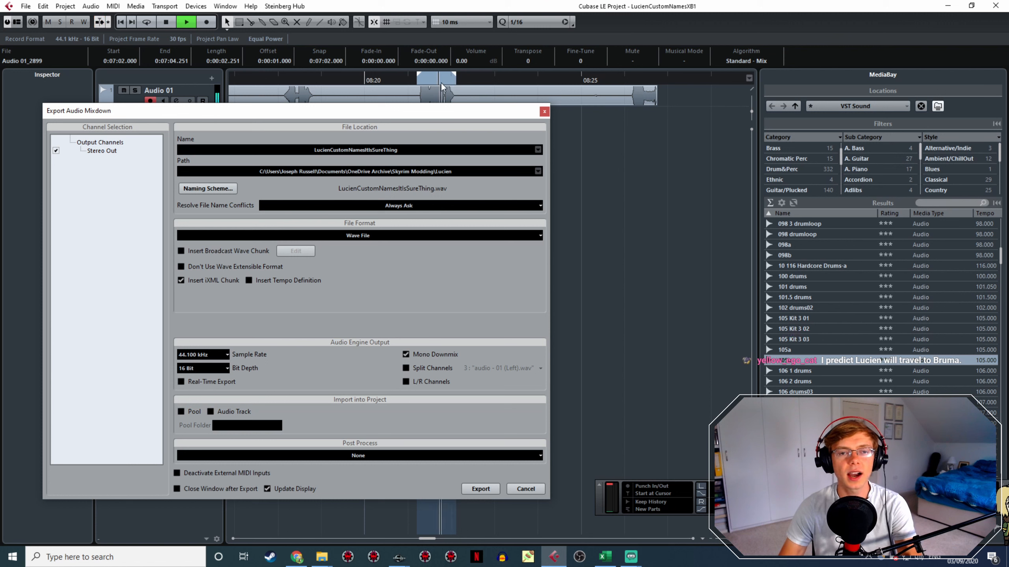
key(space)
click(417, 82)
key(space)
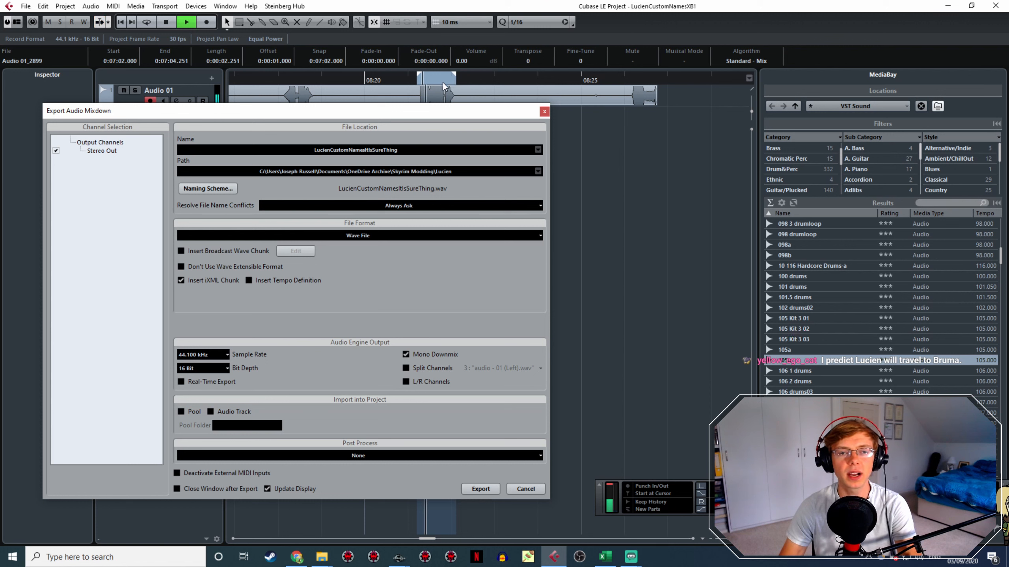
key(space)
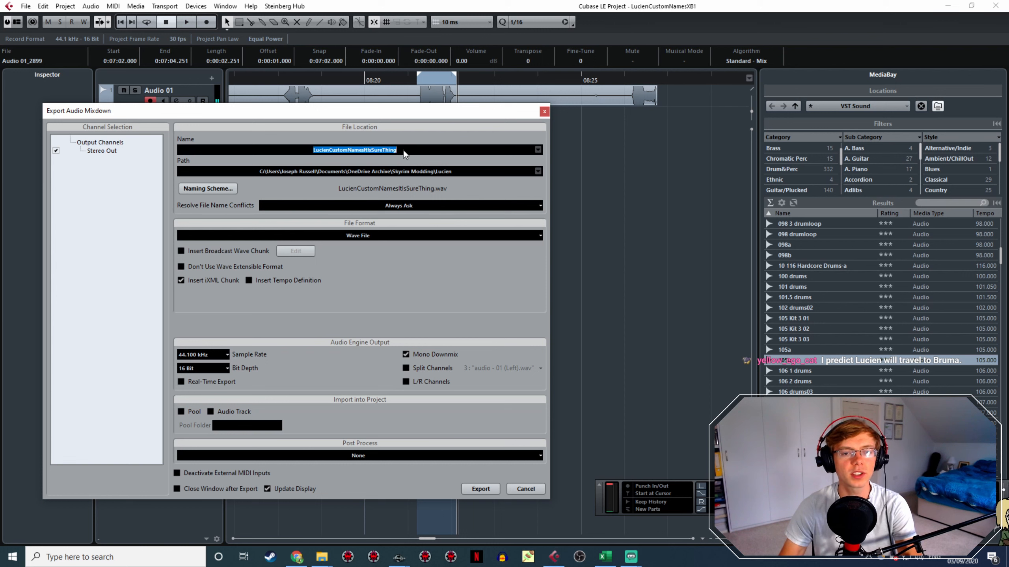
Export the selected range as LucienCustomNamesItIsAllRightThen
drag(404, 150, 380, 151)
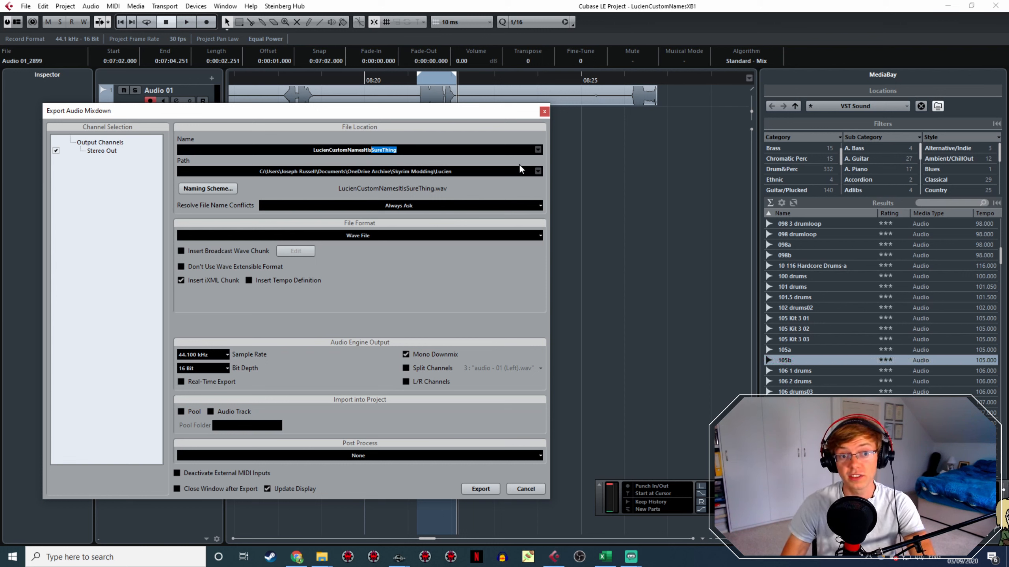
text(All)
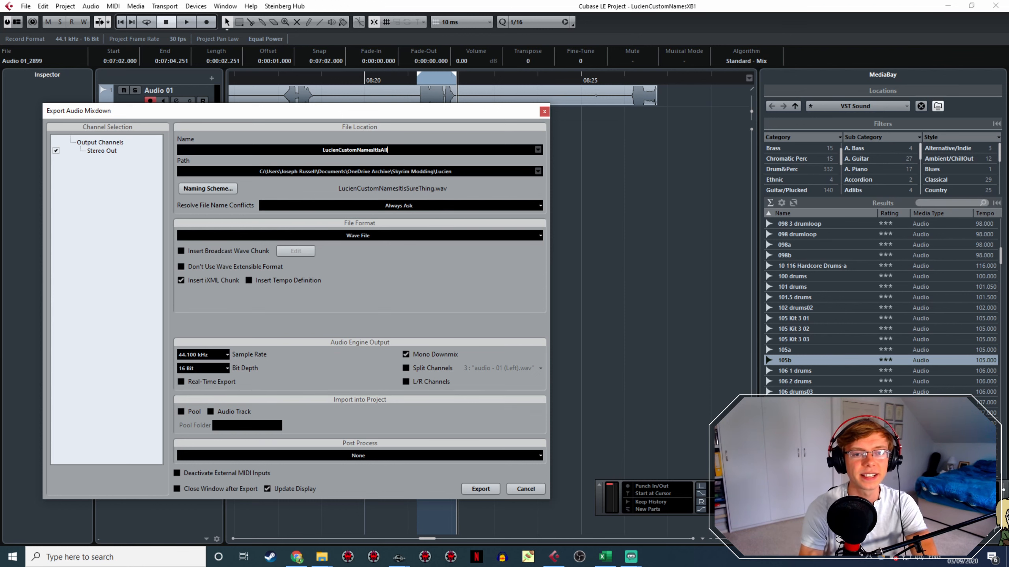
text(RightThen)
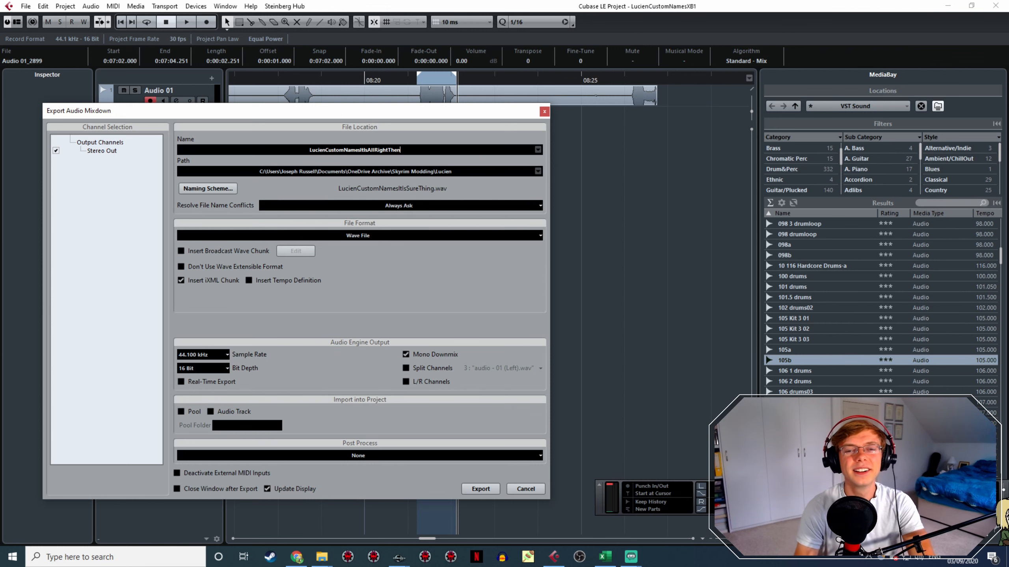
click(480, 489)
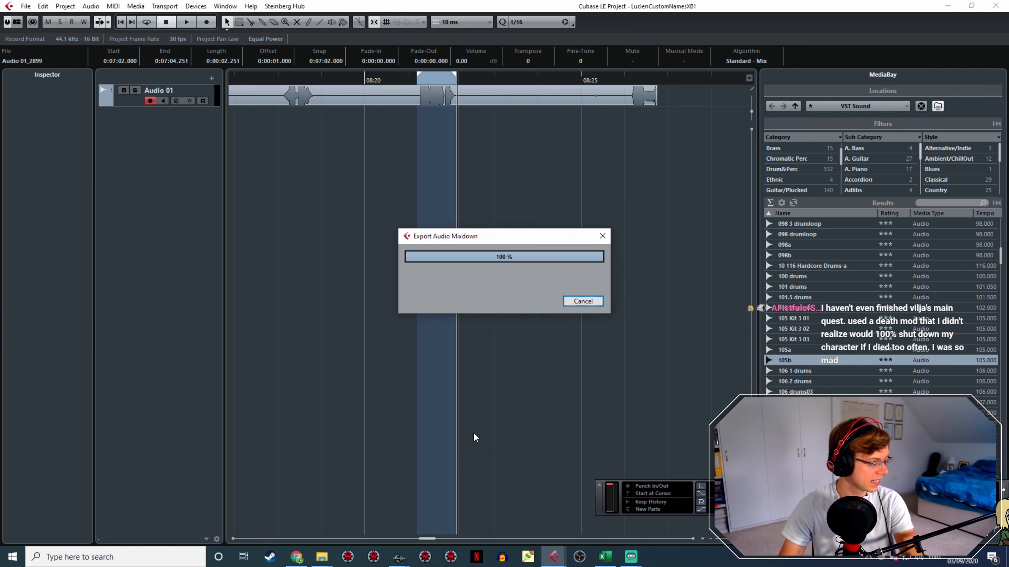
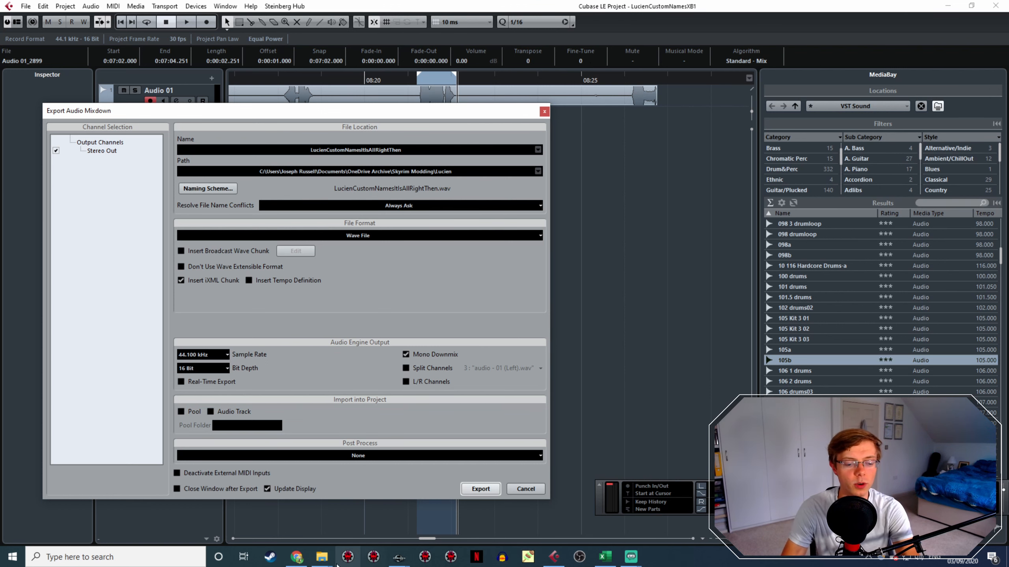
Switch to File Explorer, check the exported wave files in the Lucien folder, and bring up the JRLucienVoice folder beside it
click(321, 556)
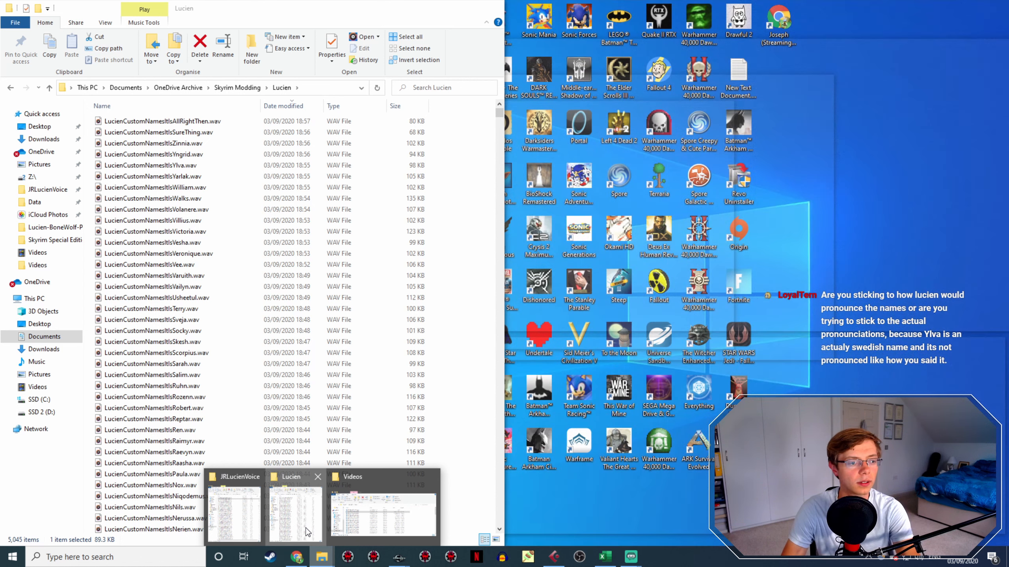
click(309, 536)
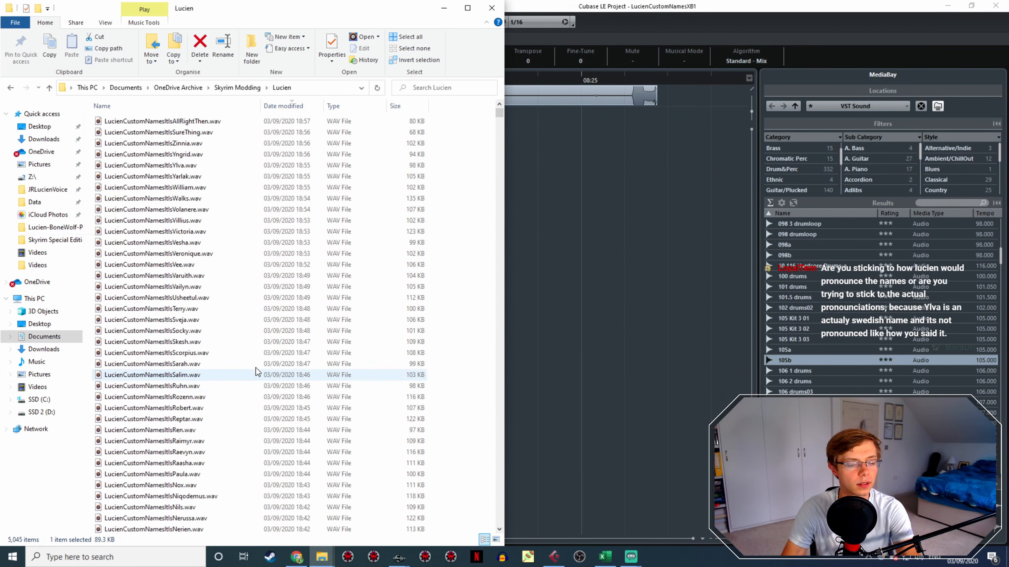
scroll(218, 147, down, 20)
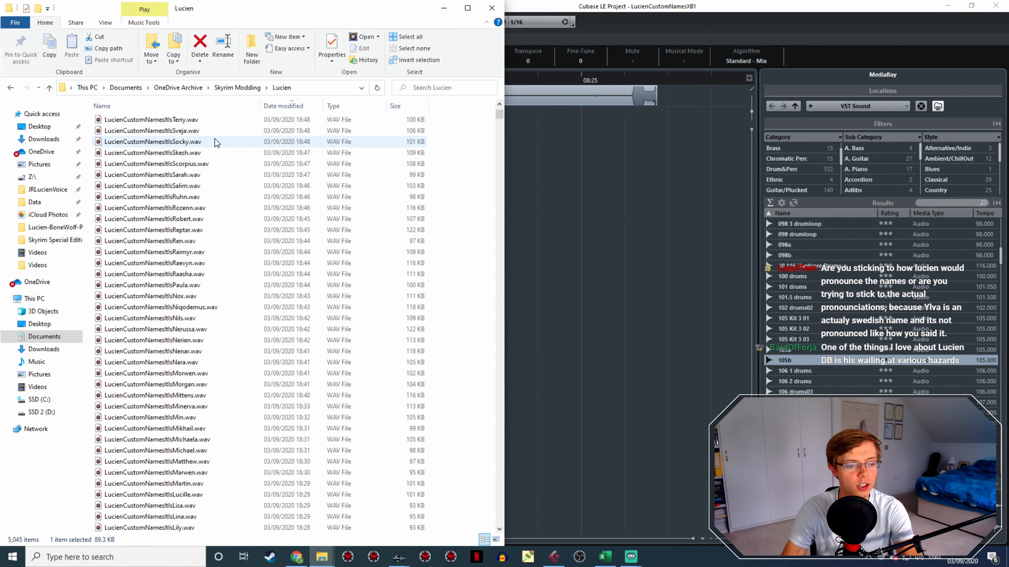
scroll(232, 187, down, 10)
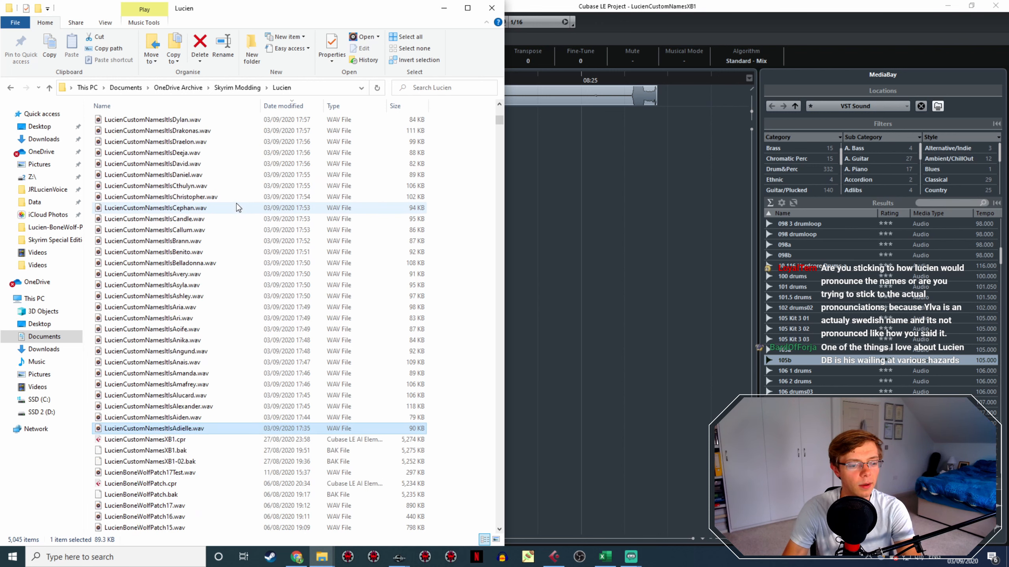
mouse_move(322, 556)
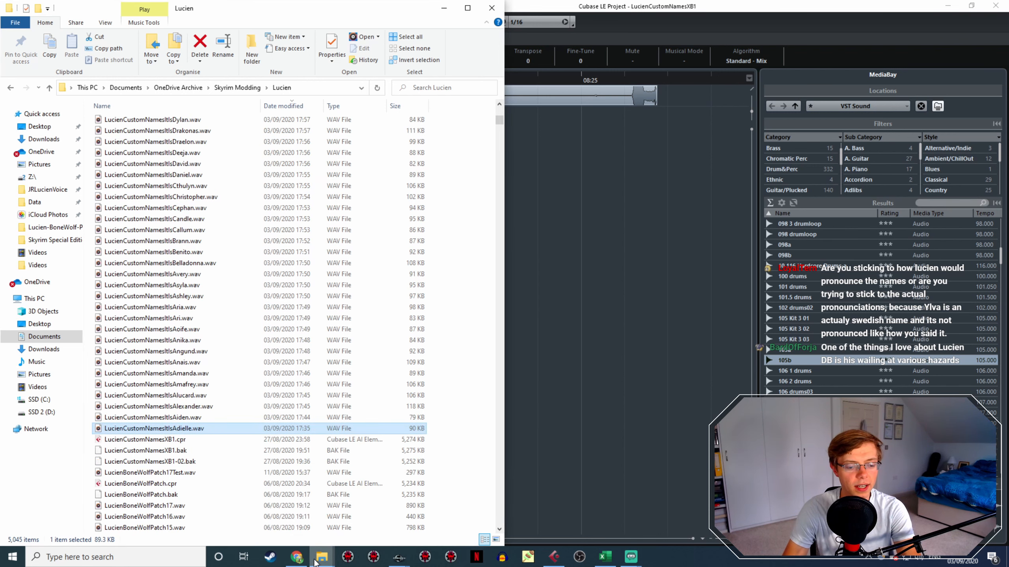
click(247, 517)
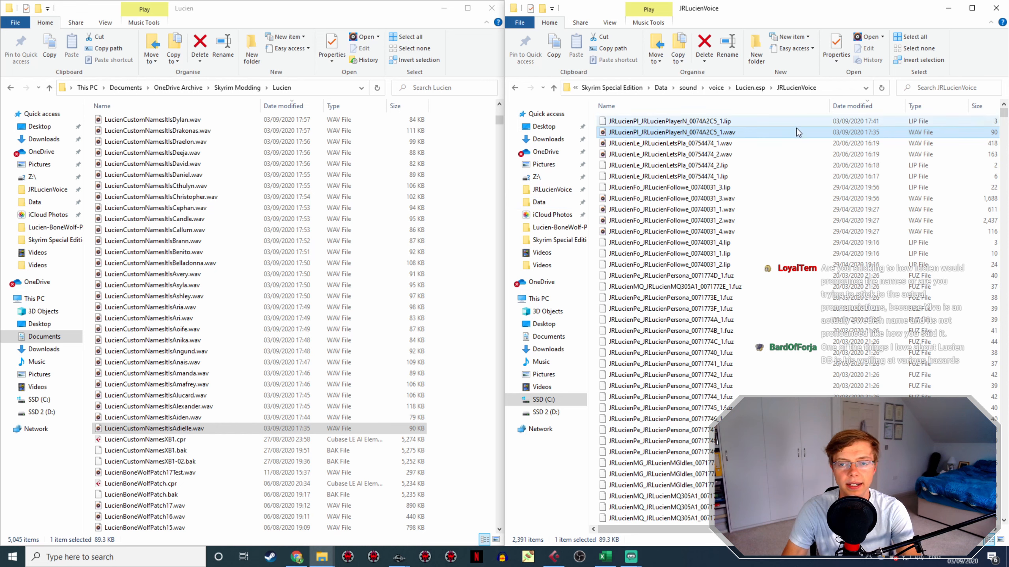
Copy all wave files from LucienCustomNamesItIsAiden through LucienCustomNamesItIsAllRightThen into the JRLucienVoice folder and look over the copies
click(204, 418)
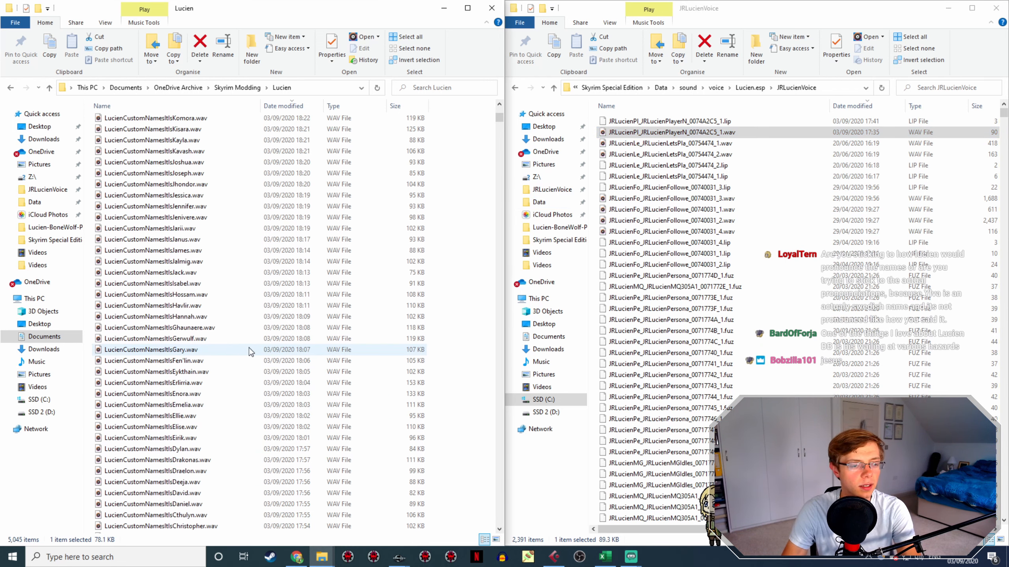
scroll(242, 345, up, 20)
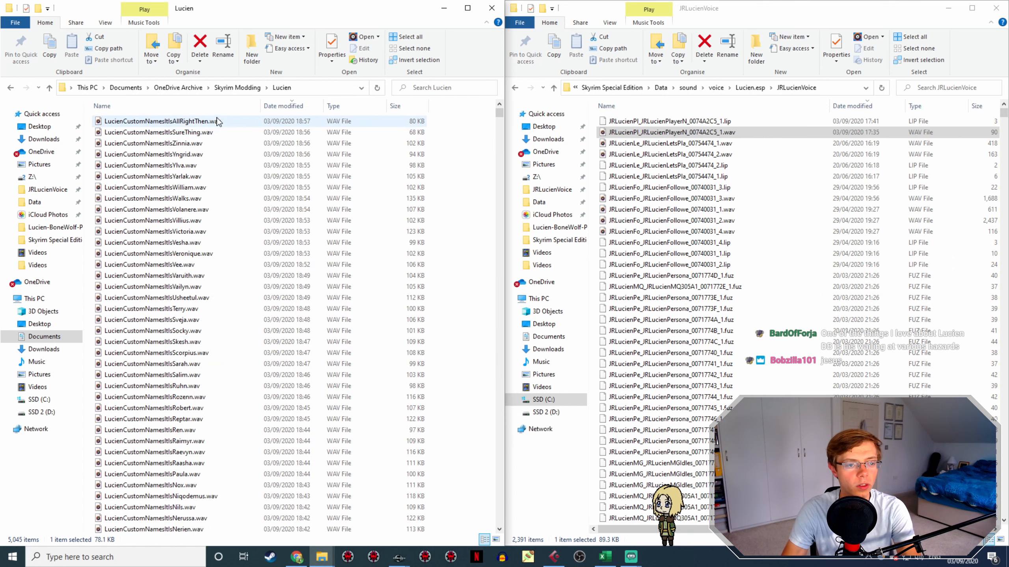
shift+click(166, 121)
click(685, 185)
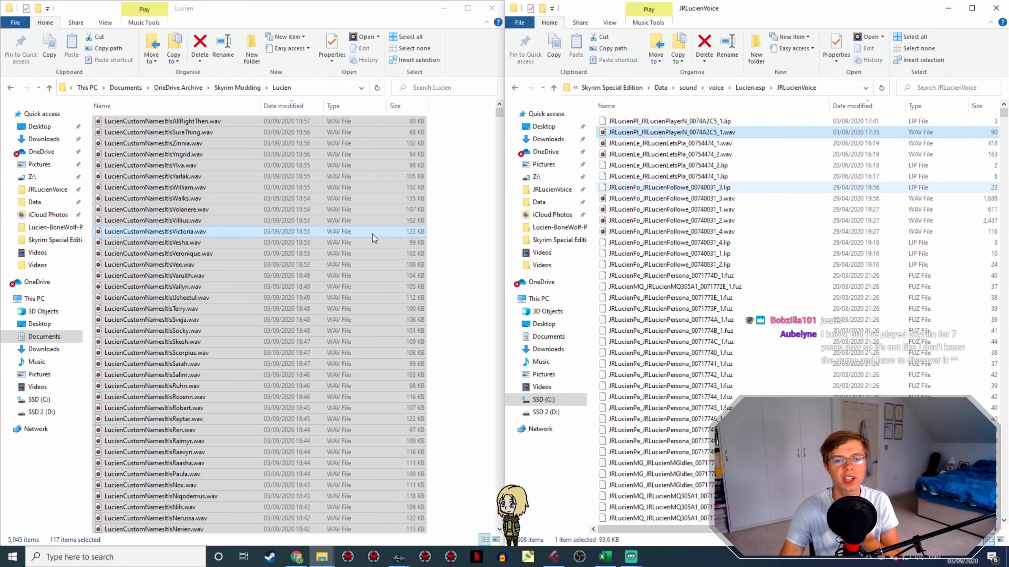
key(ctrl+v)
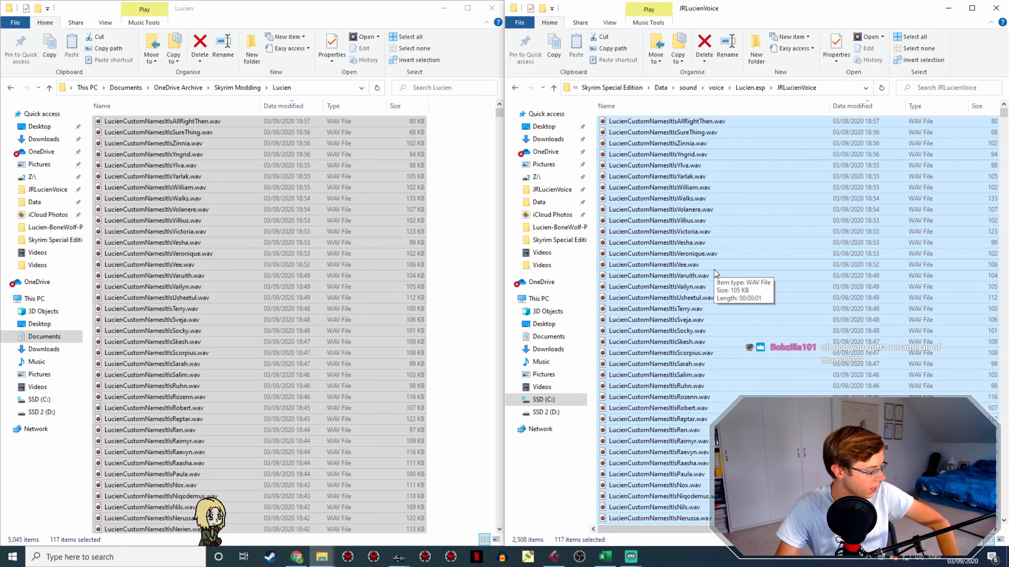
scroll(763, 245, down, 20)
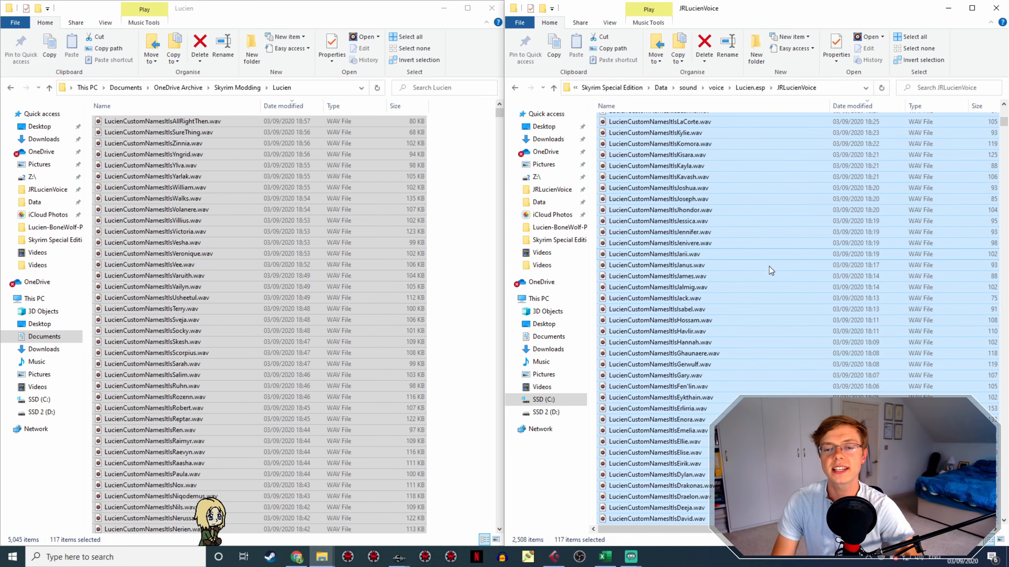
scroll(769, 266, down, 15)
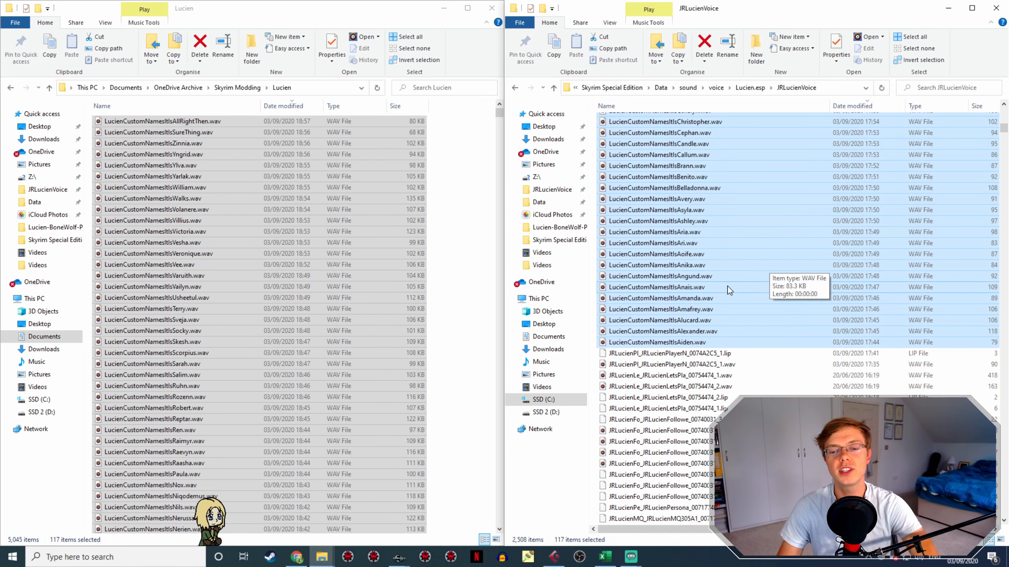
Switch to the Creation Kit with Lucien.esp loaded and open the JRLucienPlayerName quest
click(410, 559)
click(458, 521)
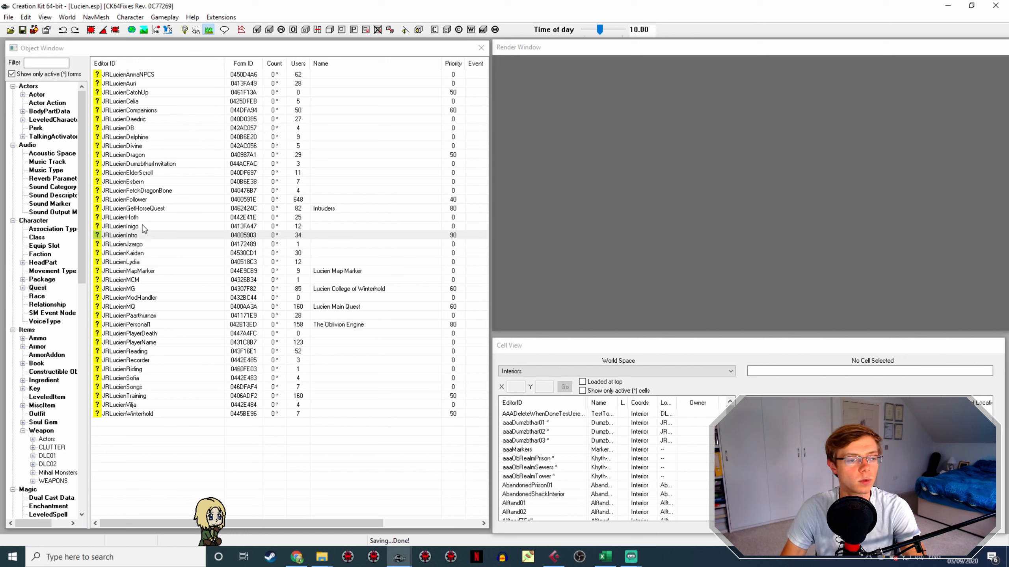
click(147, 342)
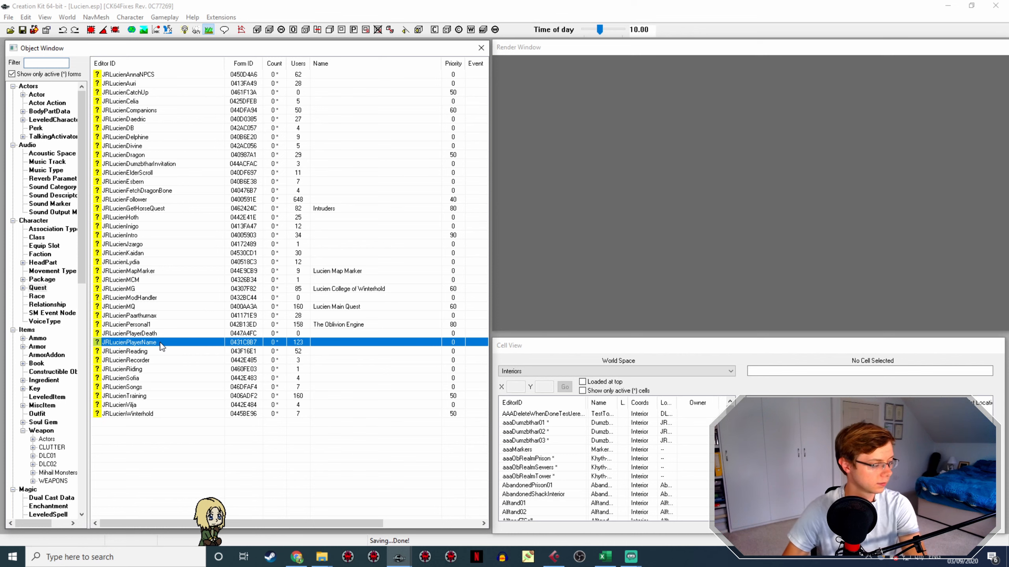
double_click(160, 344)
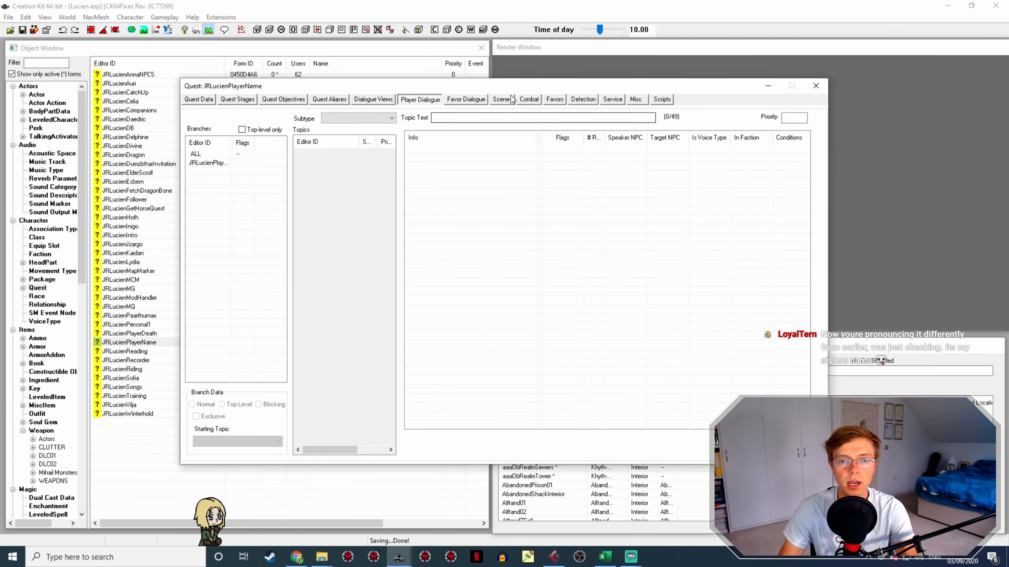
In the quest's player dialogue branch, open the Aiden topic's info and its "Aiden it is!" response for editing
click(220, 163)
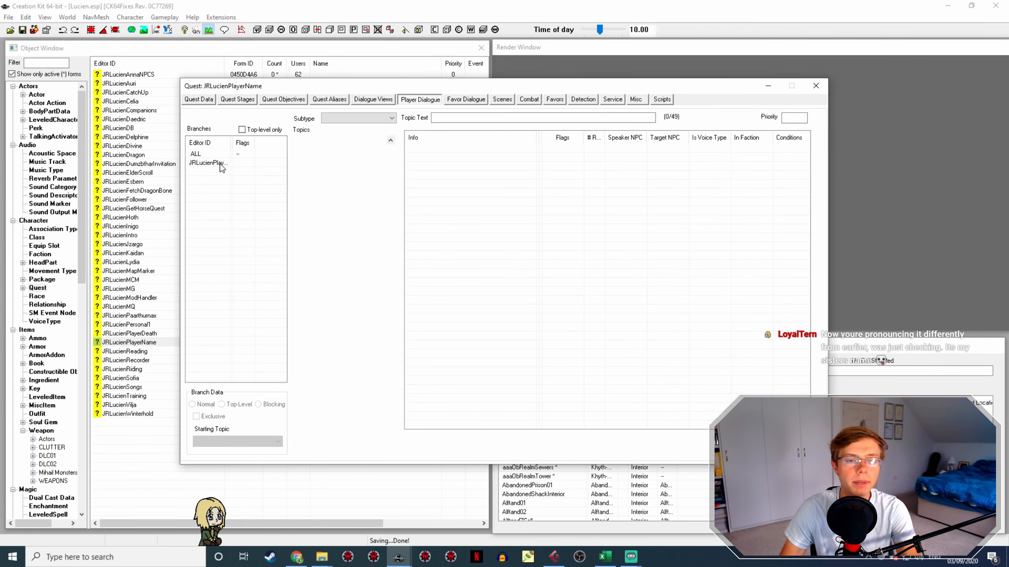
click(363, 162)
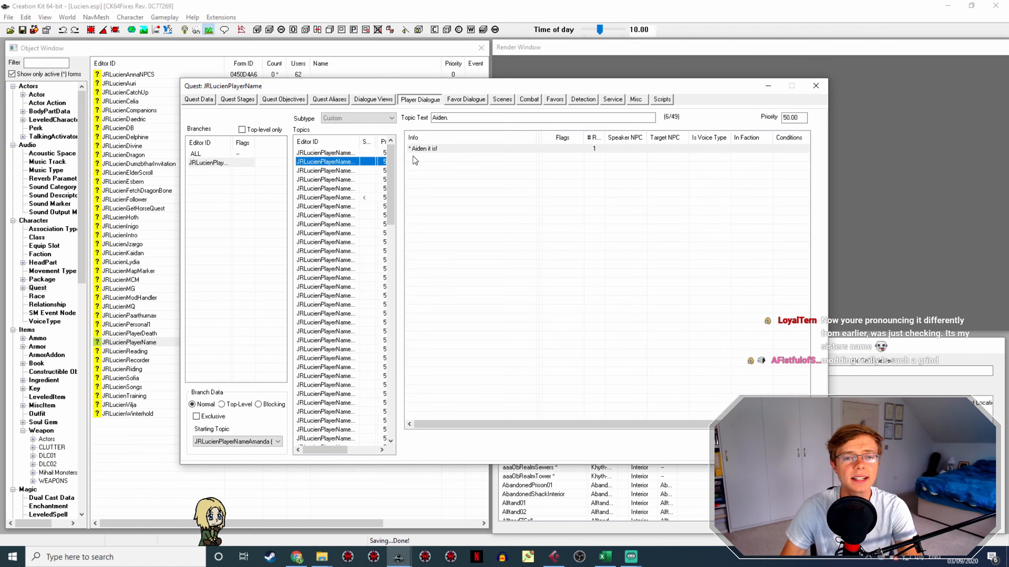
double_click(440, 149)
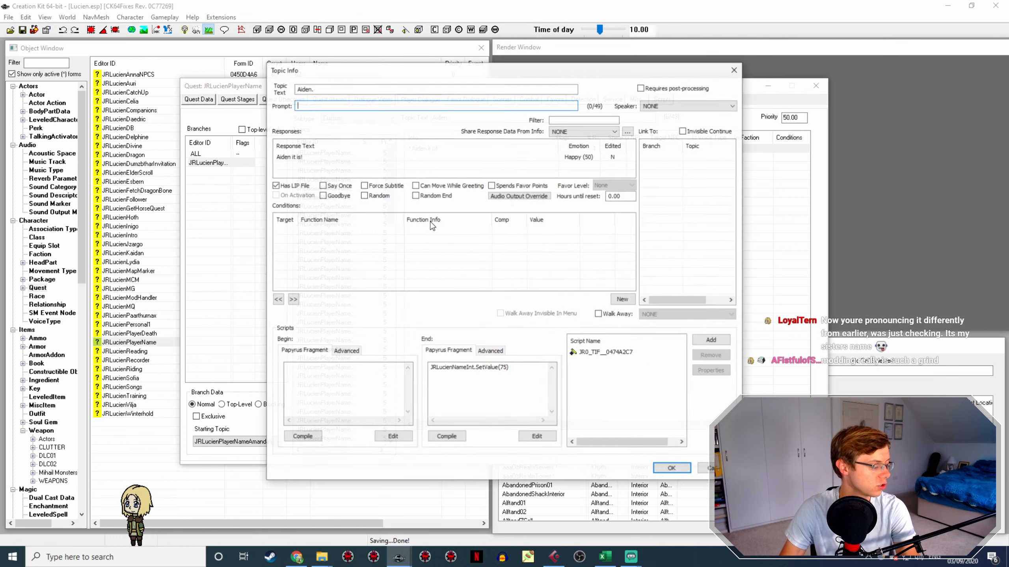
double_click(329, 156)
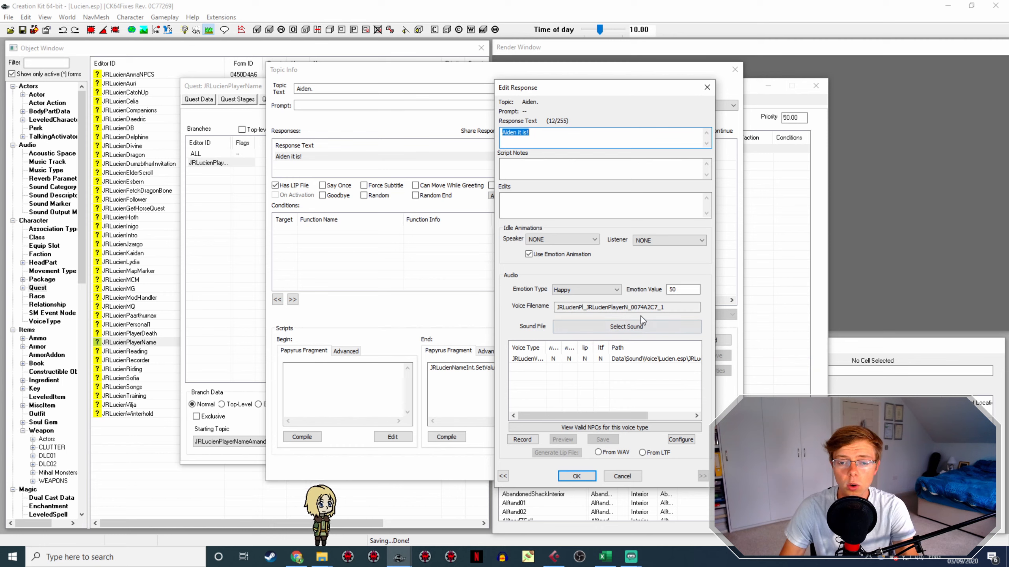
Copy the Aiden response's voice filename and rename LucienCustomNamesItIsAiden.wav in JRLucienVoice as JRLucienPl_JRLucienPlayerN_0074A2C7_1.wav
click(636, 309)
click(321, 557)
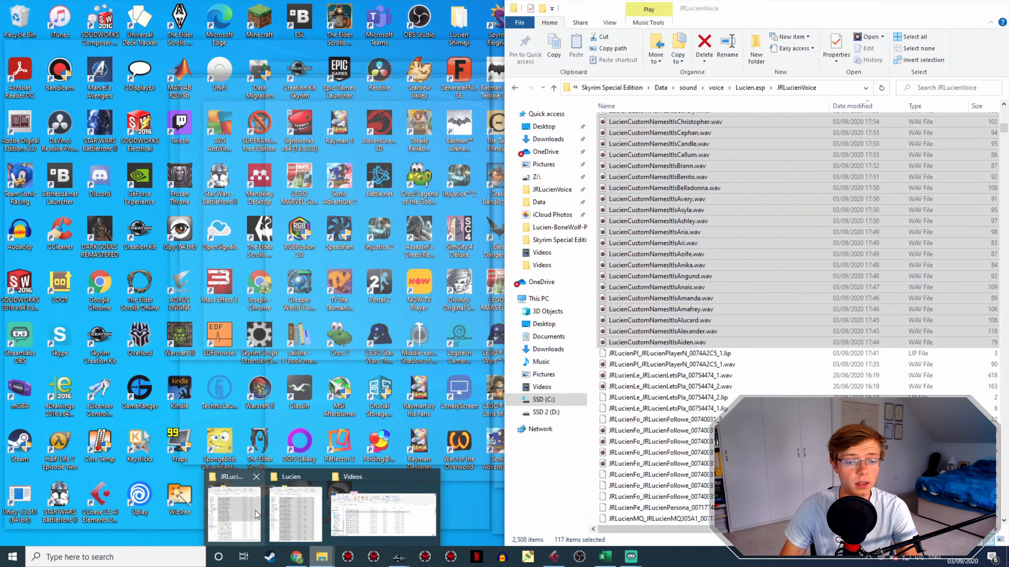
click(251, 513)
click(708, 342)
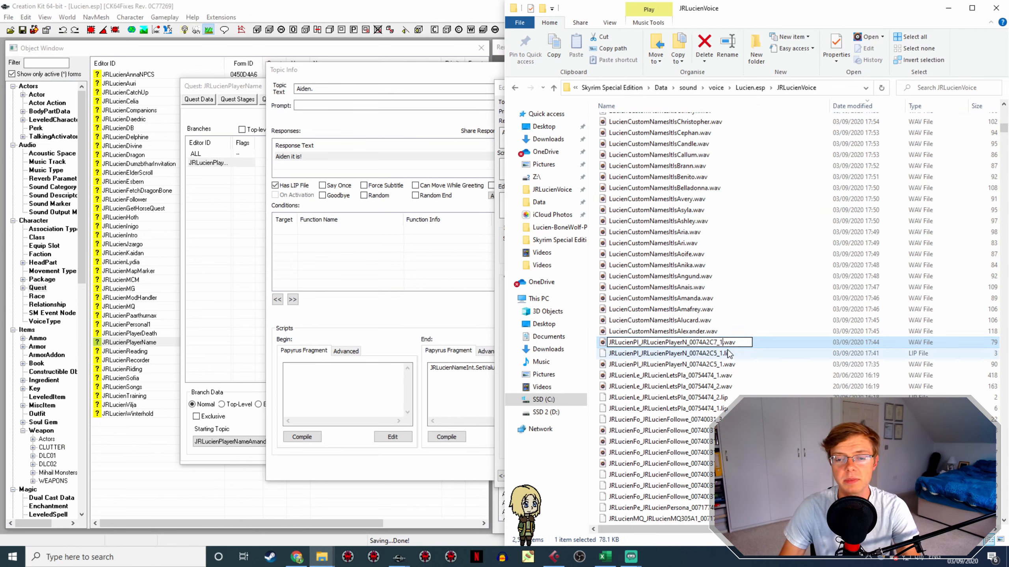
Reload the "Aiden it is!" response in the Creation Kit, generate its lip file from WAV, and accept the response and topic info
key(alt+Tab)
click(576, 476)
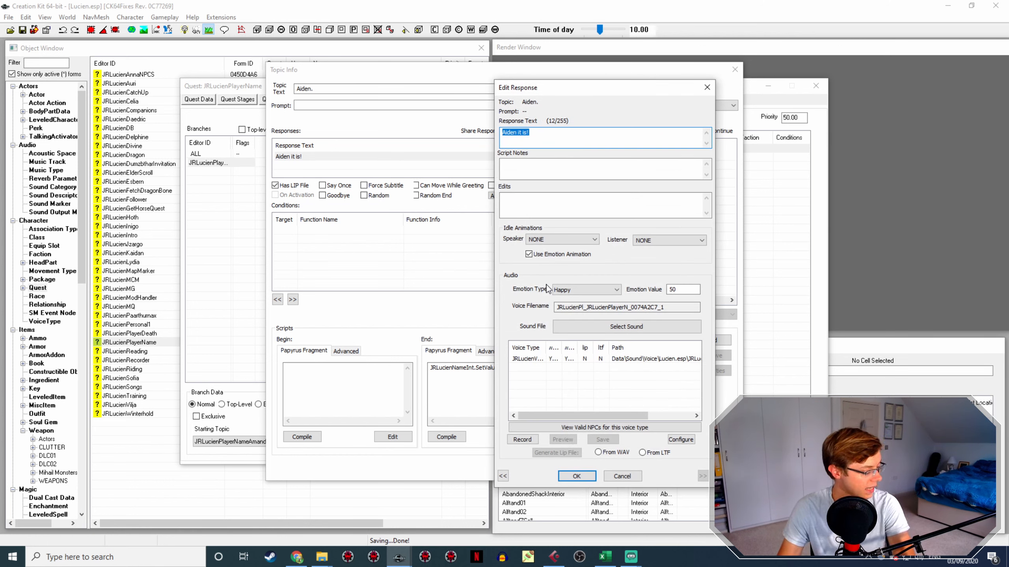
click(621, 360)
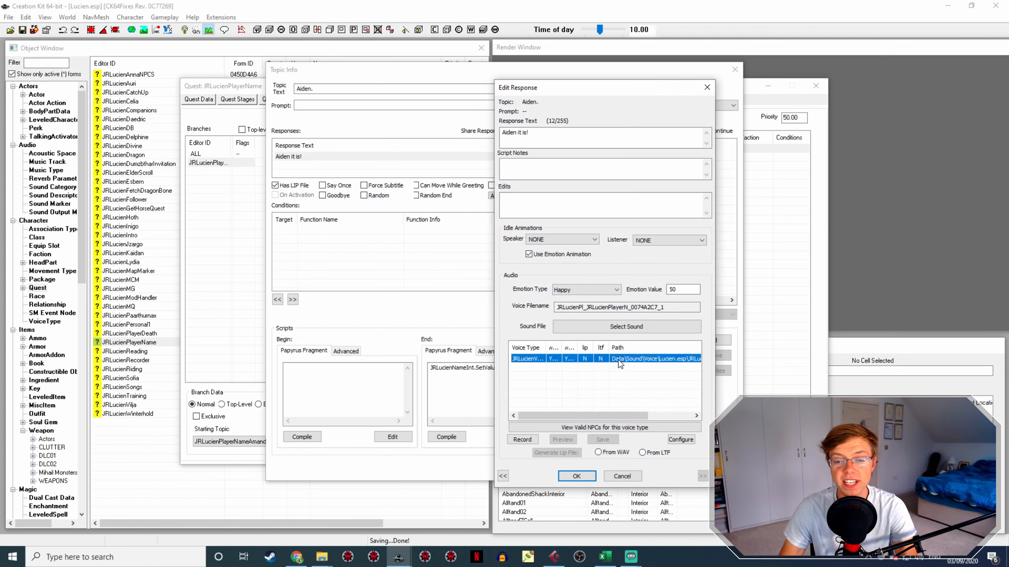
click(603, 453)
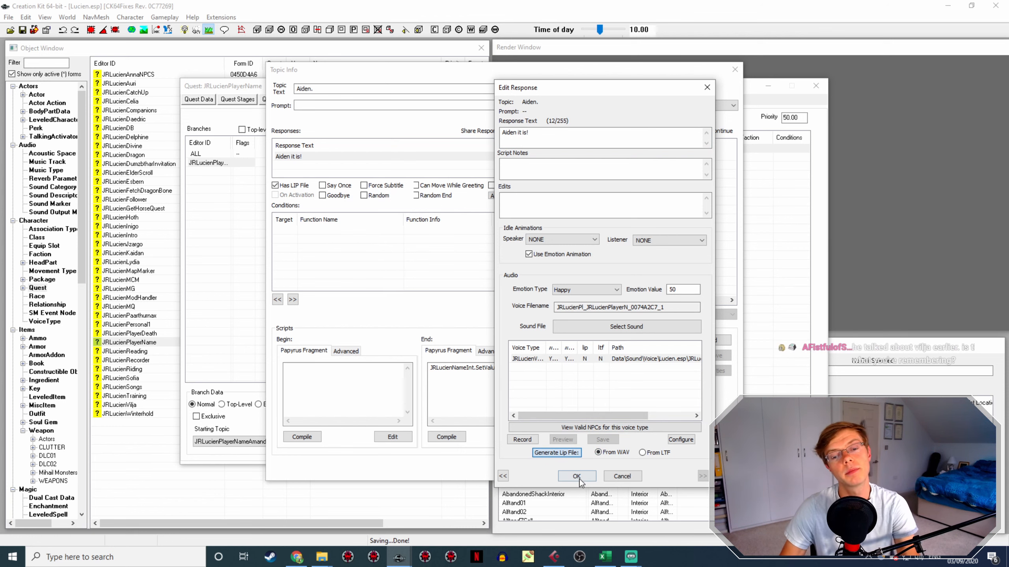
click(576, 476)
click(671, 469)
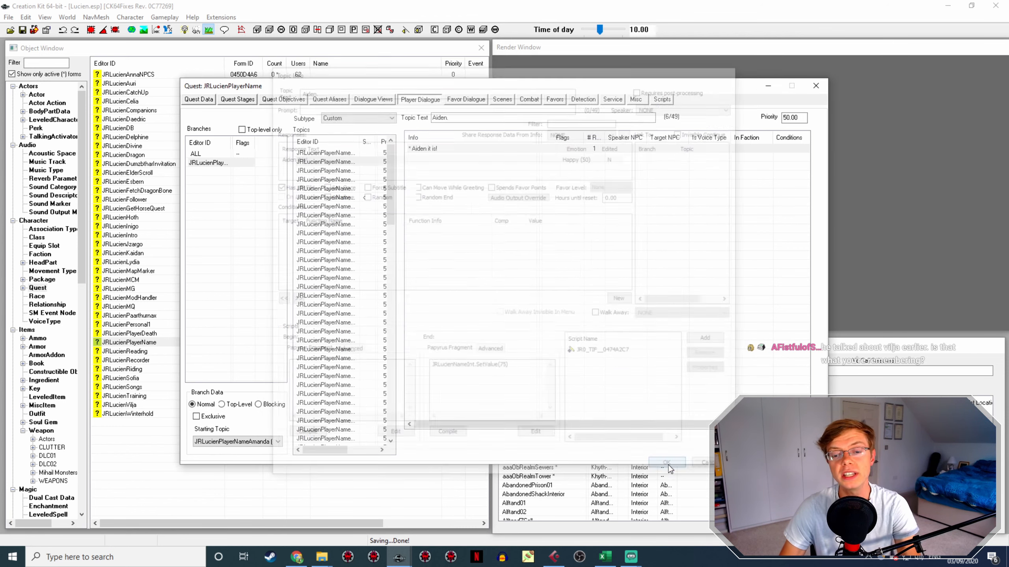
Open the Alexander topic's info, then look over the lip and wave files in the JRLucienVoice folder
click(344, 171)
click(439, 148)
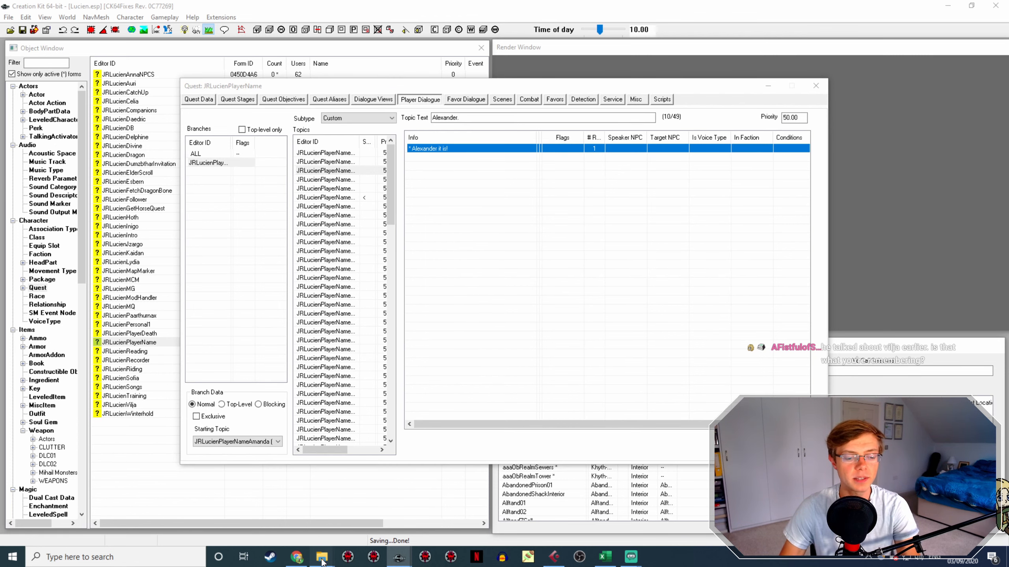
mouse_move(321, 557)
click(283, 505)
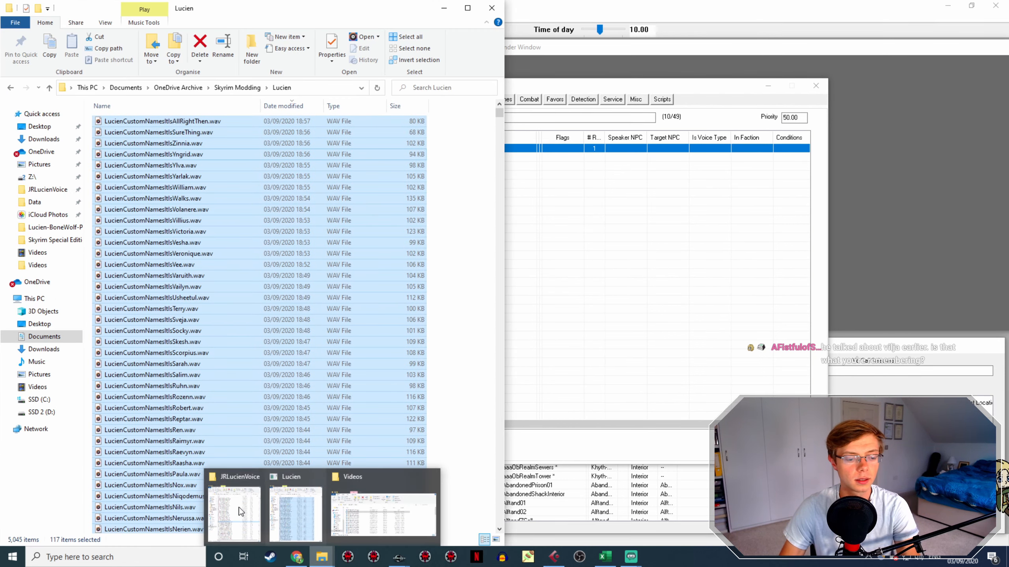
click(236, 507)
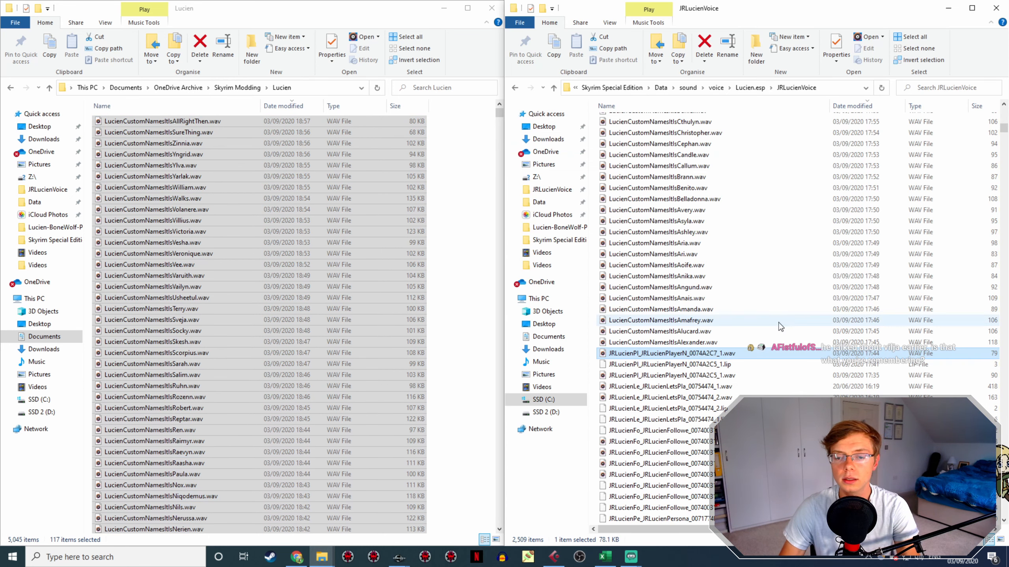
scroll(778, 323, up, 20)
scroll(784, 311, up, 4)
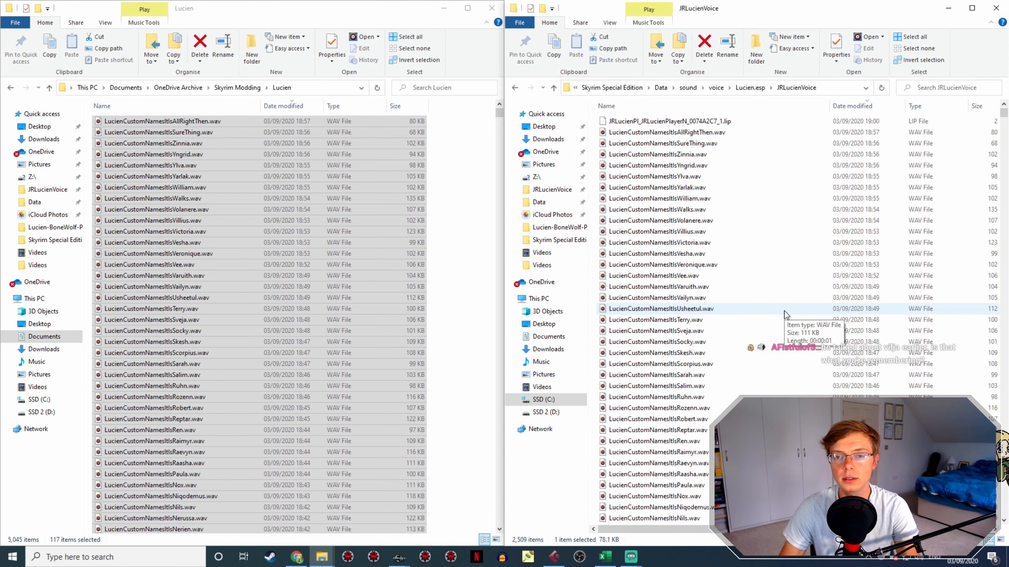
scroll(728, 163, down, 13)
mouse_move(398, 559)
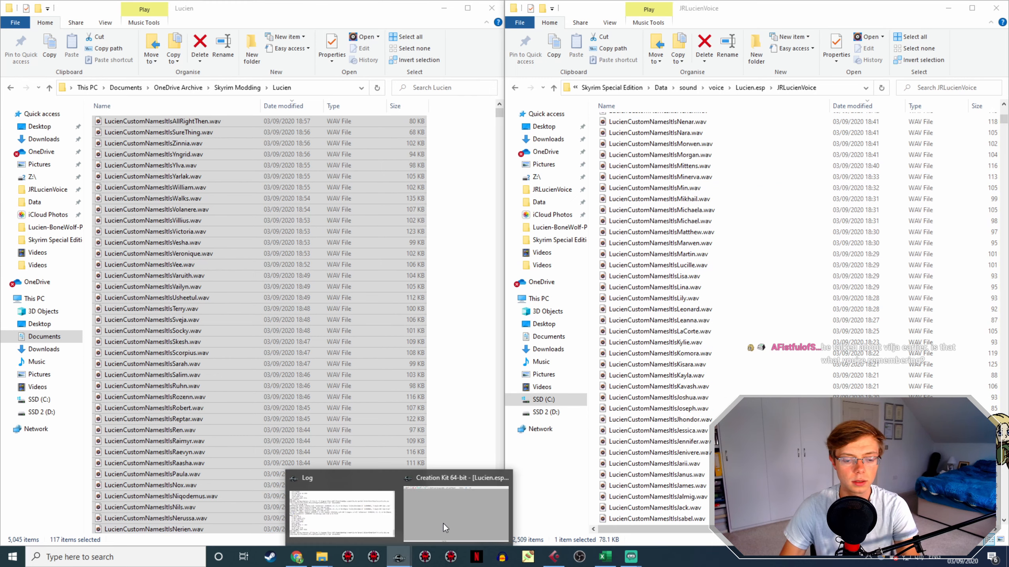
Back in the Creation Kit, open the "Alexander it is!" response and copy its voice filename
click(437, 525)
click(305, 157)
double_click(305, 157)
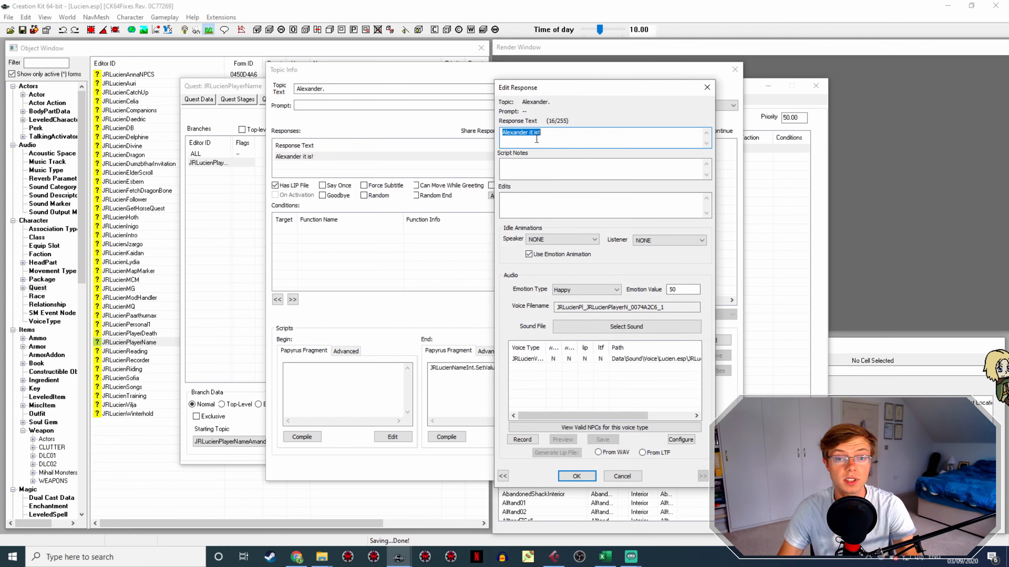
drag(673, 309, 525, 301)
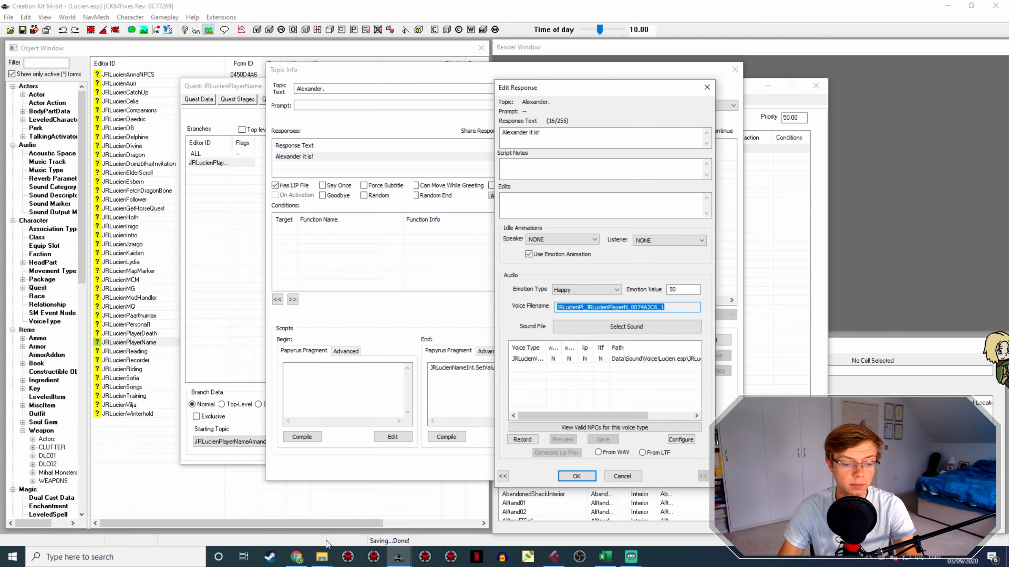
In the JRLucienVoice folder, rename LucienCustomNamesItIsAlexander.wav as JRLucienPl_JRLucienPlayerN_0074A2C6_1.wav
mouse_move(321, 557)
click(238, 516)
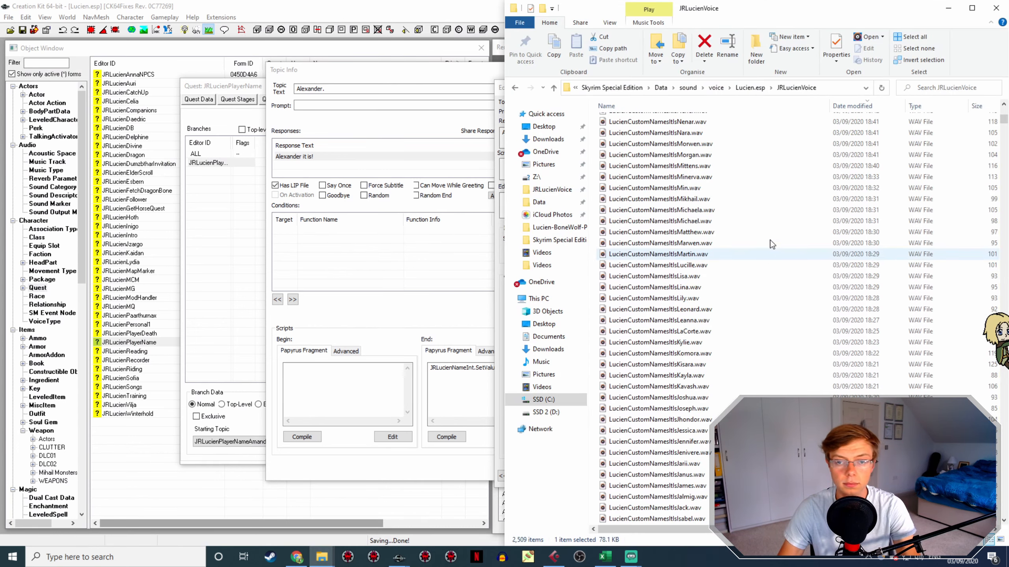
scroll(772, 244, down, 20)
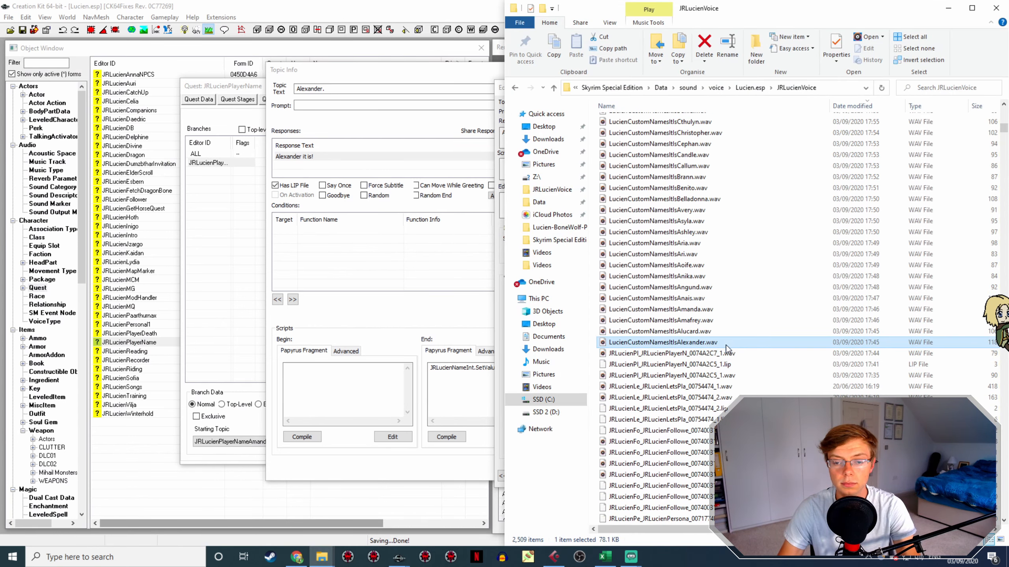
key(F2)
text(JRLucienPI_JRLucienPlayerN_0074A2C6_1)
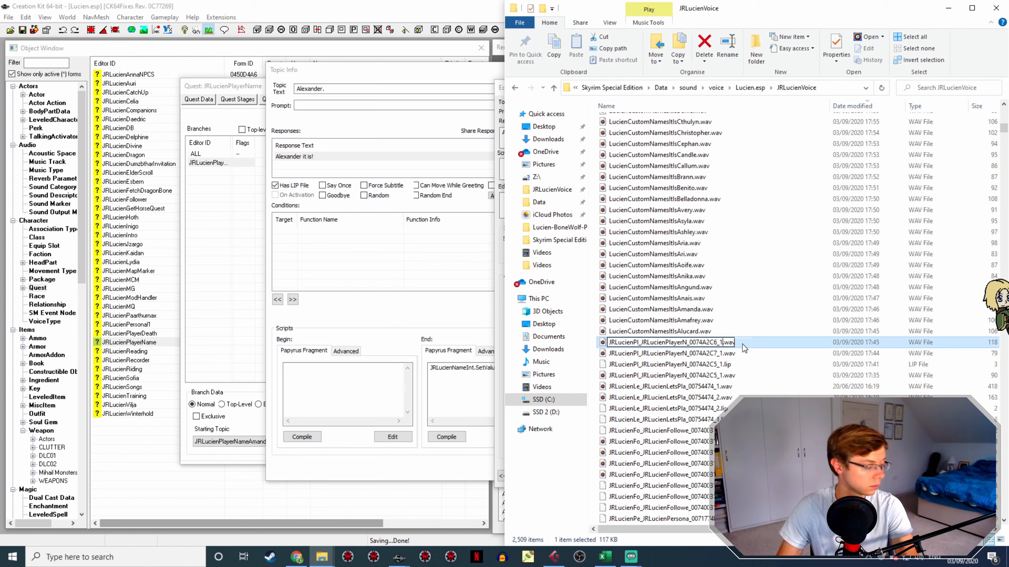
click(757, 290)
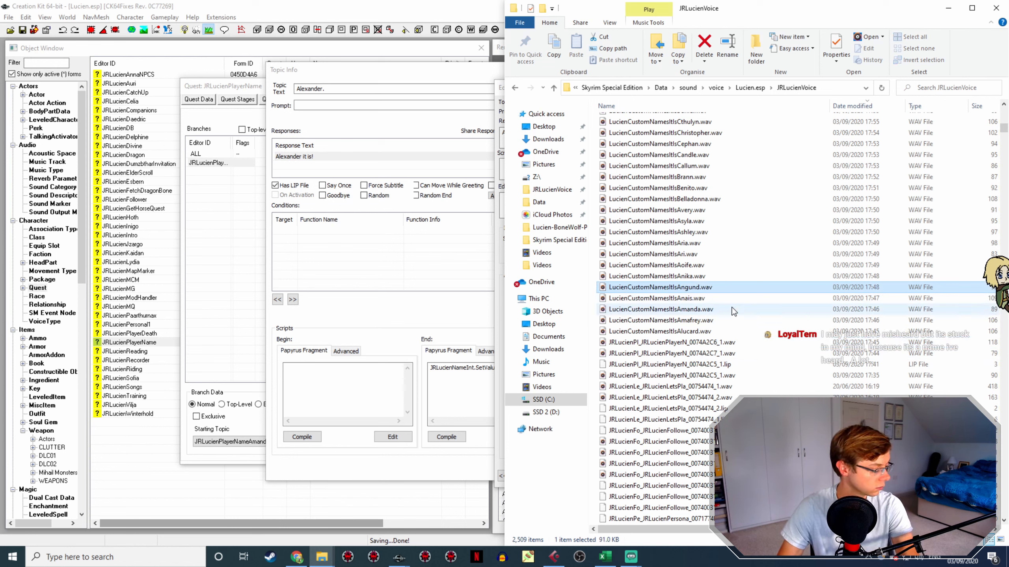
Reload the "Alexander it is!" response in the Creation Kit, generate its lip file from WAV, and accept the response and topic info
click(385, 294)
click(591, 475)
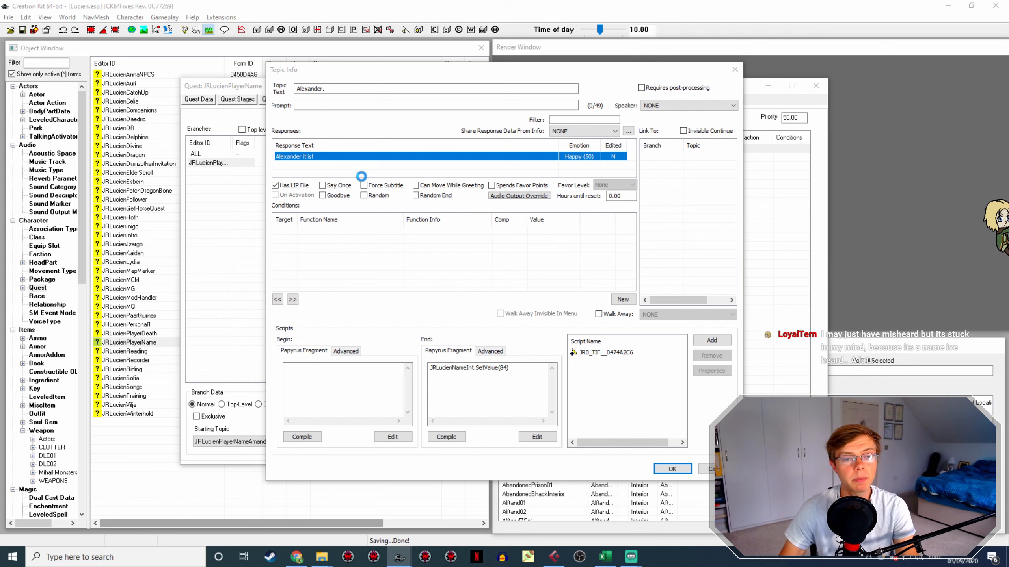
double_click(367, 156)
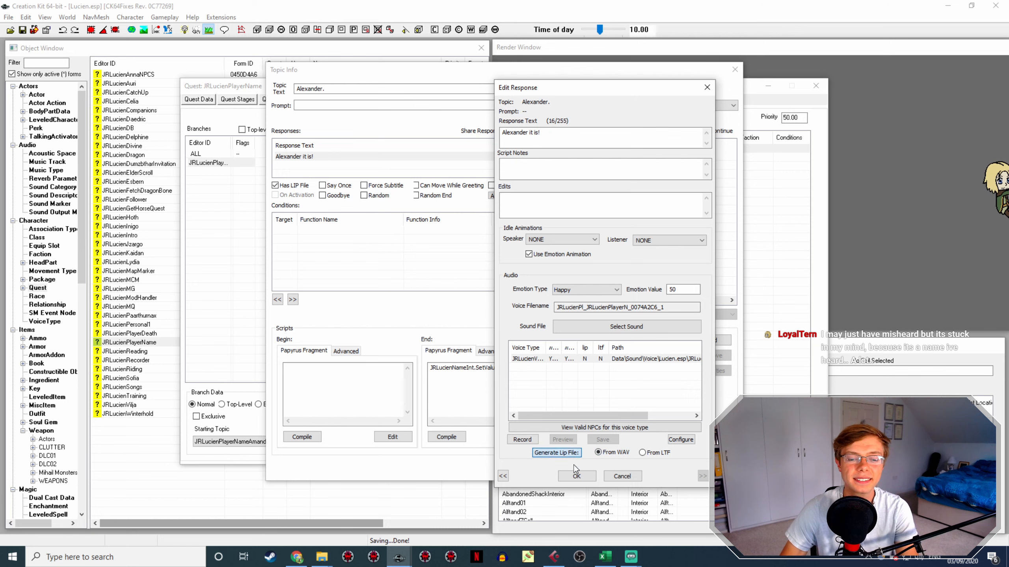
click(576, 476)
click(672, 470)
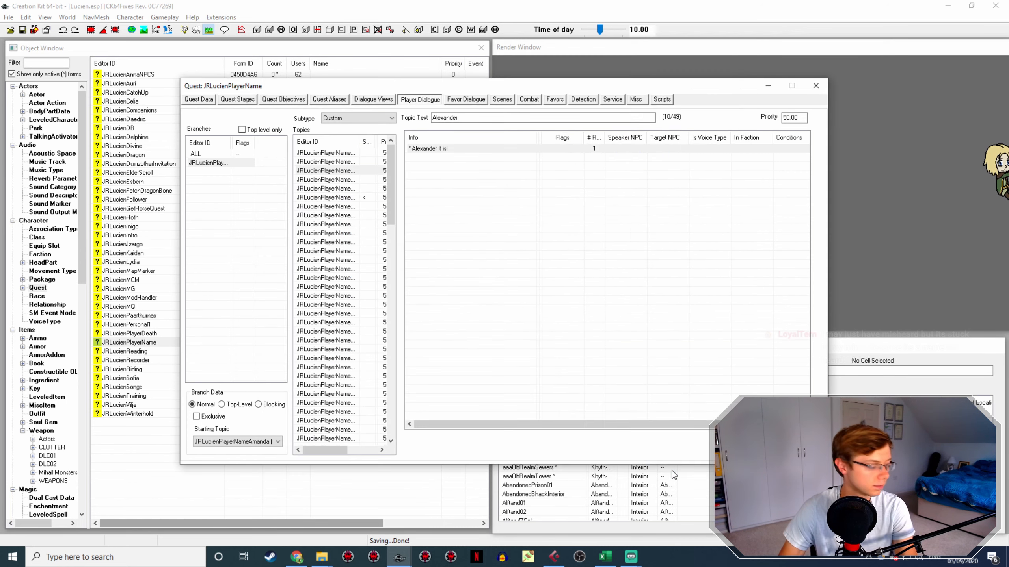
click(527, 120)
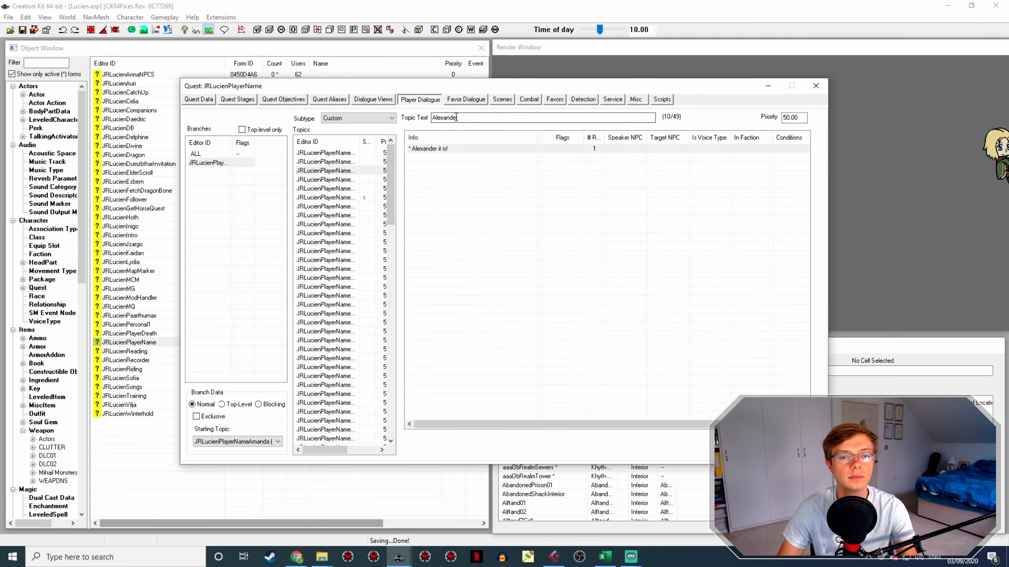
key(Left)
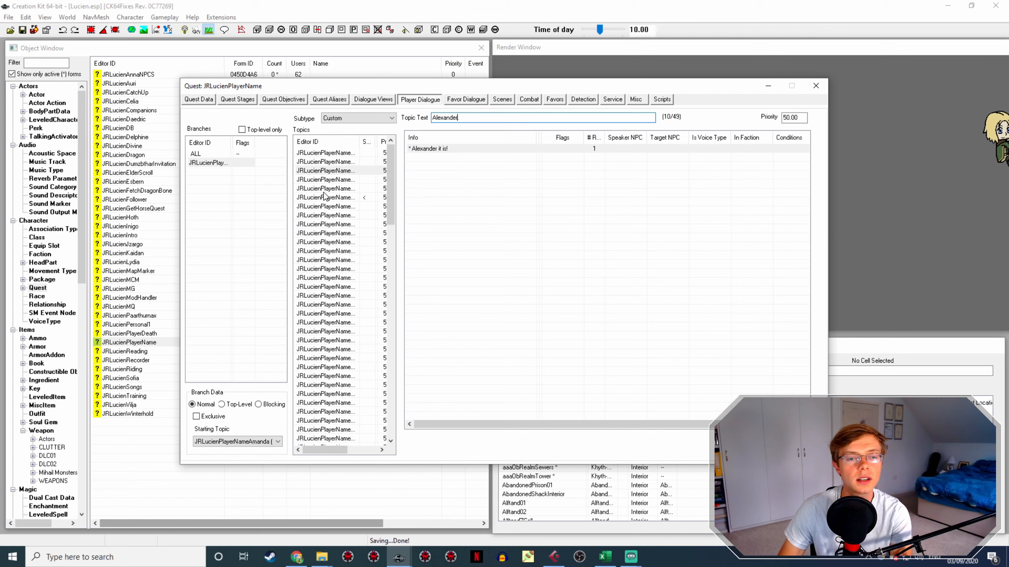
Open the Alucard topic's "Alucard it is!" response for editing and copy its voice filename
click(324, 180)
click(424, 148)
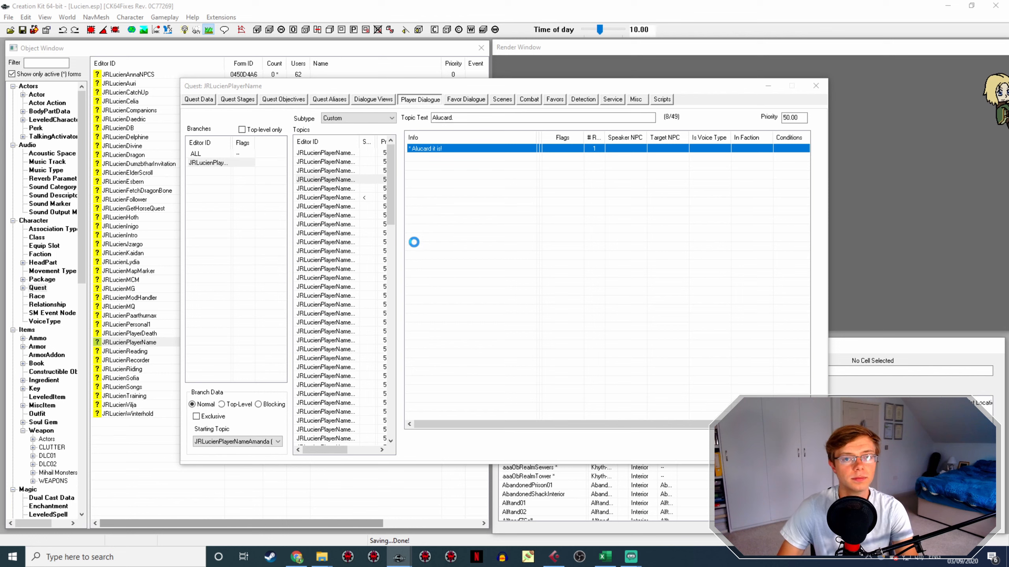
double_click(313, 156)
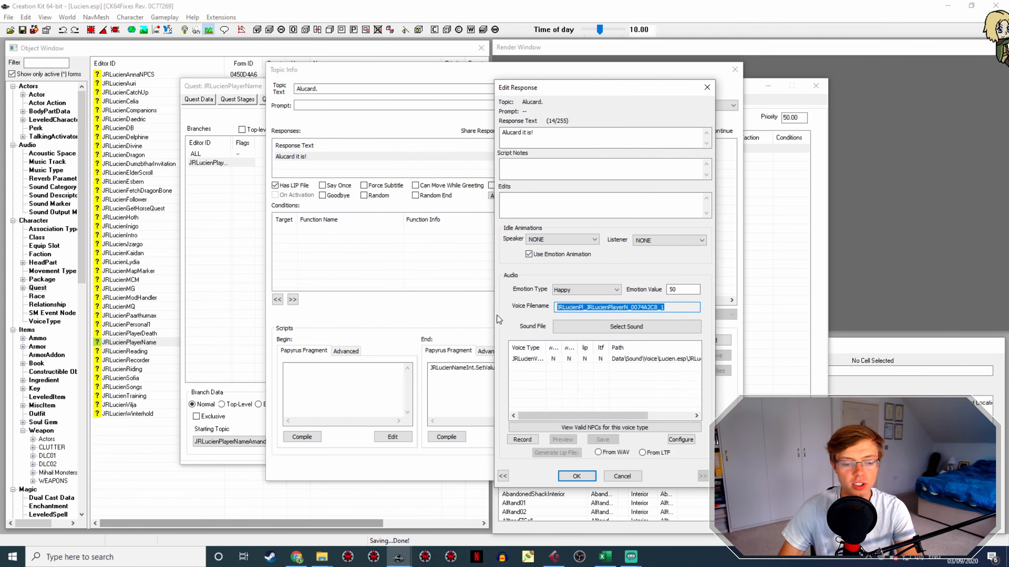
In the JRLucienVoice folder, rename LucienCustomNamesItIsAlucard.wav as JRLucienPl_JRLucienPlayerN_0074A2C8_1.wav
click(321, 557)
click(282, 519)
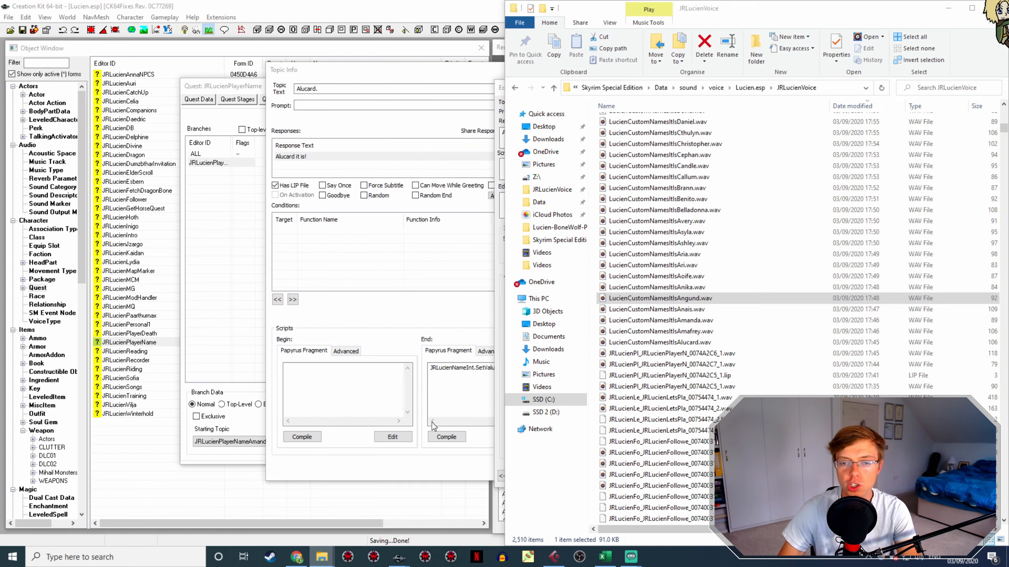
click(715, 343)
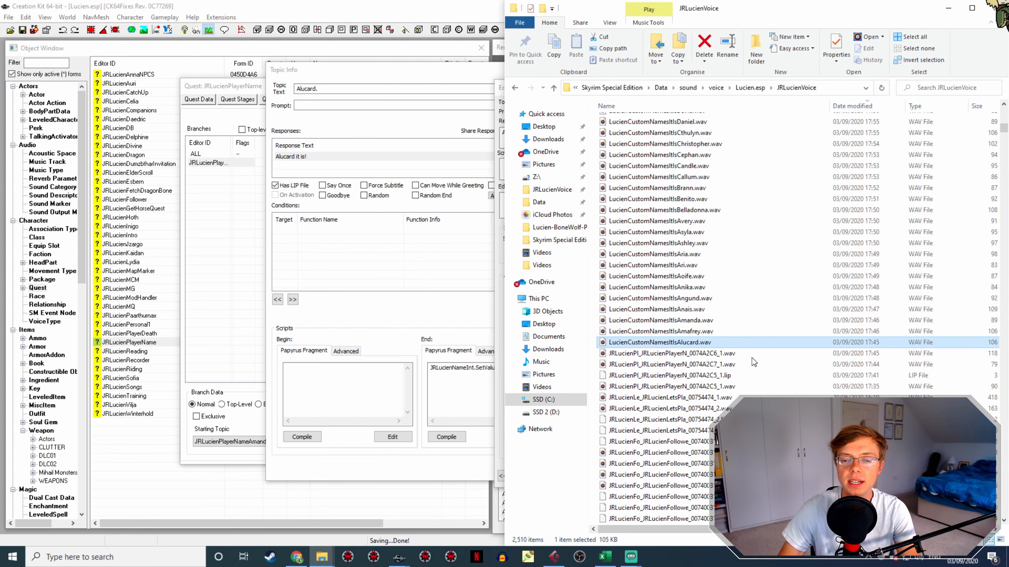
Reload the "Alucard it is!" response in the Creation Kit, generate its lip file, and accept the response and topic info
click(365, 324)
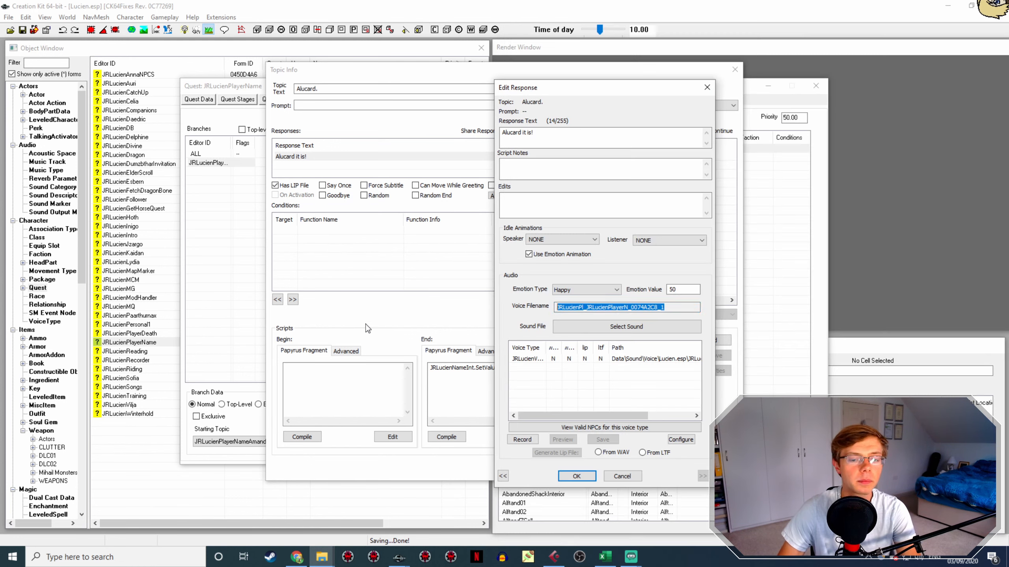
click(561, 476)
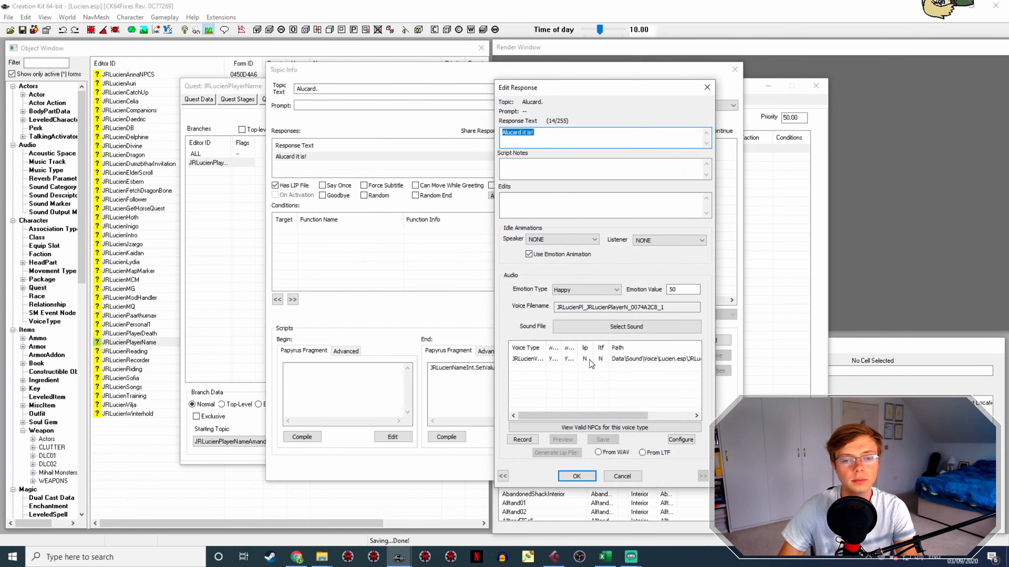
click(577, 476)
click(672, 469)
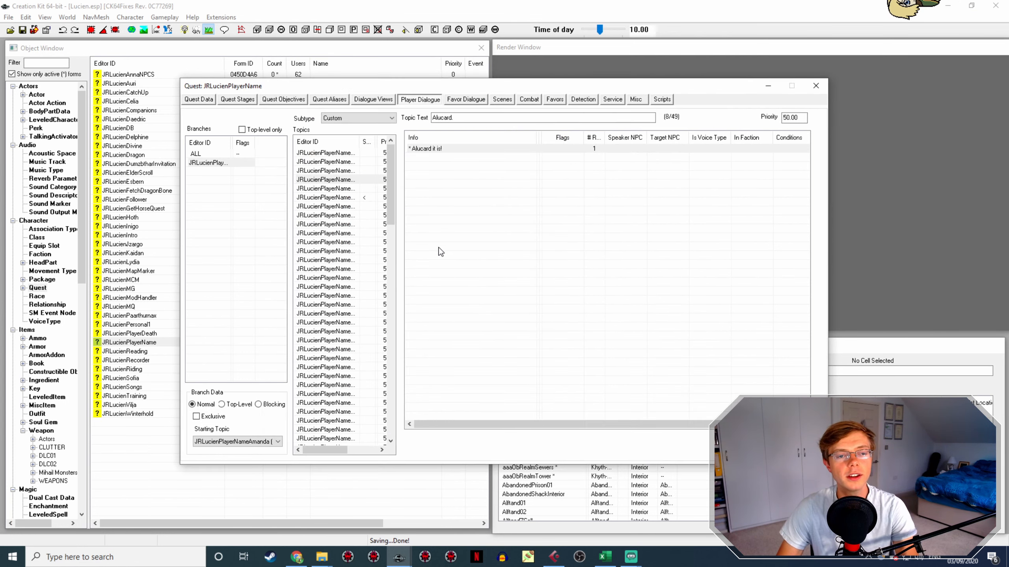
Open the Amafrey topic's "Amafrey it is!" response for editing and copy its voice filename
click(311, 188)
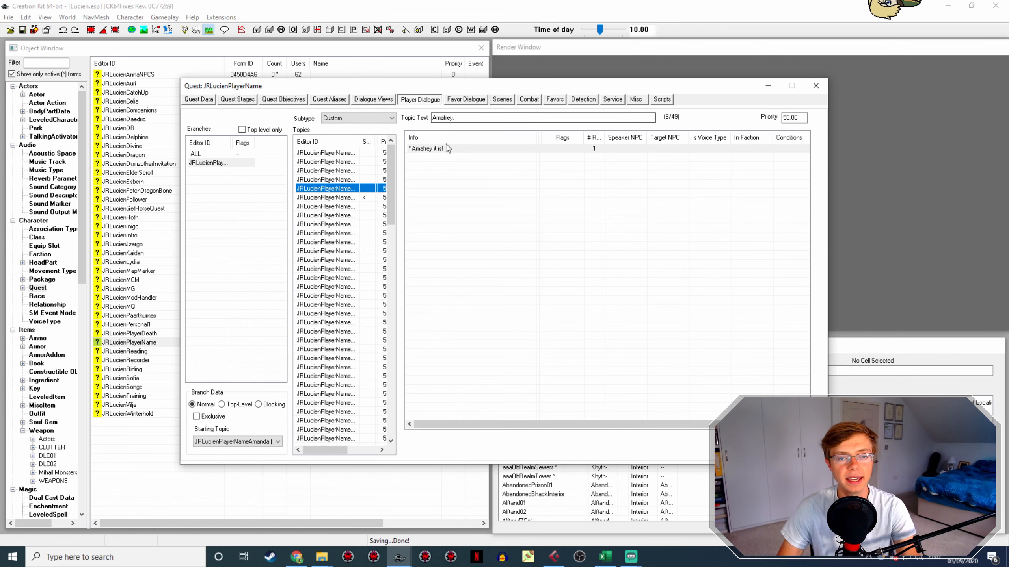
click(437, 148)
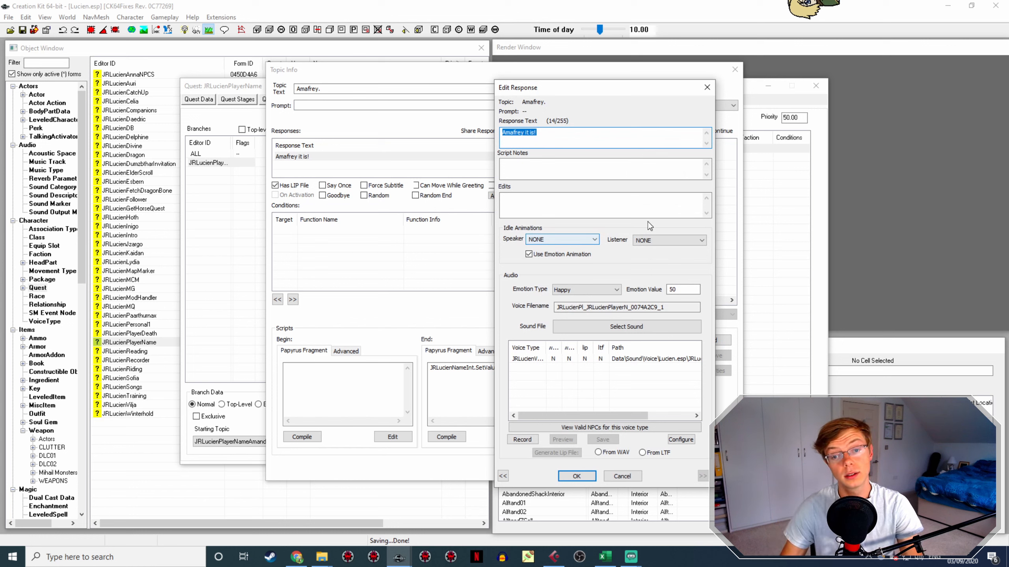
double_click(559, 305)
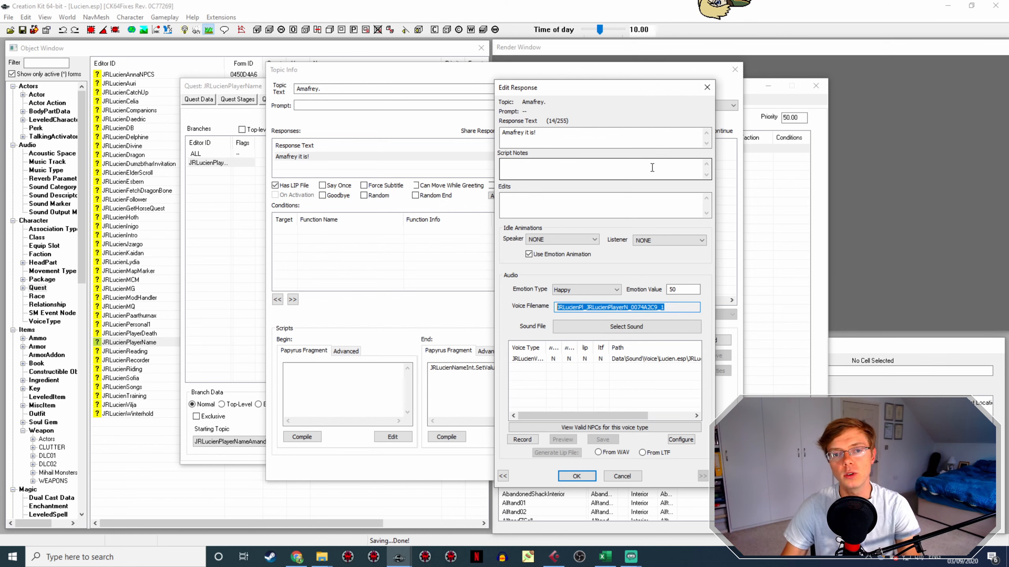
In the JRLucienVoice folder, rename LucienCustomNamesItIsAmafrey.wav as JRLucienPl_JRLucienPlayerN_0074A2C9_1.wav
click(322, 557)
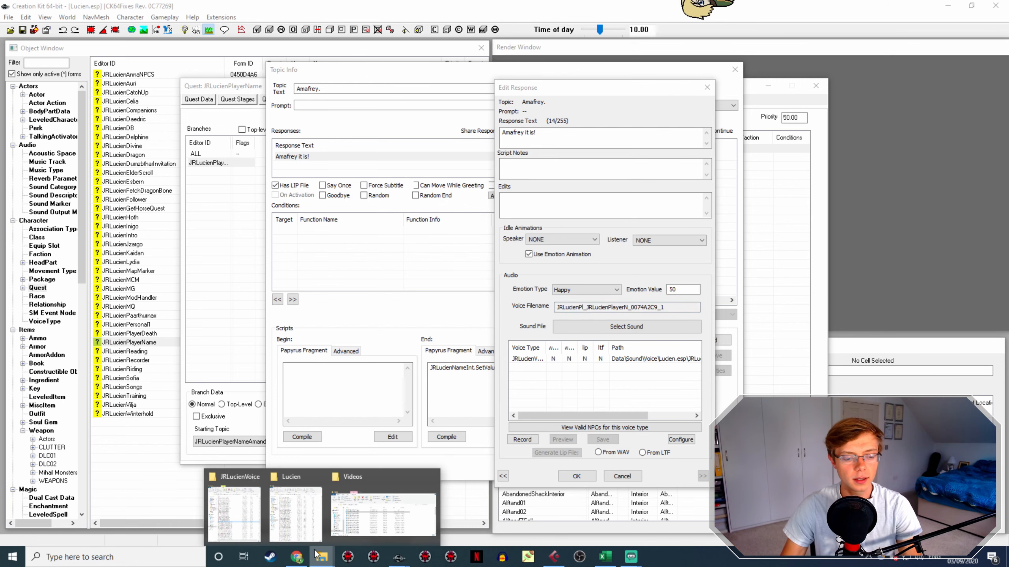
click(260, 517)
click(729, 341)
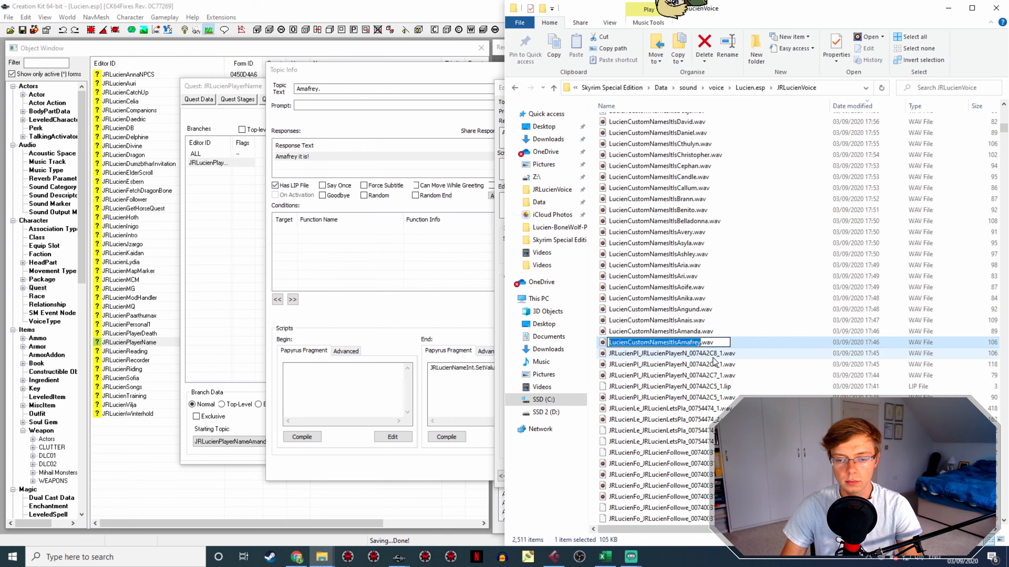
Close and reopen the "Amafrey it is!" response in the Creation Kit to reload its audio, and select its voice filename
click(488, 310)
click(575, 476)
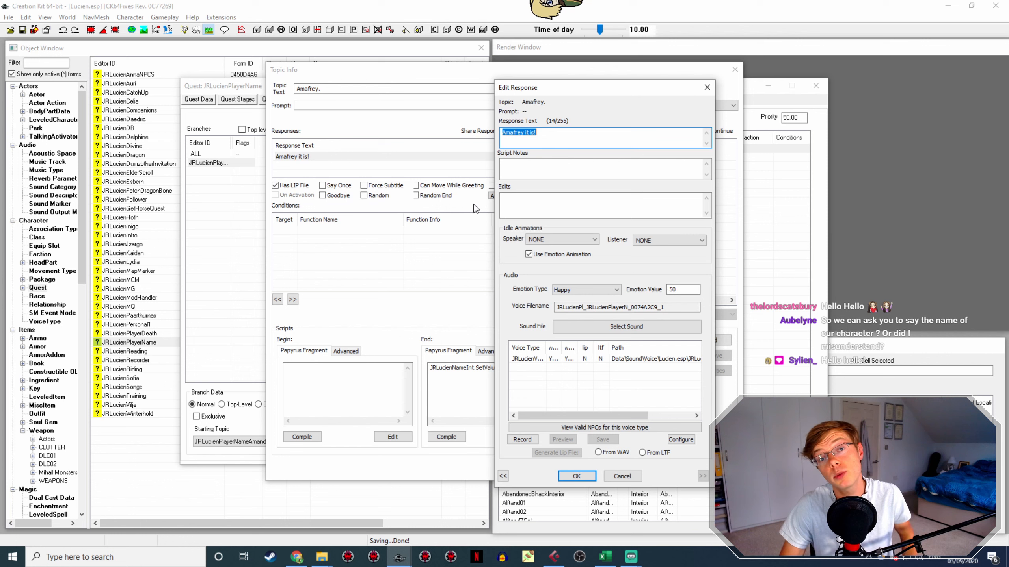
drag(668, 307, 537, 308)
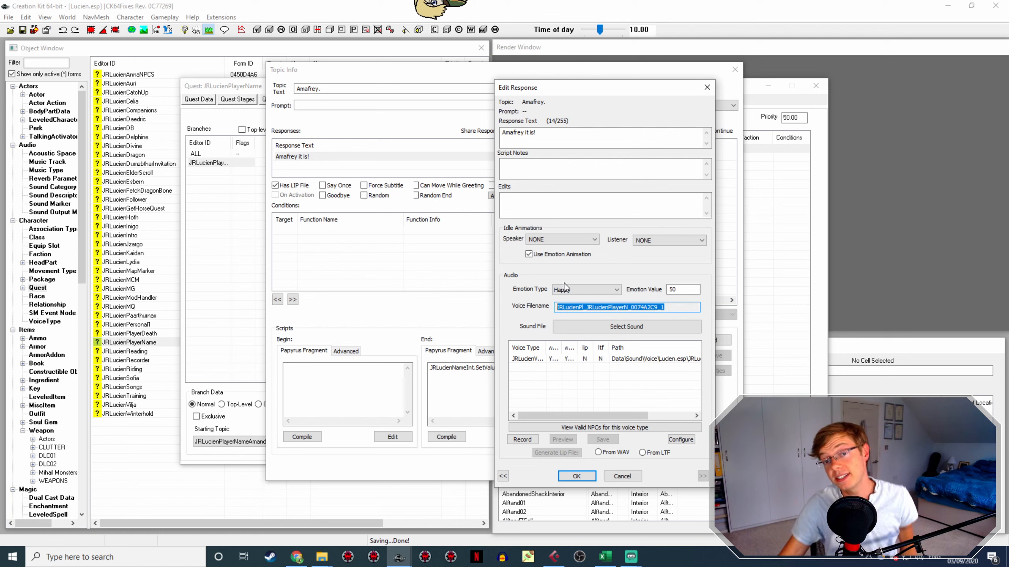
Reload the "Amafrey it is!" response, generate its lip file from WAV, and accept the response and topic info
click(573, 477)
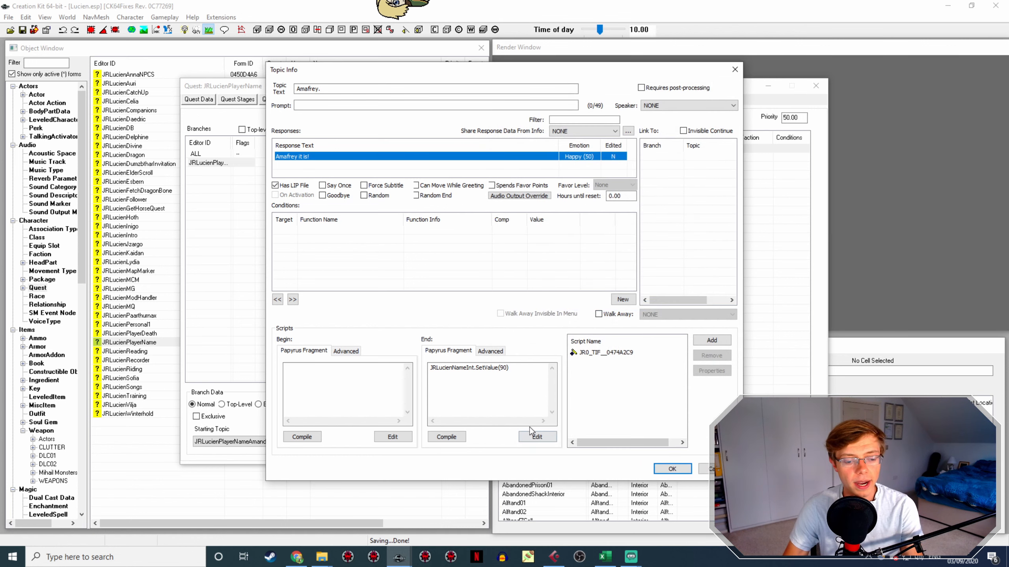
click(572, 359)
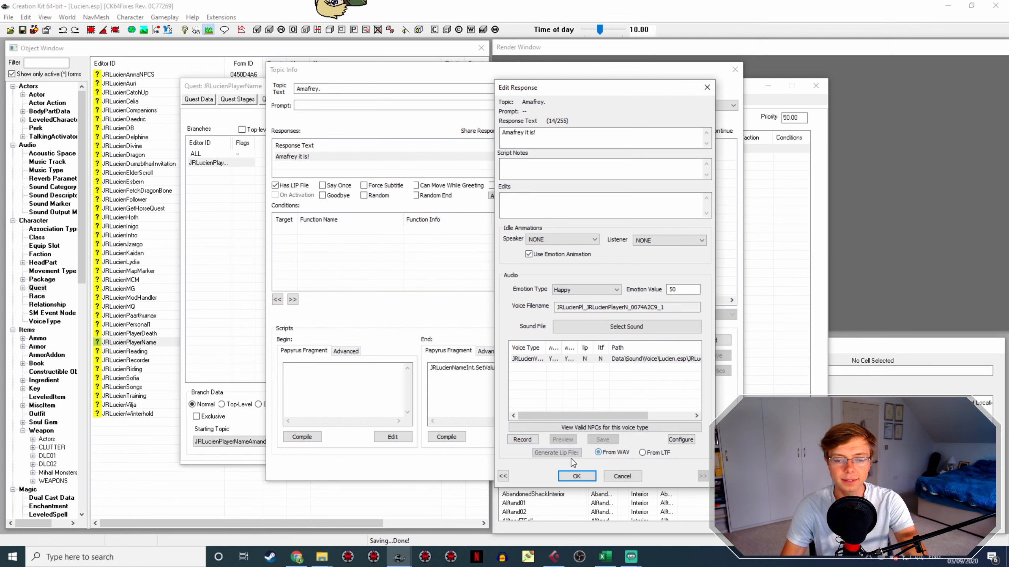
click(598, 453)
click(576, 476)
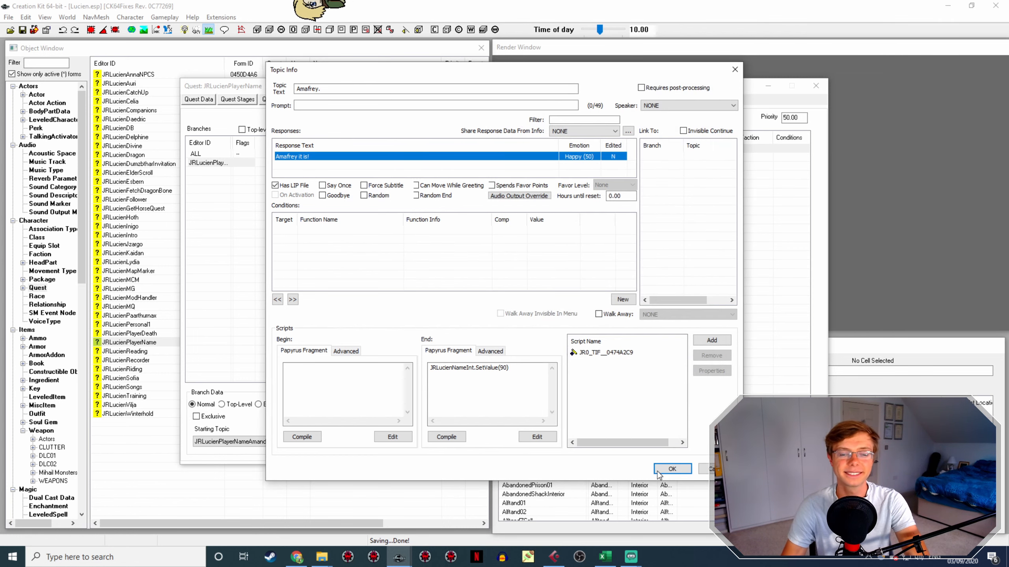
click(659, 473)
Open the "Amanda it is!" response of the Amanda topic and copy its voice filename
click(341, 198)
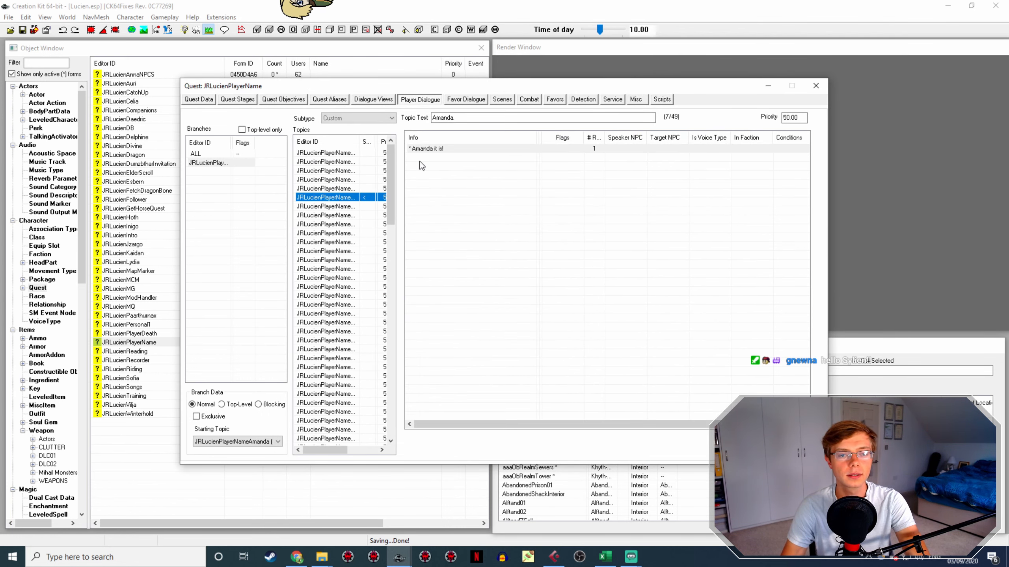
click(432, 148)
double_click(431, 149)
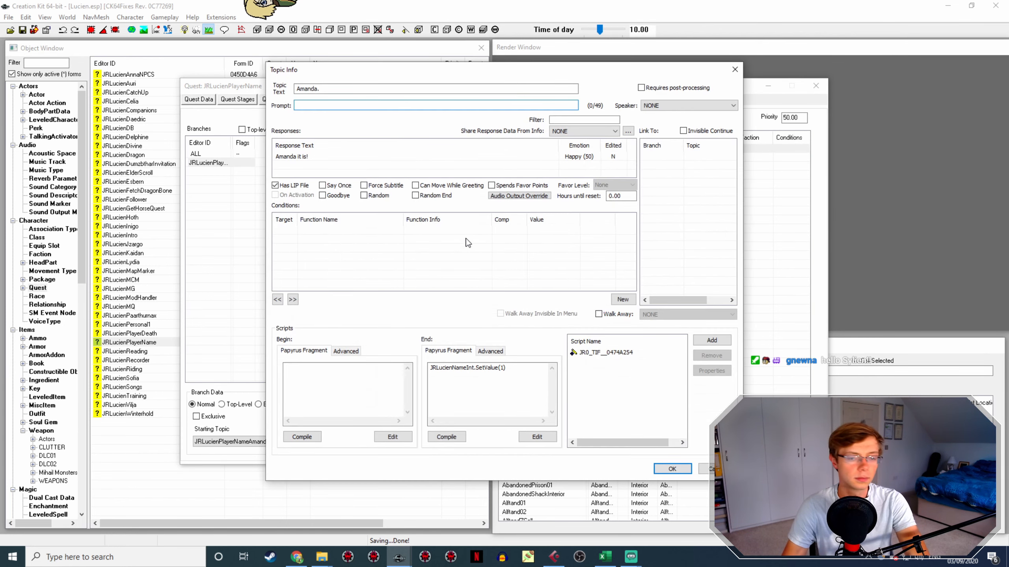
double_click(300, 155)
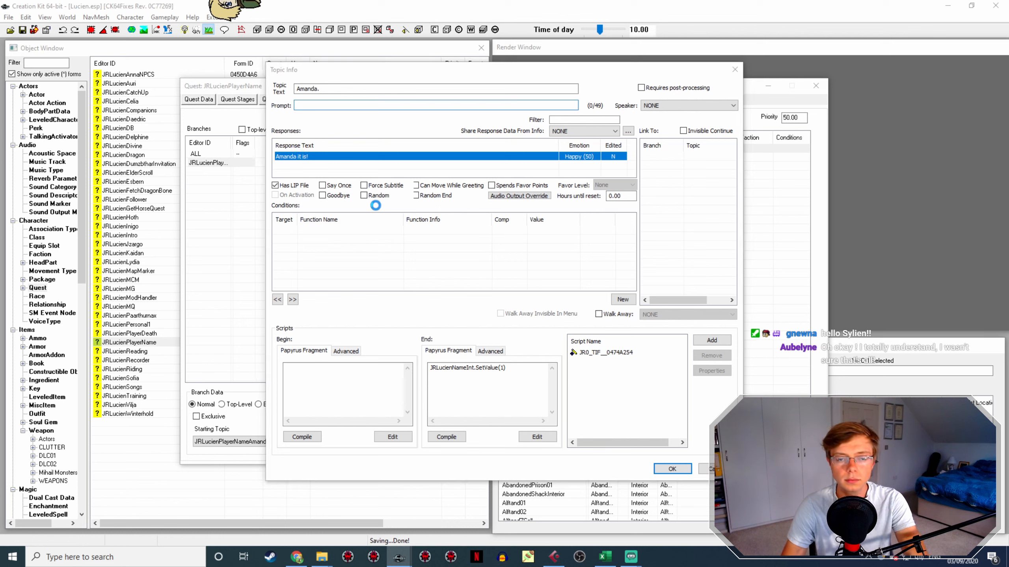
key(Tab)
key(Tab)
key(Tab)
key(Tab)
key(Tab)
key(Tab)
key(Tab)
key(Tab)
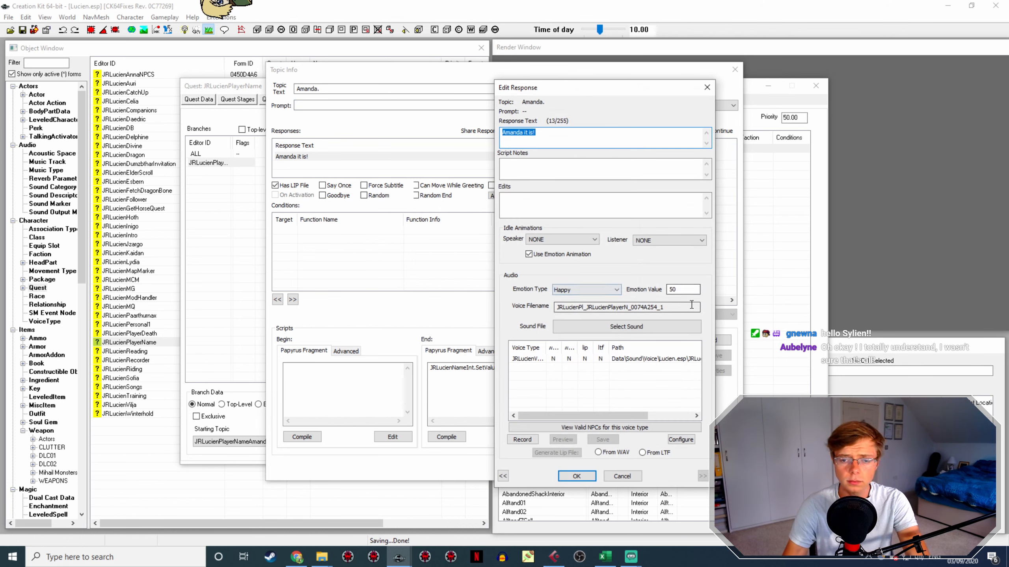
Switch to File Explorer's JRLucienVoice folder and rename LucienCustomNamesItIsAmanda.wav to JRLucienPl_JRLucienPlayerN_0074A254_1.wav
click(322, 557)
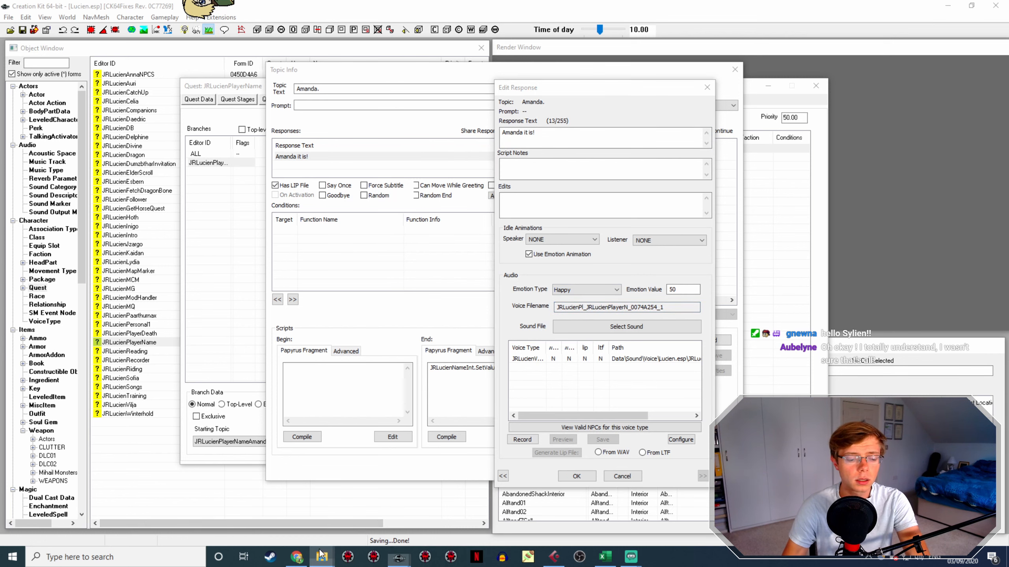
click(268, 515)
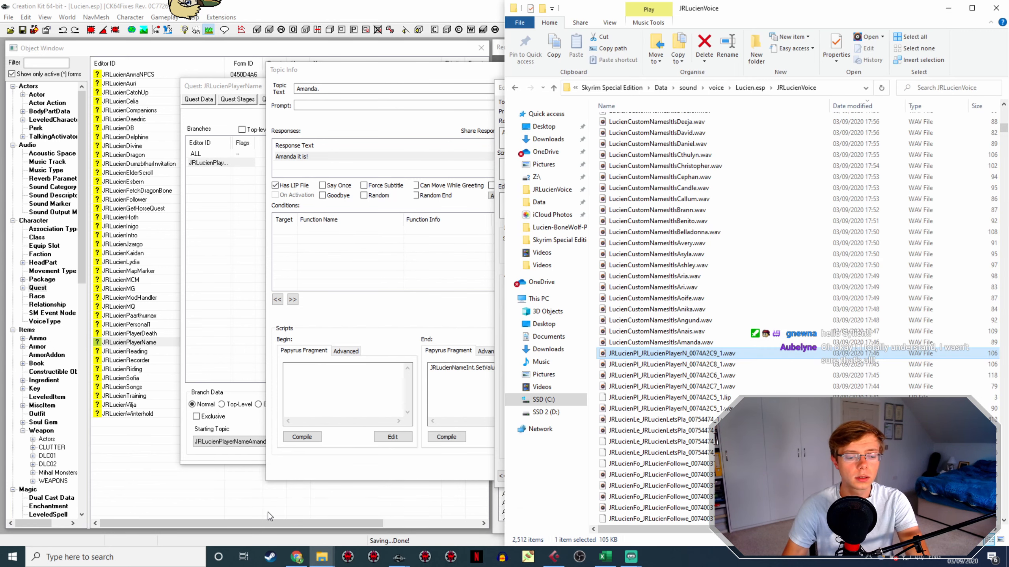
click(715, 342)
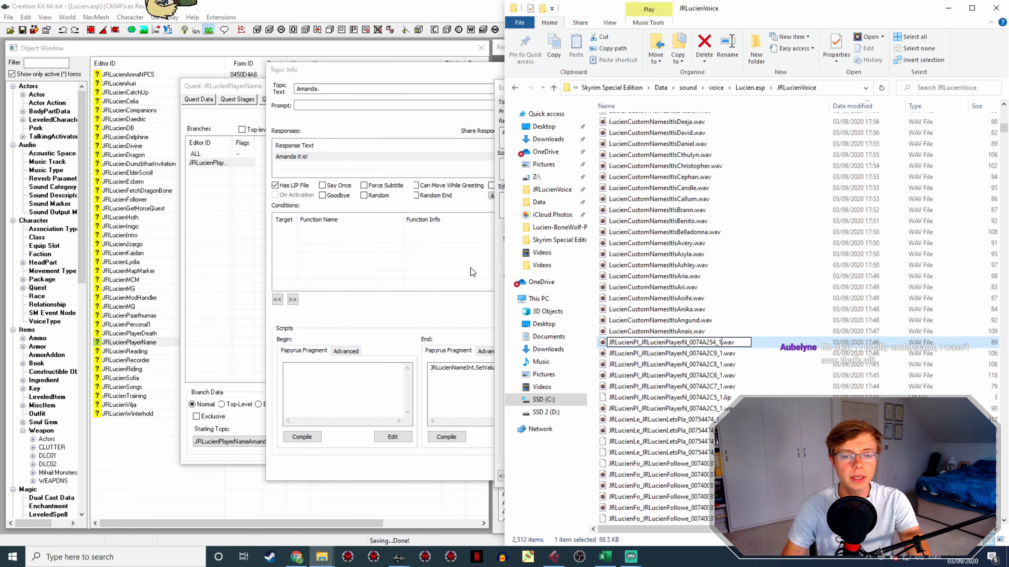
click(471, 273)
Reload the "Amanda it is!" response, generate its lip file from WAV, and accept the response and topic info
click(576, 476)
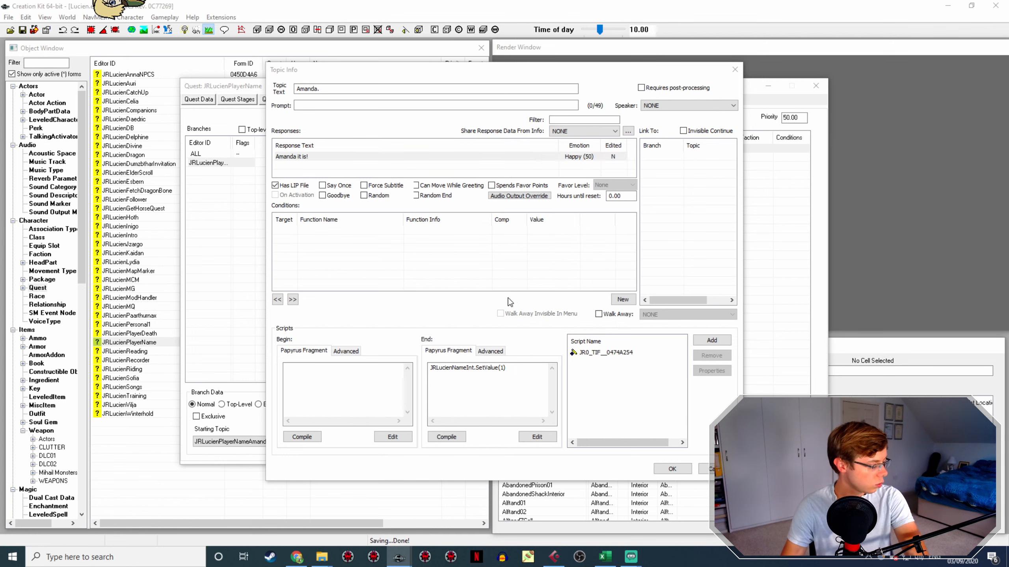
click(661, 360)
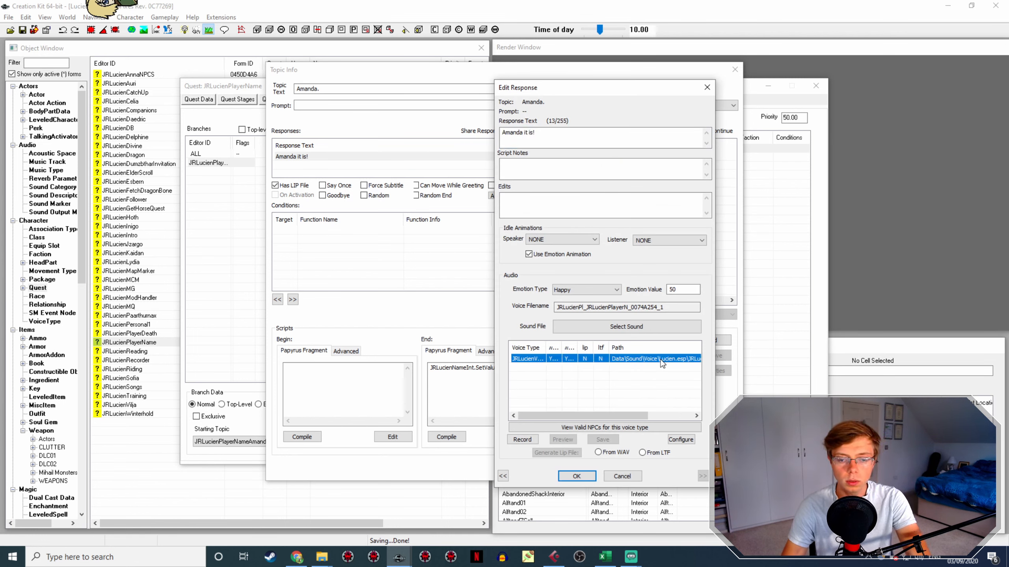
click(606, 454)
click(576, 476)
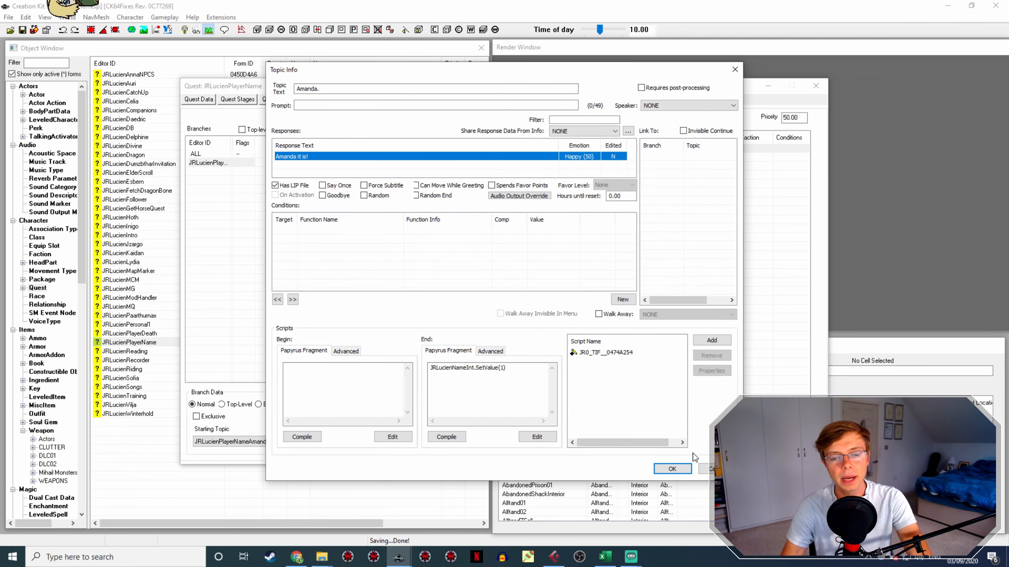
click(671, 466)
Open the "Anais it is!" response of the Anais topic and copy its voice filename
click(349, 207)
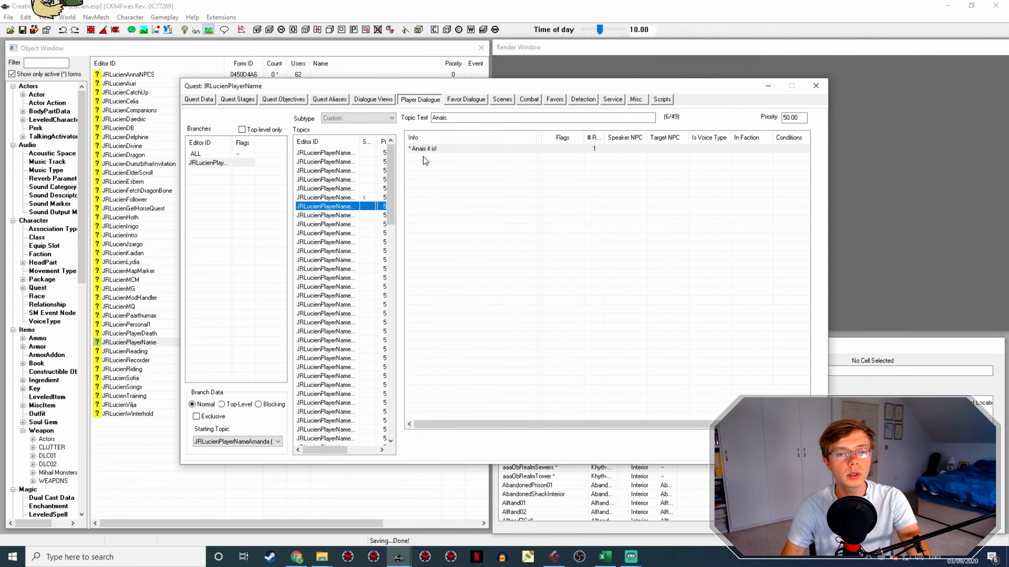
double_click(437, 148)
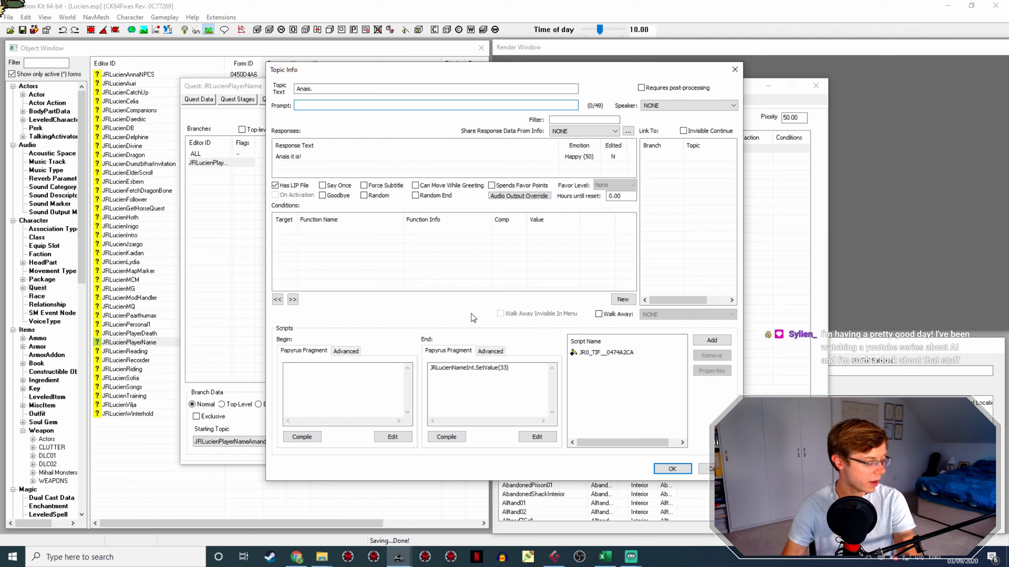
double_click(325, 158)
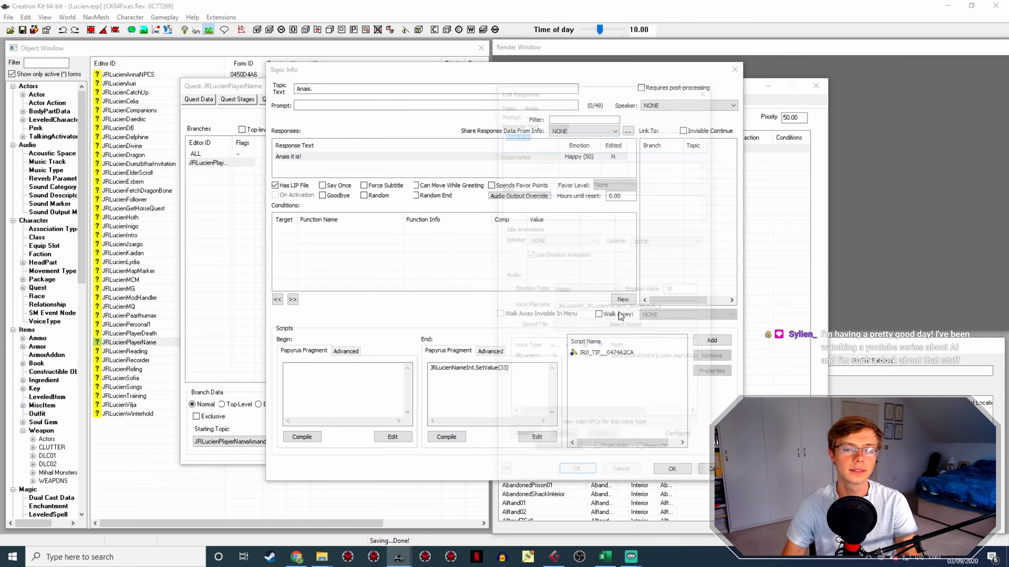
drag(674, 306, 508, 311)
key(ctrl+c)
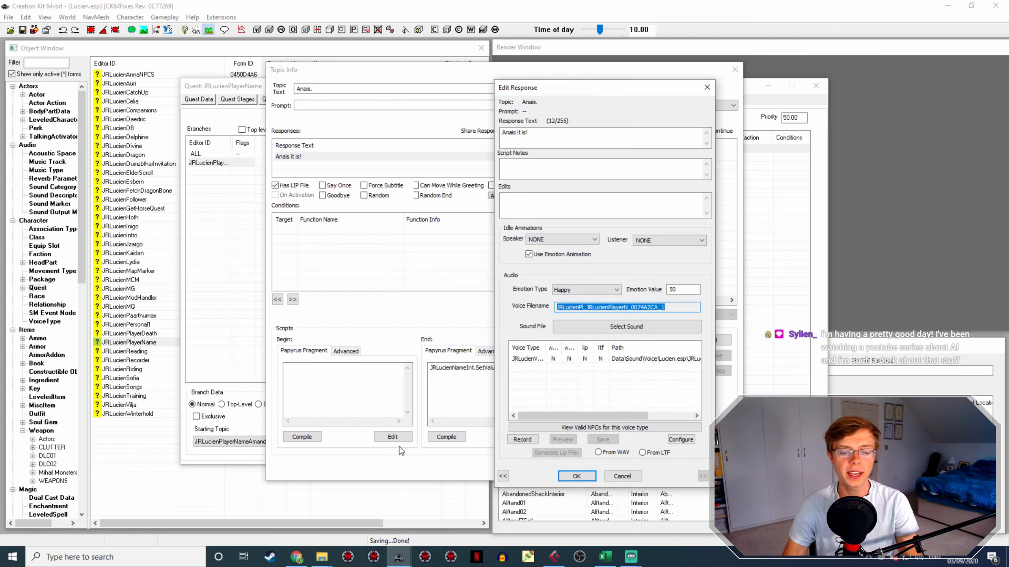
In File Explorer, rename LucienCustomNamesItIsAnais.wav to JRLucienPl_JRLucienPlayerN_0074A2CA_1.wav, and reload the "Anais it is!" response in the Creation Kit
click(325, 560)
click(258, 518)
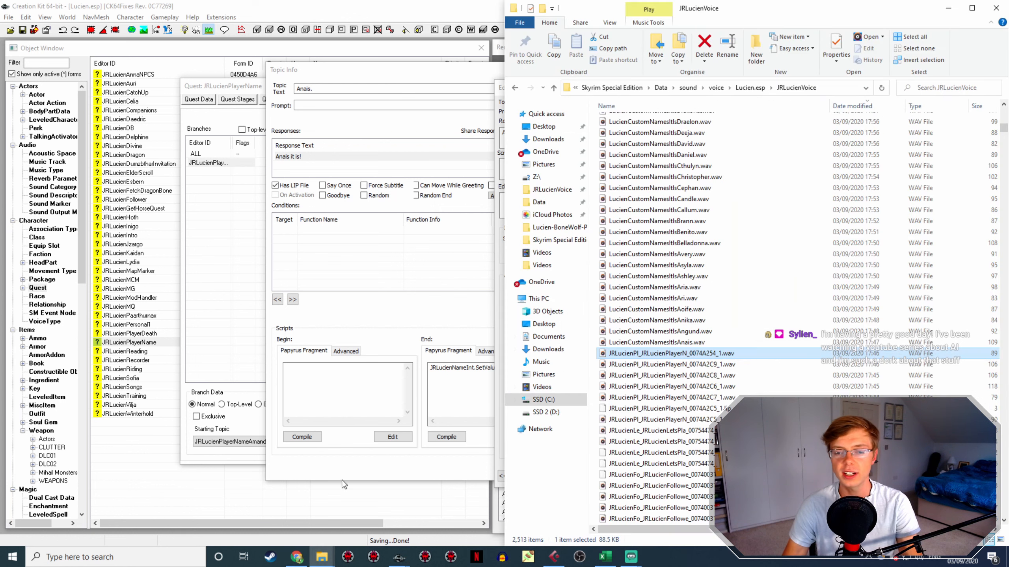
click(723, 338)
key(F2)
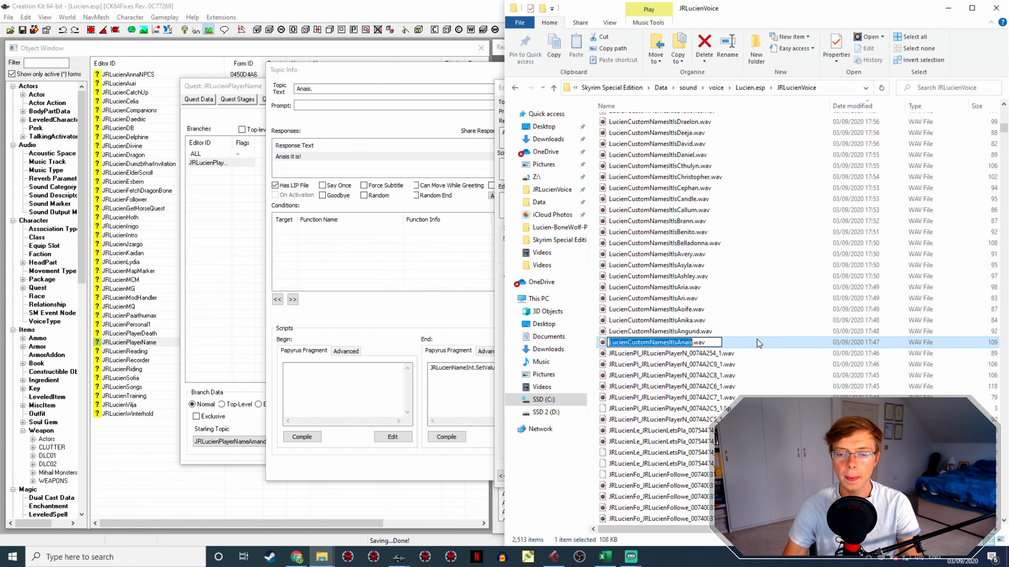
key(ctrl+v)
click(456, 329)
click(581, 475)
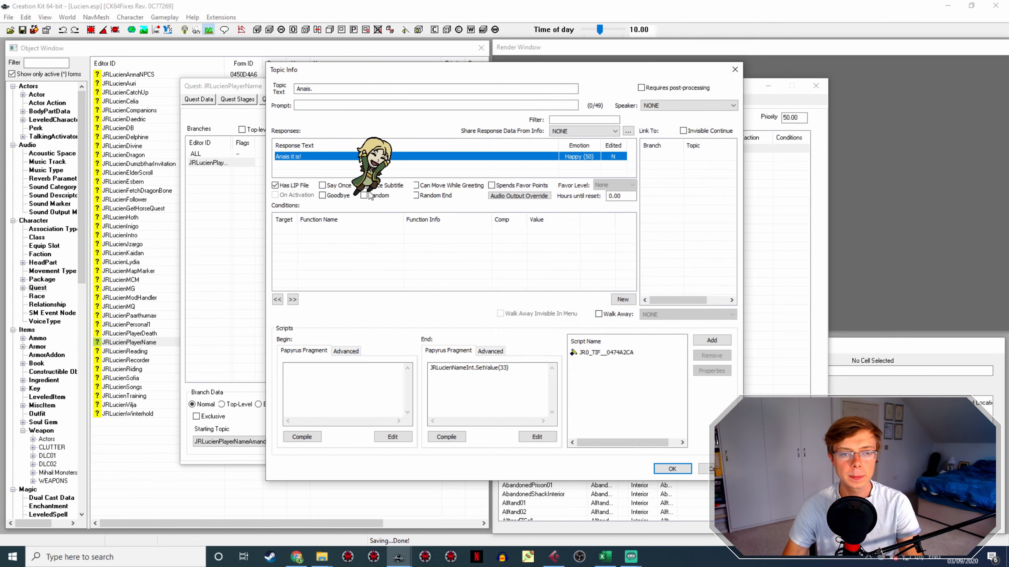
double_click(308, 157)
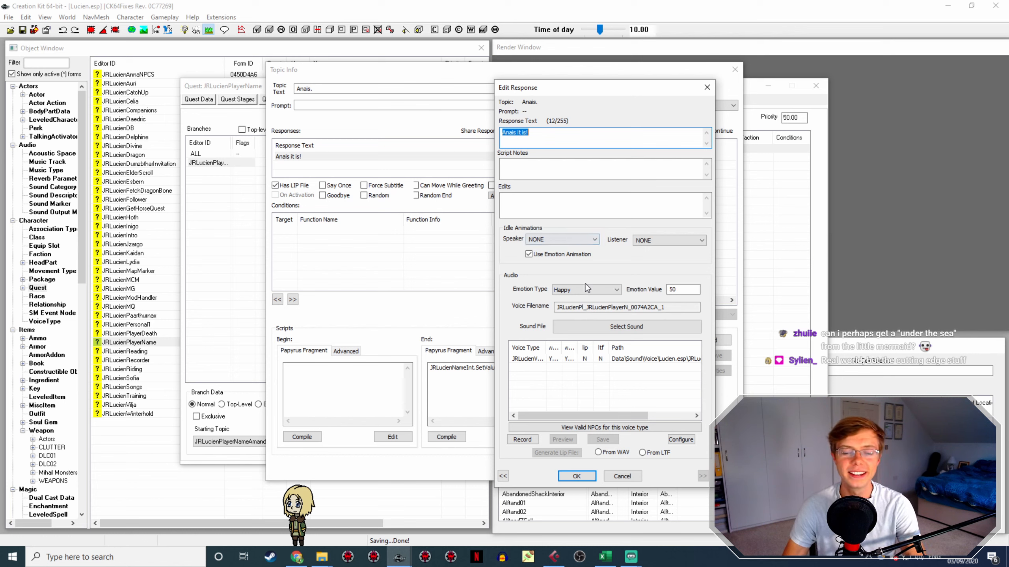
Switch to Streamlabs OBS and change the live scene to Camera
click(643, 560)
click(596, 512)
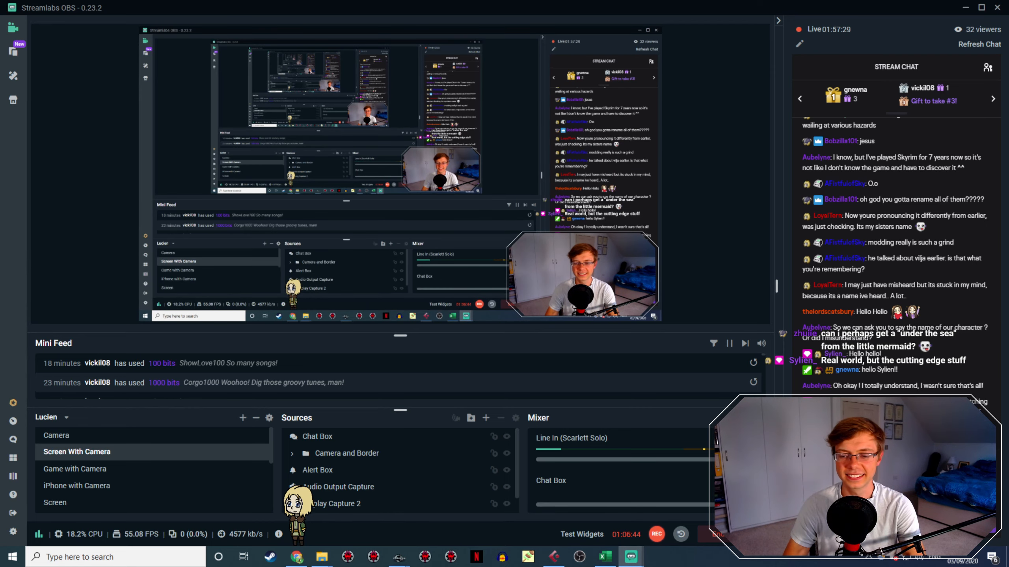
click(95, 435)
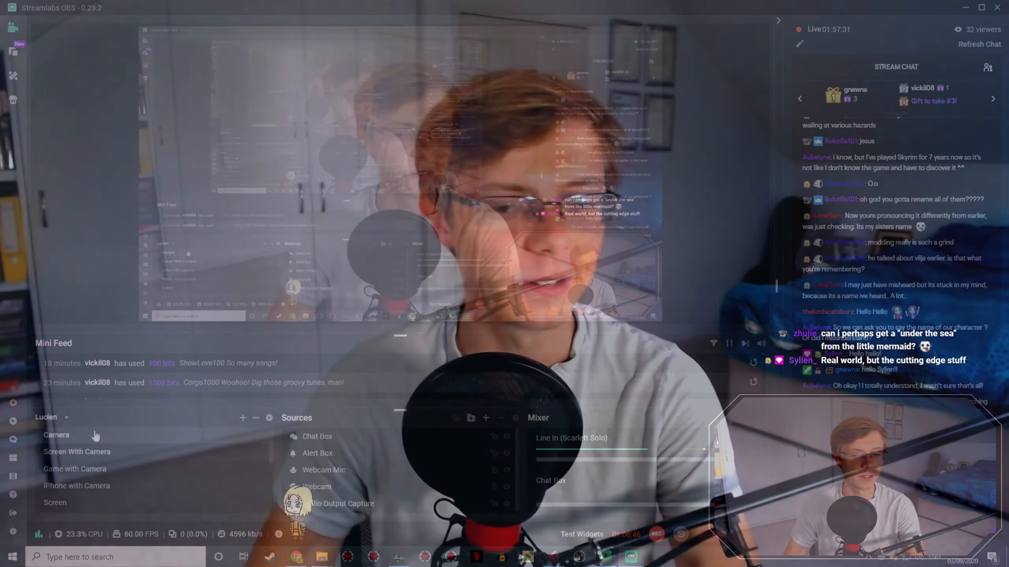
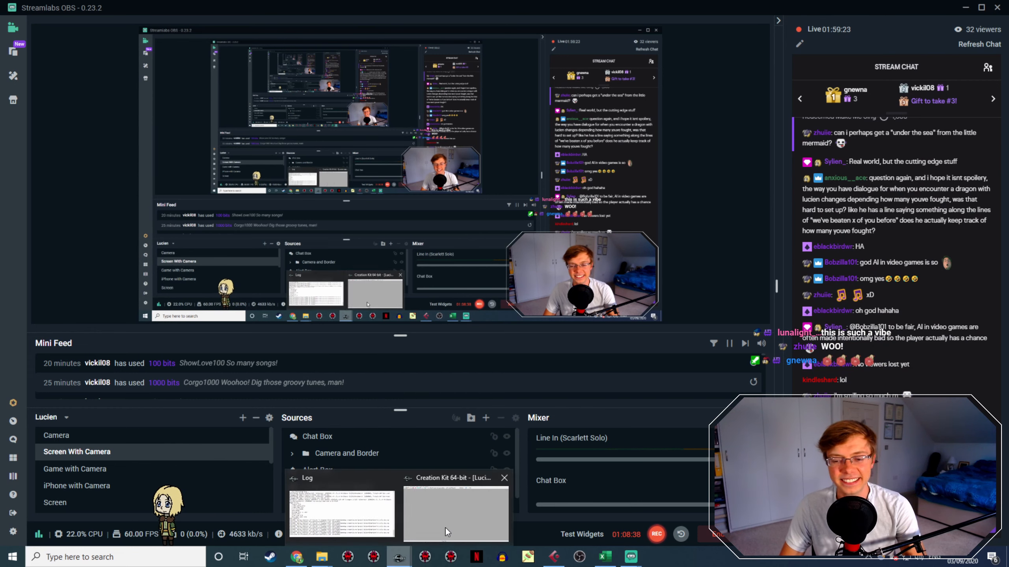
Return to the Creation Kit, generate the "Anais it is!" lip file from WAV, and accept the response and topic info
click(471, 513)
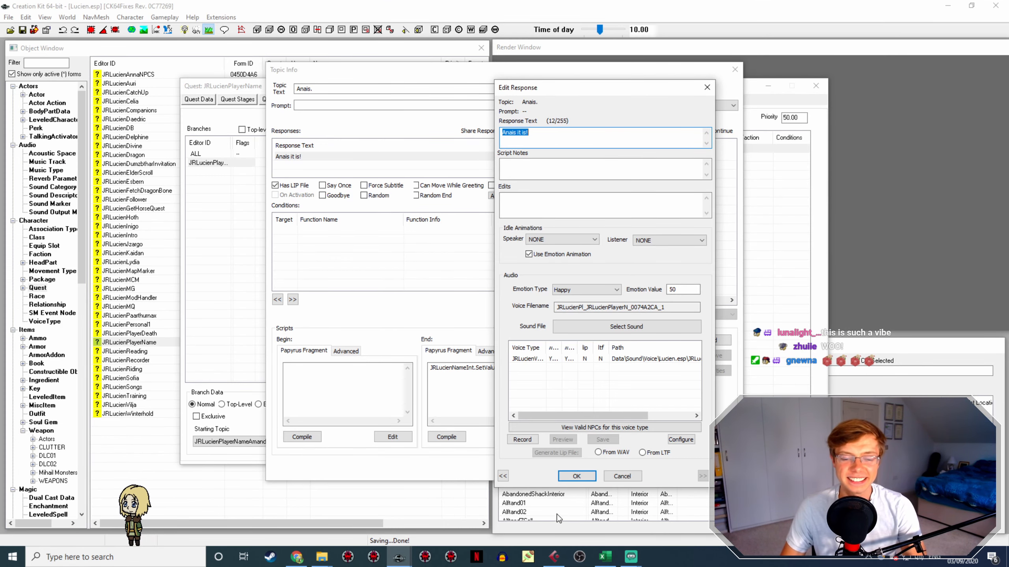
click(664, 306)
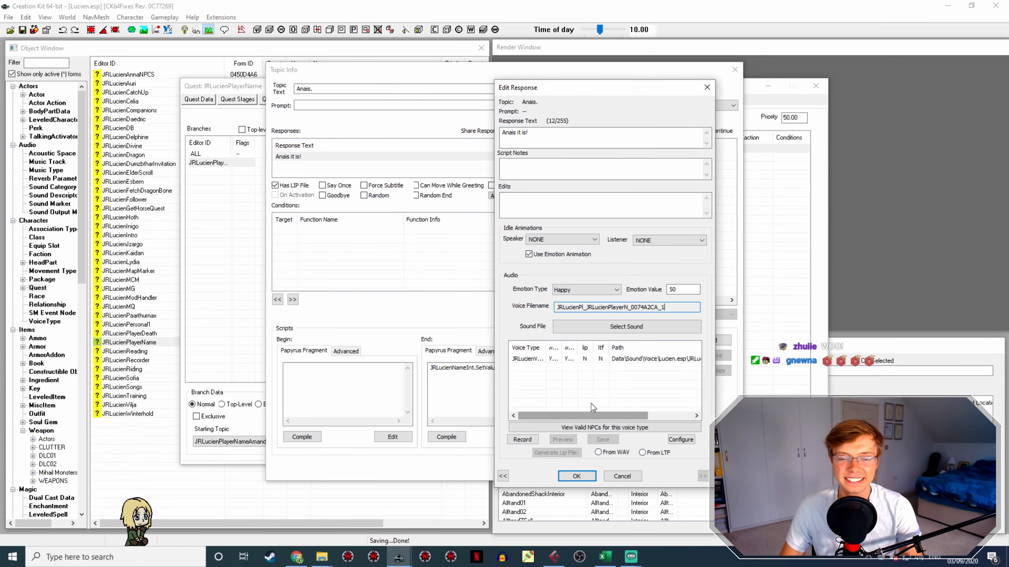
click(605, 360)
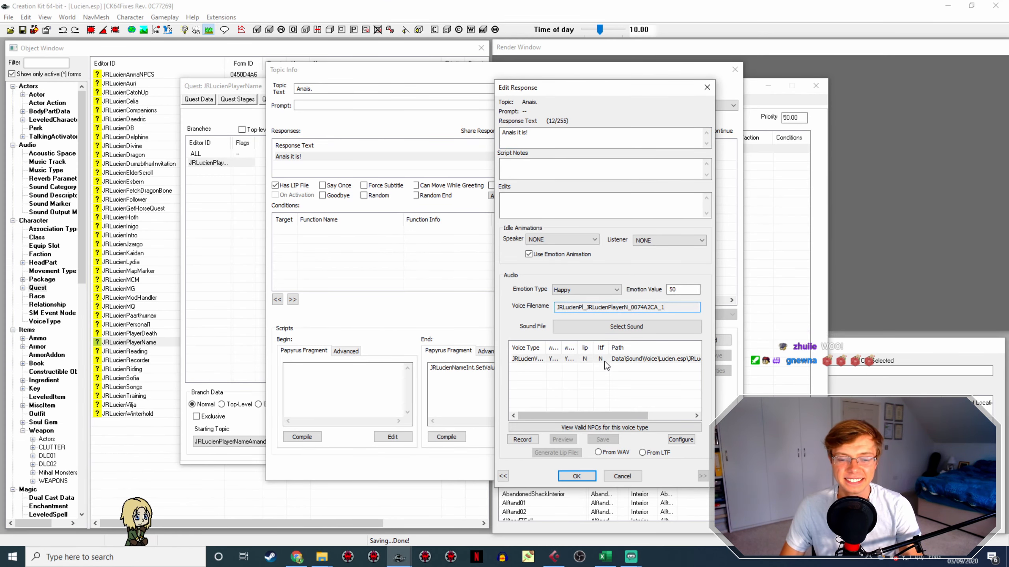
click(597, 453)
click(571, 457)
click(575, 476)
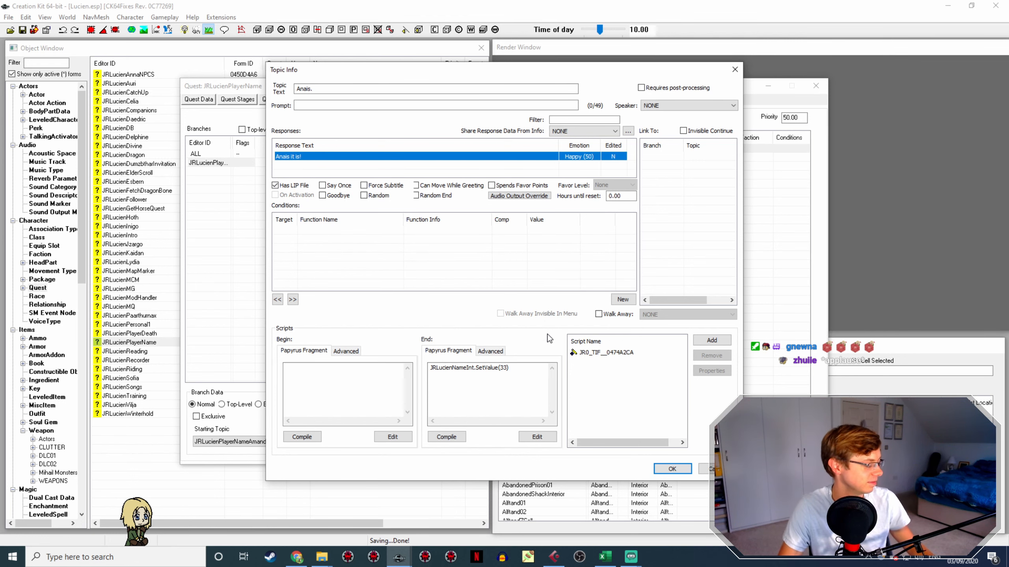
click(669, 469)
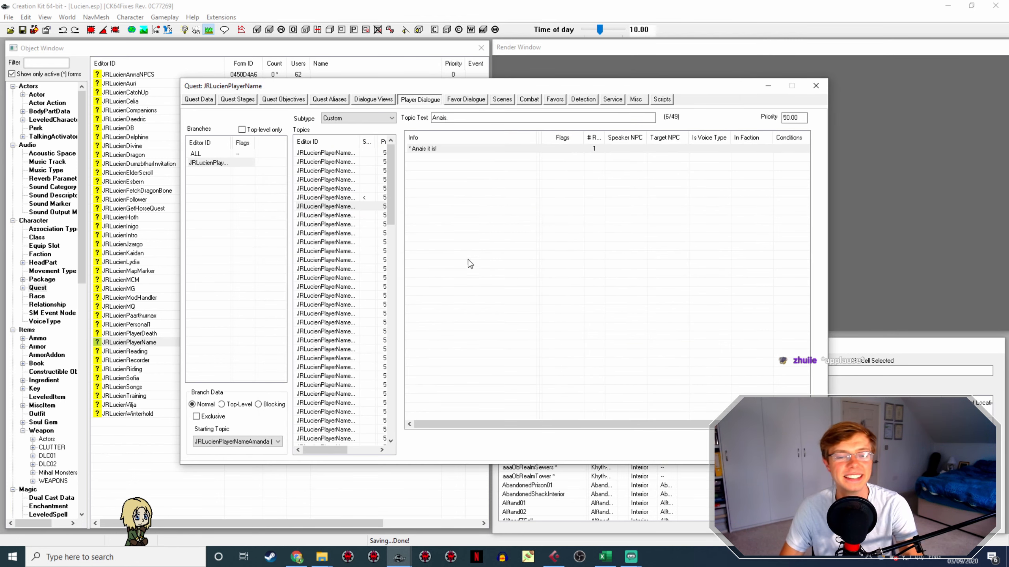
Open the "Angund it is!" response of the Angund topic and copy its voice filename
click(352, 215)
click(451, 148)
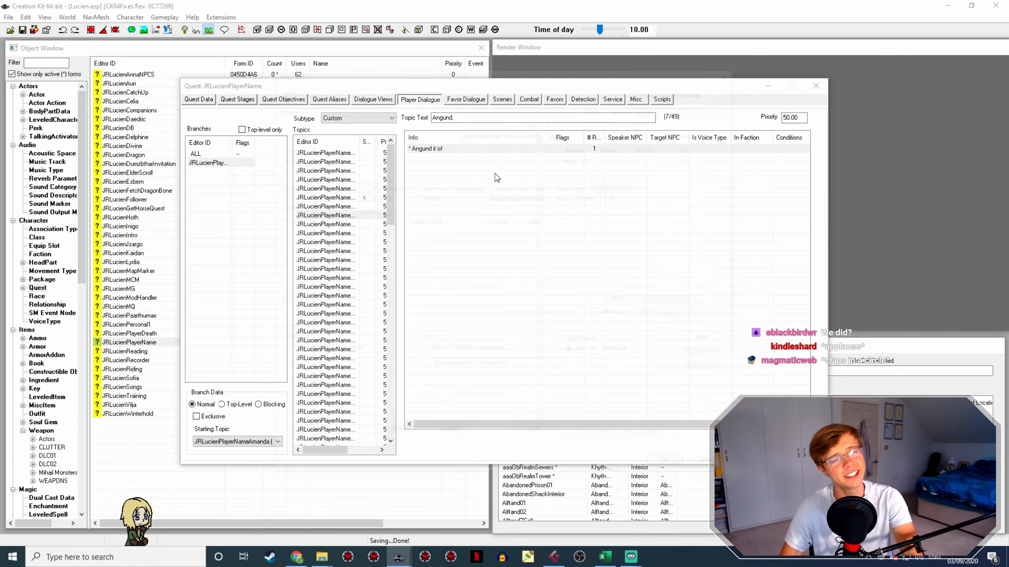
double_click(332, 158)
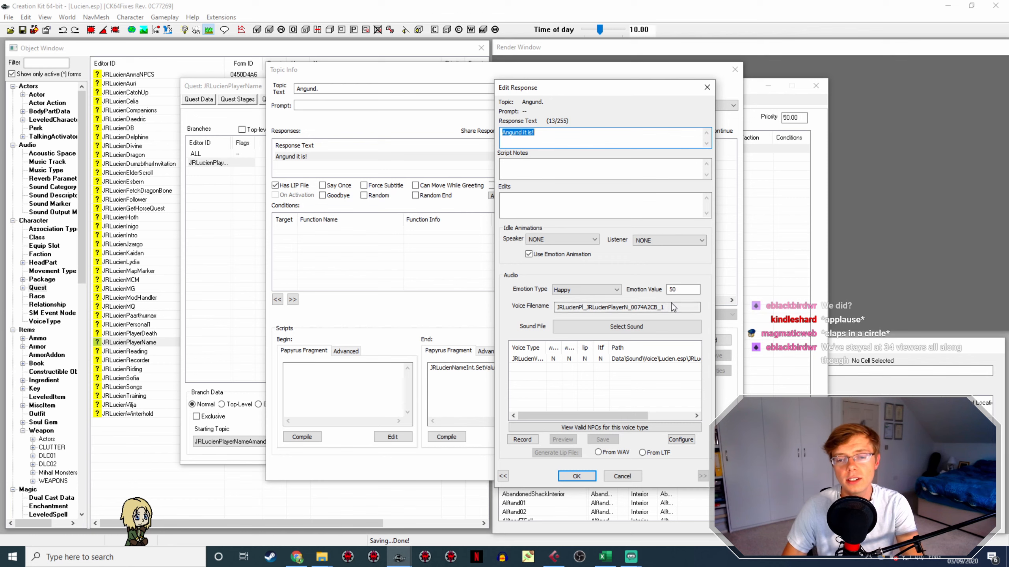
double_click(647, 306)
key(ctrl+c)
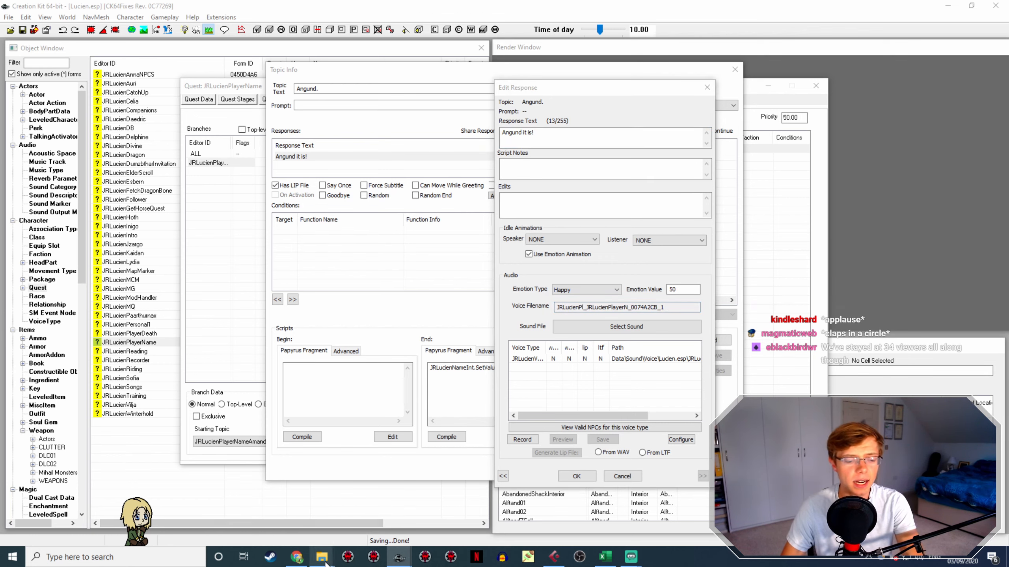
In File Explorer, rename LucienCustomNamesItIsAngund.wav to JRLucienPl_JRLucienPlayerN_0074A2CB_1.wav, and reload the "Angund it is!" response in the Creation Kit
mouse_move(322, 556)
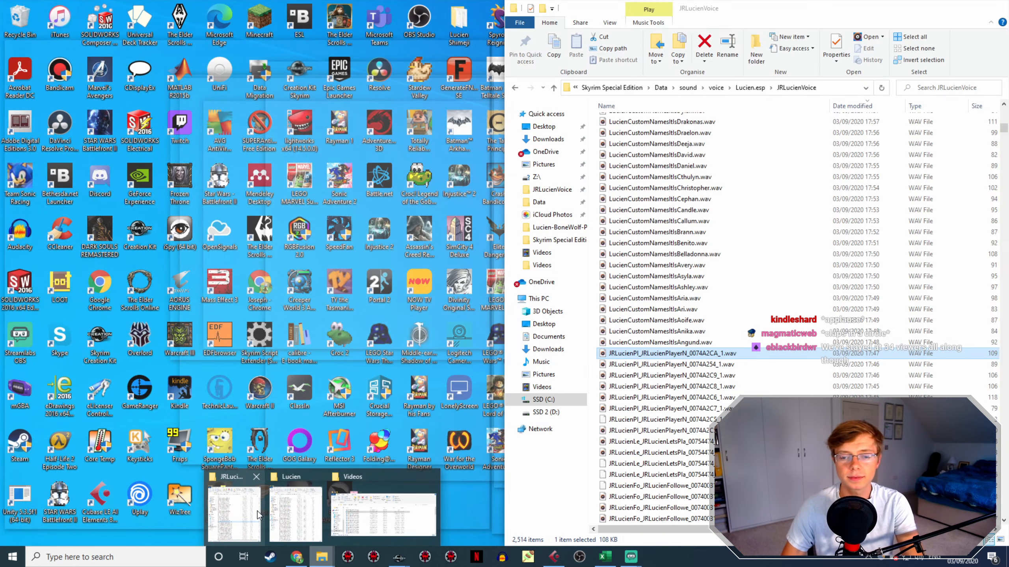
click(257, 511)
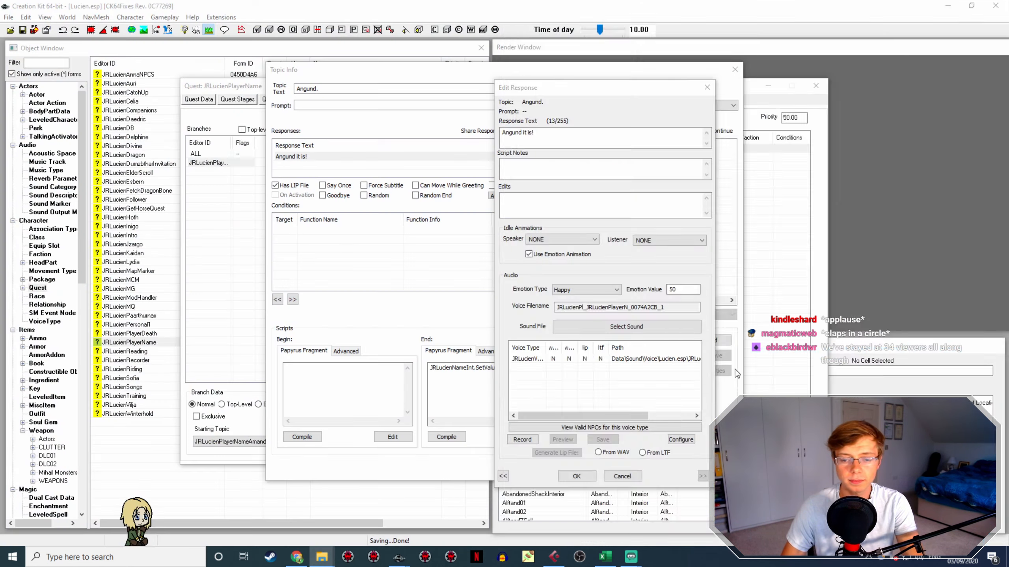
click(702, 339)
click(702, 341)
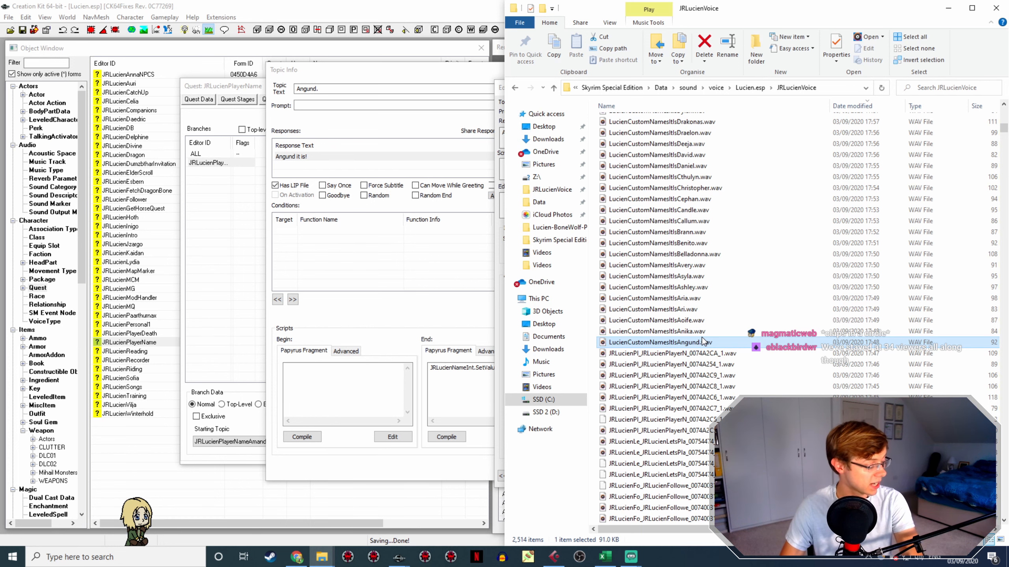
key(ctrl+v)
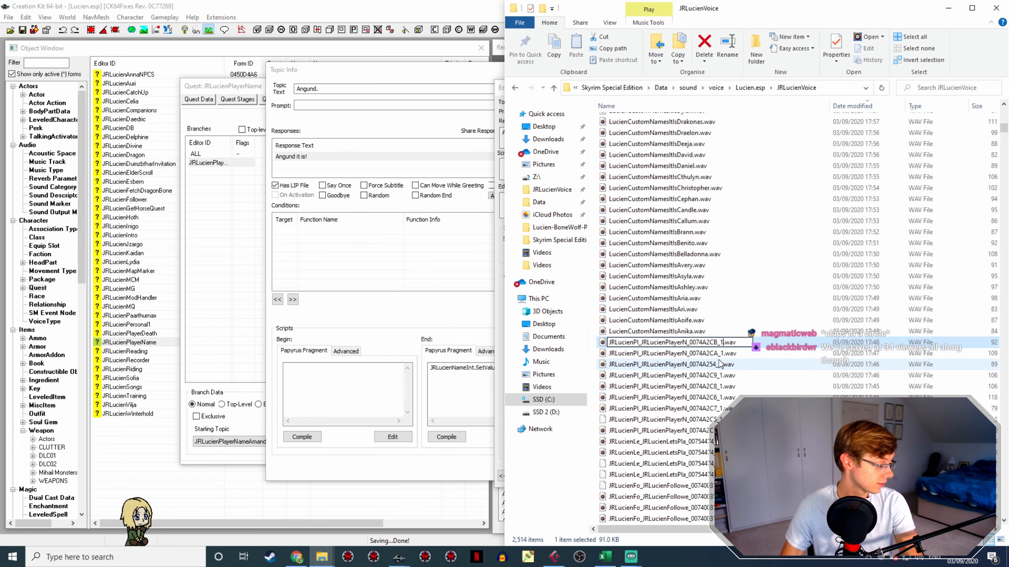
click(410, 246)
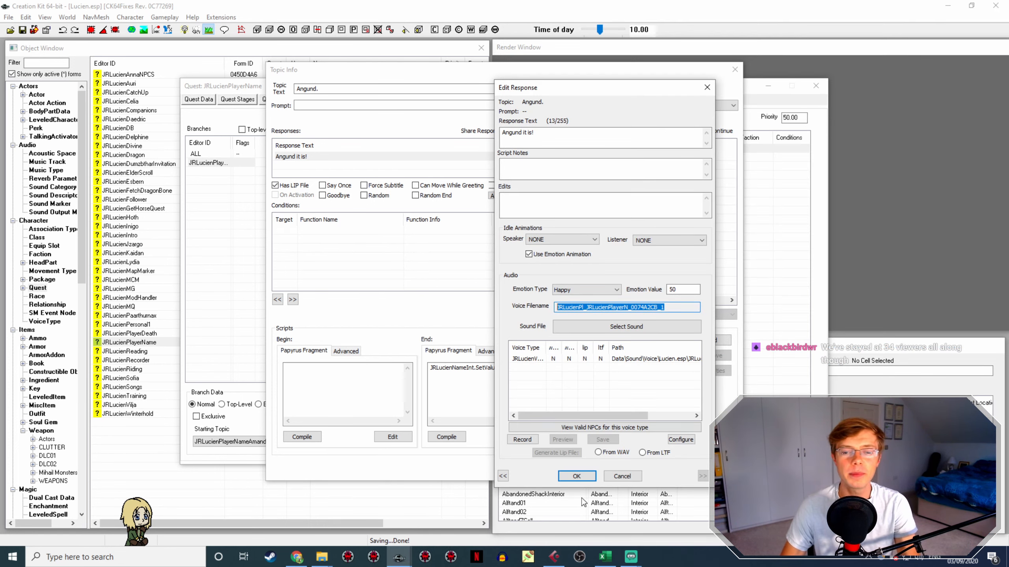
click(578, 478)
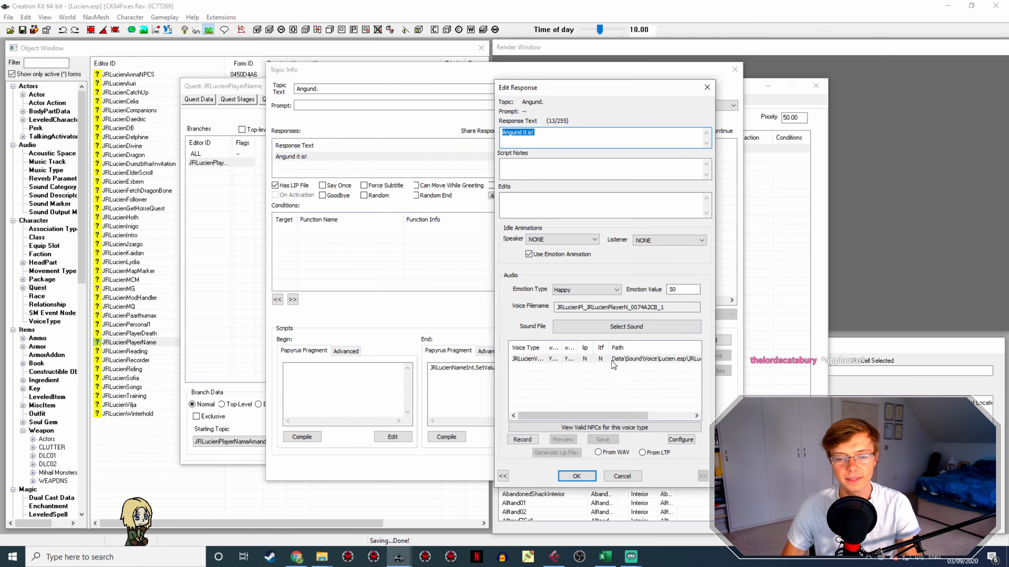
Generate the "Angund it is!" lip file from WAV, and accept the response and topic info
click(612, 361)
click(614, 451)
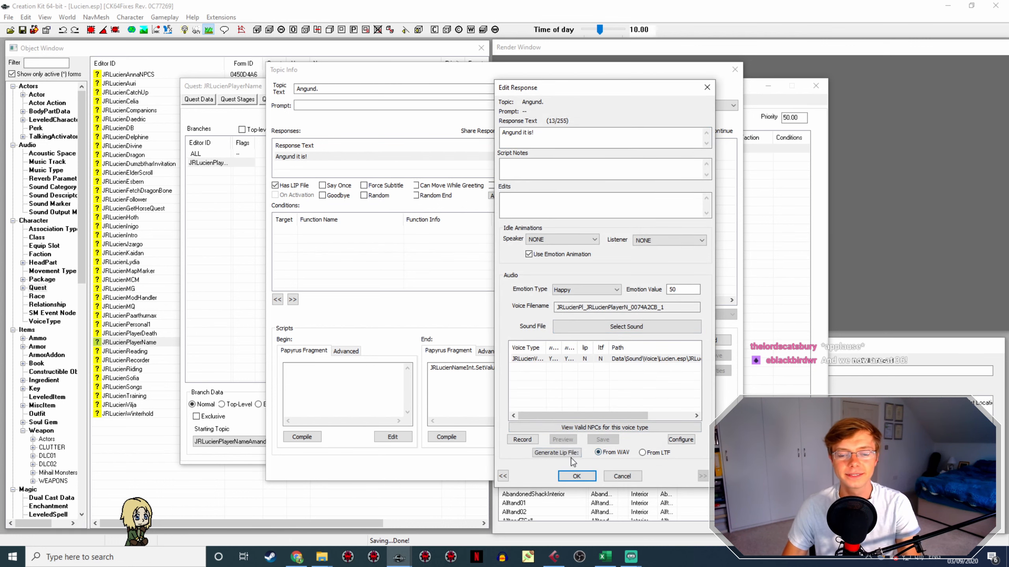
click(556, 453)
click(576, 476)
click(669, 470)
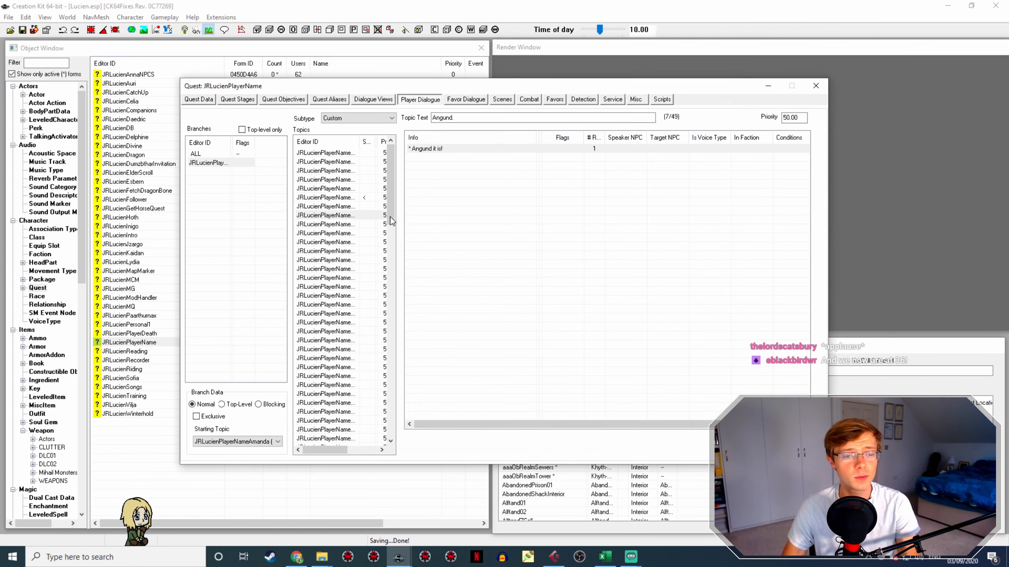
Open the "Anika it is!" response of the Anika topic and copy its voice filename
click(339, 225)
double_click(445, 149)
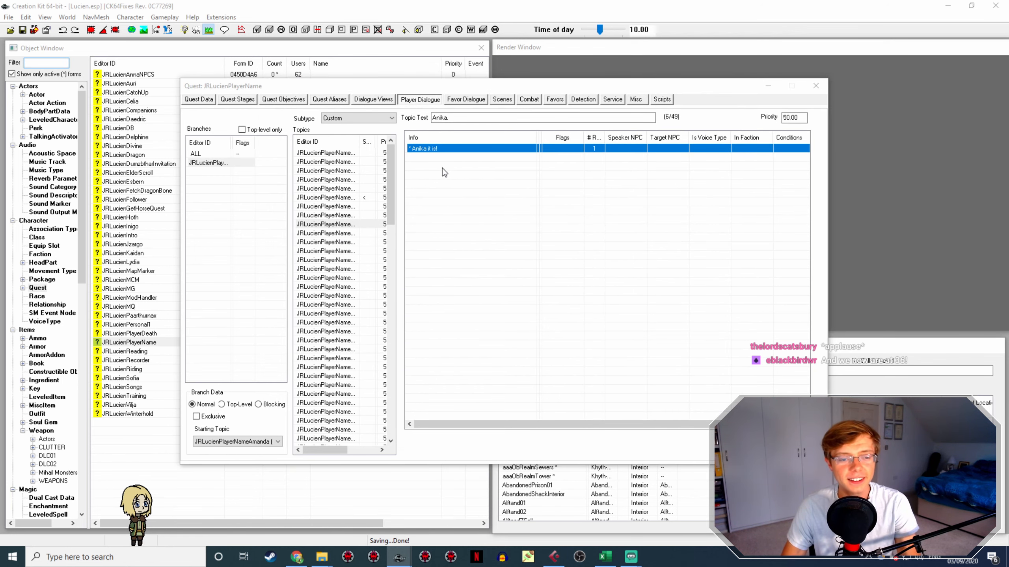
double_click(334, 157)
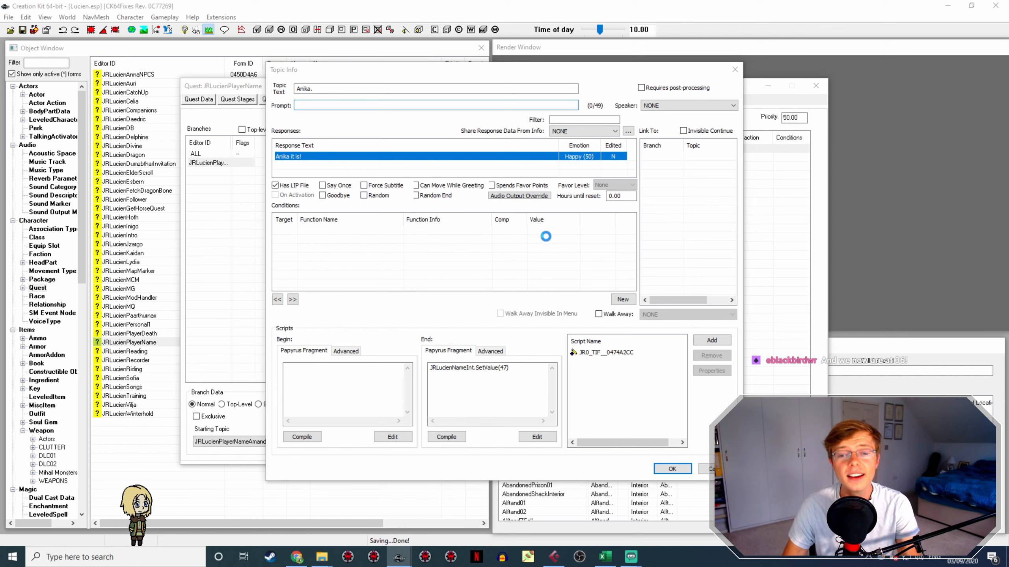
double_click(669, 307)
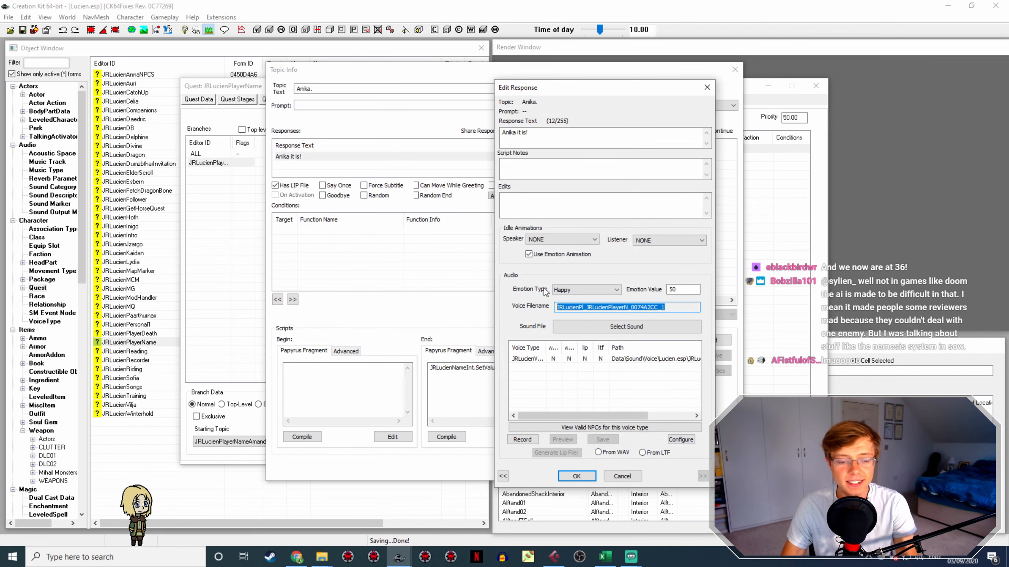
In File Explorer, rename LucienCustomNamesItIsAnika.wav to JRLucienPl_JRLucienPlayerN_0074A2CC_1.wav, and reload the "Anika it is!" response in the Creation Kit
click(319, 558)
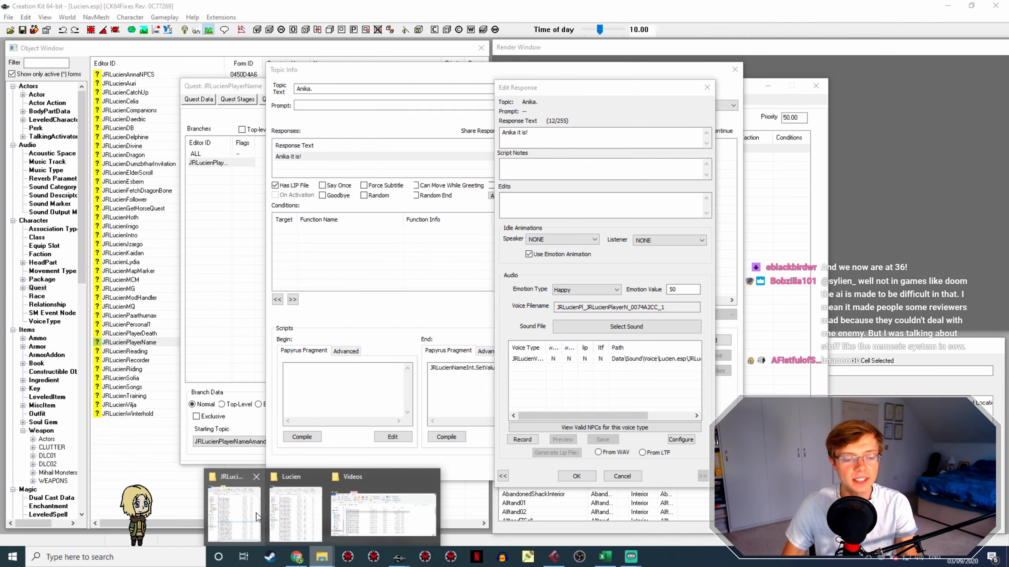
click(279, 517)
click(689, 343)
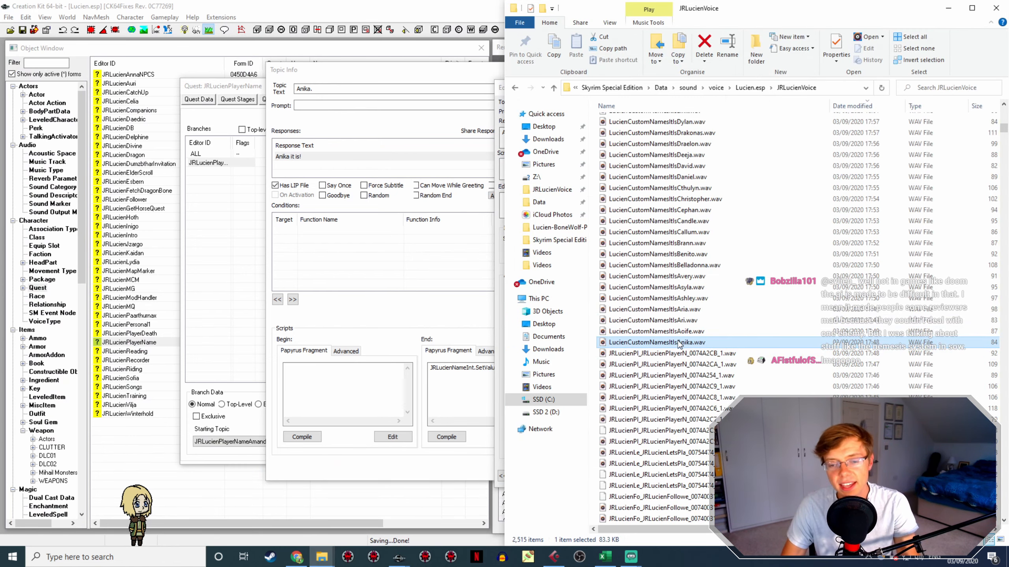
click(450, 316)
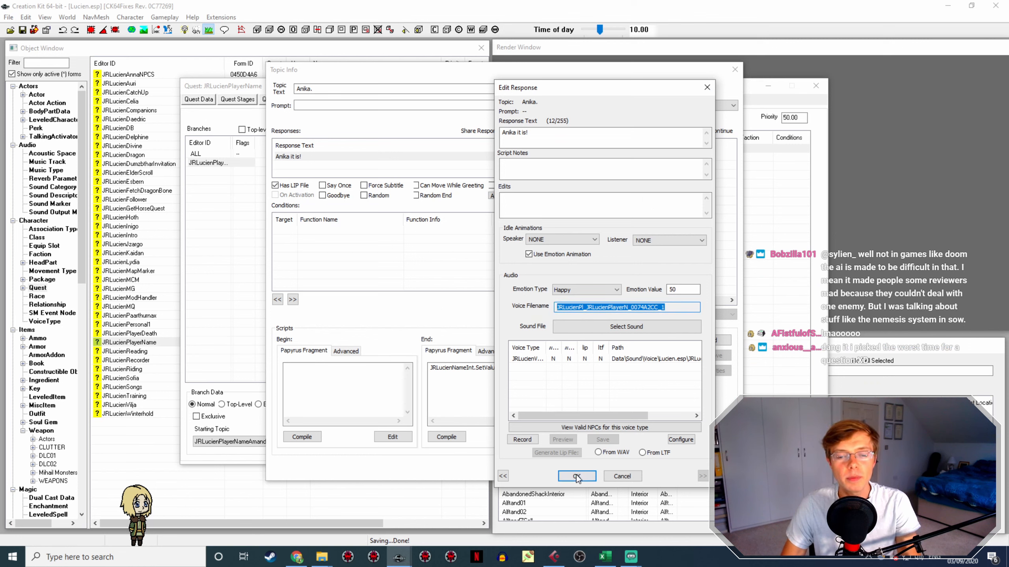
click(576, 476)
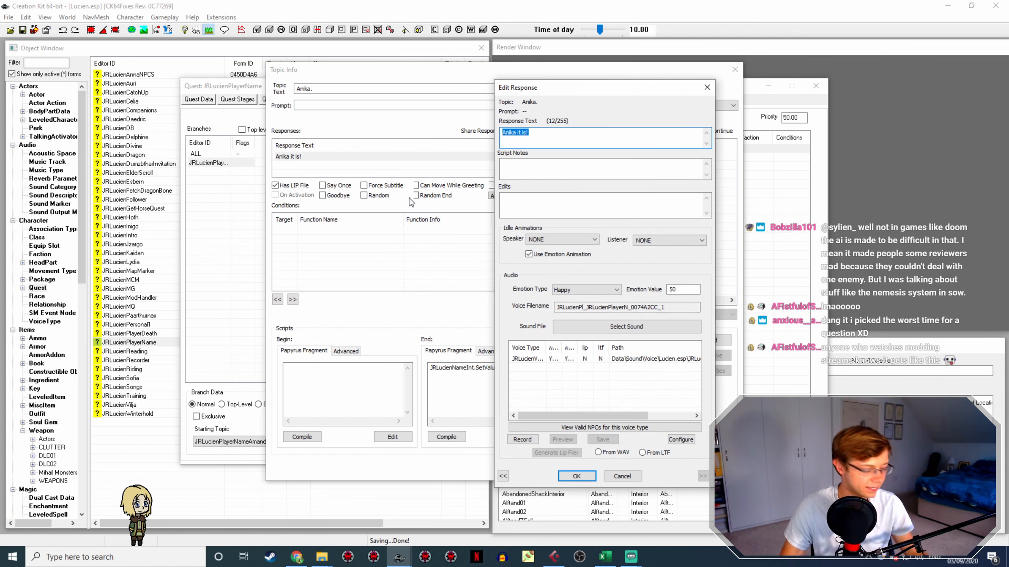
Generate the "Anika it is!" lip file from WAV, and accept the response and topic info
click(628, 360)
click(604, 453)
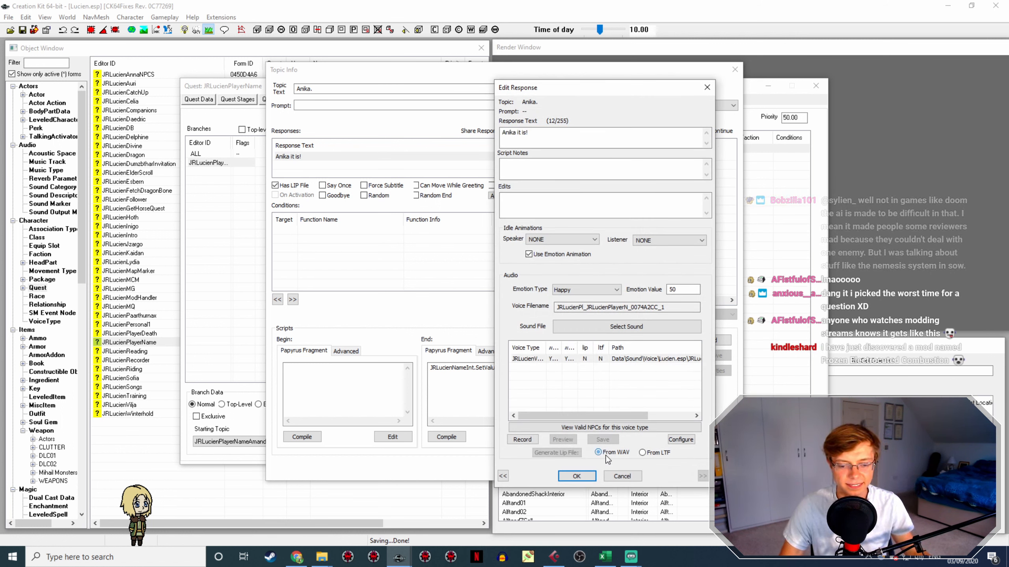
click(556, 453)
click(577, 476)
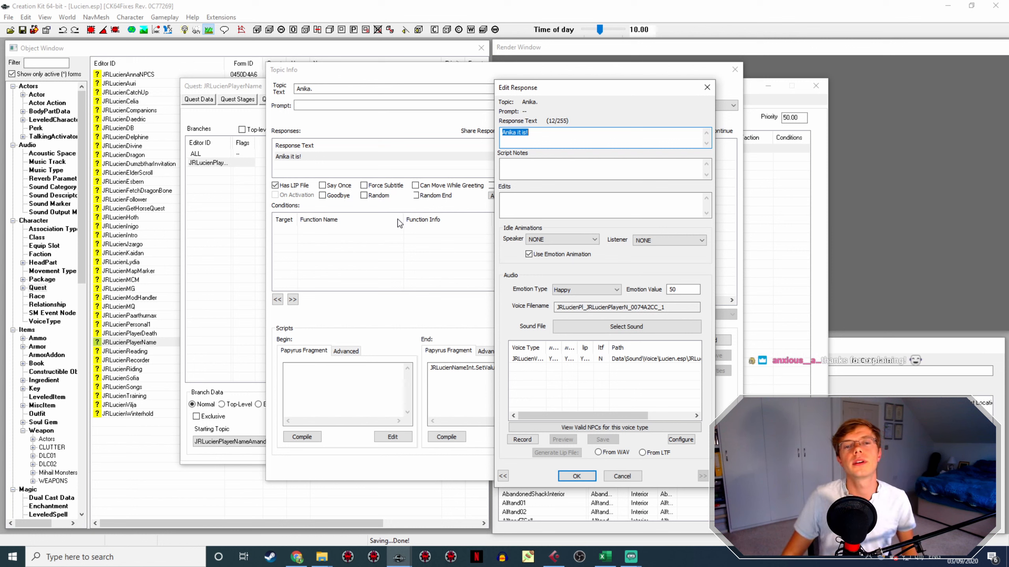
click(583, 476)
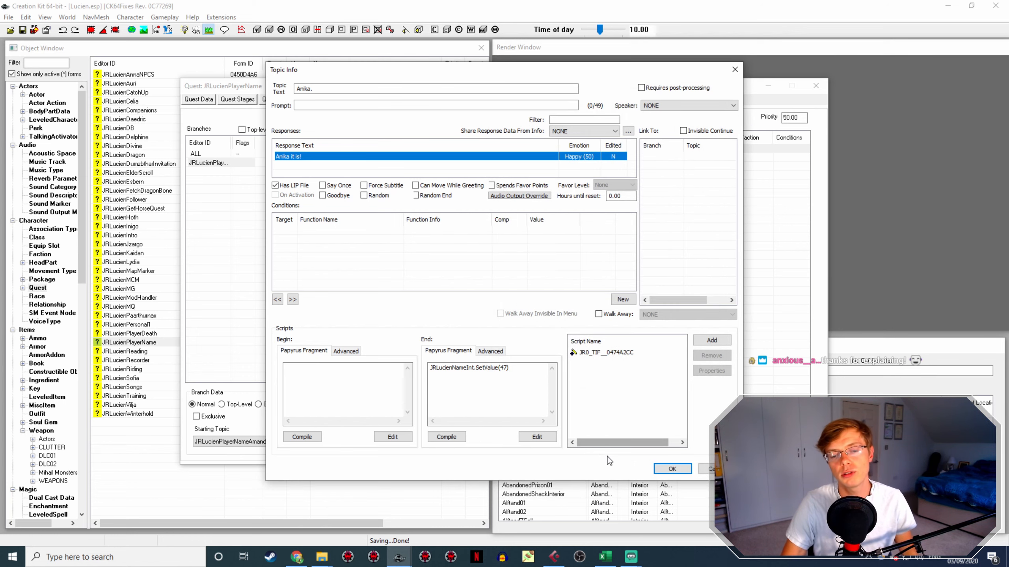
click(671, 469)
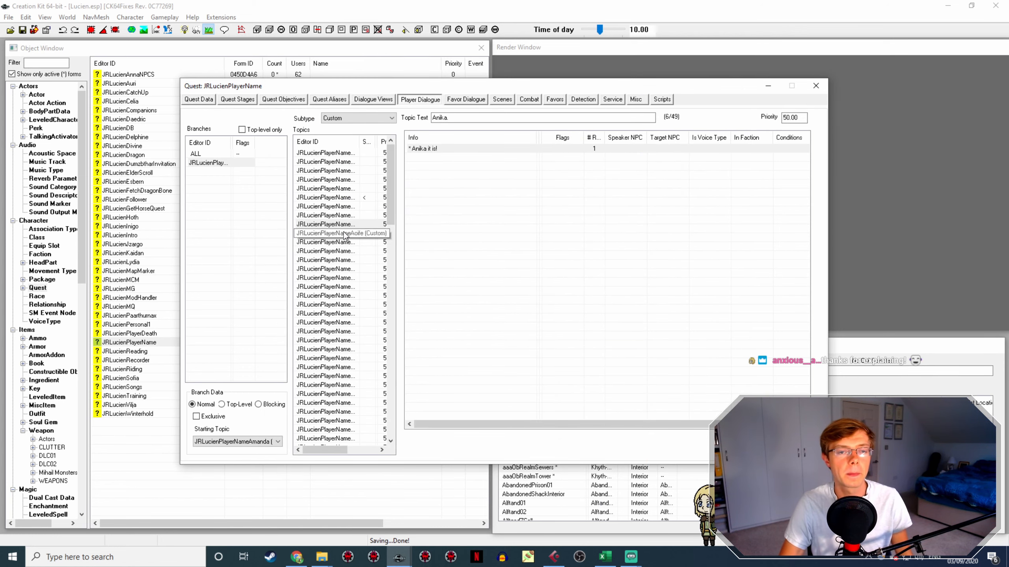
Open the "Aoife it is!" response of the Aoife topic and copy its voice filename
click(344, 234)
double_click(424, 148)
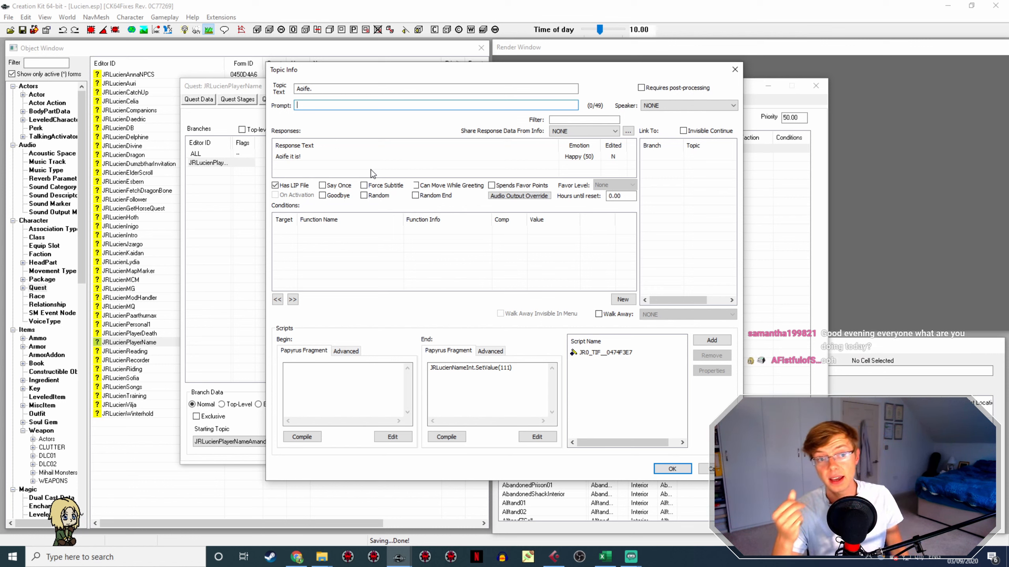
double_click(327, 157)
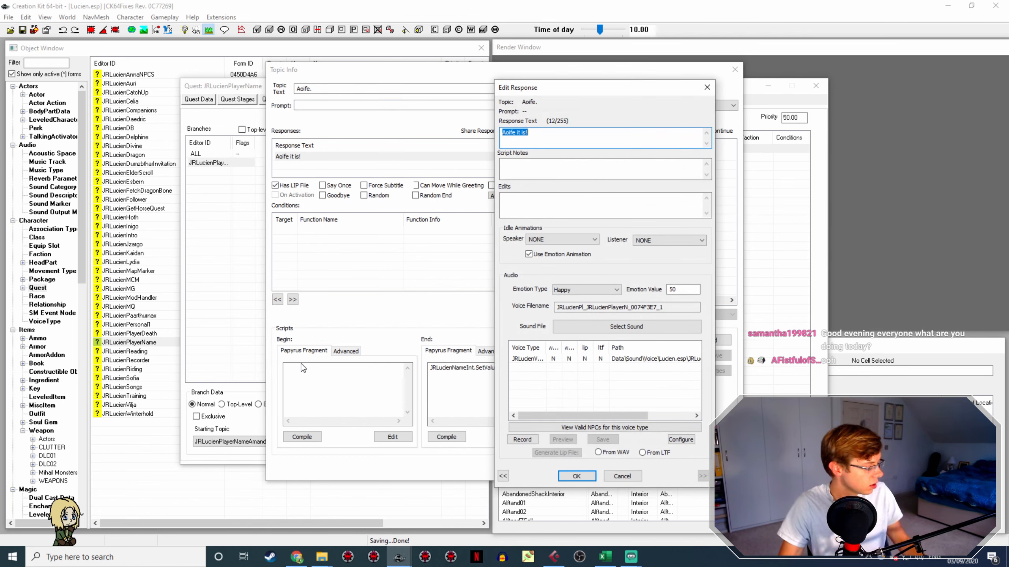
double_click(678, 306)
key(ctrl+c)
In File Explorer, rename LucienCustomNamesItIsAoife.wav to JRLucienPl_JRLucienPlayerN_0074F3E7_1.wav, and reload the "Aoife it is!" response in the Creation Kit
click(322, 558)
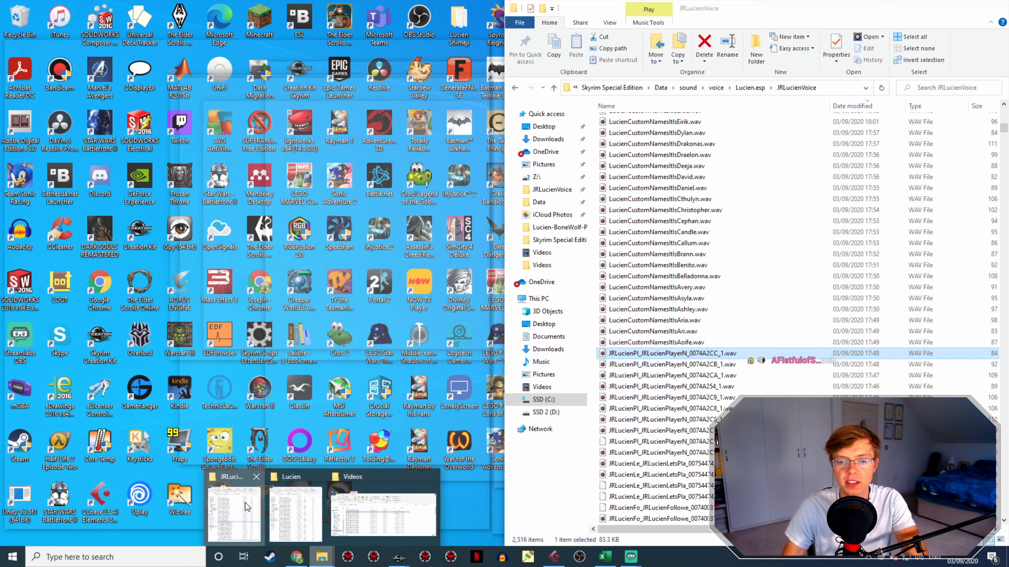
click(246, 504)
click(696, 342)
key(F2)
key(ctrl+v)
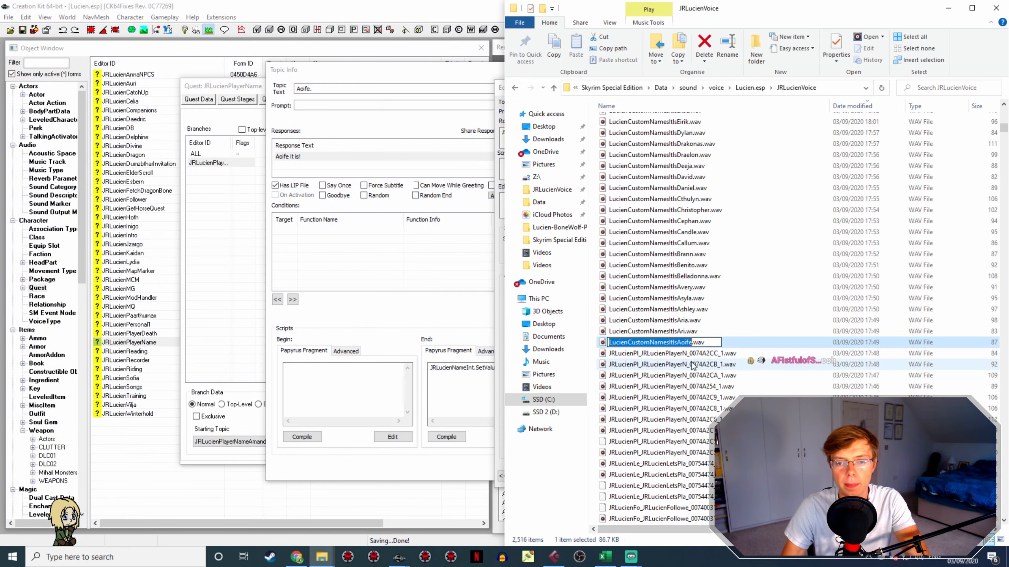
key(Return)
key(alt+Tab)
click(579, 475)
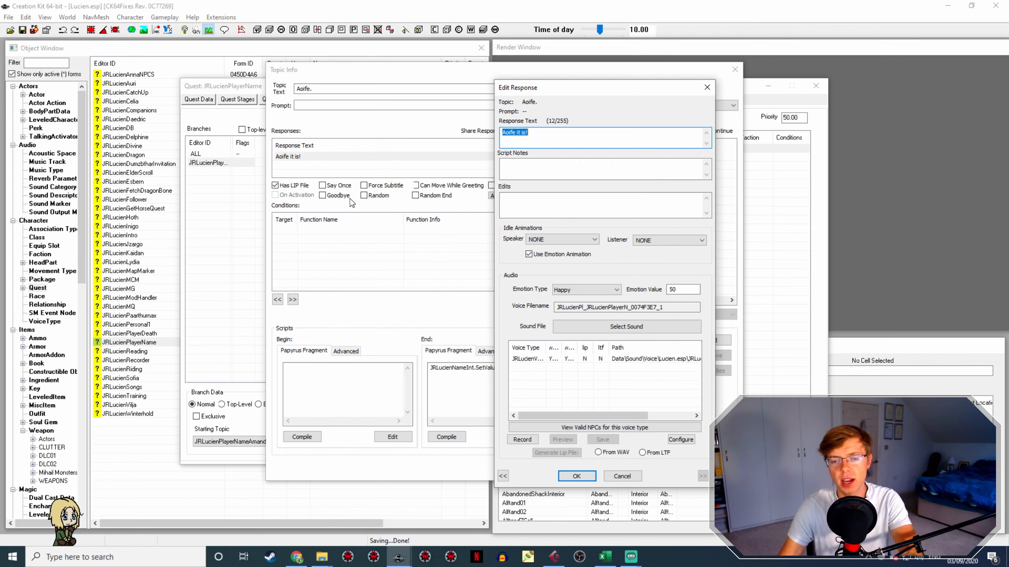
Check the "Aoife it is!" response's voice filename against the renamed WAV file in File Explorer's JRLucienVoice folder
drag(688, 308, 491, 304)
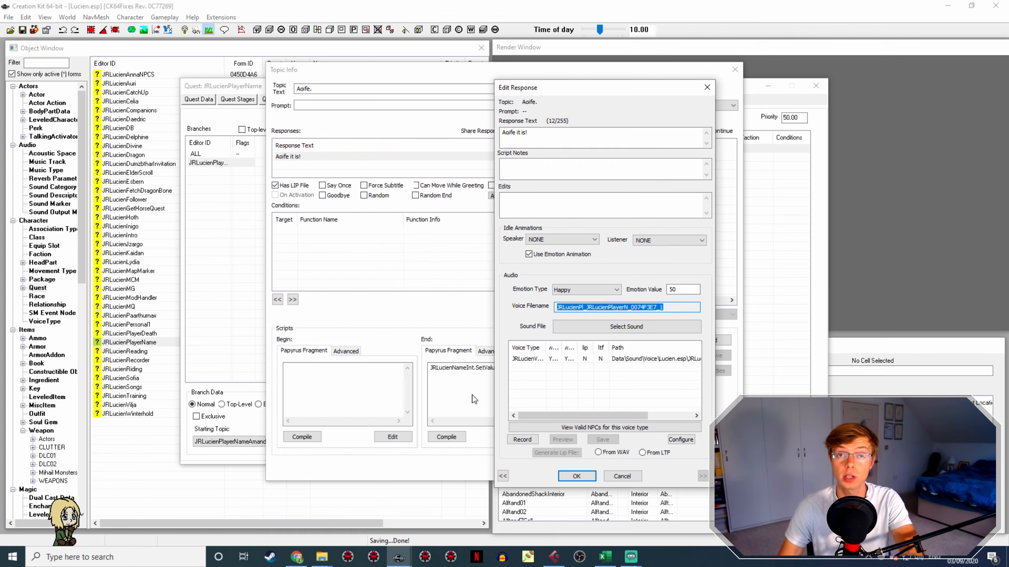
click(307, 556)
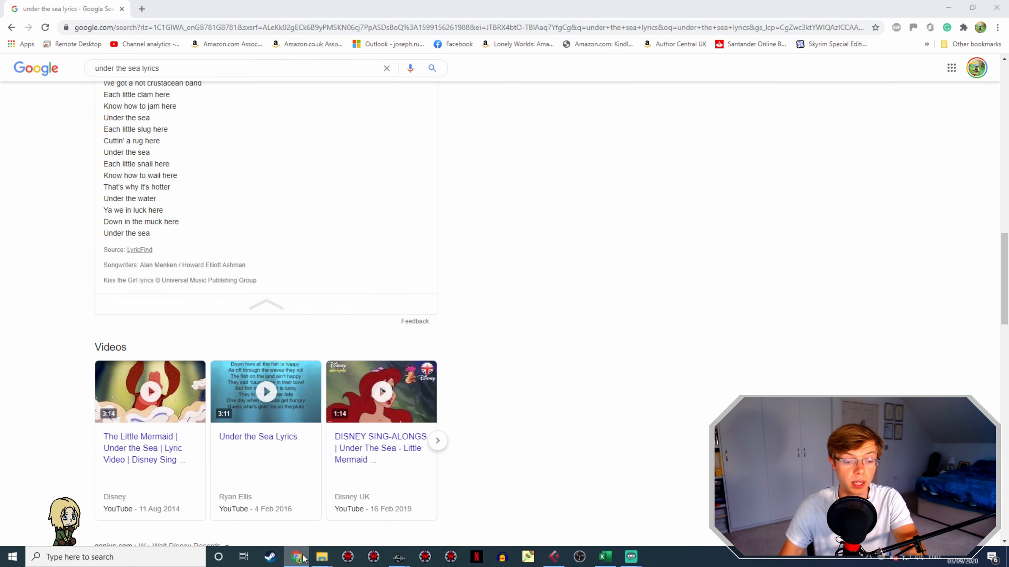
click(304, 556)
mouse_move(322, 556)
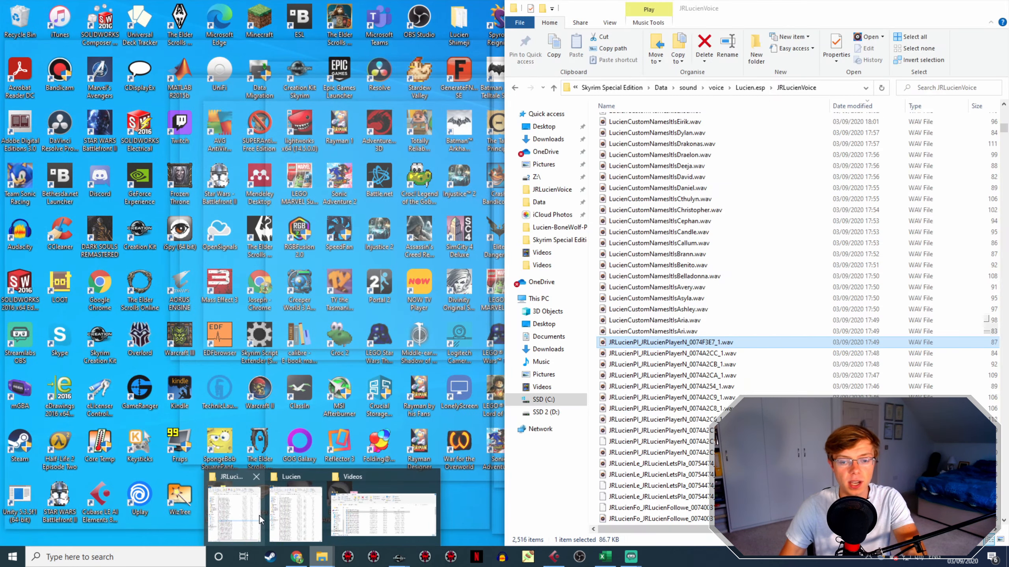
click(259, 516)
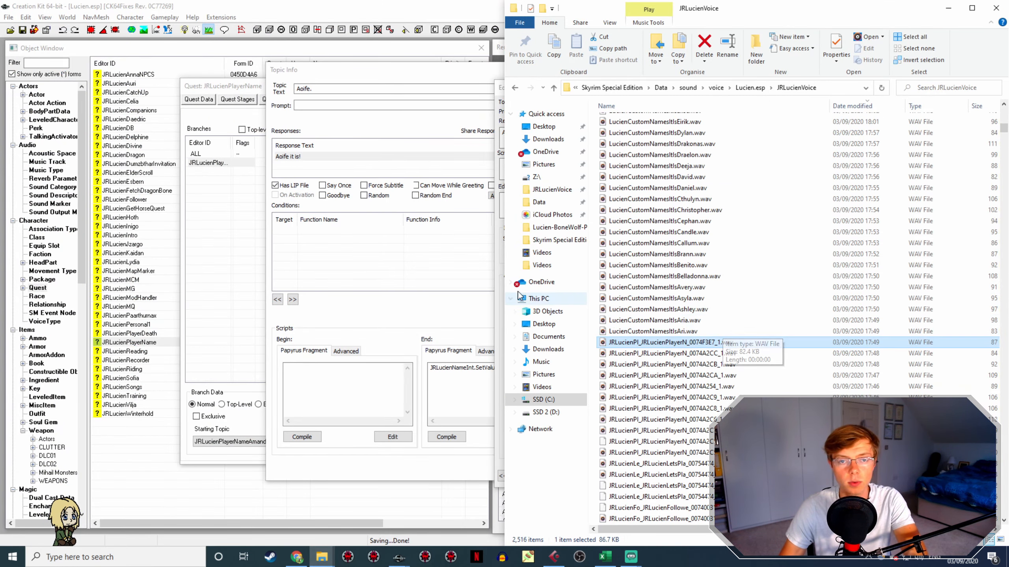
click(485, 278)
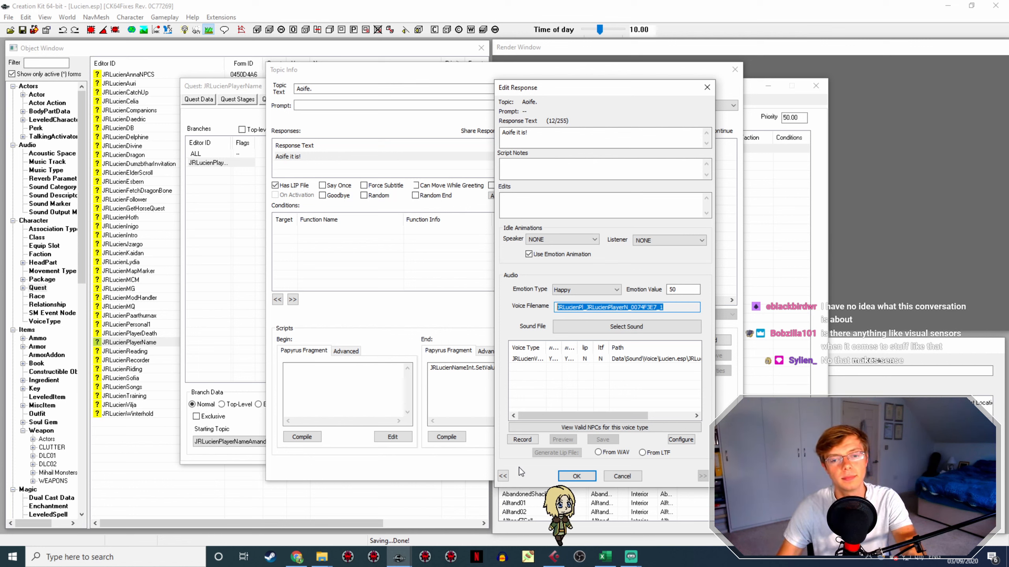
click(584, 477)
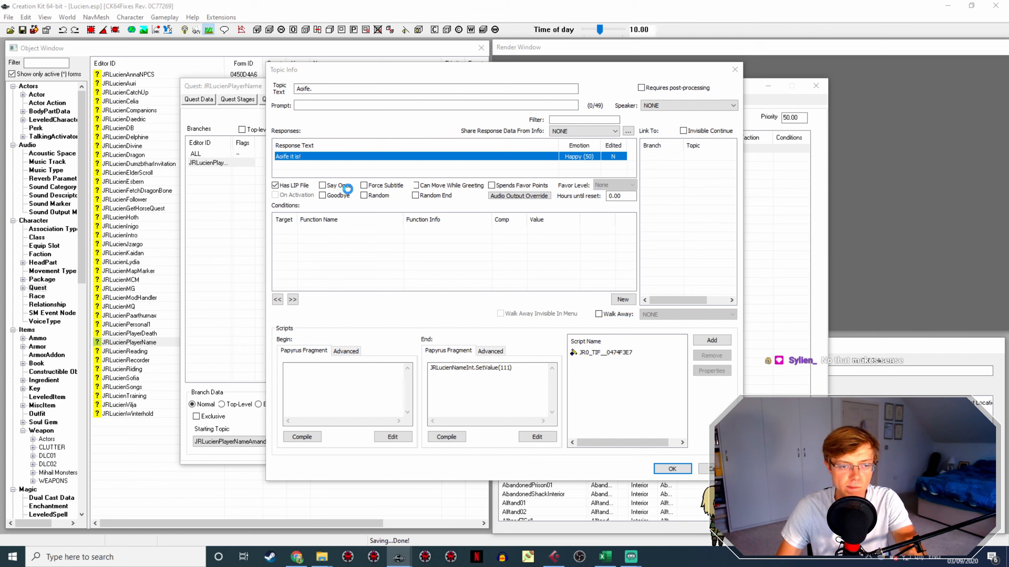
double_click(364, 157)
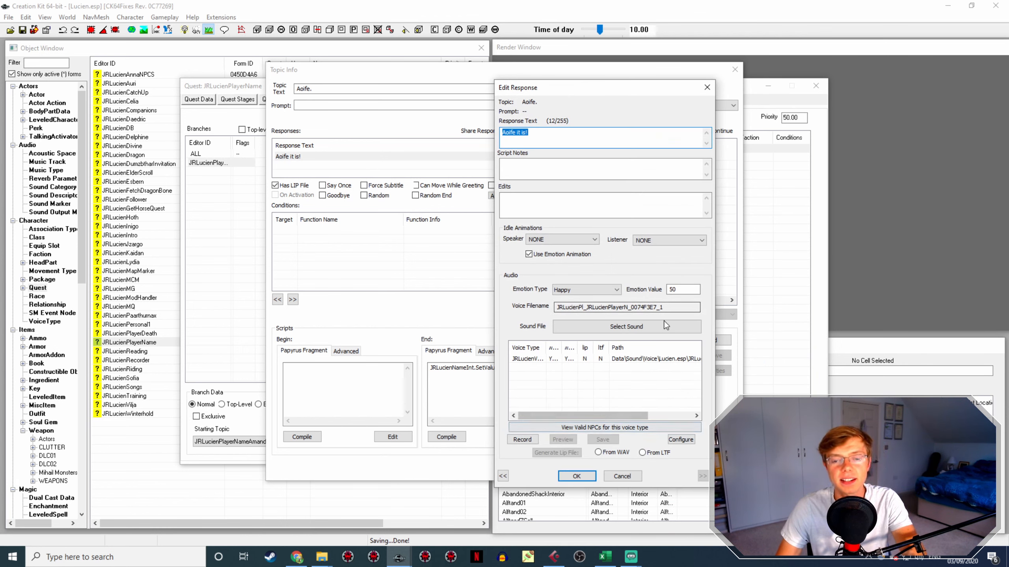
double_click(655, 306)
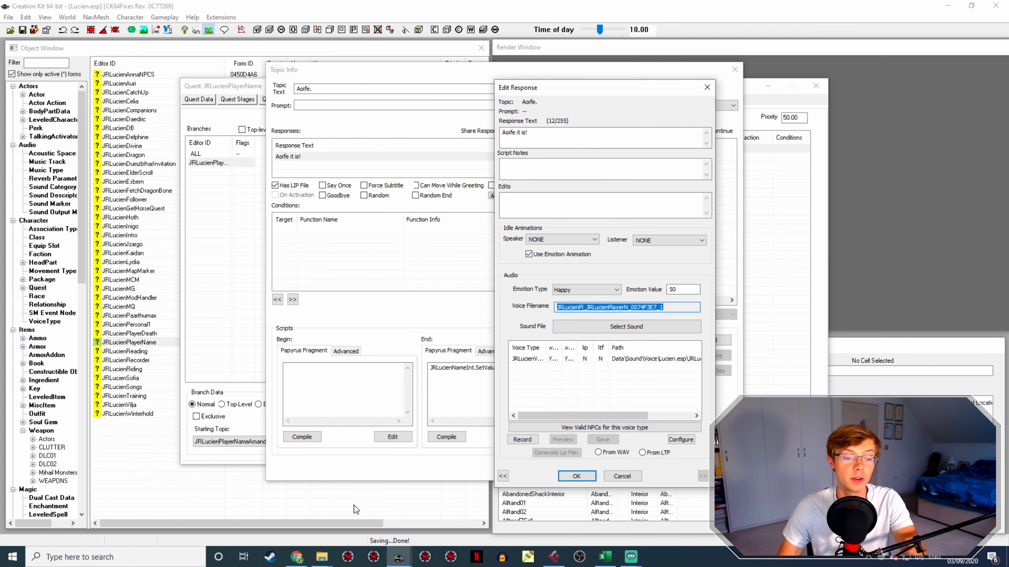
click(325, 557)
click(252, 507)
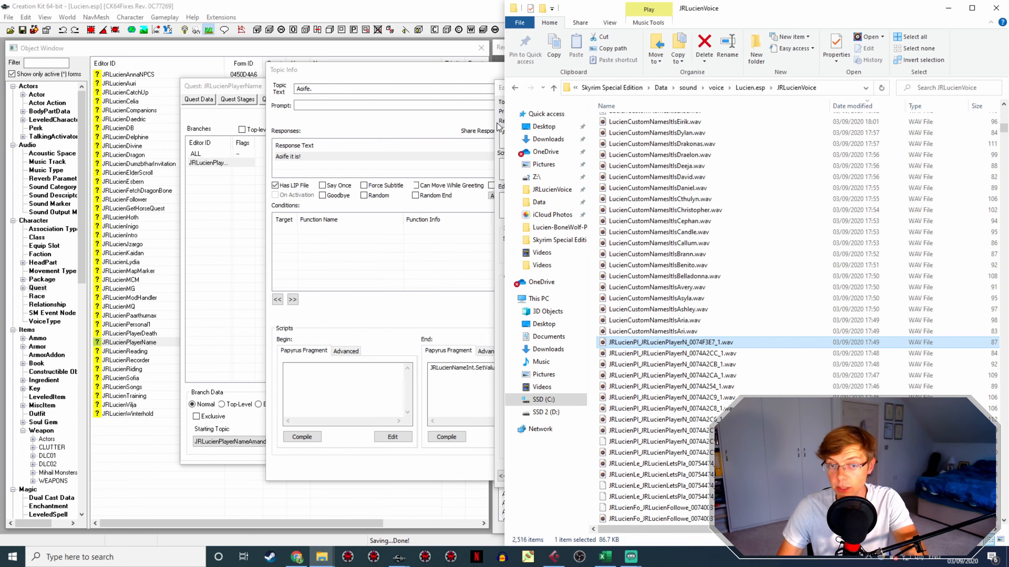
Return to the Creation Kit, move the response window aside, and generate the "Aoife it is!" lip file from WAV
drag(498, 90, 314, 80)
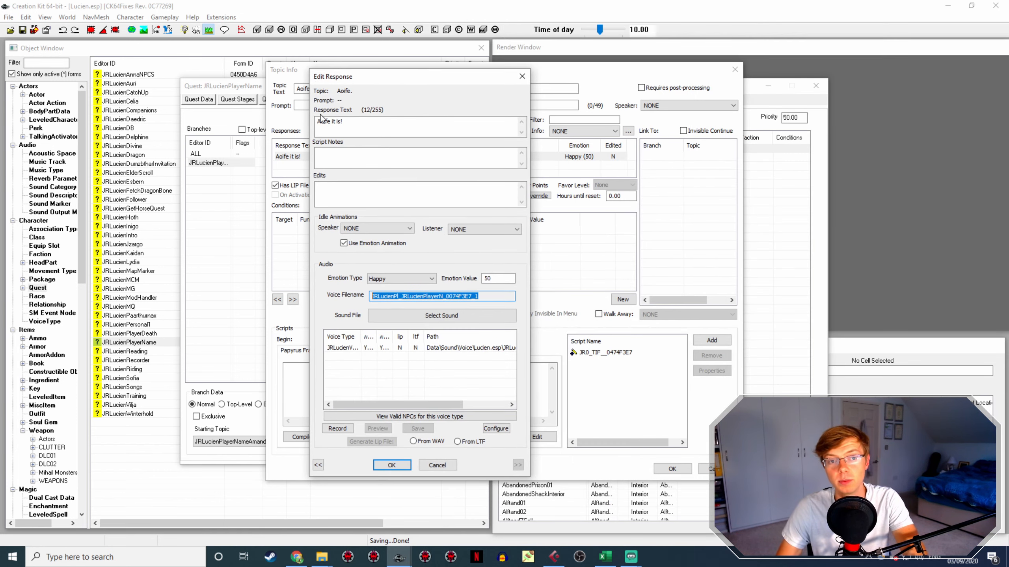
click(398, 348)
click(414, 441)
click(388, 442)
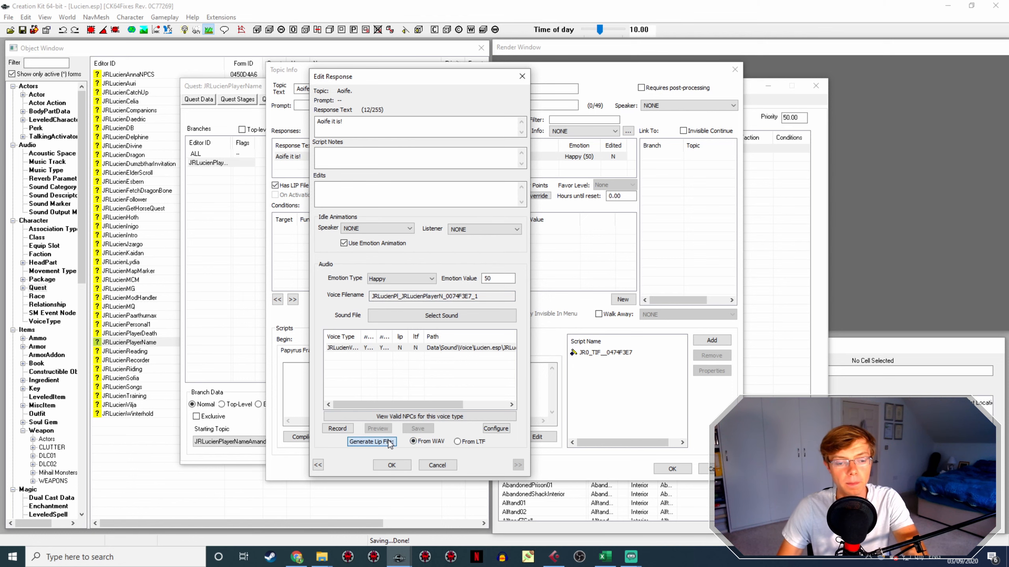
Confirm the "Aoife it is!" response and its topic info, then open the "Aria it is!" response and copy its voice filename
click(393, 465)
click(657, 470)
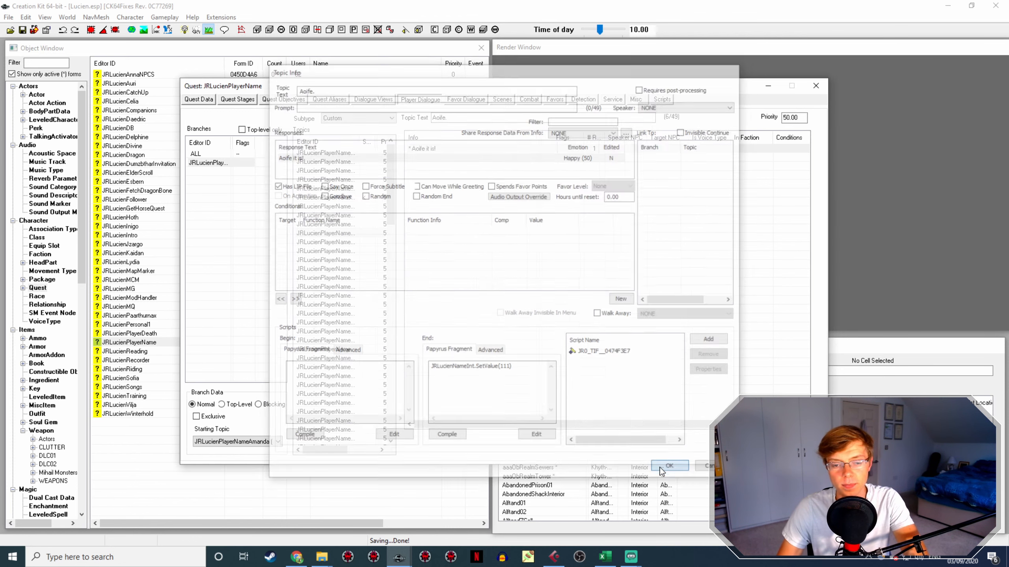
click(337, 251)
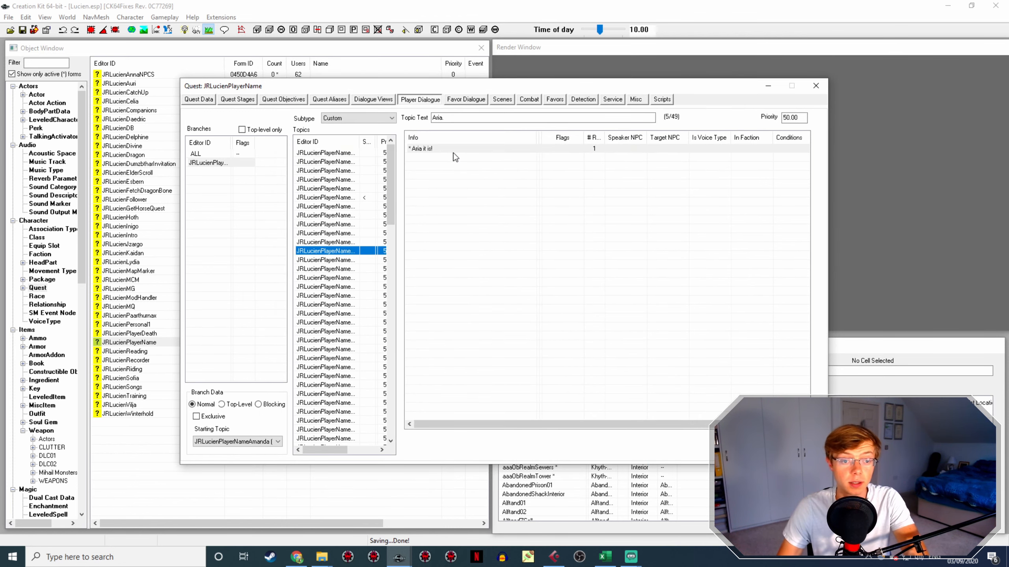
click(344, 242)
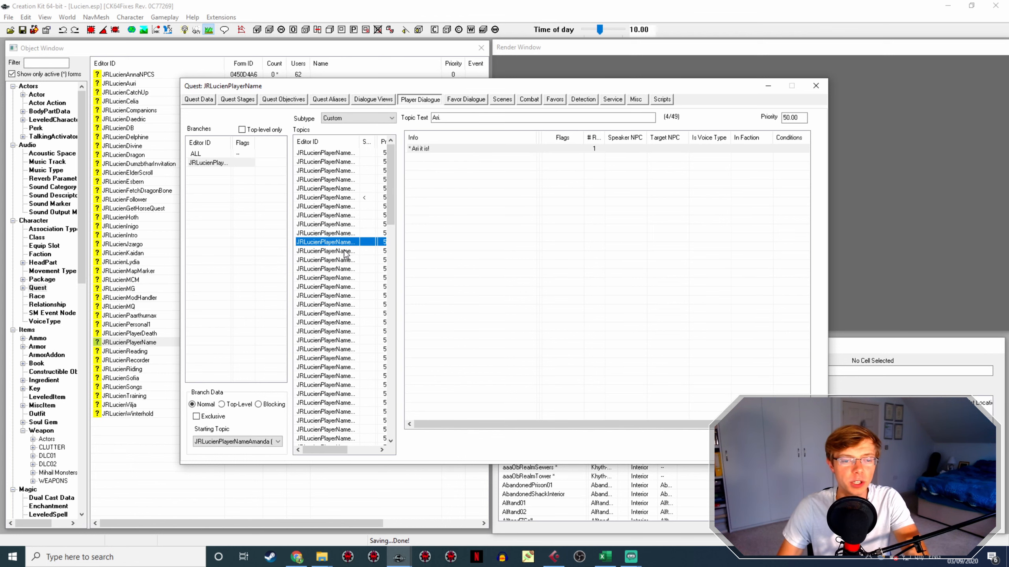
click(344, 251)
double_click(437, 148)
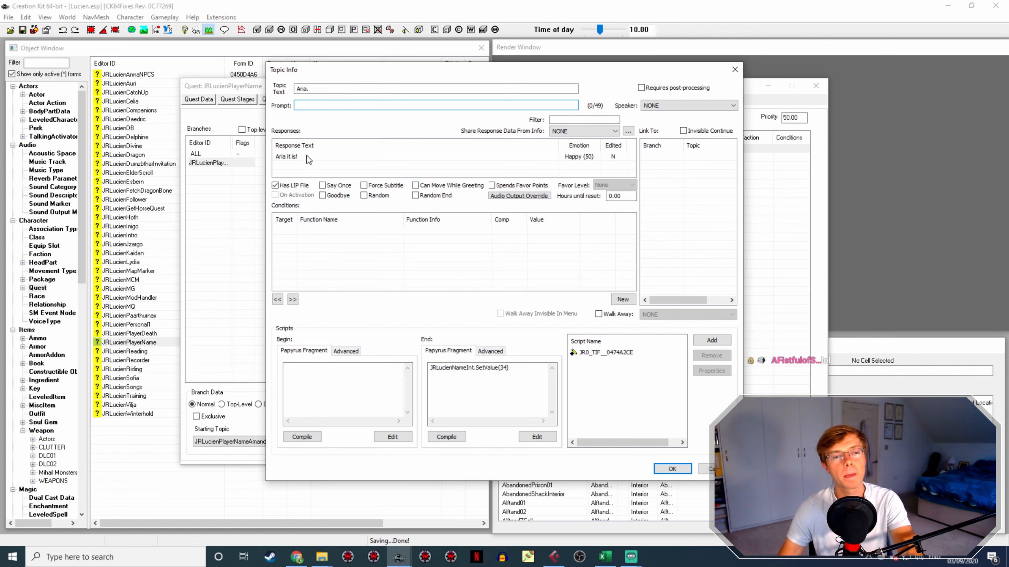
double_click(306, 155)
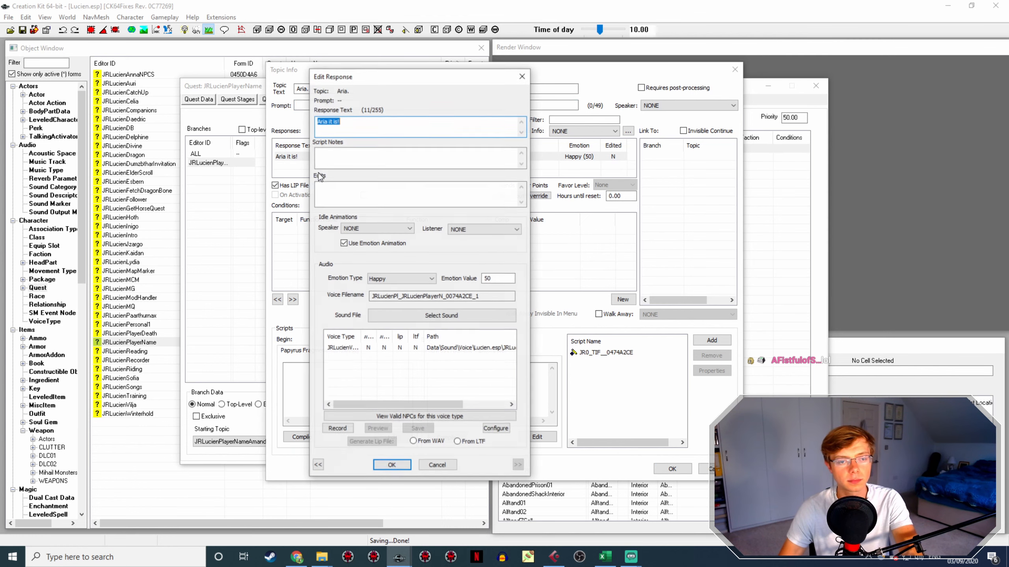
drag(479, 296, 349, 283)
key(ctrl+c)
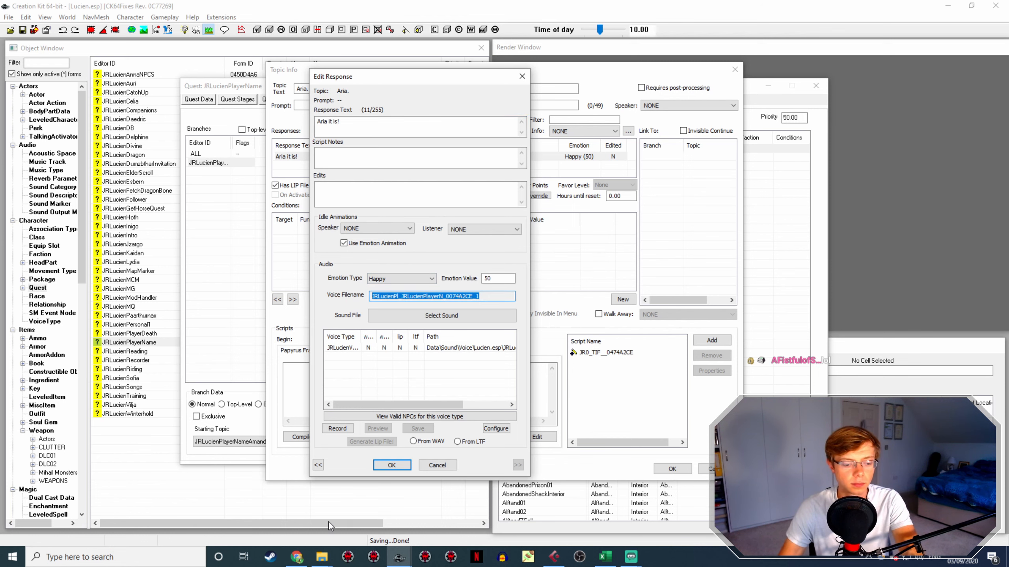
In File Explorer, rename LucienCustomNamesItIsAria.wav to JRLucienPl_JRLucienPlayerN_0074A2CE_1.wav, and reload the "Aria it is!" response in the Creation Kit
click(322, 557)
click(241, 512)
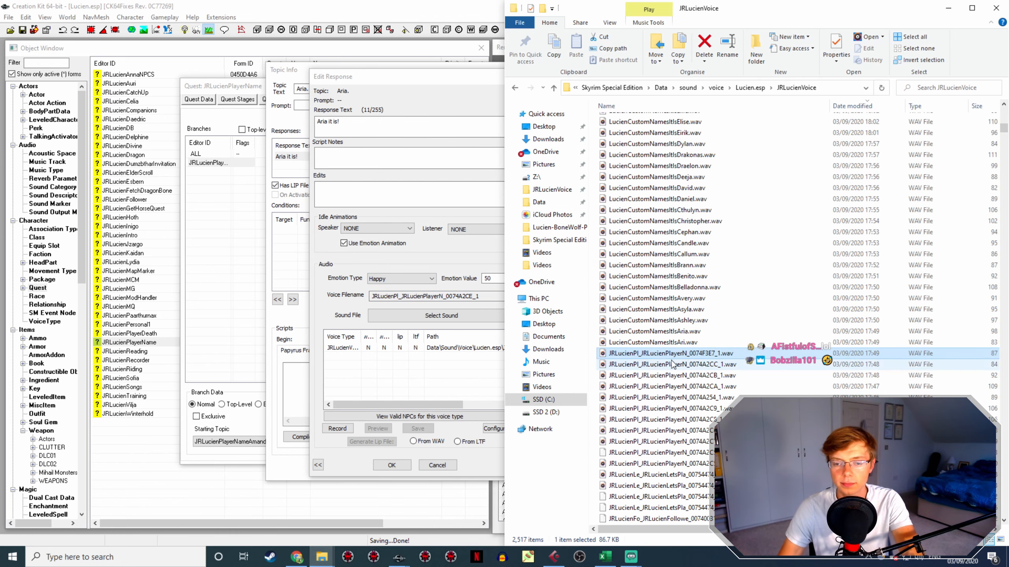
click(687, 343)
click(716, 333)
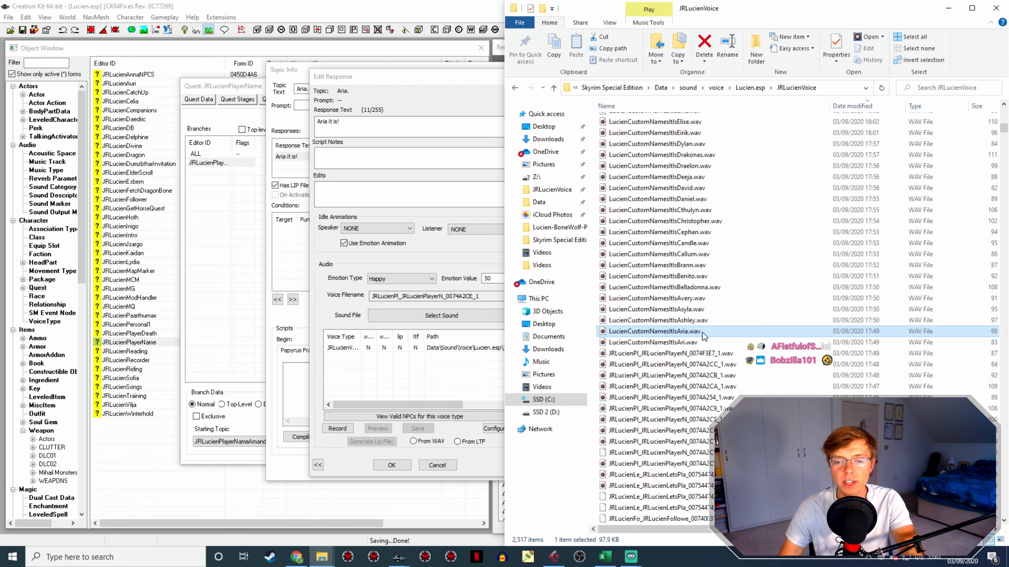
key(F2)
key(ctrl+v)
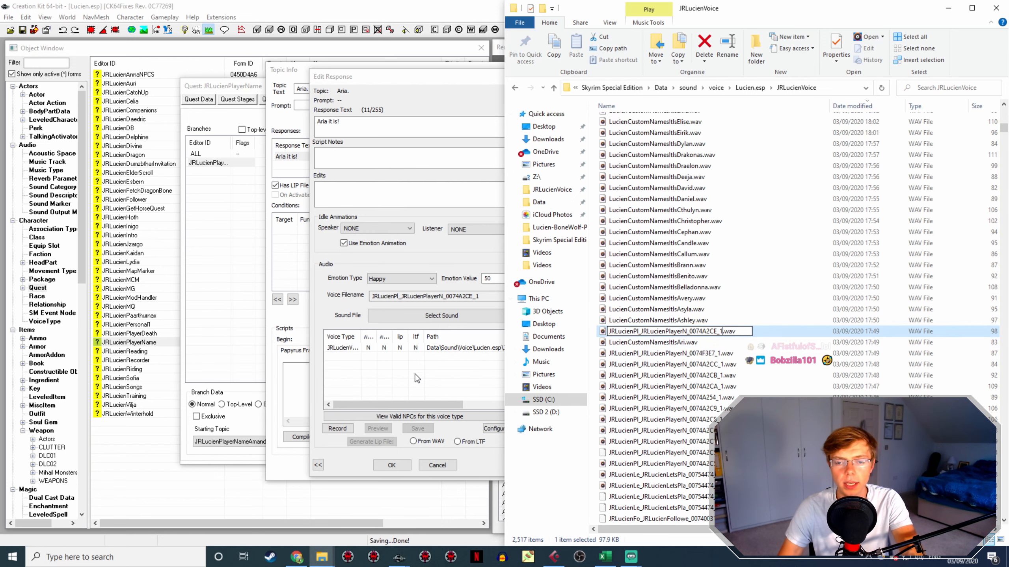
click(390, 462)
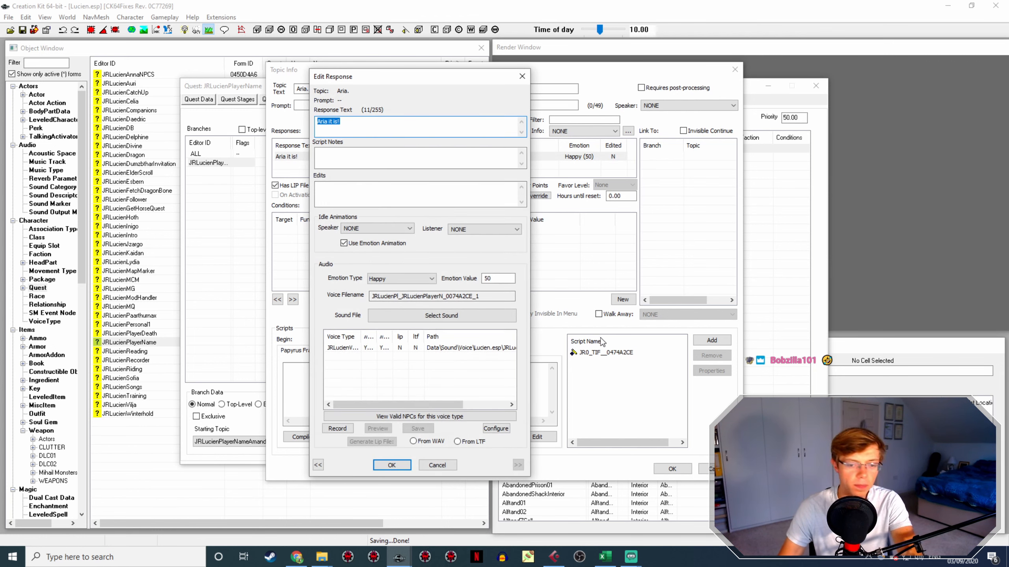
Generate the "Aria it is!" lip file from WAV and confirm the response and its topic info
click(428, 357)
click(413, 441)
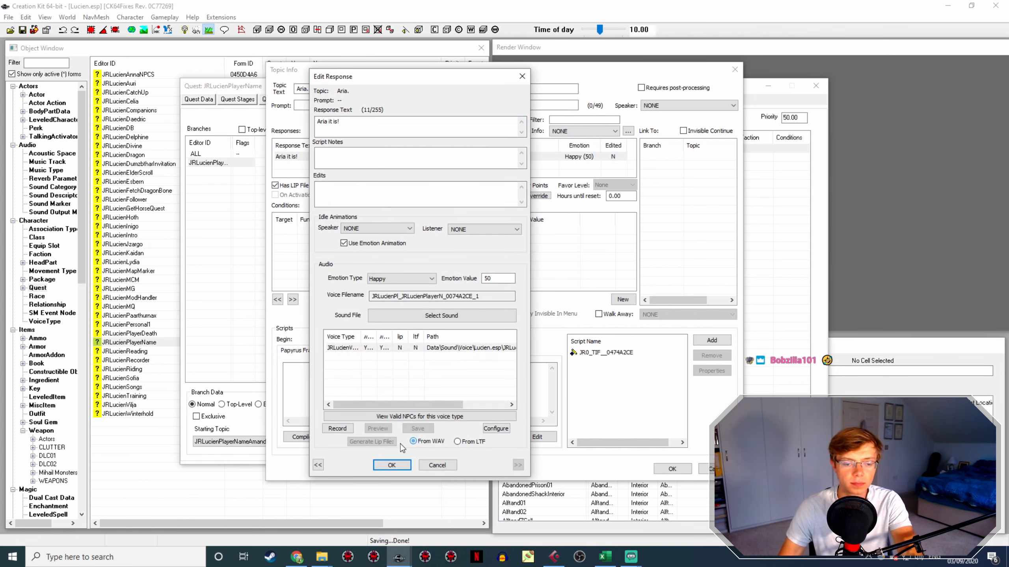
click(393, 466)
click(672, 469)
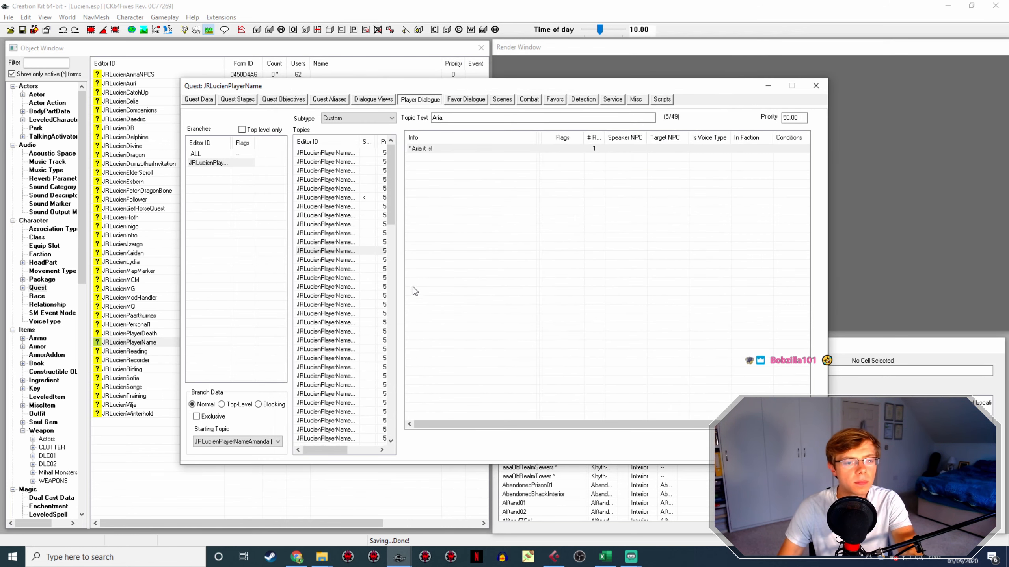
Open the "Ari it is!" response of the Ari topic and copy its voice filename
click(345, 260)
key(Up)
key(Up)
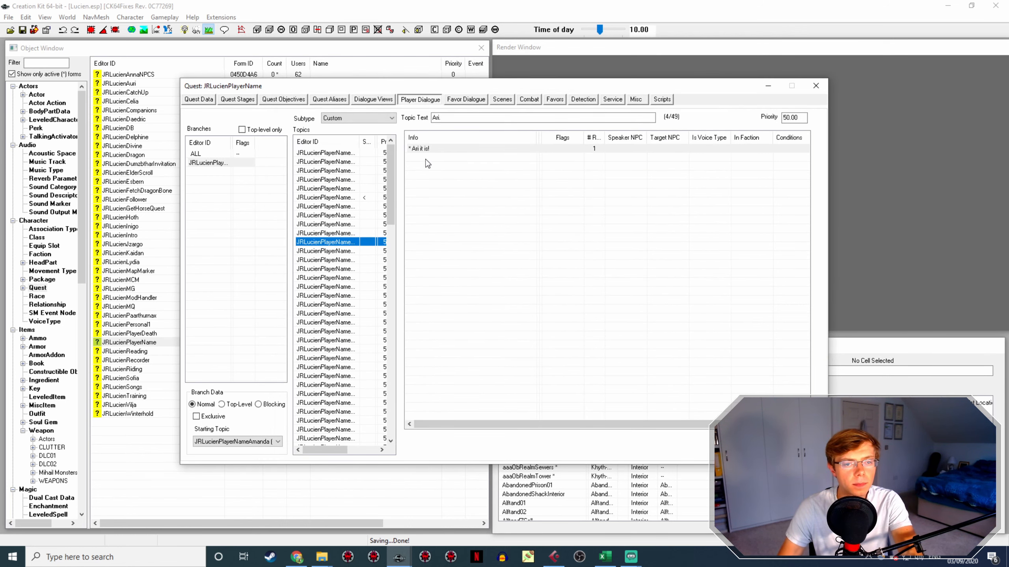
double_click(431, 148)
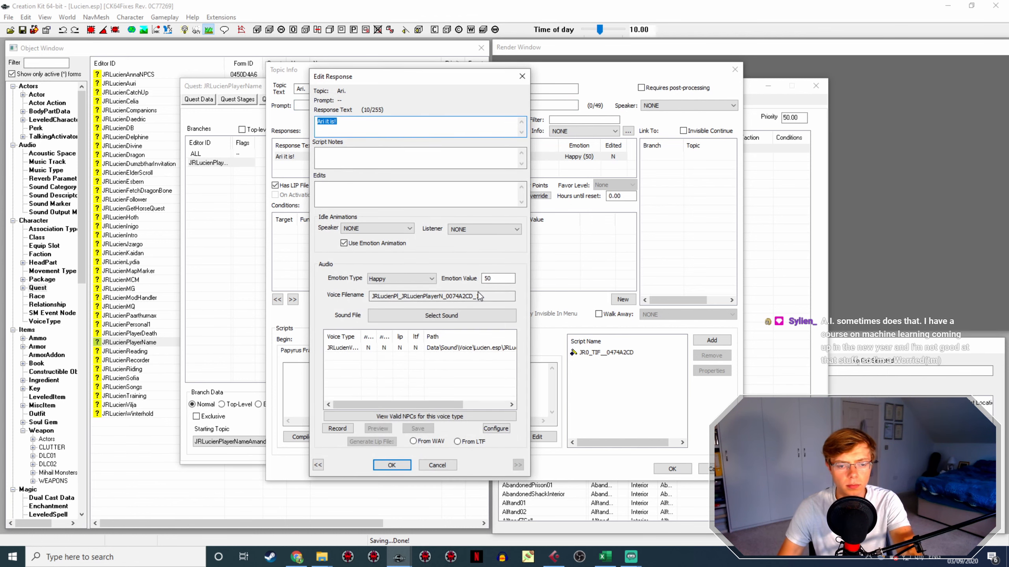
In File Explorer, rename LucienCustomNamesItIsAri.wav to JRLucienPl_JRLucienPlayerN_0074A2CD_1.wav, and reload the "Ari it is!" response in the Creation Kit
click(322, 557)
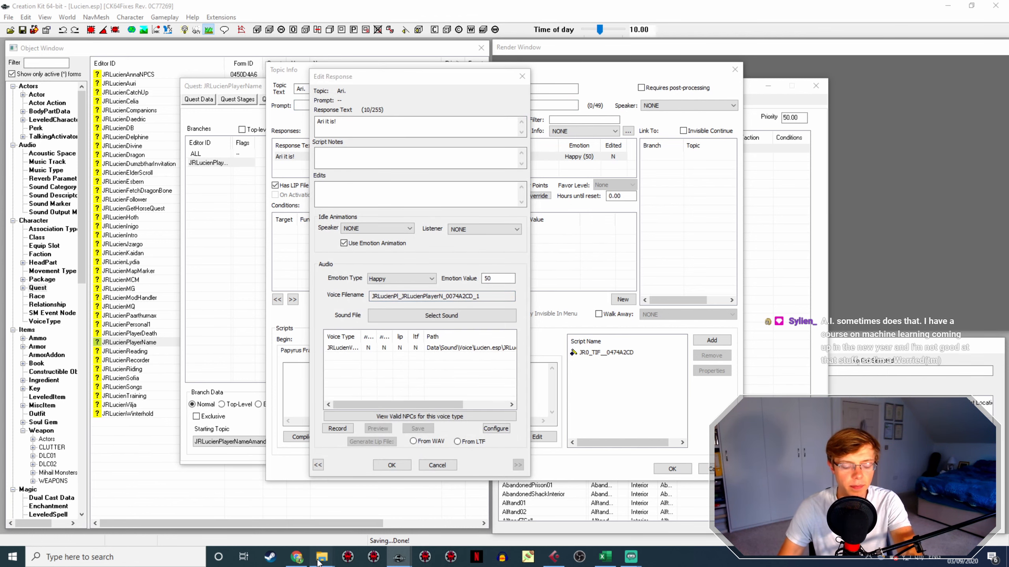
click(247, 516)
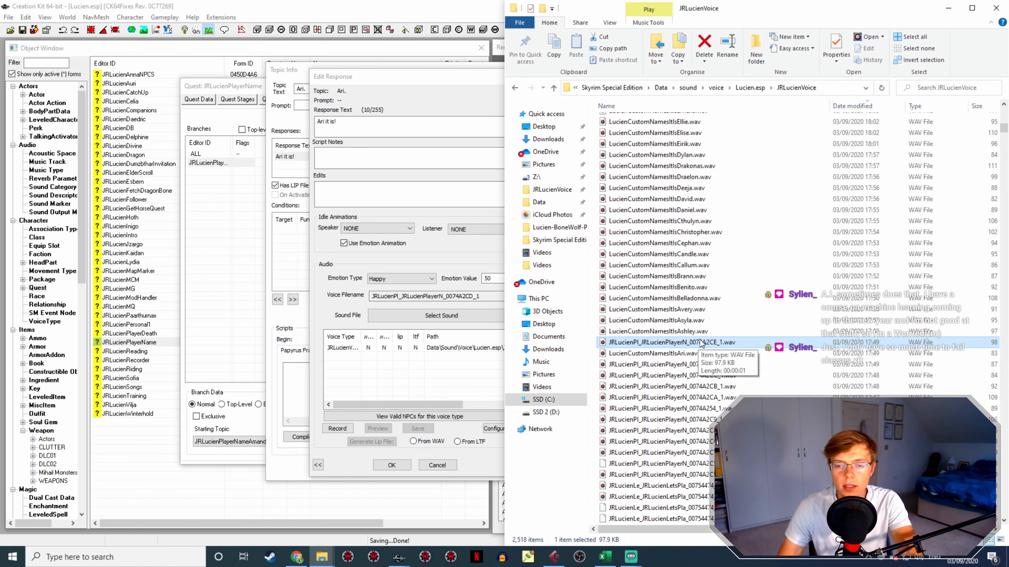
click(711, 353)
key(F2)
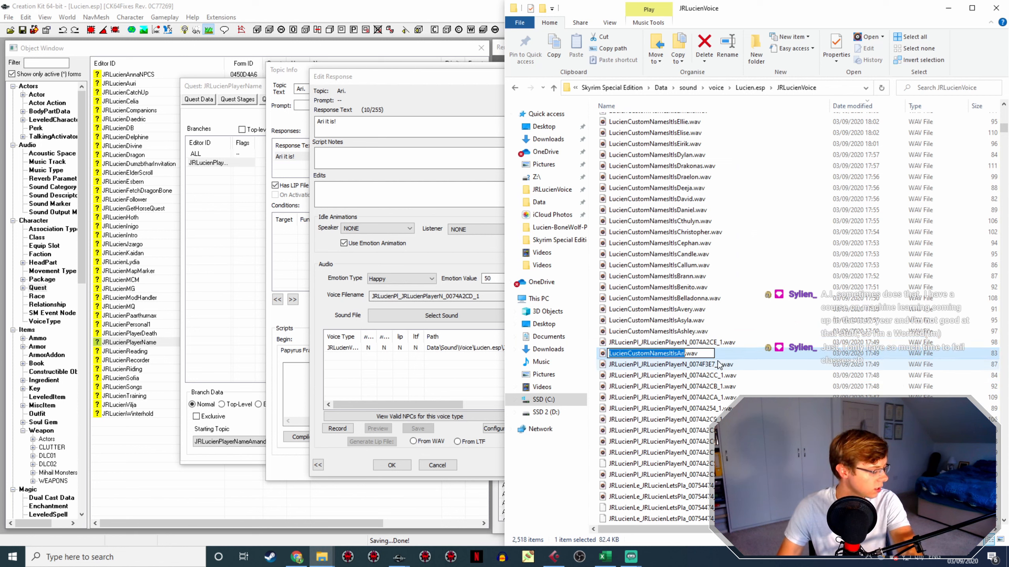
text(JRLucienPl_JRLucienPlayerN_0074A2CD_1)
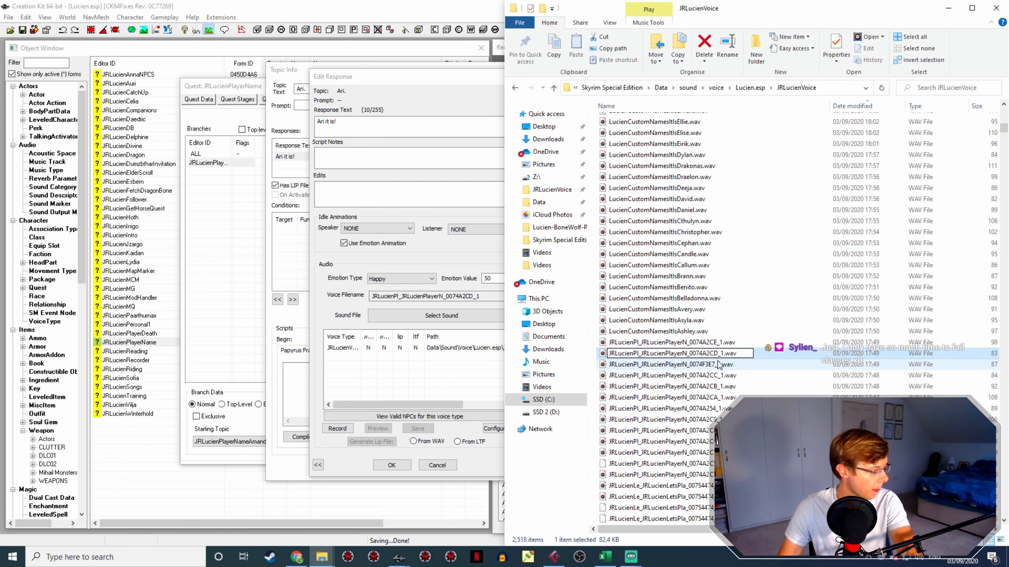
key(Return)
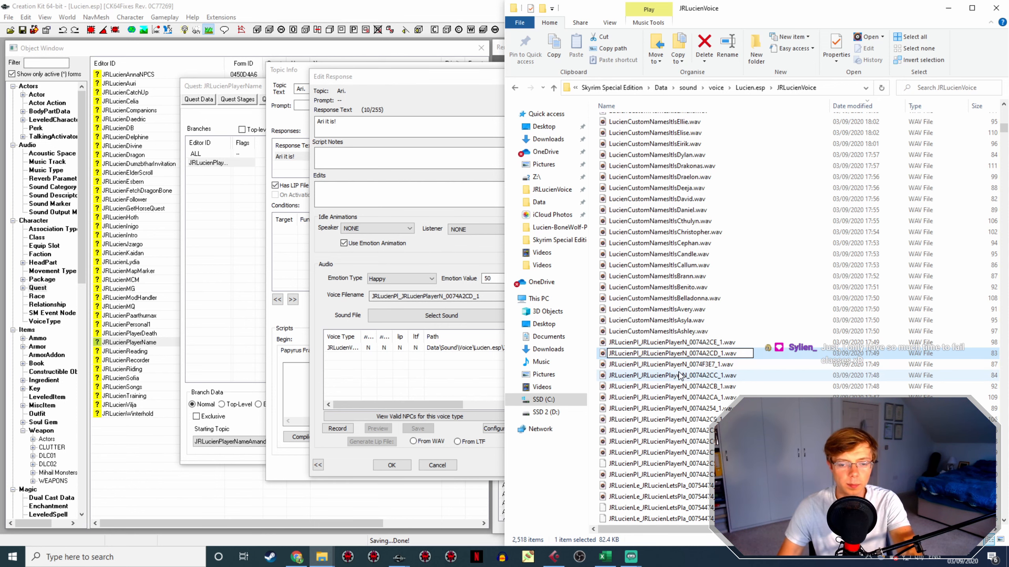
click(398, 465)
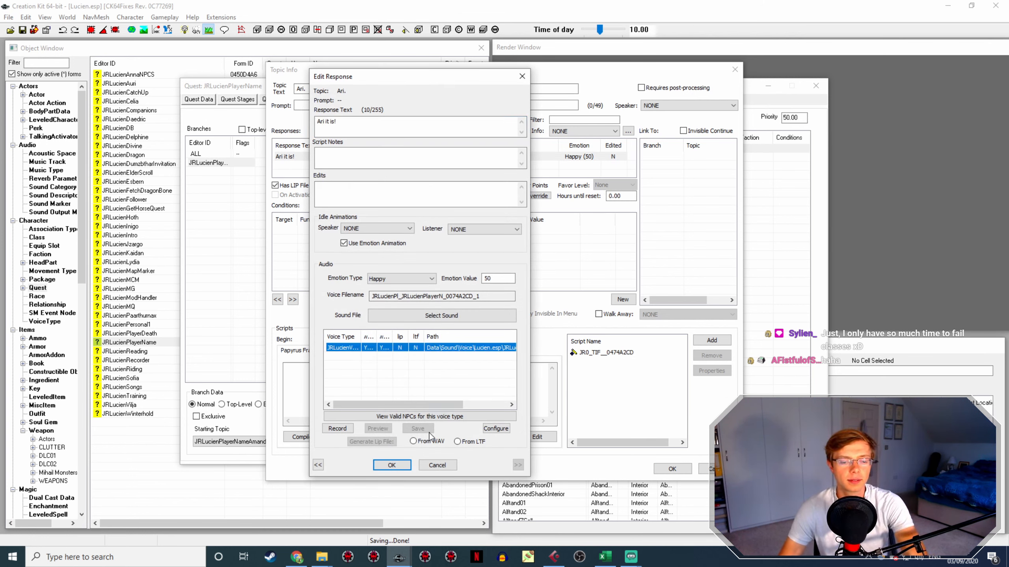
Generate the "Ari it is!" lip file from WAV and confirm the response and its topic info
click(412, 440)
click(392, 464)
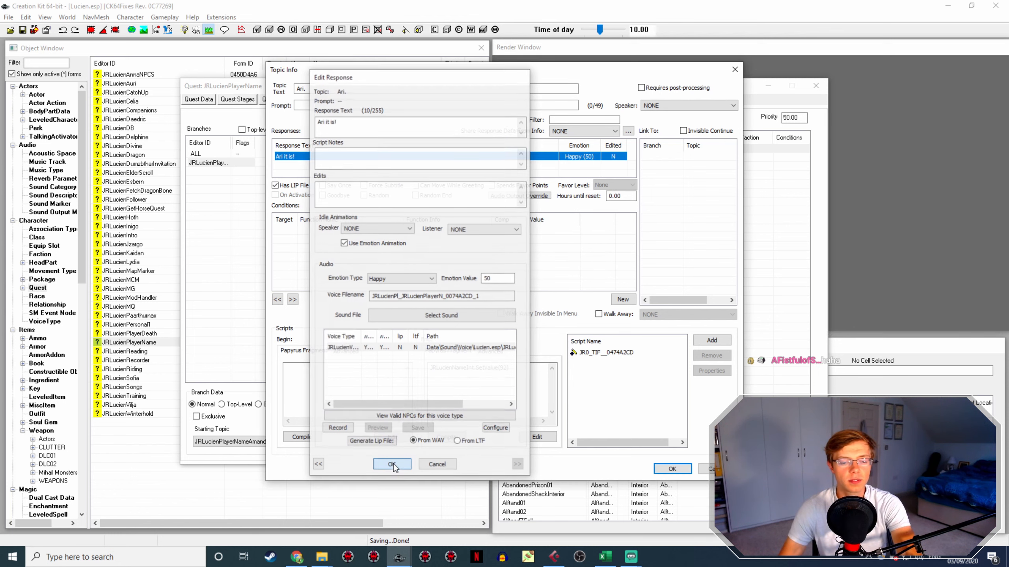
click(671, 469)
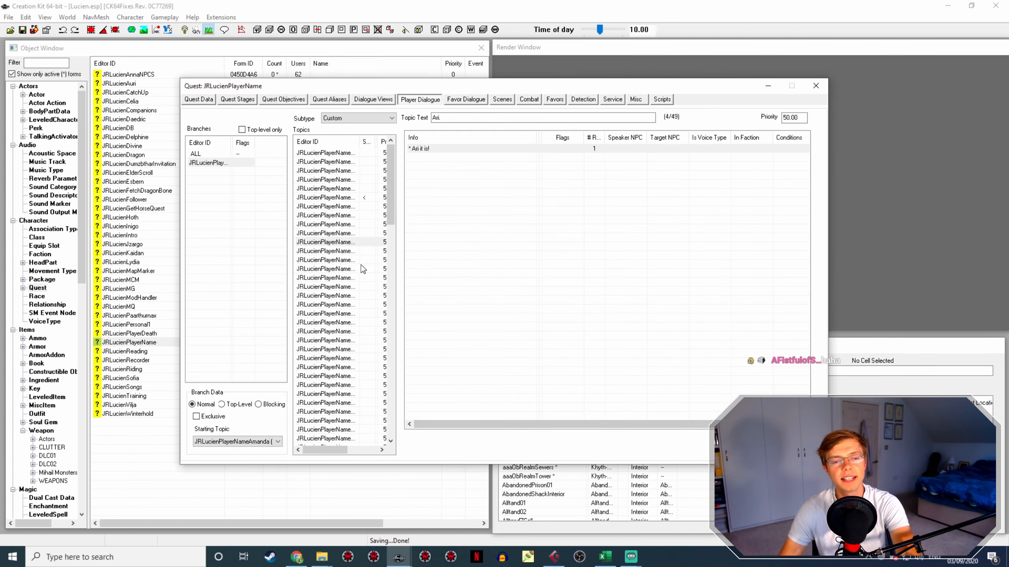
Open the "Ashley it is!" response of the Ashley topic and copy its voice filename
click(336, 260)
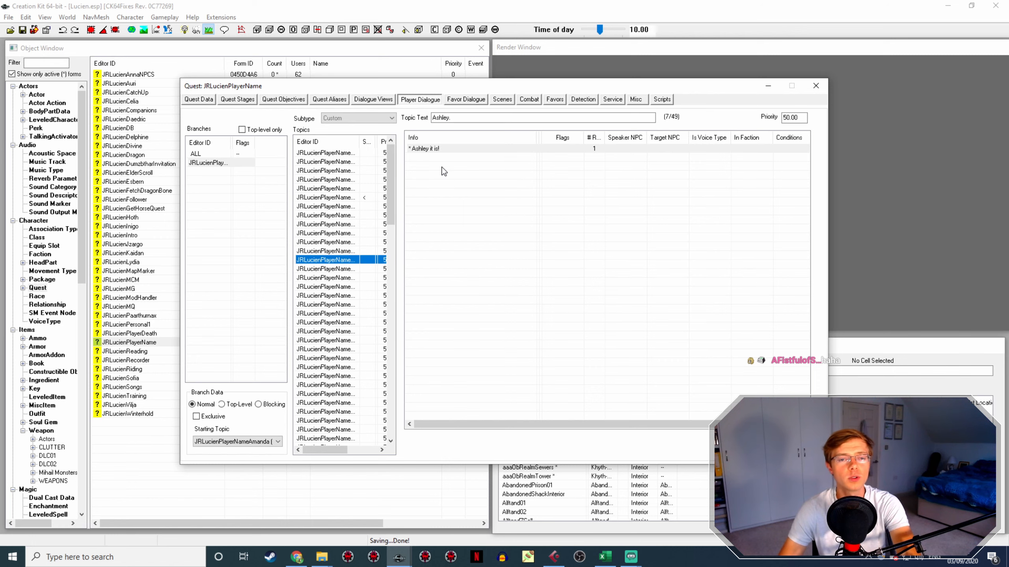
double_click(452, 149)
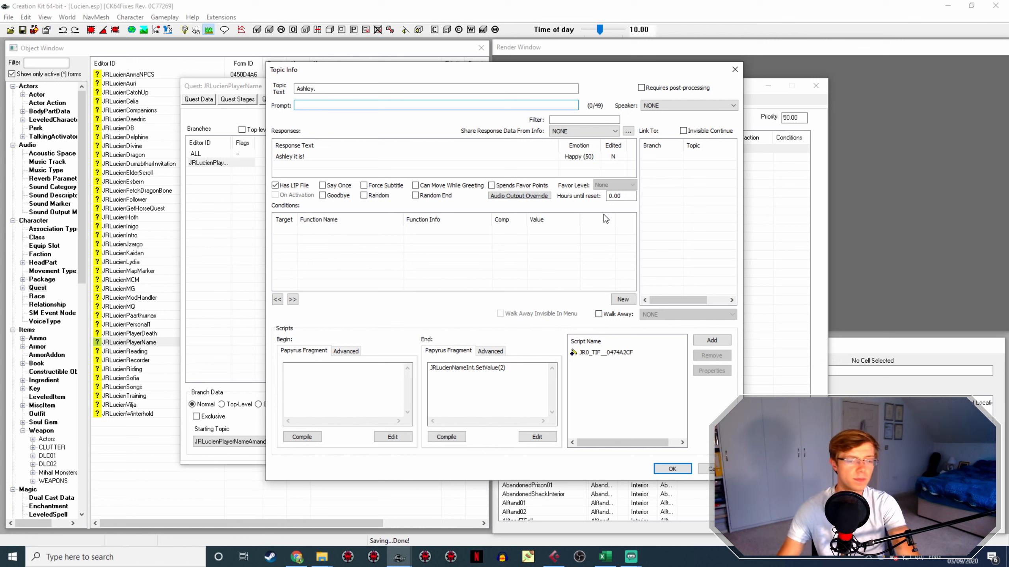
double_click(374, 156)
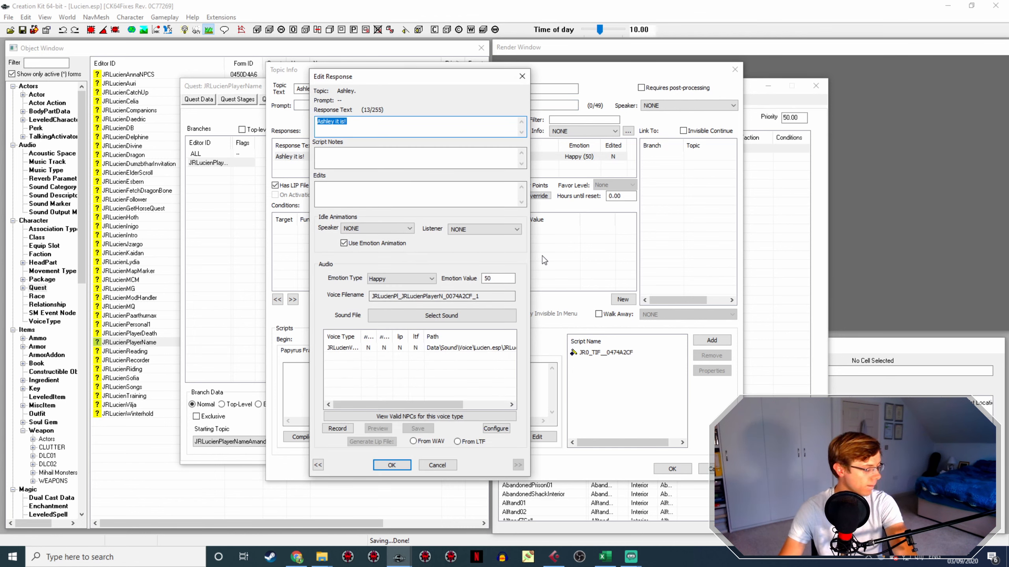
drag(484, 294, 369, 283)
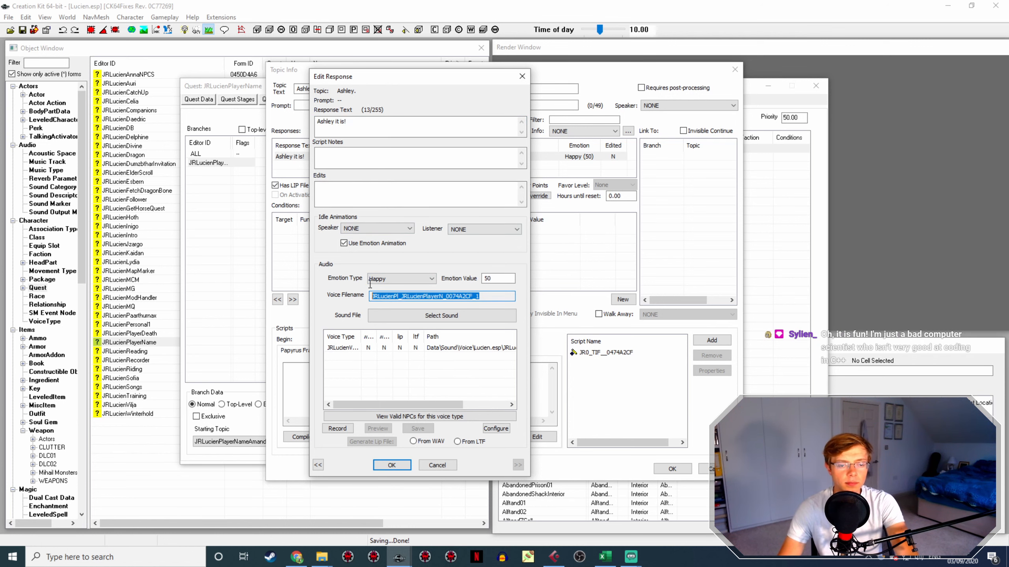
In File Explorer, rename LucienCustomNamesItIsAshley.wav to JRLucienPl_JRLucienPlayerN_0074A2CF_1.wav, and reload the "Ashley it is!" response in the Creation Kit
click(321, 557)
click(235, 509)
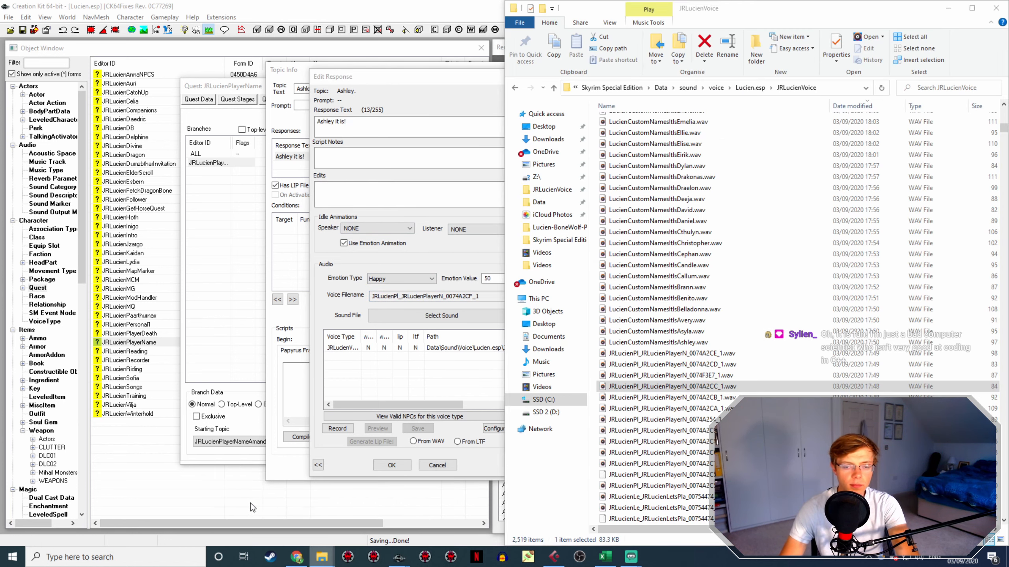
click(702, 344)
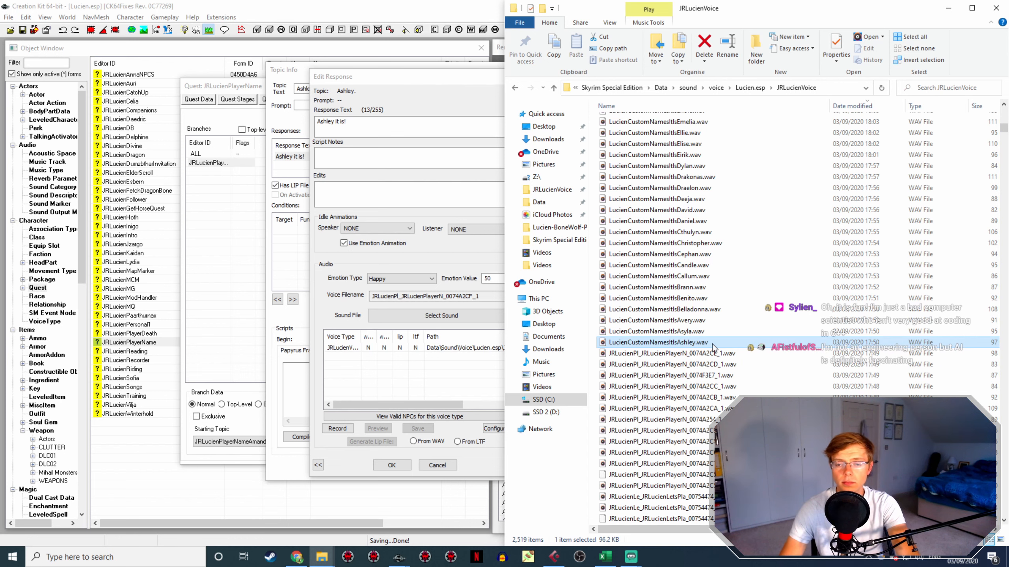
click(408, 418)
click(391, 465)
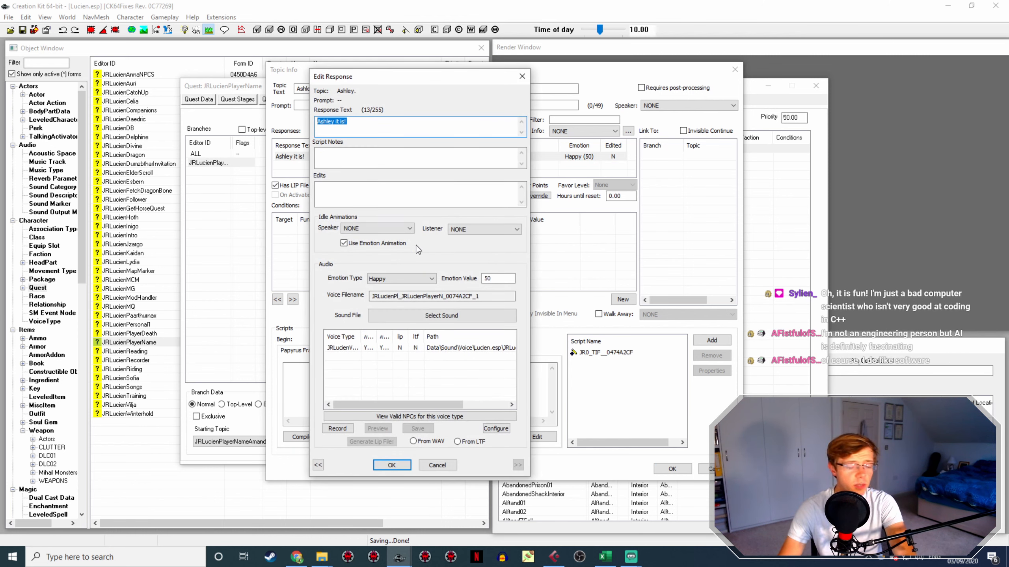
Generate the "Ashley it is!" lip file from WAV and confirm the response and its topic info
click(438, 351)
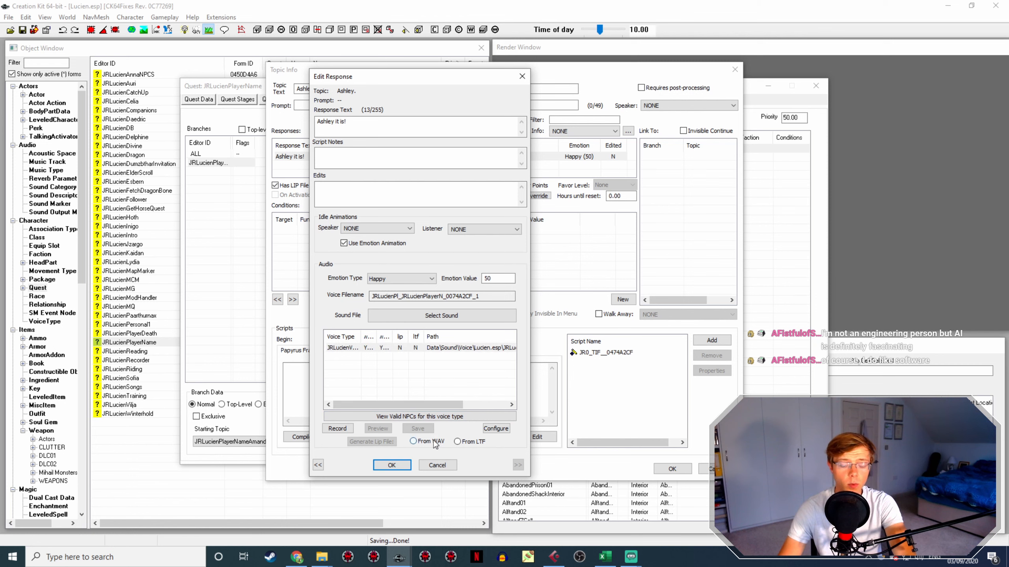
click(391, 465)
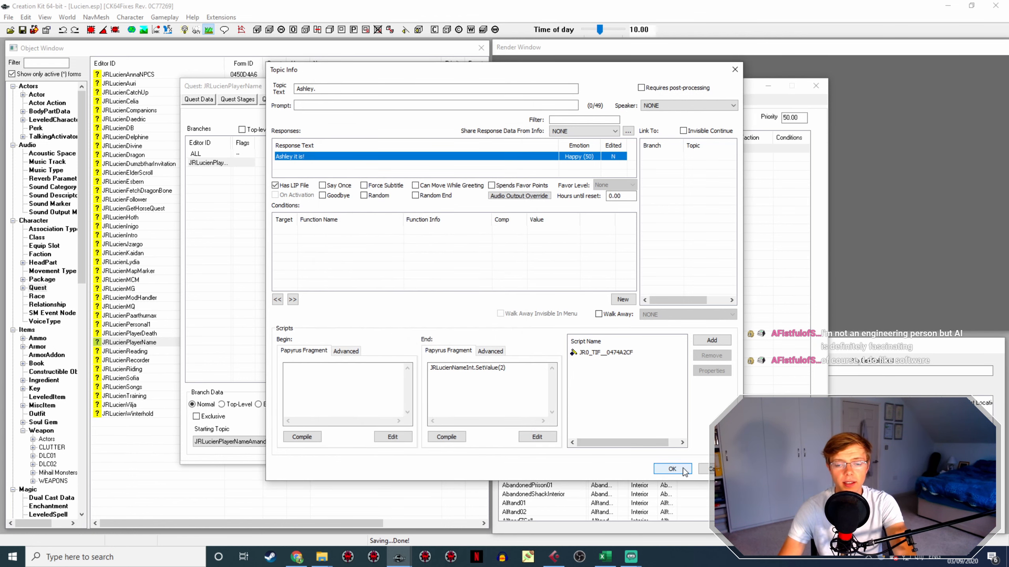
click(672, 469)
Open the "Asya'la it is!" response of the Asya'la topic and copy its voice filename
click(338, 269)
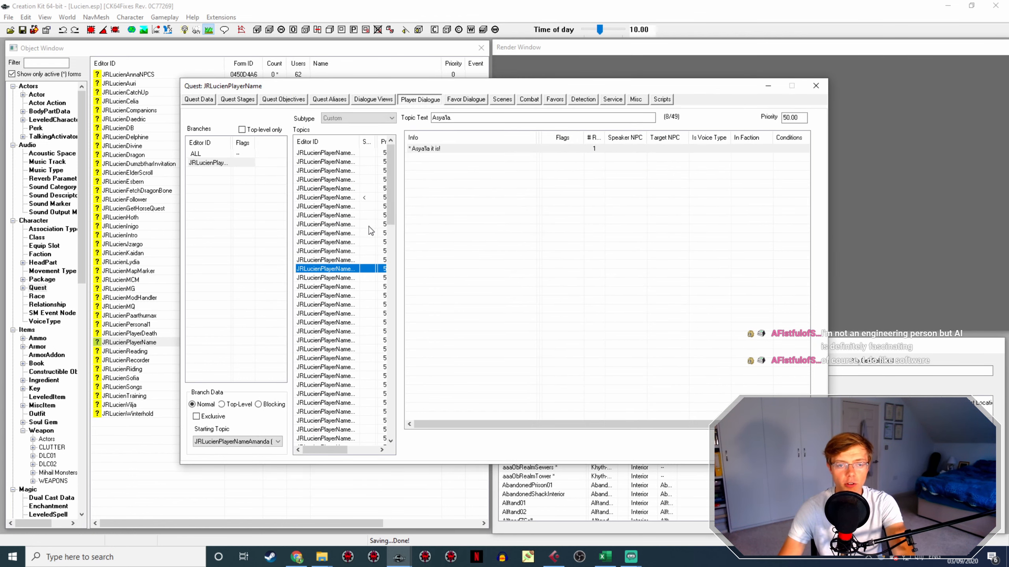
double_click(440, 150)
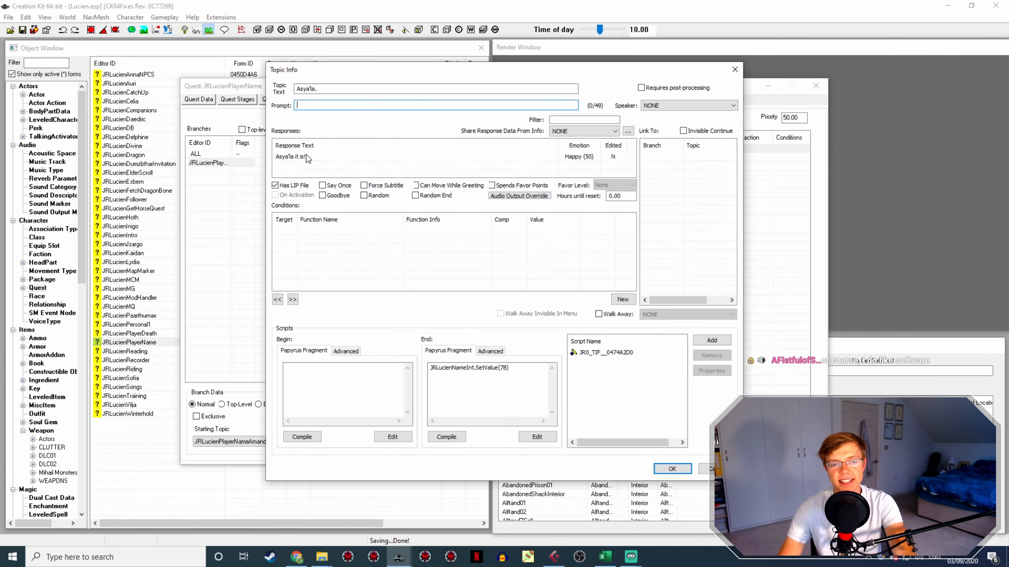
double_click(306, 155)
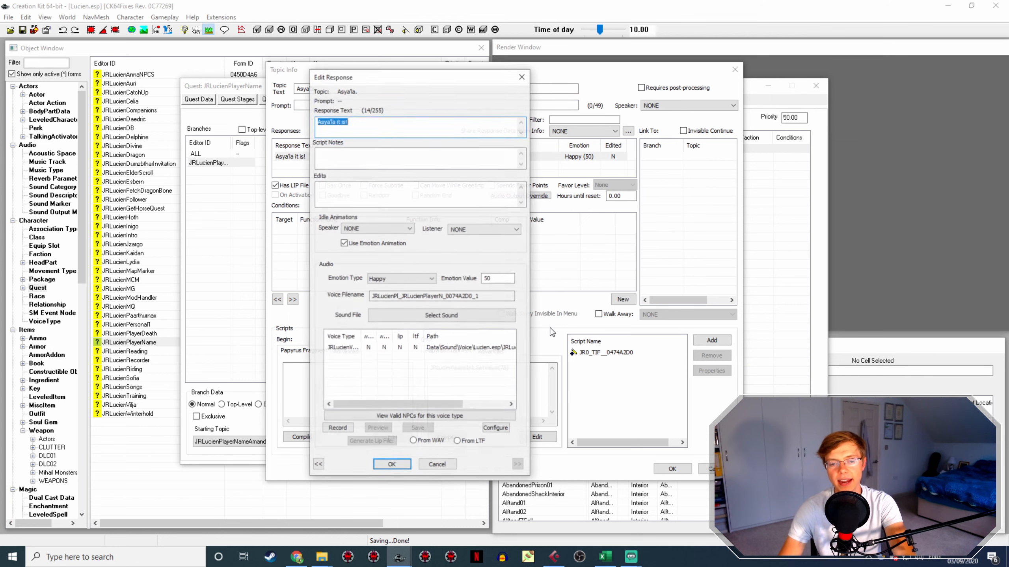
drag(482, 296, 364, 294)
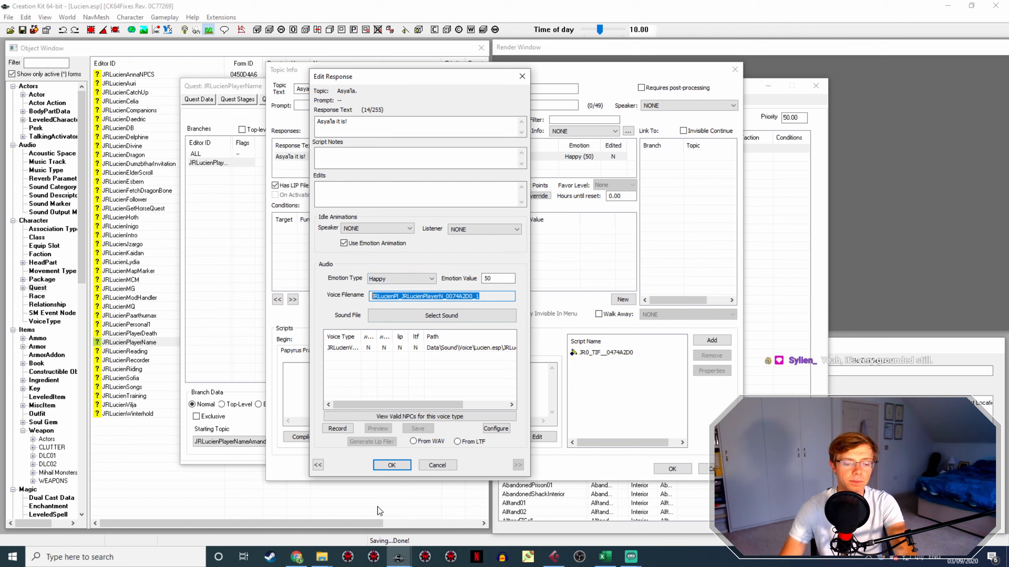
In File Explorer, rename LucienCustomNamesItIsAsyla.wav to JRLucienPl_JRLucienPlayerN_0074A2D0_1.wav, and reload the "Asya'la it is!" response in the Creation Kit
mouse_move(322, 557)
click(247, 517)
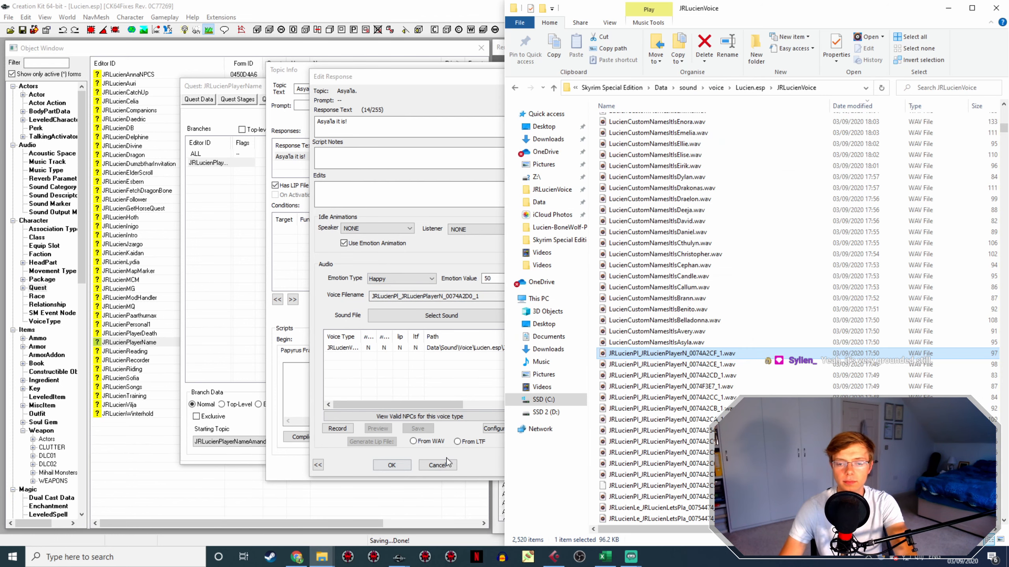
click(660, 343)
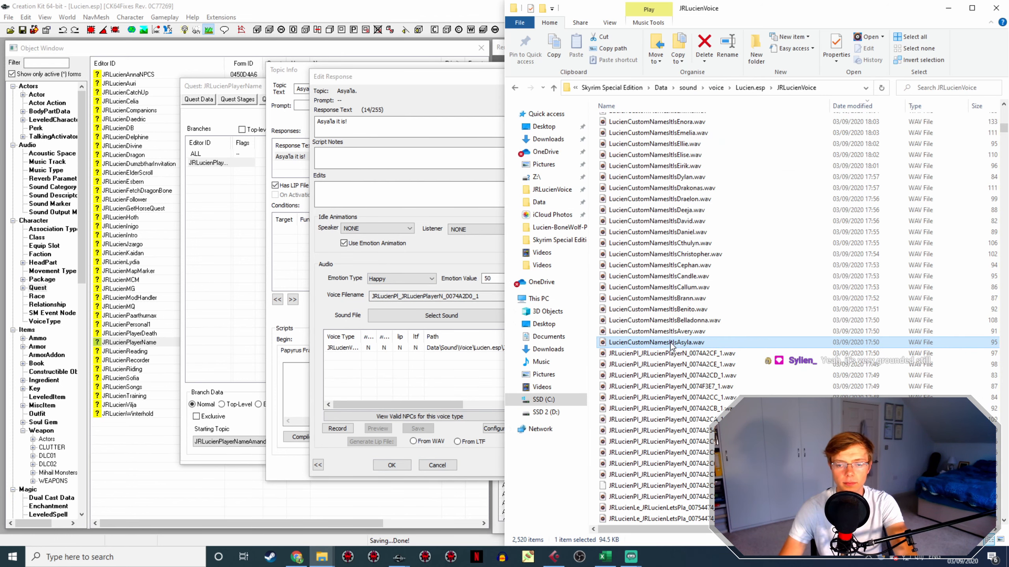
click(387, 465)
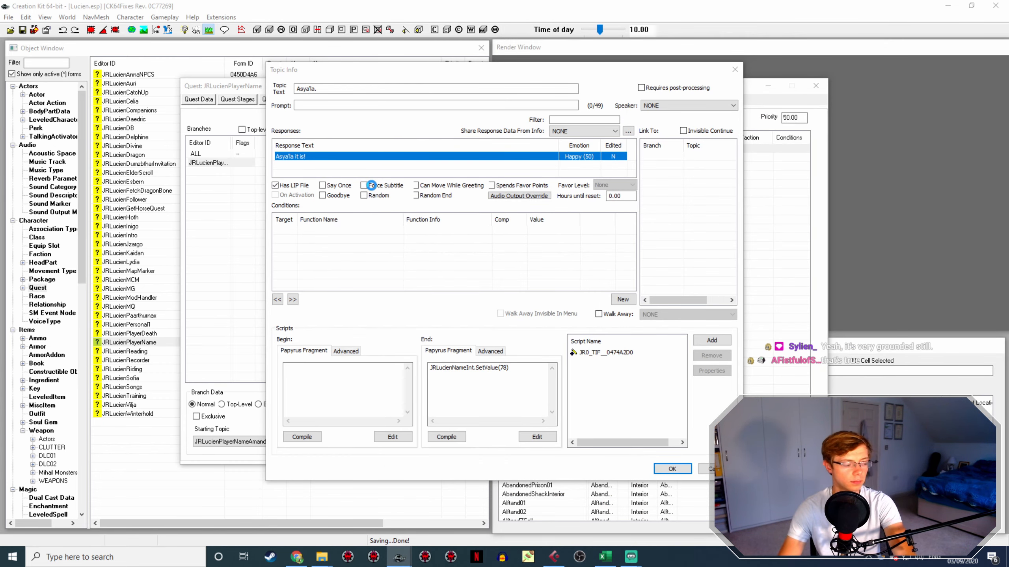
Generate the "Asya'la it is!" lip file from WAV and confirm the response and its topic info
click(403, 348)
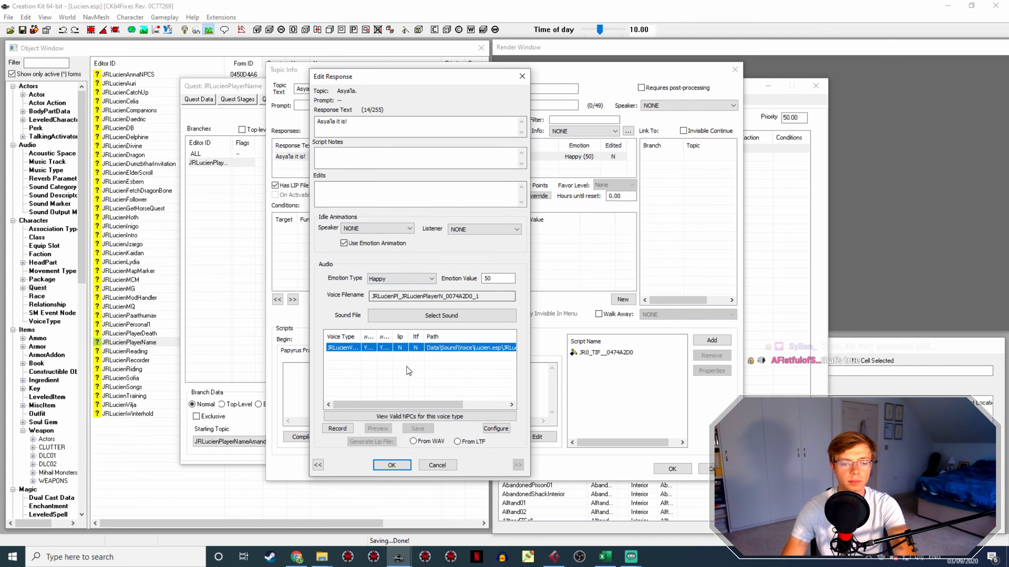
click(437, 441)
click(391, 465)
click(671, 468)
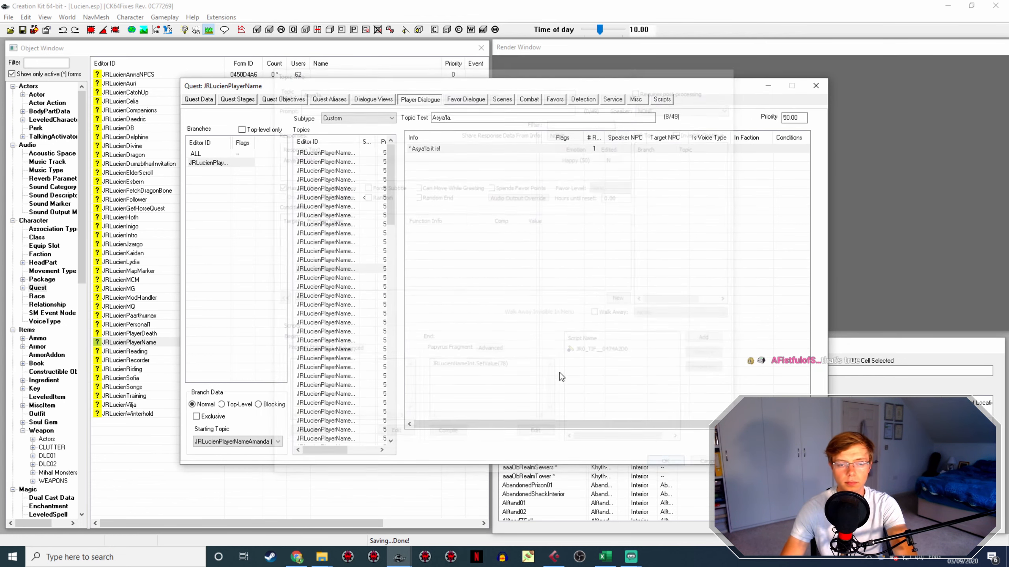
Open the "Avery it is!" response of the Avery topic and copy its voice filename
double_click(456, 151)
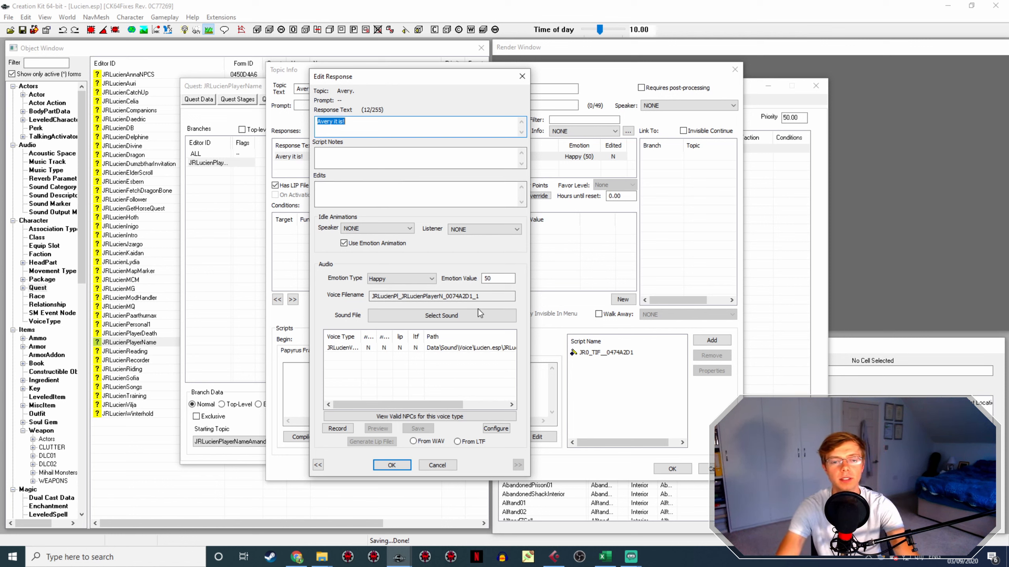
drag(504, 296, 382, 296)
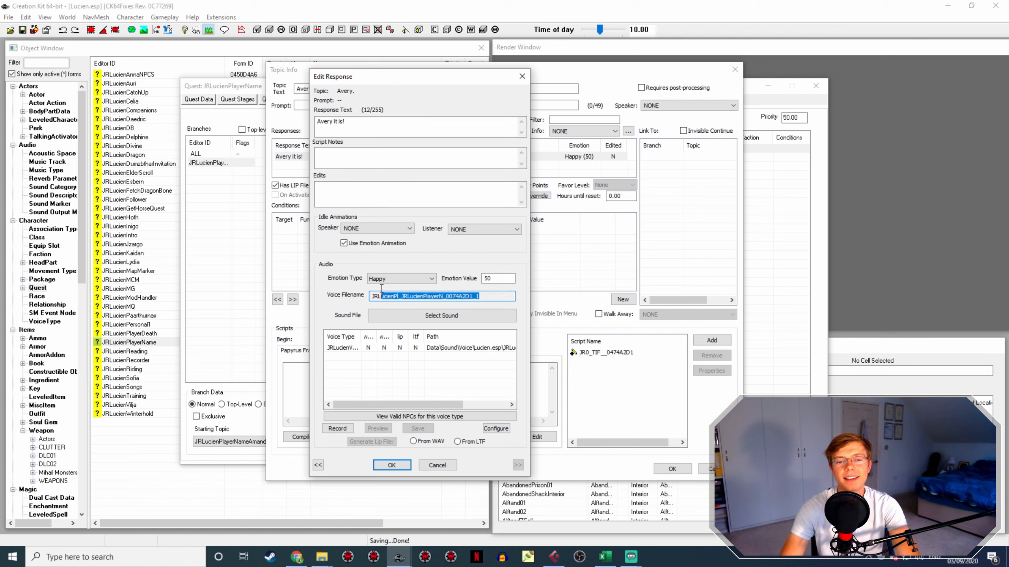
In File Explorer, rename LucienCustomNamesItIsAvery.wav to JRLucienPl_JRLucienPlayerN_0074A2D1_1.wav, and reload the "Avery it is!" response in the Creation Kit
click(322, 557)
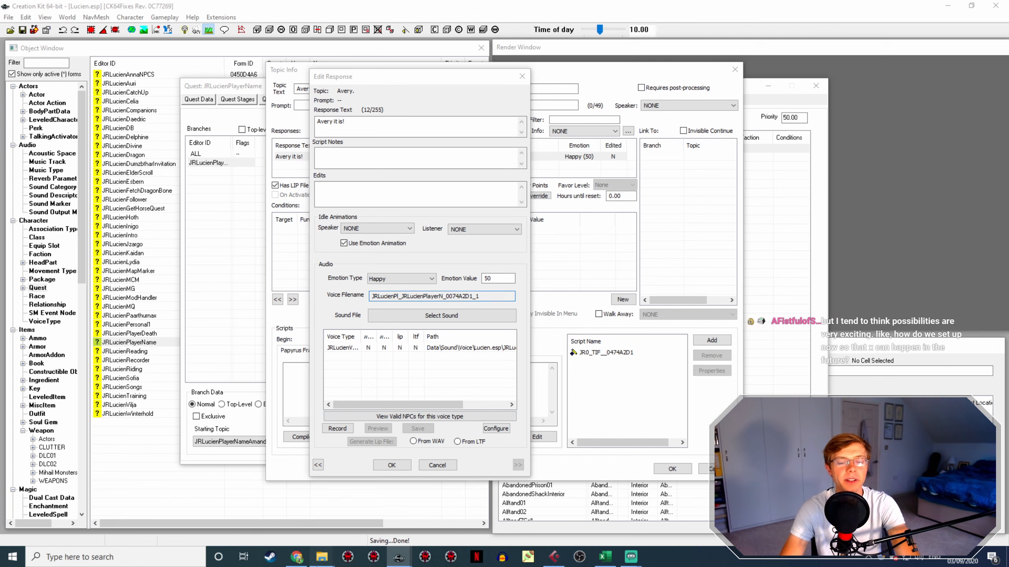
click(226, 519)
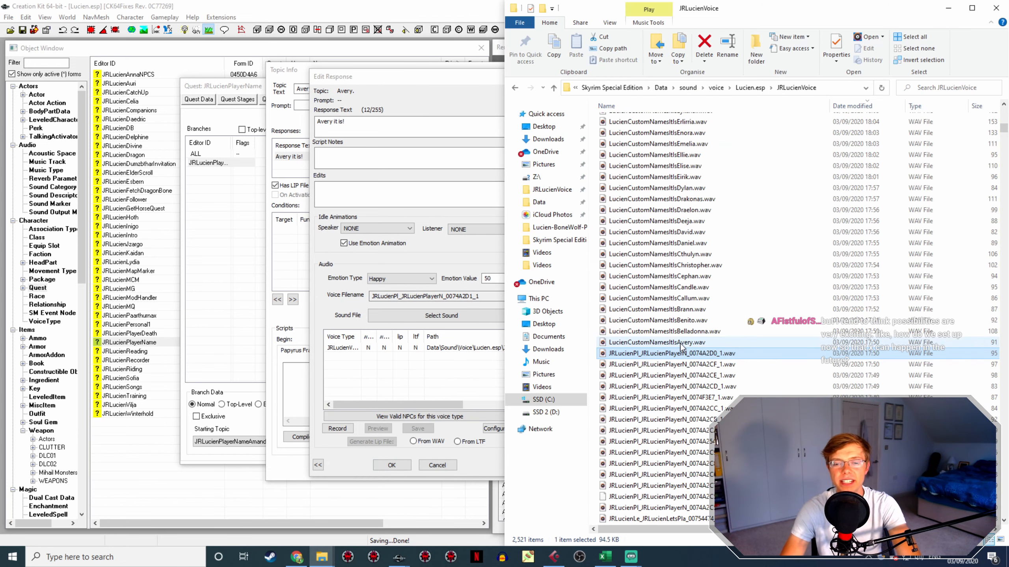
click(707, 346)
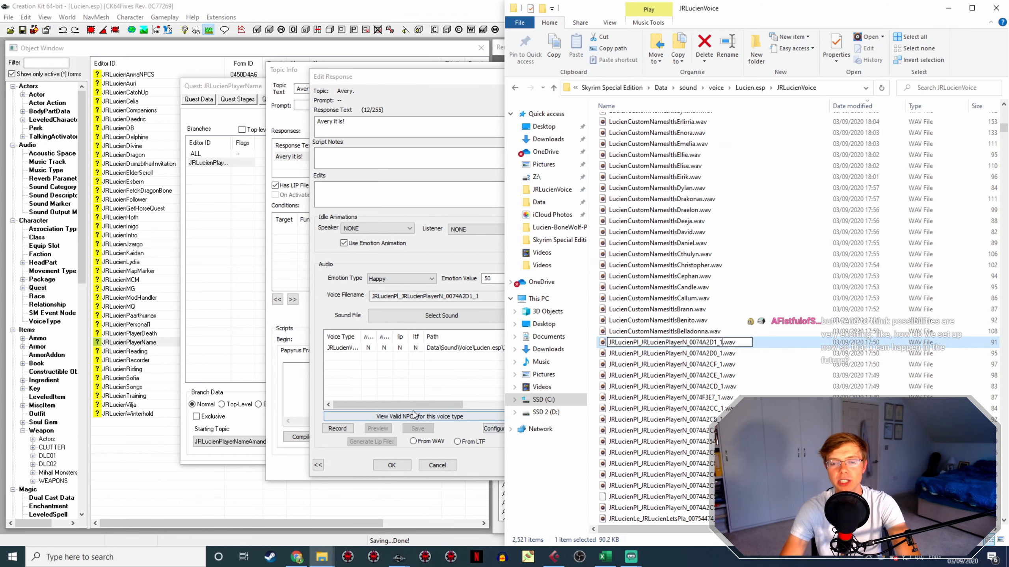
click(412, 453)
click(400, 465)
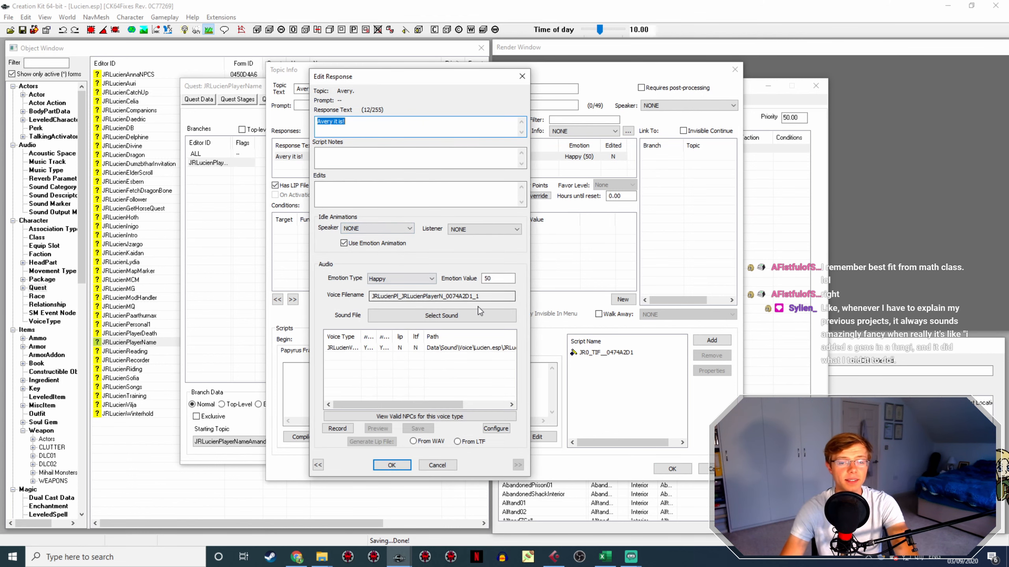
Generate the "Avery it is!" lip file from WAV and confirm the response and its topic info
drag(388, 296, 514, 296)
click(420, 347)
click(428, 442)
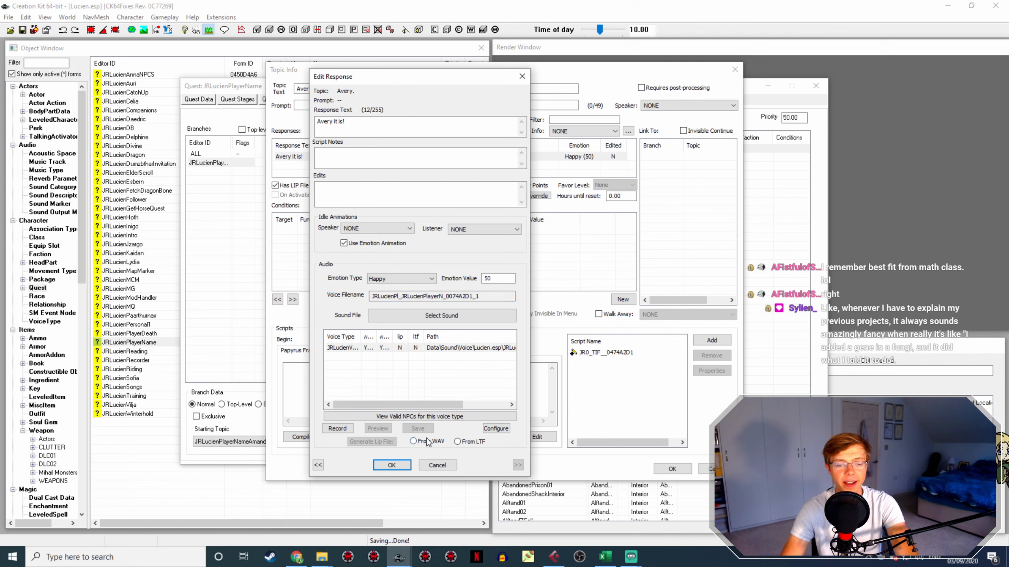
click(392, 465)
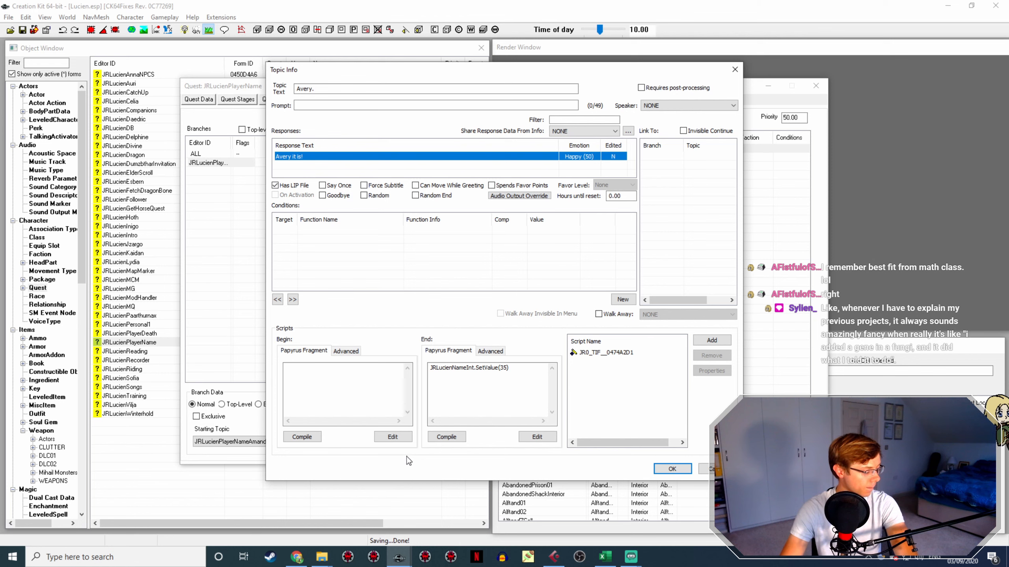
click(680, 469)
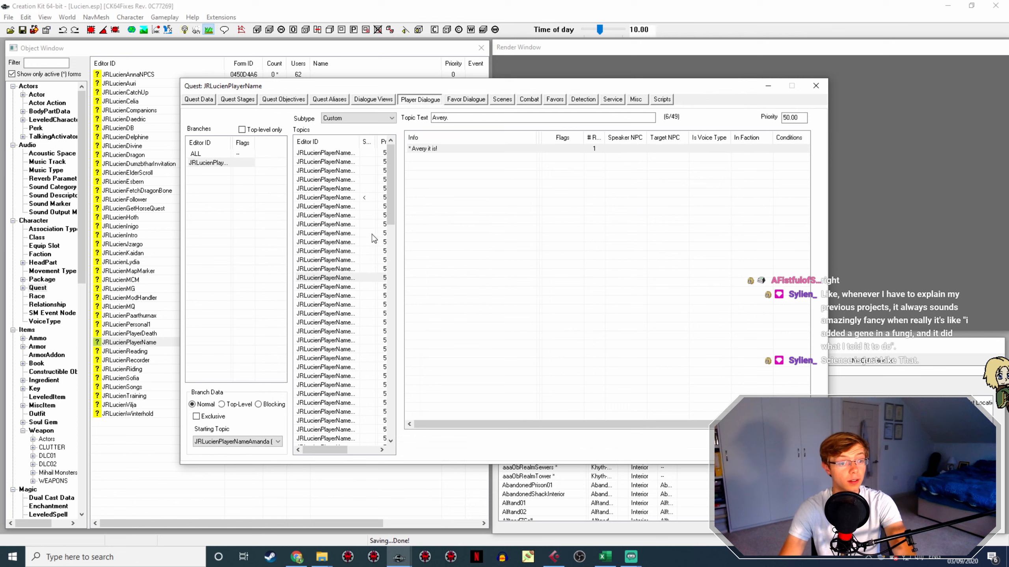
Open the "Belladonna it is!" response of the Belladonna topic and copy its voice filename
click(338, 287)
double_click(437, 148)
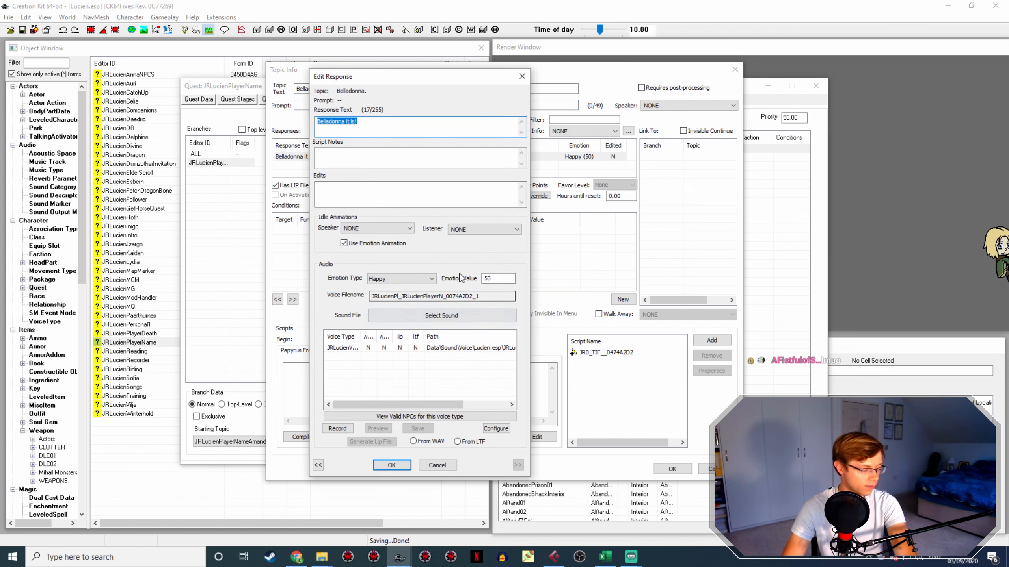
double_click(485, 295)
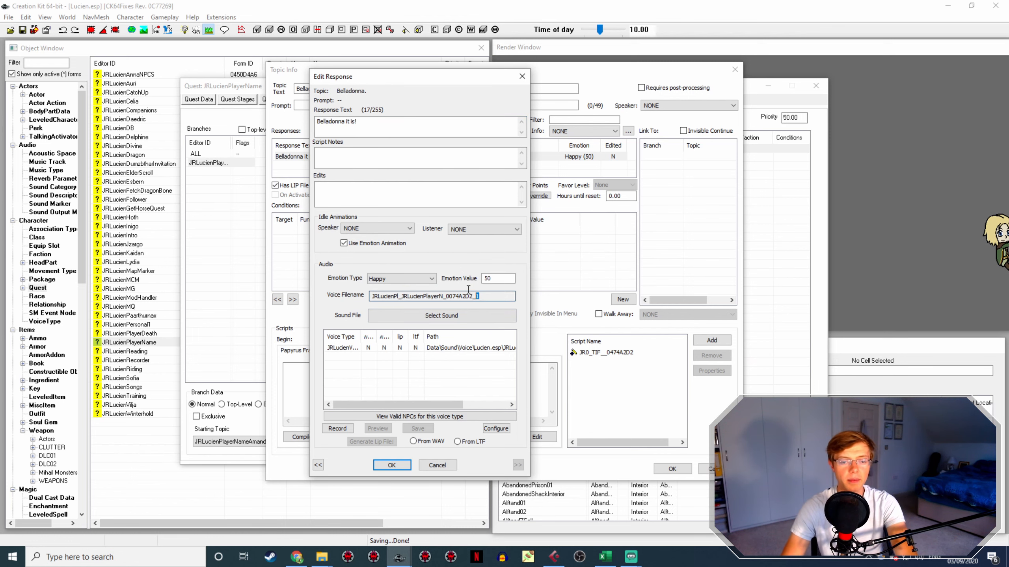
In File Explorer, rename LucienCustomNamesItIsBelladonna.wav to JRLucienPl_JRLucienPlayerN_0074A2D2_1.wav, and reload the "Belladonna it is!" response in the Creation Kit
click(322, 557)
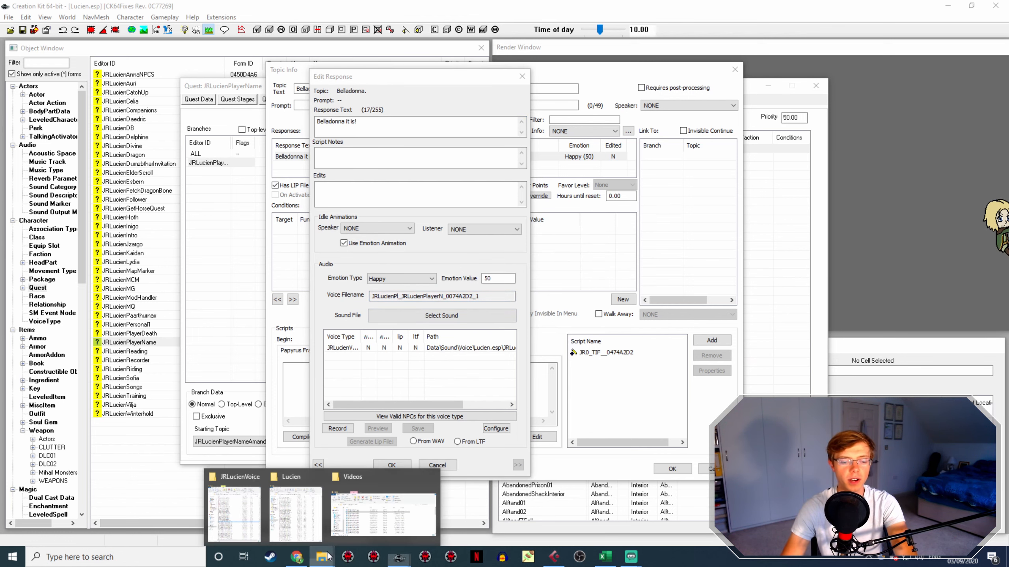
click(263, 508)
click(699, 342)
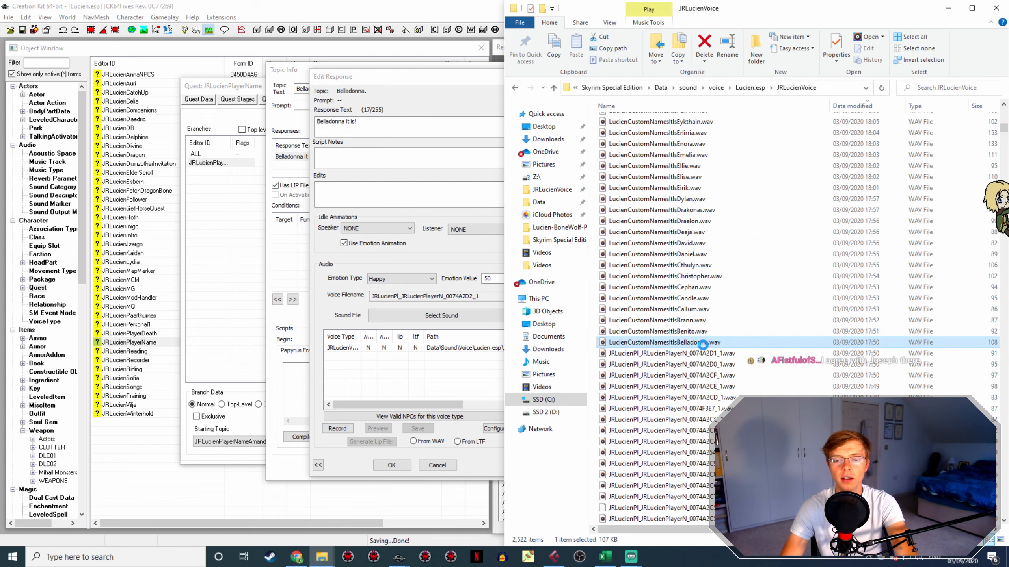
mouse_move(675, 342)
mouse_down()
mouse_move(655, 394)
mouse_move(389, 429)
mouse_move(449, 336)
mouse_up()
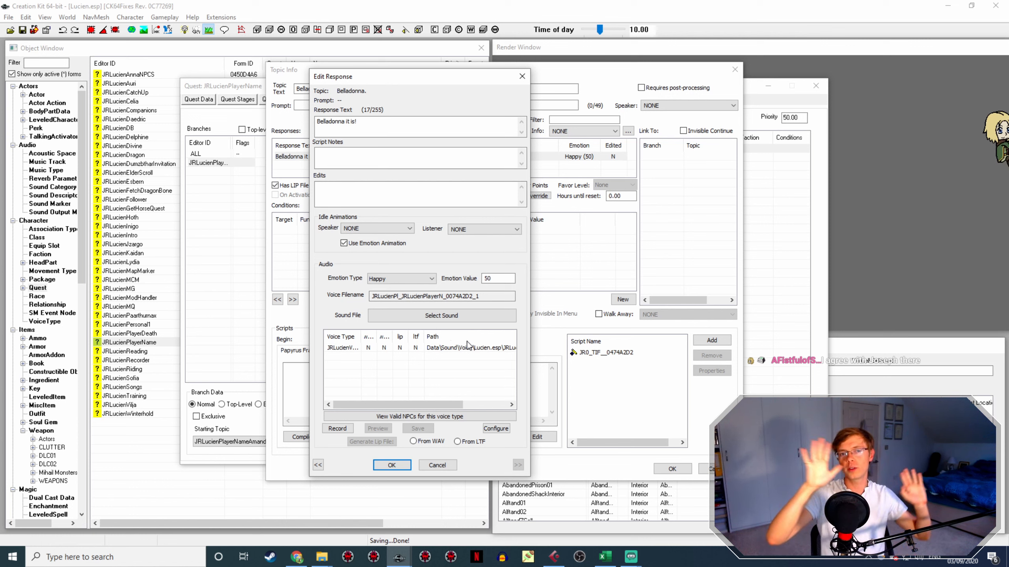
click(391, 465)
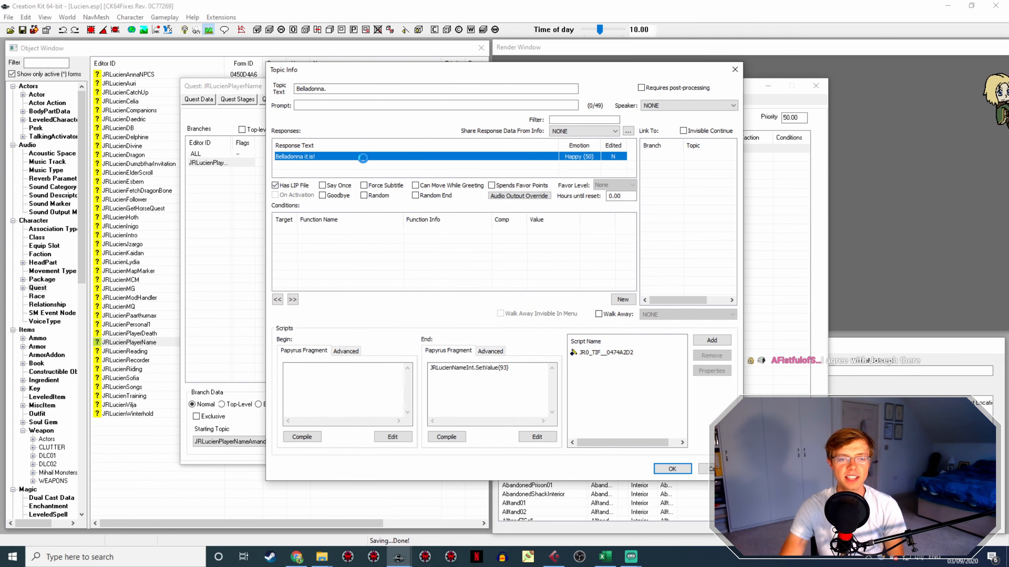
double_click(366, 158)
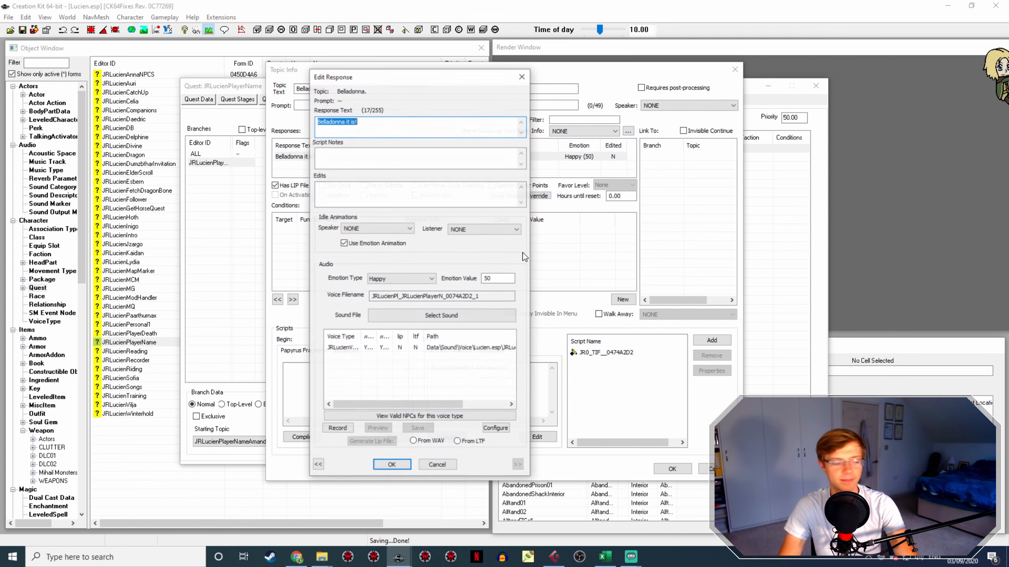
Generate the "Belladonna it is!" lip file from WAV, check that it is listed, and confirm the response and its topic info
click(470, 350)
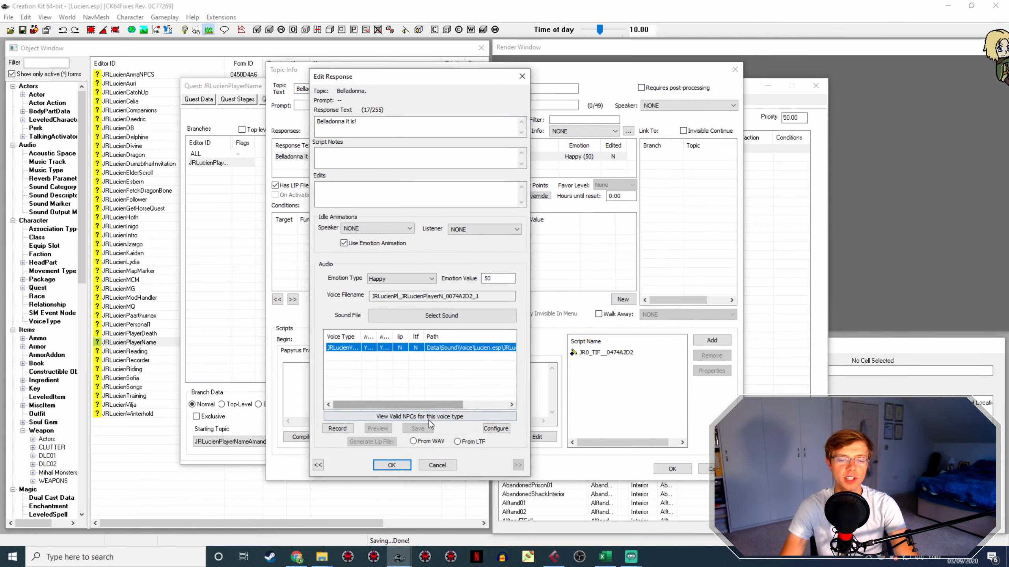
click(425, 441)
click(385, 445)
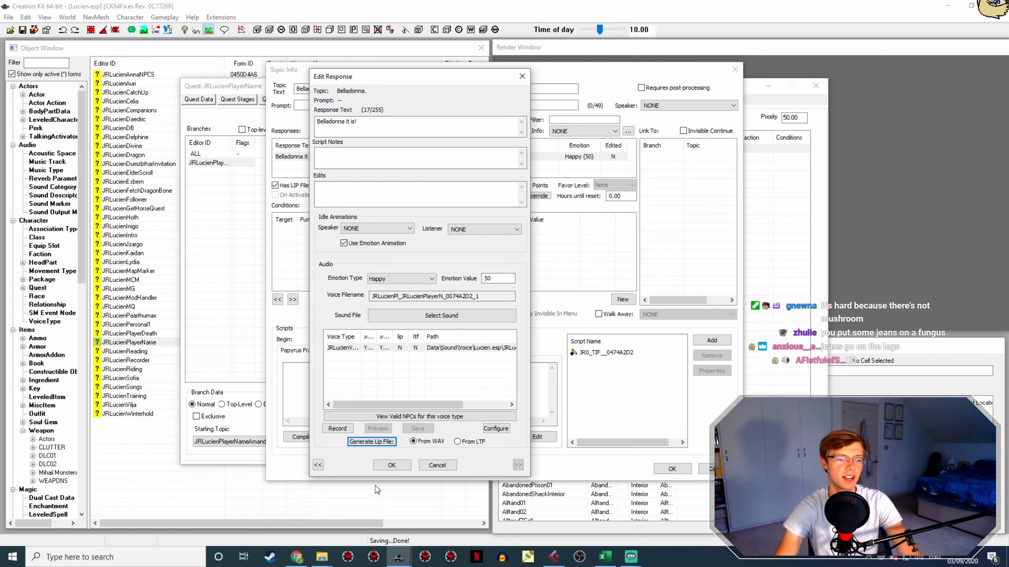
click(392, 465)
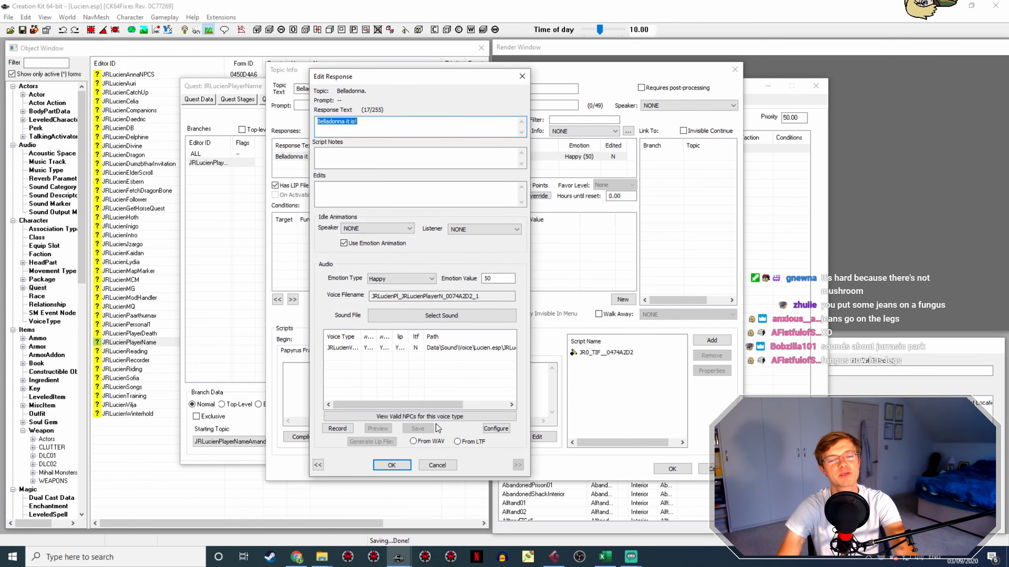
click(399, 467)
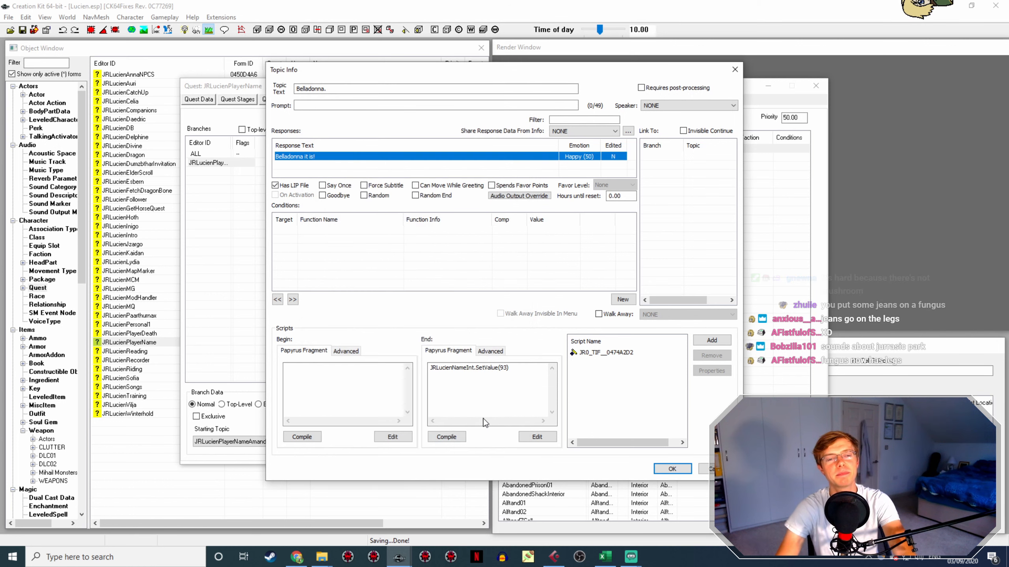
click(671, 468)
Open the "Benito it is!" response of the Benito topic and copy its voice filename
click(349, 295)
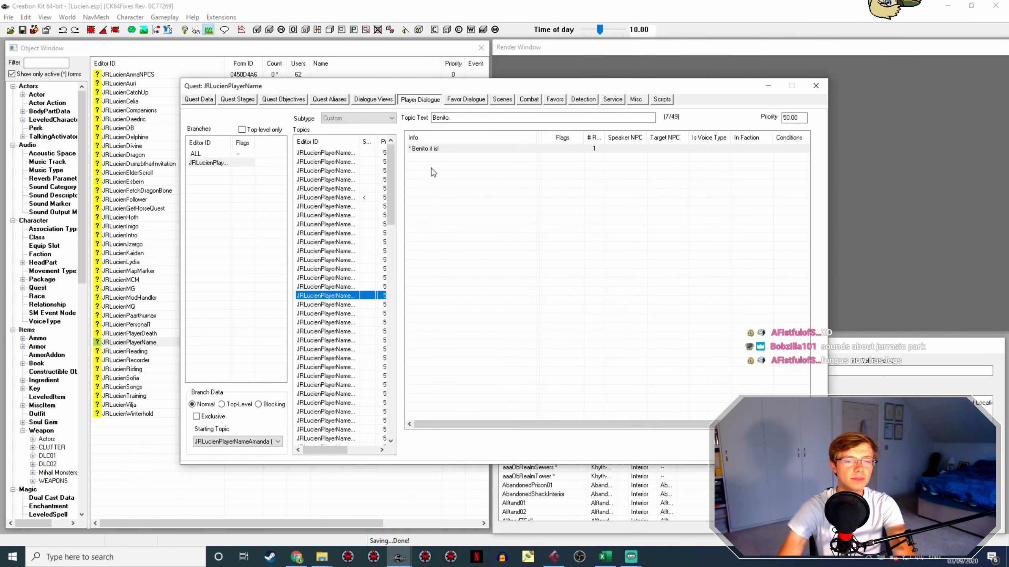
double_click(446, 149)
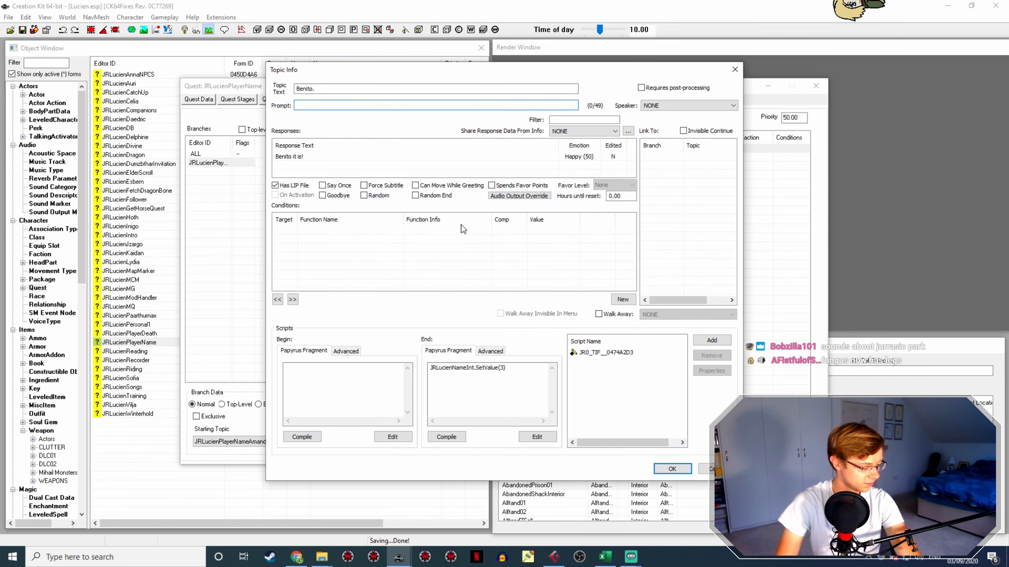
double_click(337, 155)
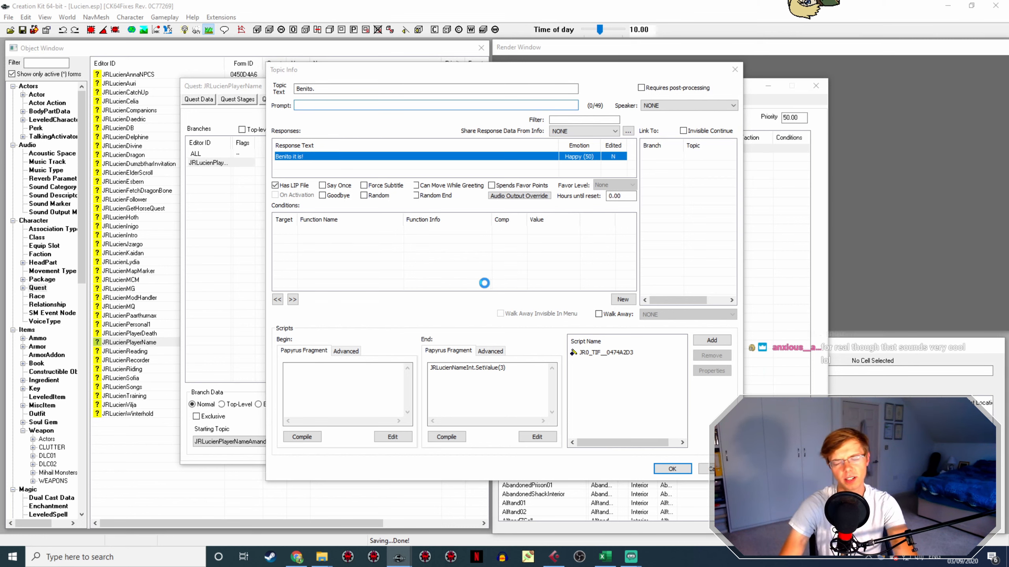
drag(482, 300, 377, 294)
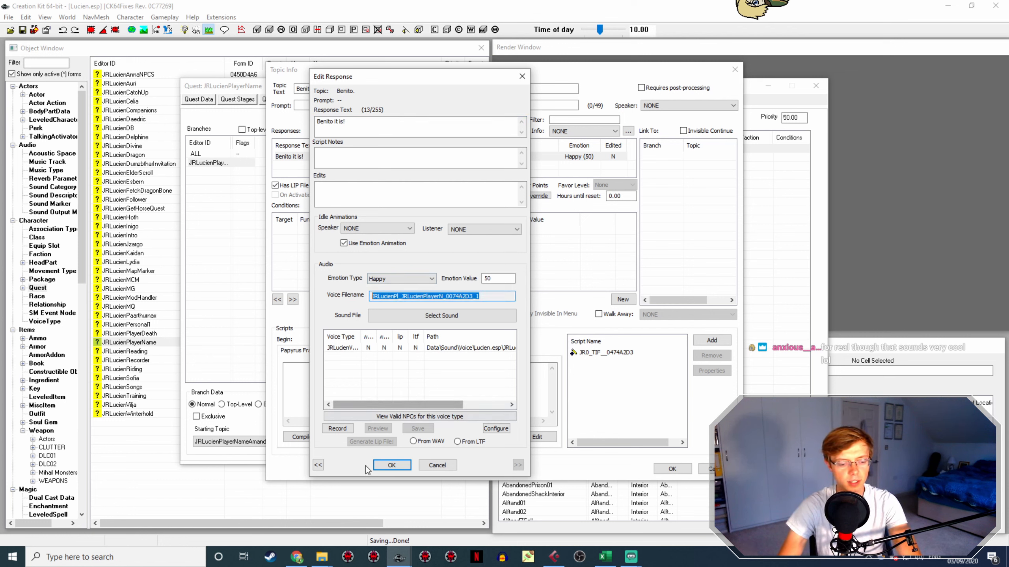
In File Explorer, rename LucienCustomNamesItIsBenito.wav to JRLucienPl_JRLucienPlayerN_0074A2D3_1.wav, and reload the "Benito it is!" response in the Creation Kit
mouse_move(322, 557)
click(234, 509)
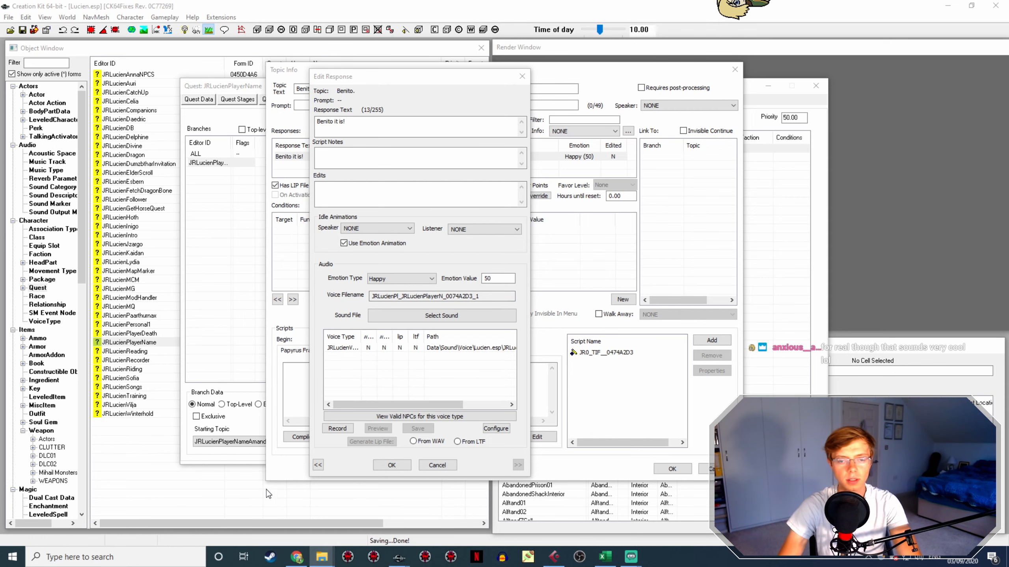
click(654, 344)
drag(668, 349, 445, 381)
click(391, 466)
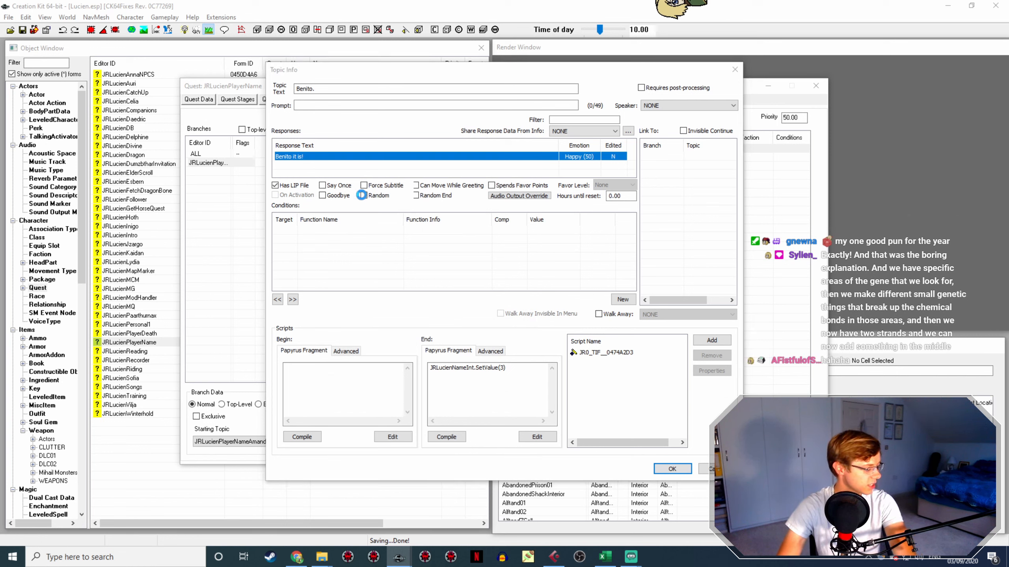
double_click(361, 156)
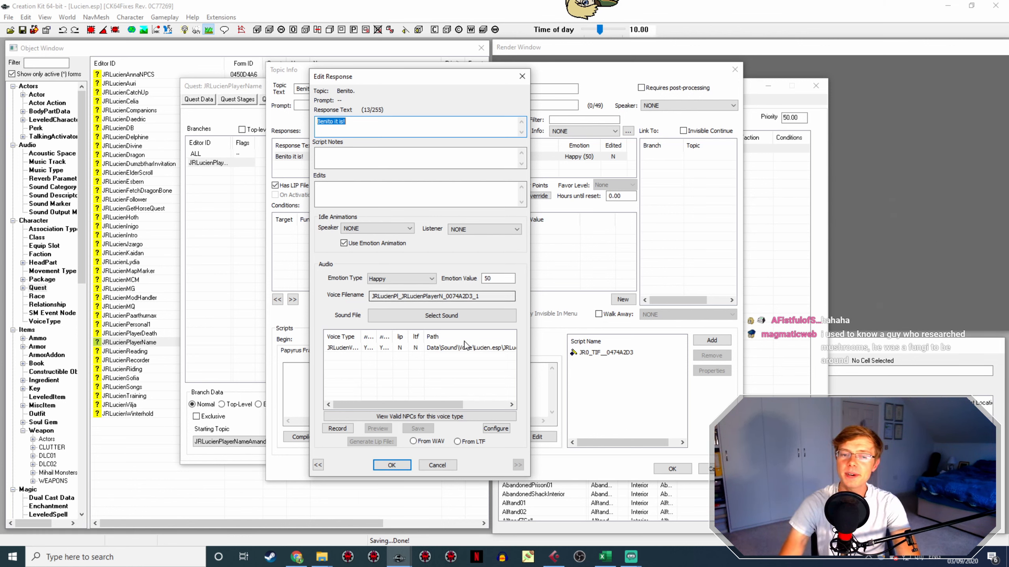
Generate the "Benito it is!" lip file from WAV and confirm the response and its topic info
click(457, 348)
click(413, 441)
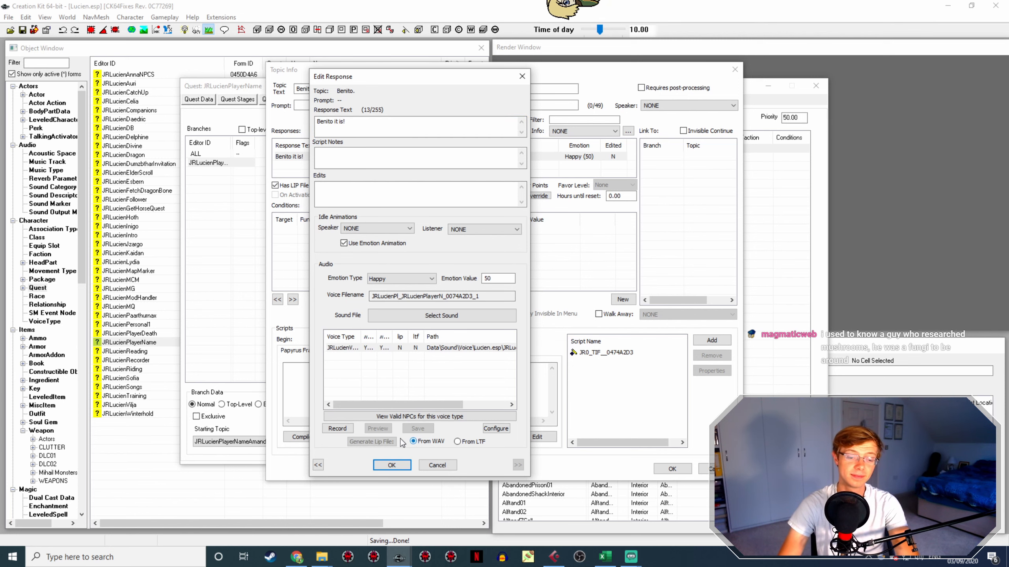
click(391, 465)
click(671, 469)
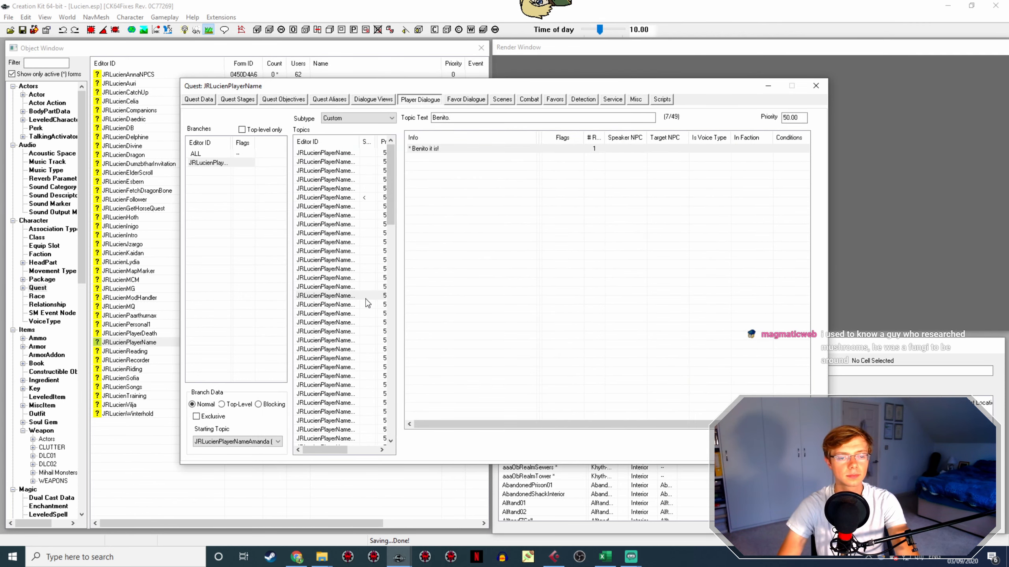
Open the "Bjorn it is!" response of the Bjorn topic and copy its voice filename
double_click(425, 149)
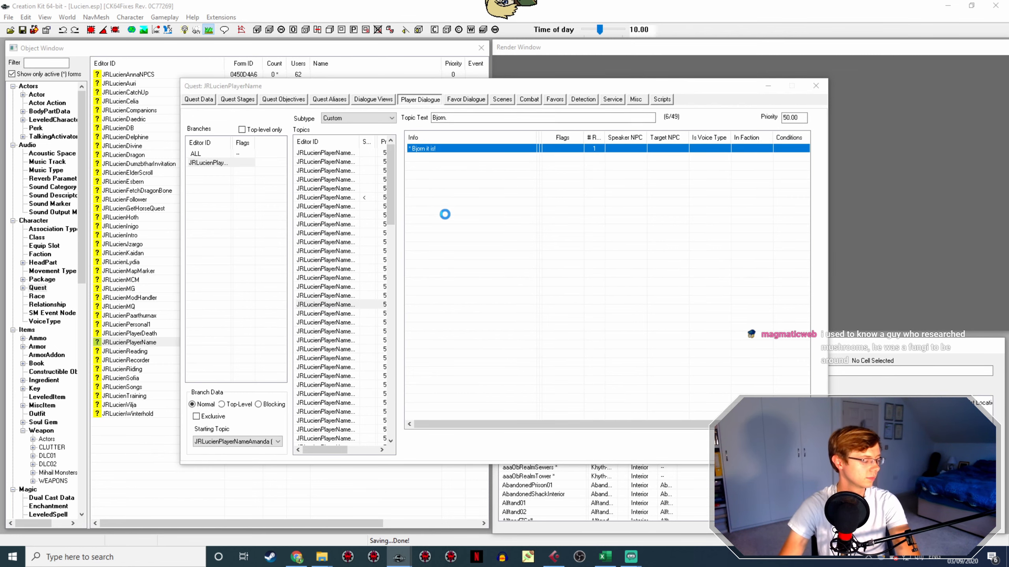
double_click(327, 157)
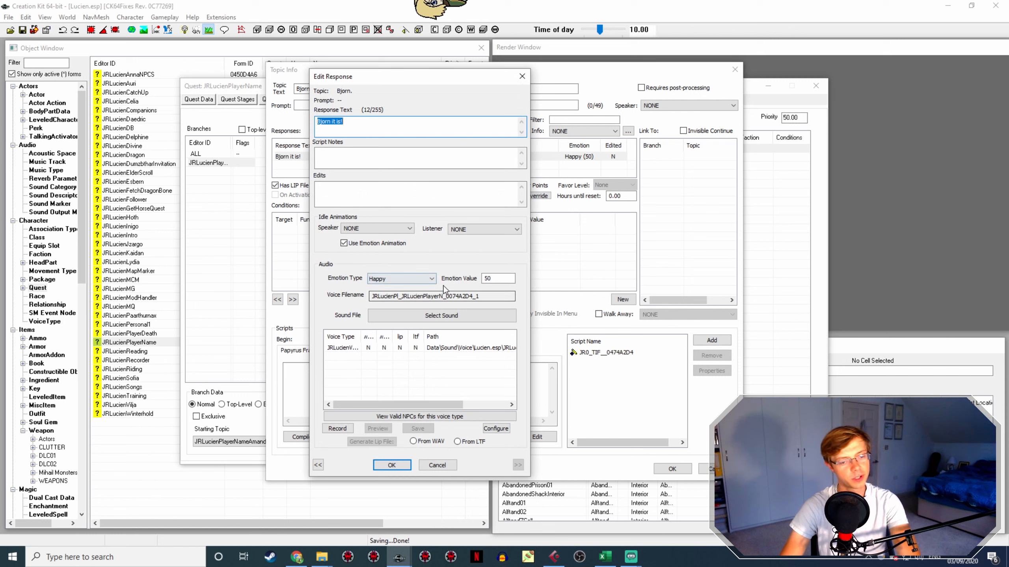
double_click(377, 296)
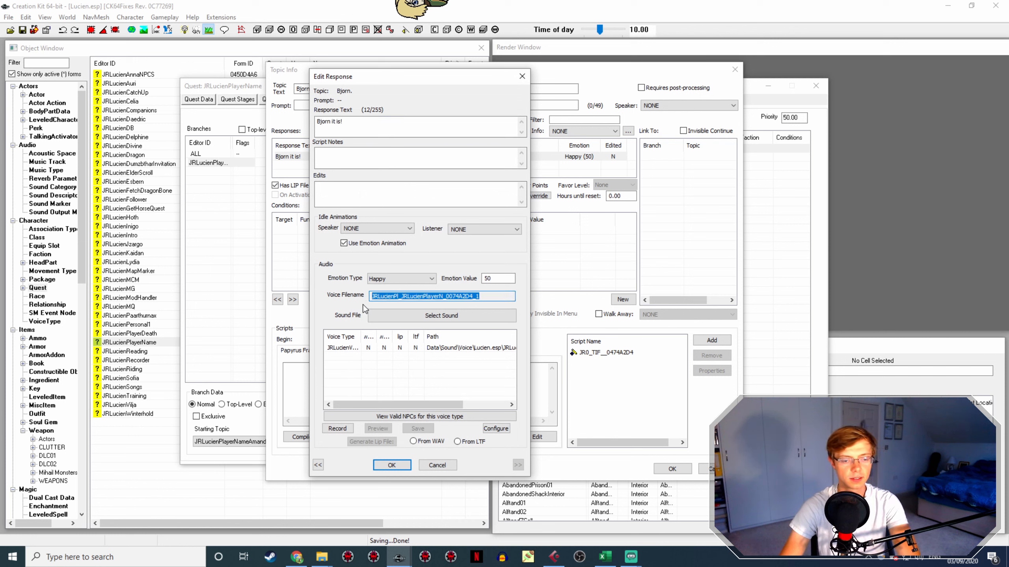
Check the JRLucienVoice folder in File Explorer for the Bjorn WAV, and reload the "Bjorn it is!" response in the Creation Kit
click(322, 557)
click(242, 508)
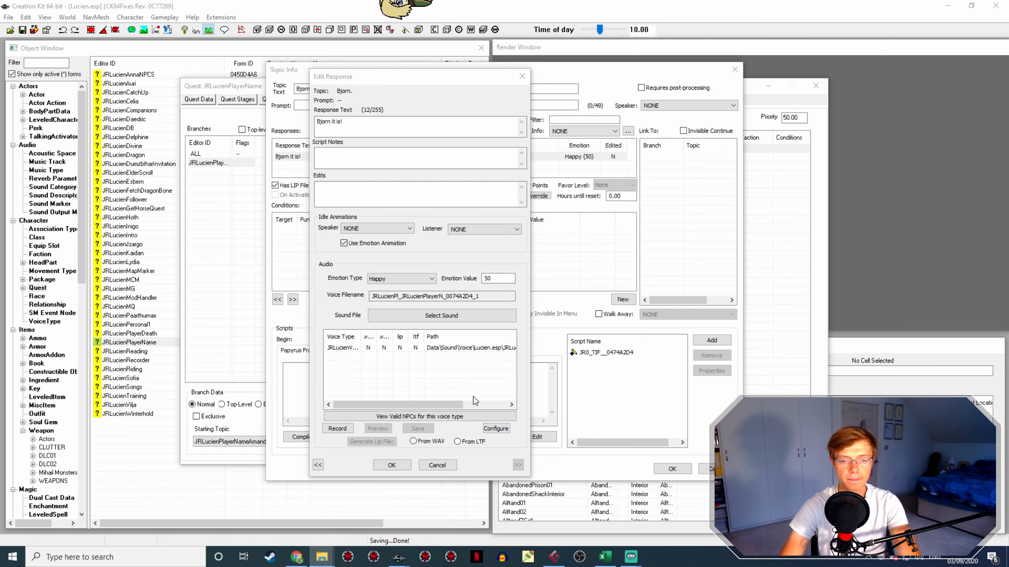
click(710, 343)
click(719, 345)
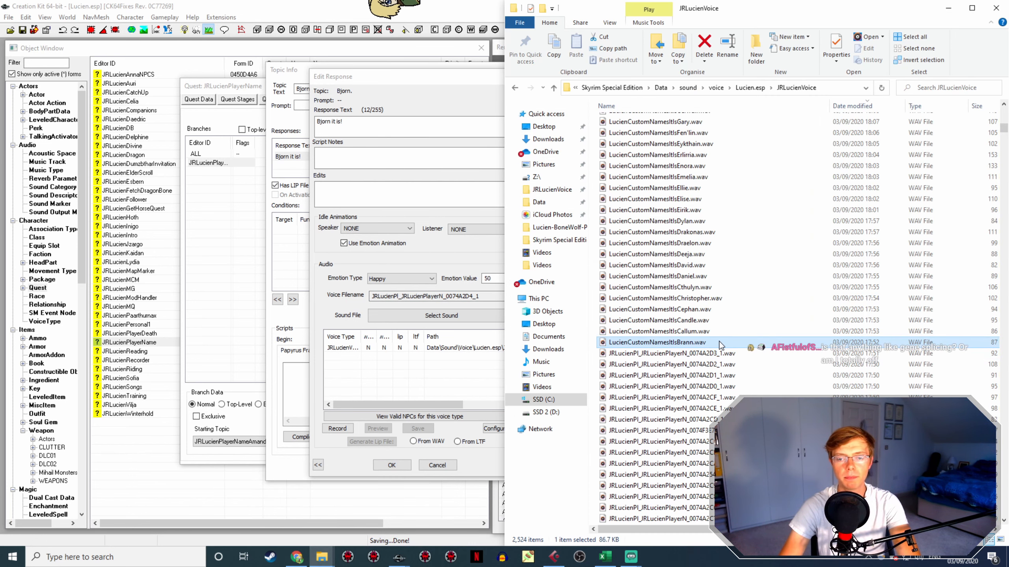
click(447, 360)
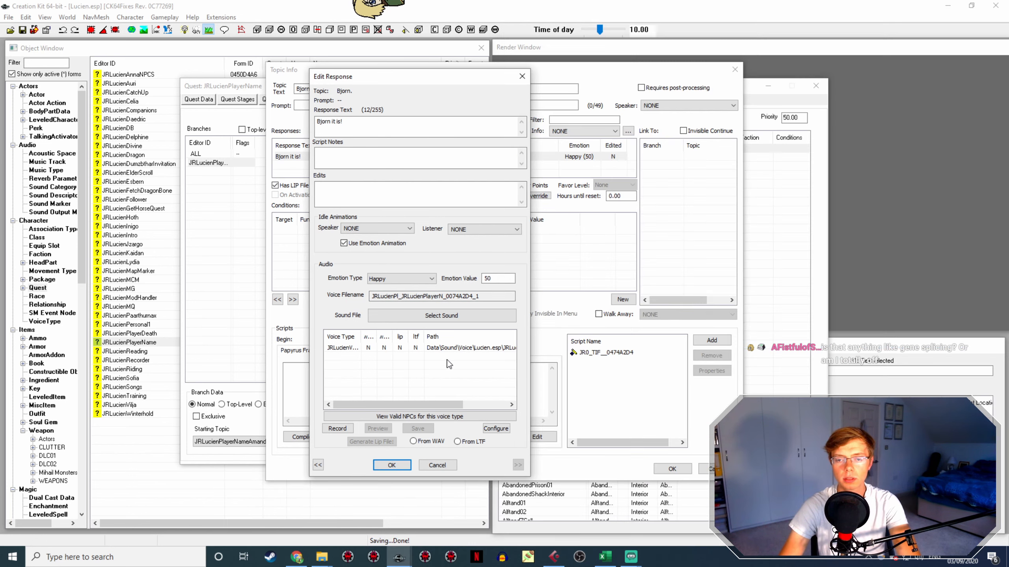
click(406, 465)
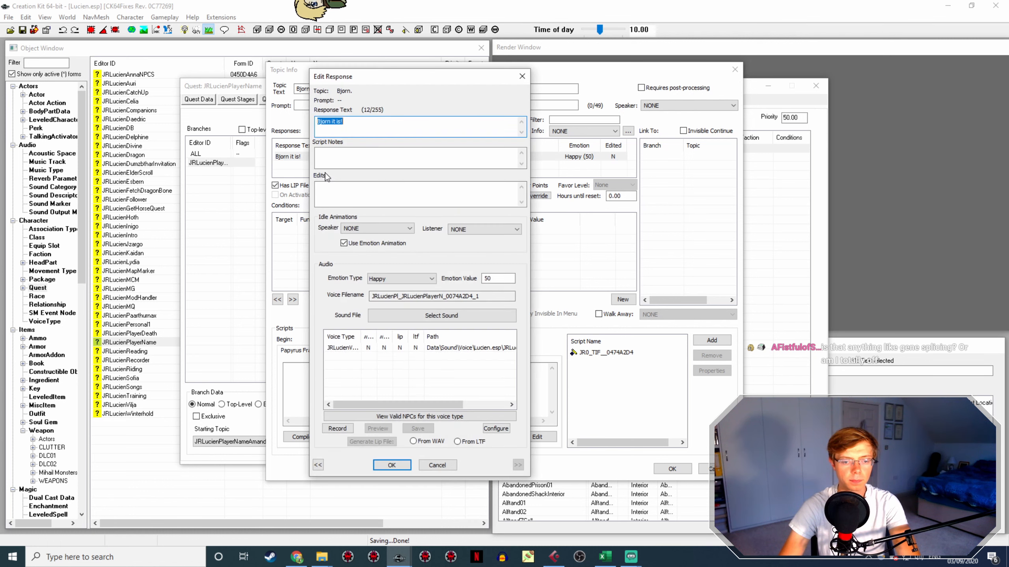
Search the JRLucienVoice folder and the Skyrim Modding Lucien folder in File Explorer for the Bjorn voice file
click(322, 557)
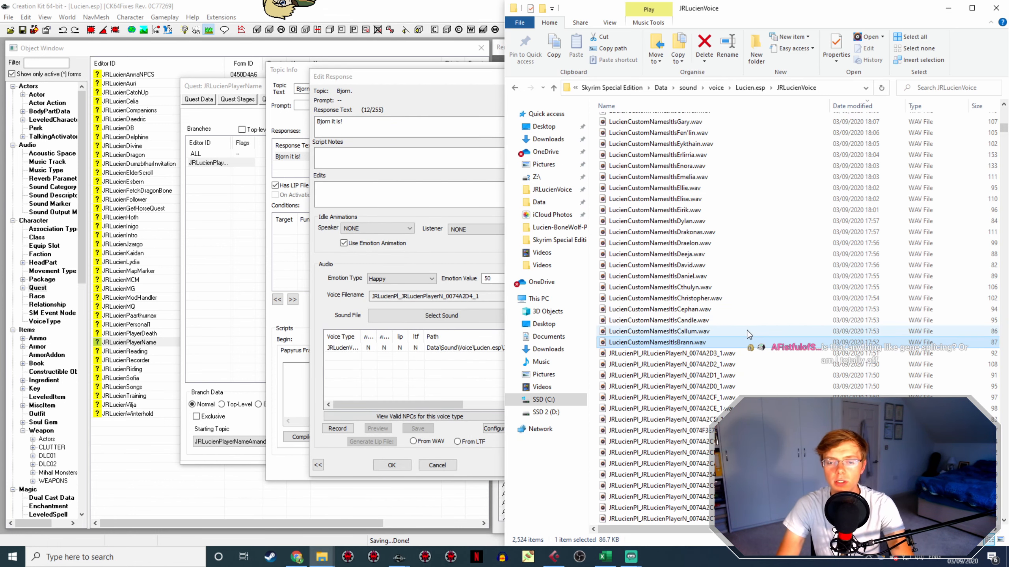
scroll(751, 334, up, 15)
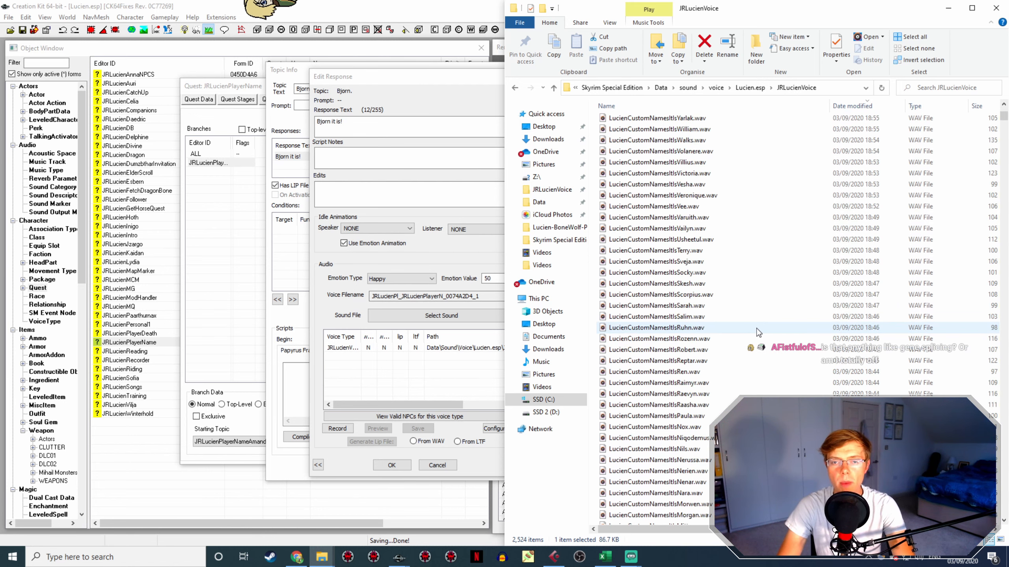
scroll(756, 328, down, 15)
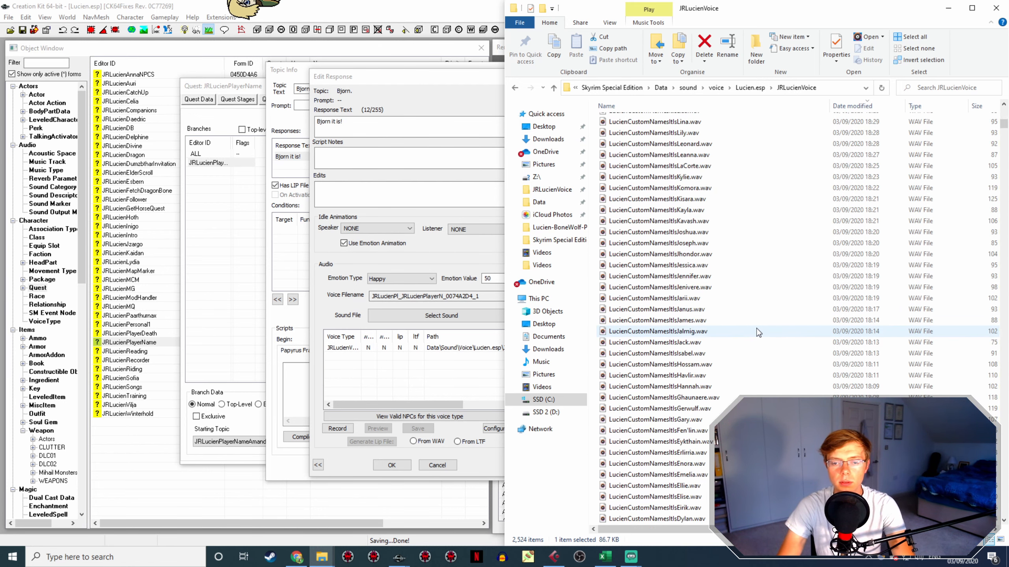
click(320, 558)
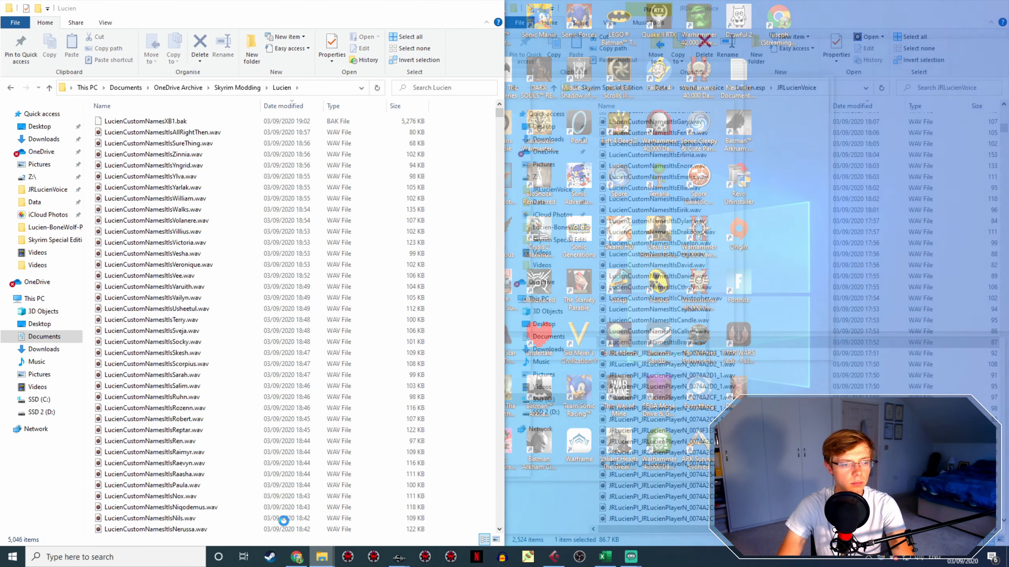
click(294, 515)
scroll(265, 389, down, 20)
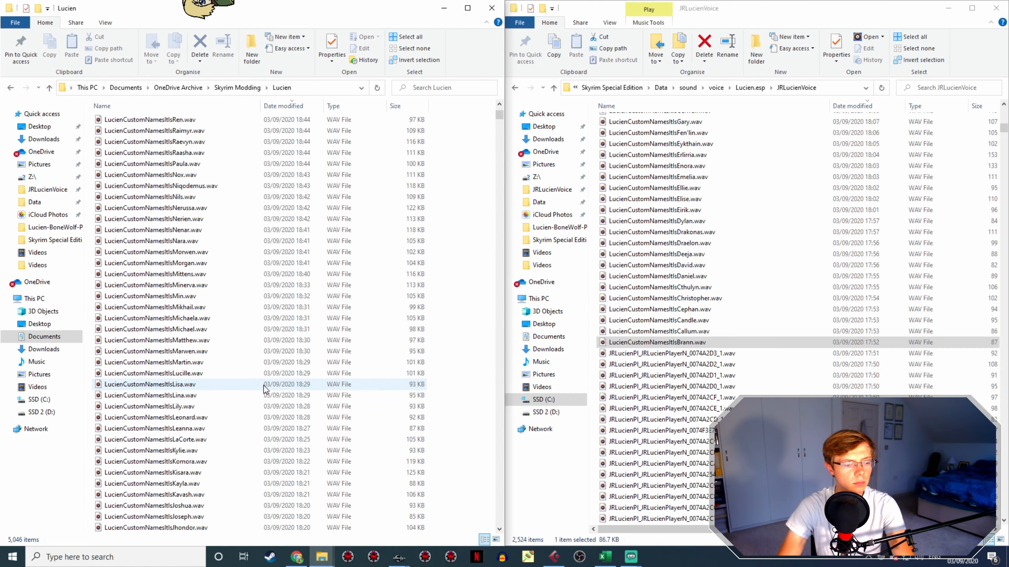
scroll(265, 389, down, 6)
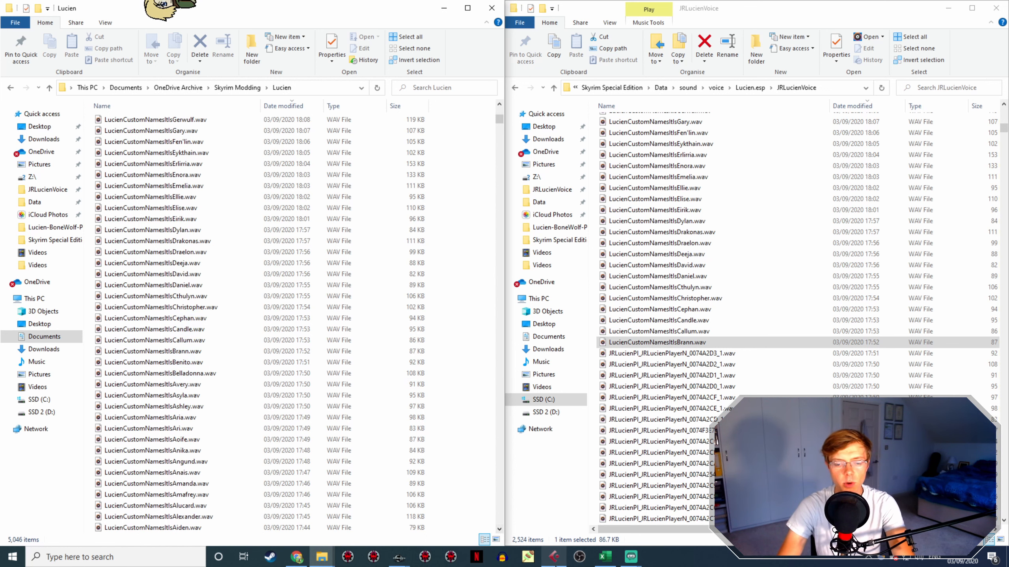
Switch to Cubase, move the Export Audio Mixdown dialog clear of the track, and search Audio 01 backwards to about 05:00 for the Bjorn line
click(554, 556)
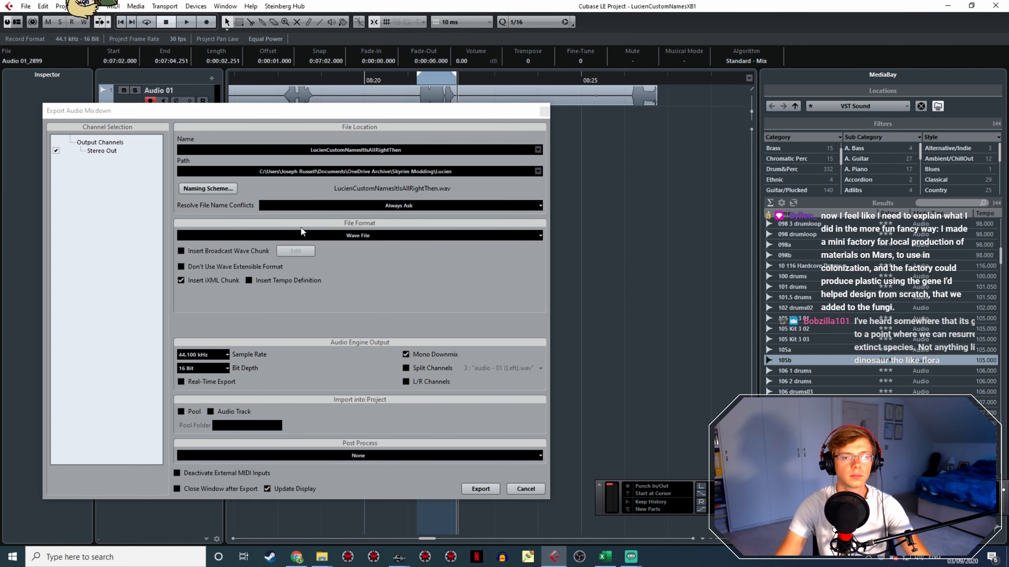
scroll(688, 100, left, 3)
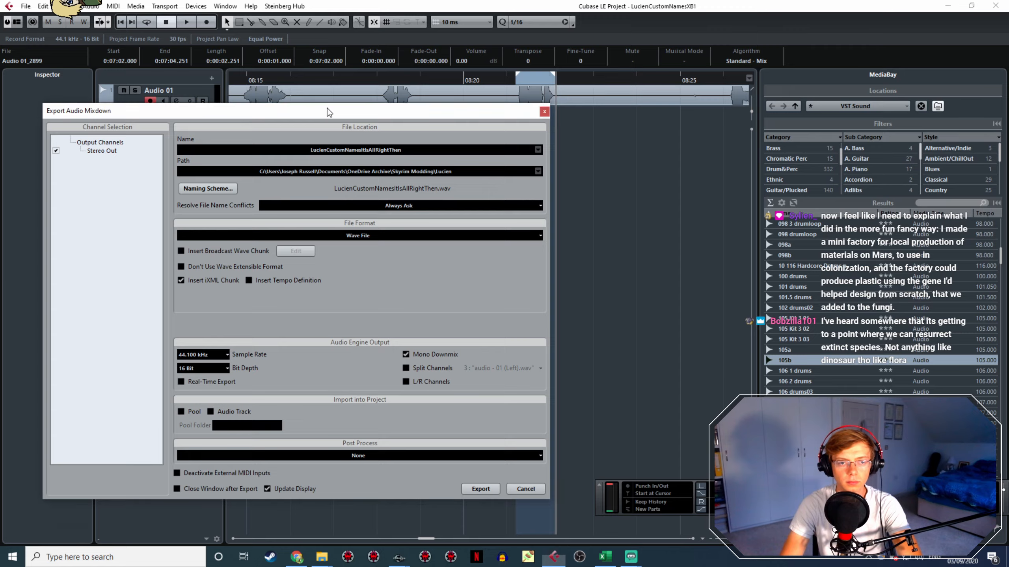
drag(327, 108, 420, 346)
scroll(357, 159, left, 5)
scroll(340, 148, left, 10)
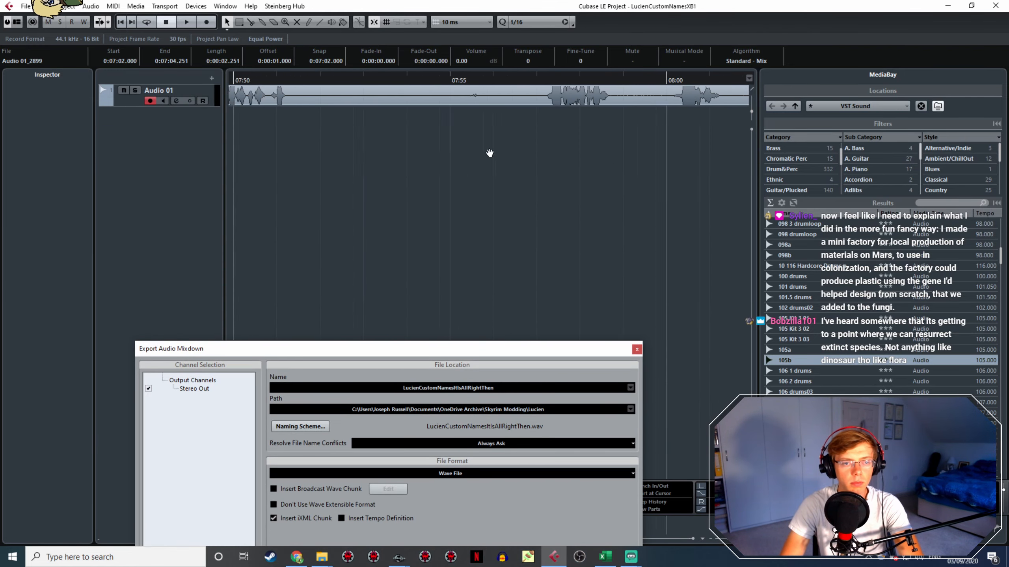
scroll(332, 198, left, 10)
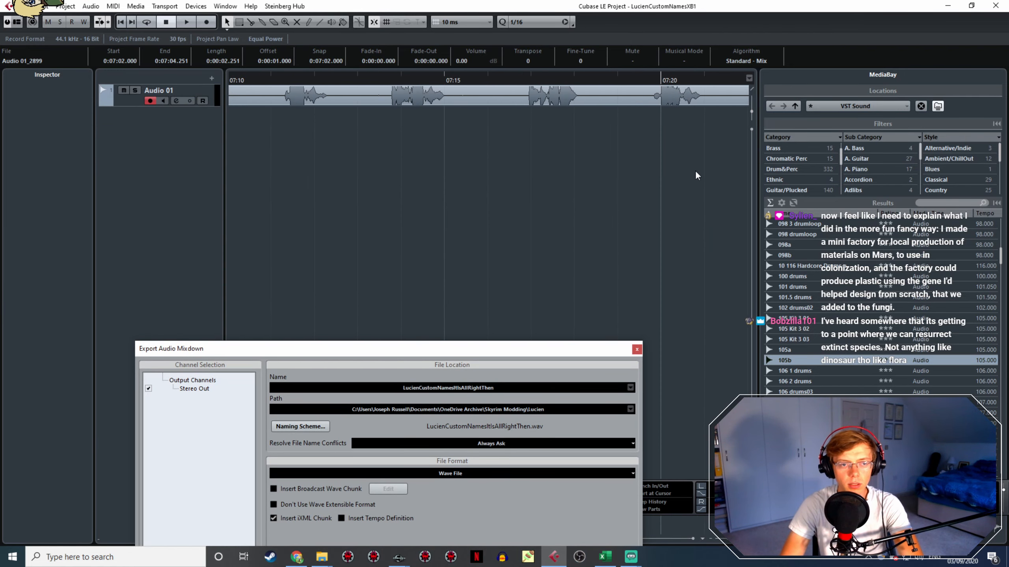
scroll(341, 148, left, 2)
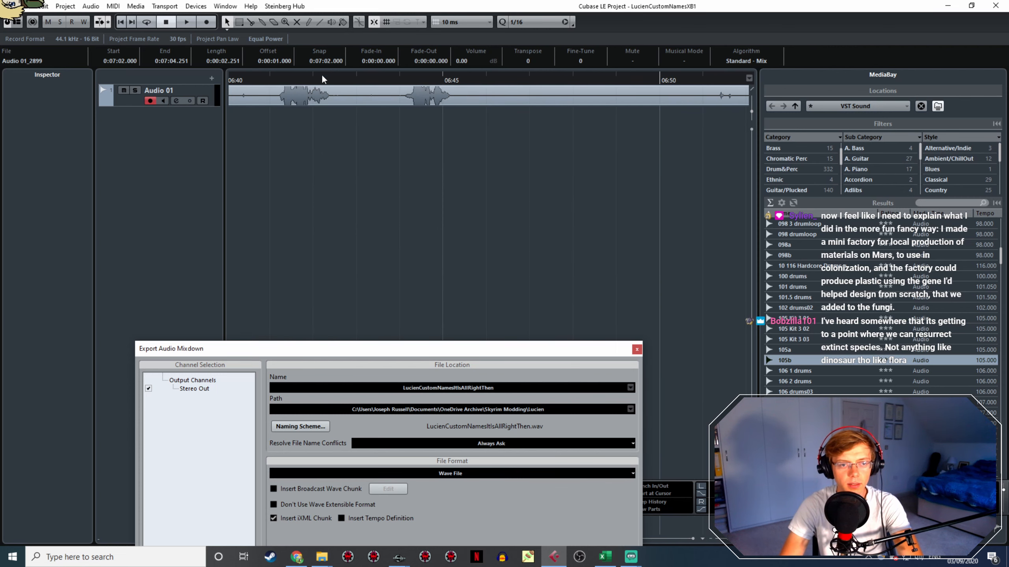
scroll(511, 142, left, 3)
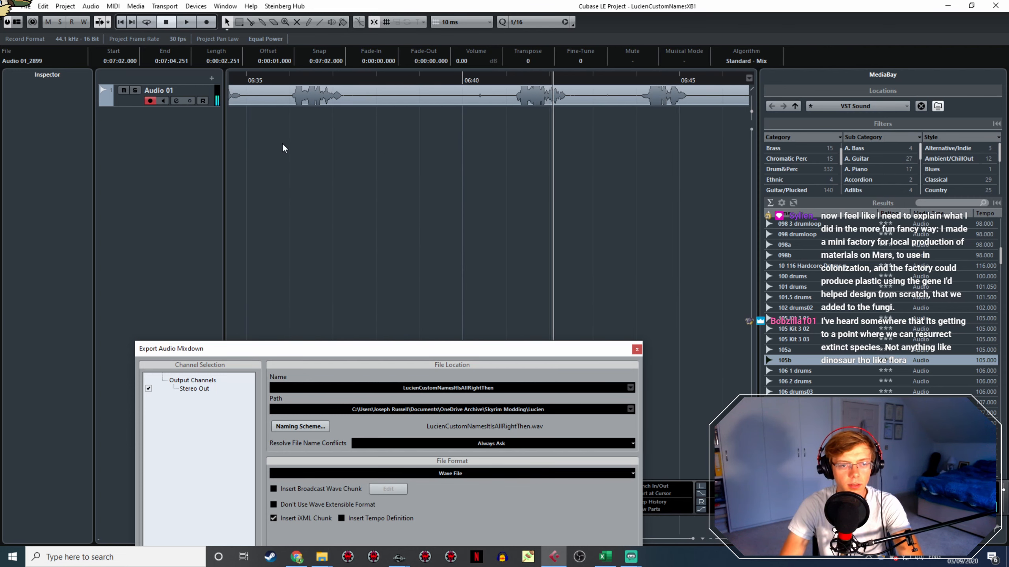
scroll(290, 165, left, 7)
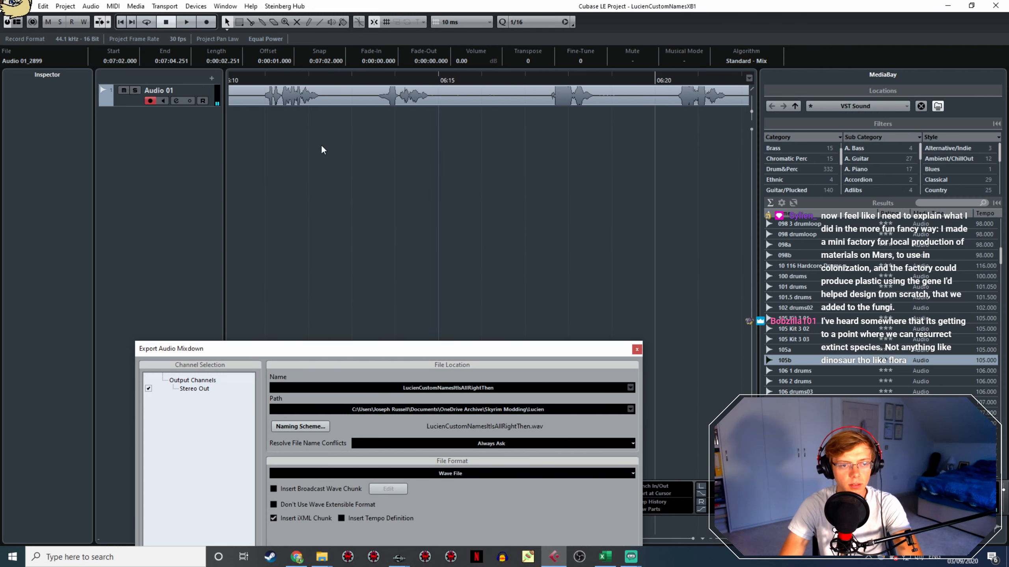
scroll(303, 149, left, 3)
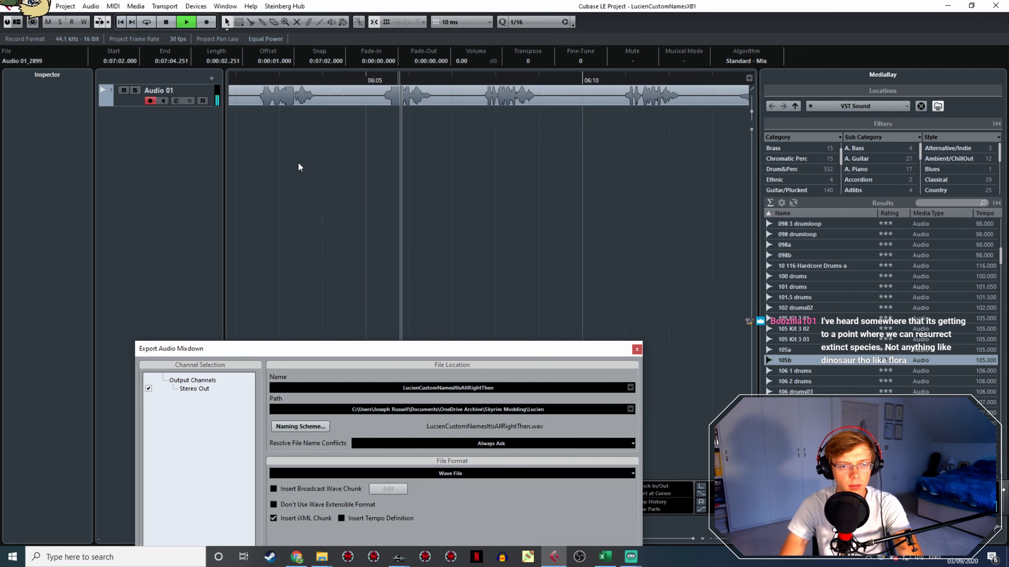
scroll(563, 141, left, 8)
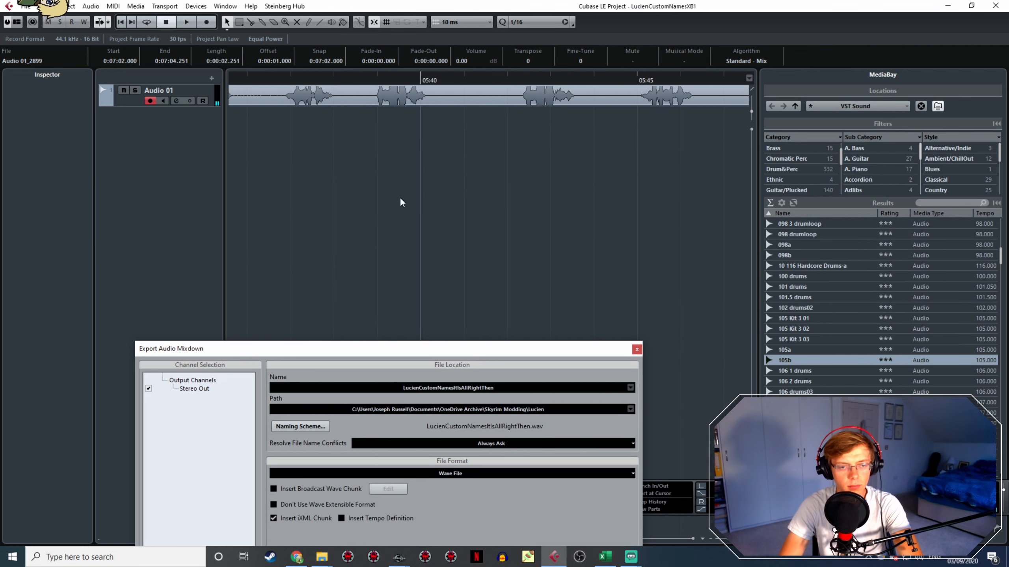
scroll(382, 184, left, 8)
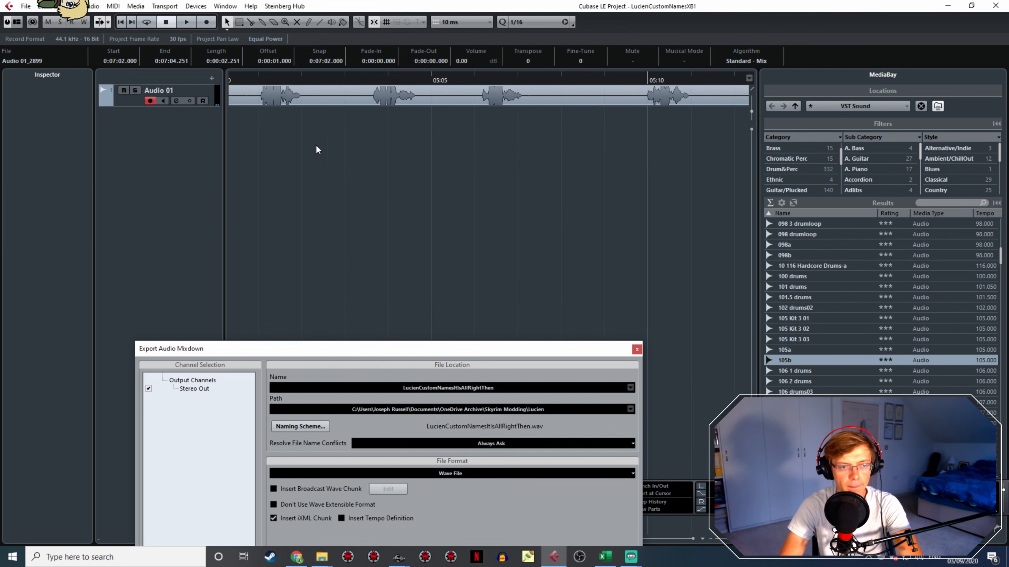
Play a sample of Audio 01 from about 05:01 and continue searching backwards to the start of the Audio 01_2897 clip
click(262, 80)
key(space)
scroll(461, 137, left, 2)
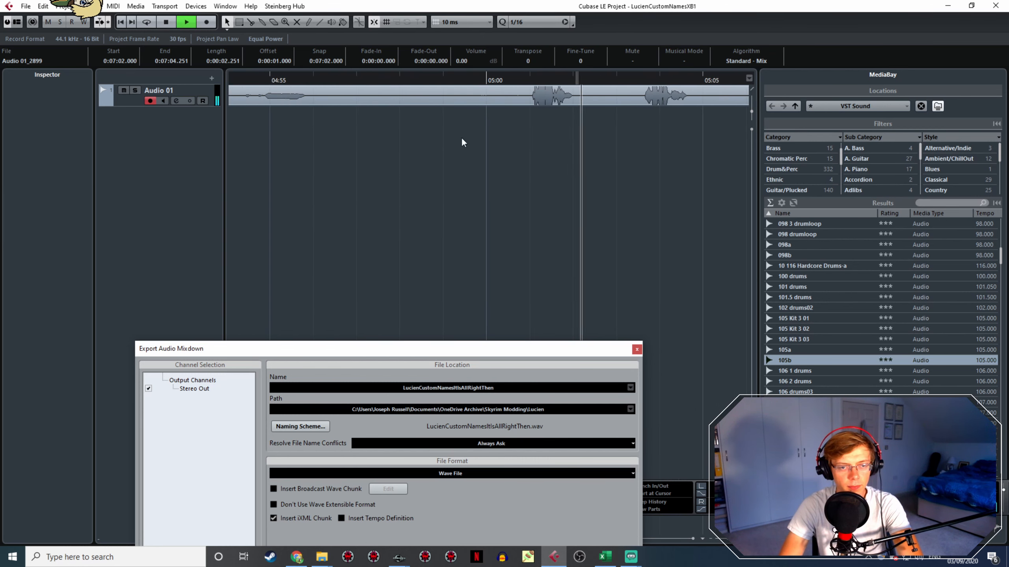
key(space)
scroll(329, 166, left, 5)
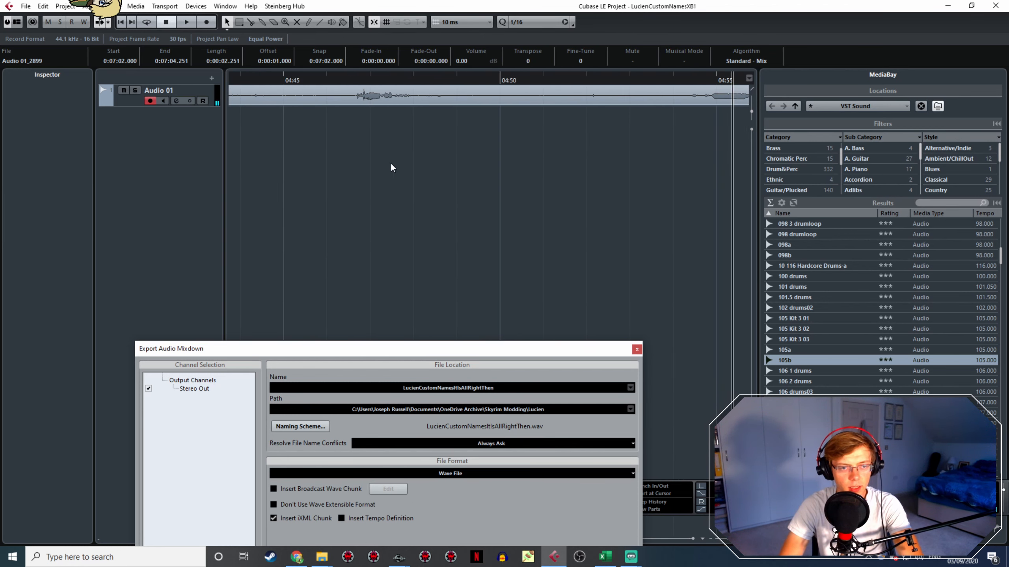
scroll(290, 177, down, 3)
scroll(427, 172, left, 6)
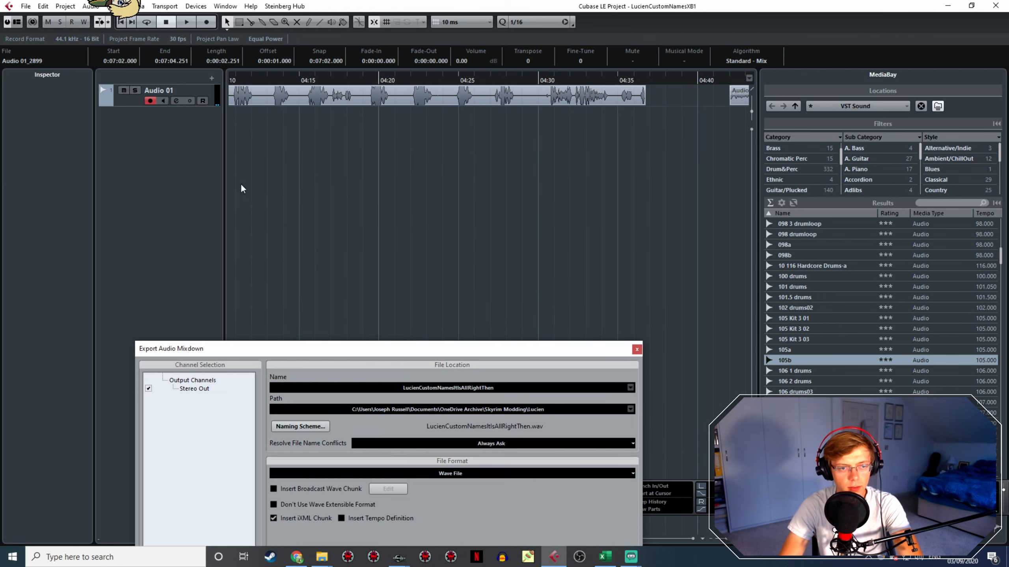
scroll(675, 152, left, 10)
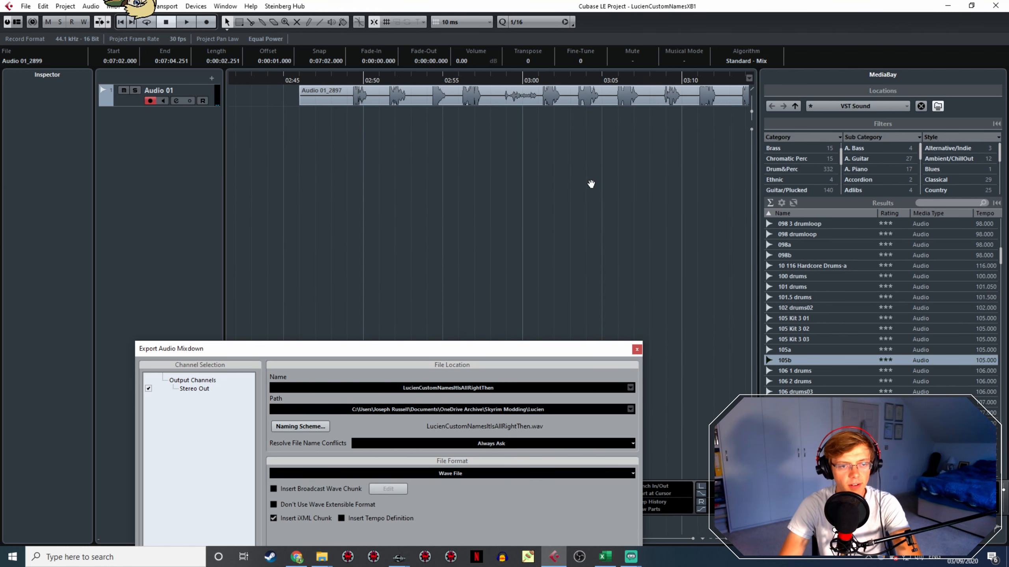
Play the first spoken name of the Audio 01_2897 clip from about 02:50 and stop playback
click(389, 73)
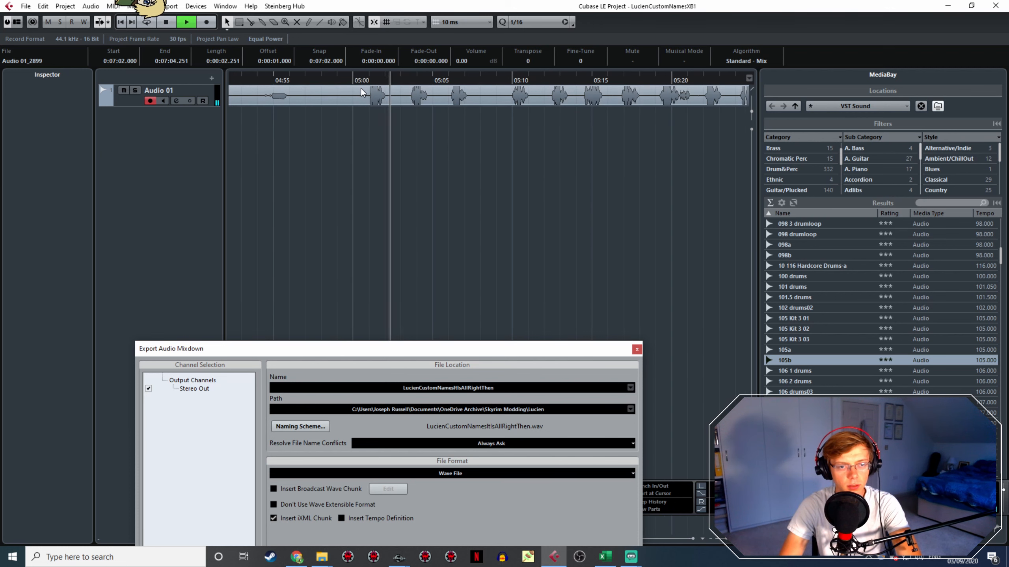
scroll(403, 172, left, 10)
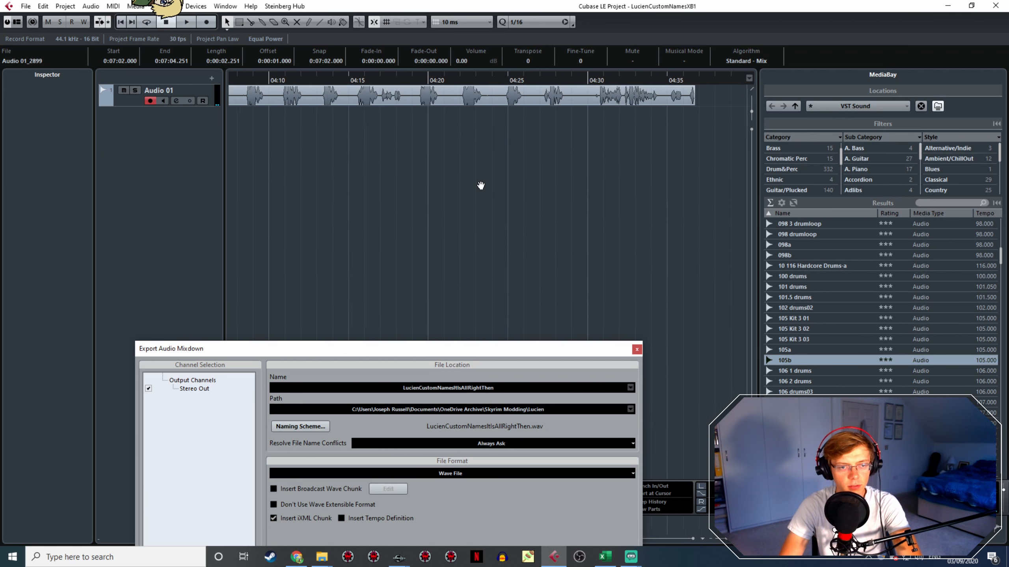
scroll(651, 159, left, 5)
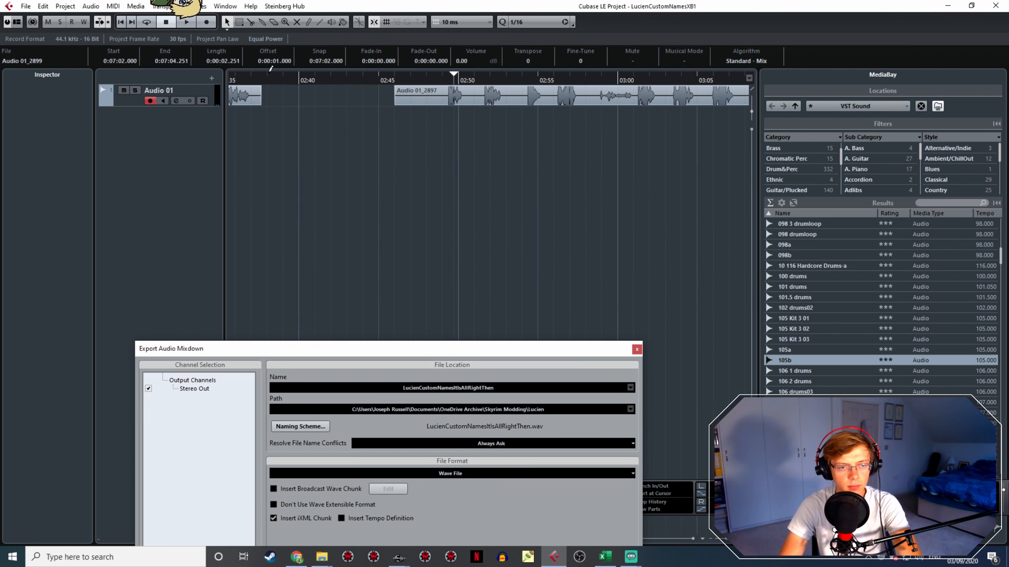
double_click(444, 80)
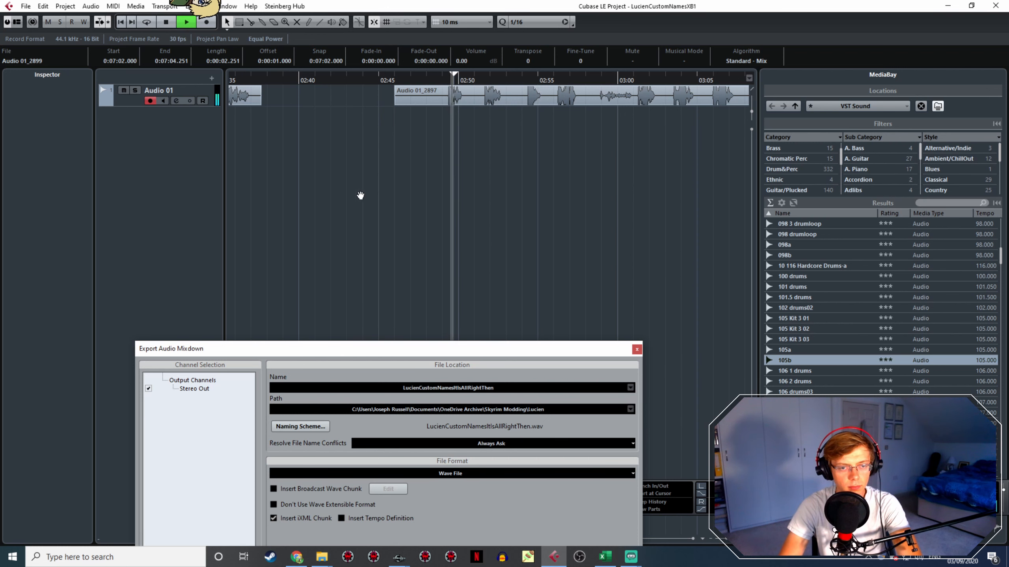
scroll(437, 183, left, 3)
key(space)
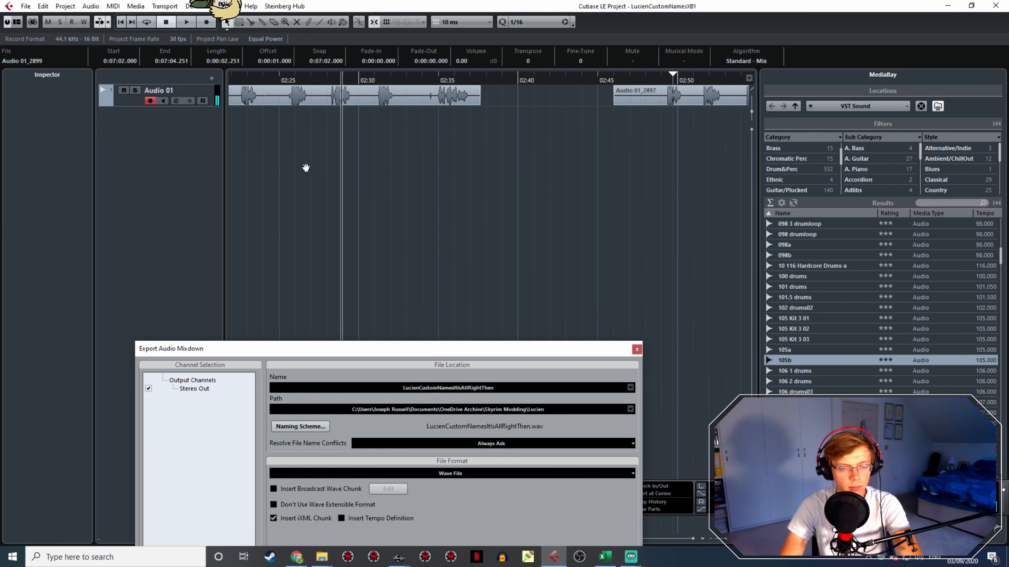
Search back to the Audio 01_2896 clip and play samples from about 01:07 onwards for the Bjorn line
scroll(363, 173, left, 4)
scroll(480, 176, left, 7)
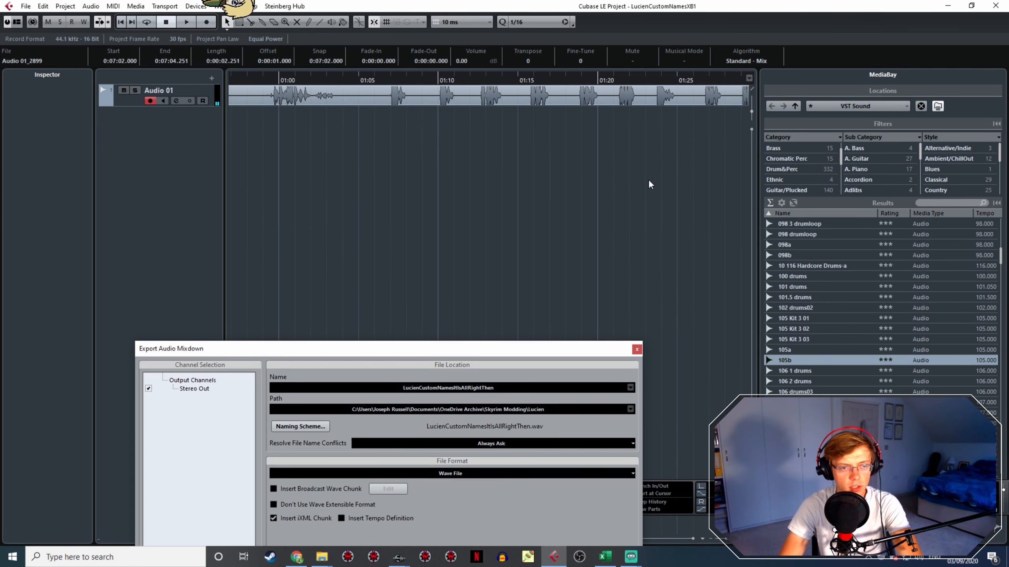
double_click(584, 82)
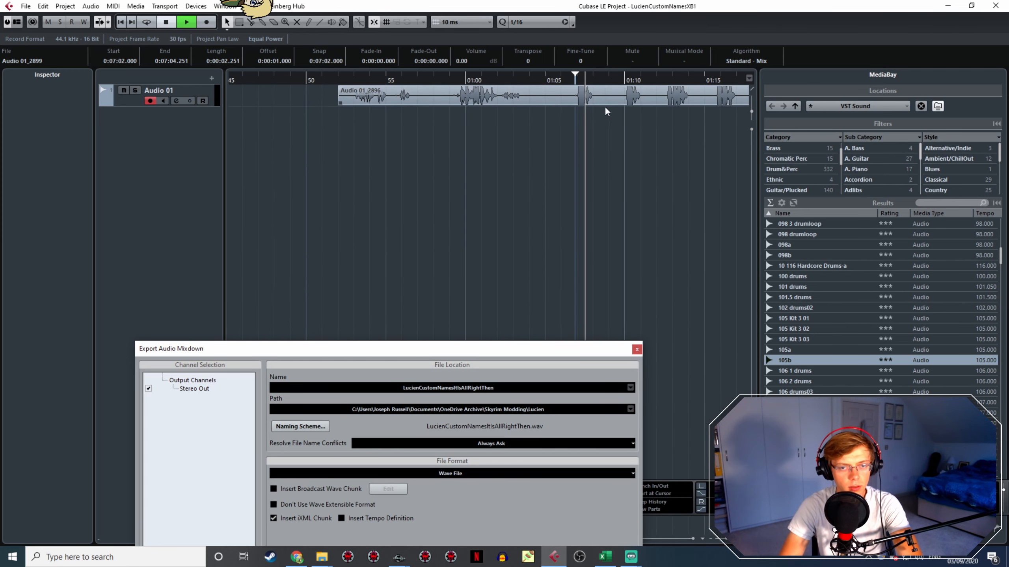
click(509, 81)
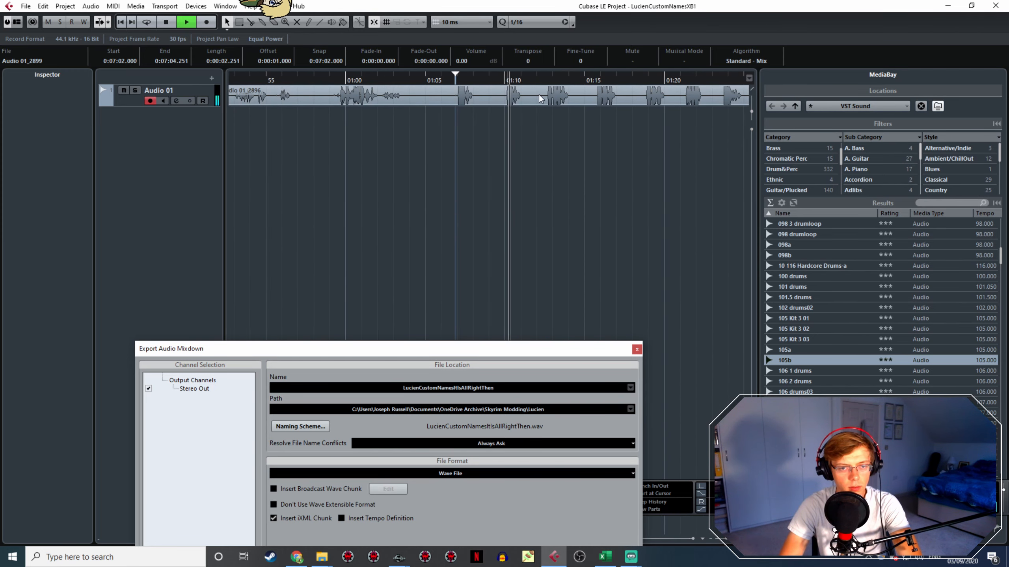
click(543, 81)
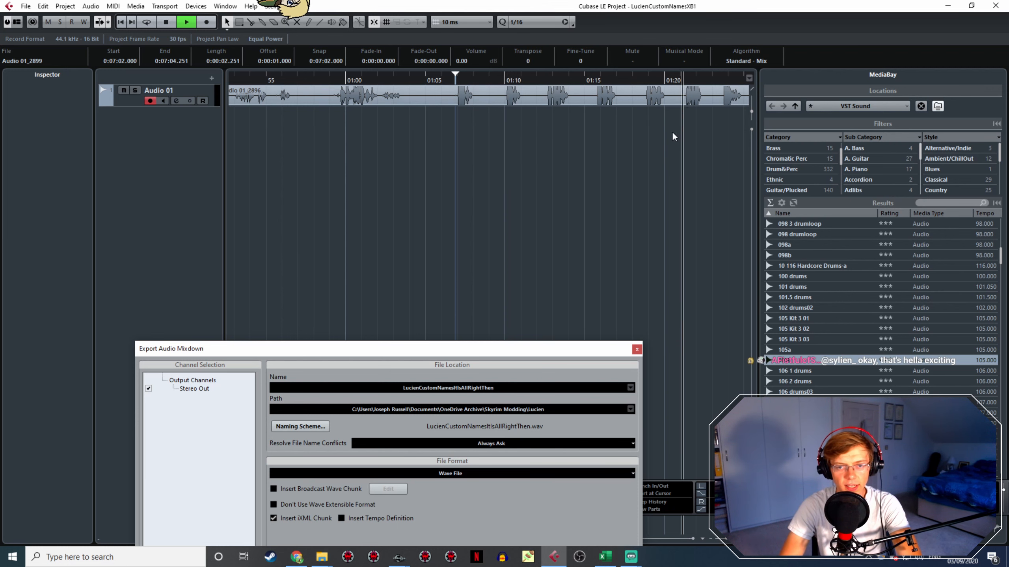
click(682, 80)
click(677, 79)
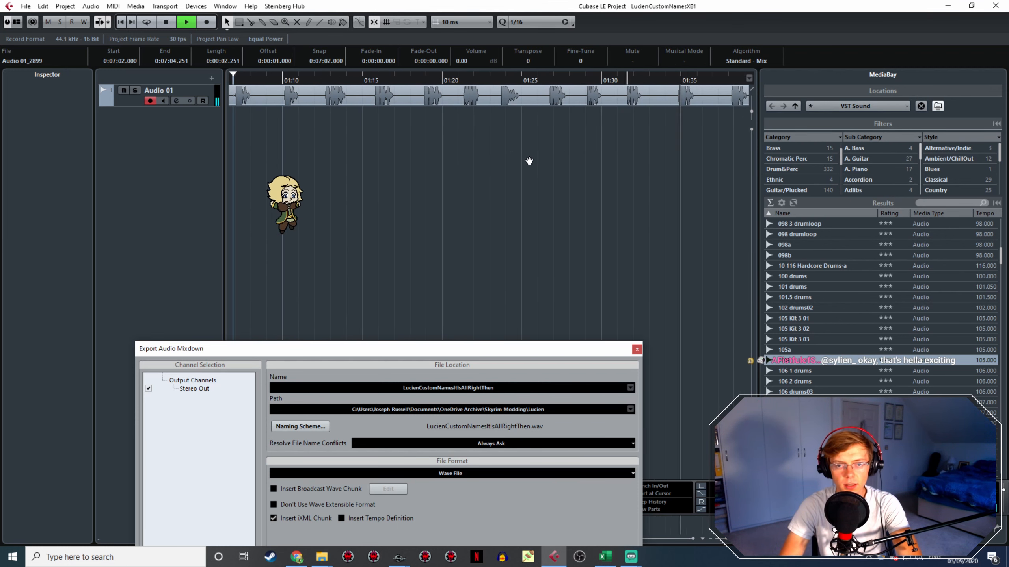
click(604, 76)
click(697, 81)
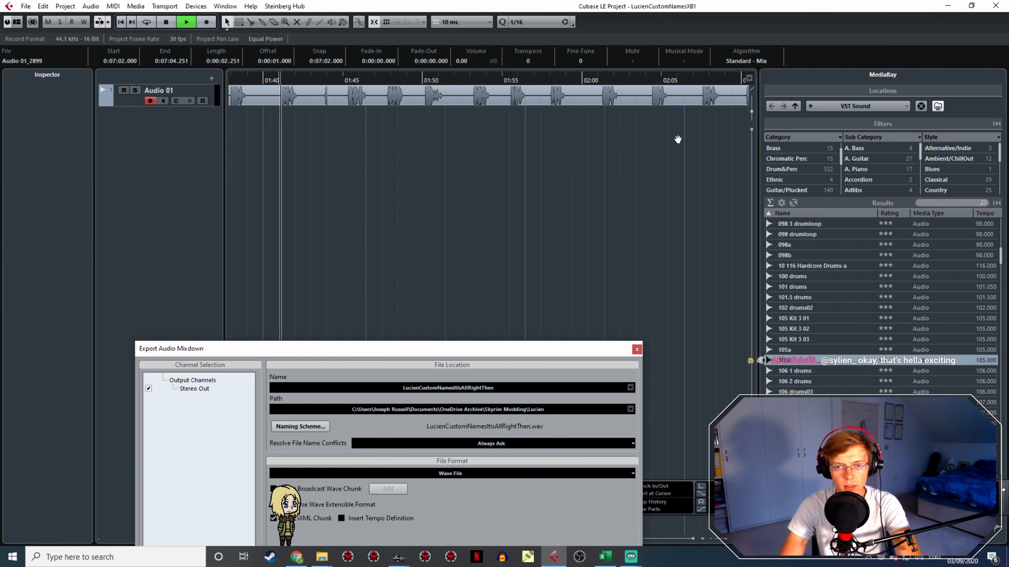
Sample the names around 02:05 on Audio 01, work backwards to about 01:54, and replay the spoken name near 01:56
scroll(410, 126, right, 5)
scroll(394, 91, left, 1)
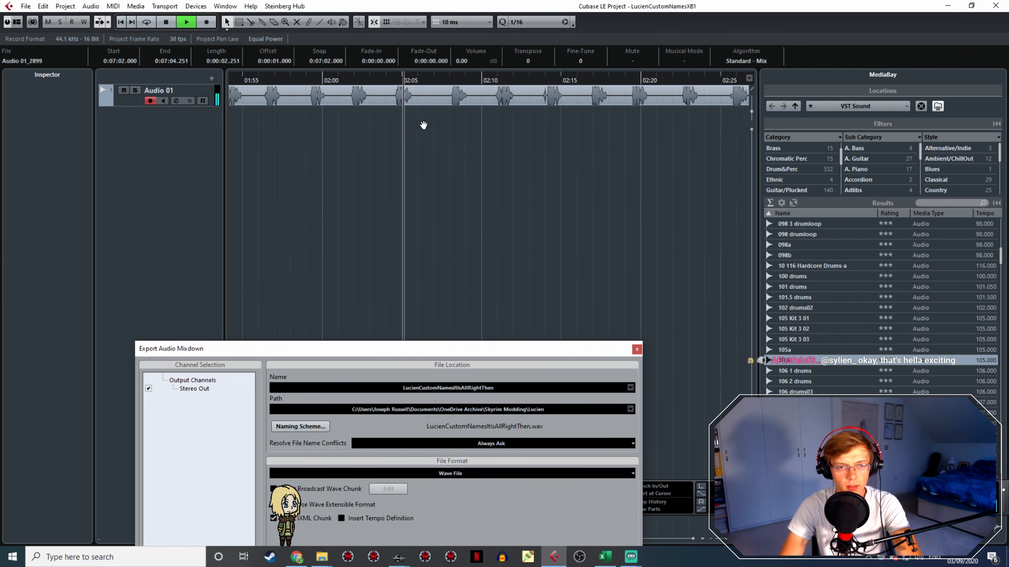
click(393, 83)
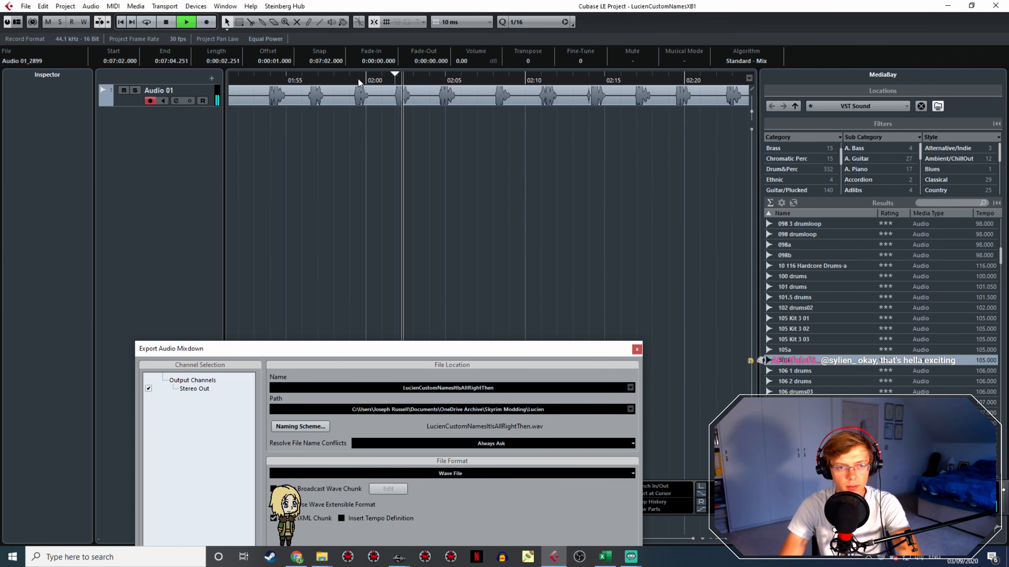
click(346, 78)
click(270, 76)
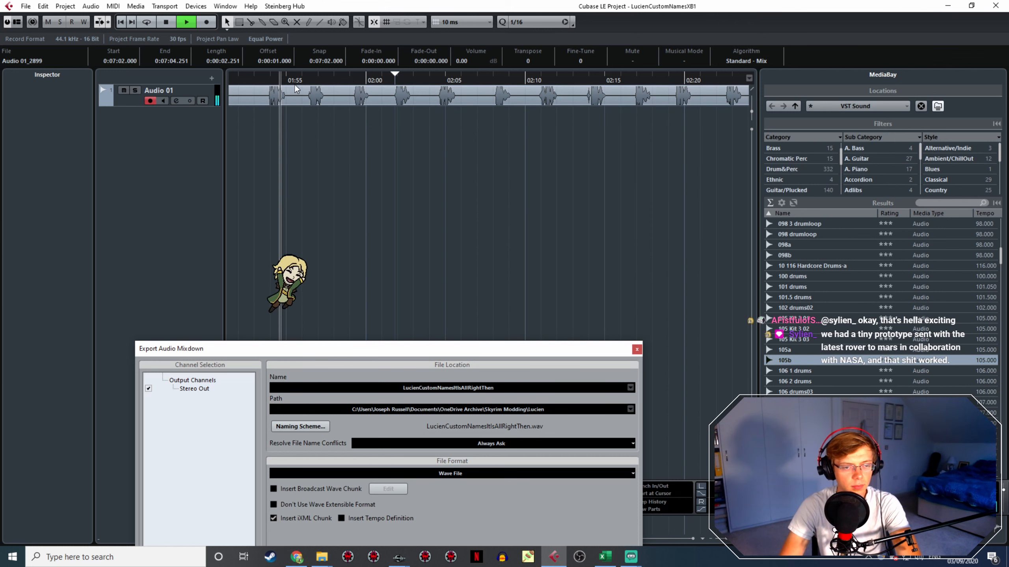
click(312, 77)
key(space)
click(297, 138)
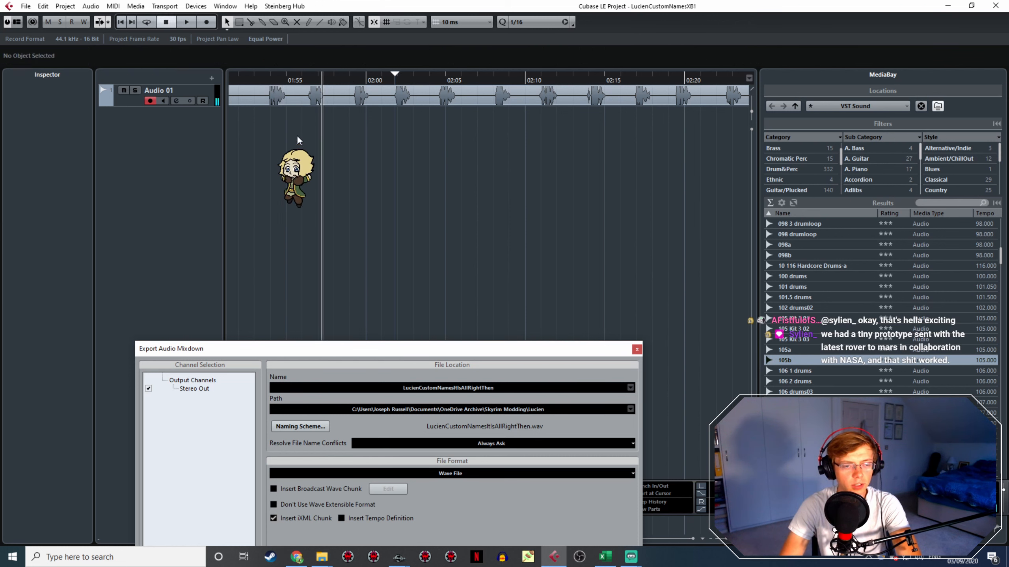
click(304, 75)
key(space)
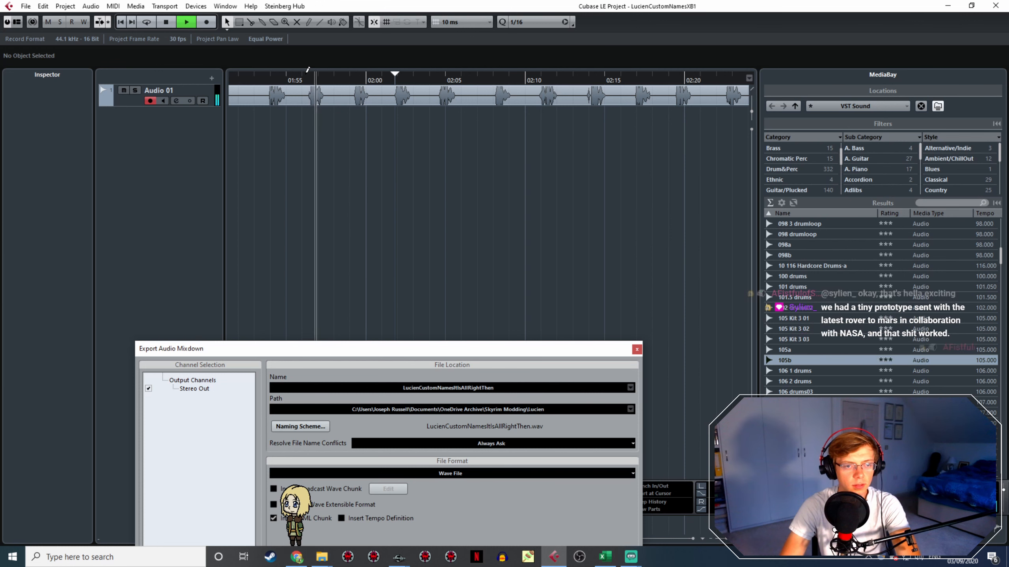
Set the export range tightly around the spoken name on Audio 01, from about 01:56 to just past 01:57
drag(306, 76, 326, 108)
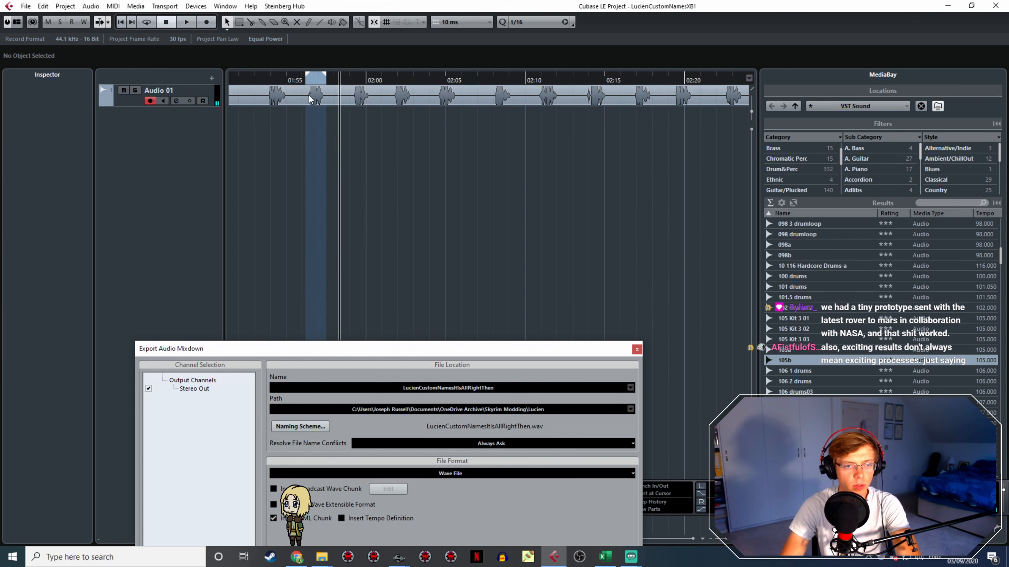
scroll(304, 85, up, 3)
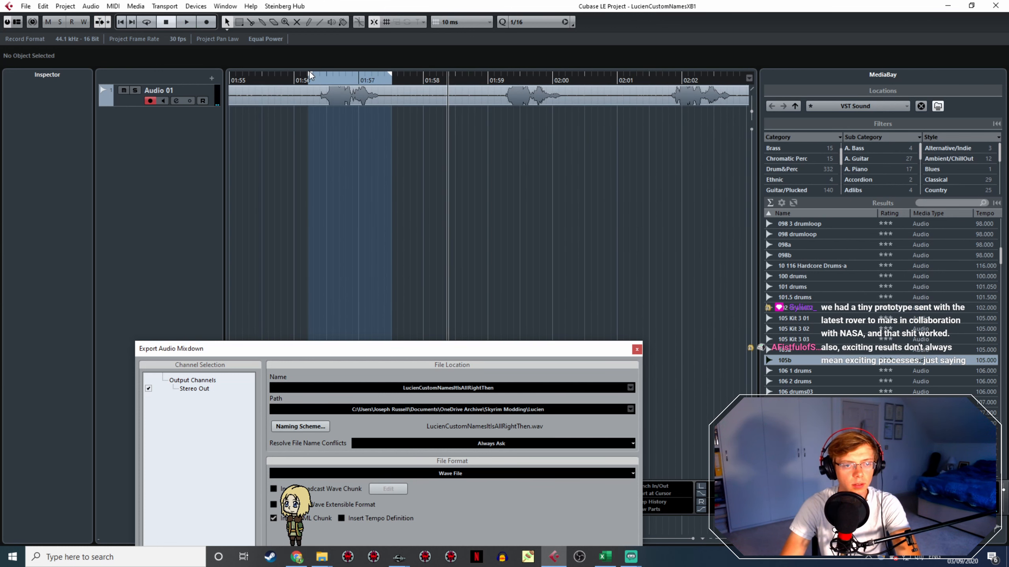
drag(308, 76, 314, 76)
drag(389, 79, 384, 79)
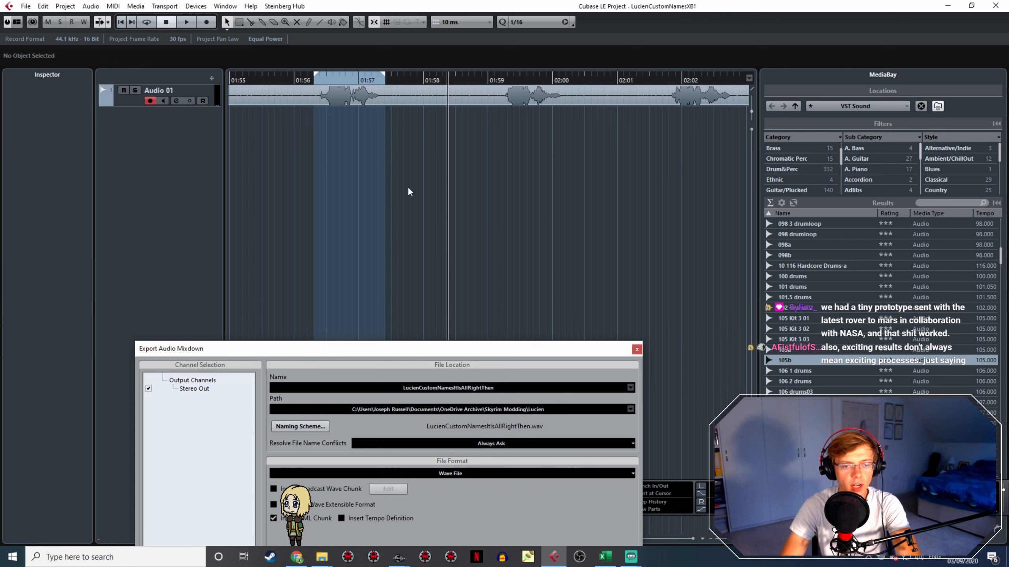
Name the mixdown LucienCustomNamesBjorn and export it as a WAV file
click(496, 389)
drag(502, 387, 454, 391)
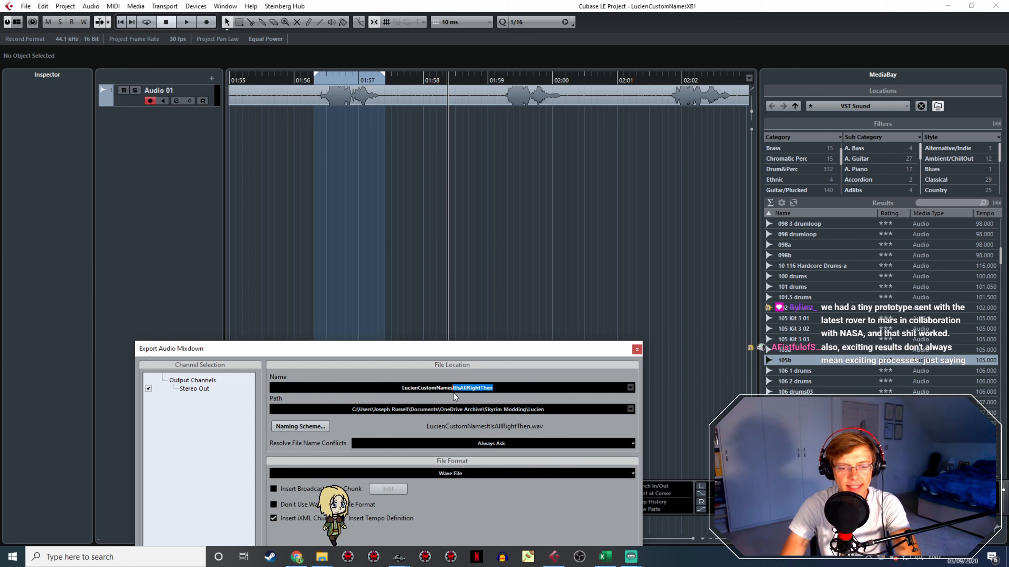
text(Bjorn)
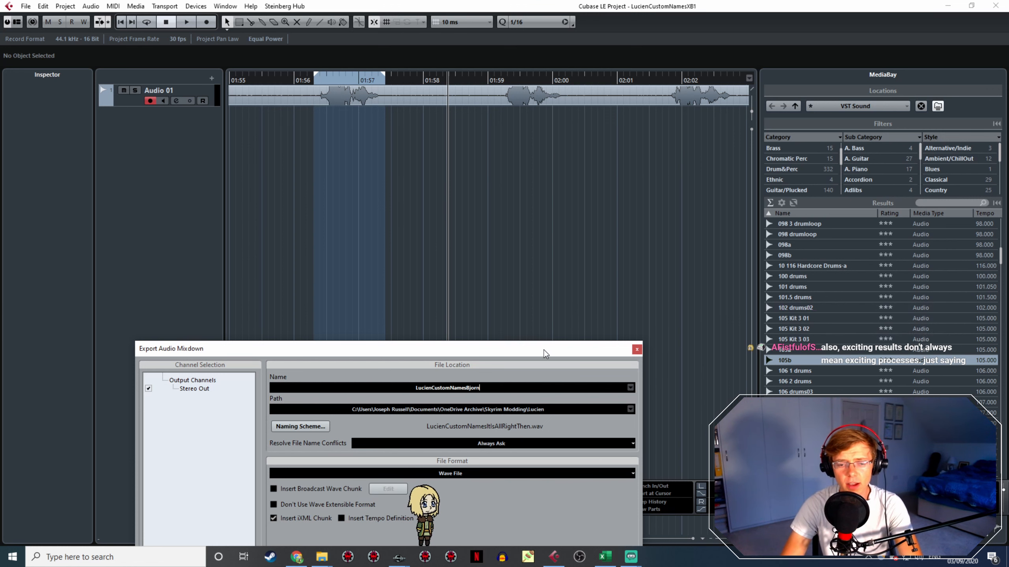
drag(544, 350, 516, 154)
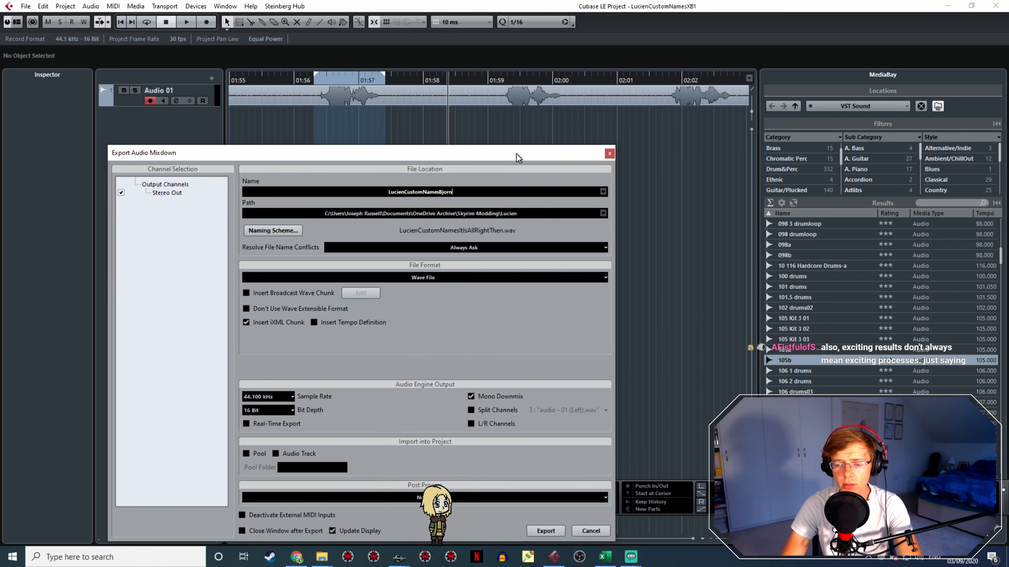
click(547, 531)
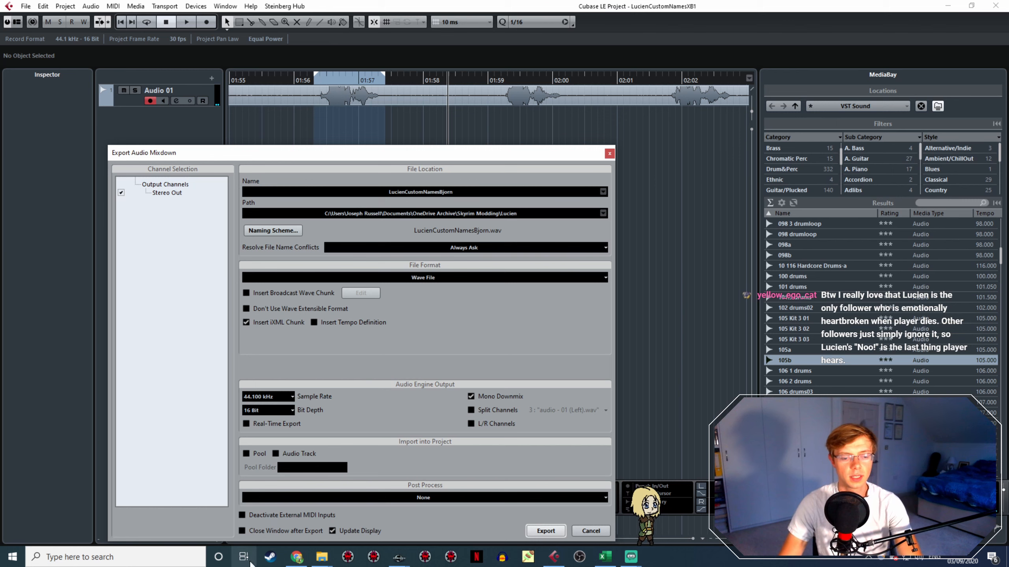
Switch to File Explorer and copy LucienCustomNamesBjorn.wav from the Lucien folder into the JRLucienVoice folder
click(318, 560)
click(290, 513)
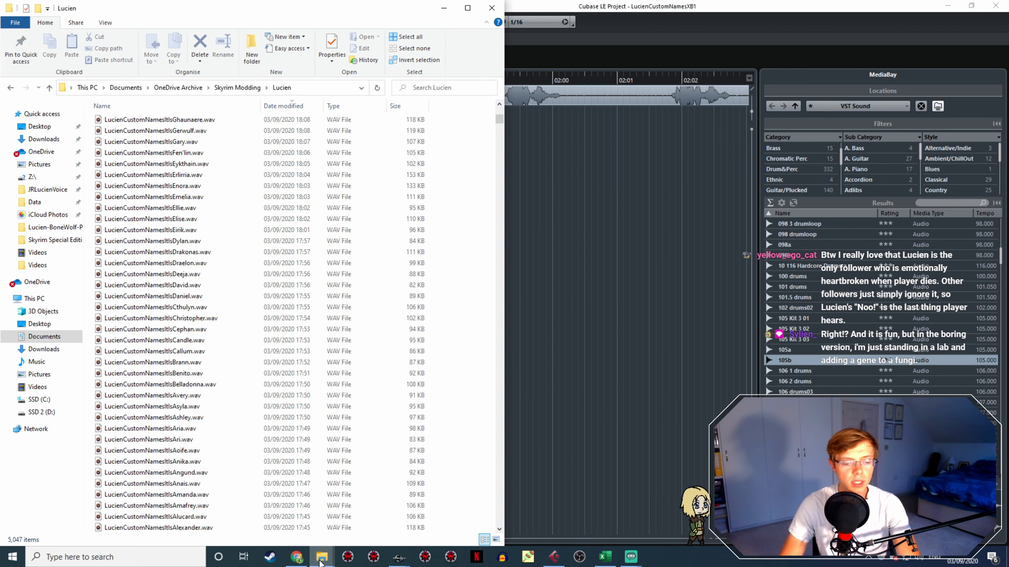
click(248, 522)
scroll(239, 405, up, 10)
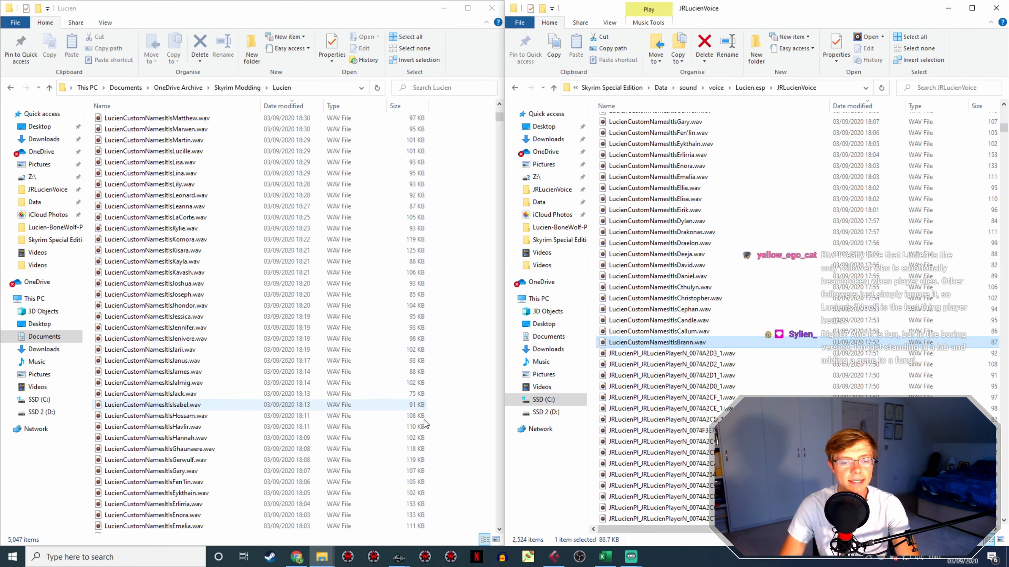
drag(499, 115, 501, 95)
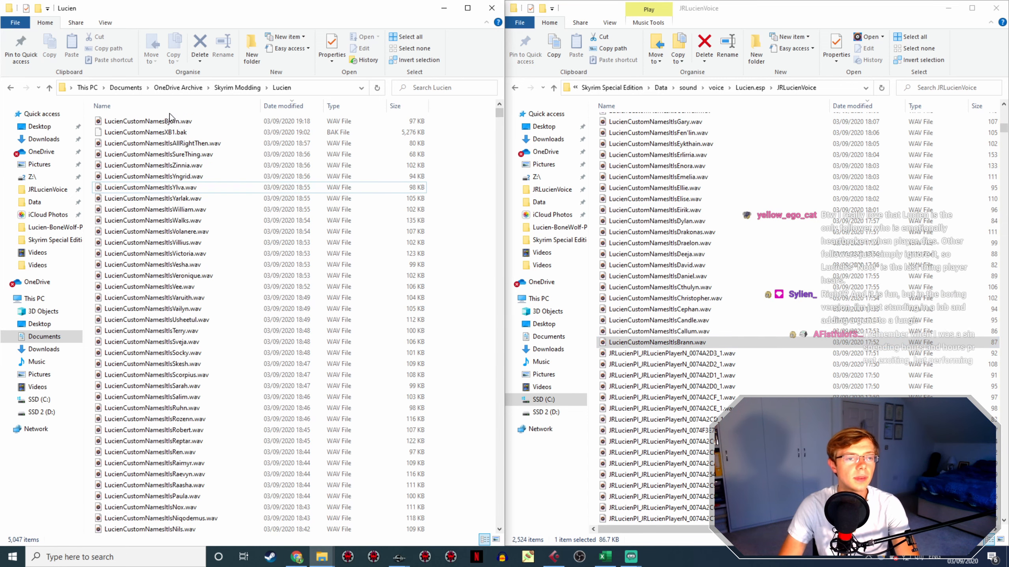
click(153, 121)
key(alt+Tab)
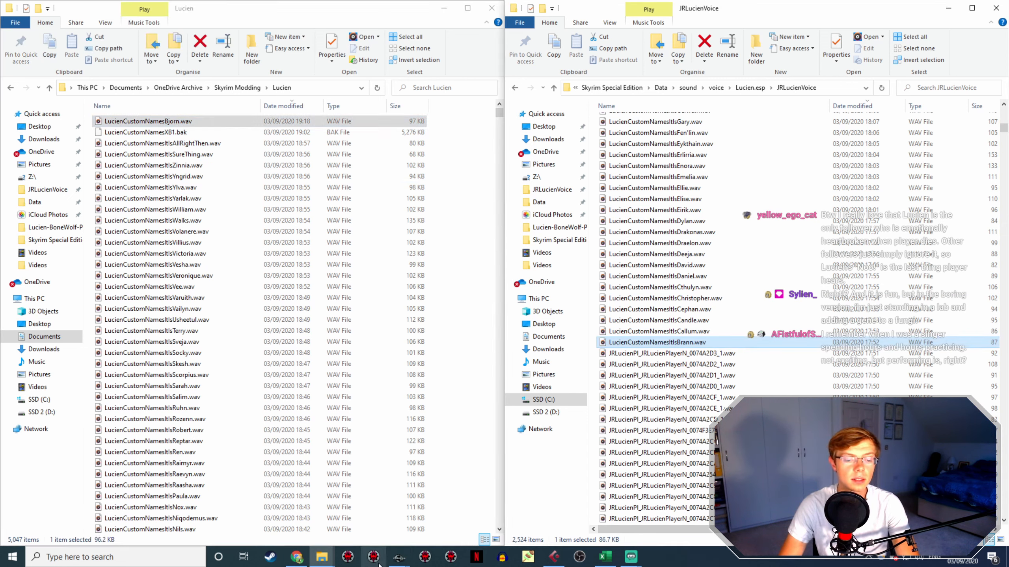
key(ctrl+v)
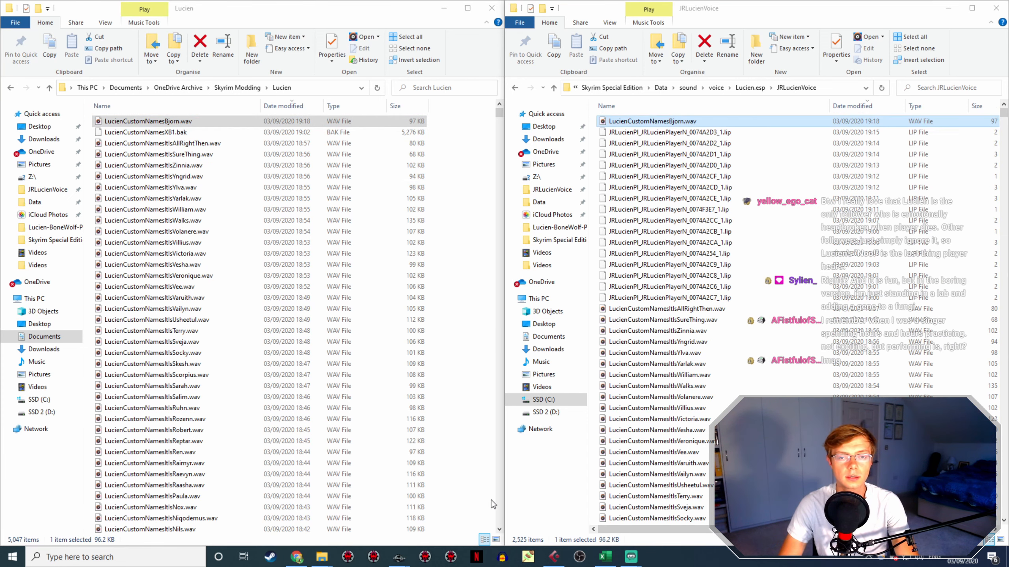
Copy the voice filename of the "Bjorn it is!" response in Creation Kit and rename LucienCustomNamesBjorn.wav to JRLucienPl_JRLucienPlayerN_0074A2D4_1
mouse_move(399, 560)
click(455, 514)
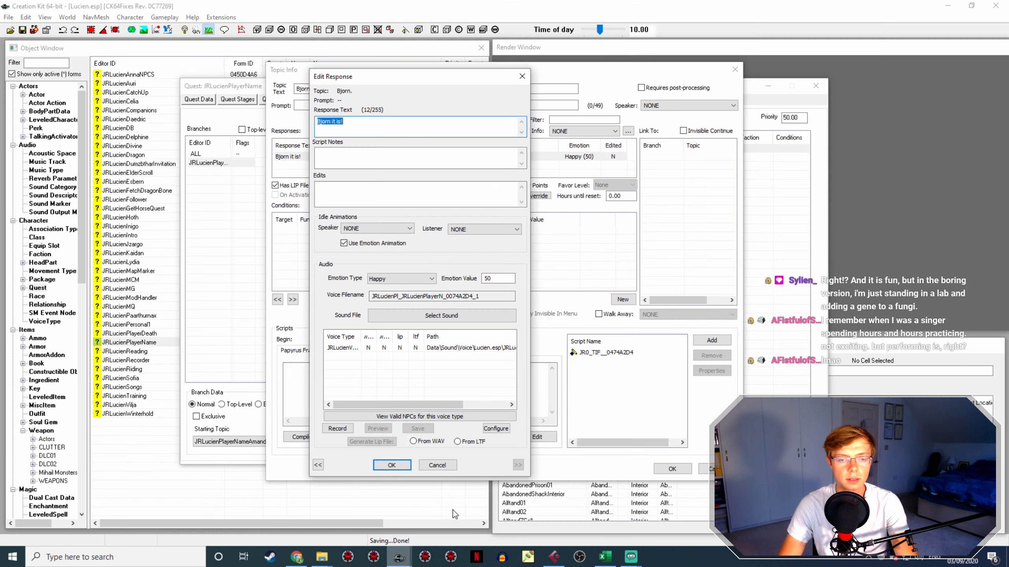
double_click(483, 294)
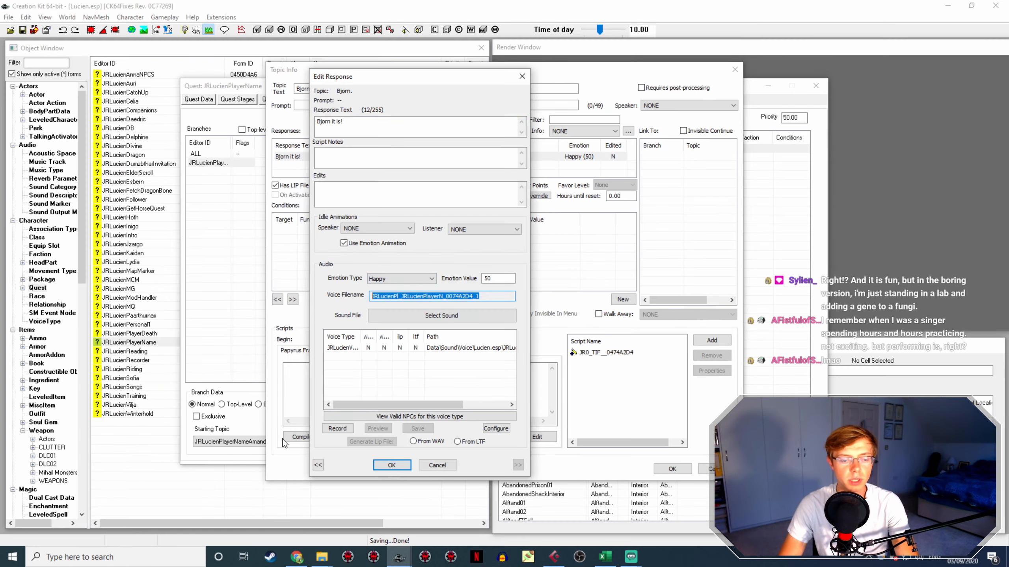
click(322, 556)
click(251, 516)
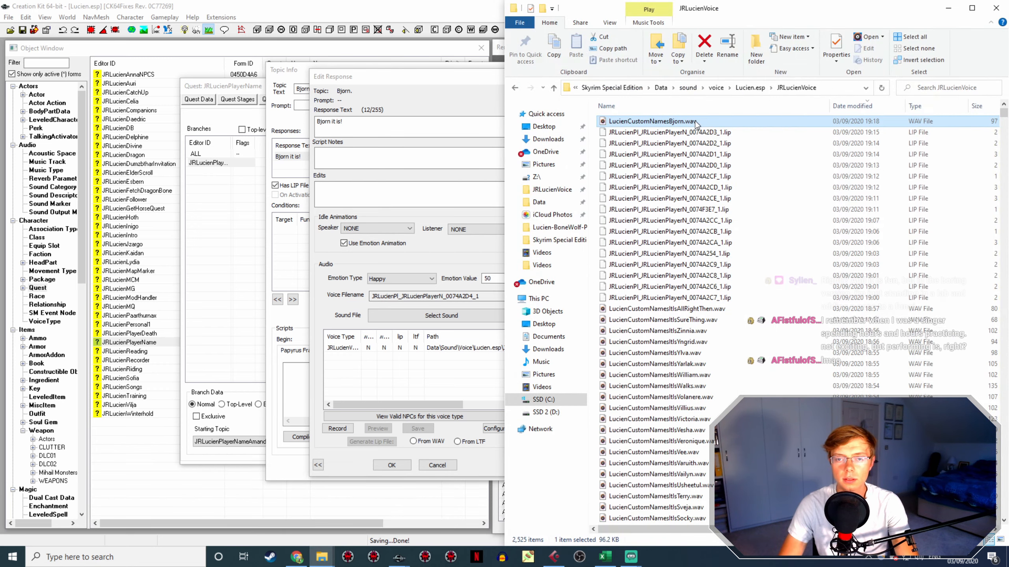
click(397, 439)
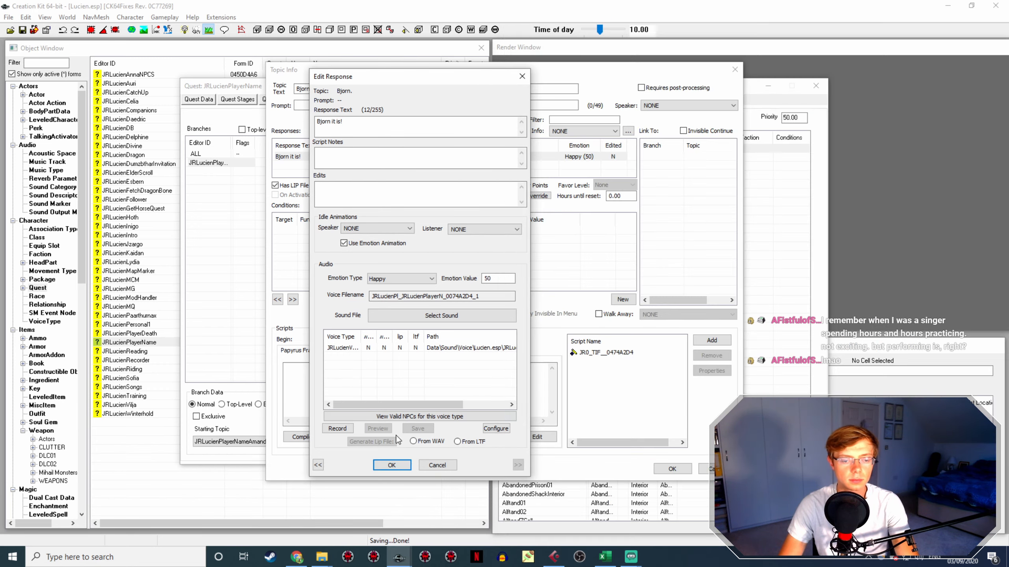
Reload the "Bjorn it is!" response, generate its lip file from the WAV, and close the response and its topic info
click(391, 465)
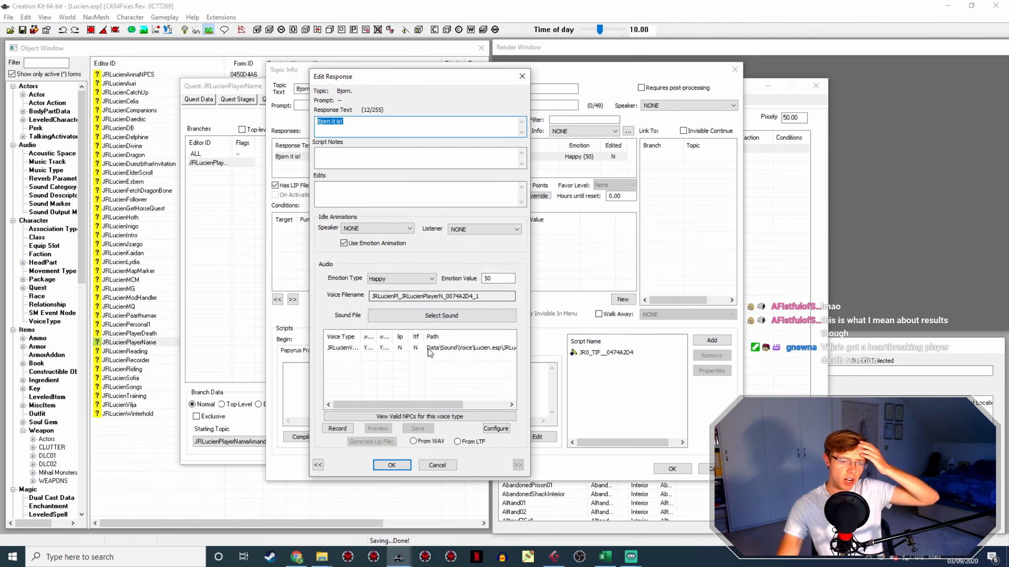
click(391, 465)
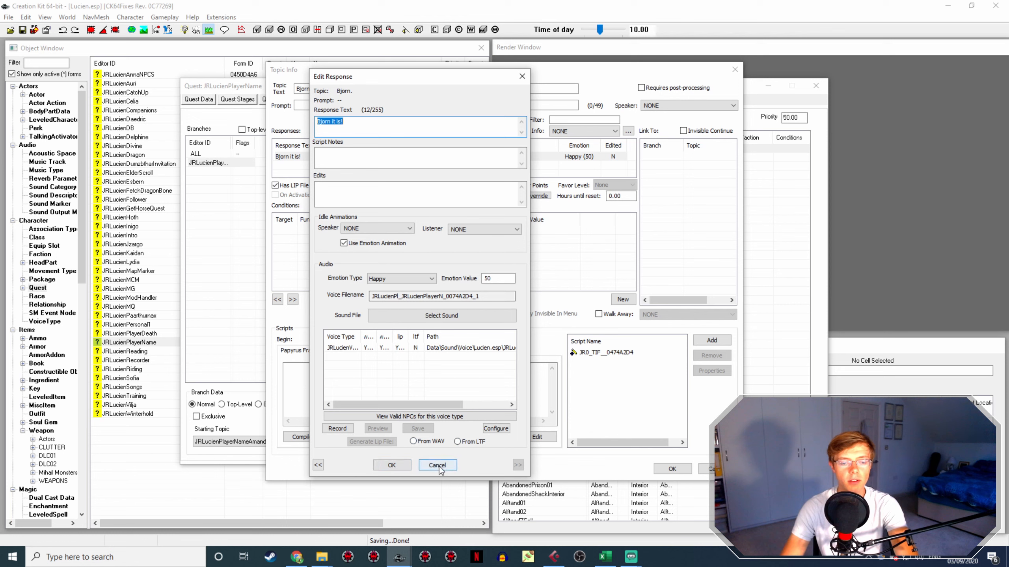
click(437, 467)
click(672, 470)
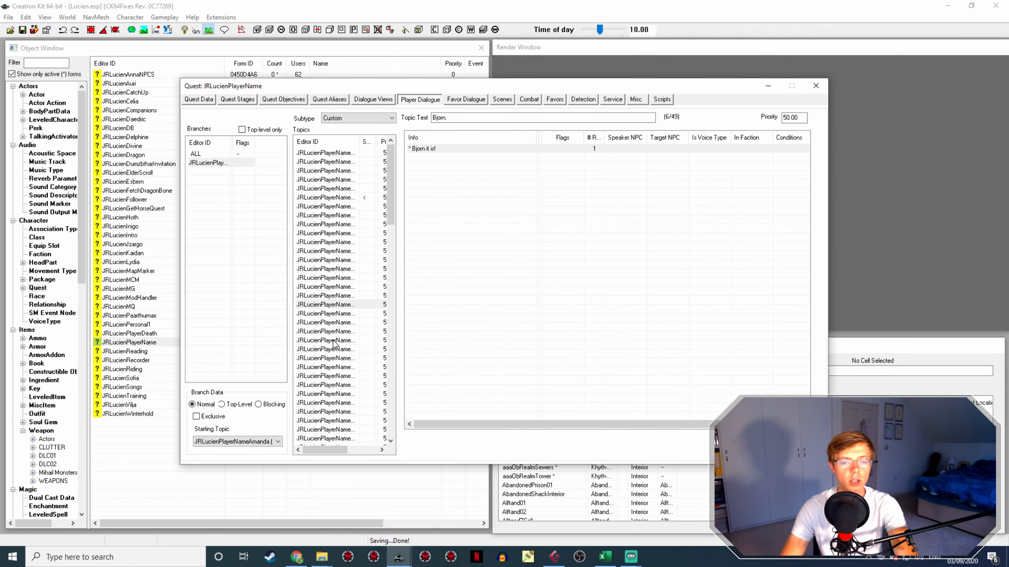
Open the "Brann it is!" response from the Brann topic and copy its voice filename
click(341, 314)
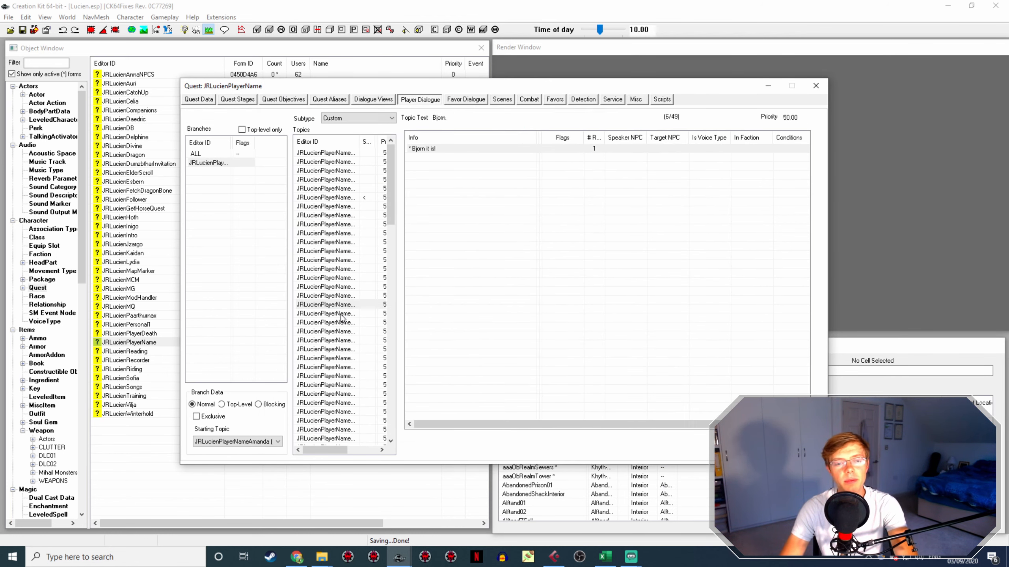
double_click(449, 148)
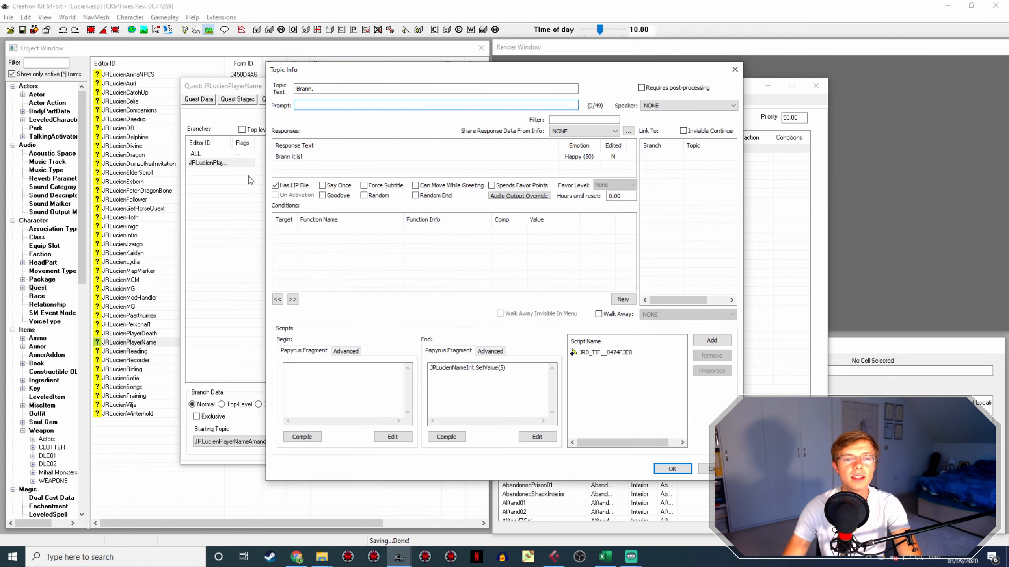
double_click(287, 156)
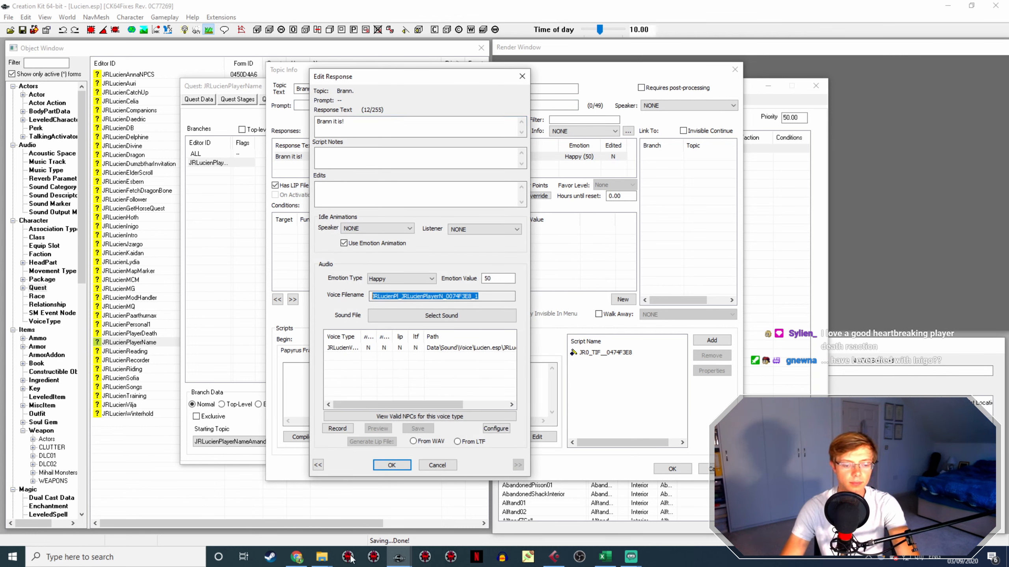
Switch to File Explorer and rename LucienCustomNamesItIsBrann.wav in the JRLucienVoice folder to JRLucienPl_JRLucienPlayerN_0074F3E8_1
mouse_move(322, 557)
click(298, 507)
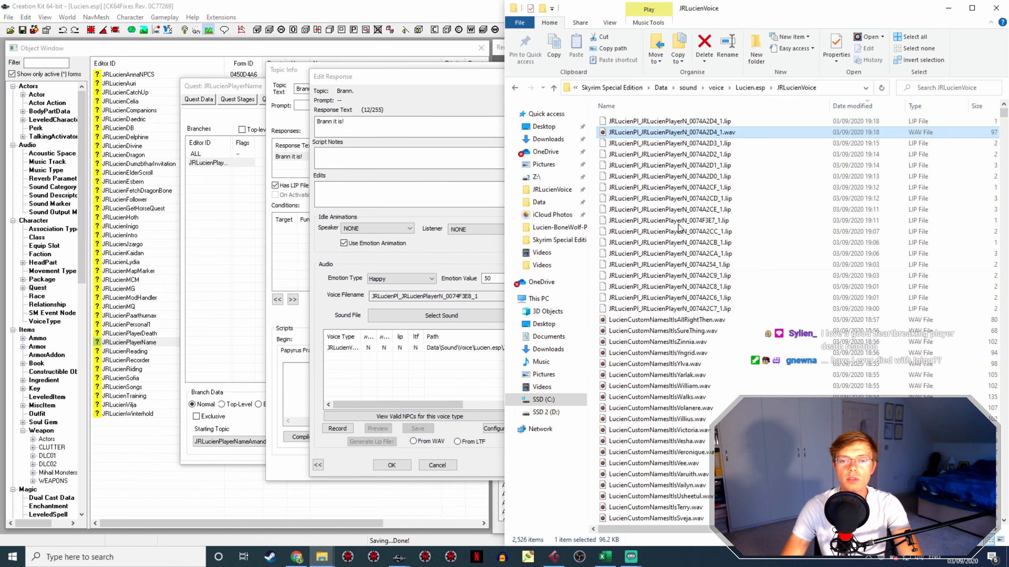
scroll(732, 313, down, 6)
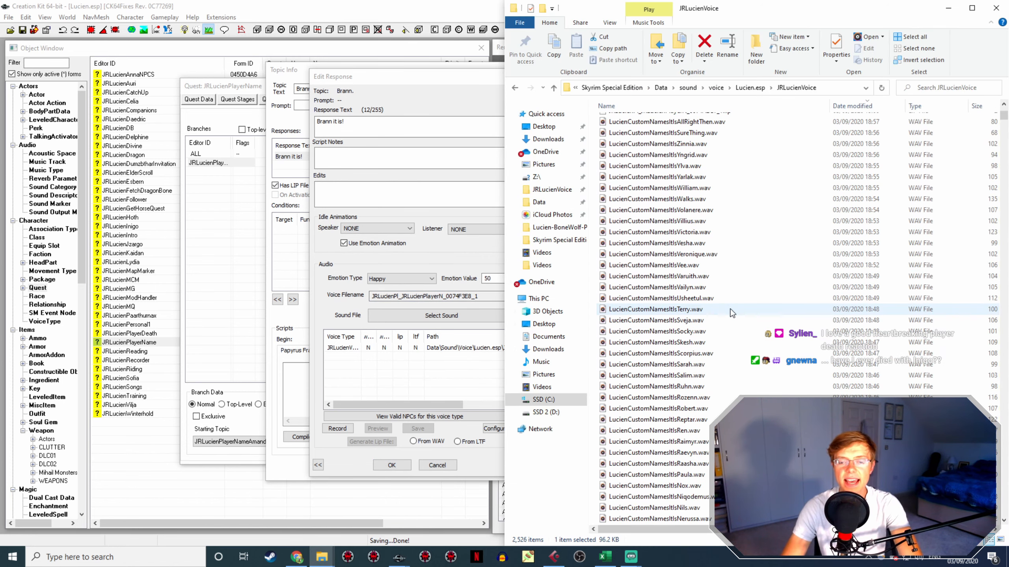
scroll(726, 320, down, 20)
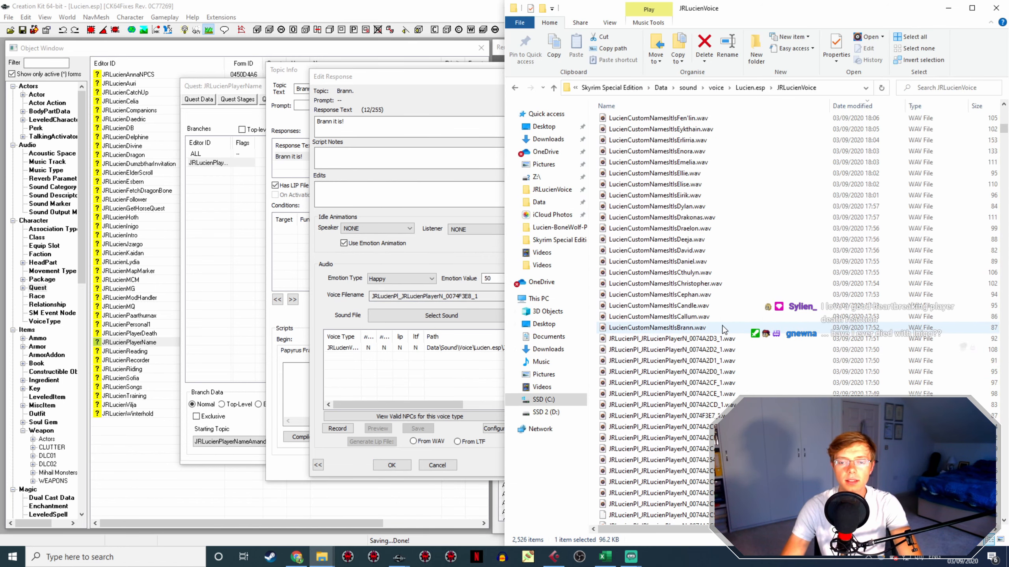
click(717, 328)
key(F2)
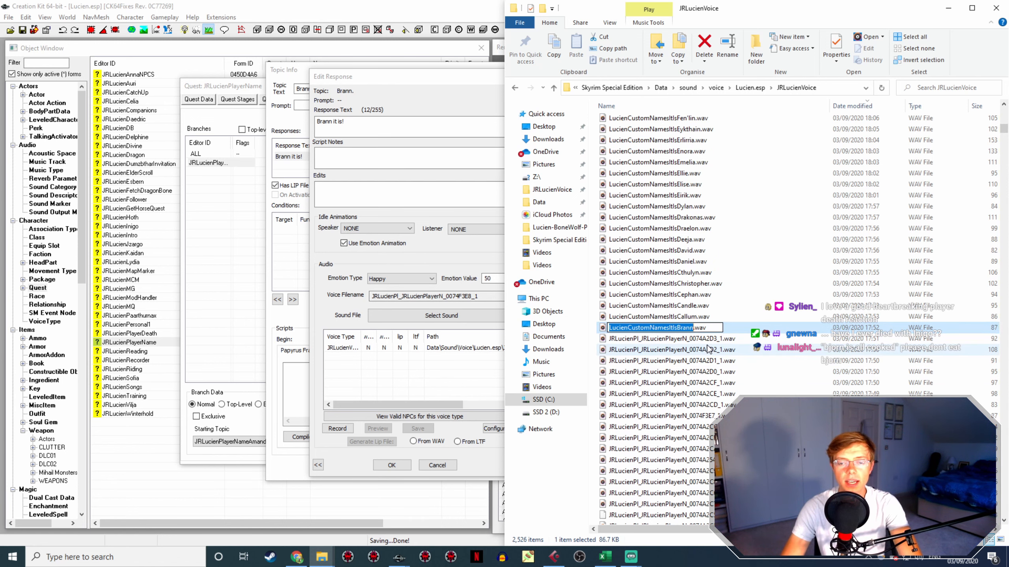
text(JRLucienPl_JRLucienPlayerN_0074F3E8_1)
Return to Creation Kit, reload the "Brann it is!" response, generate its lip file from the WAV, and close the response and its topic info
click(389, 469)
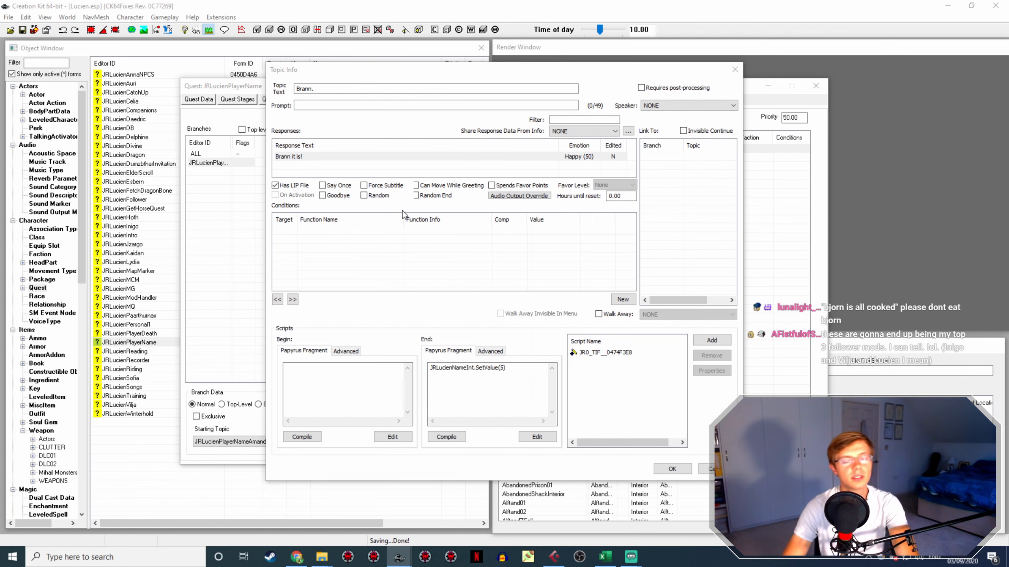
click(422, 355)
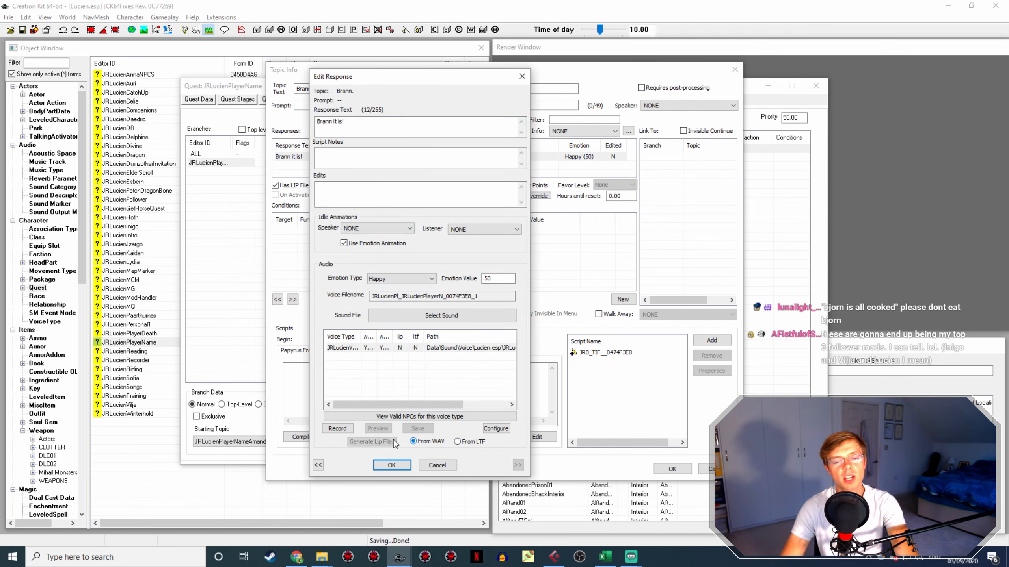
click(385, 465)
click(680, 471)
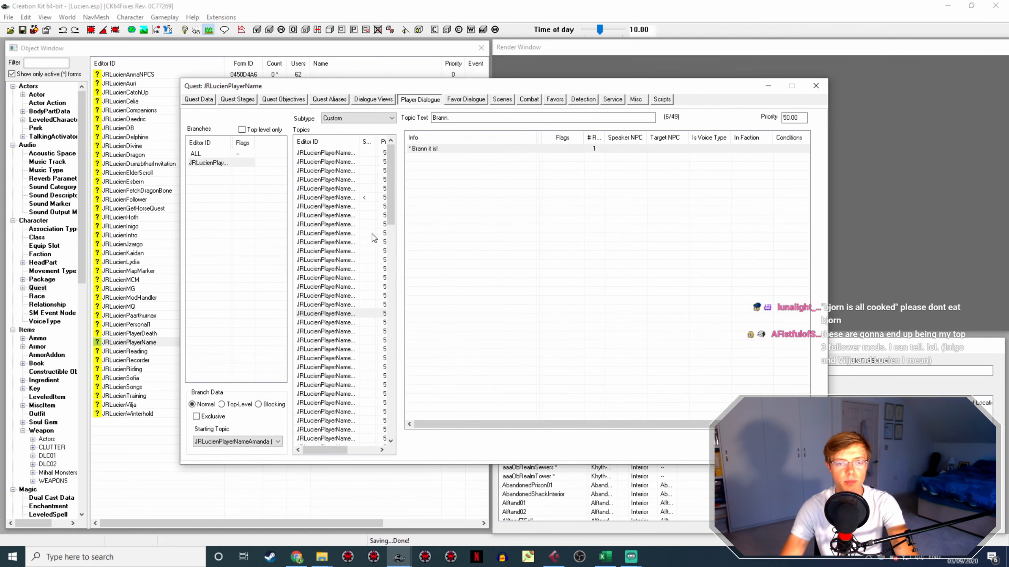
Open the "Callum it is!" response from the Callum topic and copy its voice filename
click(337, 323)
double_click(424, 150)
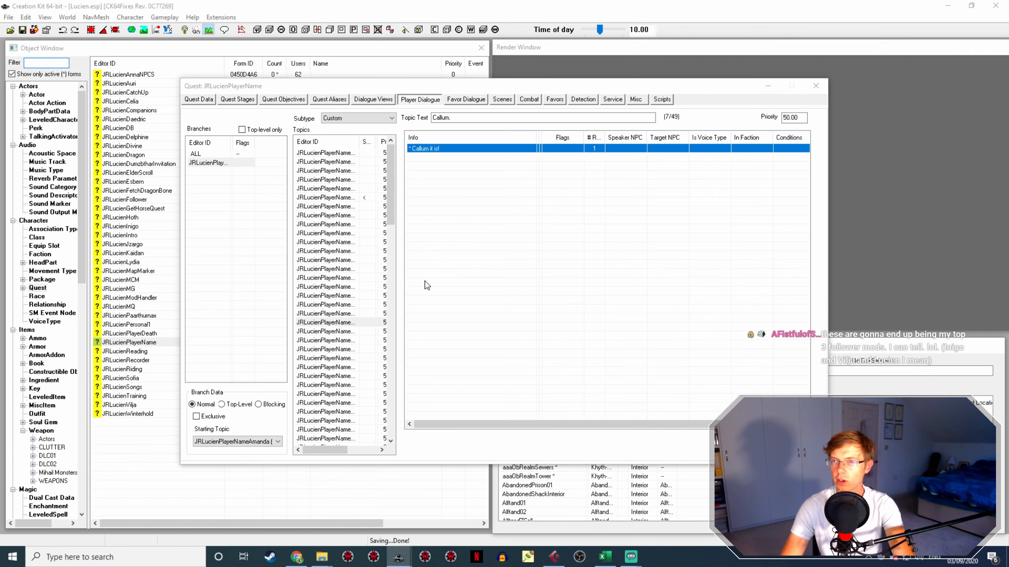
click(304, 159)
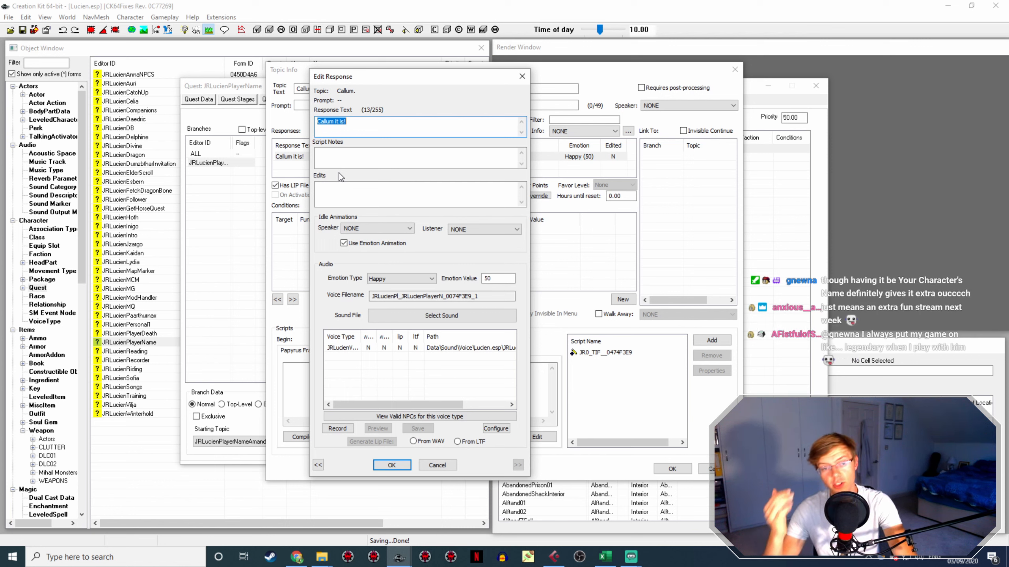
click(492, 297)
double_click(492, 296)
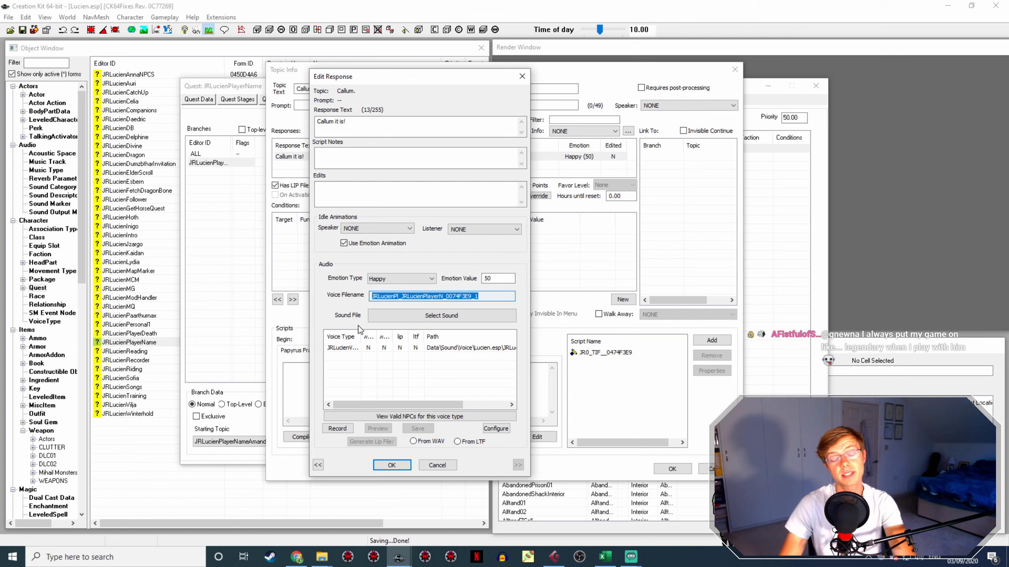
Switch to File Explorer and rename LucienCustomNamesItIsCallum.wav to JRLucienPl_JRLucienPlayerN_0074F3E9_1
click(325, 551)
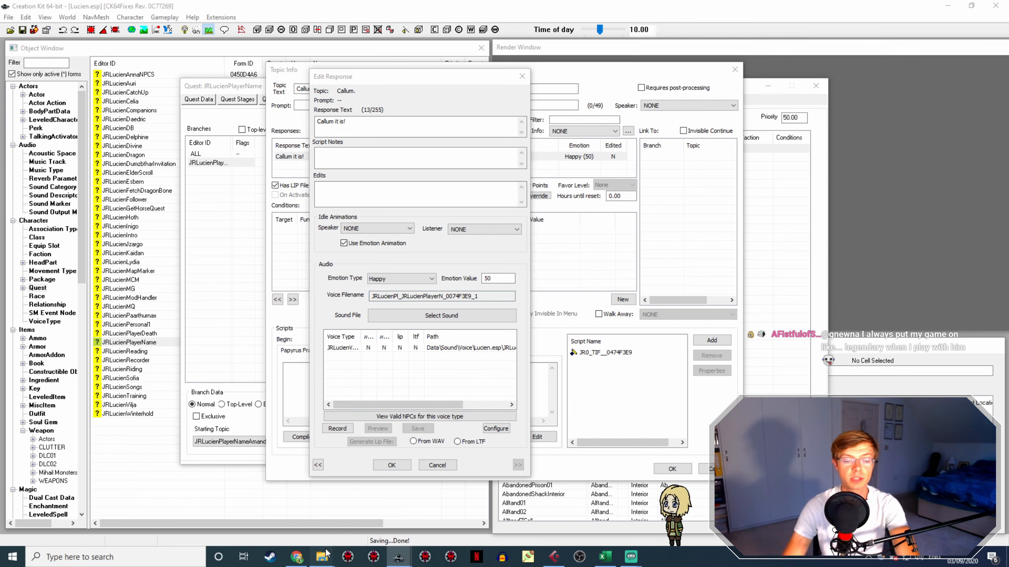
click(252, 511)
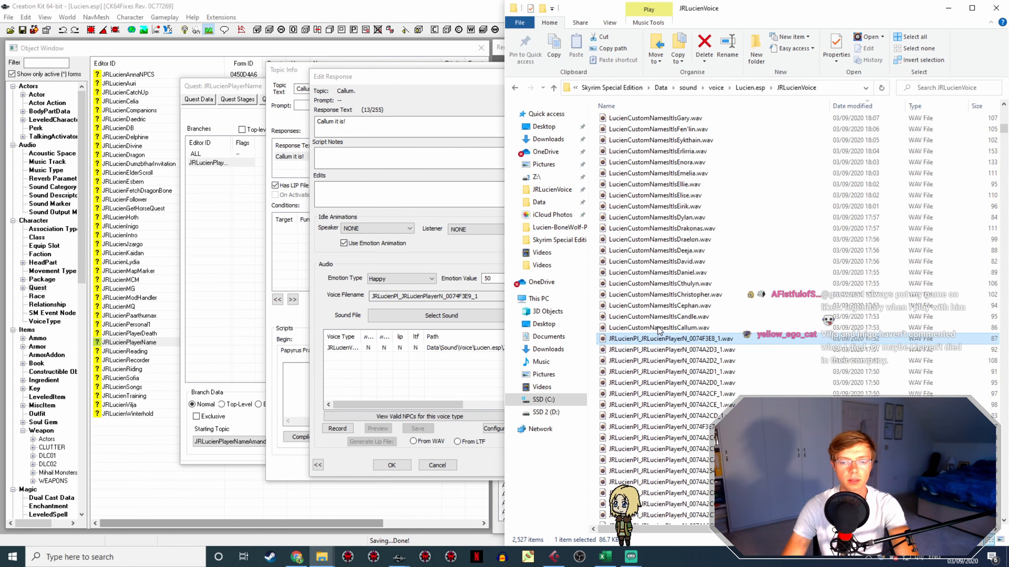
click(660, 329)
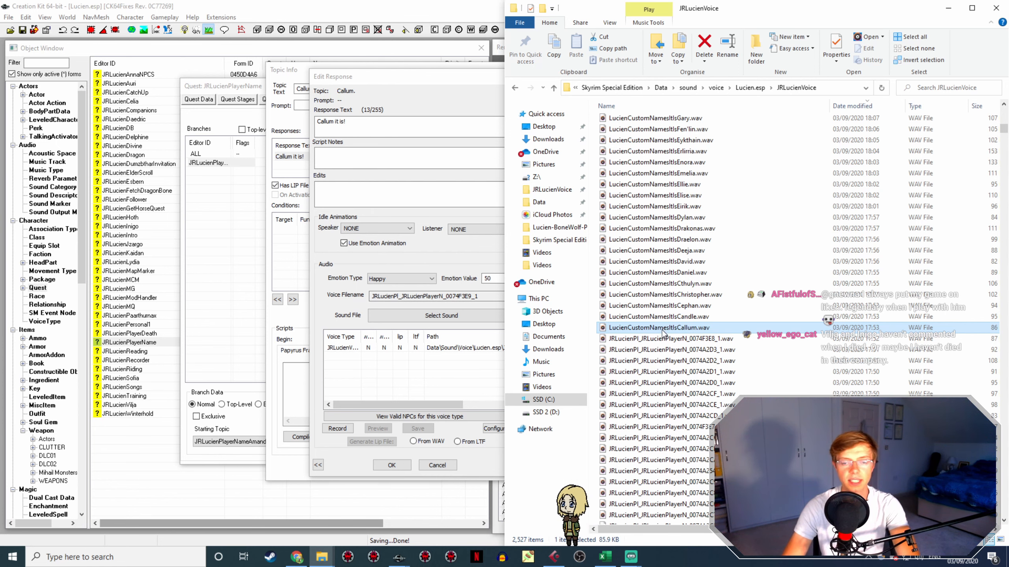
Return to Creation Kit, reload the "Callum it is!" response, generate its lip file from the WAV, and close the response and its topic info
click(345, 258)
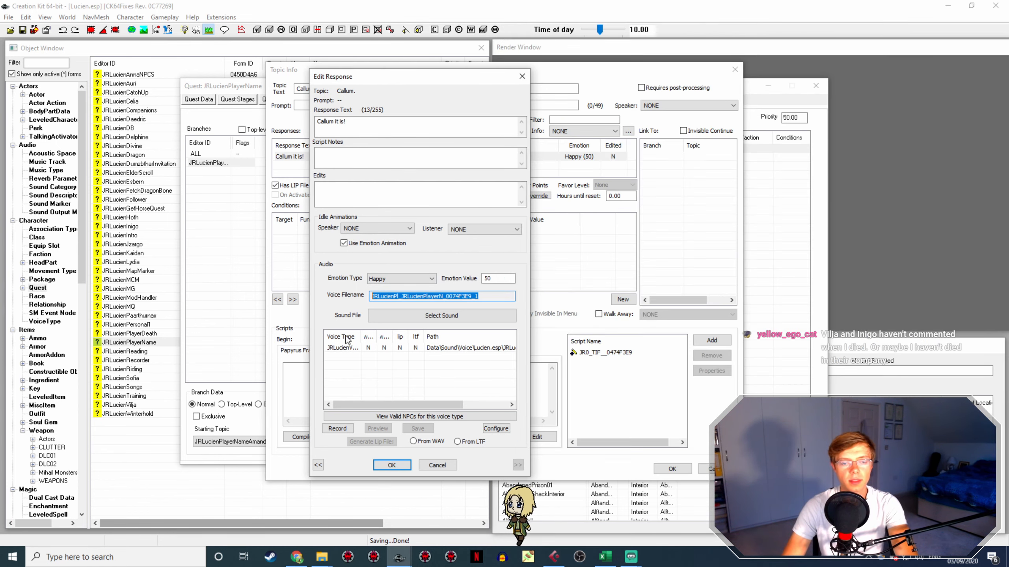
click(391, 465)
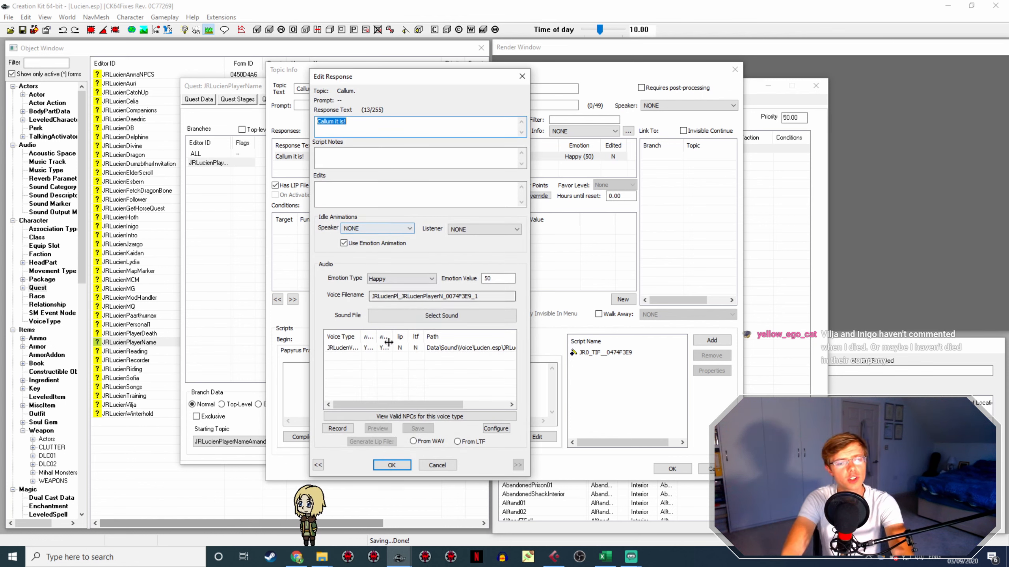
click(388, 348)
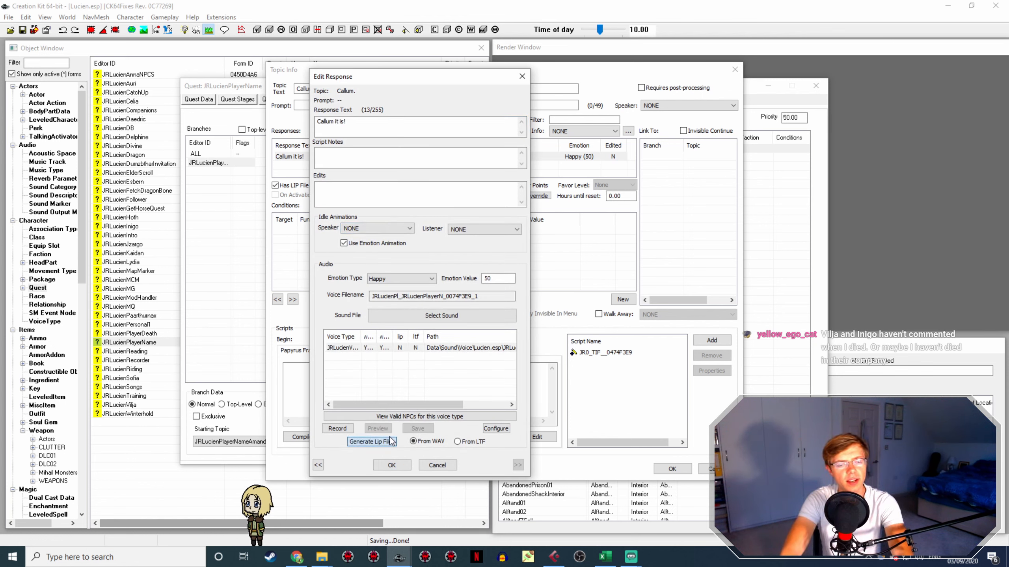
click(391, 466)
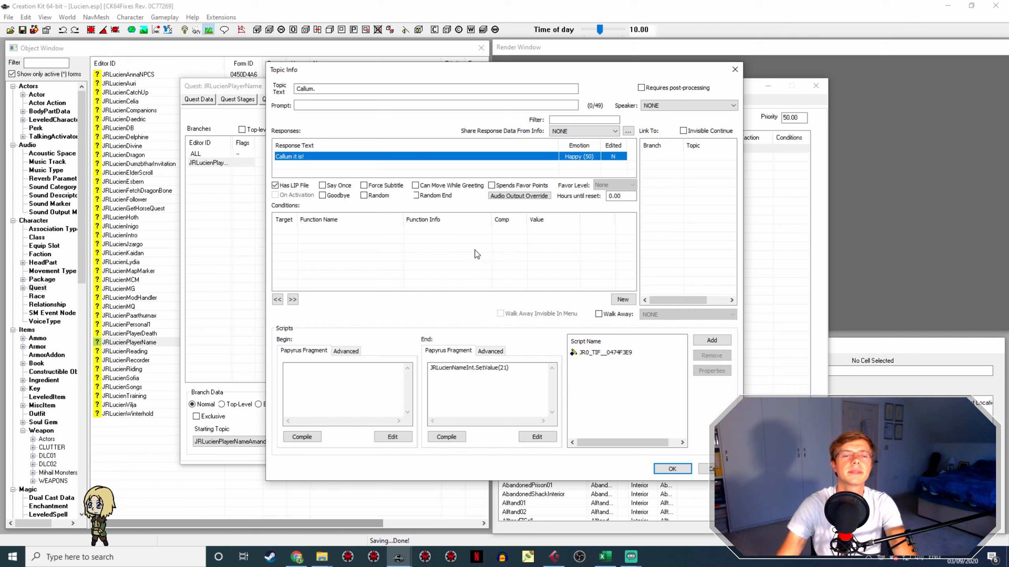
click(672, 469)
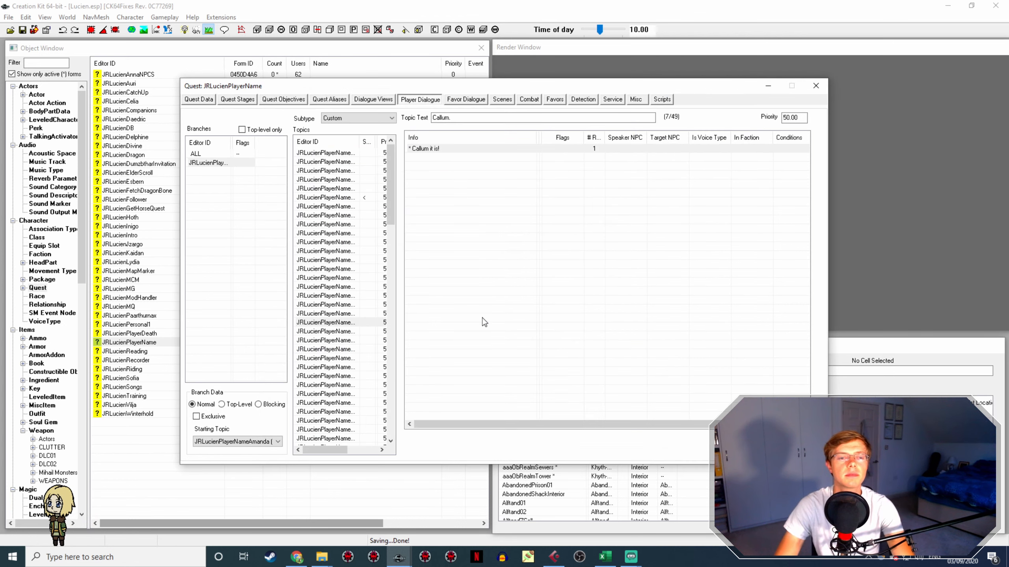
Open the "Candle it is!" response from the Candle topic and copy its voice filename
click(338, 331)
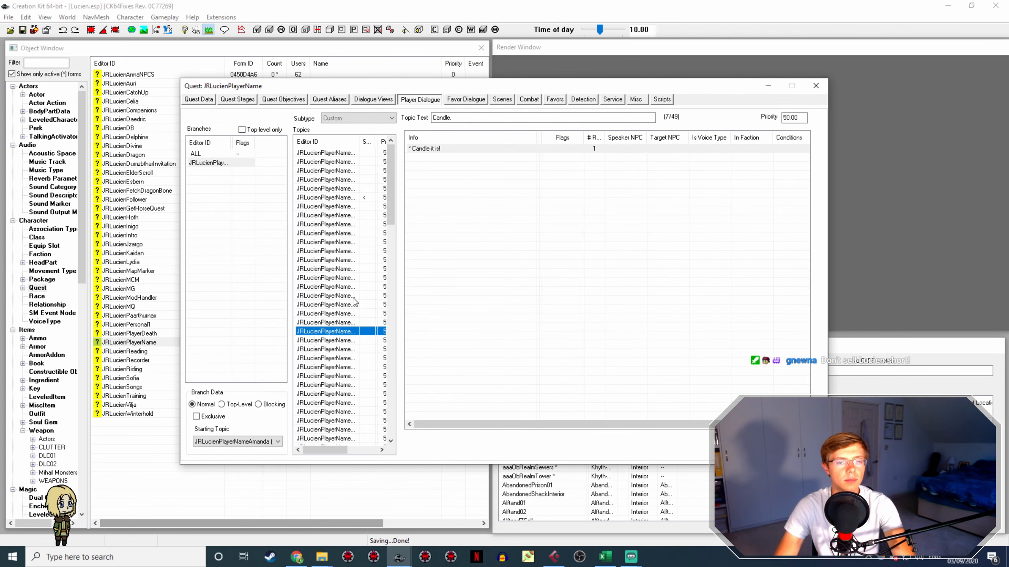
click(434, 149)
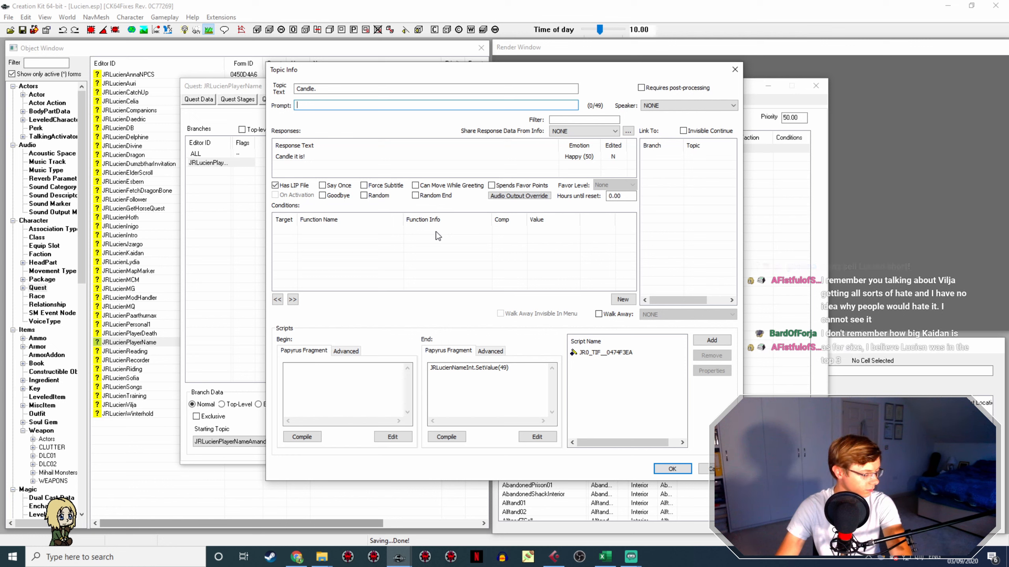
double_click(334, 156)
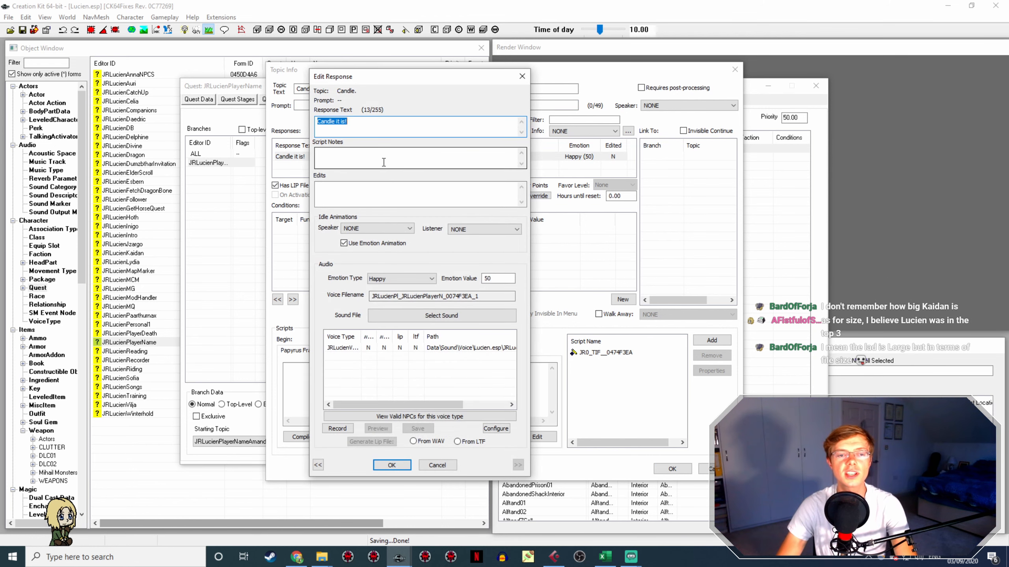
drag(496, 297, 371, 296)
key(ctrl+c)
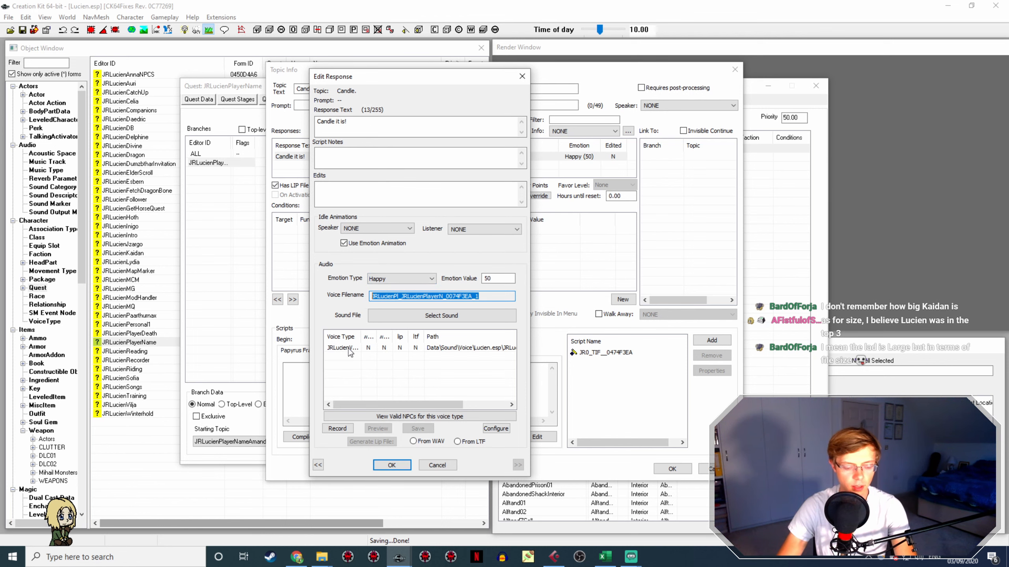
Switch to File Explorer and rename LucienCustomNamesItIsCandle.wav to JRLucienPl_JRLucienPlayerN_0074F3EA_1
click(322, 557)
click(238, 507)
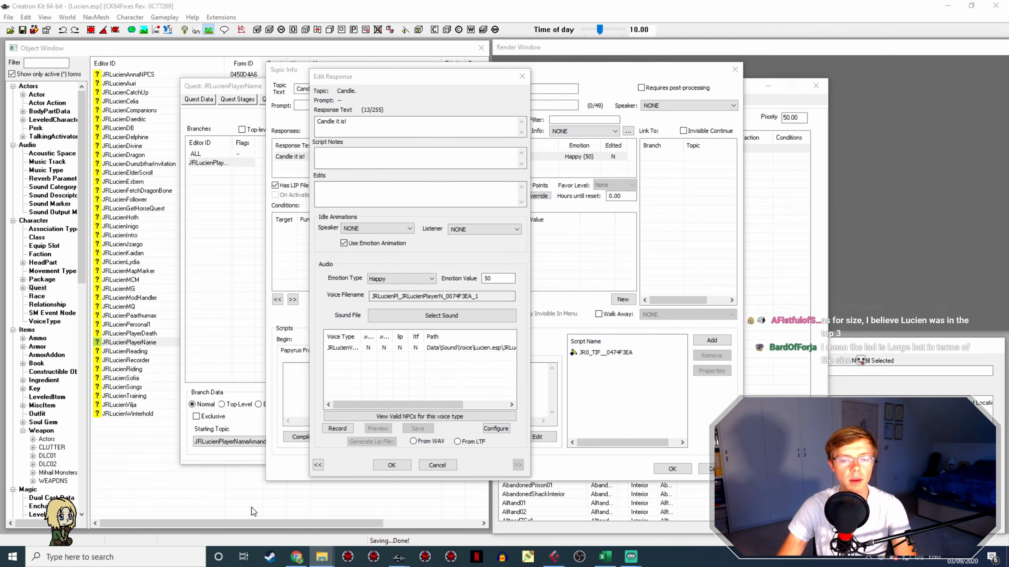
click(655, 329)
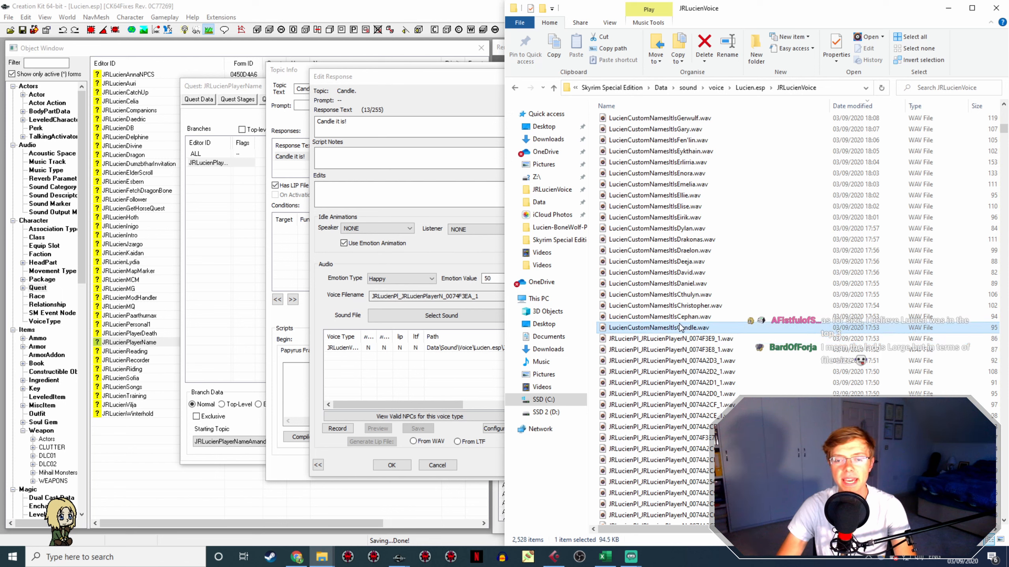
click(684, 329)
key(ctrl+v)
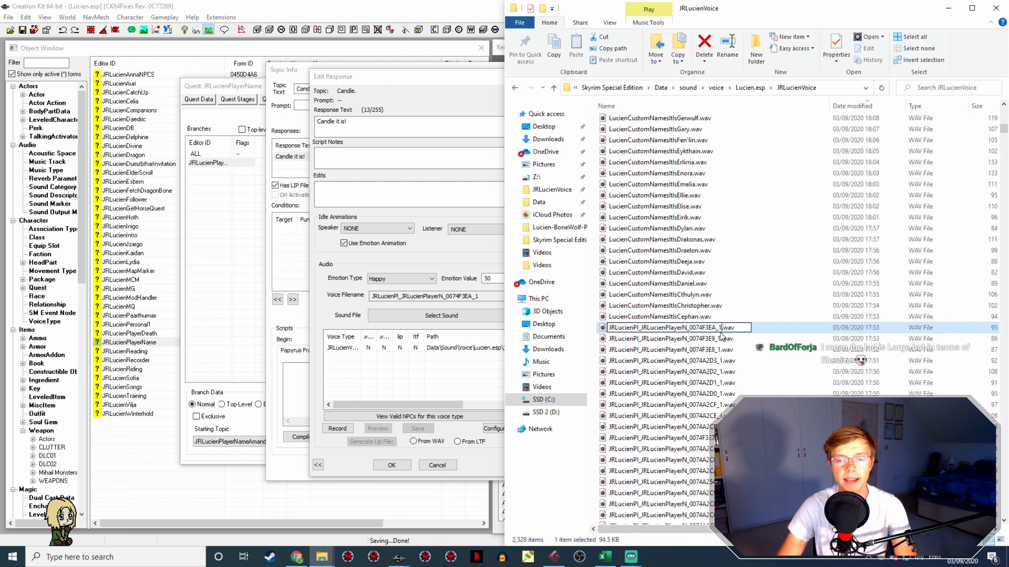
key(Return)
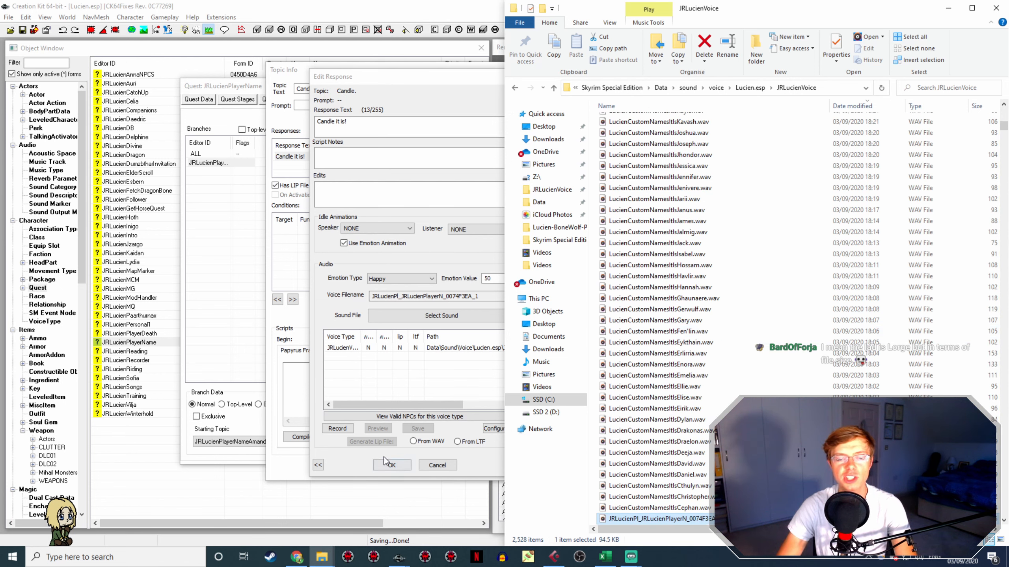
Return to Creation Kit, reload the "Candle it is!" response, generate its lip file from the WAV, and close the response and its topic info
click(391, 465)
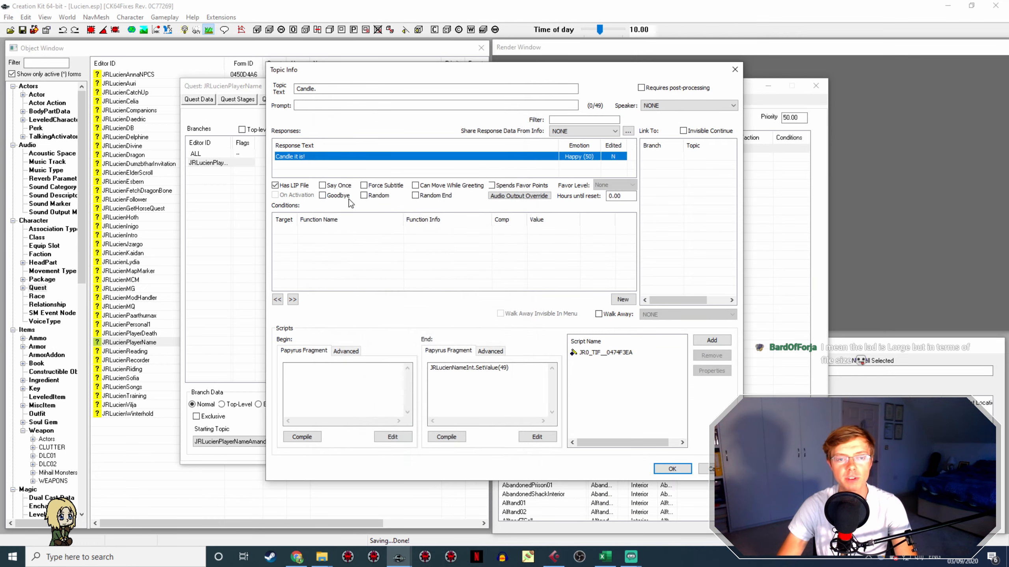
double_click(331, 158)
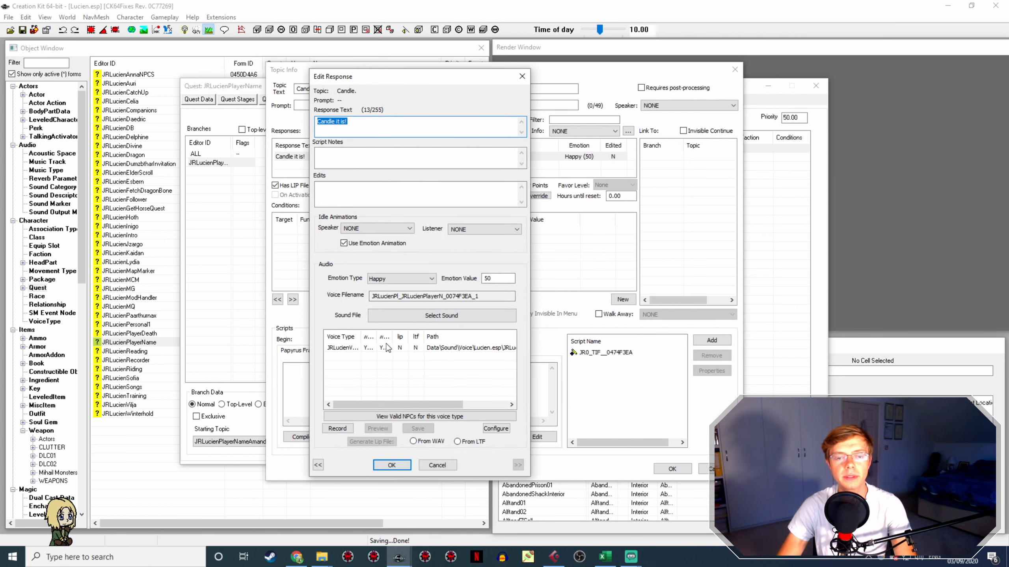
click(391, 465)
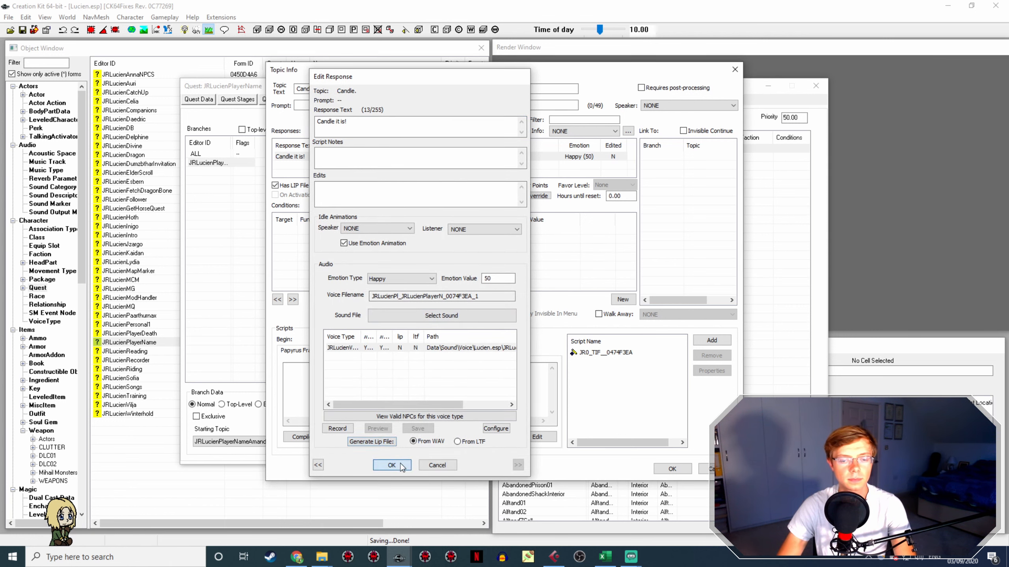
click(671, 468)
Open the "Cephan it is!" response from the Cephan topic and copy its voice filename
click(344, 340)
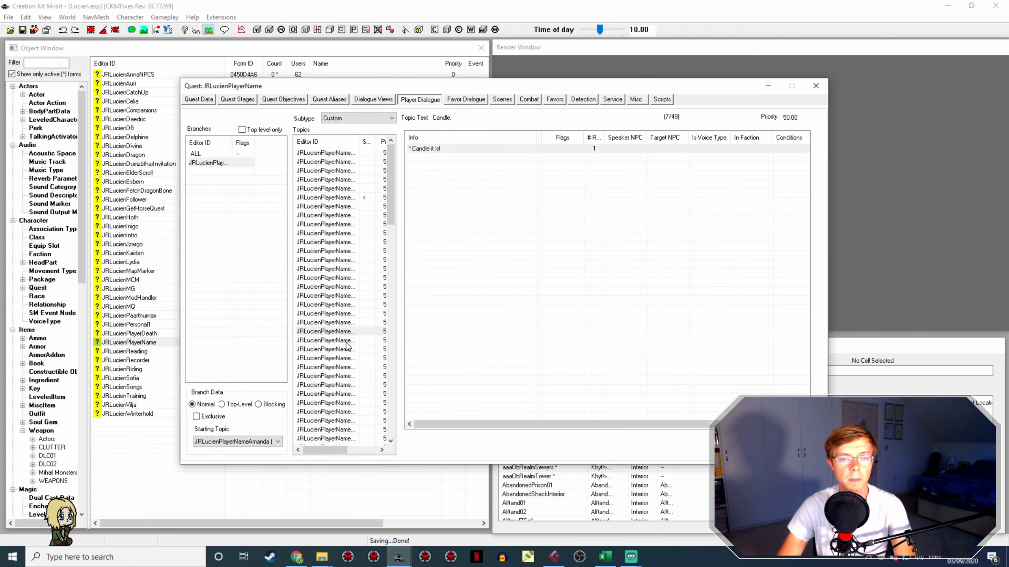
double_click(433, 148)
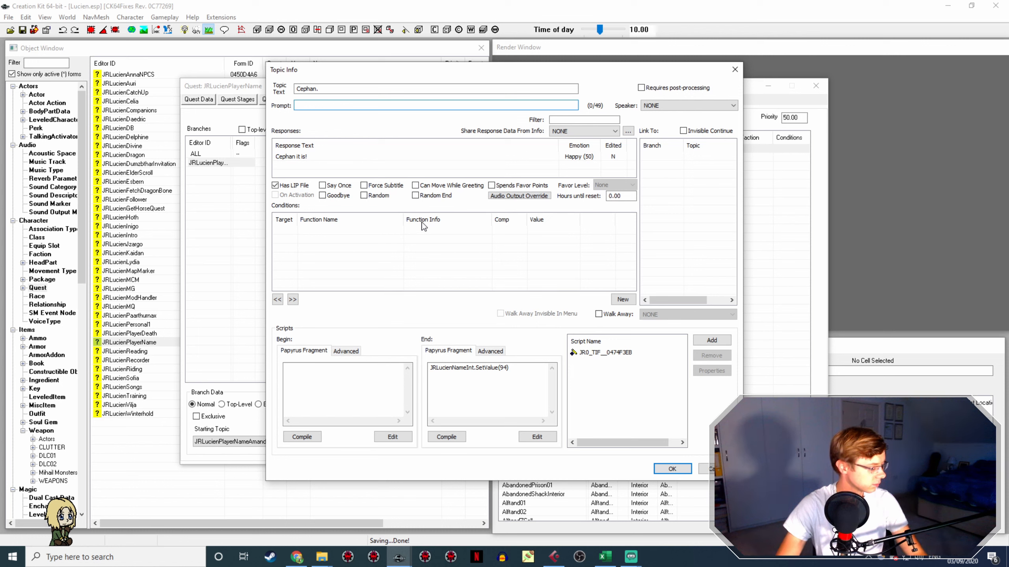
double_click(316, 157)
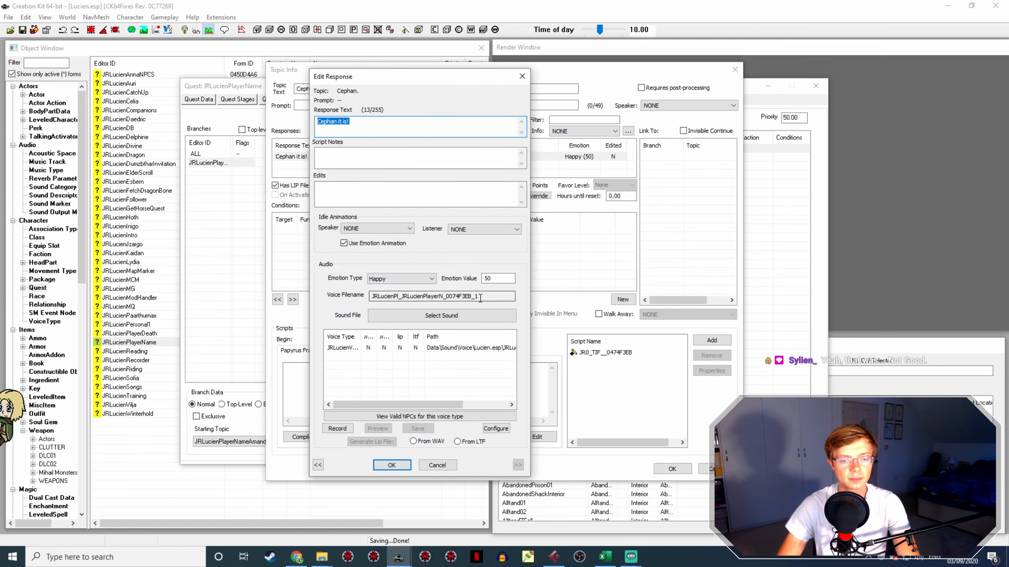
drag(480, 298, 355, 300)
key(ctrl+c)
Switch to the JRLucienVoice folder in File Explorer and rename LucienCustomNamesItIsCephan.wav to JRLucienPl_JRLucienPlayerN_0074F3EB_1
click(321, 557)
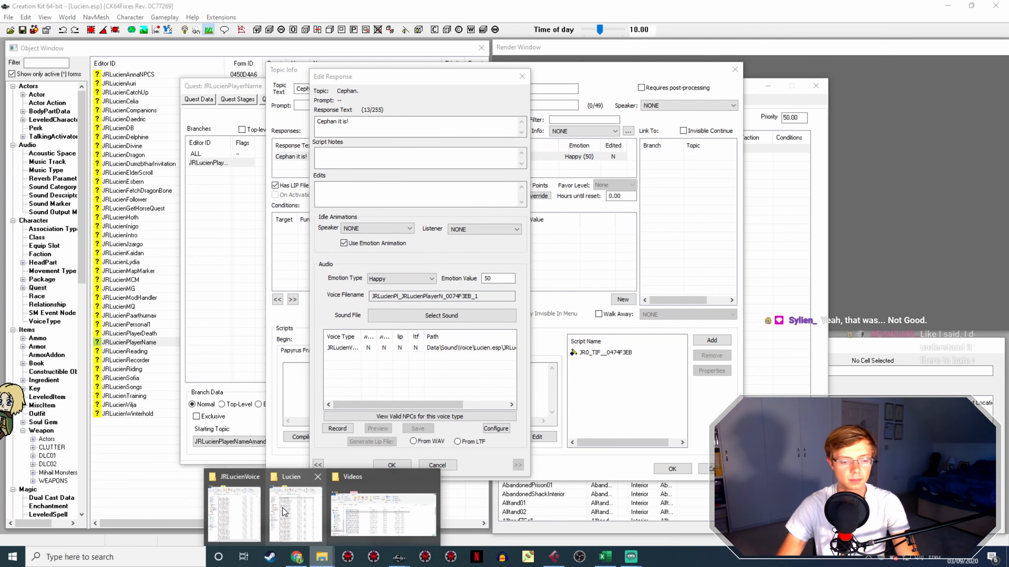
click(238, 513)
scroll(643, 287, down, 4)
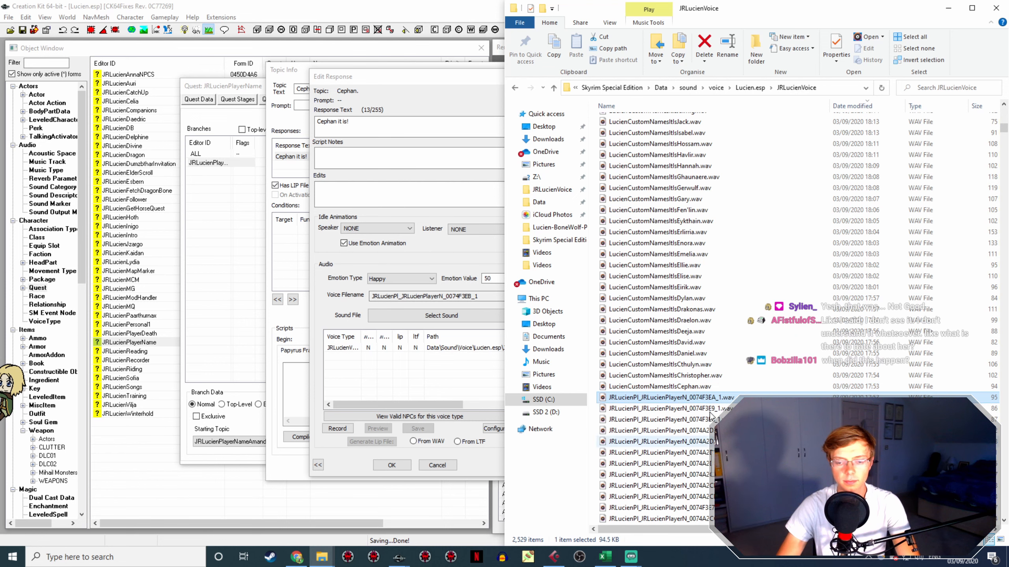
click(720, 386)
key(F2)
key(ctrl+v)
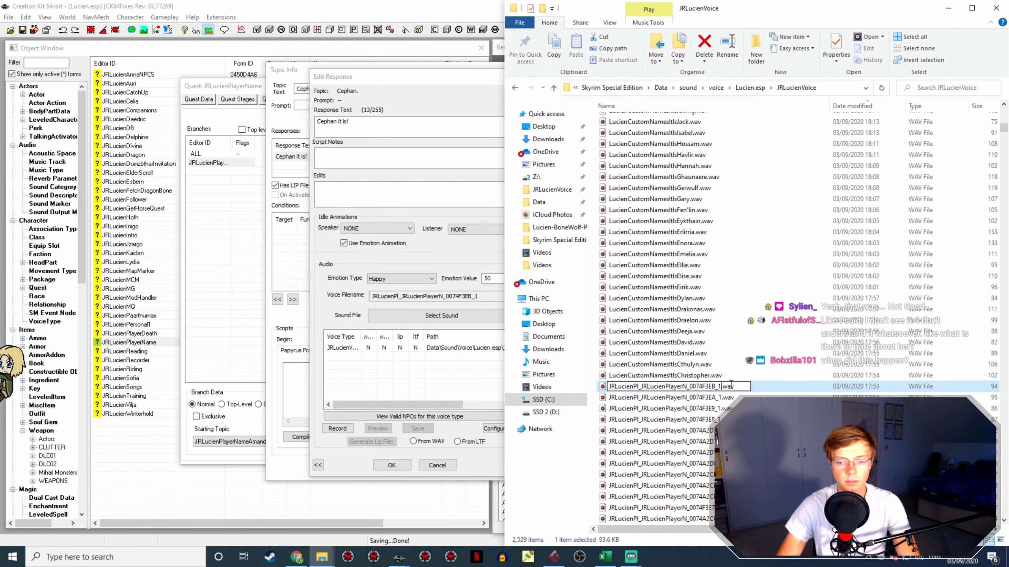
key(Return)
Return to Creation Kit, reload the "Cephan it is!" response, generate its lip file from the WAV, and close the response and its topic info
click(391, 465)
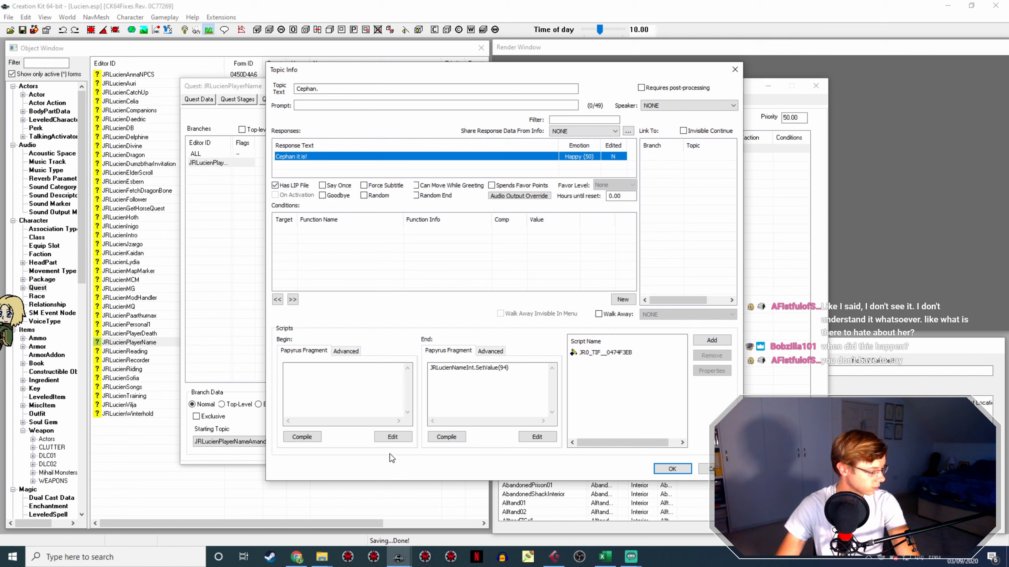
double_click(312, 158)
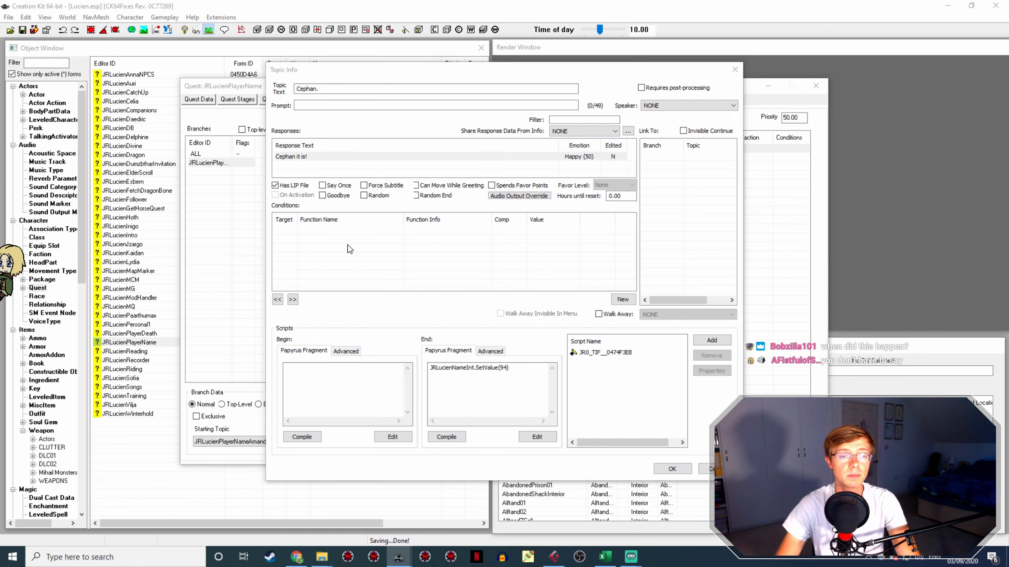
click(343, 348)
click(435, 441)
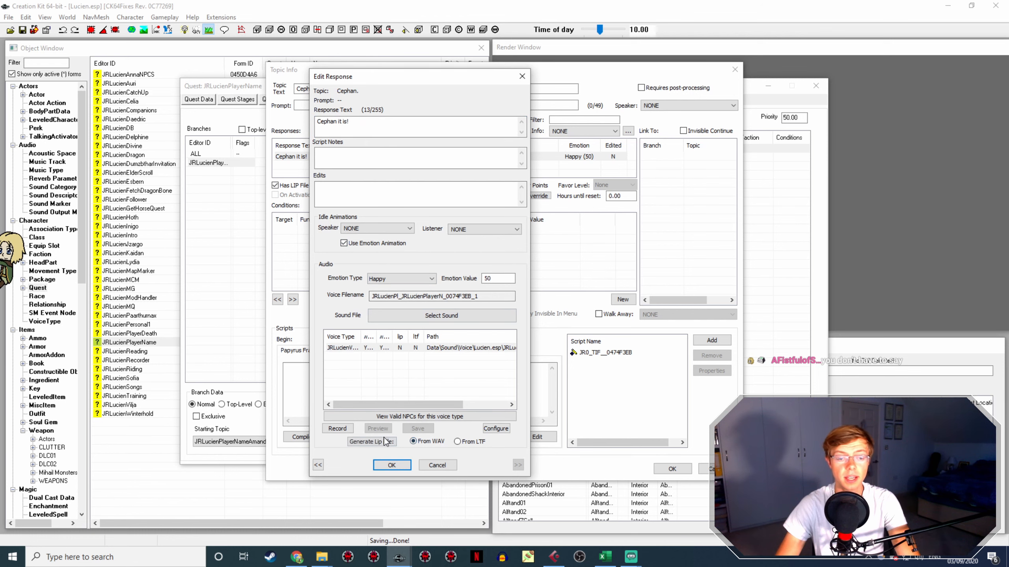
click(391, 466)
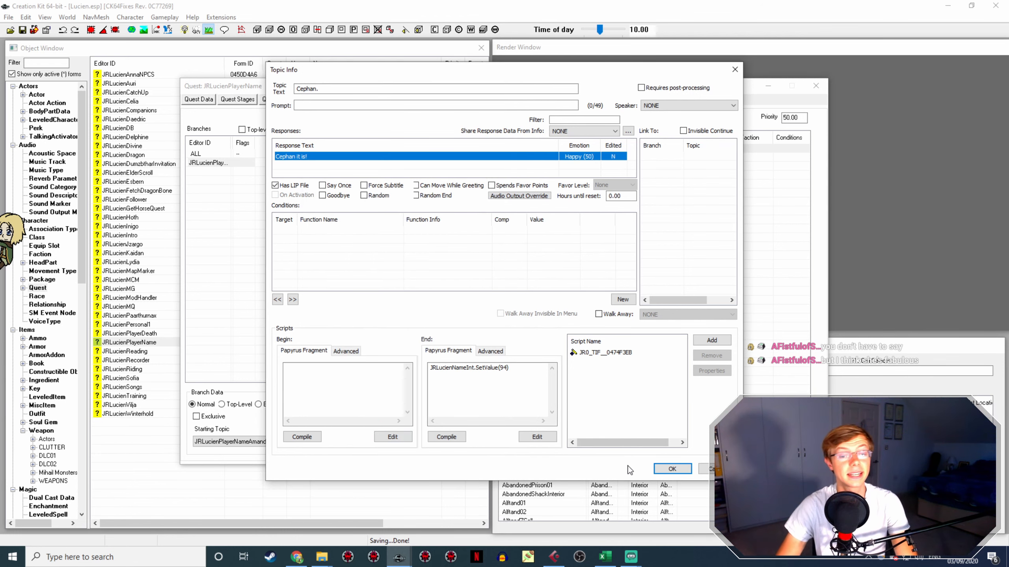
click(663, 472)
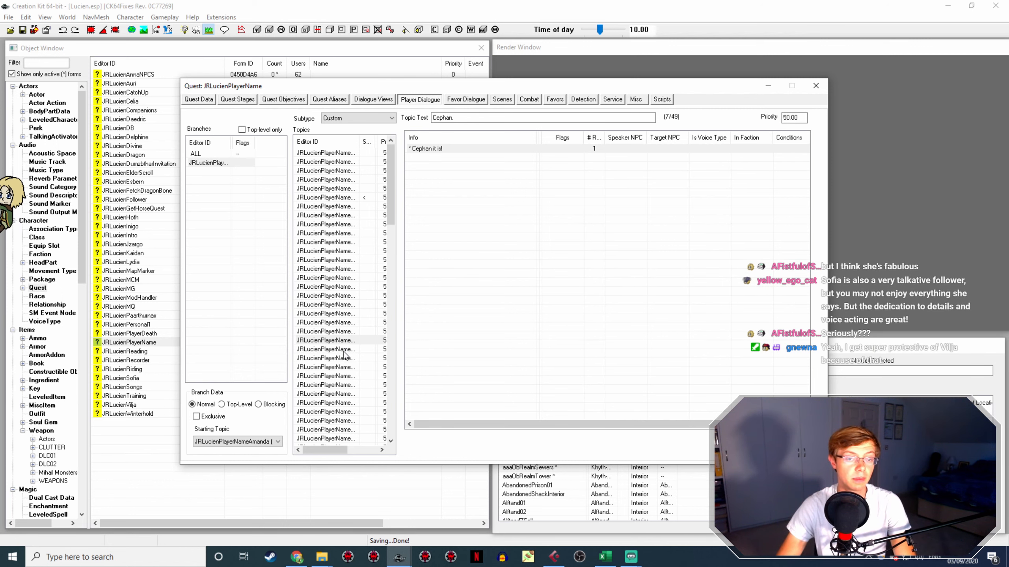
Open the "Christopher it is!" response from the Christopher topic and copy its voice filename
key(Down)
double_click(437, 149)
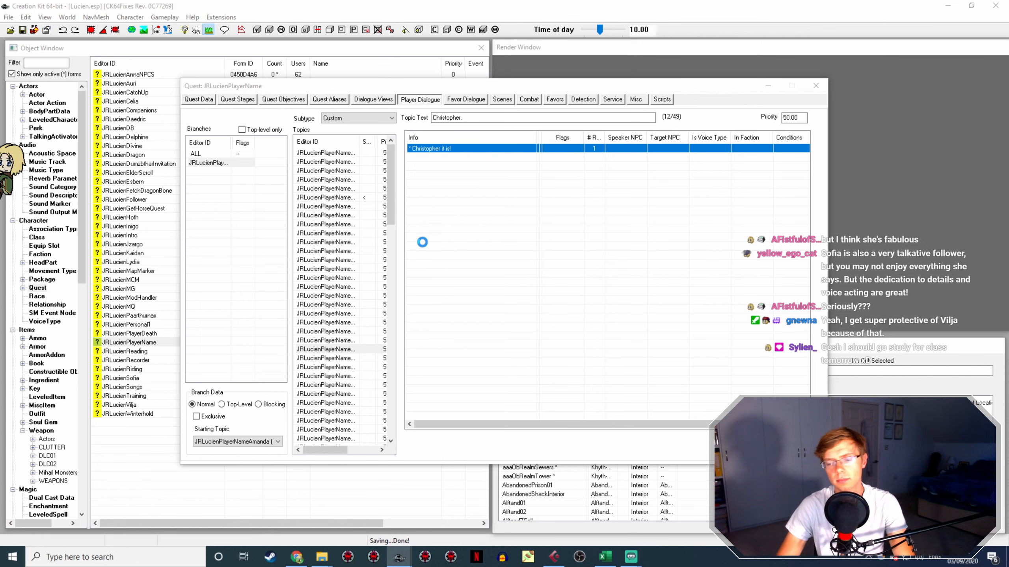
double_click(327, 156)
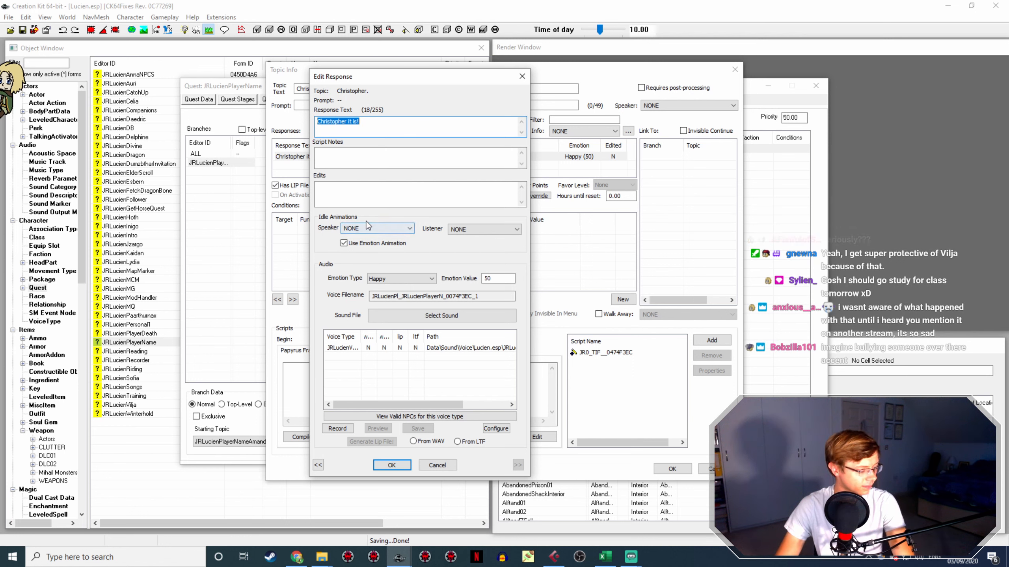
click(471, 294)
double_click(471, 294)
key(ctrl+c)
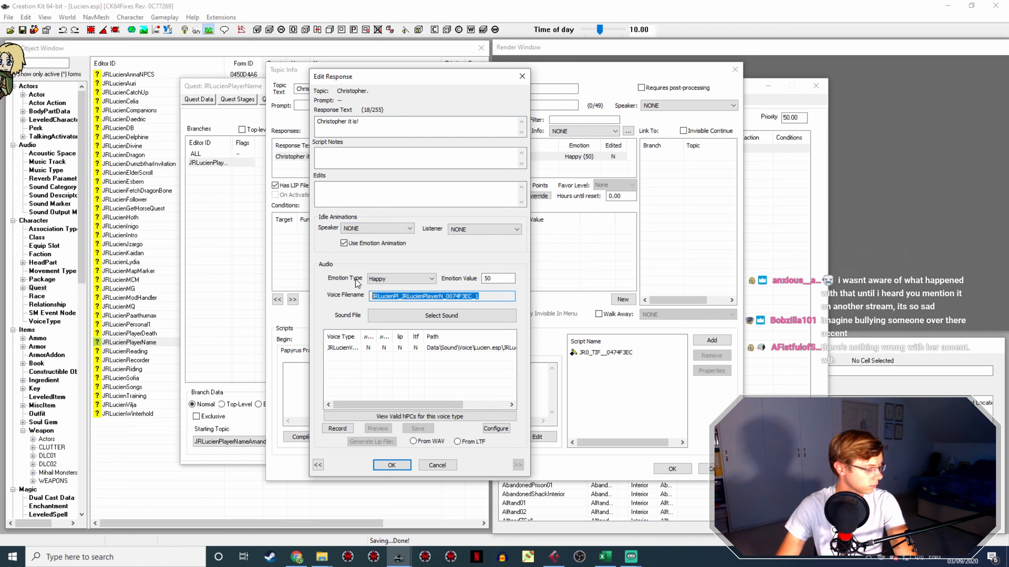
Switch to the JRLucienVoice folder in File Explorer and rename LucienCustomNamesItIsChristopher.wav to JRLucienPl_JRLucienPlayerN_0074F3EC_1
click(321, 557)
click(234, 513)
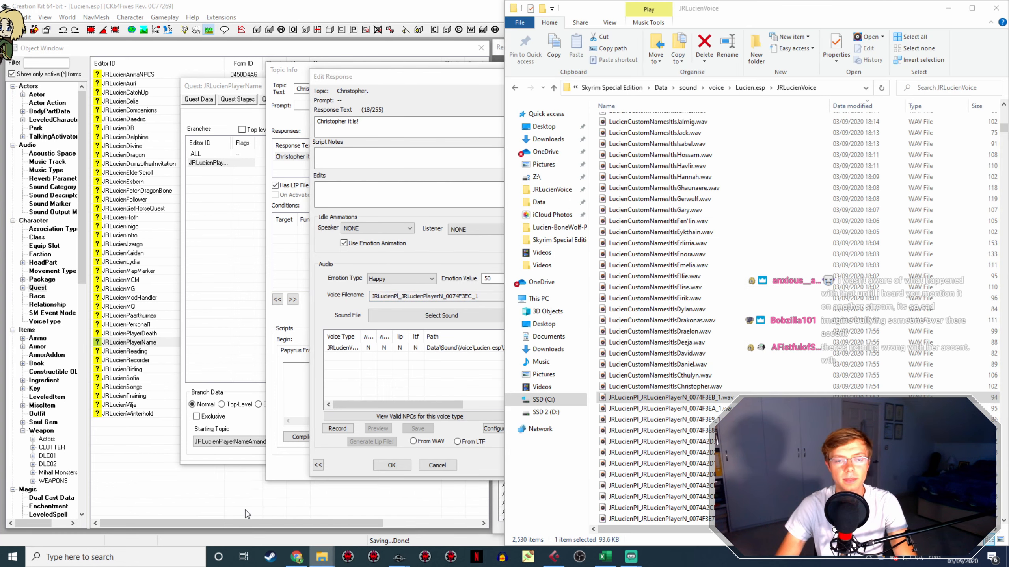
click(694, 387)
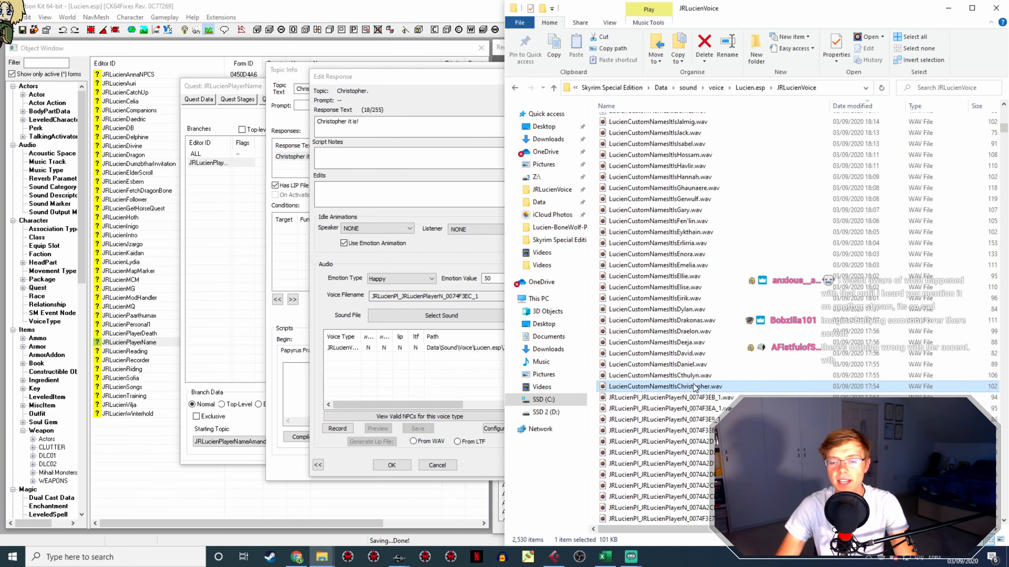
key(F2)
key(ctrl+v)
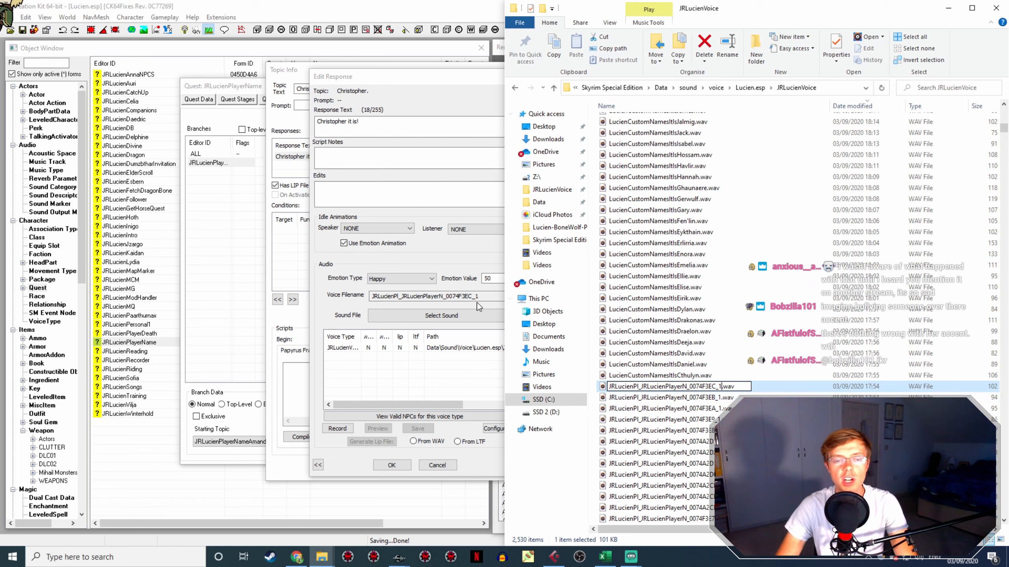
Return to Creation Kit, reload the "Christopher it is!" response, generate its lip file from the WAV, and close the response and its topic info
click(319, 251)
click(393, 466)
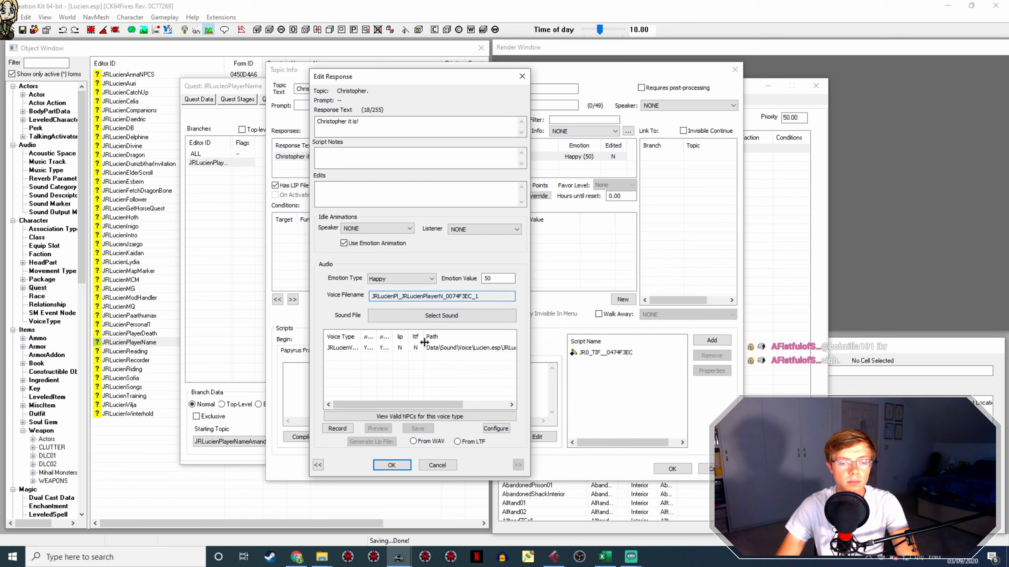
click(428, 348)
click(413, 442)
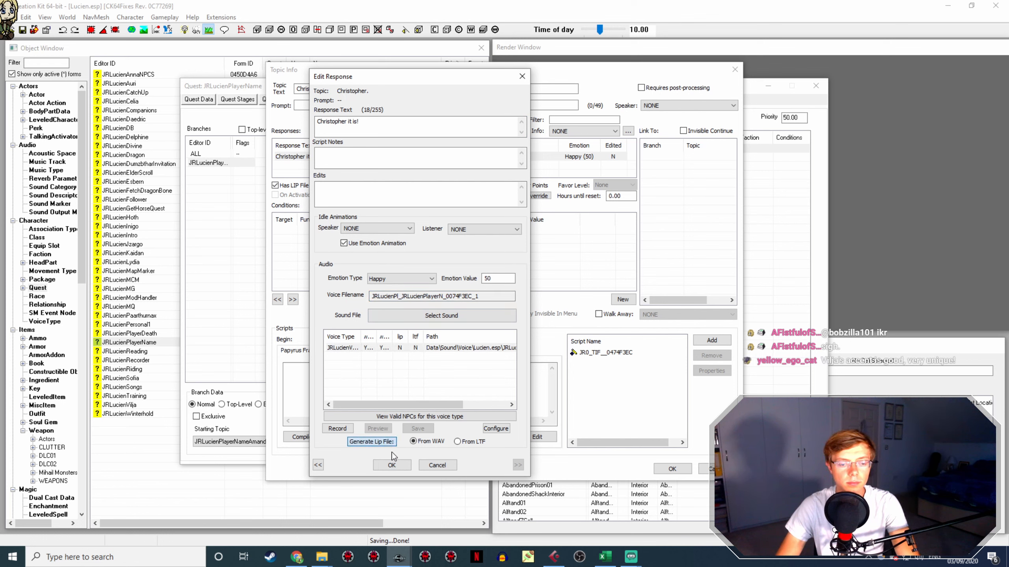
click(399, 467)
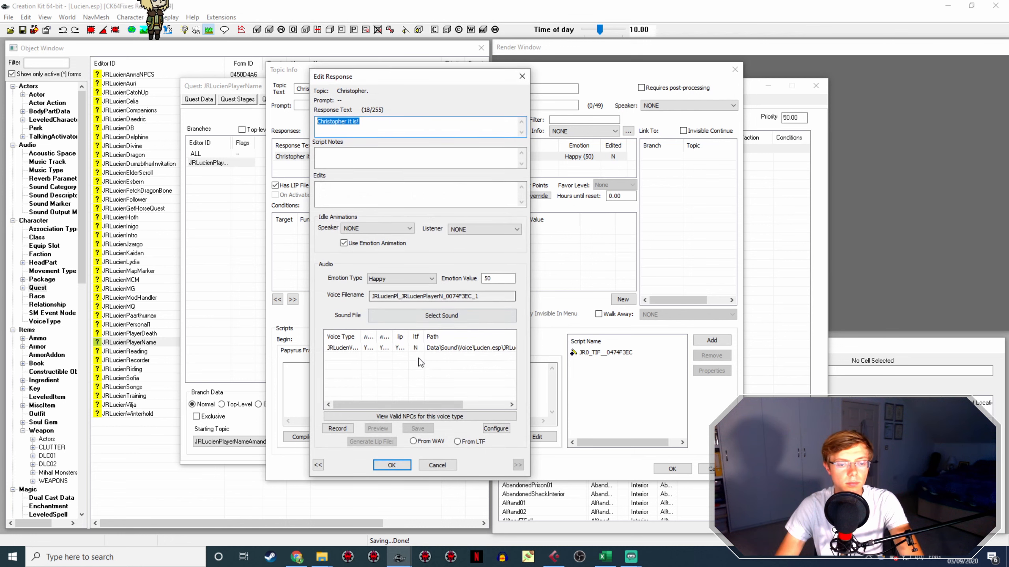
click(392, 465)
click(671, 469)
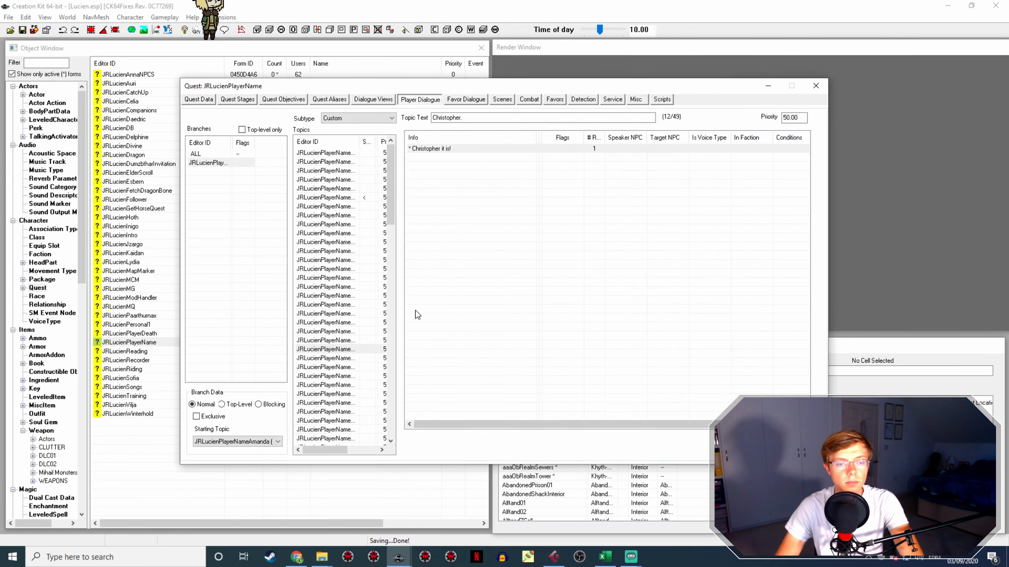
Open the "Cthulyn it is!" response from the Cthulyn topic and copy its voice filename
click(348, 358)
double_click(442, 149)
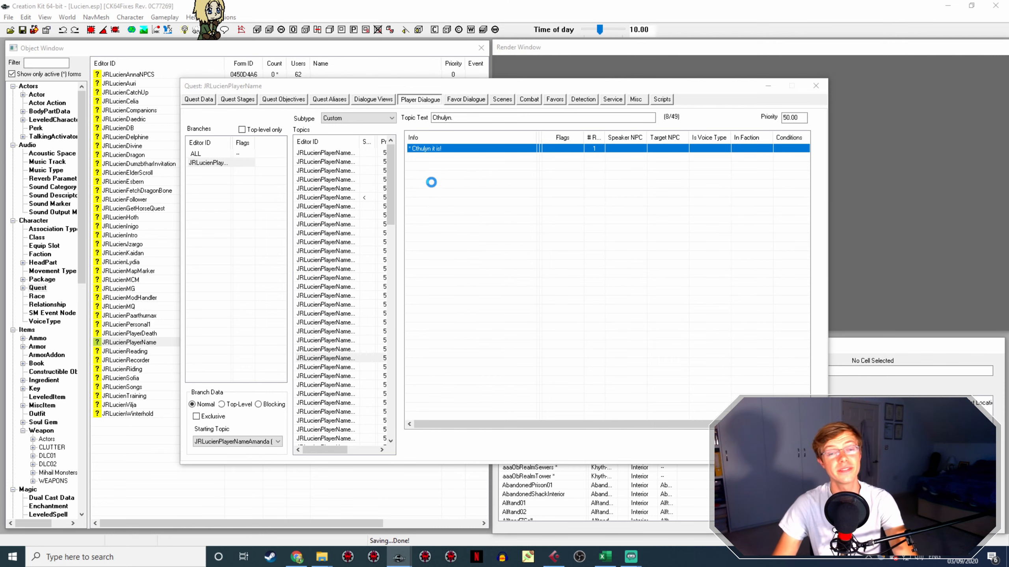
double_click(327, 156)
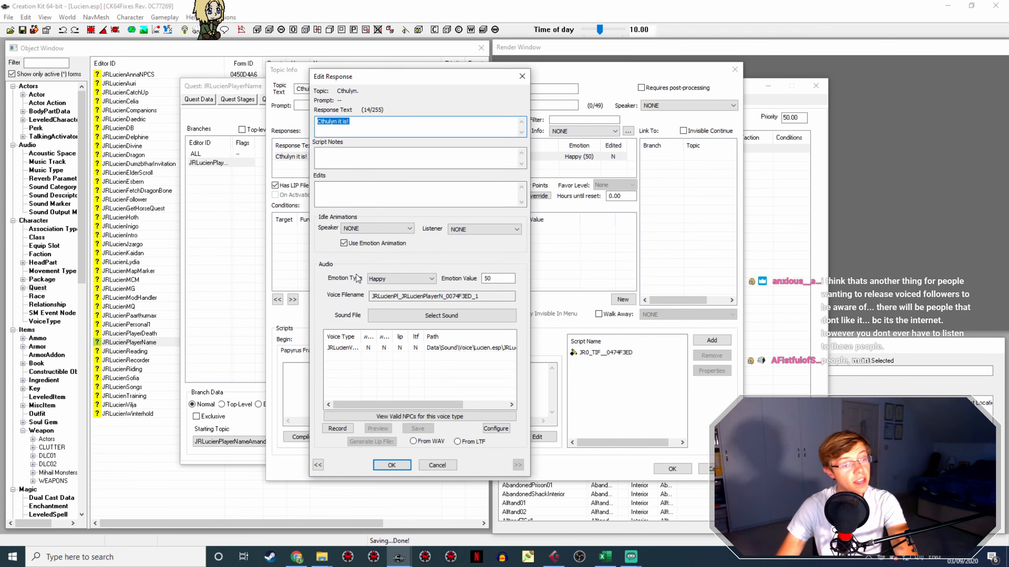
double_click(486, 295)
key(ctrl+c)
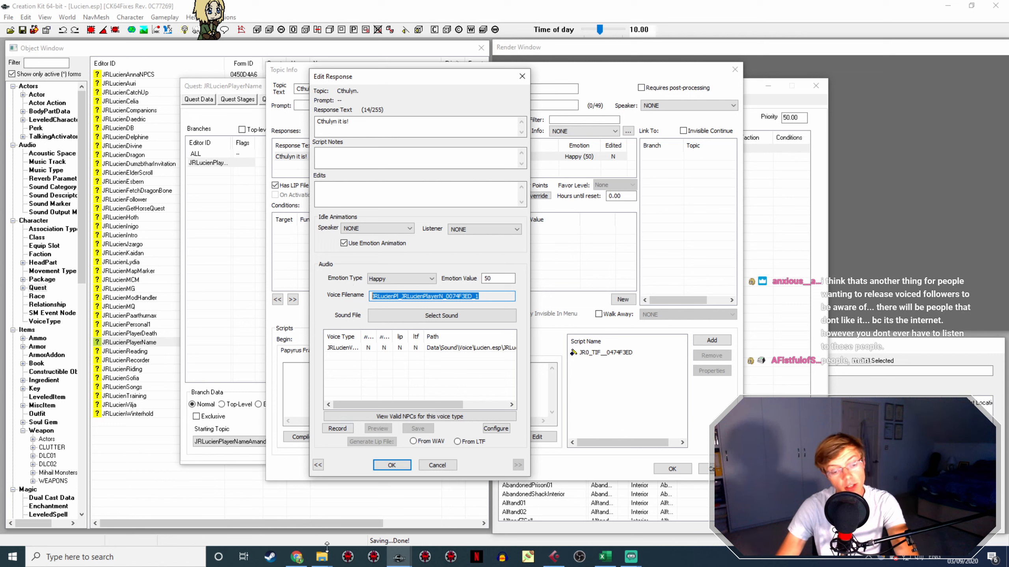
Switch to the JRLucienVoice folder in File Explorer and rename LucienCustomNamesItIsCthulyn.wav to JRLucienPl_JRLucienPlayerN_0074F3ED_1
mouse_move(323, 555)
click(297, 501)
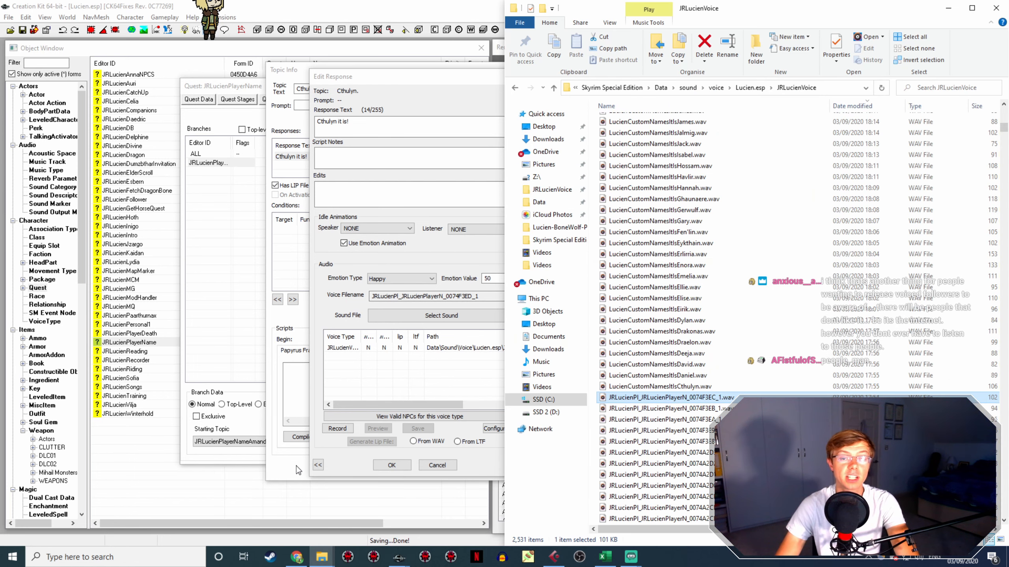
click(718, 389)
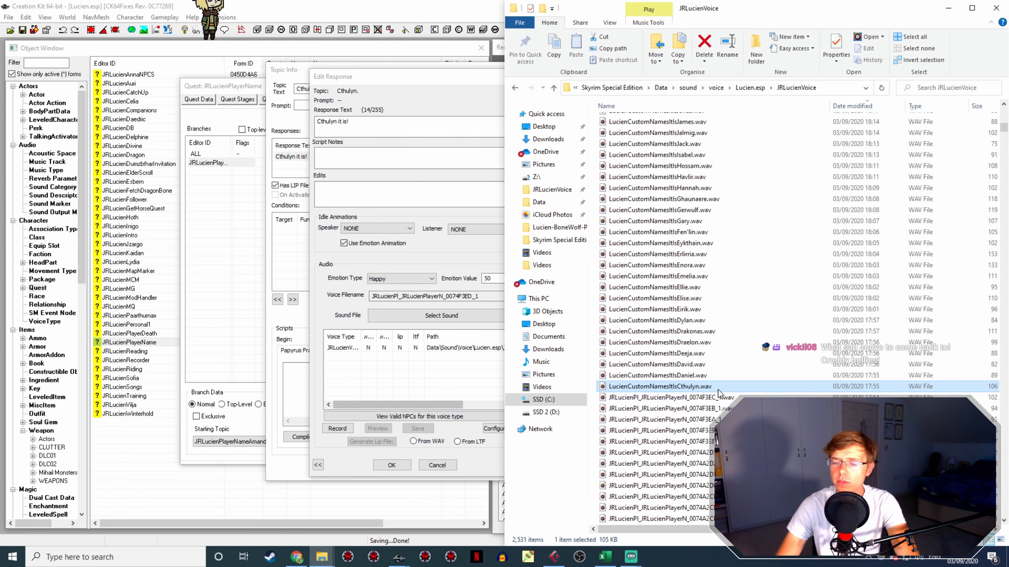
key(F2)
key(ctrl+v)
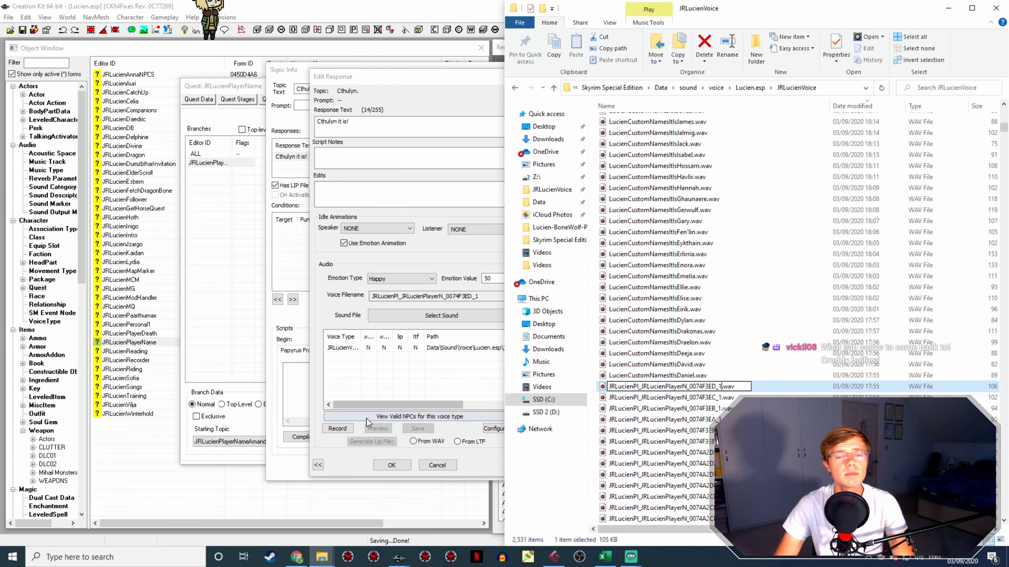
Return to Creation Kit, reload the "Cthulyn it is!" response, generate and check its lip file from the WAV, and close the topic info
click(357, 450)
click(392, 465)
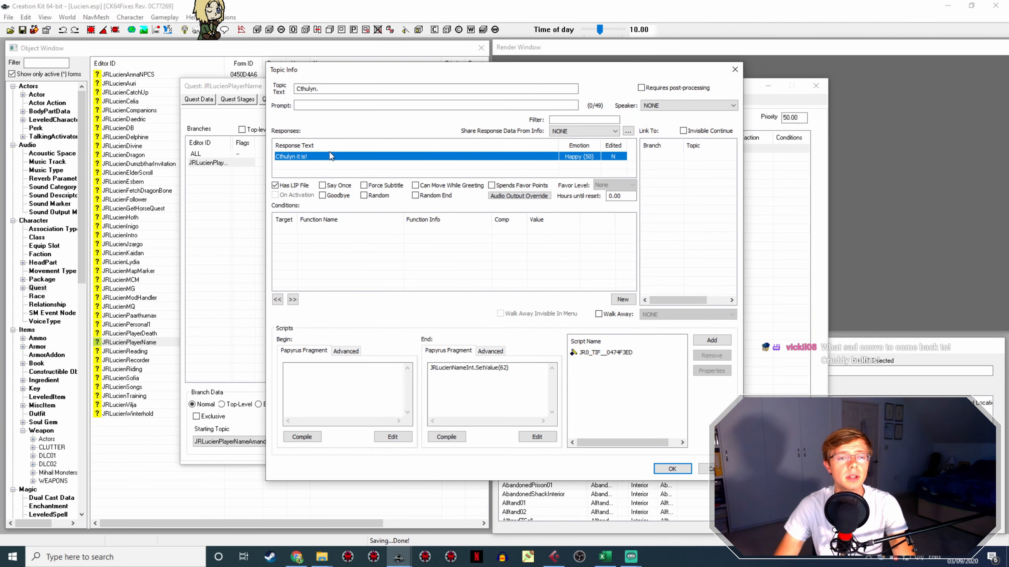
double_click(320, 157)
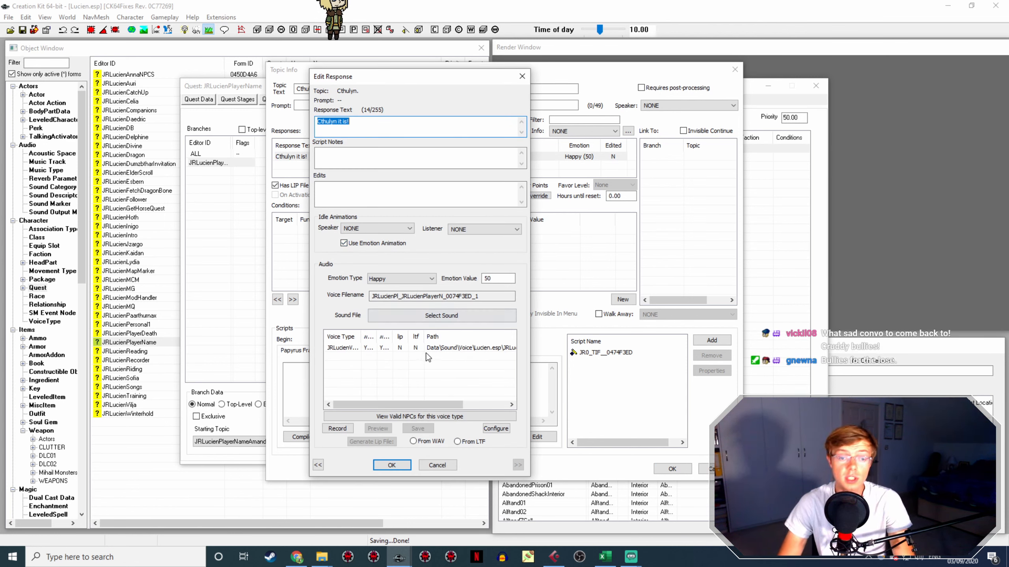
click(417, 348)
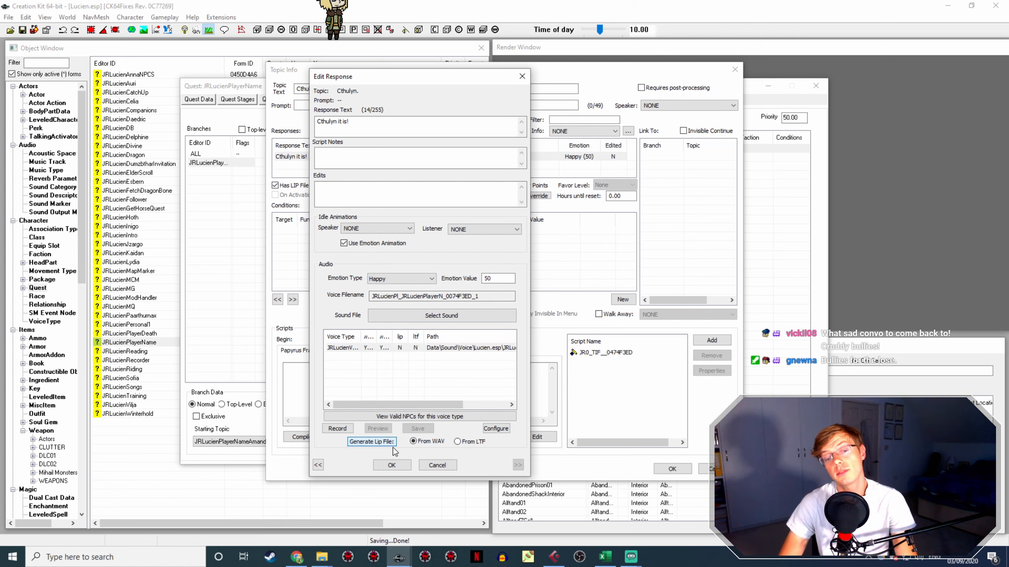
click(391, 465)
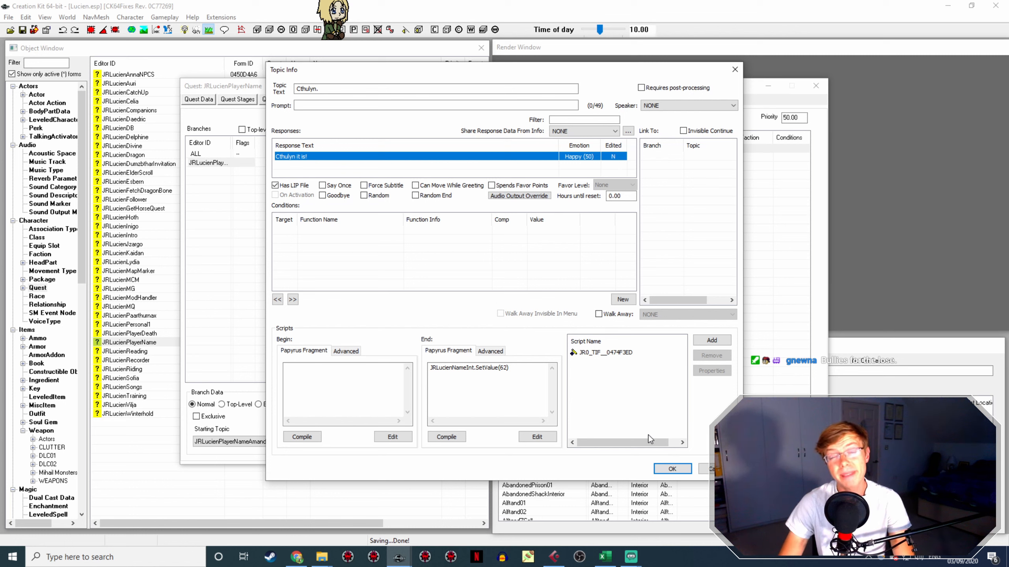
double_click(423, 157)
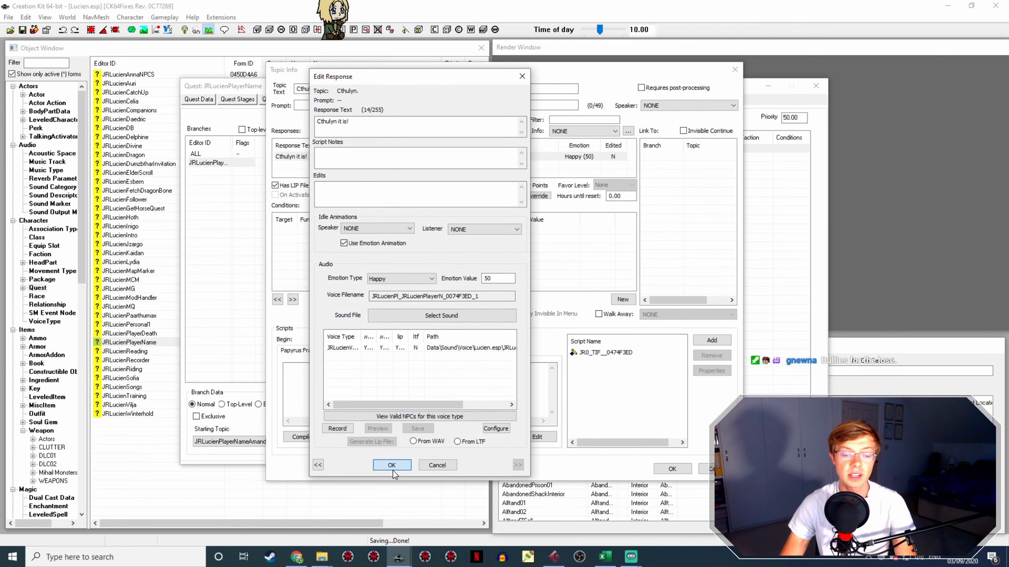
click(393, 468)
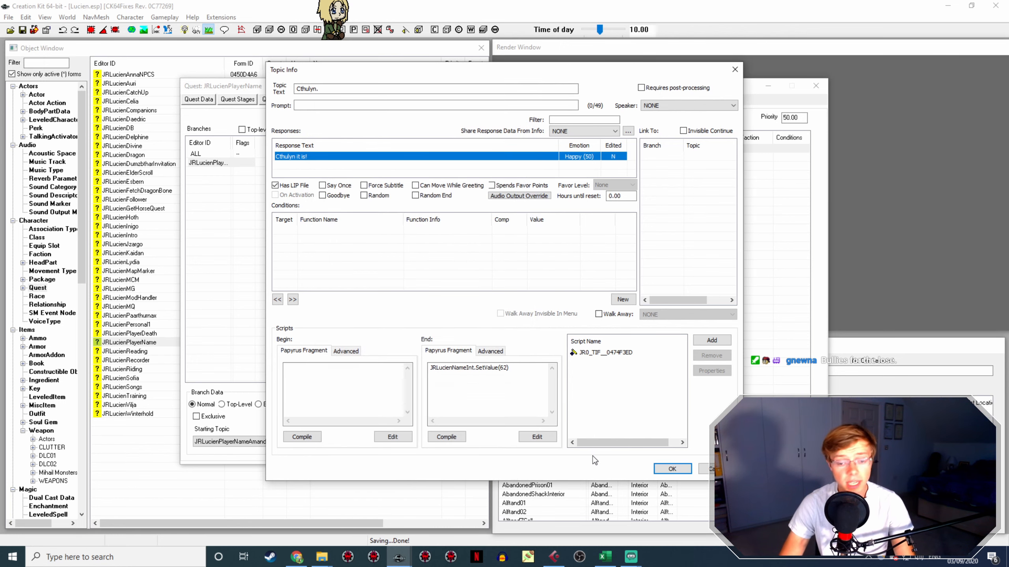
click(671, 469)
Open the "Daniel it is!" response from the Daniel topic and copy its voice filename
click(348, 367)
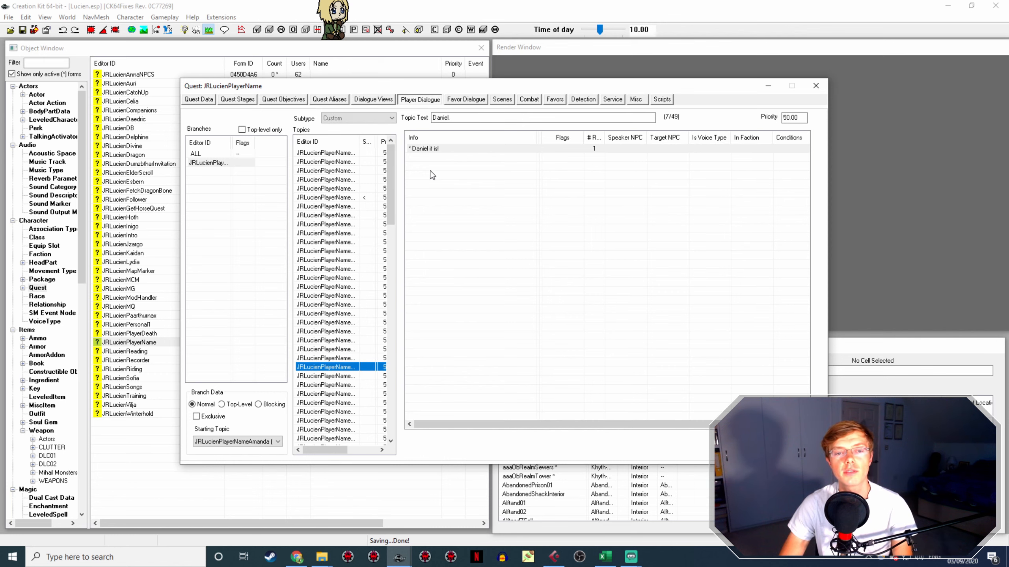
double_click(434, 150)
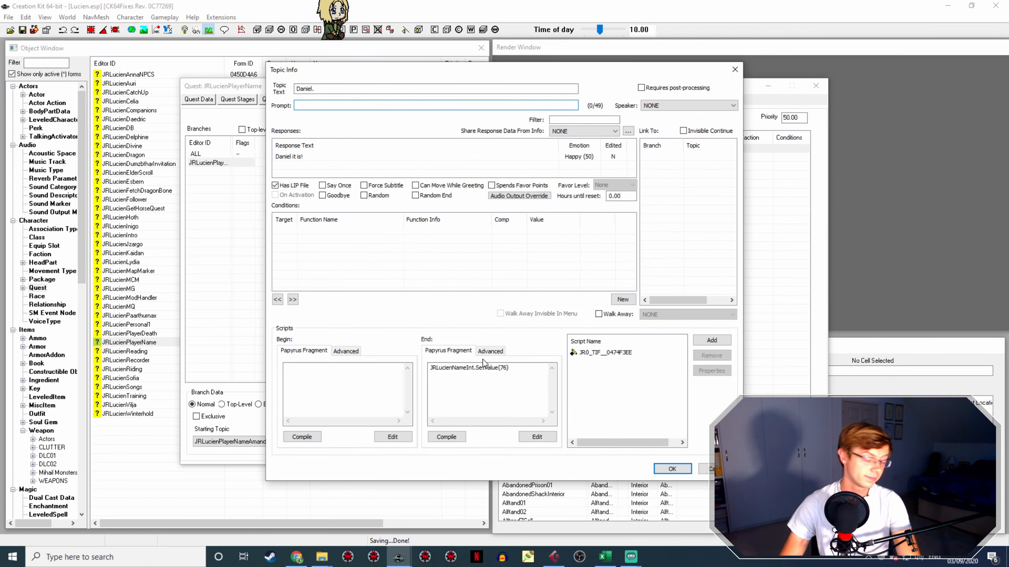
double_click(289, 159)
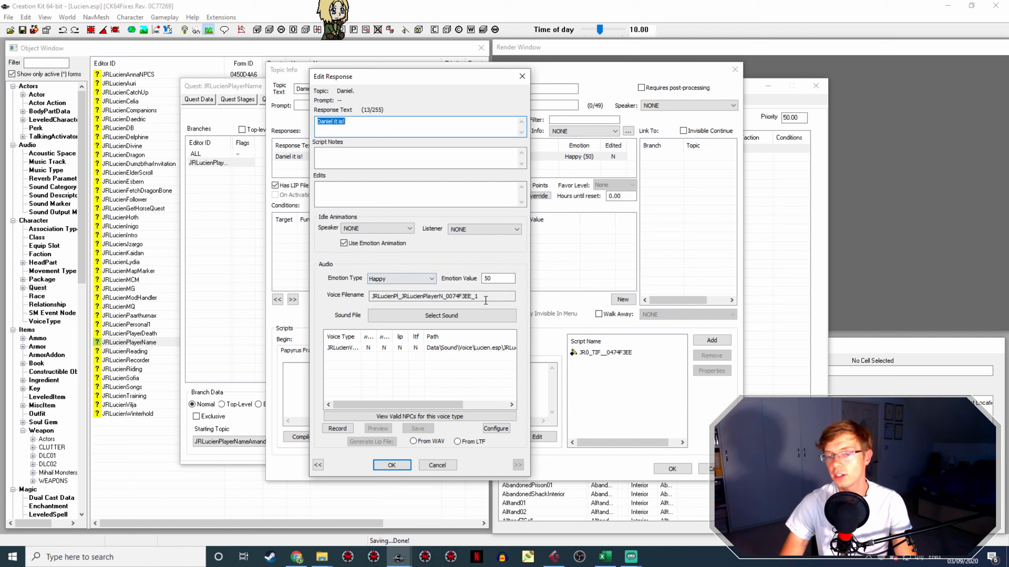
drag(485, 301, 344, 301)
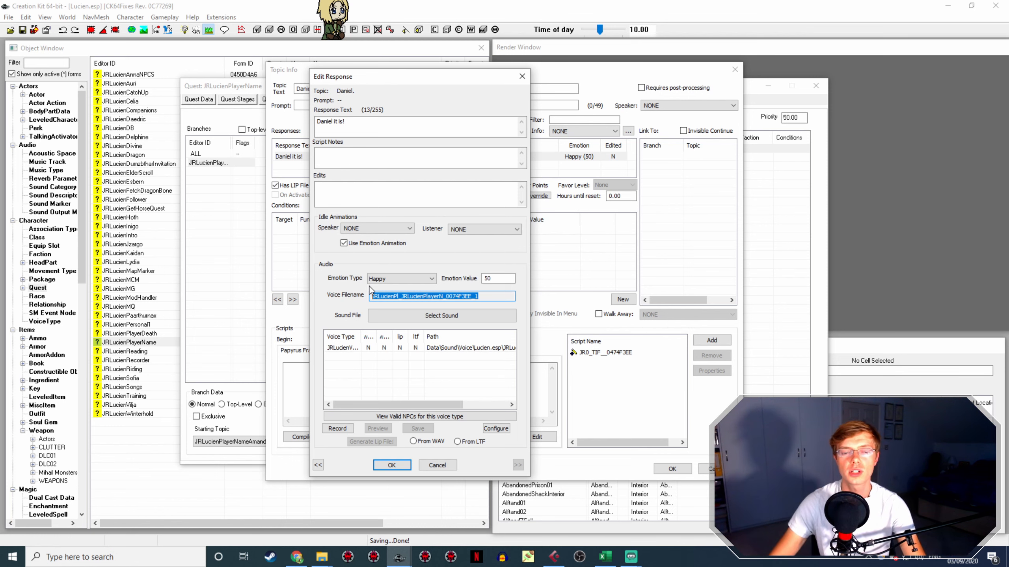
Switch to the JRLucienVoice folder in File Explorer and rename the Daniel WAV to JRLucienPl_JRLucienPlayerN_0074F3EE_1
mouse_move(323, 557)
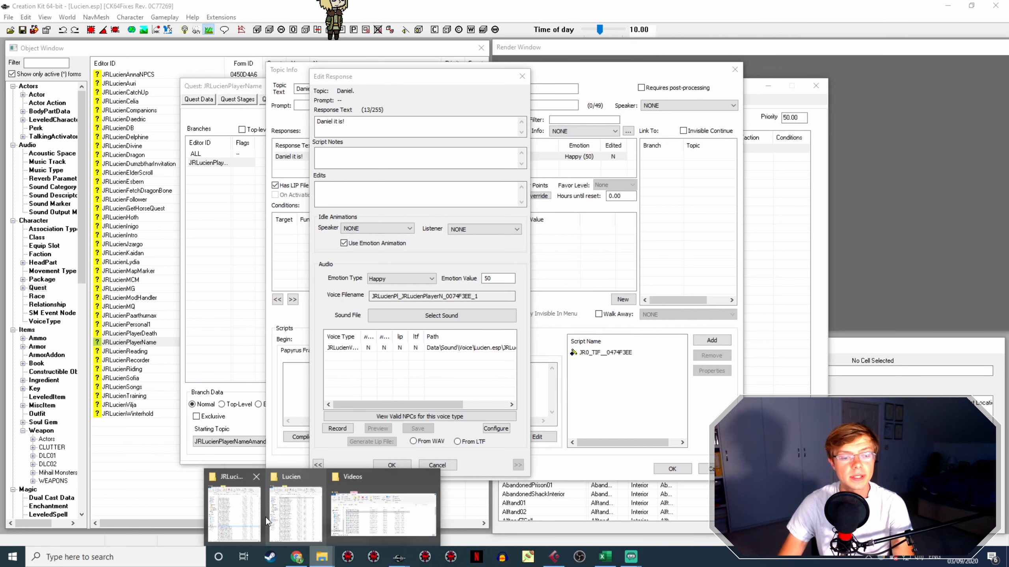
click(252, 515)
click(699, 386)
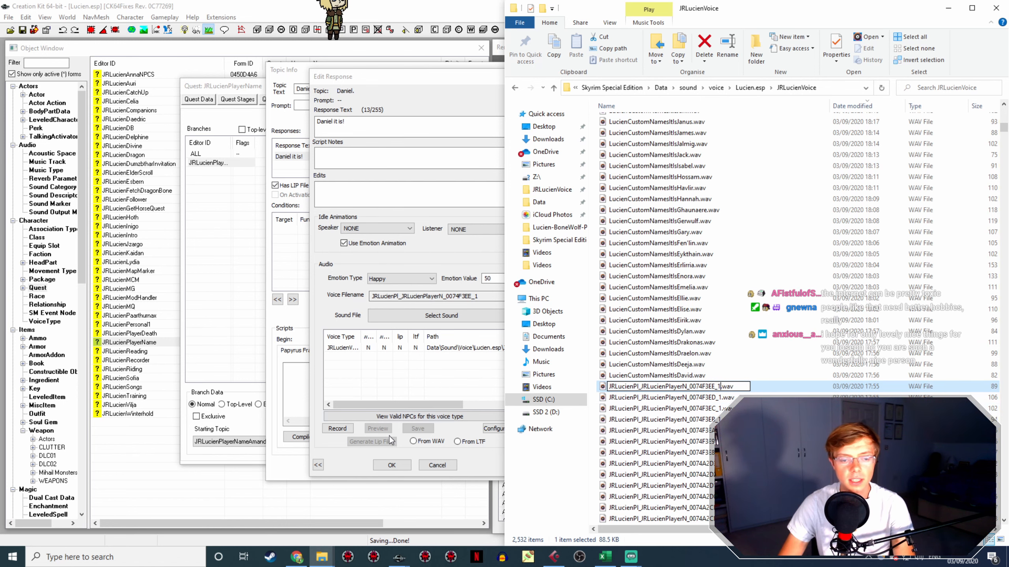
Return to Creation Kit, reload the "Daniel it is!" response, and check its voice filename against the renamed WAV in File Explorer
click(392, 465)
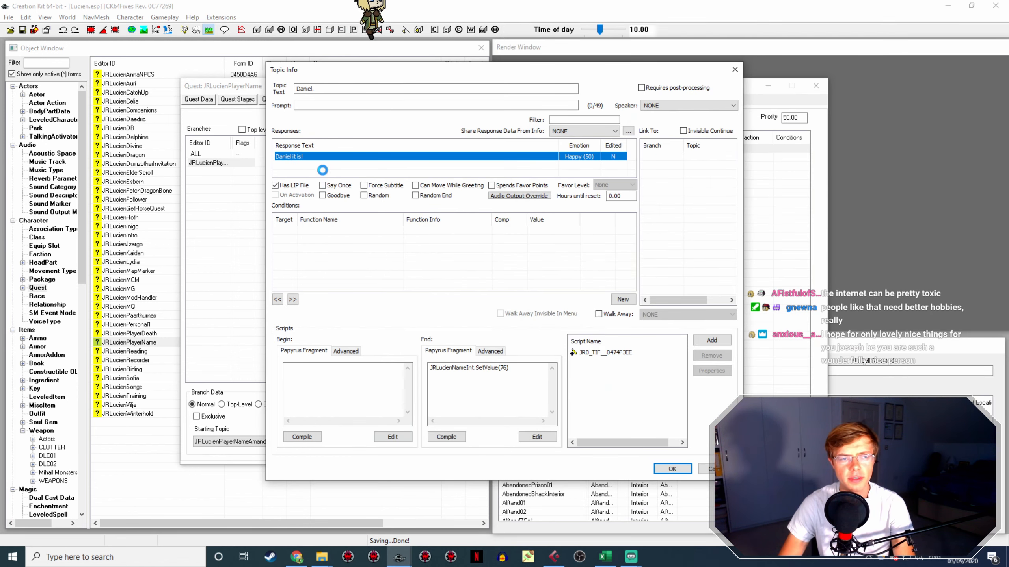
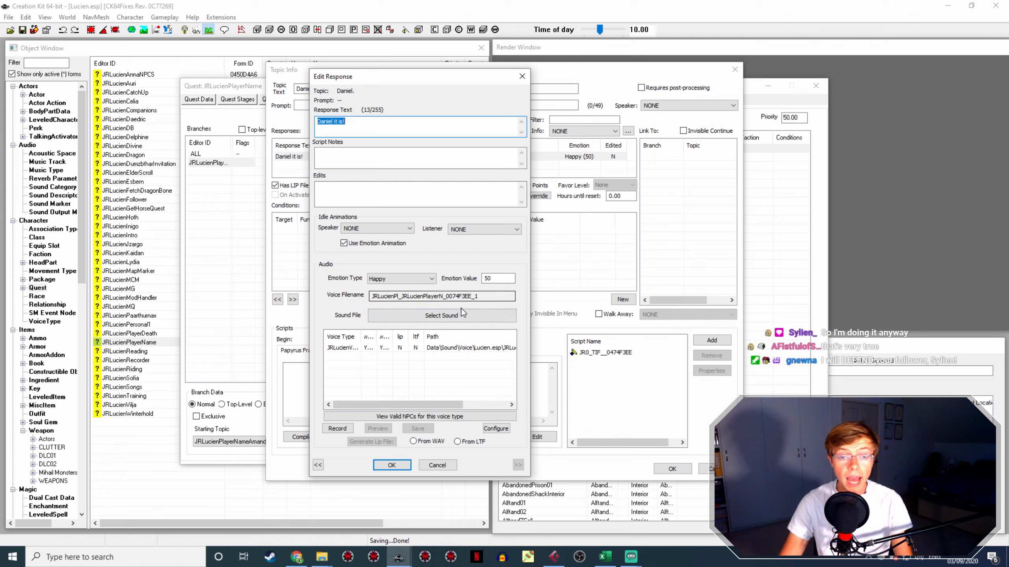
drag(489, 296, 433, 297)
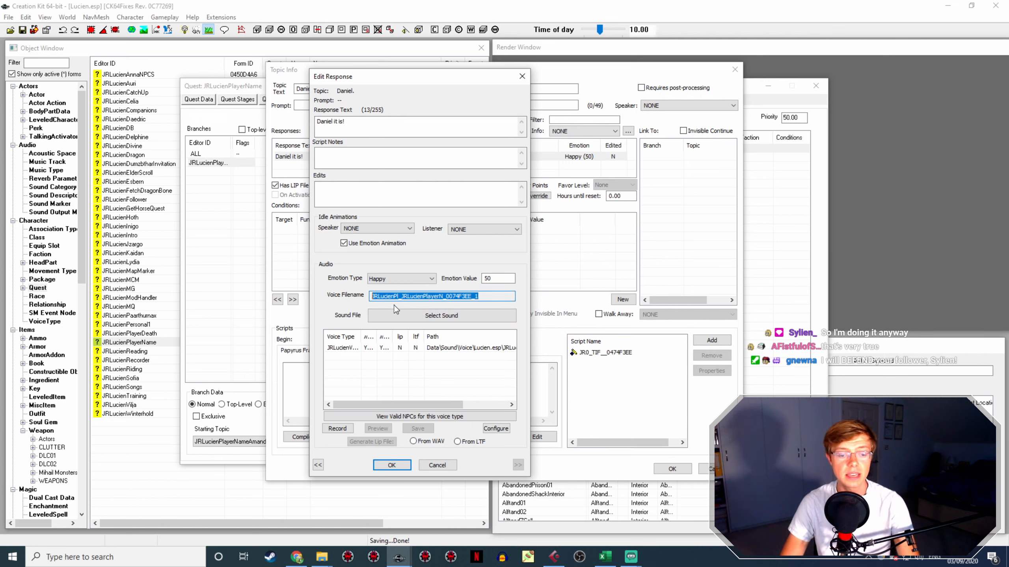
click(322, 556)
click(362, 505)
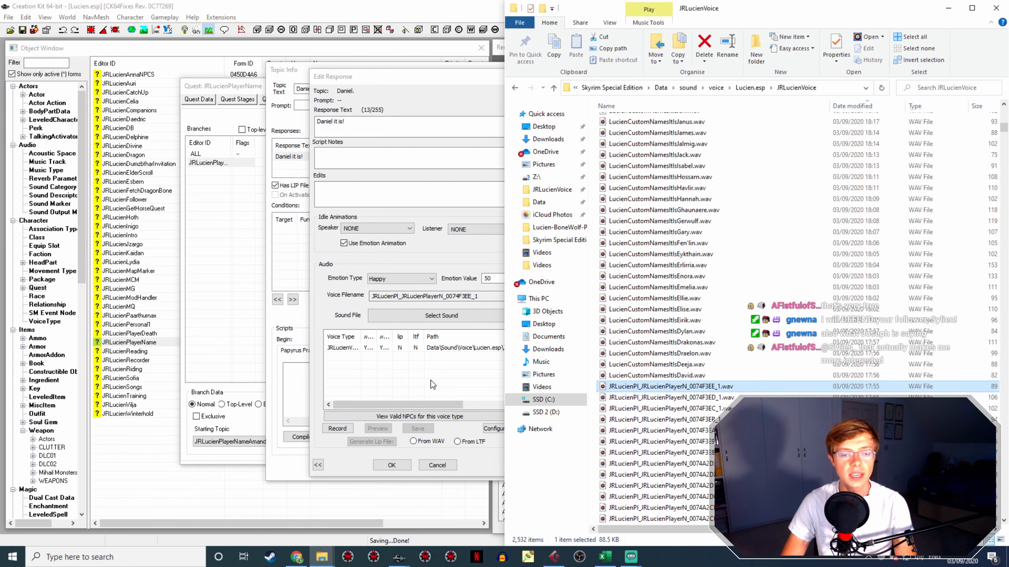
Back in Creation Kit, generate the "Daniel it is!" lip file from the WAV and close the response and its topic info
click(418, 347)
click(425, 443)
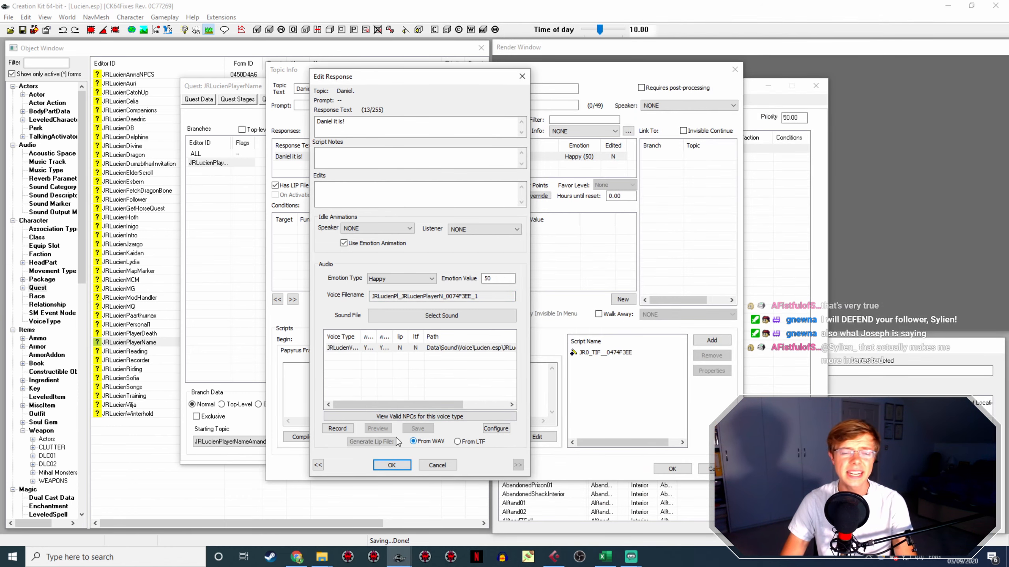
click(387, 441)
click(393, 465)
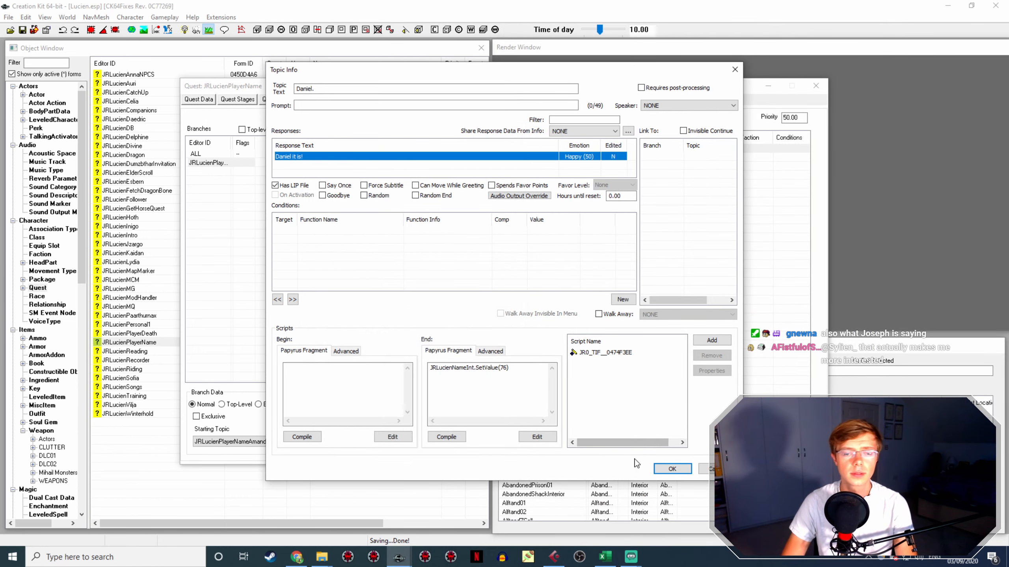
click(669, 469)
Open the "David it is!" response from the David topic and copy its voice filename
click(339, 375)
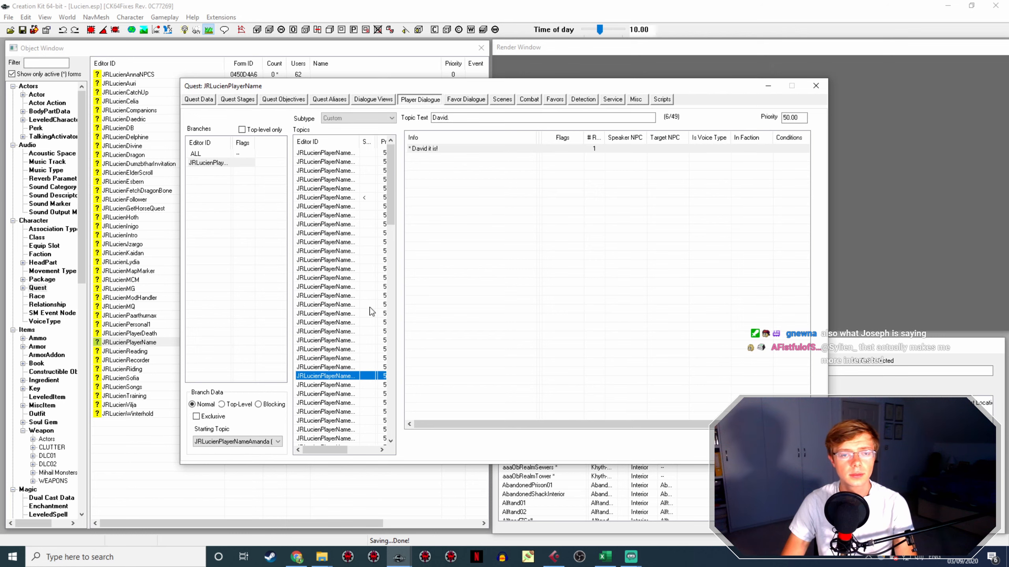
double_click(435, 150)
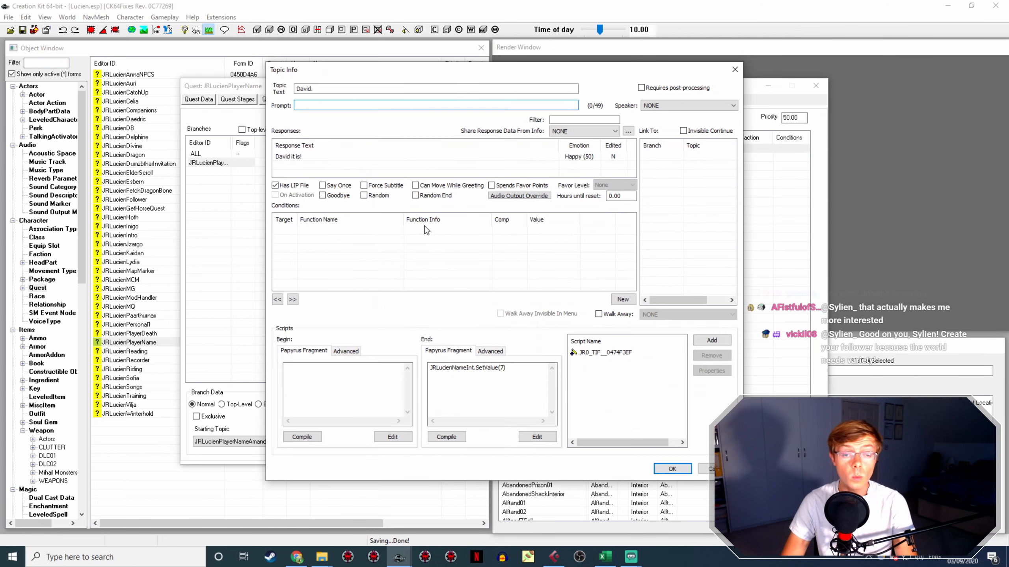
double_click(296, 156)
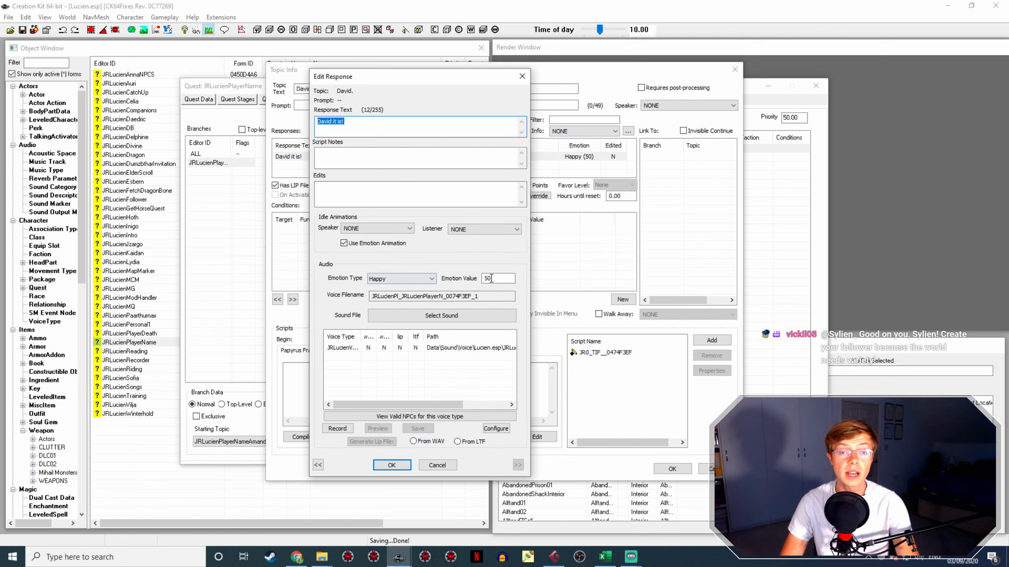
double_click(425, 296)
key(ctrl+c)
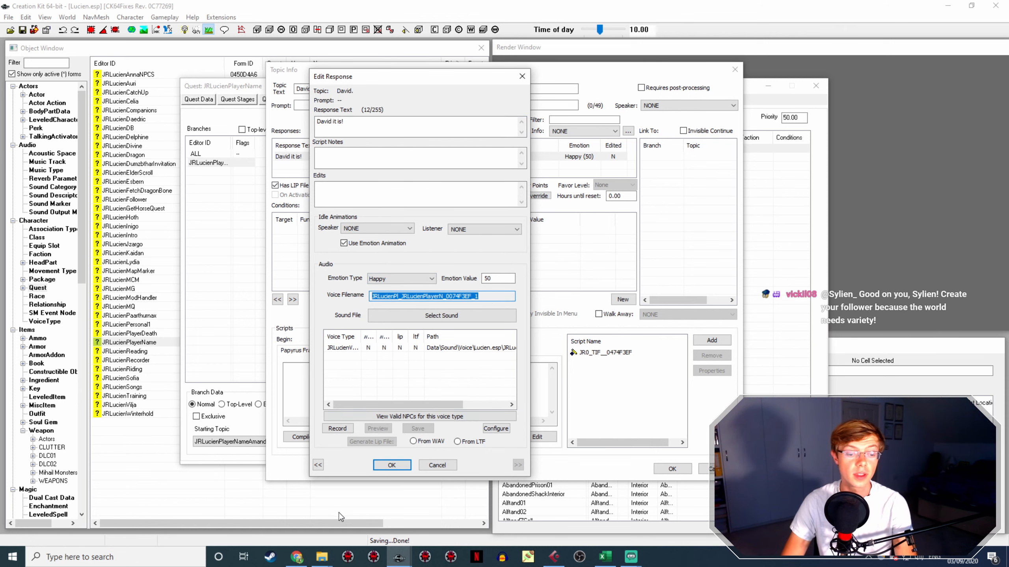
Switch to the JRLucienVoice folder in File Explorer and rename LucienCustomNamesItIsDavid.wav to JRLucienPl_JRLucienPlayerN_0074F3EF_1
click(322, 557)
click(246, 517)
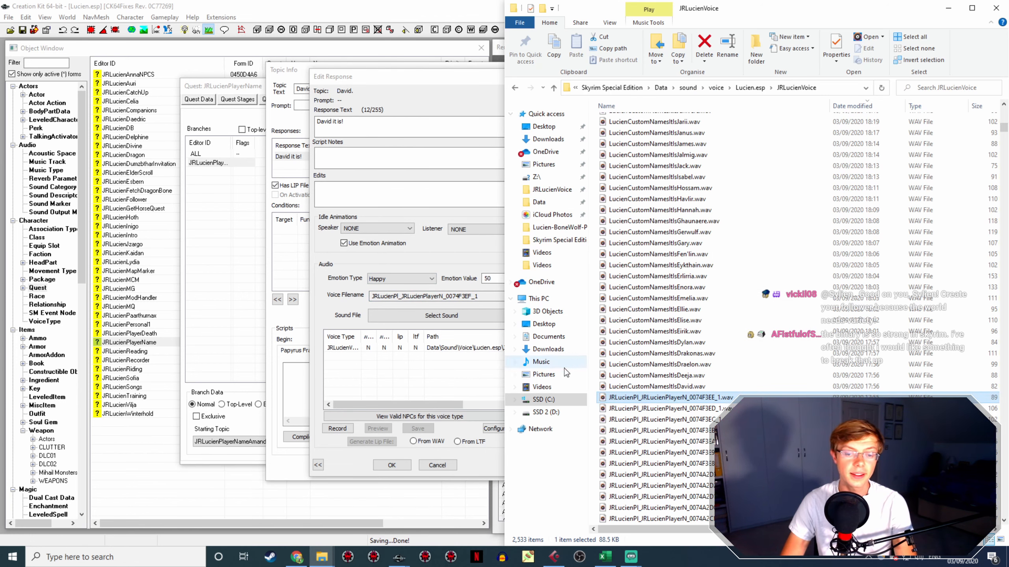
click(680, 386)
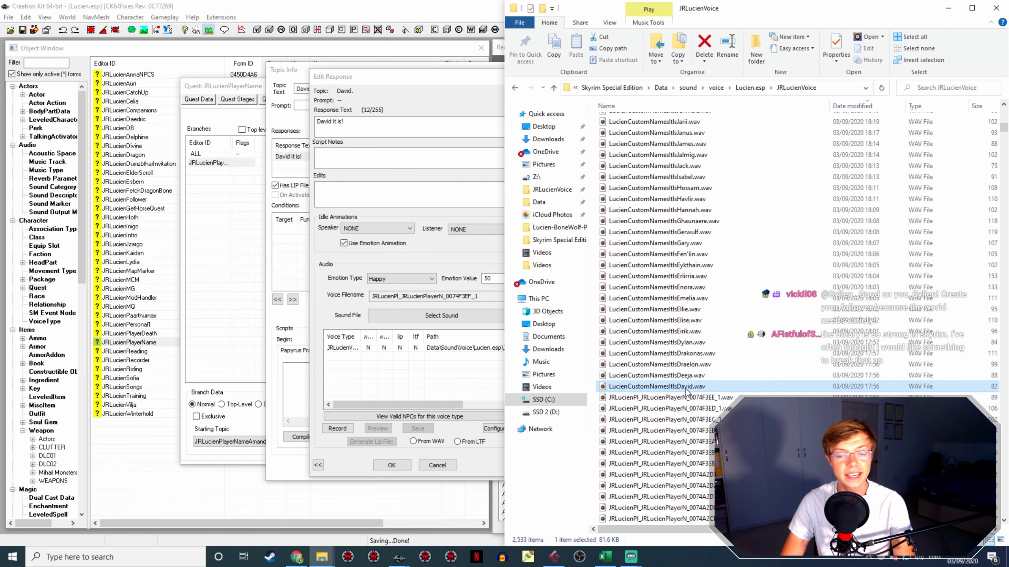
key(F2)
key(ctrl+v)
key(Return)
Return to Creation Kit, reload the "David it is!" response, generate its lip file from the WAV, and close the topic info
click(391, 465)
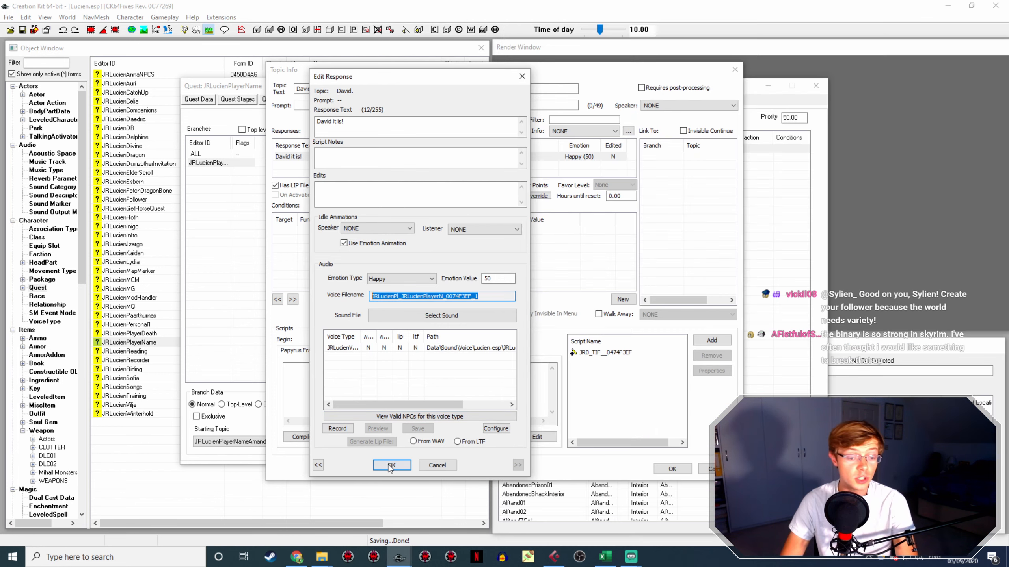
click(392, 465)
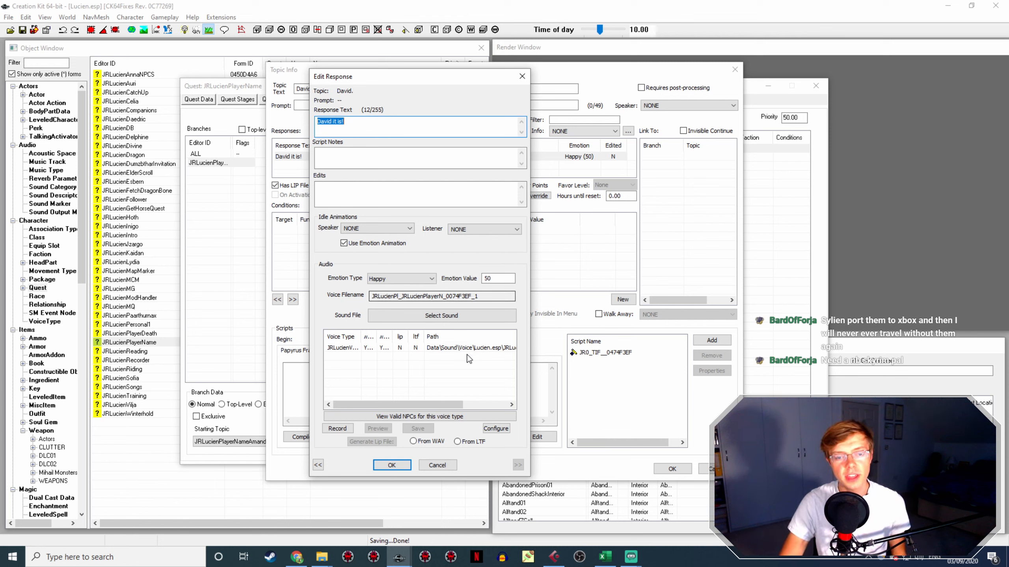
click(456, 348)
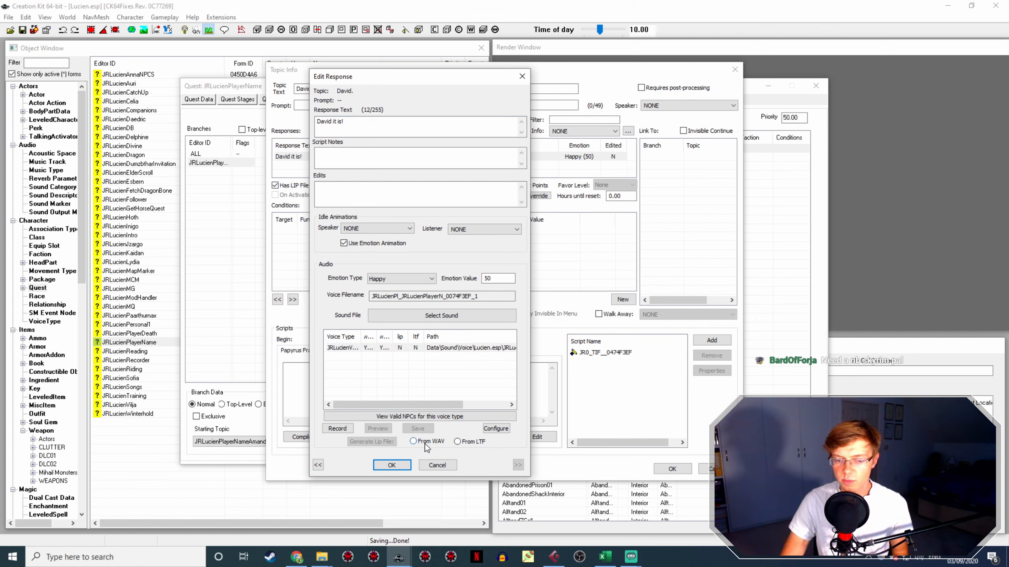
click(403, 465)
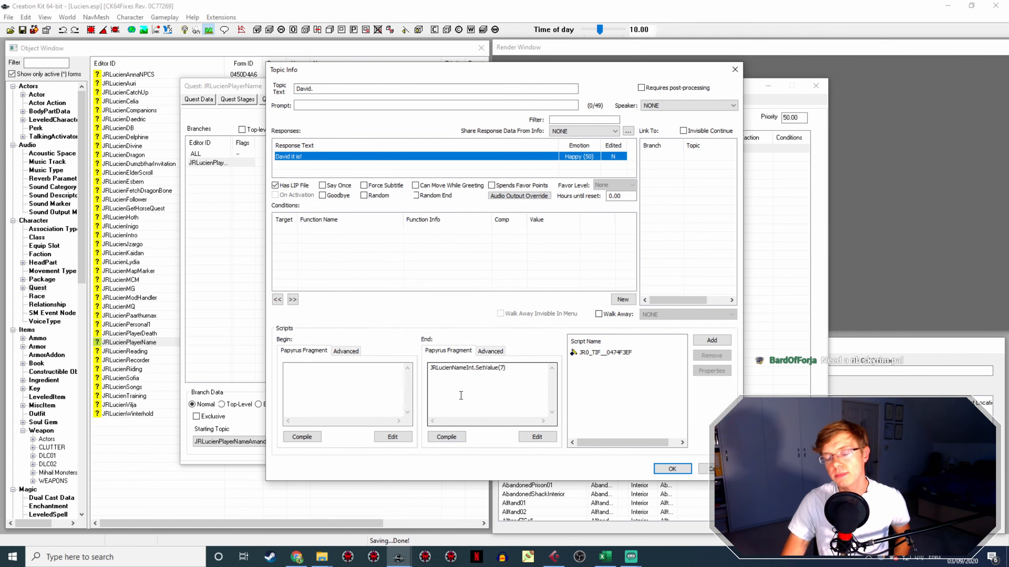
click(671, 469)
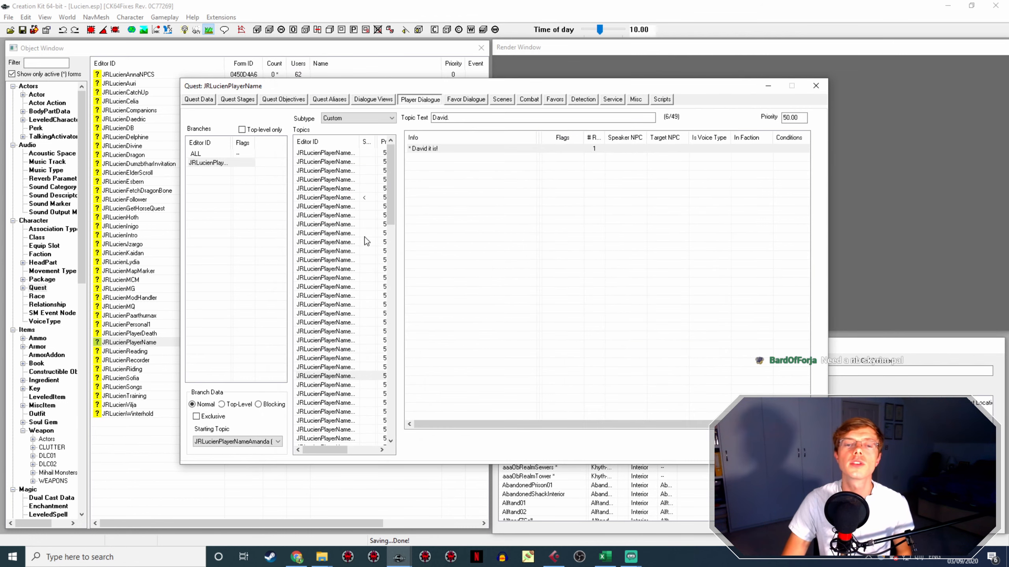
Open the "Deeja it is!" response from the Deeja topic and copy its voice filename
click(344, 385)
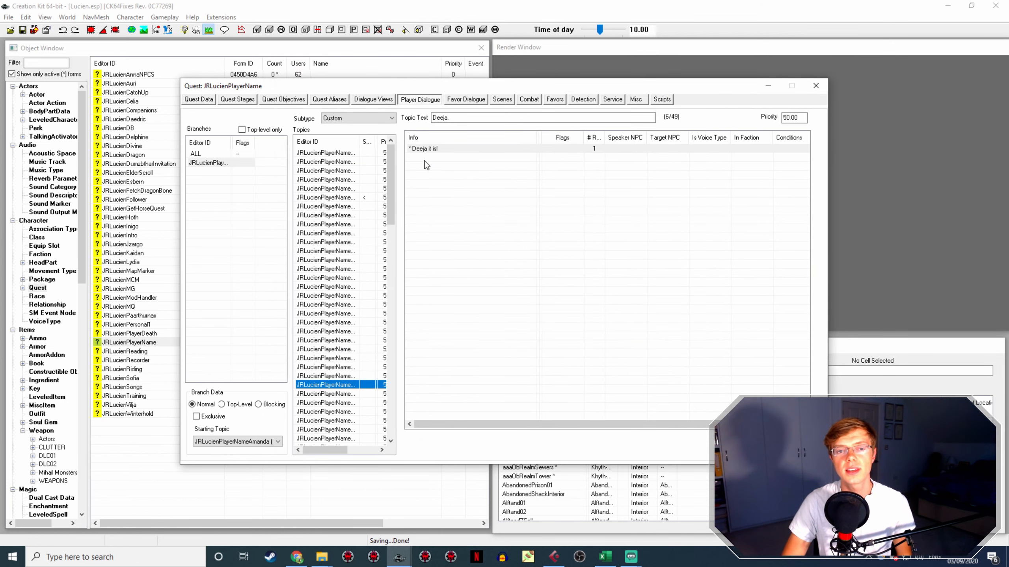
click(429, 149)
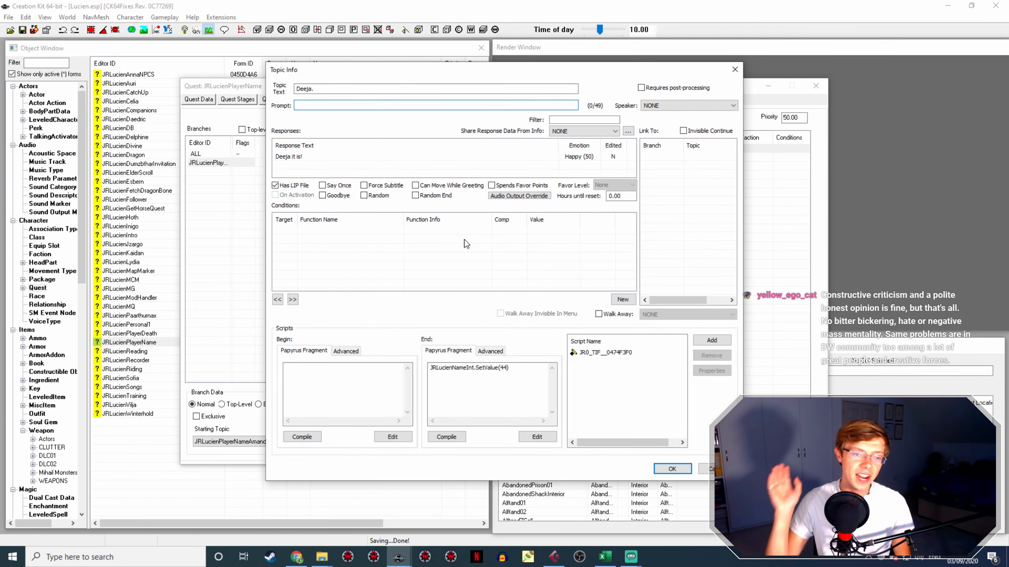
double_click(323, 156)
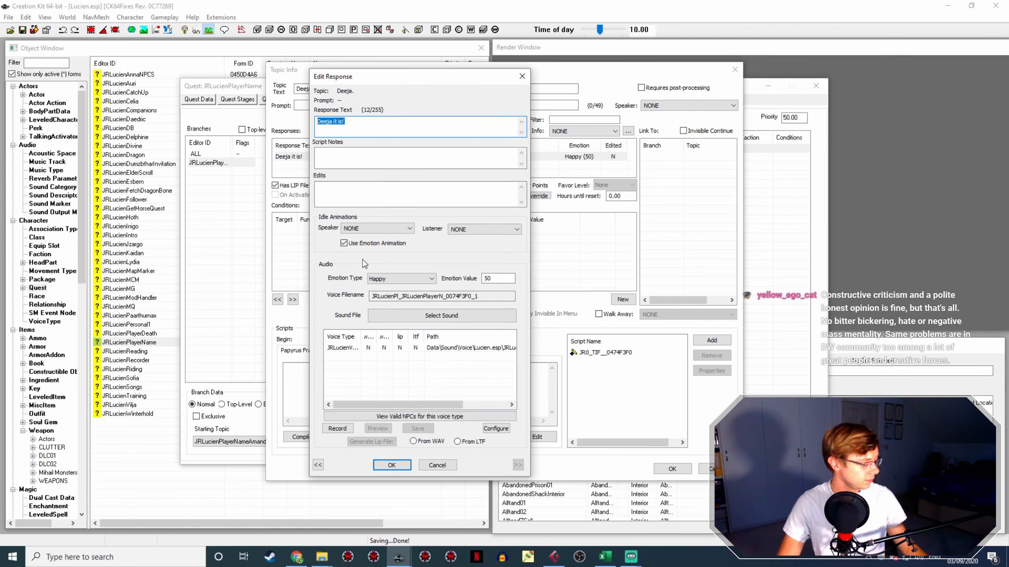
drag(439, 297, 355, 300)
key(ctrl+c)
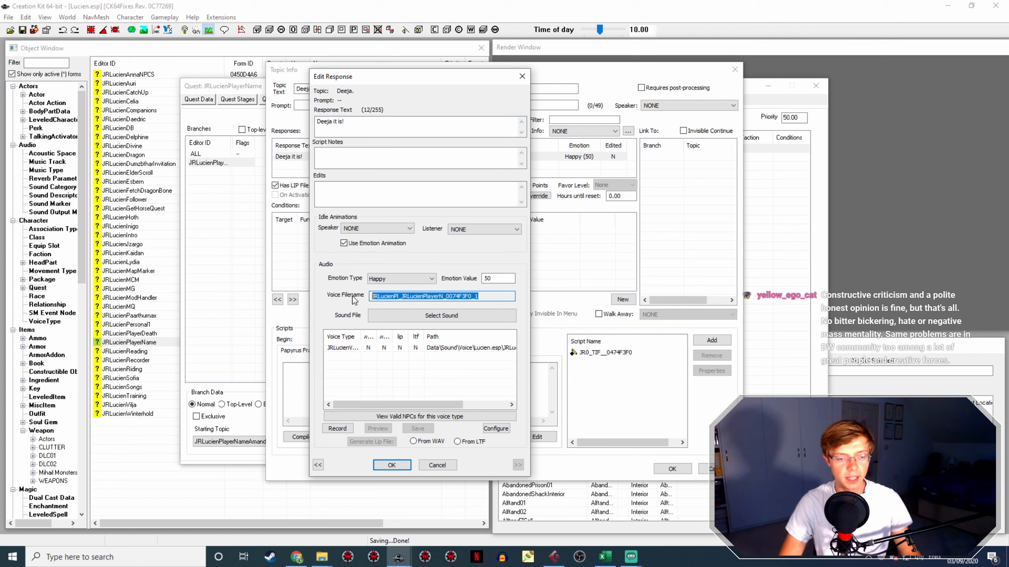
Switch to the JRLucienVoice folder in File Explorer and rename LucienCustomNamesItIsDeeja.wav to JRLucienPl_JRLucienPlayerN_0074F3F0_1
click(322, 556)
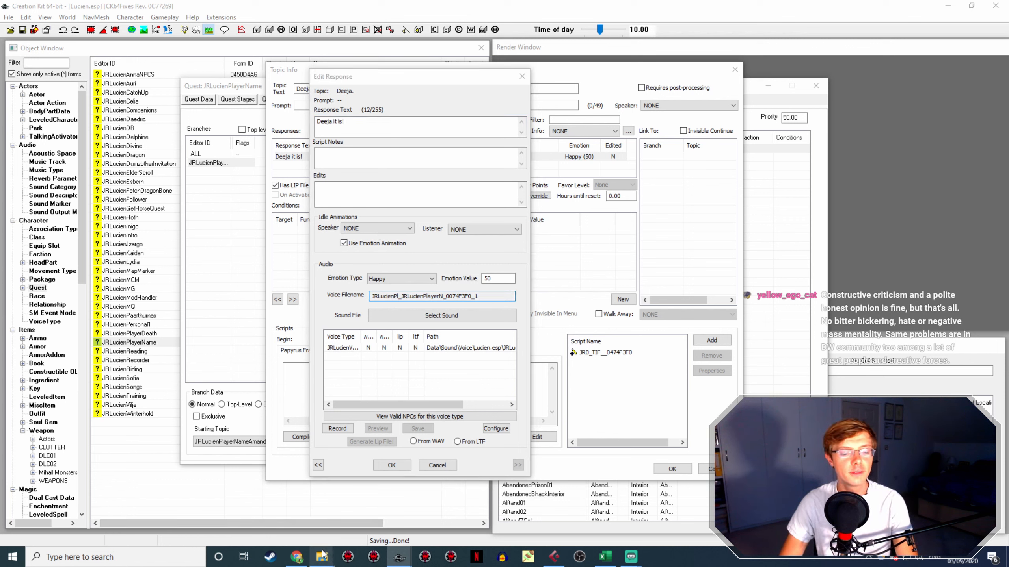
click(238, 504)
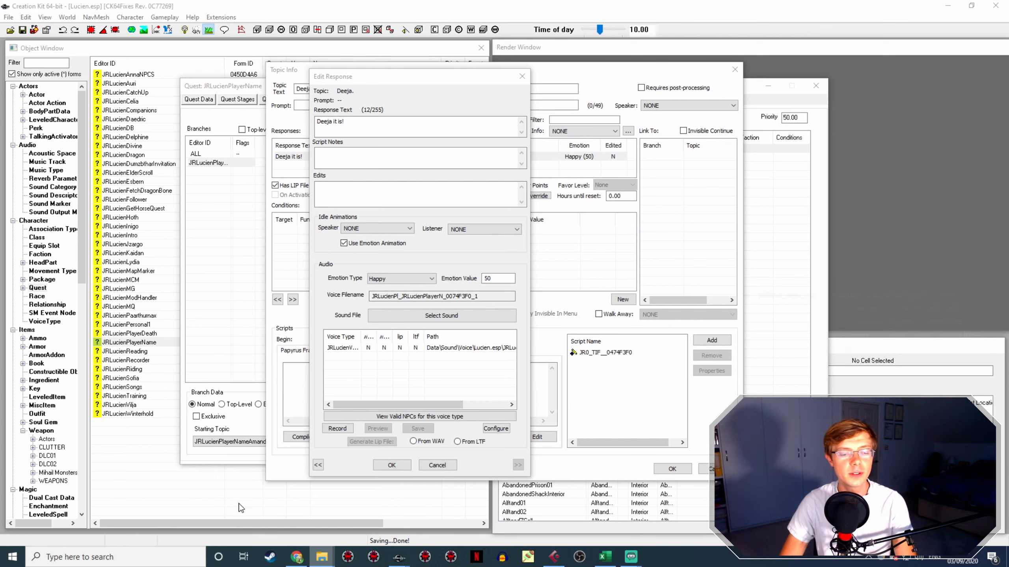
click(715, 375)
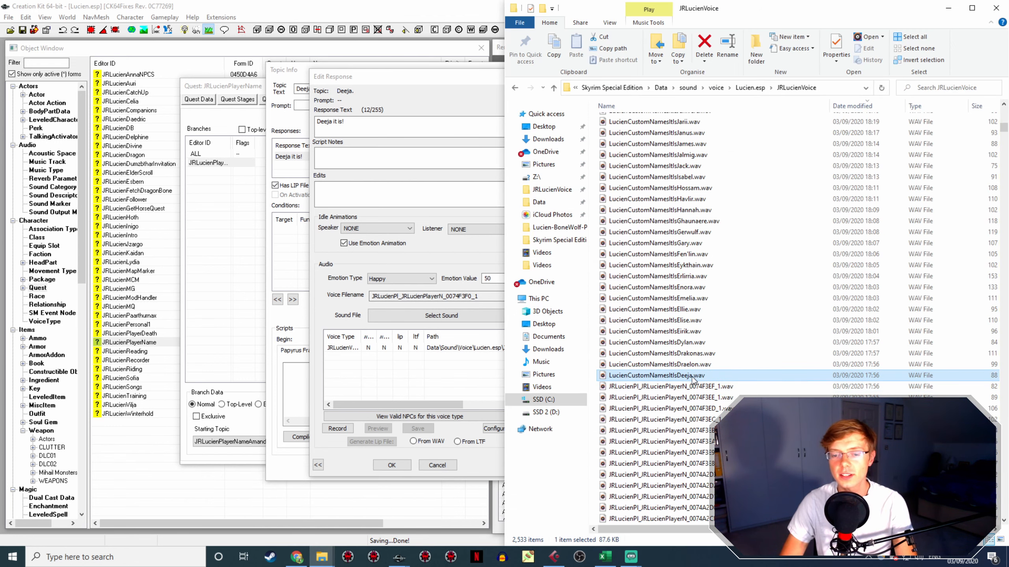
key(F2)
key(ctrl+v)
key(Return)
Return to Creation Kit, reload the "Deeja it is!" response, generate and check its lip file from the WAV, and close the topic info
click(392, 465)
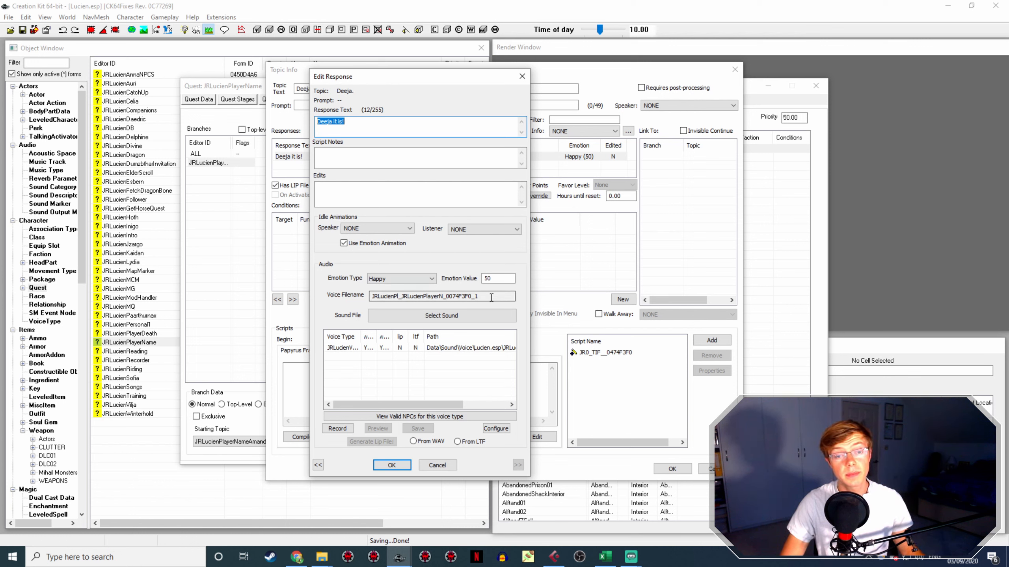
click(417, 348)
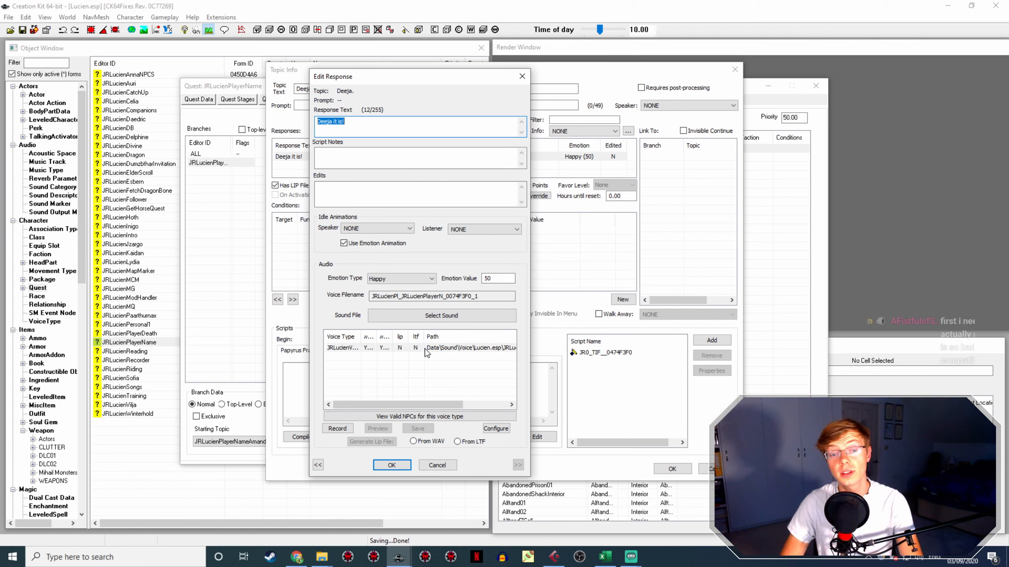
click(427, 441)
click(391, 465)
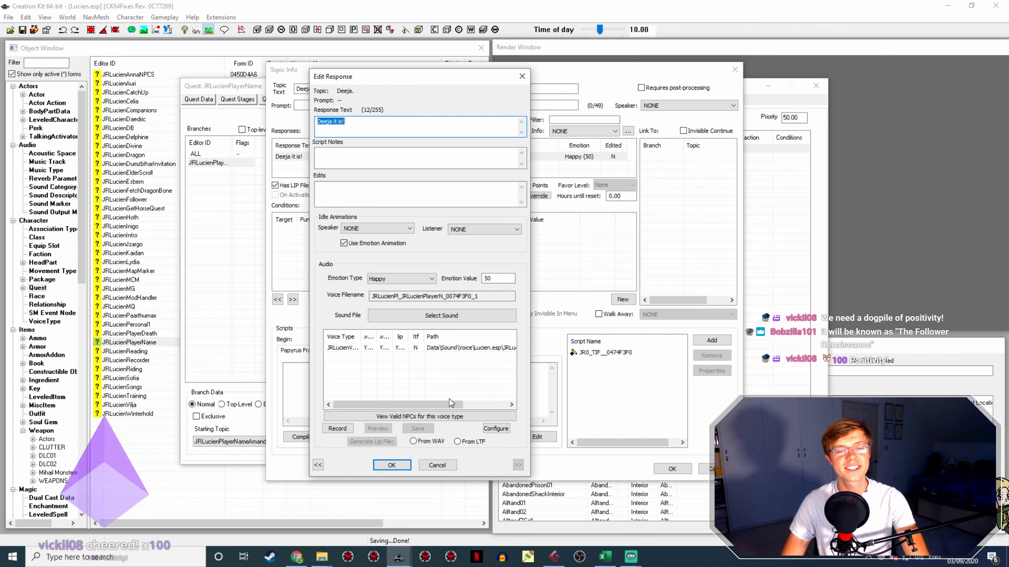
click(400, 468)
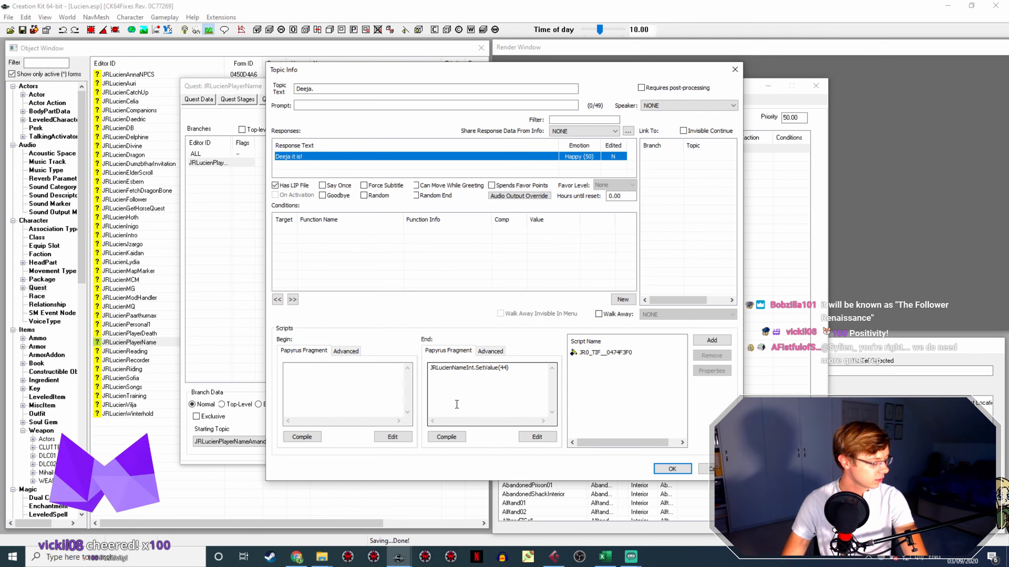
click(672, 469)
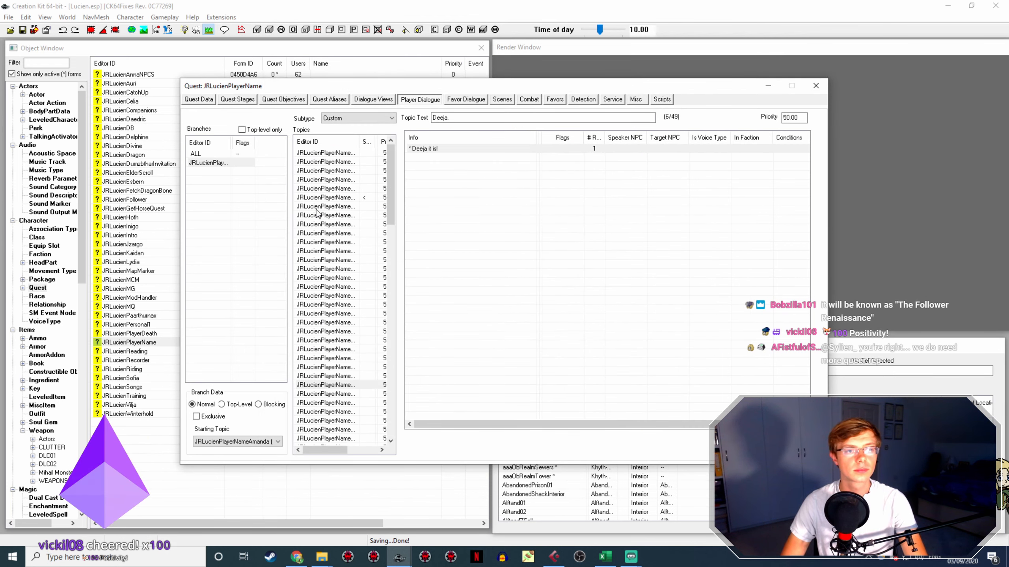
Open the "Draelon it is!" response from the Draelon topic and copy its voice filename
click(349, 394)
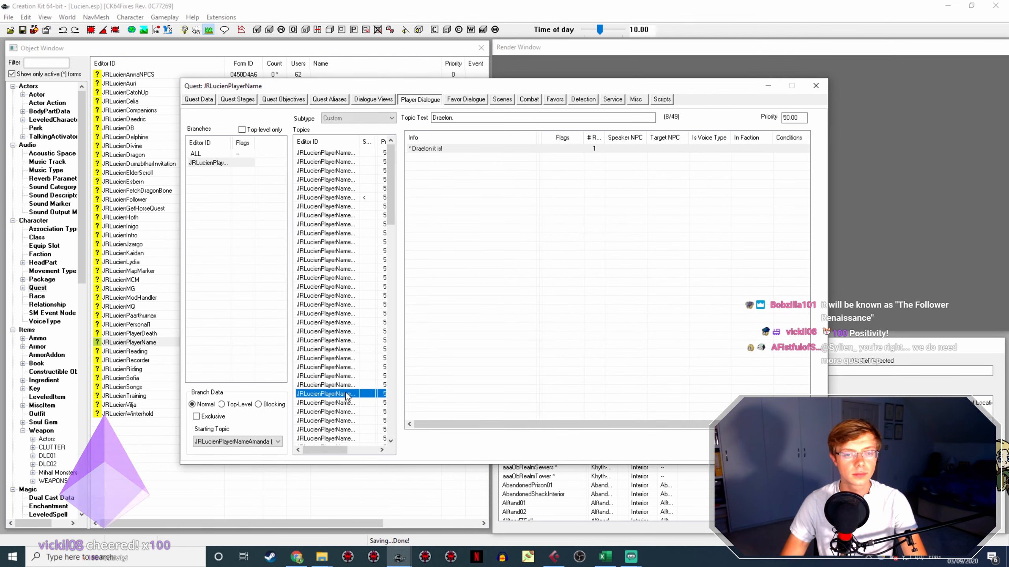
double_click(457, 149)
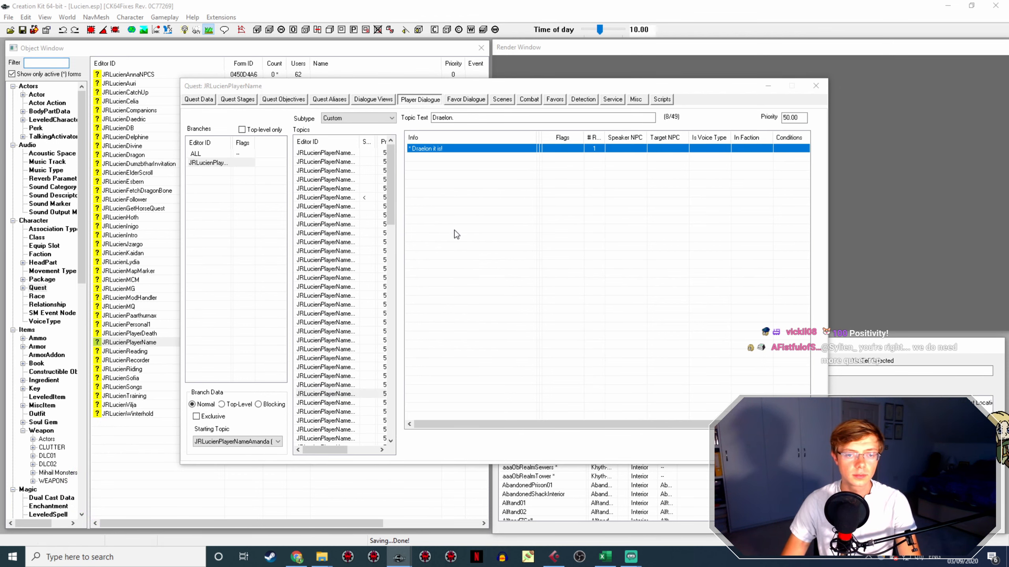
double_click(317, 156)
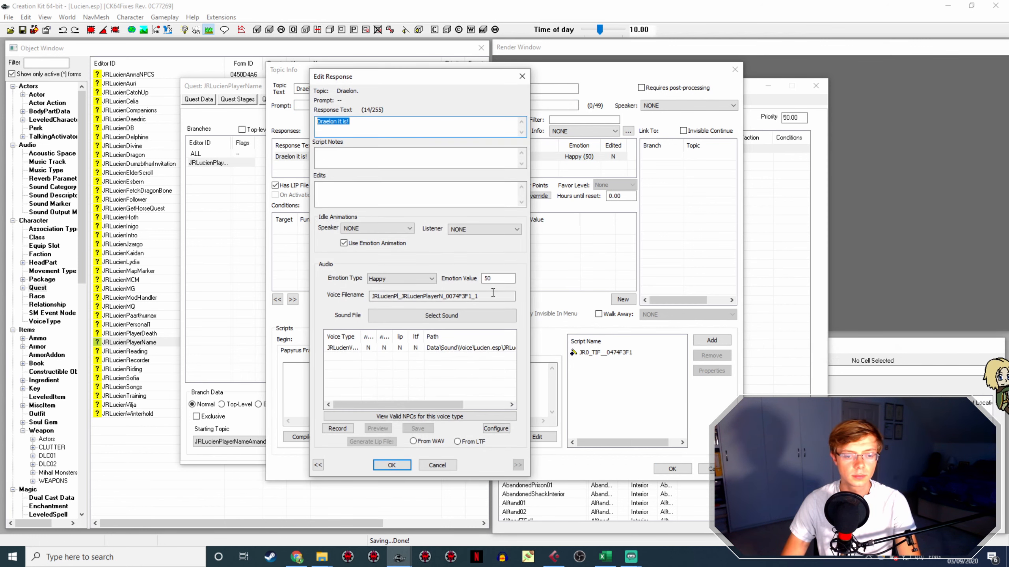
Switch to the JRLucienVoice folder in File Explorer and rename LucienCustomNamesItIsDraelon.wav to JRLucienPl_JRLucienPlayerN_0074F3F1_1
click(321, 557)
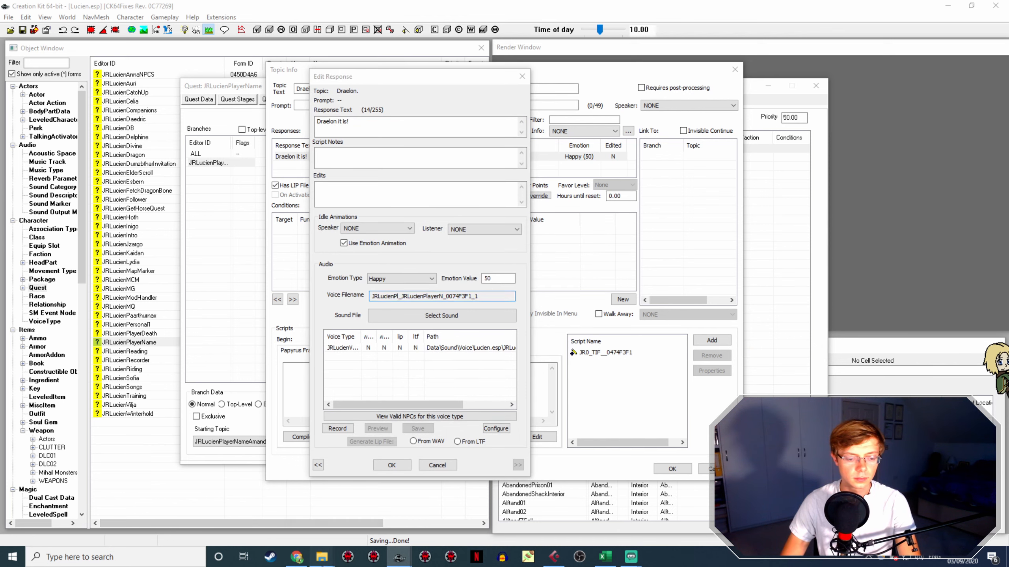
mouse_move(297, 556)
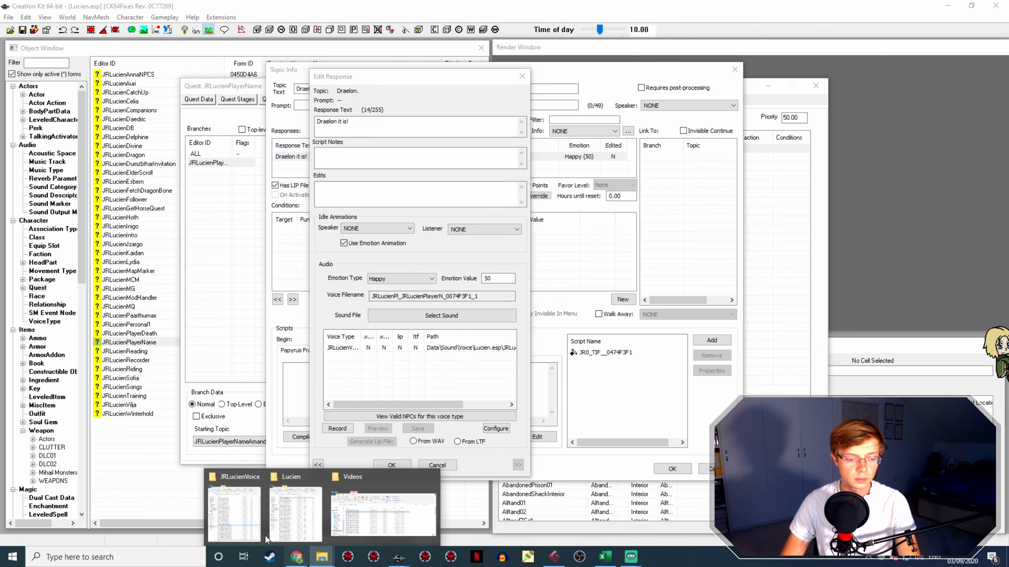
click(308, 489)
click(655, 373)
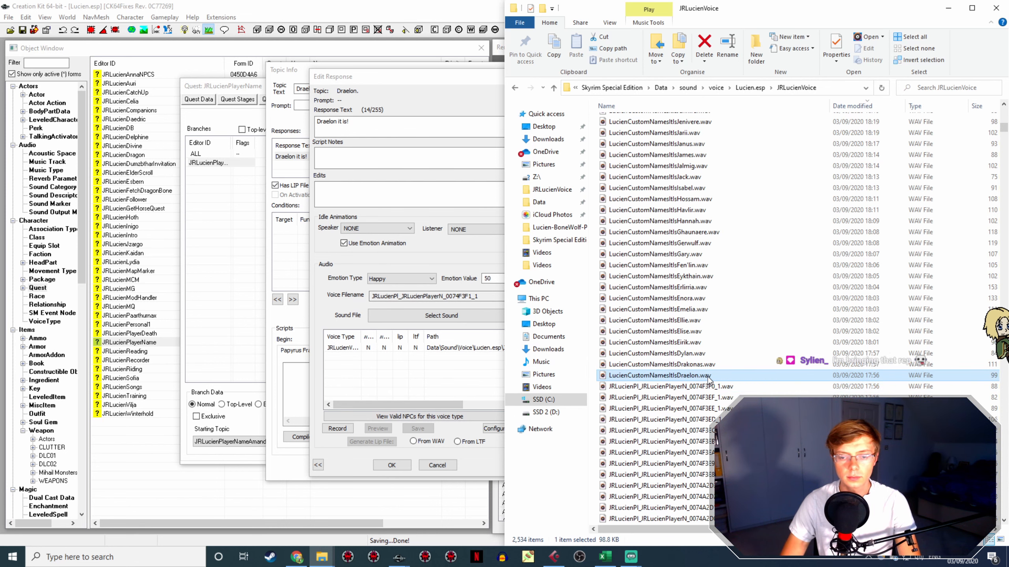
key(F2)
Return to Creation Kit, reload the "Draelon it is!" response, generate its lip file from the WAV, and close the topic info
click(346, 169)
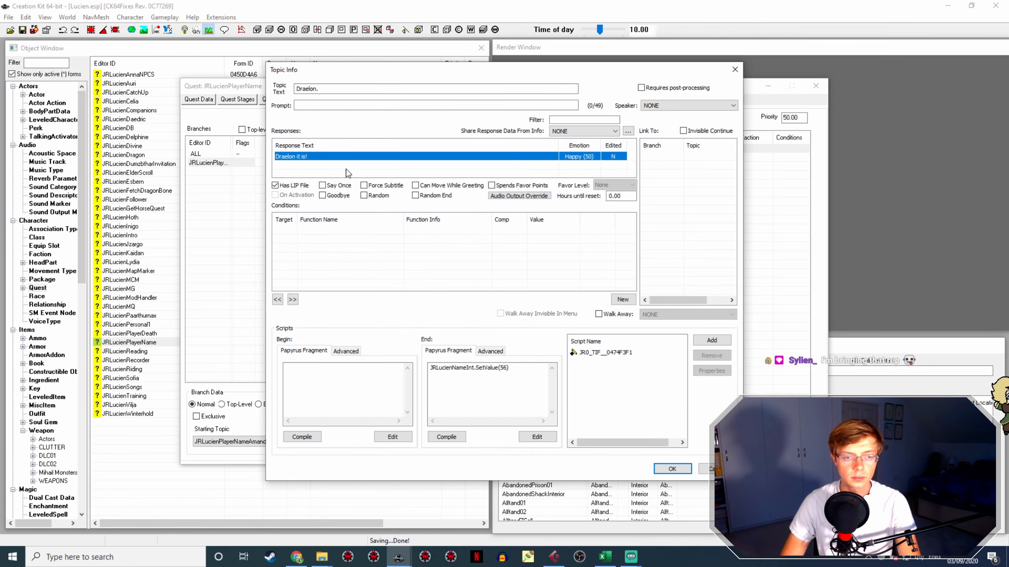
double_click(317, 158)
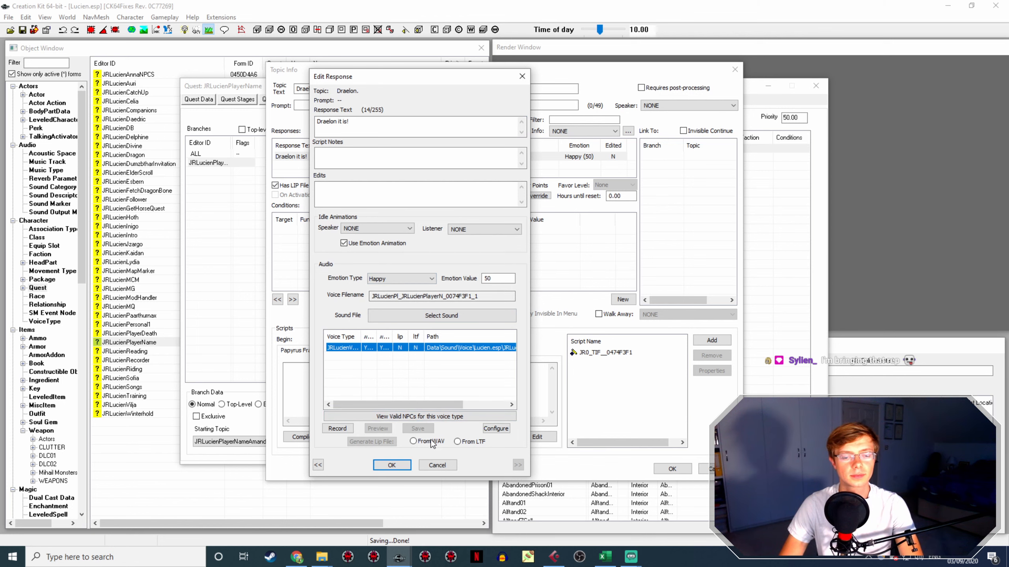
click(432, 443)
click(371, 442)
click(392, 465)
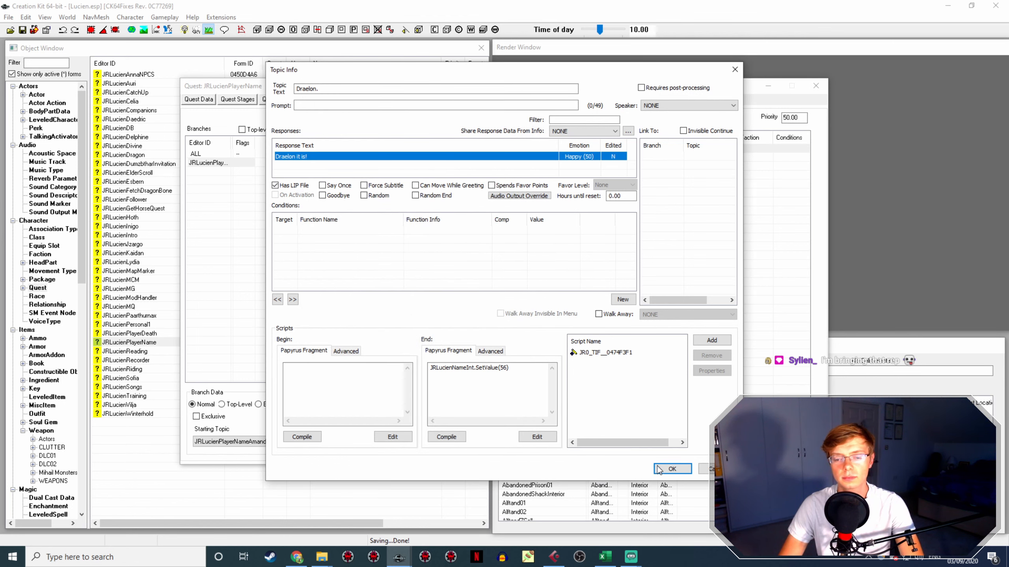
click(672, 469)
Open the "Drakonas it is!" response from the Drakonas topic and copy its voice filename
click(348, 404)
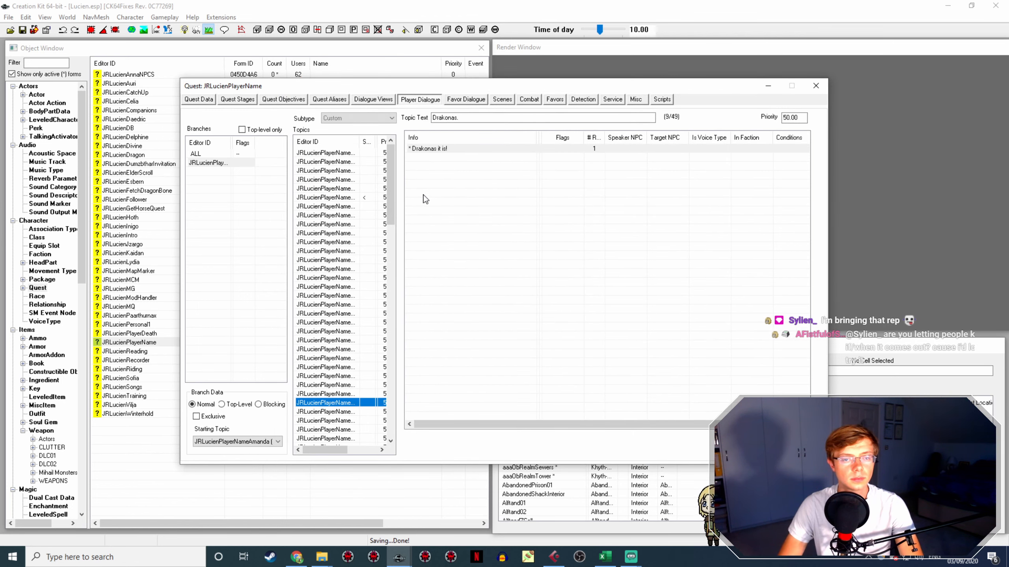
double_click(446, 149)
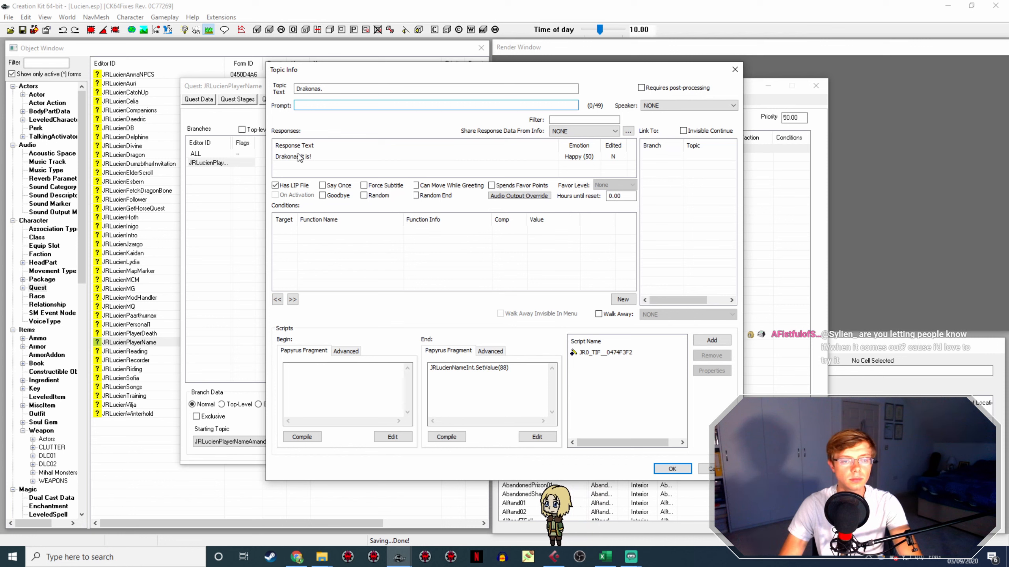
double_click(314, 156)
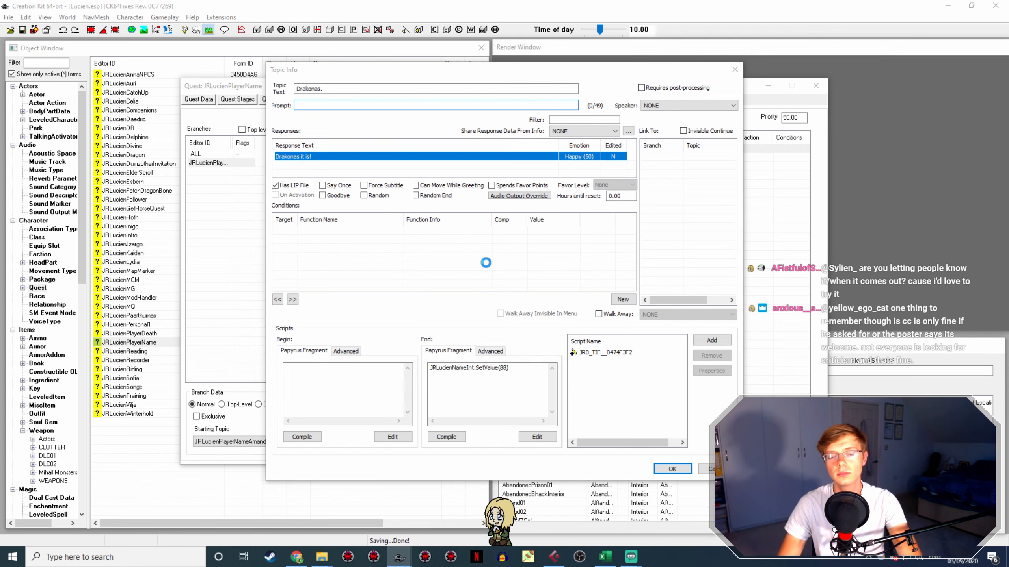
double_click(493, 297)
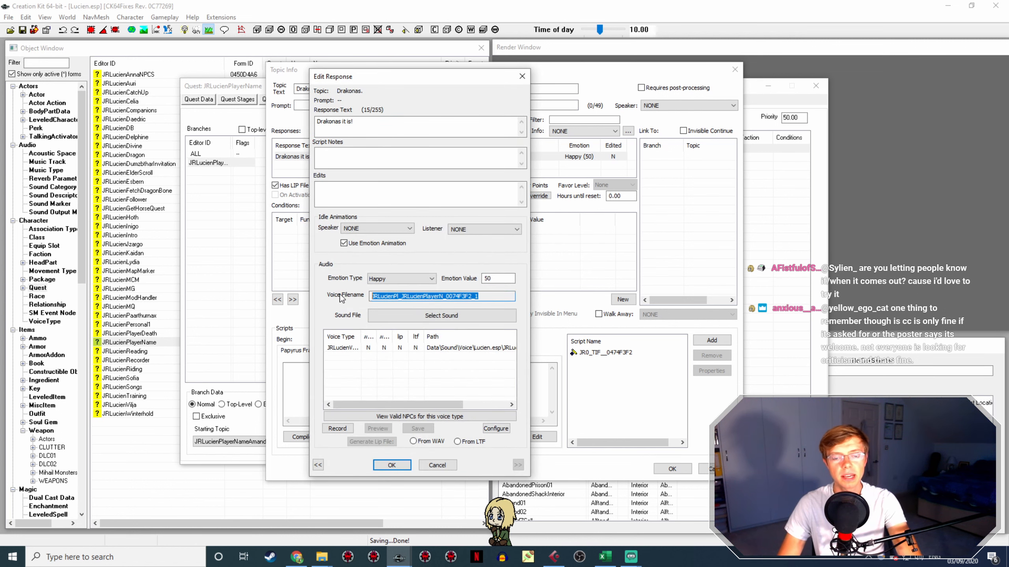
Switch to the JRLucienVoice folder in File Explorer and rename LucienCustomNamesItIsDrakonas.wav to JRLucienPl_JRLucienPlayerN_0074F3F2_1
click(322, 557)
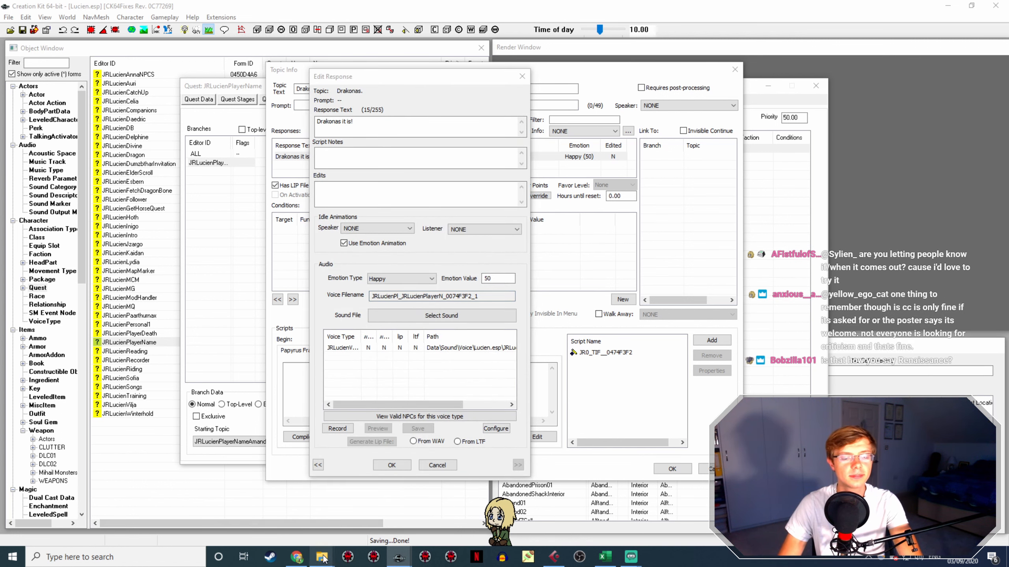
click(369, 497)
click(713, 378)
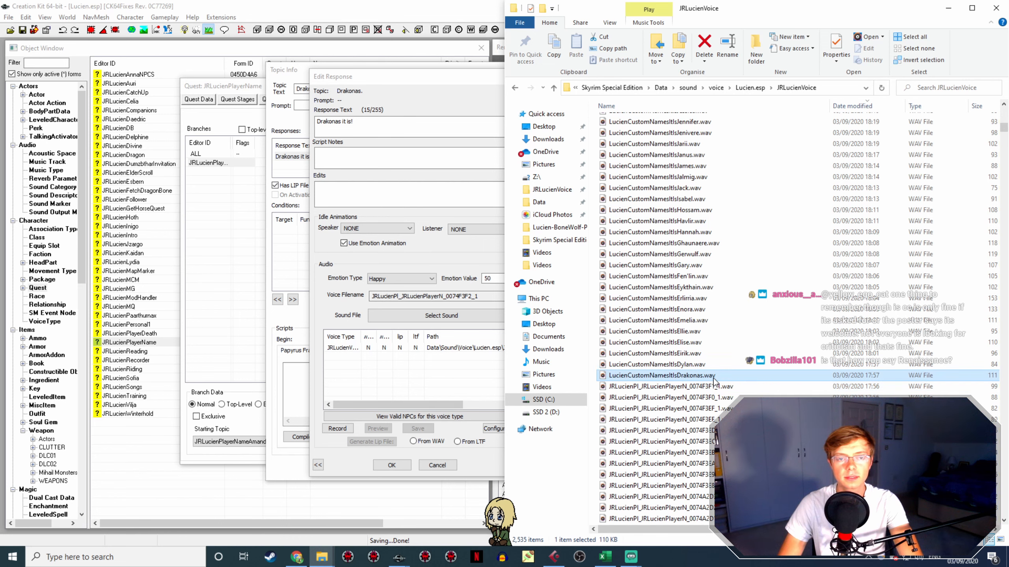
Return to Creation Kit, reload the "Drakonas it is!" response, generate its lip file from the WAV, and close the topic info
click(378, 465)
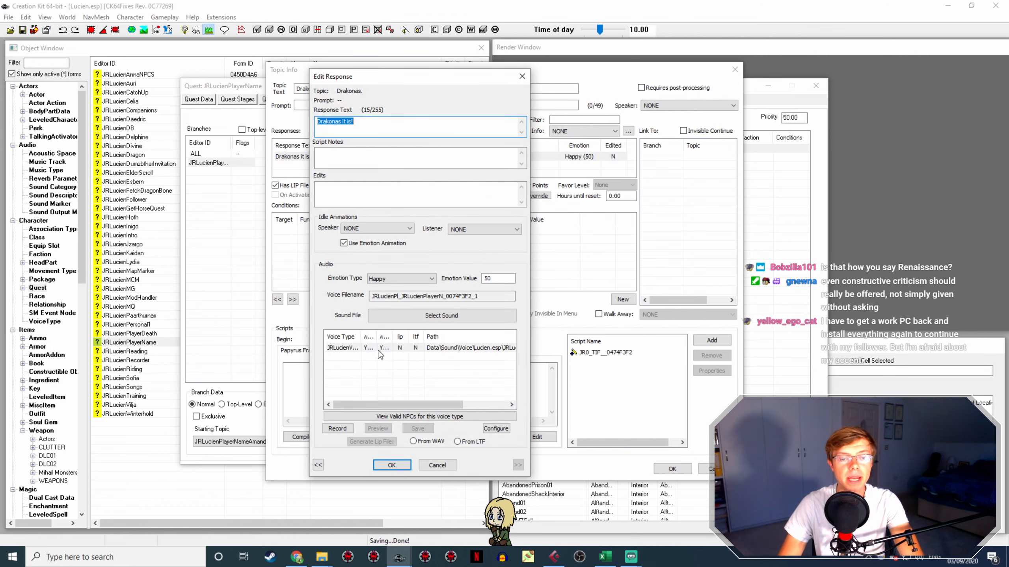
click(426, 442)
click(392, 465)
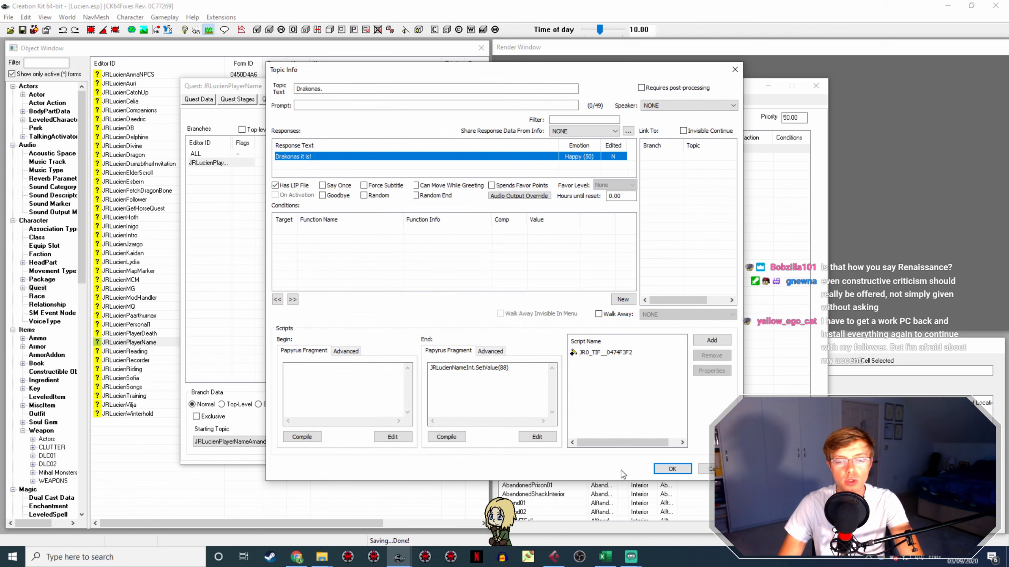
click(671, 468)
Open the "Dylan it is!" response from the Dylan topic and copy its voice filename
click(348, 411)
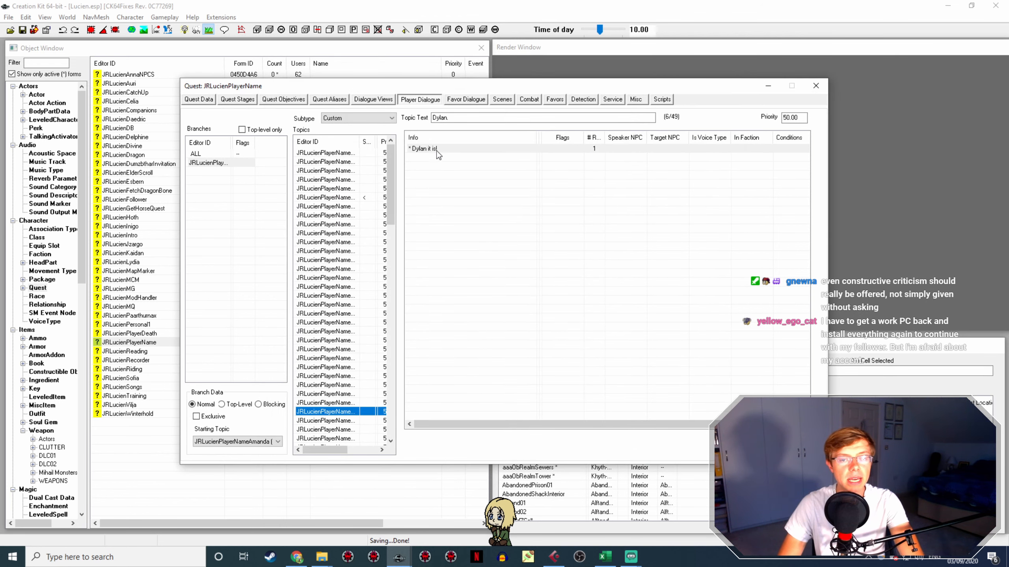
double_click(437, 149)
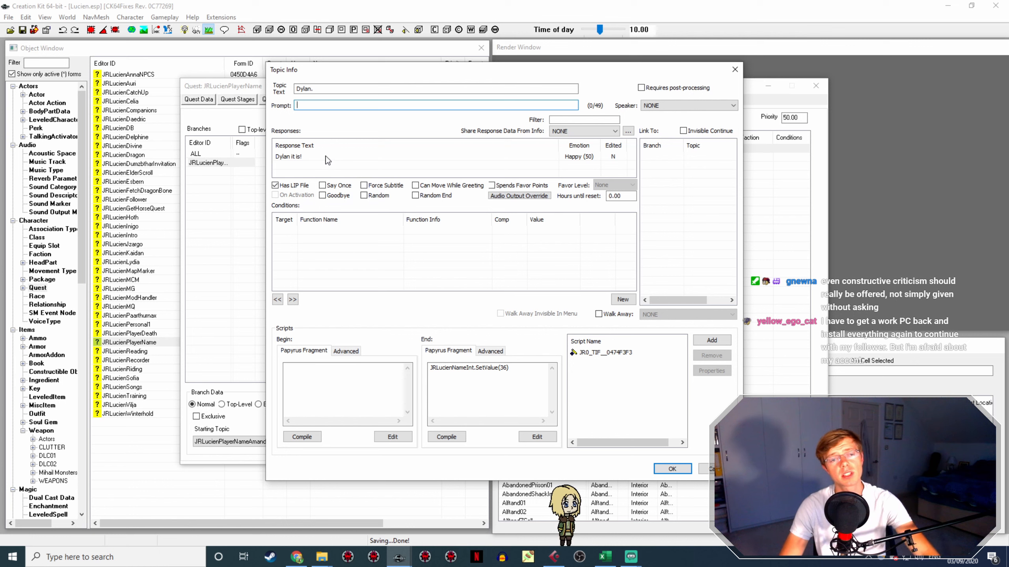
double_click(370, 157)
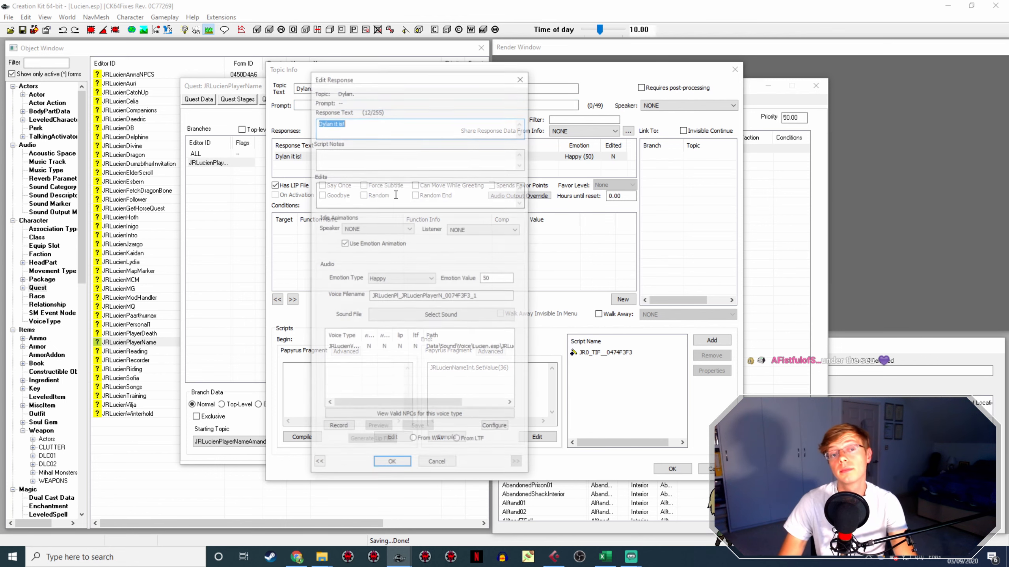
click(490, 300)
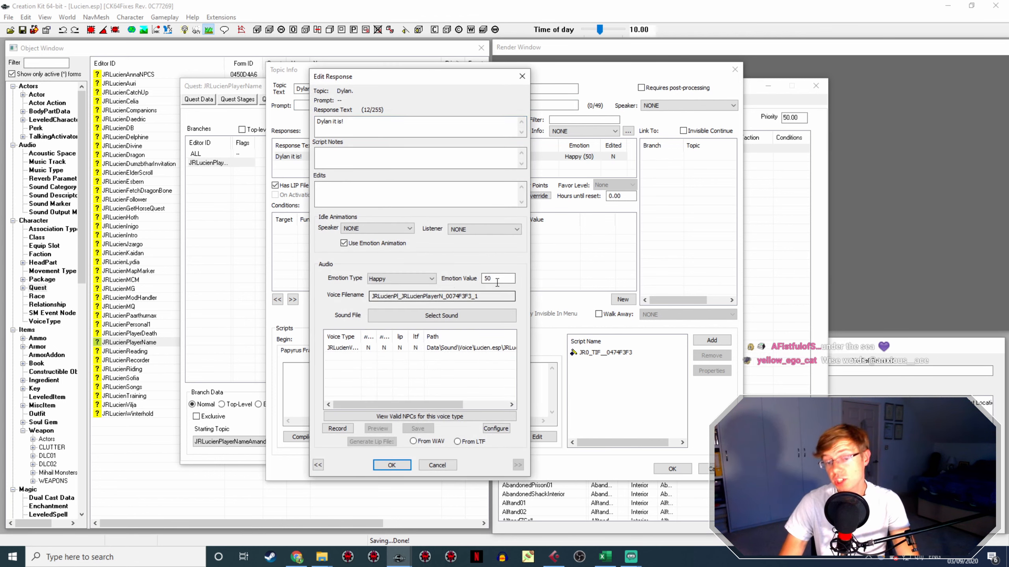
drag(449, 291, 338, 283)
Switch to the JRLucienVoice folder in File Explorer and rename LucienCustomNamesItIsDylan.wav to JRLucienPl_JRLucienPlayerN_0074F3F3_1
click(321, 557)
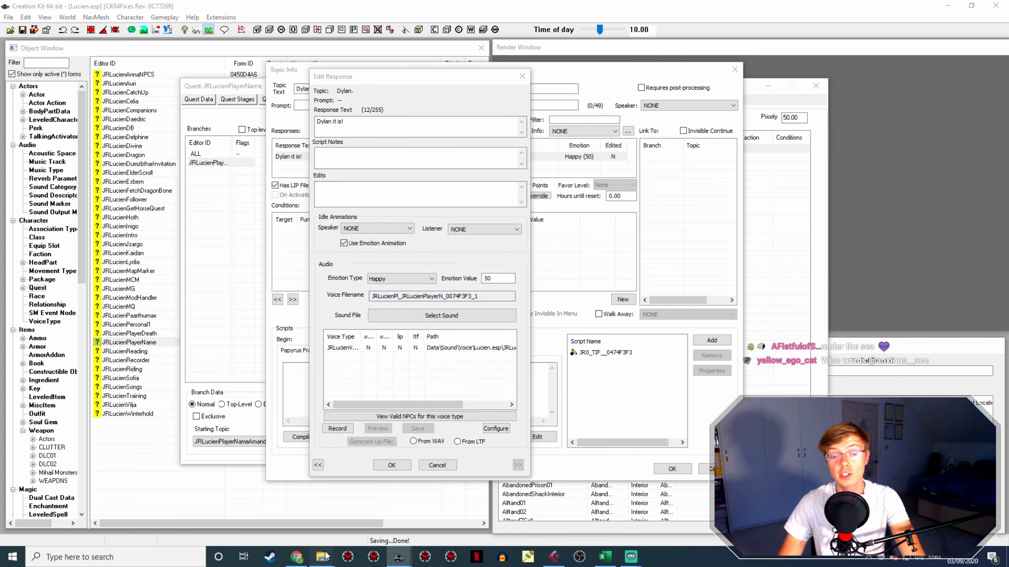
click(235, 509)
key(Up)
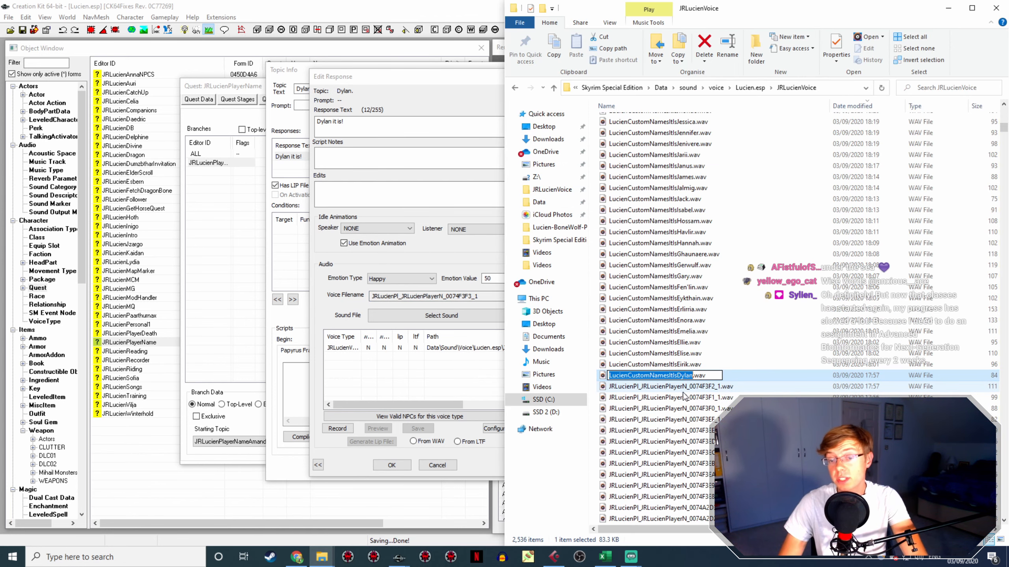
Return to Creation Kit, reload the "Dylan it is!" response, generate its lip file from the WAV, and close the topic info
click(424, 381)
click(391, 465)
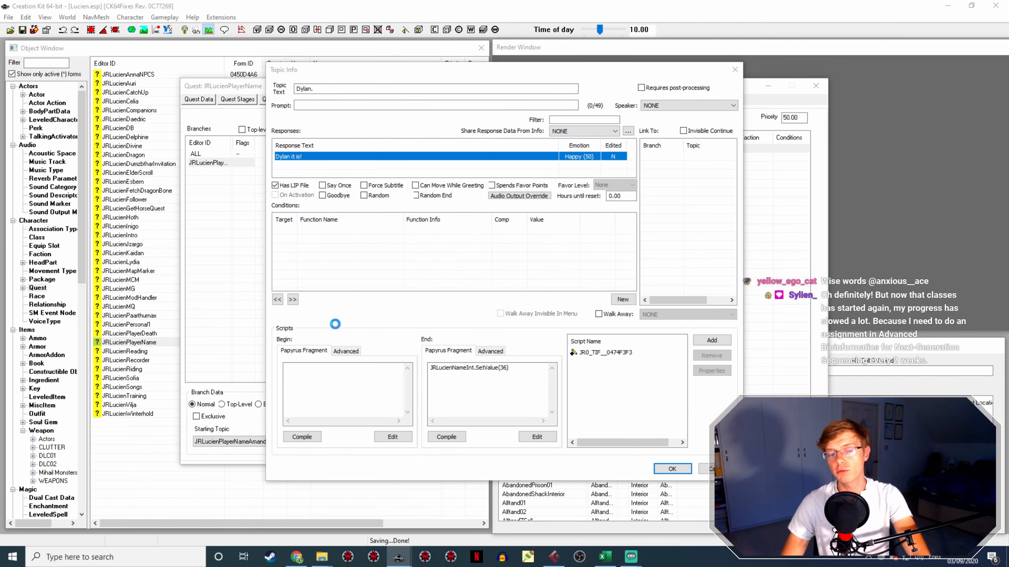
click(397, 348)
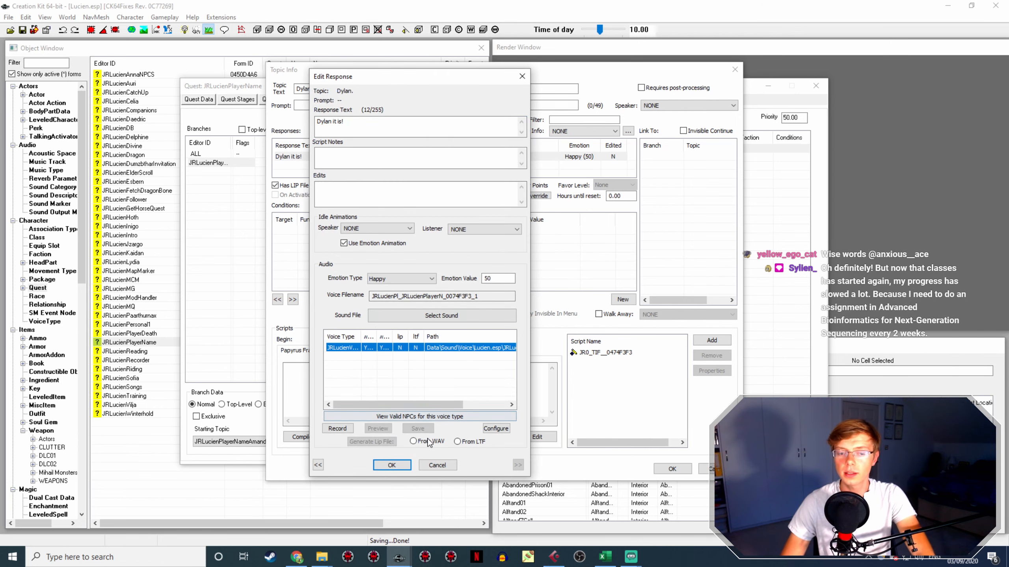
click(412, 442)
click(392, 465)
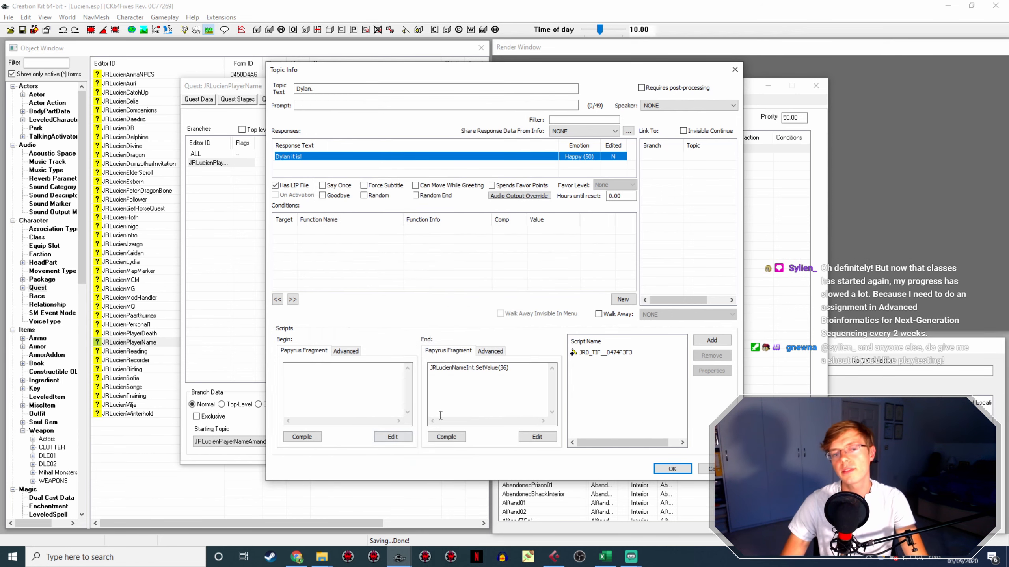
click(671, 469)
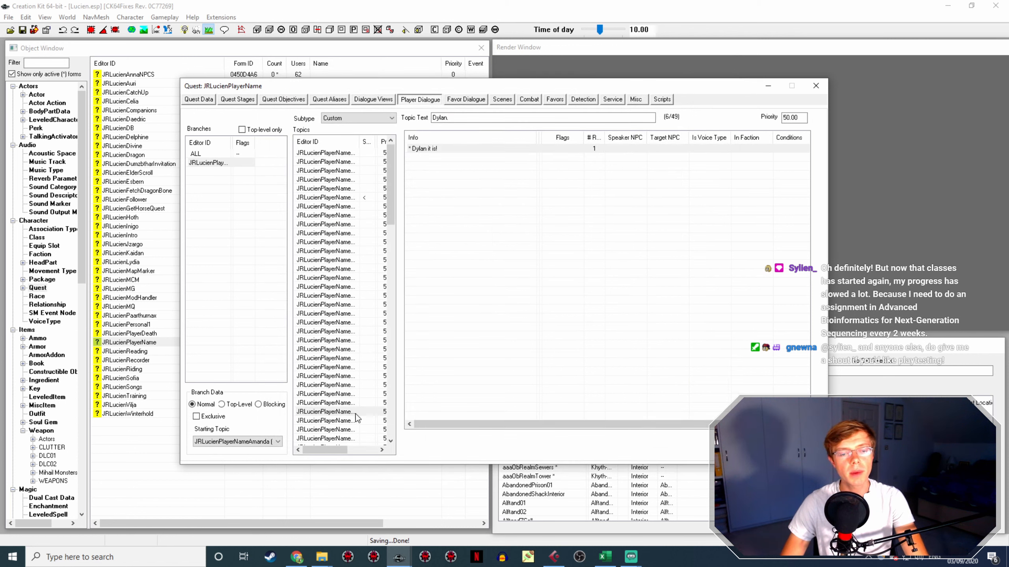
Open the "Eirik it is!" response from the Eirik topic and copy its voice filename
click(333, 420)
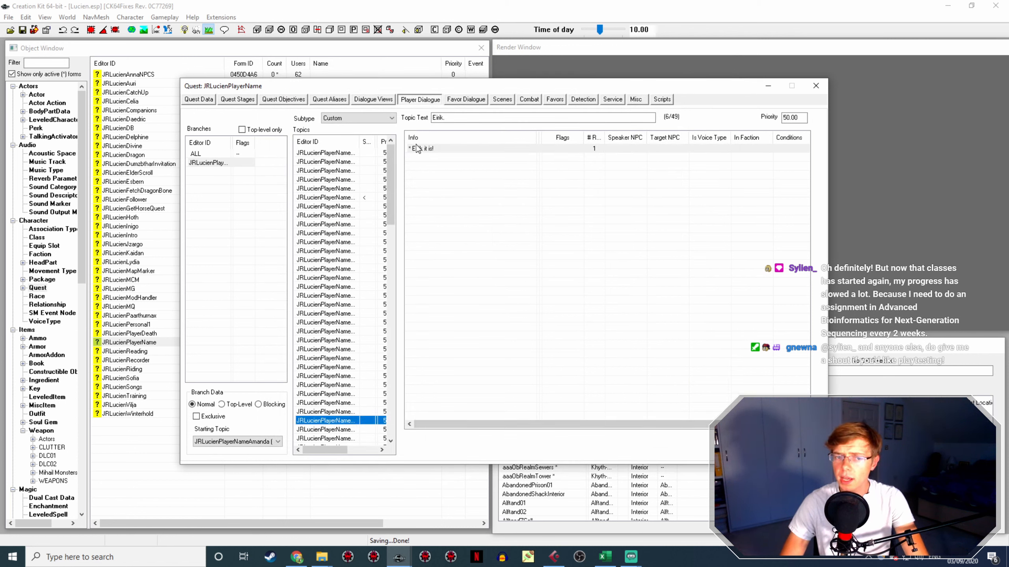
double_click(417, 149)
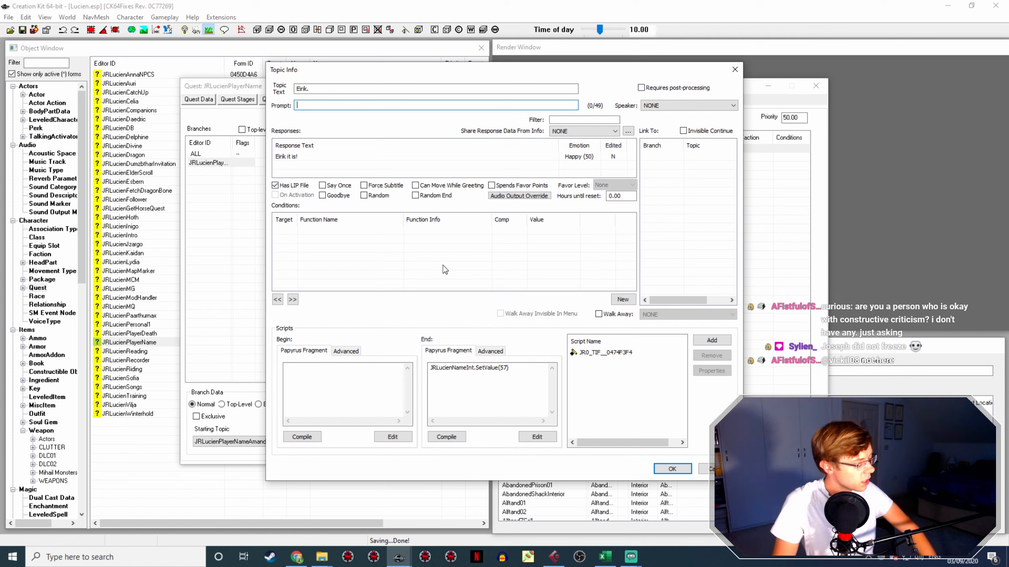
double_click(282, 157)
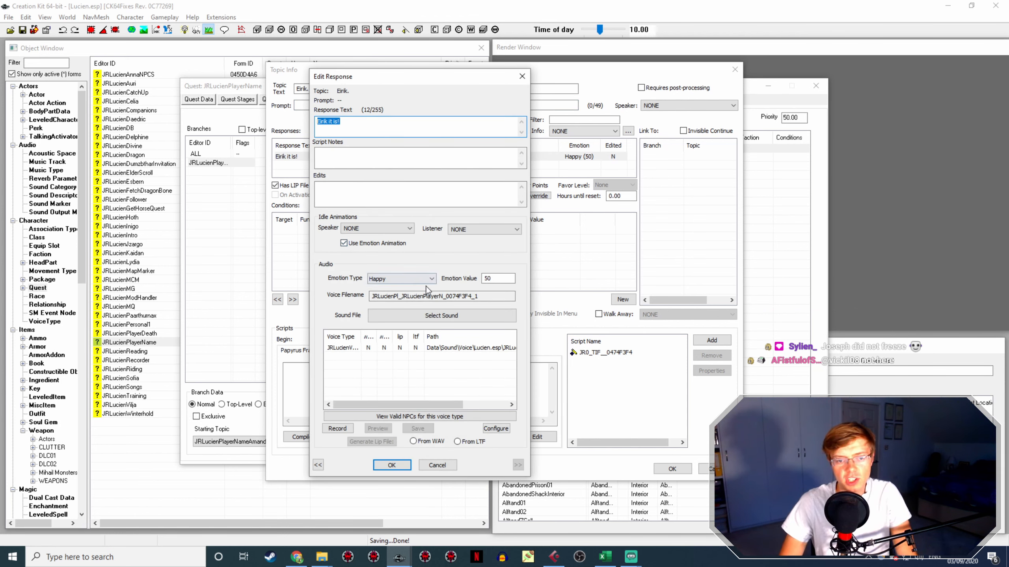
drag(490, 295, 361, 305)
key(ctrl+c)
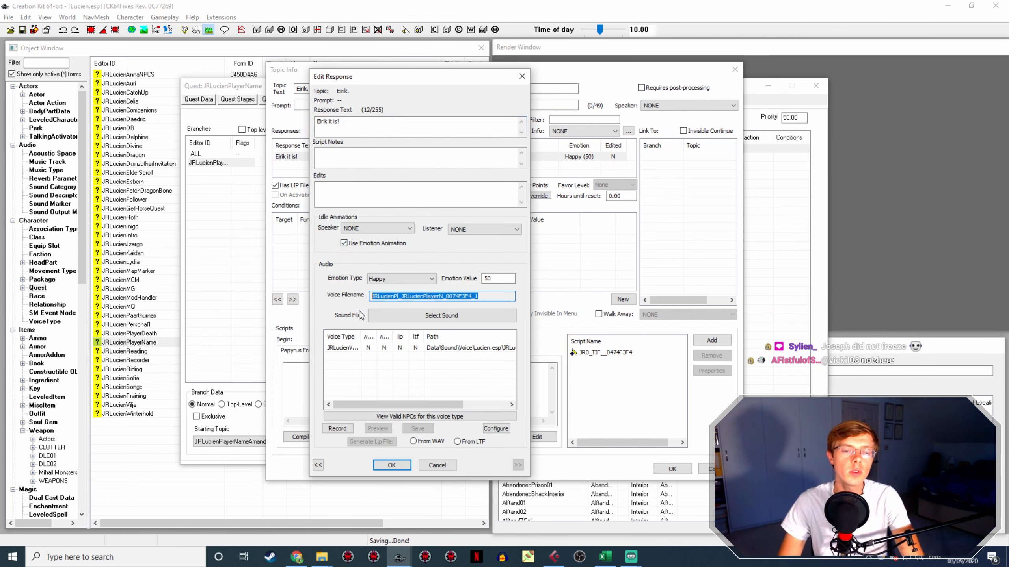
Switch to the JRLucienVoice folder in File Explorer and rename LucienCustomNamesItIsEirik.wav to JRLucienPl_JRLucienPlayerN_0074F3F4_1
click(321, 557)
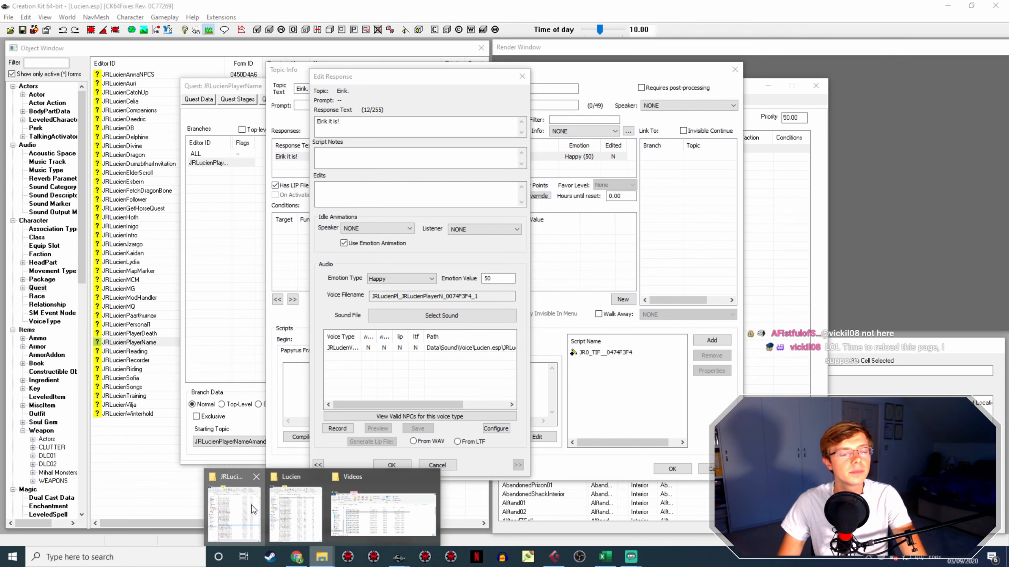
click(253, 510)
click(695, 378)
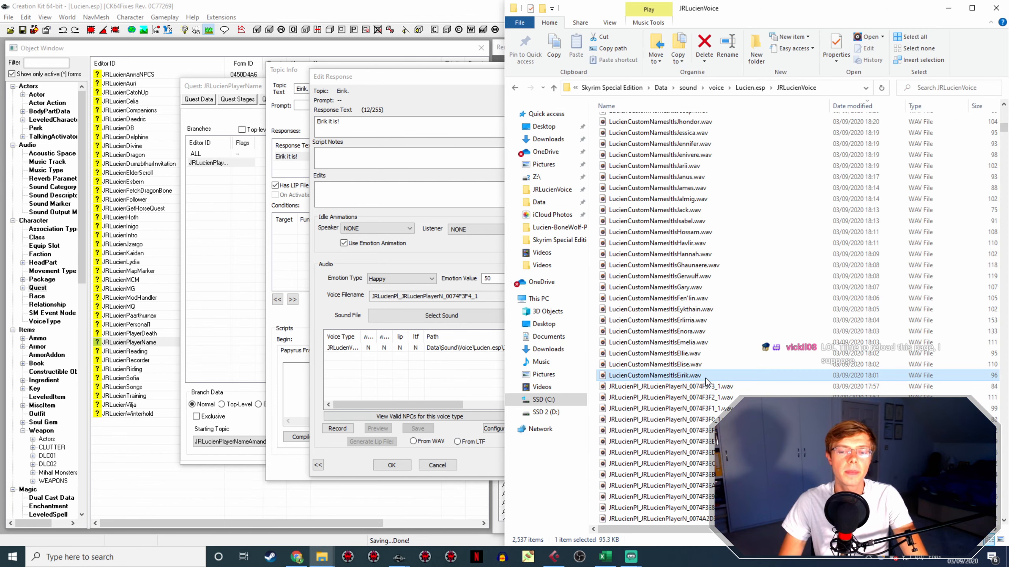
key(F2)
key(ctrl+v)
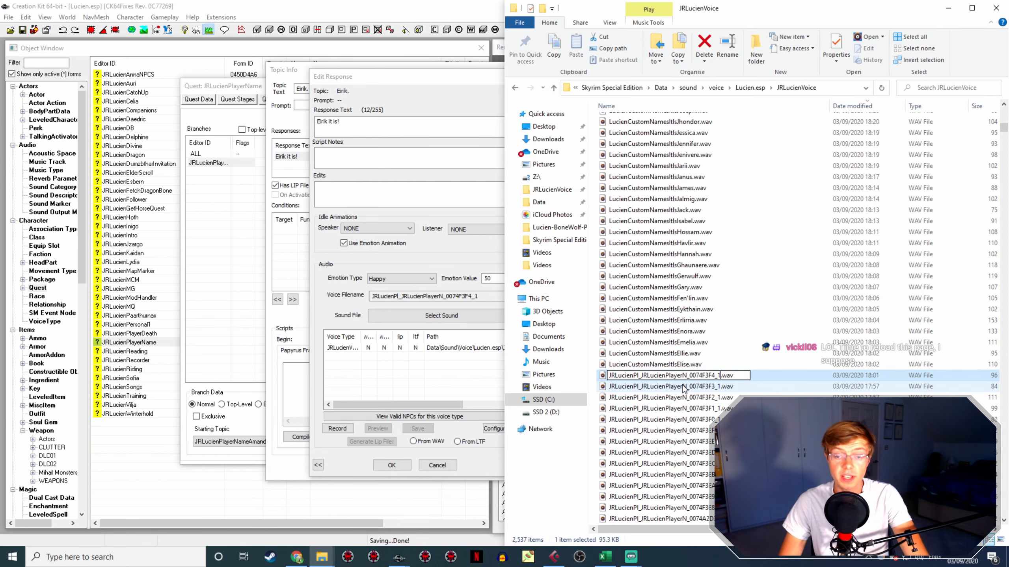
Return to Creation Kit, reload the "Eirik it is!" response, generate its lip file from the WAV, and close the topic info
click(391, 465)
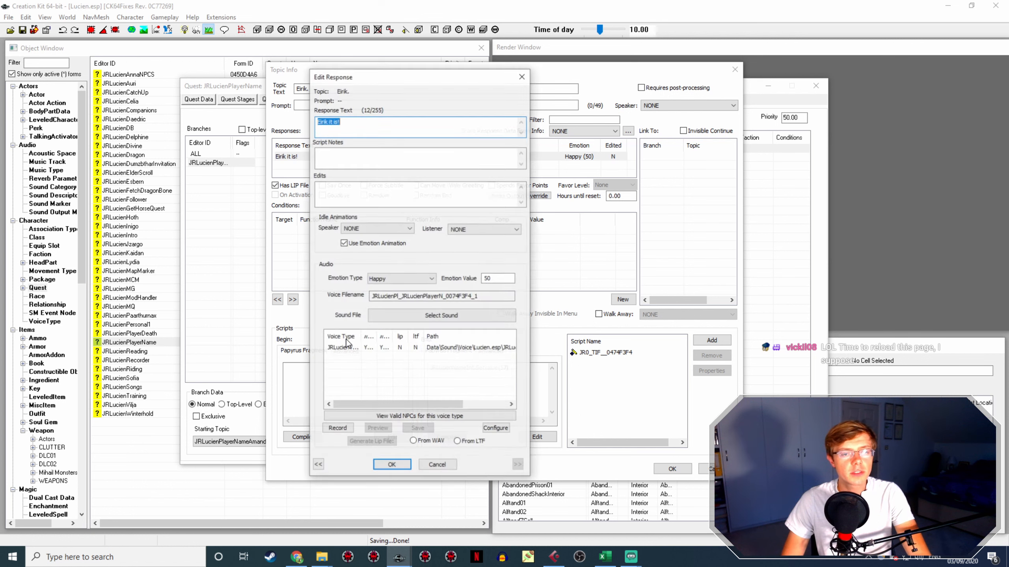
click(435, 440)
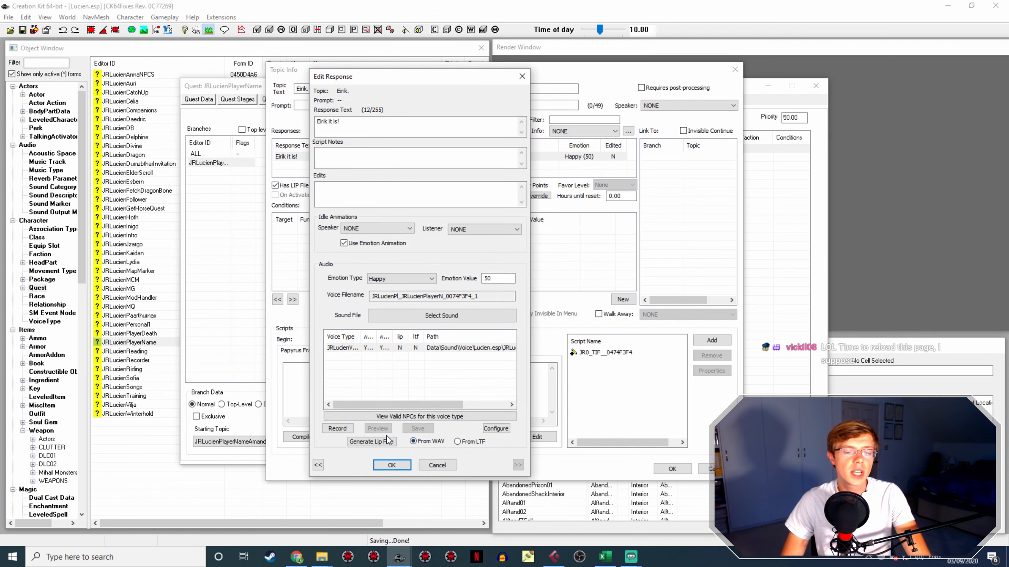
click(392, 465)
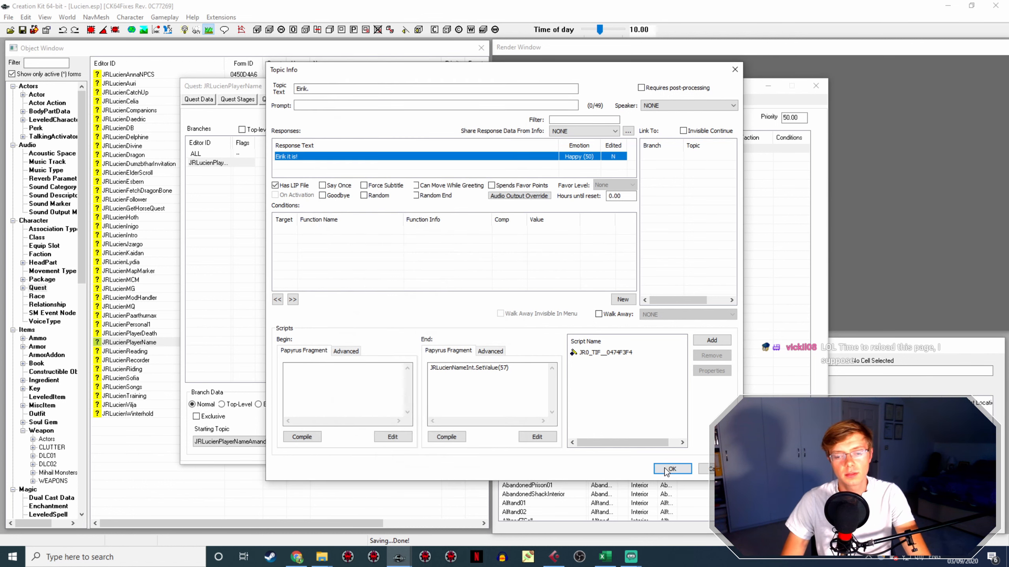
click(671, 468)
Open the "Elise it is!" response from the Elise topic and copy its voice filename
click(345, 430)
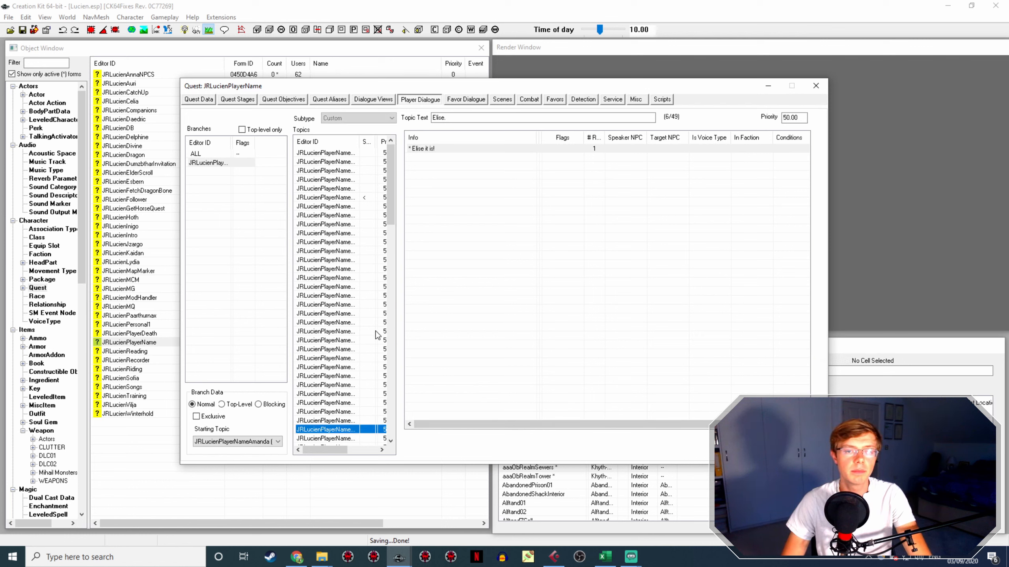
double_click(436, 149)
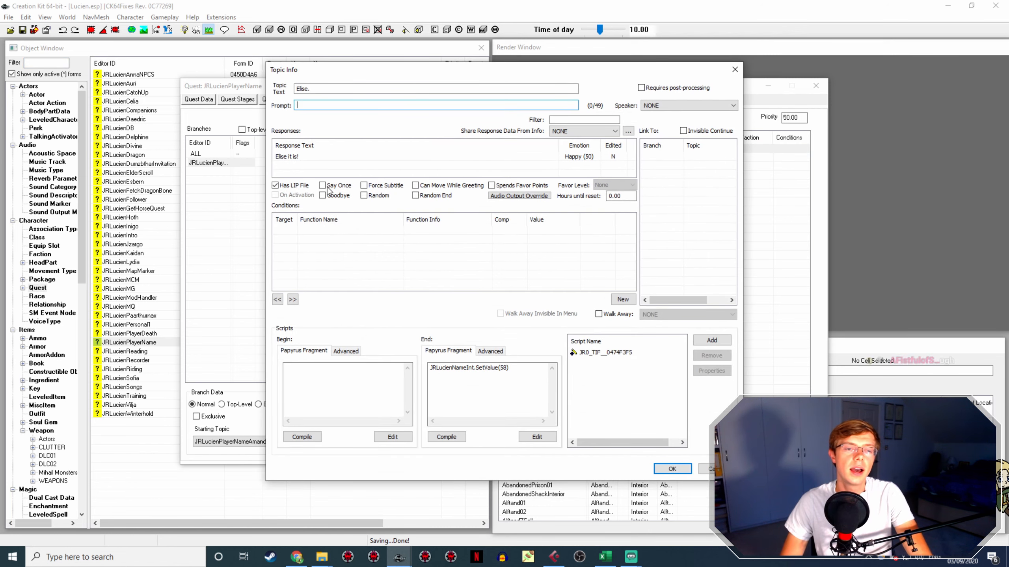
double_click(315, 156)
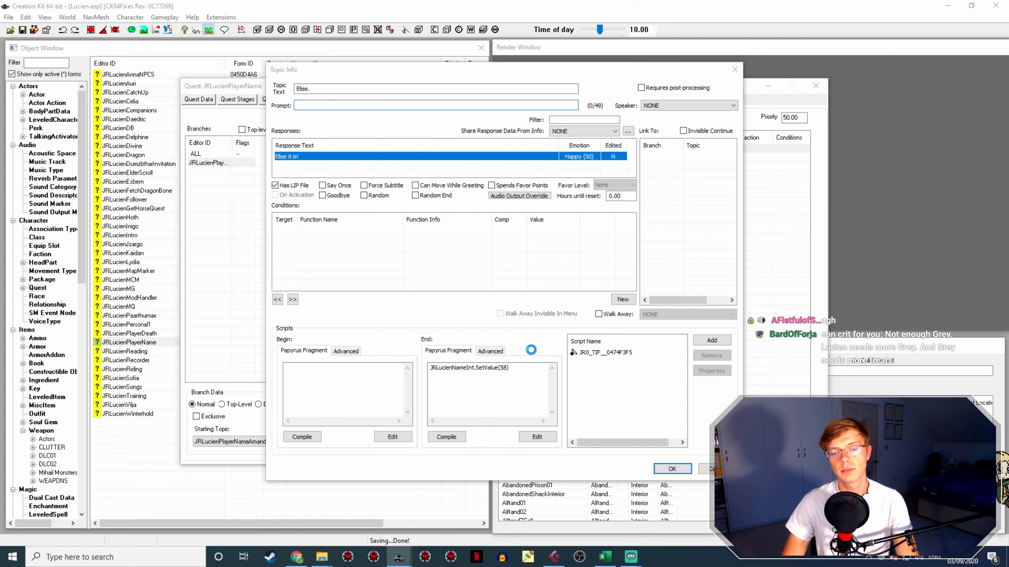
drag(480, 296, 347, 296)
key(ctrl+c)
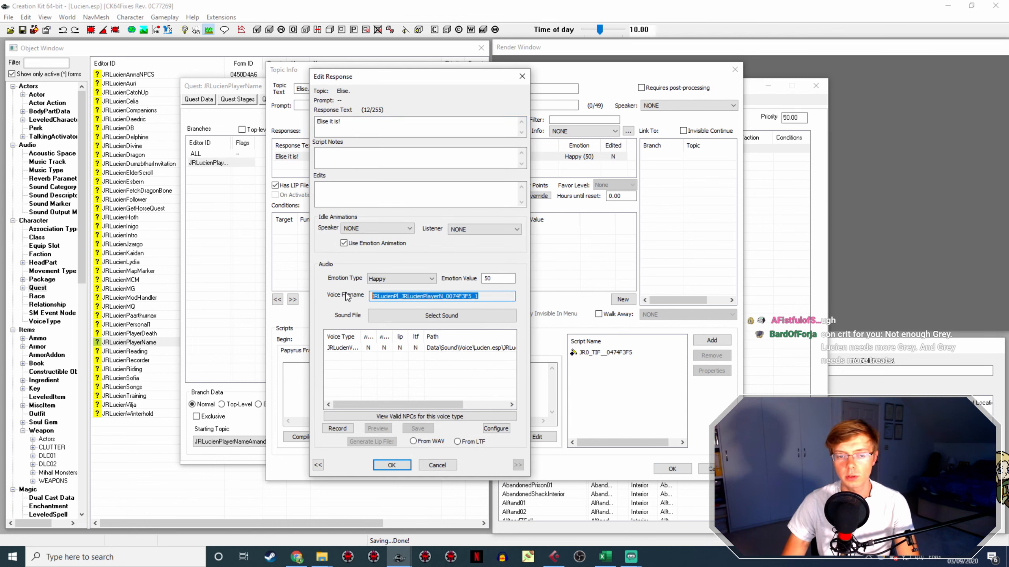
Switch to the JRLucienVoice folder in File Explorer and rename LucienCustomNamesItIsElise.wav to JRLucienPl_JRLucienPlayerN_0074F3F5_1
click(322, 556)
click(250, 522)
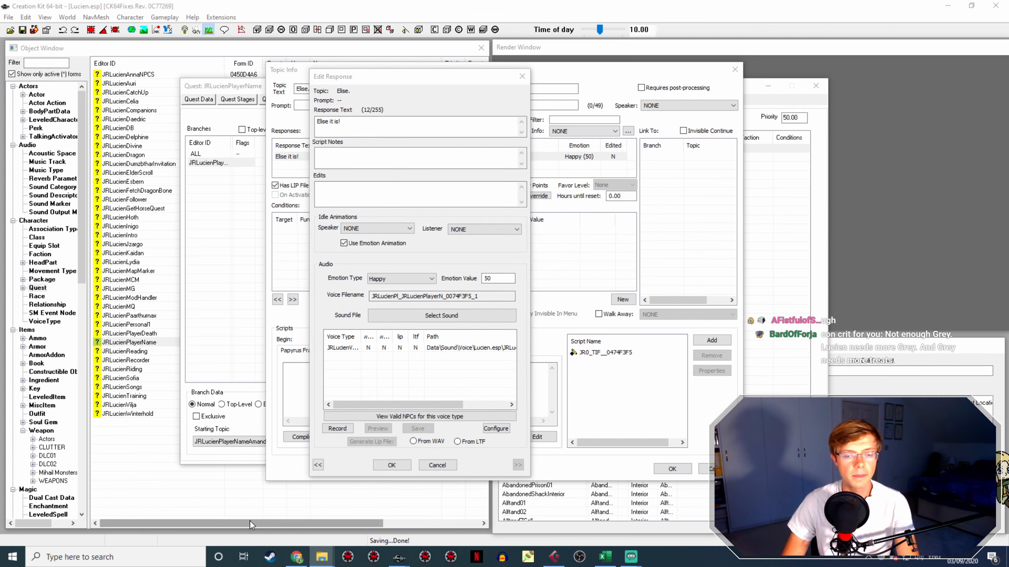
click(659, 375)
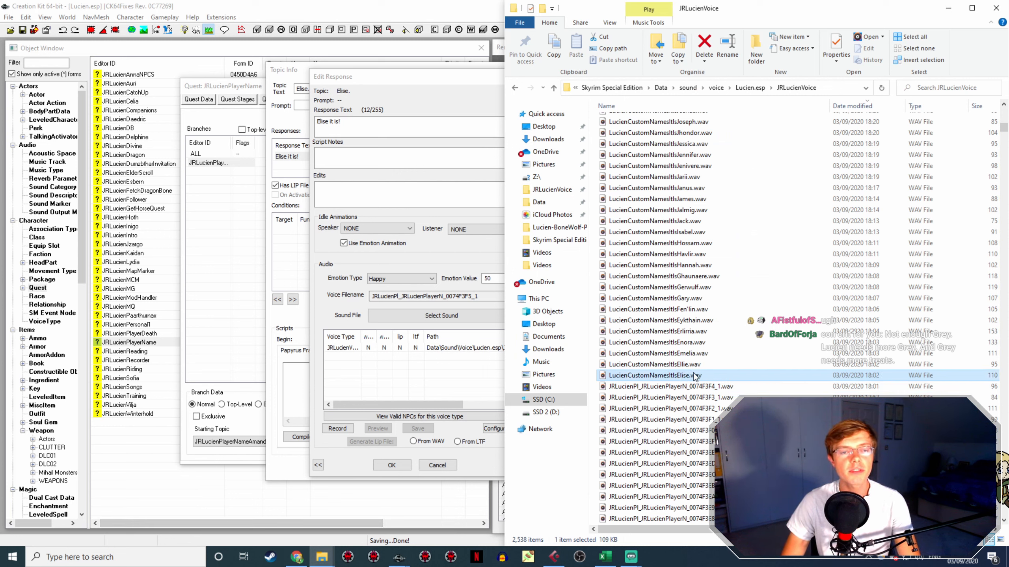
key(F2)
key(ctrl+v)
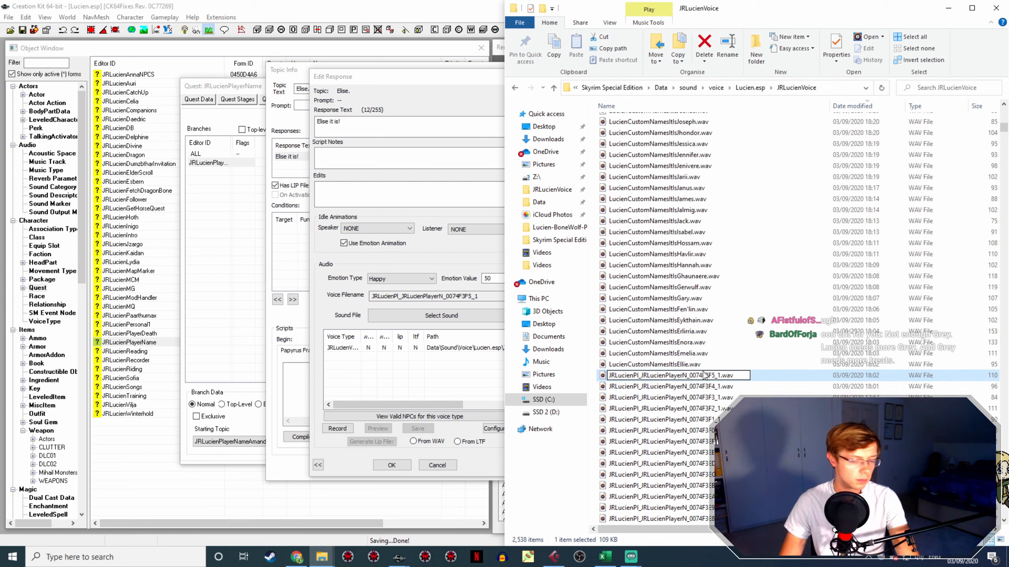
key(Return)
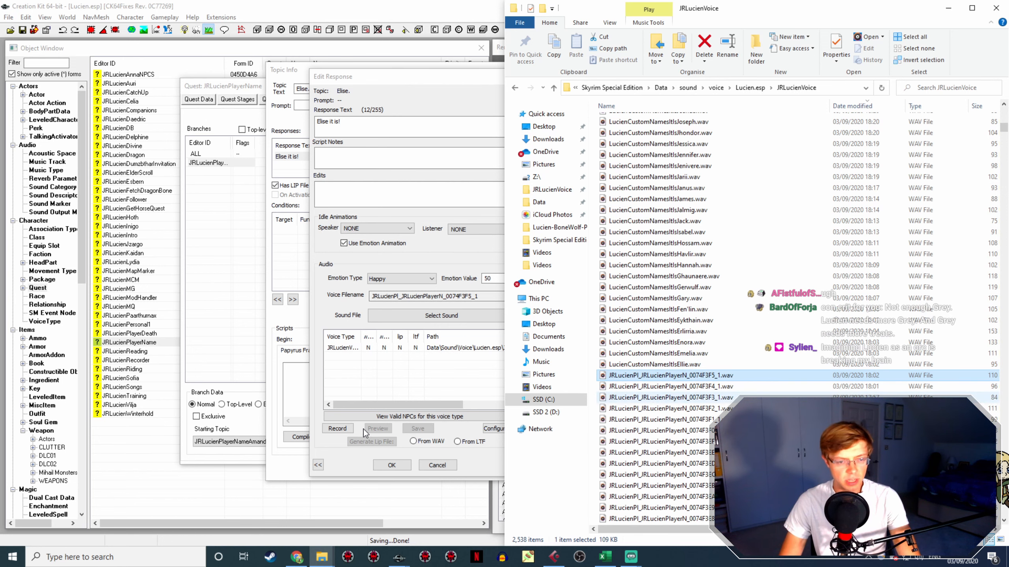
Return to Creation Kit, reload the "Elise it is!" response, and confirm the response and its topic info
click(391, 465)
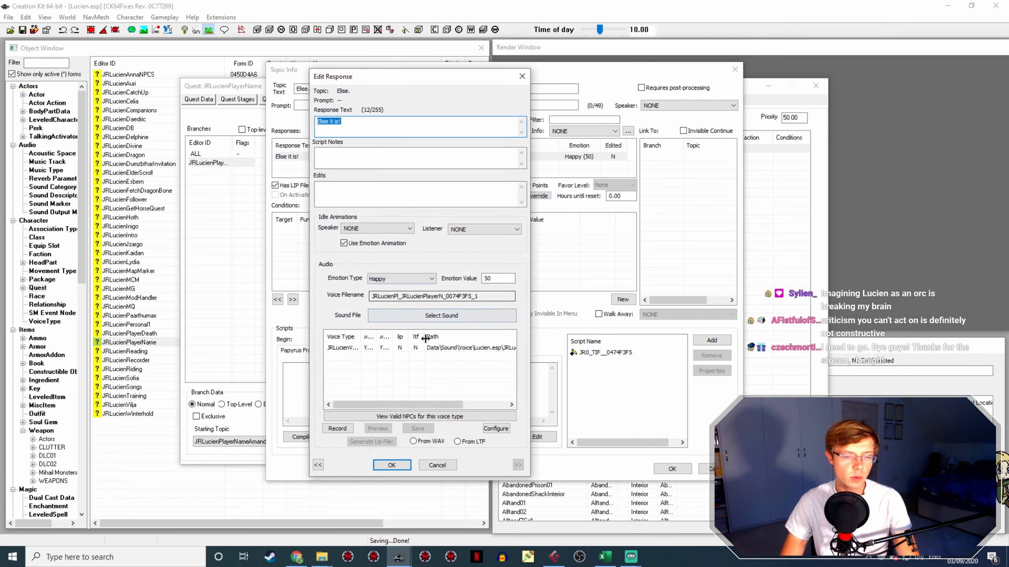
click(395, 463)
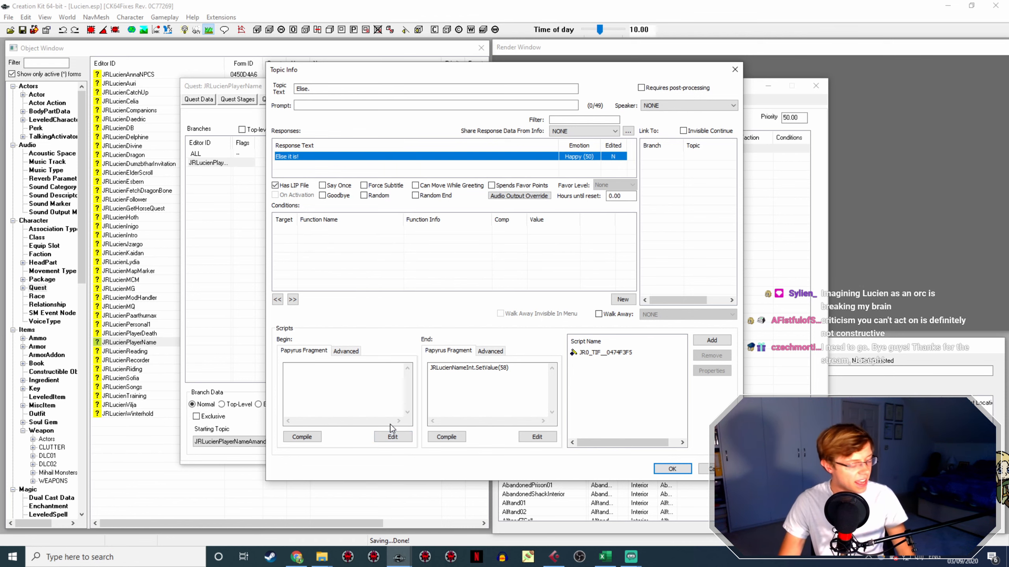
click(675, 470)
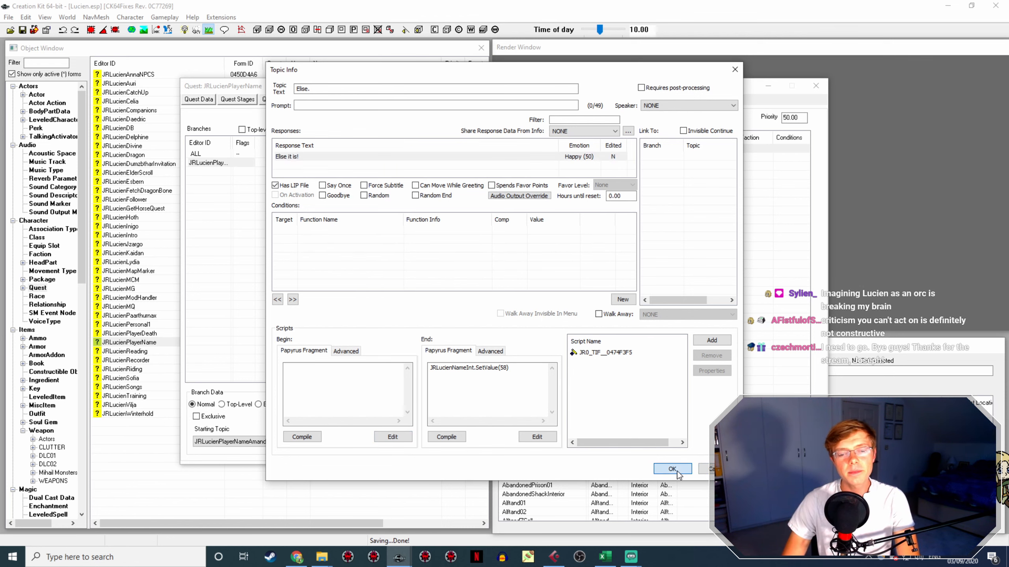
Open the "Ellie it is!" response from the Ellie topic and copy its voice filename
click(357, 411)
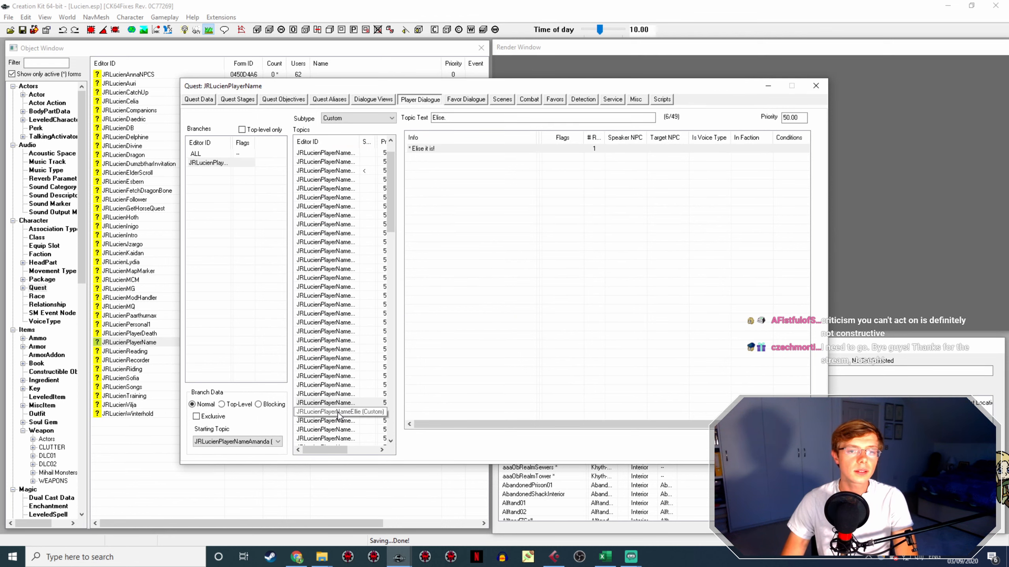
double_click(421, 149)
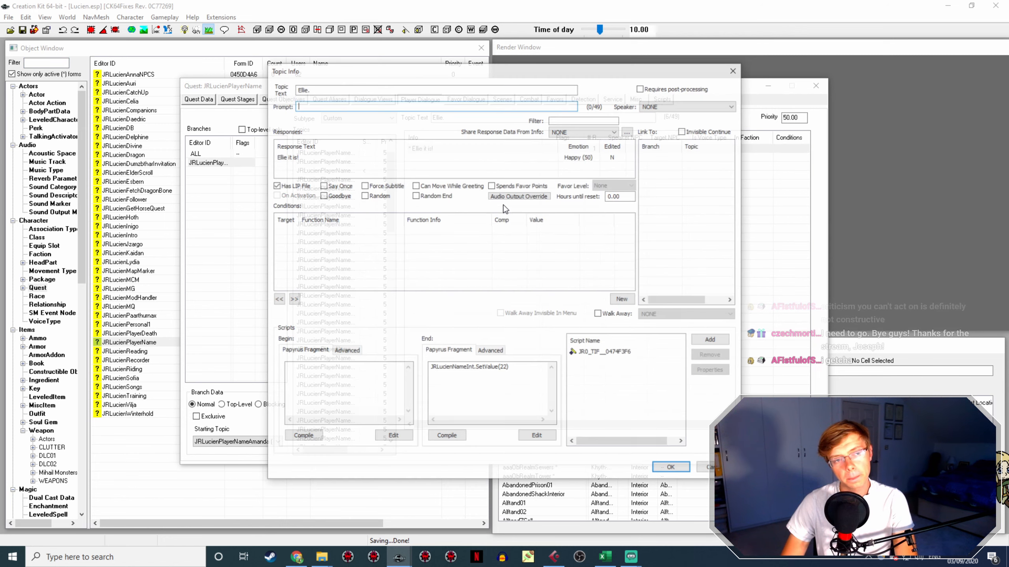
double_click(287, 157)
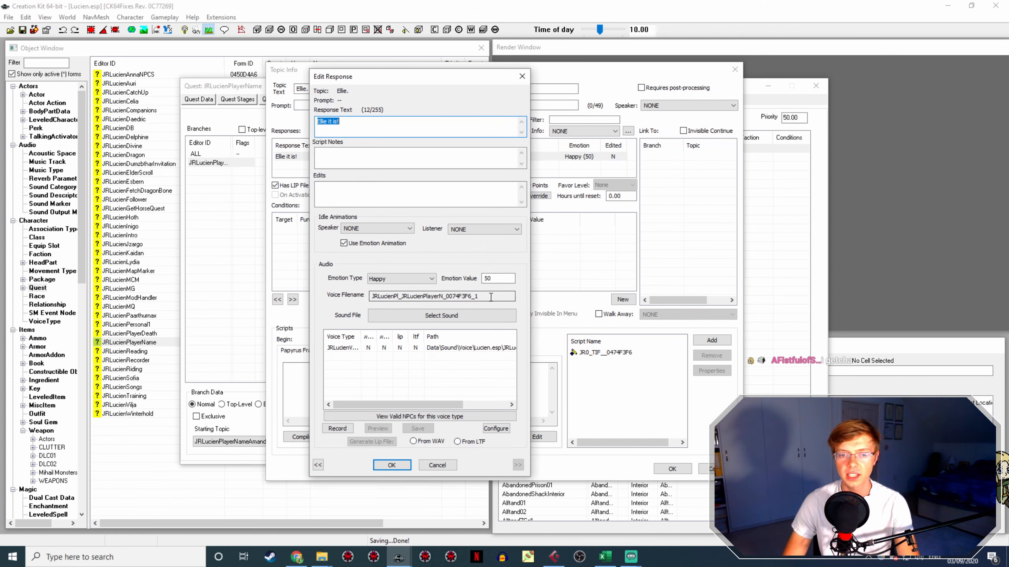
drag(479, 296, 358, 296)
key(ctrl+c)
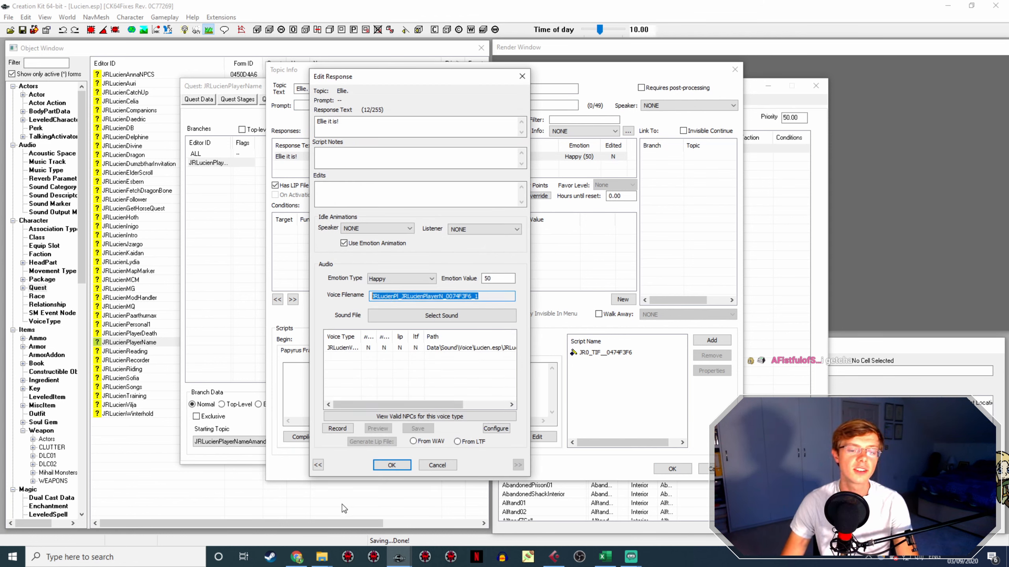
Switch to the JRLucienVoice folder in File Explorer and rename LucienCustomNamesItIsEllie.wav to JRLucienPl_JRLucienPlayerN_0074F3F6_1
click(321, 557)
click(219, 512)
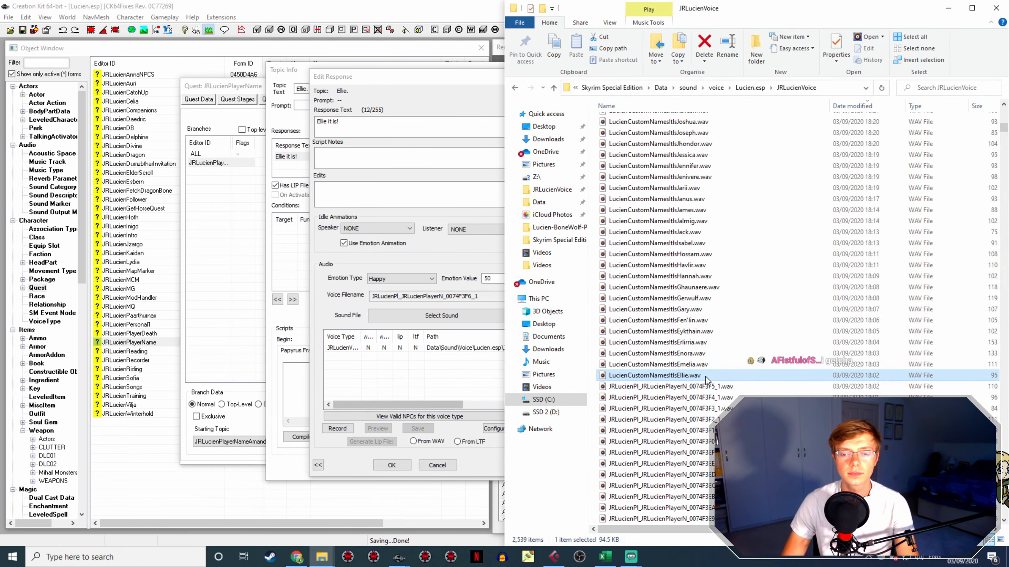
key(F2)
key(ctrl+v)
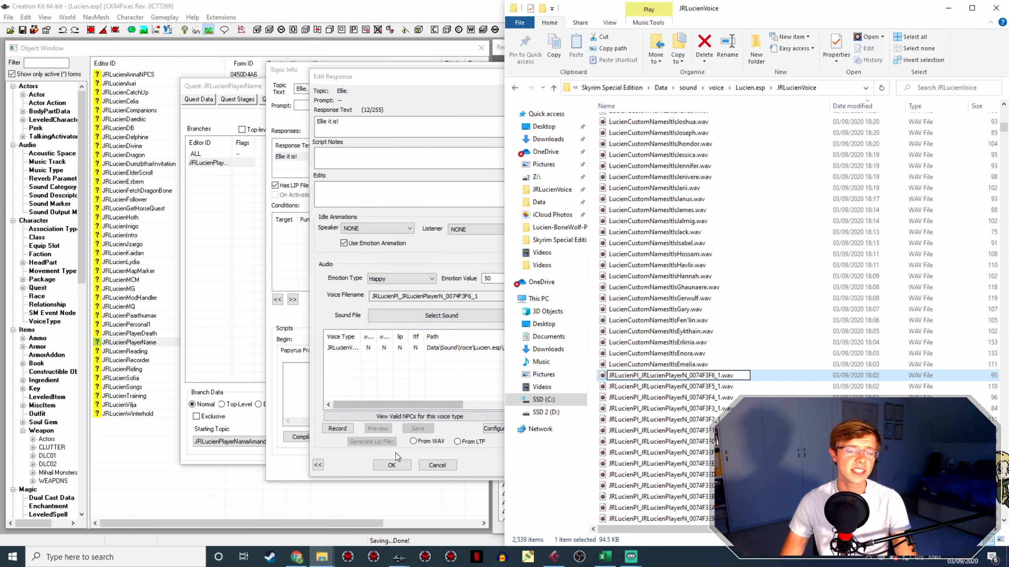
Return to Creation Kit and reload the "Ellie it is!" response so that it picks up the renamed WAV
click(394, 469)
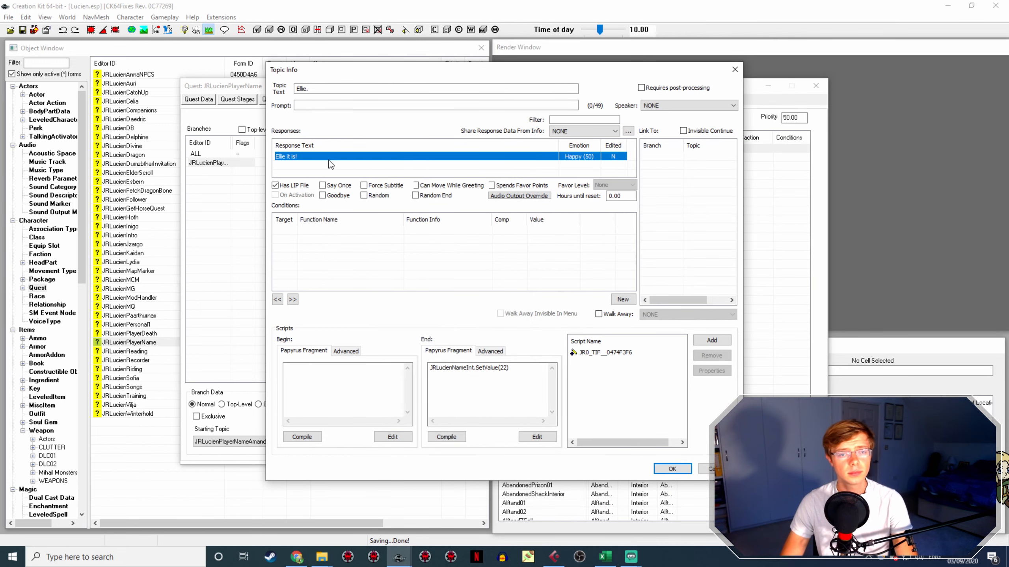
double_click(341, 155)
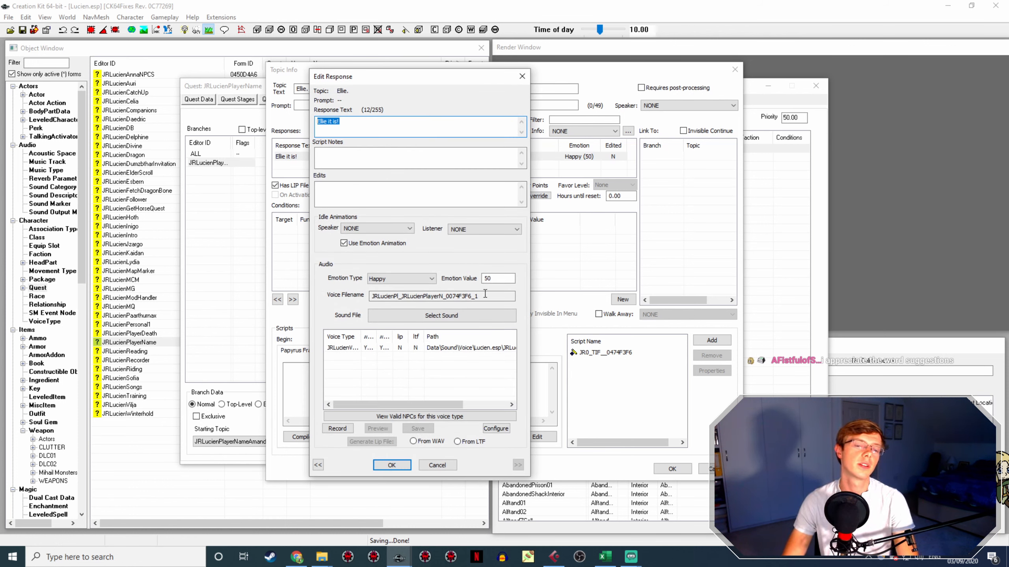
double_click(497, 295)
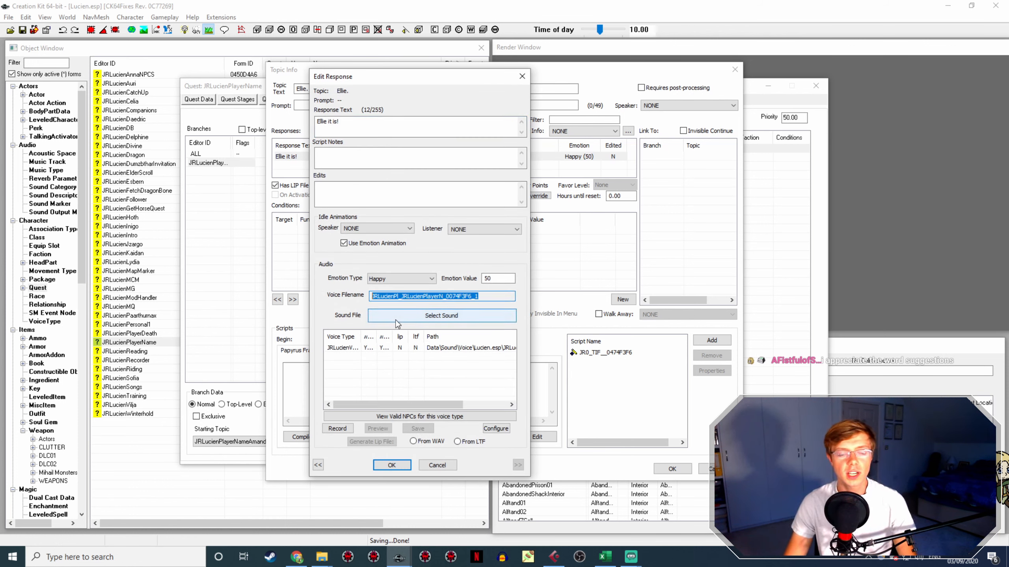
click(328, 561)
mouse_move(329, 561)
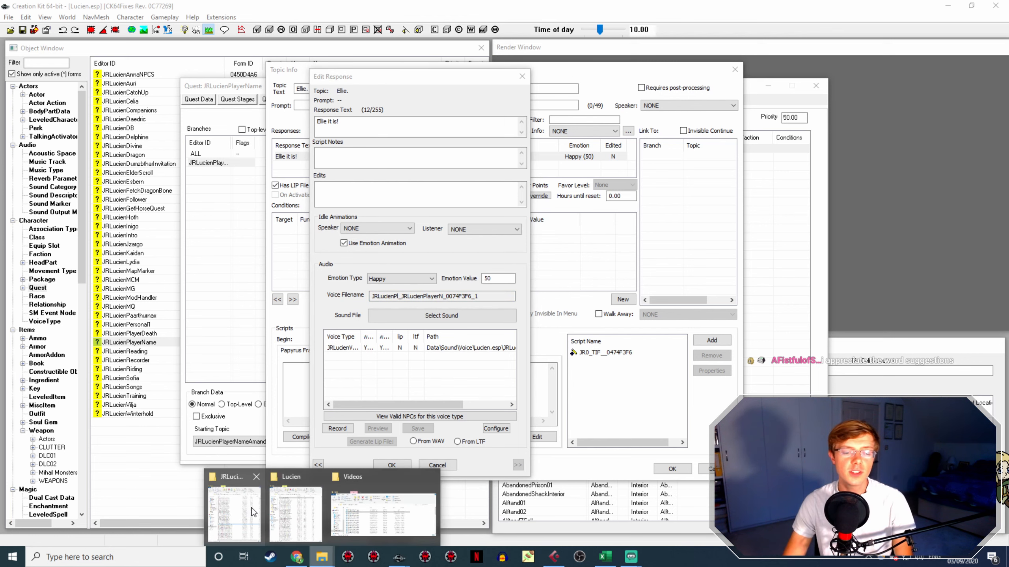
click(306, 517)
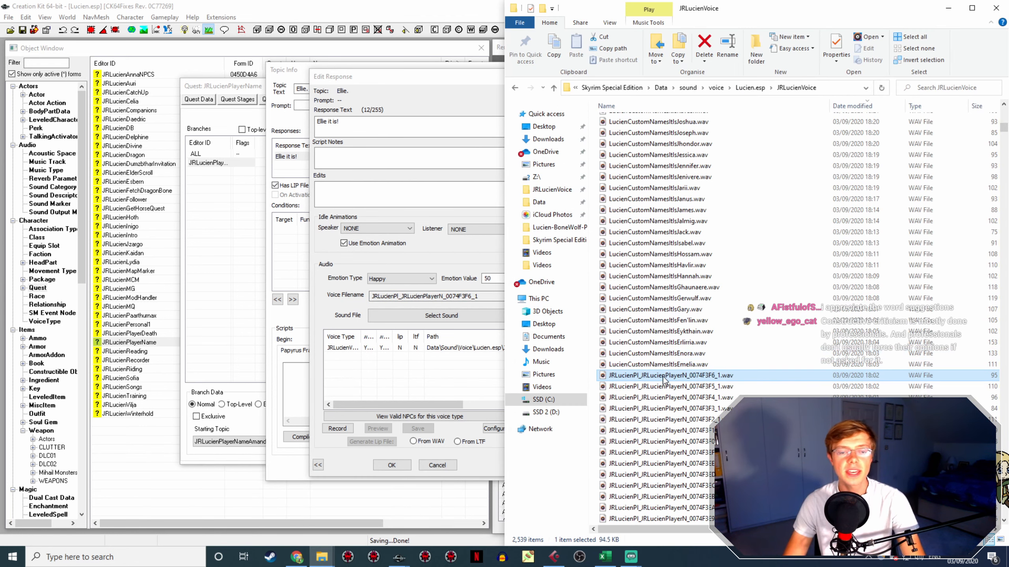
Generate the lip file for the "Ellie it is!" response from the WAV in Creation Kit and close the topic info
click(447, 438)
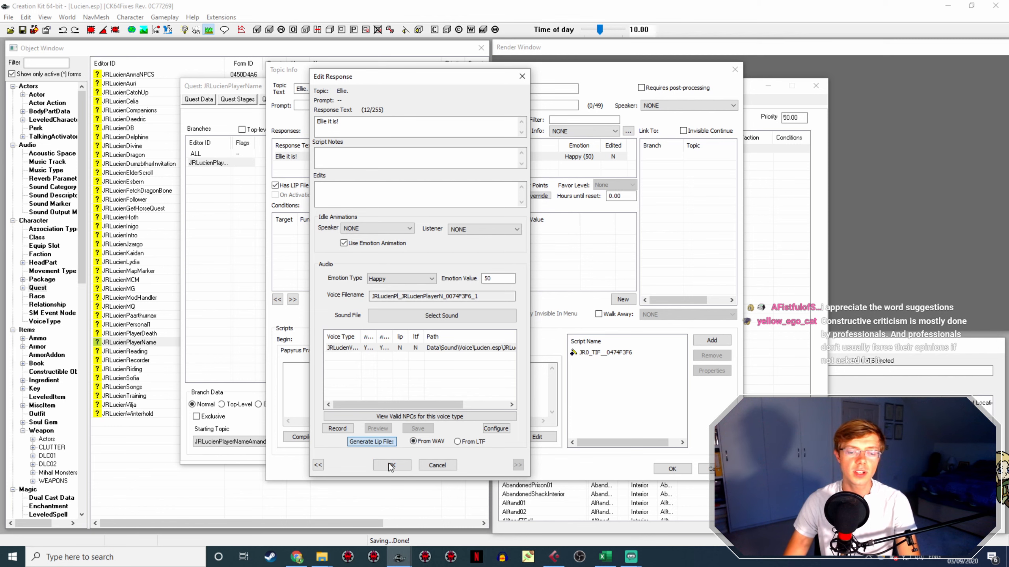
click(391, 465)
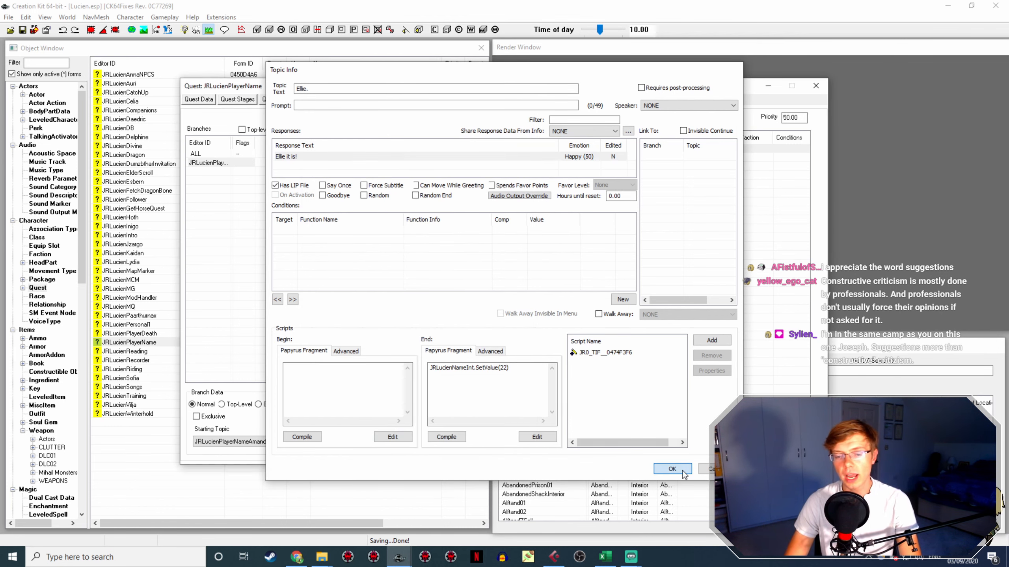
click(672, 469)
Open the "Emelia it is!" response from the Emelia topic and copy its voice filename
scroll(336, 355, down, 1)
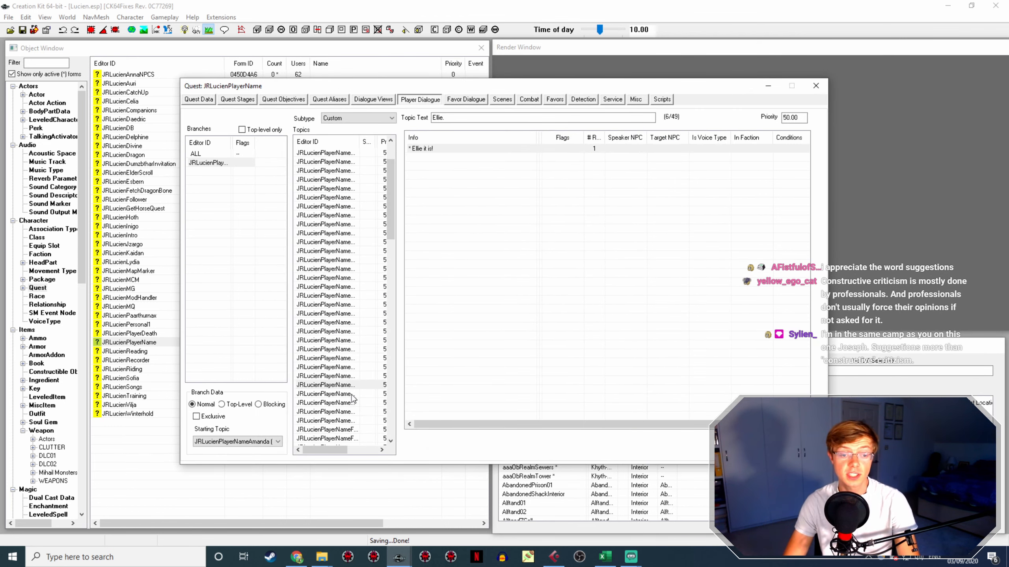
click(352, 395)
click(436, 149)
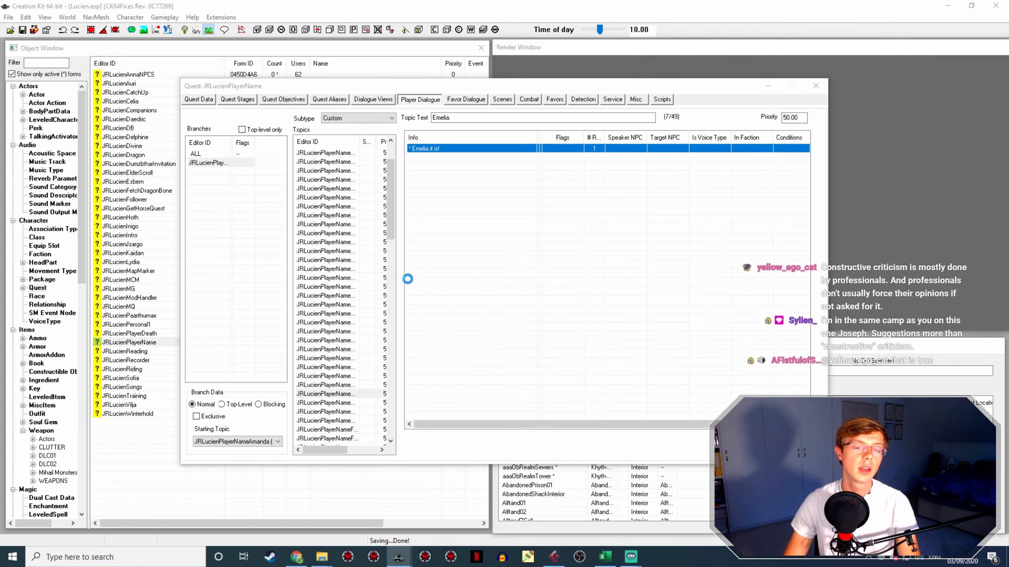
double_click(346, 156)
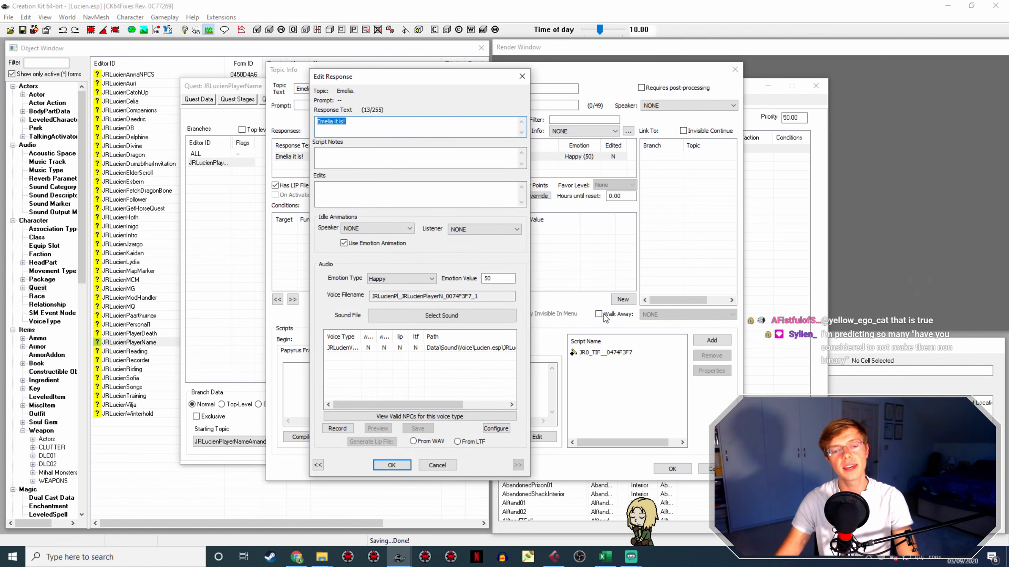
double_click(494, 300)
key(ctrl+c)
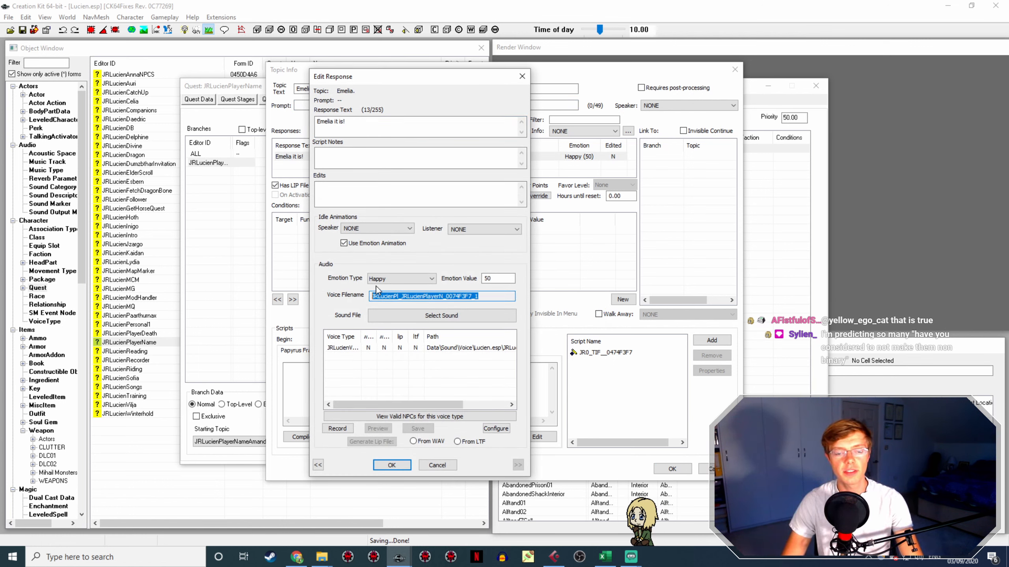
Switch to File Explorer to reach the recorded voice files in the JRLucienVoice folder
click(317, 557)
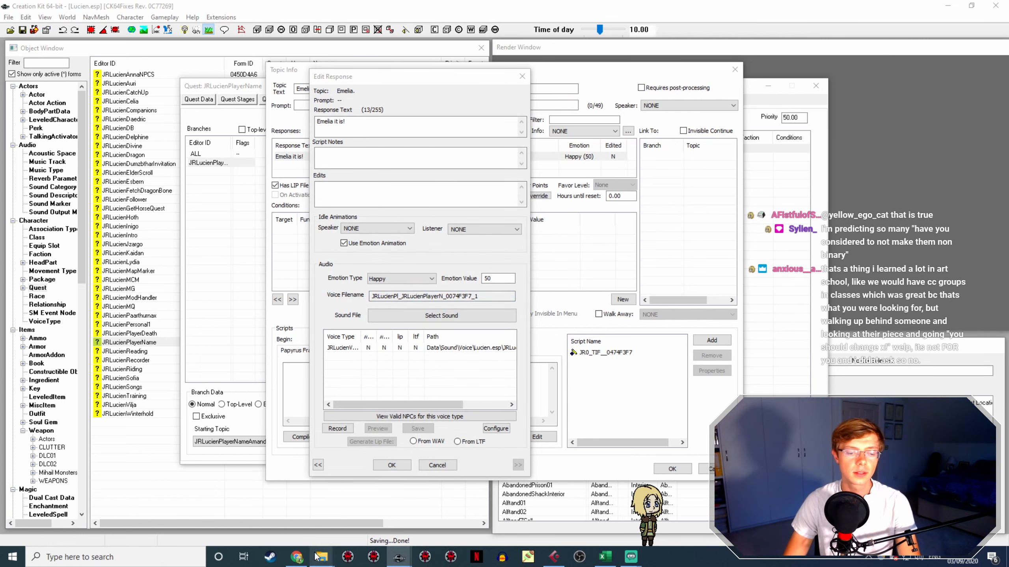
Rename LucienCustomNamesItIsEmelia.wav in the JRLucienVoice folder to JRLucienPl_JRLucienPlayerN_0074F3F7_1.wav and close the Emelia response
click(318, 512)
click(707, 377)
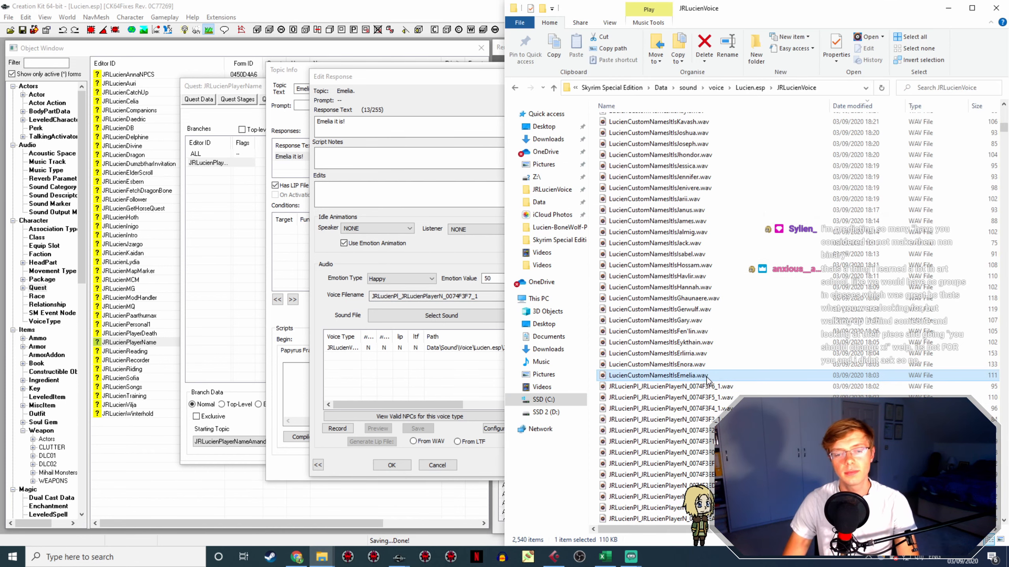
key(F2)
key(ctrl+v)
key(Return)
key(alt+Tab)
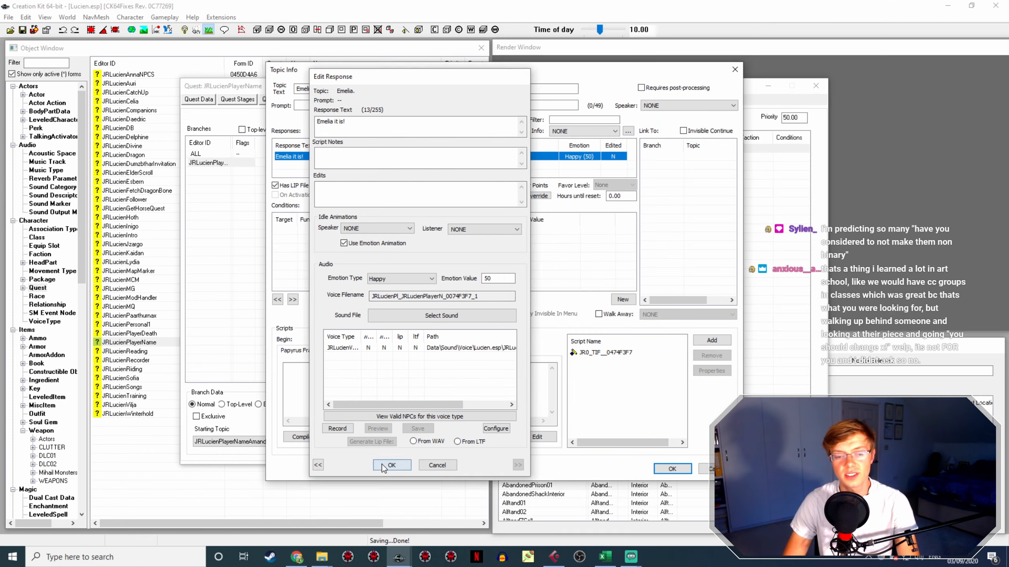
click(384, 466)
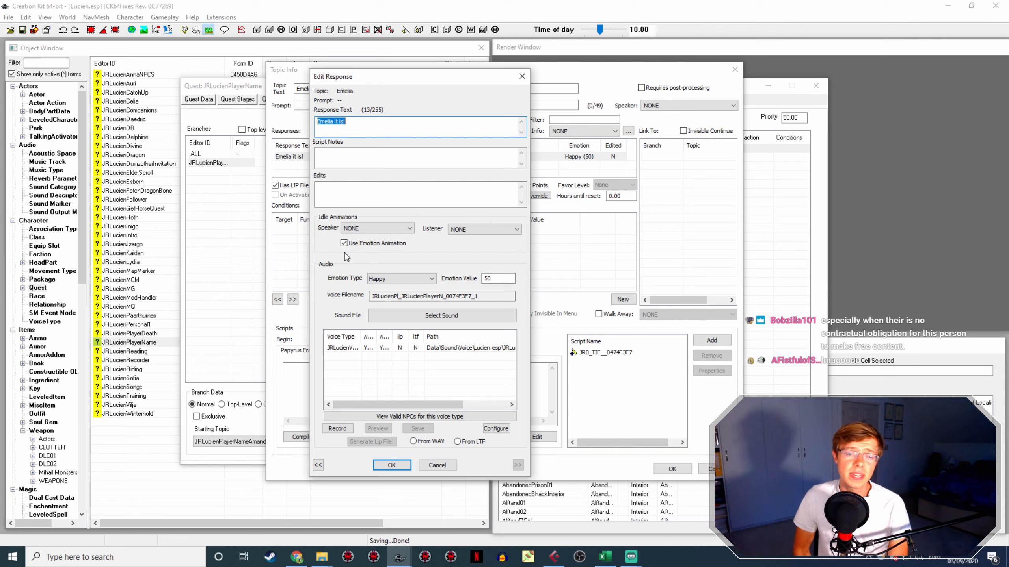
Compare the Emelia response's voice filename with the renamed WAV in the JRLucienVoice folder
double_click(421, 296)
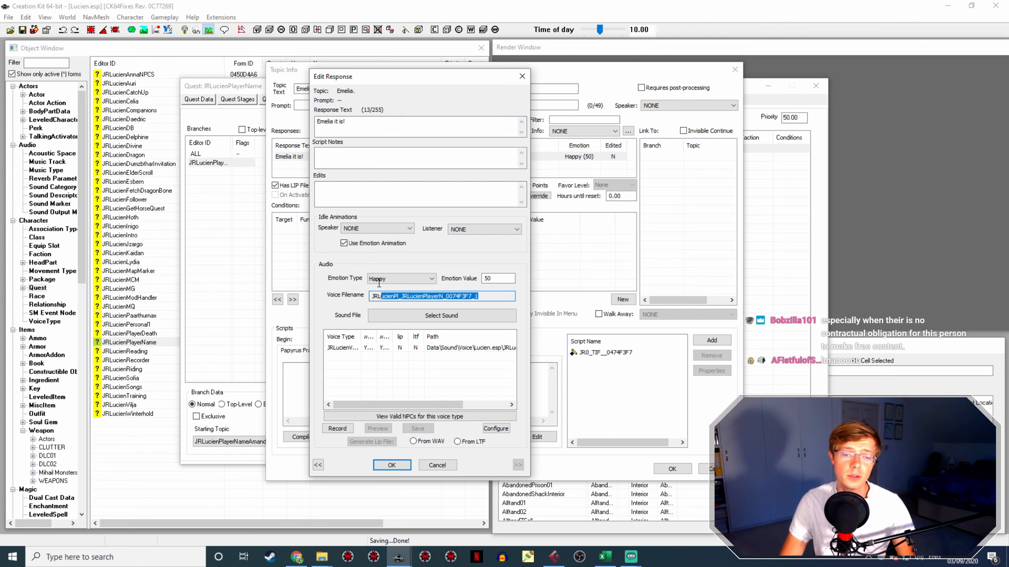
click(321, 557)
click(330, 510)
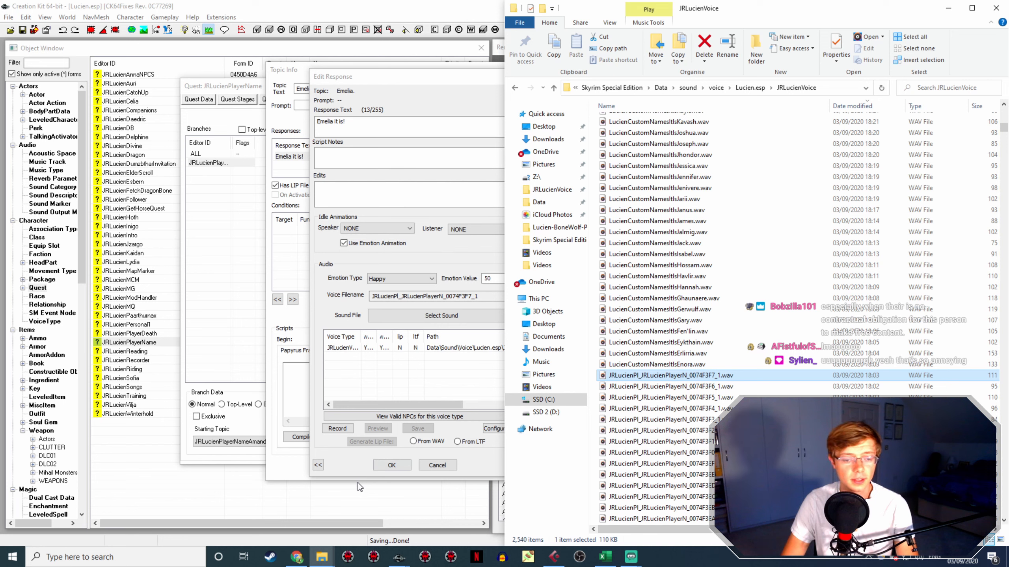
click(427, 444)
click(392, 465)
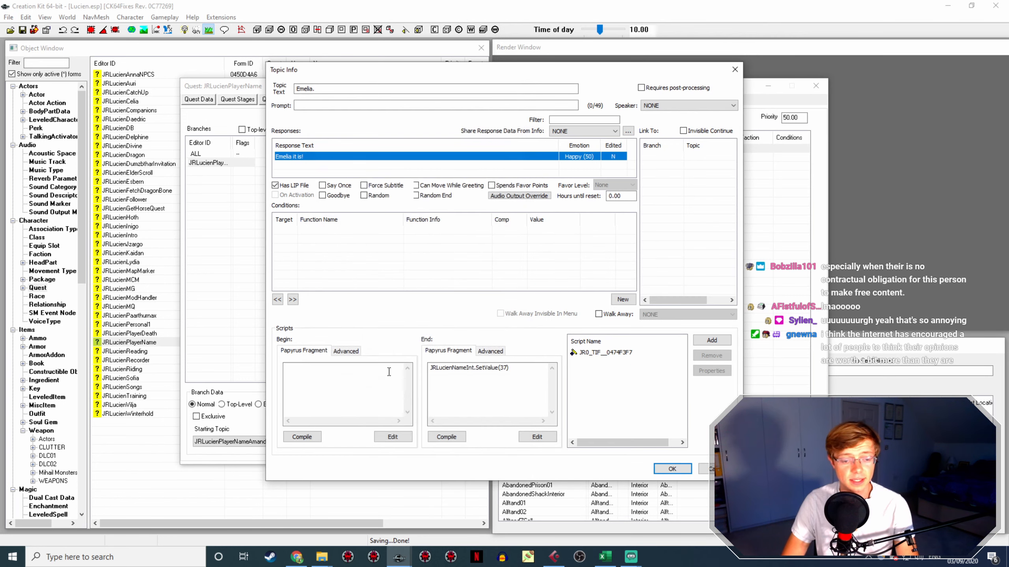
Generate the lip file from WAV for the Emelia response and accept its topic info
double_click(309, 156)
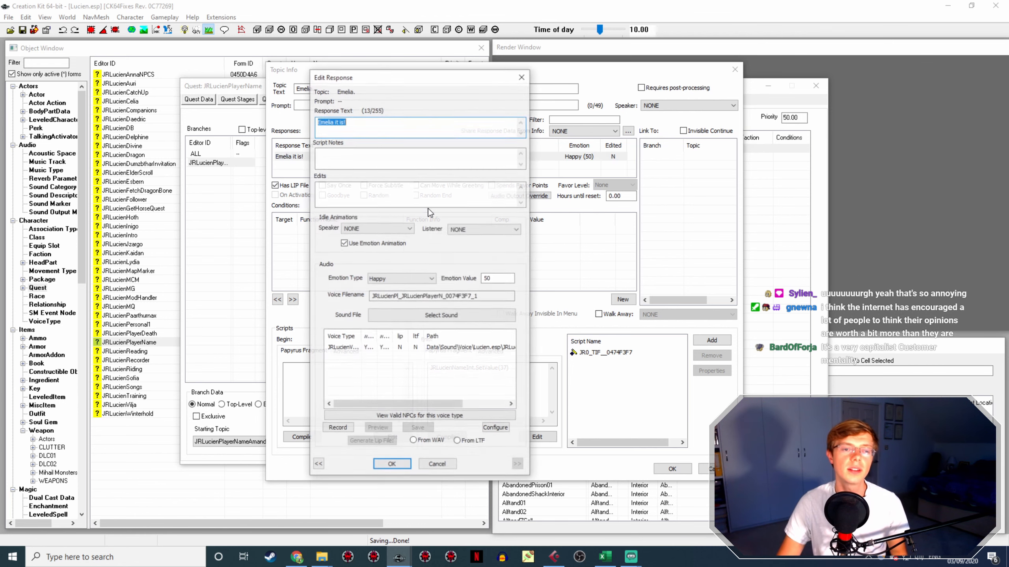
click(464, 348)
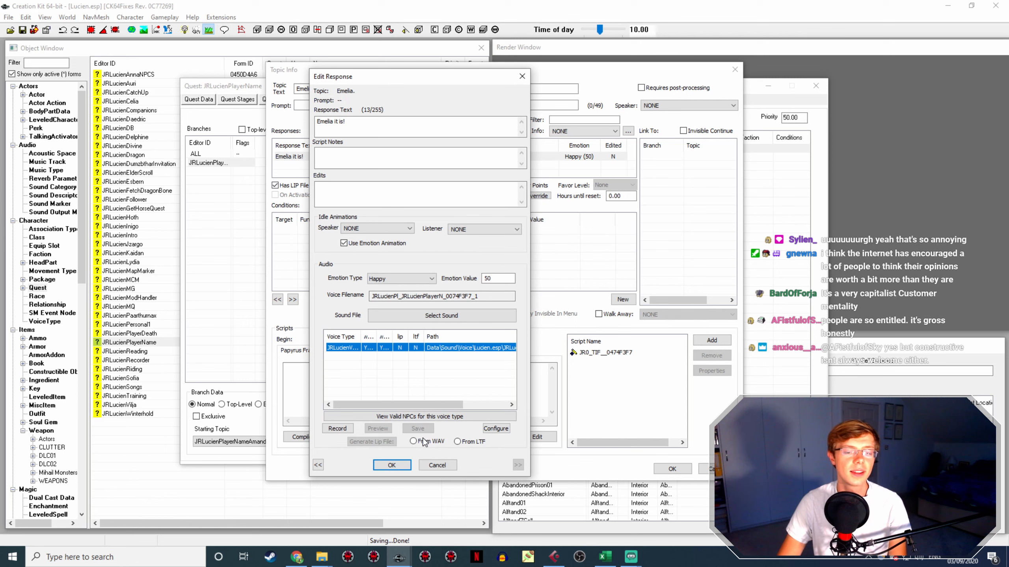
click(401, 463)
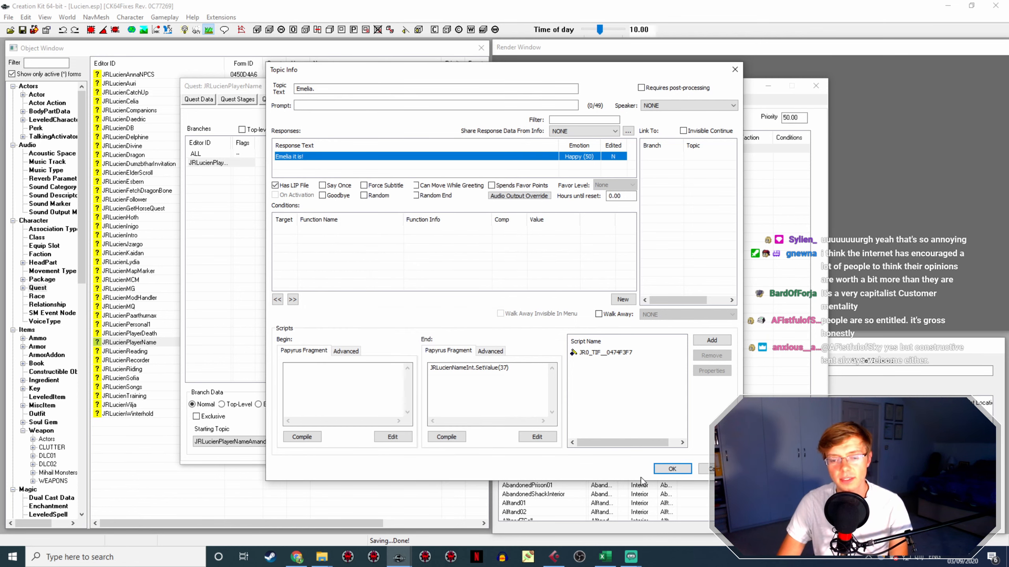
click(684, 470)
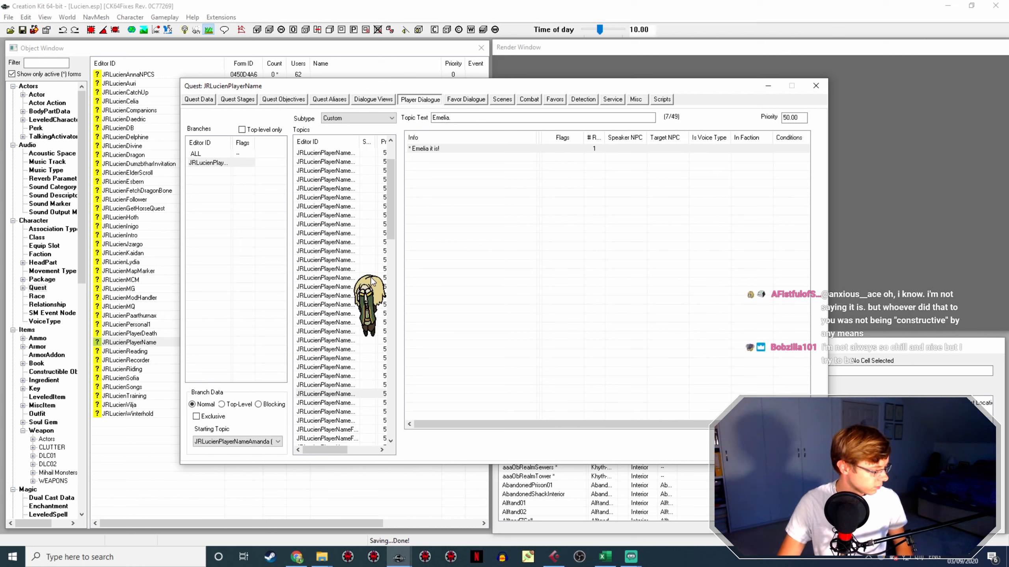
double_click(496, 296)
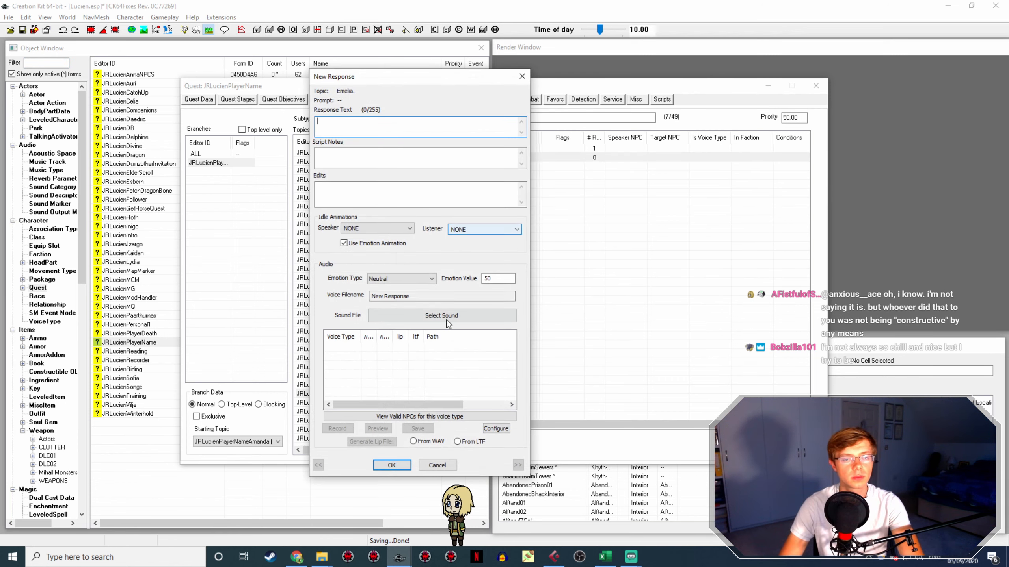
click(671, 468)
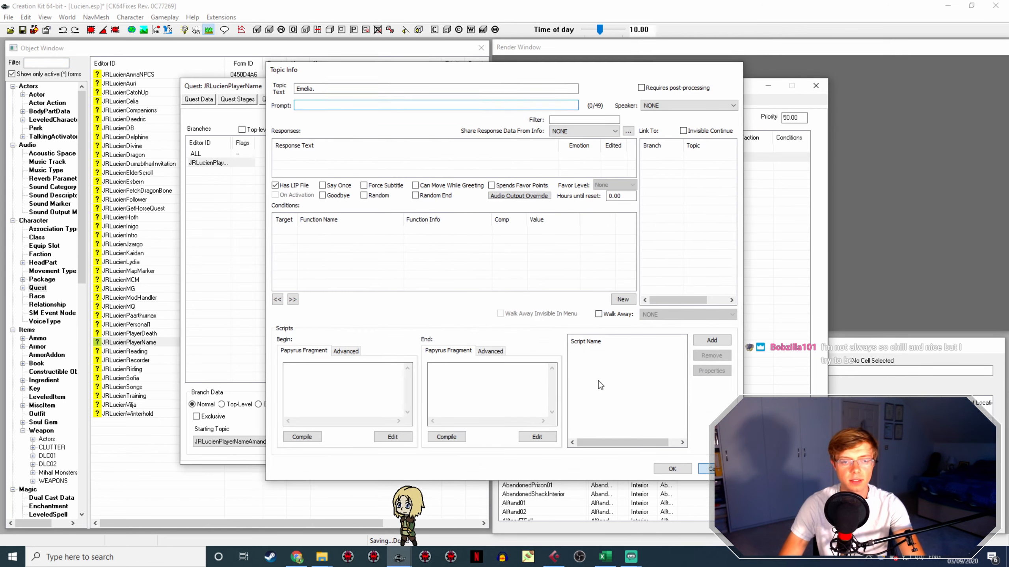
click(431, 158)
key(Delete)
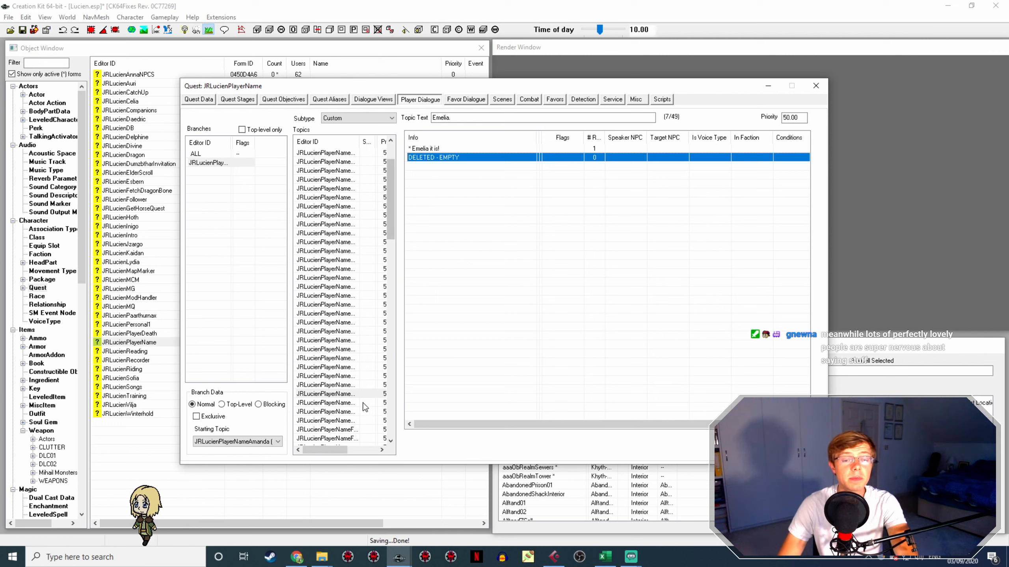
Copy the Enora response's voice filename and rename LucienCustomNamesItIsEnora.wav to JRLucienPl_JRLucienPlayerN_0074F3F8_1.wav
click(349, 403)
double_click(420, 149)
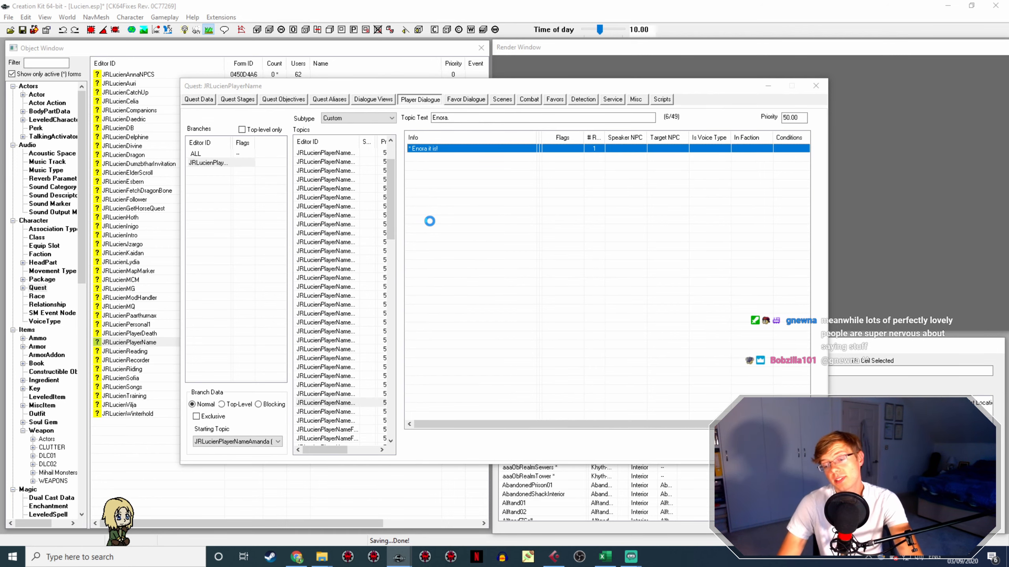
double_click(334, 158)
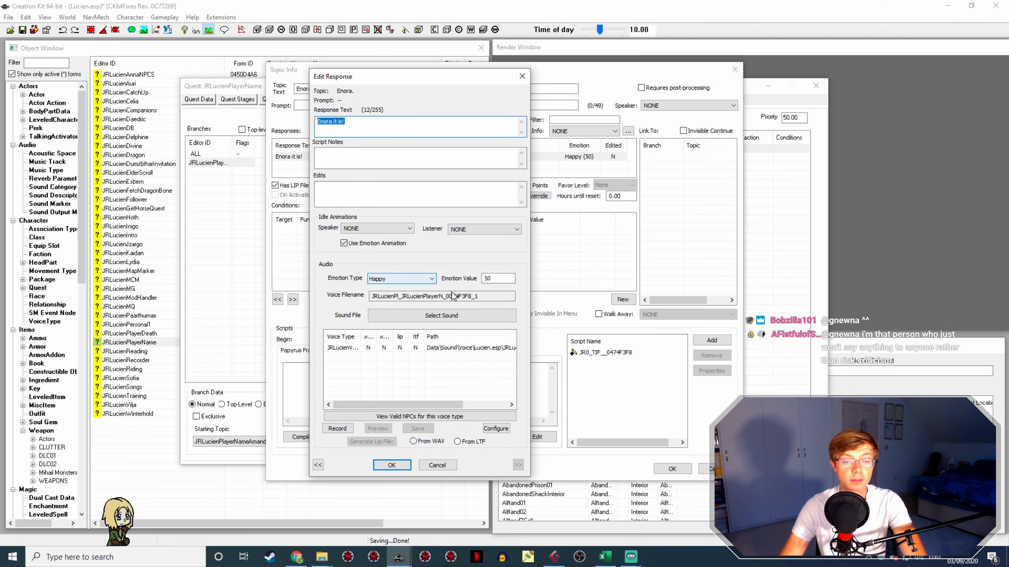
double_click(483, 295)
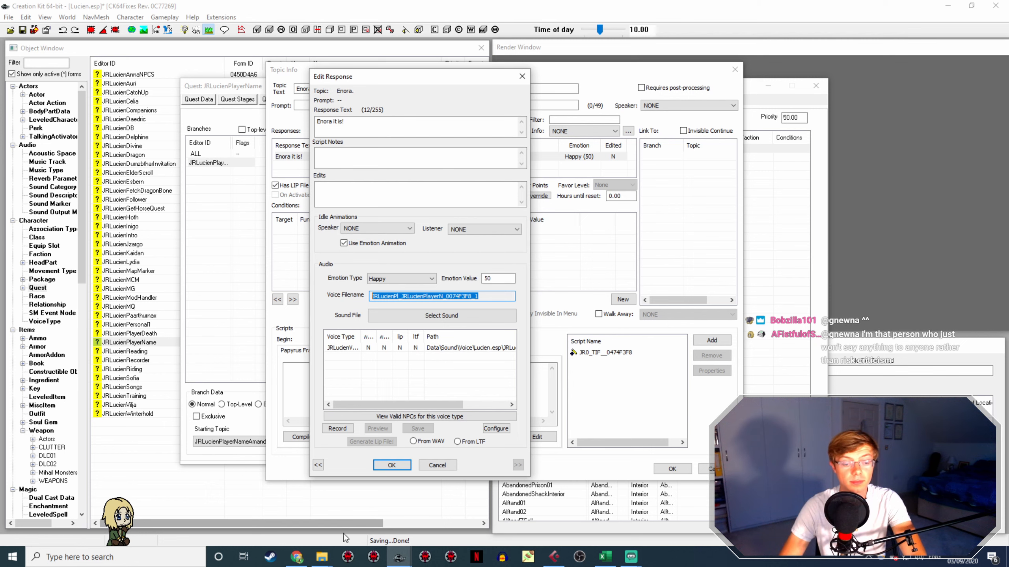
click(321, 556)
click(254, 515)
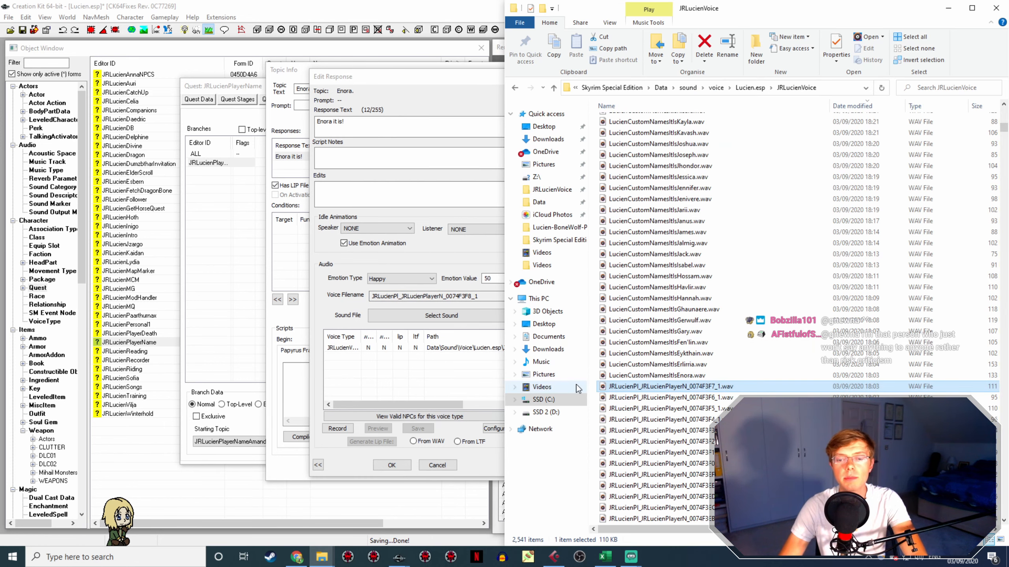
double_click(706, 376)
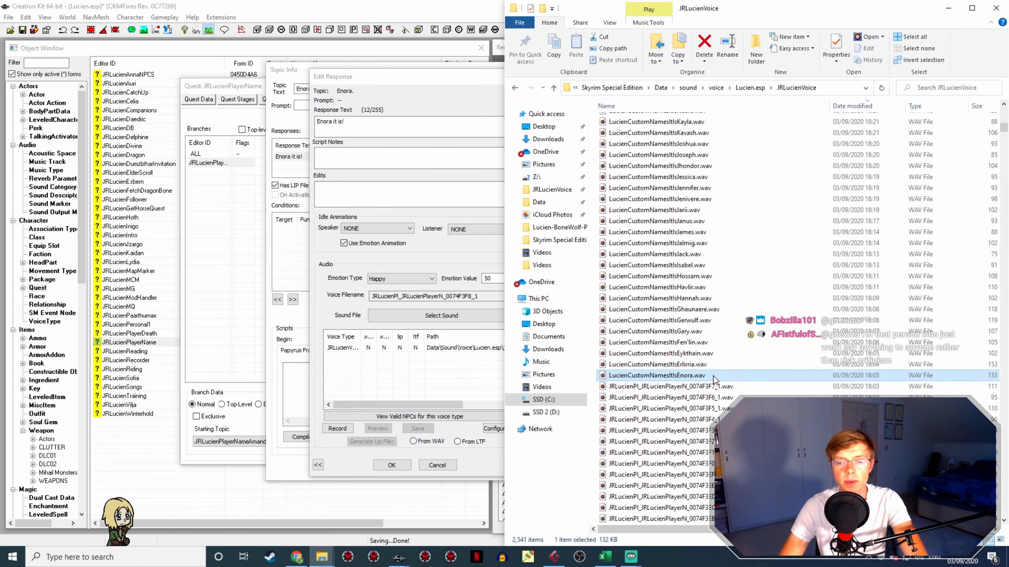
click(377, 465)
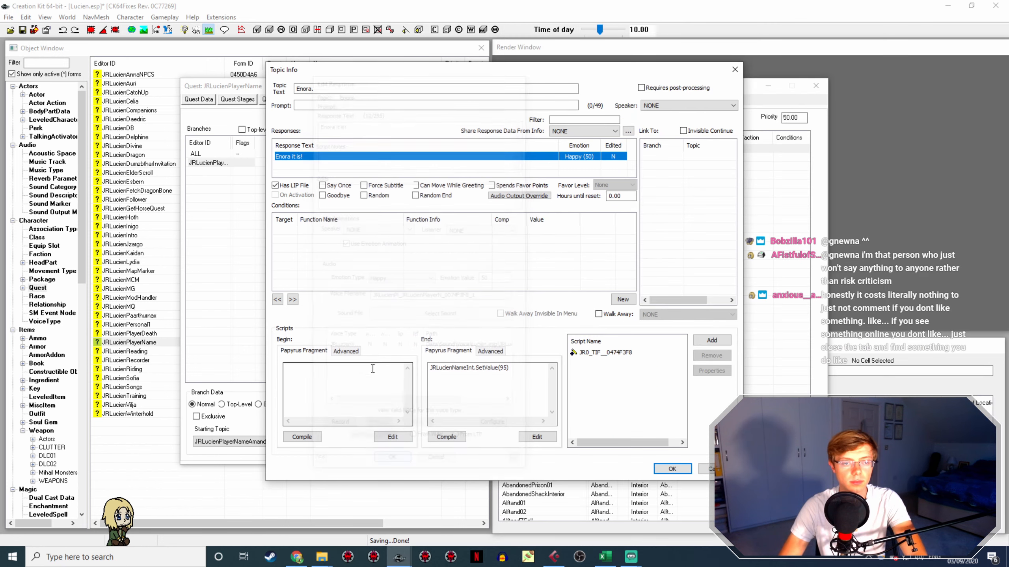
Generate the lip file from WAV for the Enora response and accept its topic info
double_click(287, 157)
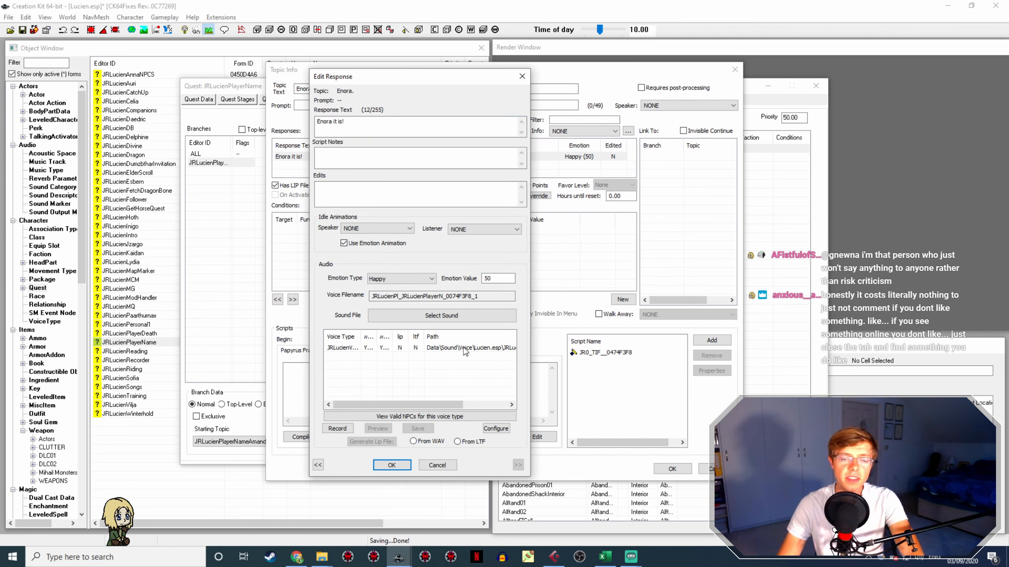
click(413, 441)
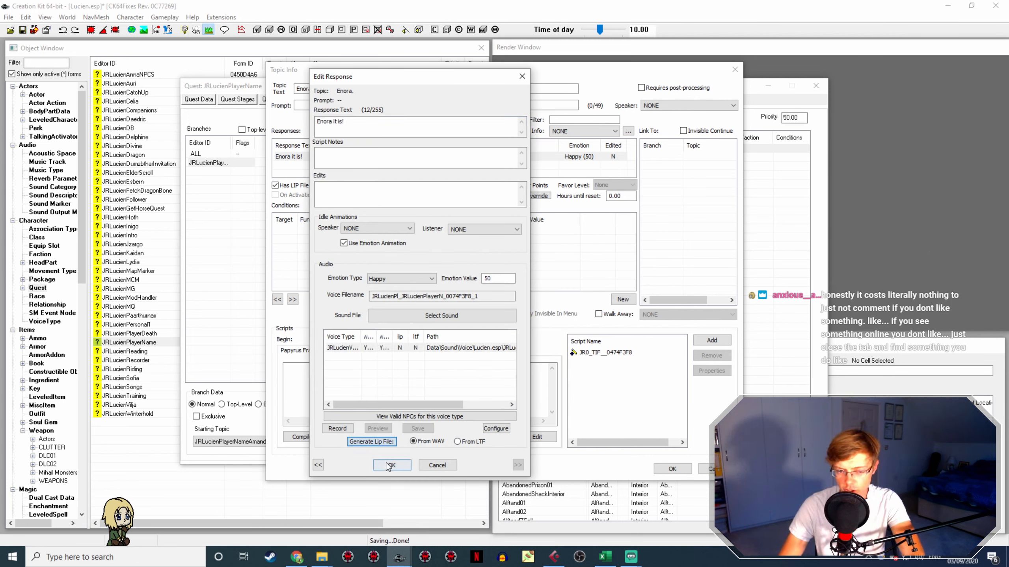
click(389, 465)
click(667, 469)
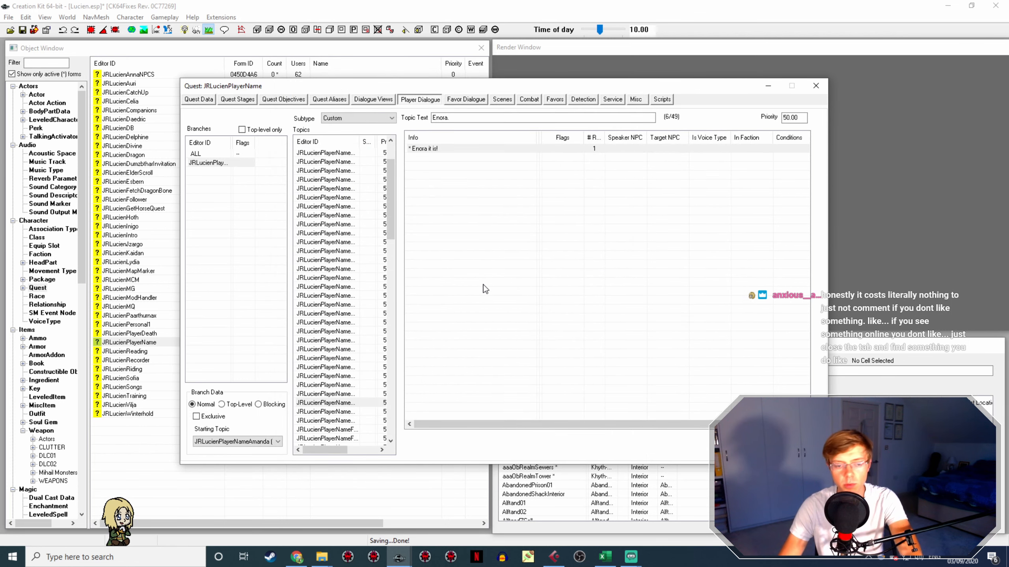
Open the response in the Erlirria topic and copy its voice filename
click(343, 414)
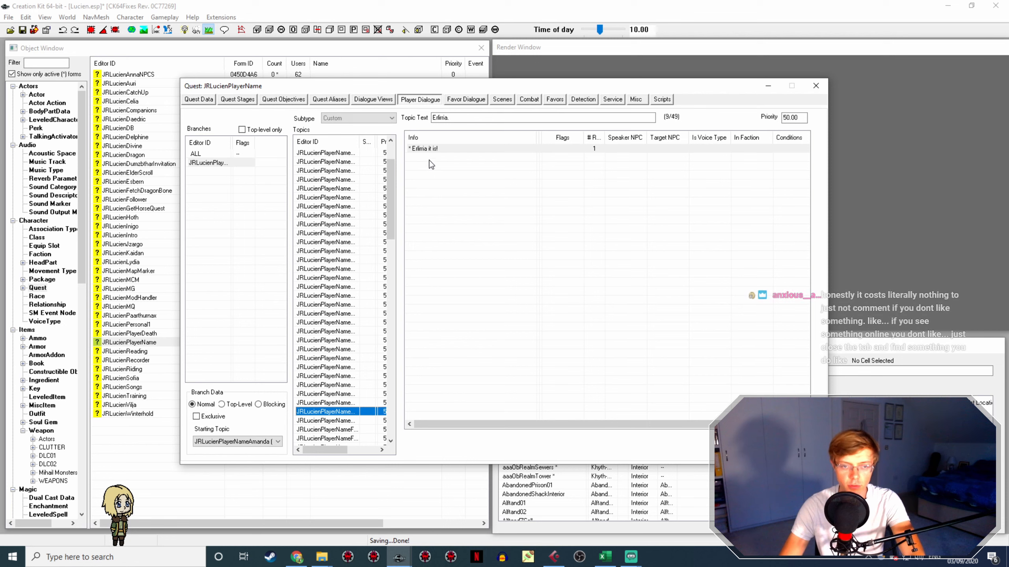
double_click(435, 148)
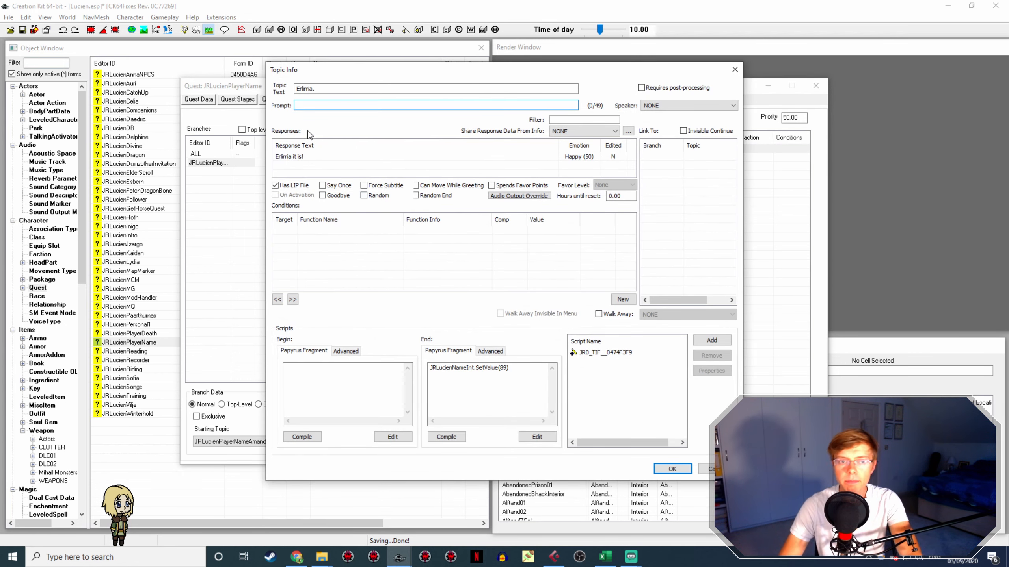
double_click(293, 157)
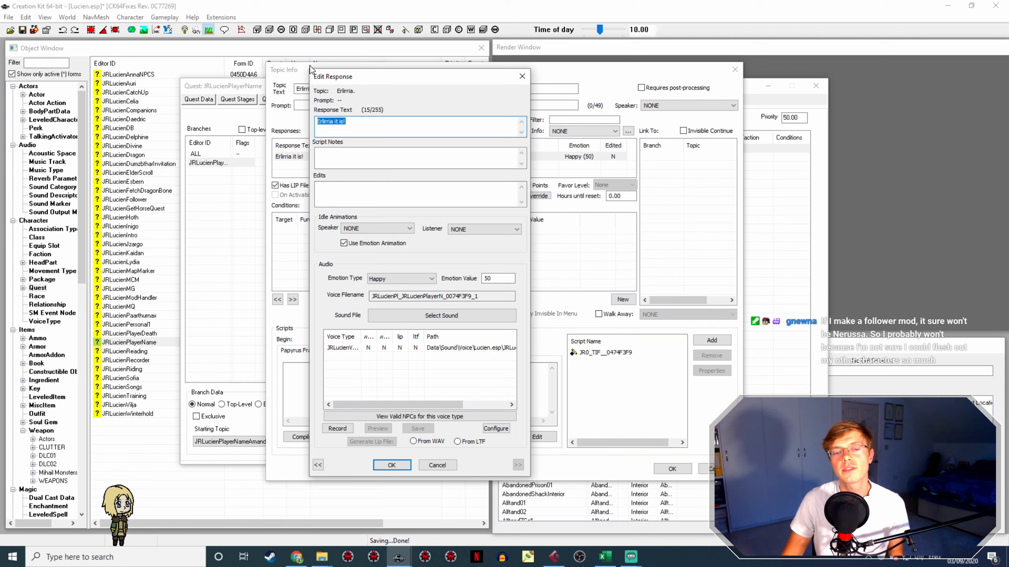
click(398, 467)
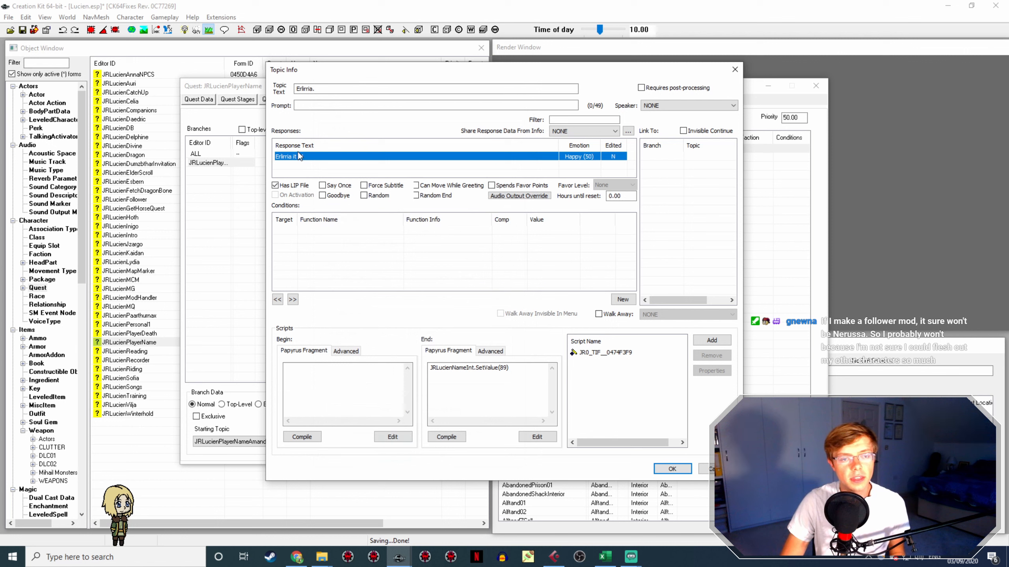
double_click(297, 156)
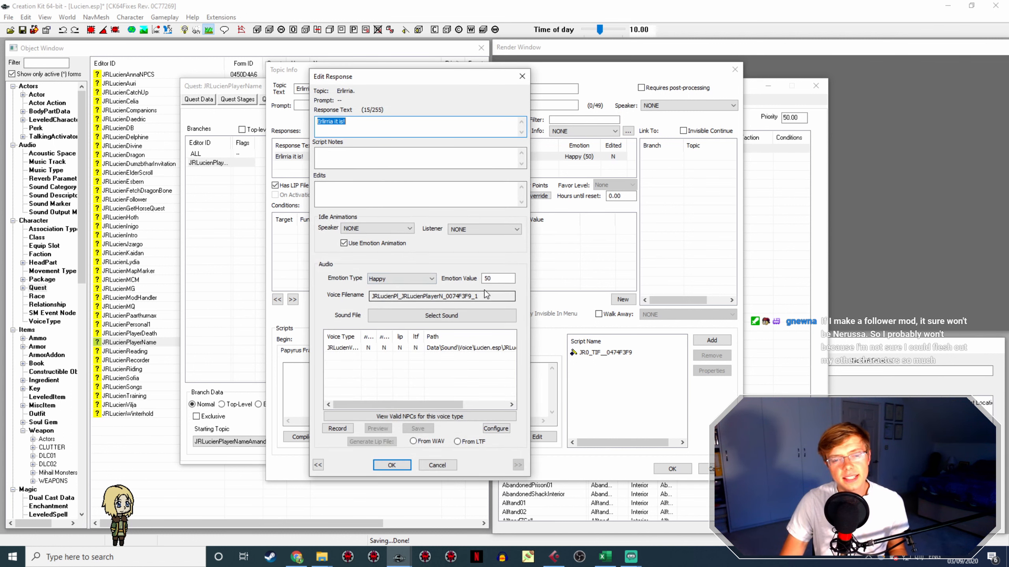
double_click(487, 296)
key(ctrl+c)
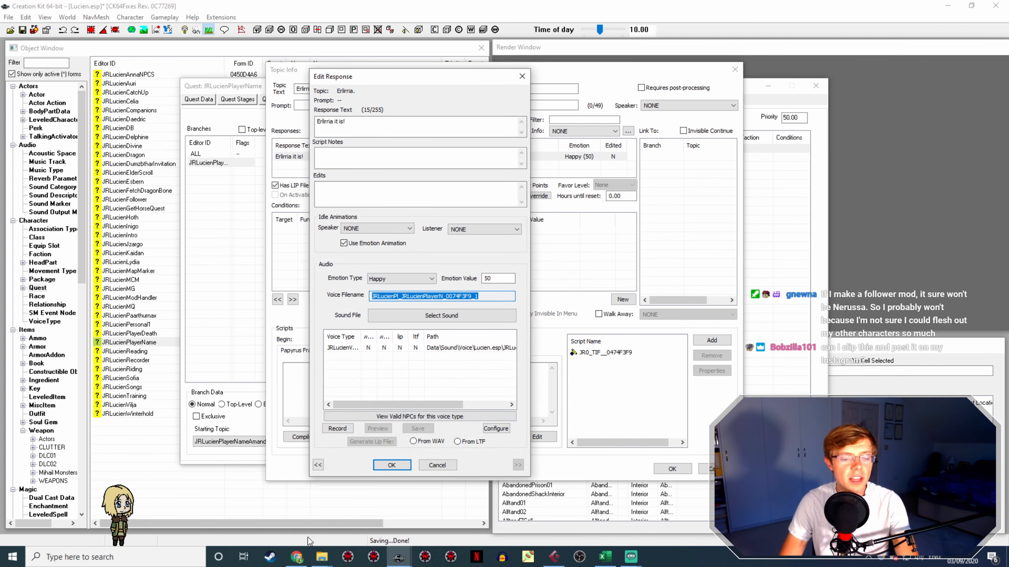
Rename LucienCustomNamesItIsErlirria.wav in the JRLucienVoice folder to JRLucienPl_JRLucienPlayerN_0074F3F9_1.wav and close the Erlirria response
click(322, 557)
click(322, 500)
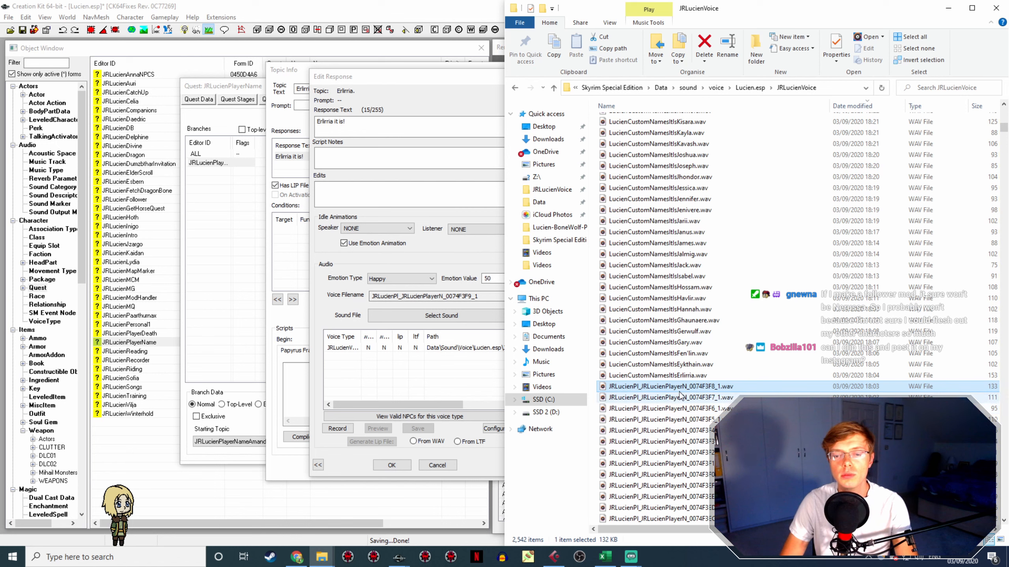
click(694, 378)
key(F2)
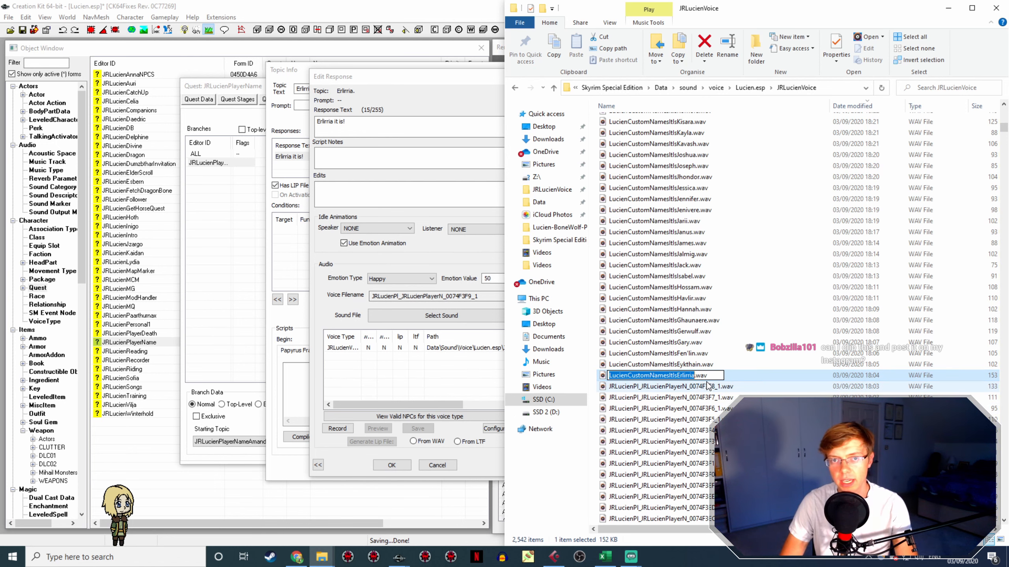
key(ctrl+v)
click(388, 465)
Generate the lip file from WAV for the Erlirria response and accept its topic info
click(292, 157)
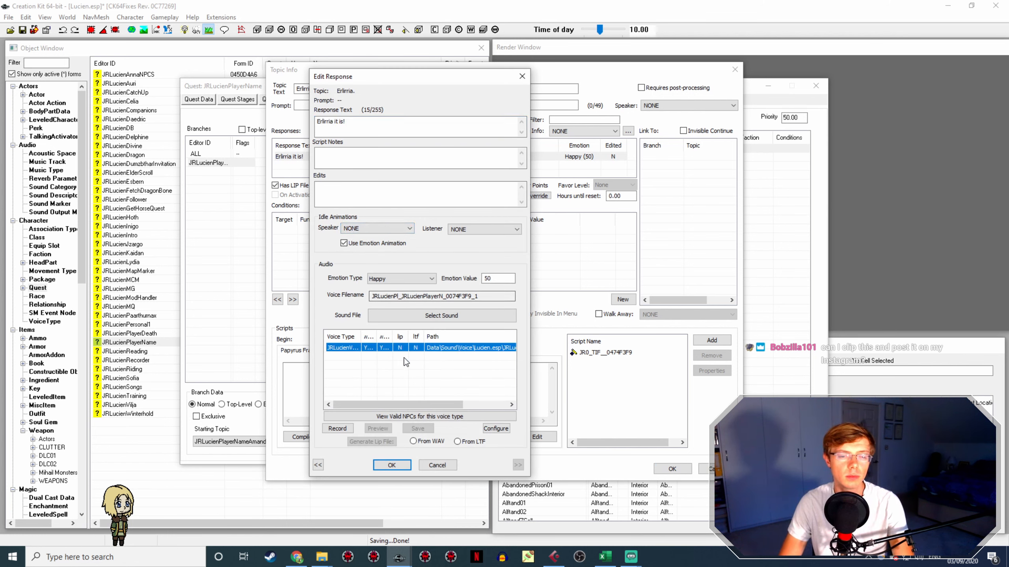
click(430, 440)
click(390, 465)
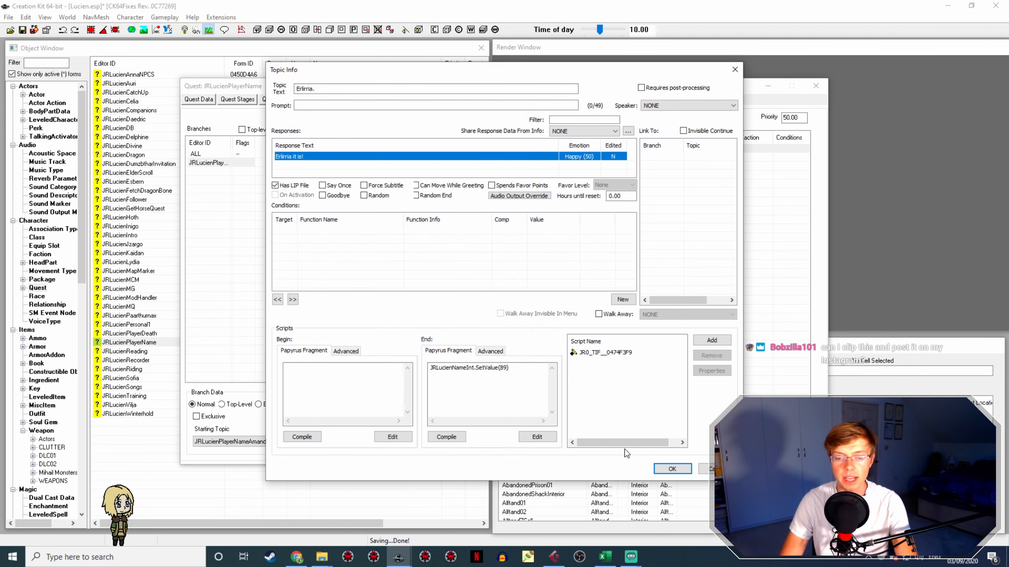
click(672, 469)
Open the response in the Eykthain topic and copy its voice filename
click(346, 421)
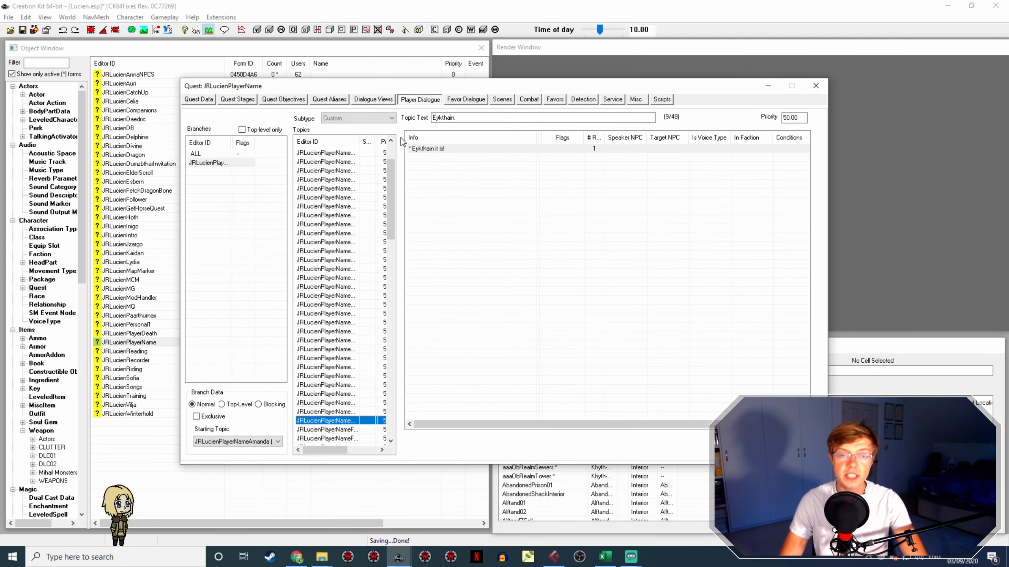
double_click(453, 149)
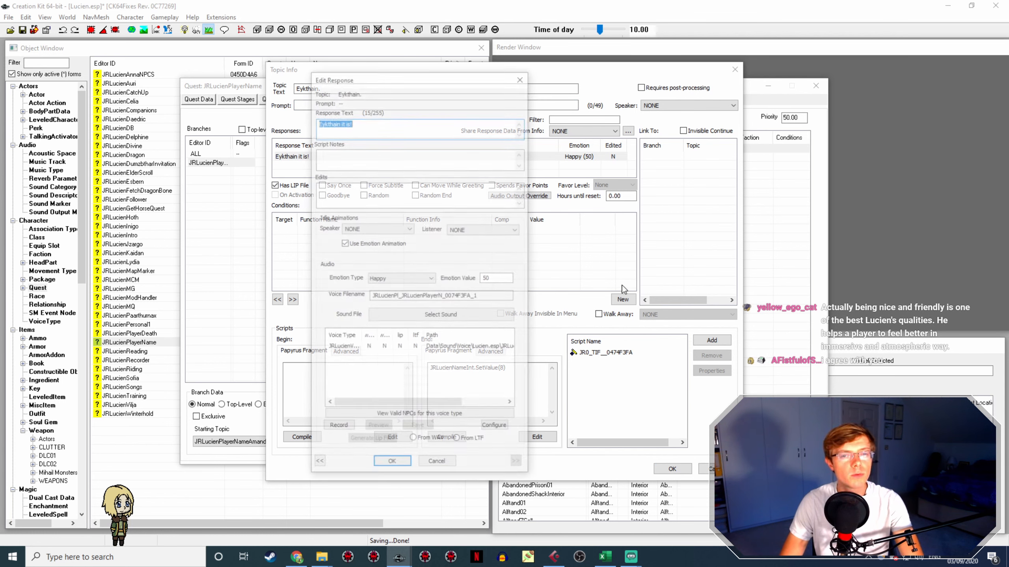
double_click(470, 297)
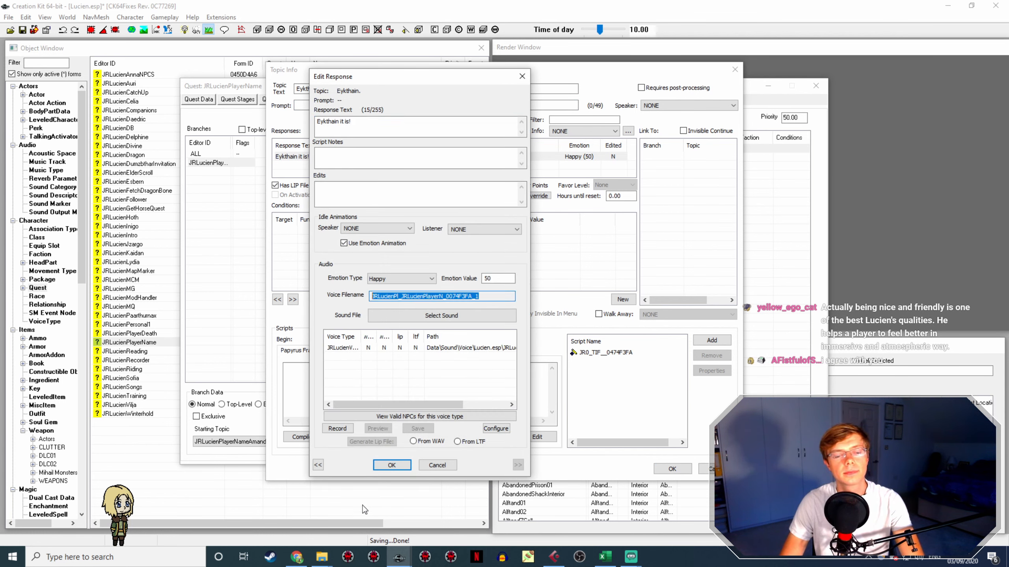
Rename LucienCustomNamesItIsEykthain.wav in the JRLucienVoice folder to JRLucienPl_JRLucienPlayerN_0074F3FA_1.wav and close the Eykthain response
click(322, 557)
click(241, 505)
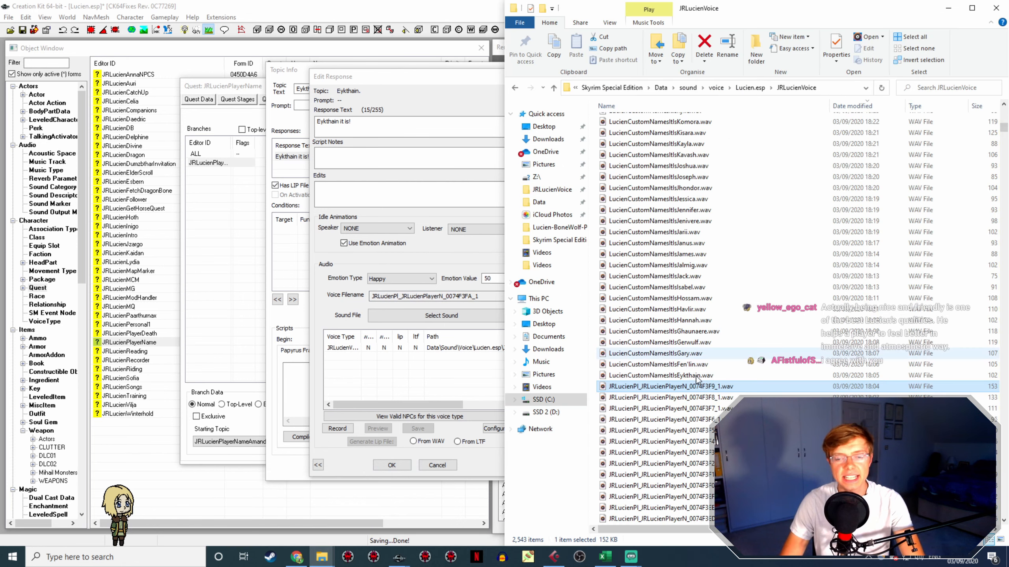
click(698, 376)
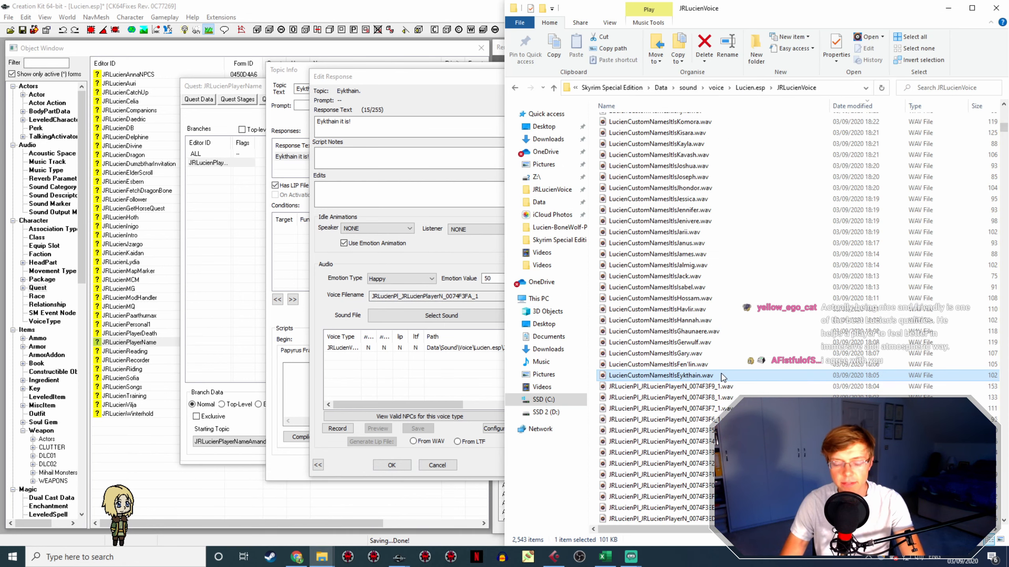
click(392, 456)
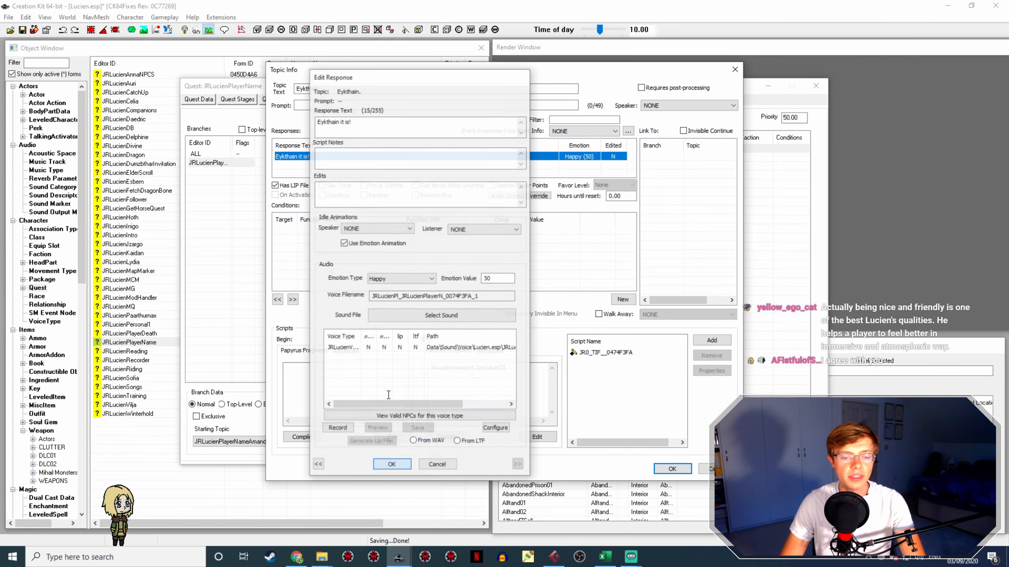
click(392, 465)
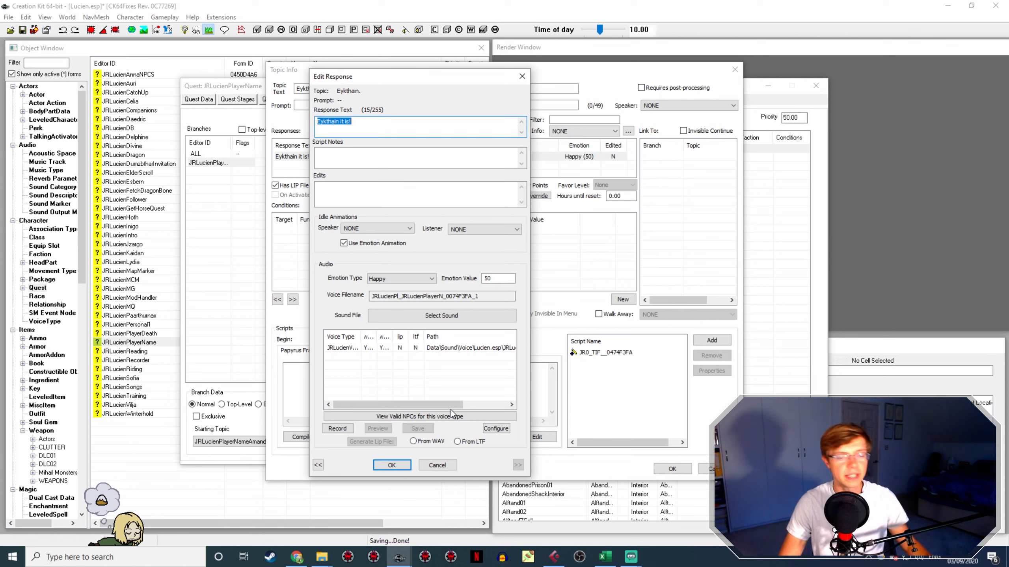
Generate the lip file from WAV for the Eykthain response and accept its topic info
click(448, 348)
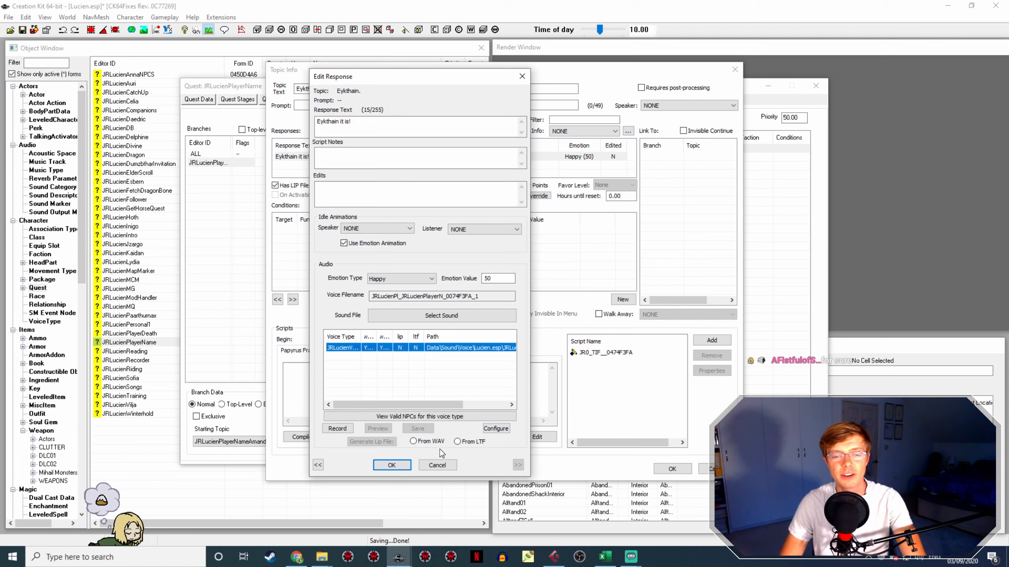
click(391, 465)
click(672, 469)
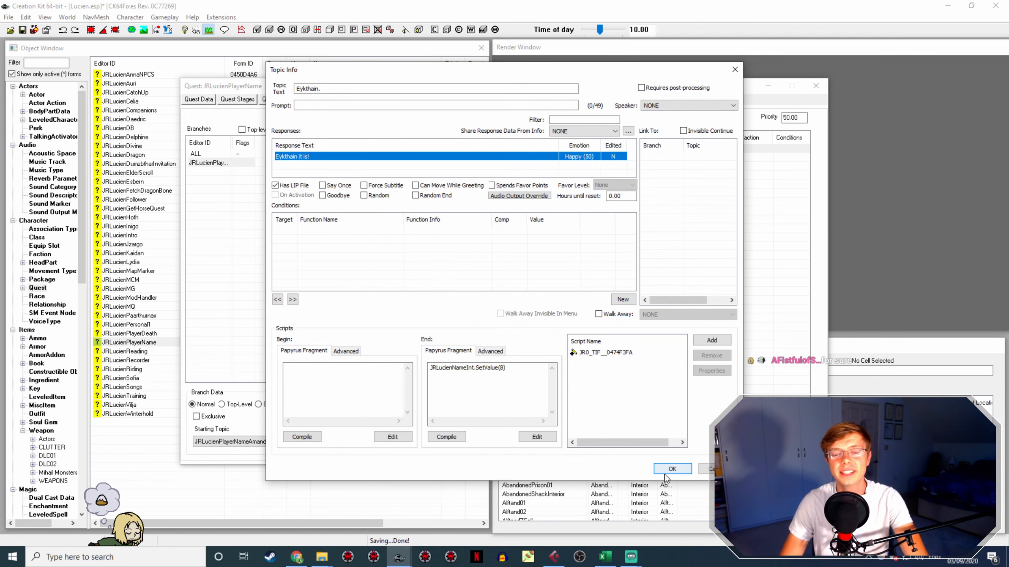
Open the response in the Fen'lin topic and copy its voice filename
click(352, 429)
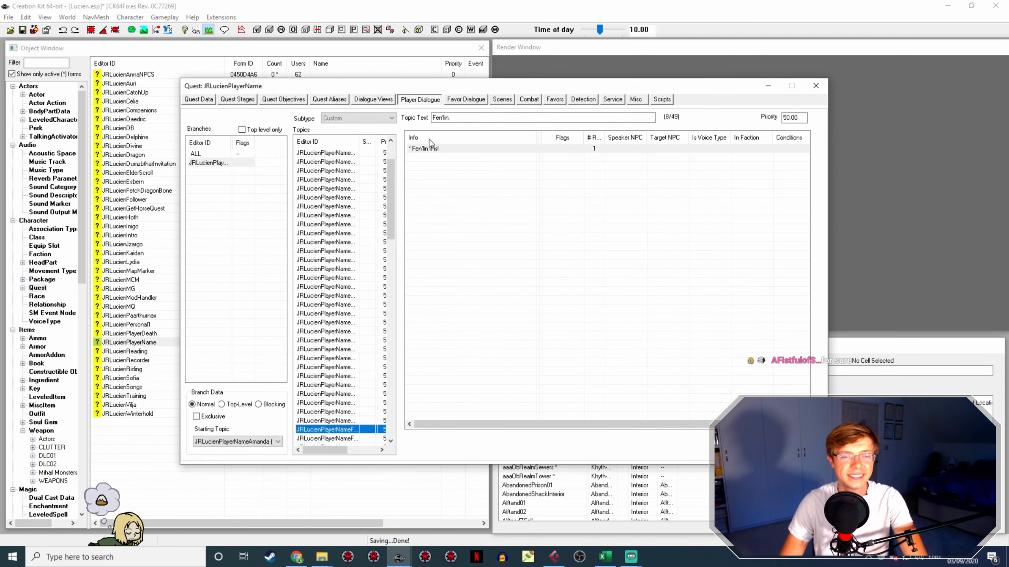
double_click(427, 152)
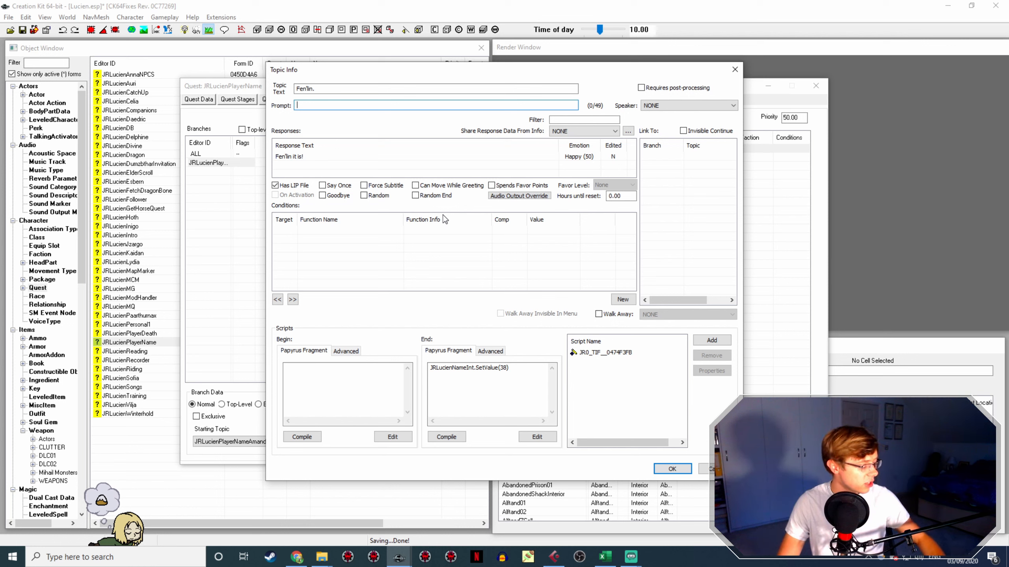
double_click(294, 157)
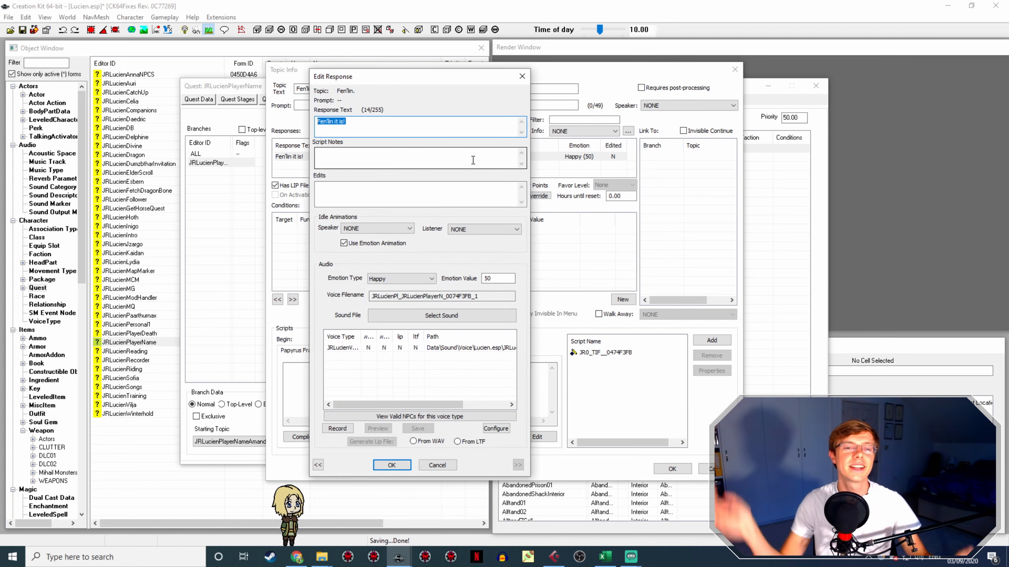
double_click(509, 296)
key(ctrl+c)
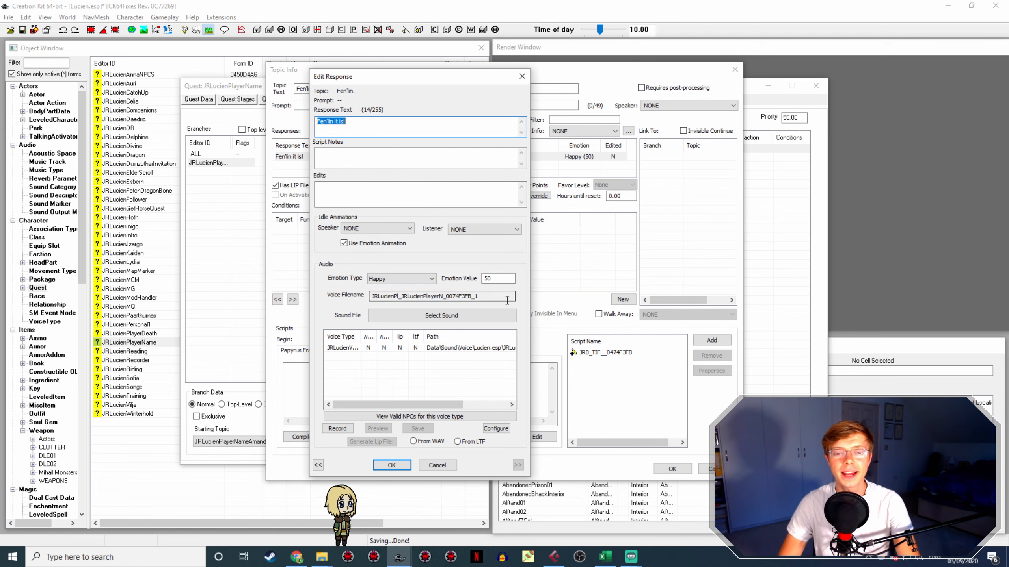
Rename LucienCustomNamesItIsFen'lin.wav in the JRLucienVoice folder to JRLucienPl_JRLucienPlayerN_0074F3FB_1.wav and close the Fen'lin response
click(322, 557)
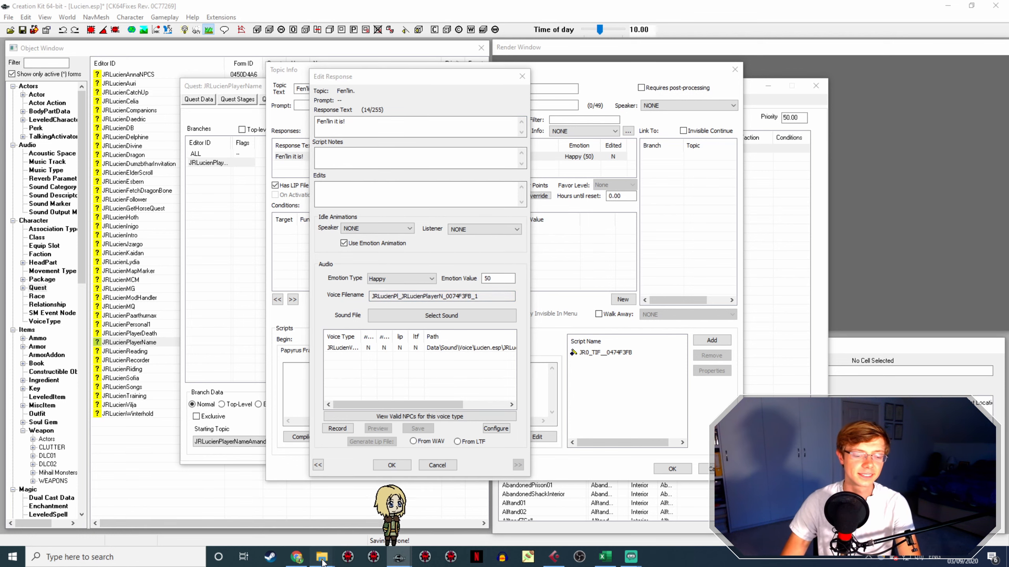
click(699, 376)
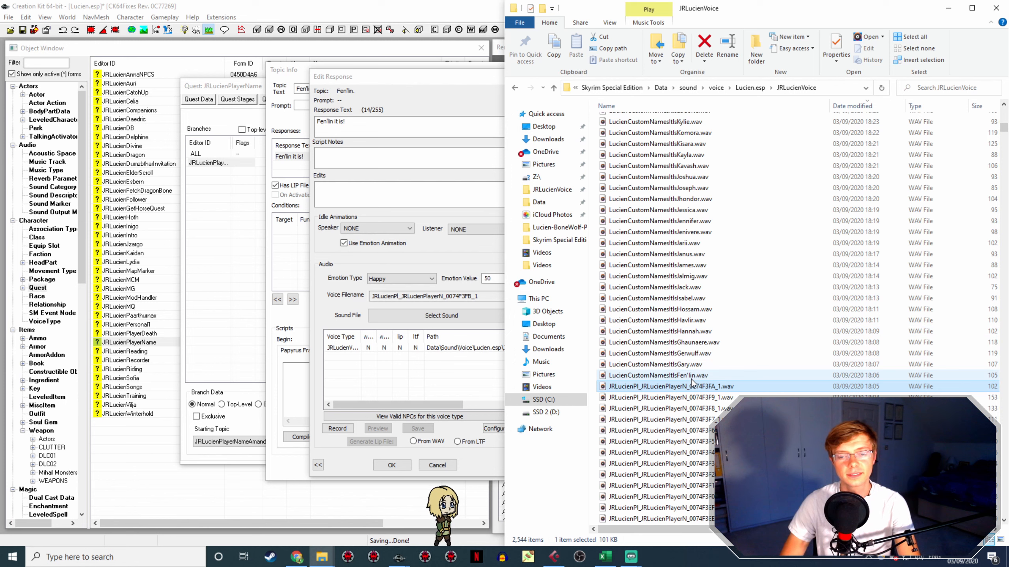
key(F2)
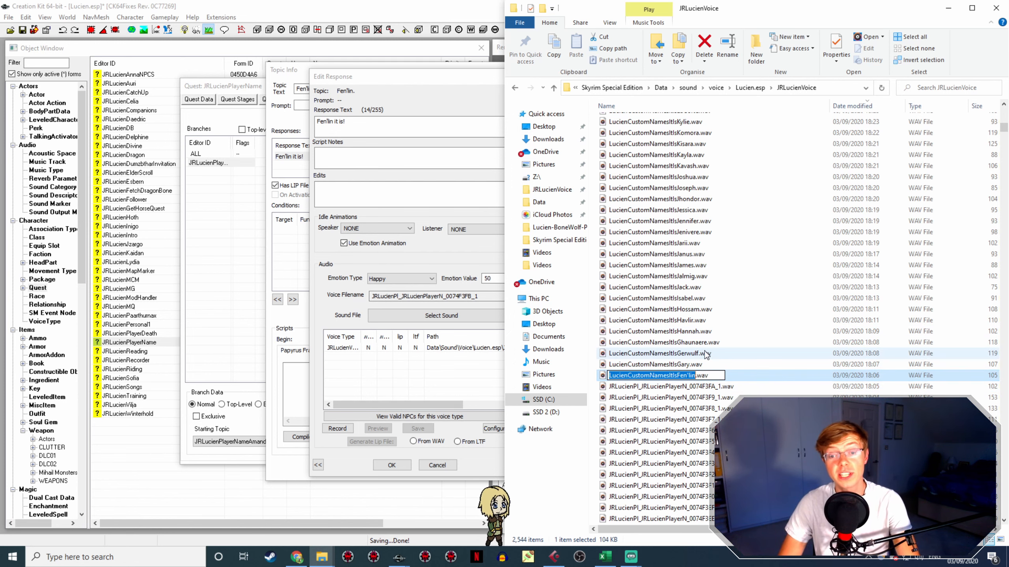
key(ctrl+v)
click(377, 466)
click(377, 467)
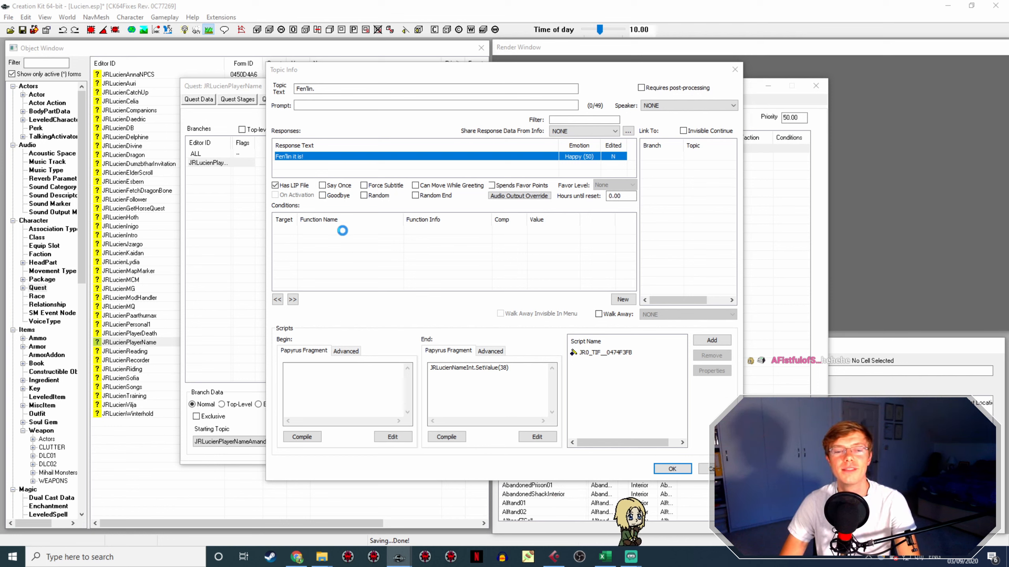
Generate the lip file from WAV for the Fen'lin response and accept its topic info
key(Return)
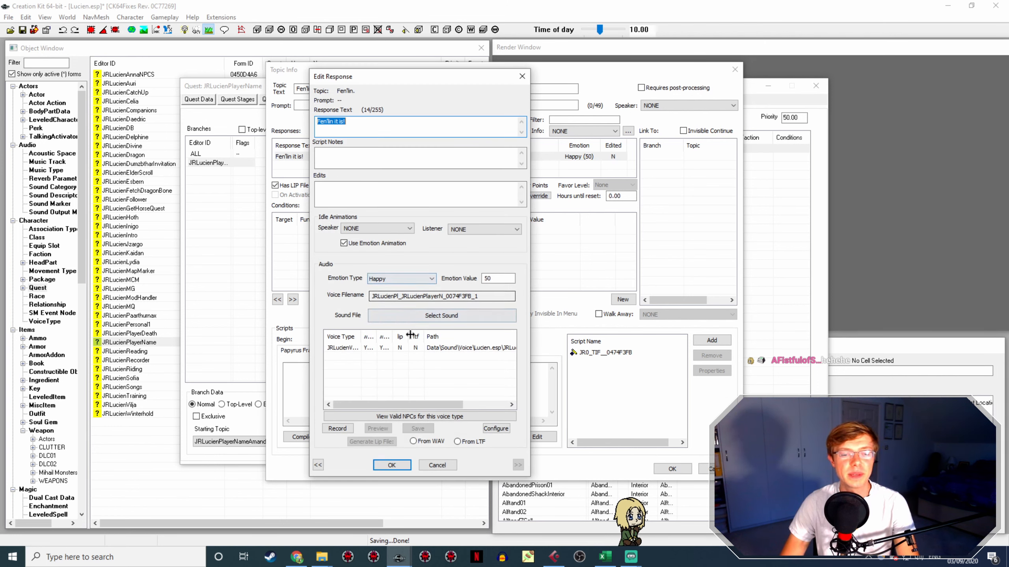
click(409, 348)
click(429, 442)
click(377, 442)
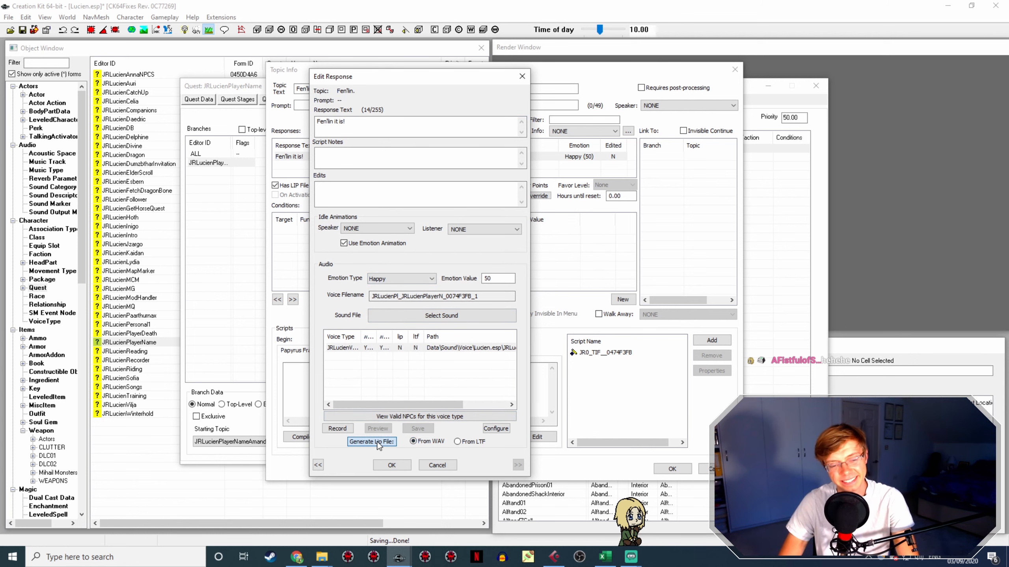
click(392, 465)
click(672, 468)
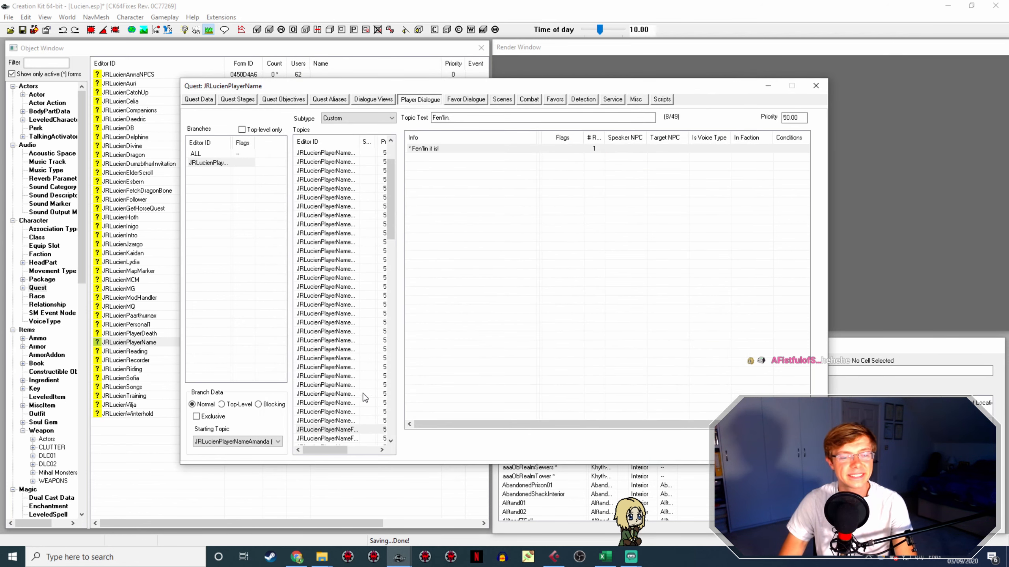
Open the response in the Freja topic and copy its voice filename
click(350, 438)
double_click(437, 149)
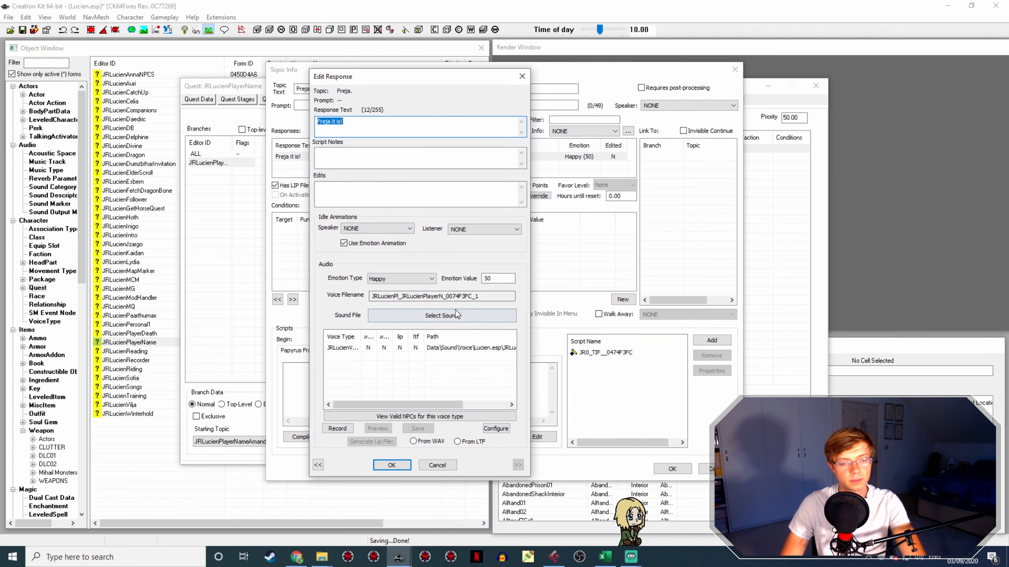
double_click(487, 297)
Look for the Freja recording among the WAV files in the JRLucienVoice folder and the source Lucien folder
click(321, 556)
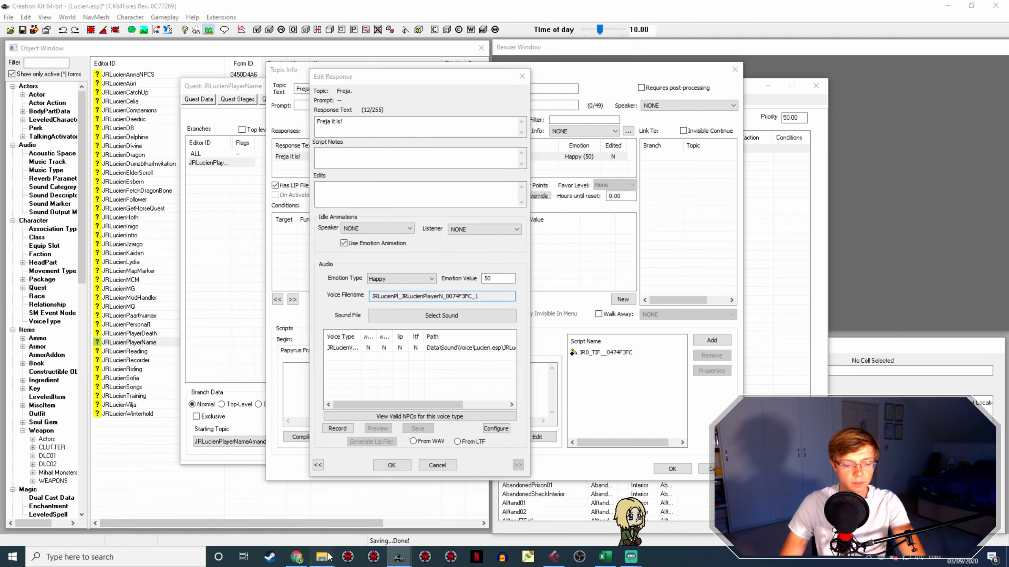
click(249, 521)
click(703, 375)
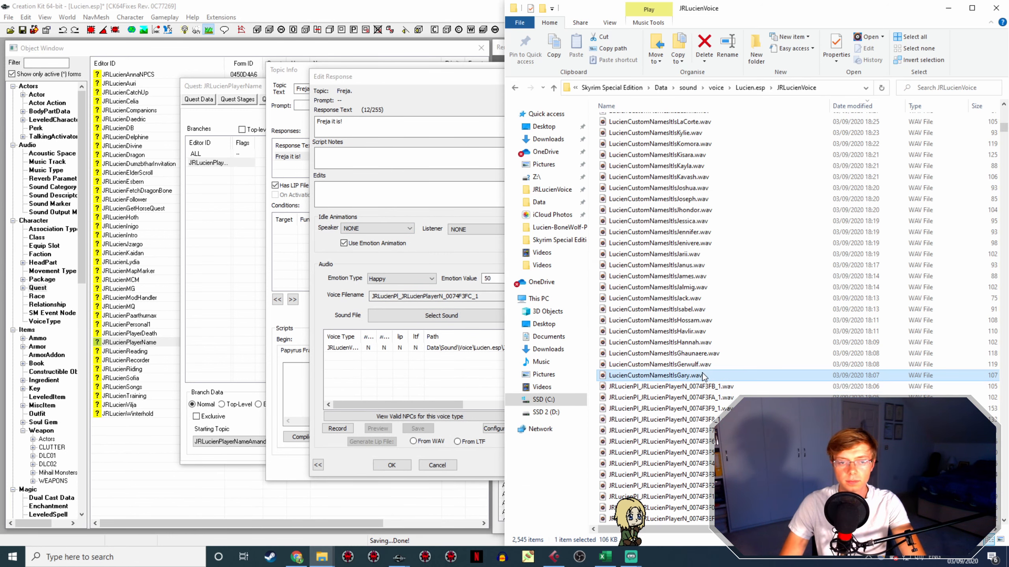
click(408, 373)
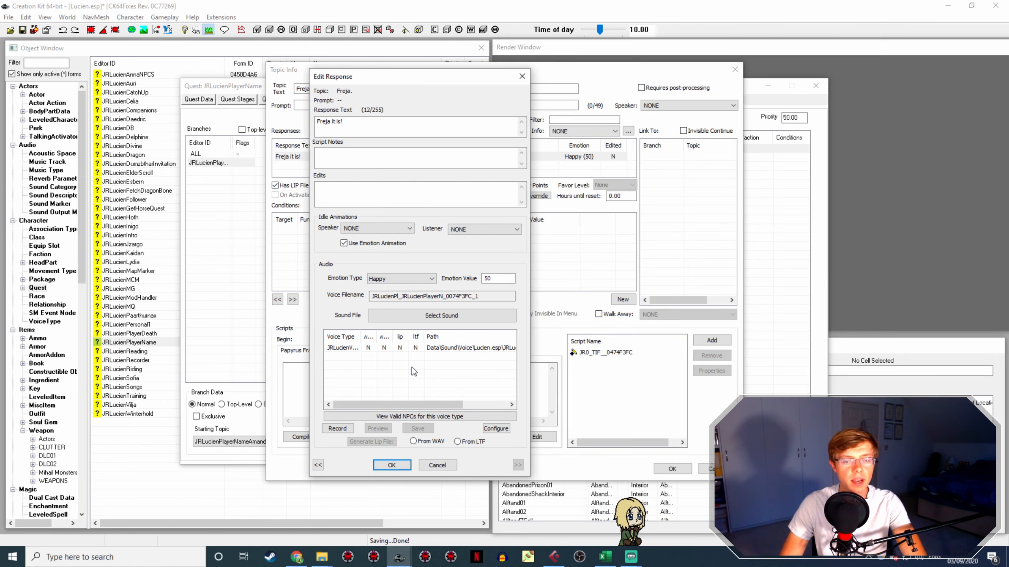
key(alt+Tab)
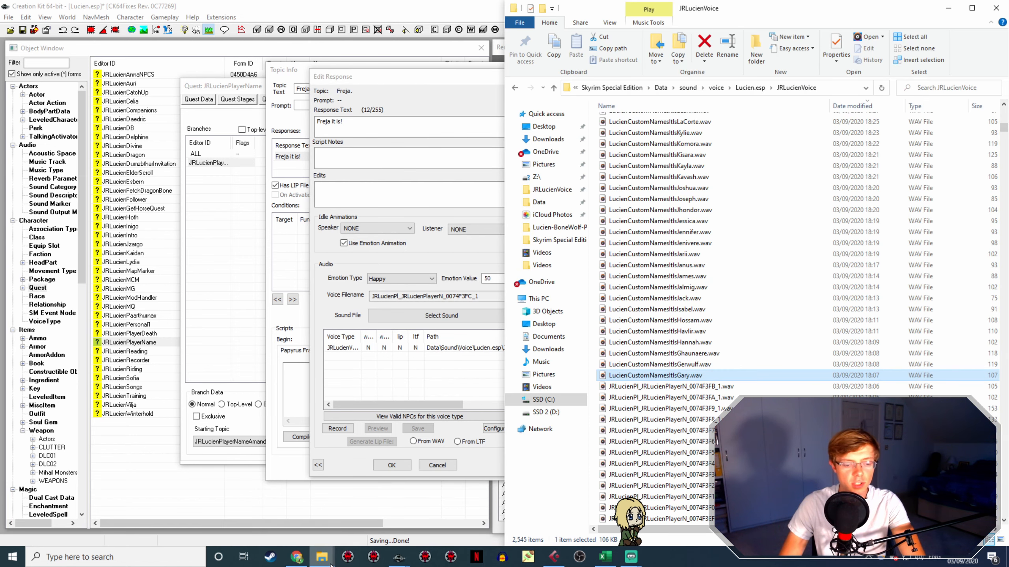
mouse_move(322, 556)
click(311, 520)
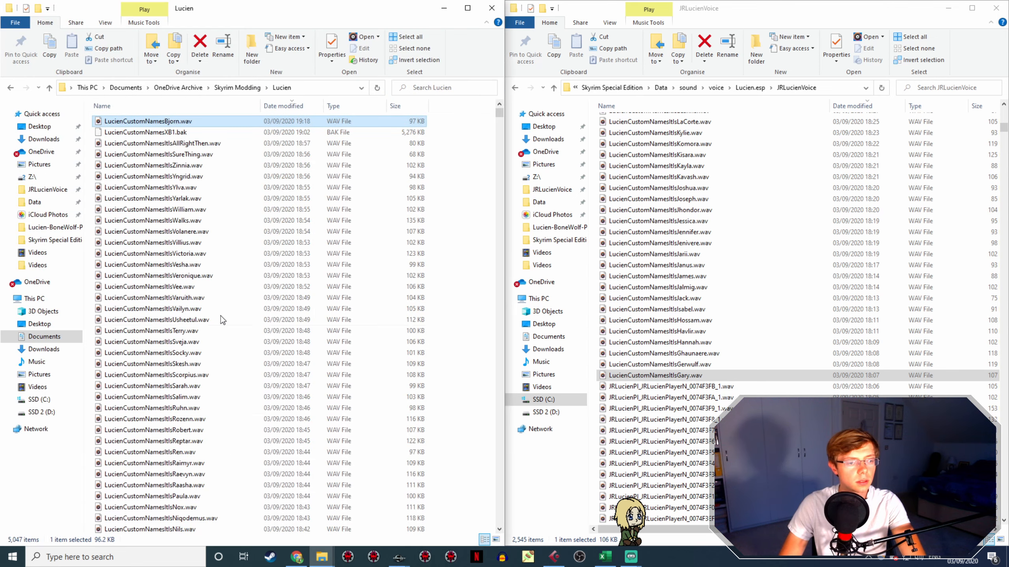
scroll(226, 250, down, 7)
scroll(240, 253, down, 20)
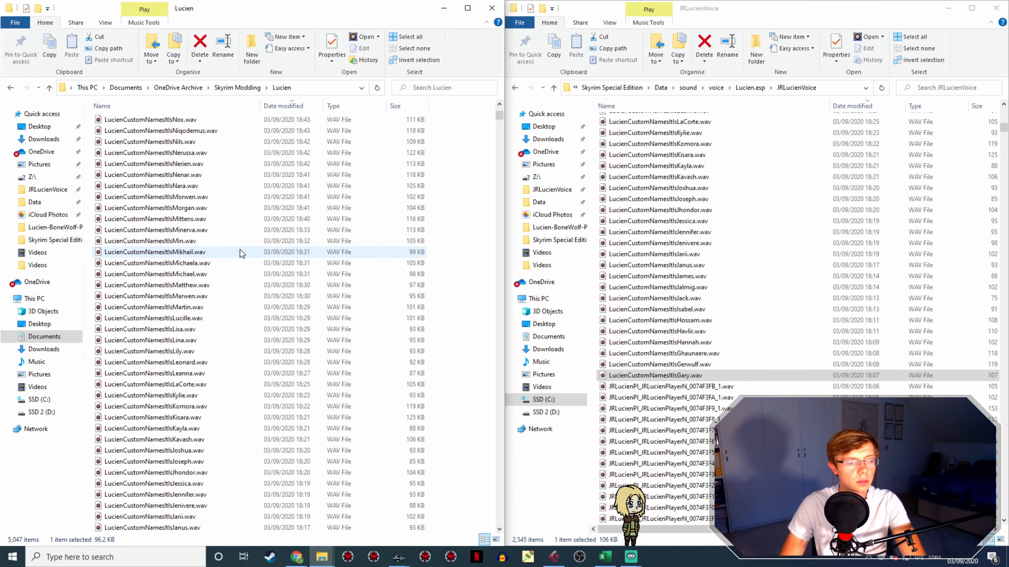
scroll(240, 261, up, 3)
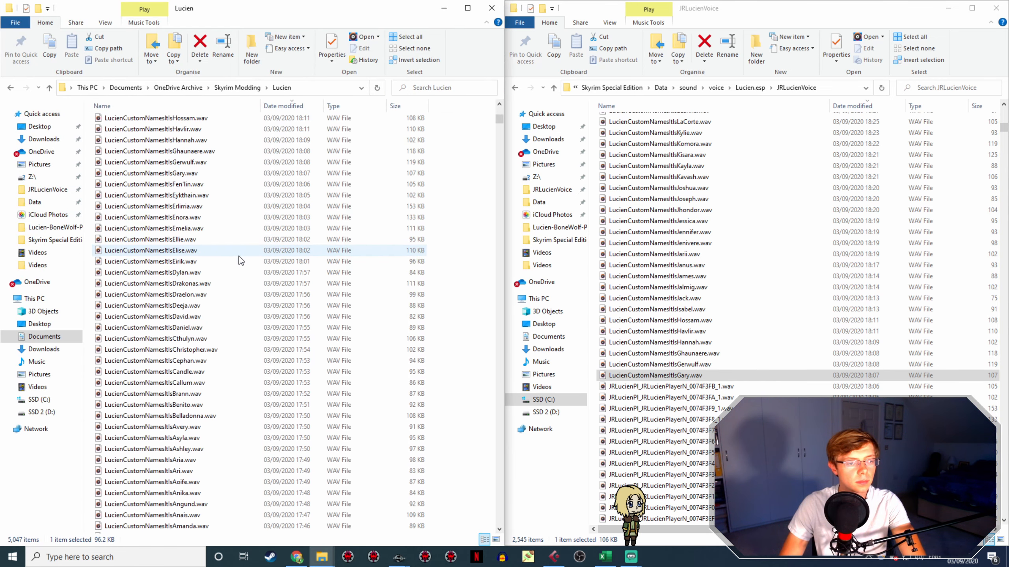
Switch to Cubase, play part of the Audio 01 track to look for the Freja line, and return to Creation Kit
click(555, 556)
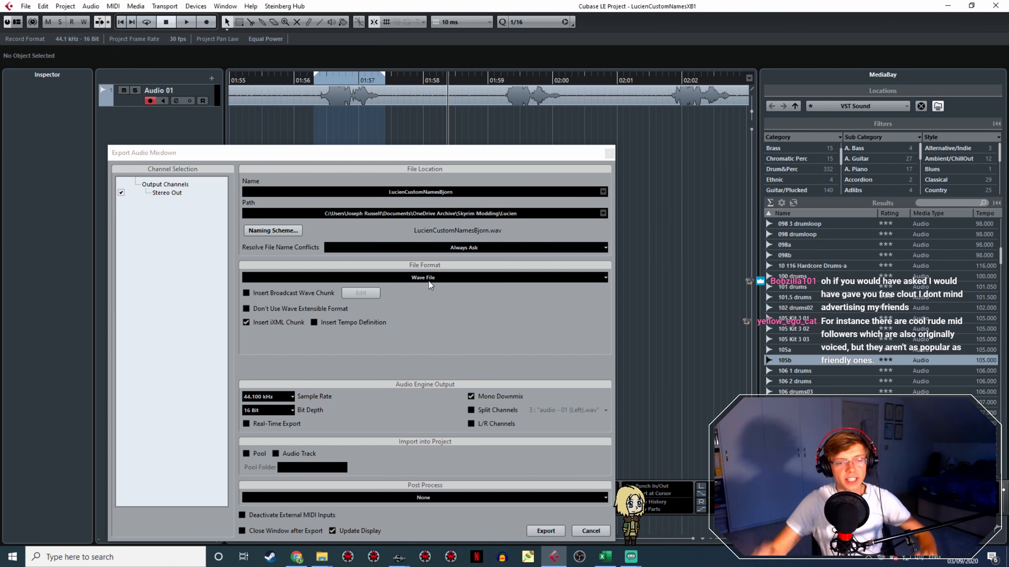
scroll(422, 128, down, 4)
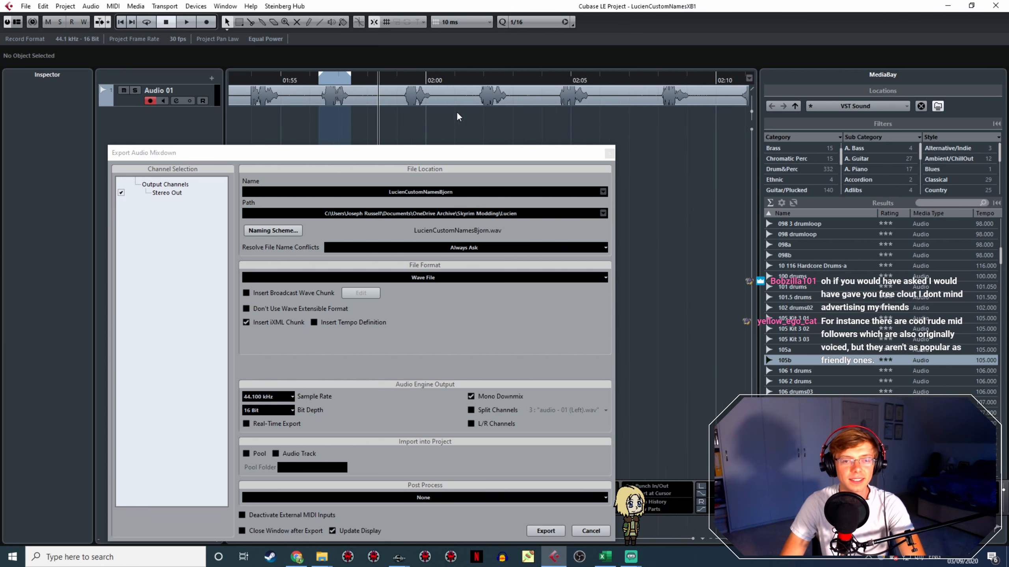
scroll(424, 120, right, 3)
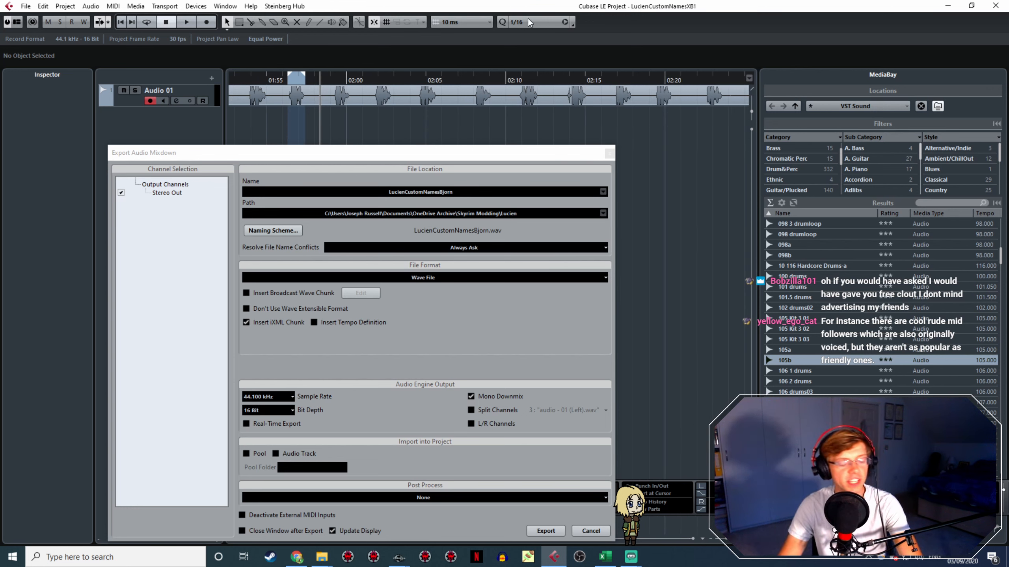
scroll(447, 119, down, 4)
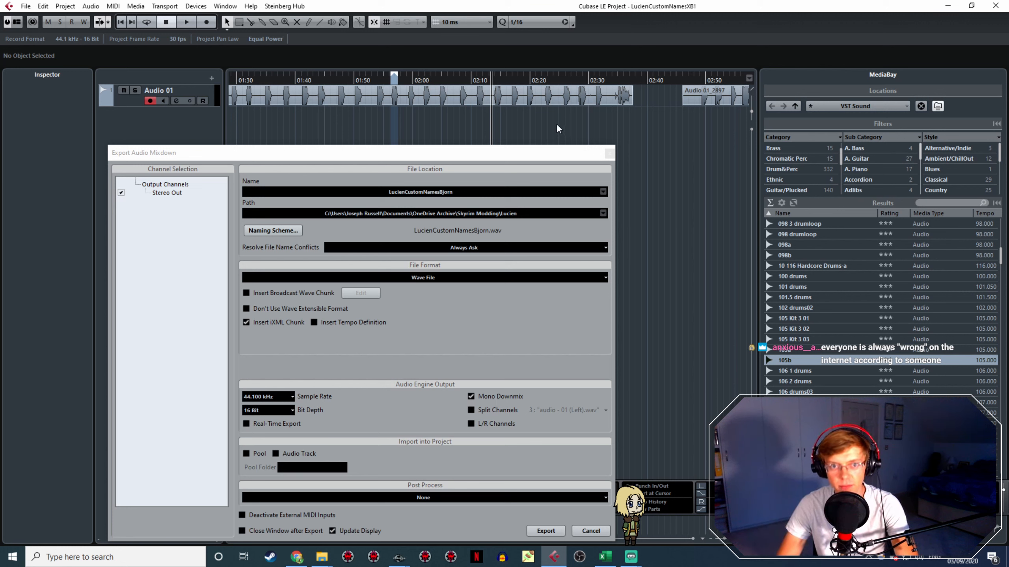
key(space)
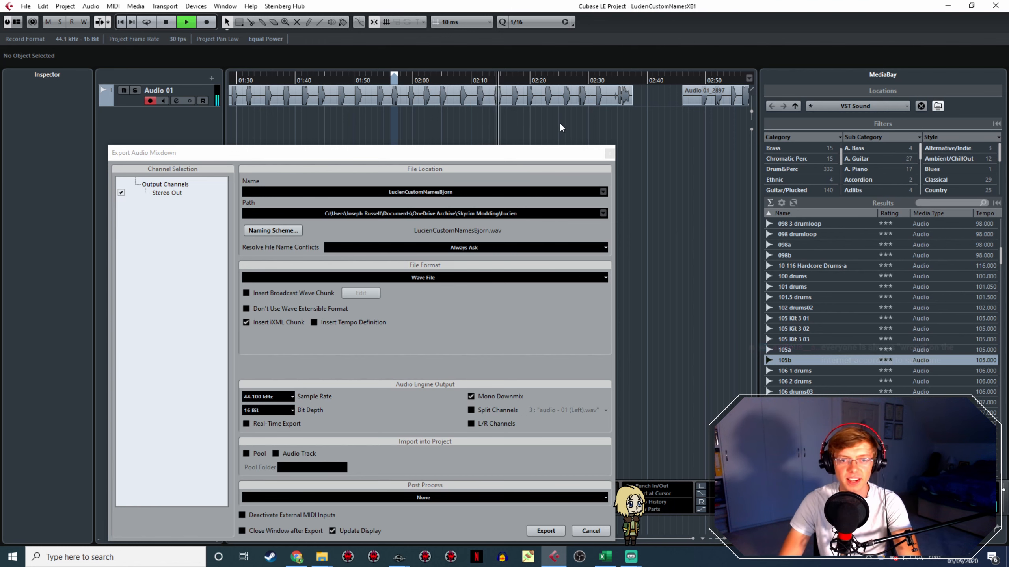
key(space)
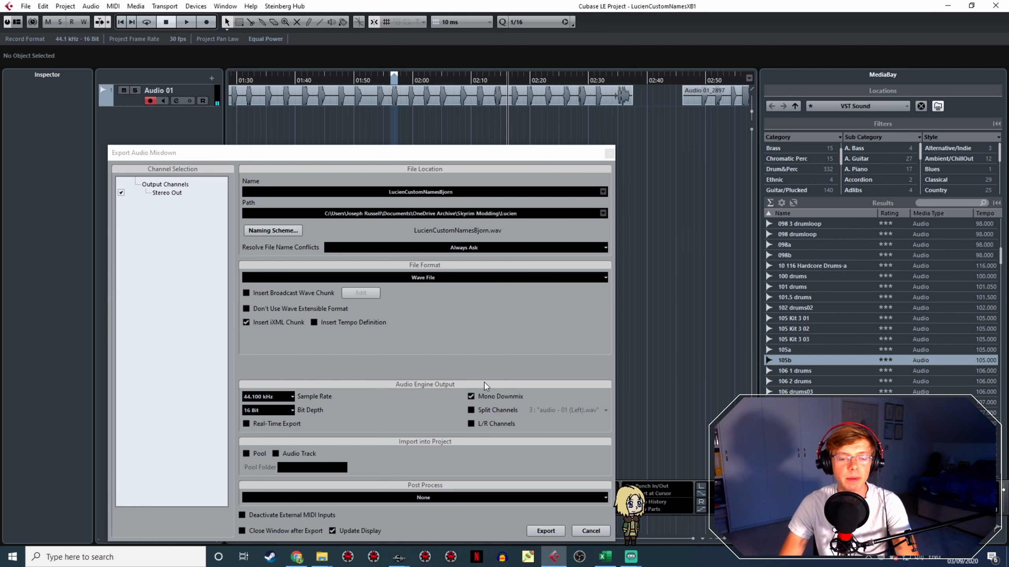
click(399, 556)
mouse_move(447, 515)
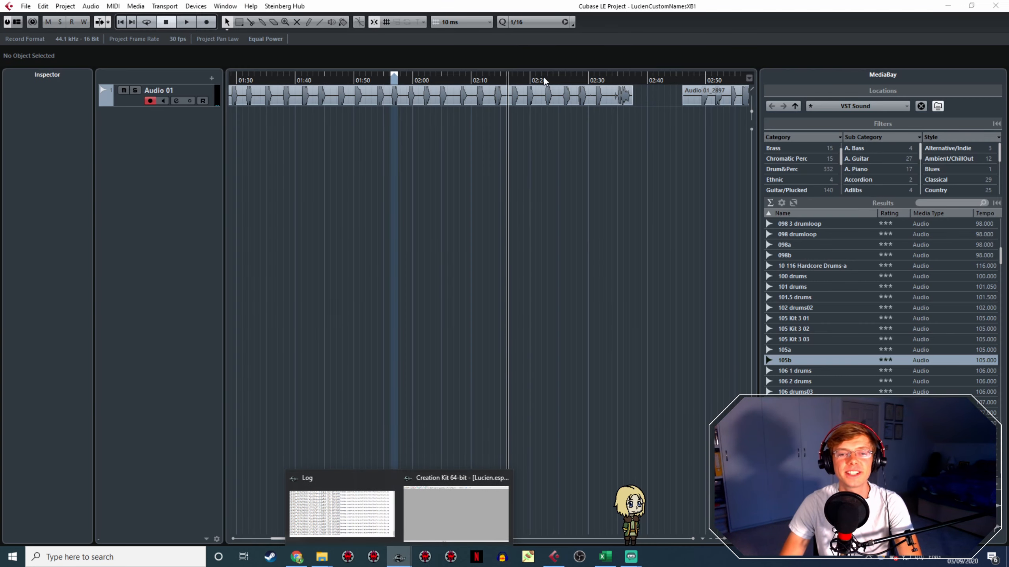
Play the Audio 01 track at successive points from about 02:20 to 03:20 in Cubase to locate the Freja line
click(549, 76)
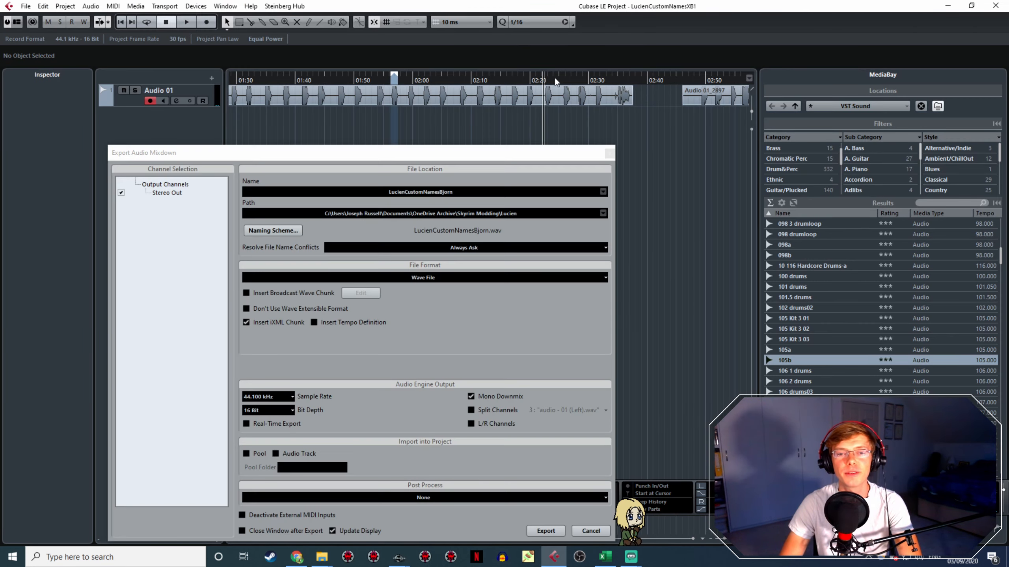
scroll(596, 111, right, 5)
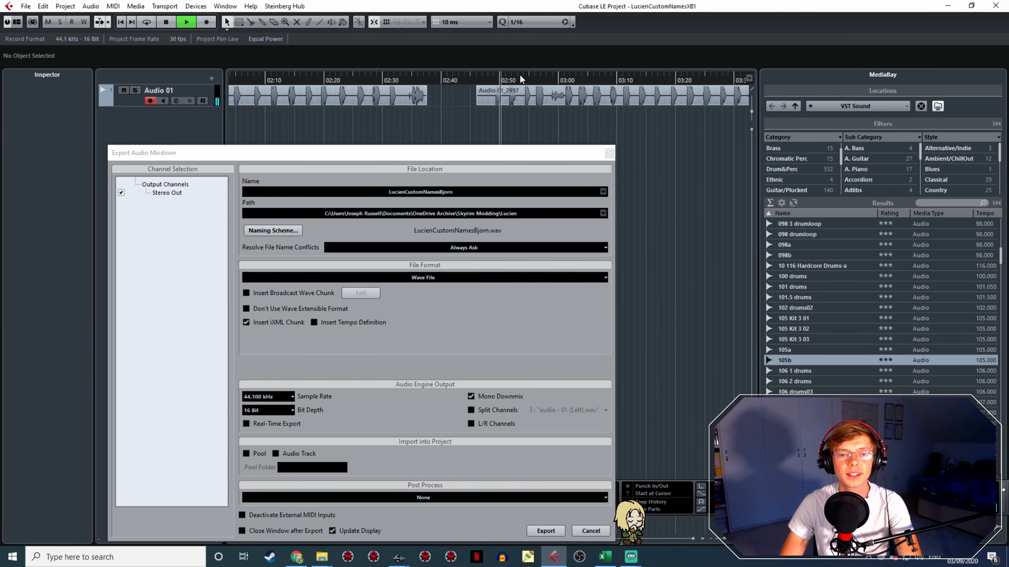
click(520, 76)
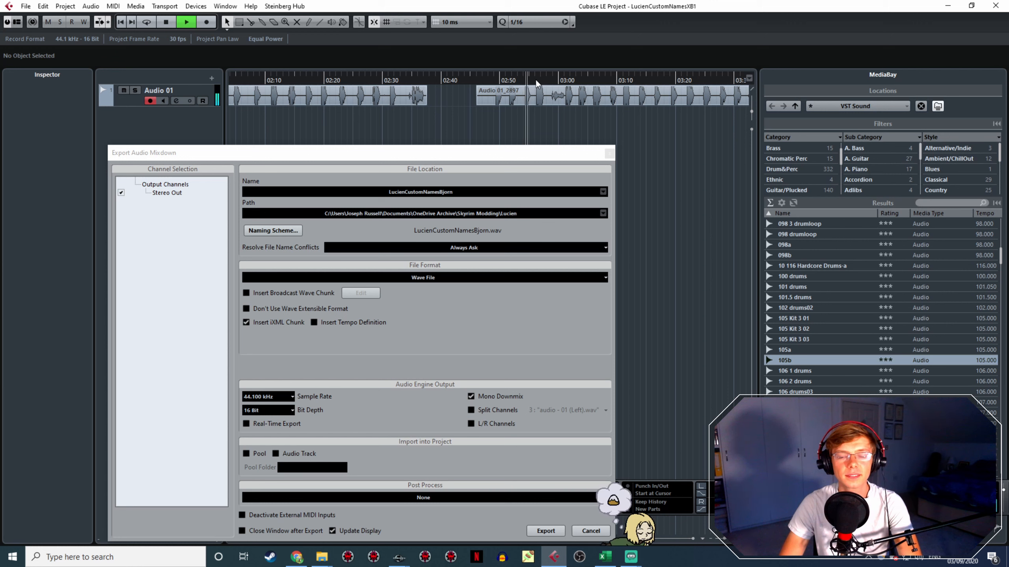
click(590, 76)
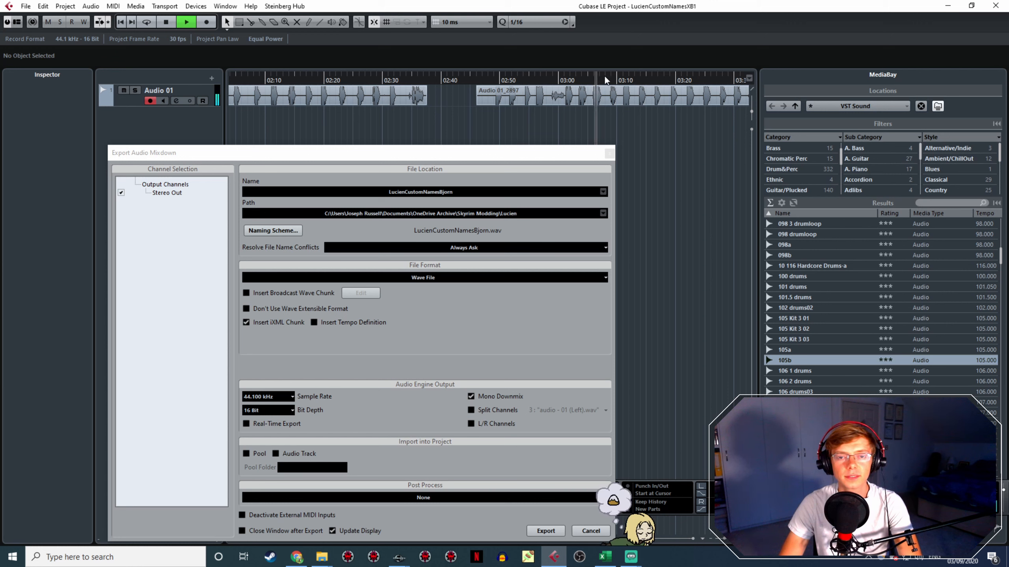
click(607, 76)
scroll(507, 91, right, 3)
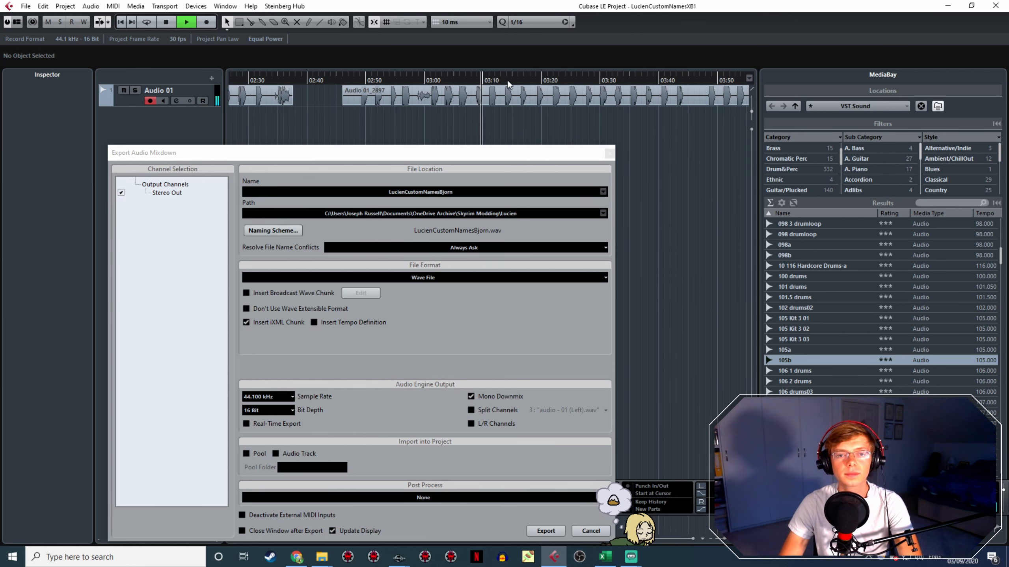
click(508, 80)
click(523, 76)
click(538, 77)
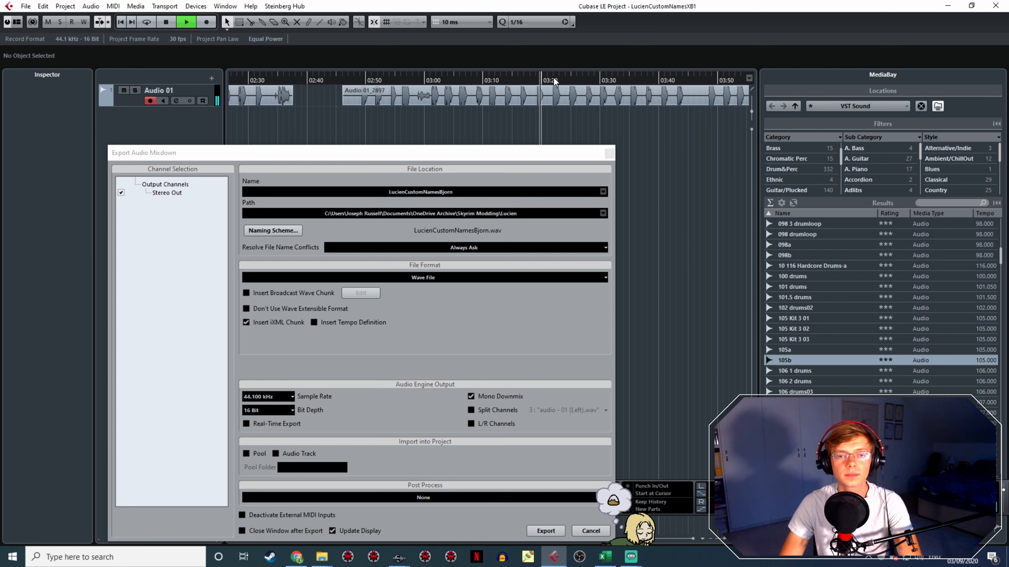
click(552, 77)
click(537, 79)
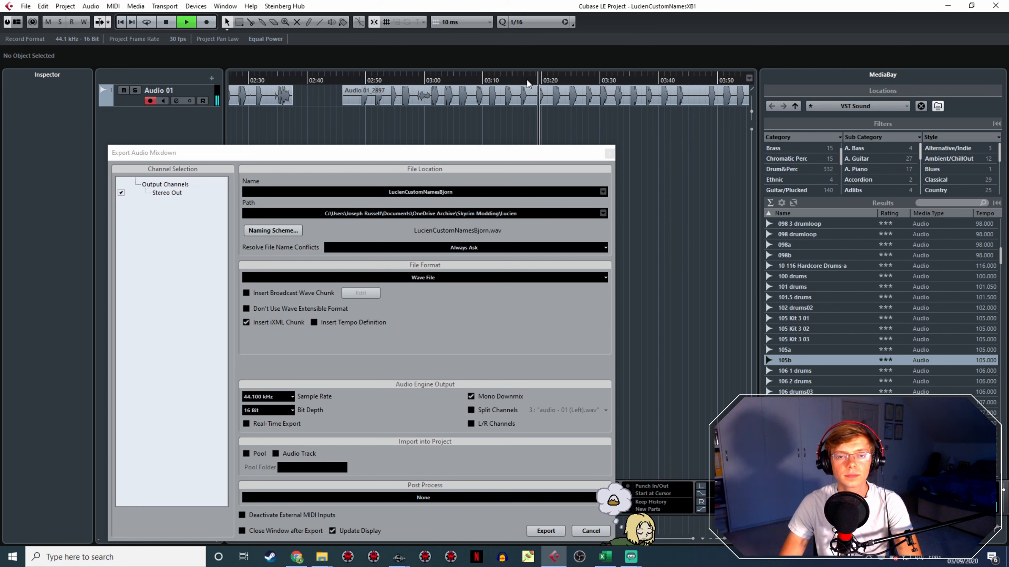
click(537, 78)
click(518, 79)
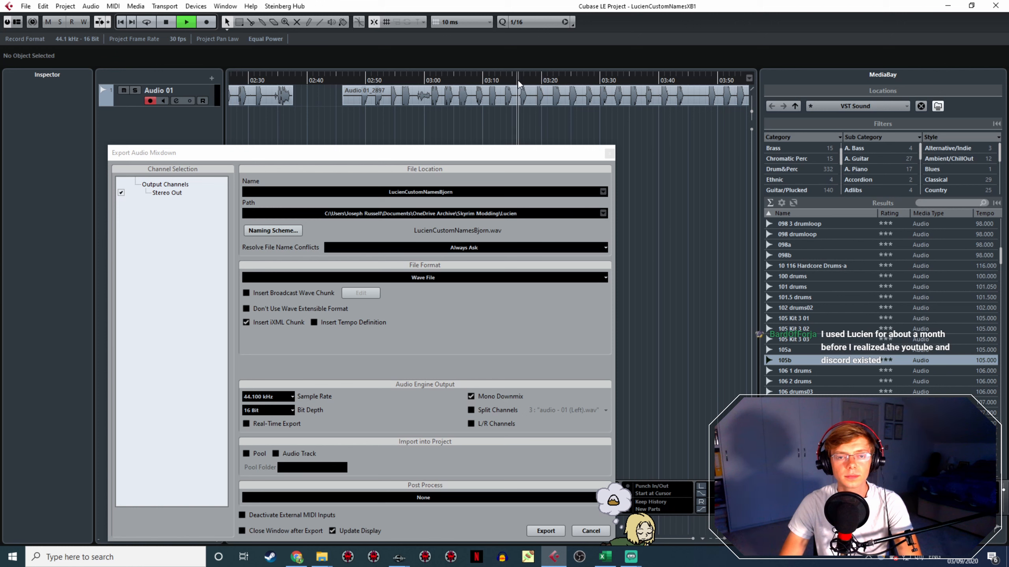
Set the export range around the Freja line at about 03:16 to 03:17 and export it as LucienCustomNamesFreja
scroll(518, 89, up, 5)
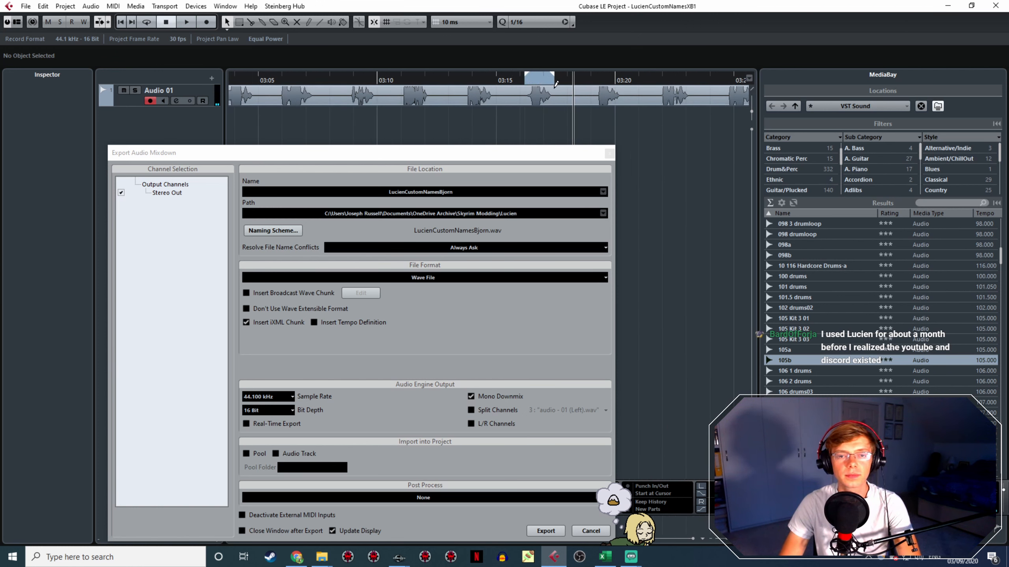
drag(475, 191, 444, 193)
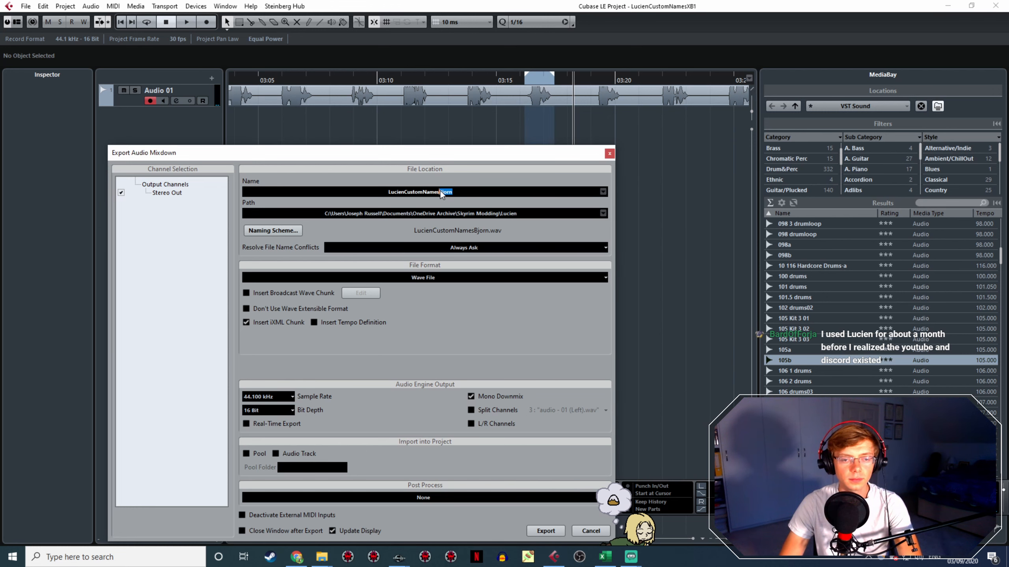
text(Freja)
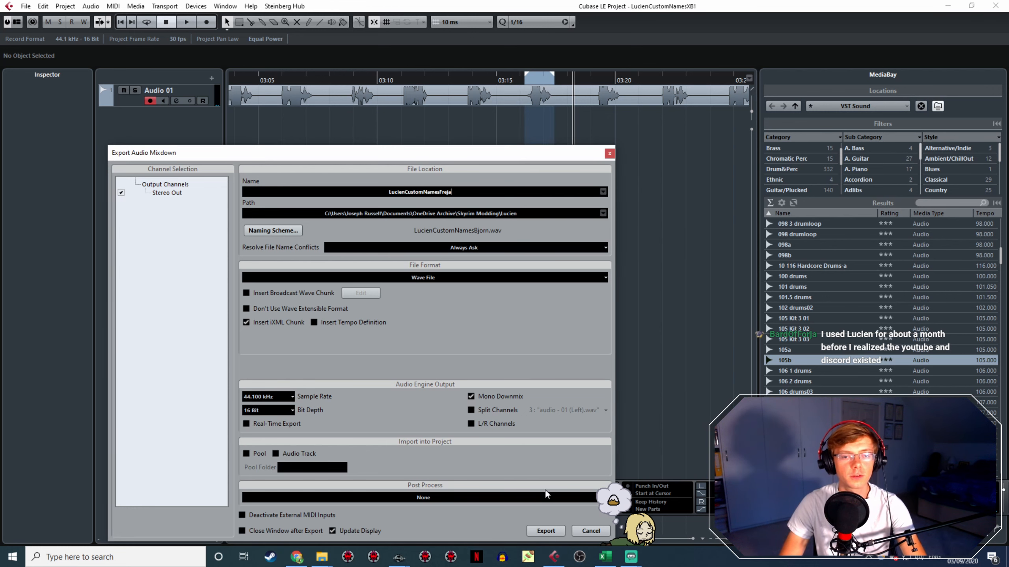
click(547, 531)
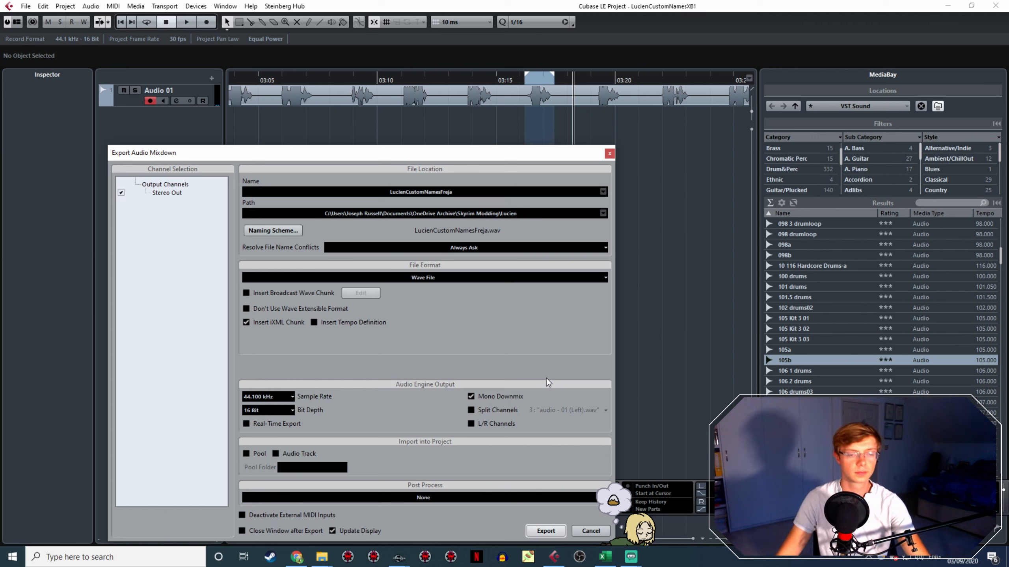
key(Escape)
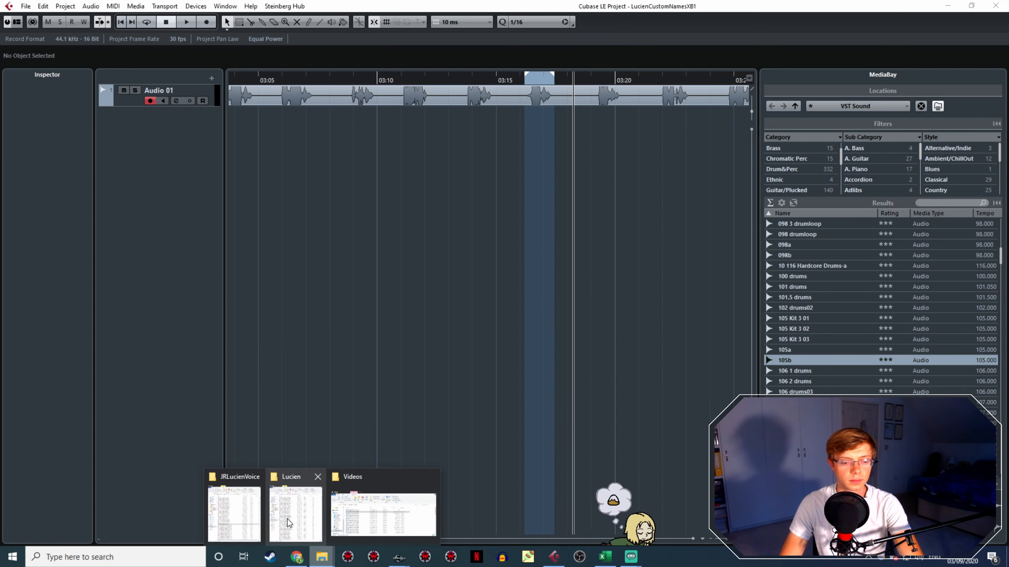
Switch to File Explorer and copy LucienCustomNamesFreja.wav from the Lucien folder into the JRLucienVoice folder
click(234, 514)
click(308, 525)
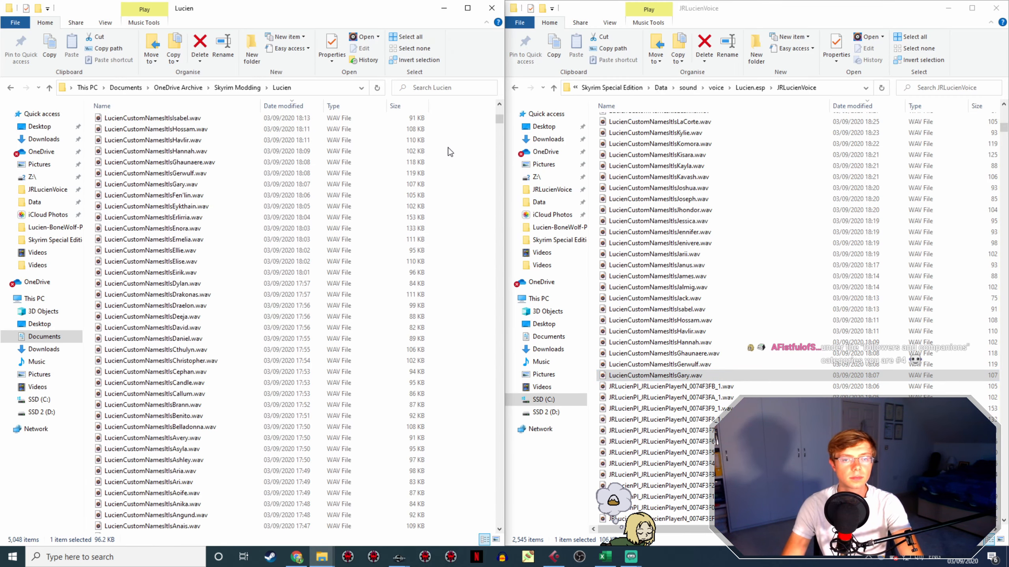
scroll(437, 149, up, 20)
click(165, 122)
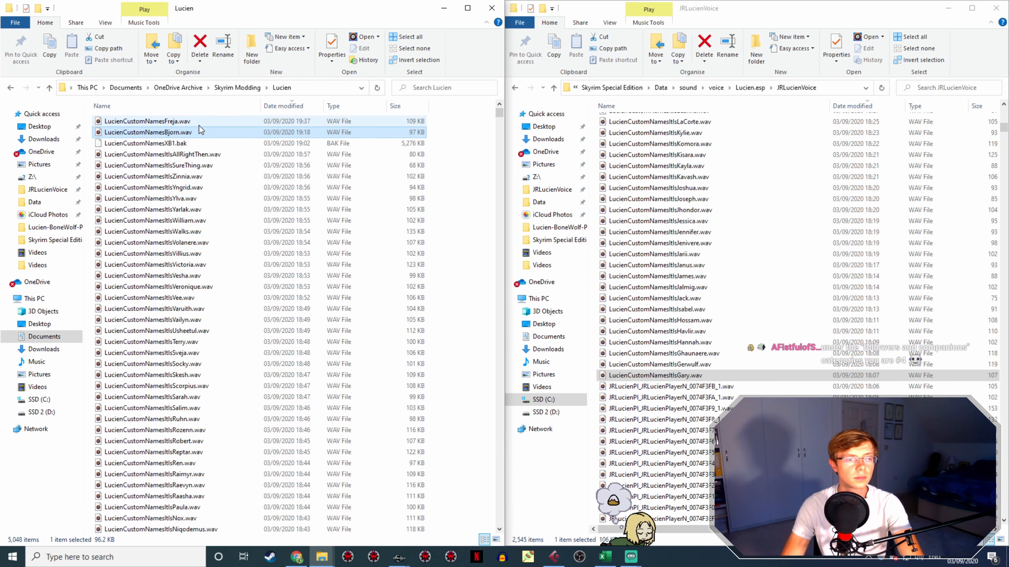
Copy the Freja response's voice filename from Creation Kit and rename LucienCustomNamesFreja.wav as JRLucienPl_JRLucienPlayerN_0074F3FC_1.wav
click(399, 557)
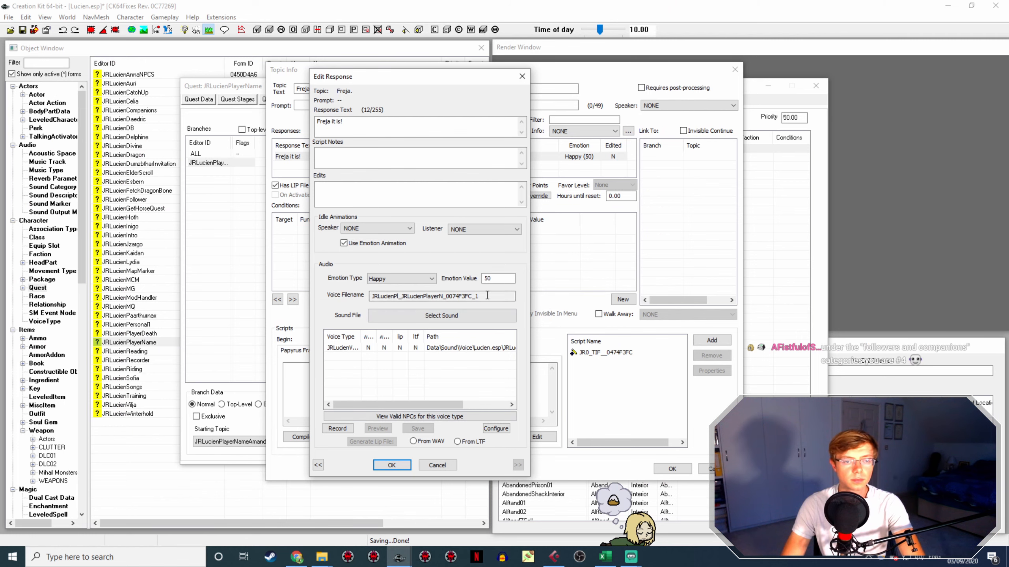
drag(488, 296, 388, 299)
key(alt+Tab)
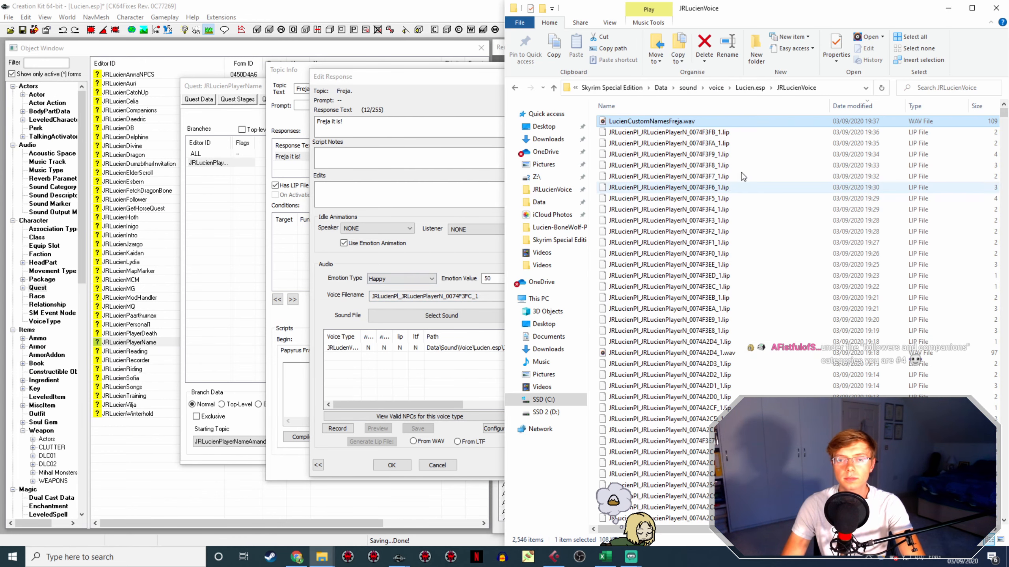
click(398, 407)
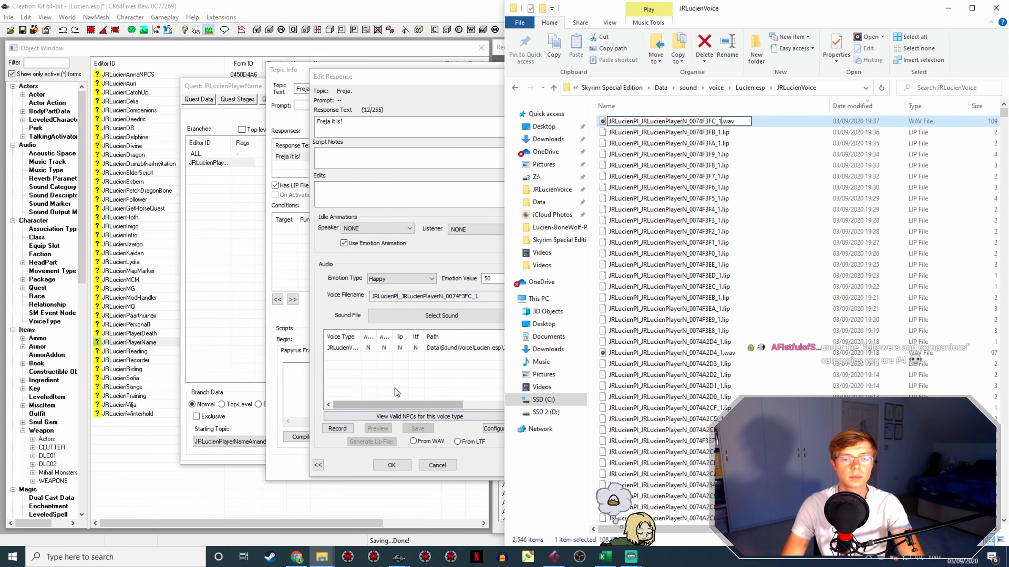
key(Return)
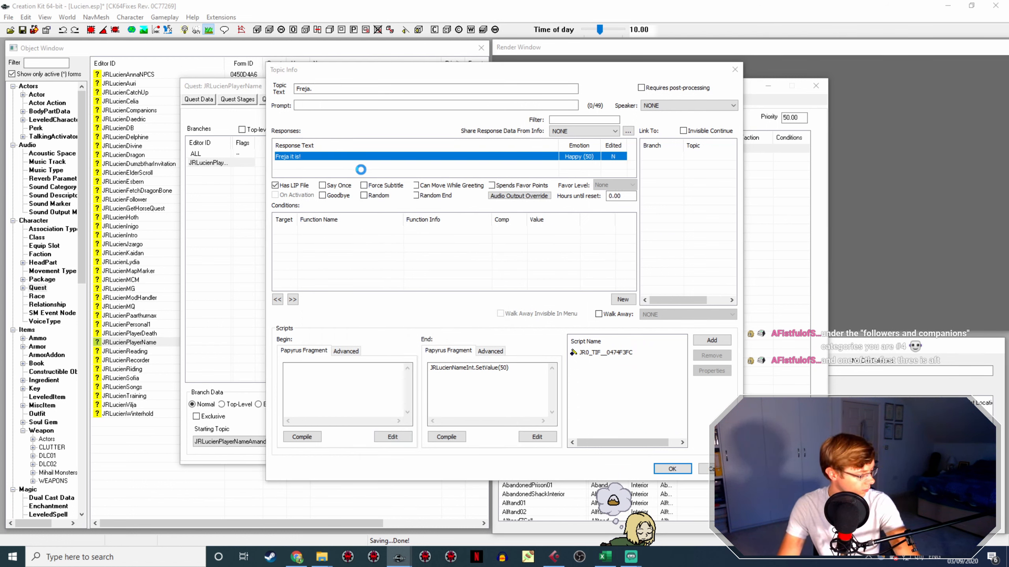
Reopen the Freja response in Creation Kit, generate its lip file from WAV, and accept the response and topic info
key(Return)
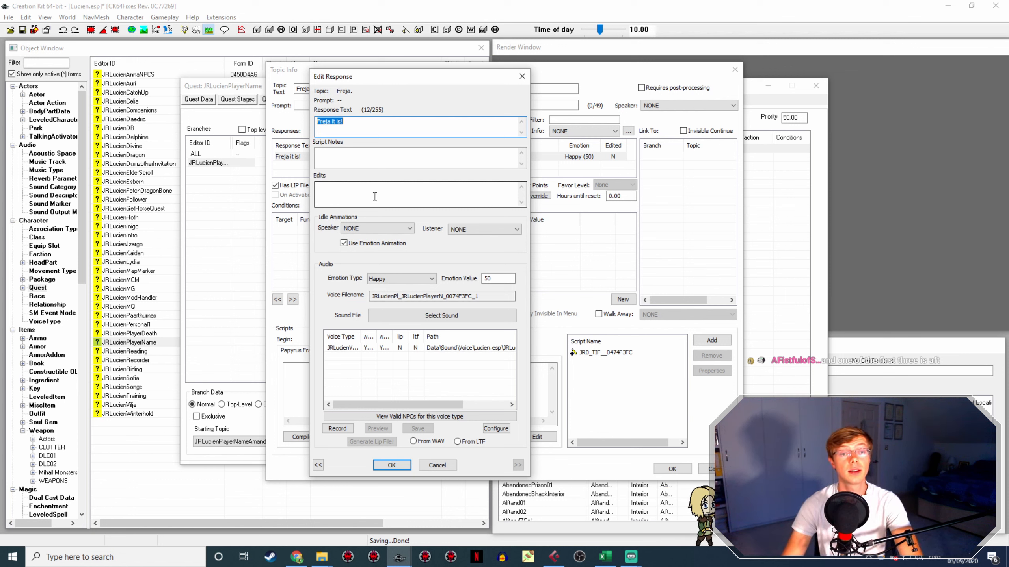
drag(498, 296, 348, 305)
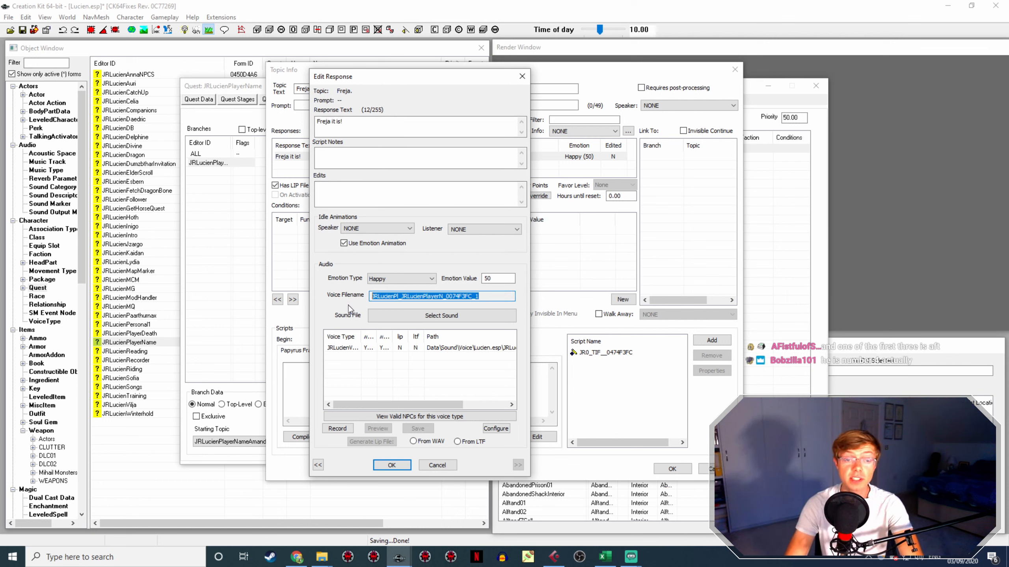
click(397, 348)
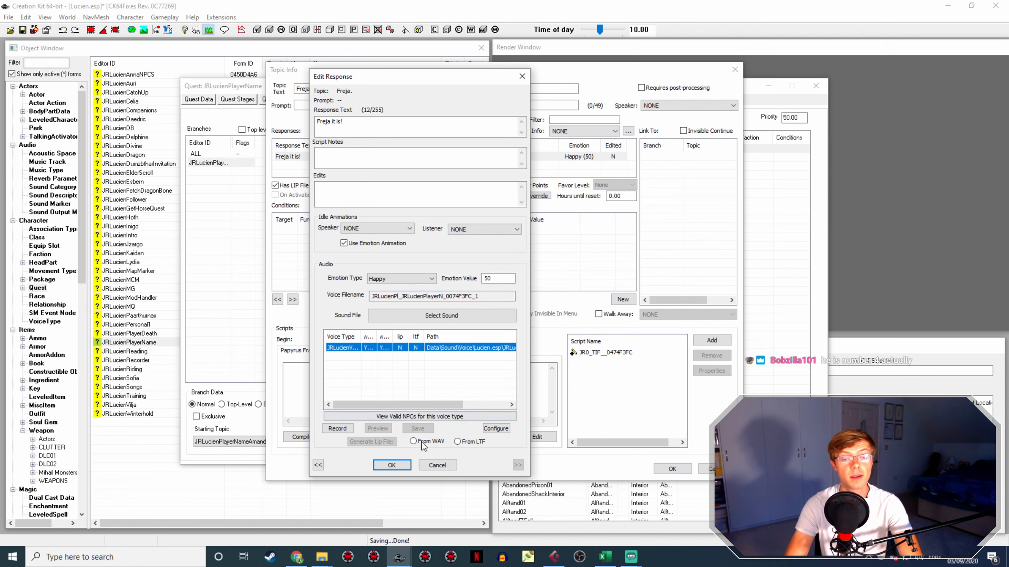
click(392, 464)
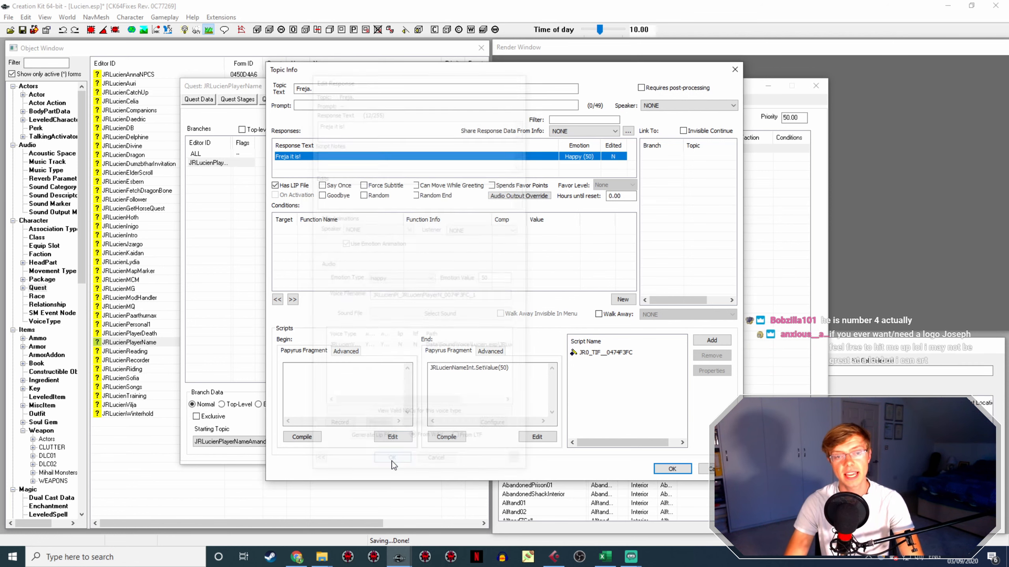
click(671, 469)
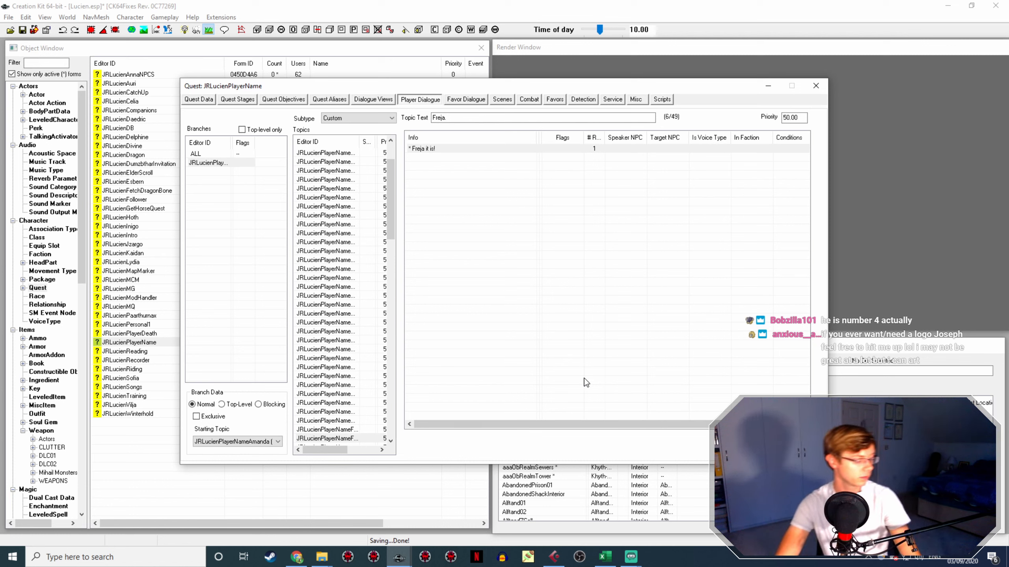
Select the Gary topic, cancel the blank new response and its topic info, and delete the empty info entry
scroll(355, 399, down, 2)
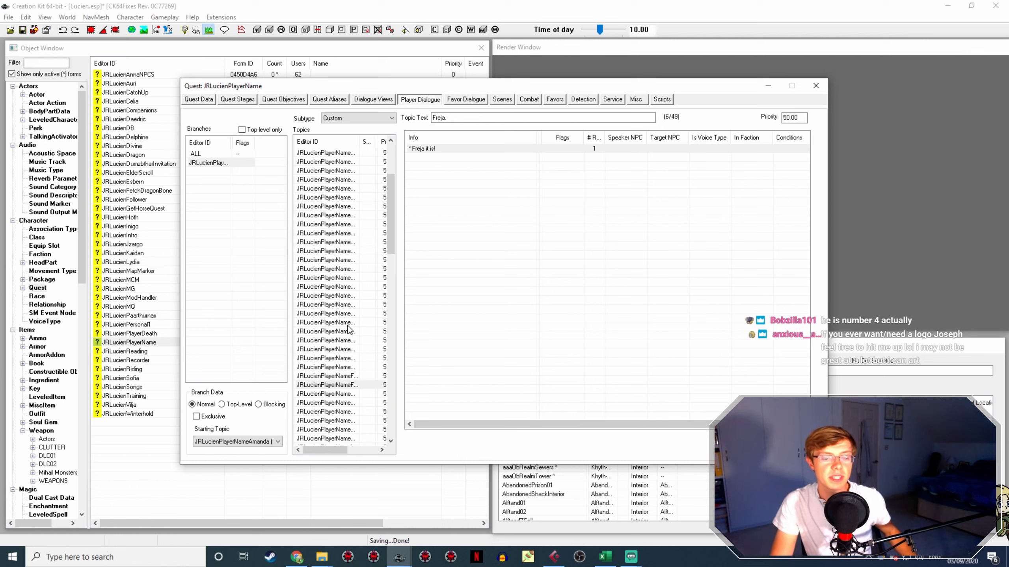
click(354, 395)
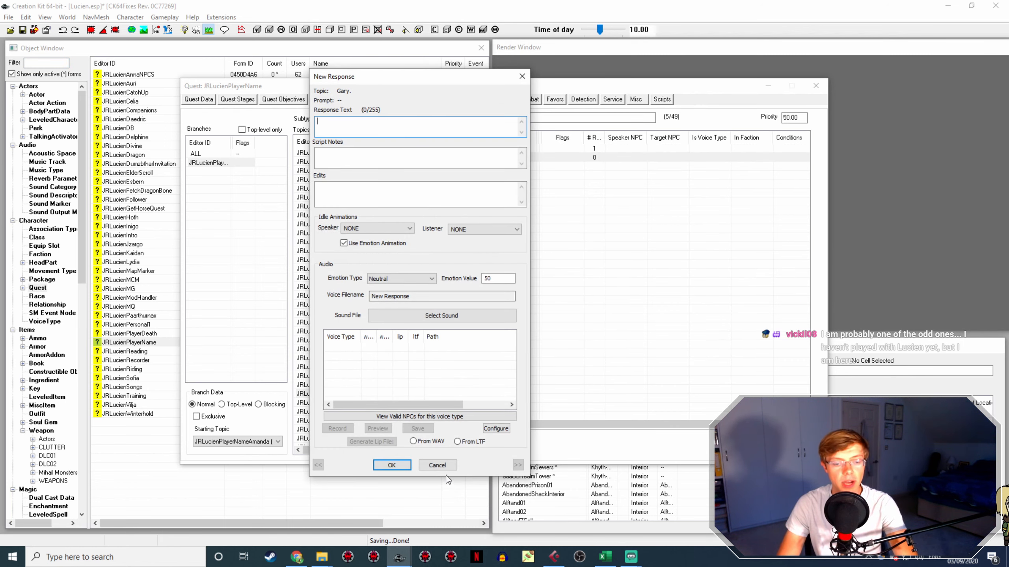
click(449, 466)
click(711, 468)
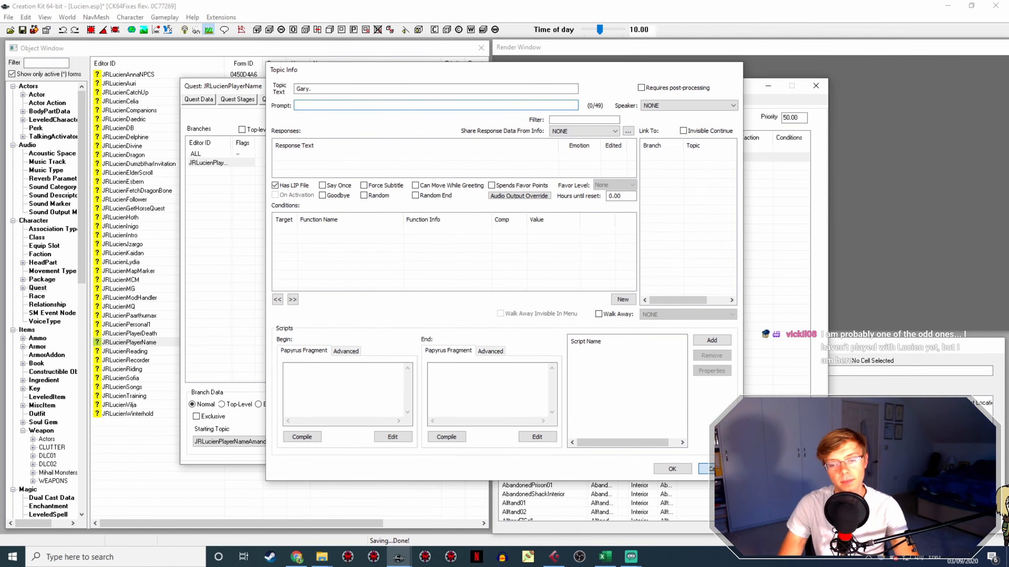
click(488, 158)
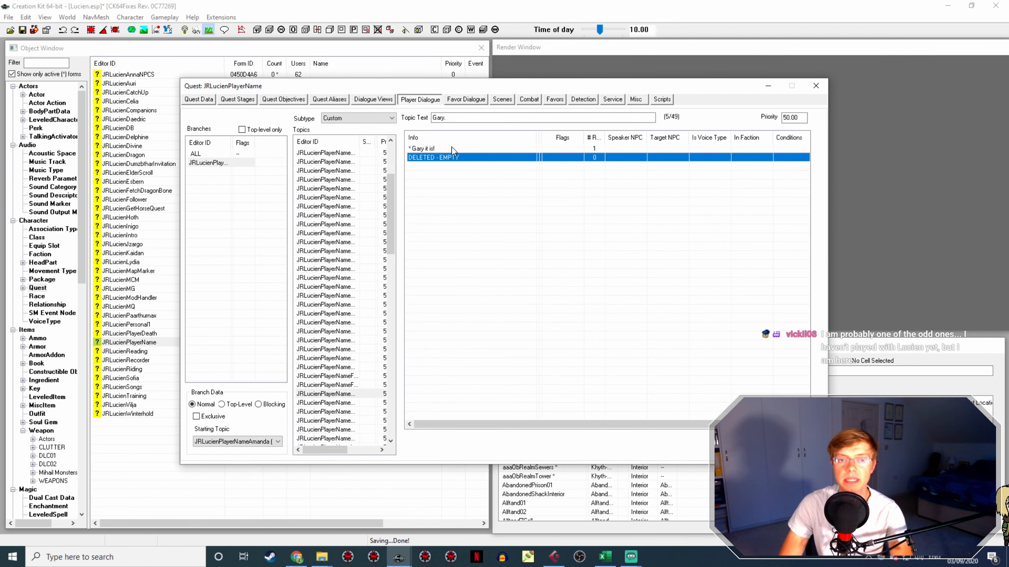
Open the "Gary it is!" response in the Gary topic and copy its voice filename
double_click(452, 148)
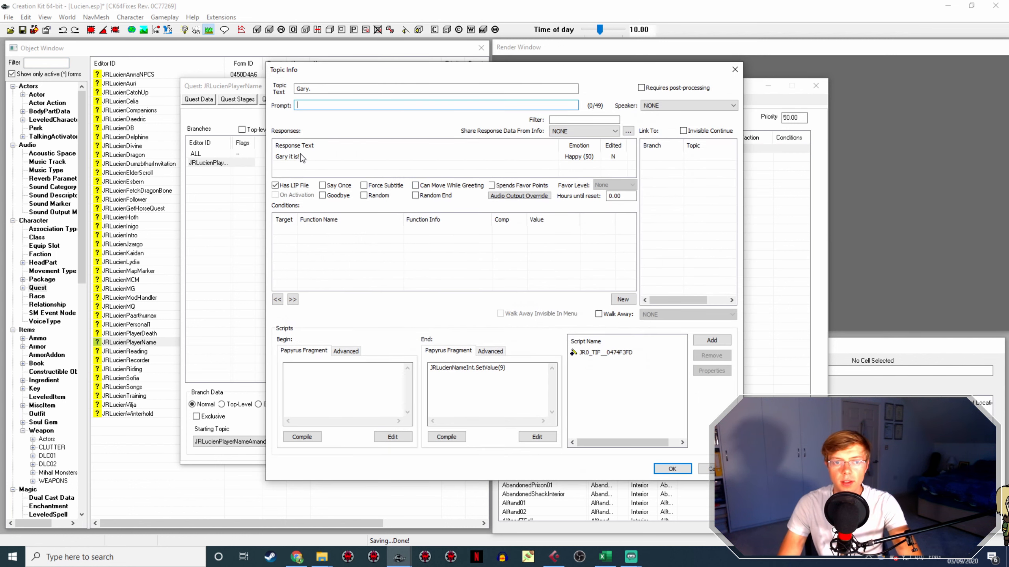
double_click(301, 156)
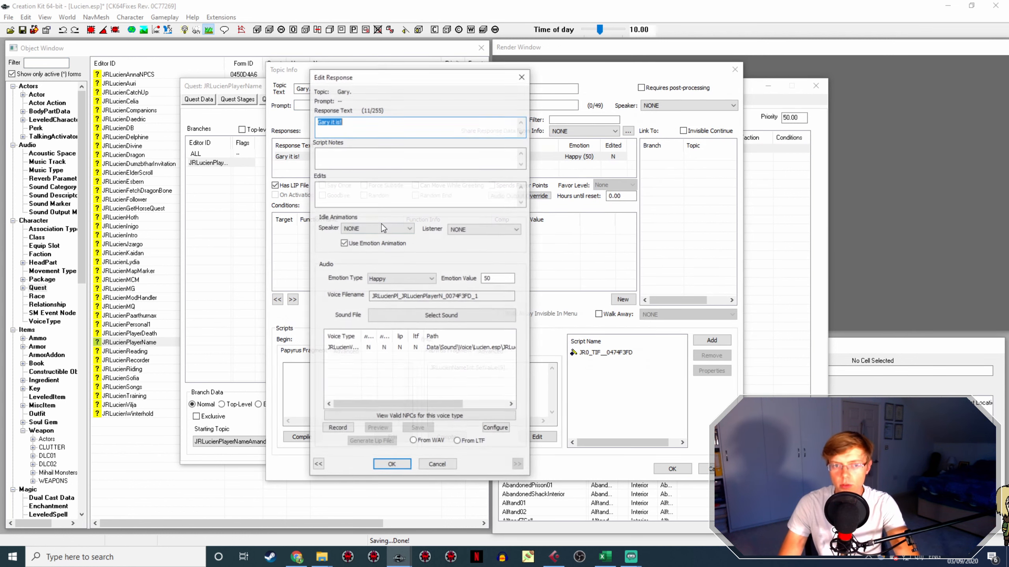
double_click(437, 296)
key(ctrl+c)
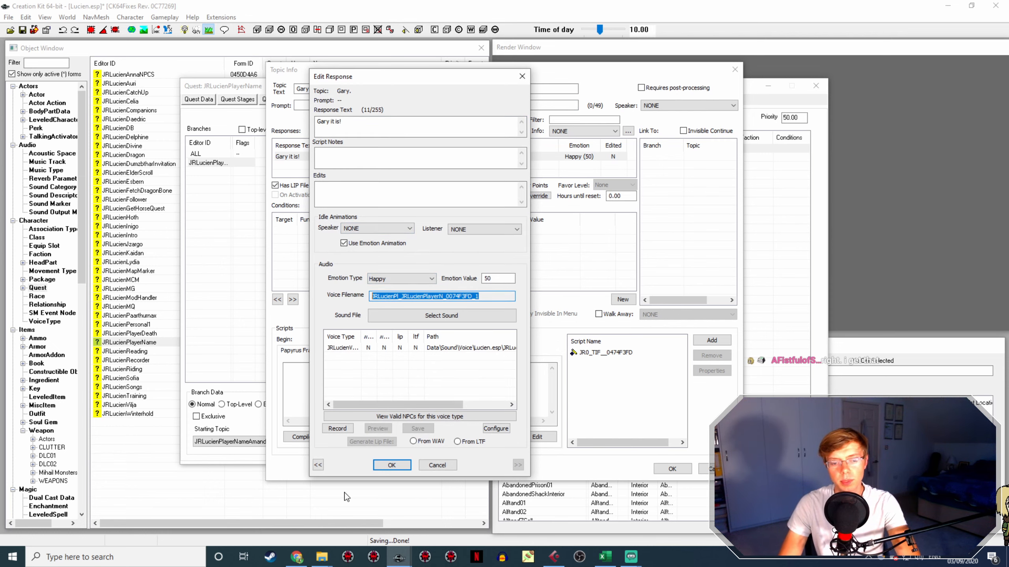
Switch to the JRLucienVoice folder and rename LucienCustomNamesItIsGary.wav as JRLucienPl_JRLucienPlayerN_0074F3FD_1.wav
click(321, 557)
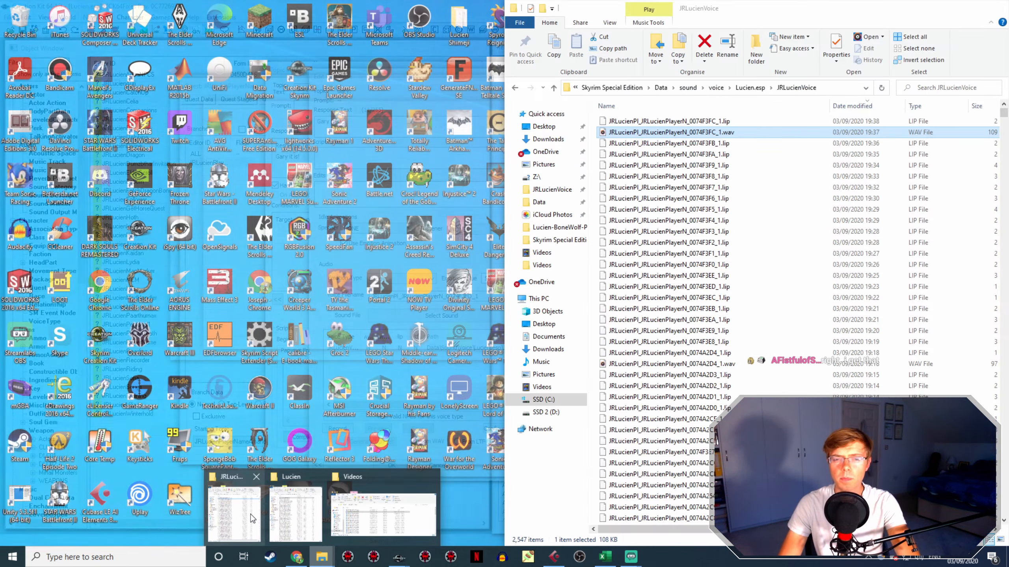
click(251, 519)
scroll(677, 268, down, 11)
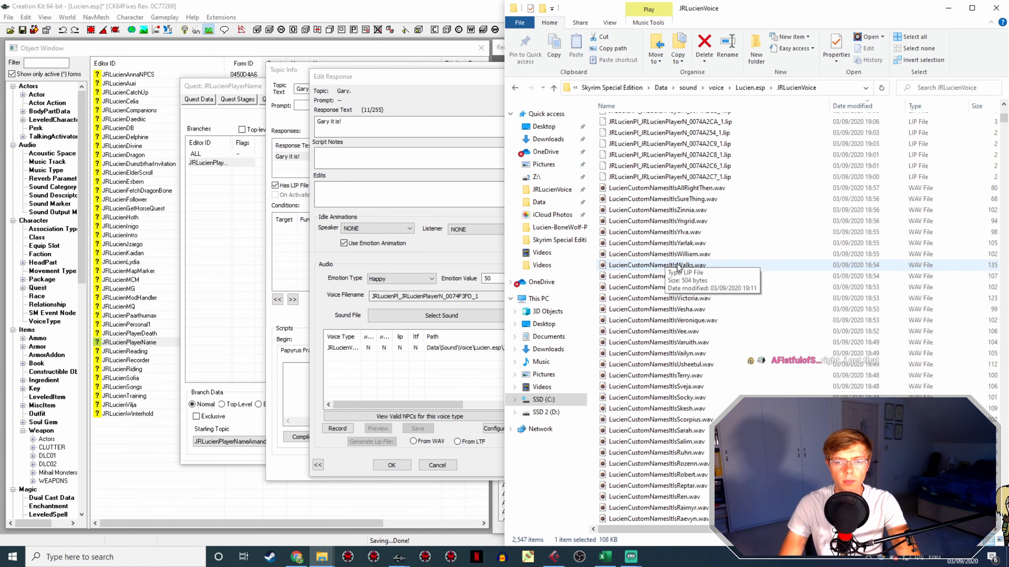
scroll(677, 268, down, 20)
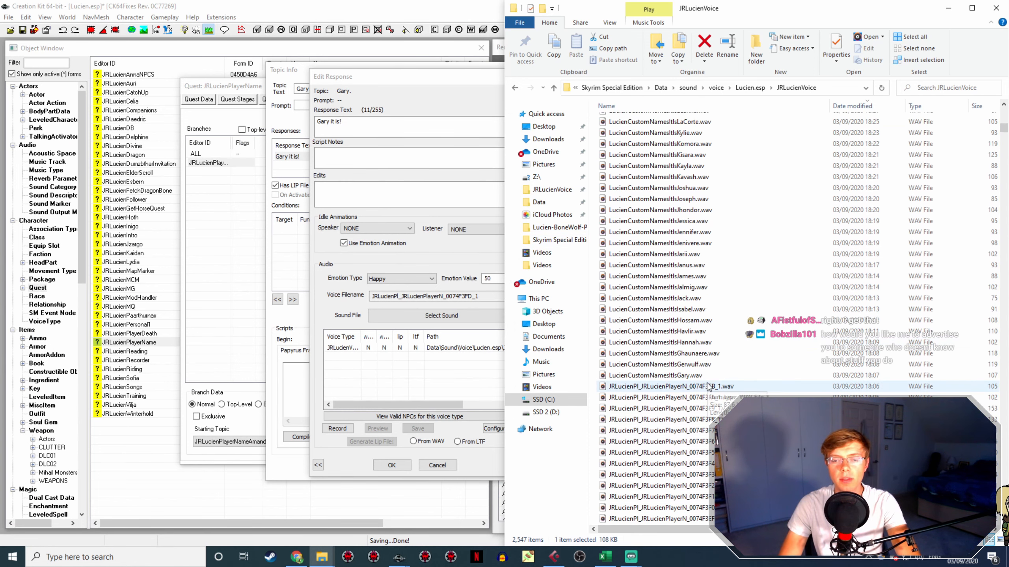
click(695, 379)
key(F2)
key(ctrl+v)
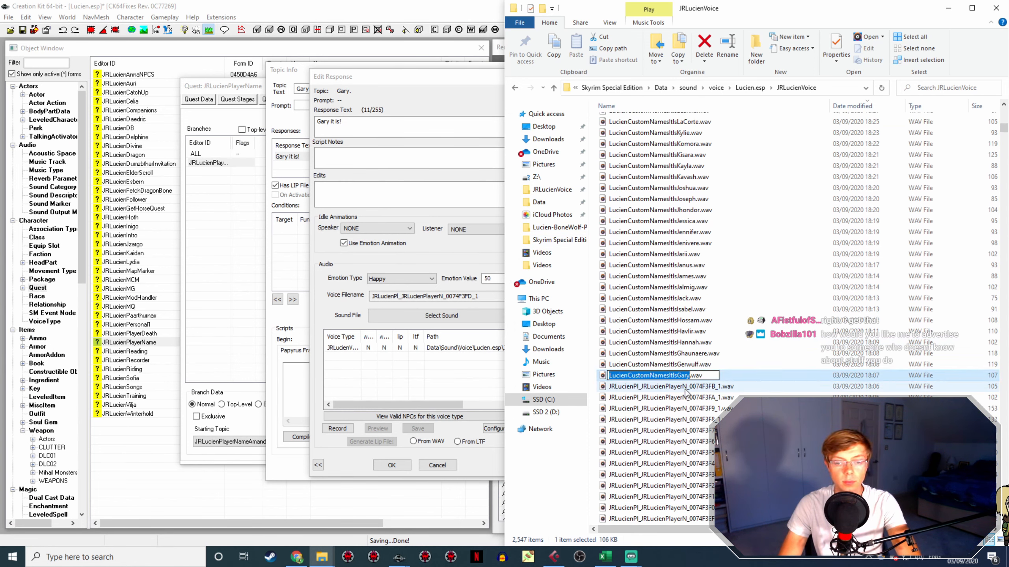
key(Return)
key(Up)
Reopen the Gary response in Creation Kit, generate its lip file from WAV, and accept the response and topic info
click(421, 467)
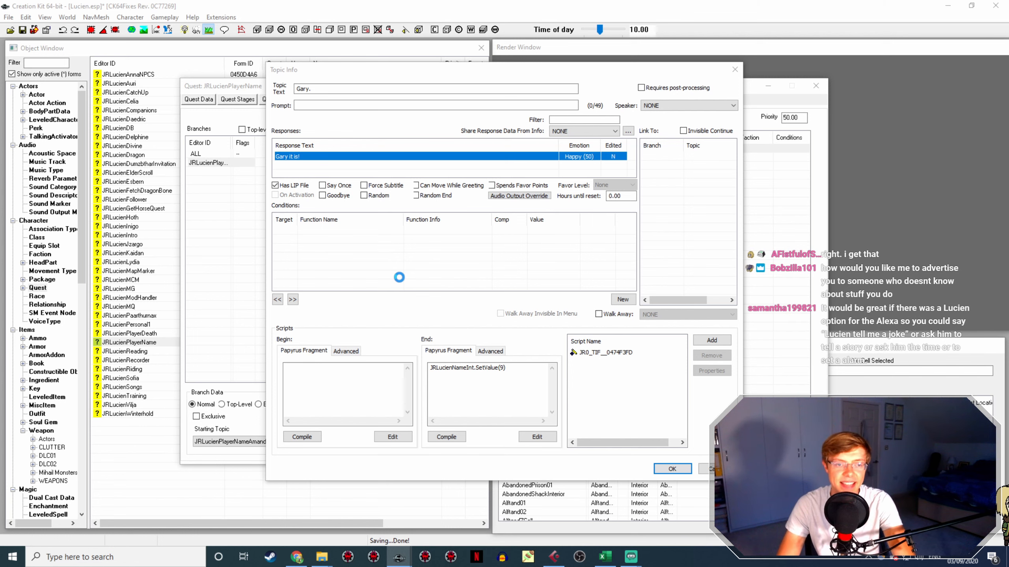
click(401, 348)
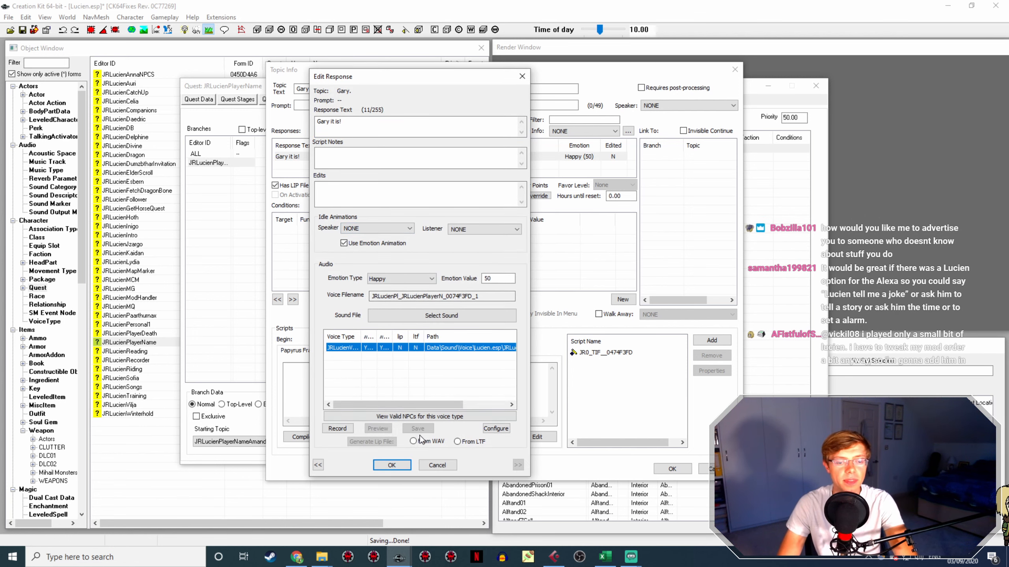
click(414, 442)
click(389, 467)
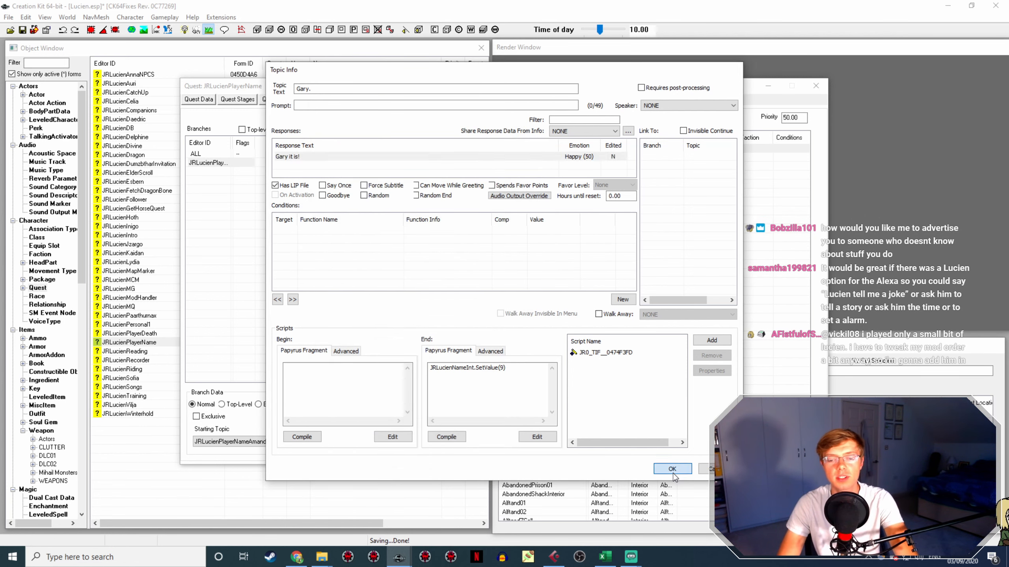
click(672, 469)
Open the "Gerwulf it is!" response in the Gerwulf topic and copy its voice filename
click(337, 404)
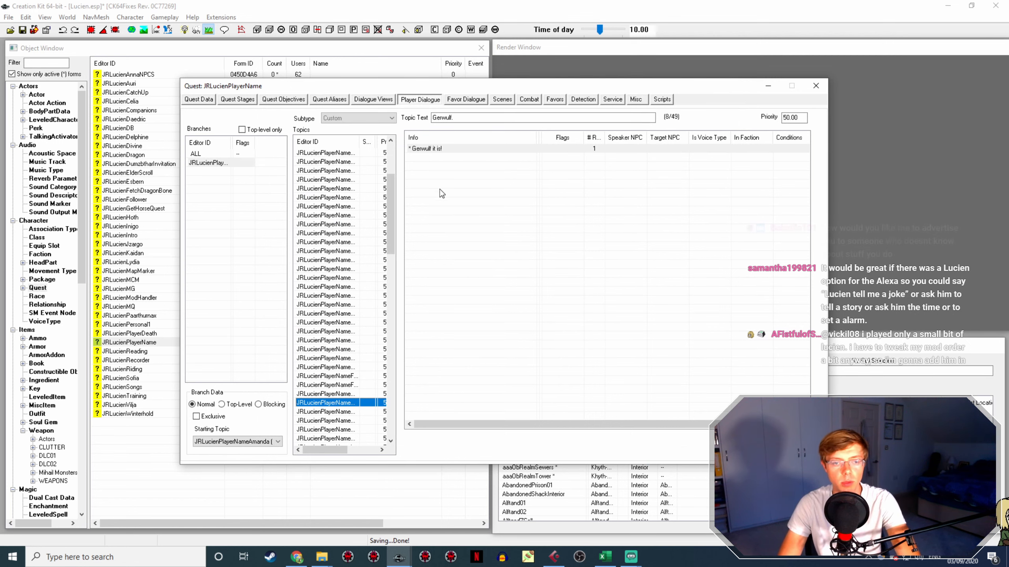
double_click(437, 150)
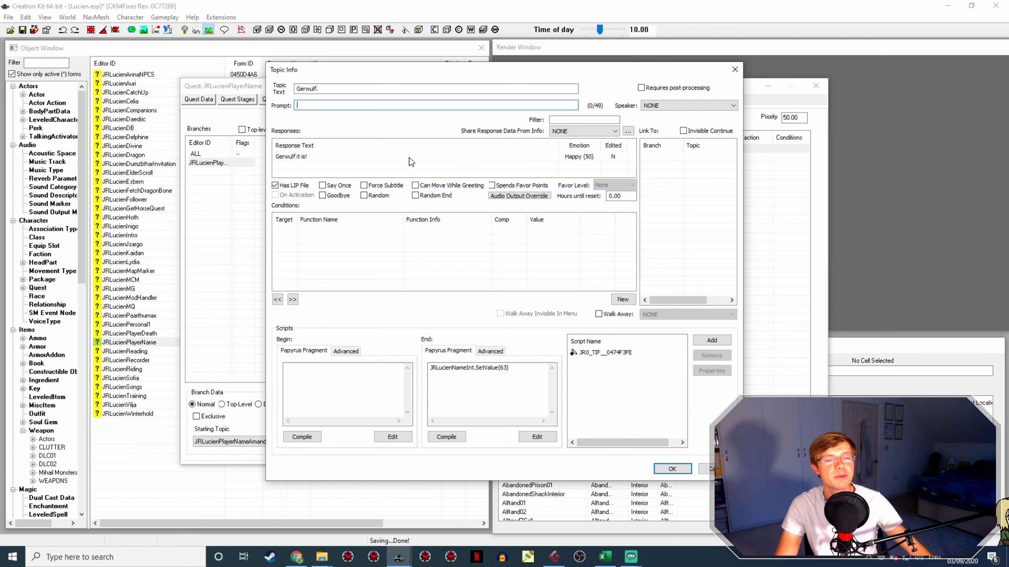
double_click(320, 157)
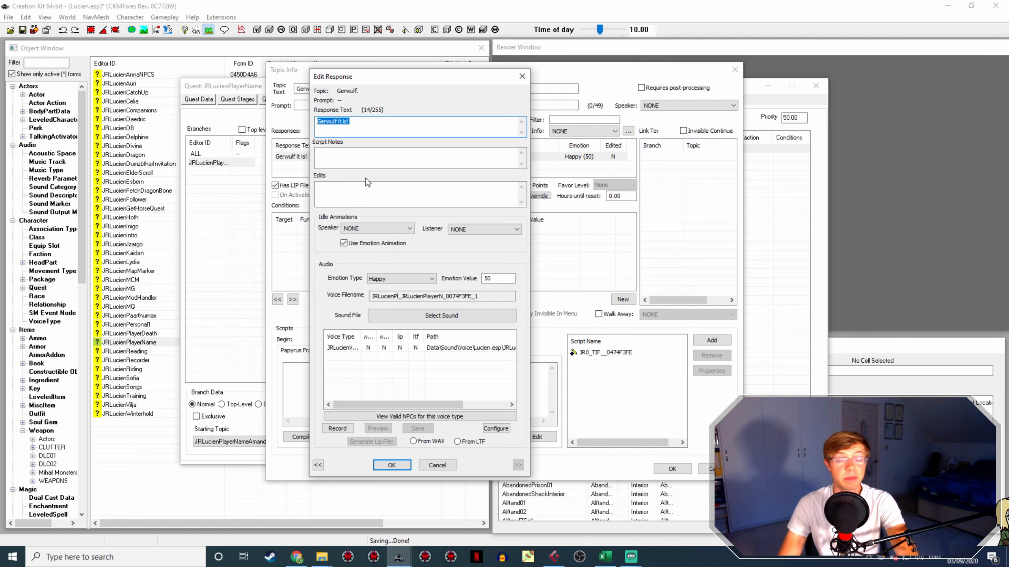
double_click(383, 296)
key(ctrl+c)
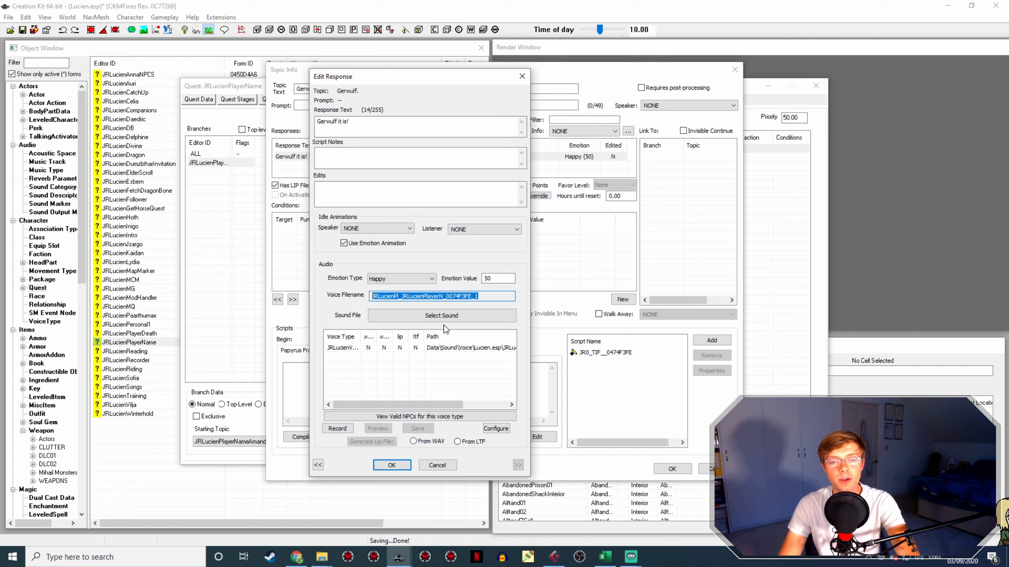
Switch to the JRLucienVoice folder and rename LucienCustomNamesItIsGerwulf.wav as JRLucienPl_JRLucienPlayerN_0074F3FE_1.wav
click(322, 557)
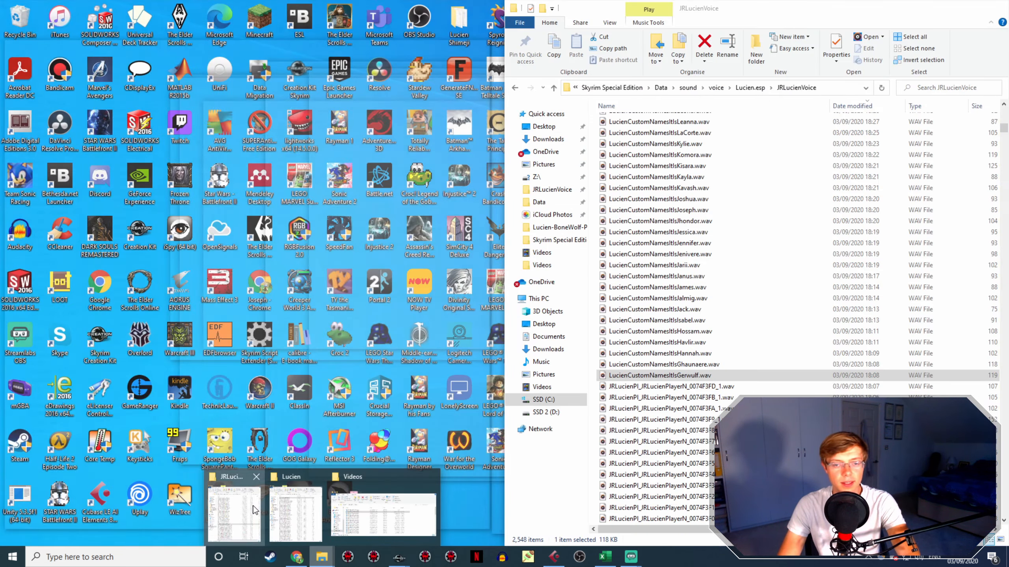
click(234, 512)
key(F2)
key(ctrl+v)
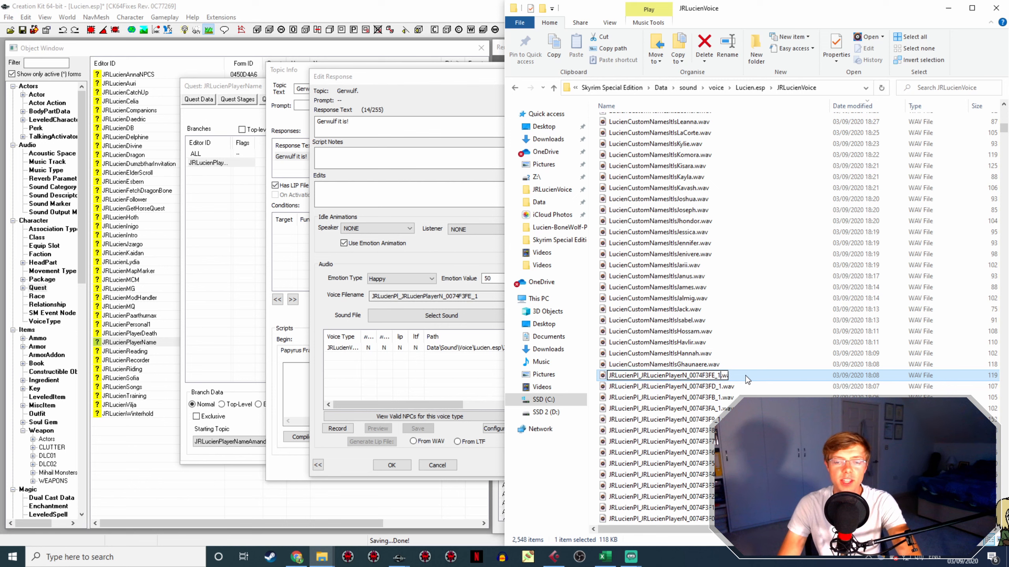
key(Return)
Reopen the Gerwulf response in Creation Kit, generate its lip file from WAV, and accept the response and topic info
click(391, 465)
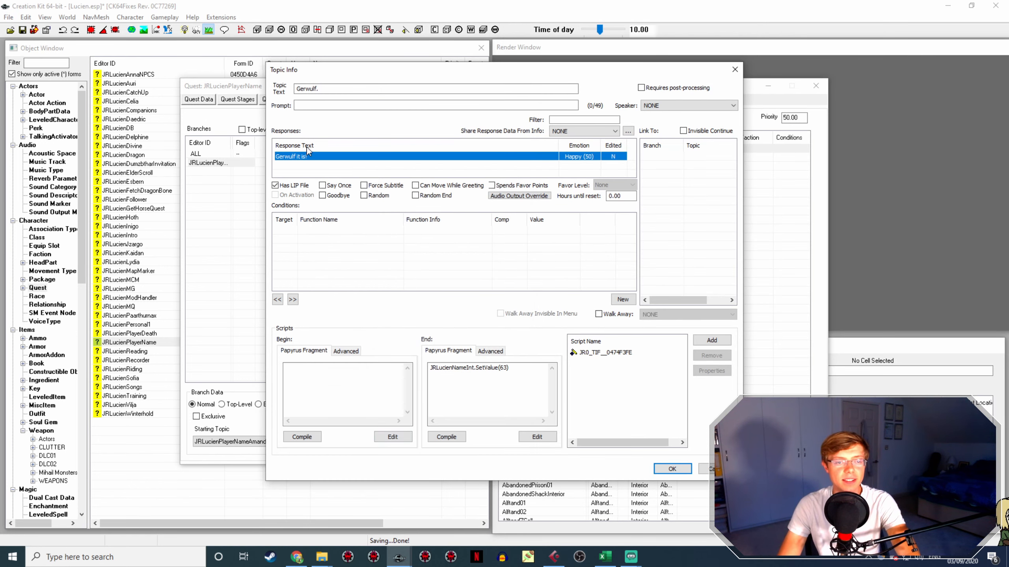
double_click(300, 157)
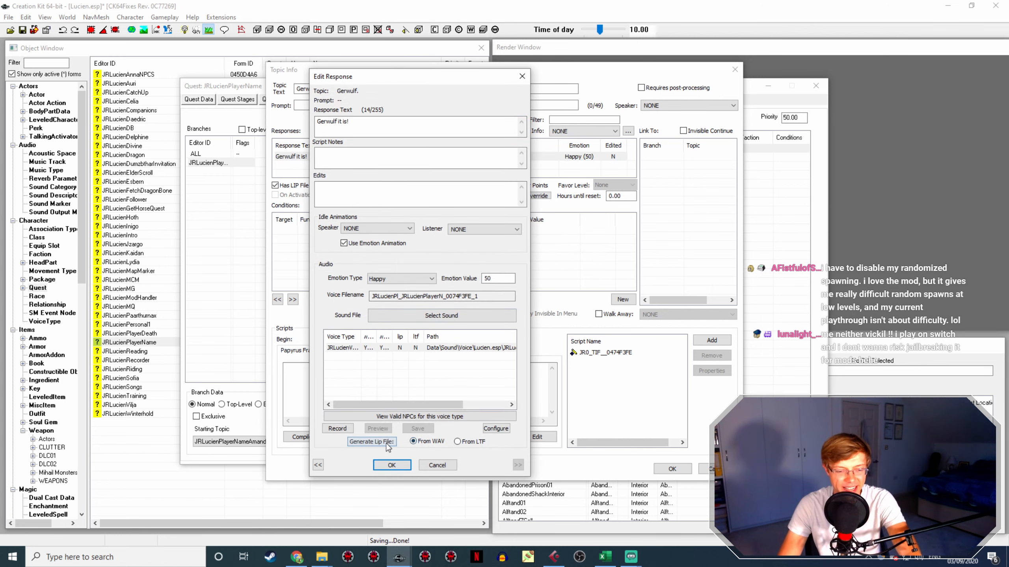
click(392, 465)
click(657, 470)
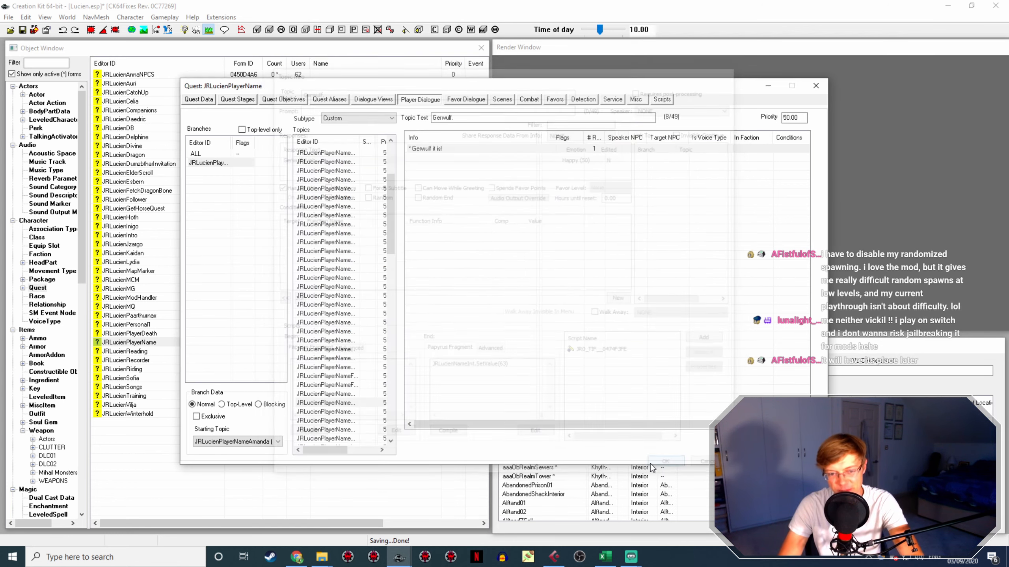
Open the "Ghaunaere it is!" response in the Ghaunaere topic and copy its voice filename
click(345, 412)
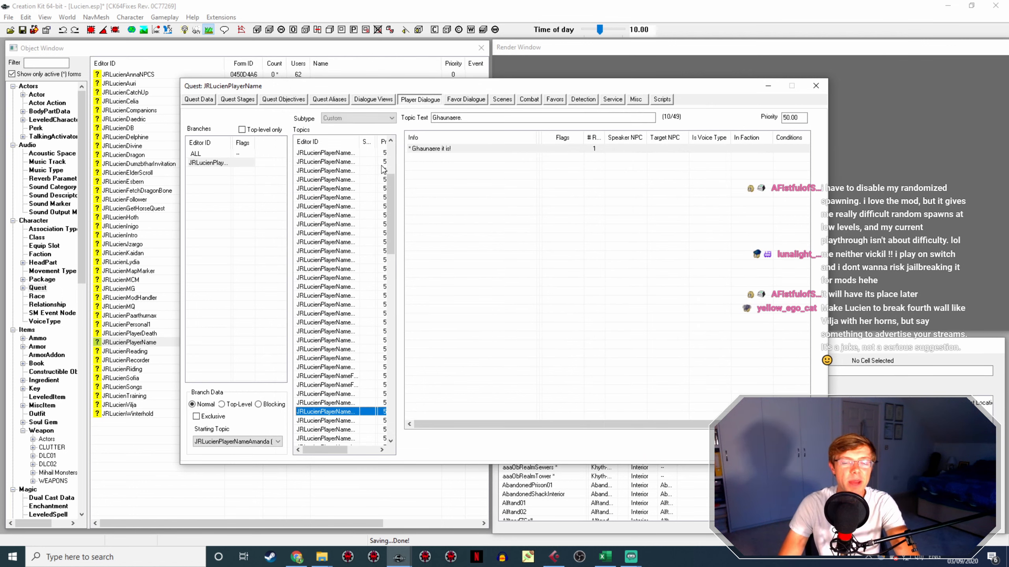
click(443, 148)
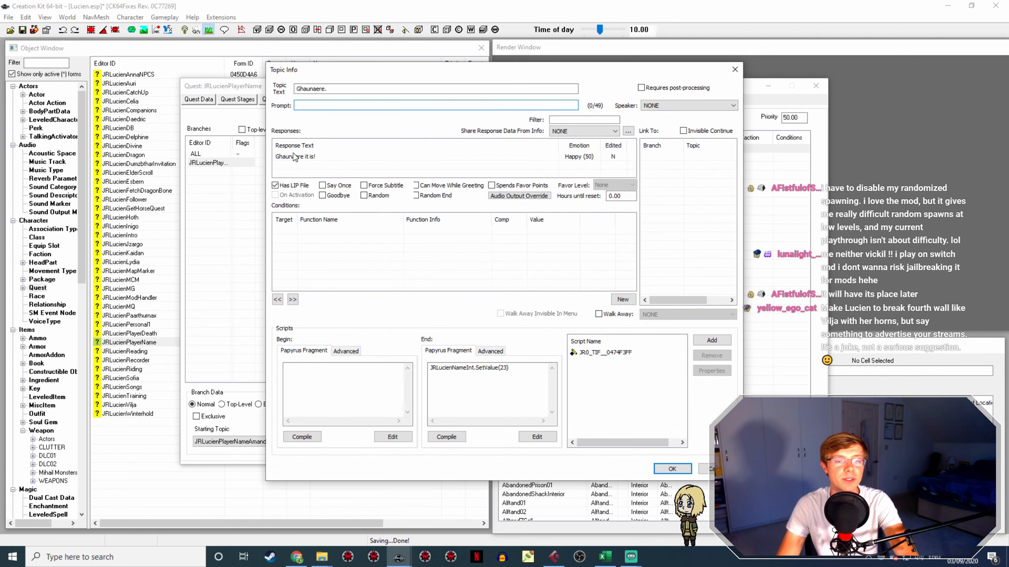
double_click(294, 157)
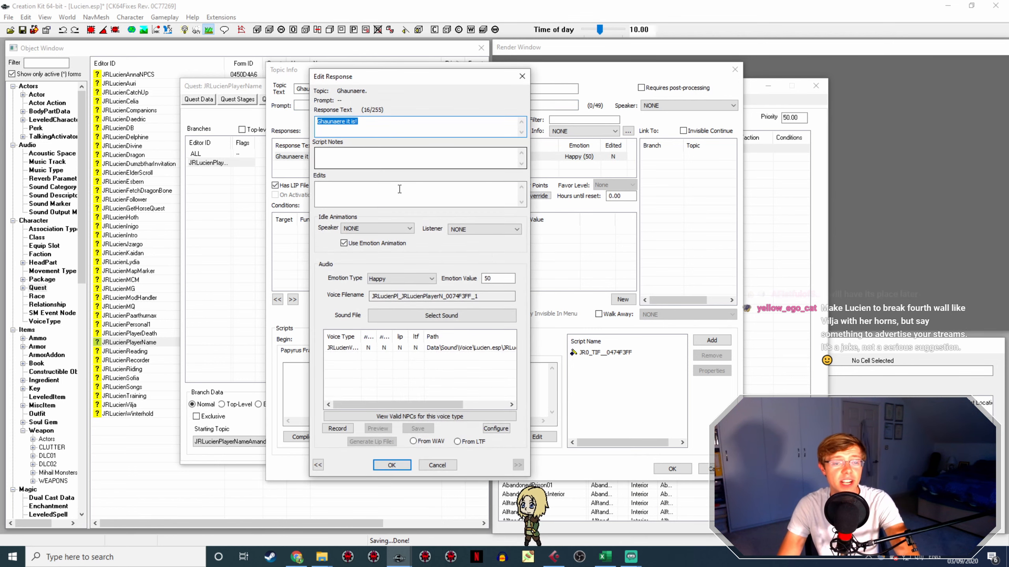
double_click(486, 296)
key(ctrl+c)
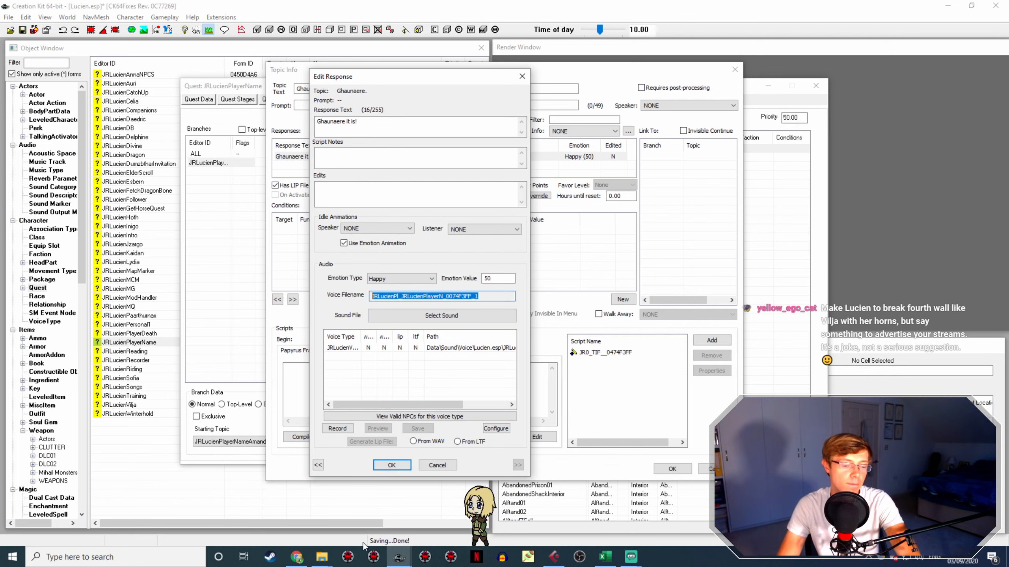
Switch to the JRLucienVoice folder and rename LucienCustomNamesItIsGhaunaere.wav as JRLucienPl_JRLucienPlayerN_0074F3FF_1.wav
mouse_move(321, 557)
click(241, 505)
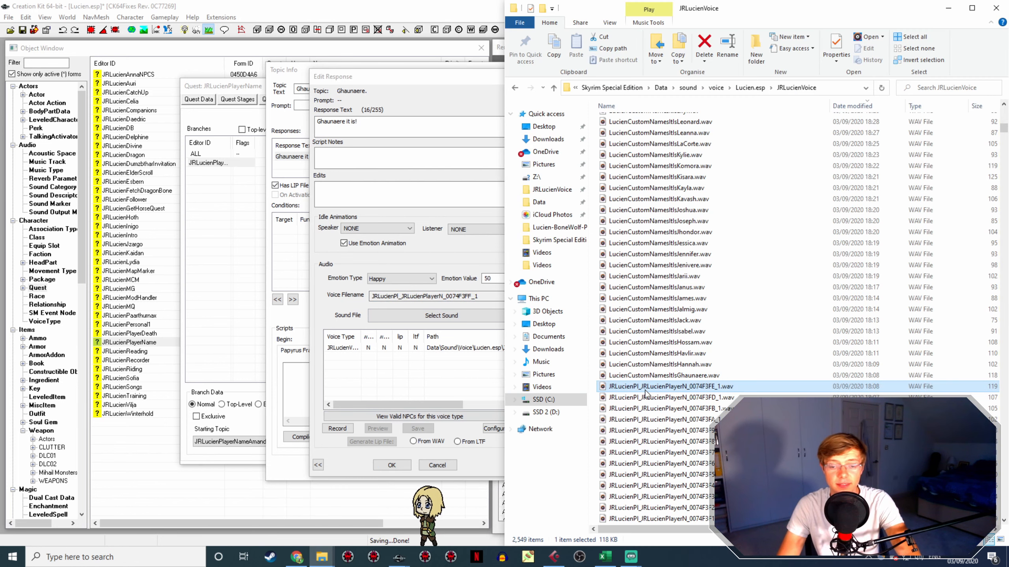
click(675, 375)
key(F2)
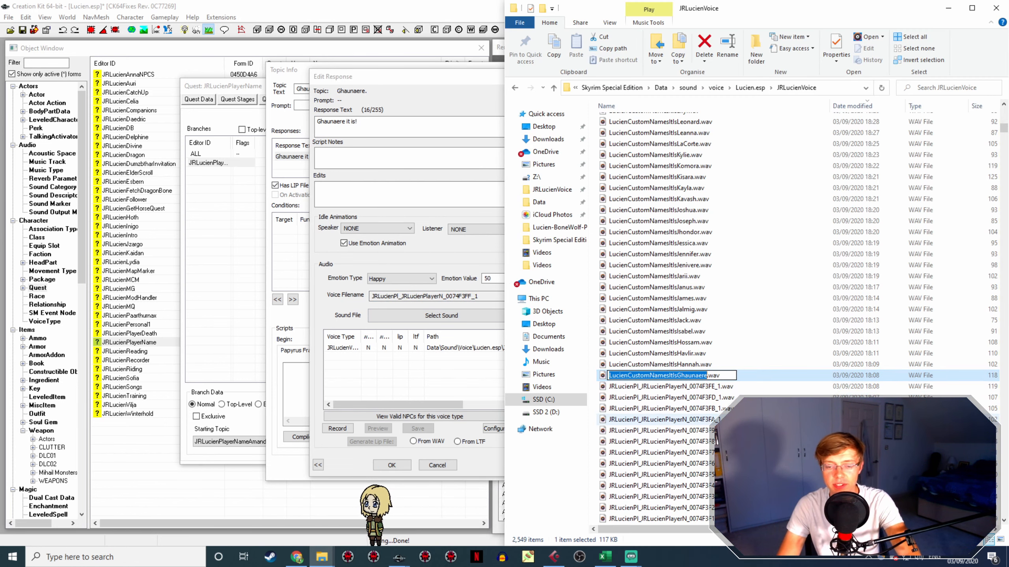
key(ctrl+v)
key(Return)
Reopen the Ghaunaere response in Creation Kit, generate and check its lip file from WAV, and accept the response and topic info
click(392, 465)
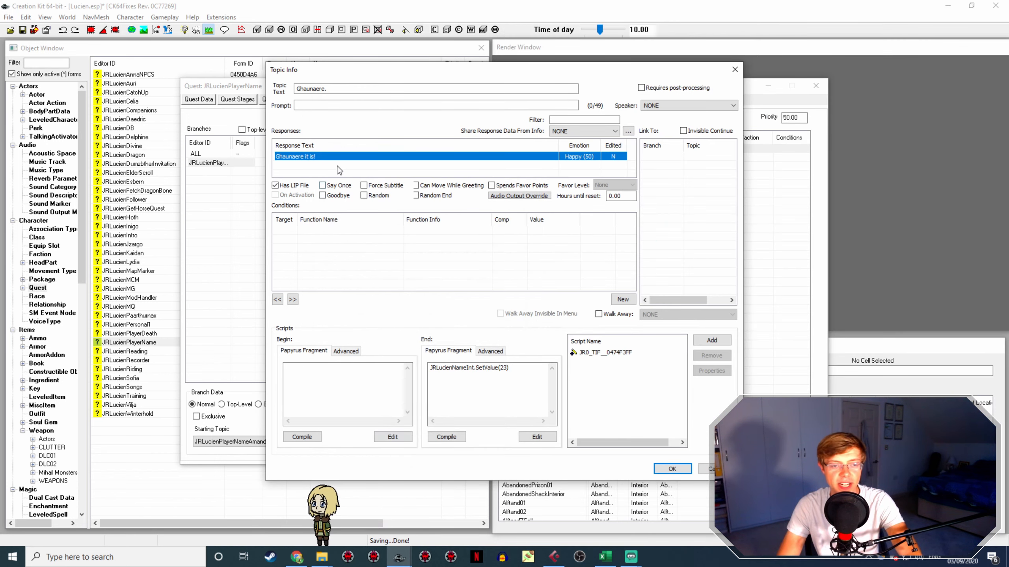
double_click(332, 156)
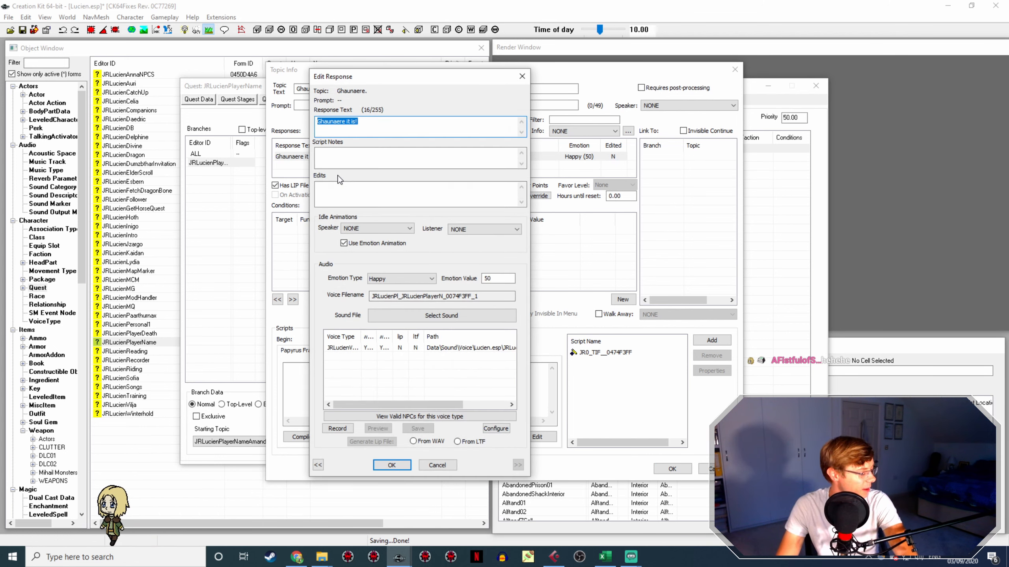
click(498, 299)
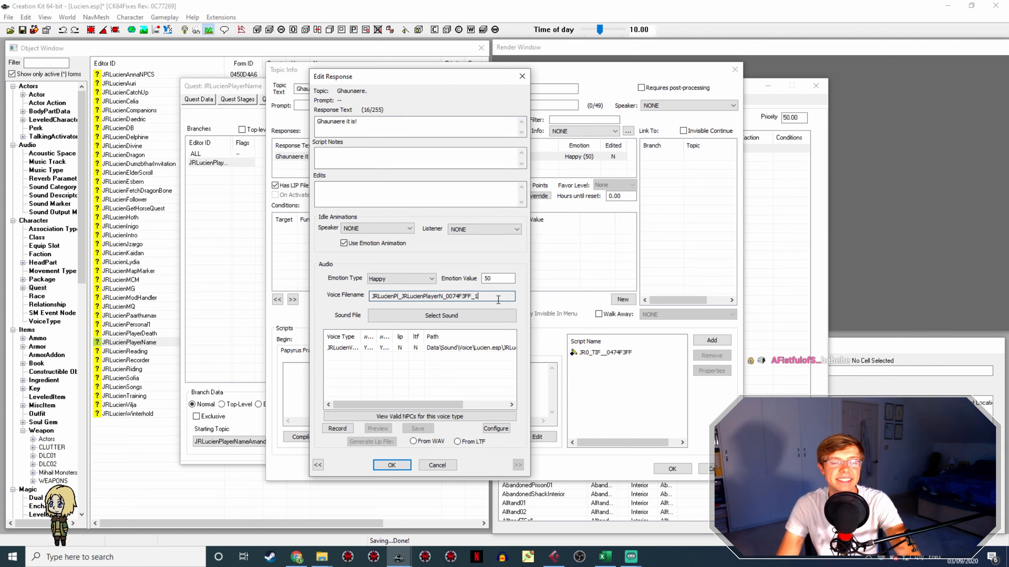
double_click(498, 299)
click(443, 346)
click(424, 443)
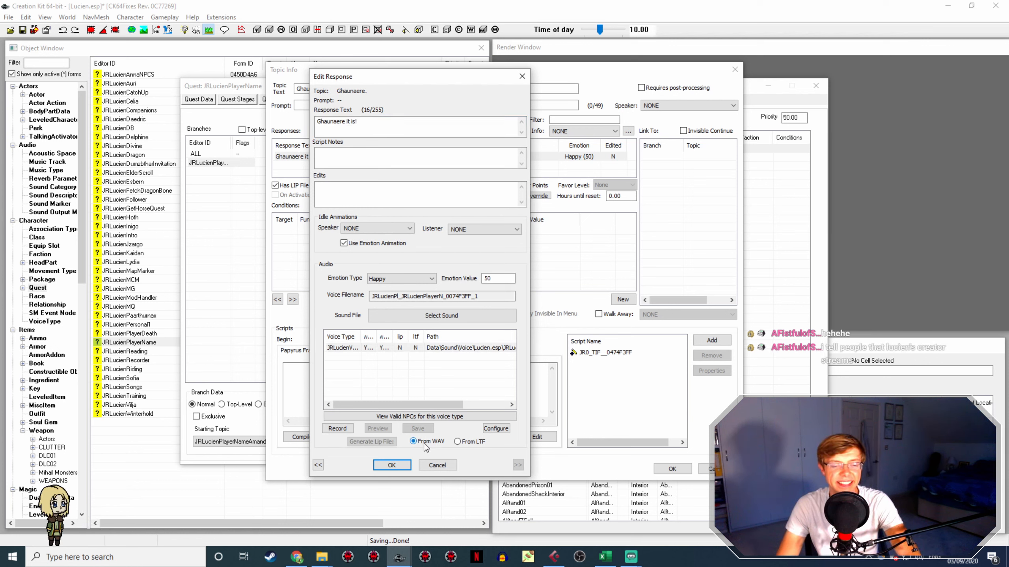
click(393, 465)
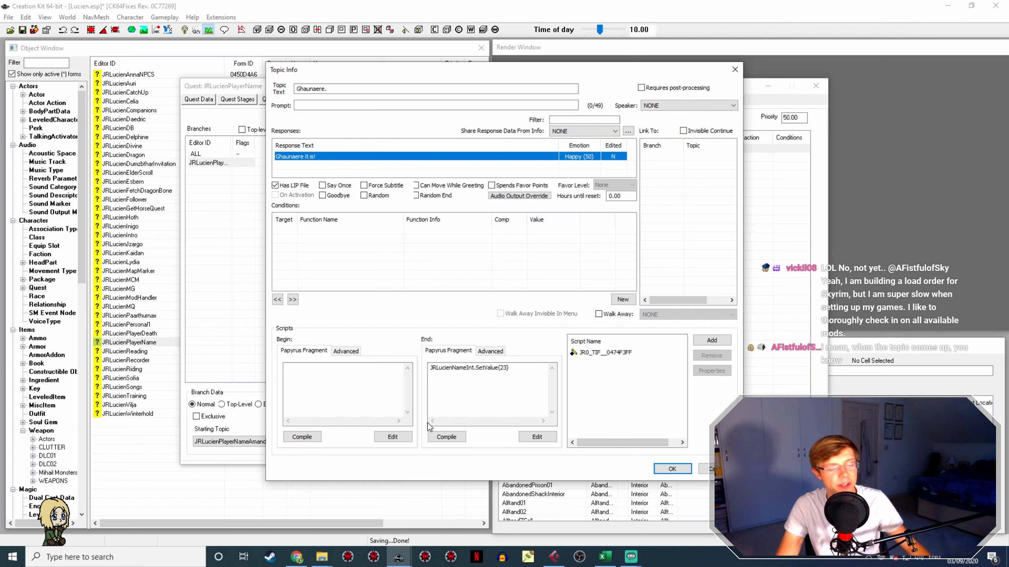
double_click(304, 156)
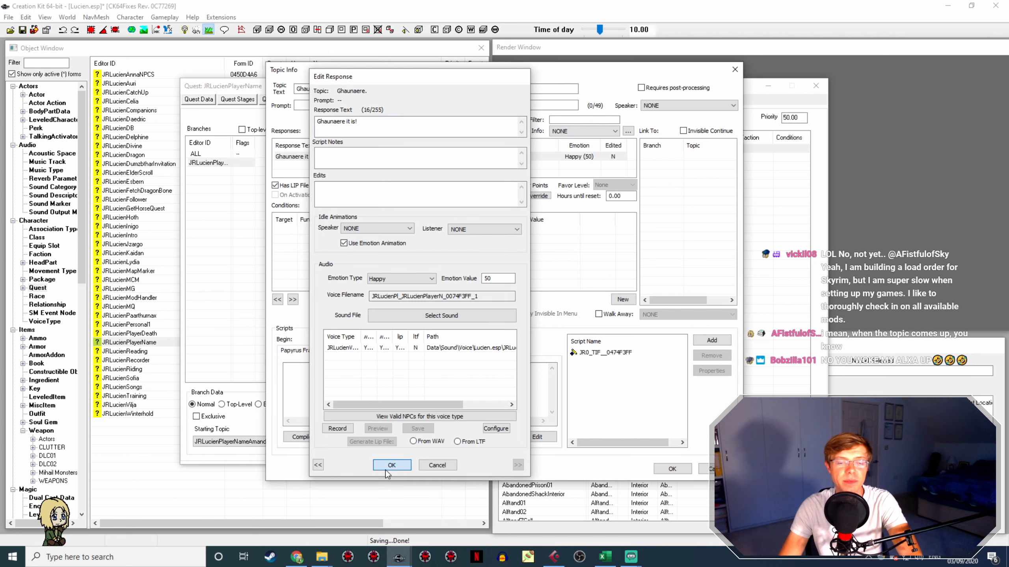
click(386, 470)
click(671, 469)
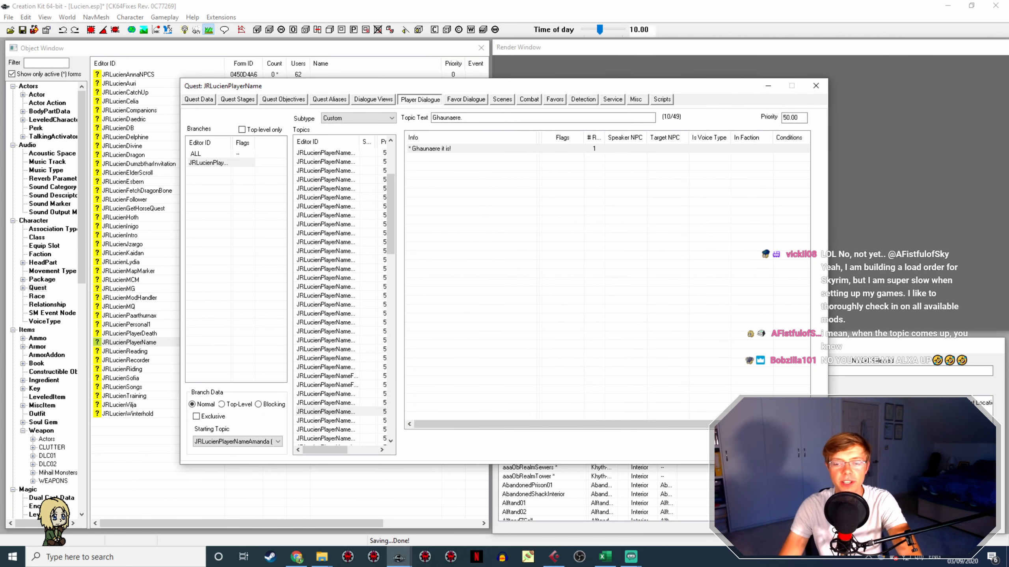
Open the "Havlir it is!" response in the Havlir topic and copy its voice filename
click(349, 421)
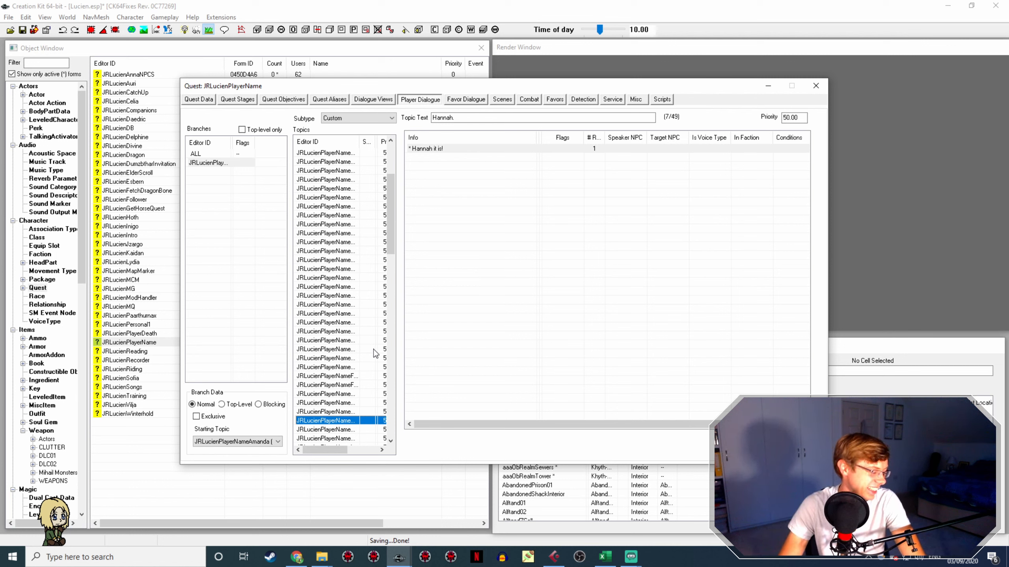
click(336, 431)
click(441, 149)
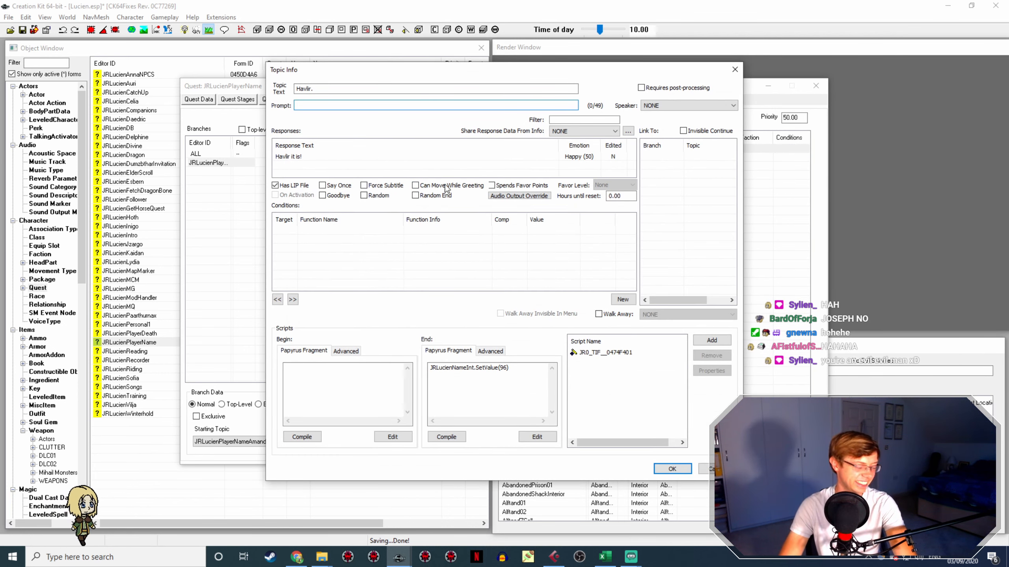
double_click(358, 155)
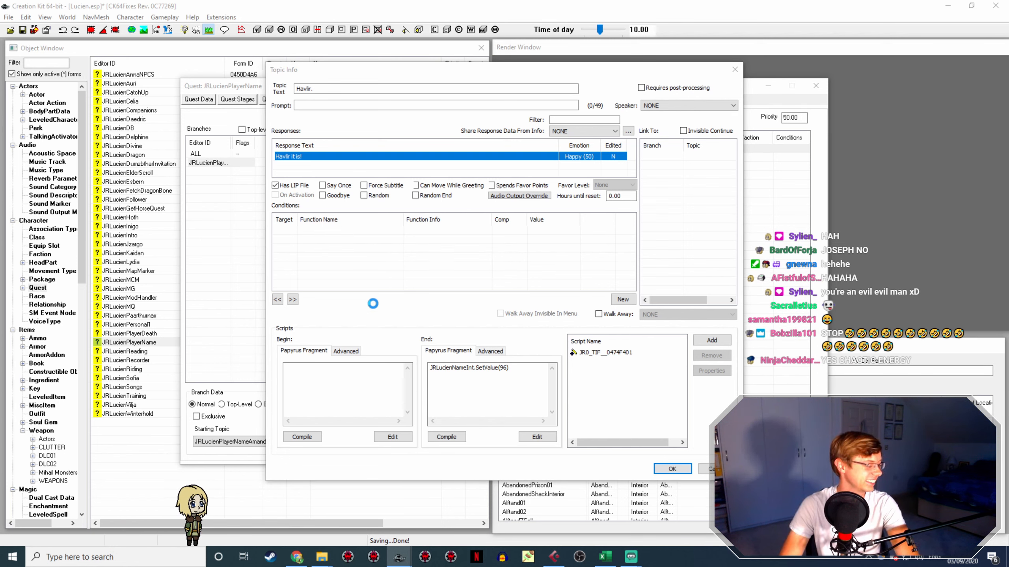
drag(496, 296, 356, 317)
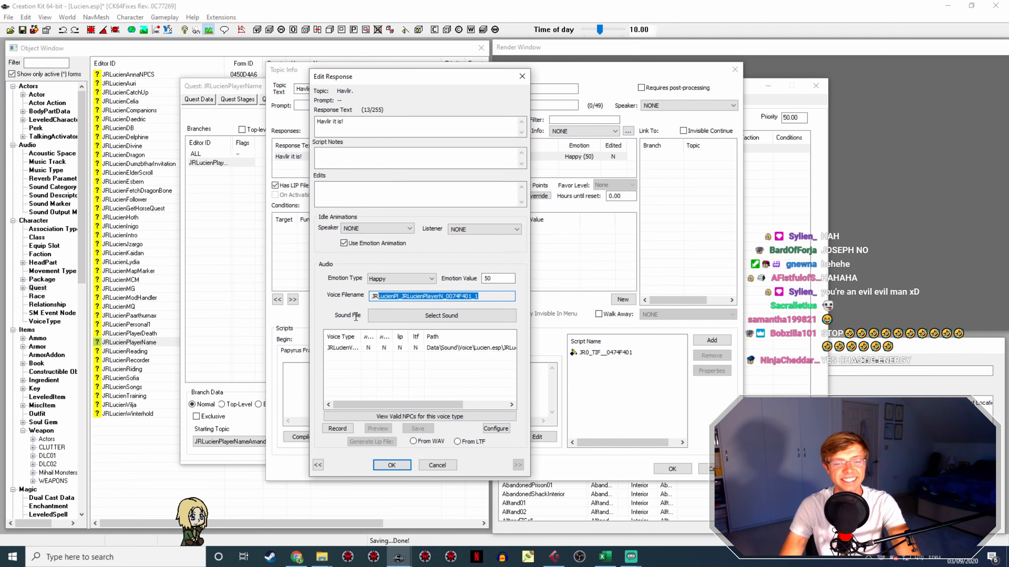
Switch to the JRLucienVoice folder and rename LucienCustomNamesItIsHavlir.wav as JRLucienPl_JRLucienPlayerN_0074F401_1.wav
click(323, 557)
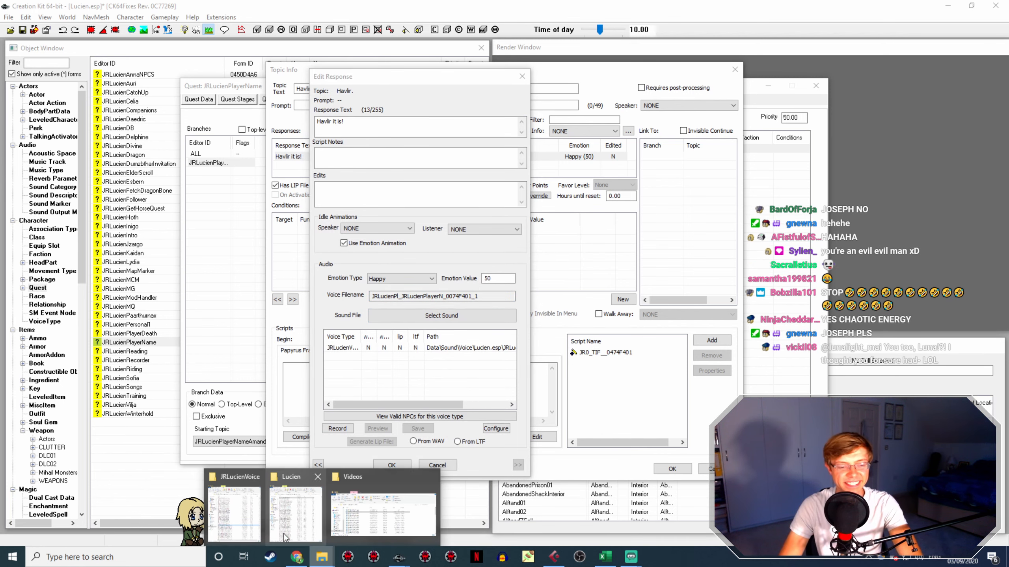
click(234, 515)
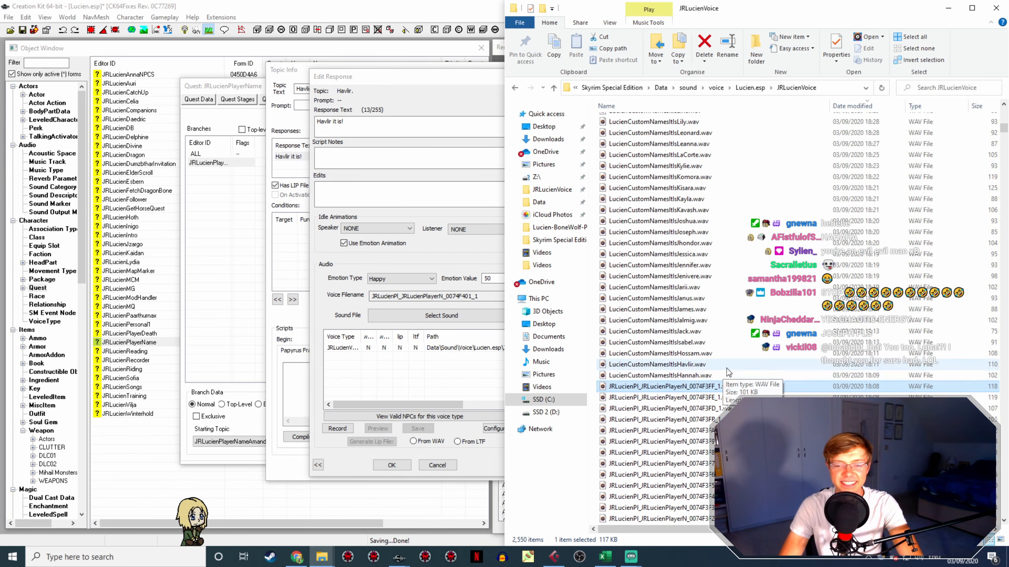
click(713, 367)
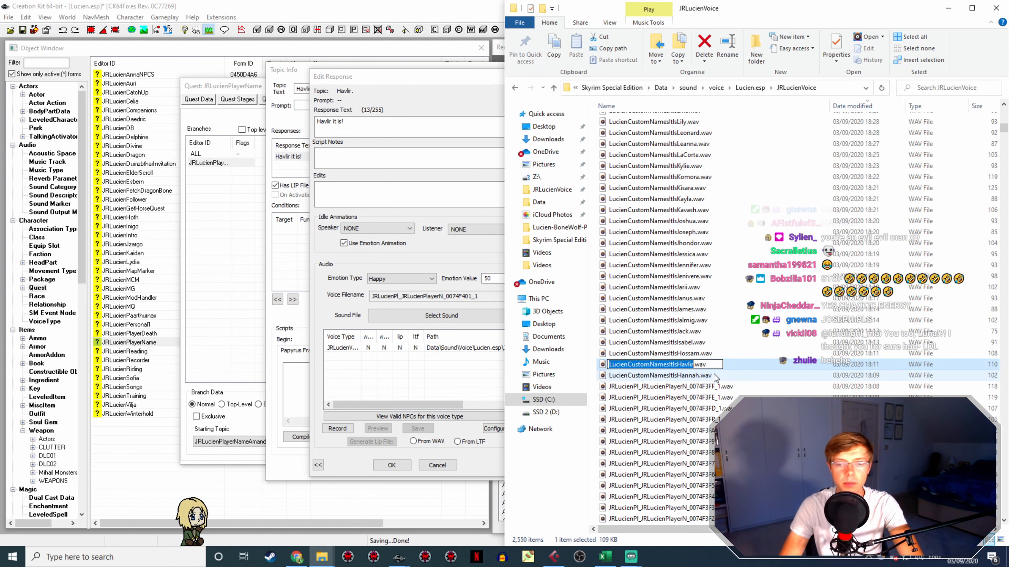
Reopen the Havlir response in Creation Kit, generate its lip file from WAV, and accept the response and topic info
click(397, 465)
click(395, 465)
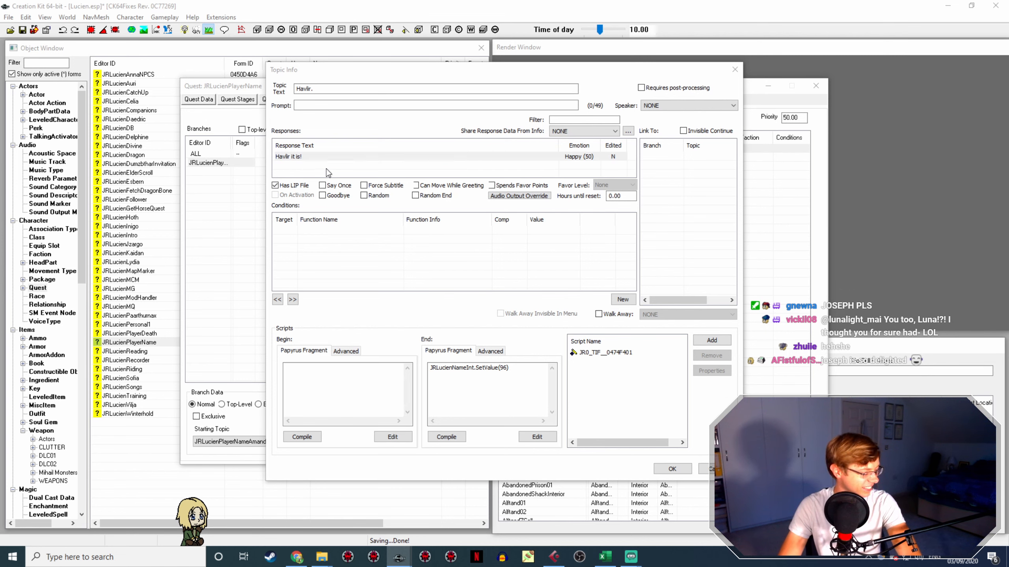
click(388, 349)
click(410, 441)
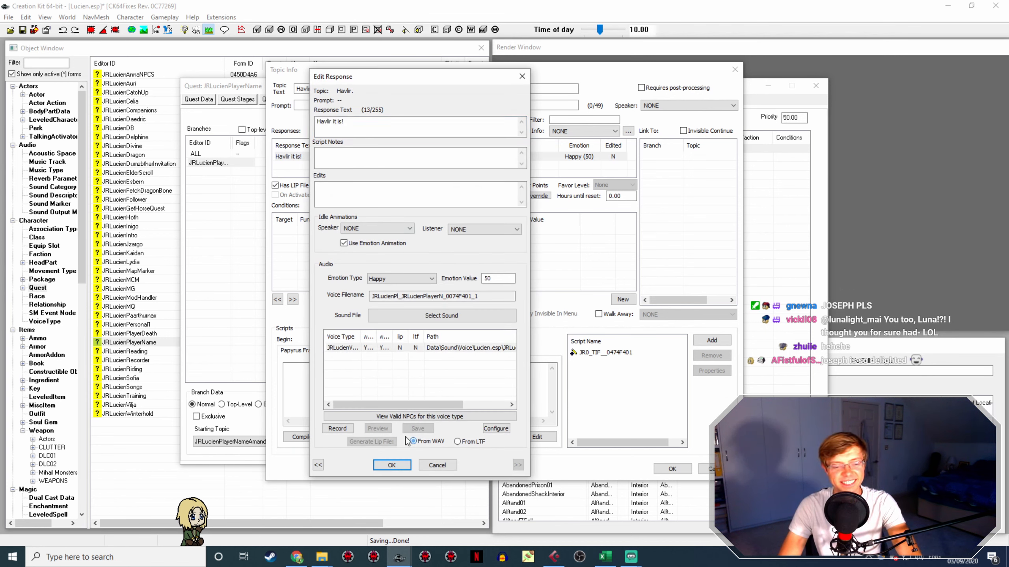
click(391, 465)
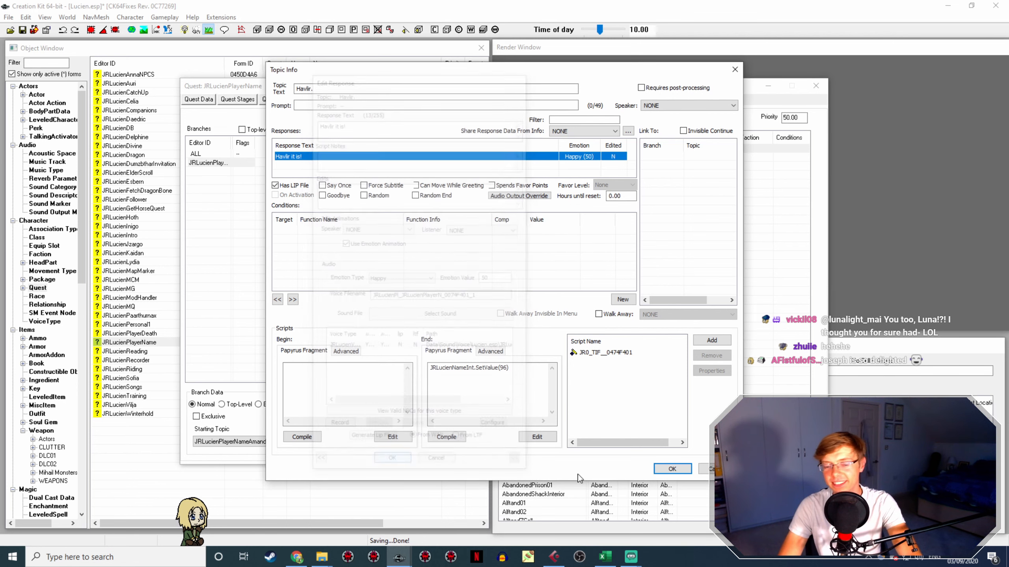
click(671, 469)
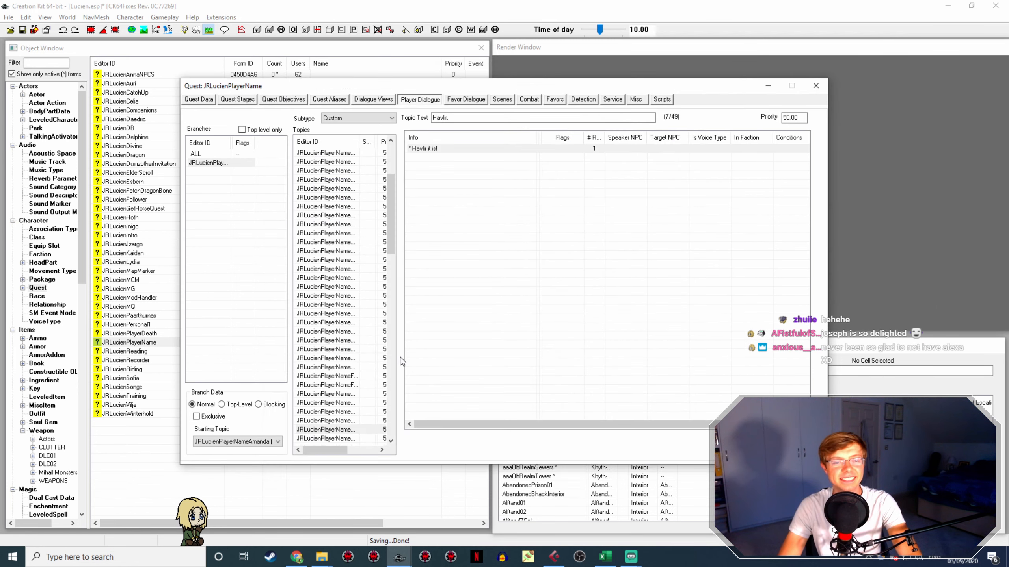
Open the "Hannah it is!" response in the Hannah topic and copy its voice filename
click(350, 438)
click(353, 420)
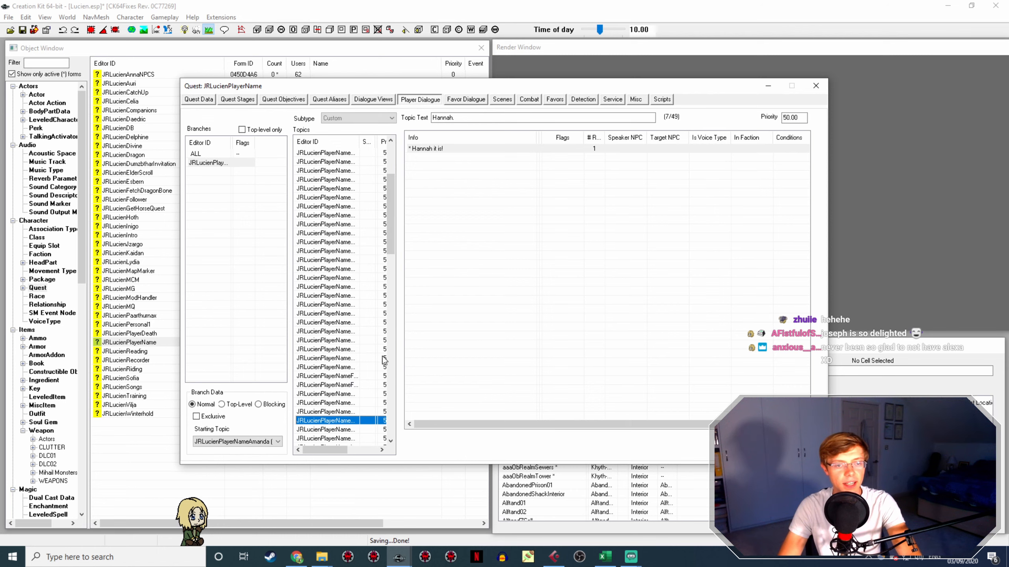
double_click(441, 149)
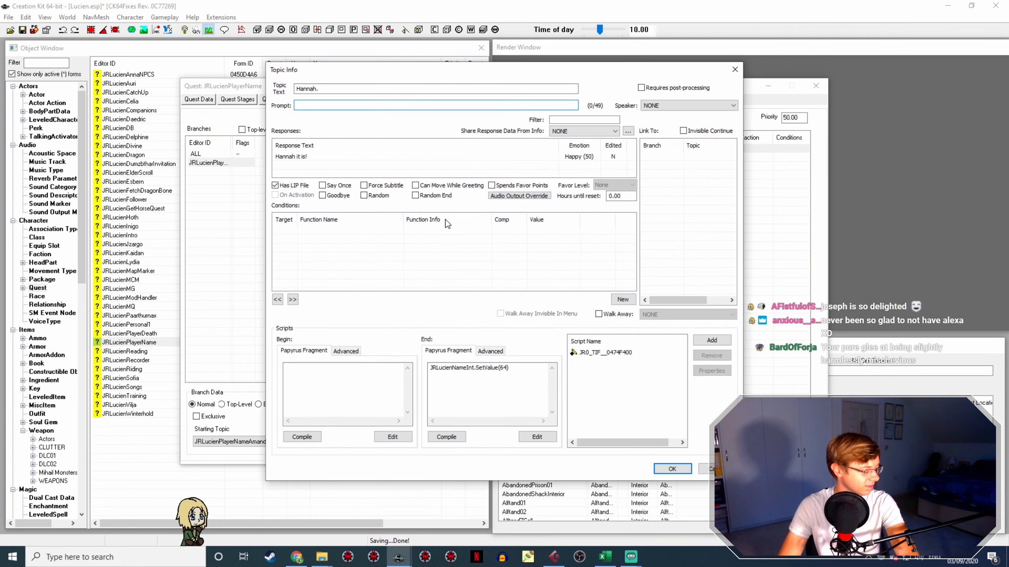
double_click(301, 157)
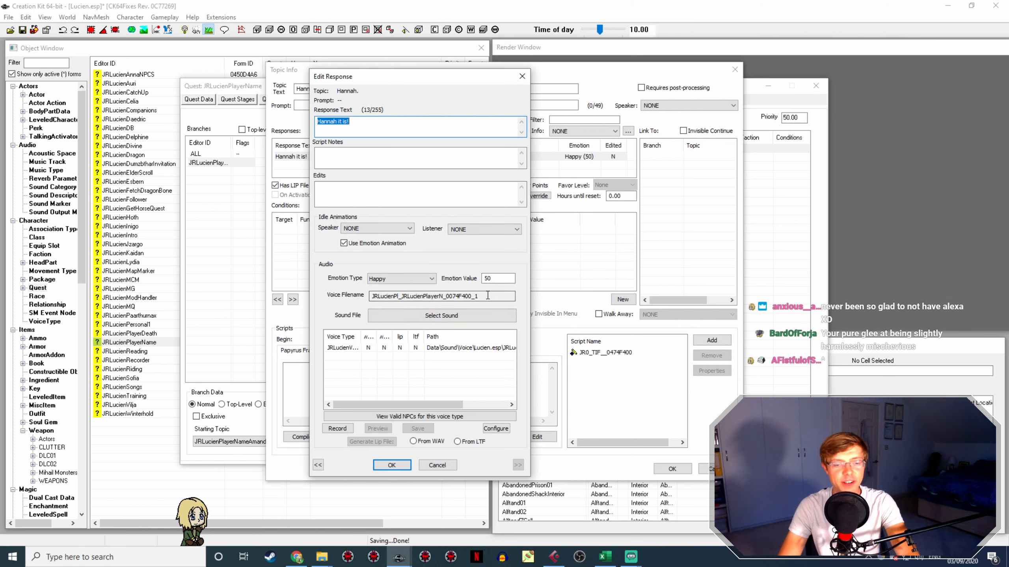
double_click(487, 296)
key(ctrl+c)
Switch to the JRLucienVoice folder and rename LucienCustomNamesItIsHannah.wav as JRLucienPl_JRLucienPlayerN_0074F400_1.wav
click(322, 557)
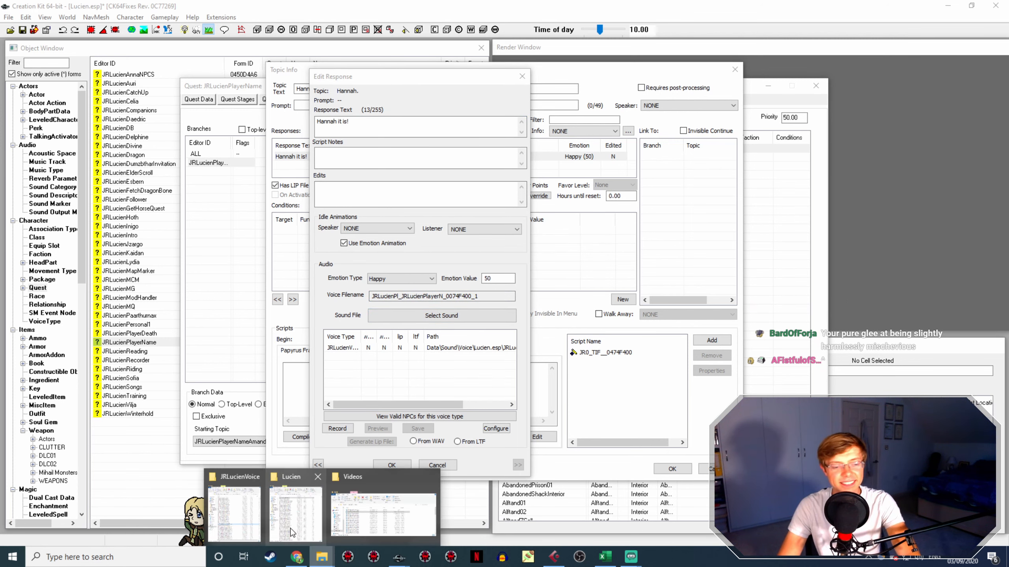
click(244, 506)
click(730, 388)
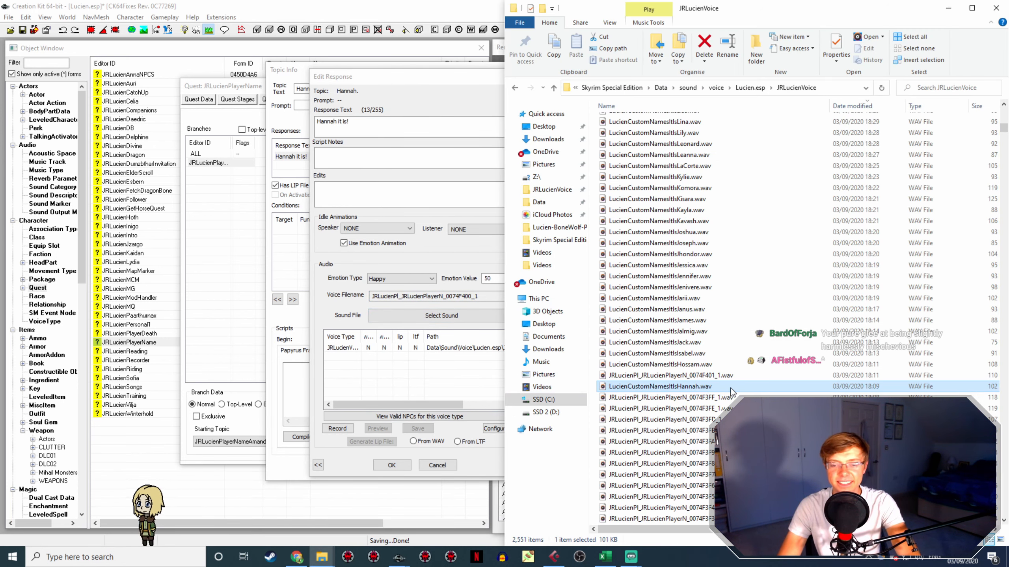
key(F2)
key(ctrl+v)
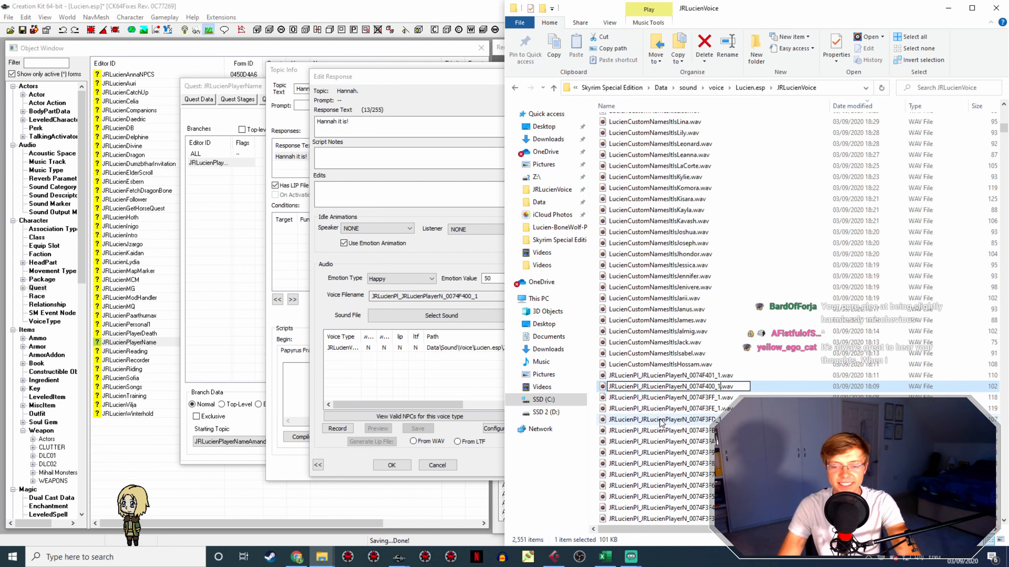
Reopen the Hannah response in Creation Kit, generate its lip file from WAV, and accept the response and topic info
click(409, 465)
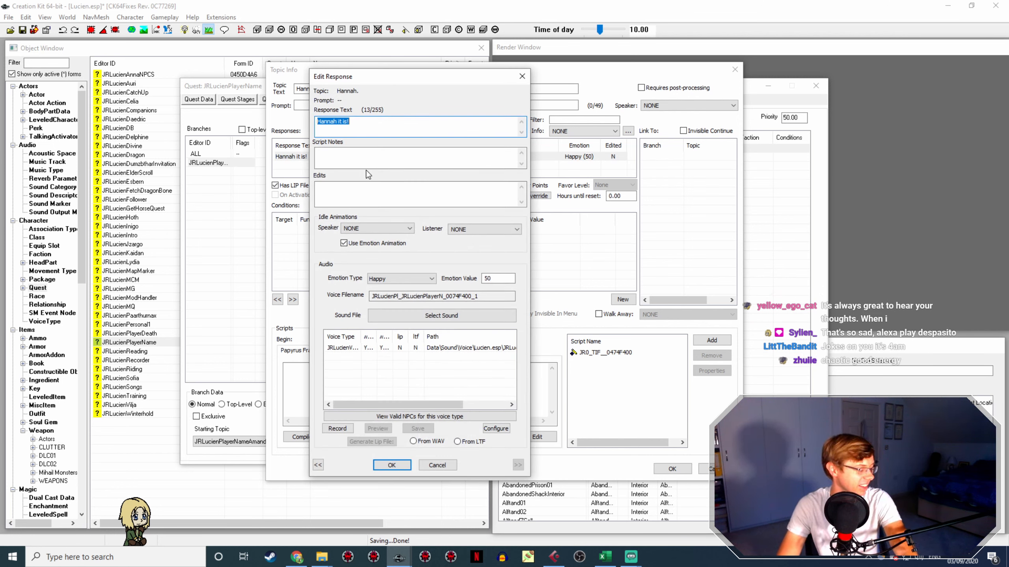
click(439, 352)
click(392, 465)
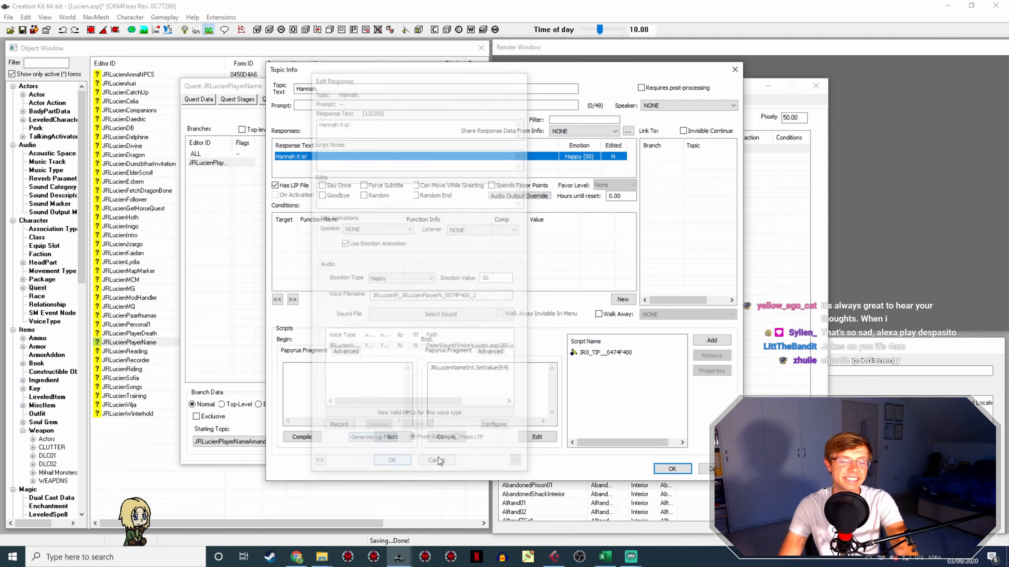
click(672, 469)
Open the "Hossam it is!" response in the Hossam topic and copy its voice filename
click(351, 429)
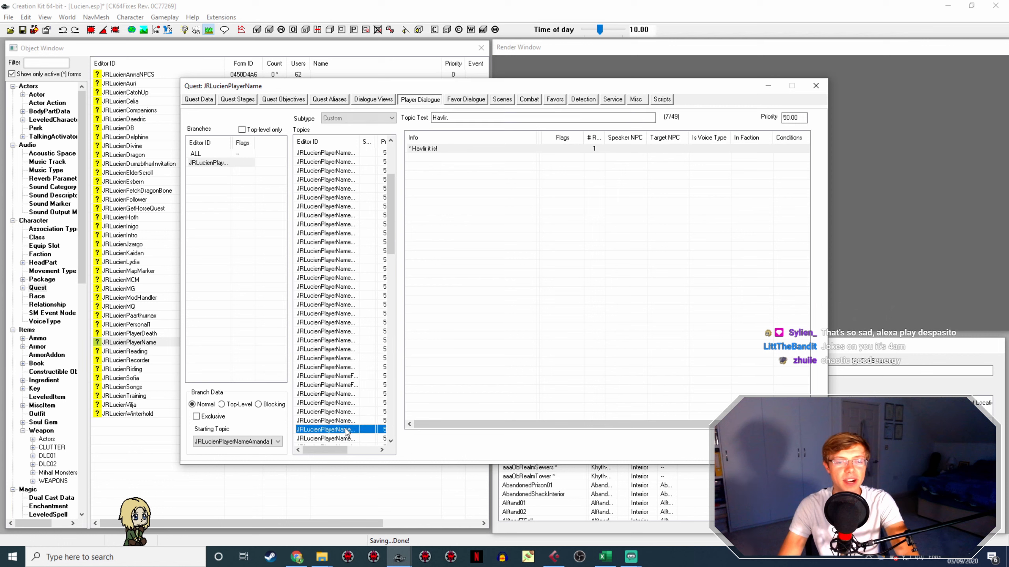
scroll(366, 414, down, 2)
click(352, 385)
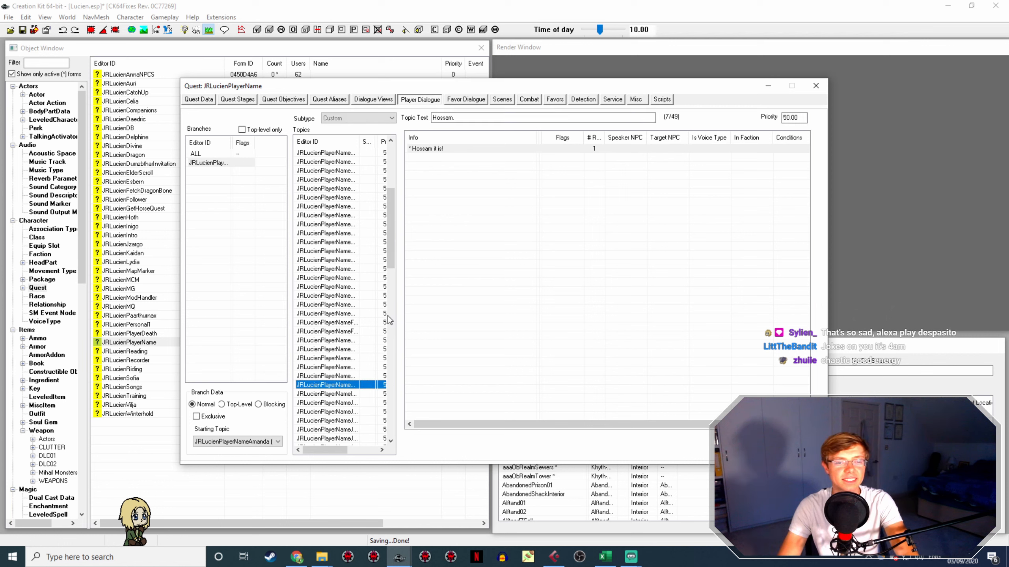
double_click(434, 149)
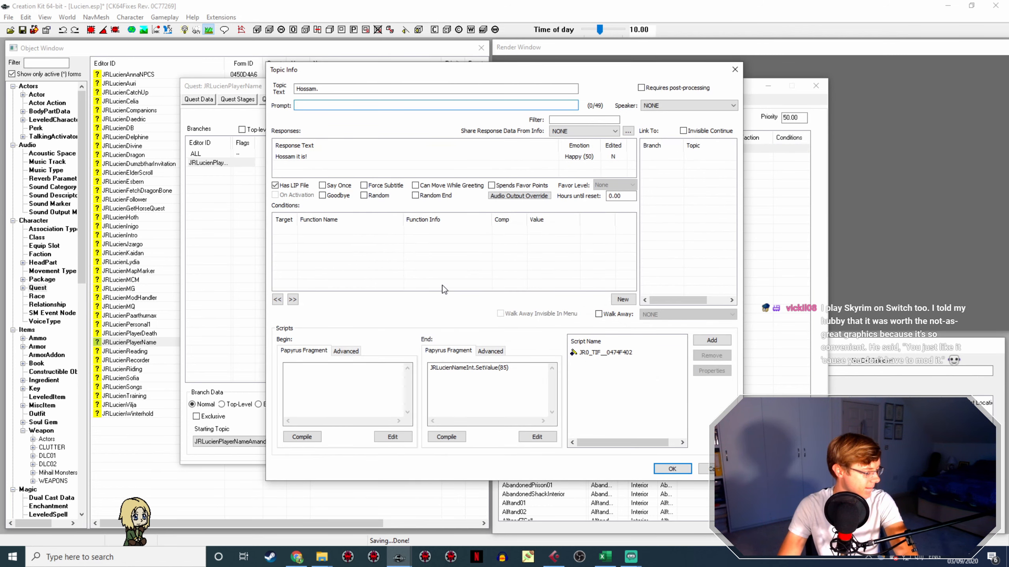
double_click(306, 157)
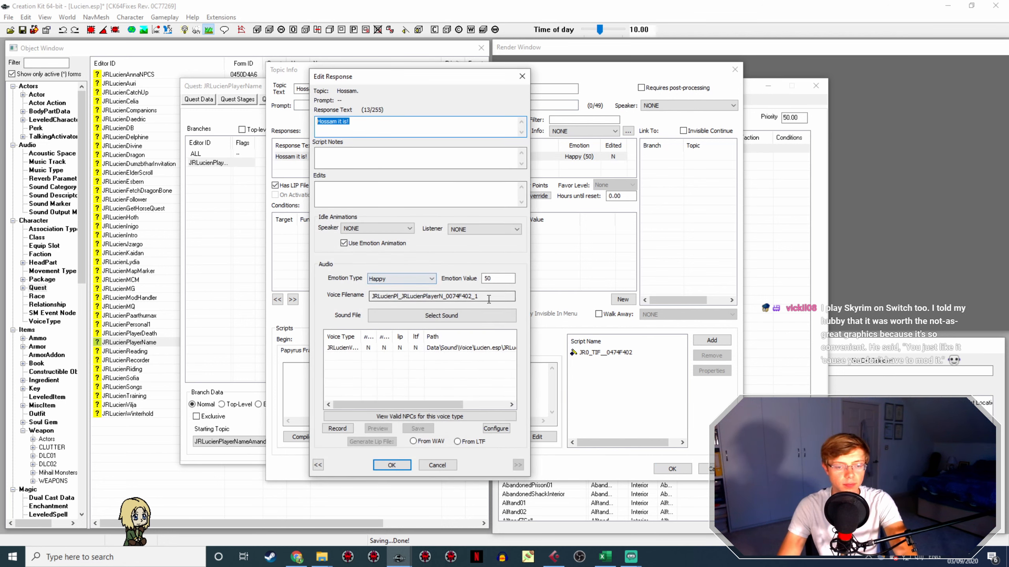
double_click(489, 299)
Switch to the JRLucienVoice folder and rename LucienCustomNamesItIsHossam.wav as JRLucienPl_JRLucienPlayerN_0074F402_1.wav
click(314, 557)
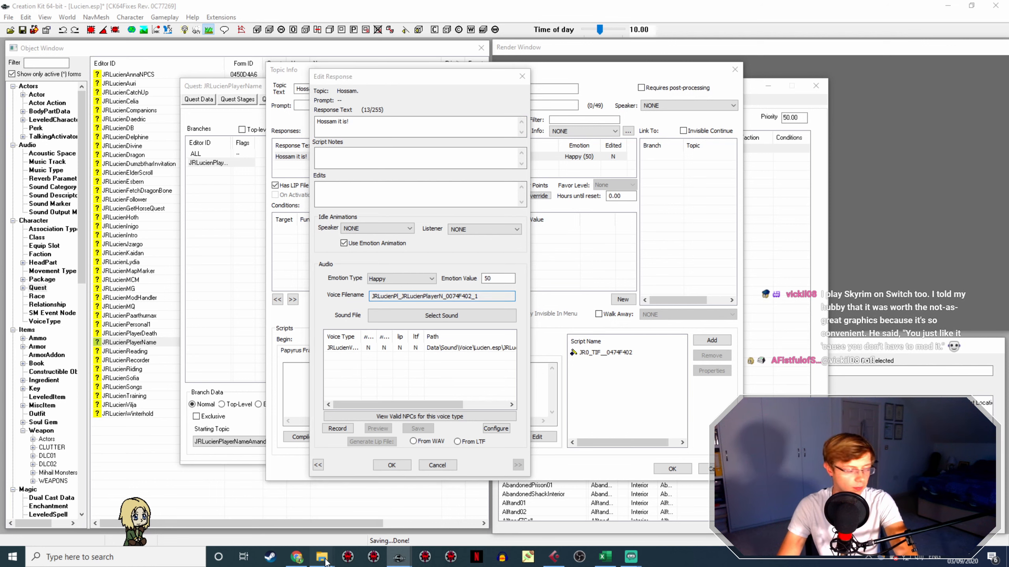
click(224, 508)
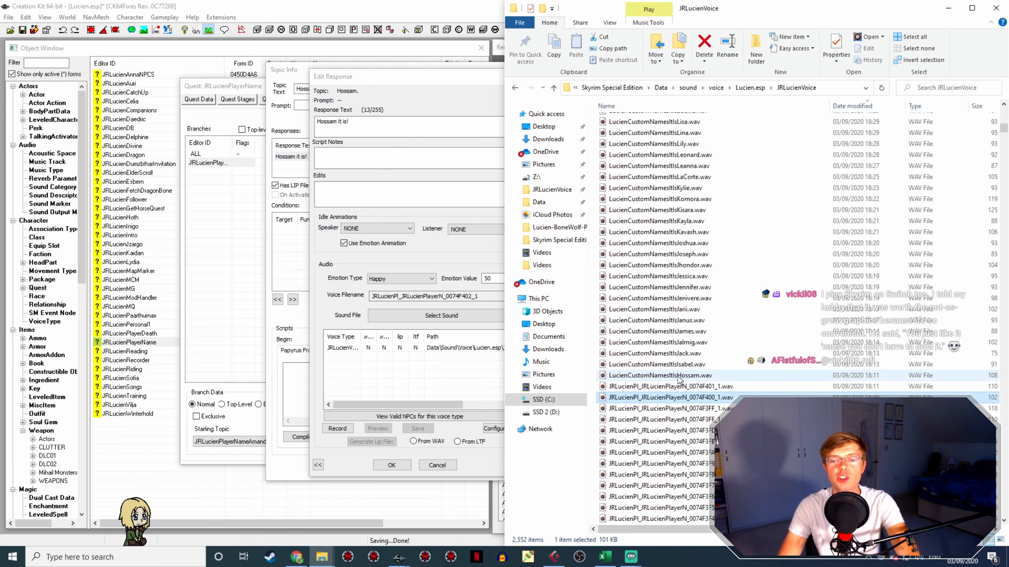
click(701, 376)
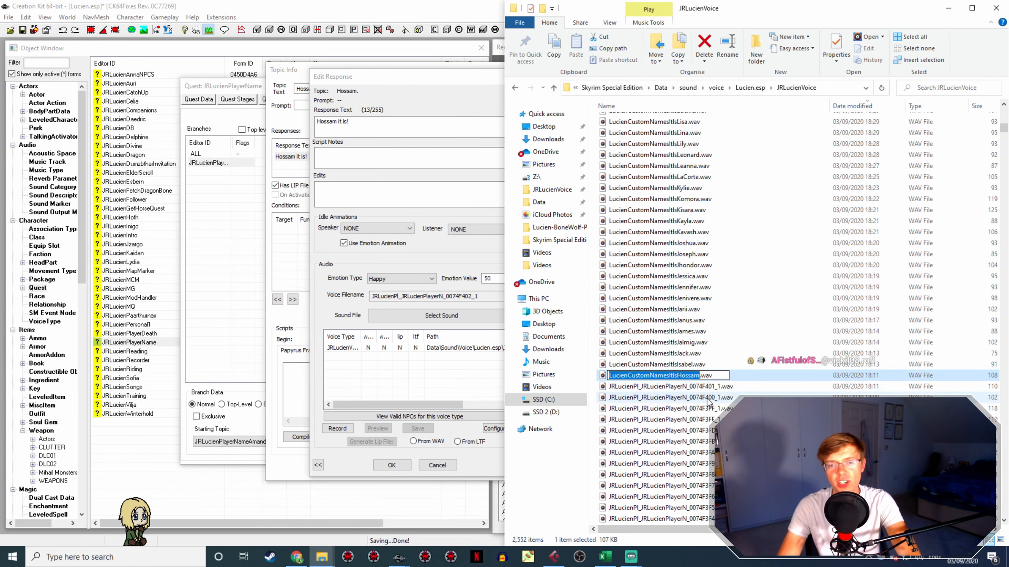
Reopen the Hossam response in Creation Kit, generate its lip file from WAV, and accept the response and topic info
click(405, 465)
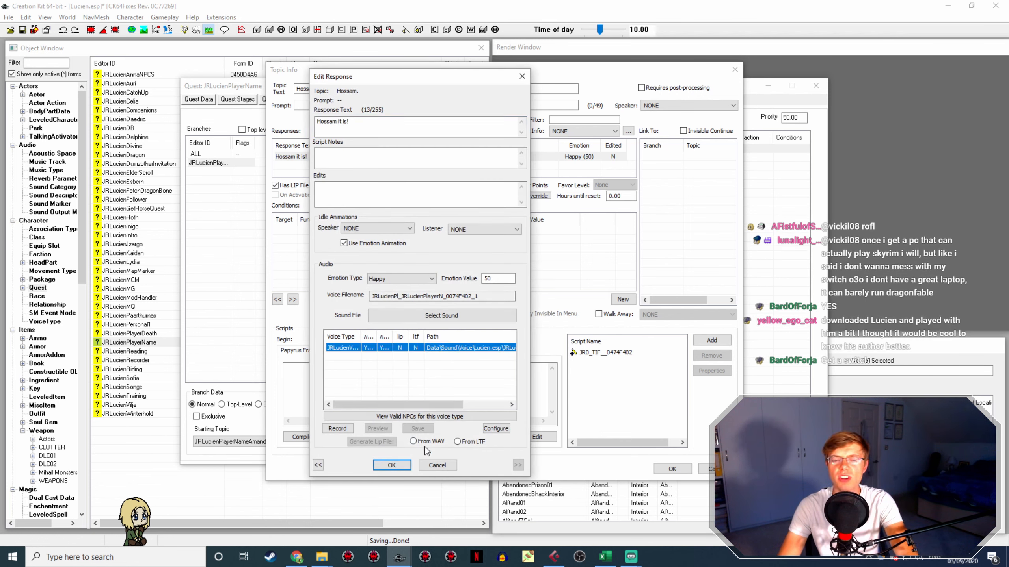
click(424, 442)
click(393, 465)
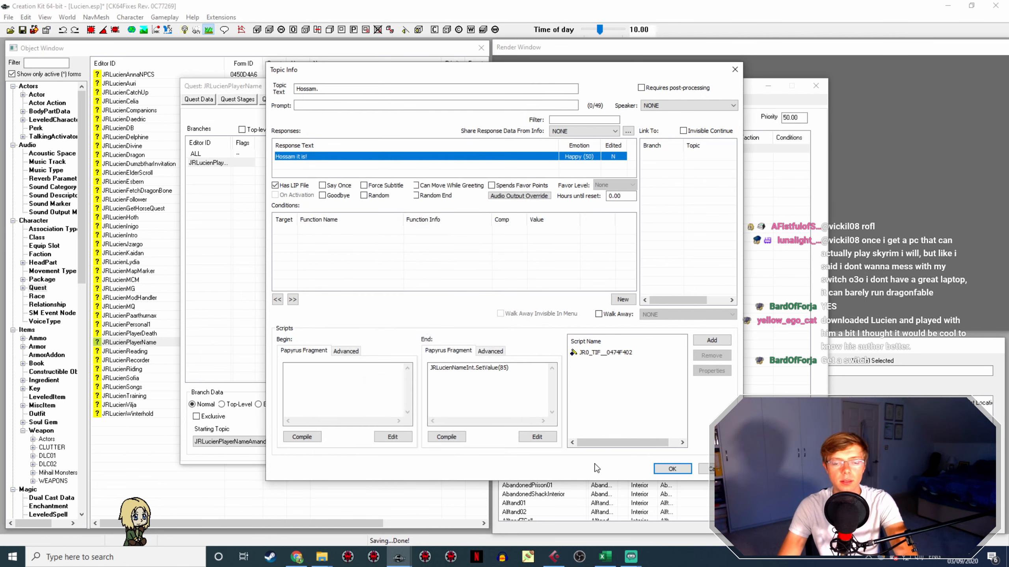
click(672, 469)
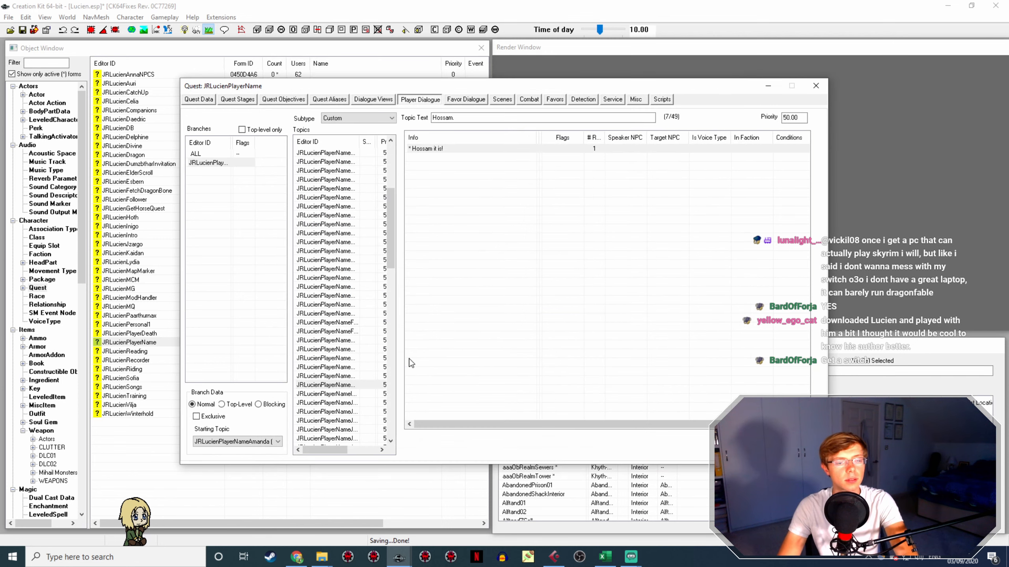
Open the "Isabel it is!" response in the Isabel topic and copy its voice filename
click(334, 394)
double_click(439, 149)
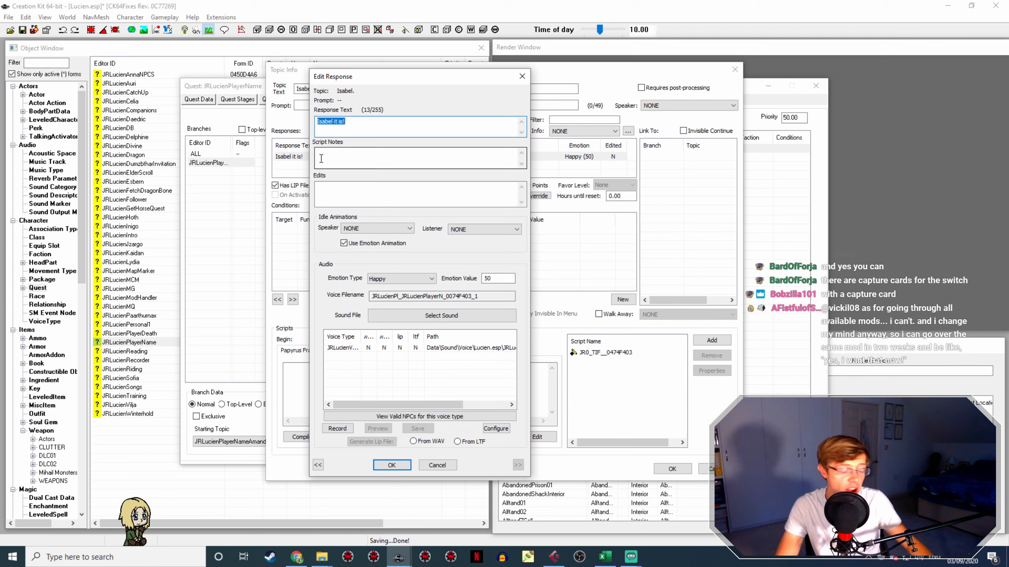
drag(500, 297, 345, 313)
key(ctrl+c)
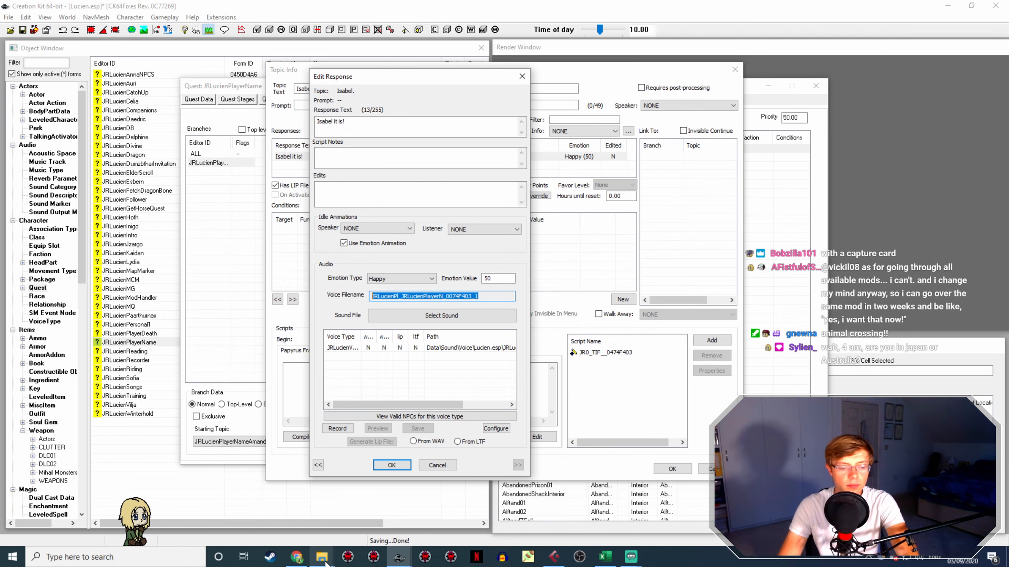
Switch to the JRLucienVoice folder and rename LucienCustomNamesItIsIsabel.wav as JRLucienPl_JRLucienPlayerN_0074F403_1.wav
mouse_move(326, 560)
click(236, 511)
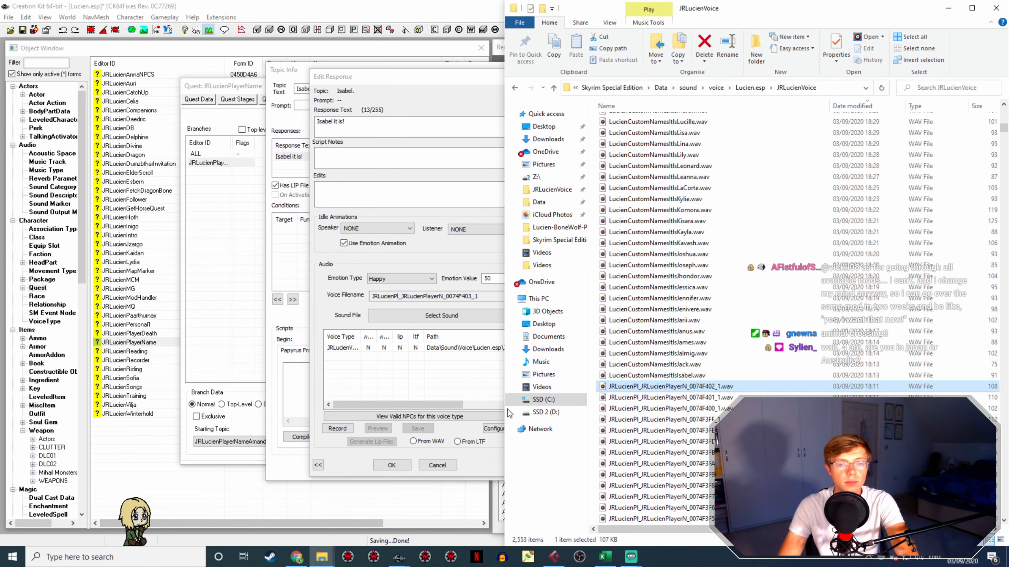
click(715, 378)
key(F2)
key(ctrl+v)
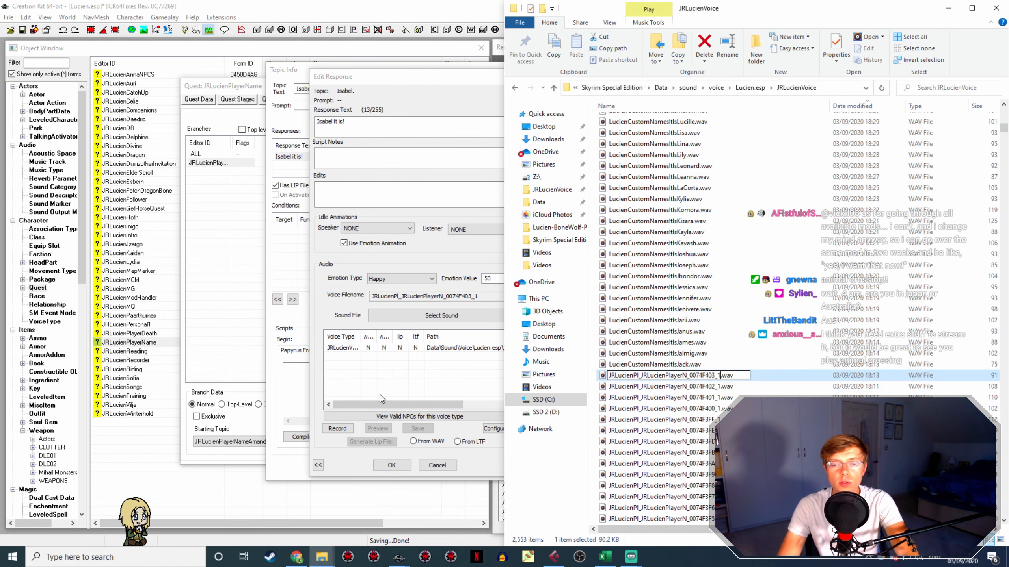
Reopen the Isabel response in Creation Kit, generate its lip file from WAV, and accept the response and topic info
click(380, 394)
click(389, 467)
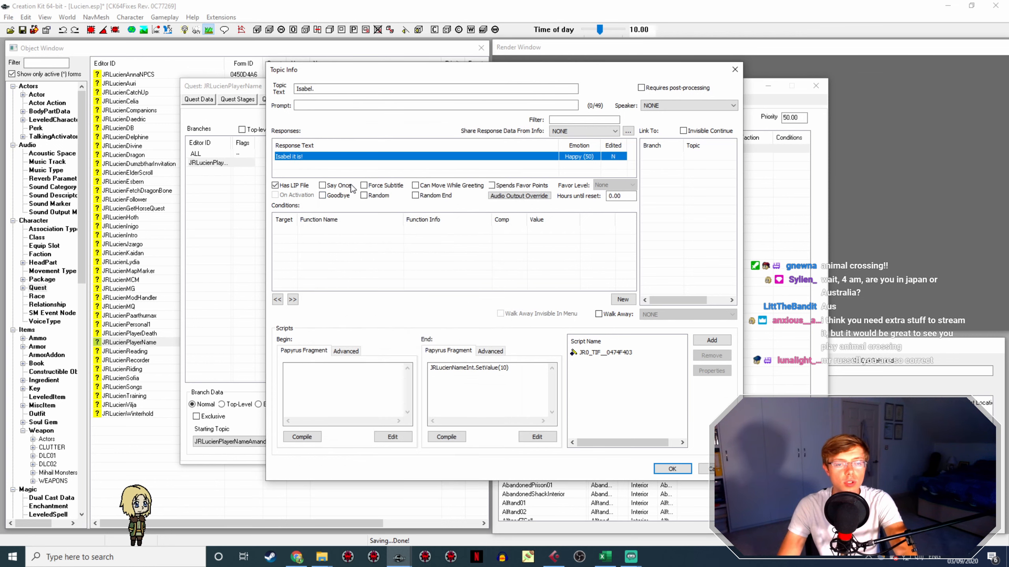
double_click(352, 157)
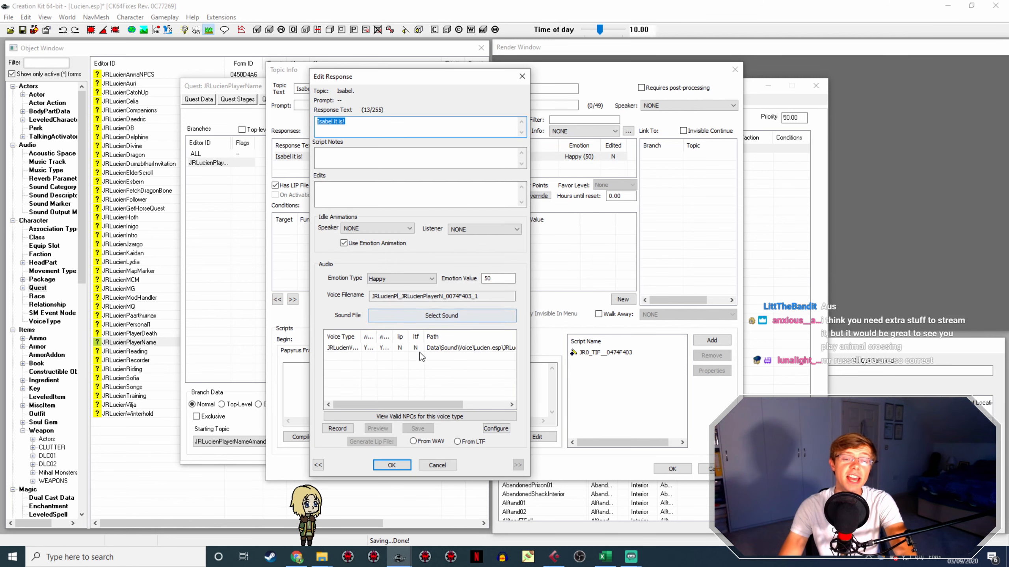
click(419, 350)
click(413, 442)
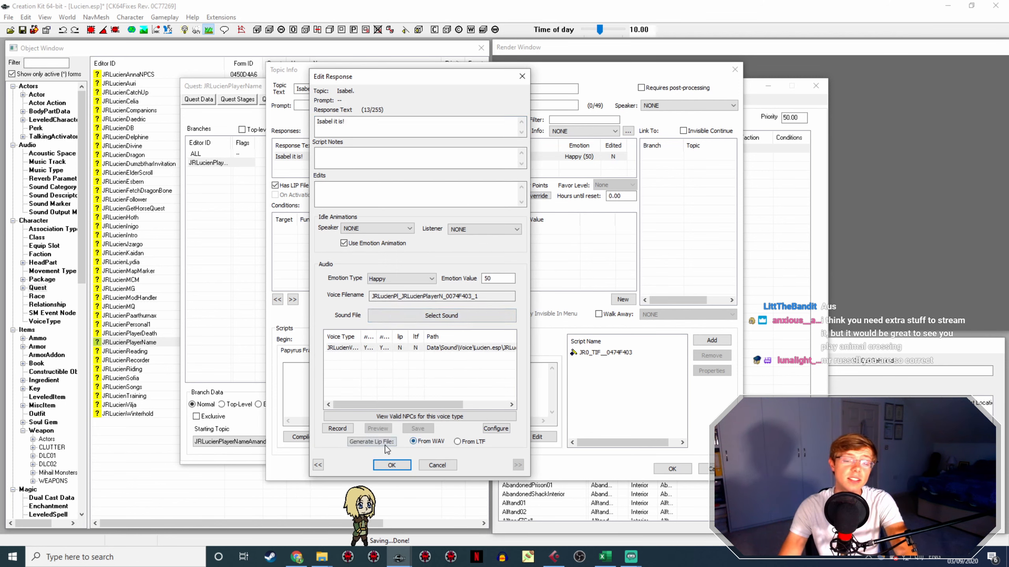
click(392, 465)
click(672, 469)
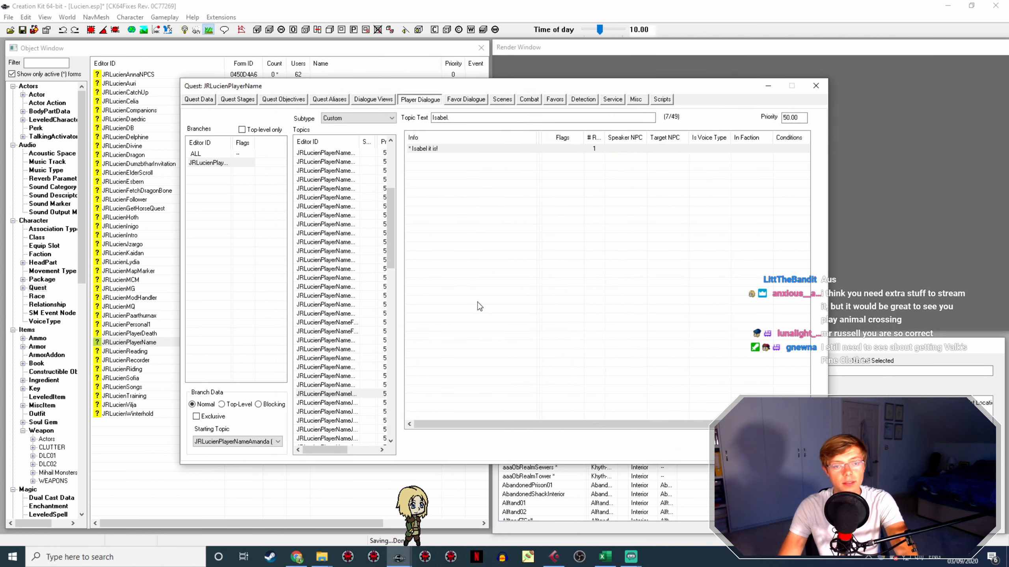
Open the "Jack it is!" response in the Jack topic and copy its voice filename
click(346, 403)
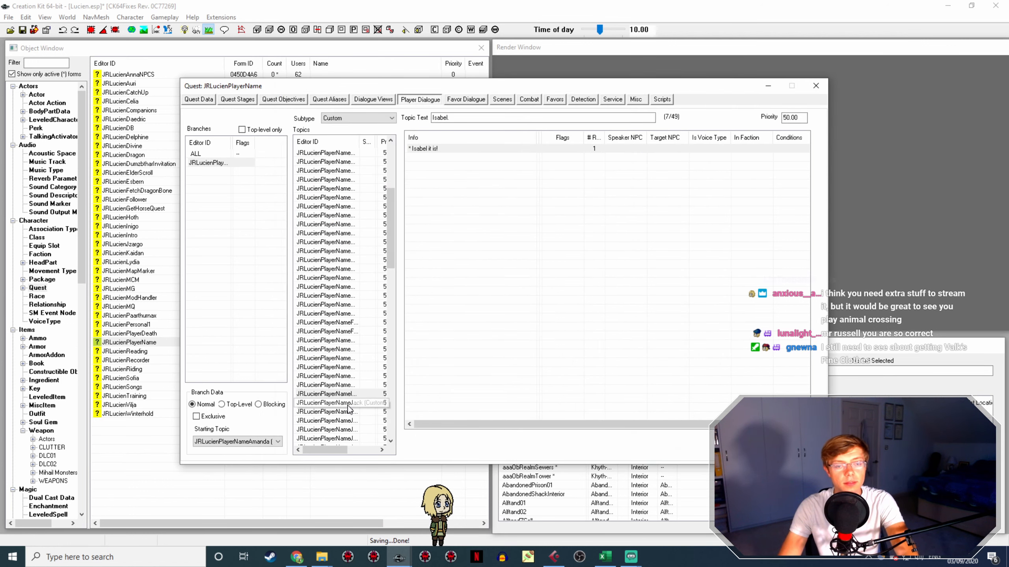
double_click(432, 153)
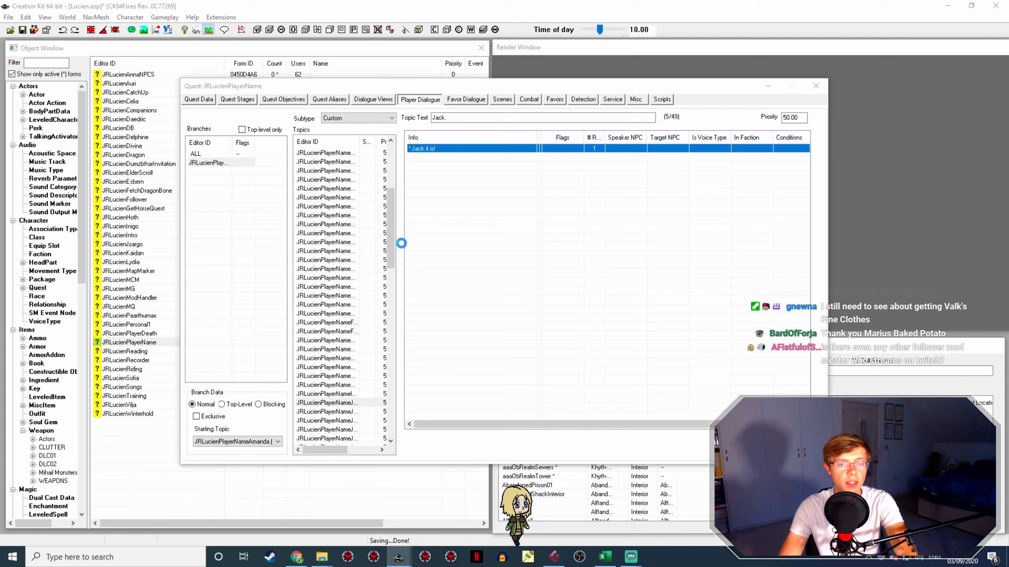
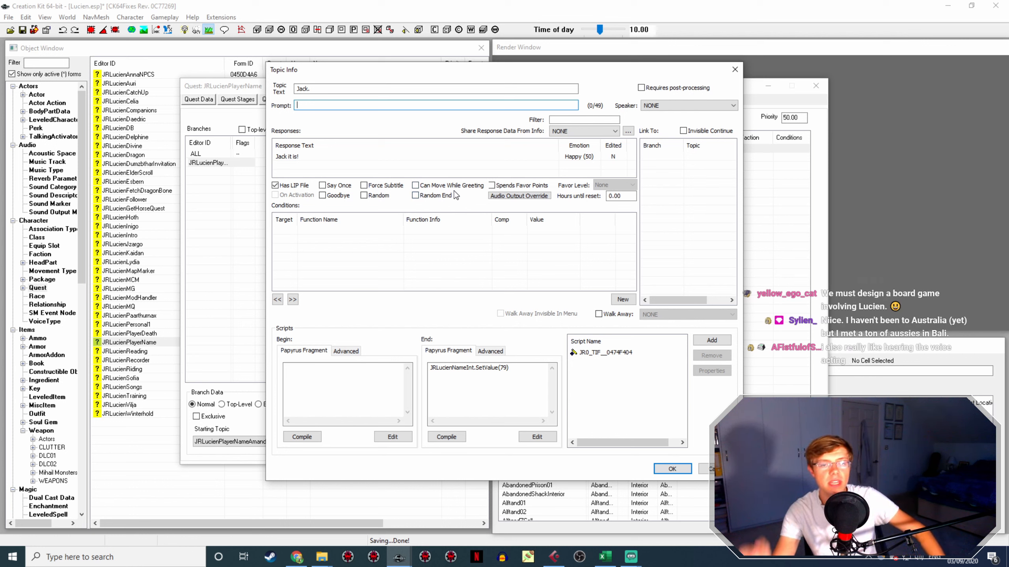
double_click(286, 157)
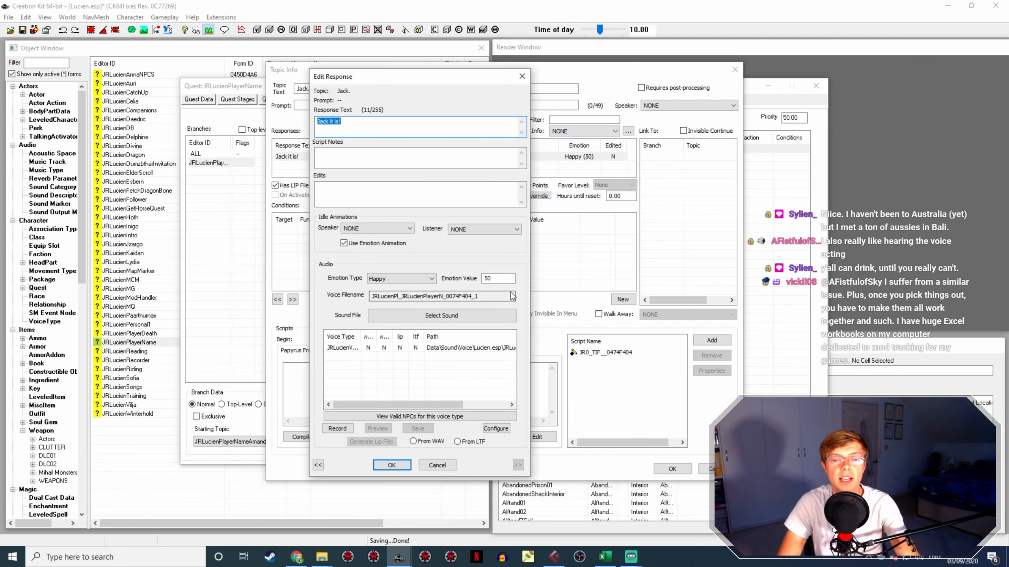
drag(512, 296, 400, 296)
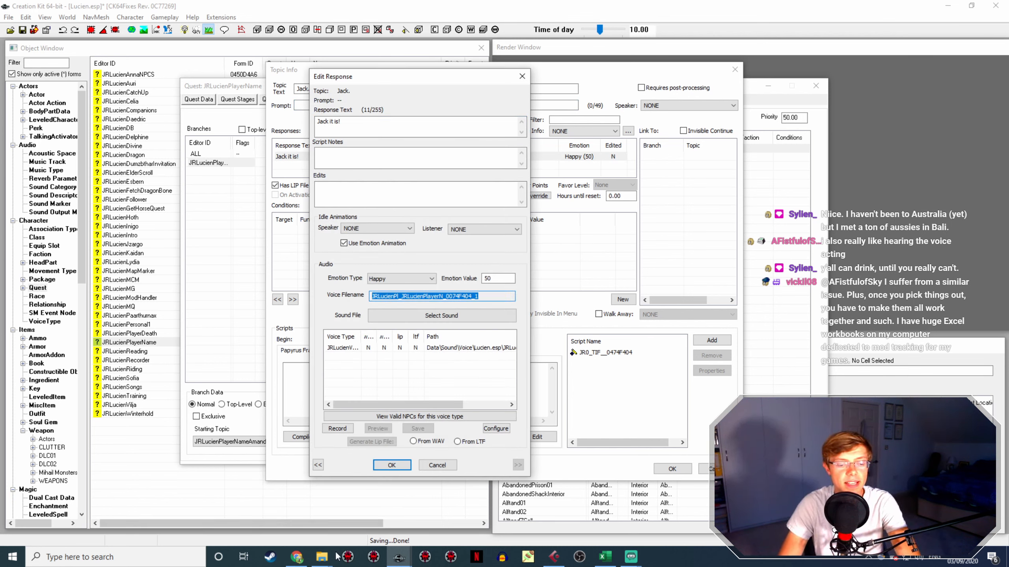
Switch to the JRLucienVoice folder and rename LucienCustomNamesItIsJack.wav as JRLucienPl_JRLucienPlayerN_0074F404_1.wav
click(322, 557)
click(253, 530)
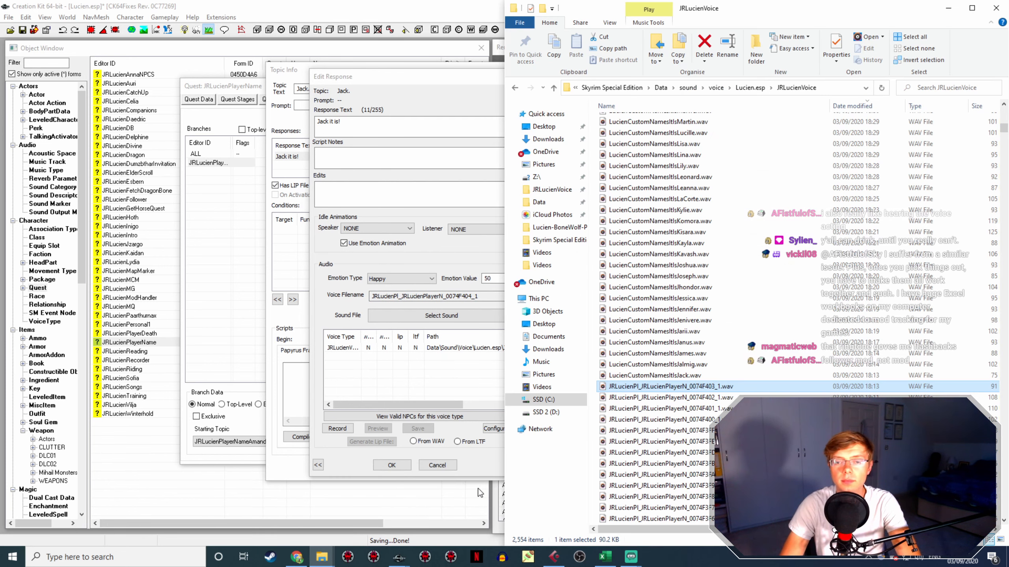
click(696, 376)
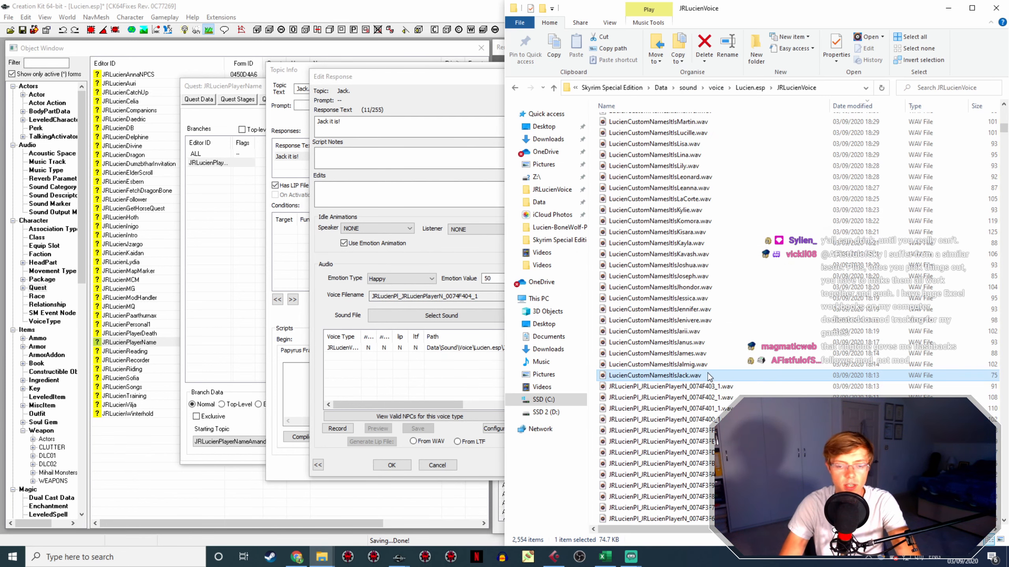
key(F2)
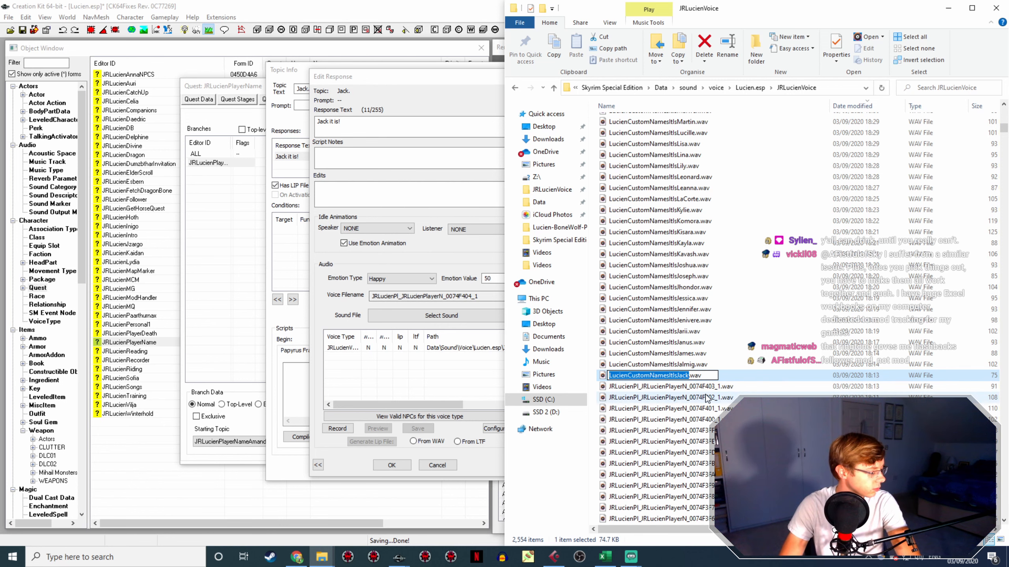
text(JRLucienPl_JRLucienPlayerN_0074F404_1)
key(Return)
key(Up)
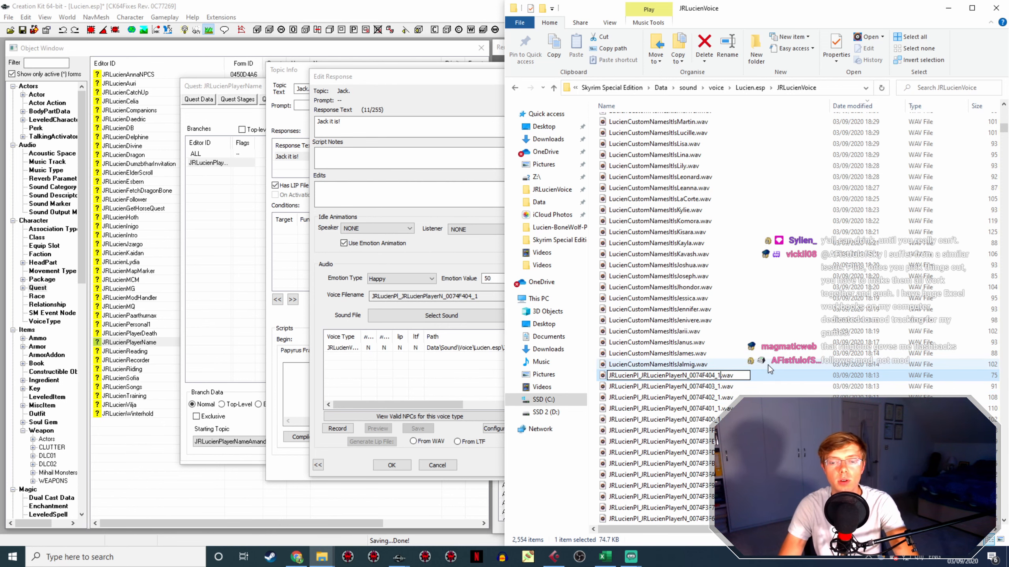
Reopen the Jack response in Creation Kit, generate its lip file from WAV, and accept the response and topic info
click(376, 468)
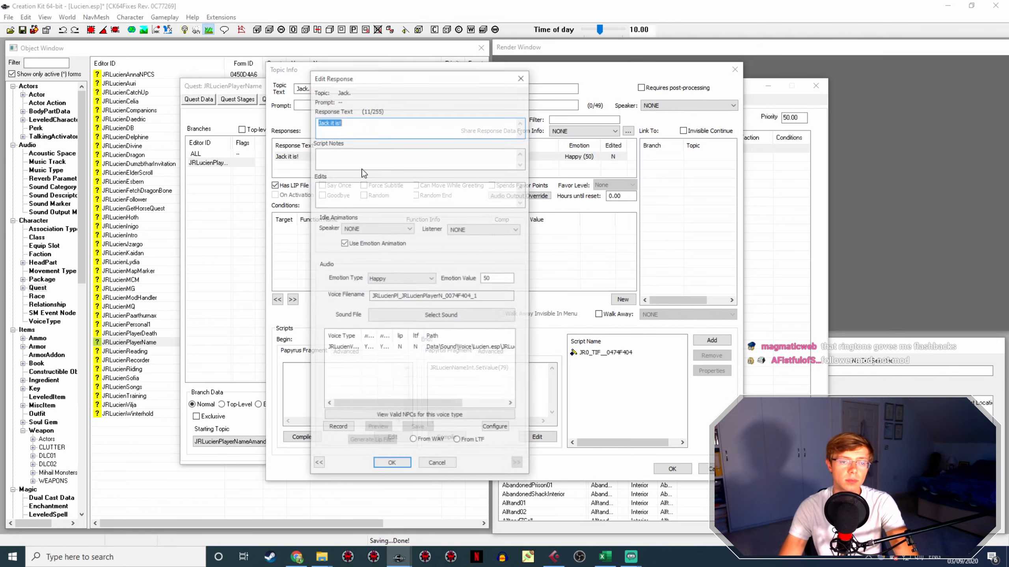
click(441, 349)
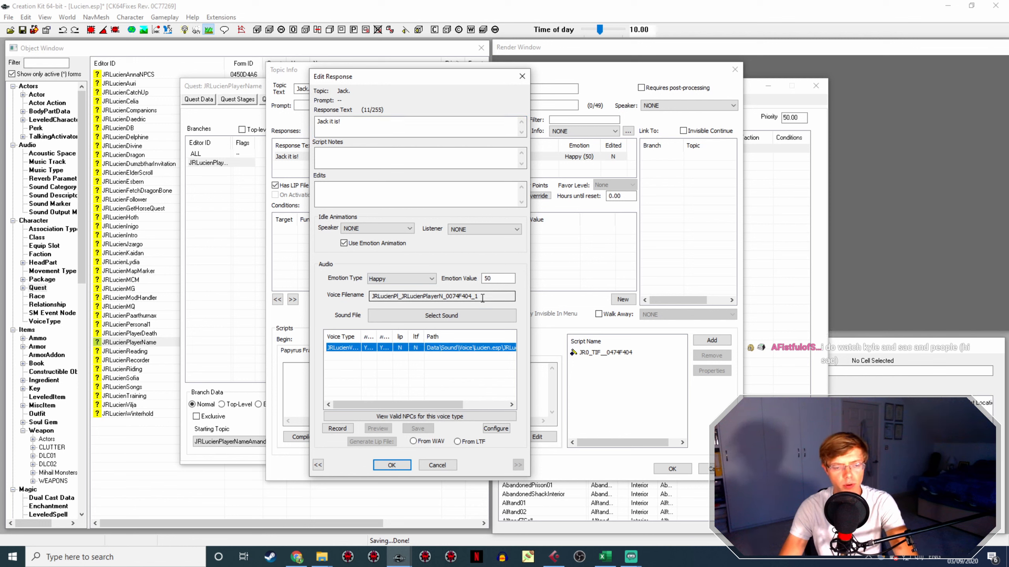
click(432, 443)
click(390, 465)
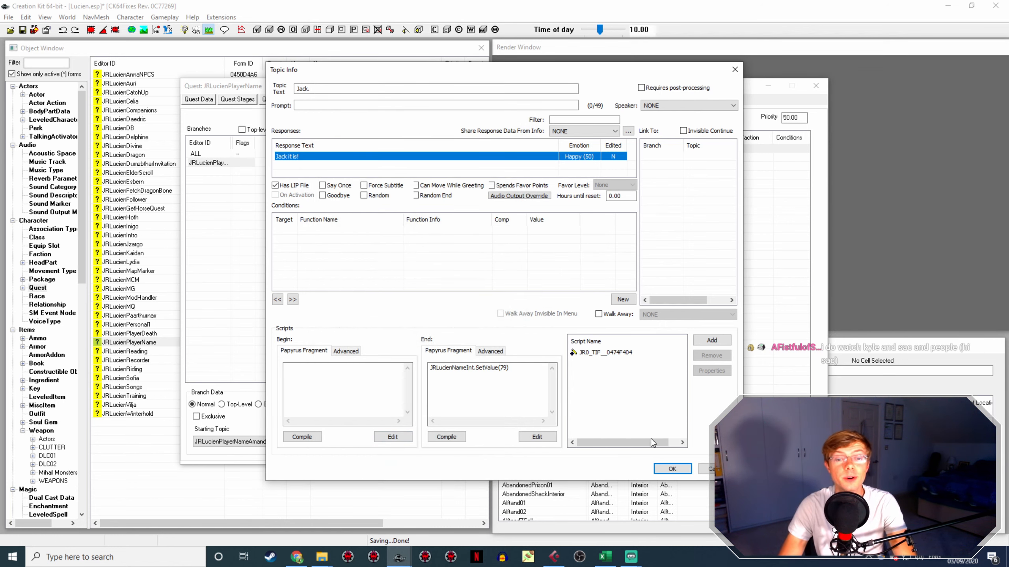
click(679, 472)
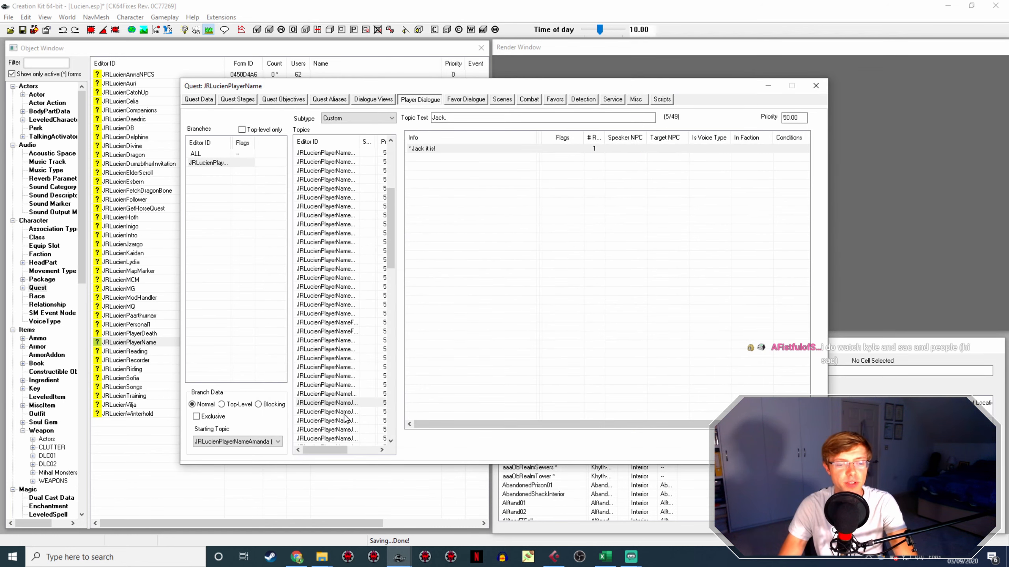
Open the "Jalmig it is!" response in the Jalmig topic and copy its voice filename
click(345, 412)
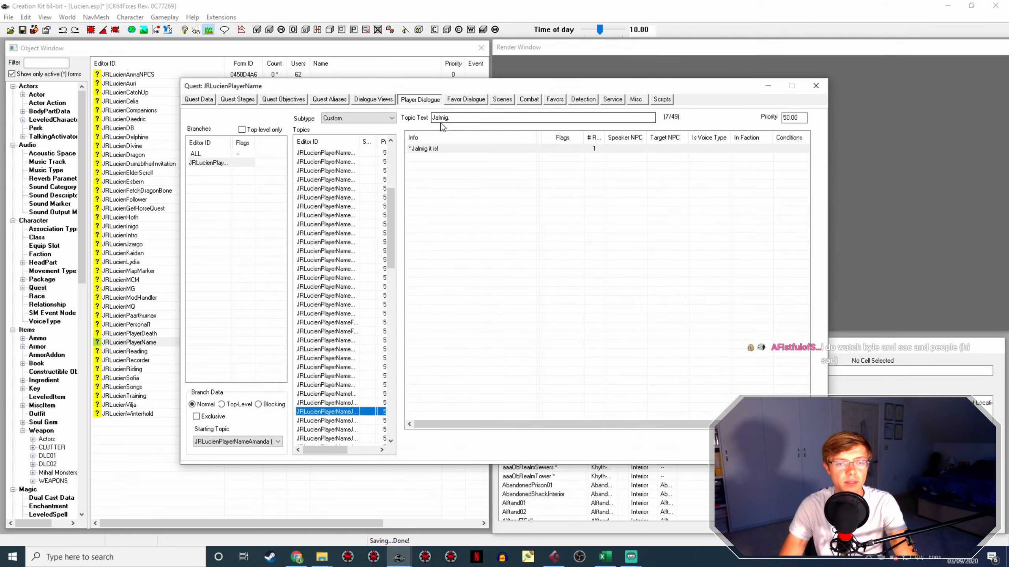
double_click(456, 290)
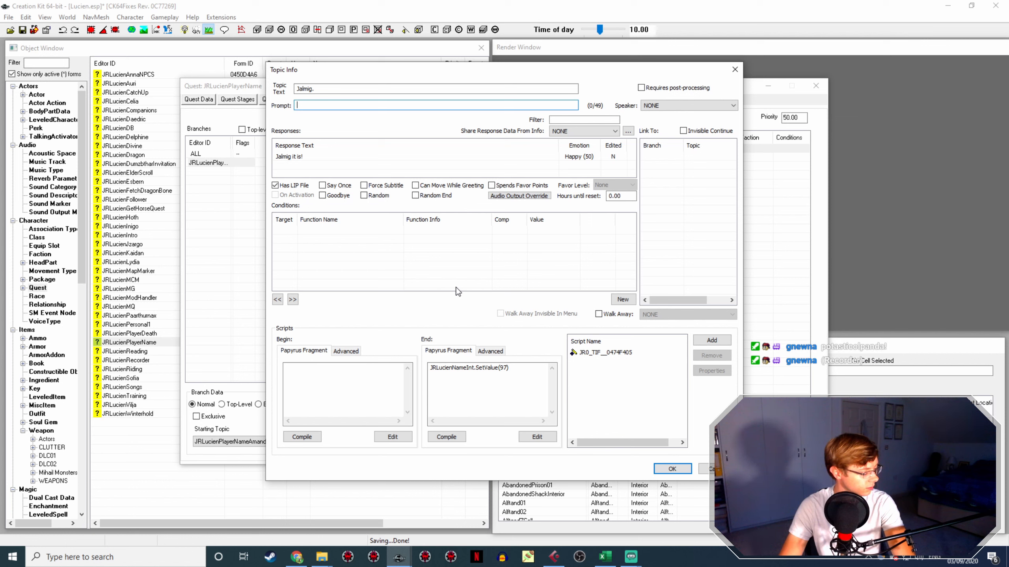
click(297, 157)
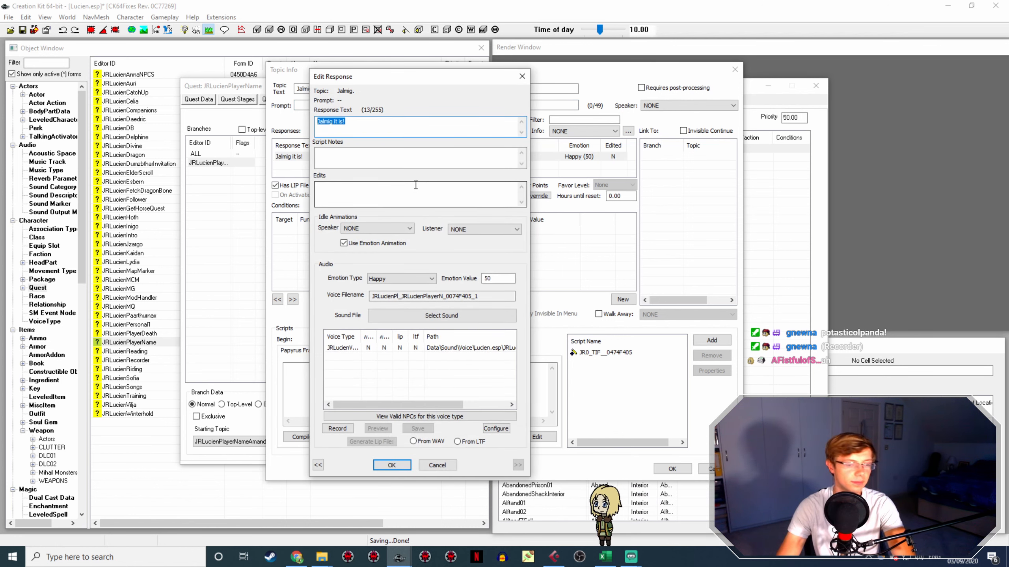
double_click(472, 297)
key(ctrl+c)
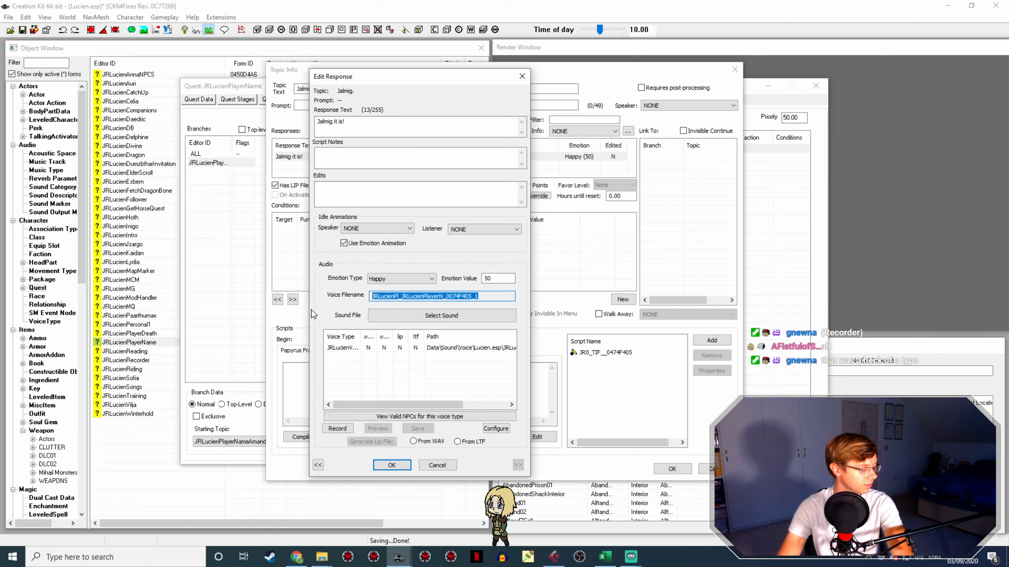
Switch to the JRLucienVoice folder and rename LucienCustomNamesItIsJalmig.wav as JRLucienPl_JRLucienPlayerN_0074F405_1.wav
click(321, 557)
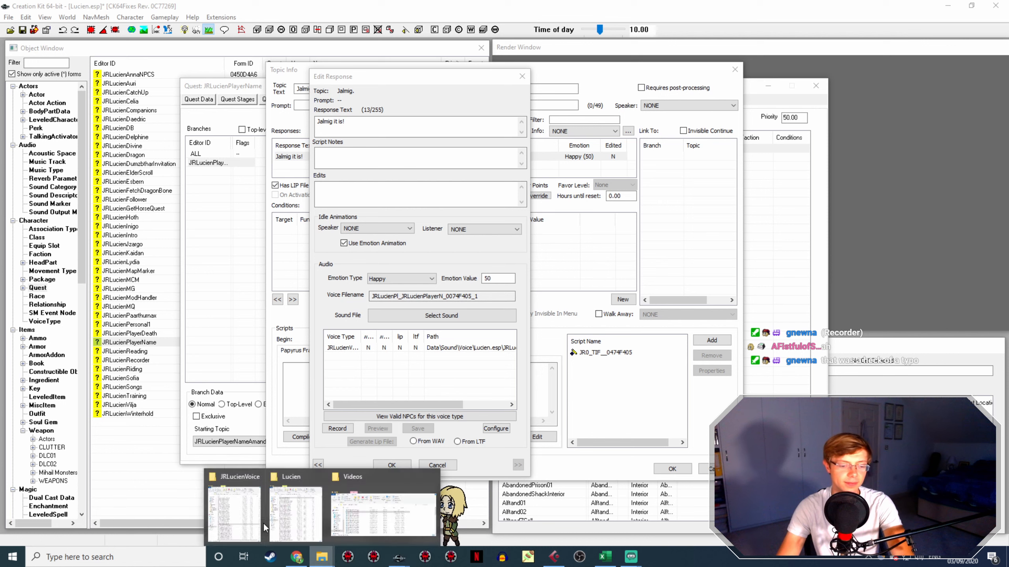
click(249, 514)
click(684, 375)
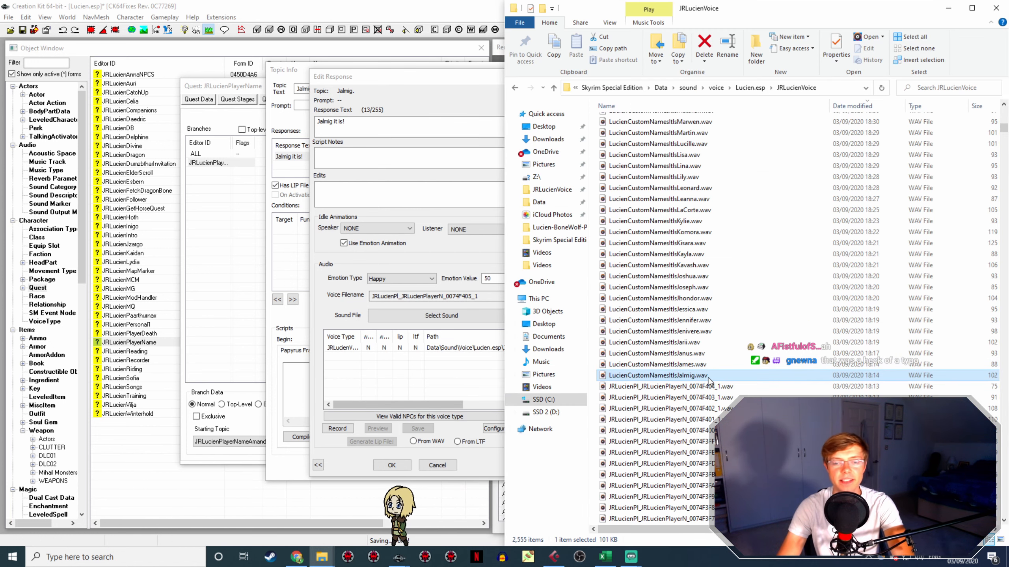
key(F2)
key(ctrl+v)
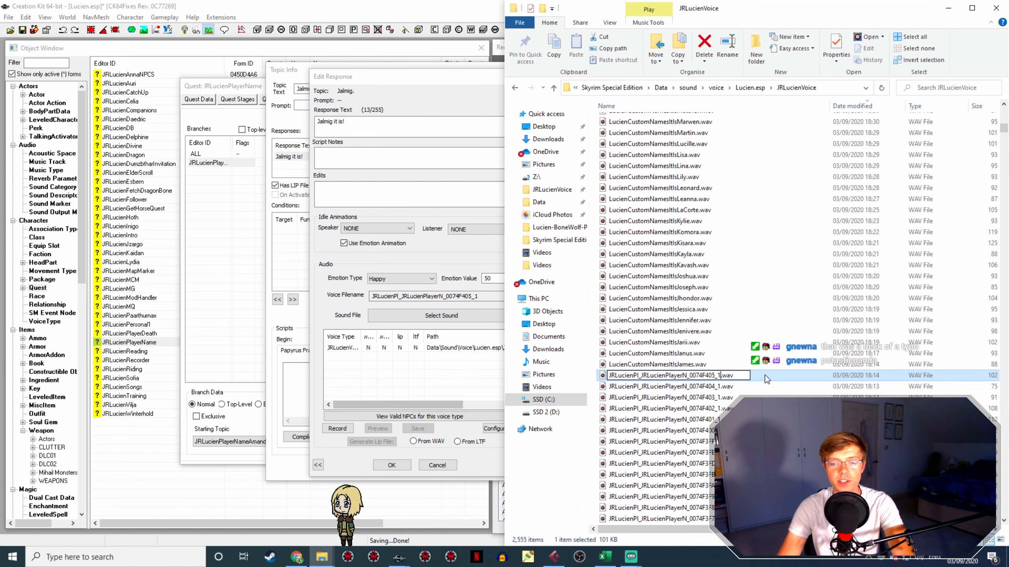
key(Return)
Reopen the Jalmig response in Creation Kit, generate its lip file from WAV, and accept the response and topic info
click(392, 465)
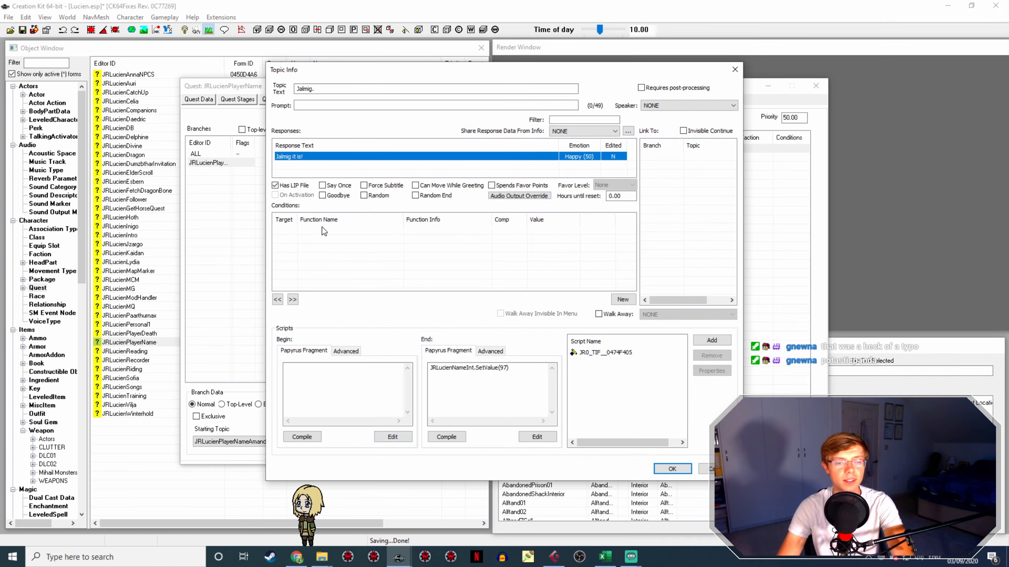
double_click(305, 155)
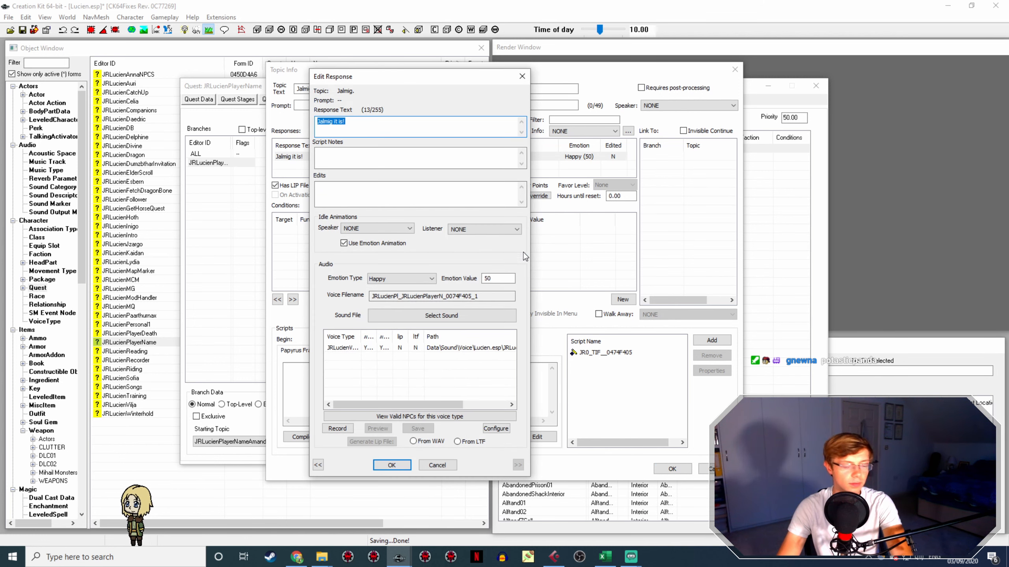
click(438, 348)
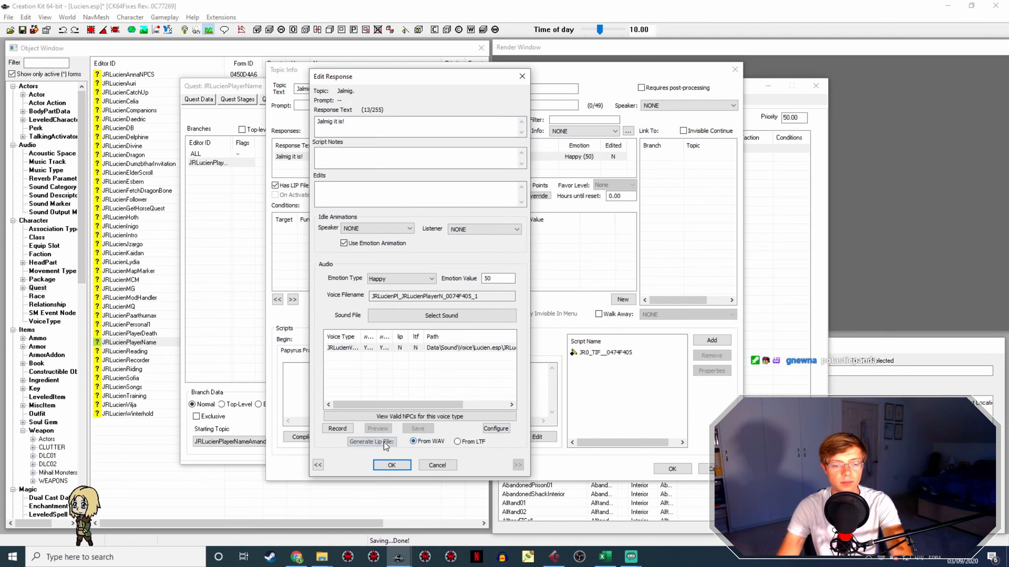
click(392, 466)
click(671, 468)
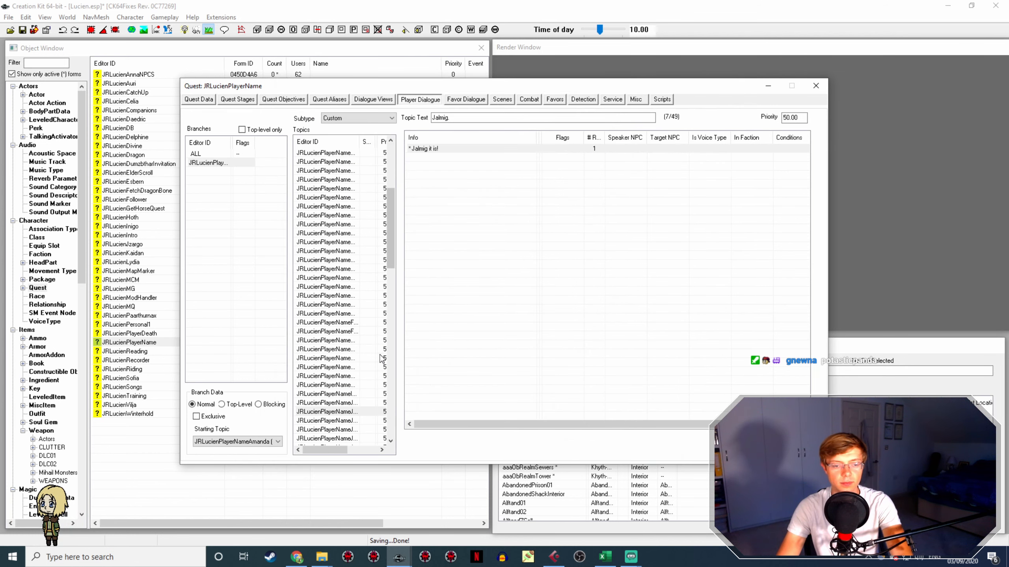
Open the "James it is!" response in the James topic and copy its voice filename
click(356, 420)
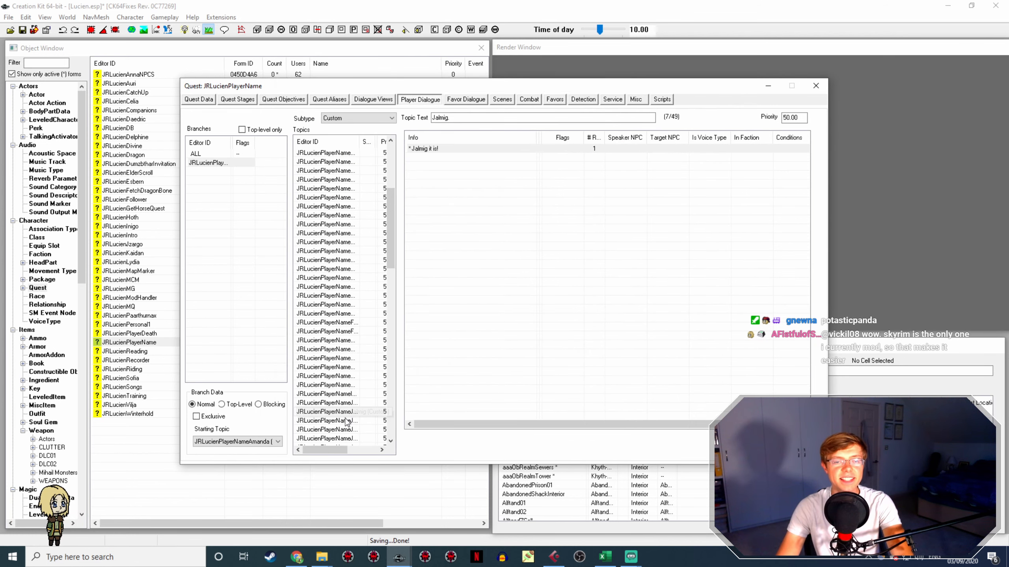
double_click(436, 150)
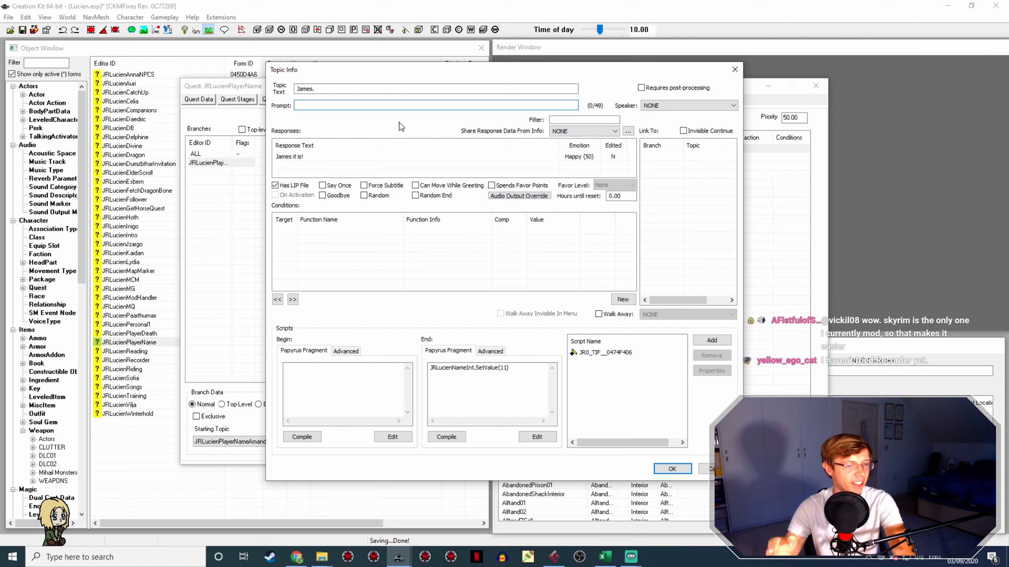
double_click(290, 156)
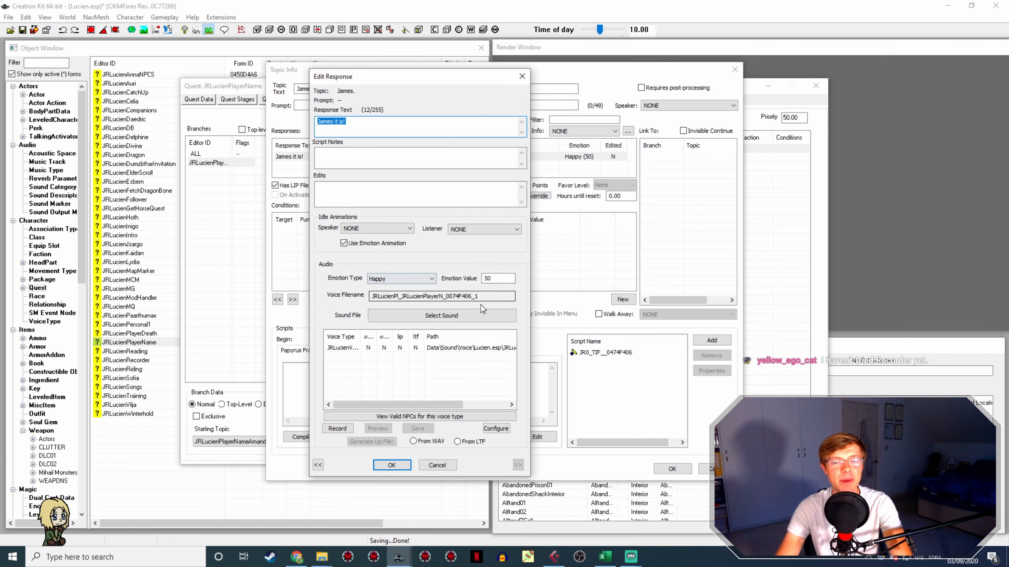
drag(486, 300, 304, 302)
key(ctrl+c)
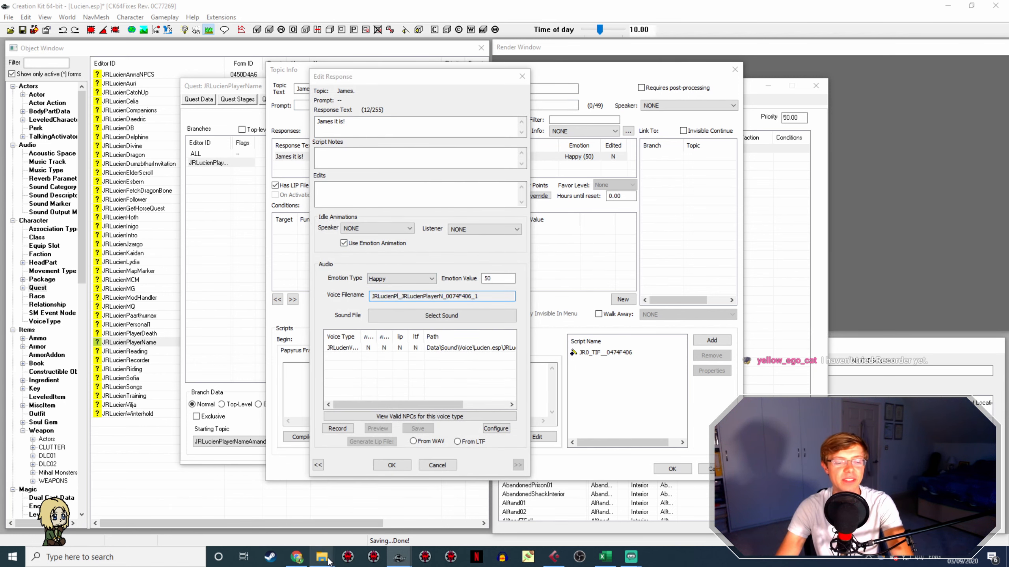
Switch to the JRLucienVoice folder and rename LucienCustomNamesItIsJames.wav as JRLucienPl_JRLucienPlayerN_0074F406_1.wav
mouse_move(321, 556)
click(234, 505)
click(725, 376)
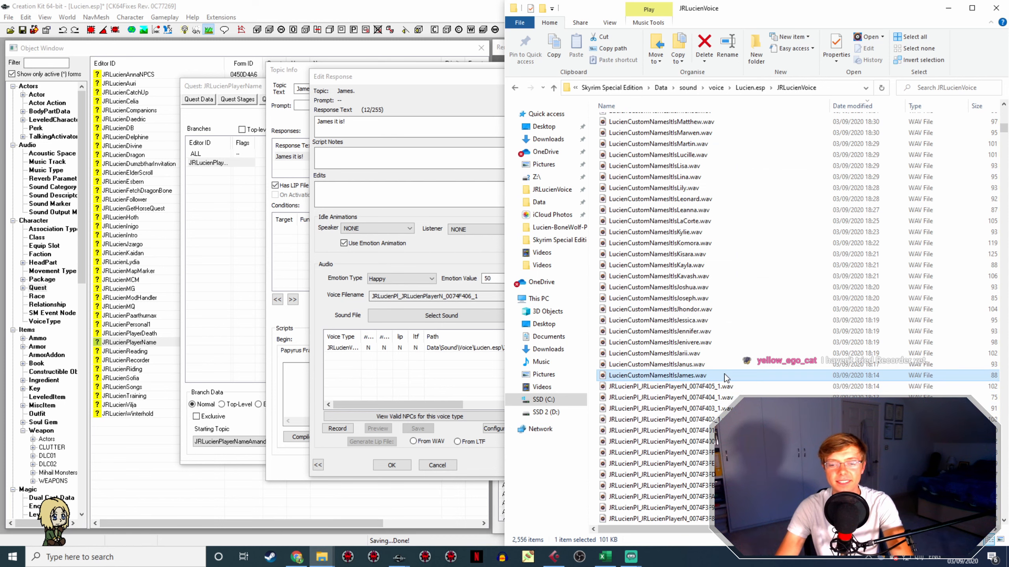
key(F2)
key(ctrl+v)
Switch back to Creation Kit, reopen the James response, generate its lip file from WAV, and accept the response and topic info
click(425, 428)
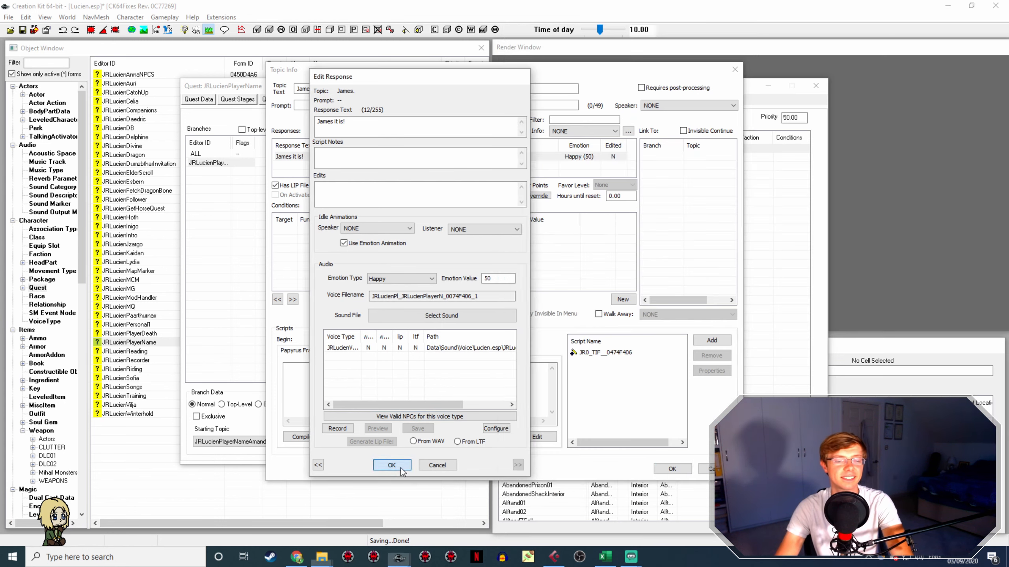
click(391, 465)
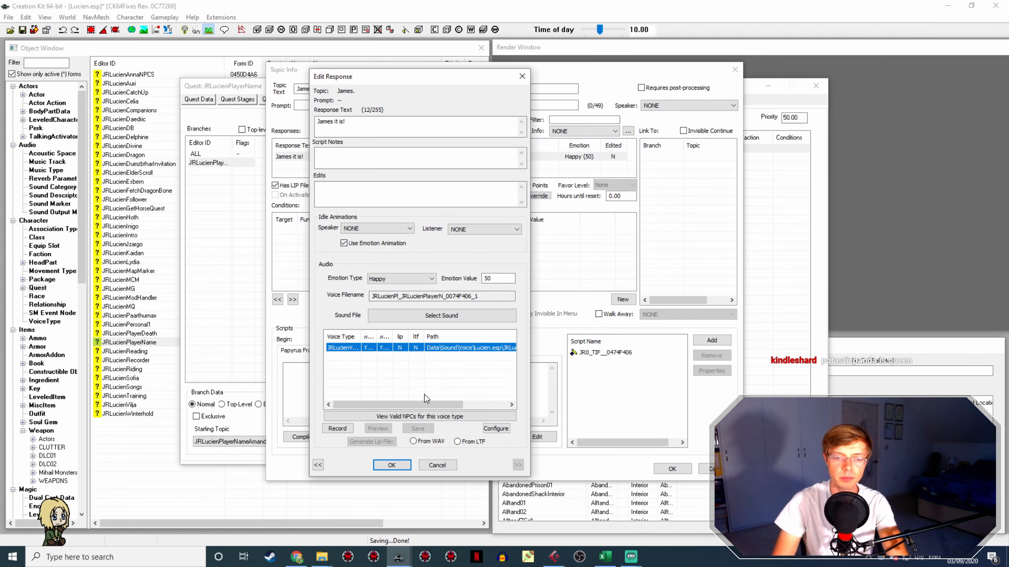
click(395, 466)
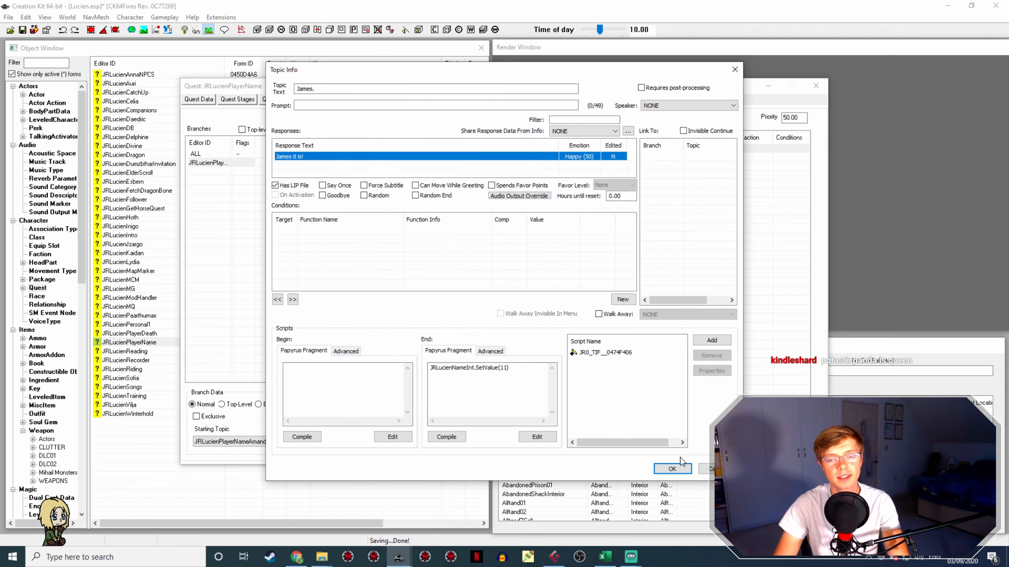
click(671, 469)
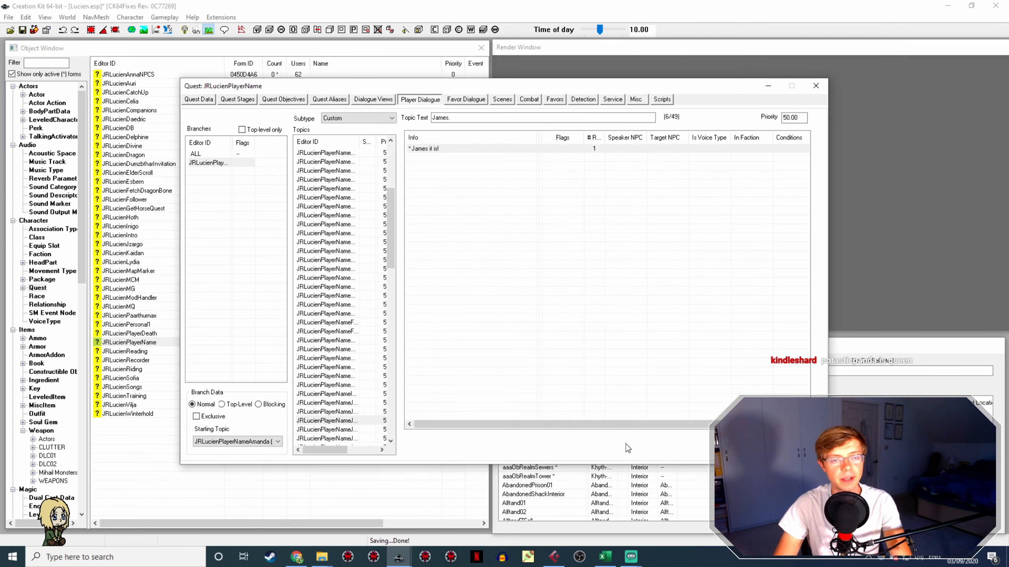
Open the "Janus it is!" response in the Janus topic and copy its voice filename
click(344, 430)
double_click(439, 149)
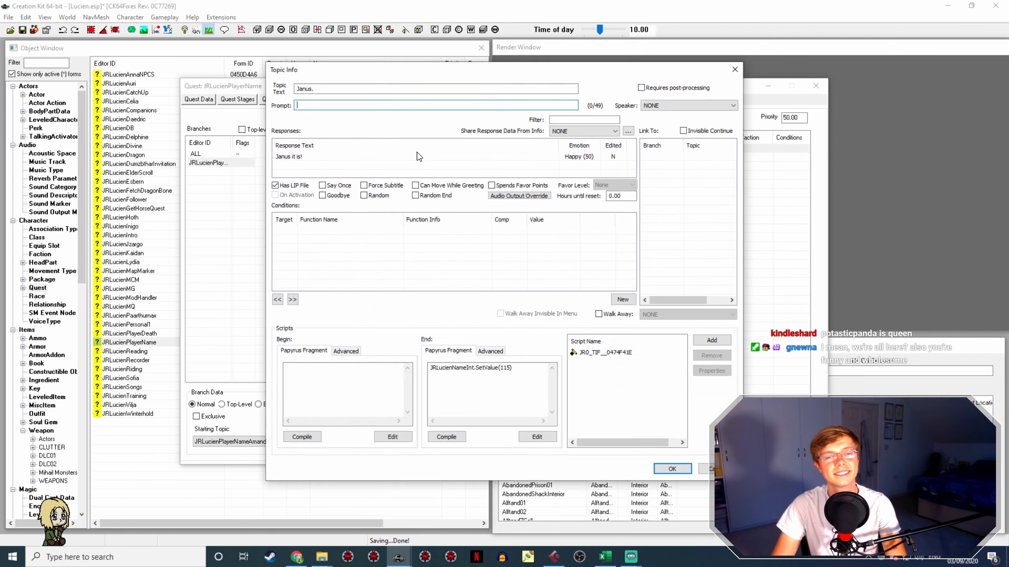
double_click(302, 157)
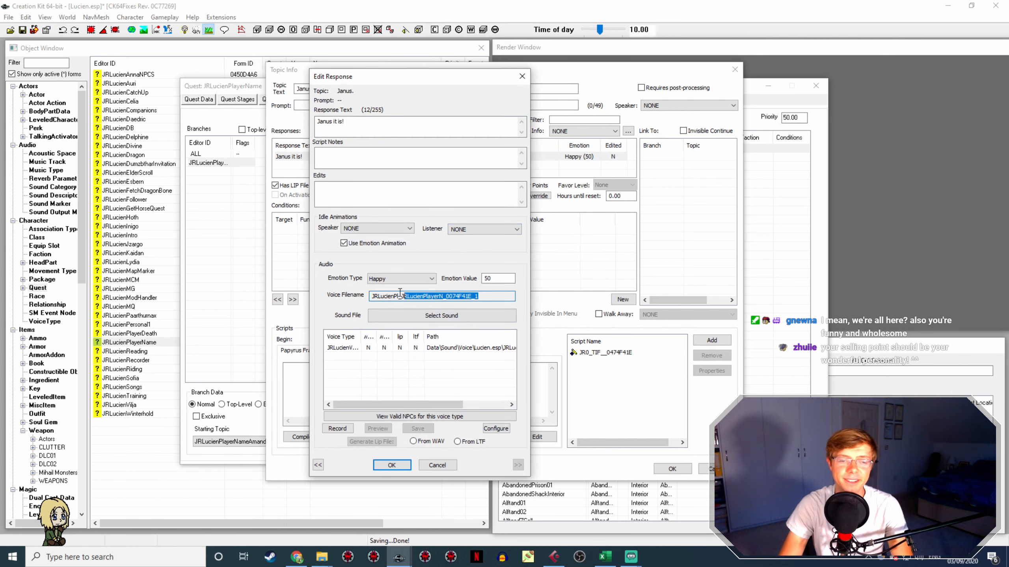
Switch to the JRLucienVoice folder and rename LucienCustomNamesItIsJanus.wav as JRLucienPl_JRLucienPlayerN_0074F41E_1.wav
click(321, 557)
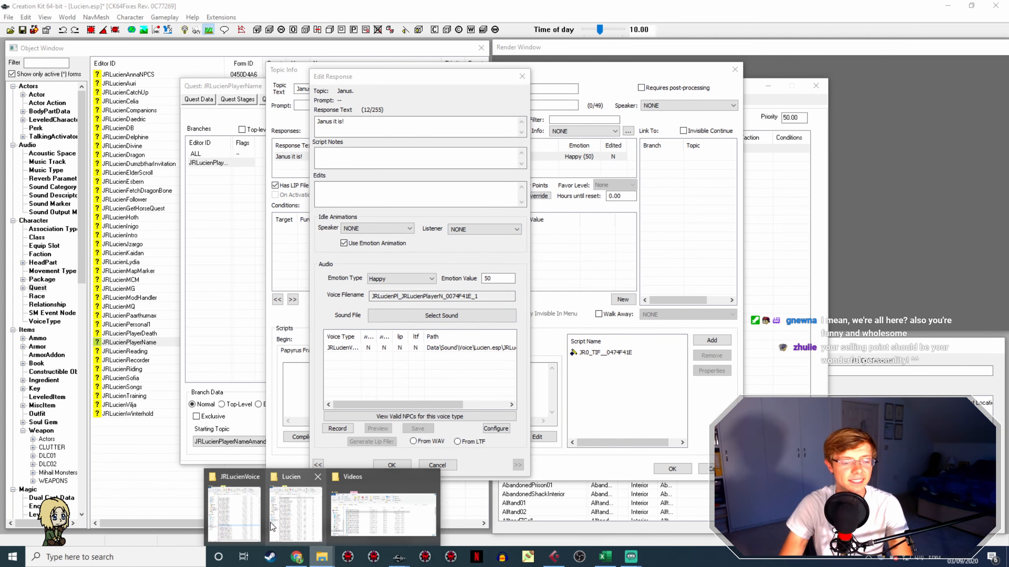
click(244, 505)
click(703, 376)
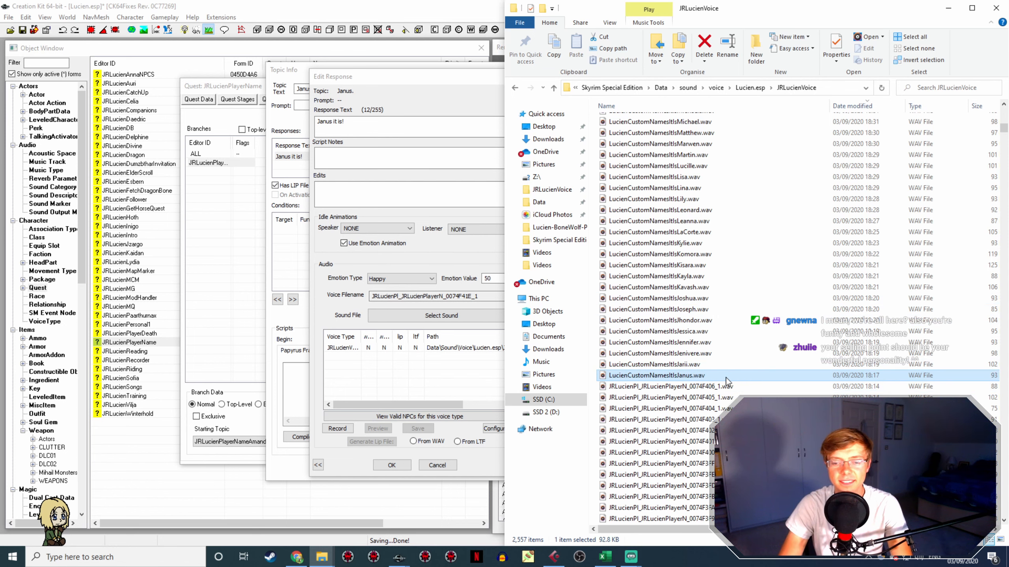
Reopen the Janus response in Creation Kit, generate its lip file from WAV, and accept the response and topic info
click(392, 465)
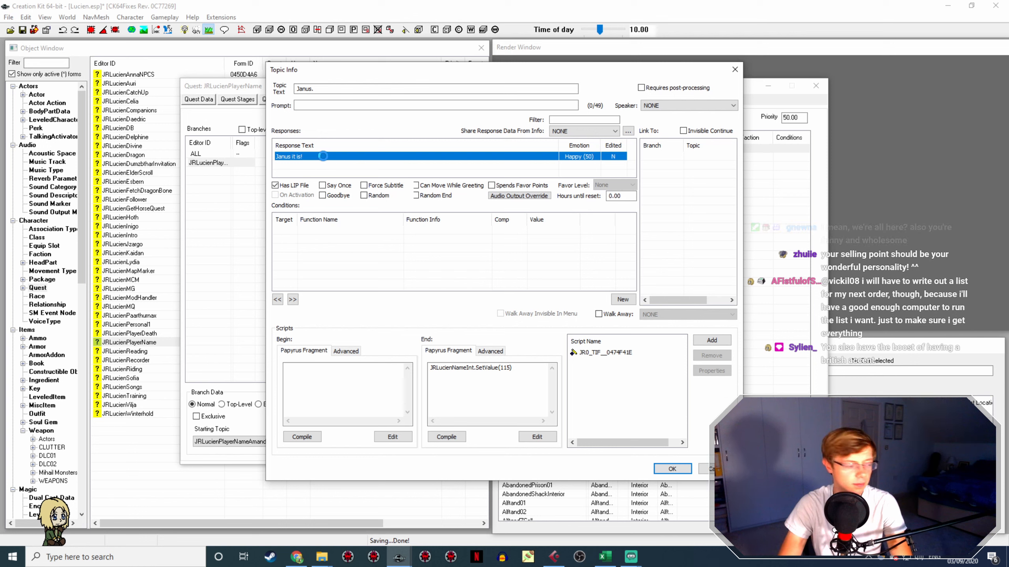
double_click(323, 156)
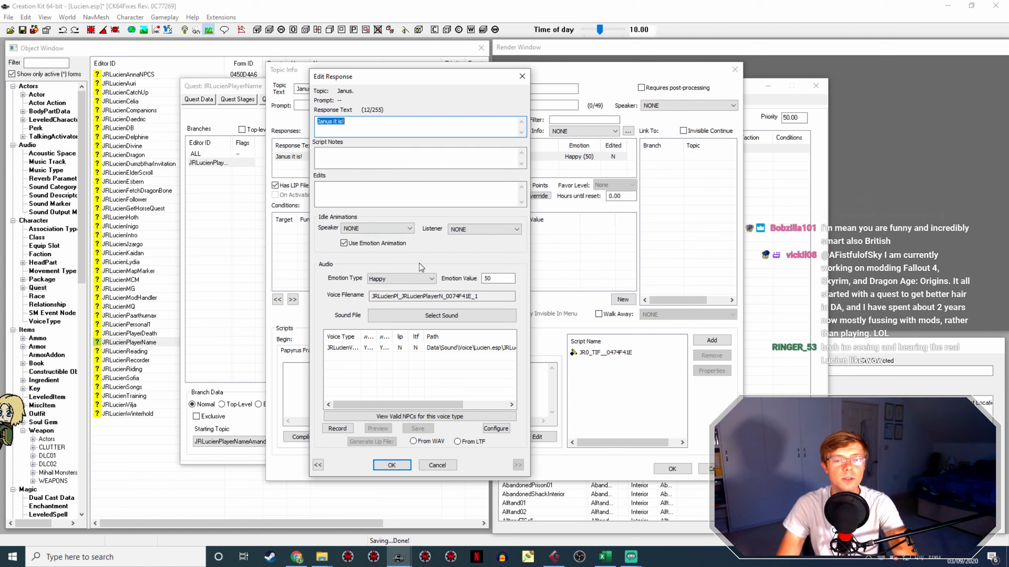
click(397, 348)
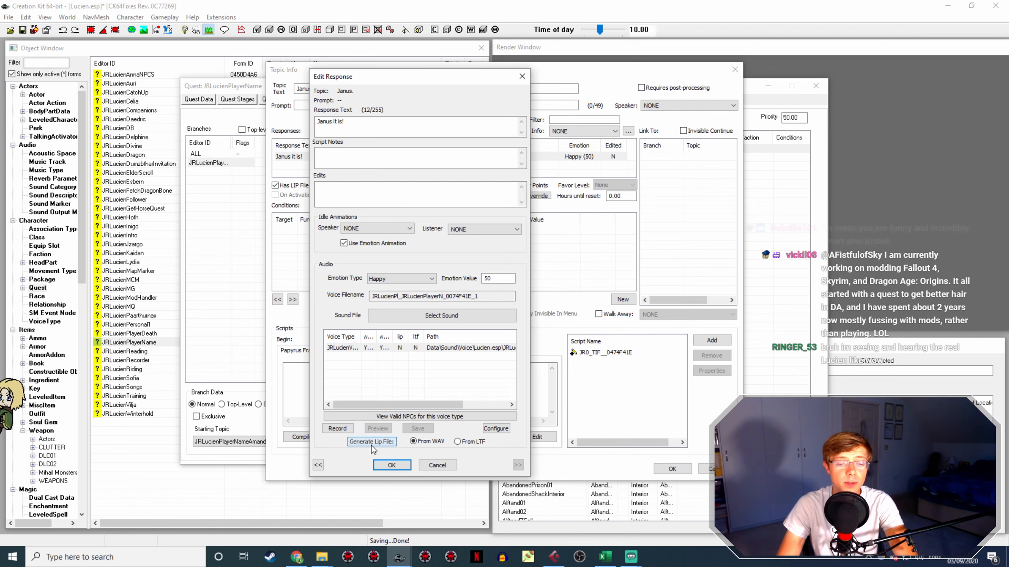
click(392, 465)
click(672, 469)
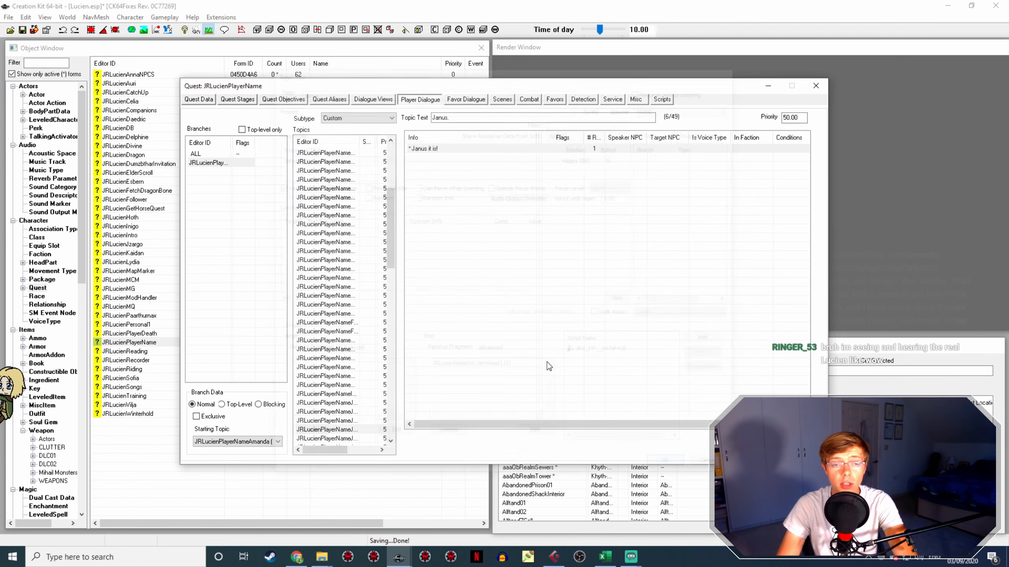
Open the "Jarii it is!" response and check the name's spelling in the Lucien Name IDs spreadsheet in Excel
click(349, 439)
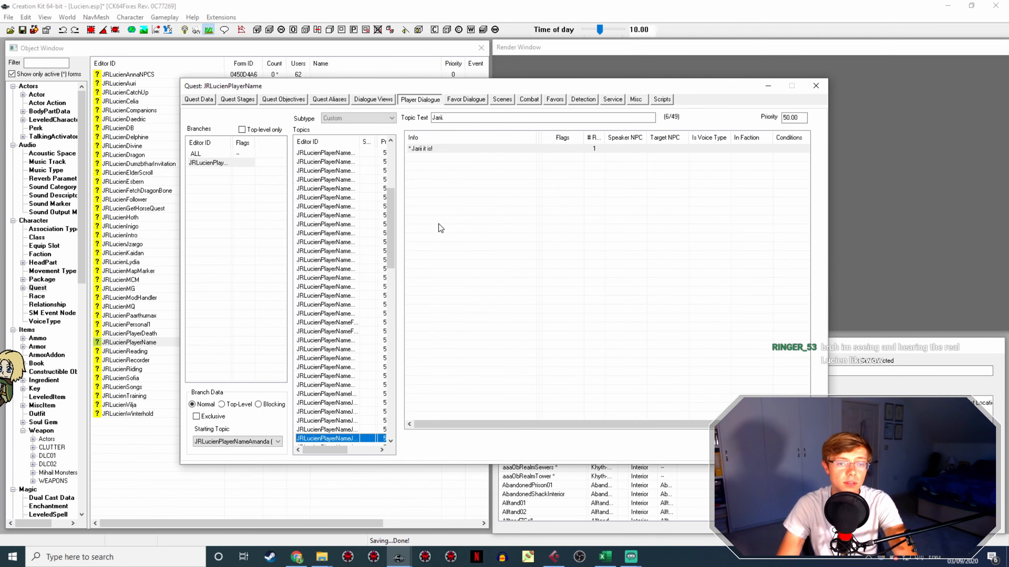
double_click(442, 147)
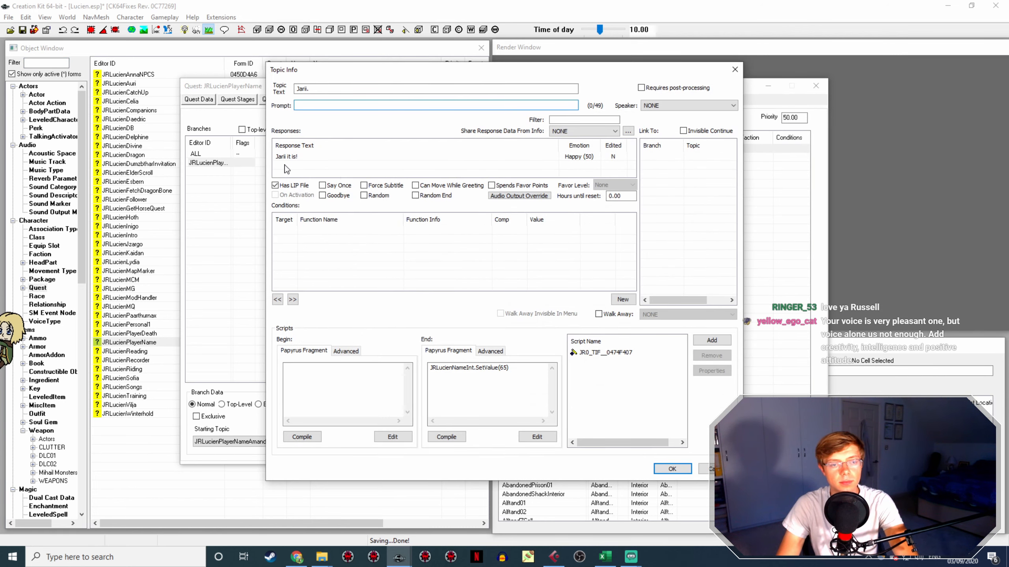
double_click(284, 156)
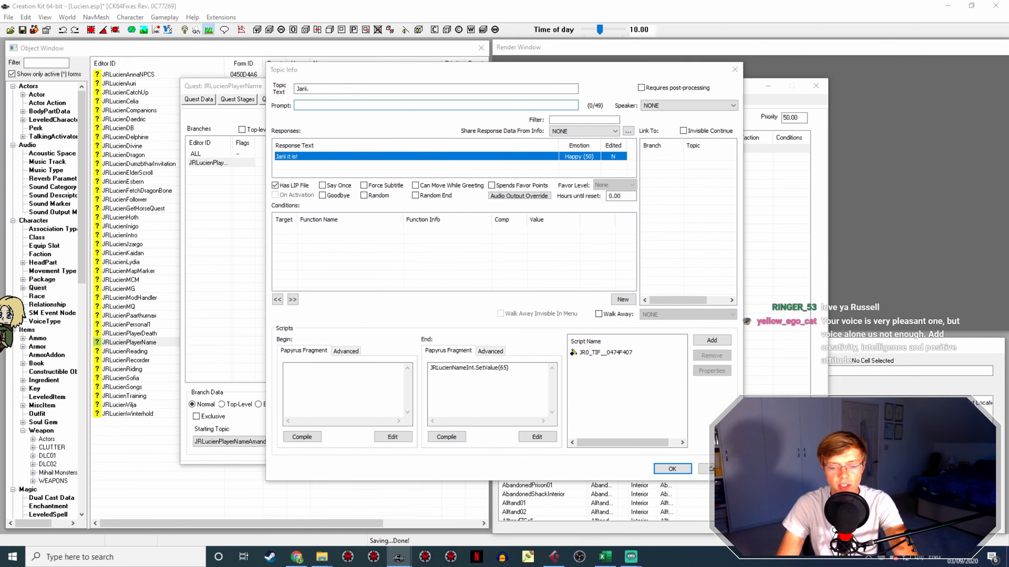
click(605, 557)
scroll(231, 364, down, 7)
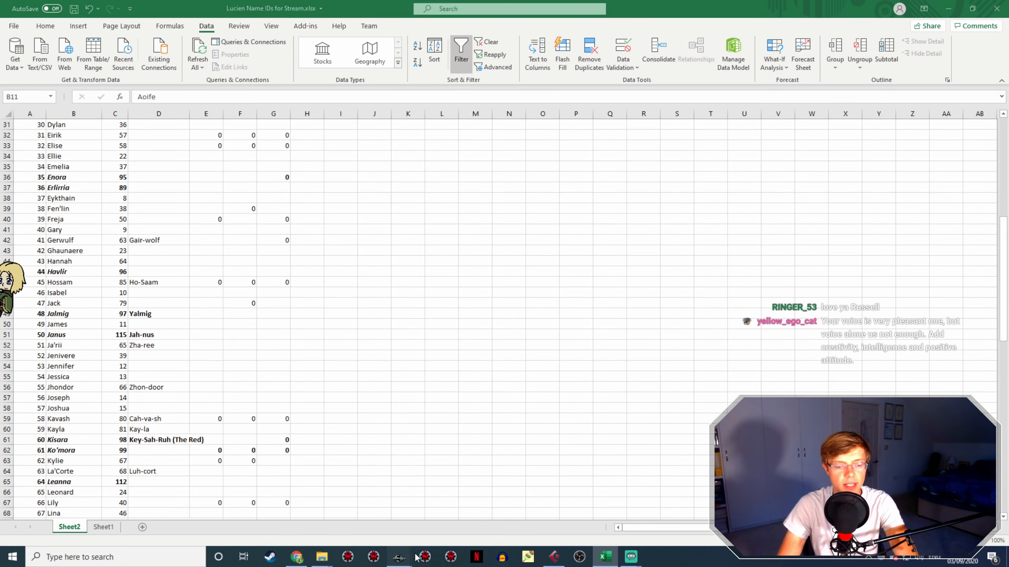
Back in Creation Kit, correct the response text to "Ja'rii it is!", accept it, and reopen the topic info
click(399, 556)
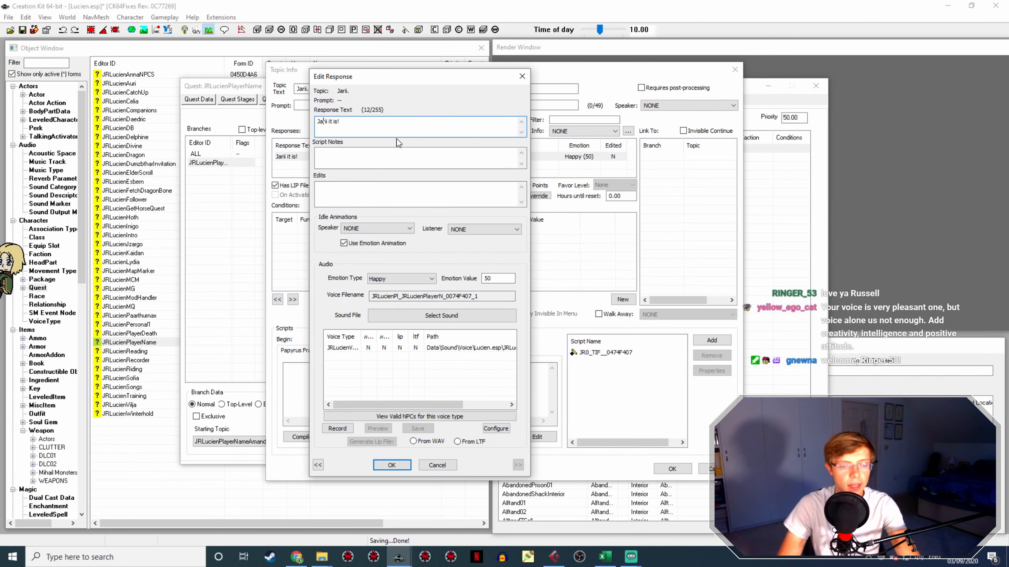
text(')
click(391, 465)
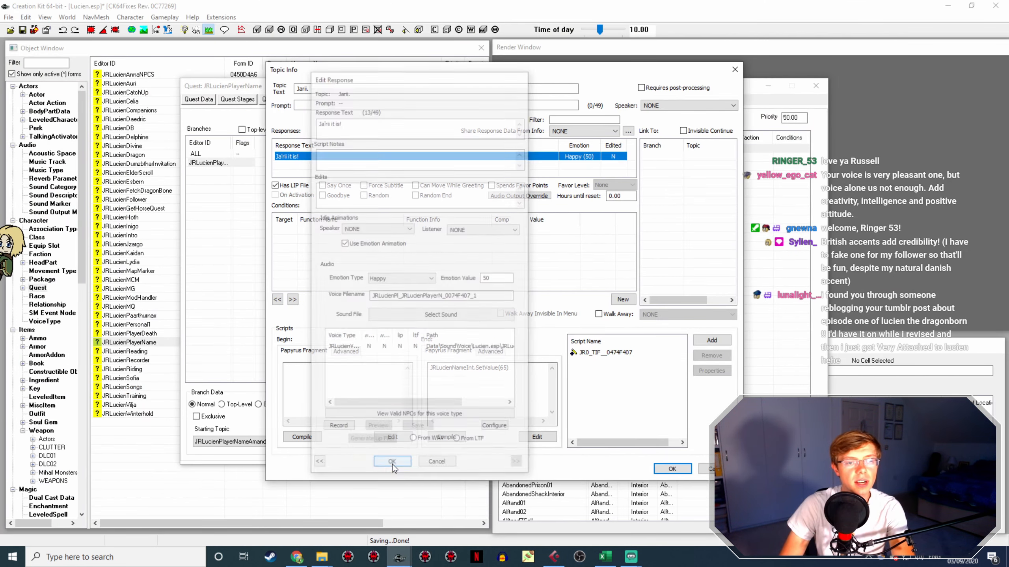
click(671, 469)
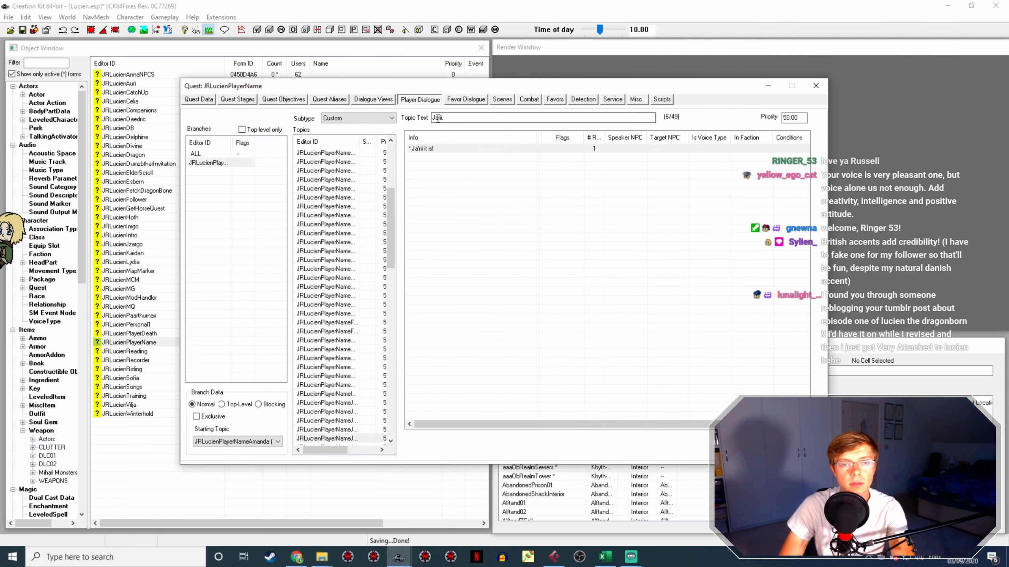
double_click(446, 150)
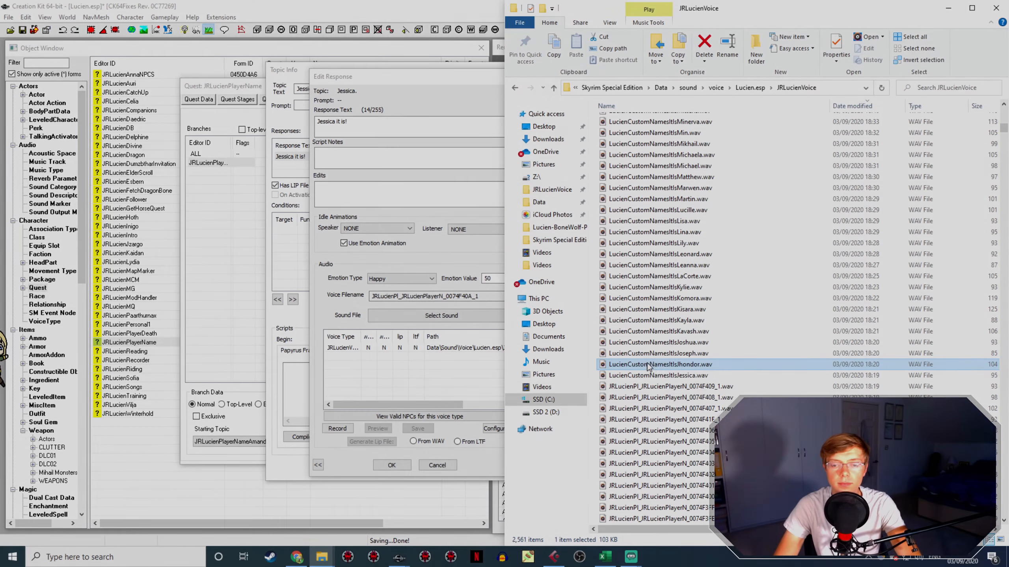
Rename LucienCustomNamesItIsJessica.wav in the JRLucienVoice folder as JRLucienPl_JRLucienPlayerN_0074F40A_1.wav
click(683, 375)
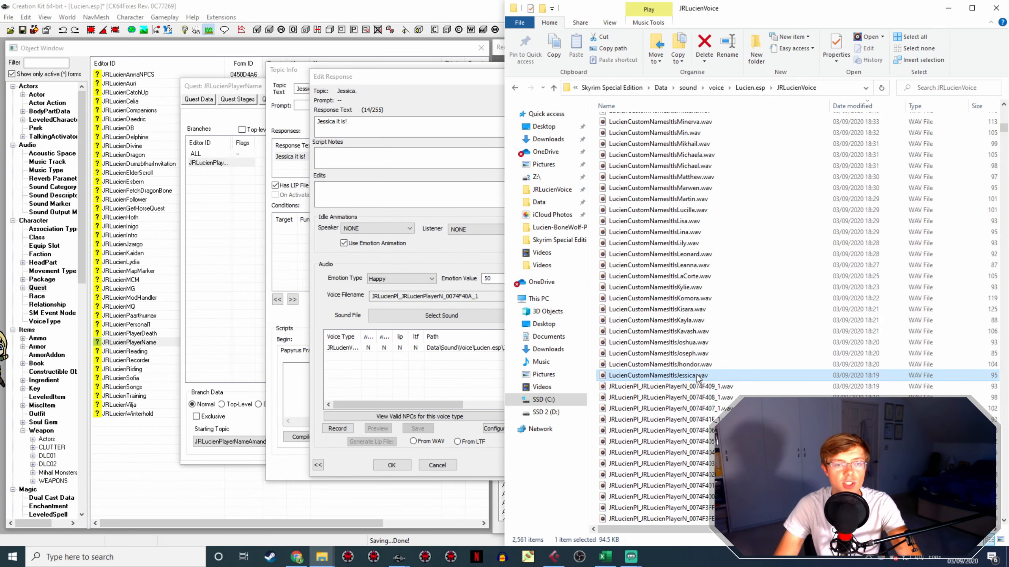
click(698, 376)
text(JRLucienPl_JRLucienPlayerN_0074F40A_1)
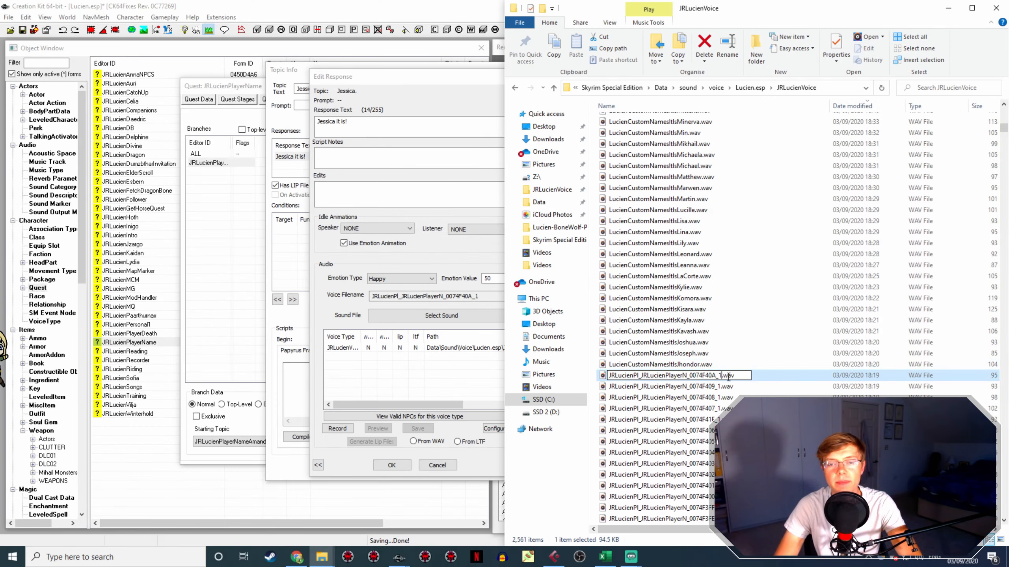
Reopen the Jessica response in Creation Kit, generate its lip file from WAV, and accept the response and topic info
click(451, 404)
click(392, 465)
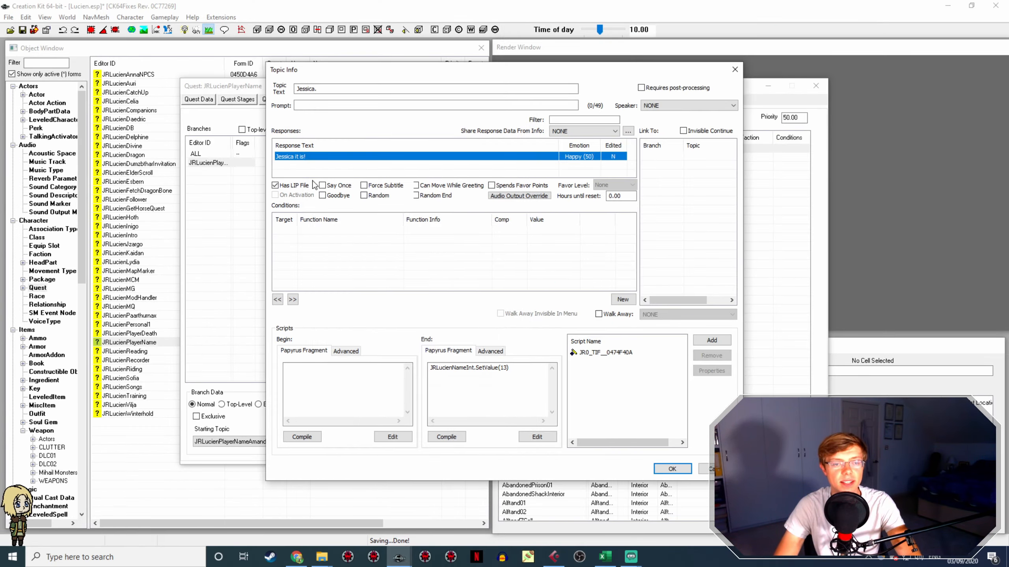
double_click(315, 157)
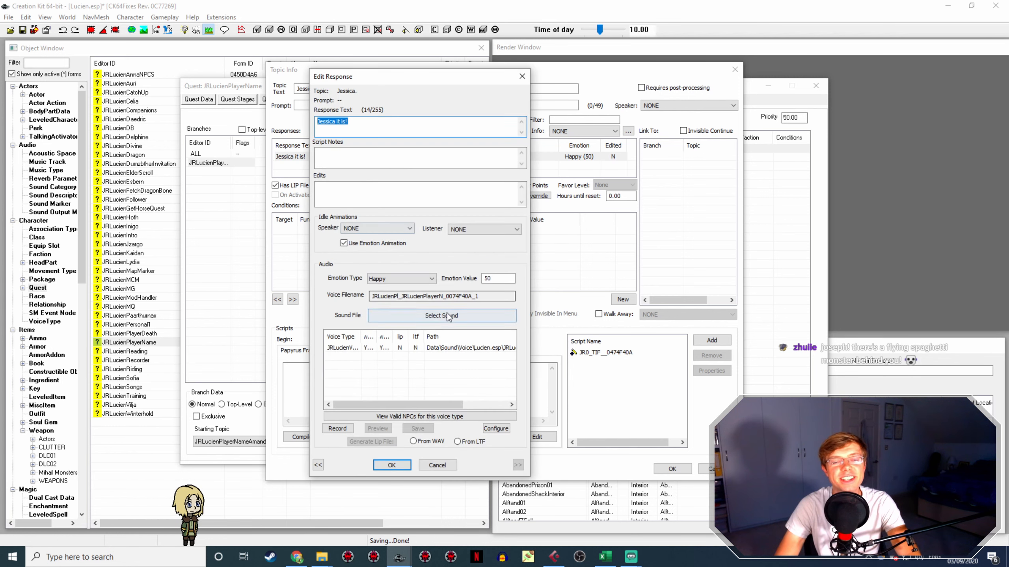
click(441, 348)
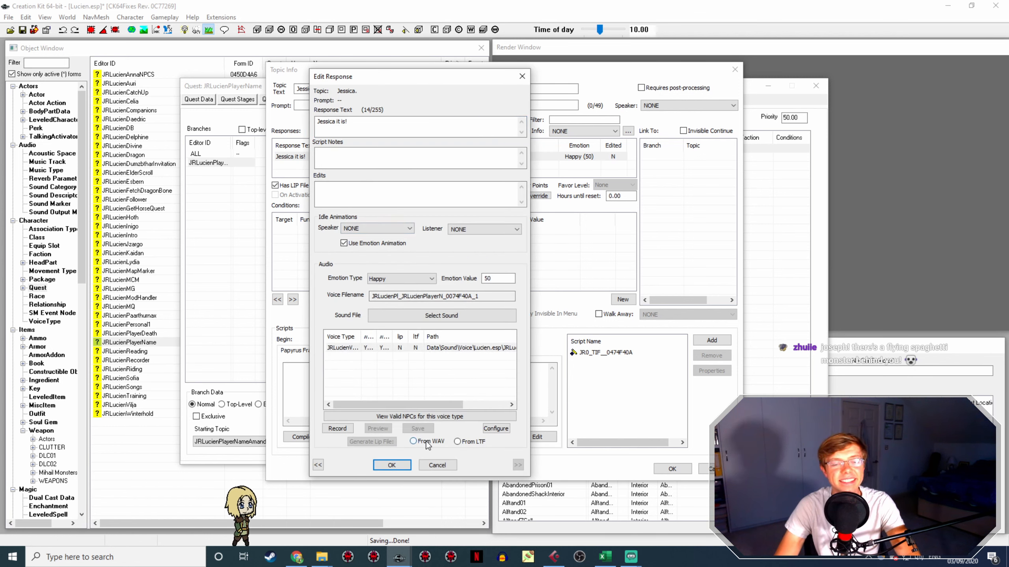
click(392, 465)
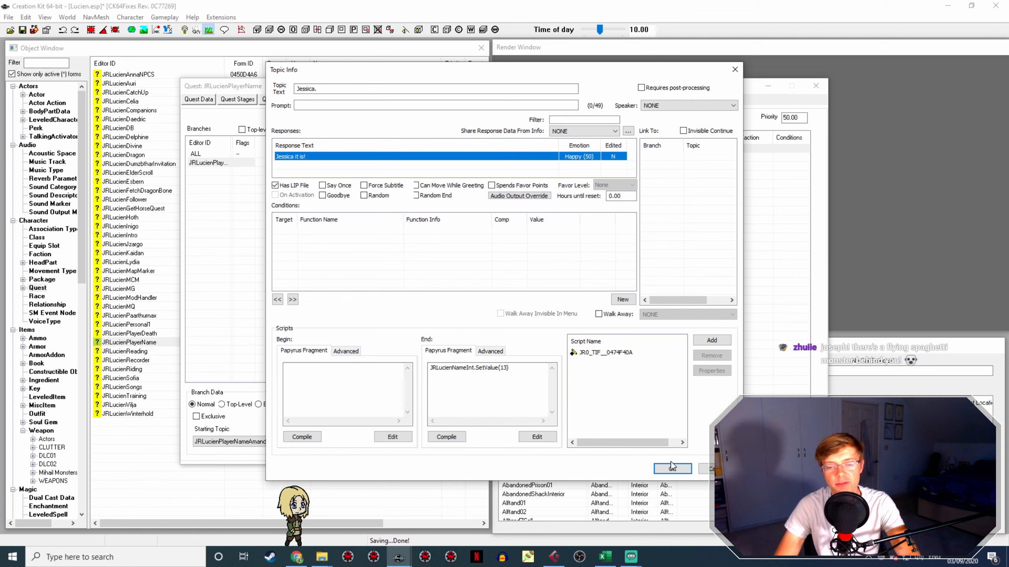
click(671, 467)
Open the "Jhondor it is!" response in the Jhondor topic, copy its voice filename, and accept the response
click(354, 394)
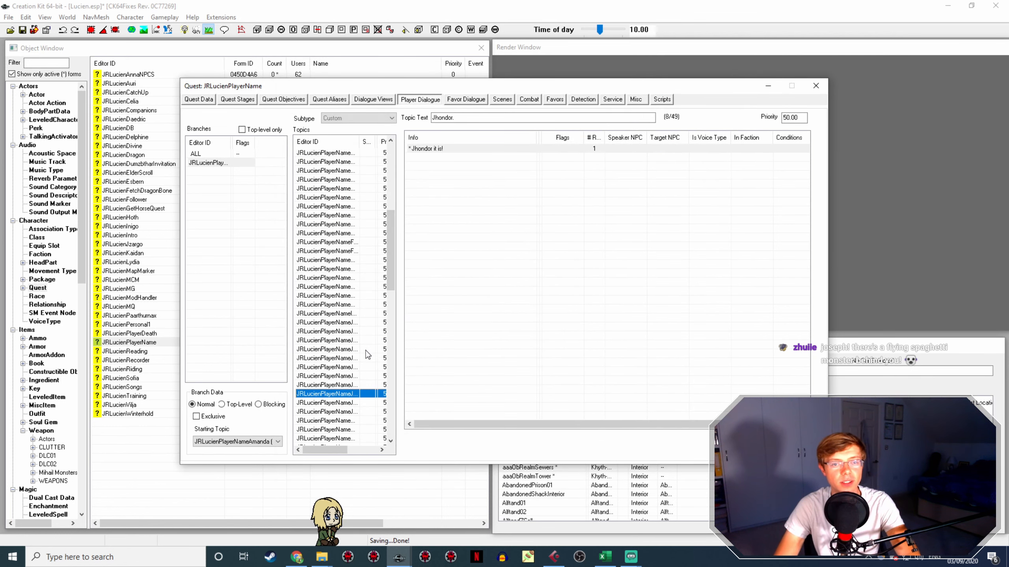
double_click(436, 151)
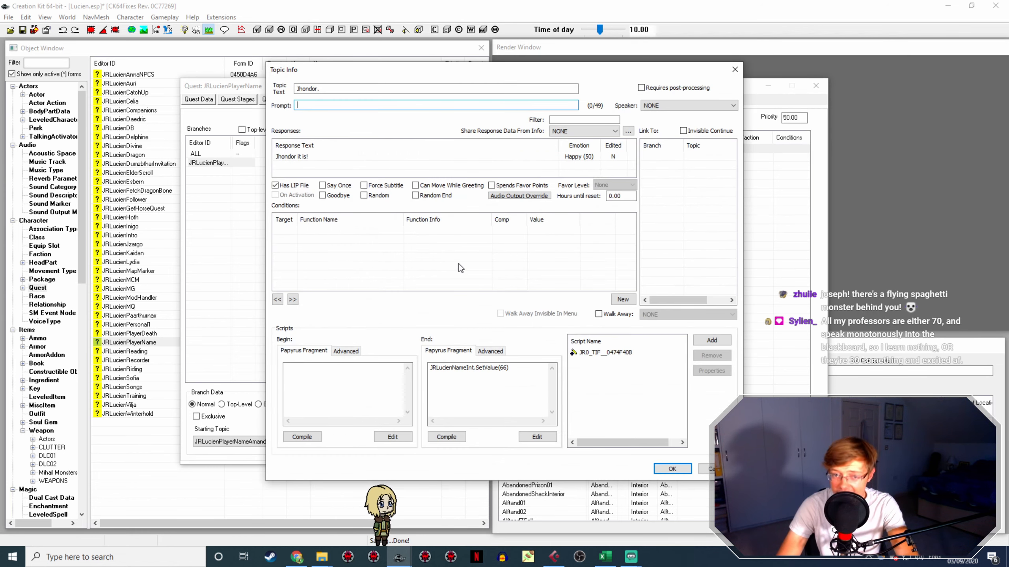
double_click(299, 156)
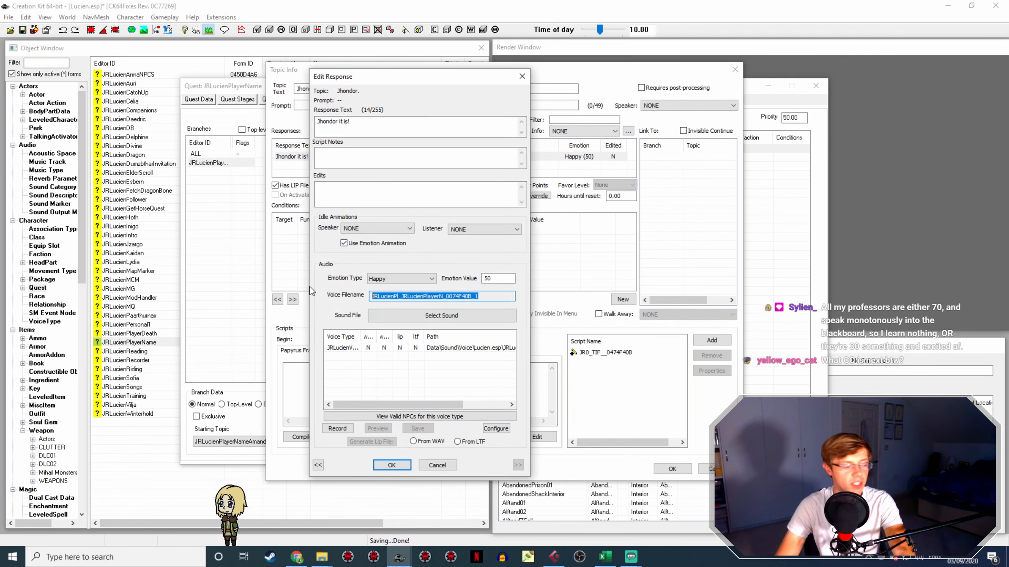
click(400, 466)
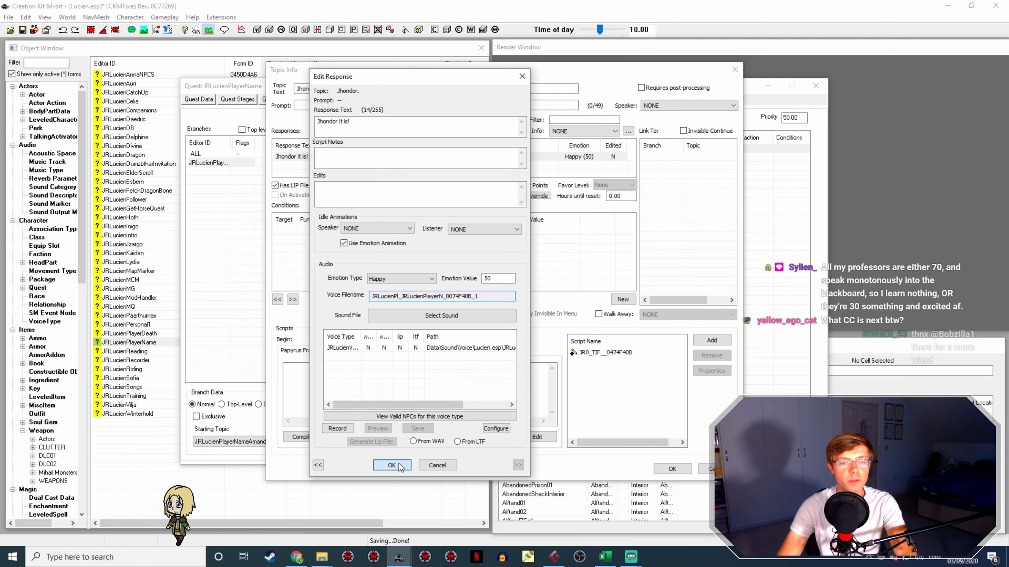
Switch to the JRLucienVoice folder and rename LucienCustomNamesItIsJhondor.wav as JRLucienPl_JRLucienPlayerN_0074F40B_1.wav
mouse_move(323, 562)
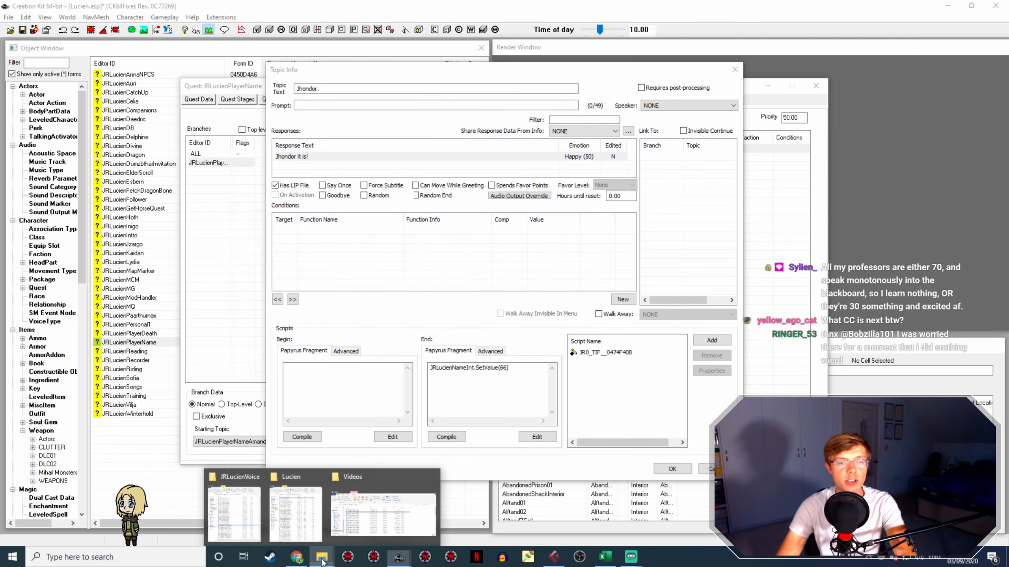
click(235, 513)
click(703, 376)
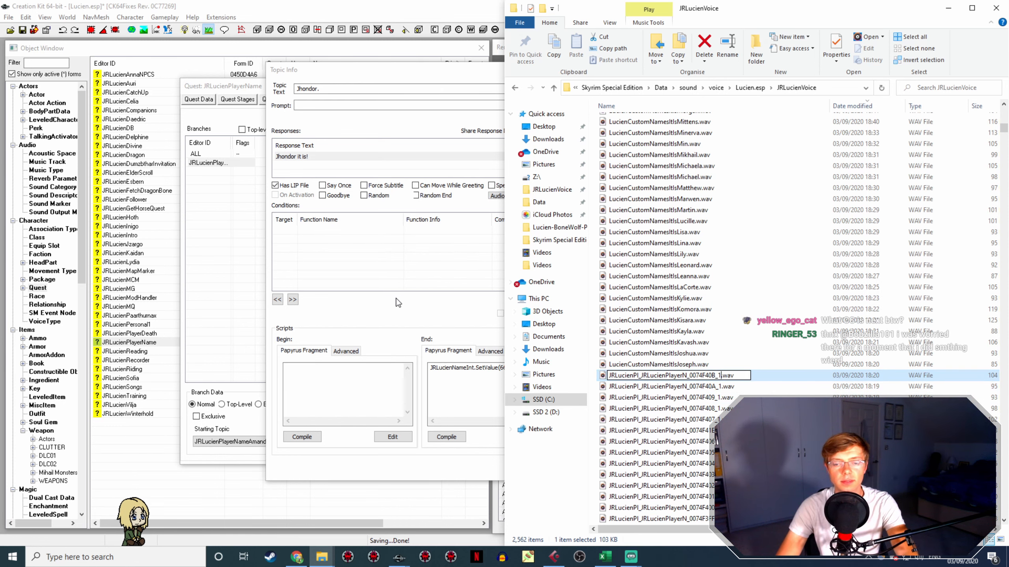
Reopen the "Jhondor it is!" response in Creation Kit, generate its lip file from WAV, and accept the response and topic info
click(469, 397)
click(671, 469)
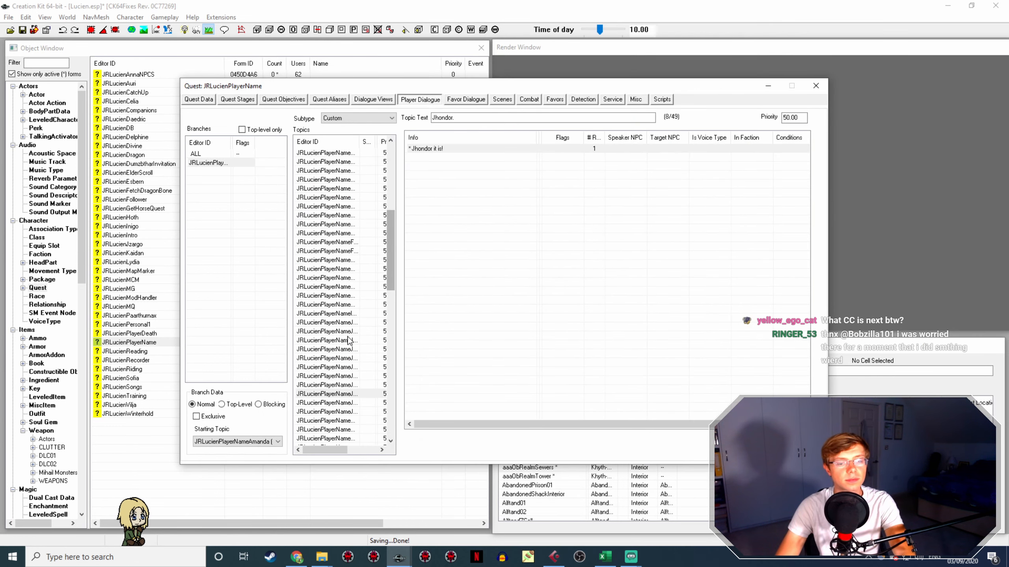
double_click(441, 148)
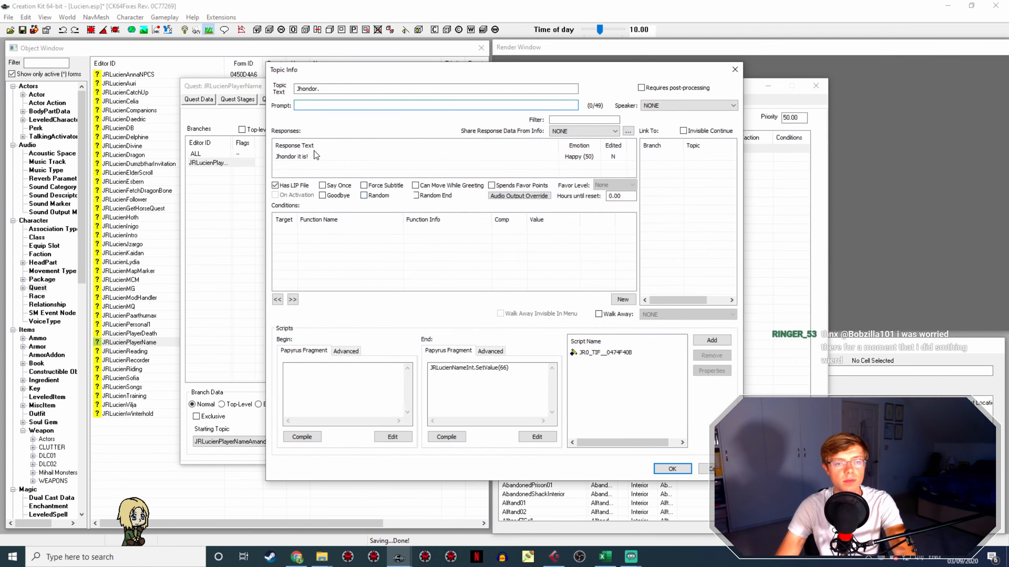
double_click(316, 155)
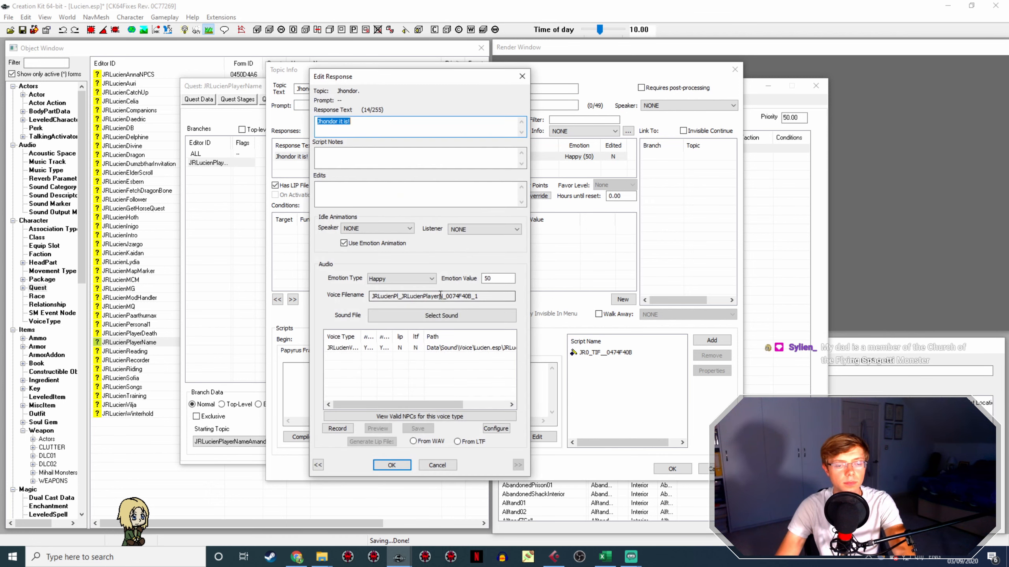
click(443, 357)
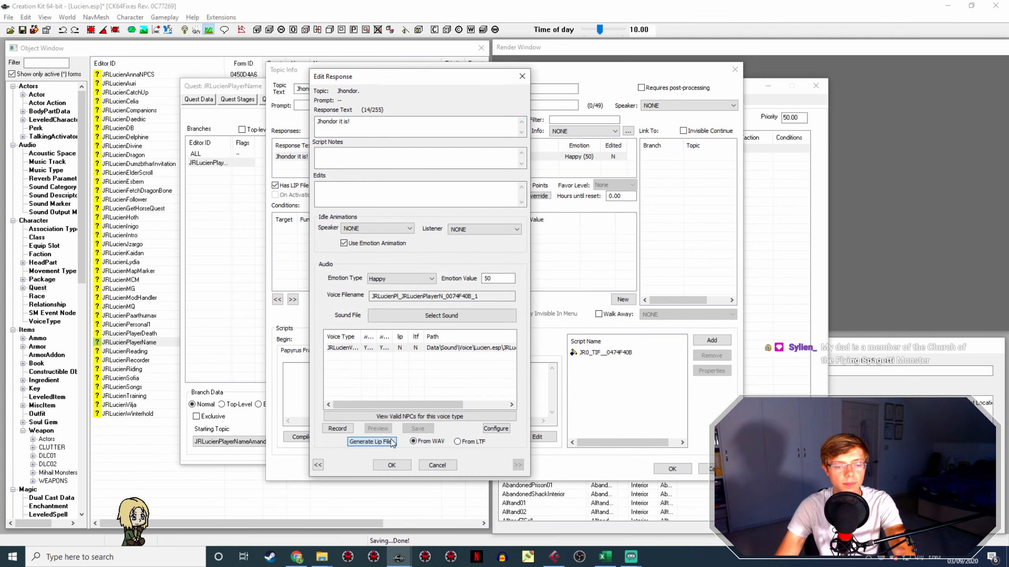
click(391, 465)
click(671, 468)
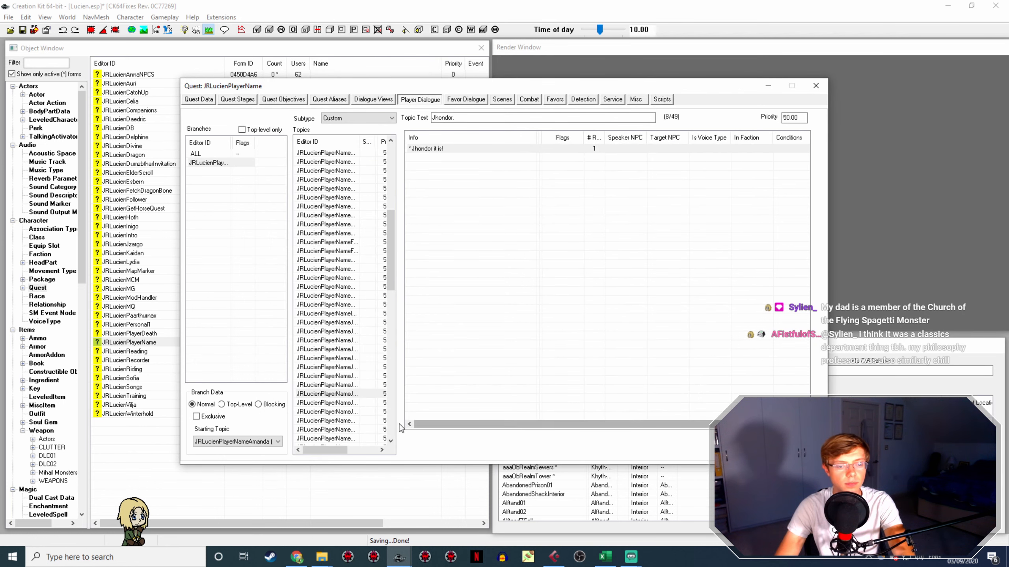
Copy the "Joseph it is!" response's voice filename and rename LucienCustomNamesItIsJoseph.wav in the JRLucienVoice folder as JRLucienPl_JRLucienPlayerN_0074F40C_1.wav
click(349, 403)
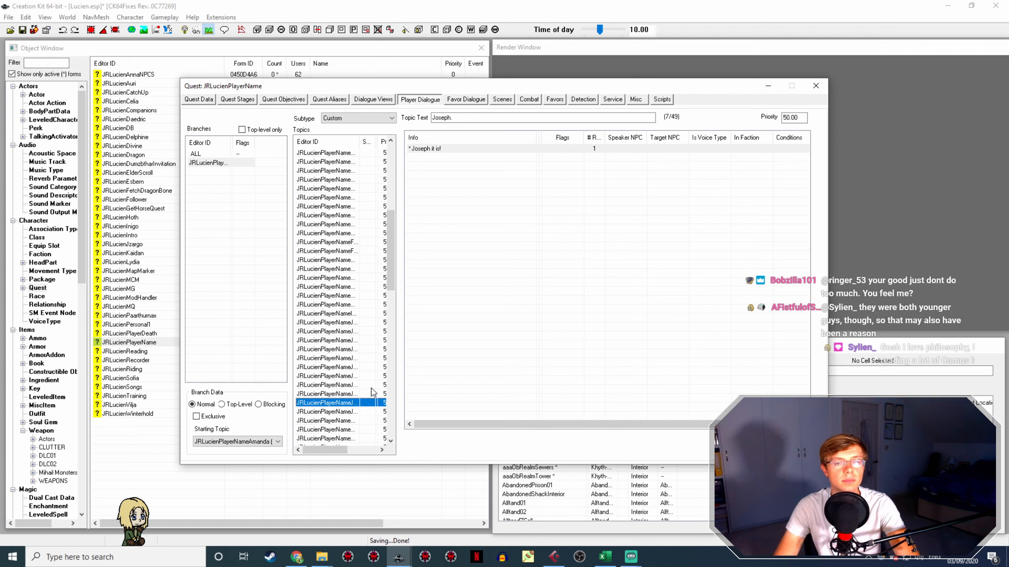
double_click(443, 150)
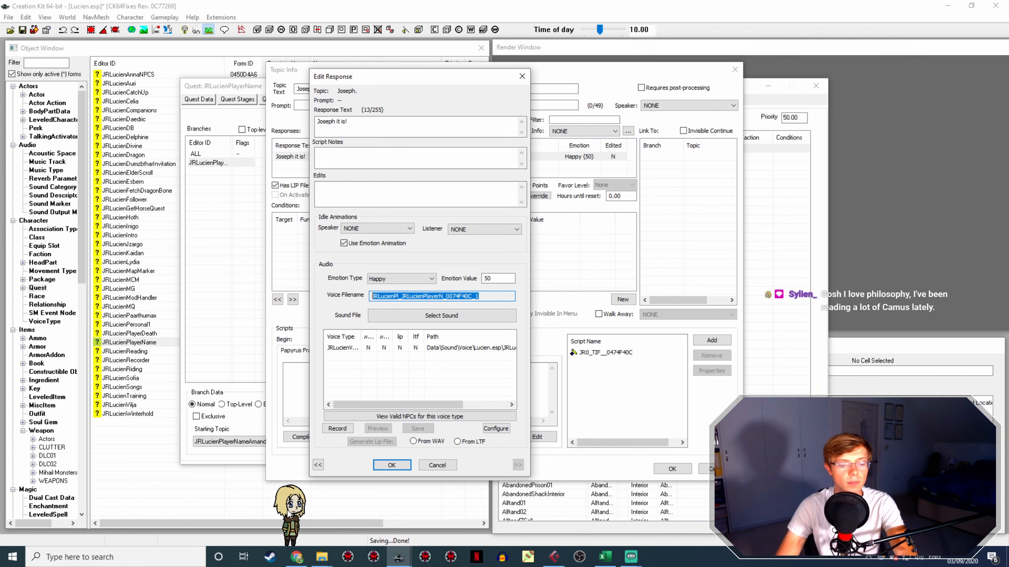
mouse_move(321, 556)
click(235, 505)
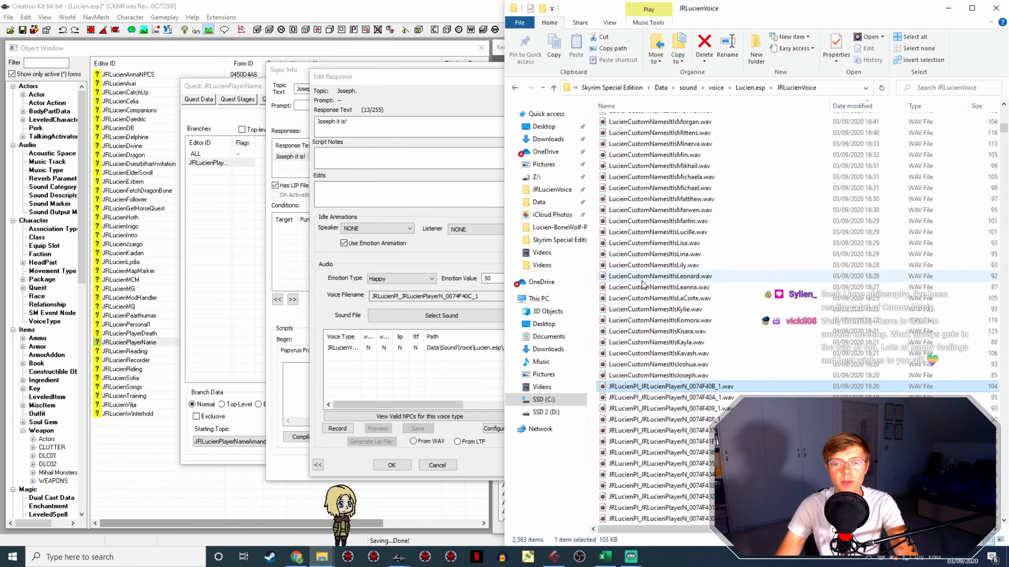
click(701, 376)
key(F2)
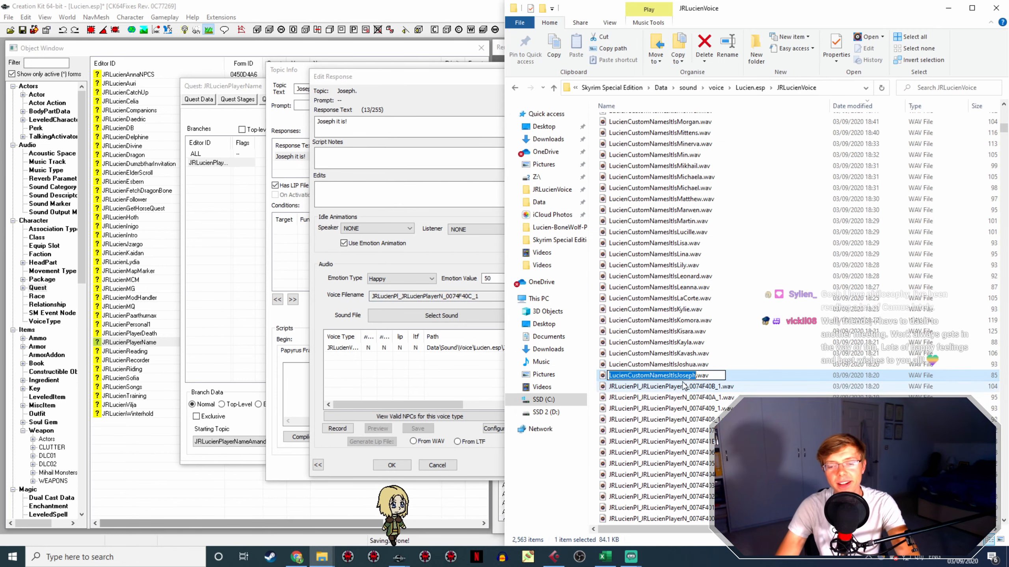
text(JRLucienPl_JRLucienPlayerN_0074F40C_1)
key(Return)
Reopen the "Joseph it is!" response in Creation Kit, generate its lip file from WAV, and accept the response
click(358, 451)
click(392, 465)
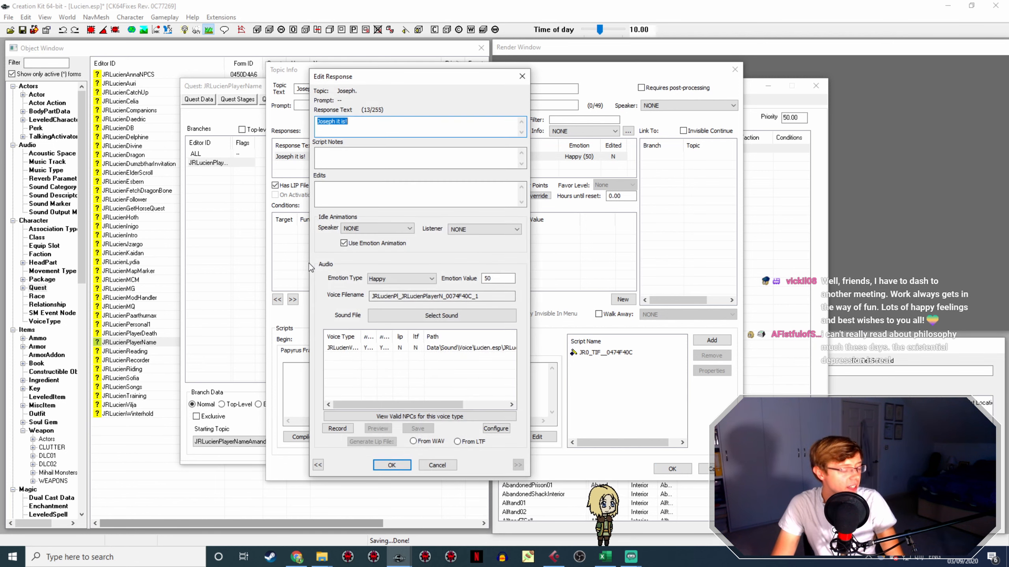
double_click(487, 295)
click(402, 348)
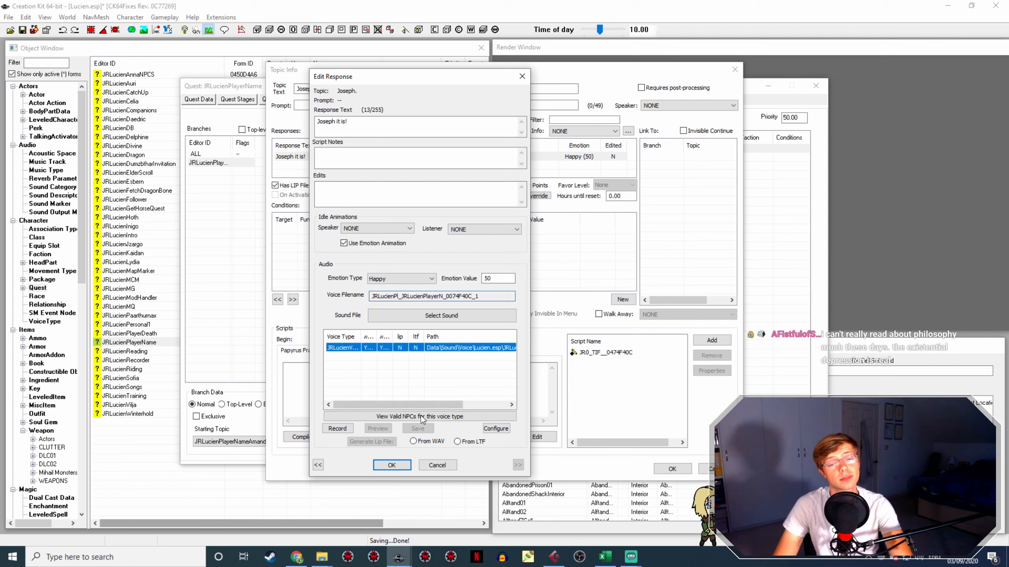
click(434, 441)
click(399, 465)
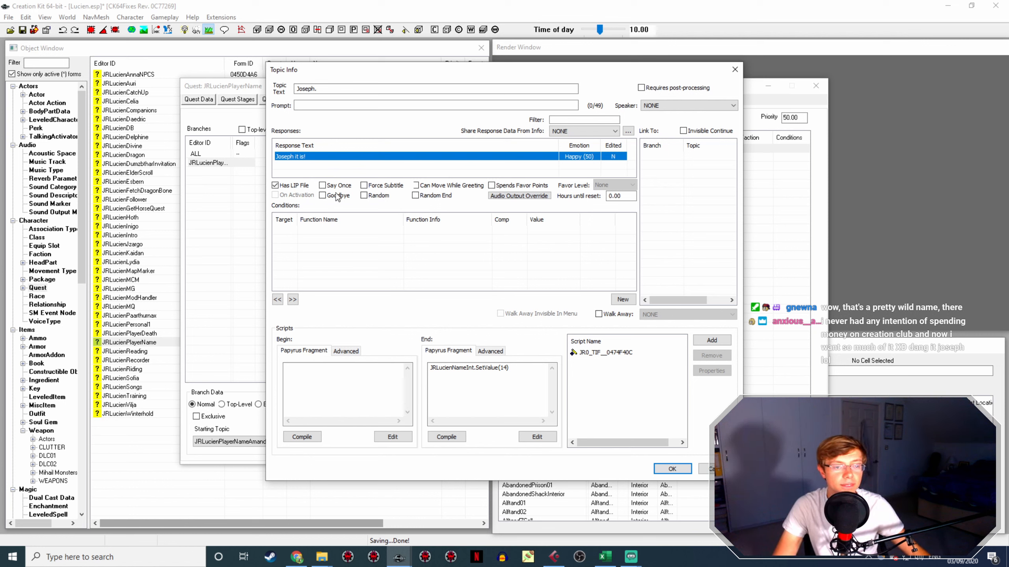
Check the Joseph response's lip file entry, and accept the response and topic info
double_click(323, 155)
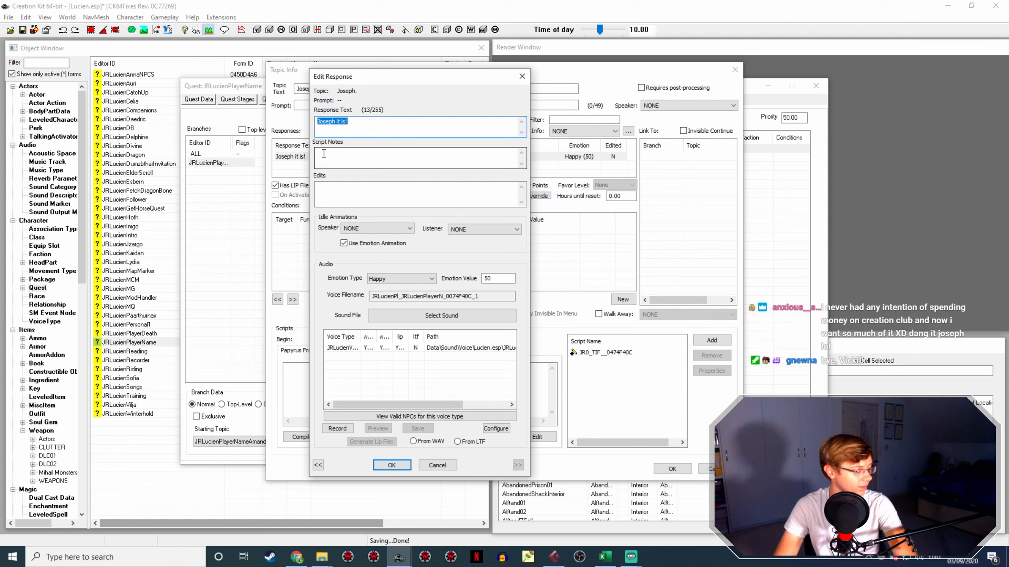
click(391, 465)
click(672, 469)
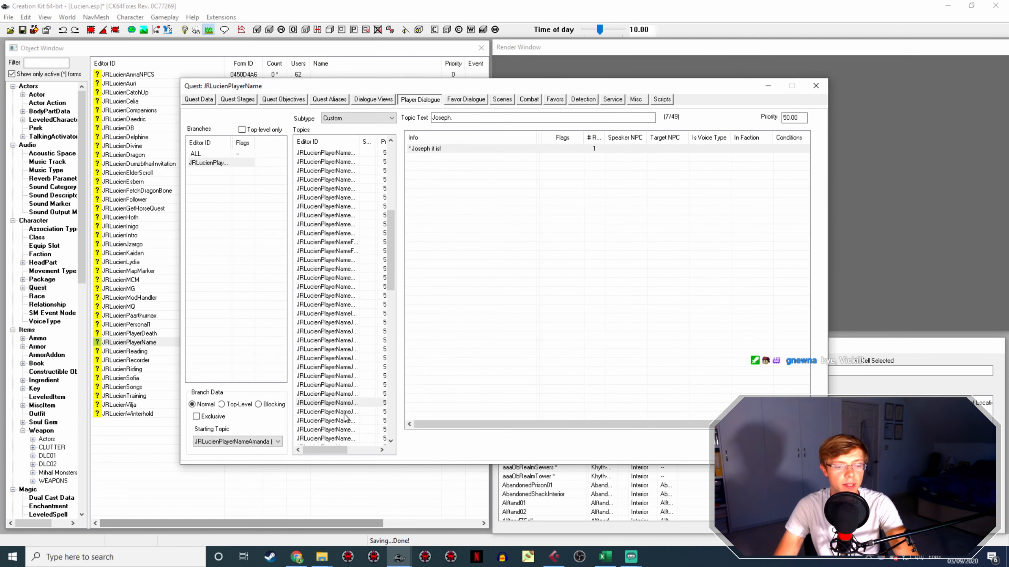
Open the "Joshua it is!" response in the Joshua topic and copy its voice filename
key(Down)
double_click(425, 149)
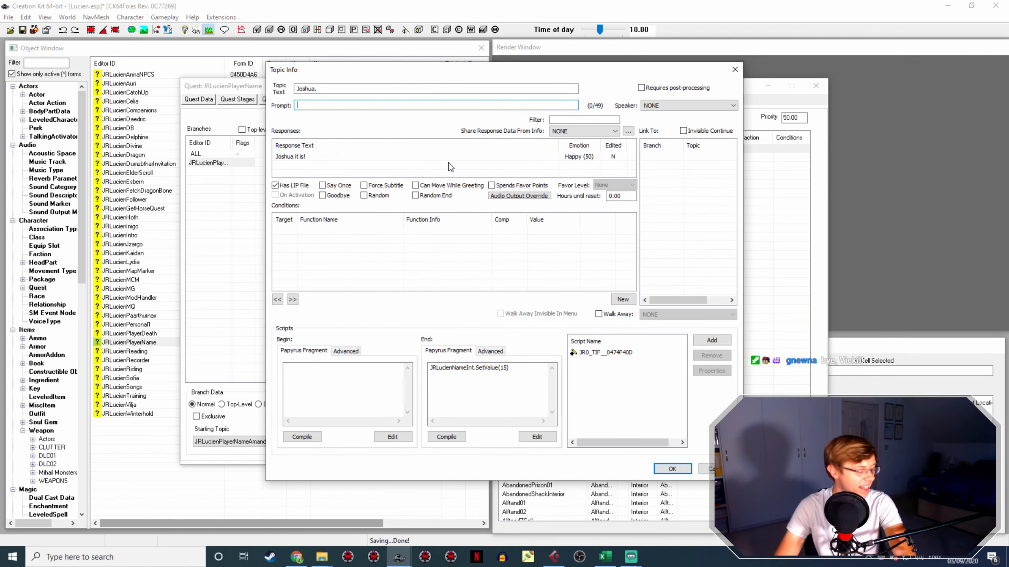
double_click(338, 156)
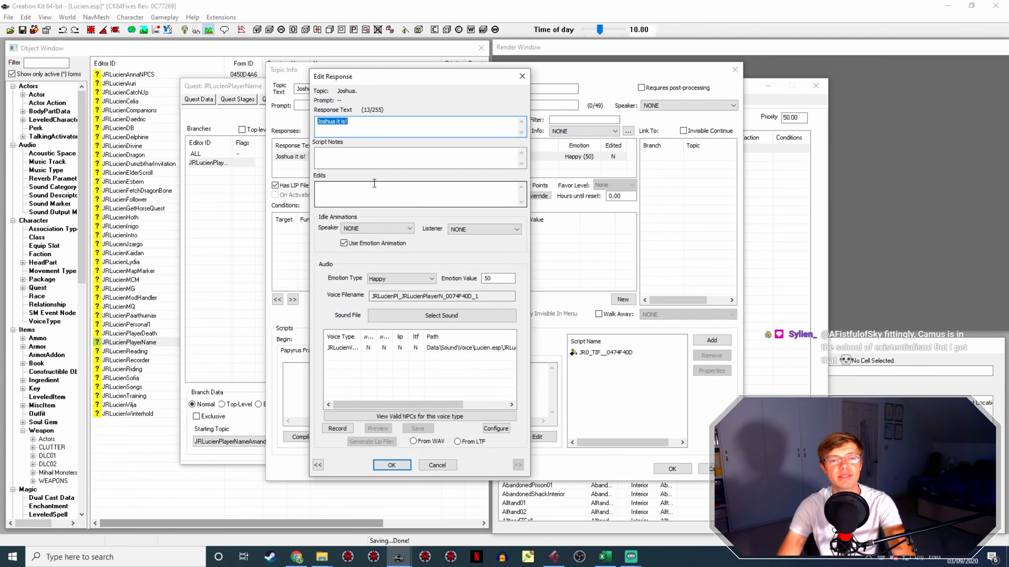
drag(463, 300, 365, 320)
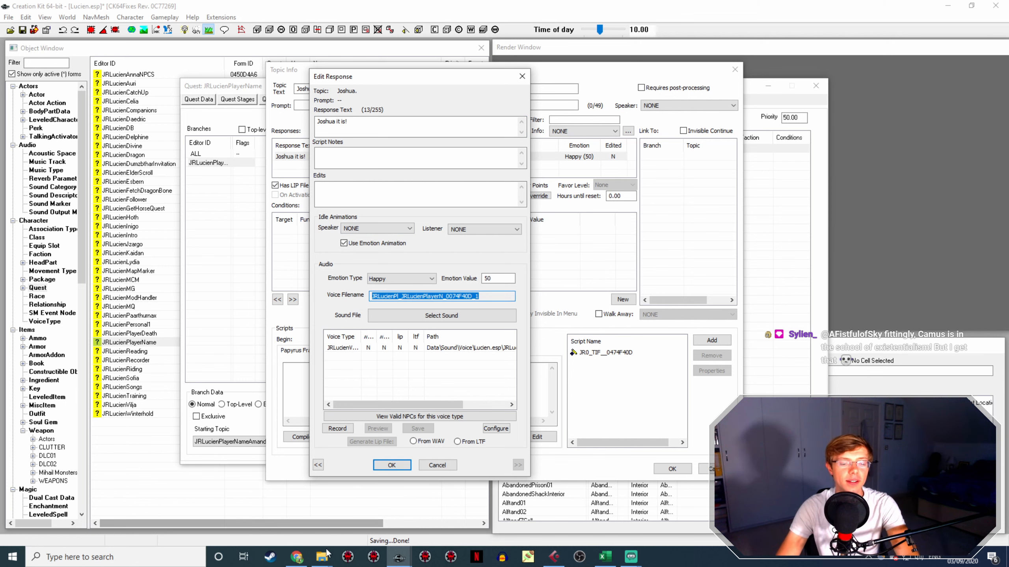
Switch to the JRLucienVoice folder and rename LucienCustomNamesItIsJoshua.wav as JRLucienPl_JRLucienPlayerN_0074F40D_1.wav
mouse_move(321, 556)
click(317, 452)
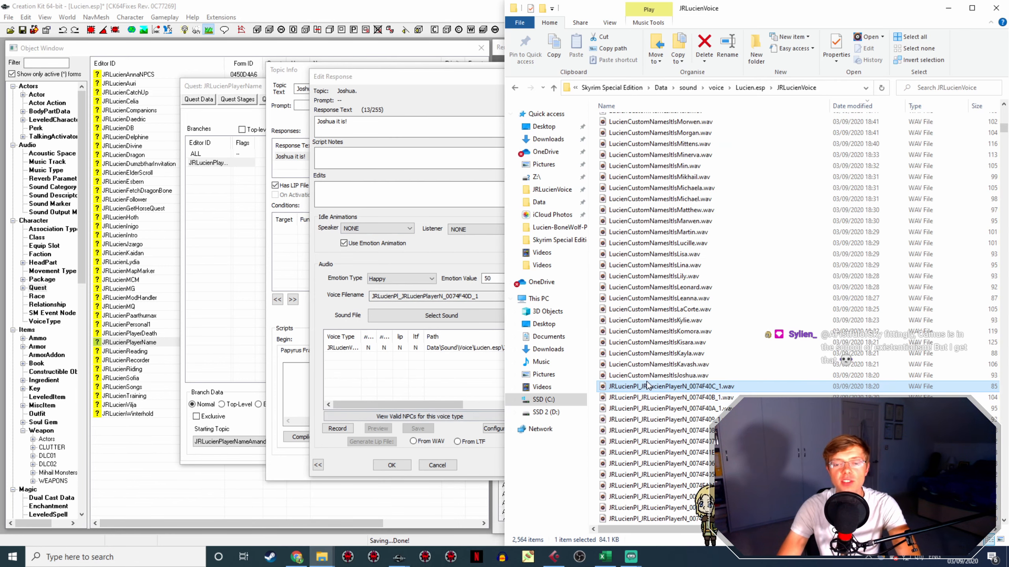
click(693, 378)
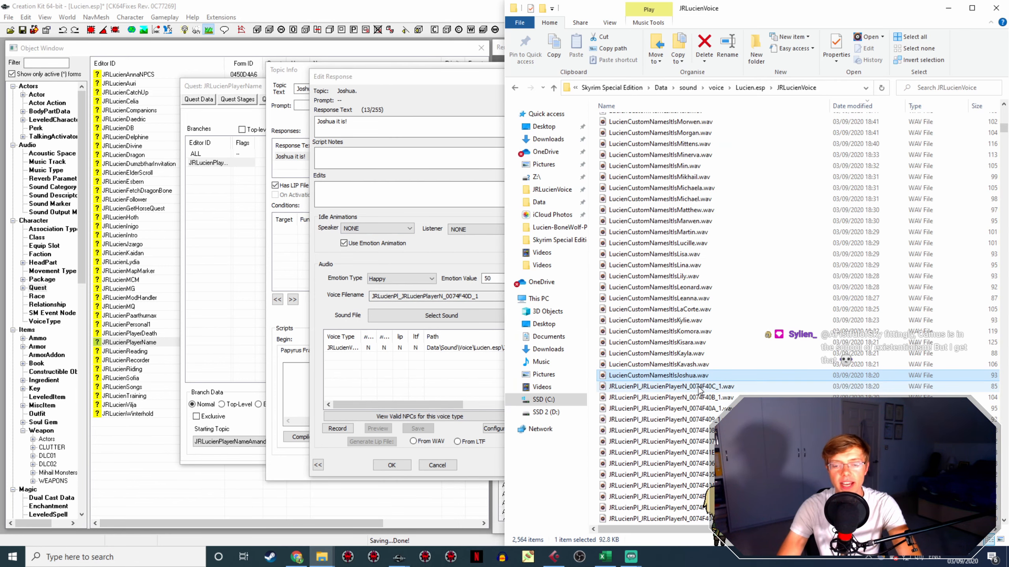
Reopen the Joshua response in Creation Kit, generate its lip file from WAV, and accept the response and topic info
click(288, 113)
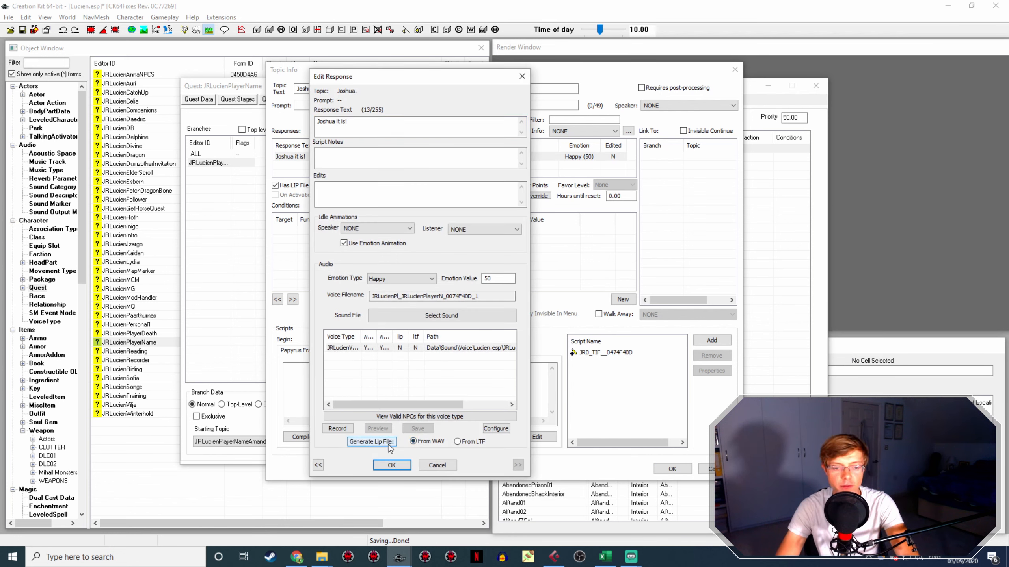
click(392, 465)
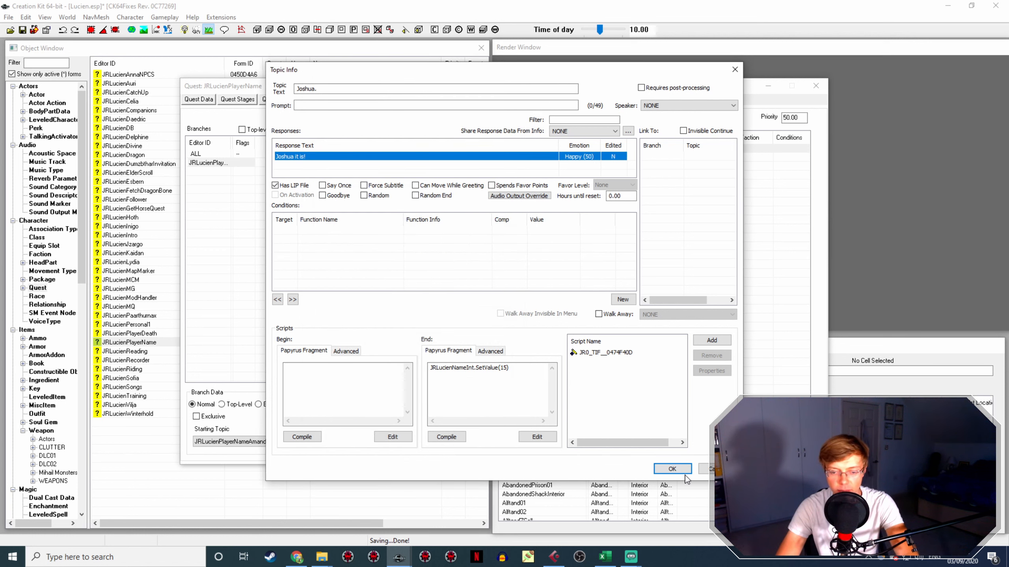
click(682, 471)
Open the "Kavash it is!" response in the Kavash topic and copy its voice filename
click(335, 421)
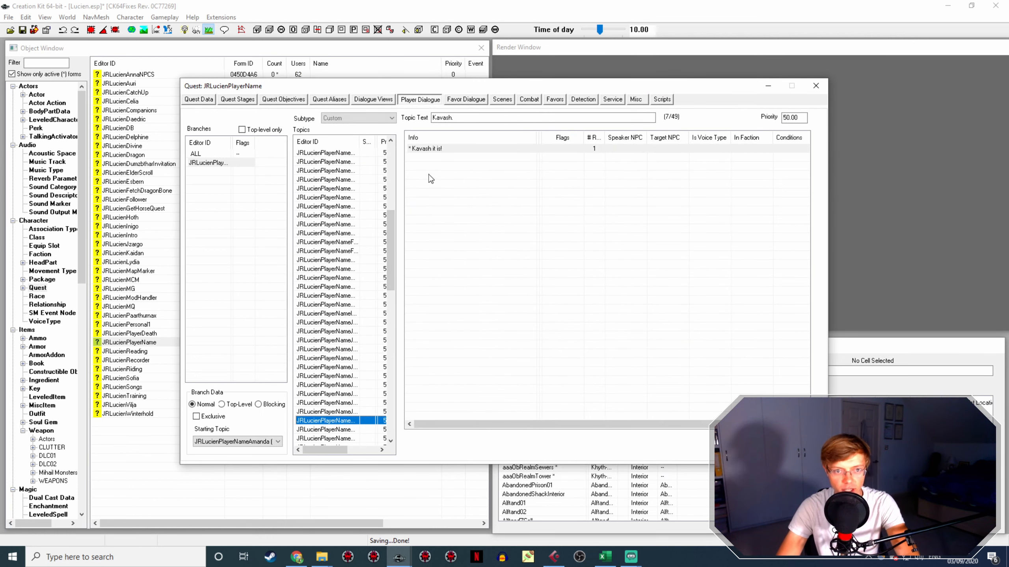
double_click(448, 150)
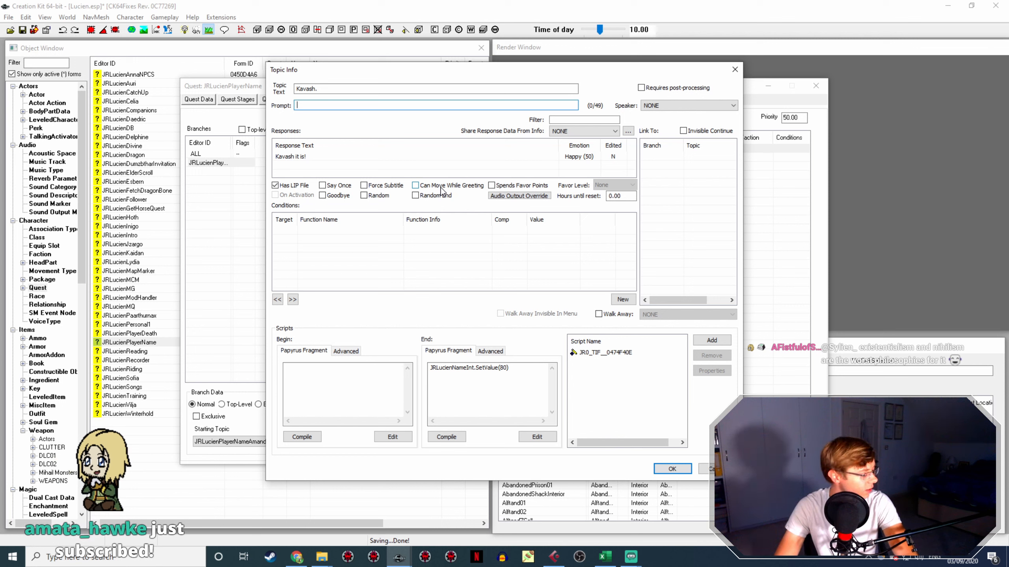
double_click(296, 157)
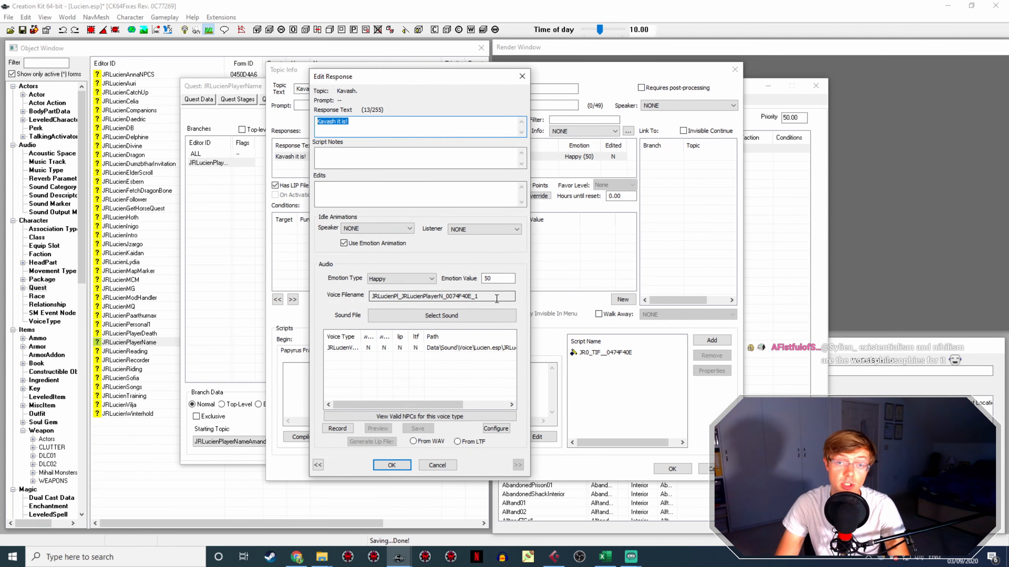
drag(495, 295, 342, 299)
key(ctrl+c)
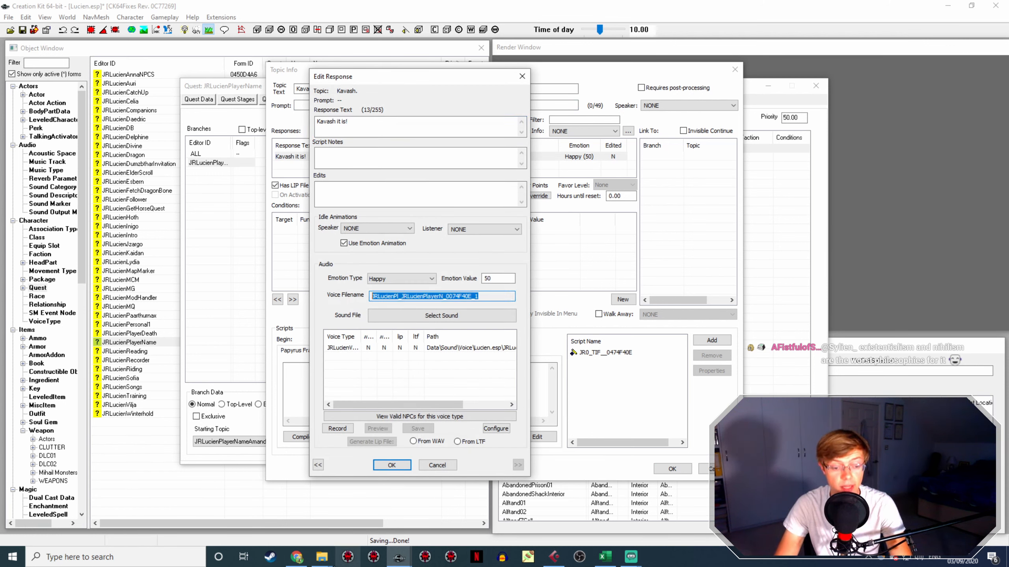
Rename LucienCustomNamesItIsKavash.wav in the JRLucienVoice folder as JRLucienPl_JRLucienPlayerN_0074F40E_1.wav, and accept the open response in Creation Kit
click(321, 557)
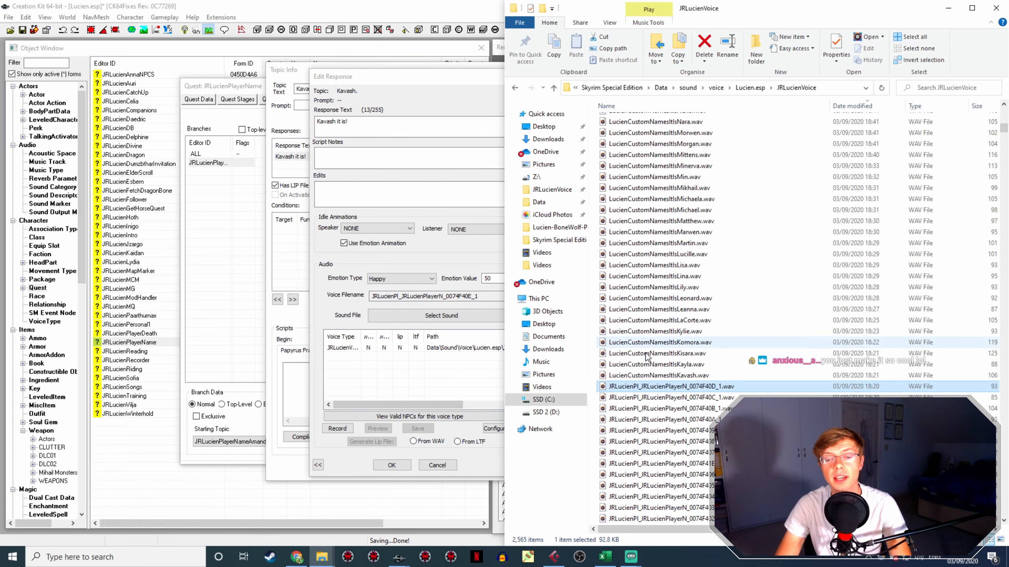
click(690, 375)
key(F2)
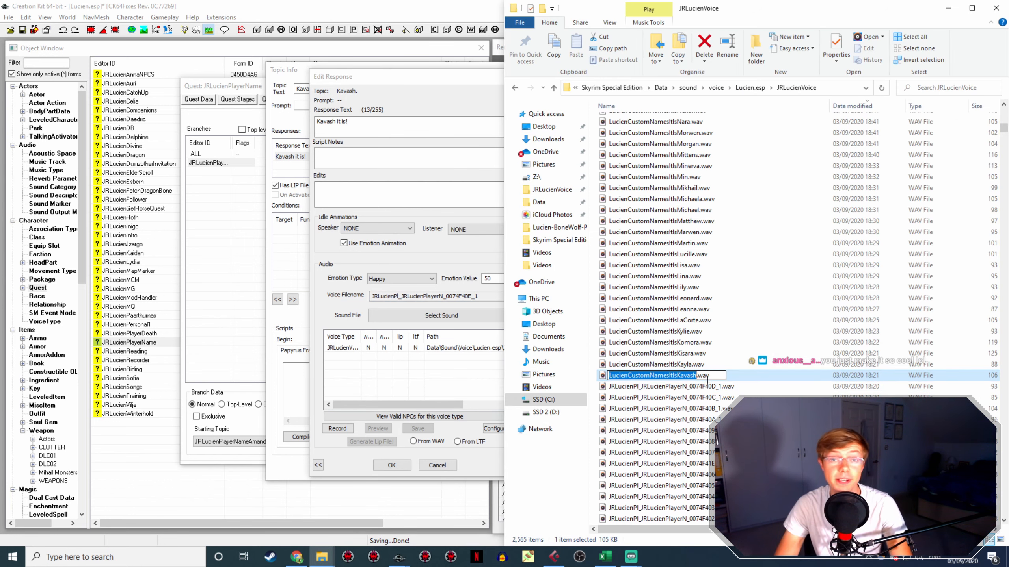
key(ctrl+v)
key(Return)
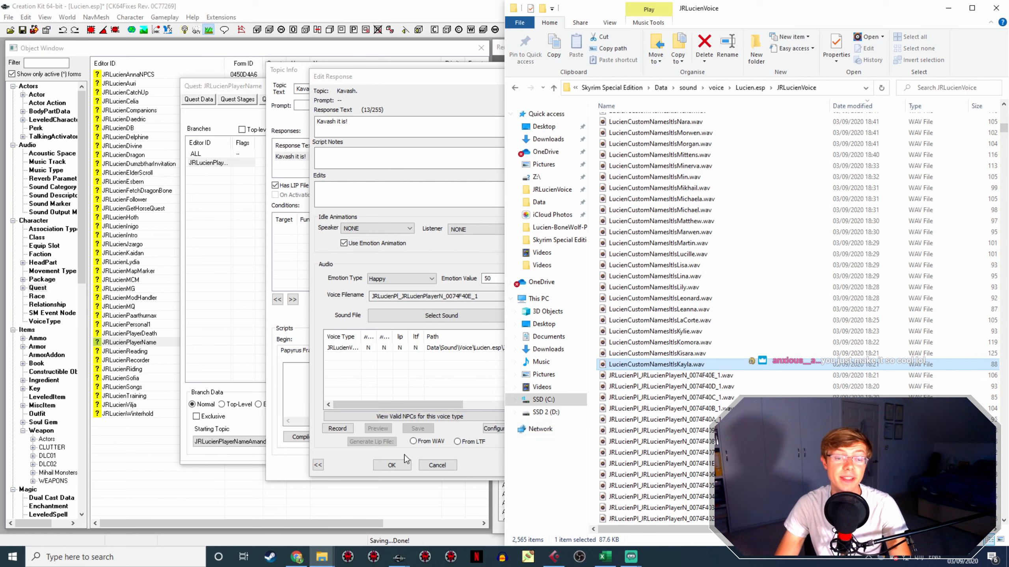
click(392, 465)
double_click(340, 157)
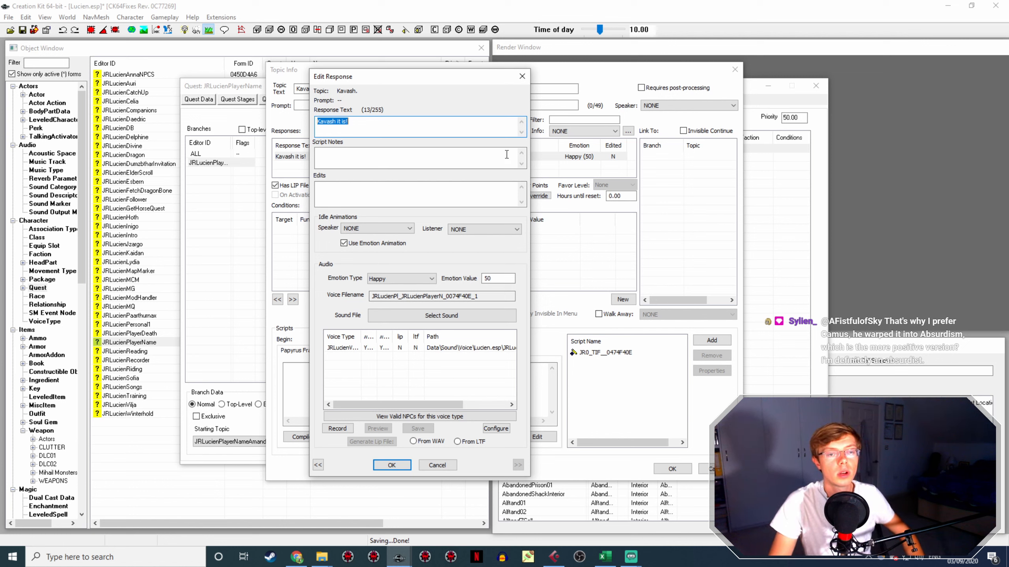
key(Tab)
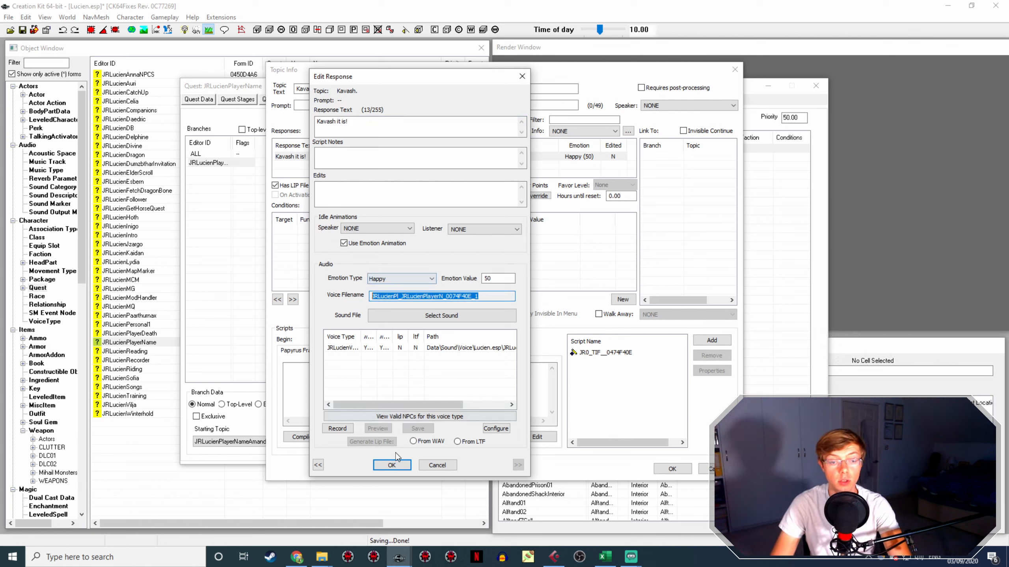
click(386, 465)
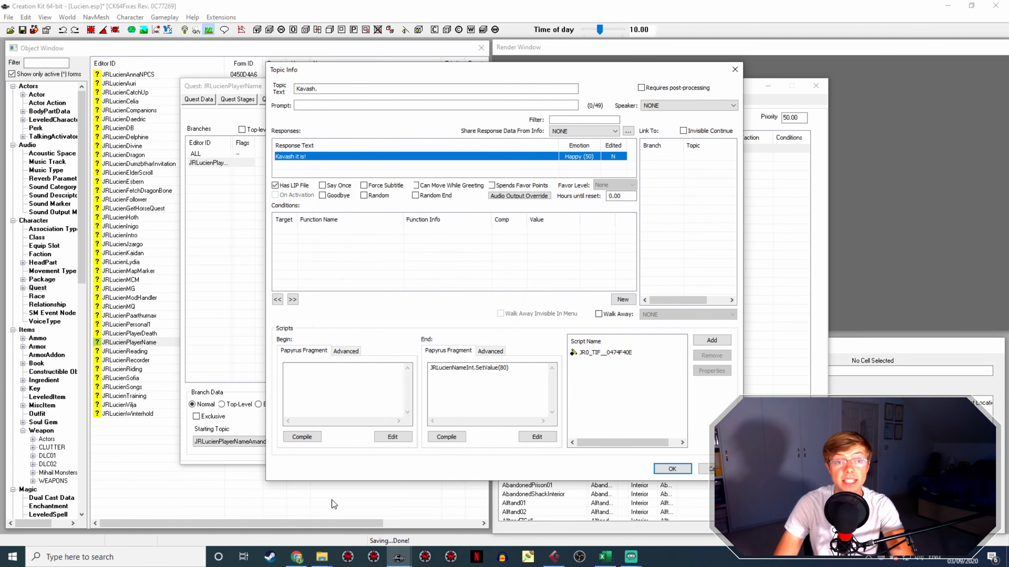
Reopen the Kavash response, generate its lip file from WAV, and accept the response and topic info
double_click(288, 155)
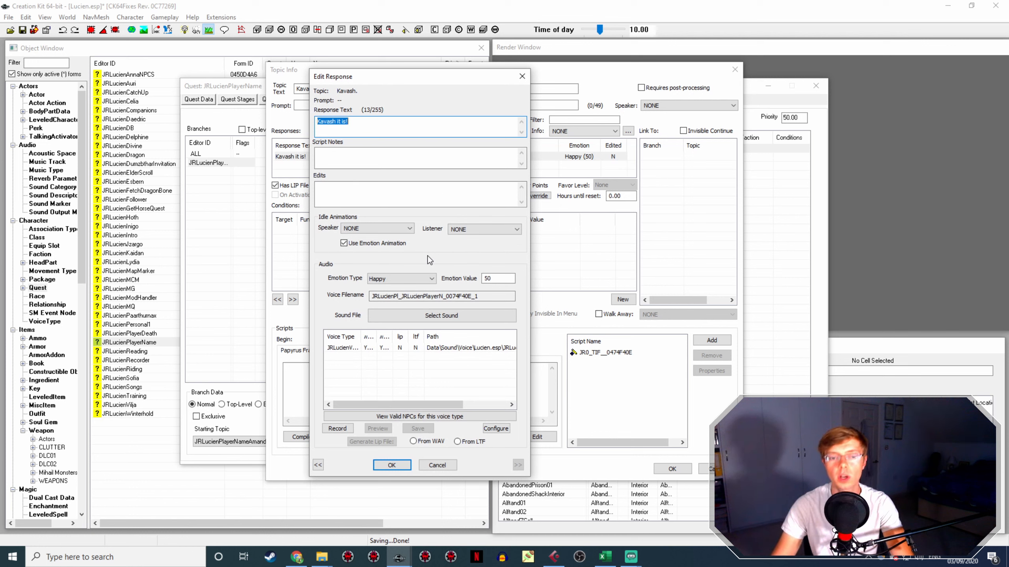
click(431, 348)
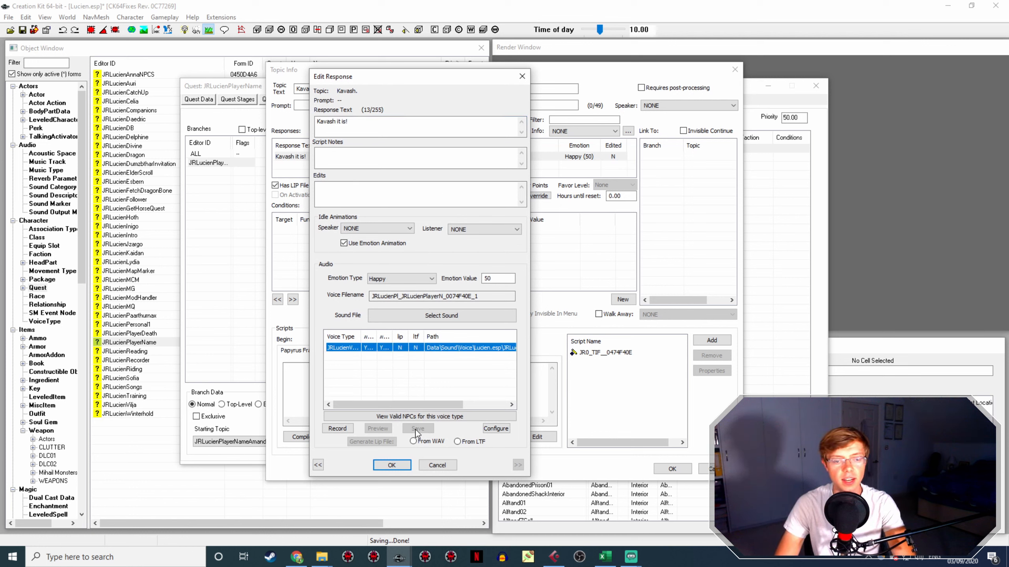
click(413, 441)
click(393, 465)
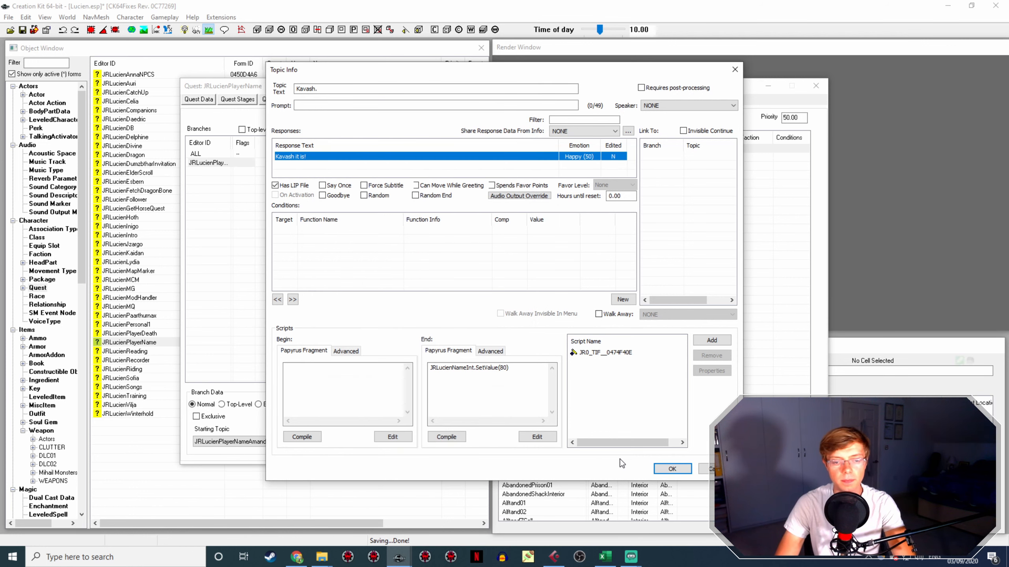
click(672, 469)
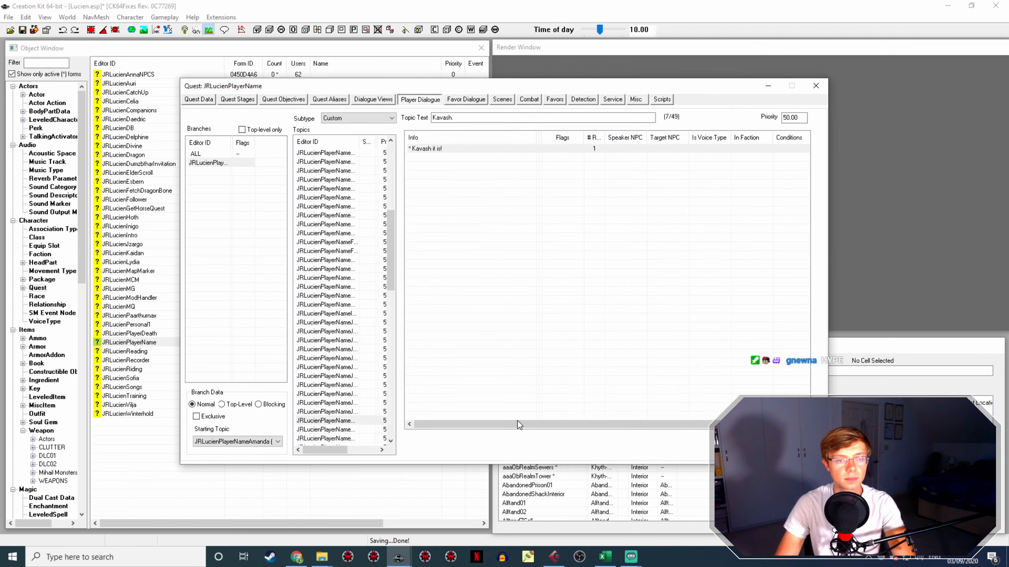
Open the "Kayla it is!" response in the Kayla topic and copy its voice filename
click(348, 430)
double_click(440, 152)
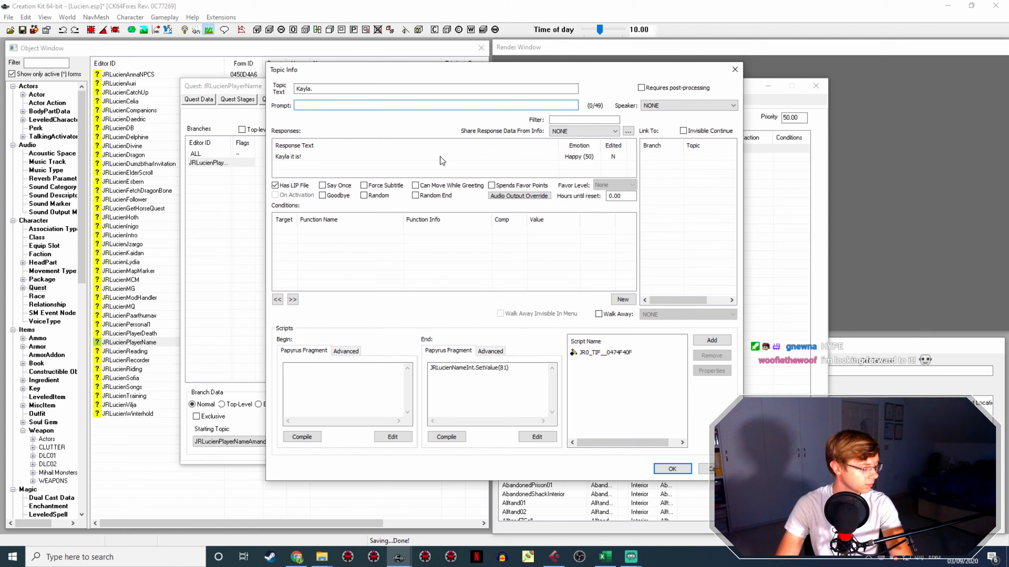
double_click(312, 157)
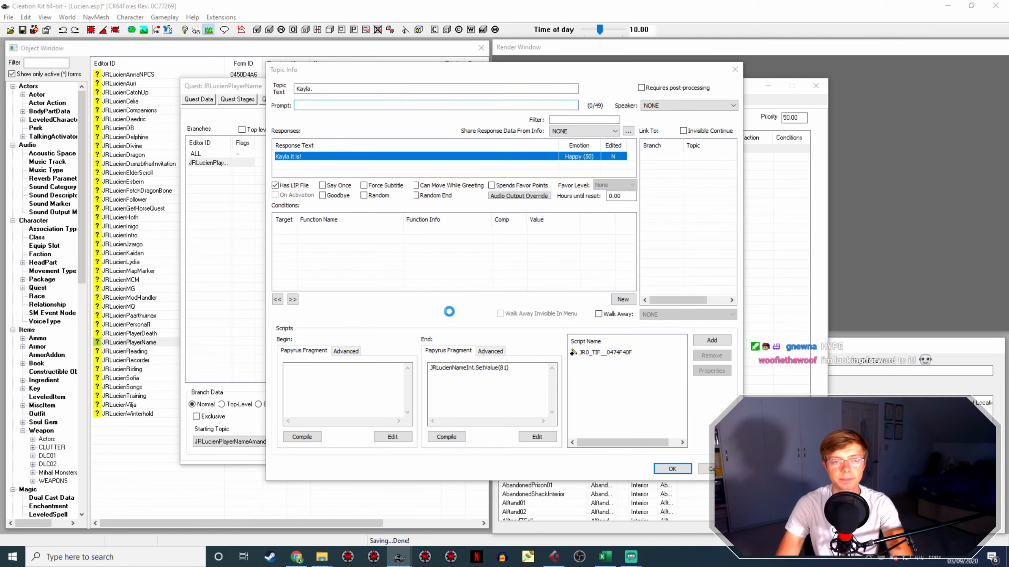
click(554, 557)
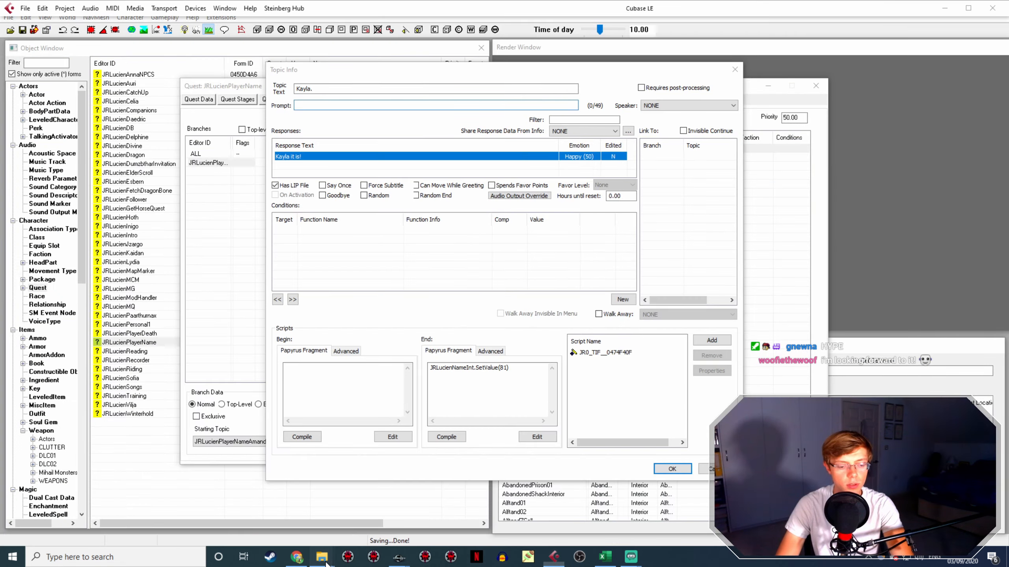
mouse_move(321, 557)
click(246, 516)
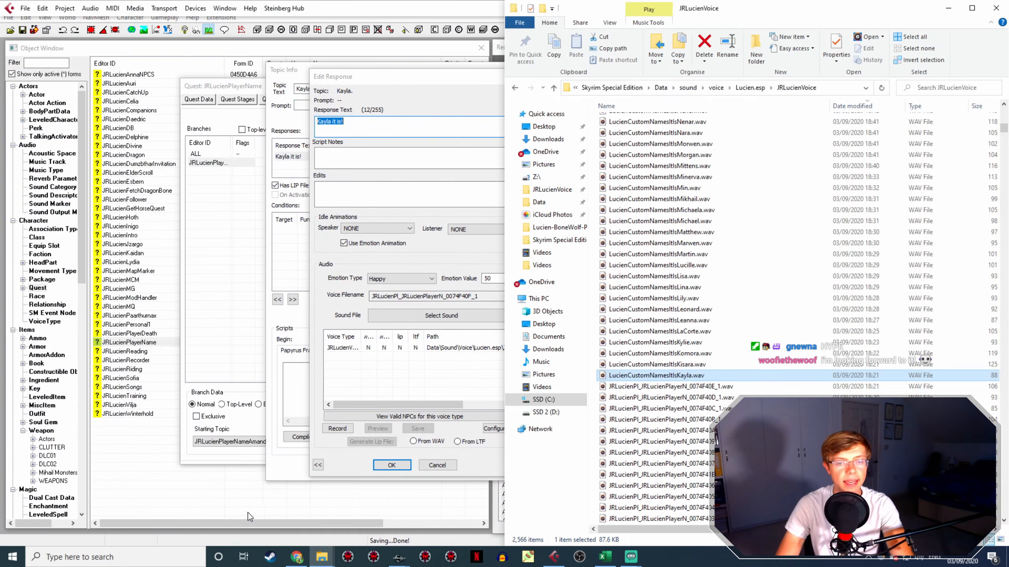
double_click(490, 297)
key(ctrl+c)
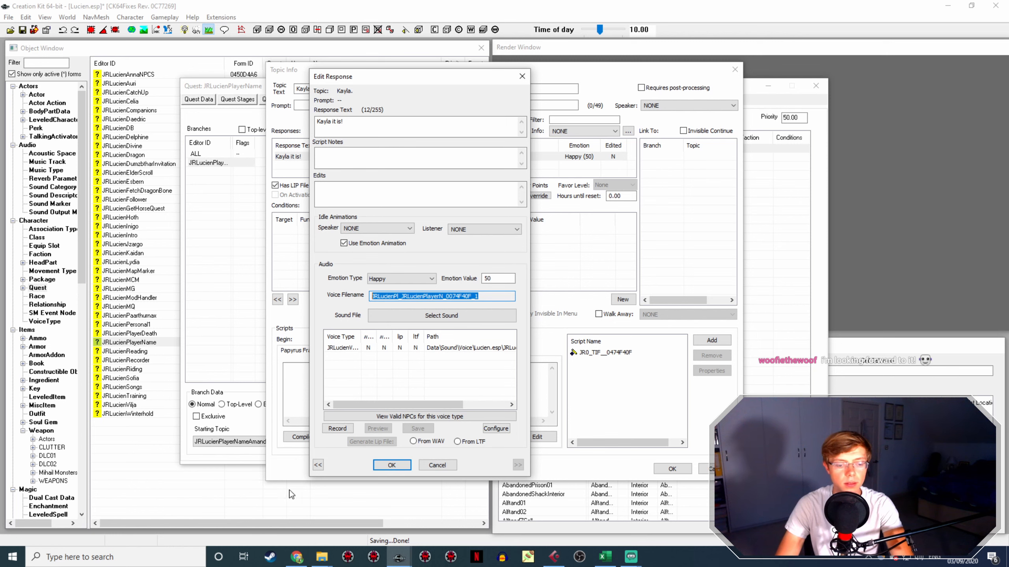
Rename LucienCustomNamesItIsKayla.wav in the JRLucienVoice folder as JRLucienPl_JRLucienPlayerN_0074F40F_1.wav, and accept the open response in Creation Kit
mouse_move(321, 557)
click(246, 517)
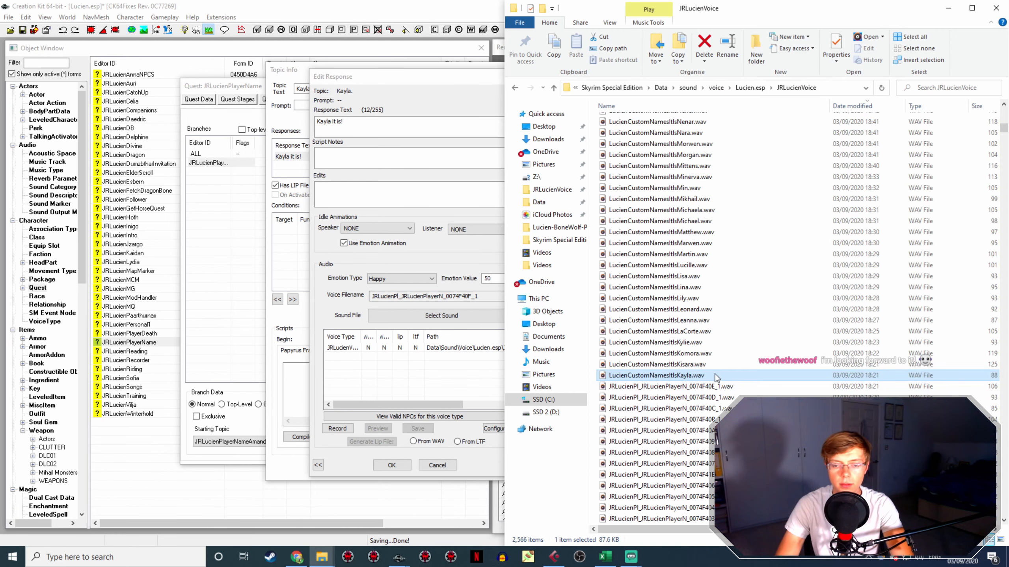
key(F2)
key(ctrl+v)
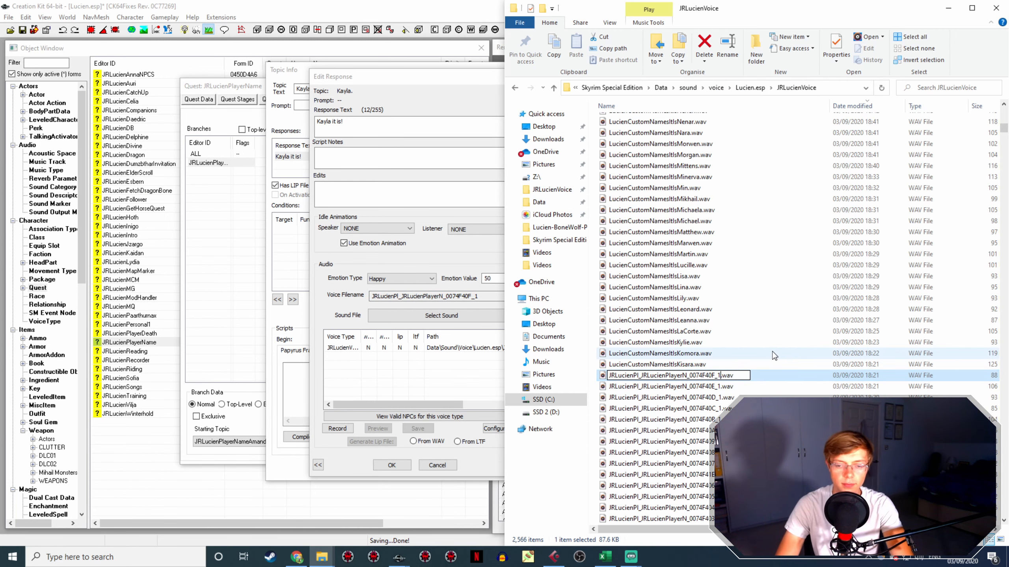
click(773, 351)
click(391, 465)
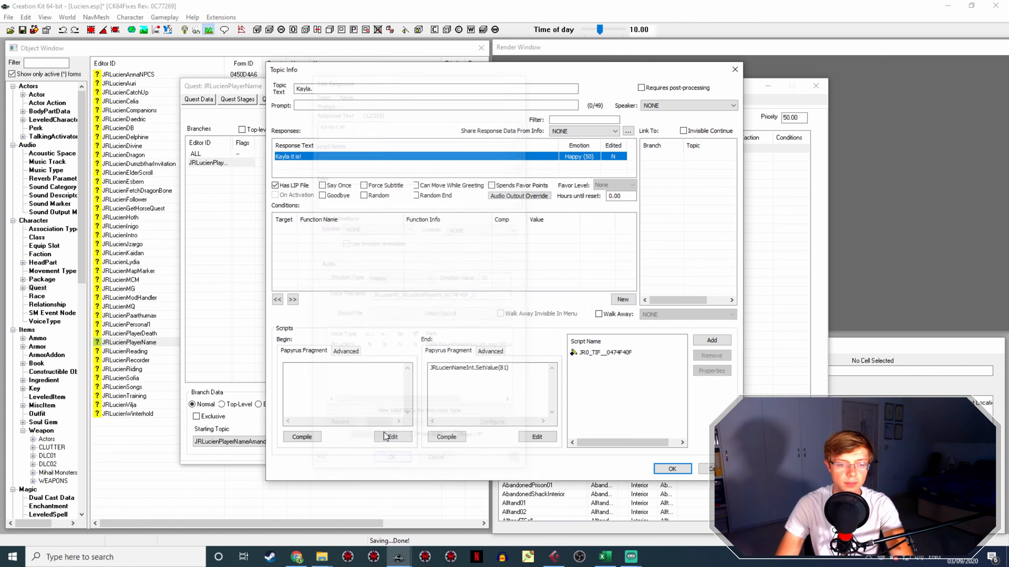
Reopen the Kayla response, generate its lip file from WAV, and accept the response and topic info
double_click(283, 157)
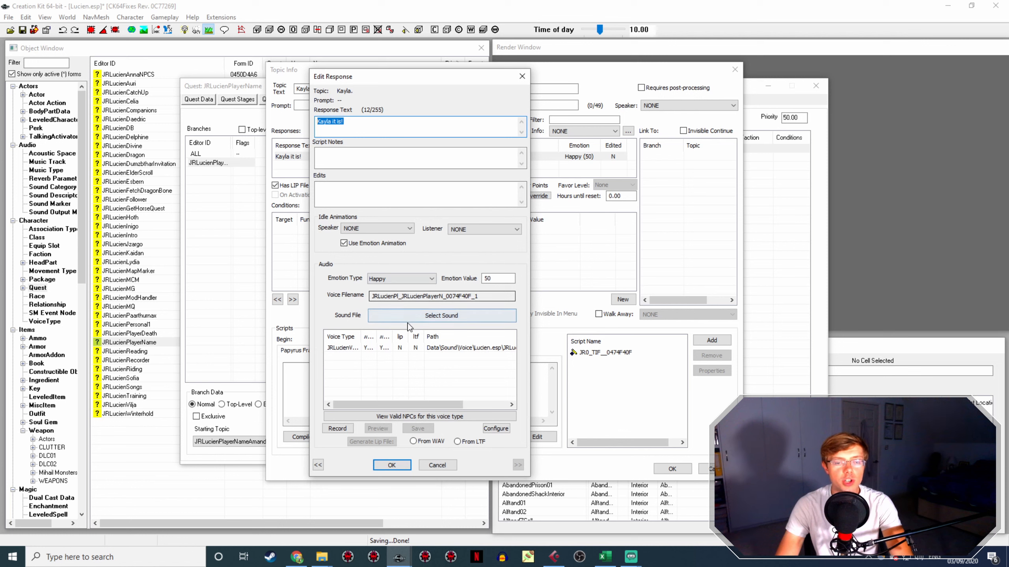
click(435, 444)
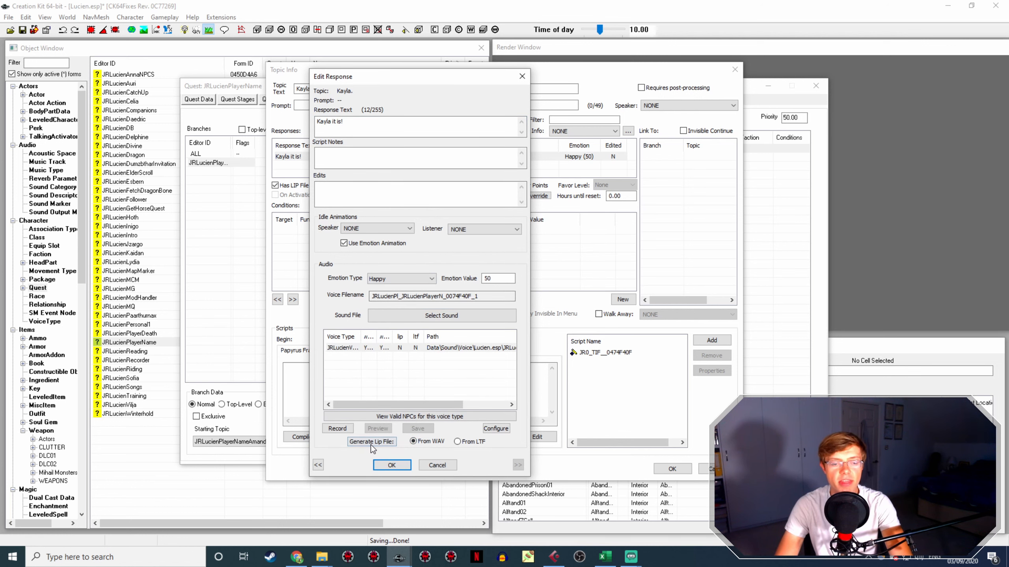
click(390, 465)
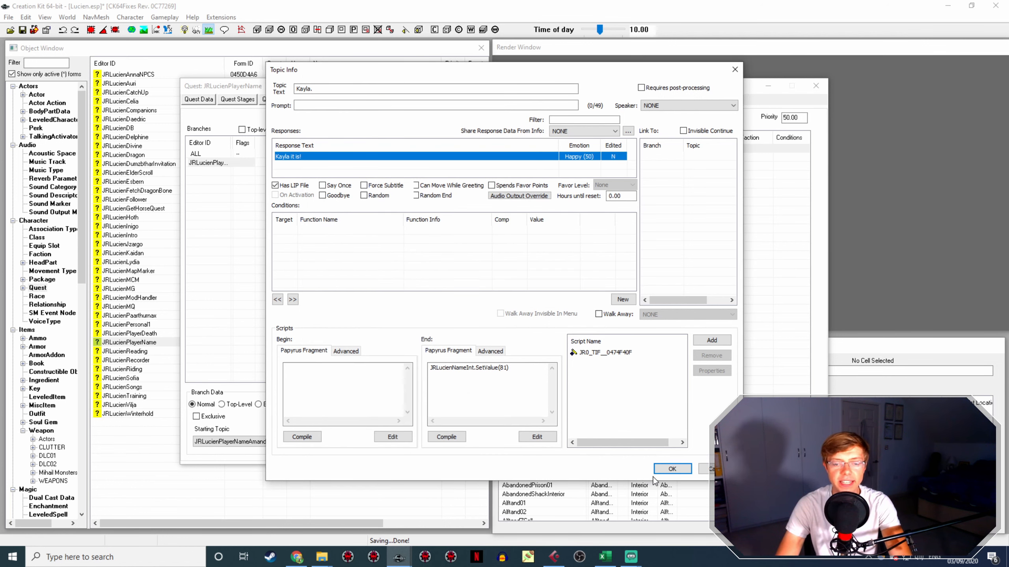
click(666, 471)
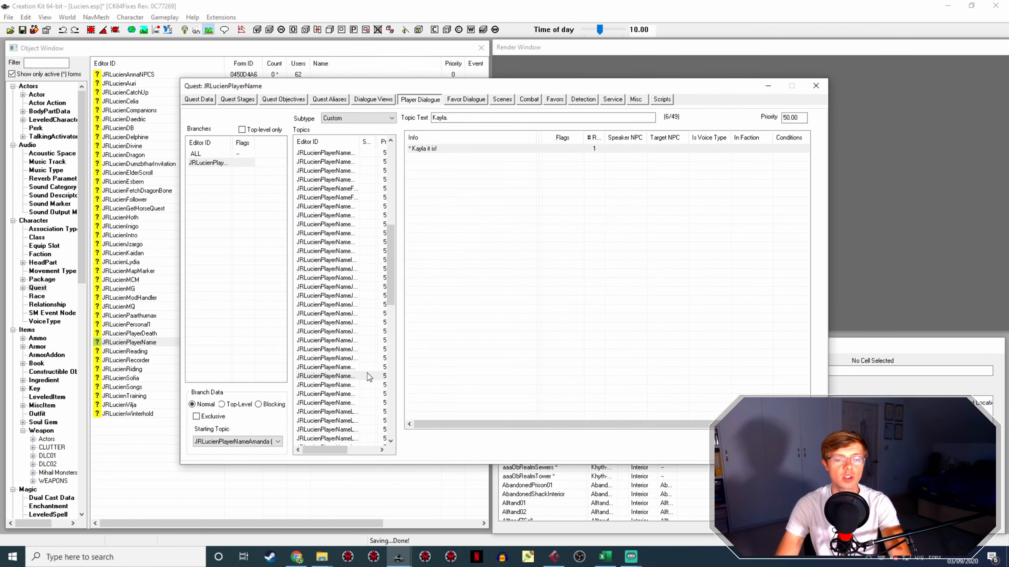
Open the "Kisara it is!" response in the Kisara topic and copy its voice filename
click(343, 385)
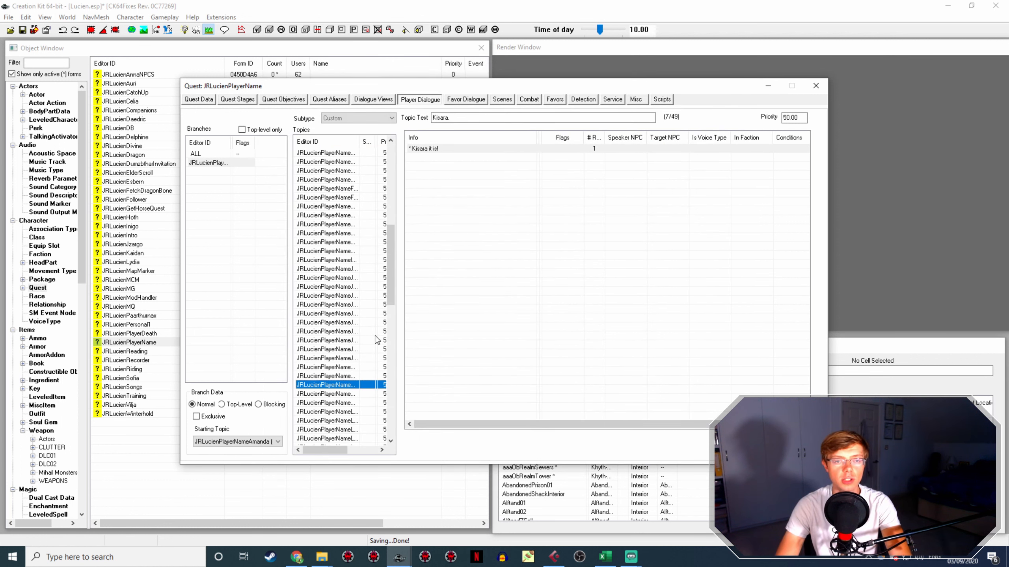
double_click(433, 152)
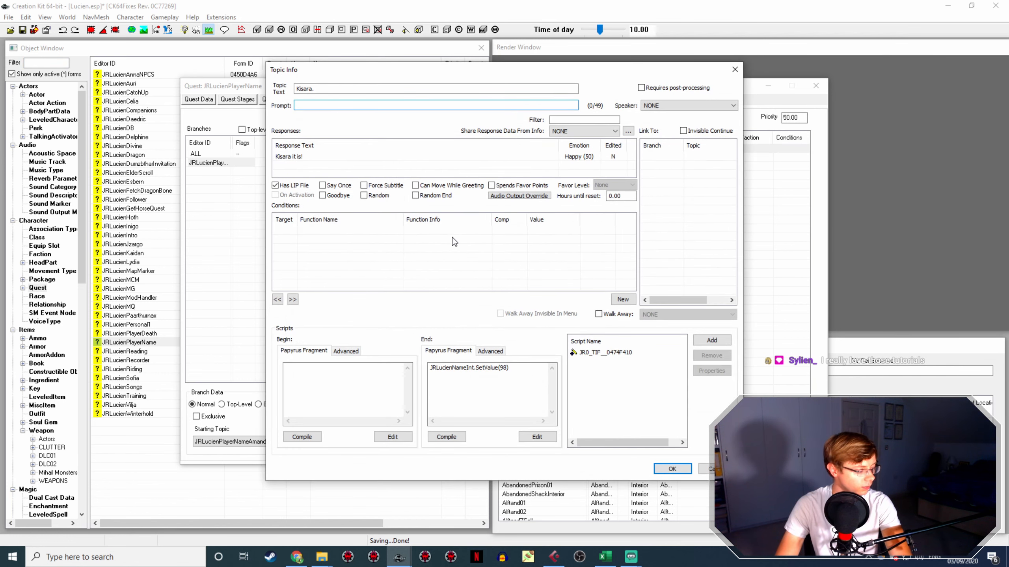
click(310, 155)
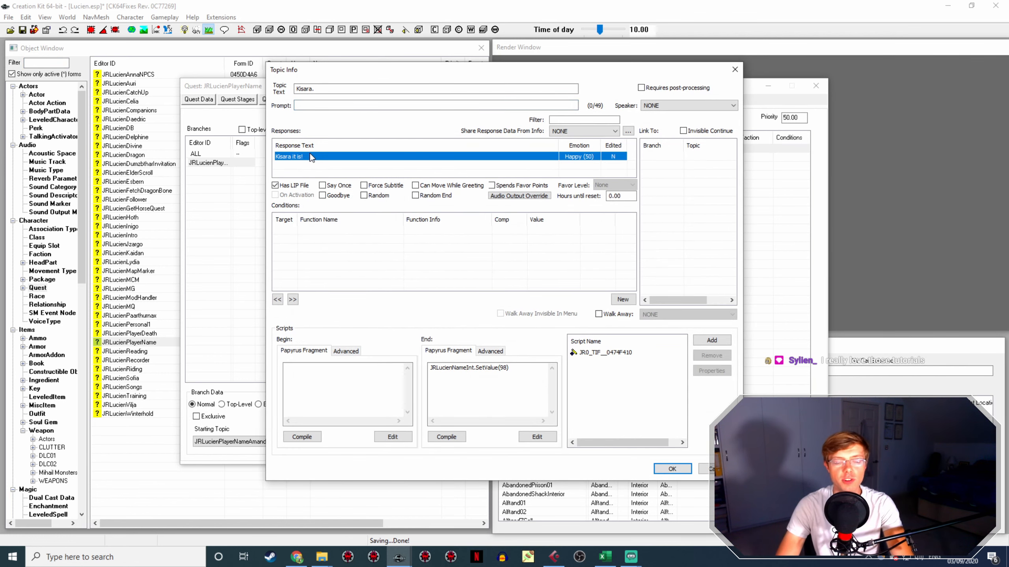
double_click(325, 155)
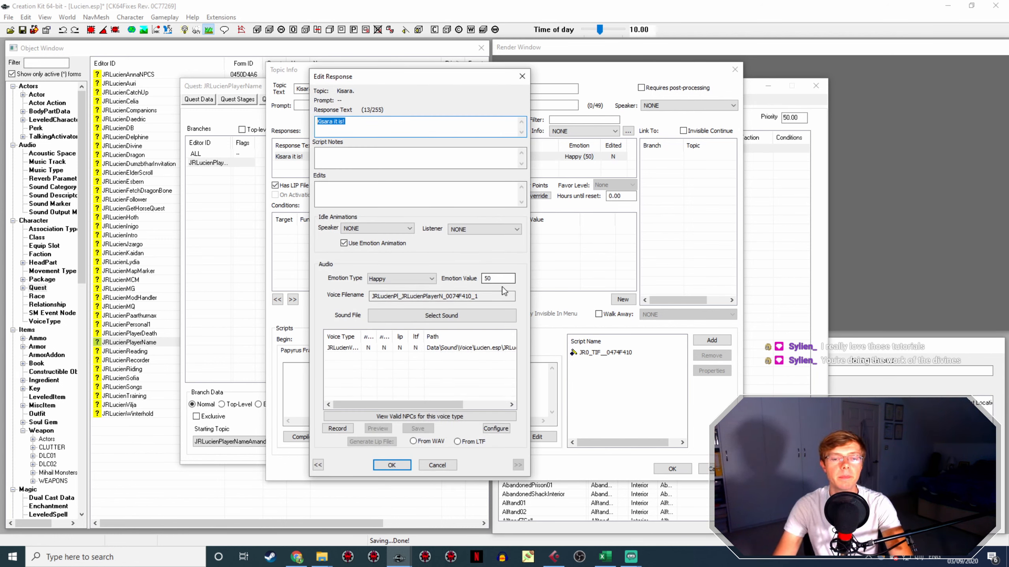
drag(504, 296, 400, 306)
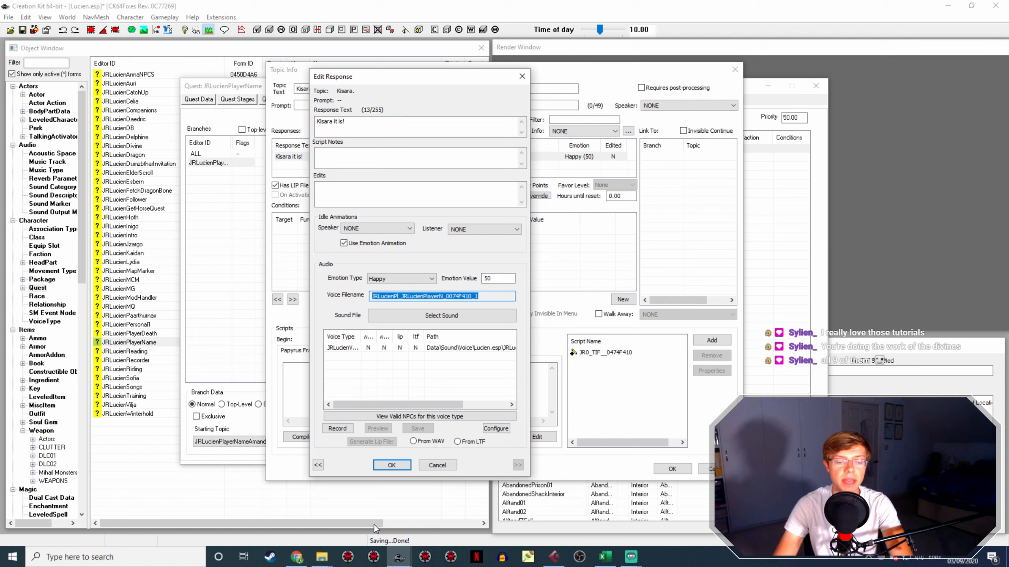
Rename LucienCustomNamesItIsKisara.wav in the JRLucienVoice folder as JRLucienPl_JRLucienPlayerN_0074F410_1.wav, and accept the open response in Creation Kit
click(322, 557)
click(251, 520)
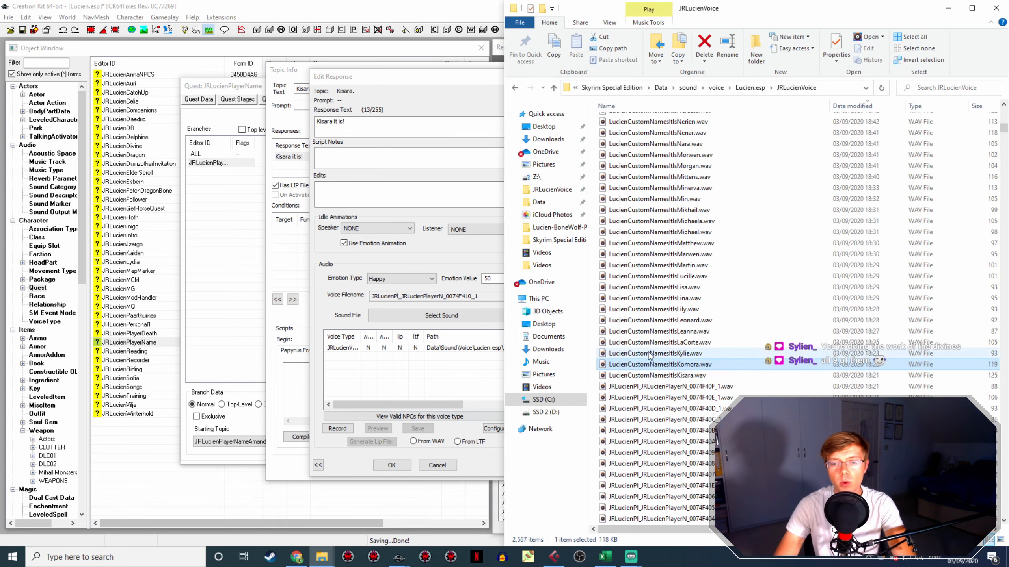
click(693, 376)
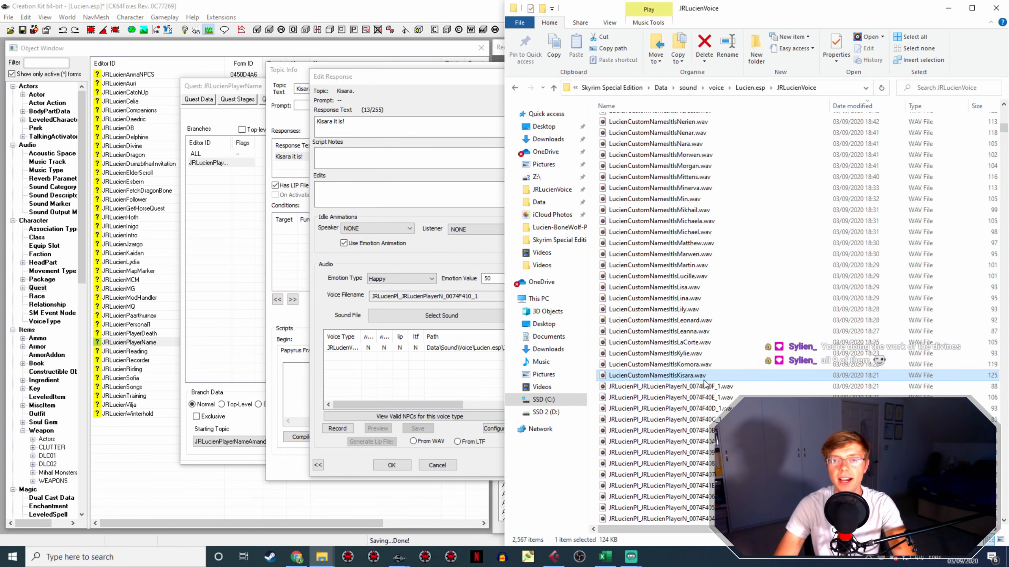
key(F2)
text(JRLucienPl_JRLucienPlayerN_0074F410_1)
click(385, 402)
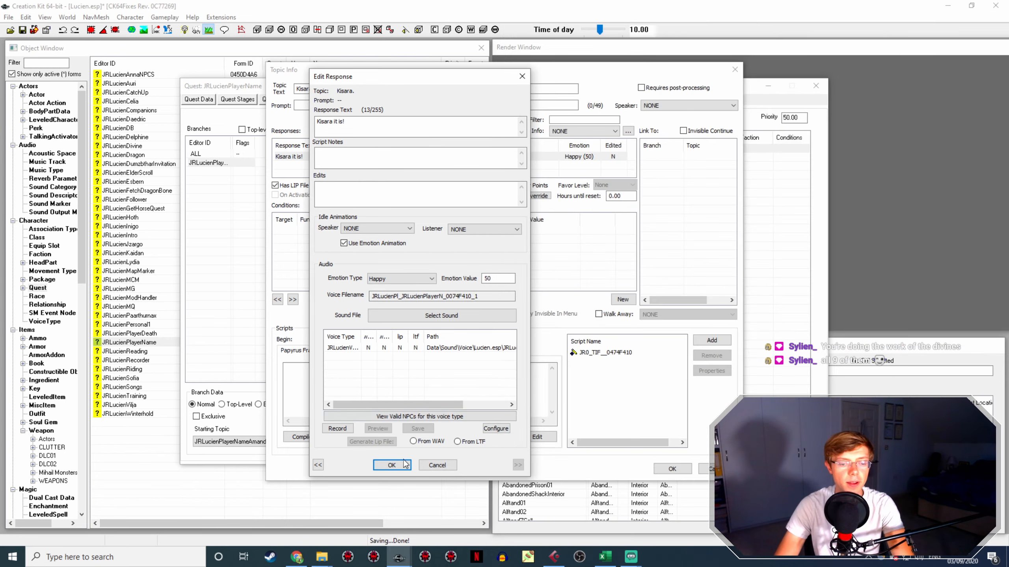
key(Return)
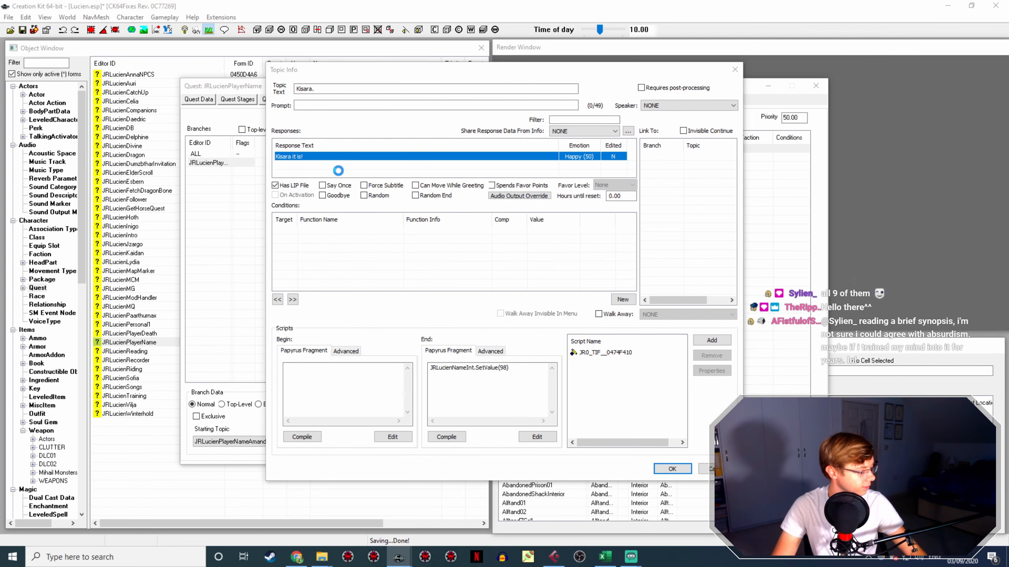
Reopen the Kisara response, generate its lip file from WAV, and accept the response and topic info
double_click(338, 170)
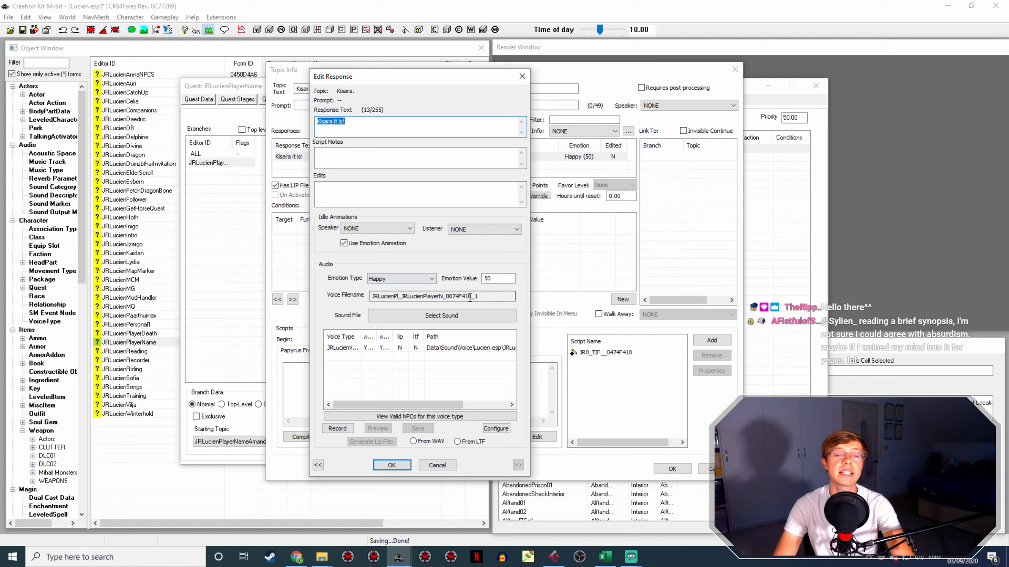
drag(457, 298, 344, 289)
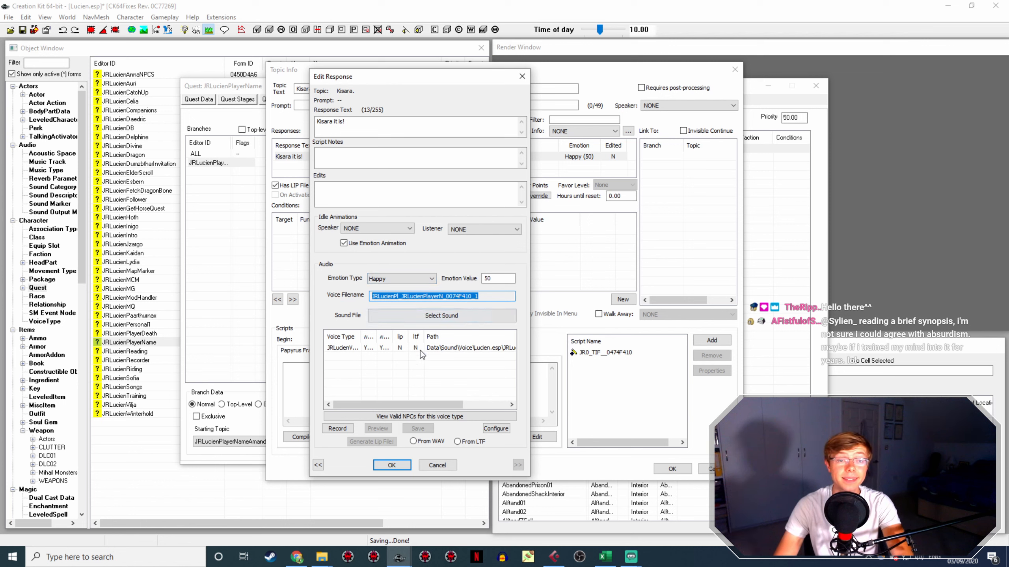
click(438, 348)
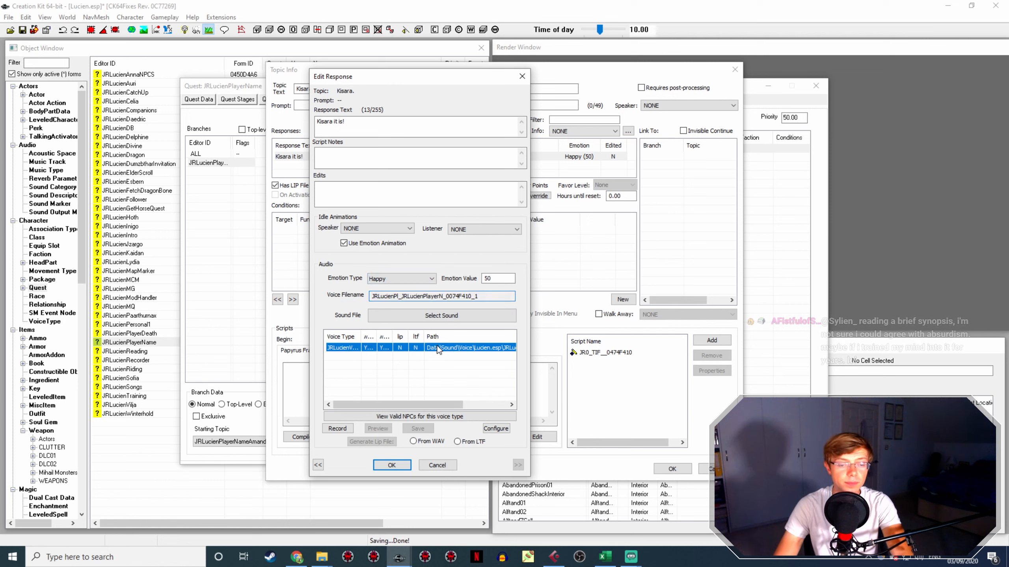
click(409, 462)
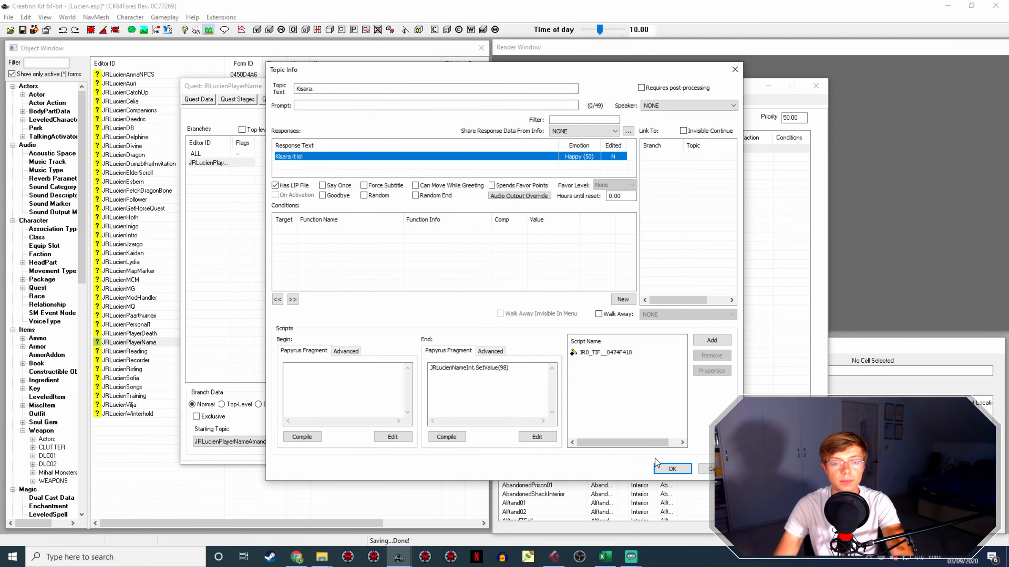
click(671, 469)
Open the "Ko'mora it is!" response in the Ko'mora topic and copy its voice filename
click(337, 394)
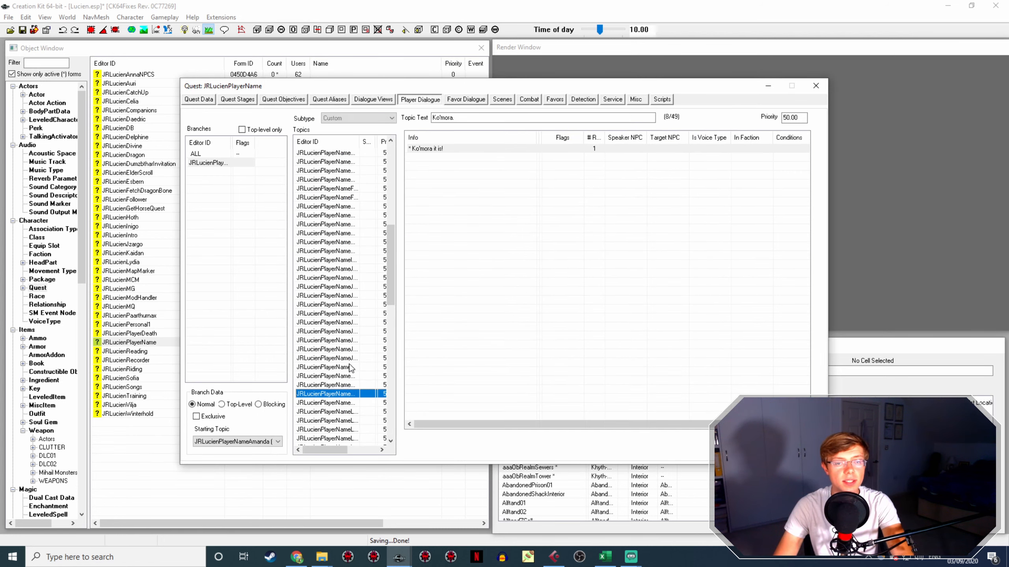
click(428, 148)
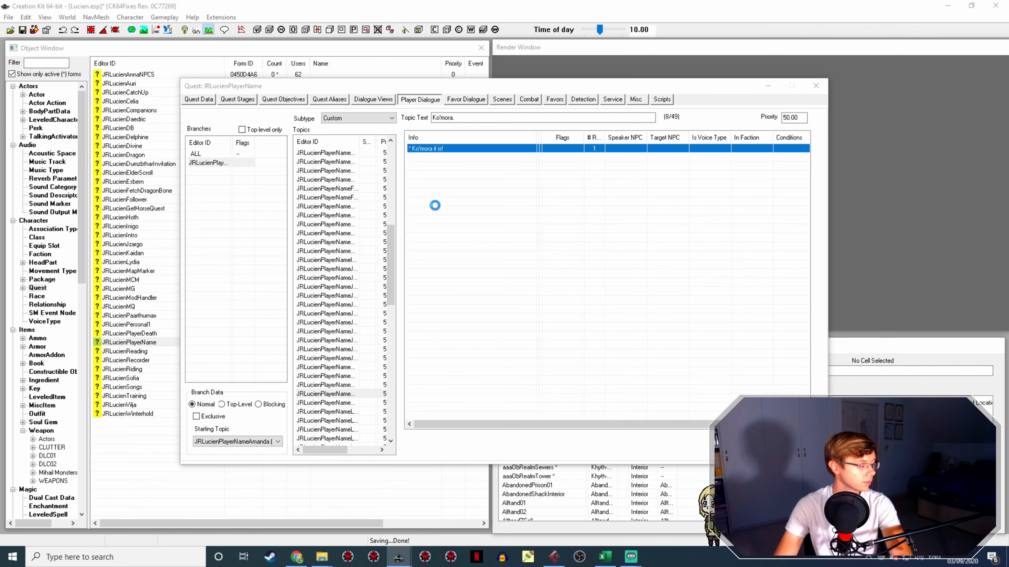
click(313, 157)
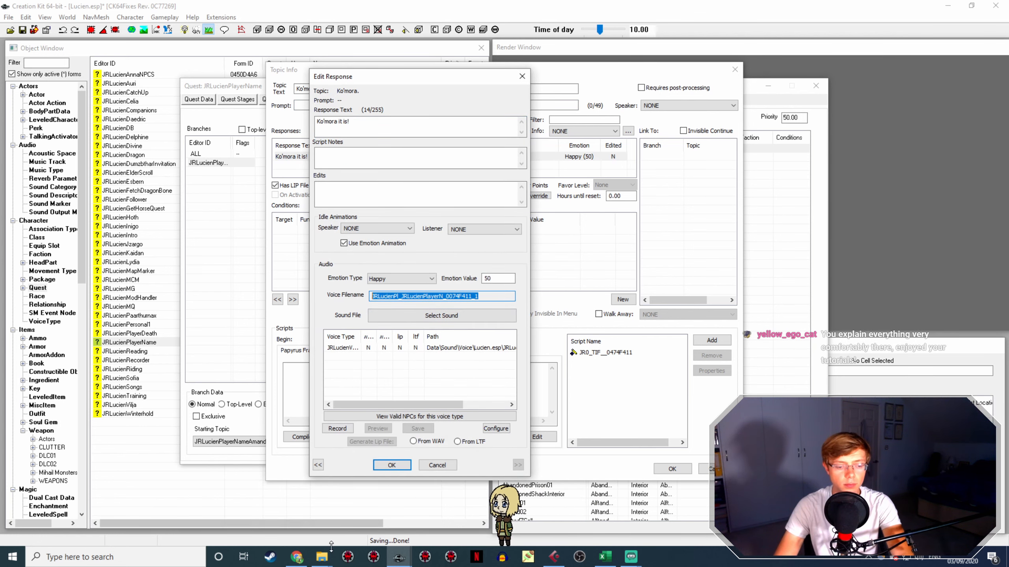
Rename LucienCustomNamesItIsKomora.wav in the JRLucienVoice folder as JRLucienPl_JRLucienPlayerN_0074F411_1.wav, and accept the open response in Creation Kit
click(321, 557)
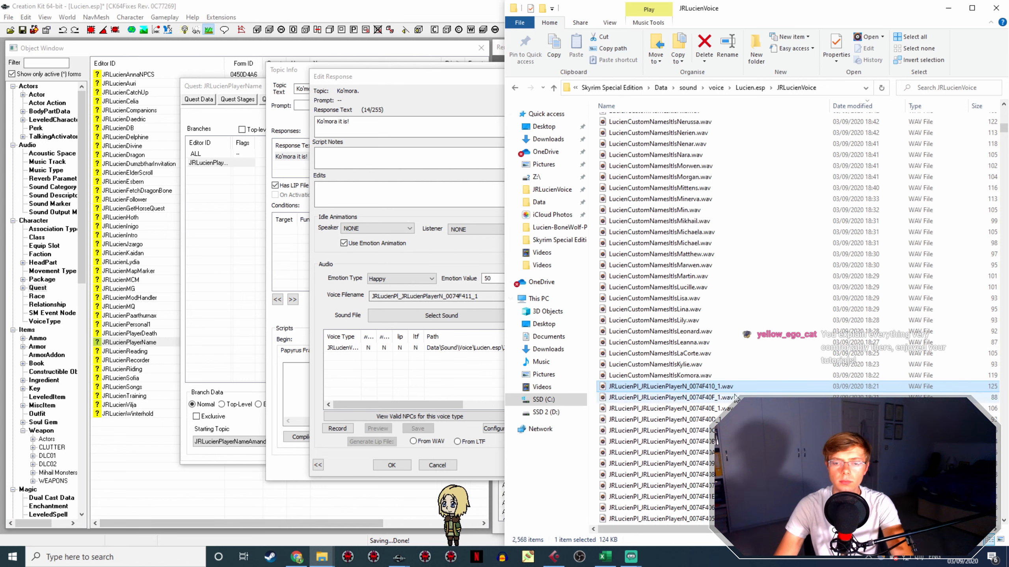
click(710, 377)
key(F2)
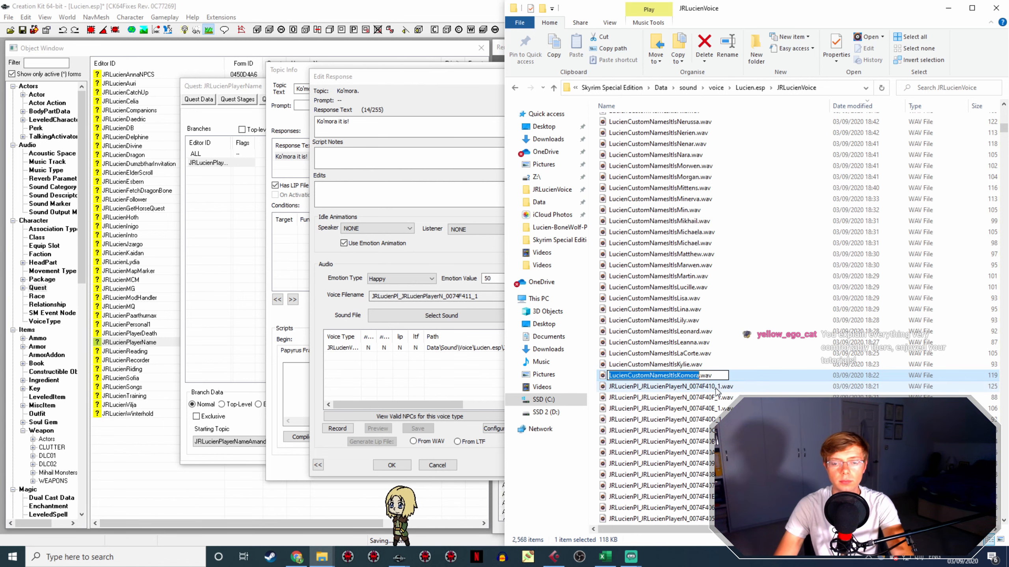
text(JRLucienPl_JRLucienPlayerN_0074F411_1)
click(404, 466)
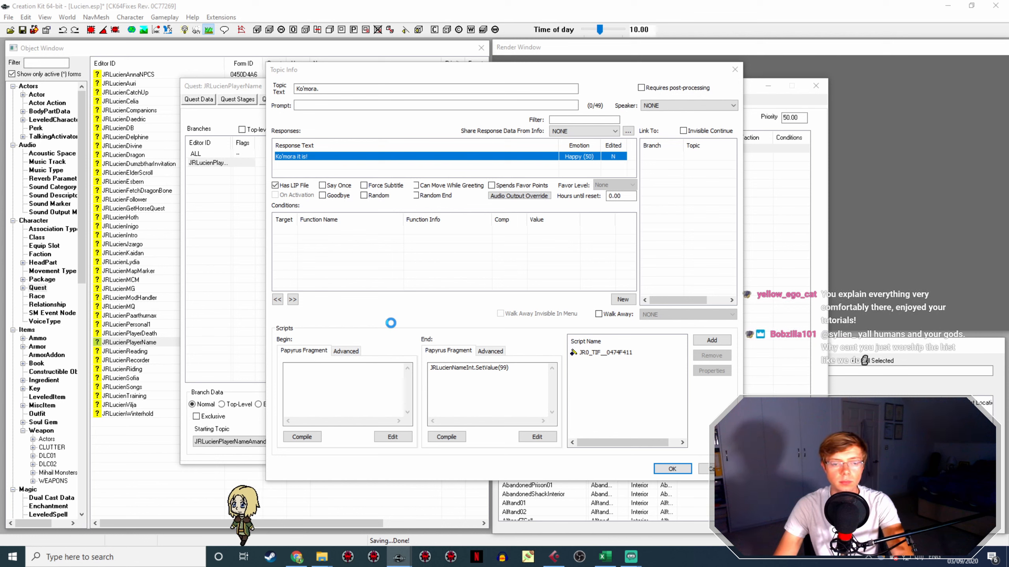
Reopen the Ko'mora response, generate its lip file from WAV, and accept the response and topic info
click(413, 347)
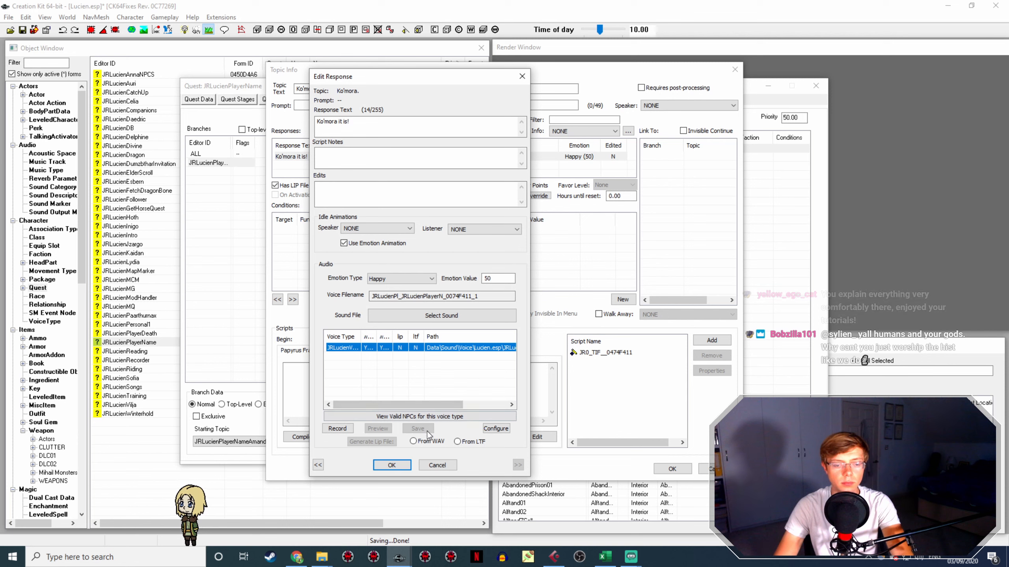
click(392, 465)
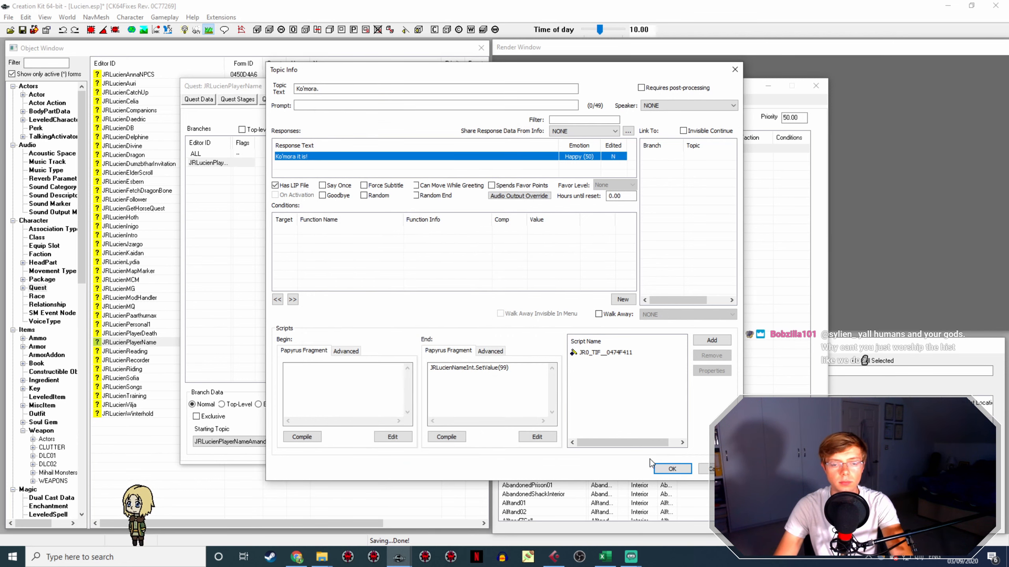
click(672, 469)
Open the "Kylie it is!" response in the Kylie topic and copy its voice filename
click(347, 403)
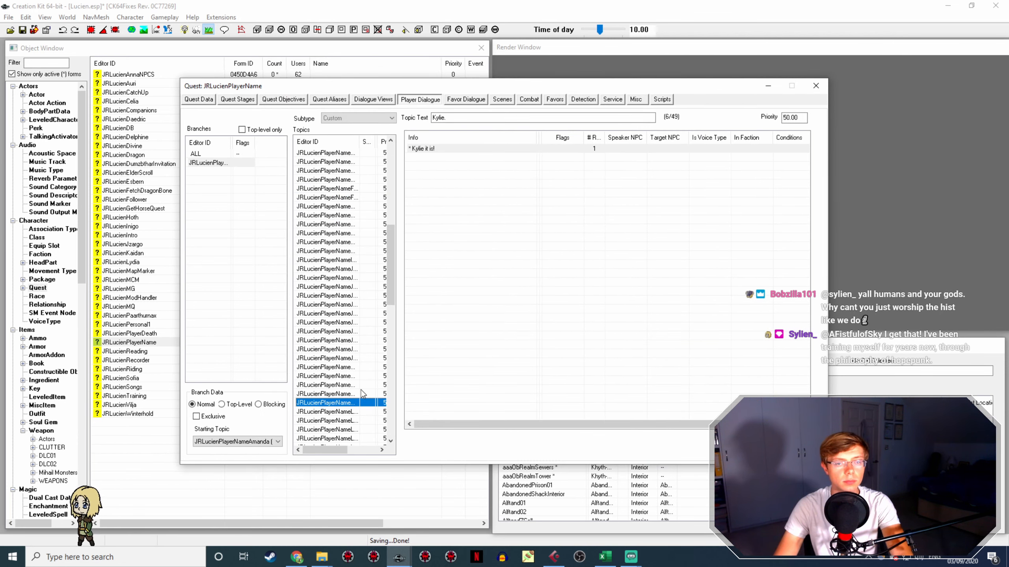
double_click(438, 148)
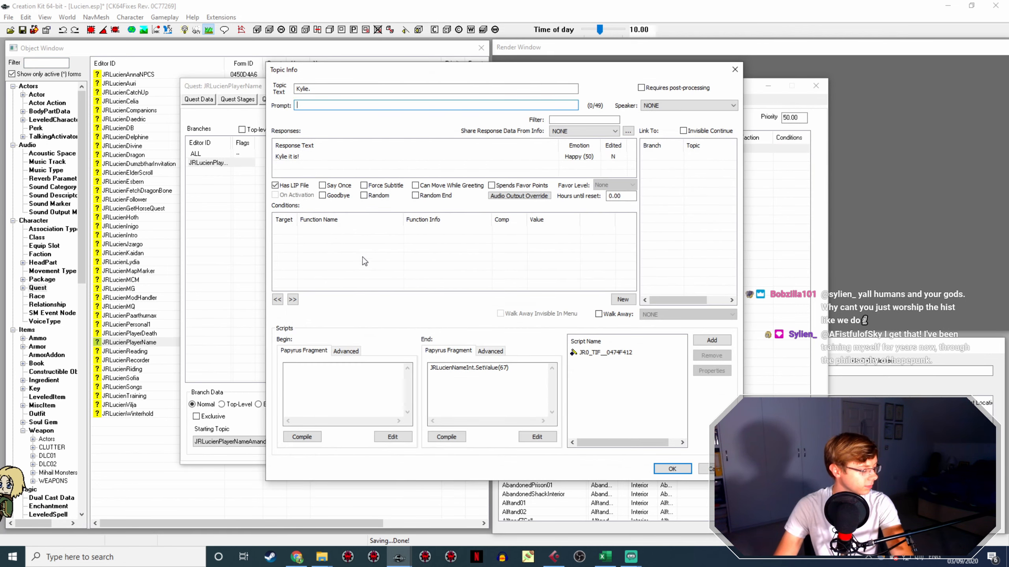
double_click(293, 156)
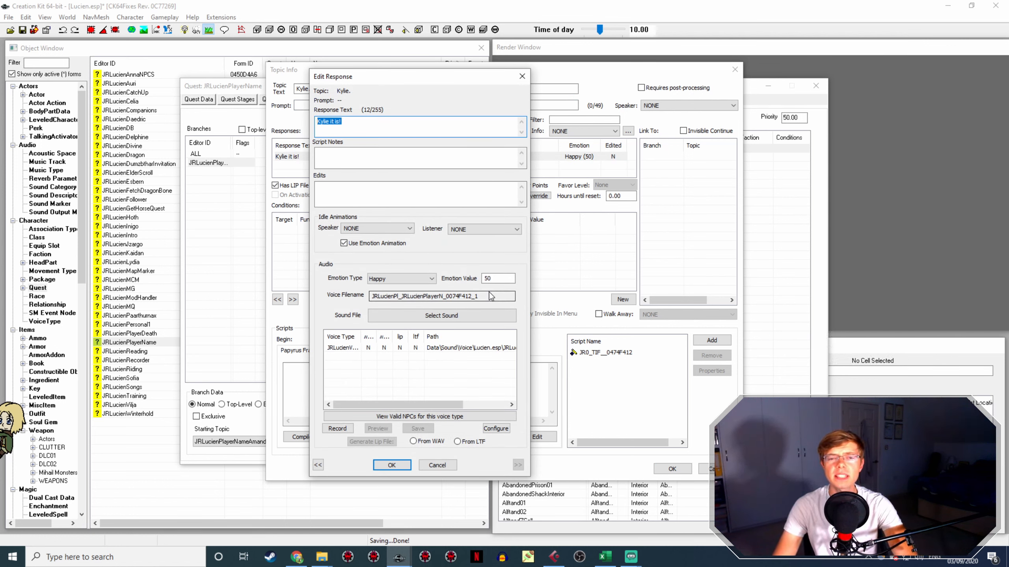
drag(480, 296, 323, 306)
key(ctrl+c)
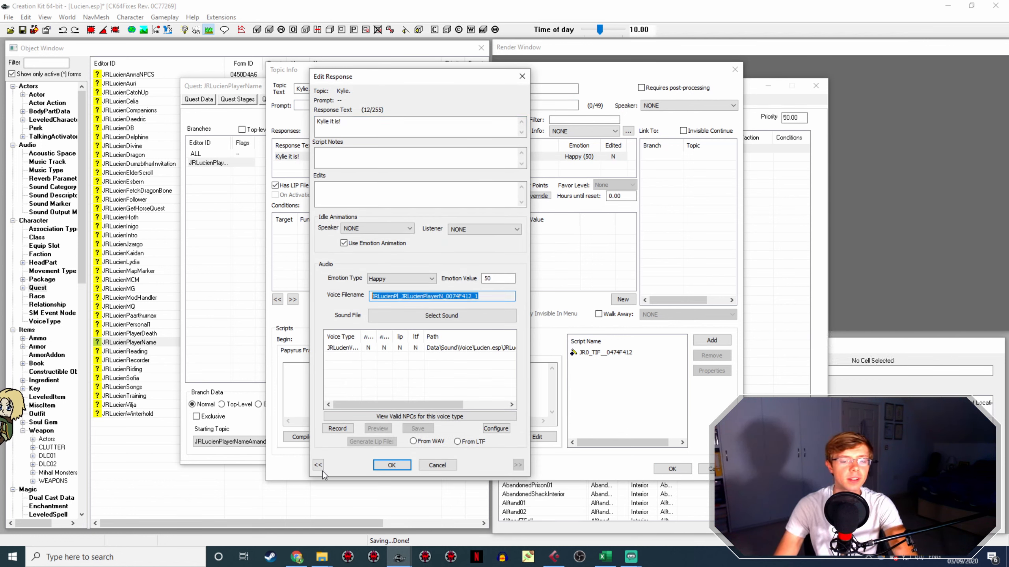
Rename LucienCustomNamesItIsKylie.wav in the JRLucienVoice folder as JRLucienPl_JRLucienPlayerN_0074F412_1.wav, and accept the open response in Creation Kit
click(321, 557)
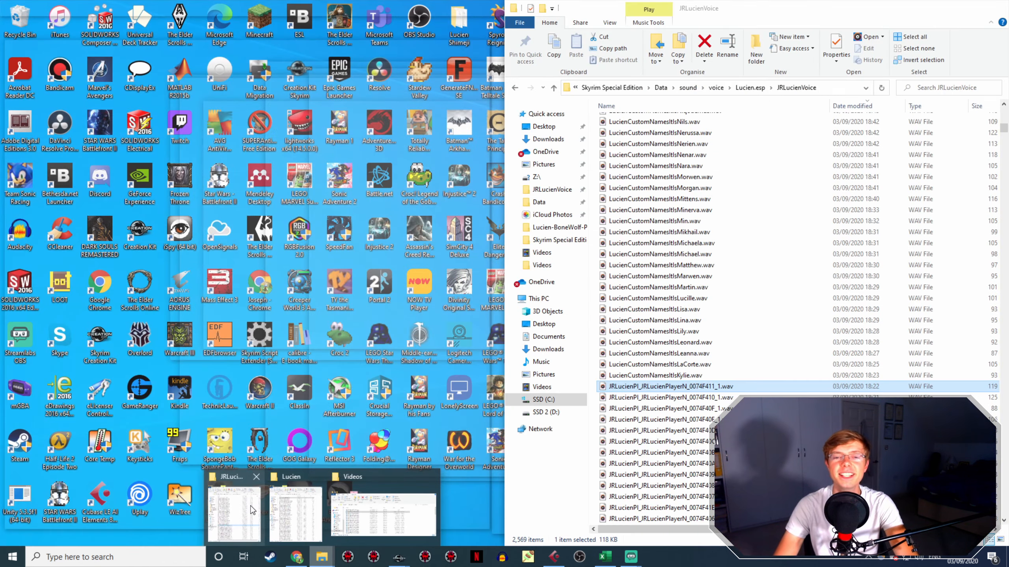
click(251, 507)
click(683, 376)
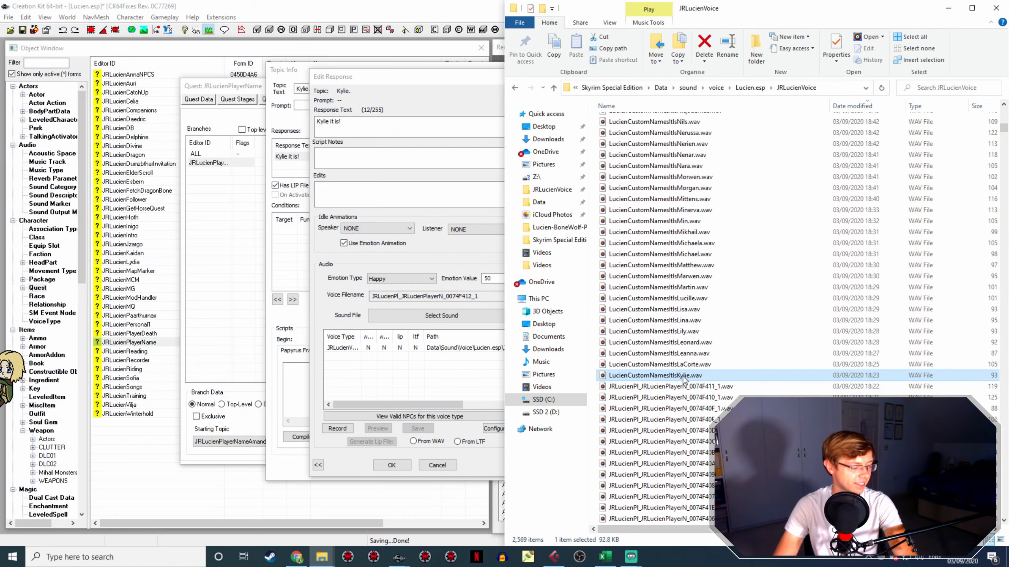
key(F2)
key(ctrl+v)
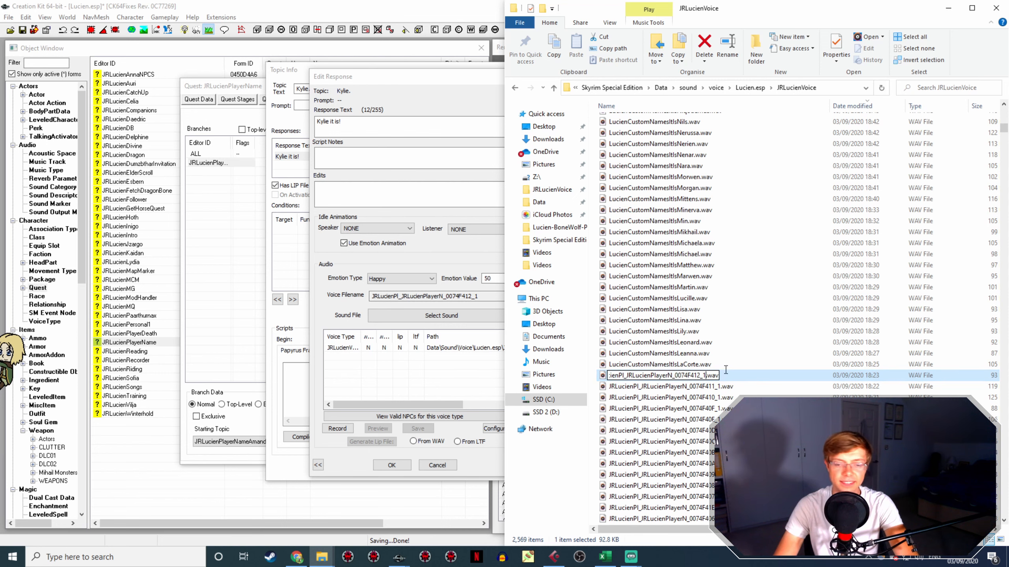
key(Return)
click(403, 465)
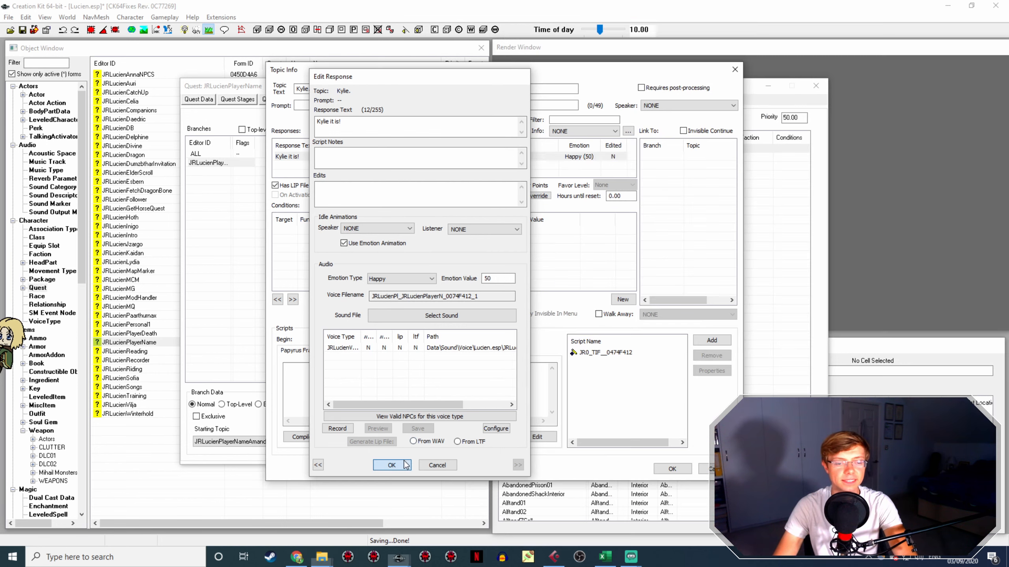
Reopen the Kylie response, generate its lip file from WAV, and accept the response and topic info
double_click(323, 156)
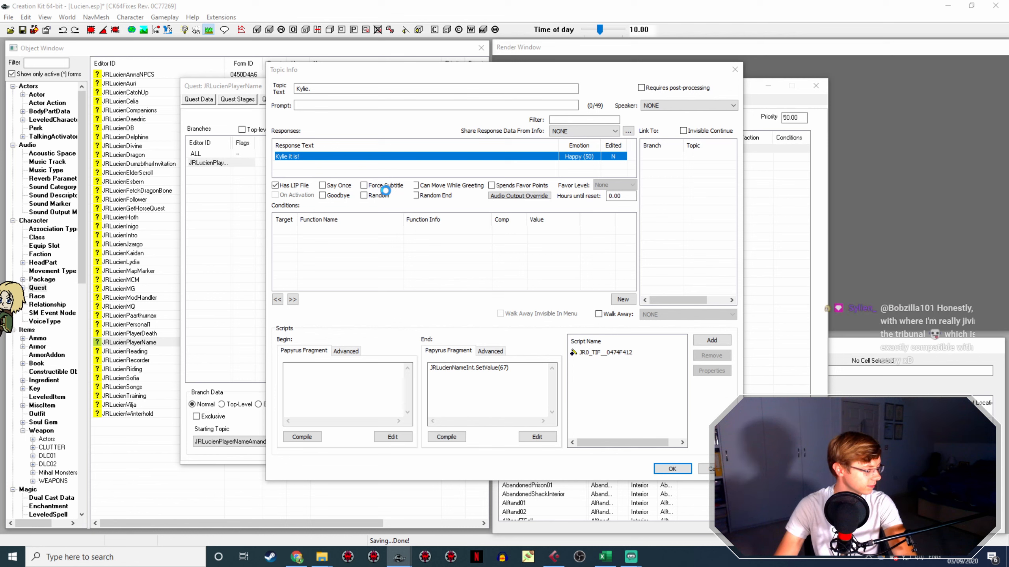
click(427, 347)
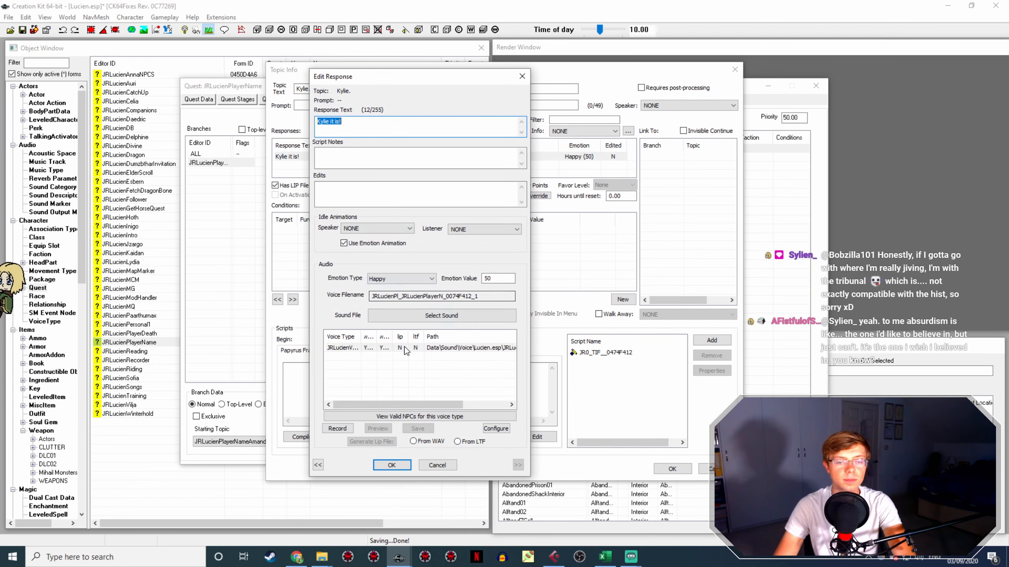
click(426, 441)
click(392, 465)
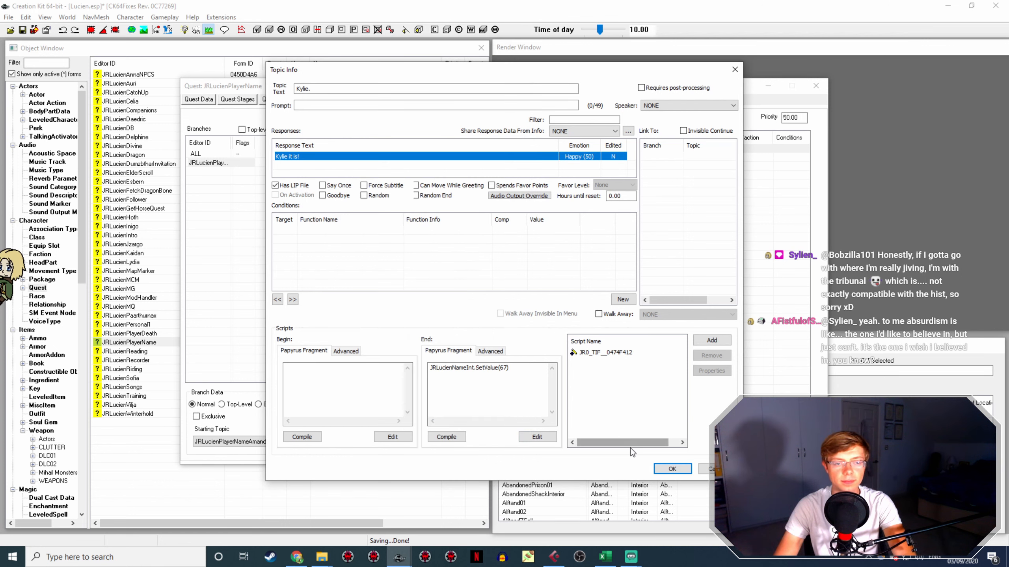
click(672, 469)
Open the "La'Corte it is!" response in the La'Corte topic and copy its voice filename
click(331, 412)
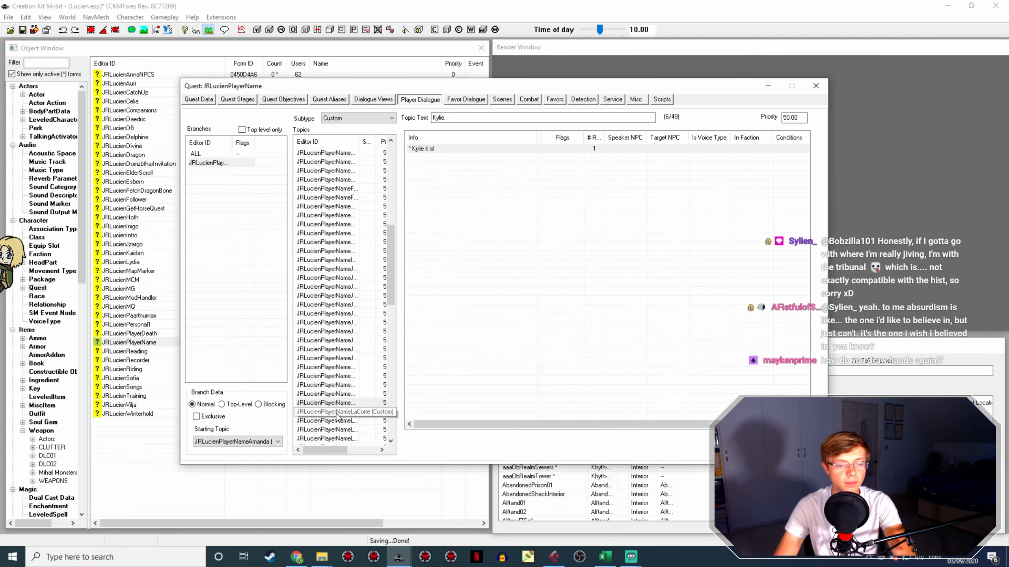
double_click(437, 149)
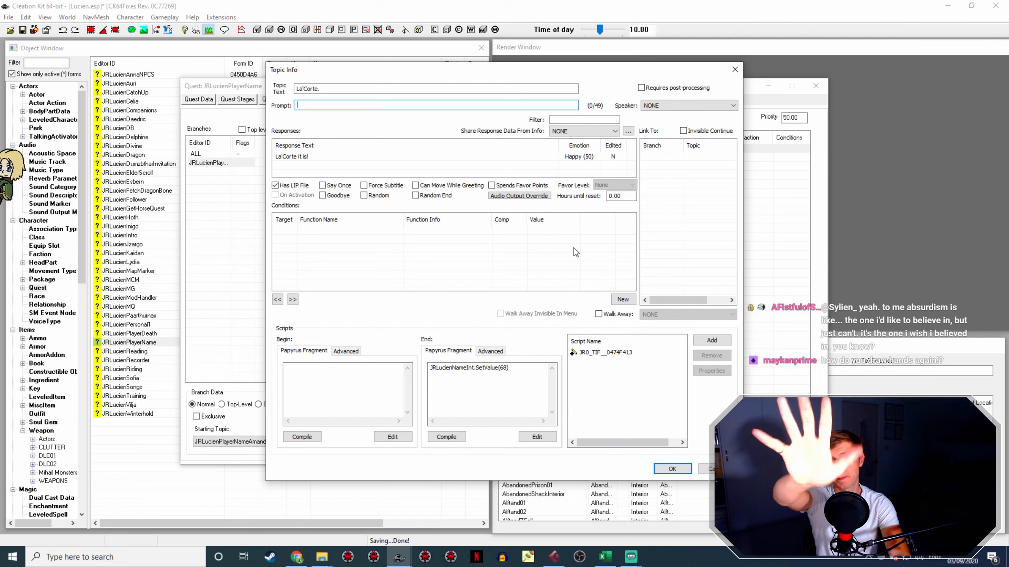
double_click(298, 156)
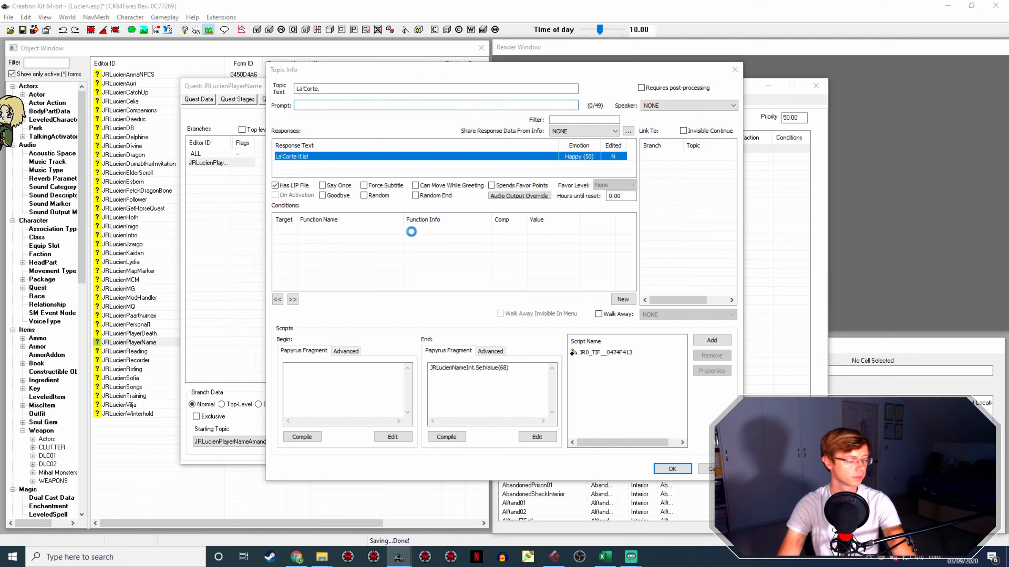
double_click(487, 295)
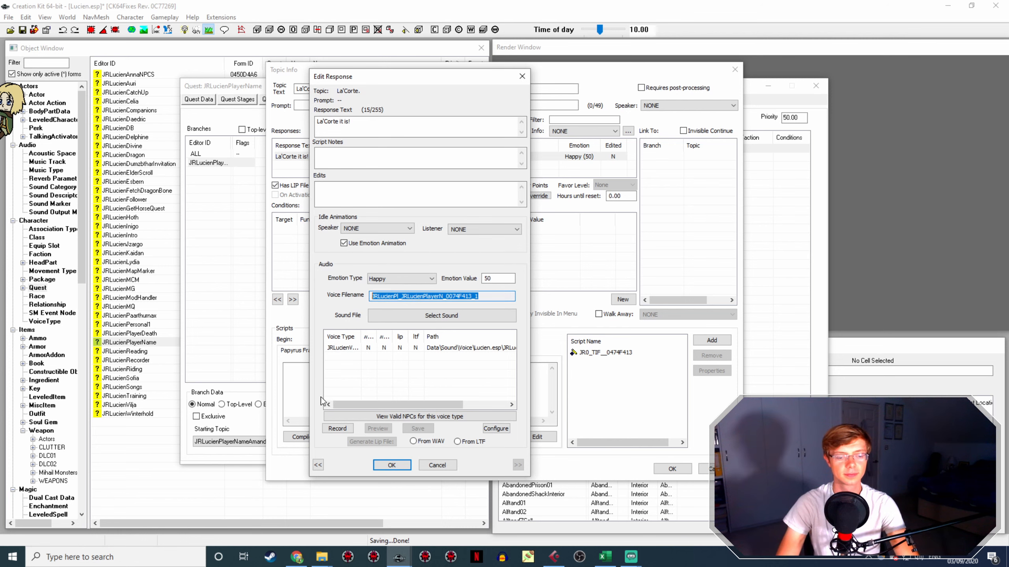
Rename LucienCustomNamesItIsLaCorte.wav in the JRLucienVoice folder as JRLucienPl_JRLucienPlayerN_0074F413_1.wav, and accept the open response in Creation Kit
click(321, 556)
click(243, 521)
click(719, 377)
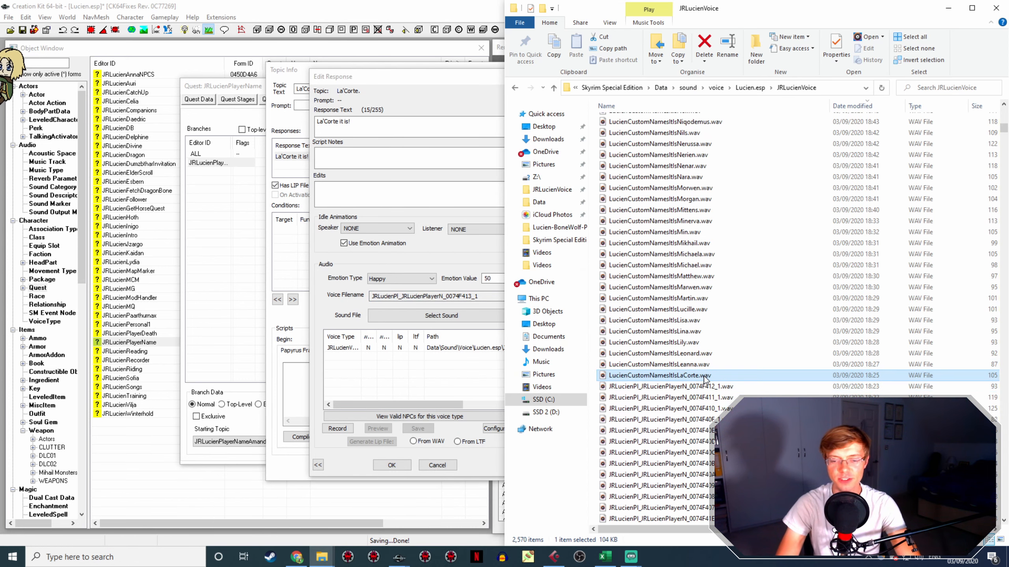
click(392, 465)
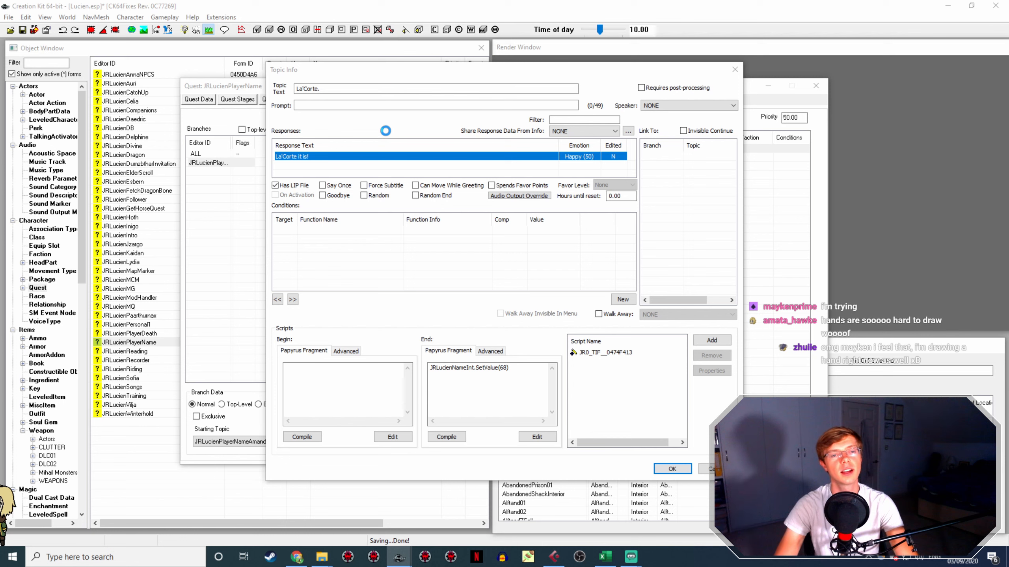
Reopen the La'Corte response, generate its lip file from WAV, and accept the response
double_click(387, 157)
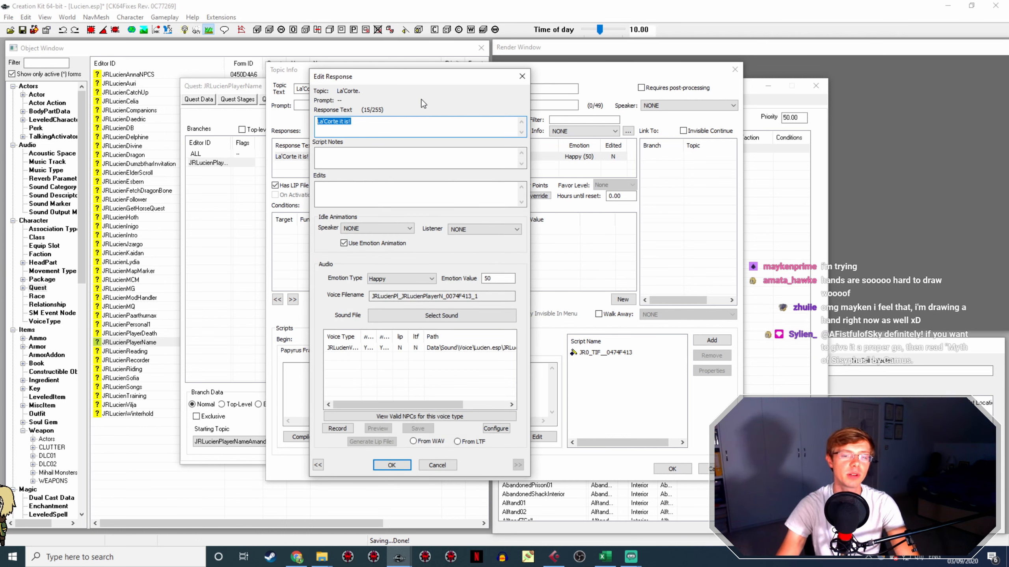
click(428, 349)
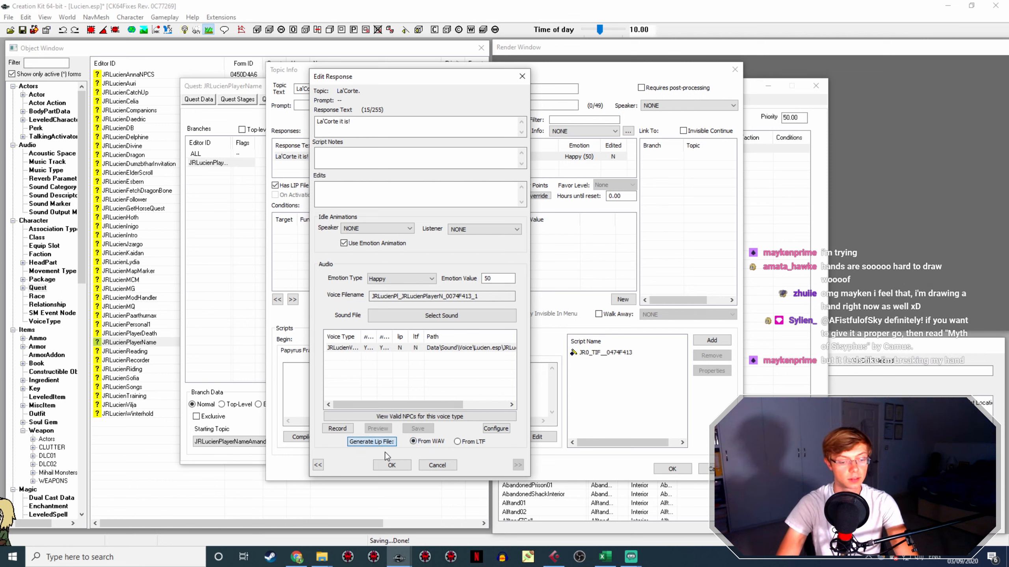
click(392, 465)
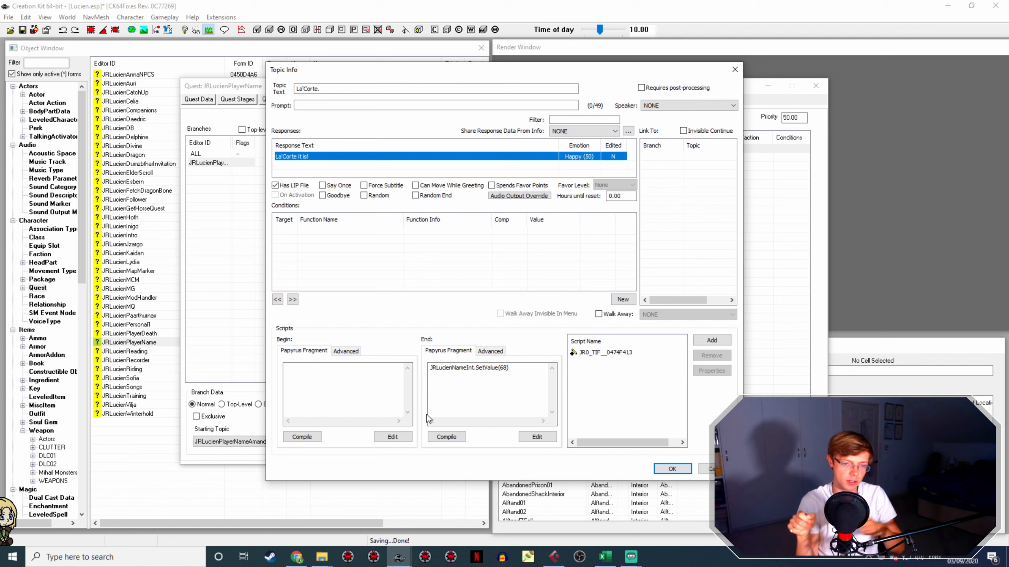
Recheck the La'Corte response's lip file status, and accept the response and topic info
click(633, 353)
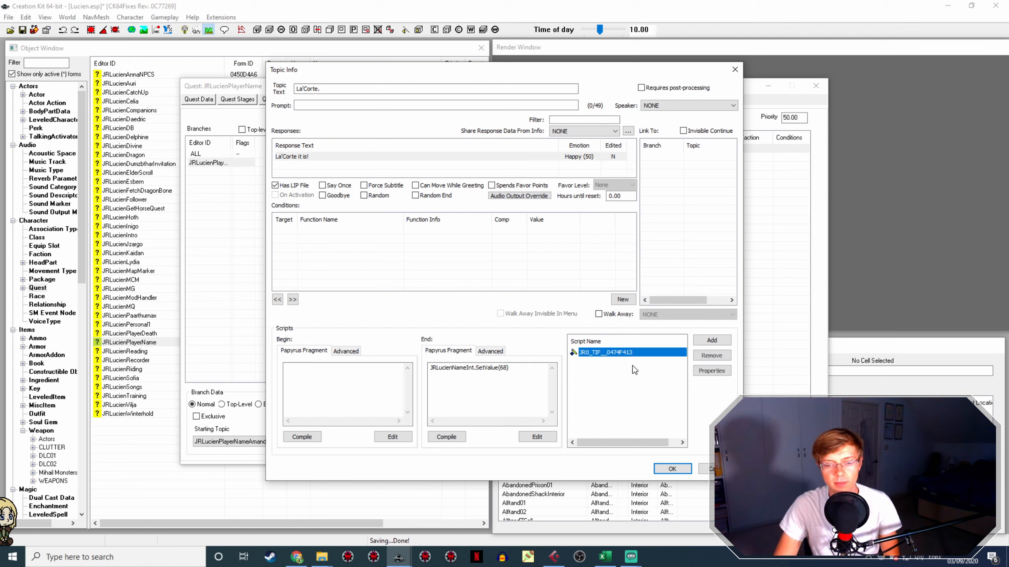
double_click(312, 157)
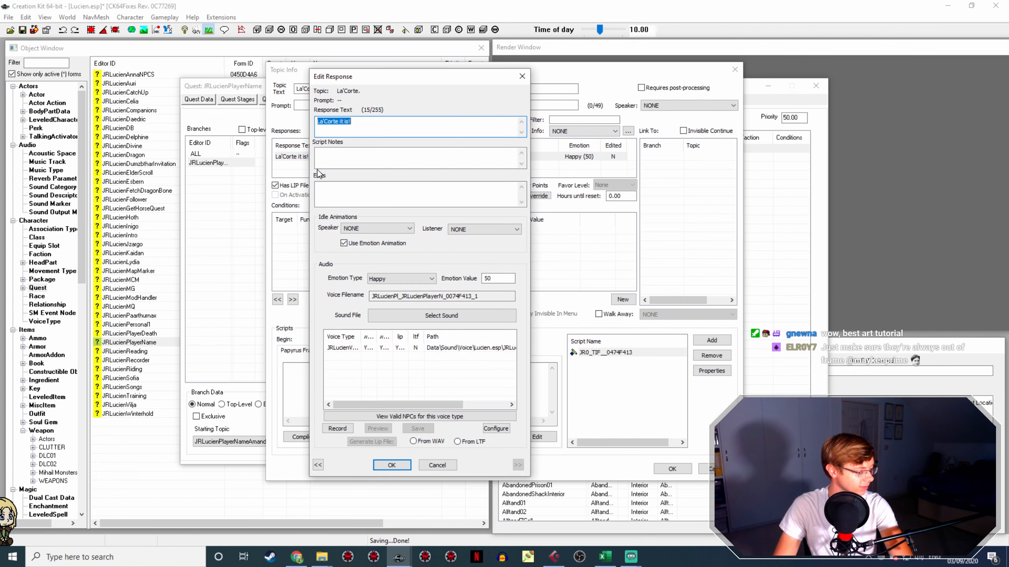
click(384, 466)
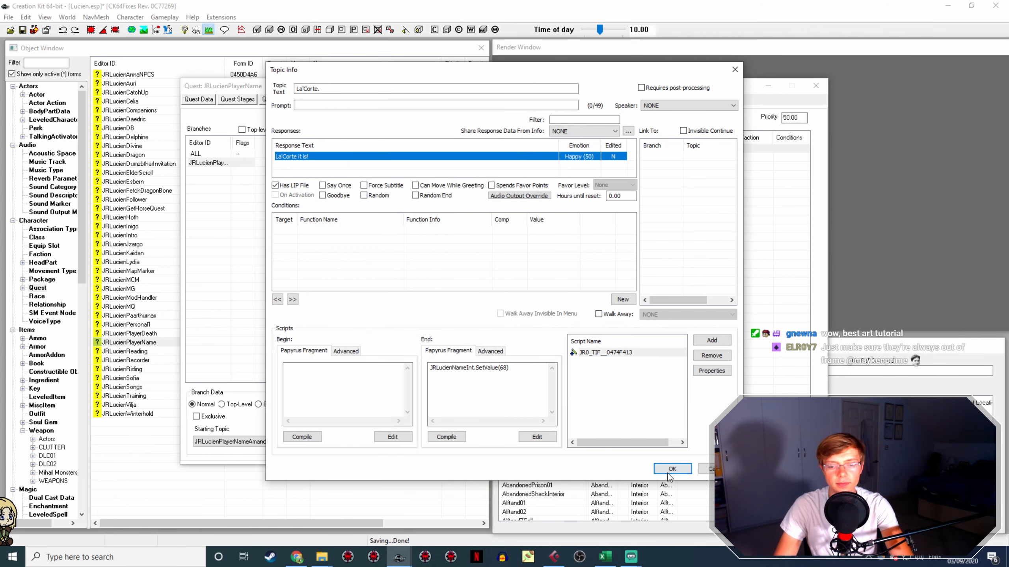
click(671, 469)
Open the "Leonard it is!" response in the Leonard topic and copy its voice filename
click(349, 429)
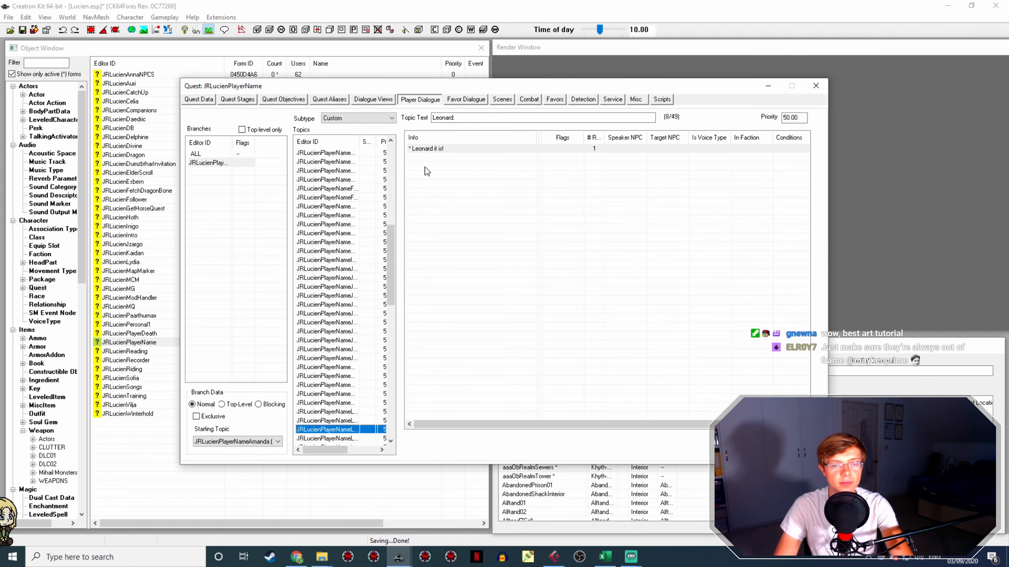
click(438, 149)
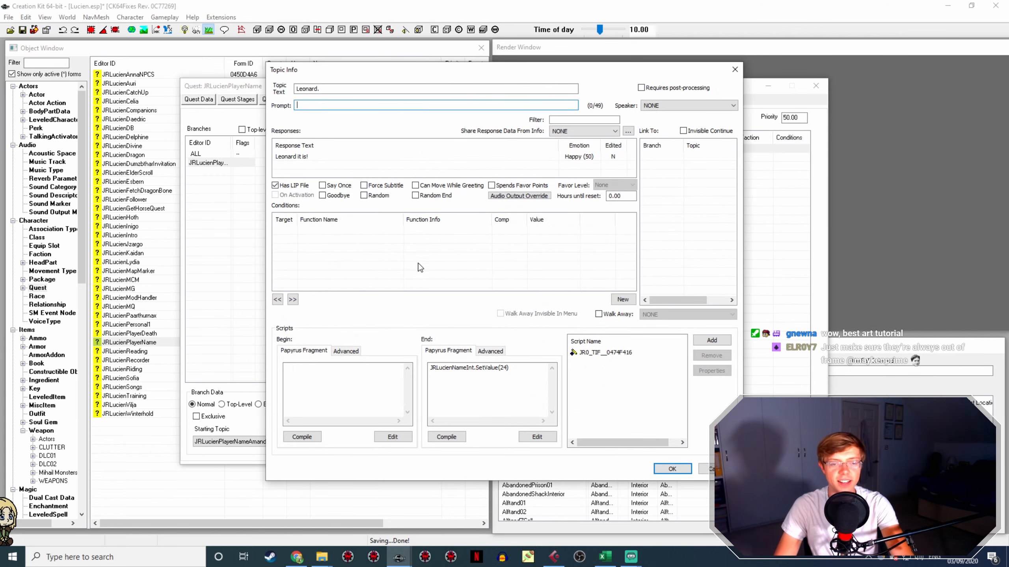
double_click(287, 156)
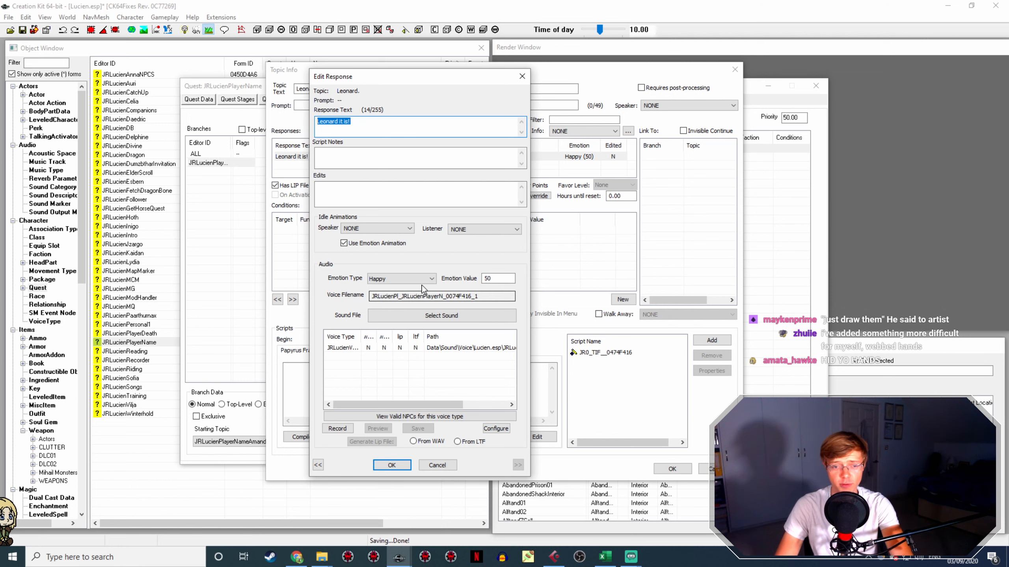
double_click(477, 296)
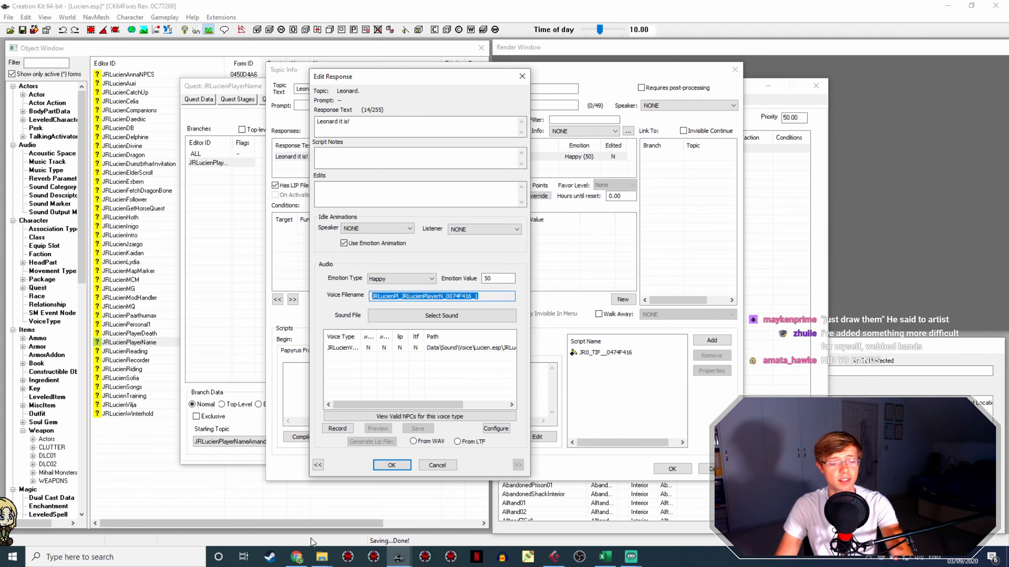
Rename LucienCustomNamesItIsLeonard.wav in the JRLucienVoice folder as JRLucienPl_JRLucienPlayerN_0074F416_1.wav, and accept the open response in Creation Kit
click(322, 556)
click(239, 523)
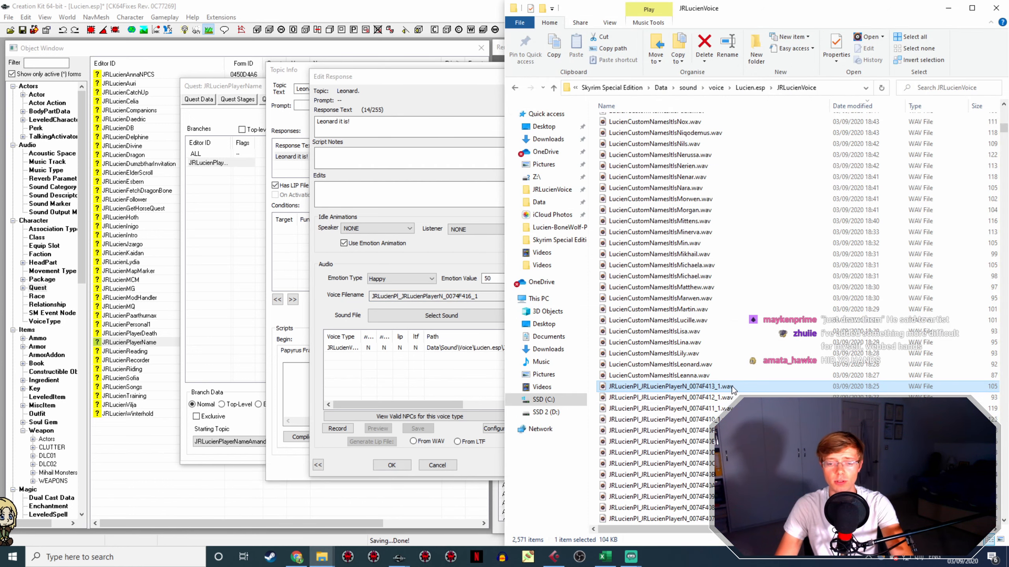
click(700, 378)
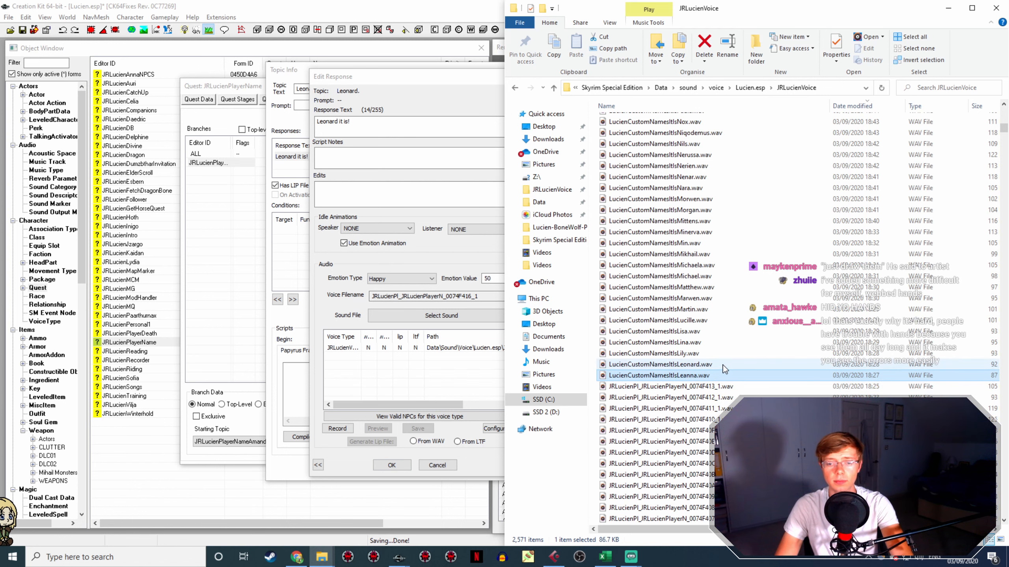
click(703, 366)
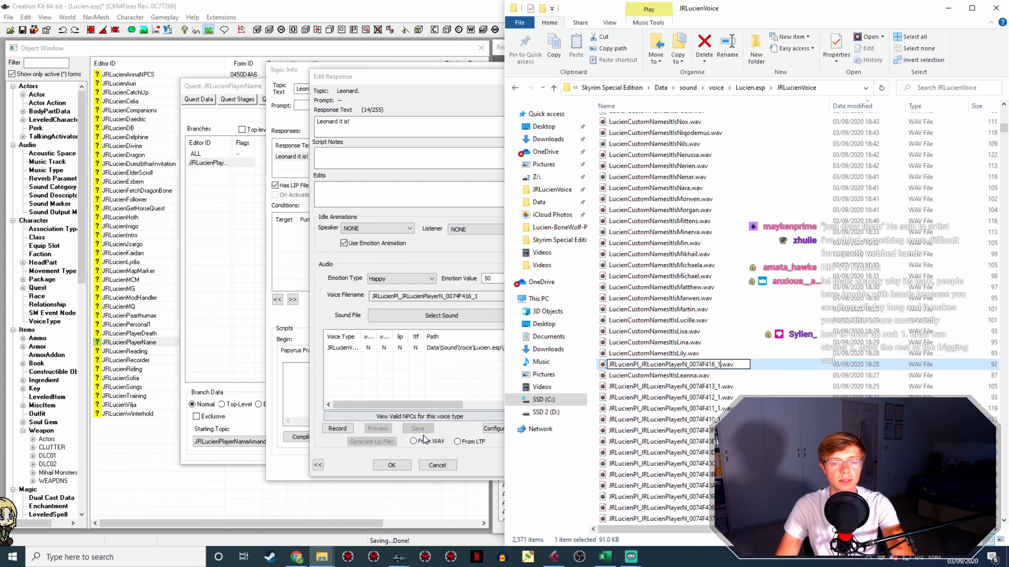
click(391, 465)
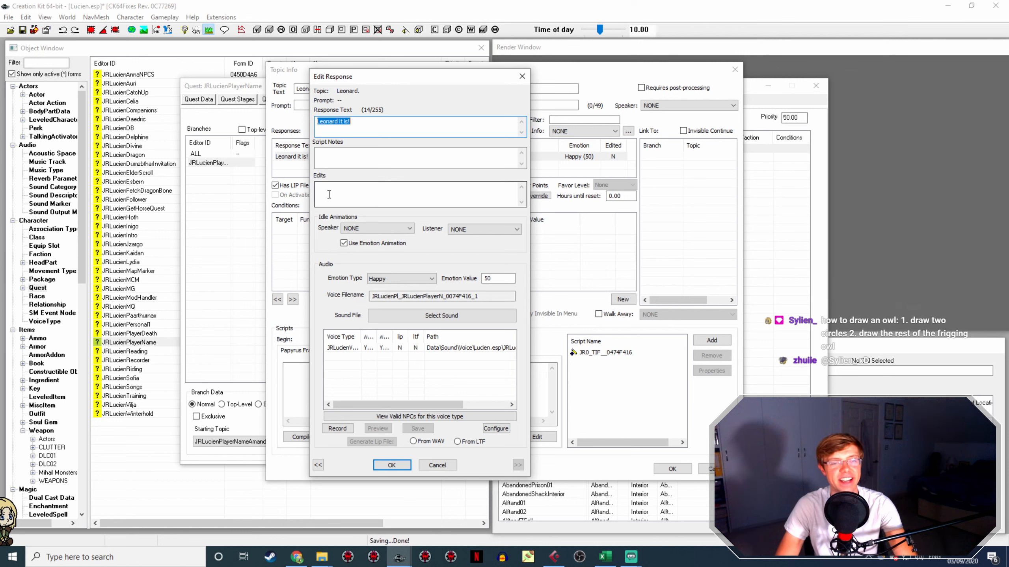
Generate the Leonard response's lip file from WAV, and accept the response and topic info
click(467, 315)
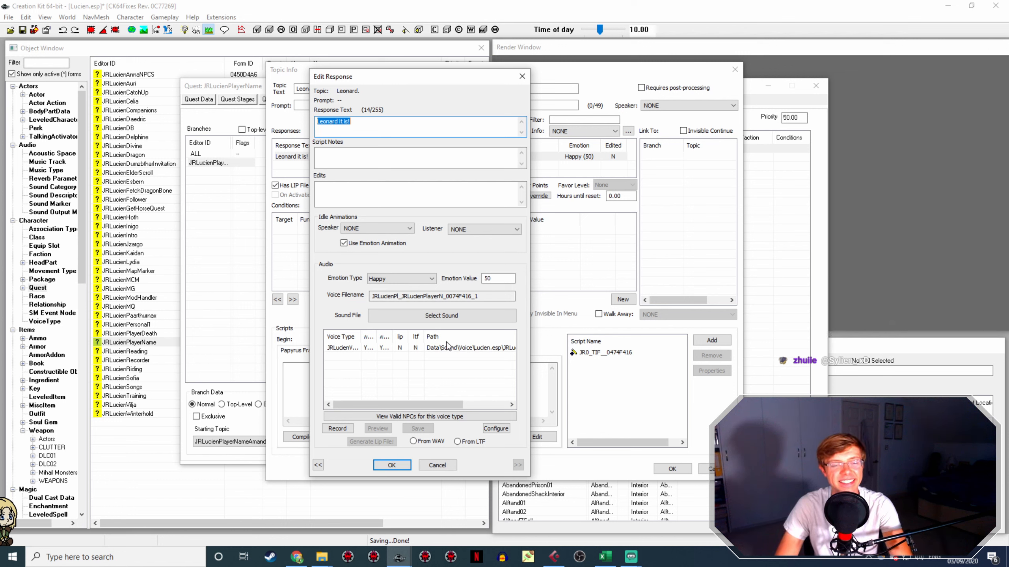
click(441, 351)
click(413, 442)
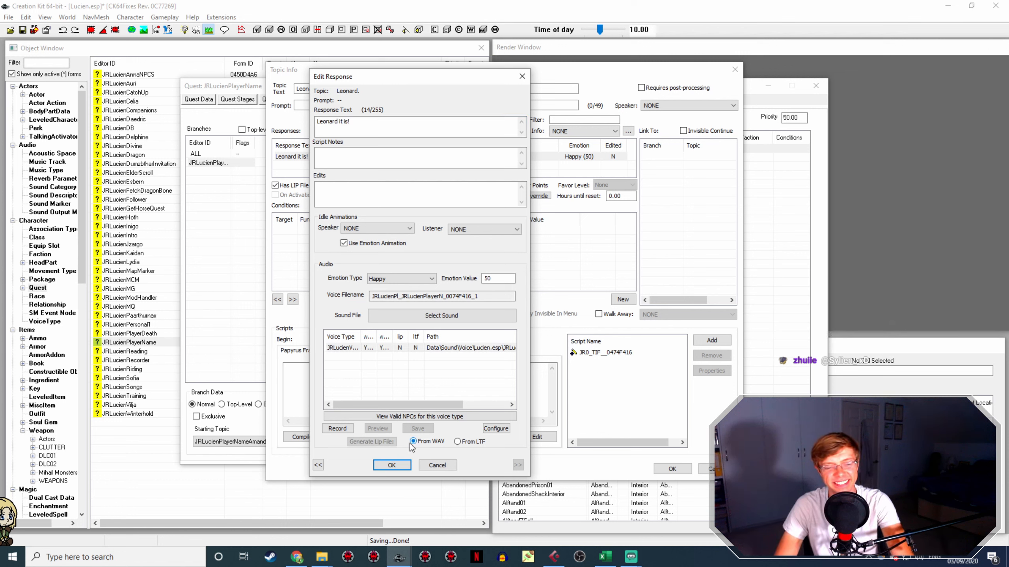
click(391, 465)
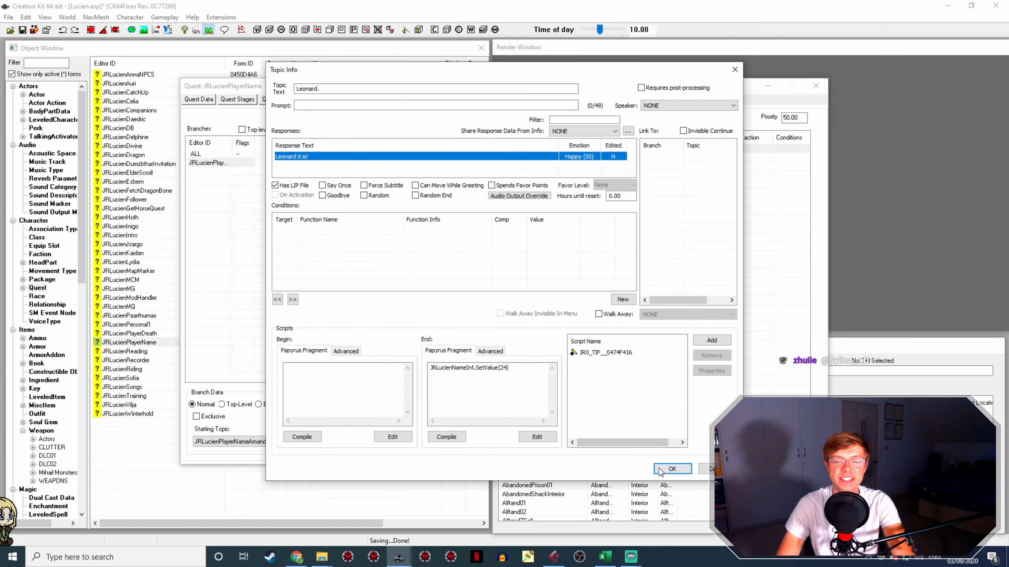
click(671, 469)
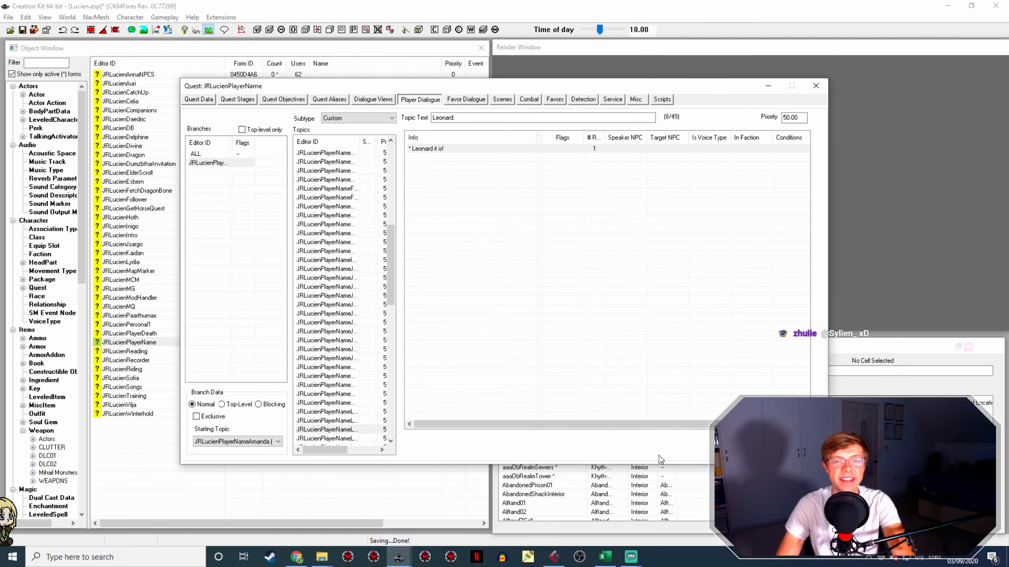
Open the topic info of the "Leanna it is!" response, and switch to Cubase, dismissing the open audio mixdown export
click(448, 151)
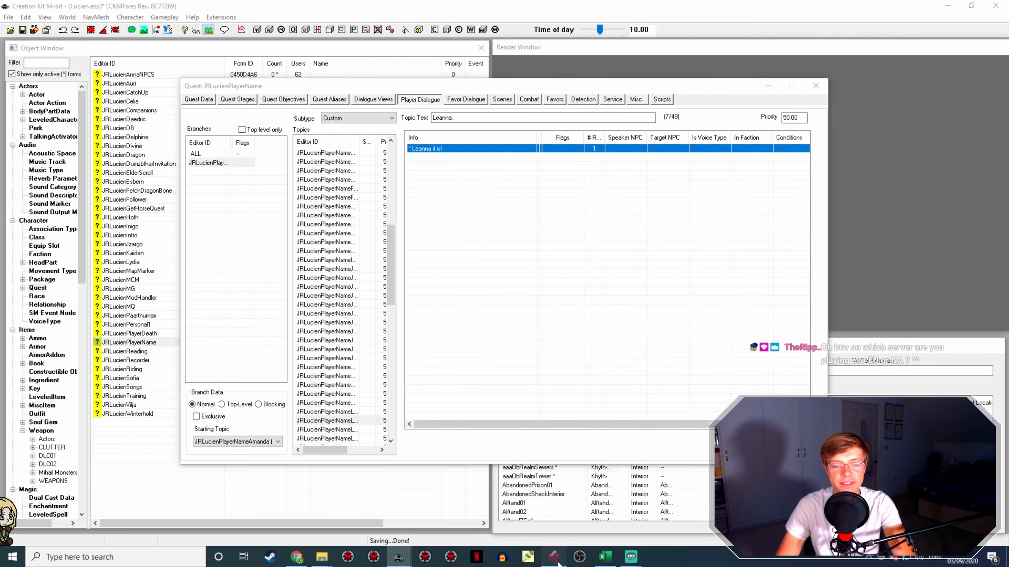
click(554, 558)
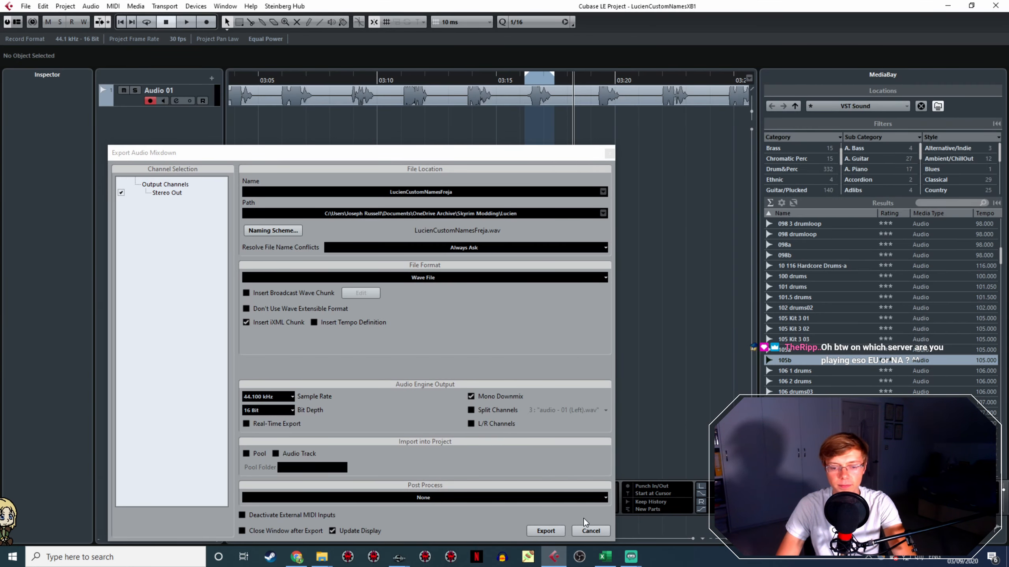
click(591, 531)
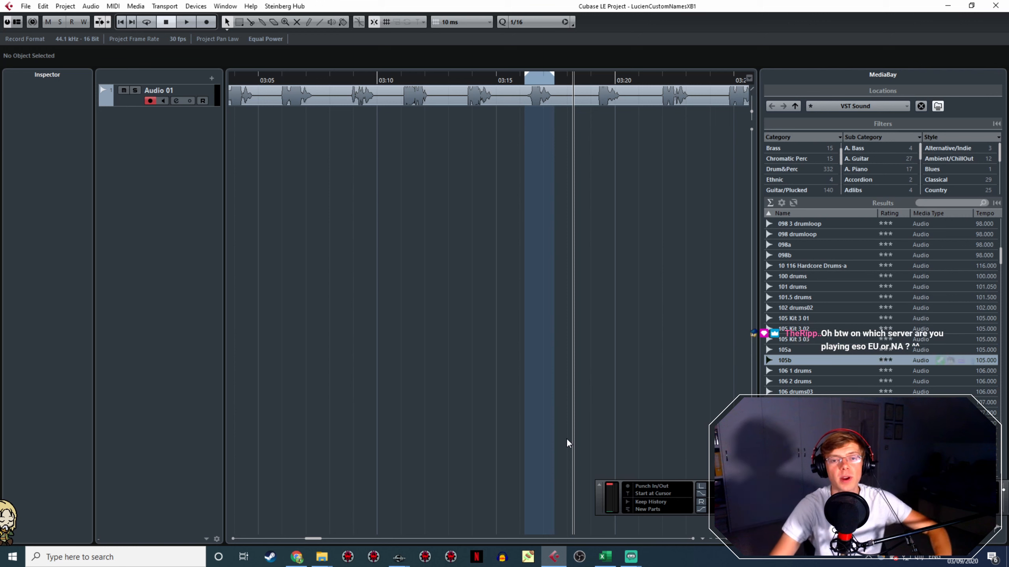
Play through the recorded takes on Audio 01 from about 3:18 to 5:01 to locate the Leanna name take
key(space)
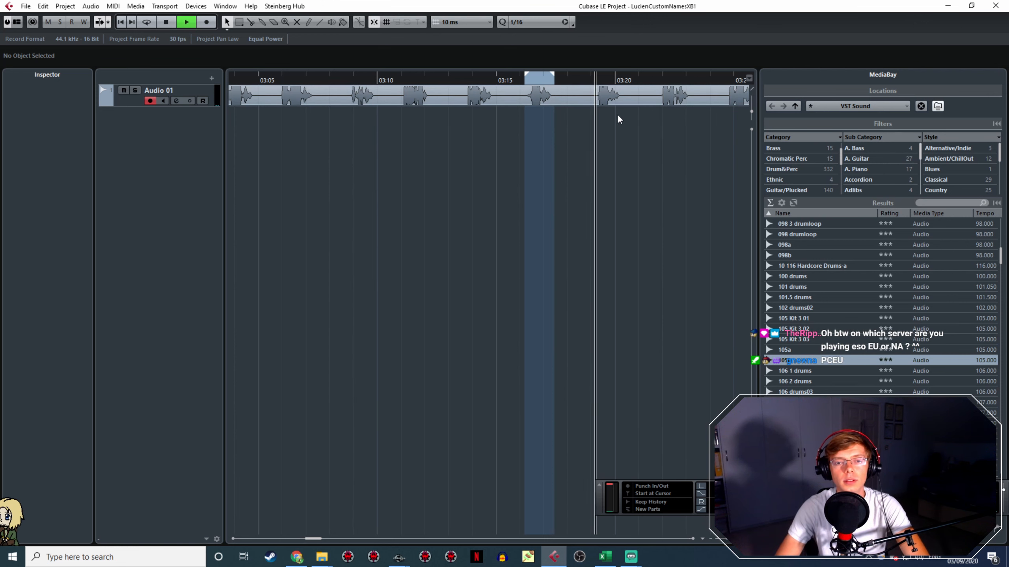
key(g)
key(g)
key(g)
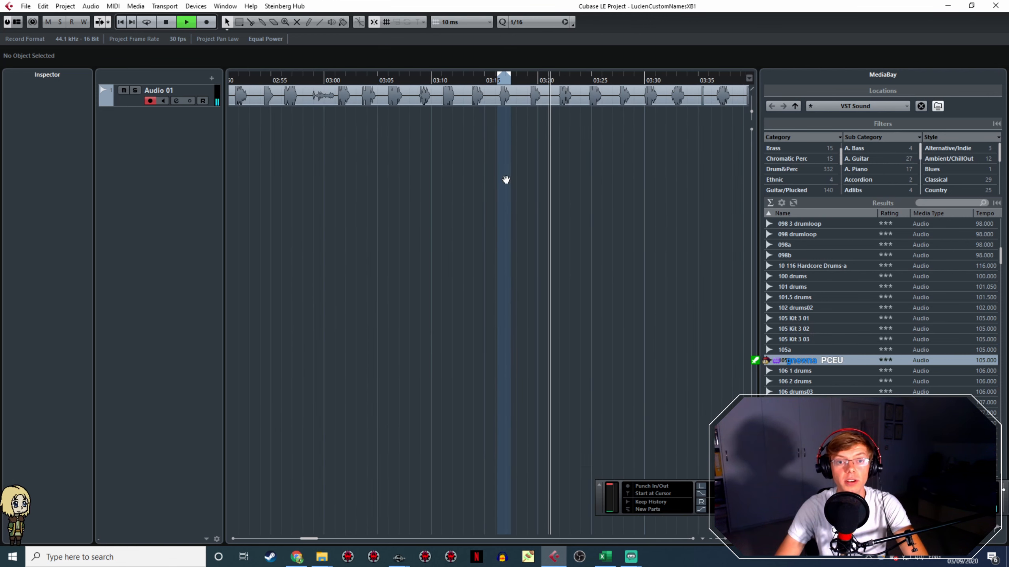
drag(506, 180, 481, 112)
click(584, 80)
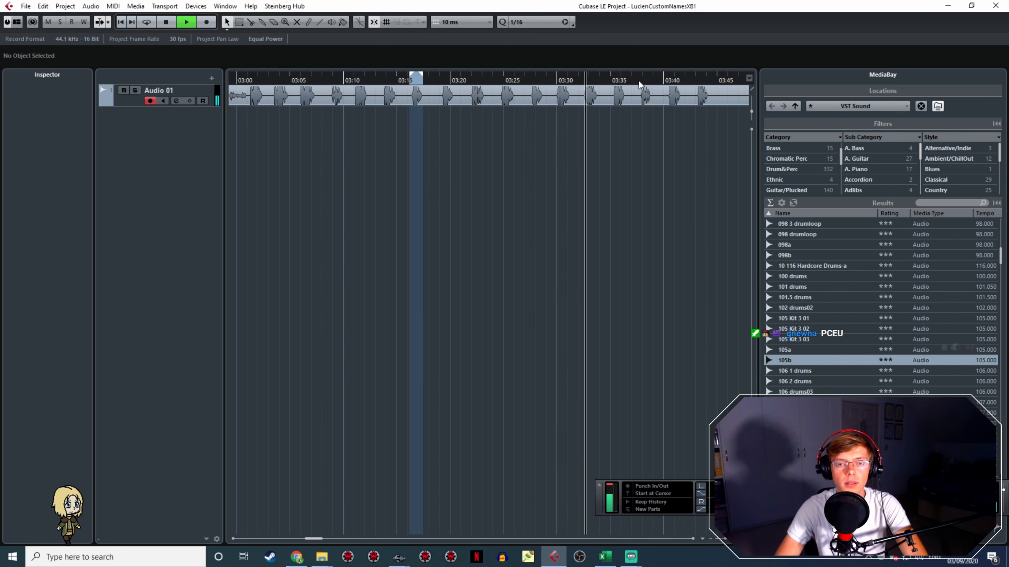
click(651, 86)
click(597, 78)
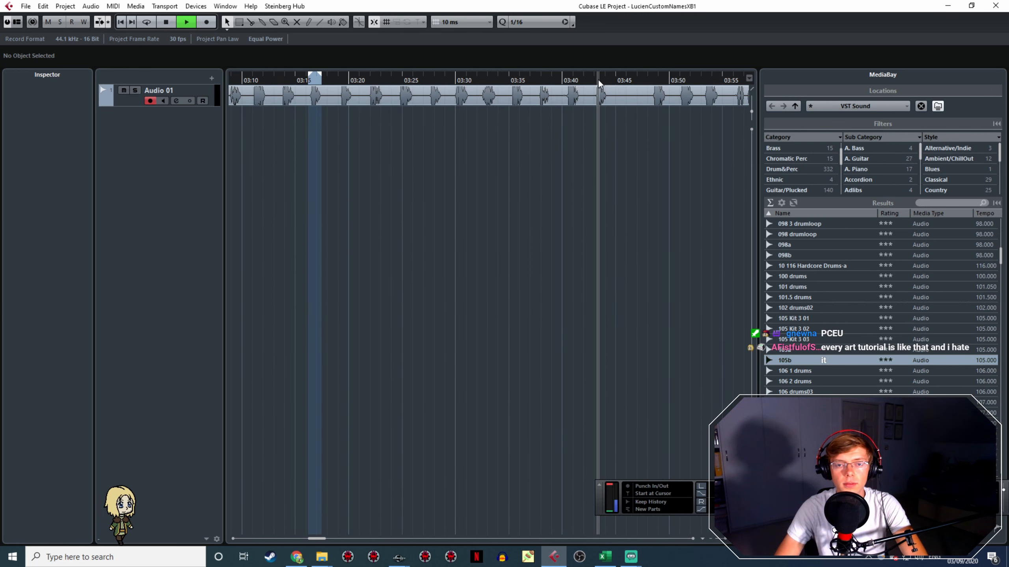
click(562, 81)
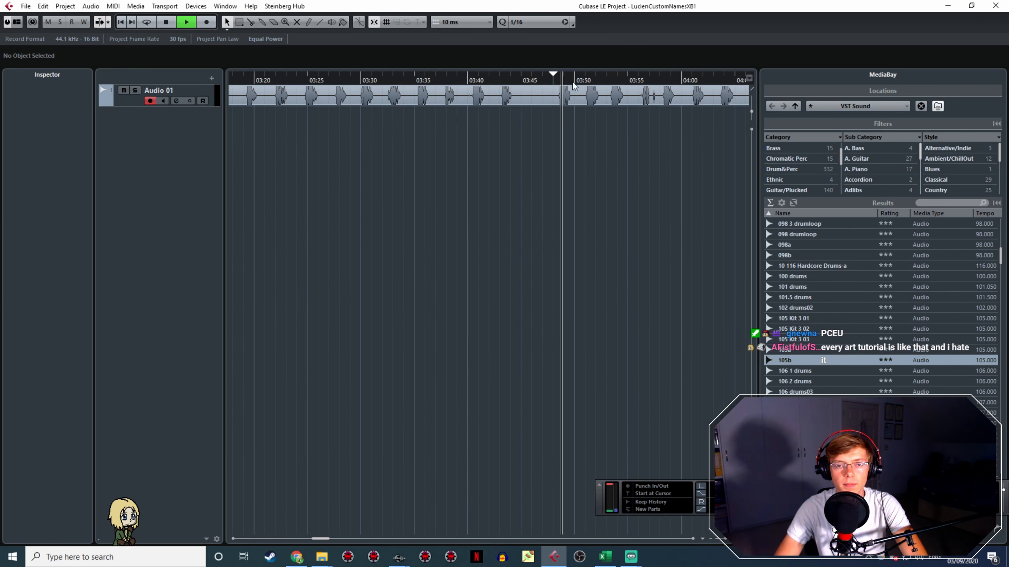
click(611, 78)
click(647, 79)
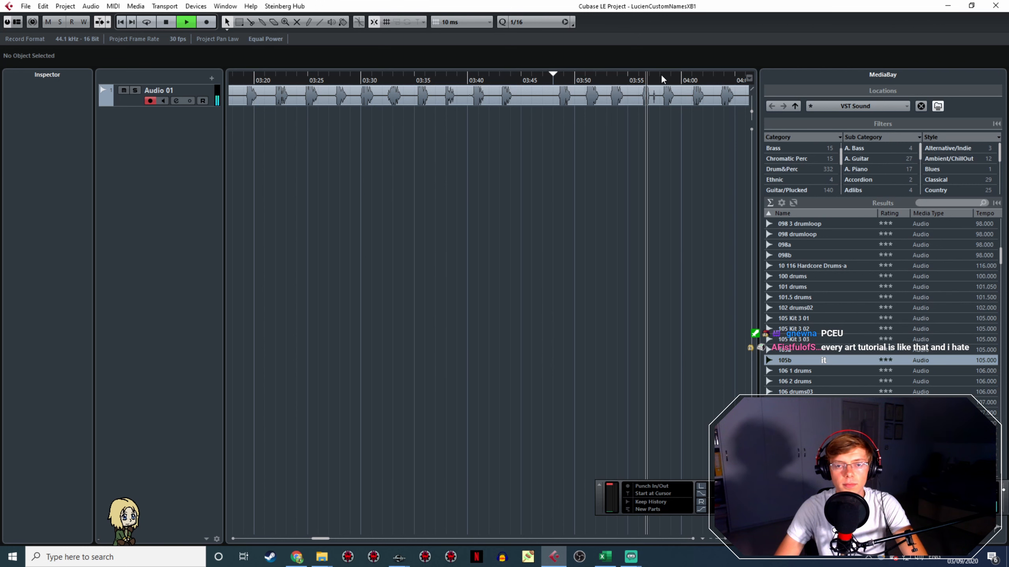
click(662, 78)
click(606, 82)
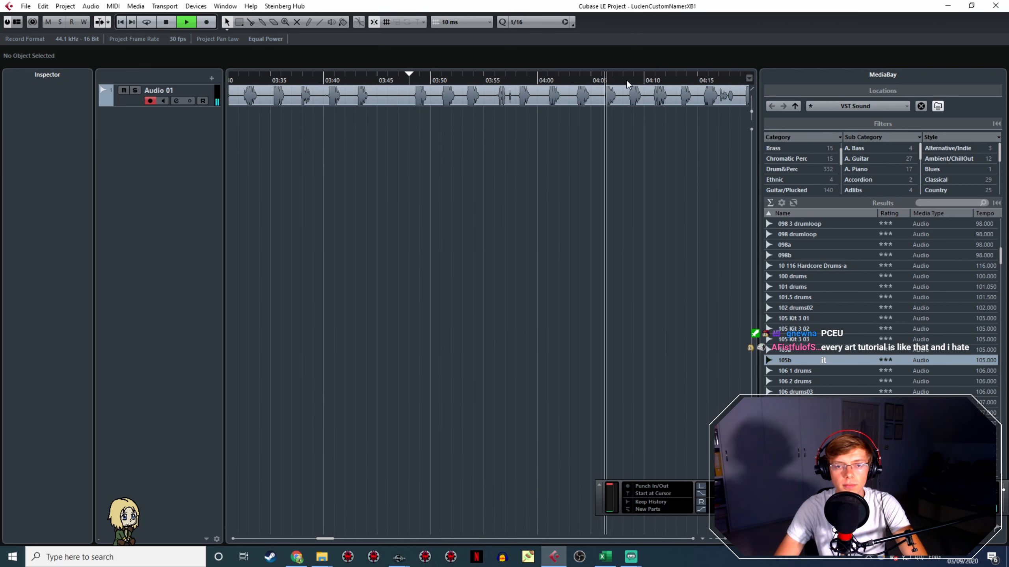
click(627, 81)
click(681, 80)
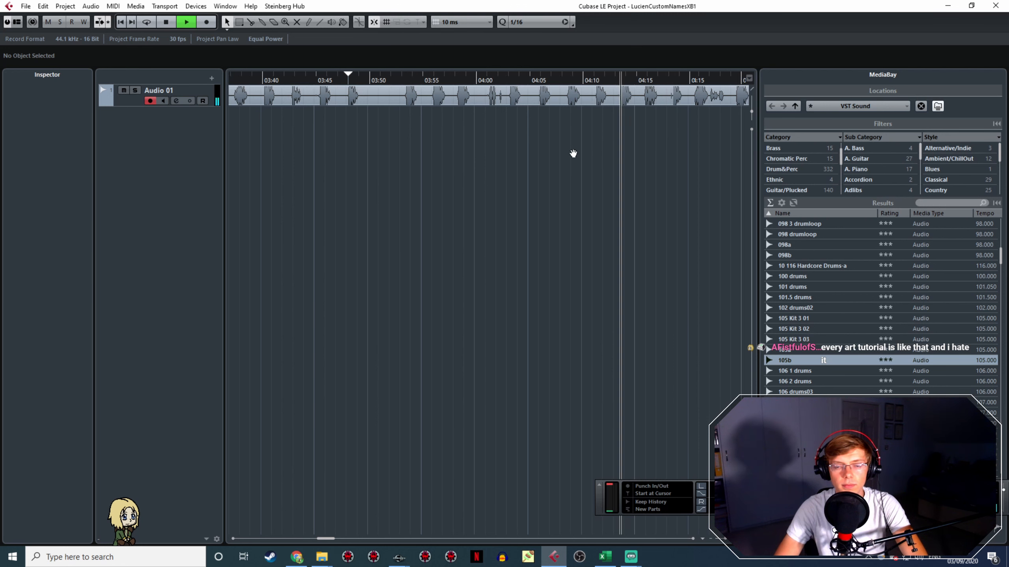
click(604, 127)
click(664, 80)
click(577, 181)
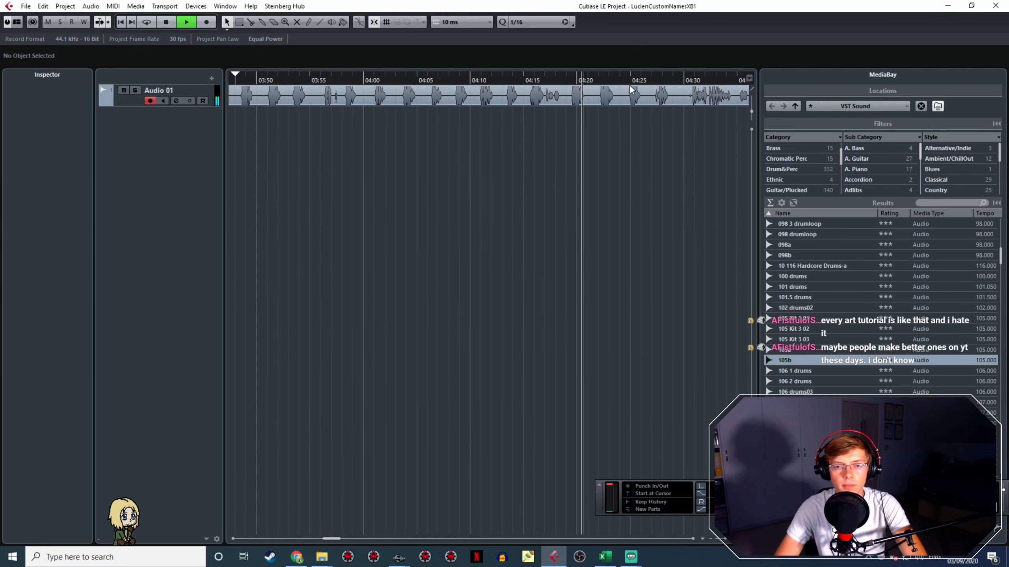
click(632, 115)
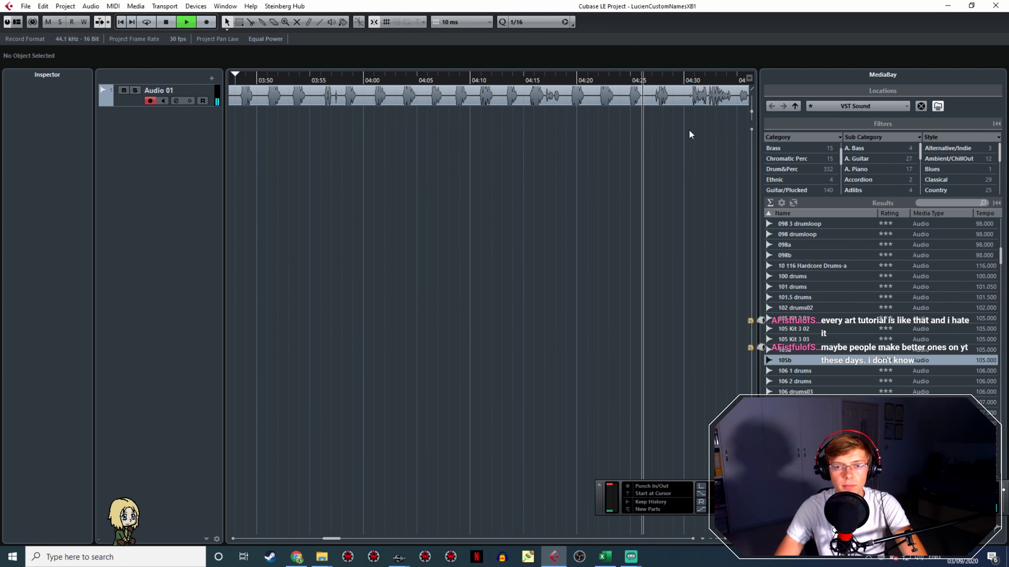
scroll(689, 129, right, 6)
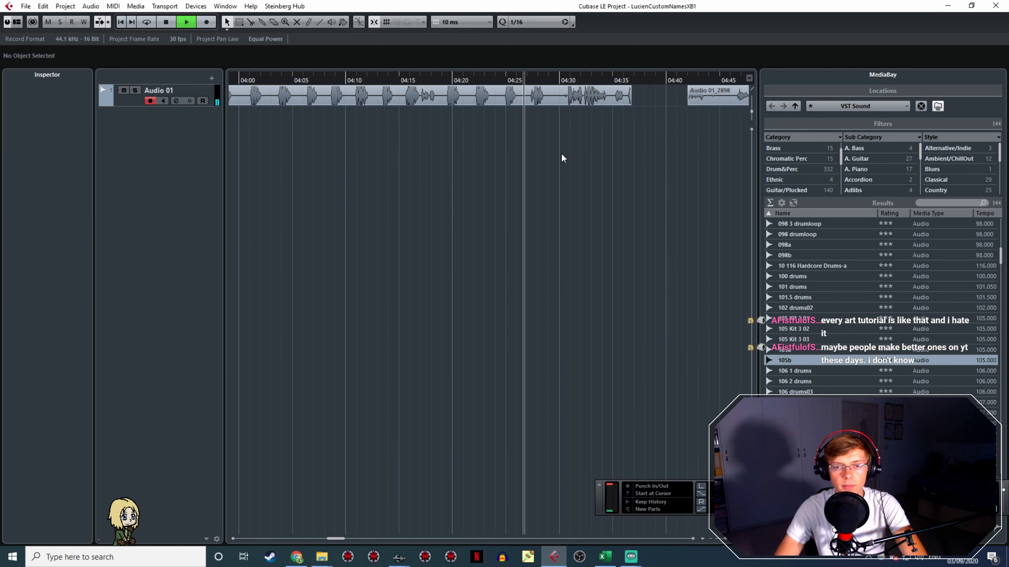
click(668, 79)
scroll(601, 180, right, 2)
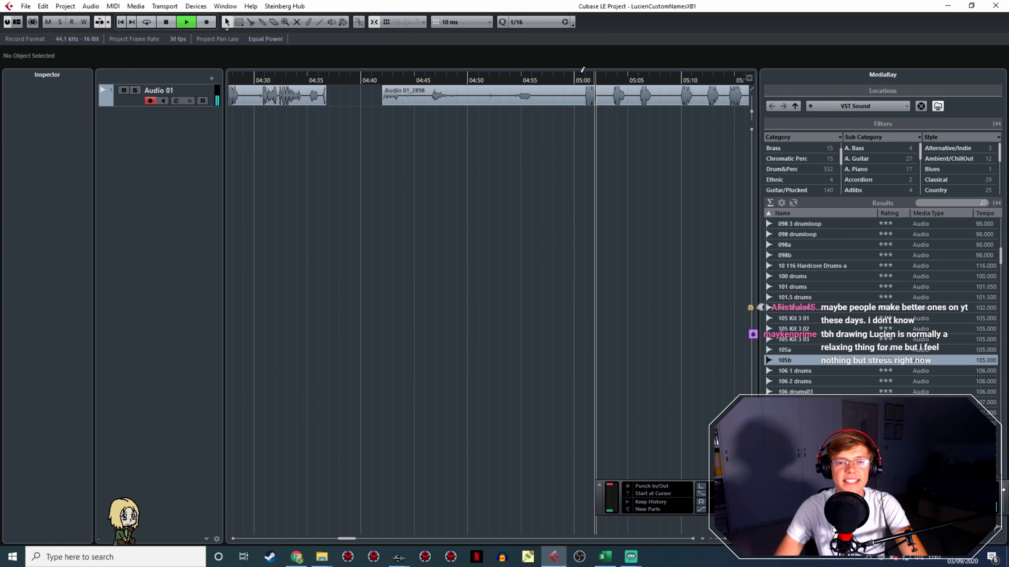
Set the locator range around the take at about 5:01 to 5:02 on Audio 01, and play it back
key(space)
drag(600, 95, 547, 93)
scroll(594, 101, up, 6)
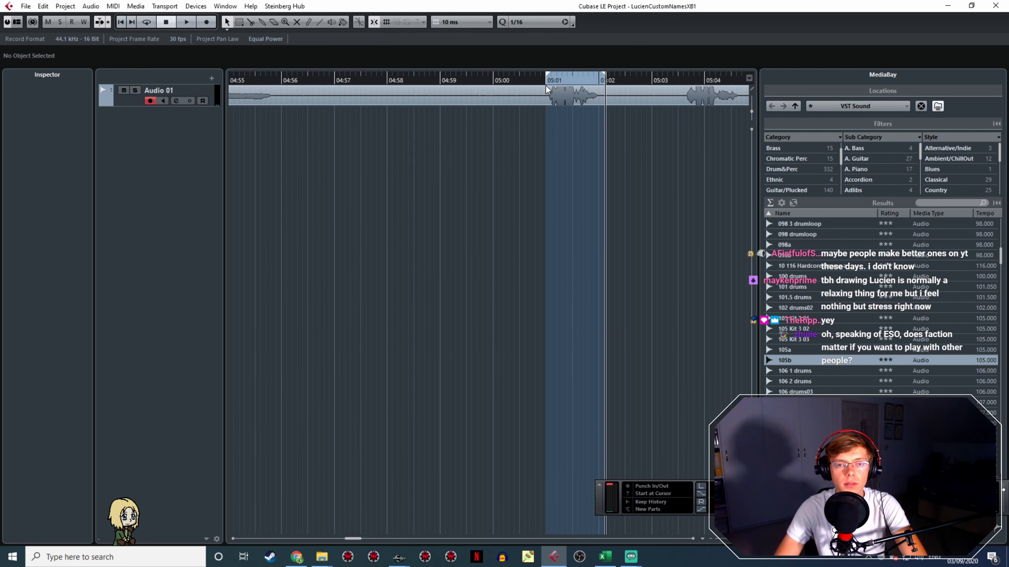
key(space)
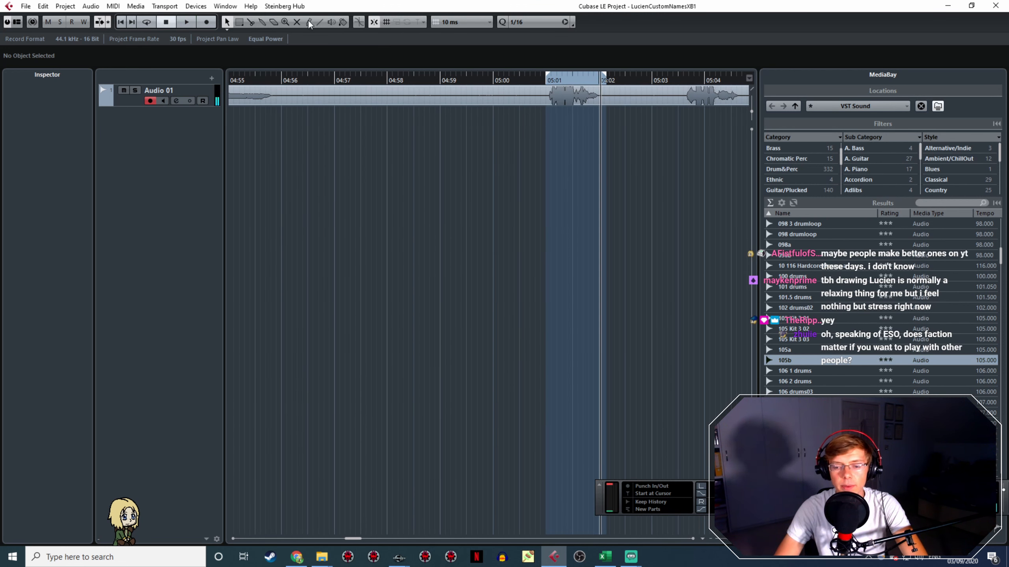
Export the marked range as an audio mixdown wave file named LucienCustomNamesLeanna
click(26, 6)
mouse_move(119, 168)
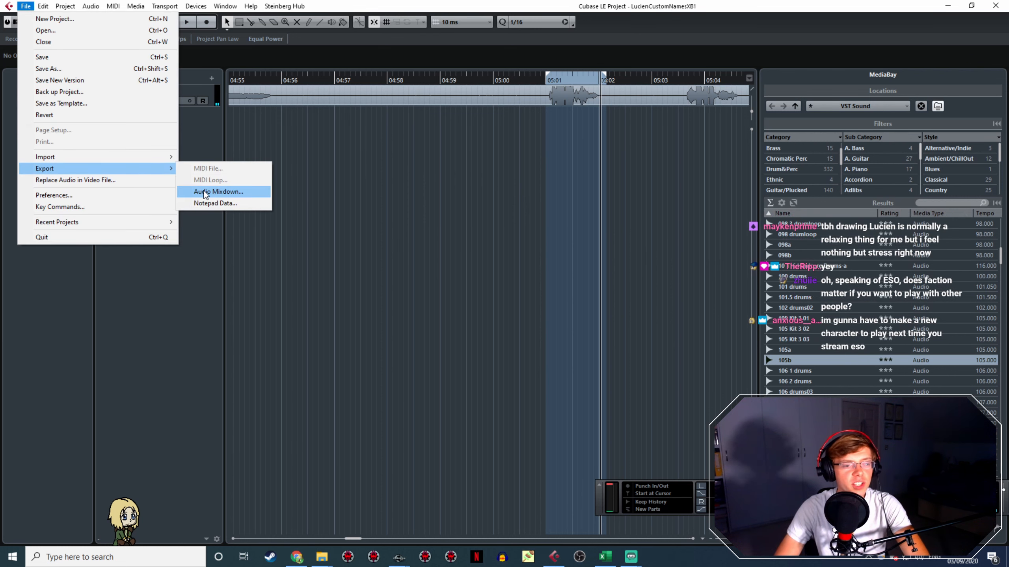
click(219, 192)
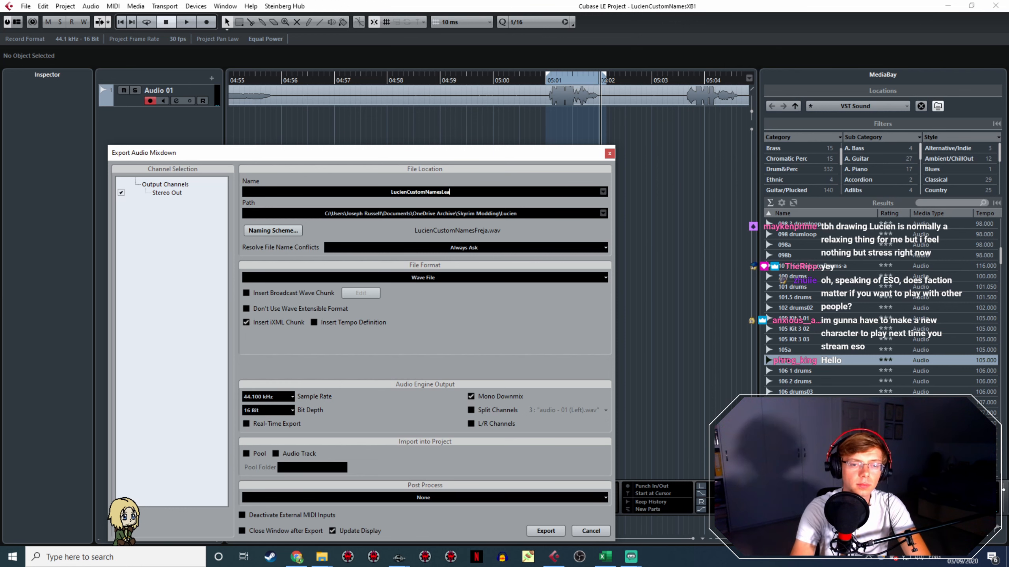
click(541, 530)
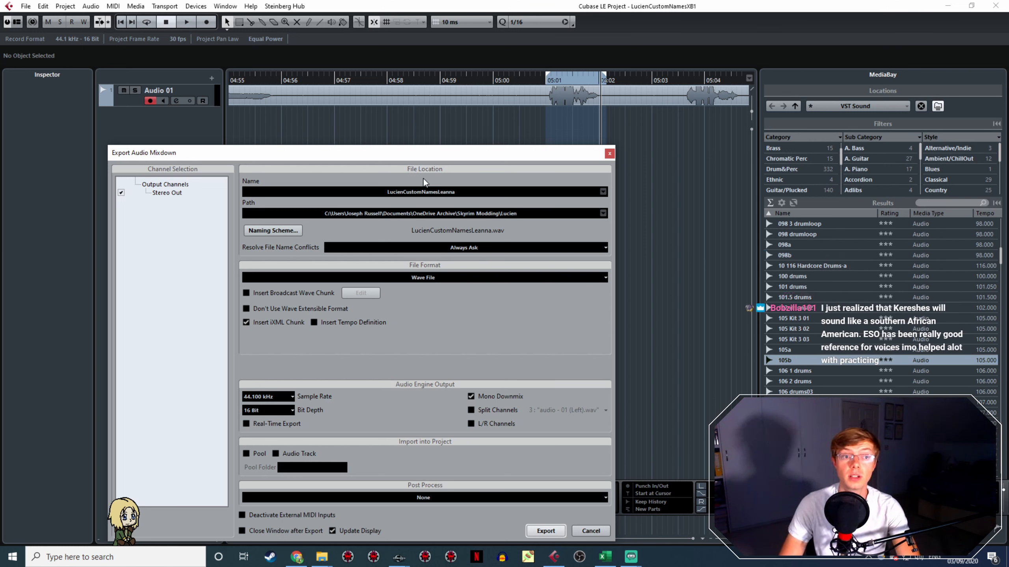
Bring up the JRLucienVoice and Lucien folders, and select the exported LucienCustomNamesLeanna.wav in the Lucien folder
click(323, 558)
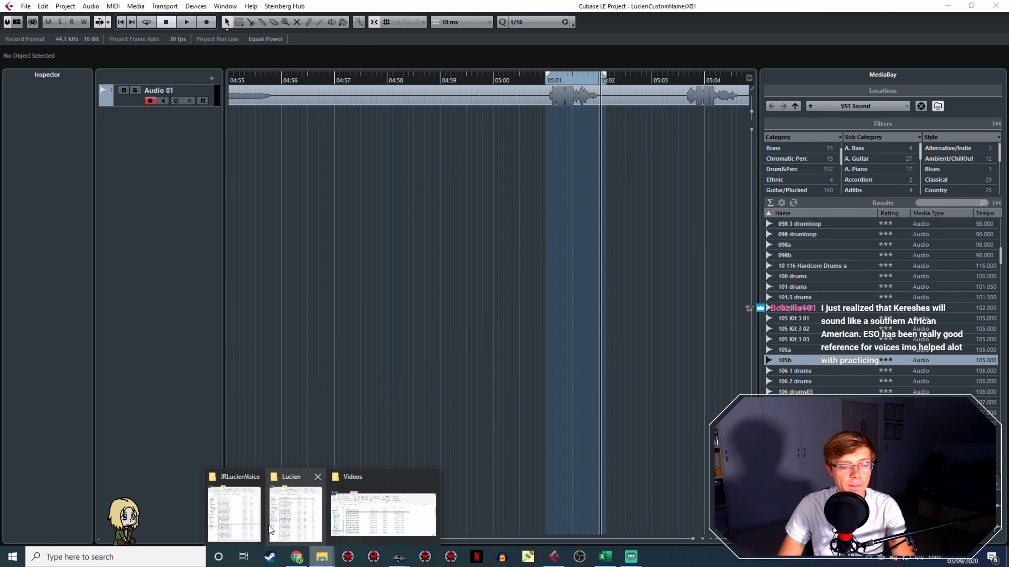
click(248, 516)
click(322, 562)
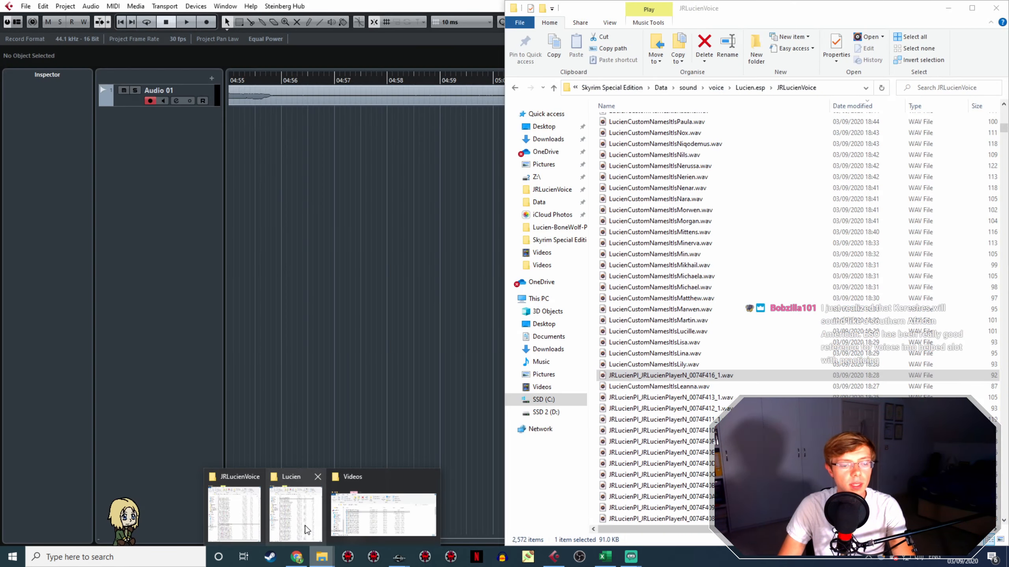
click(307, 530)
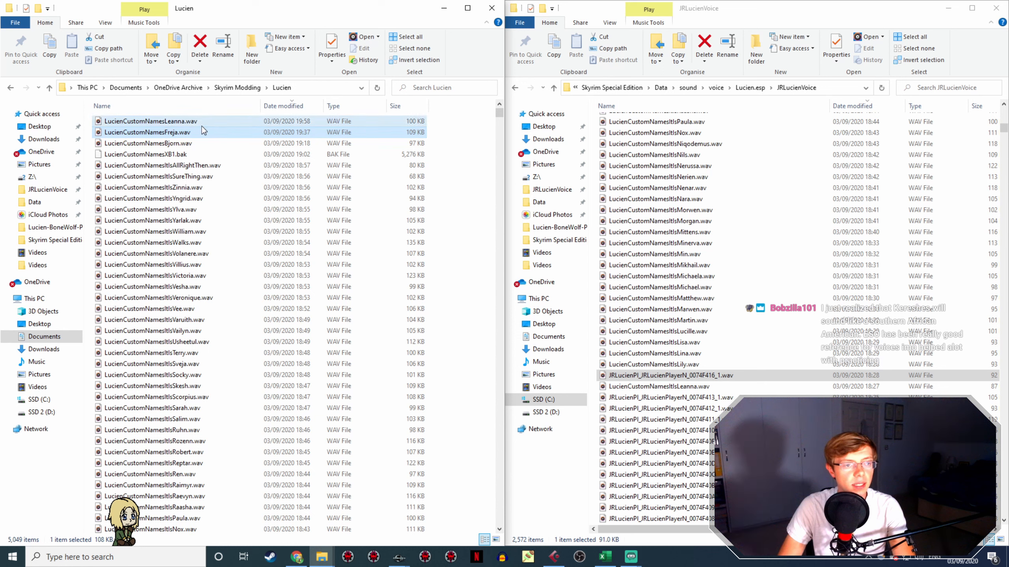
click(183, 125)
drag(608, 305, 182, 128)
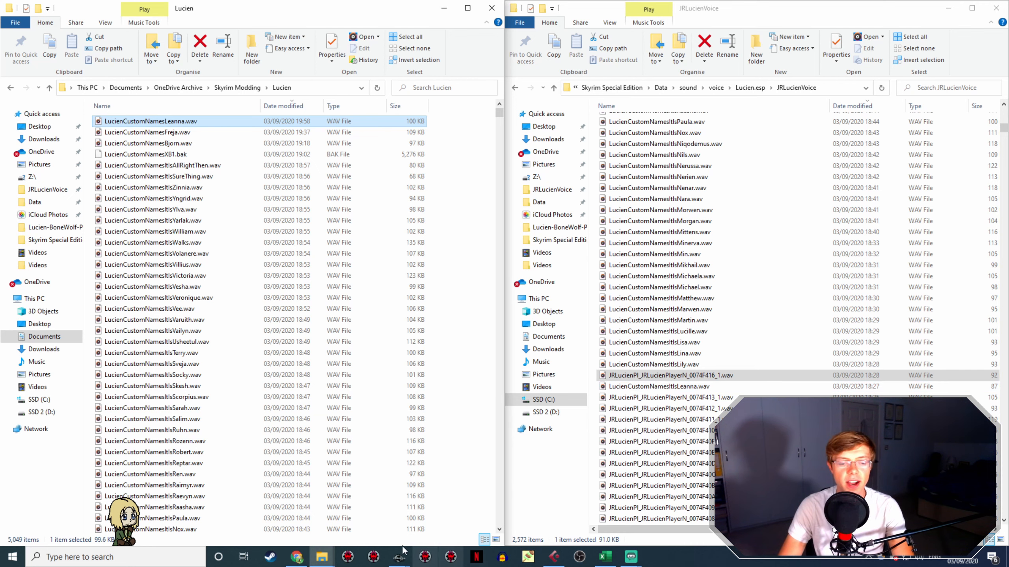
Return to Creation Kit, open the "Leanna it is!" response and copy its voice filename
mouse_move(403, 551)
click(438, 519)
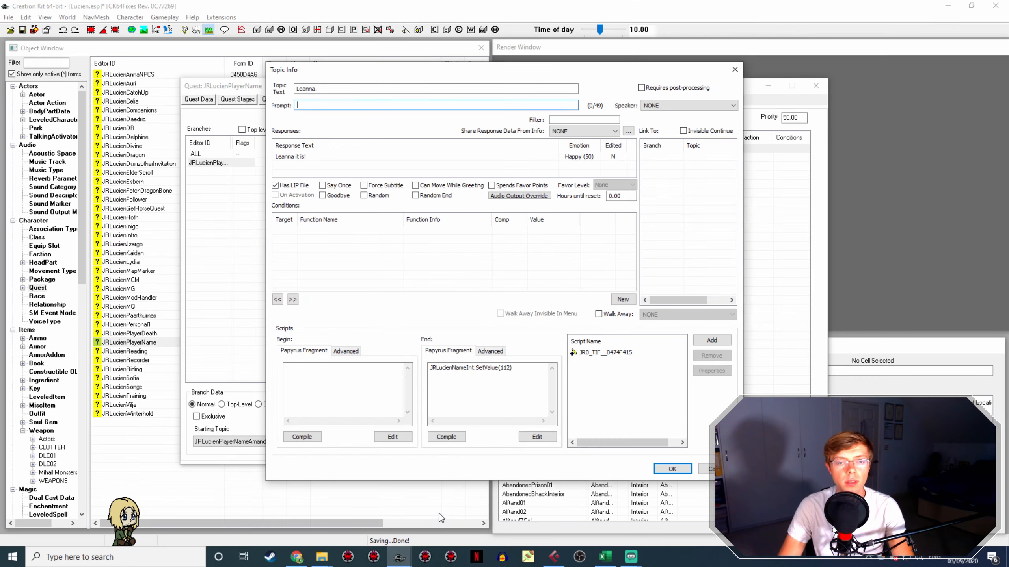
double_click(311, 157)
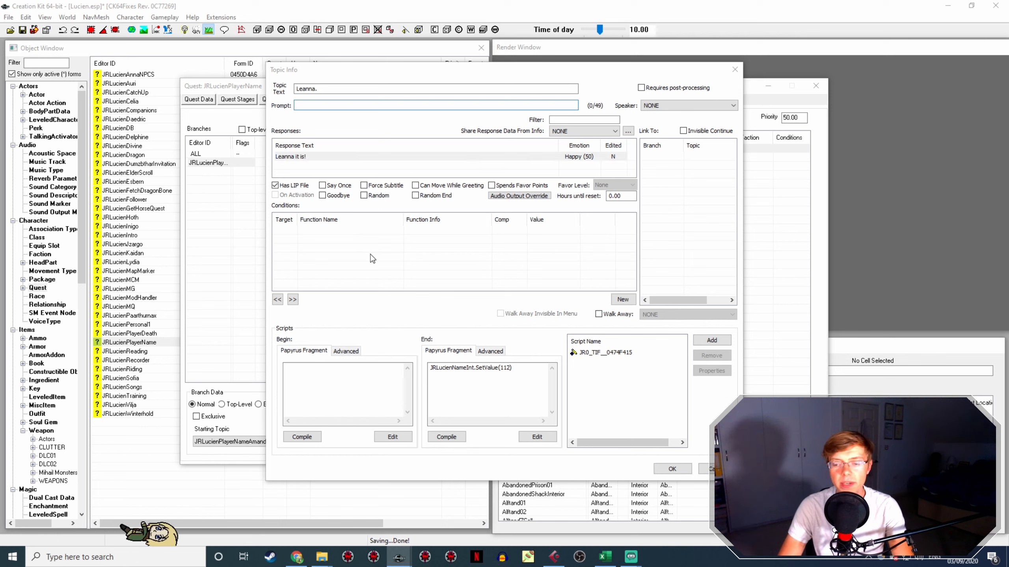
double_click(482, 296)
key(ctrl+c)
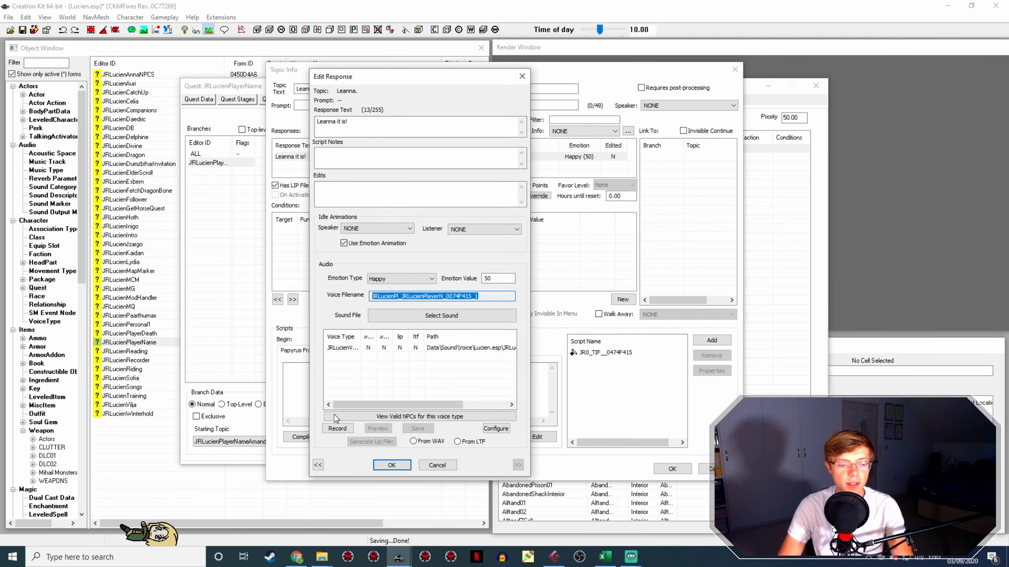
Rename LucienCustomNamesItIsLeanna.wav in the JRLucienVoice folder as JRLucienPl_JRLucienPlayerN_0074F415_1.wav, and accept the open response in Creation Kit
click(322, 556)
click(335, 505)
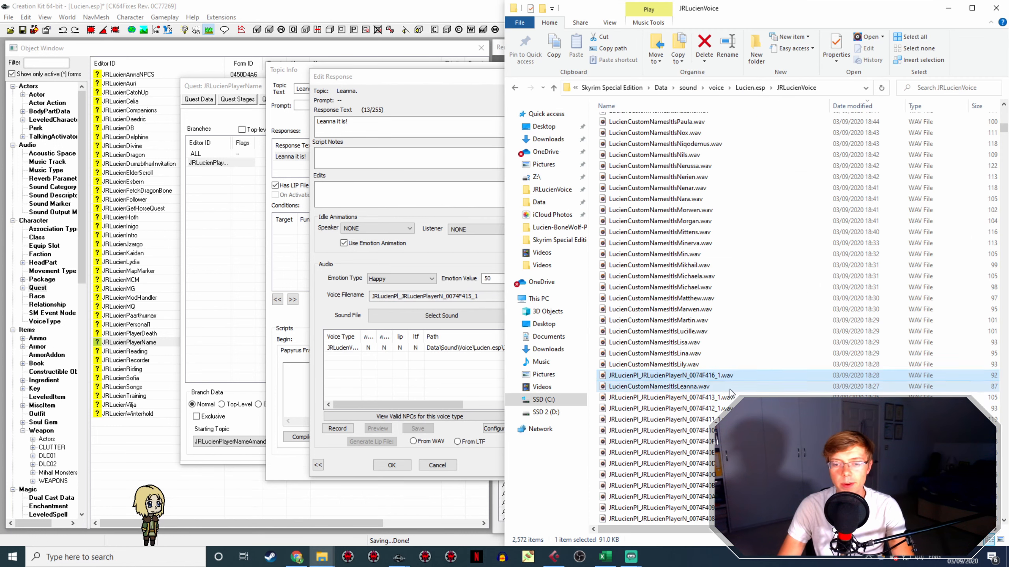
click(760, 390)
key(F2)
key(ctrl+v)
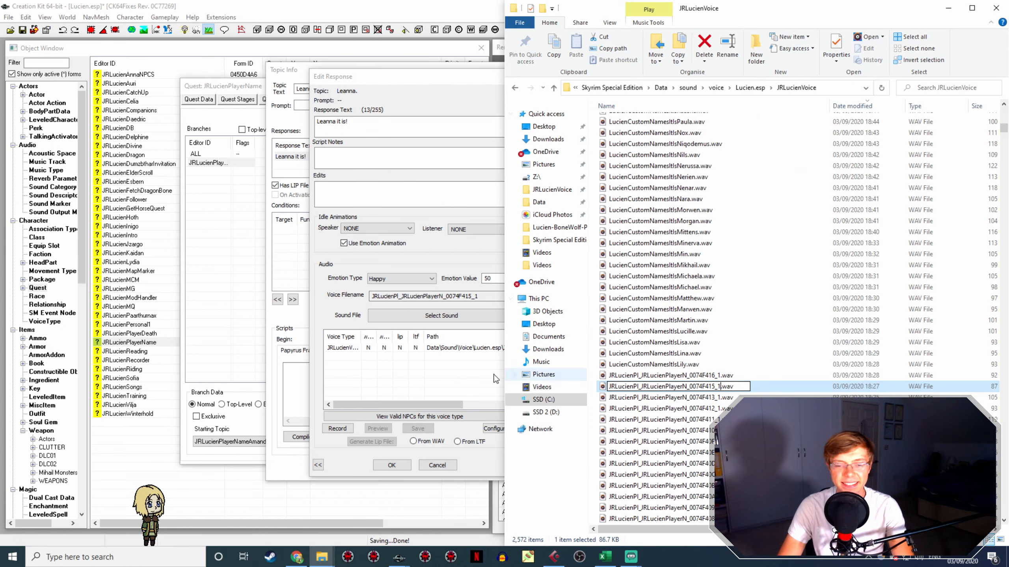
click(341, 299)
click(392, 465)
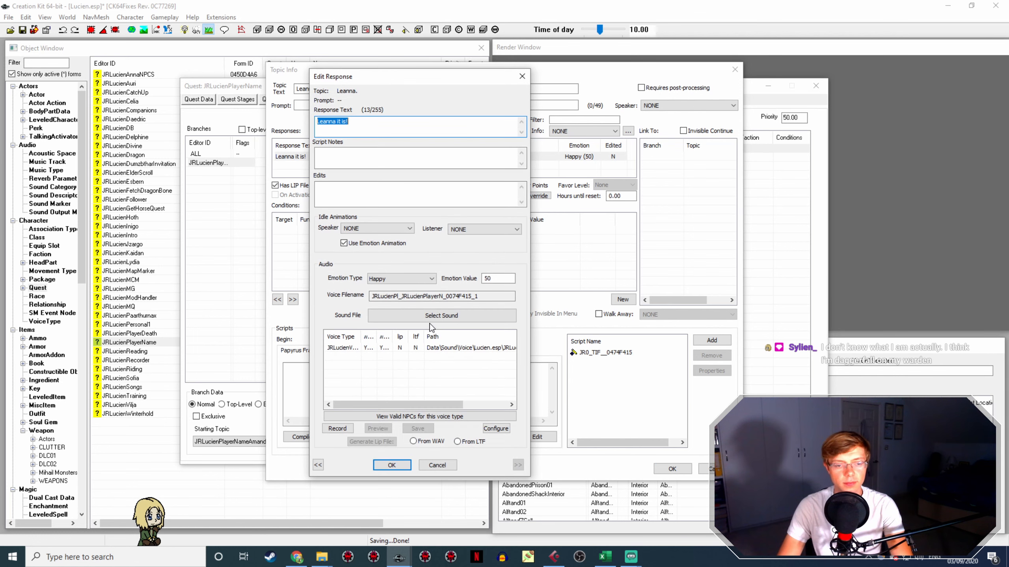
Generate the Leanna response's lip file from WAV, and accept the response, topic info and quest
click(434, 348)
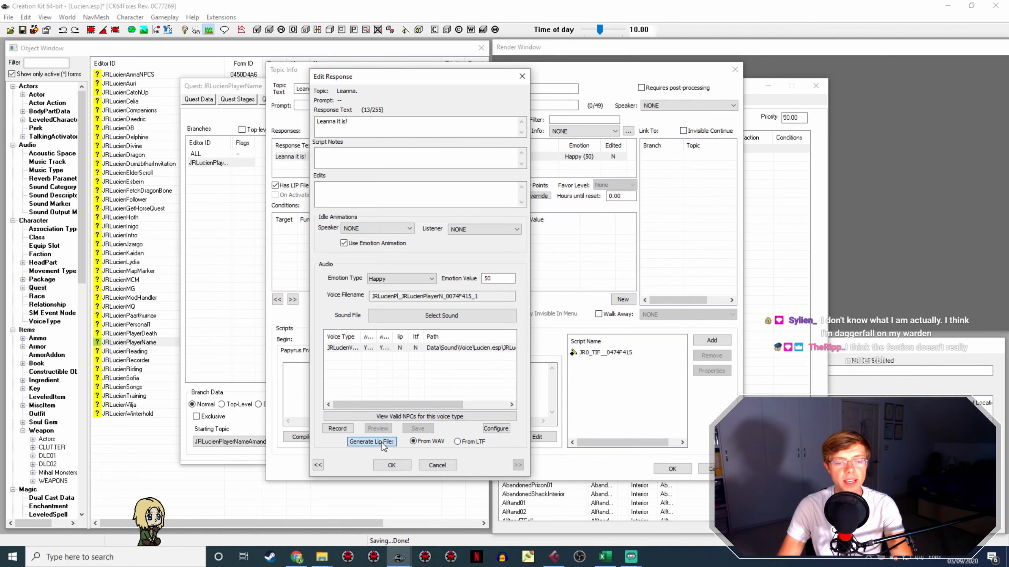
click(392, 465)
click(679, 470)
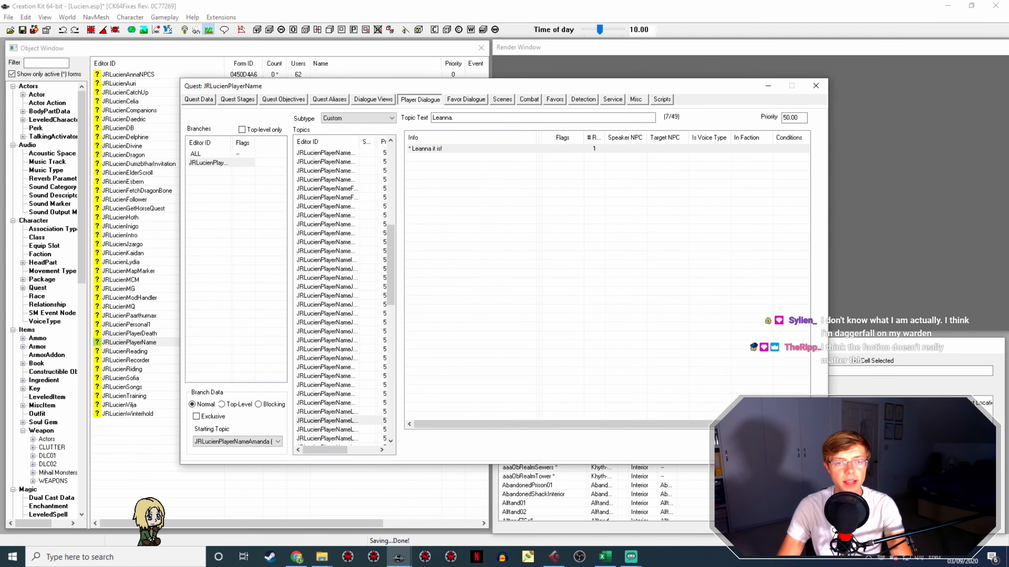
click(757, 448)
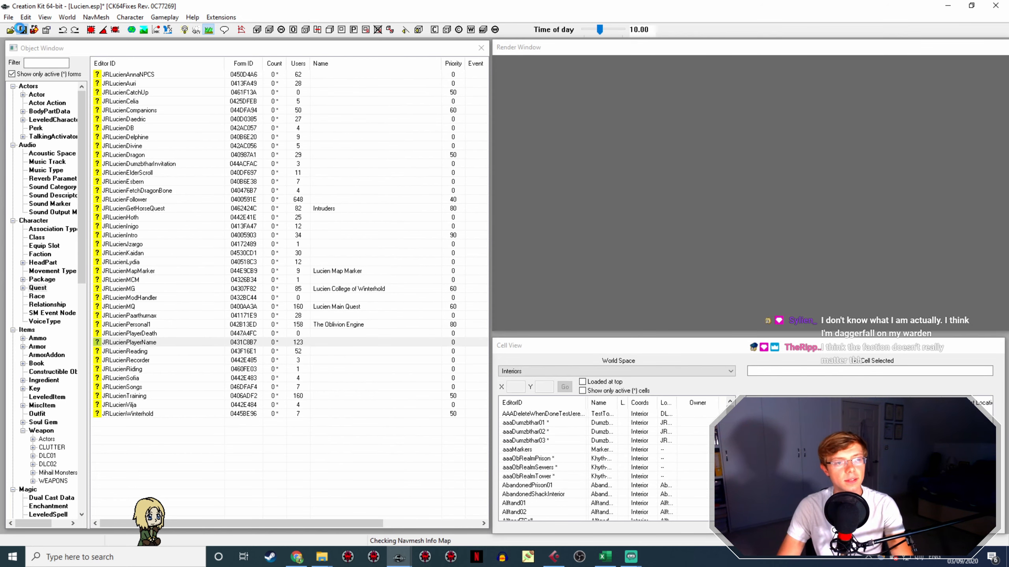
Switch to Streamlabs OBS and activate the Camera scene
click(555, 557)
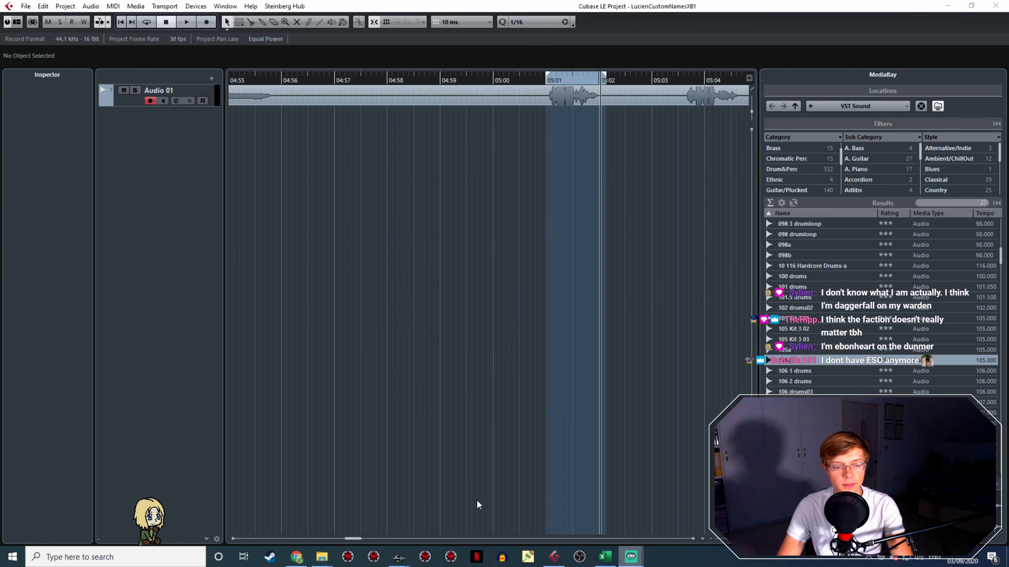
click(632, 557)
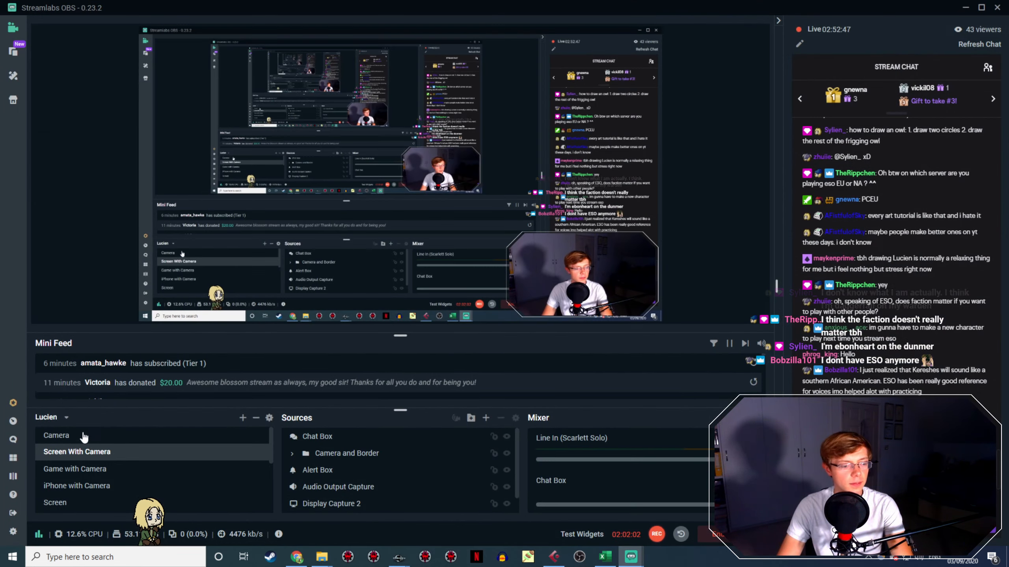
click(83, 437)
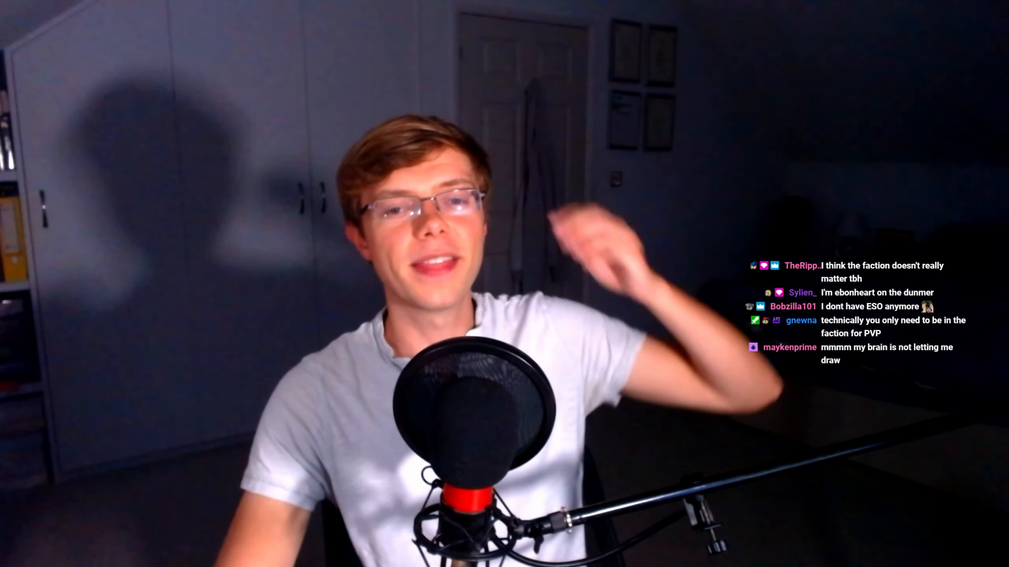